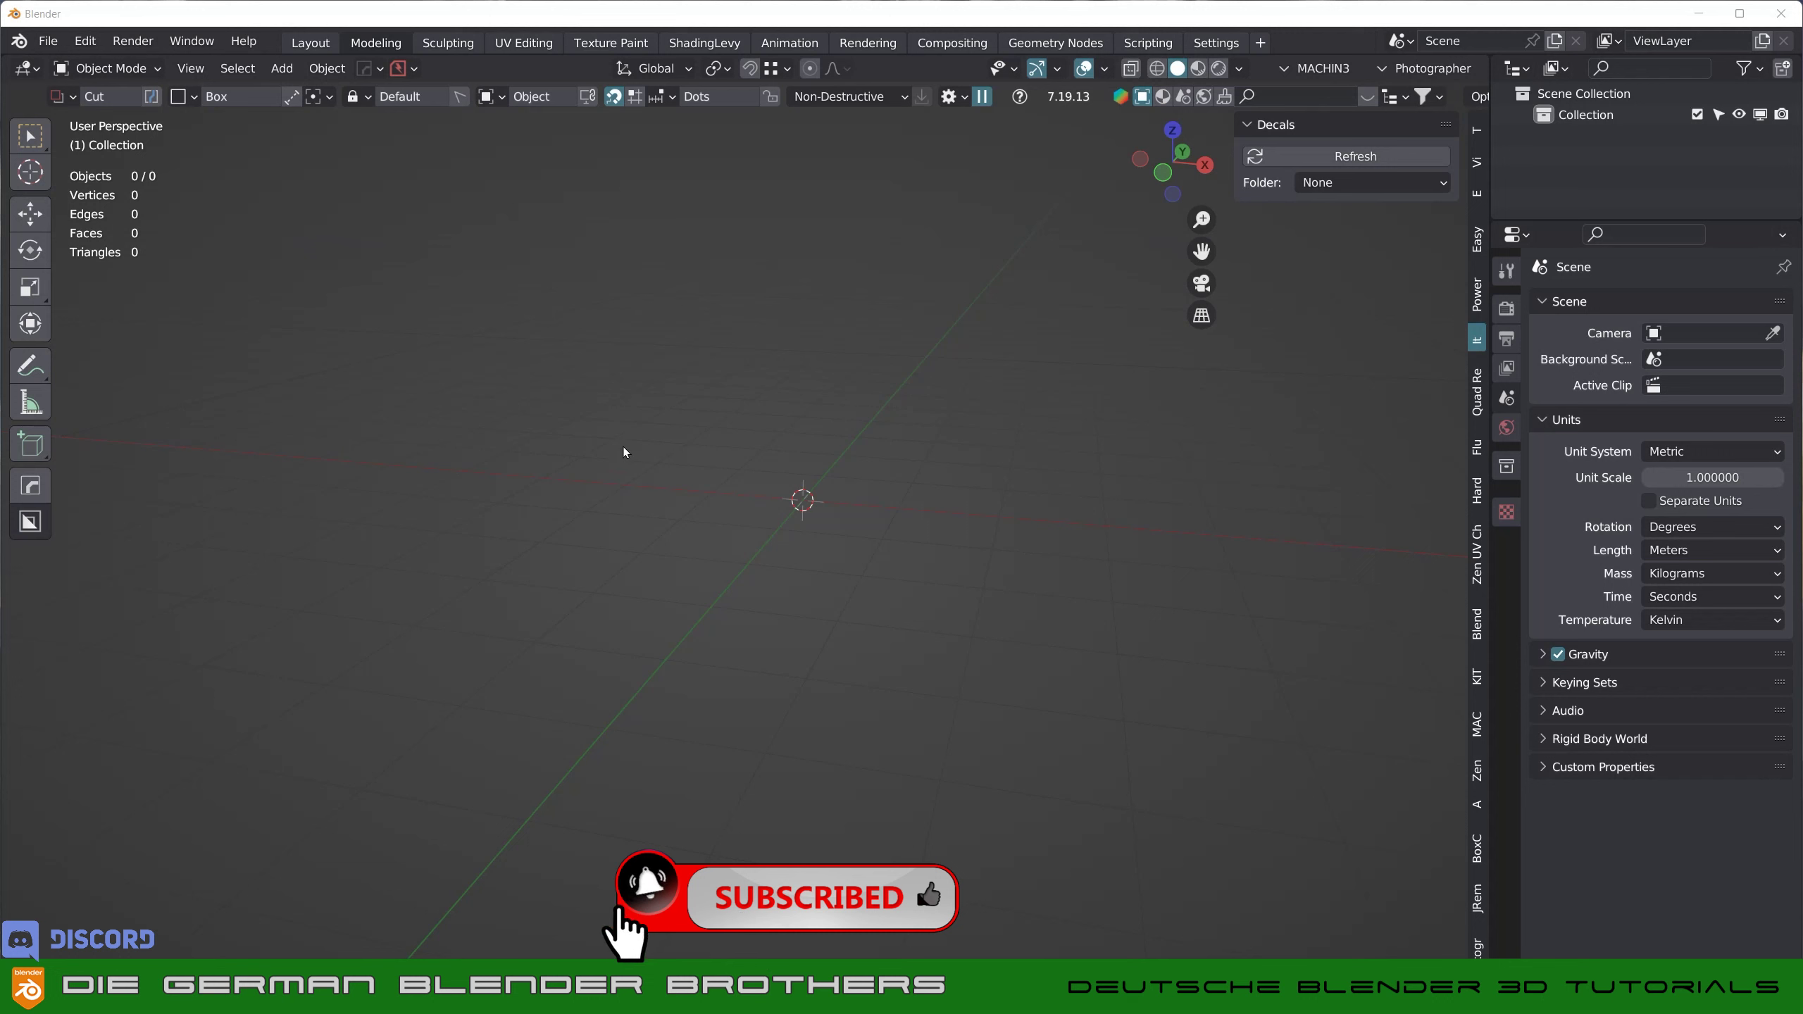
- Show the Add menu's Mesh primitive list in the empty scene
{"action": "key", "text": "d"}
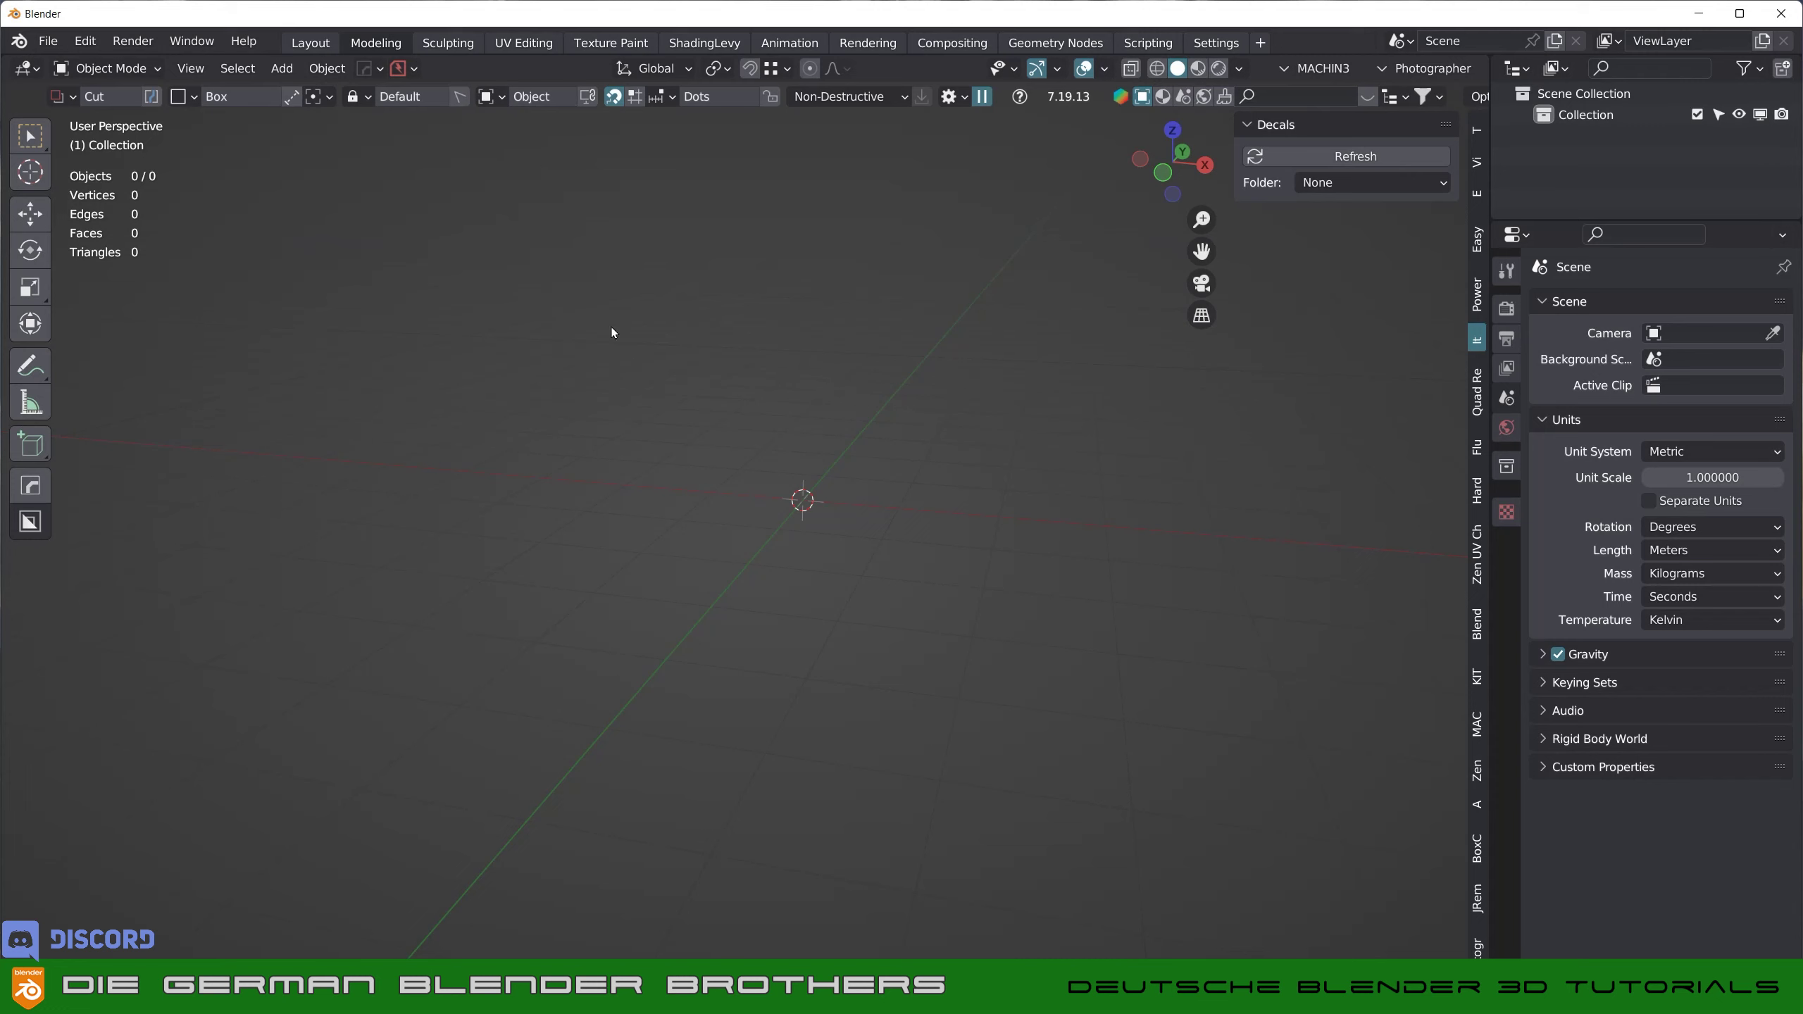
{"action": "key", "text": "shift+a"}
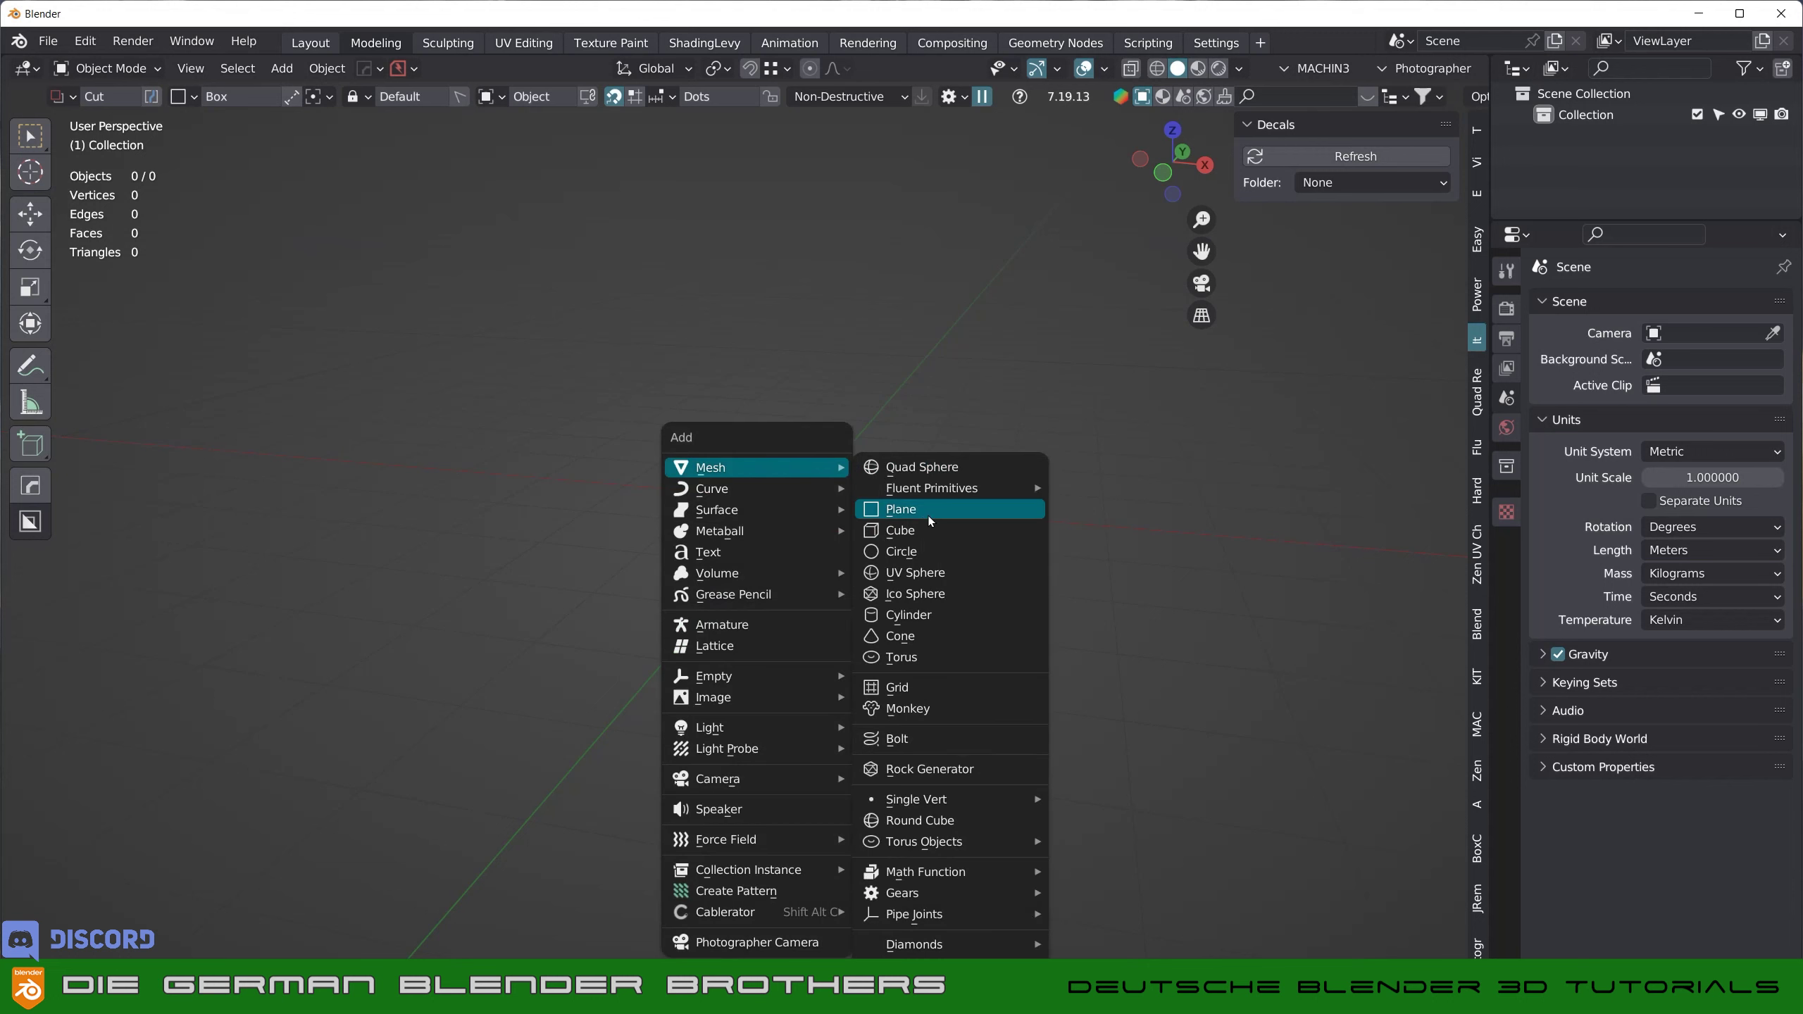
- Add a cube, stretch it along X to 6.79 × 2 × 2 m, and apply its scale
{"action": "left_click", "coordinate": [880, 529]}
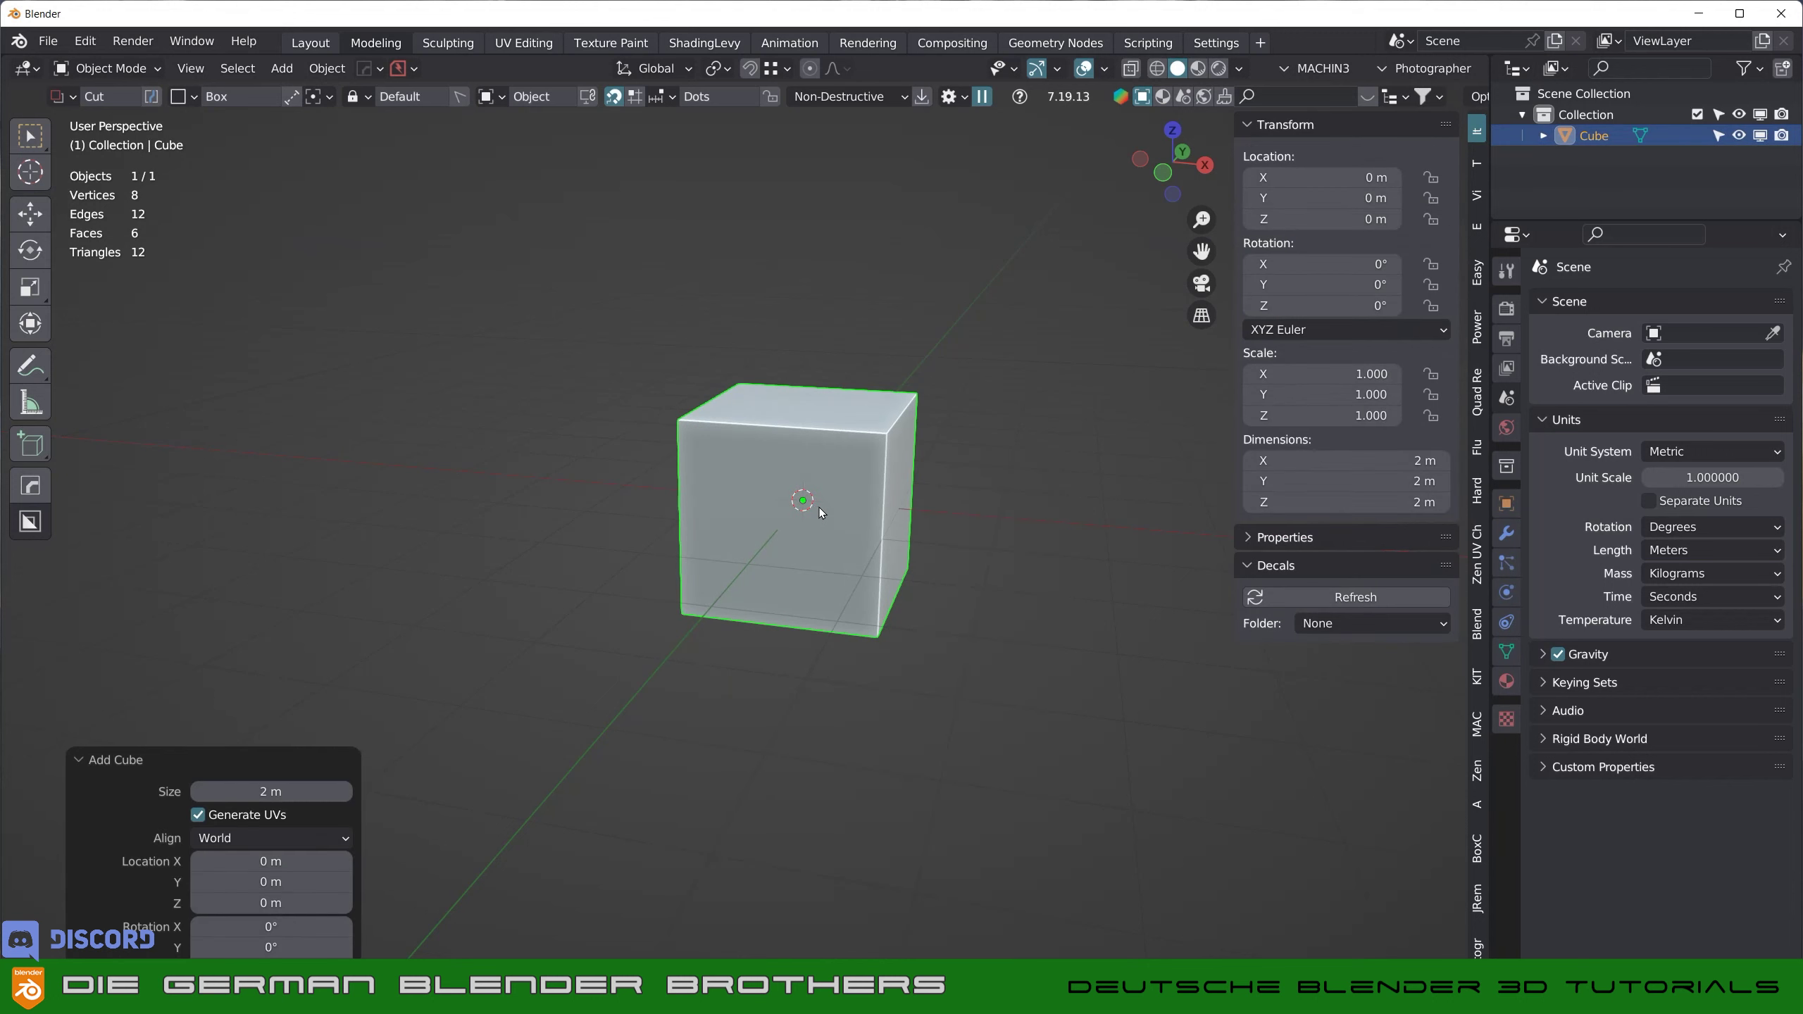
{"action": "key", "text": "s"}
{"action": "key", "text": "x"}
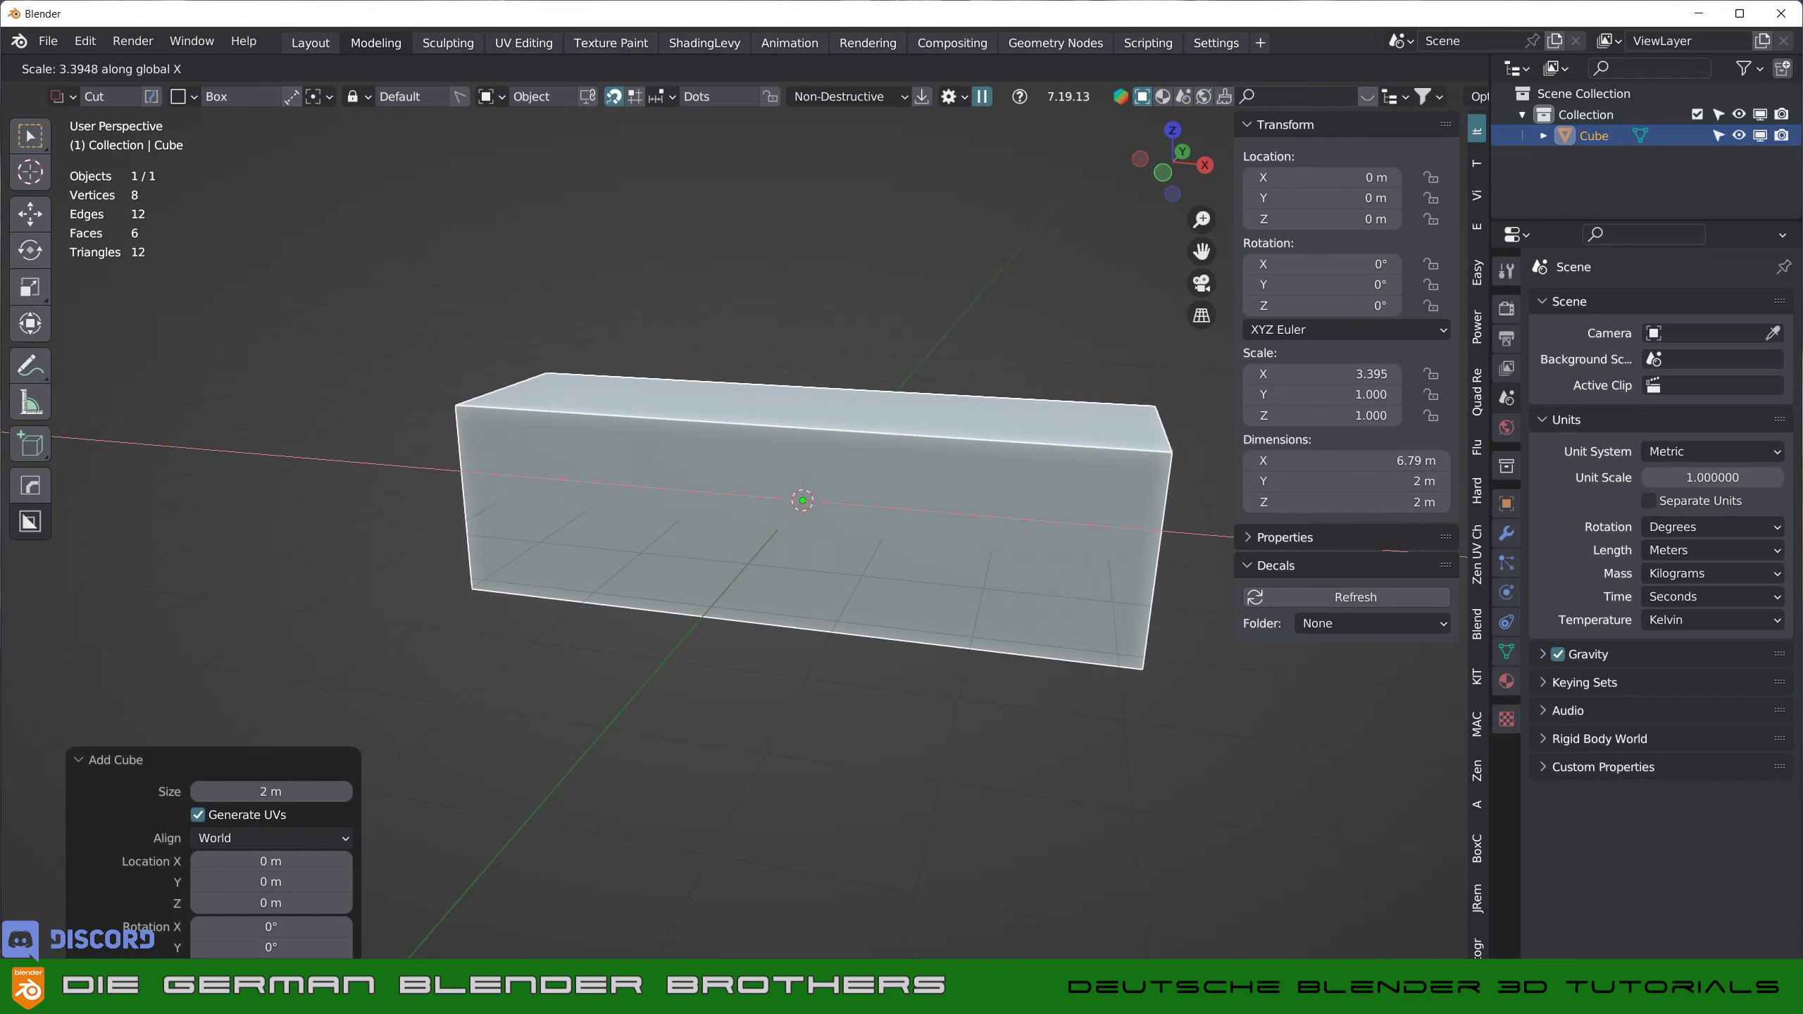
{"action": "left_click", "coordinate": [844, 574]}
{"action": "key", "text": "ctrl+a"}
{"action": "left_click", "coordinate": [677, 468]}
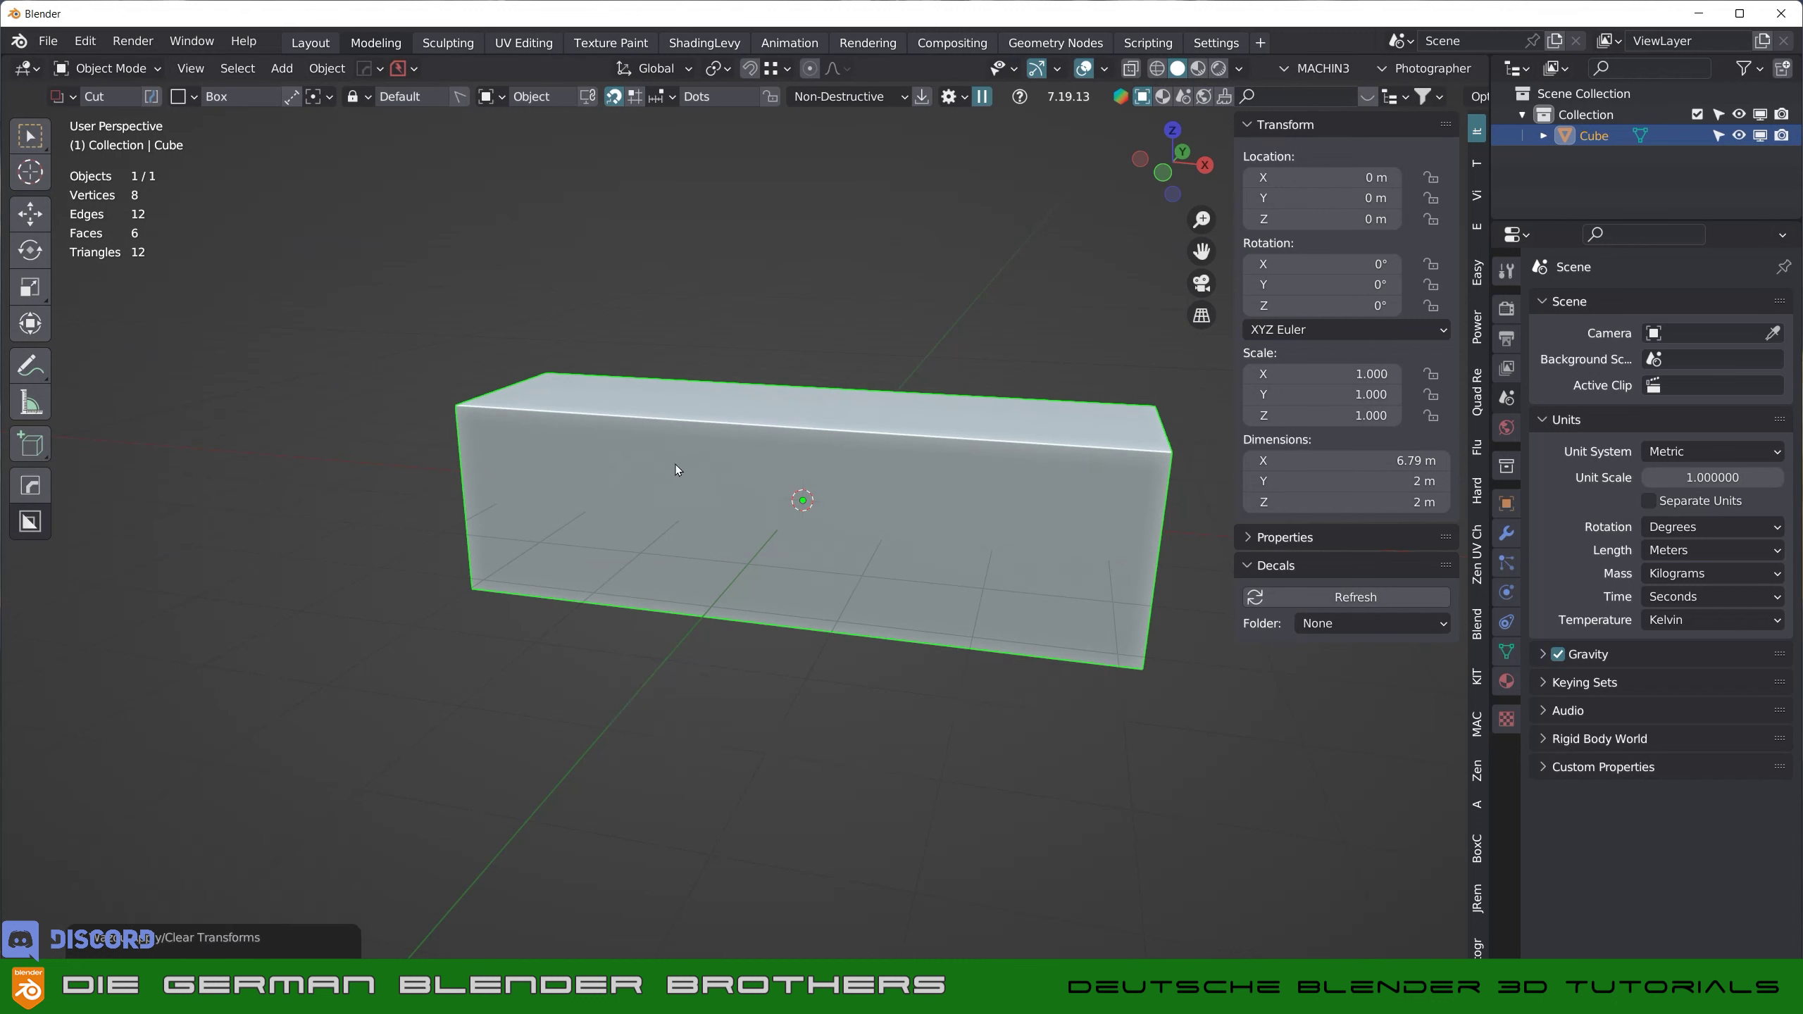
{"action": "mouse_move", "coordinate": [855, 465]}
{"action": "middle_mouse_down"}
{"action": "mouse_move", "coordinate": [854, 485]}
{"action": "mouse_move", "coordinate": [893, 483]}
{"action": "middle_mouse_up"}
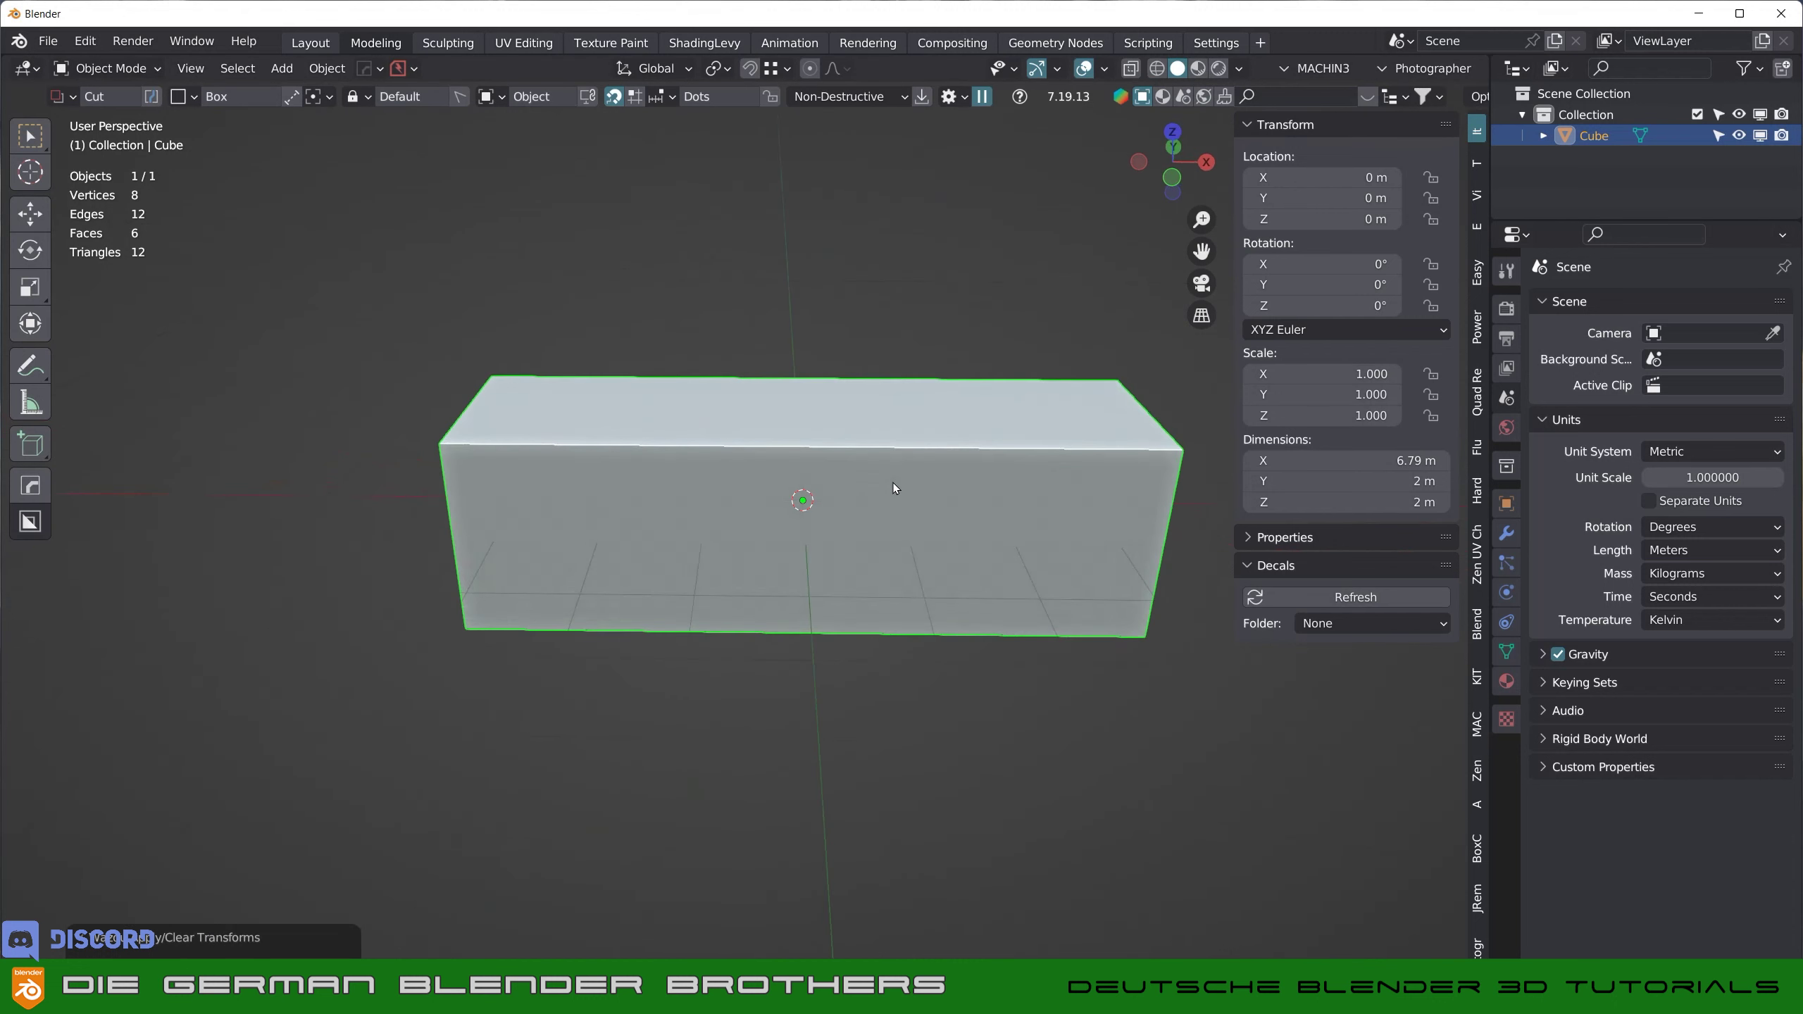
{"action": "key", "text": "d"}
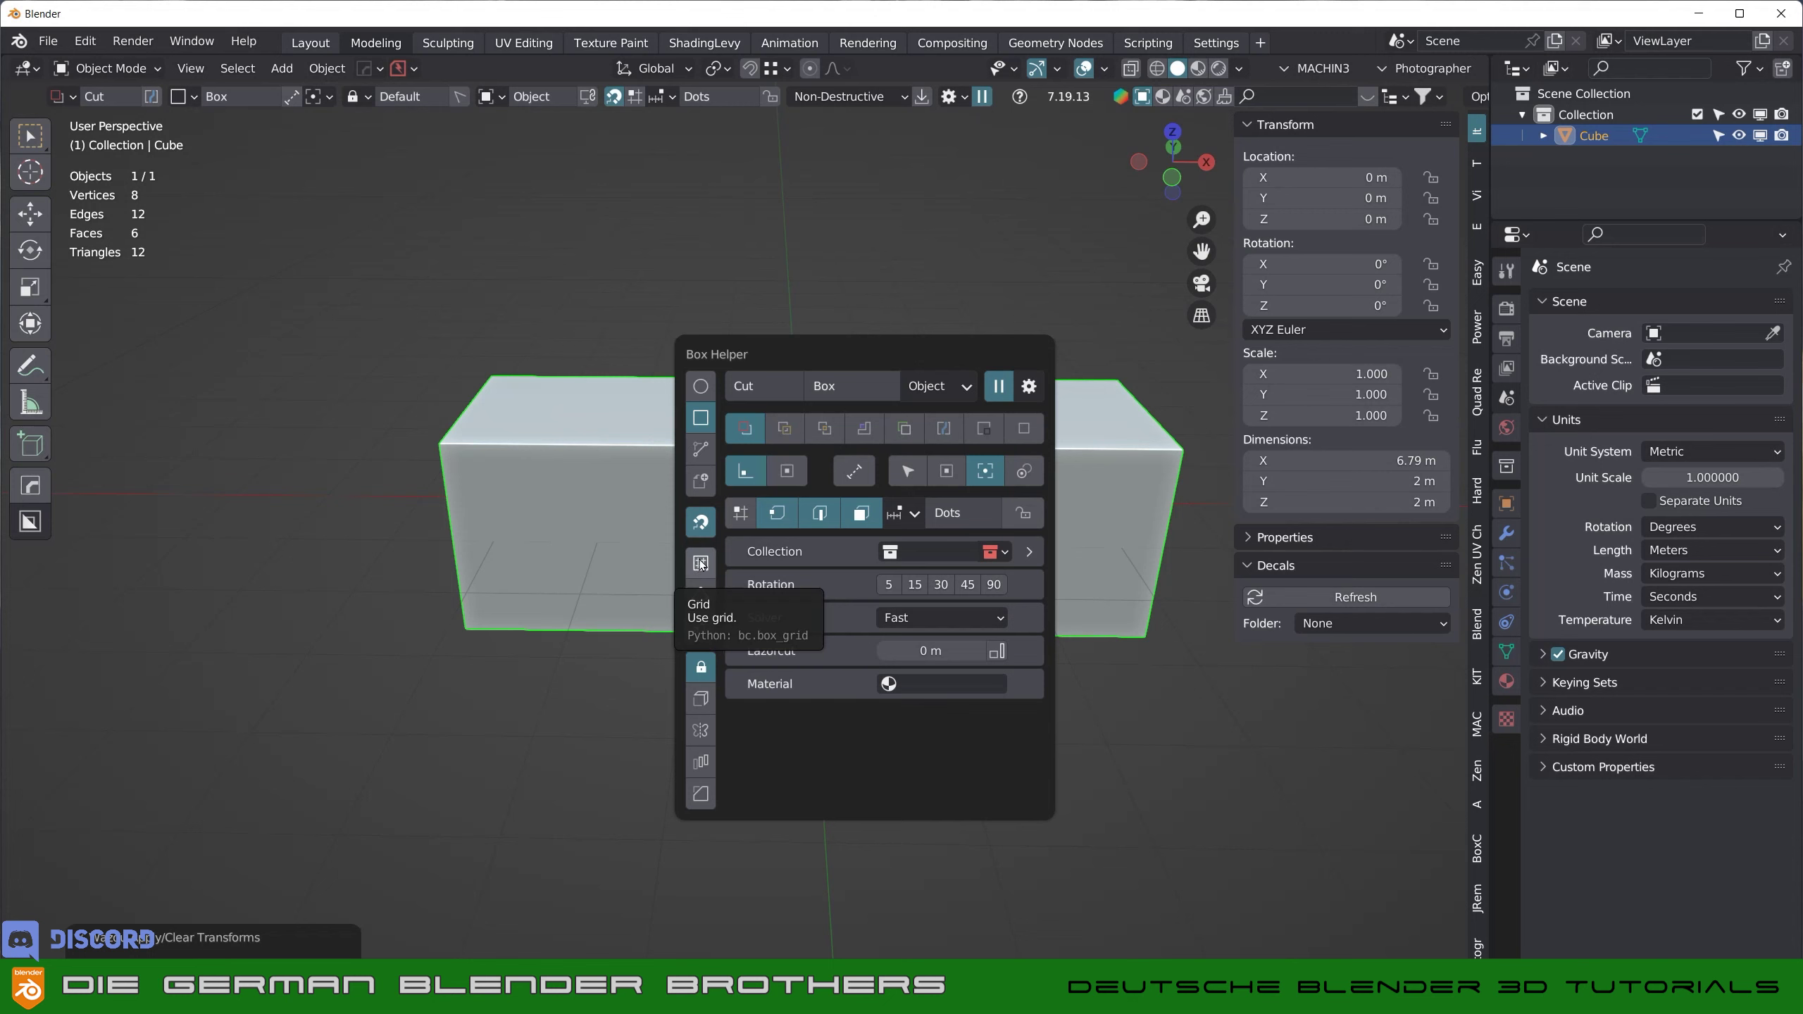
- Set the BoxCutter shape to a 5×5 grid and begin drawing it on the top face
{"action": "left_click", "coordinate": [701, 564]}
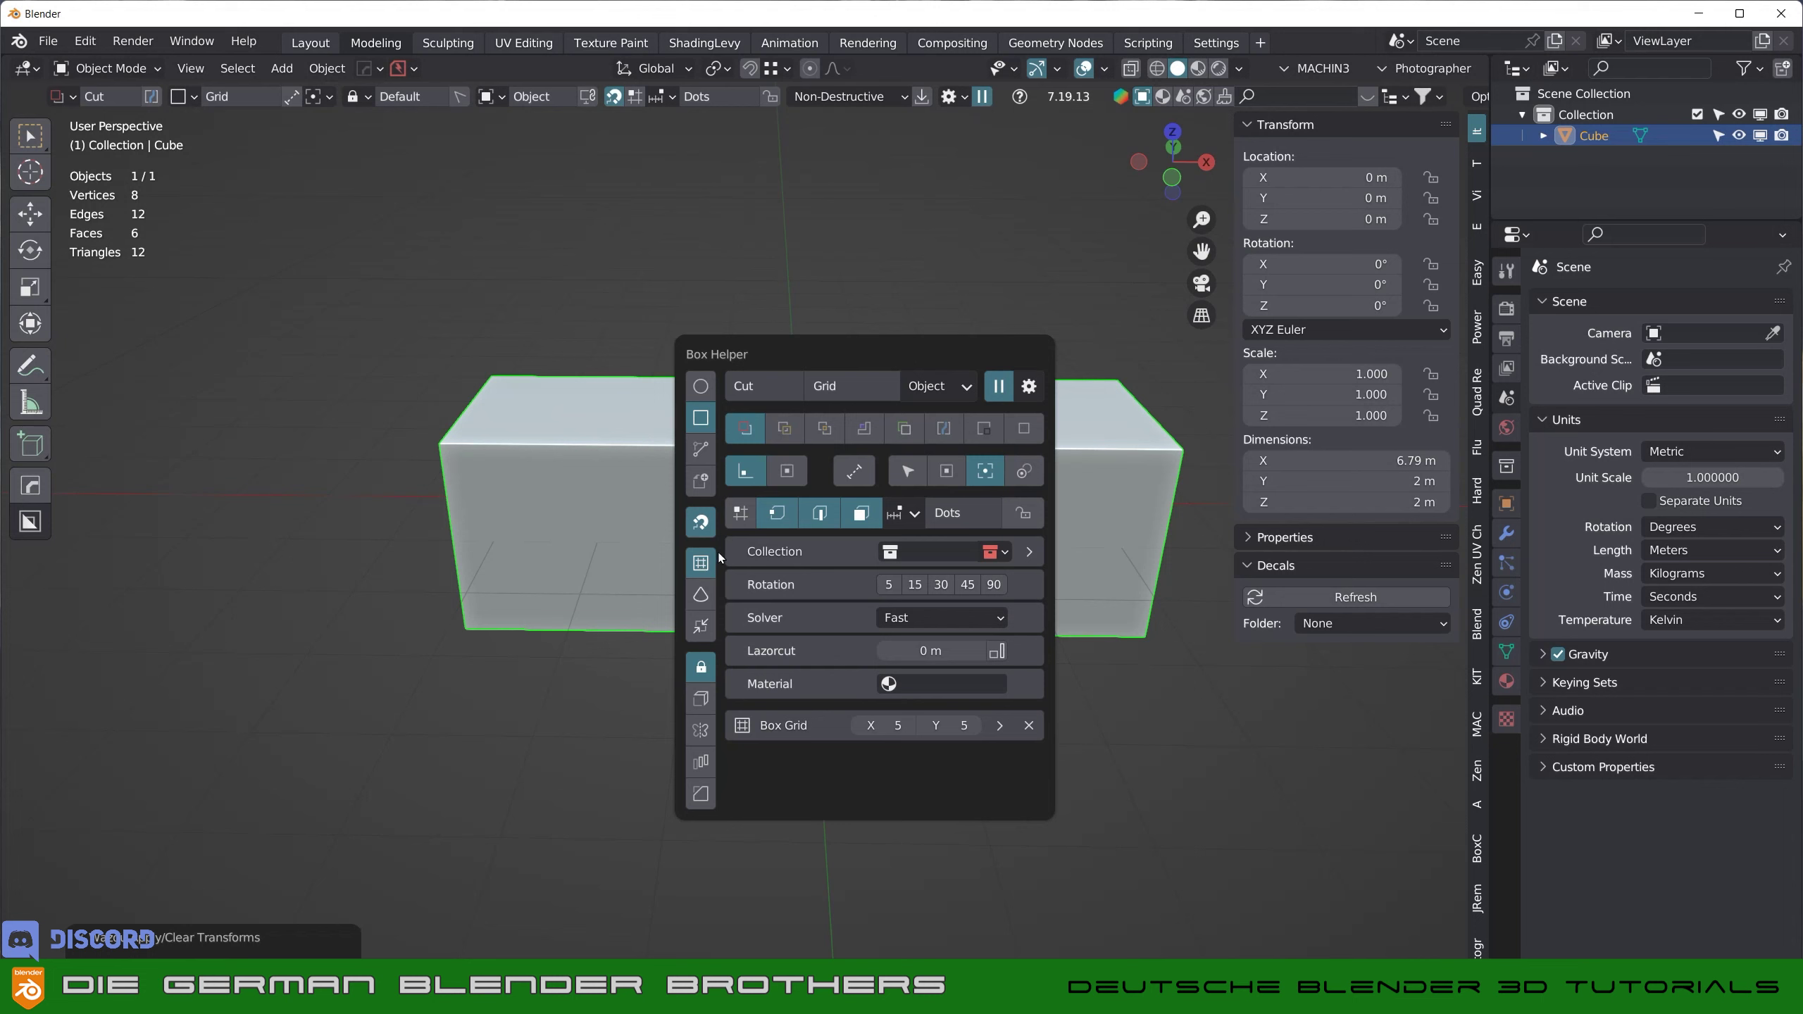
{"action": "left_click_drag", "start_coordinate": [580, 399], "coordinate": [717, 431]}
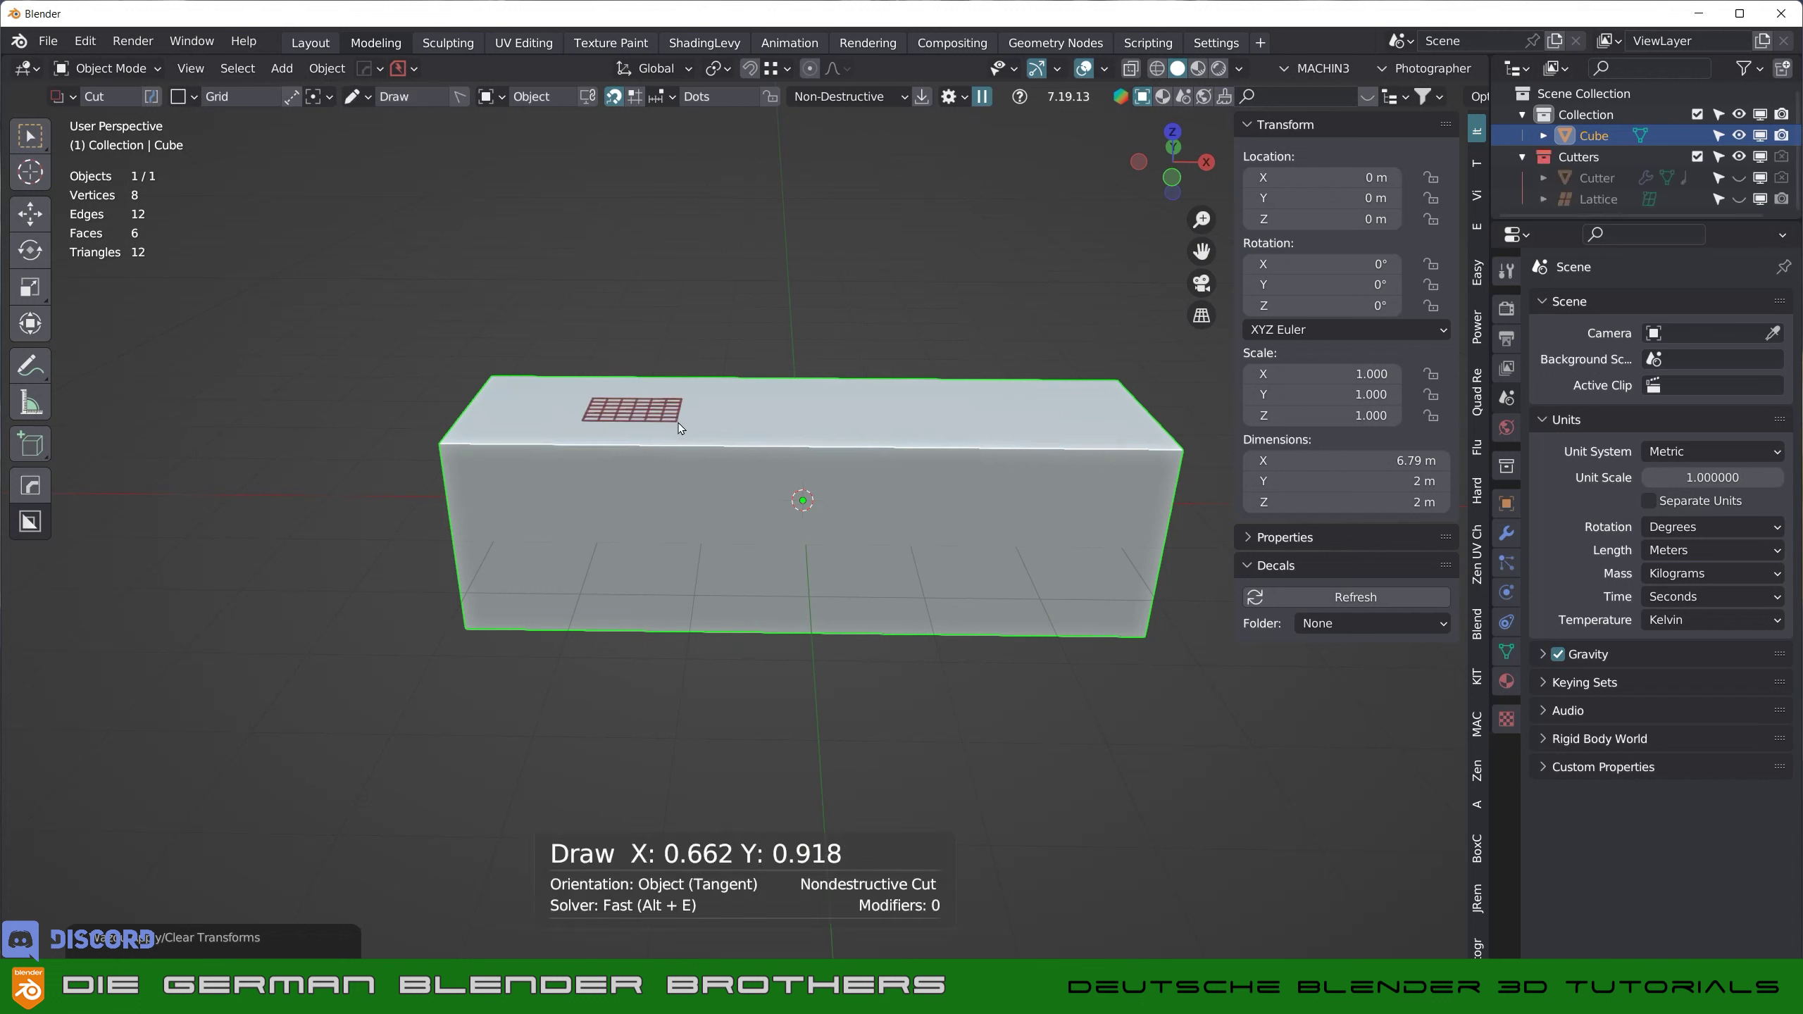
- Shrink the grid cutter and apply the first grid cut near the box's left end
{"action": "mouse_move", "coordinate": [717, 431]}
{"action": "left_mouse_down"}
{"action": "mouse_move", "coordinate": [659, 435]}
{"action": "mouse_move", "coordinate": [890, 498]}
{"action": "mouse_move", "coordinate": [663, 431]}
{"action": "mouse_move", "coordinate": [767, 440]}
{"action": "mouse_move", "coordinate": [675, 454]}
{"action": "mouse_move", "coordinate": [645, 441]}
{"action": "mouse_move", "coordinate": [700, 430]}
{"action": "mouse_move", "coordinate": [612, 436]}
{"action": "left_mouse_up"}
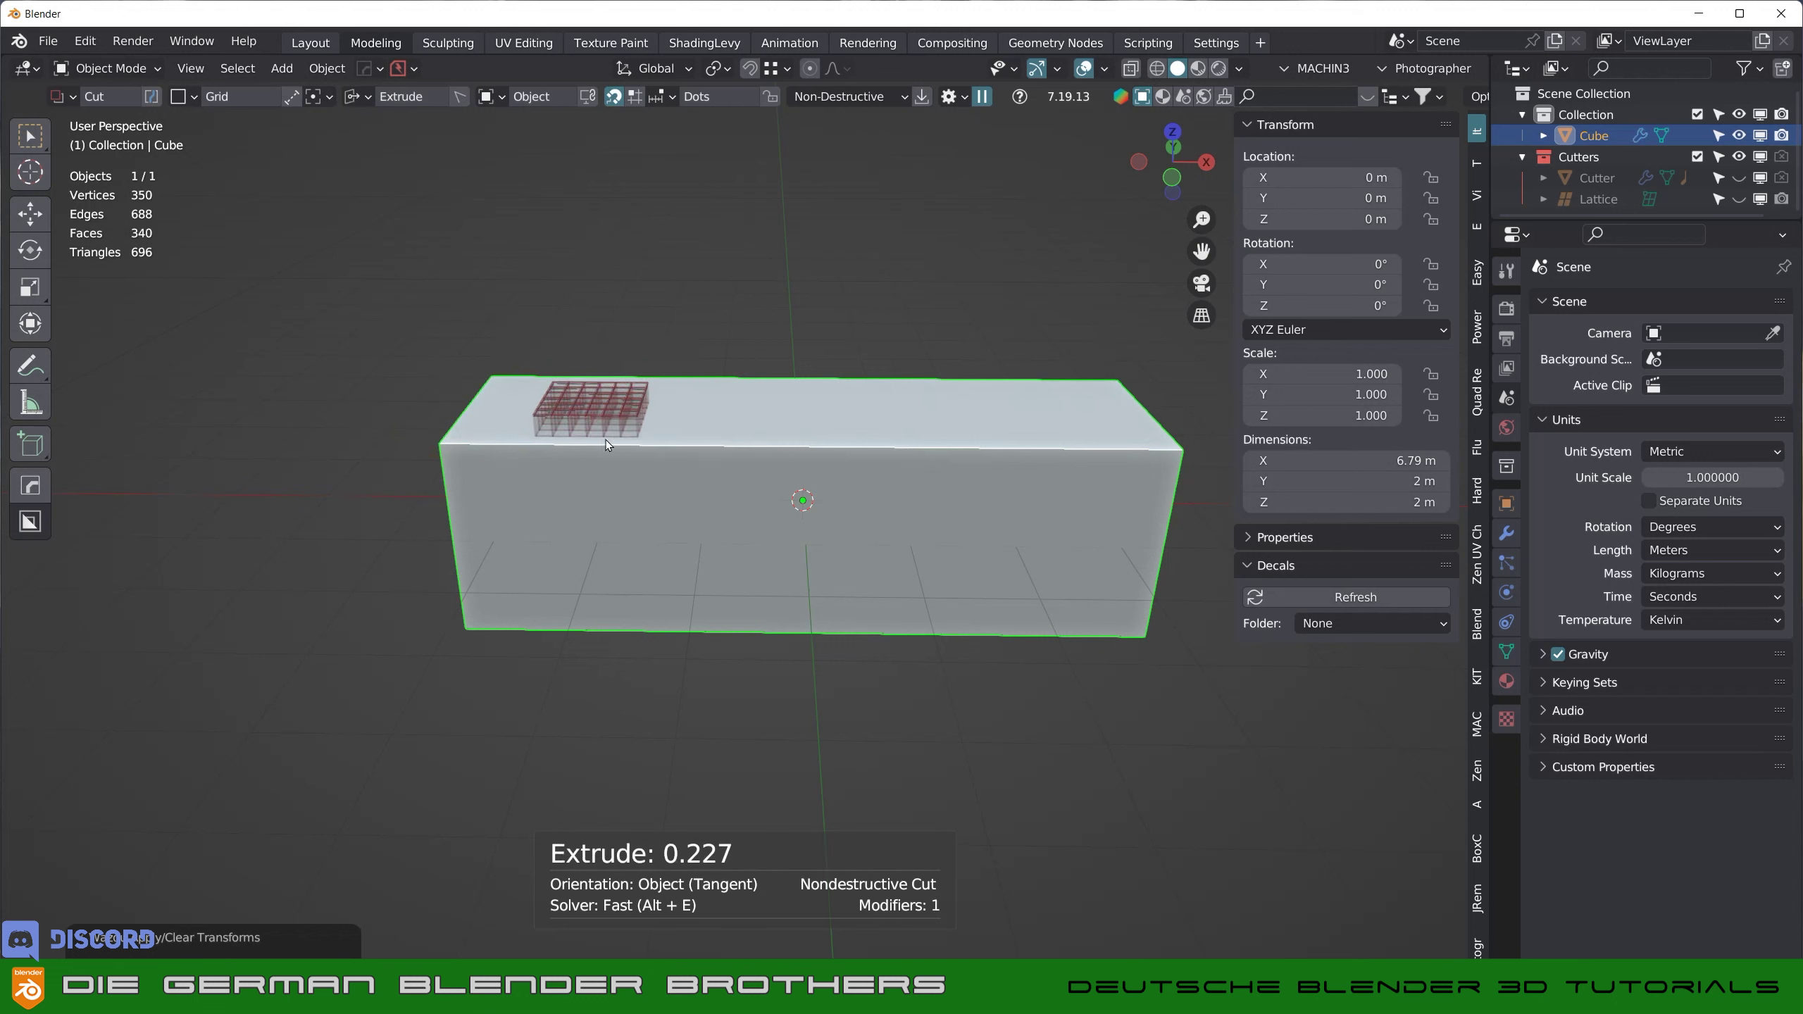
{"action": "left_click", "coordinate": [606, 440]}
{"action": "mouse_move", "coordinate": [690, 439]}
{"action": "middle_mouse_down"}
{"action": "mouse_move", "coordinate": [467, 531]}
{"action": "mouse_move", "coordinate": [675, 513]}
{"action": "mouse_move", "coordinate": [617, 514]}
{"action": "mouse_move", "coordinate": [663, 266]}
{"action": "mouse_move", "coordinate": [704, 355]}
{"action": "mouse_move", "coordinate": [692, 310]}
{"action": "middle_mouse_up"}
{"action": "scroll", "coordinate": [467, 531], "scroll_direction": "up", "scroll_amount": 5}
{"action": "scroll", "coordinate": [467, 531], "scroll_direction": "up", "scroll_amount": 4}
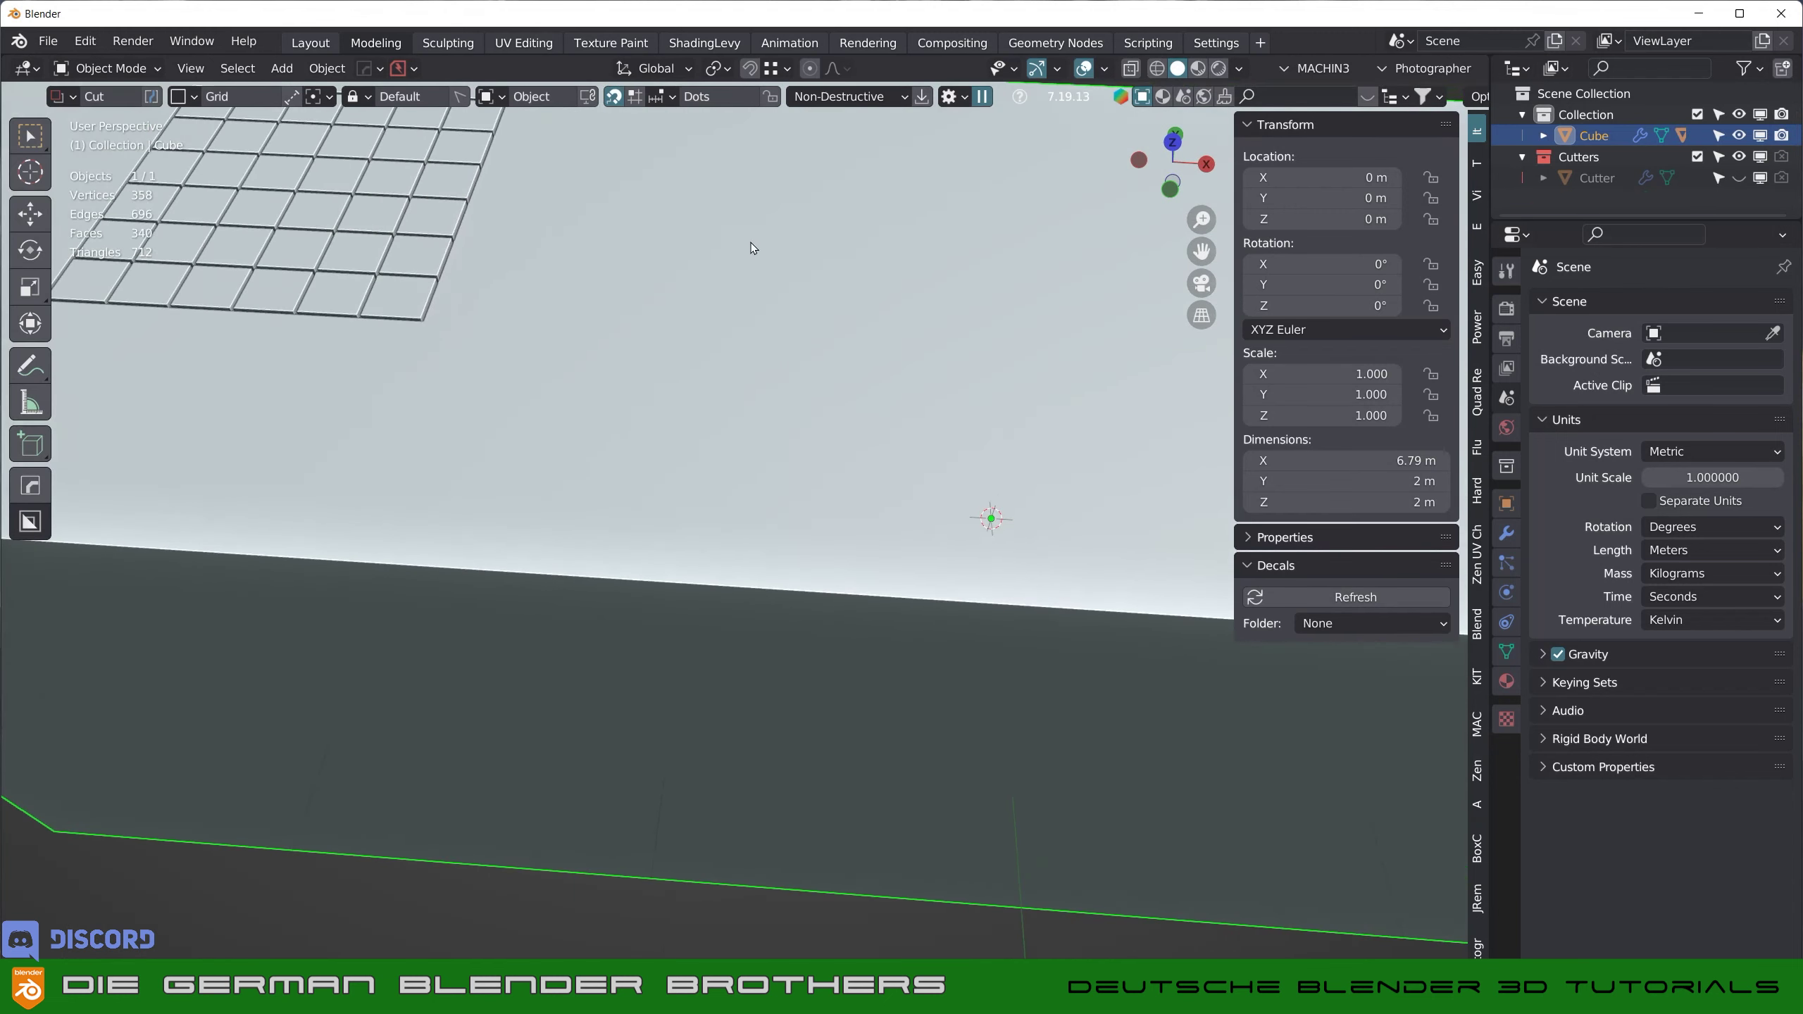
- Draw a second grid cutter on the top, solidify it into a thin shell, lock it, and finish
{"action": "left_click_drag", "start_coordinate": [689, 234], "coordinate": [916, 412]}
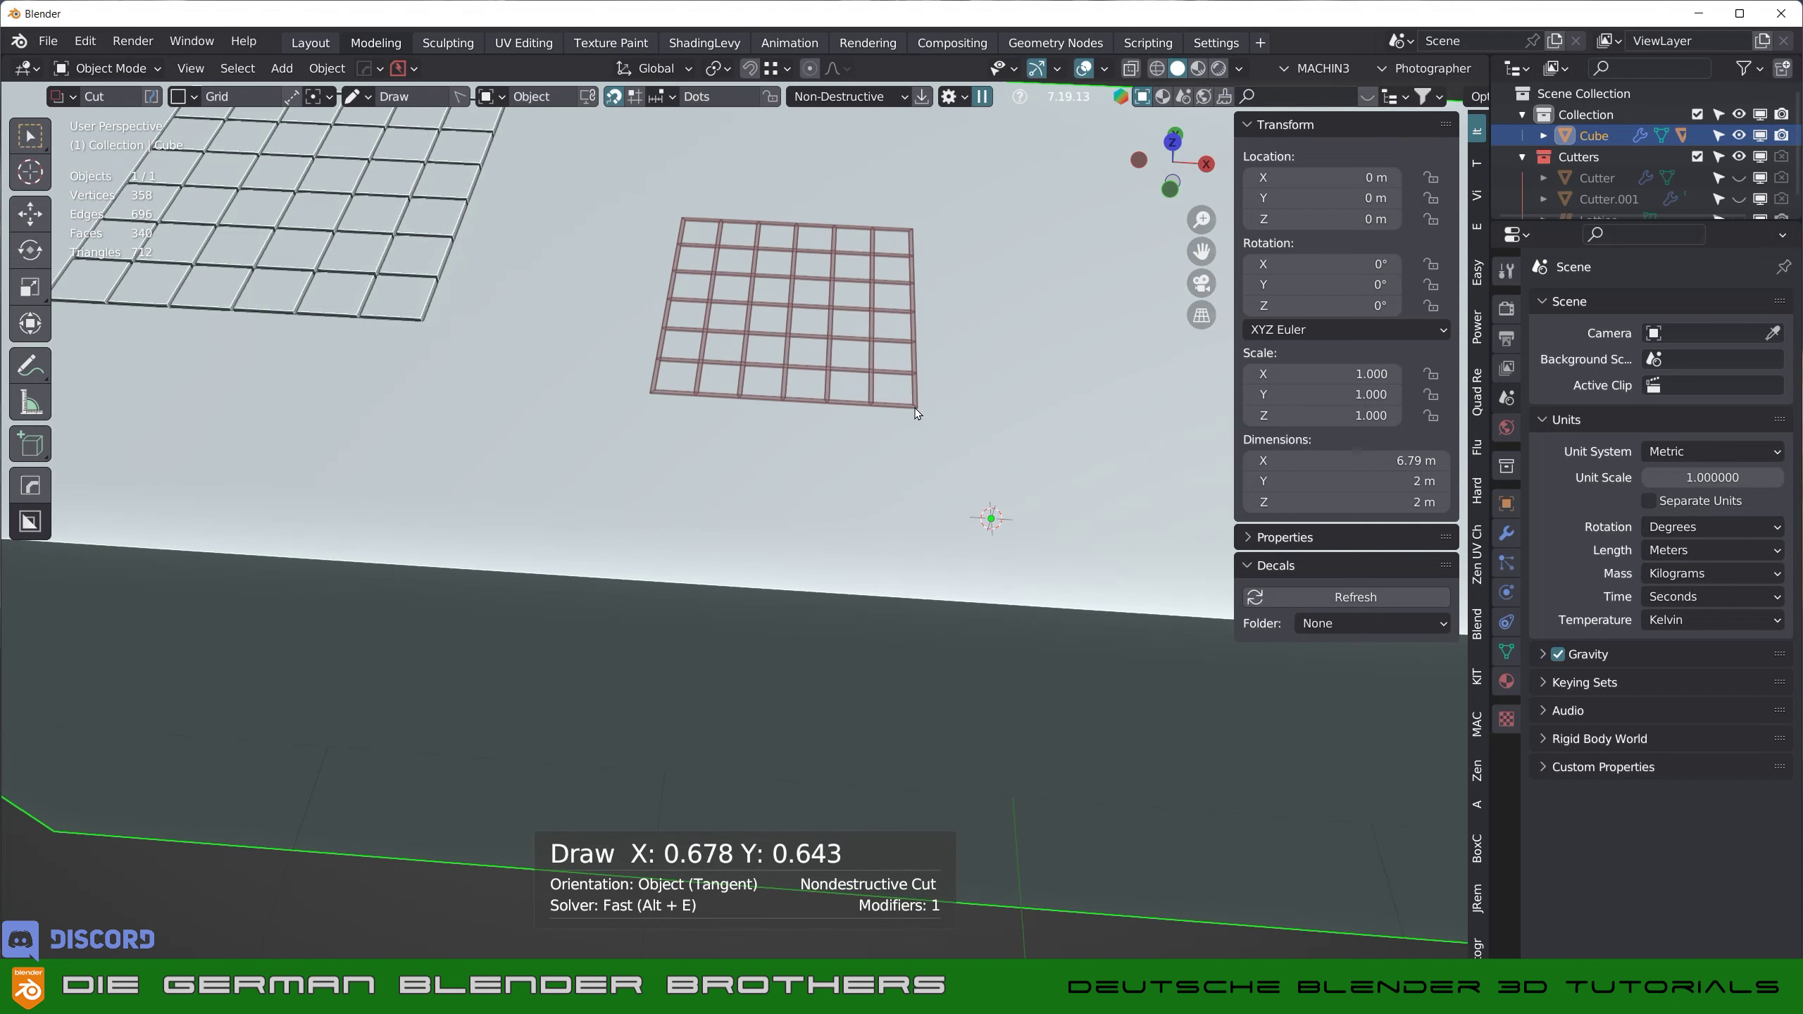
{"action": "left_click_drag", "start_coordinate": [916, 413], "coordinate": [916, 413]}
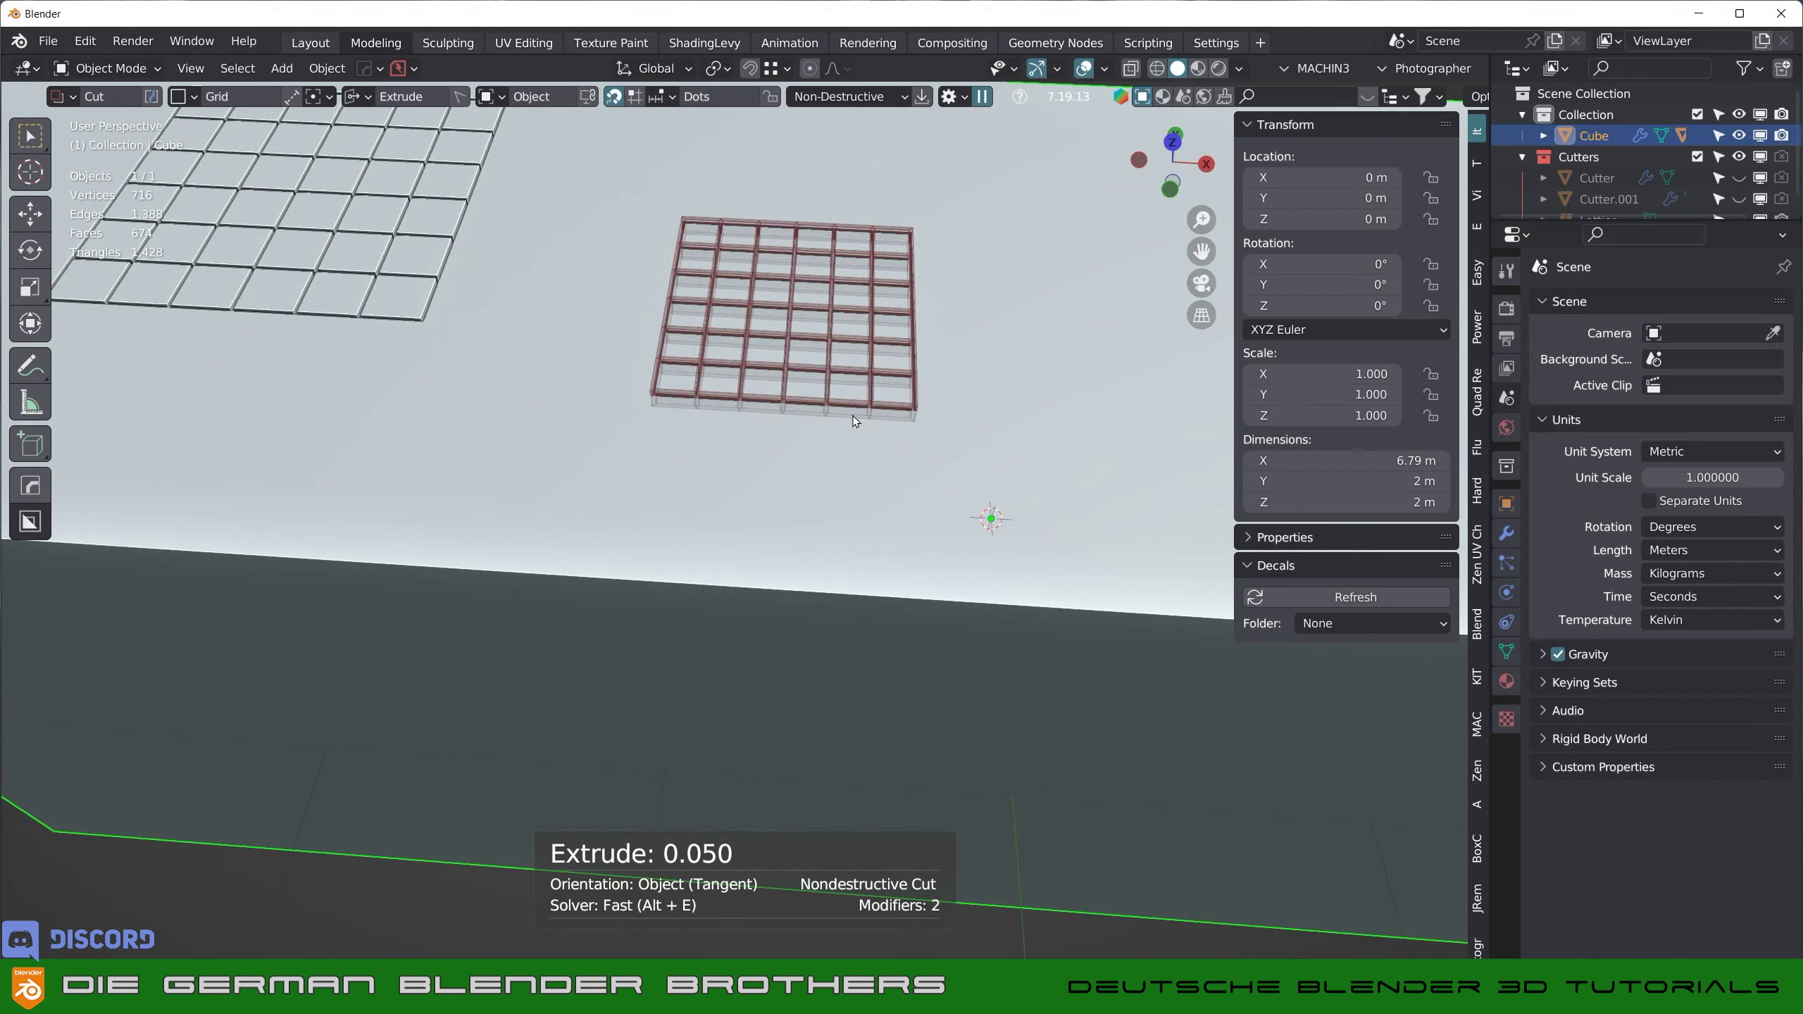
{"action": "key", "text": "t"}
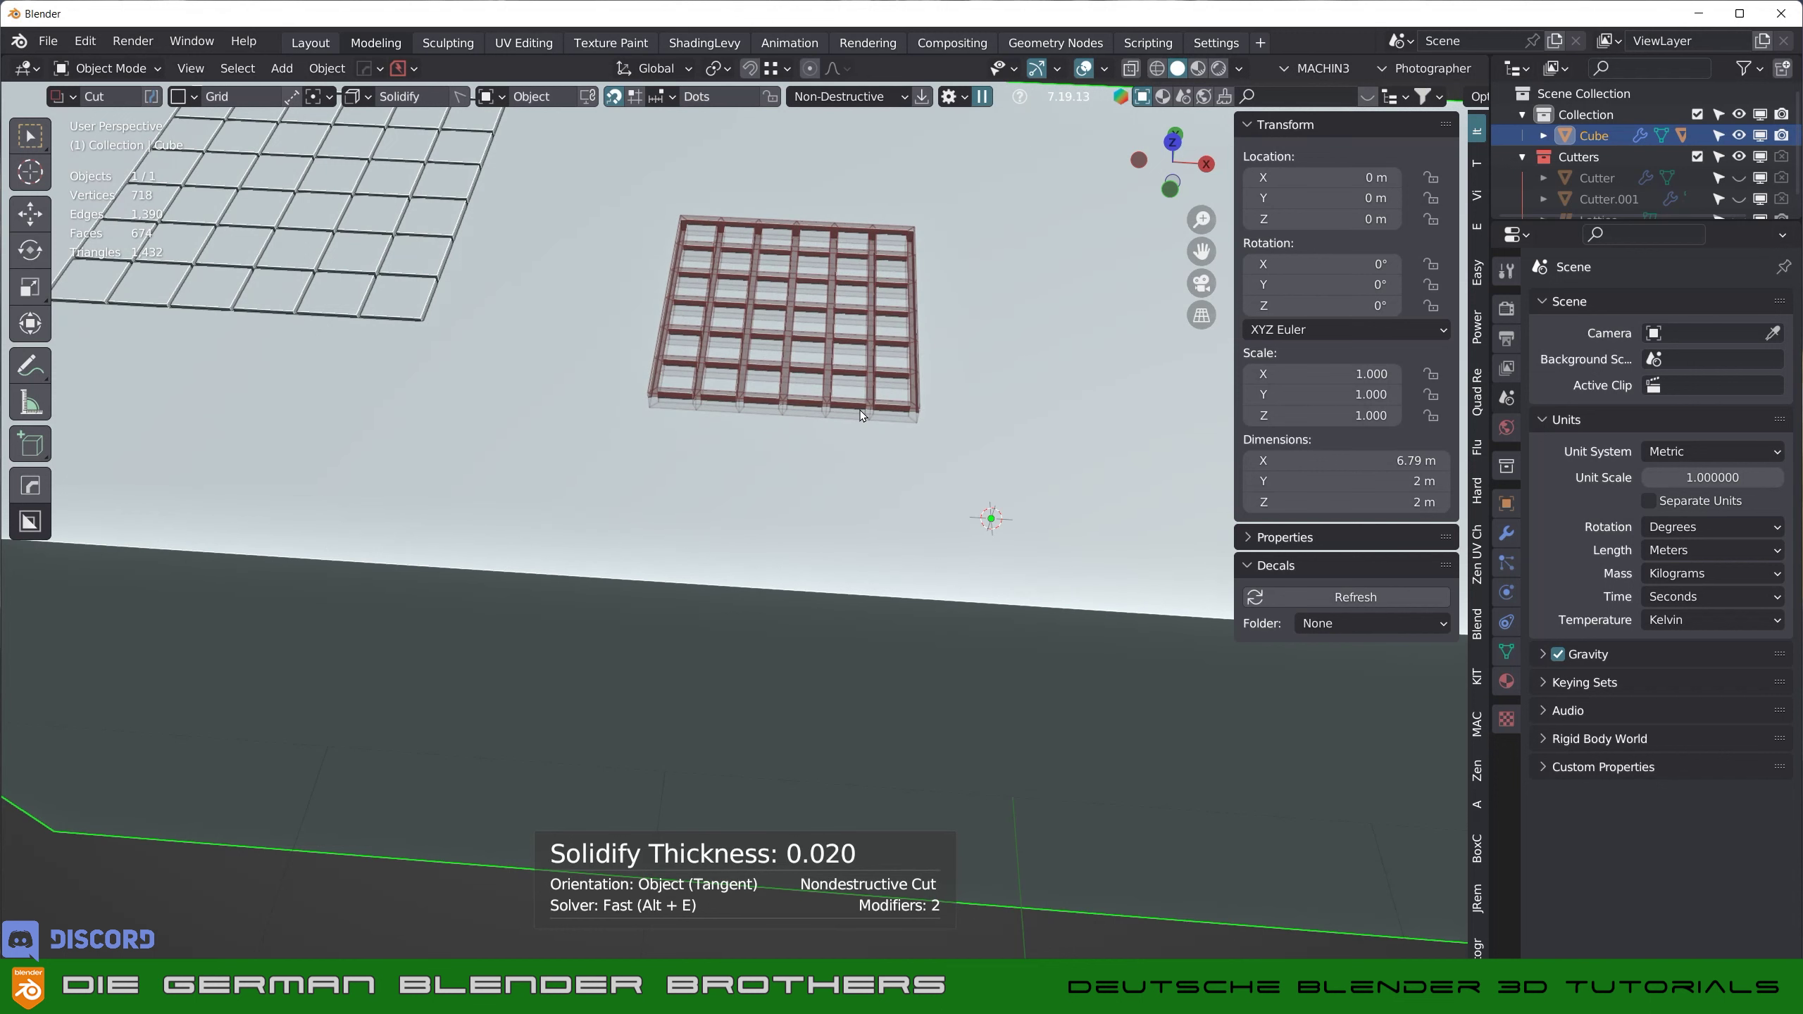
{"action": "key", "text": "Tab"}
{"action": "scroll", "coordinate": [663, 424], "scroll_direction": "down", "scroll_amount": 2}
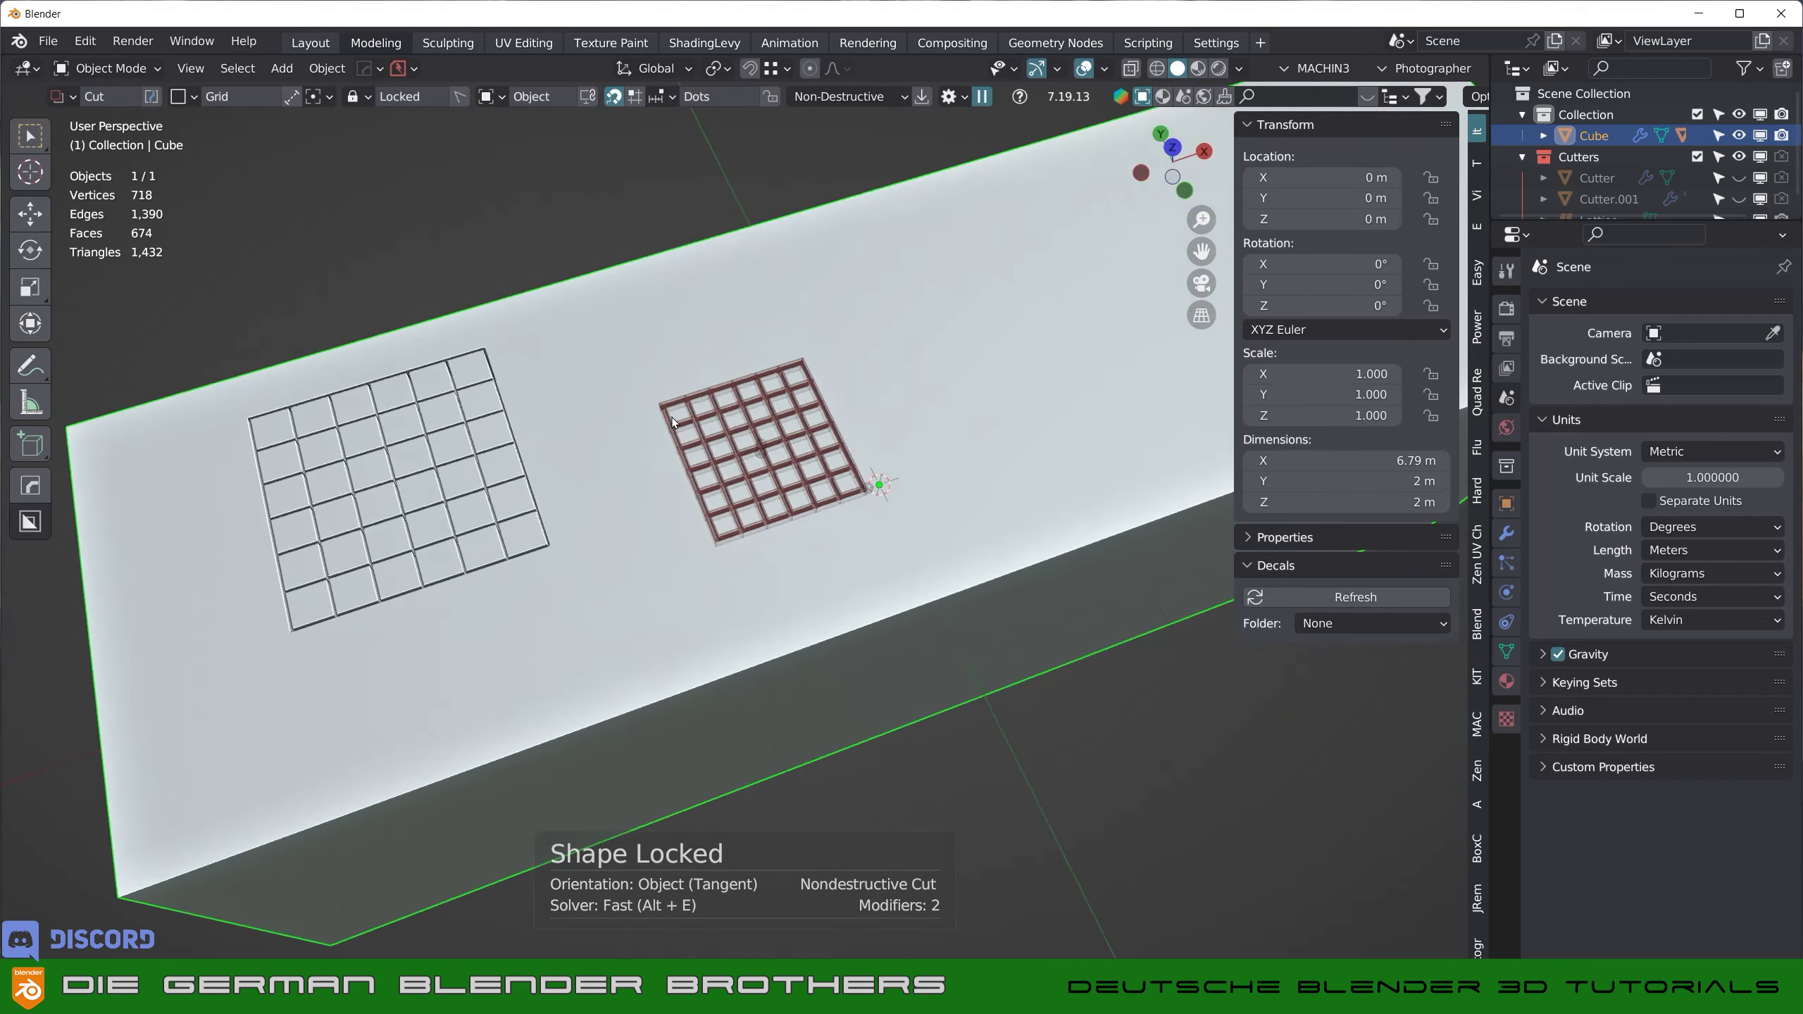
{"action": "mouse_move", "coordinate": [604, 394]}
{"action": "middle_mouse_down"}
{"action": "mouse_move", "coordinate": [674, 426]}
{"action": "mouse_move", "coordinate": [593, 378]}
{"action": "middle_mouse_up"}
{"action": "scroll", "coordinate": [746, 444], "scroll_direction": "up", "scroll_amount": 2}
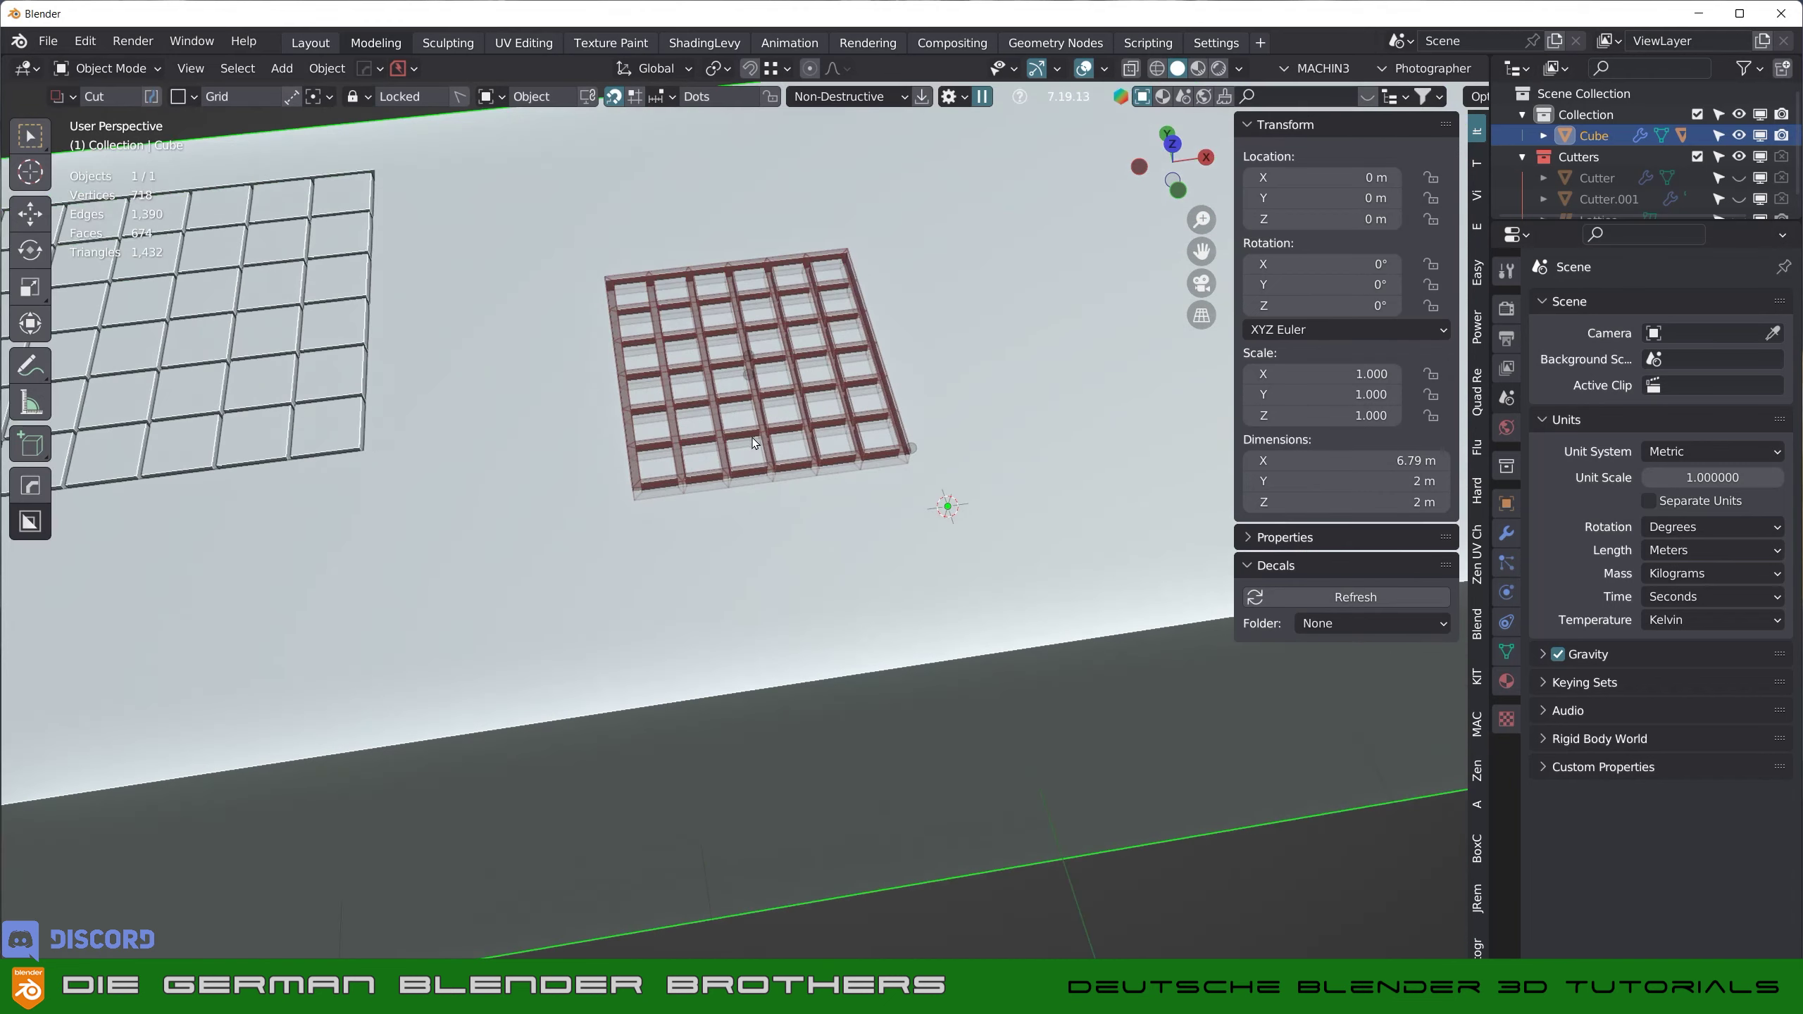
{"action": "scroll", "coordinate": [746, 443], "scroll_direction": "up", "scroll_amount": 2}
{"action": "scroll", "coordinate": [710, 446], "scroll_direction": "down", "scroll_amount": 3}
{"action": "scroll", "coordinate": [706, 446], "scroll_direction": "down", "scroll_amount": 2}
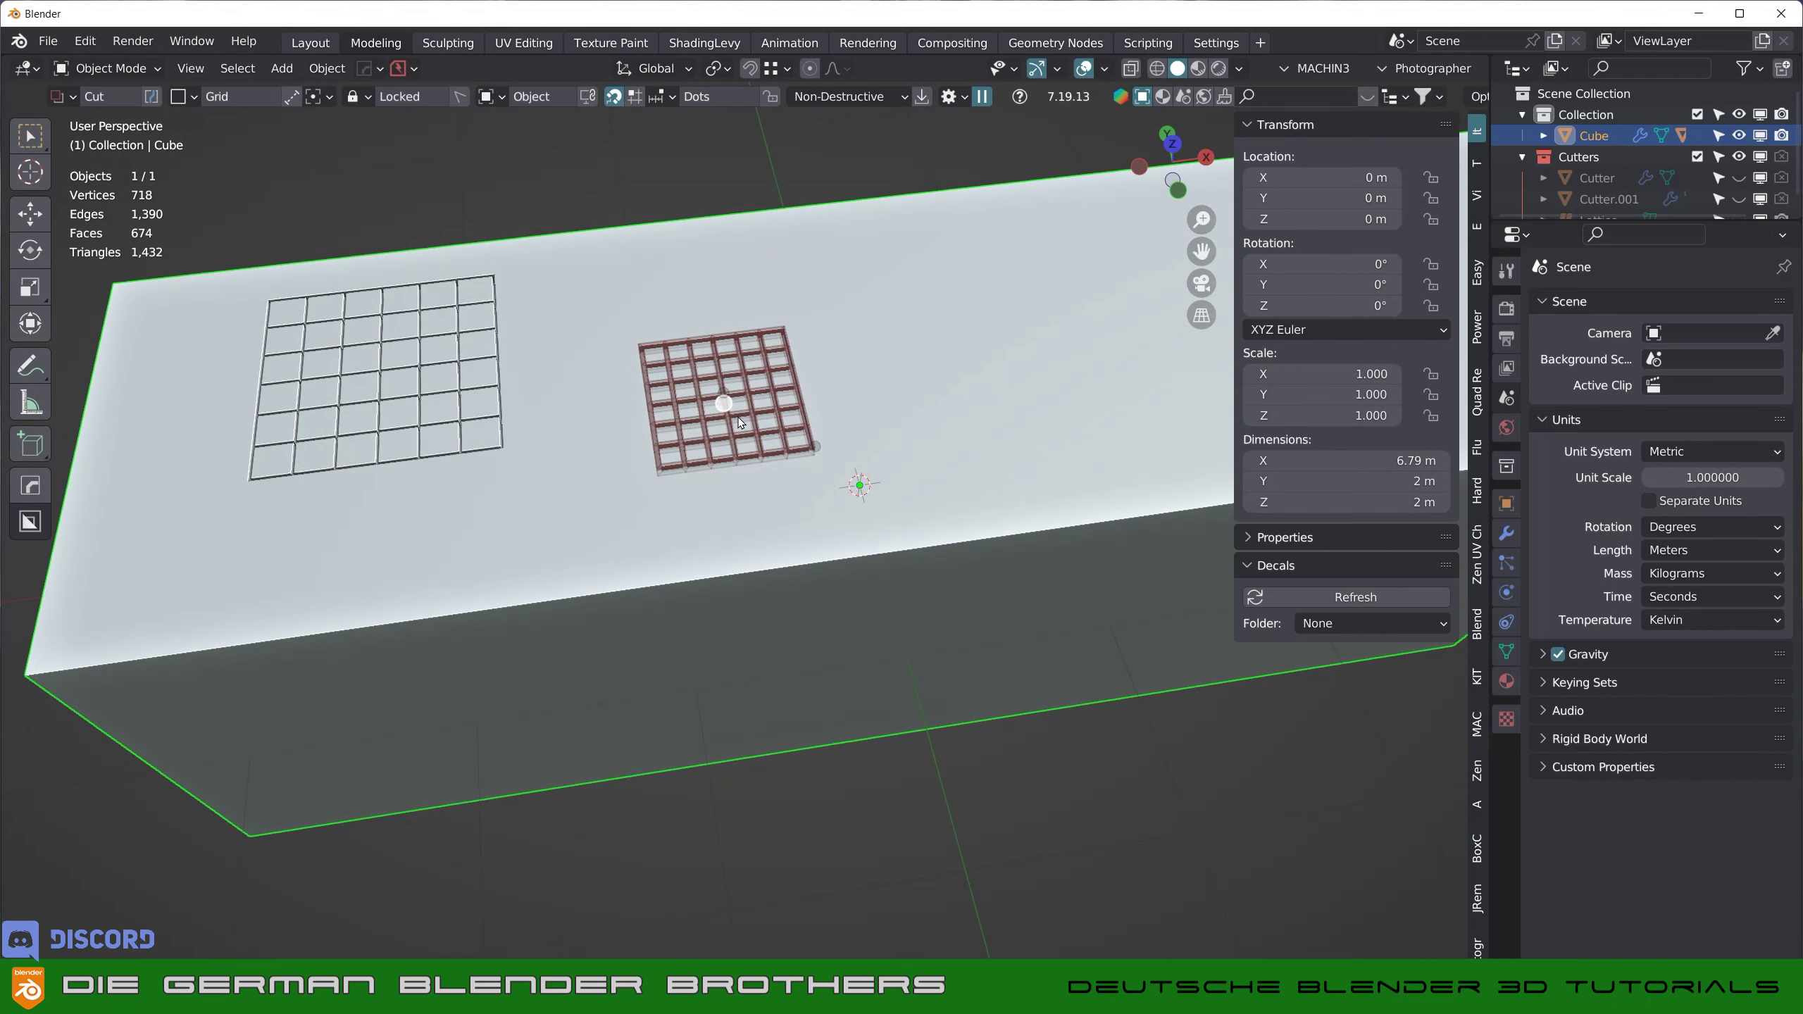
{"action": "left_click", "coordinate": [705, 368]}
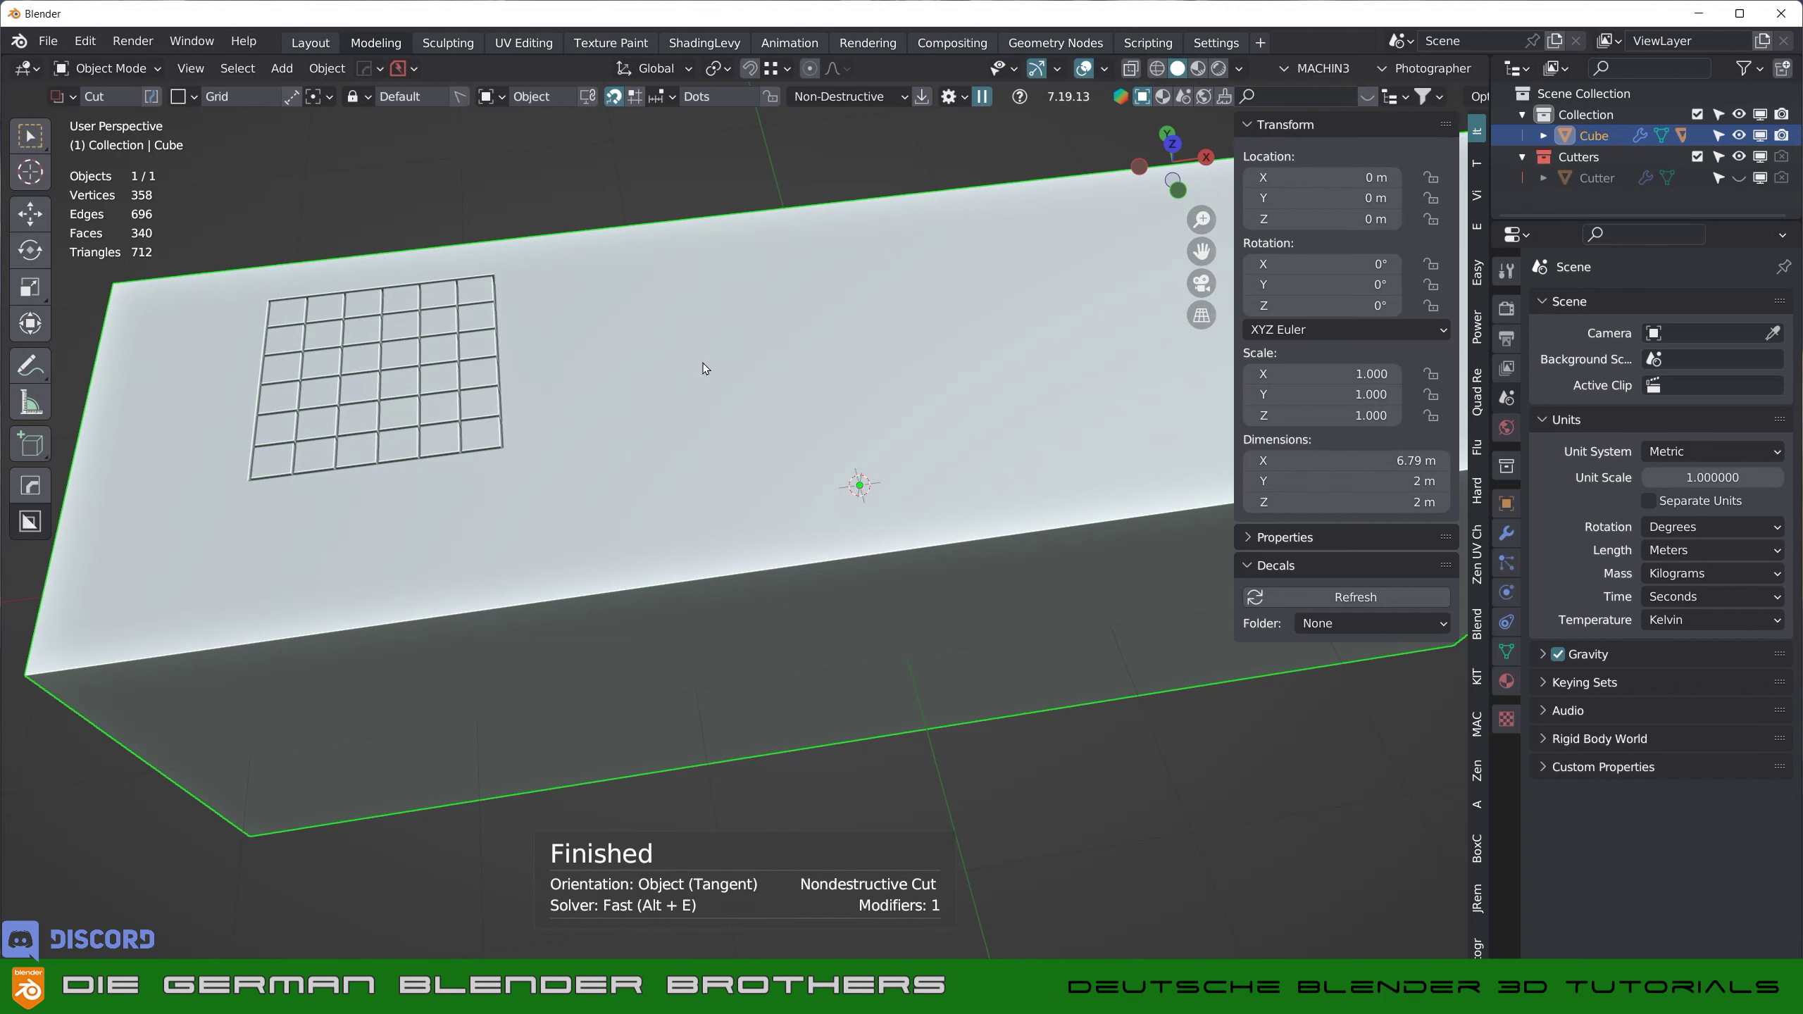
- Undo the grid cut so the long box is plain again
{"action": "key", "text": "ctrl+z"}
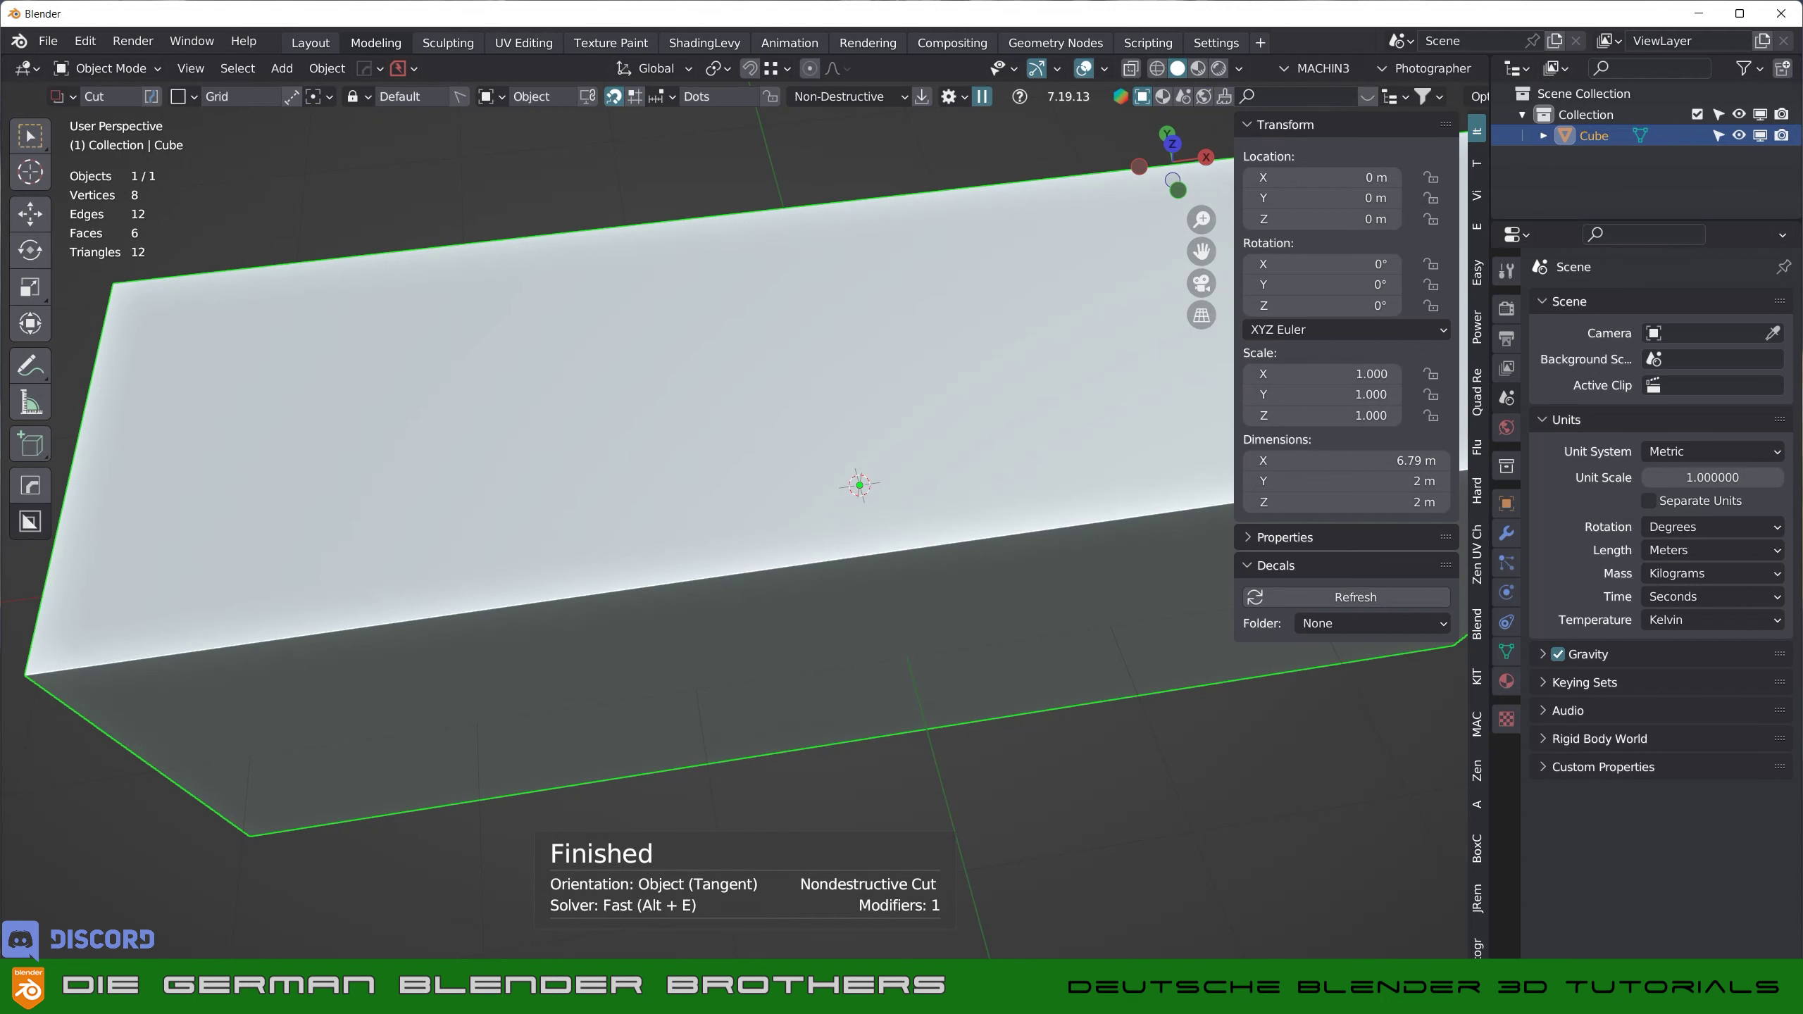
{"action": "key", "text": "d"}
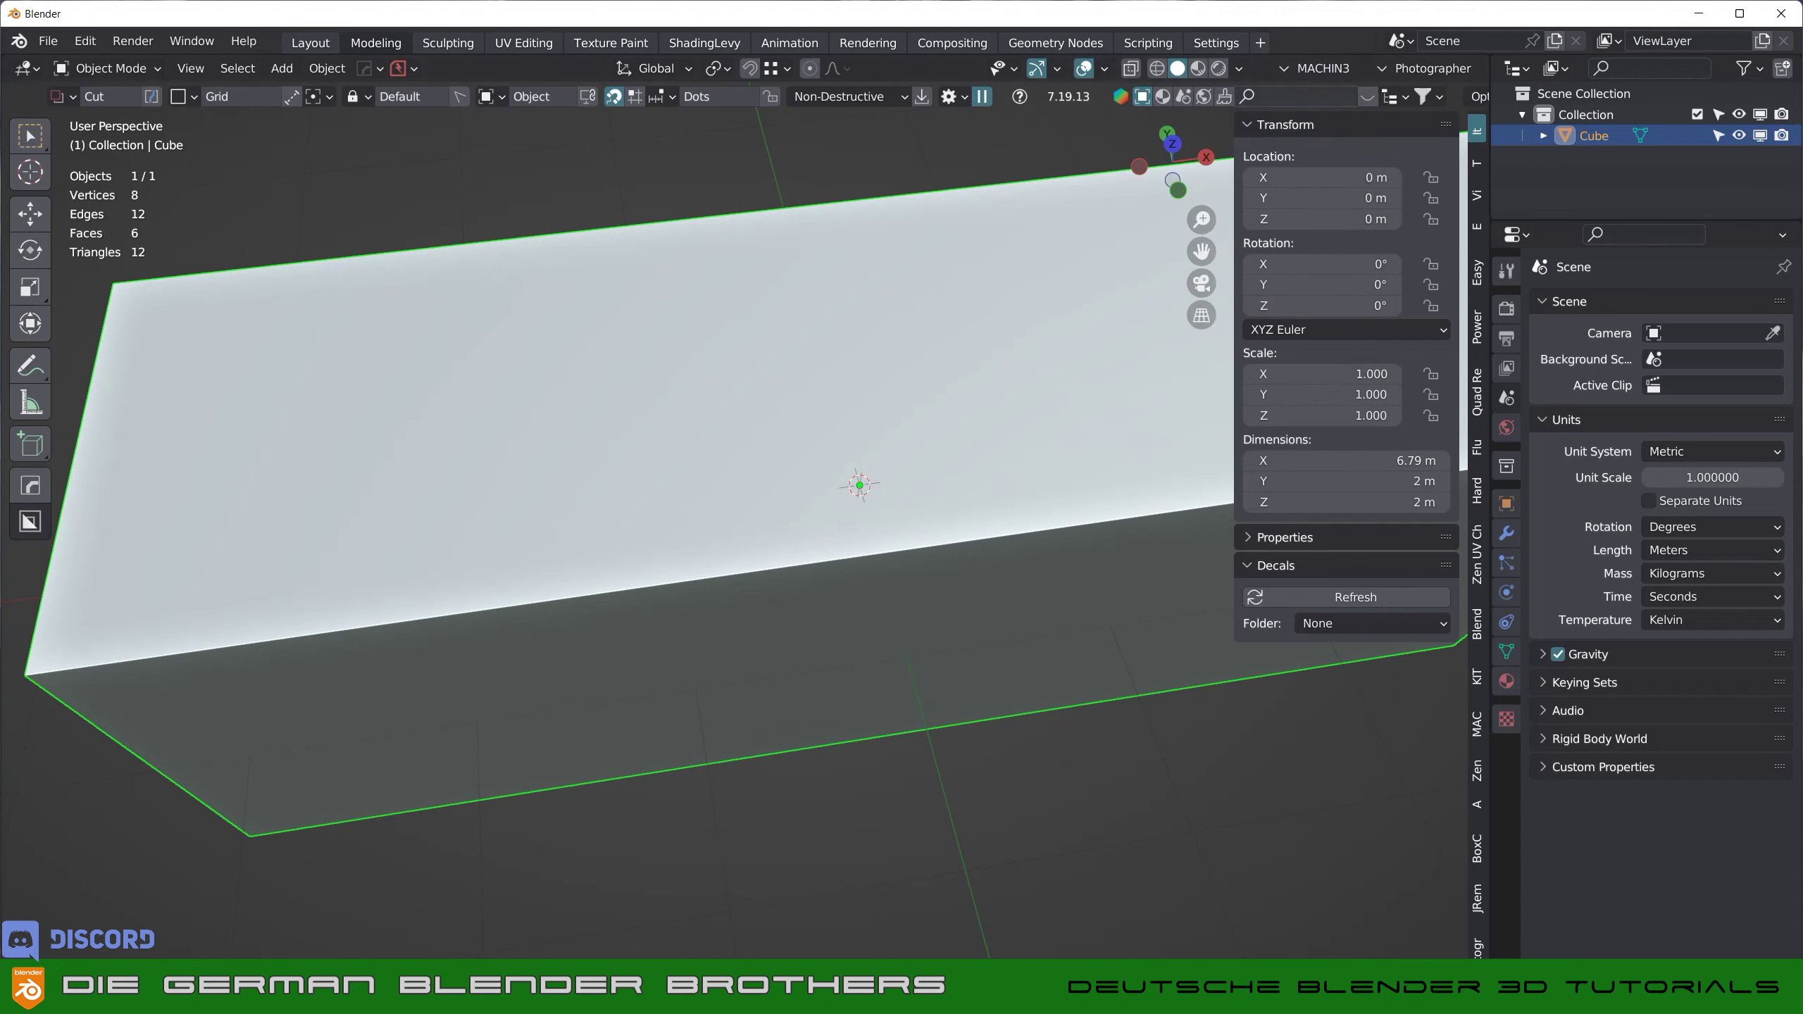
{"action": "key", "text": "d"}
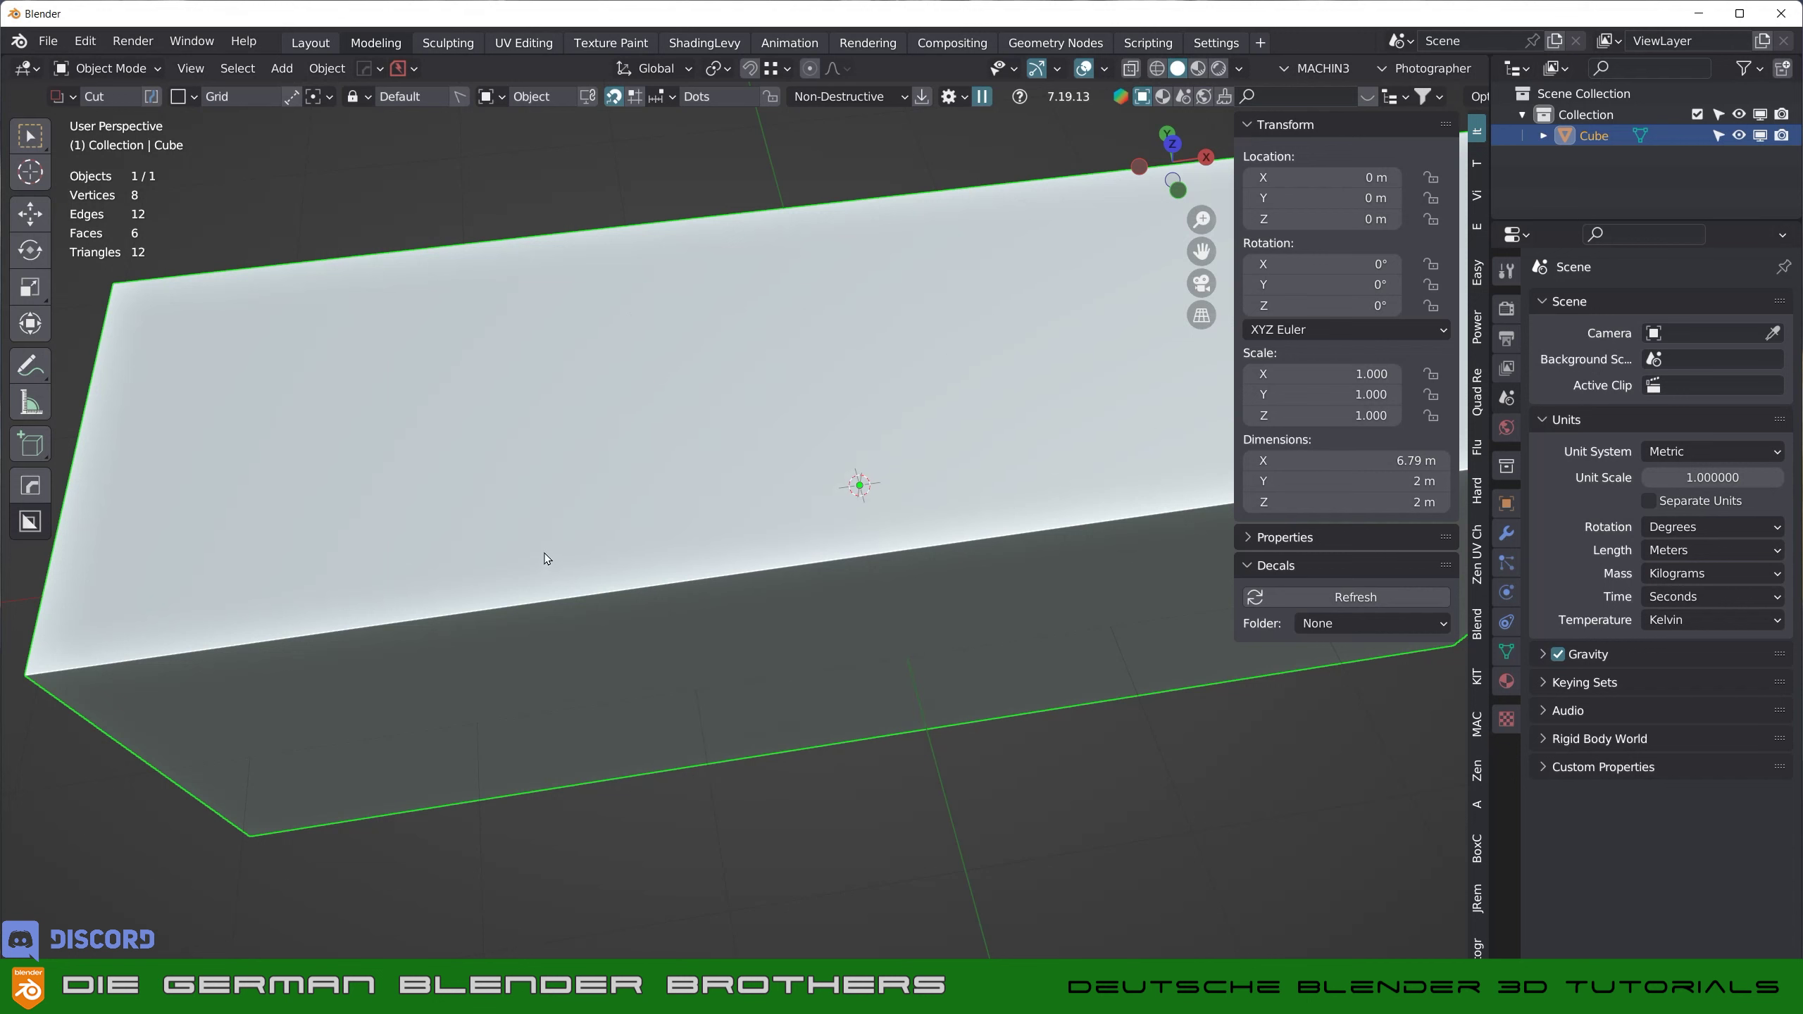
- Cancel a new grid cutter and switch the cutter shape from Grid to Box
{"action": "left_click_drag", "start_coordinate": [555, 561], "coordinate": [763, 615]}
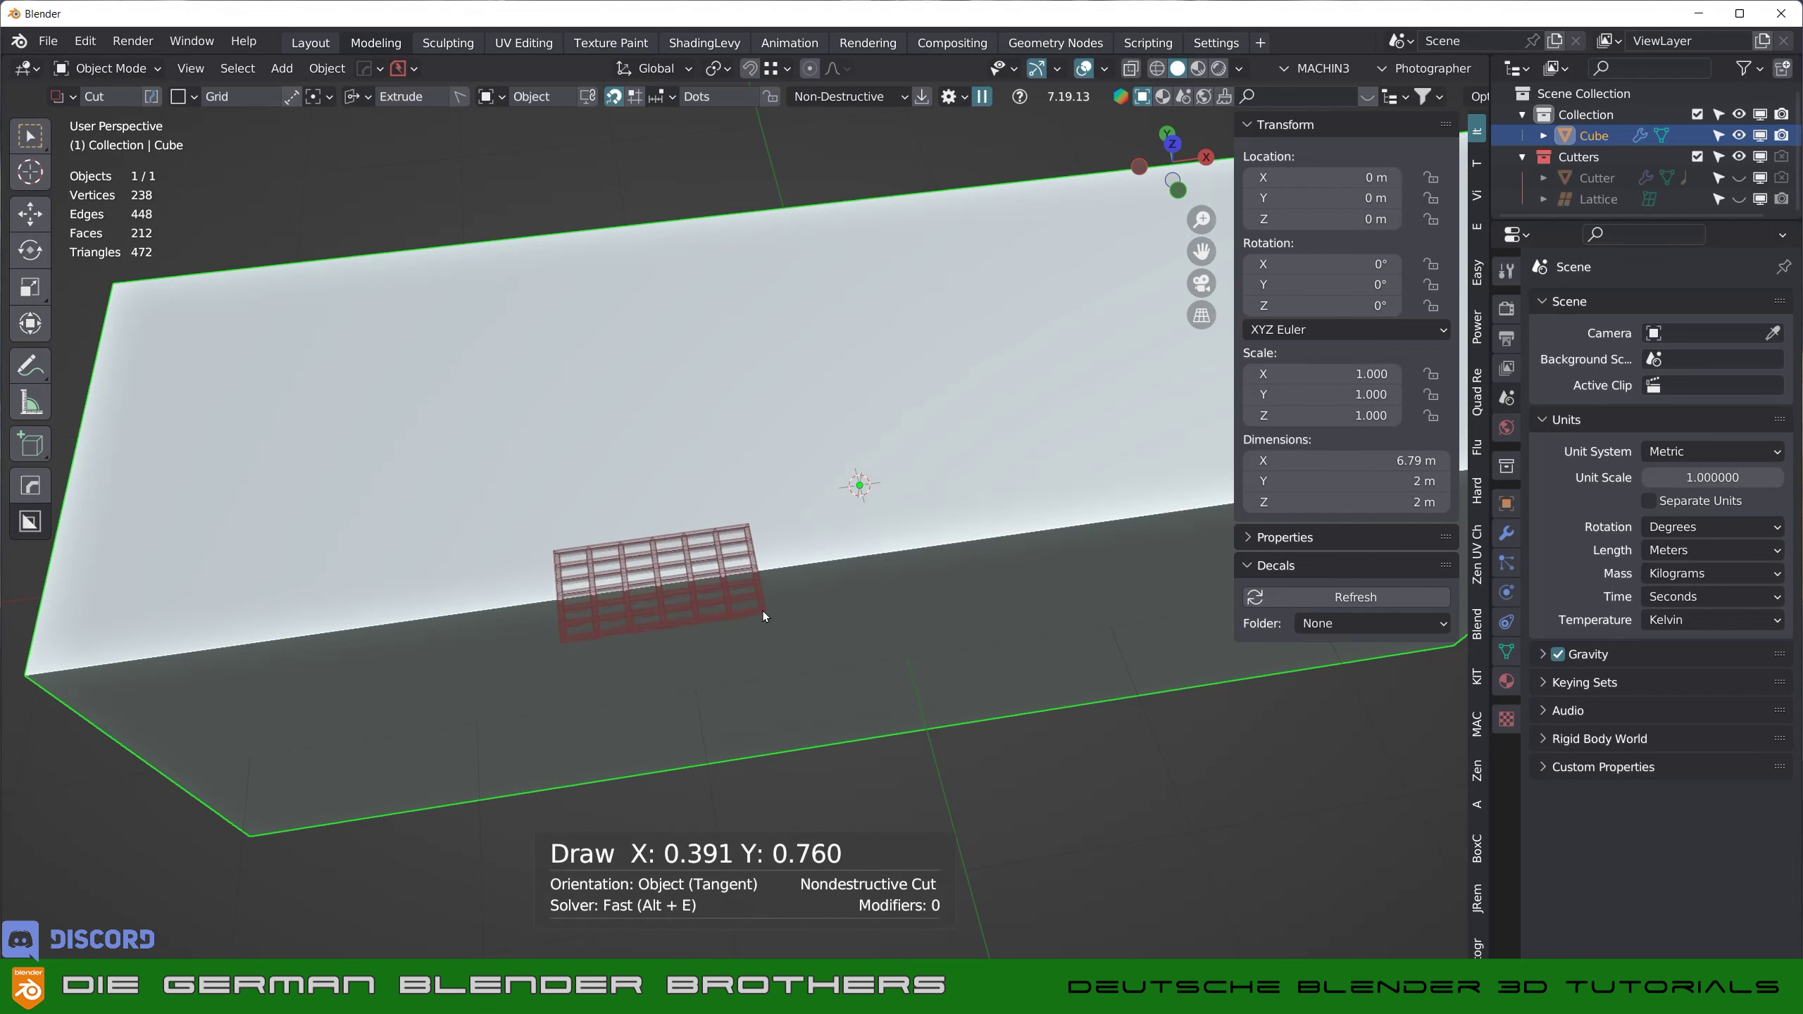
{"action": "key", "text": "Escape"}
{"action": "key", "text": "d"}
{"action": "left_click", "coordinate": [696, 686]}
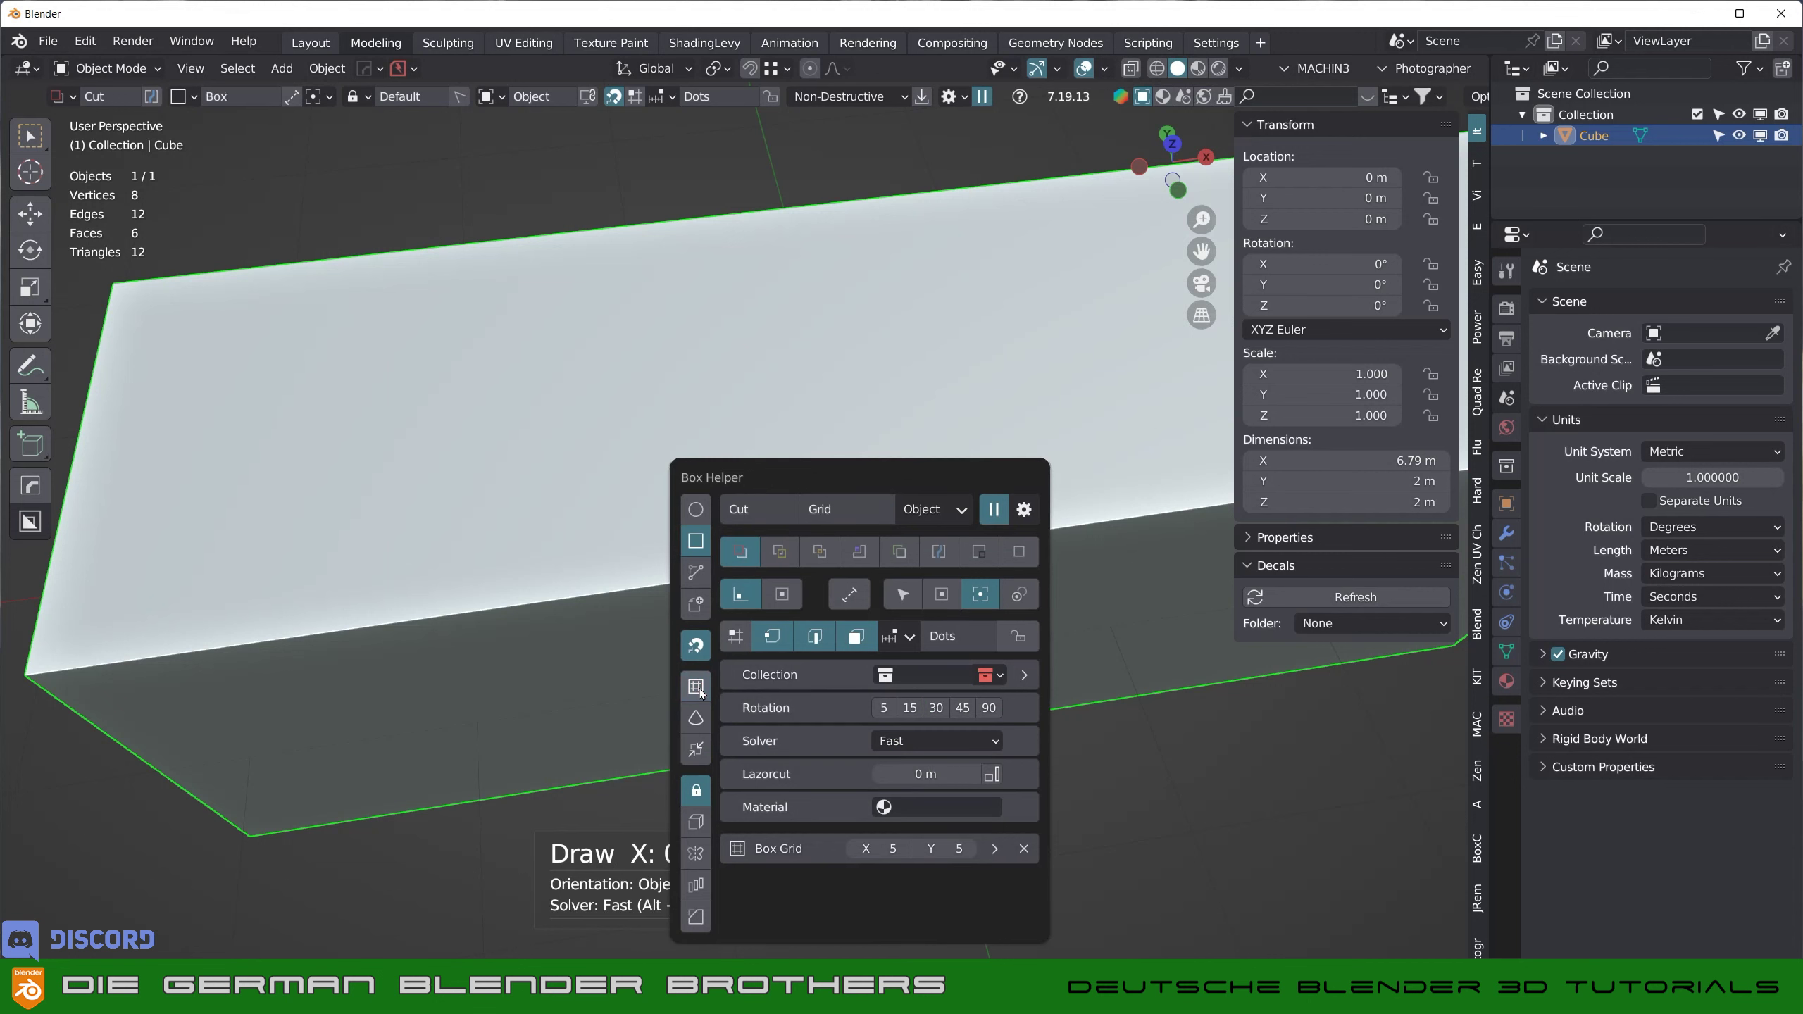
- Draw a box cutter on the top front edge, give it depth, and make it a tapered wedge
{"action": "left_click_drag", "start_coordinate": [536, 562], "coordinate": [822, 605]}
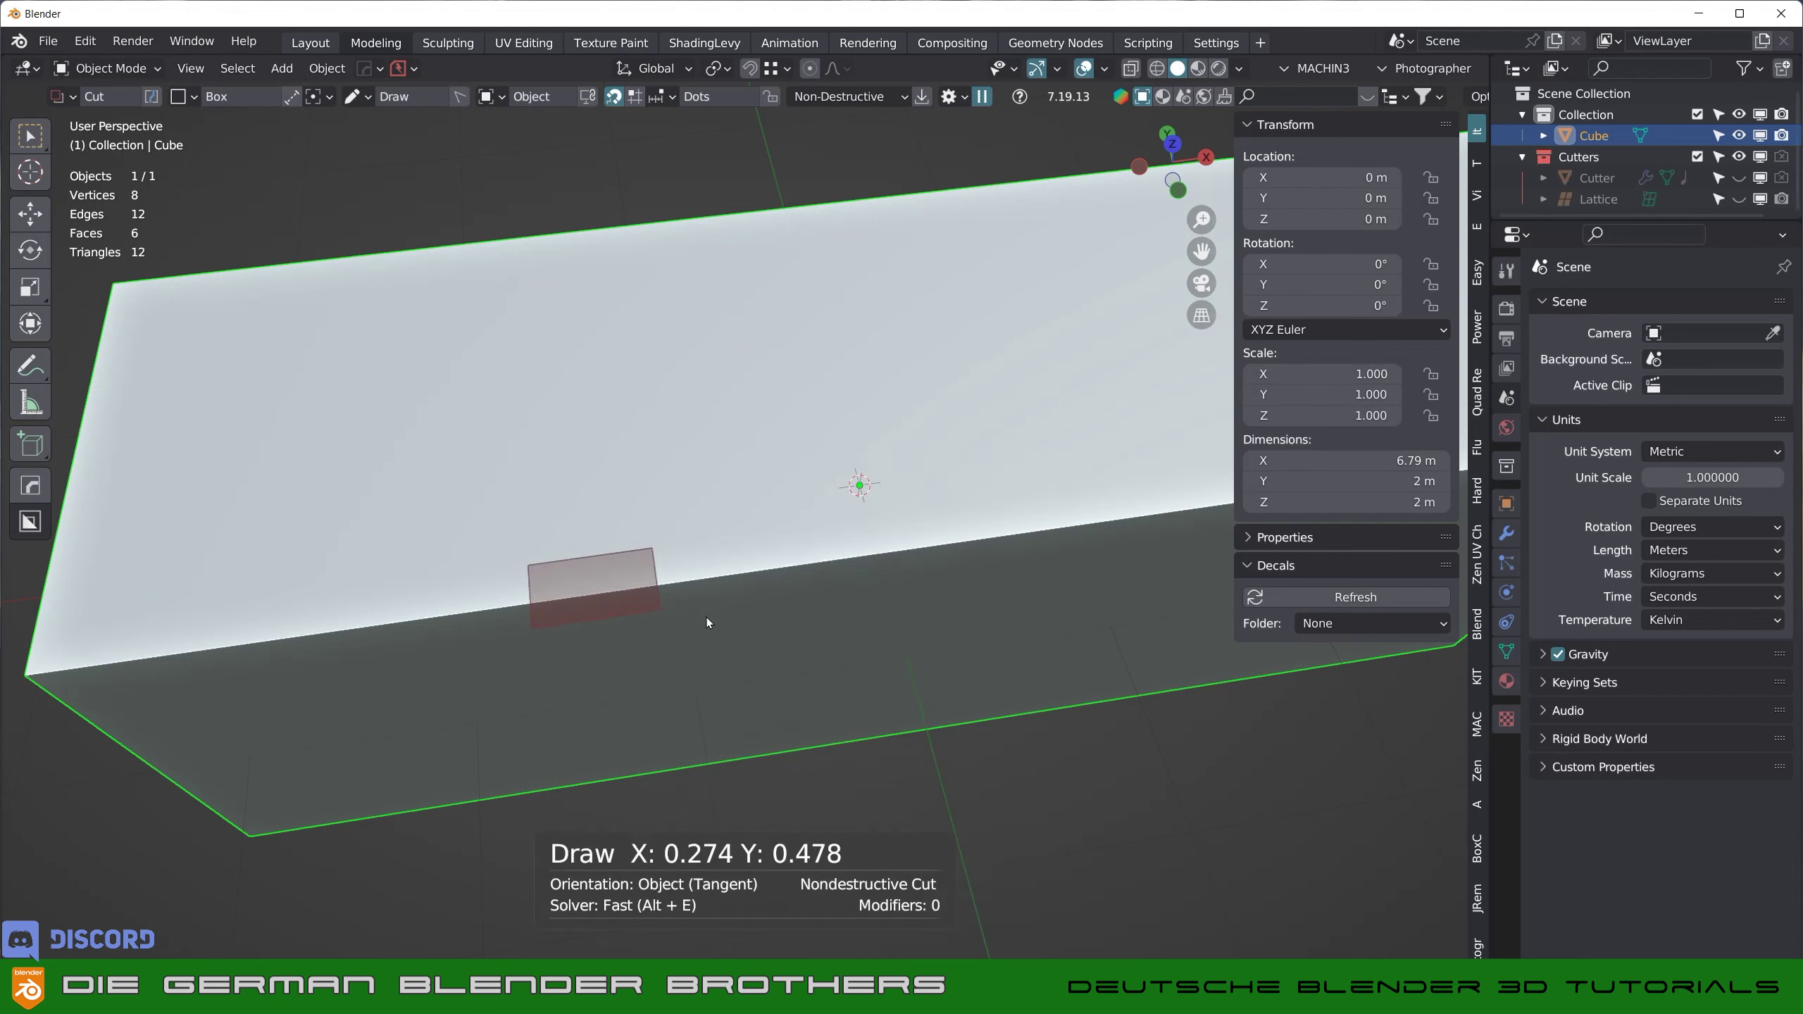
{"action": "left_click_drag", "start_coordinate": [823, 605], "coordinate": [817, 628]}
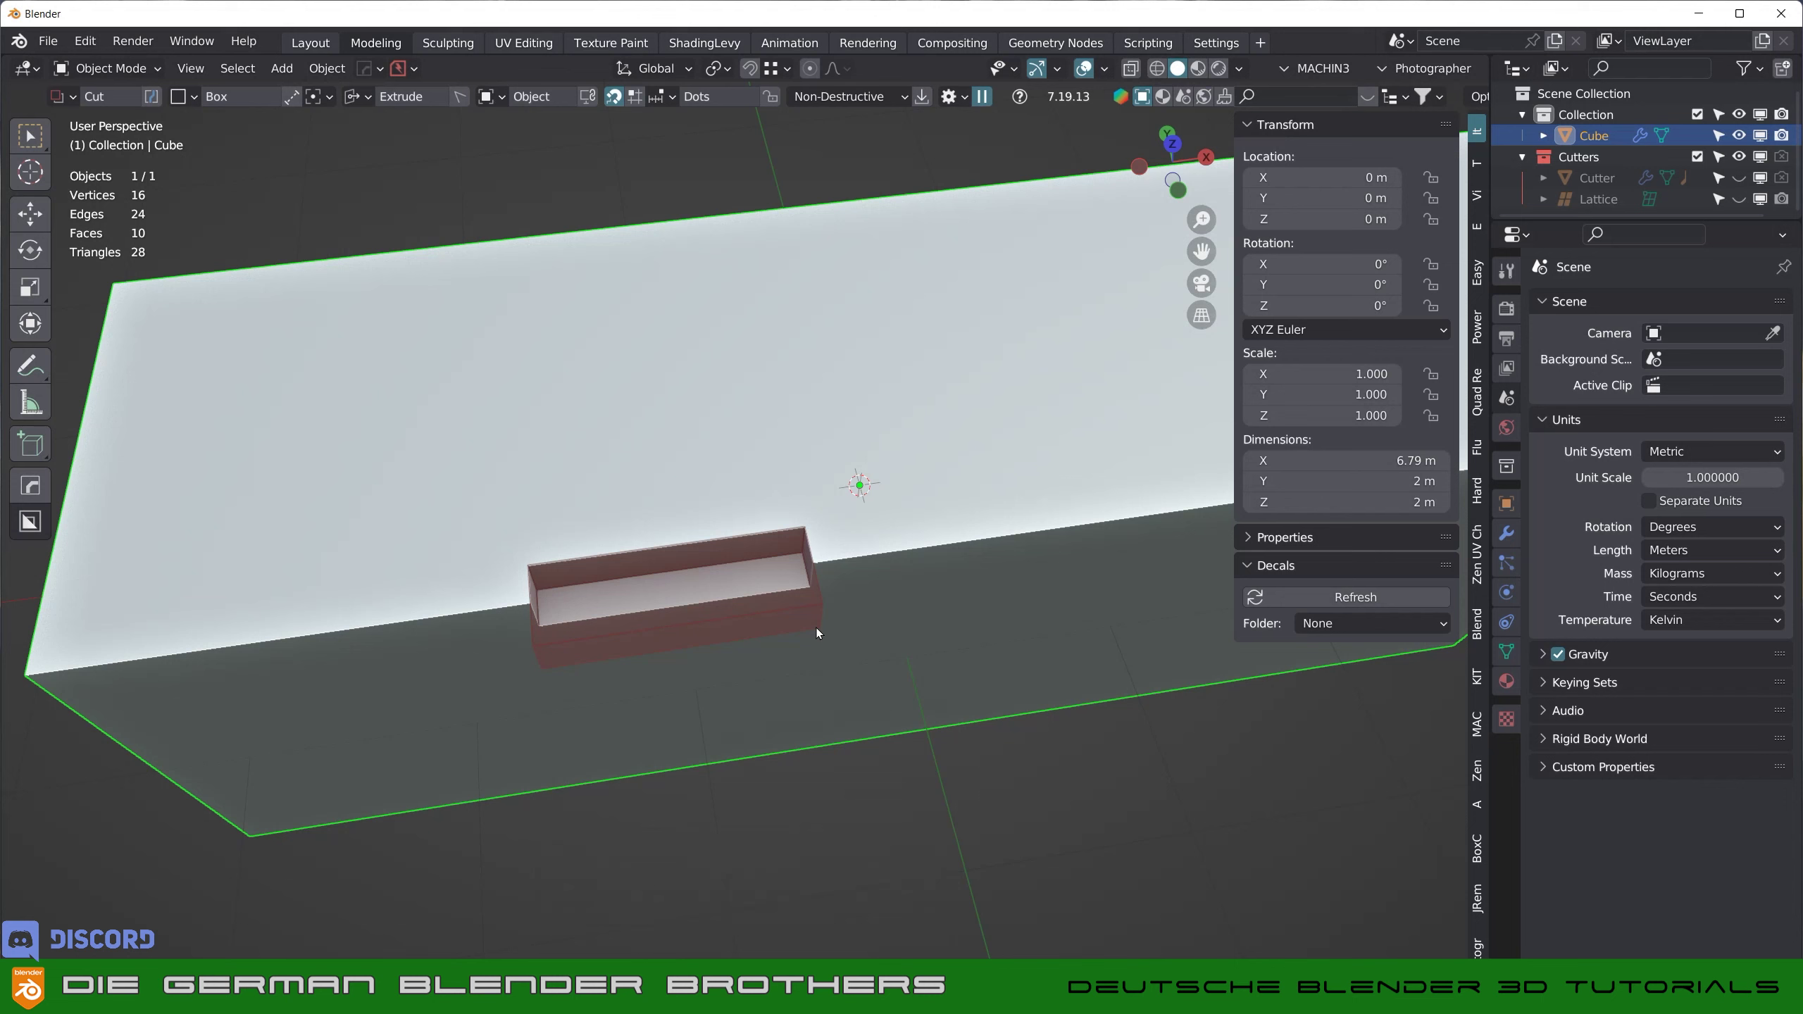
{"action": "key", "text": "w"}
{"action": "mouse_move", "coordinate": [817, 628]}
{"action": "left_mouse_down"}
{"action": "mouse_move", "coordinate": [826, 668]}
{"action": "mouse_move", "coordinate": [830, 630]}
{"action": "left_mouse_up"}
{"action": "key", "text": "w"}
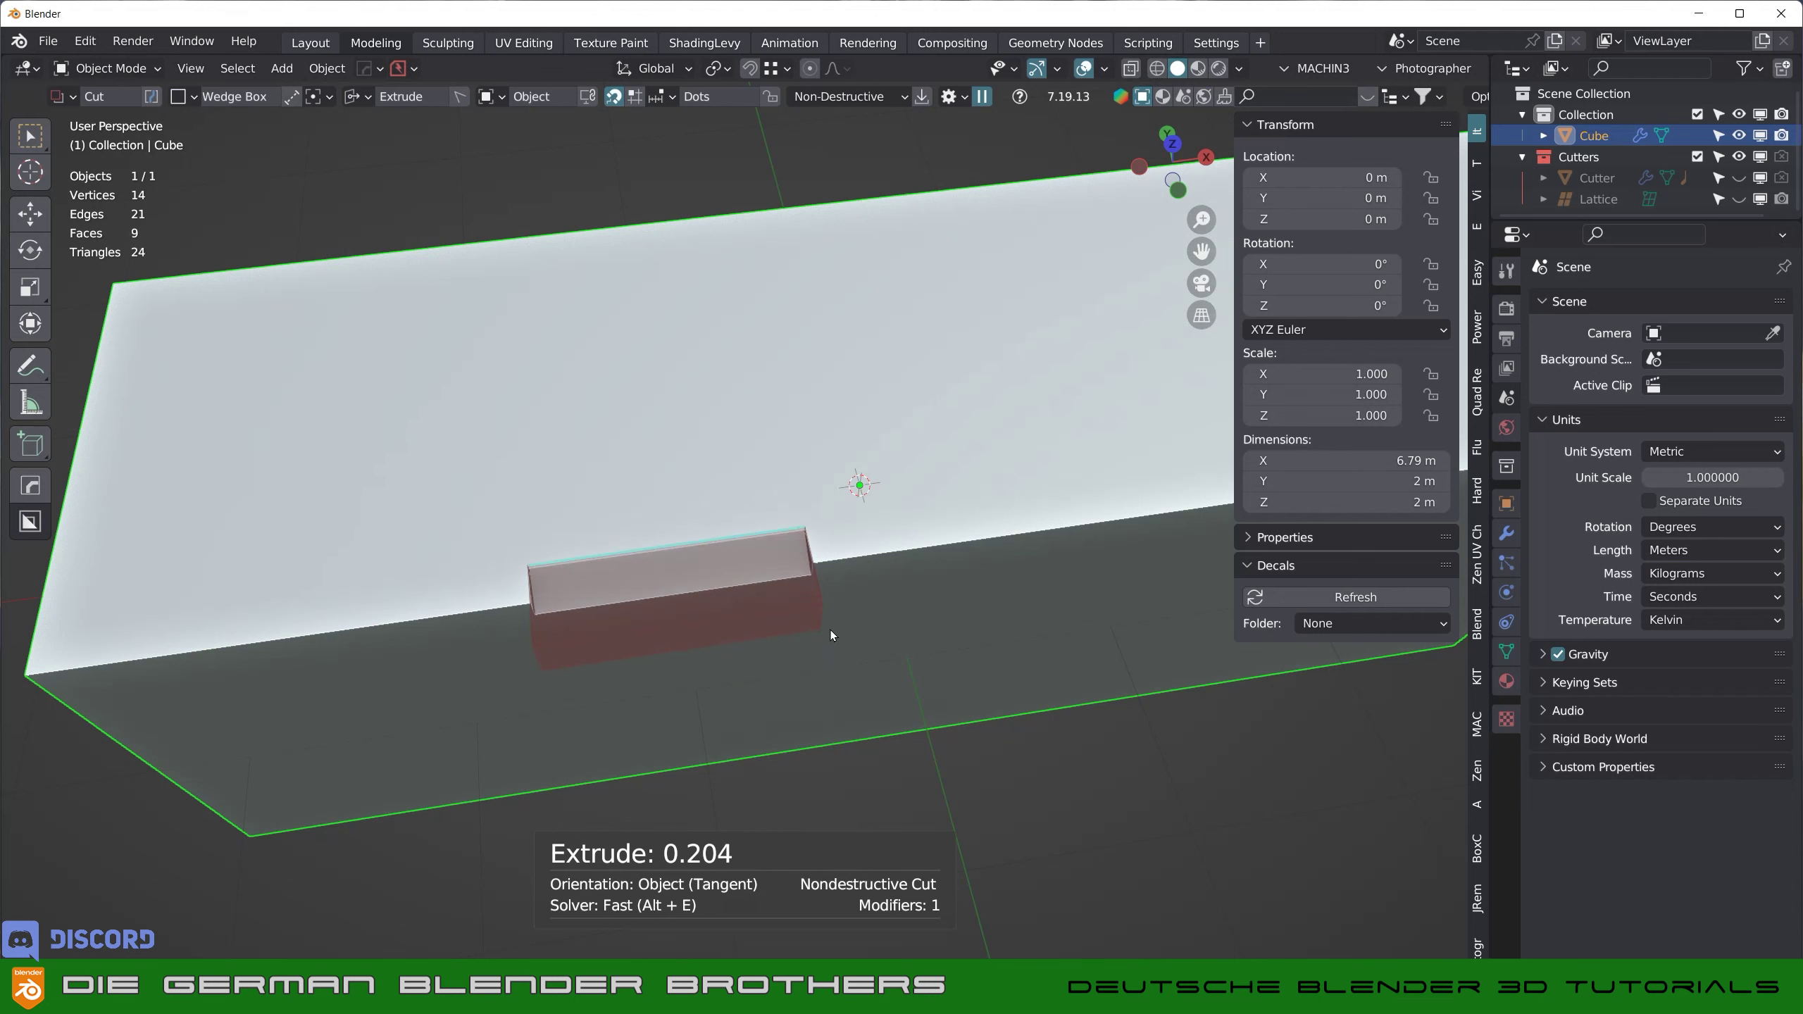
{"action": "mouse_move", "coordinate": [830, 630]}
{"action": "left_mouse_down"}
{"action": "mouse_move", "coordinate": [827, 682]}
{"action": "mouse_move", "coordinate": [854, 596]}
{"action": "mouse_move", "coordinate": [852, 657]}
{"action": "left_mouse_up"}
{"action": "key", "text": "w"}
{"action": "mouse_move", "coordinate": [852, 658]}
{"action": "middle_mouse_down"}
{"action": "mouse_move", "coordinate": [597, 579]}
{"action": "mouse_move", "coordinate": [518, 533]}
{"action": "mouse_move", "coordinate": [727, 538]}
{"action": "mouse_move", "coordinate": [665, 544]}
{"action": "middle_mouse_up"}
- Apply a second notch along the top edge, inspect both notches, then undo the cuts
{"action": "middle_click_drag", "start_coordinate": [830, 567], "coordinate": [563, 567]}
{"action": "mouse_move", "coordinate": [665, 391]}
{"action": "left_mouse_down"}
{"action": "mouse_move", "coordinate": [784, 440]}
{"action": "mouse_move", "coordinate": [932, 451]}
{"action": "left_mouse_up"}
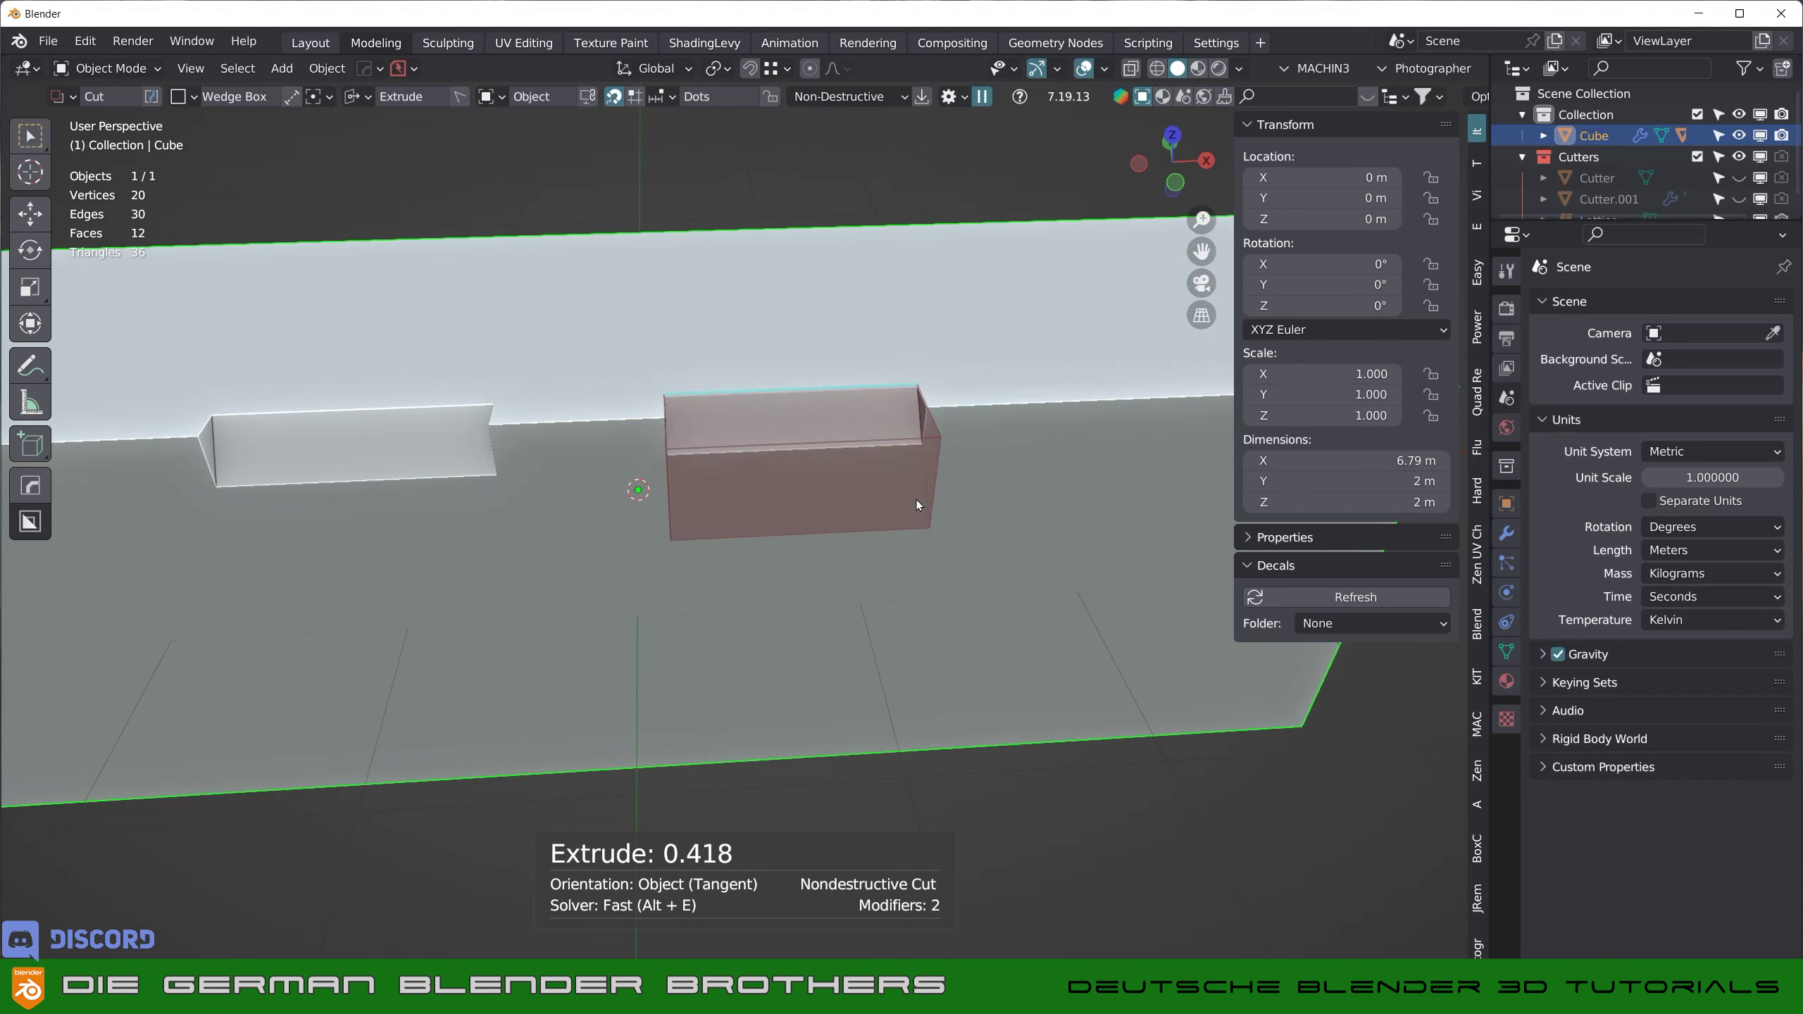
{"action": "left_click", "coordinate": [919, 437]}
{"action": "middle_click_drag", "start_coordinate": [1023, 489], "coordinate": [1138, 451]}
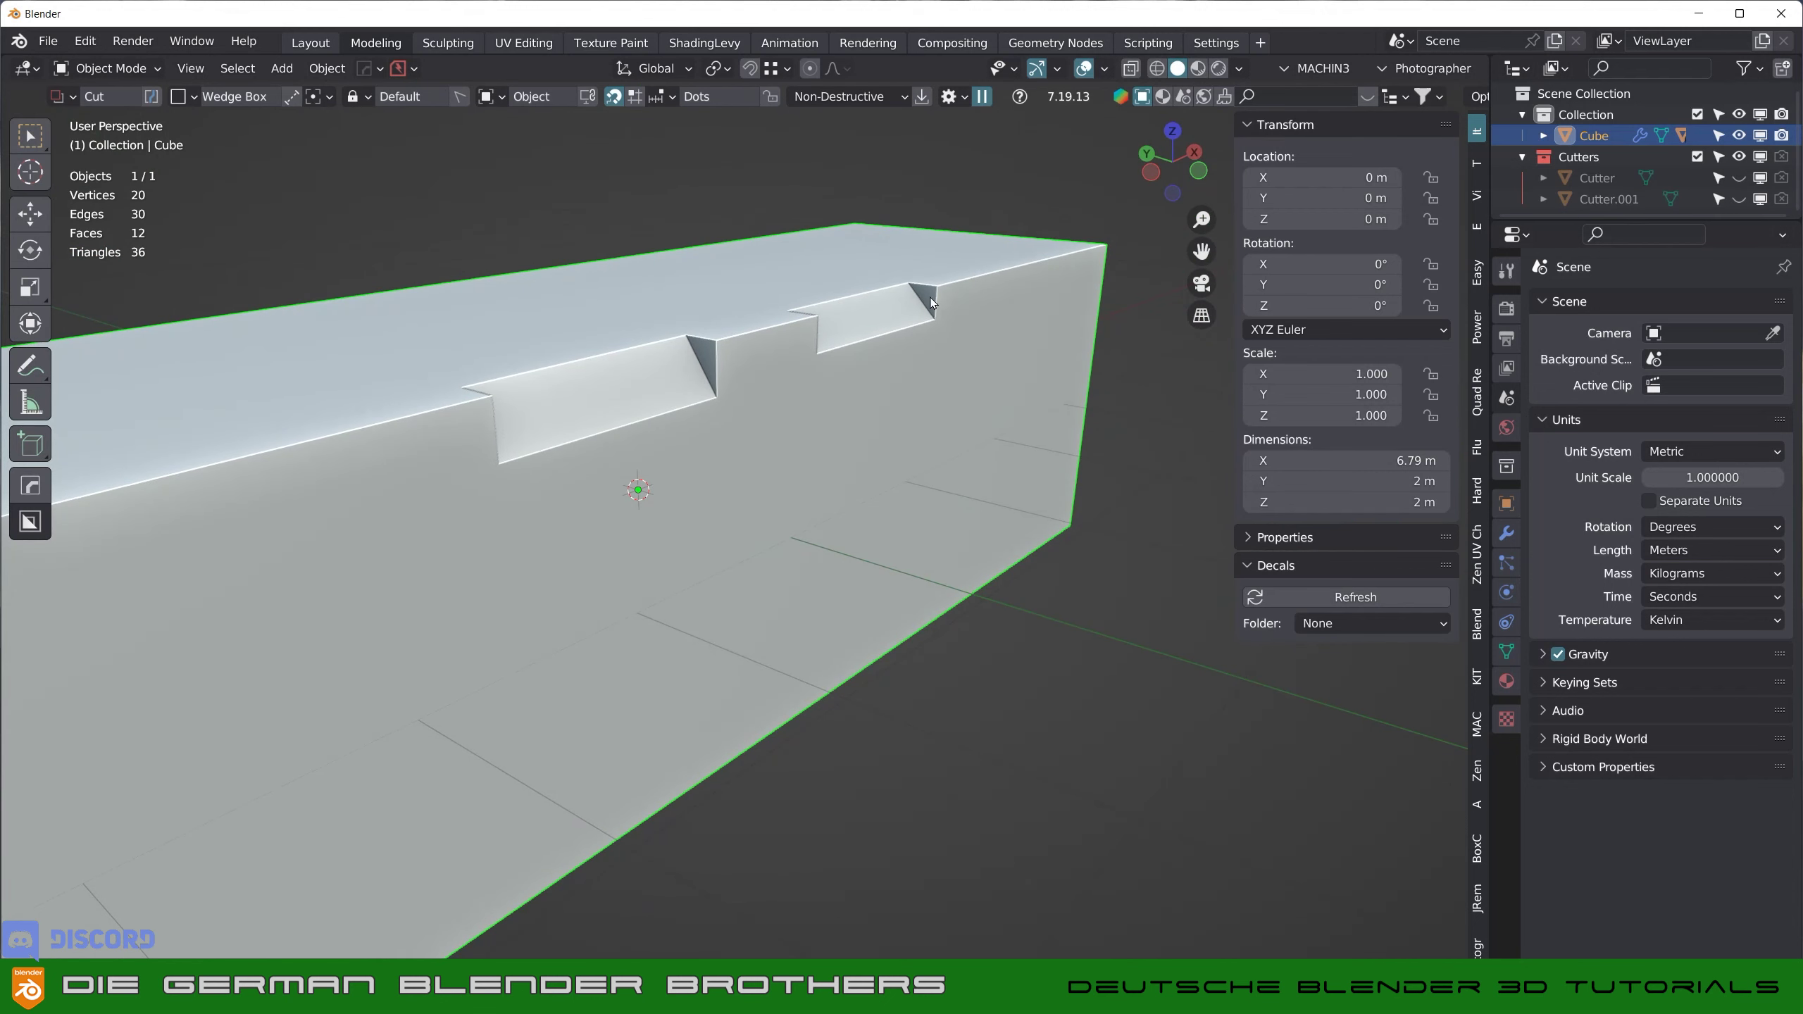
{"action": "mouse_move", "coordinate": [896, 358]}
{"action": "middle_mouse_down"}
{"action": "mouse_move", "coordinate": [805, 405]}
{"action": "mouse_move", "coordinate": [736, 403]}
{"action": "middle_mouse_up"}
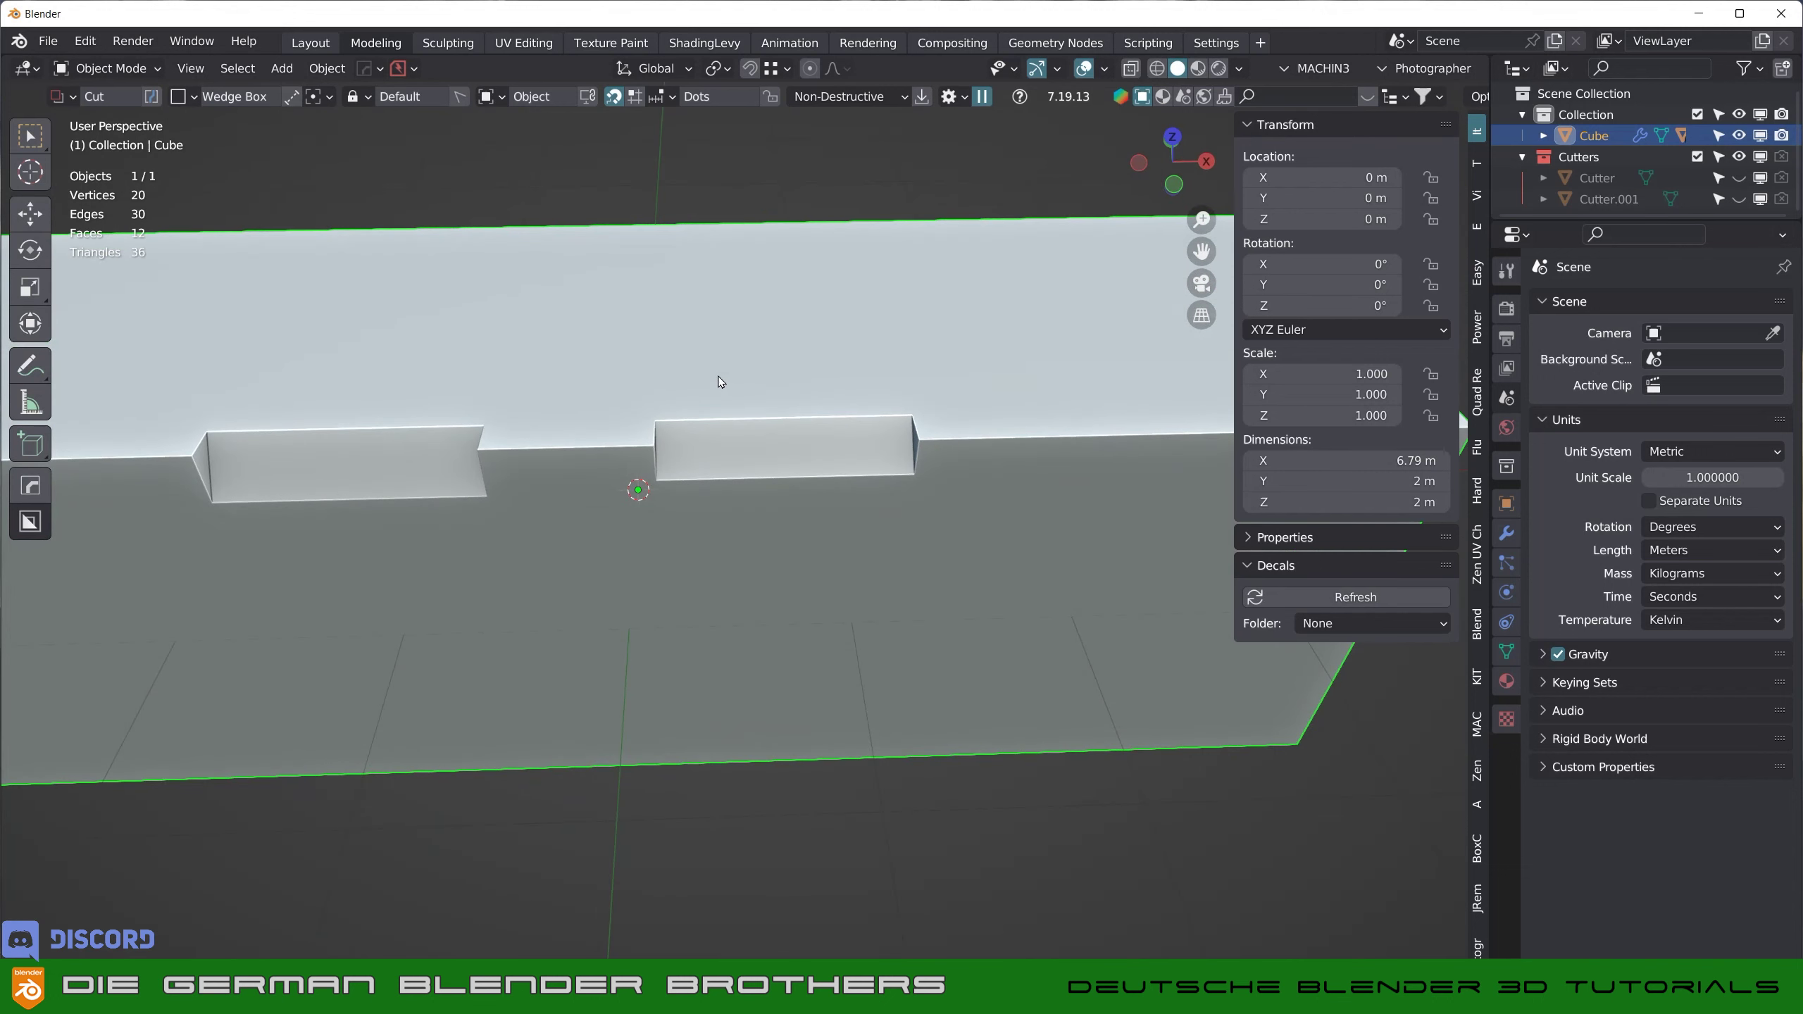
{"action": "key", "text": "ctrl+z"}
{"action": "key", "text": "ctrl+z"}
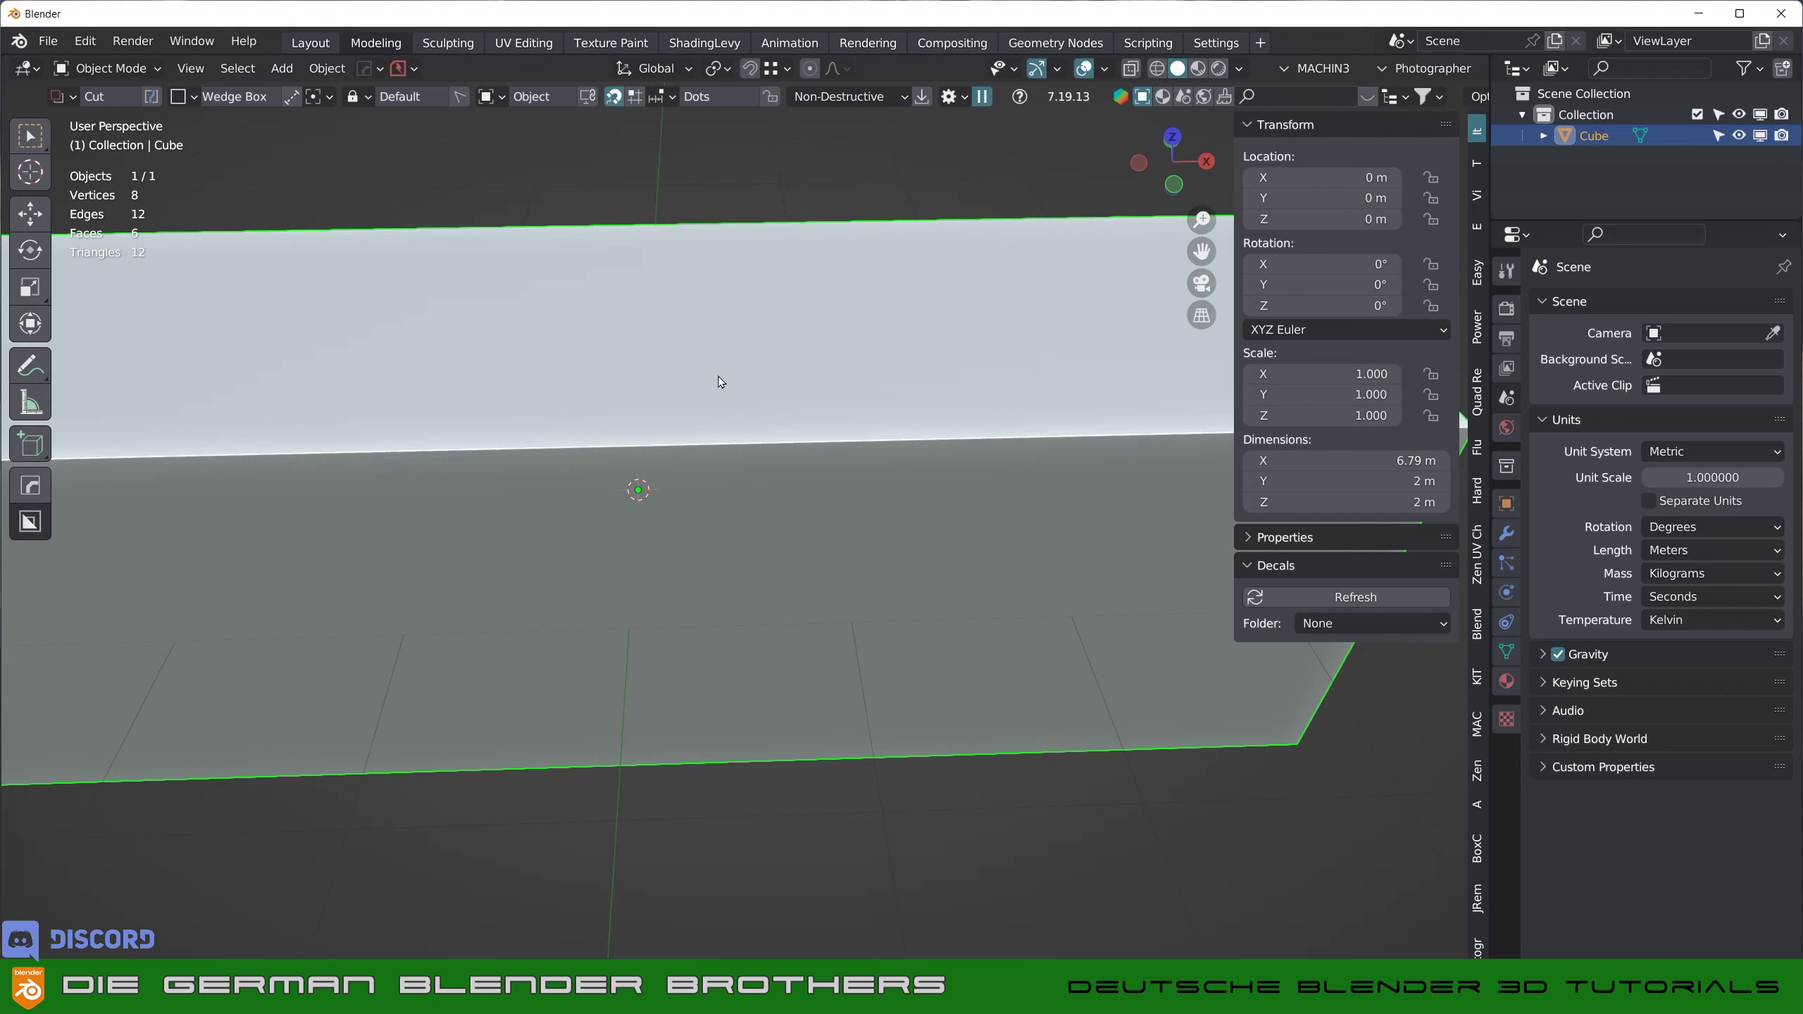
- Turn off Wedge so the cutter shape is a plain Box, and start a rectangular cut on the top
{"action": "key", "text": "d"}
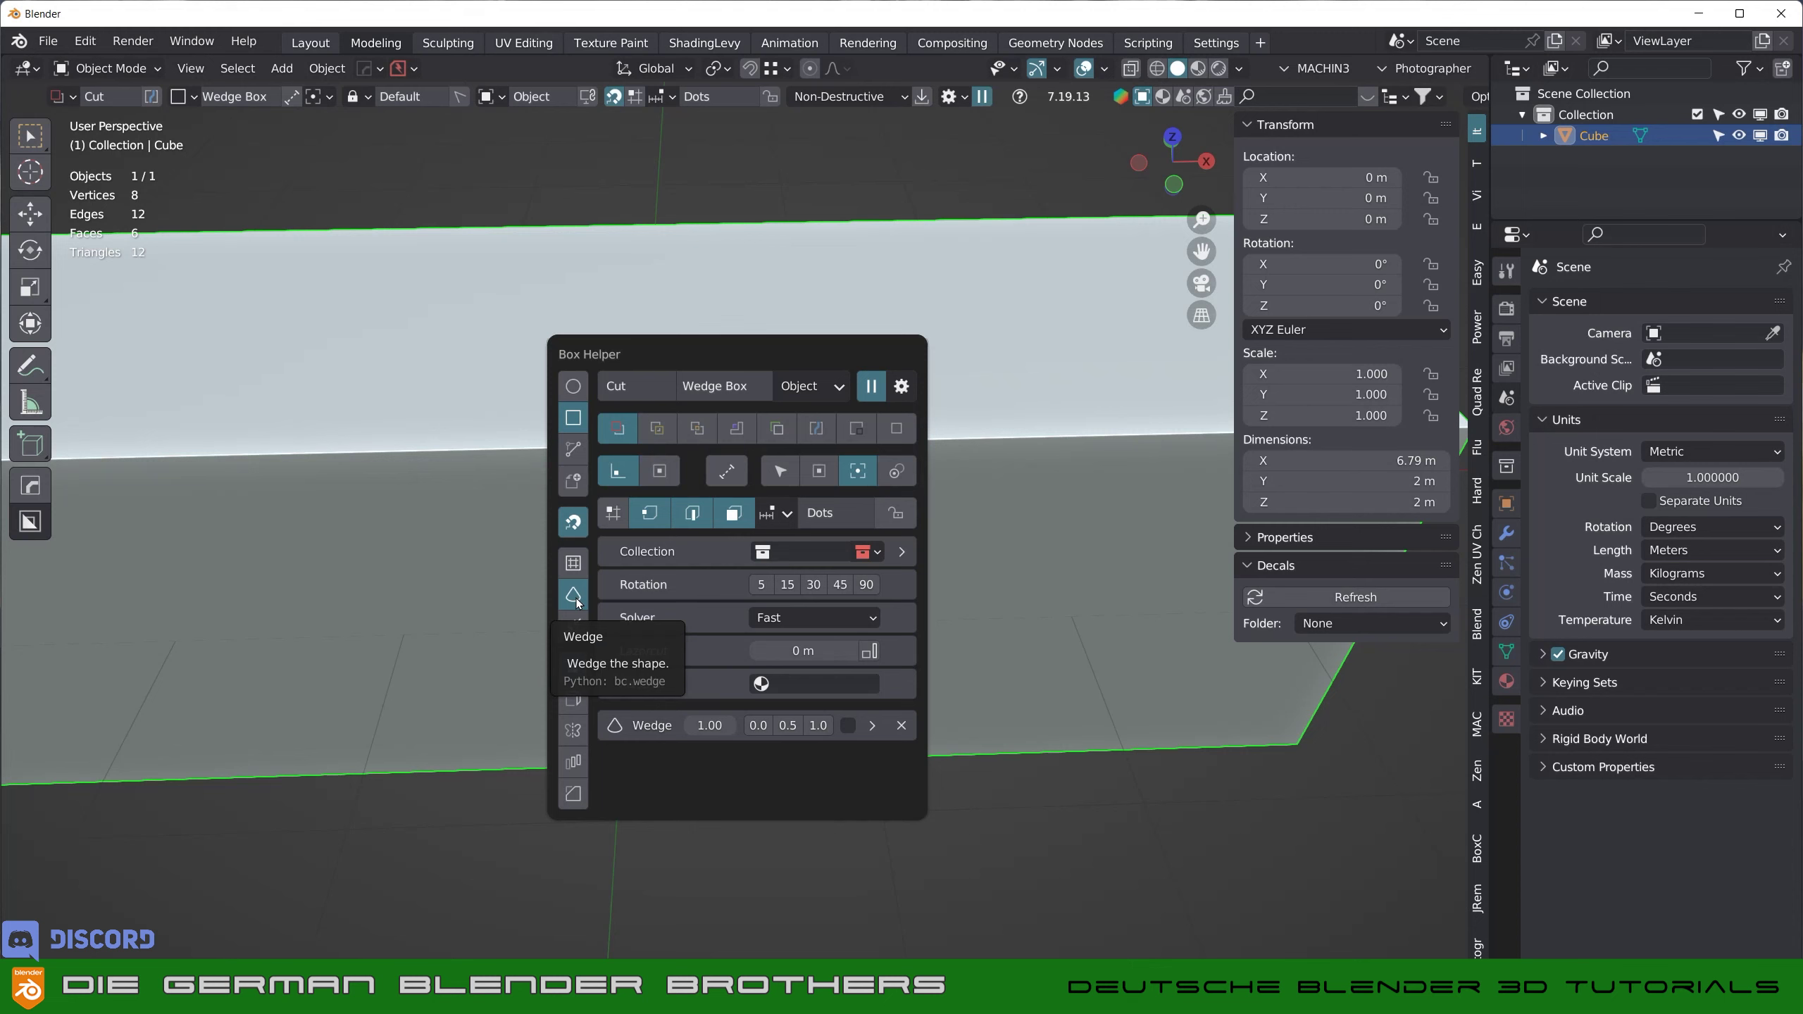
{"action": "left_click", "coordinate": [575, 598]}
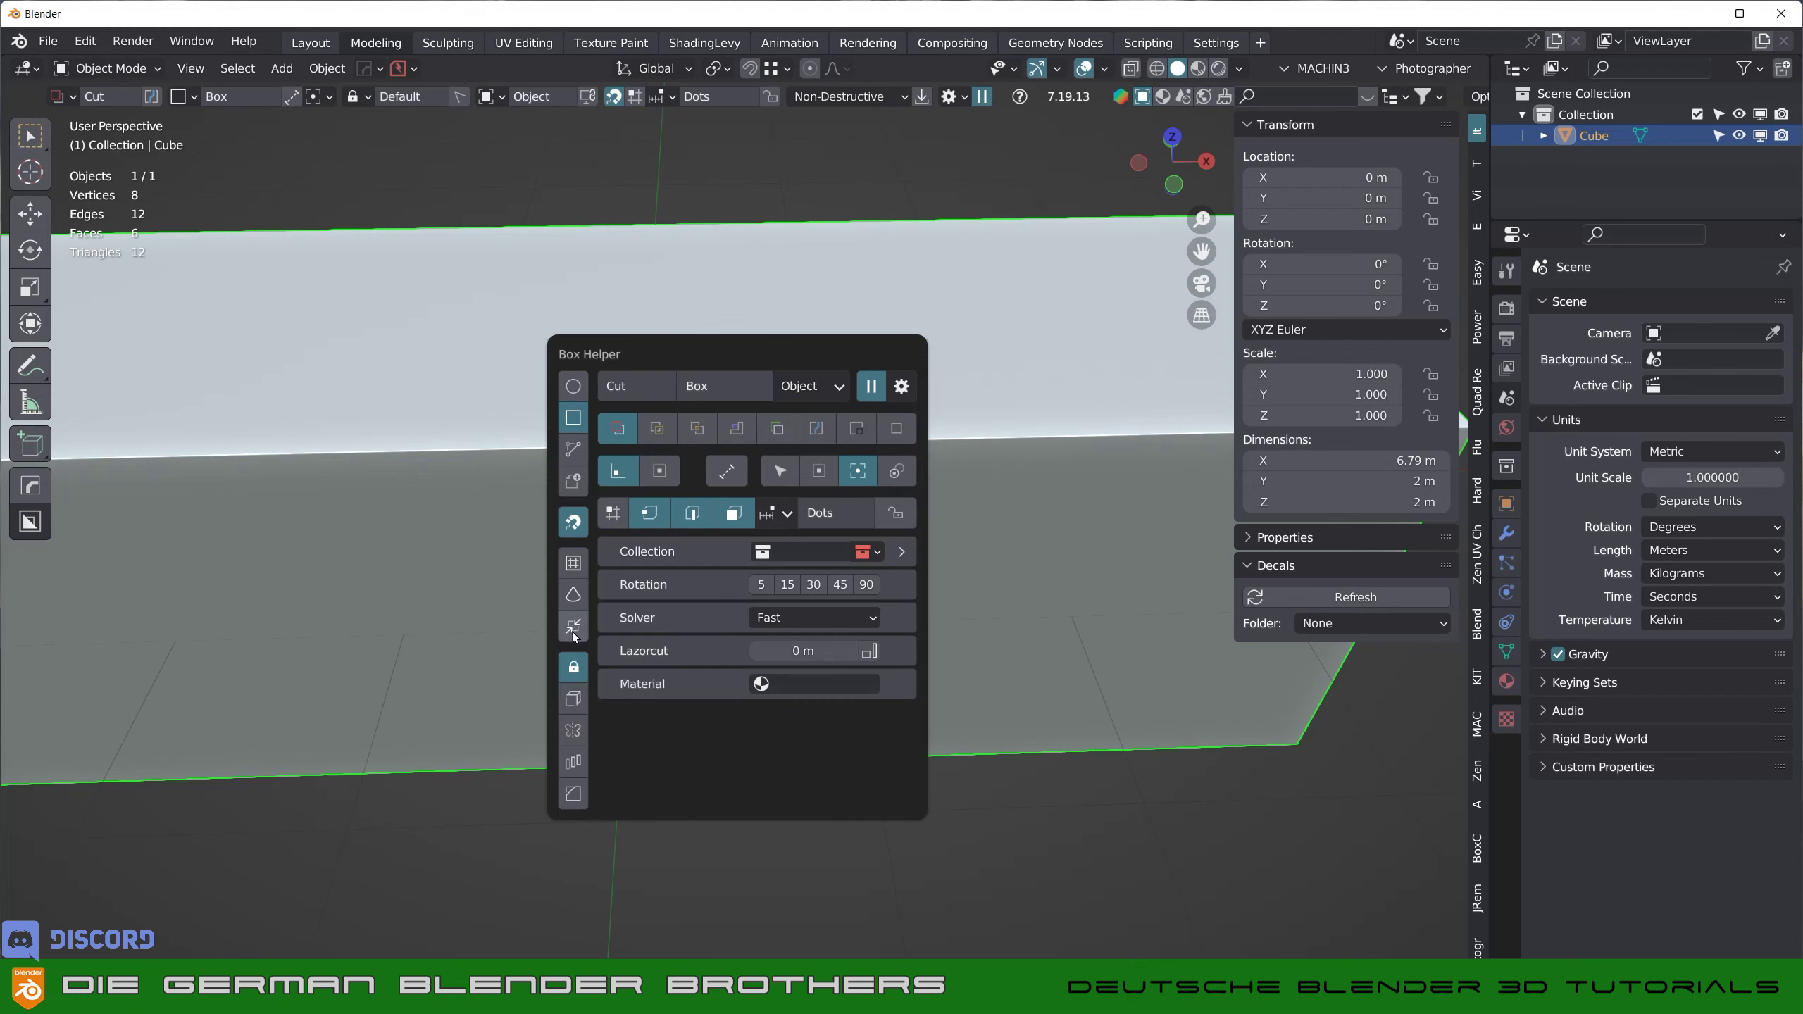
{"action": "left_click", "coordinate": [575, 630]}
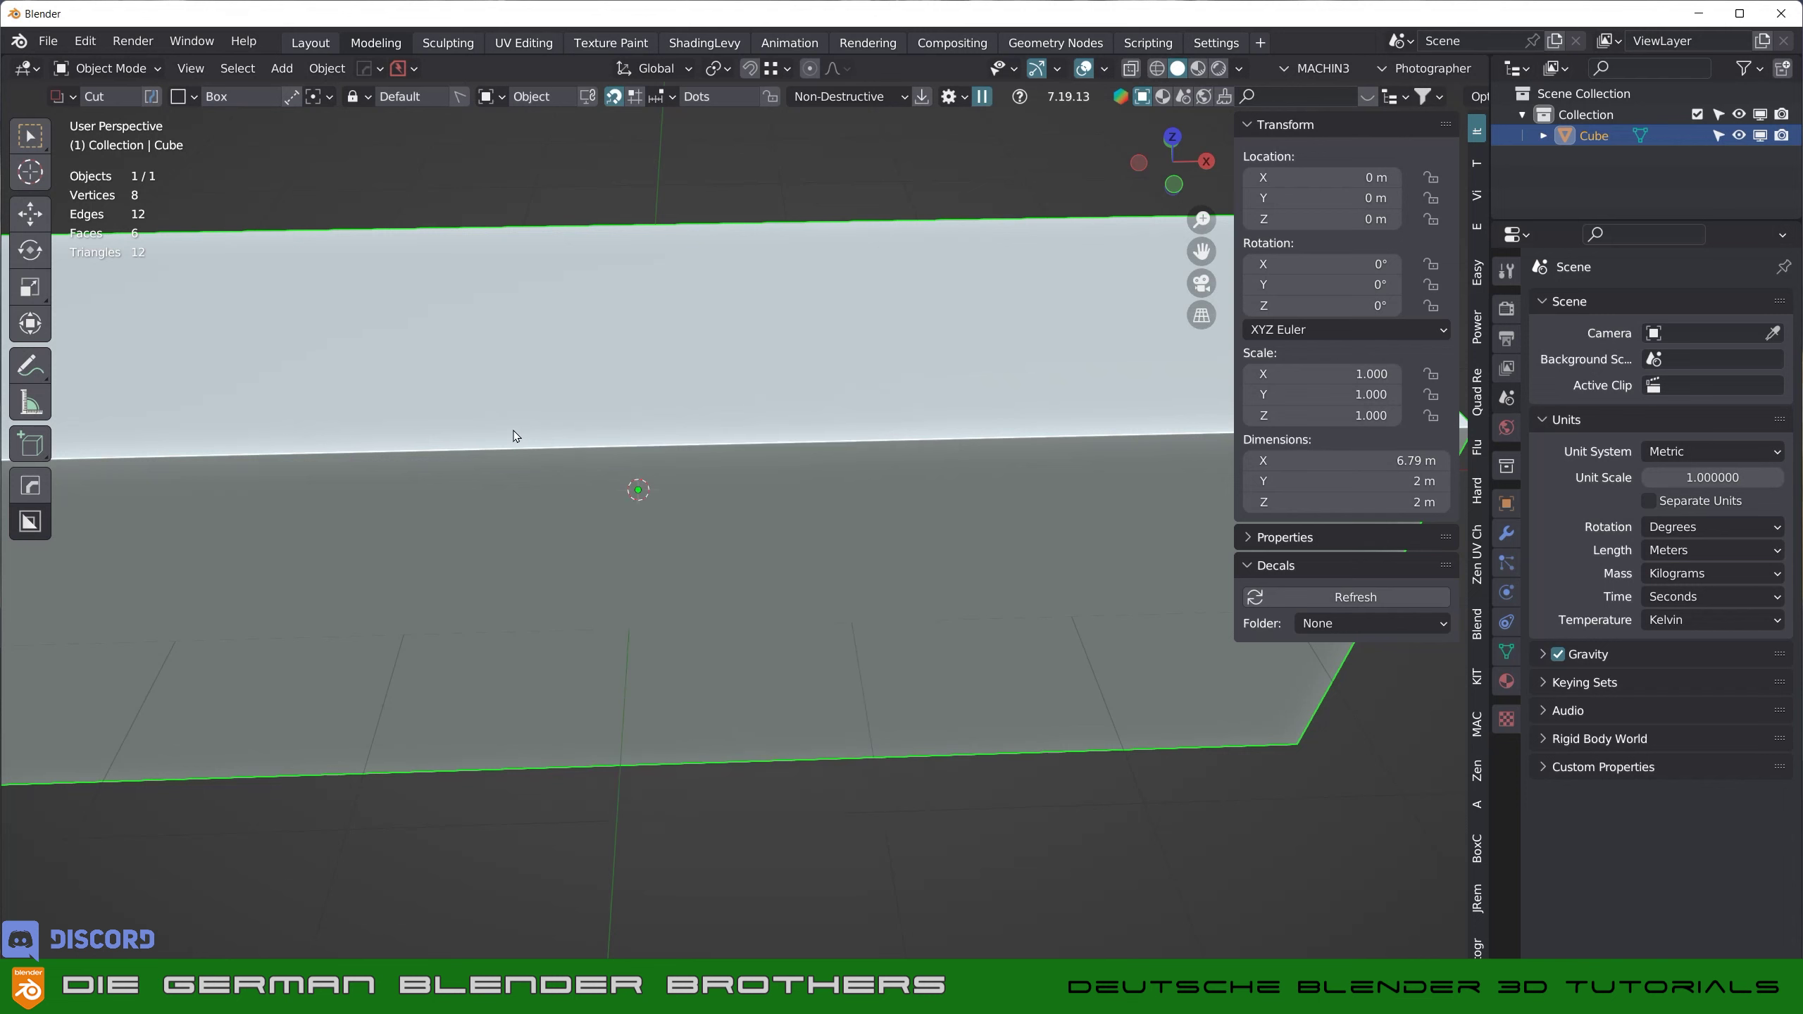
{"action": "left_click_drag", "start_coordinate": [410, 402], "coordinate": [648, 467]}
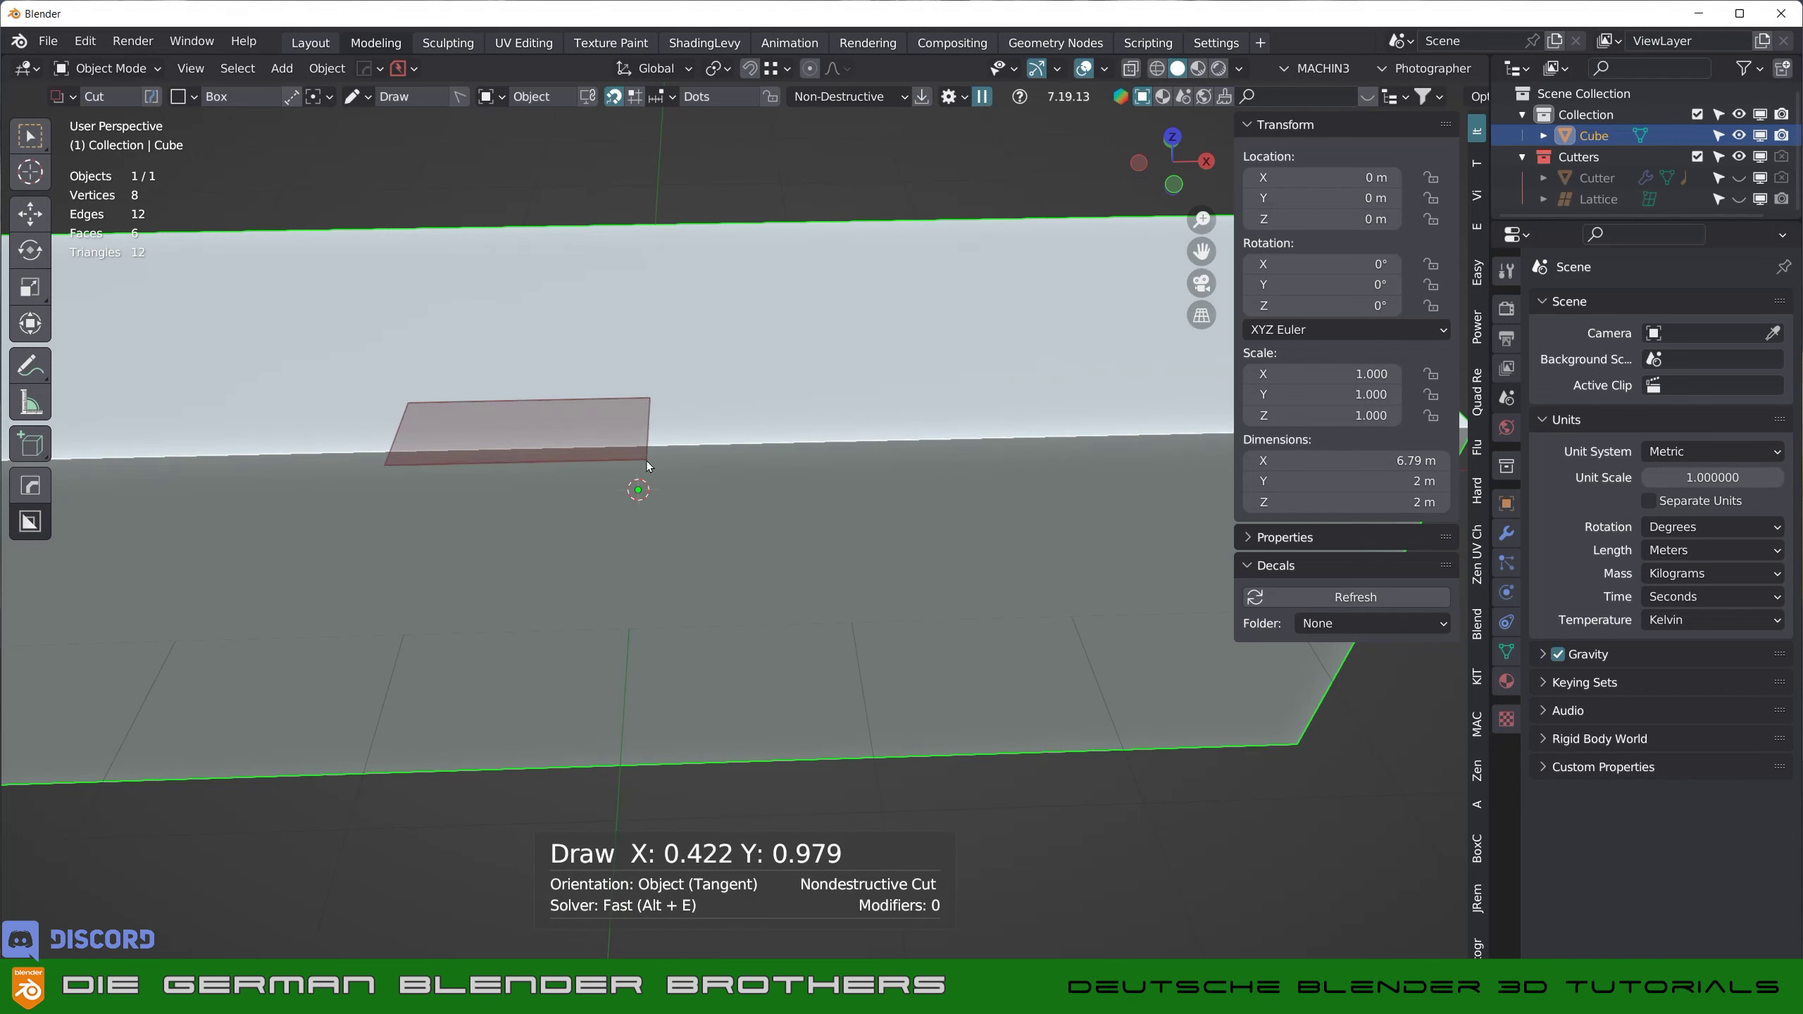
{"action": "left_click_drag", "start_coordinate": [648, 467], "coordinate": [540, 404]}
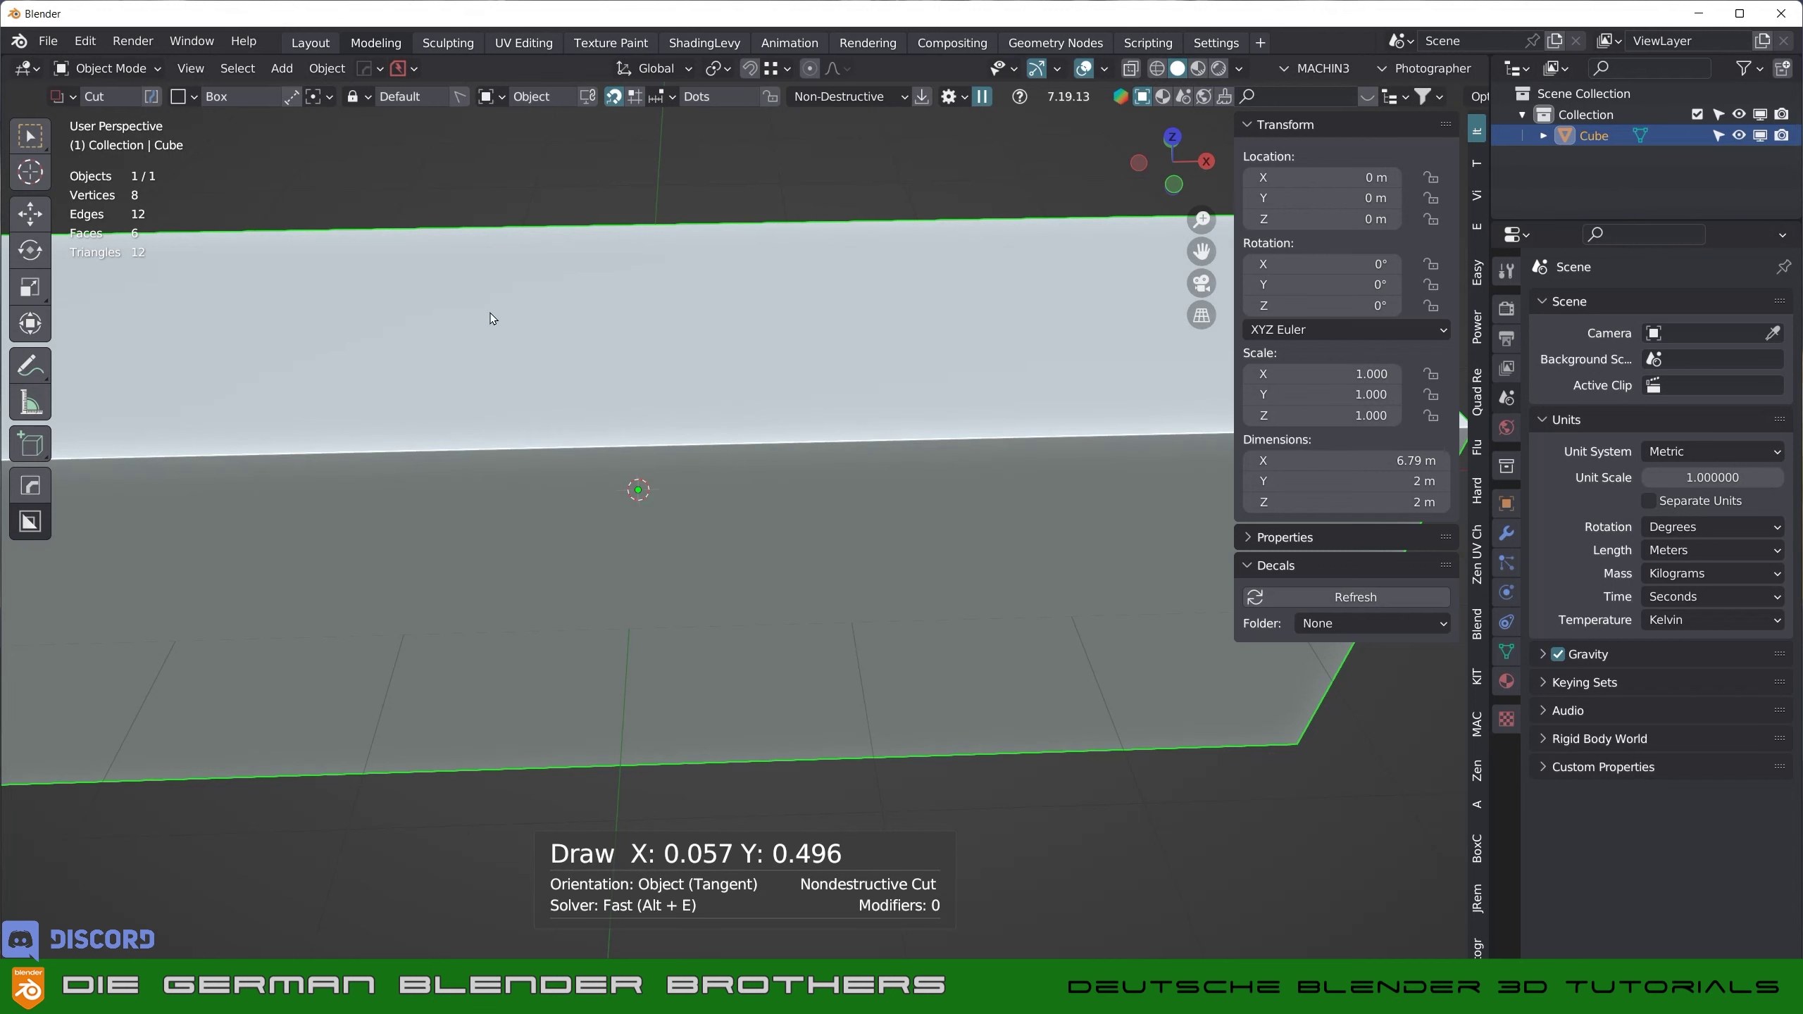
{"action": "left_click_drag", "start_coordinate": [492, 318], "coordinate": [648, 387]}
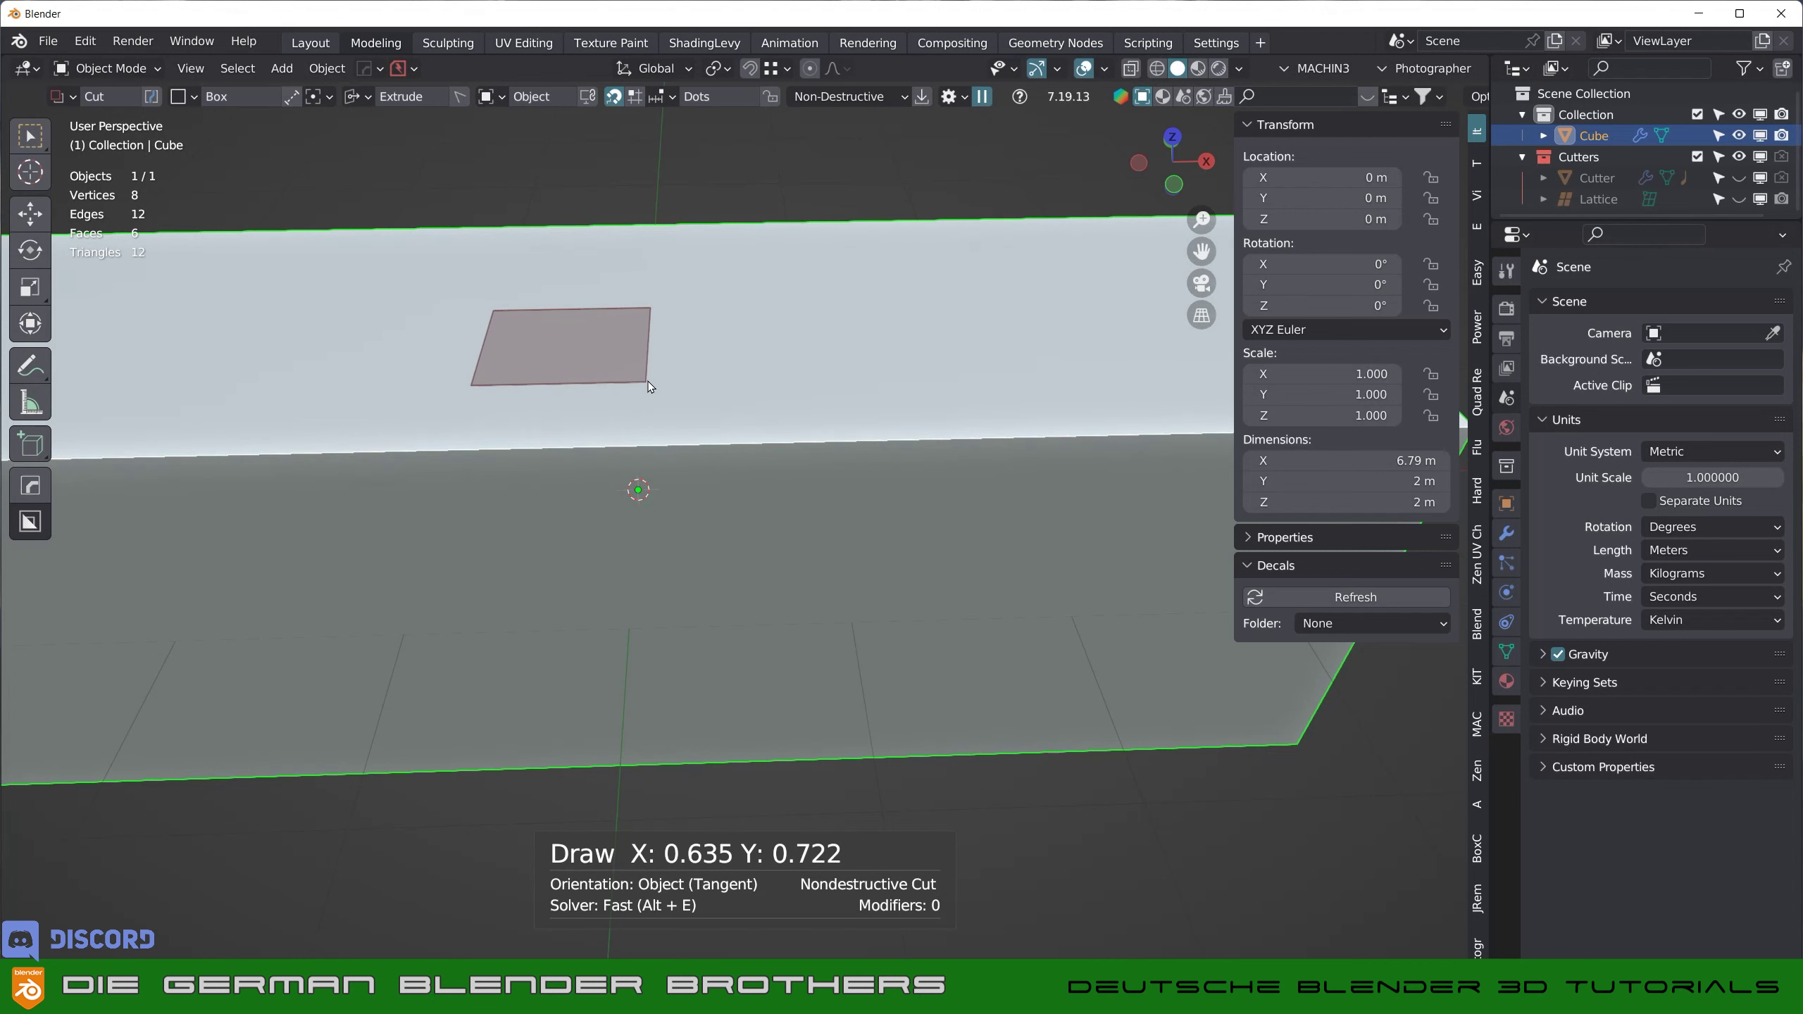
{"action": "middle_click_drag", "start_coordinate": [648, 387], "coordinate": [606, 455]}
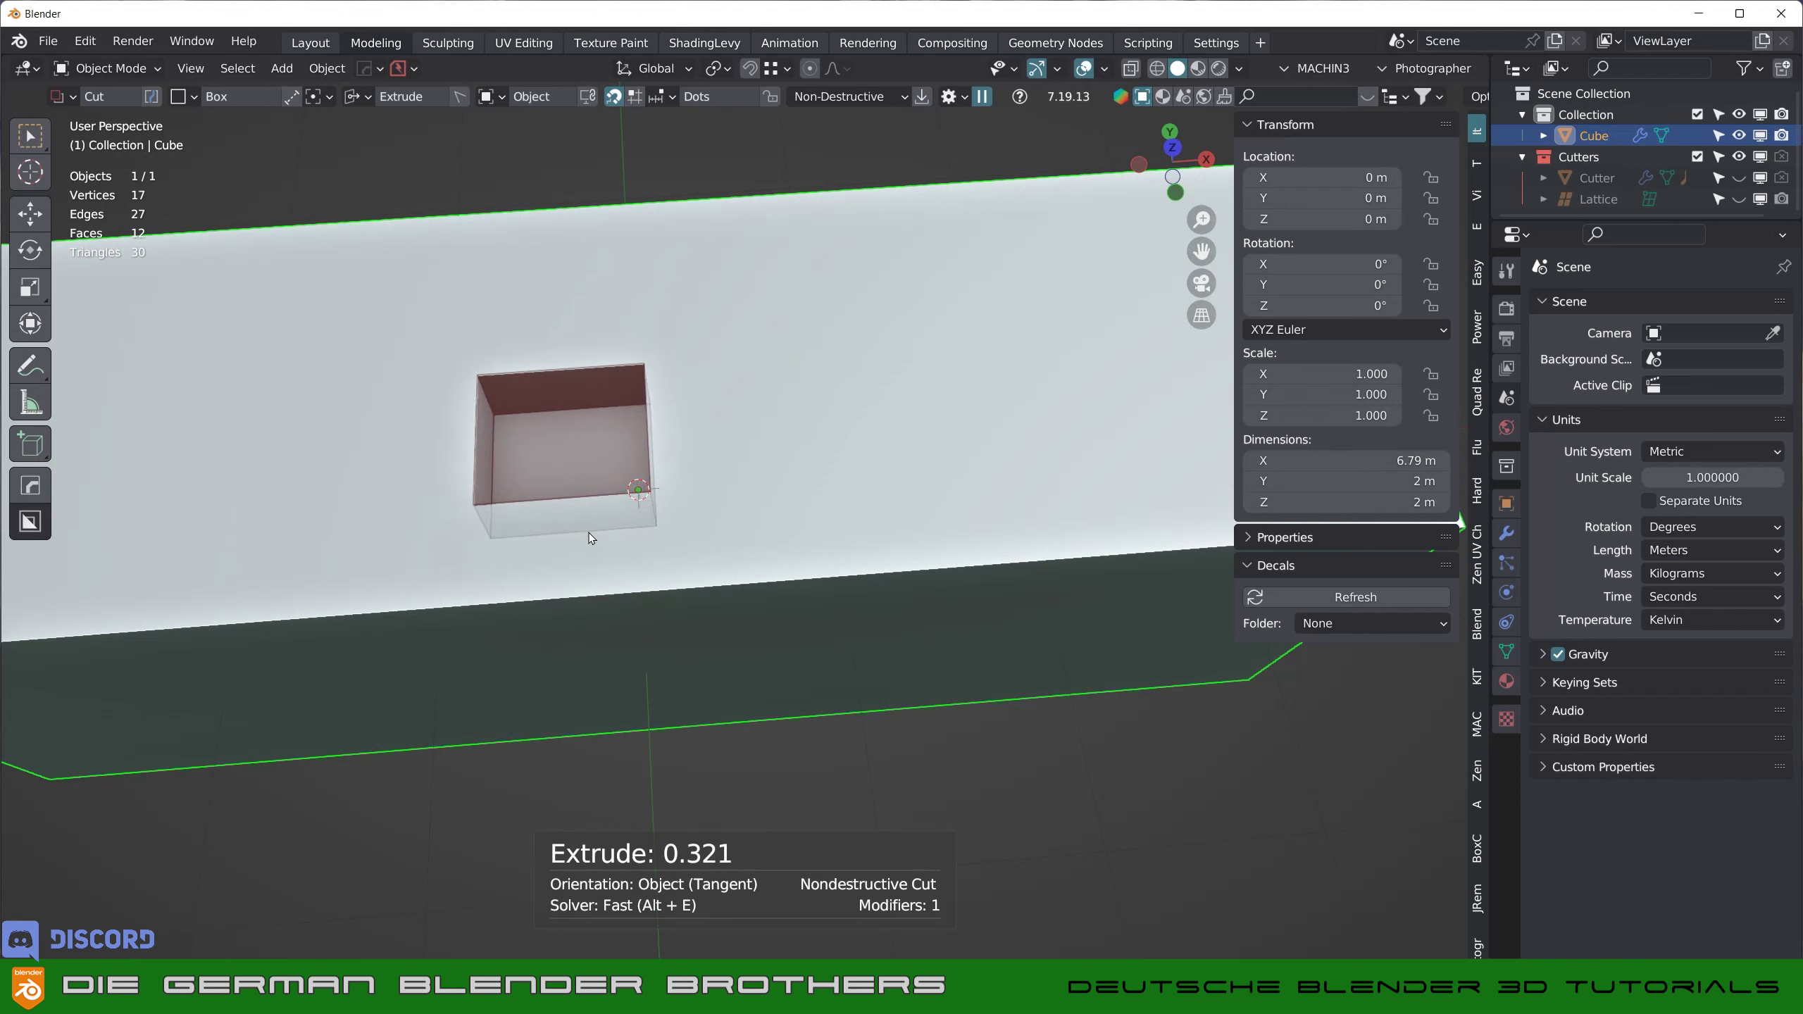
{"action": "key", "text": "t"}
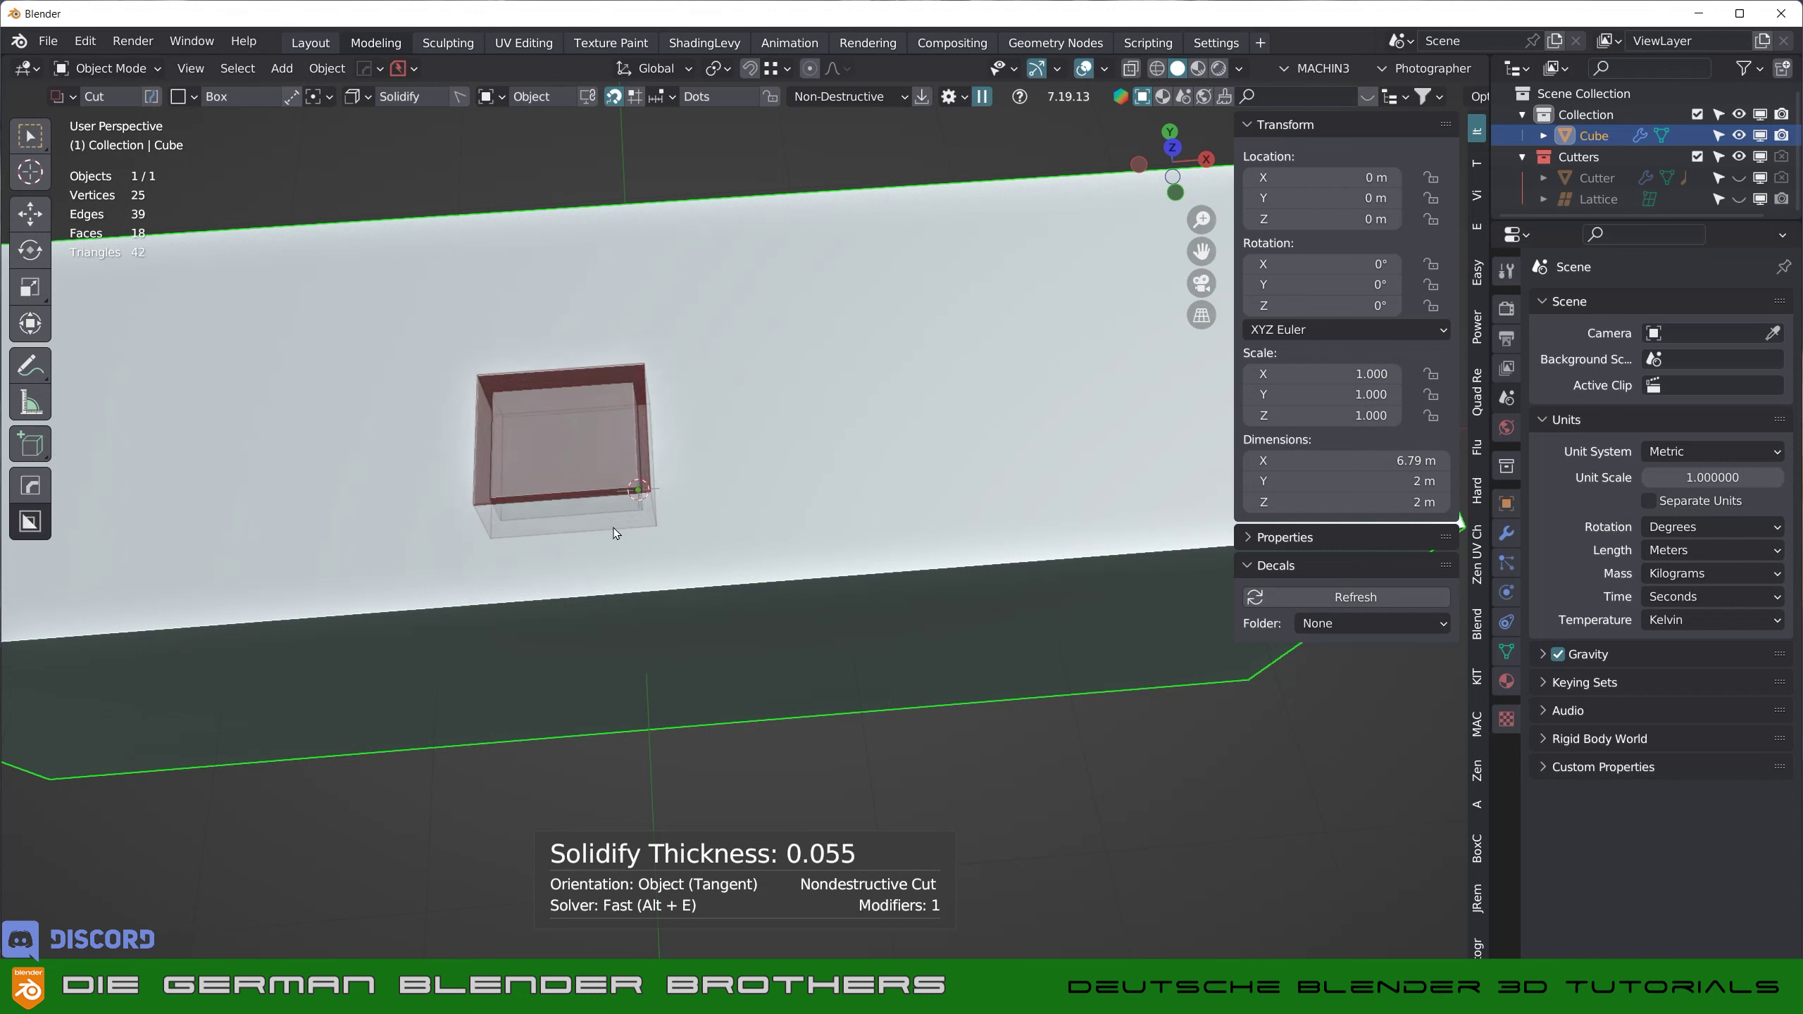
{"action": "key", "text": "Escape"}
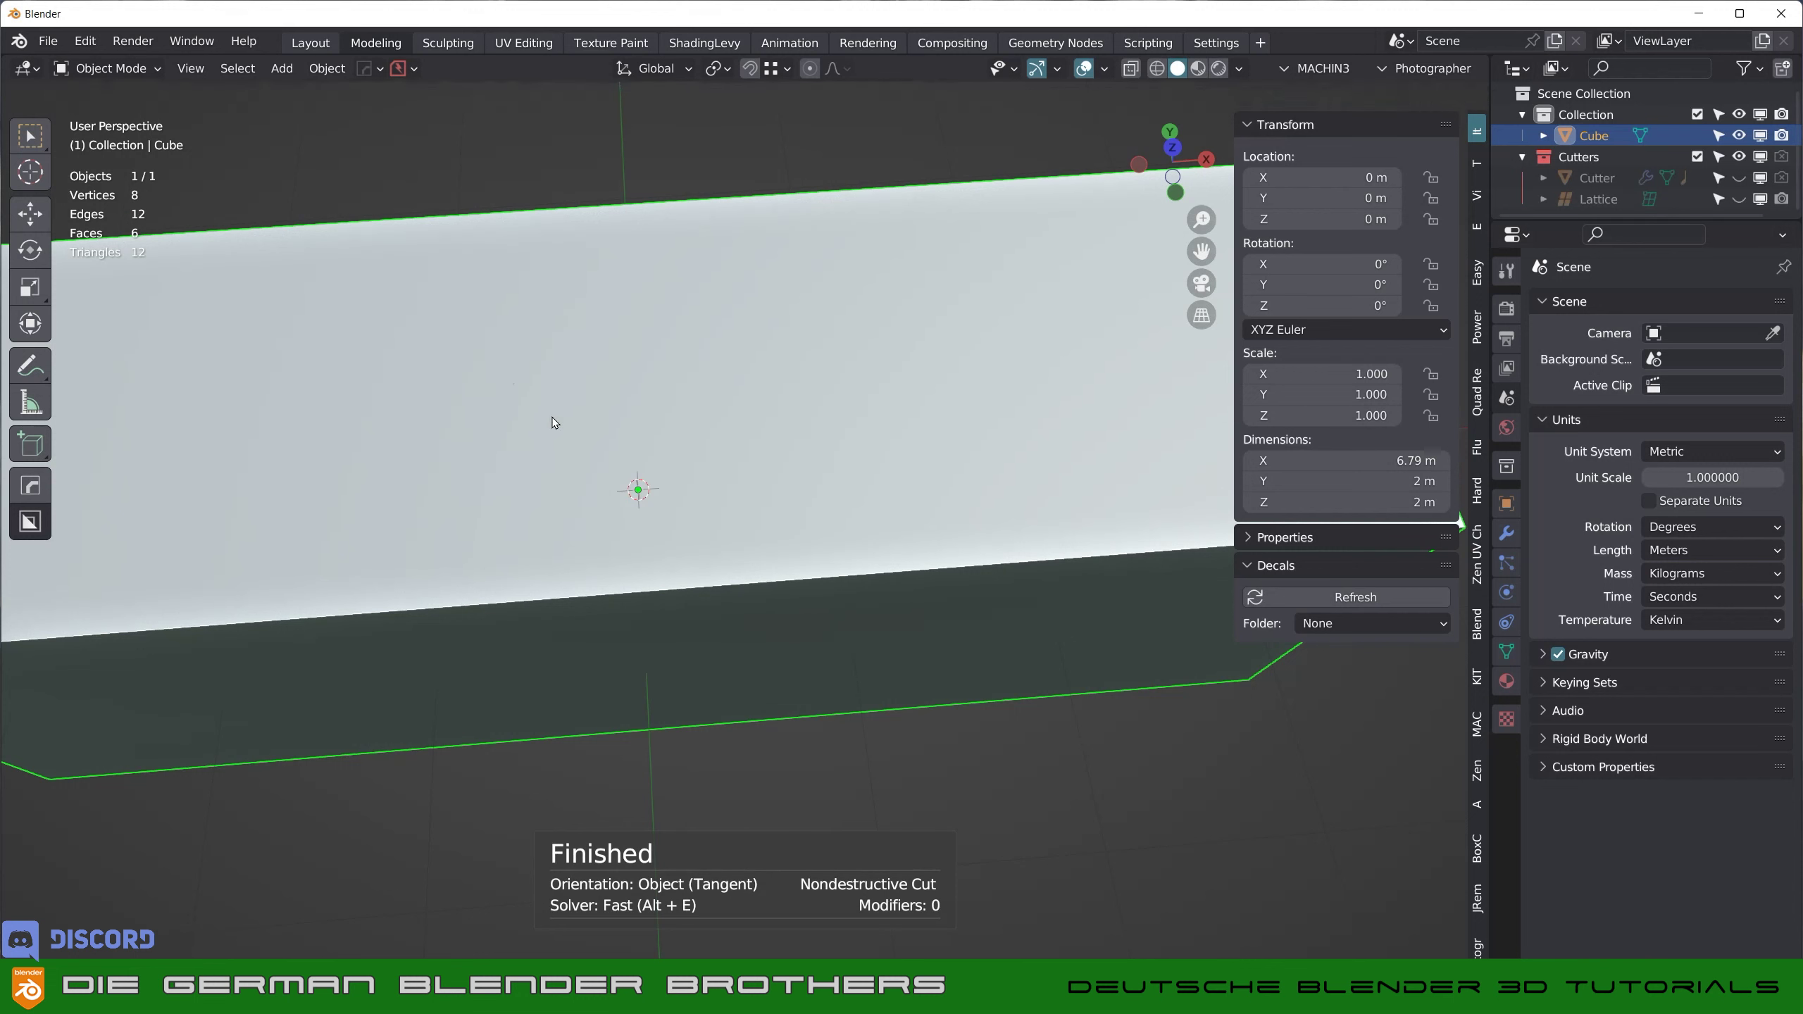
{"action": "left_click_drag", "start_coordinate": [513, 384], "coordinate": [707, 510]}
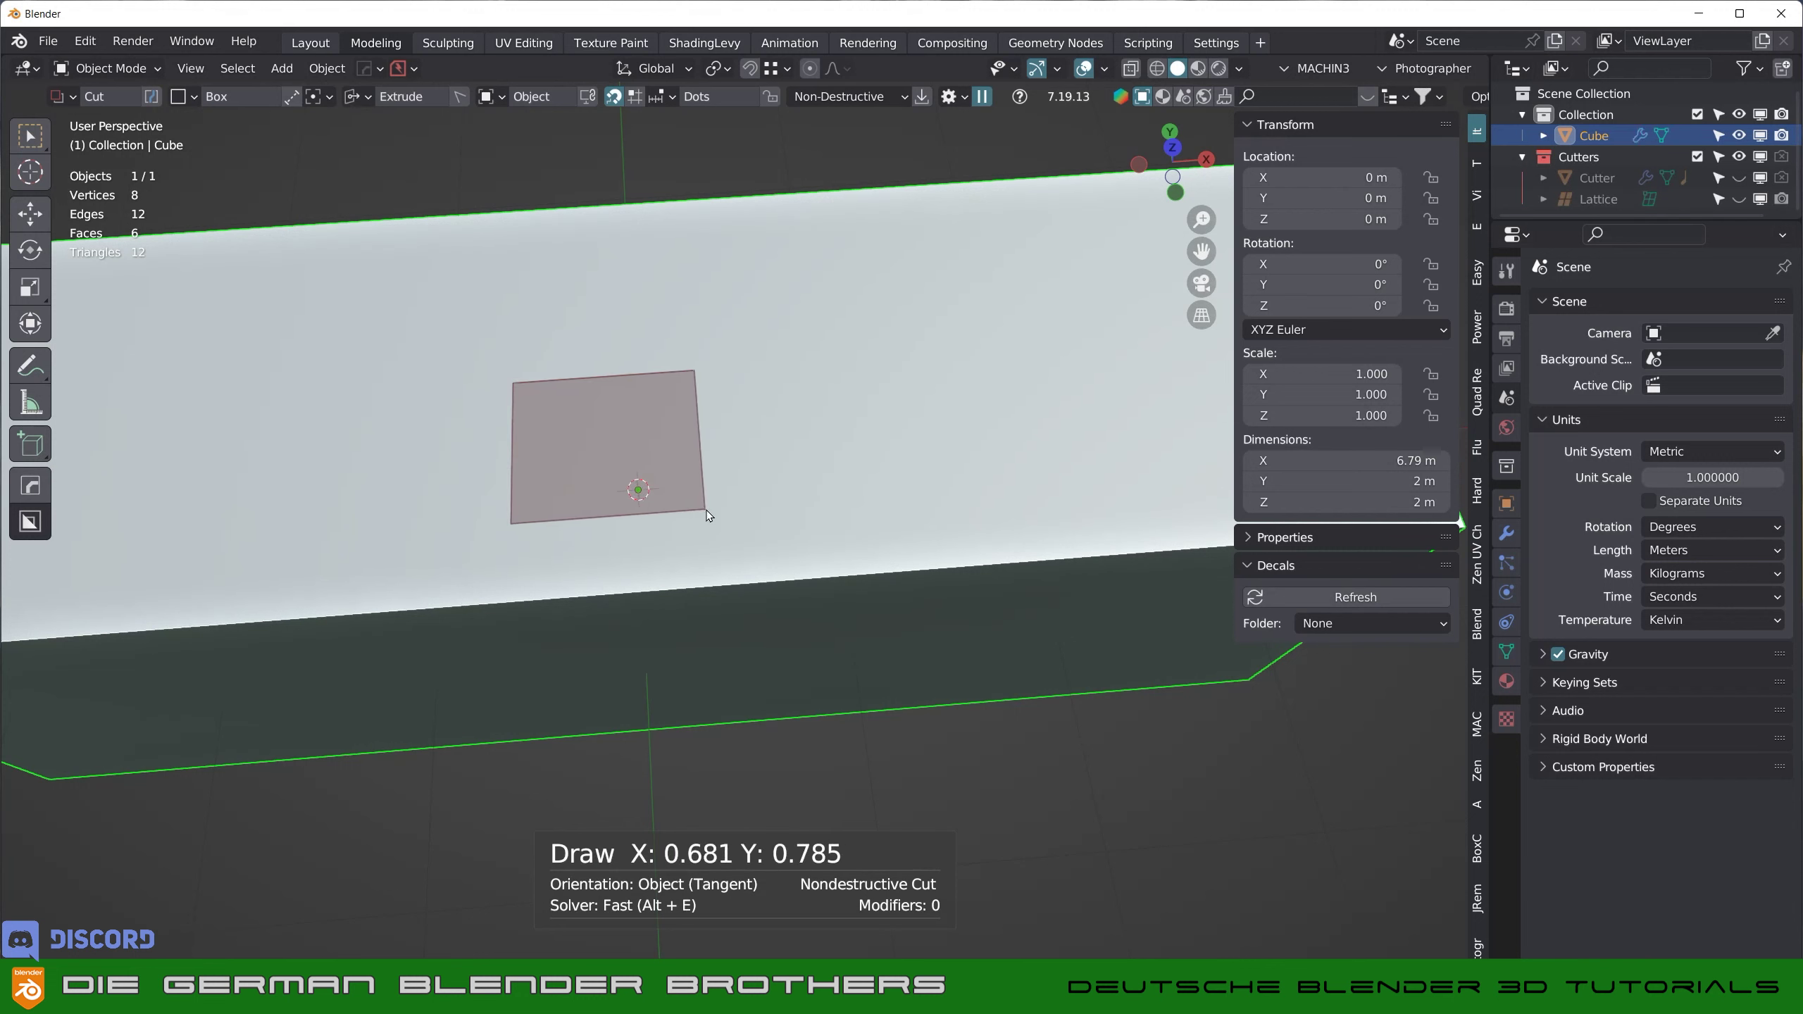
- Set the recess depth, lock its tapered shape, and finish the square pocket on the top
{"action": "left_click", "coordinate": [613, 531]}
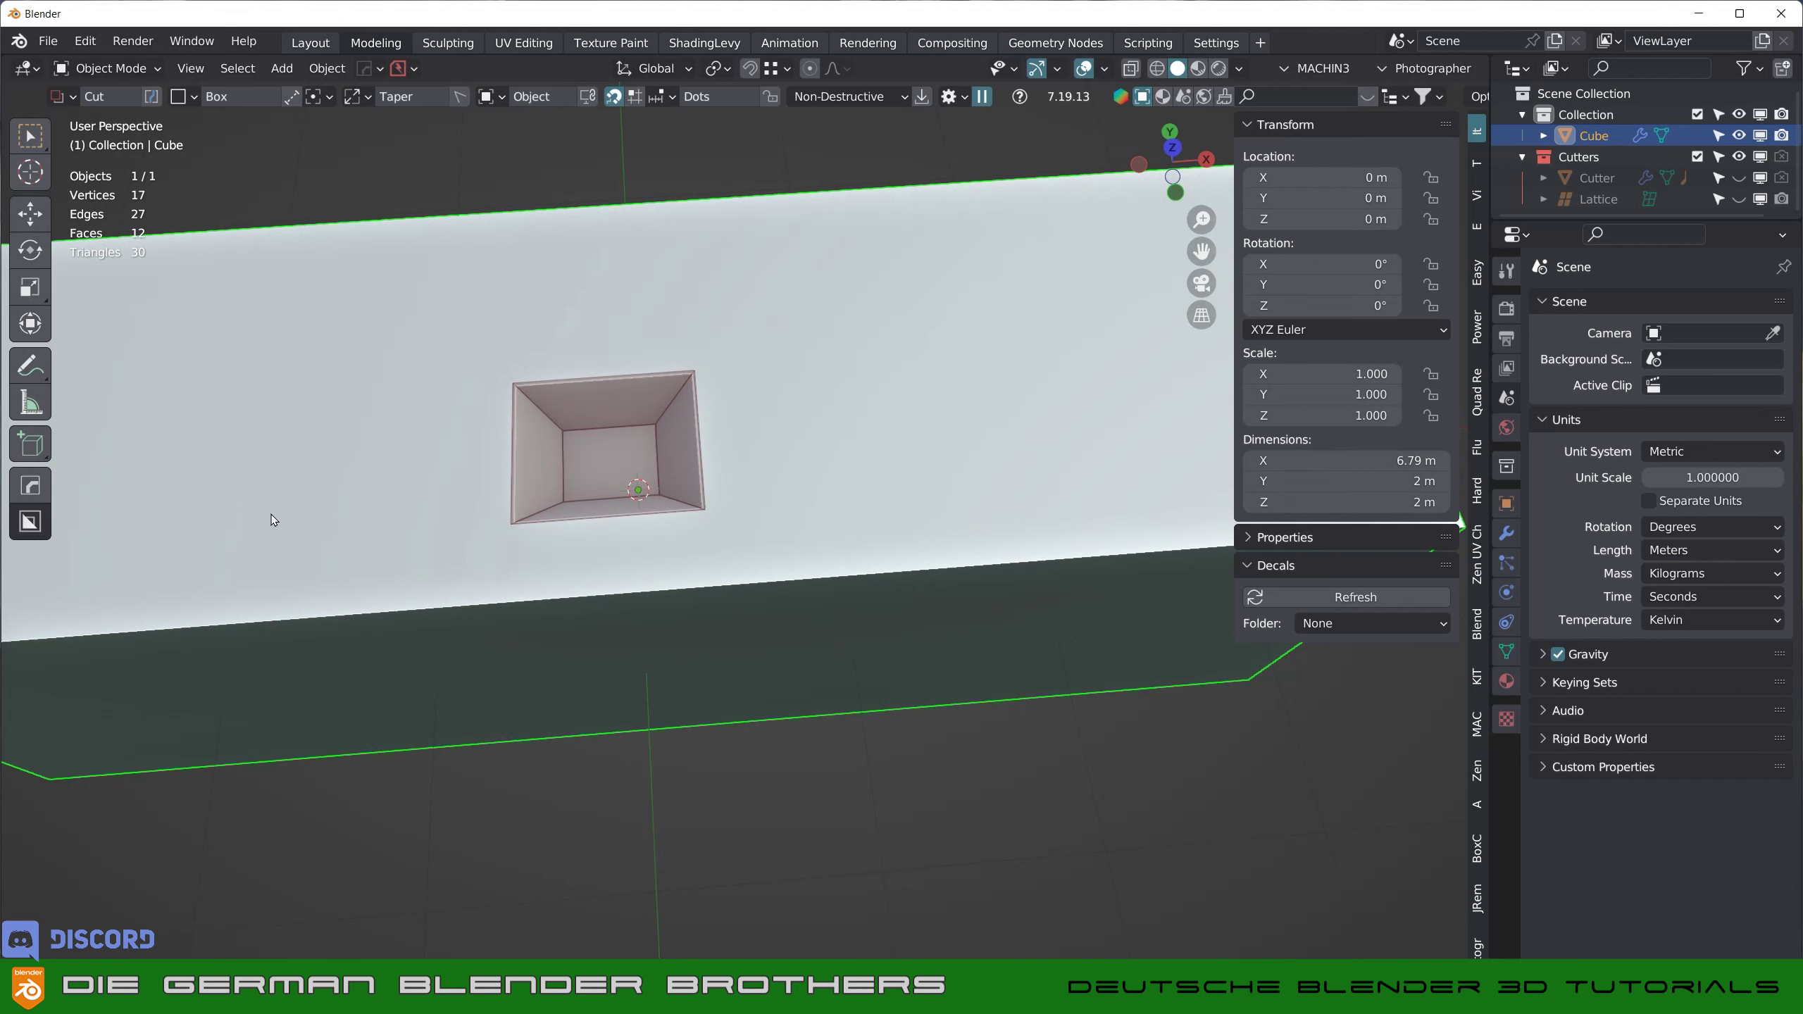
{"action": "key", "text": "Tab"}
{"action": "middle_click_drag", "start_coordinate": [862, 596], "coordinate": [726, 535]}
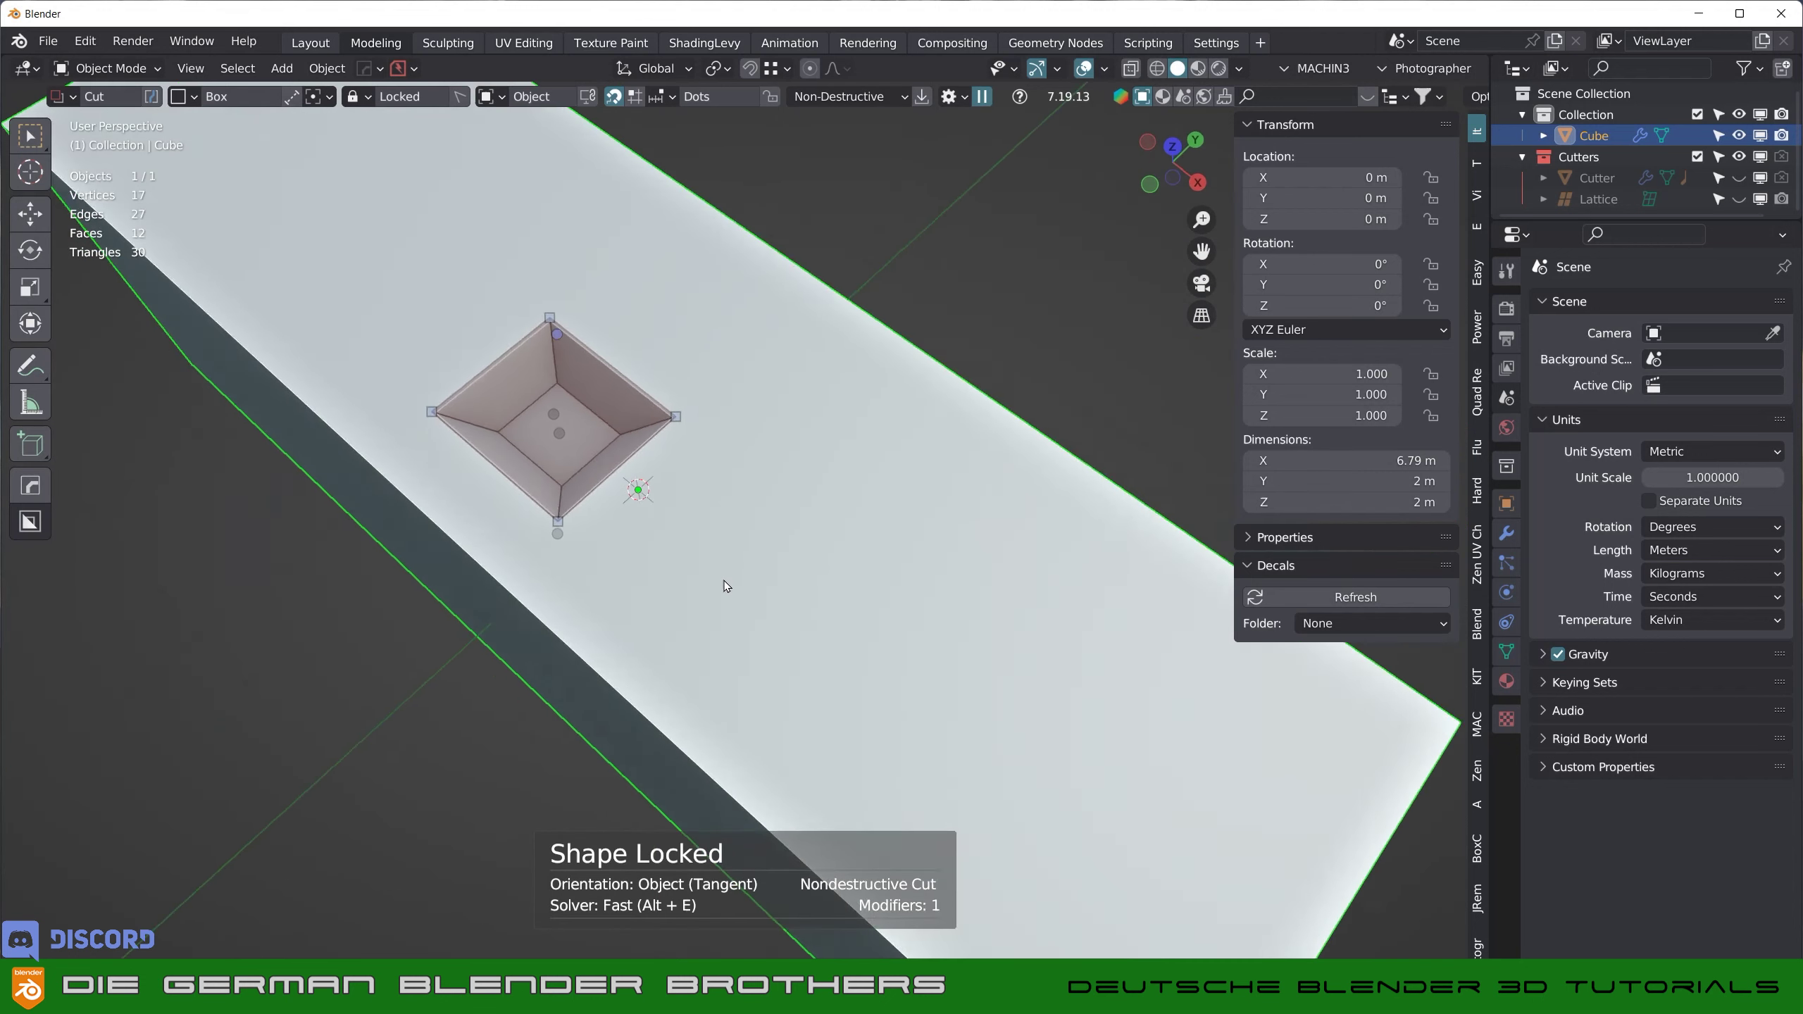
{"action": "left_click", "coordinate": [726, 535]}
{"action": "middle_click_drag", "start_coordinate": [728, 522], "coordinate": [785, 523]}
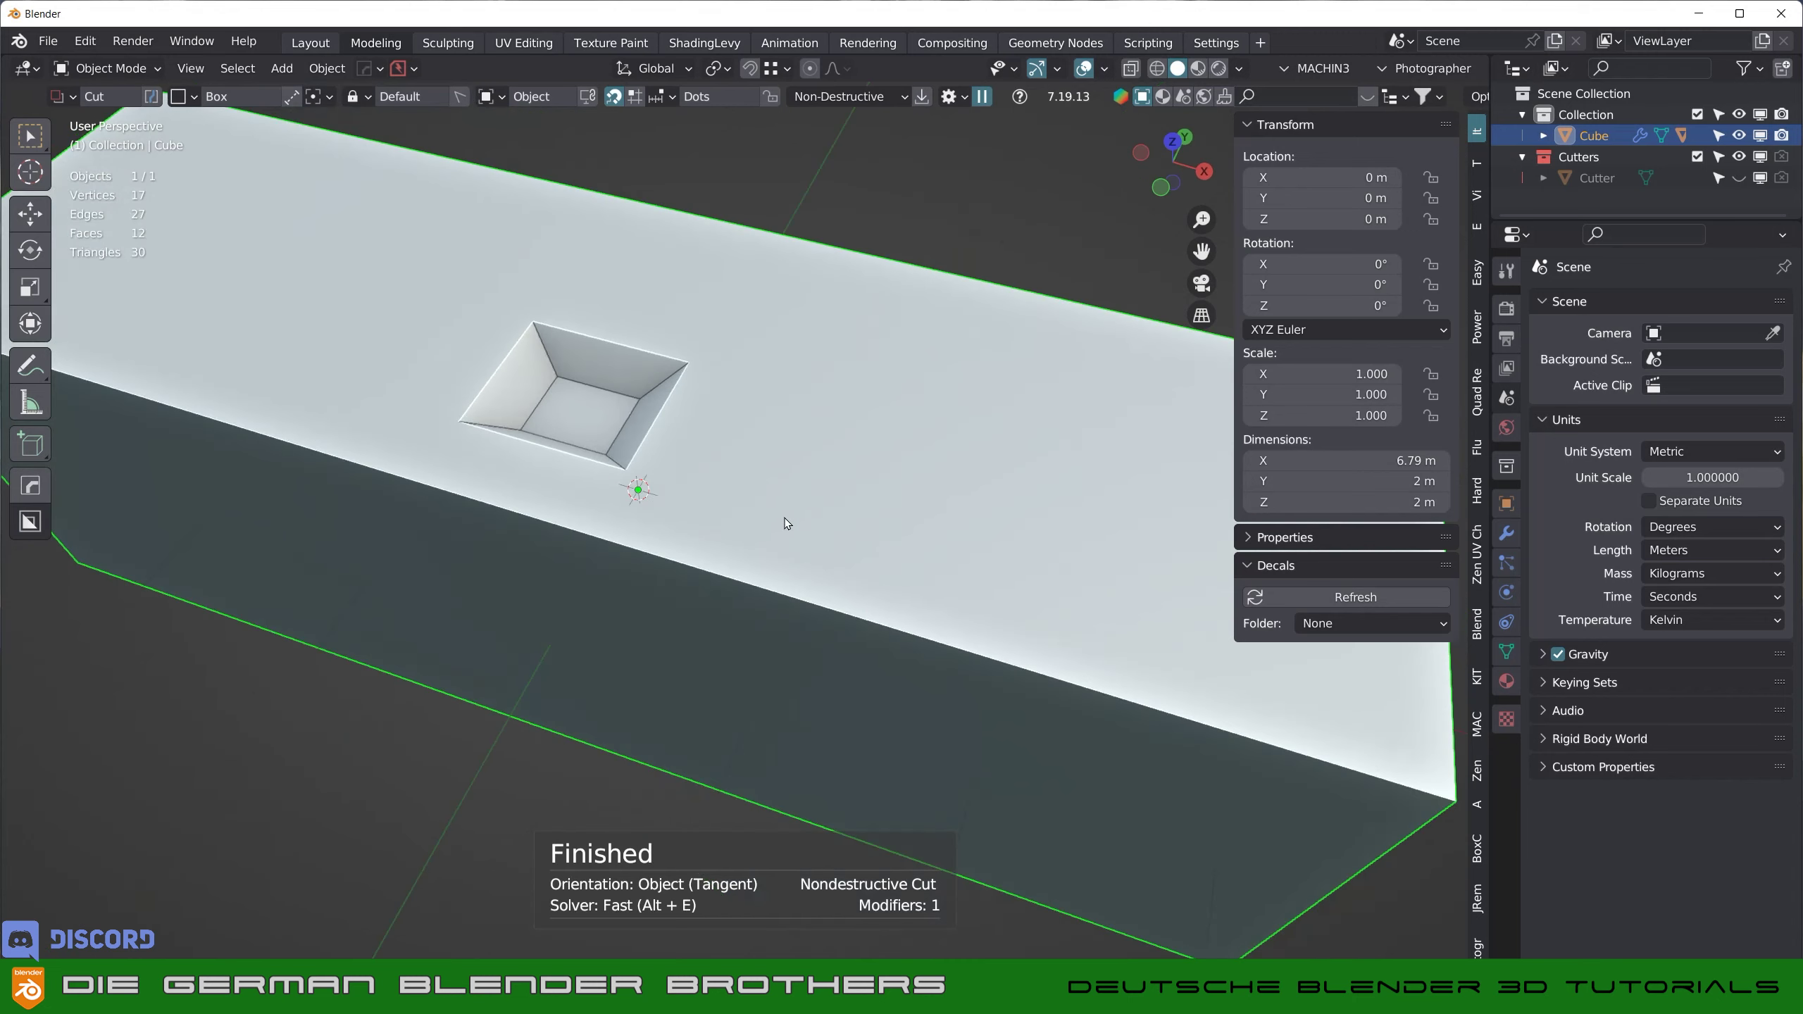
- Switch the cutter shape to Circle and draw a circular cutter beside the recess
{"action": "key", "text": "d"}
{"action": "left_click", "coordinate": [835, 415]}
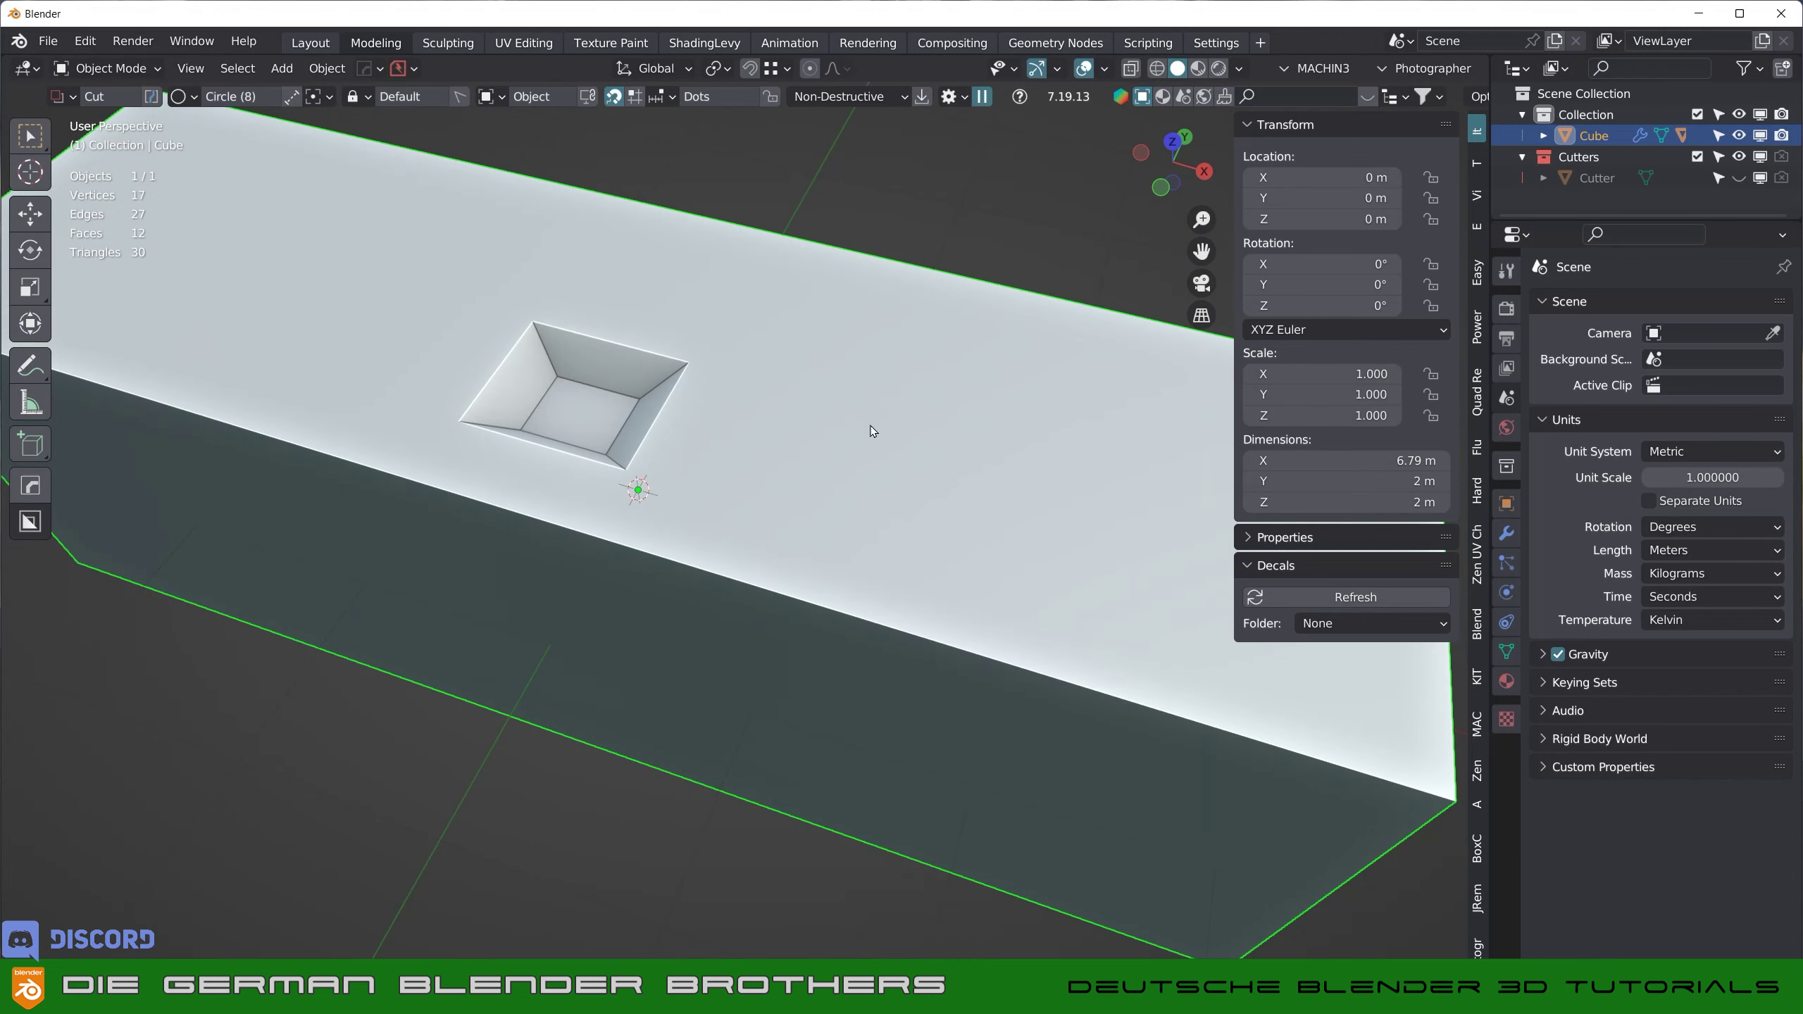
{"action": "left_click_drag", "start_coordinate": [874, 431], "coordinate": [1033, 518]}
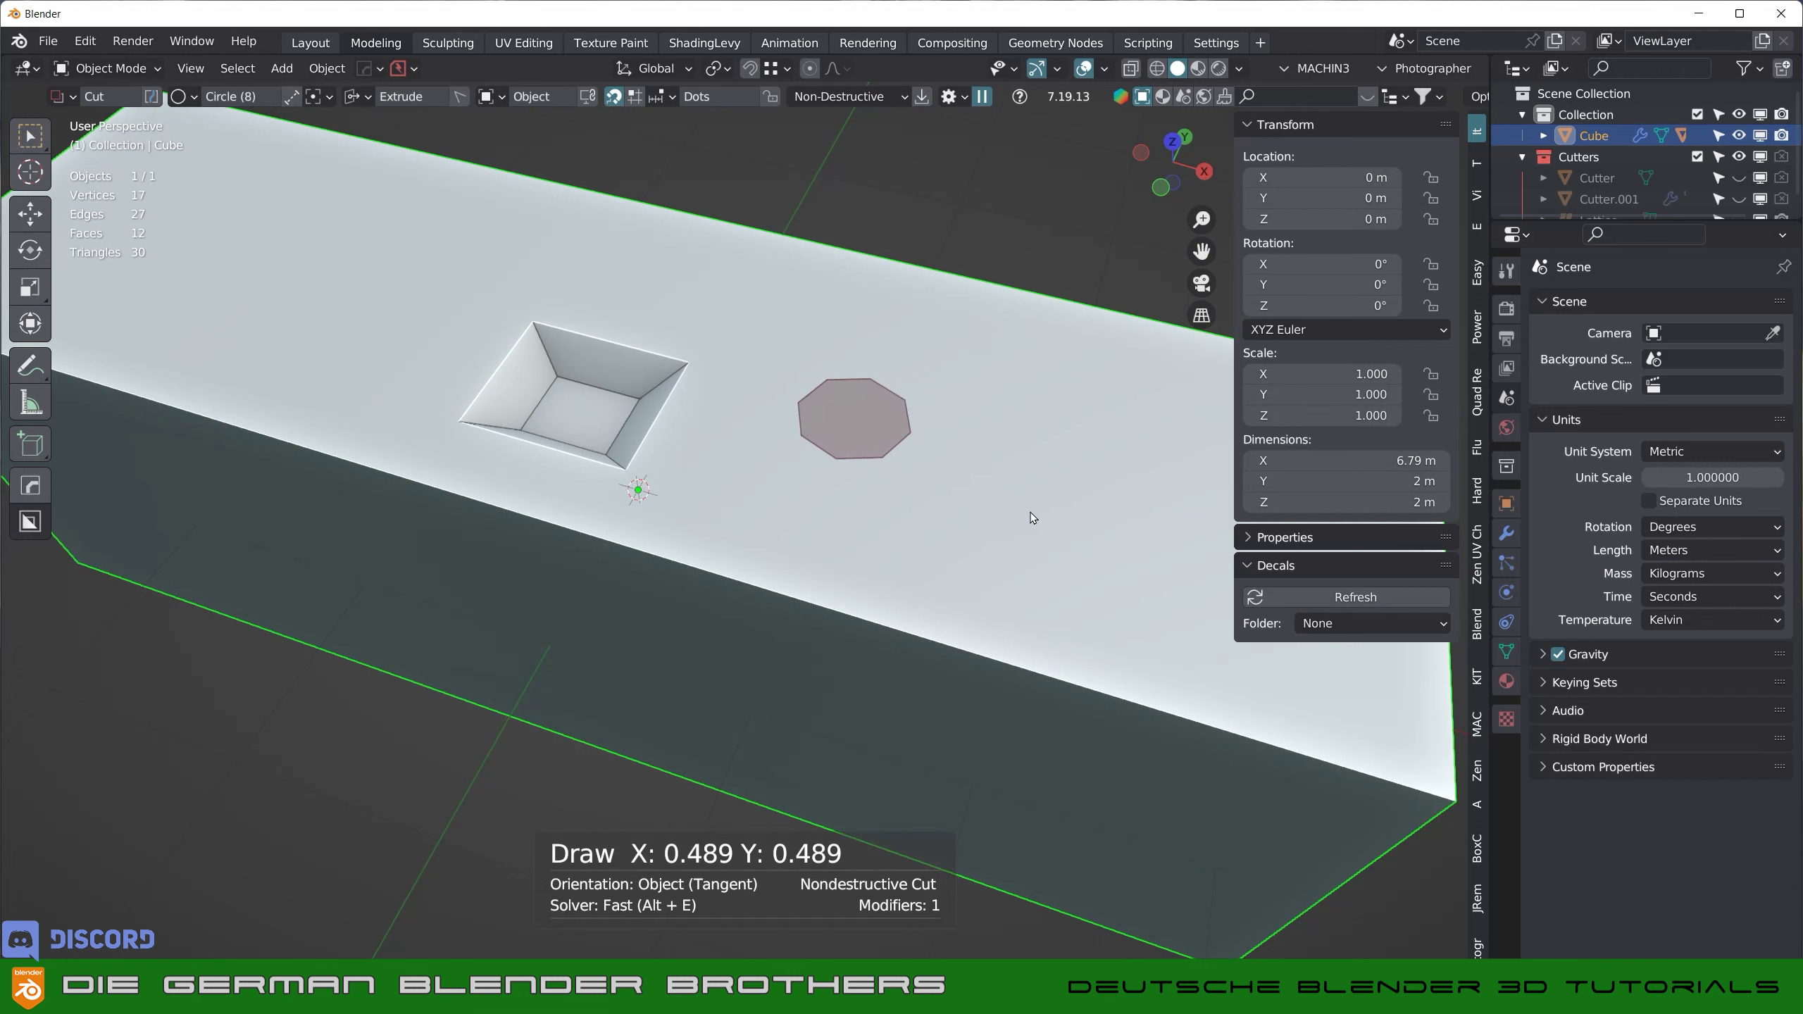
- Raise the circle cutter to 66 segments and push the round cut into the box
{"action": "scroll", "coordinate": [1033, 520], "scroll_direction": "up", "scroll_amount": 6}
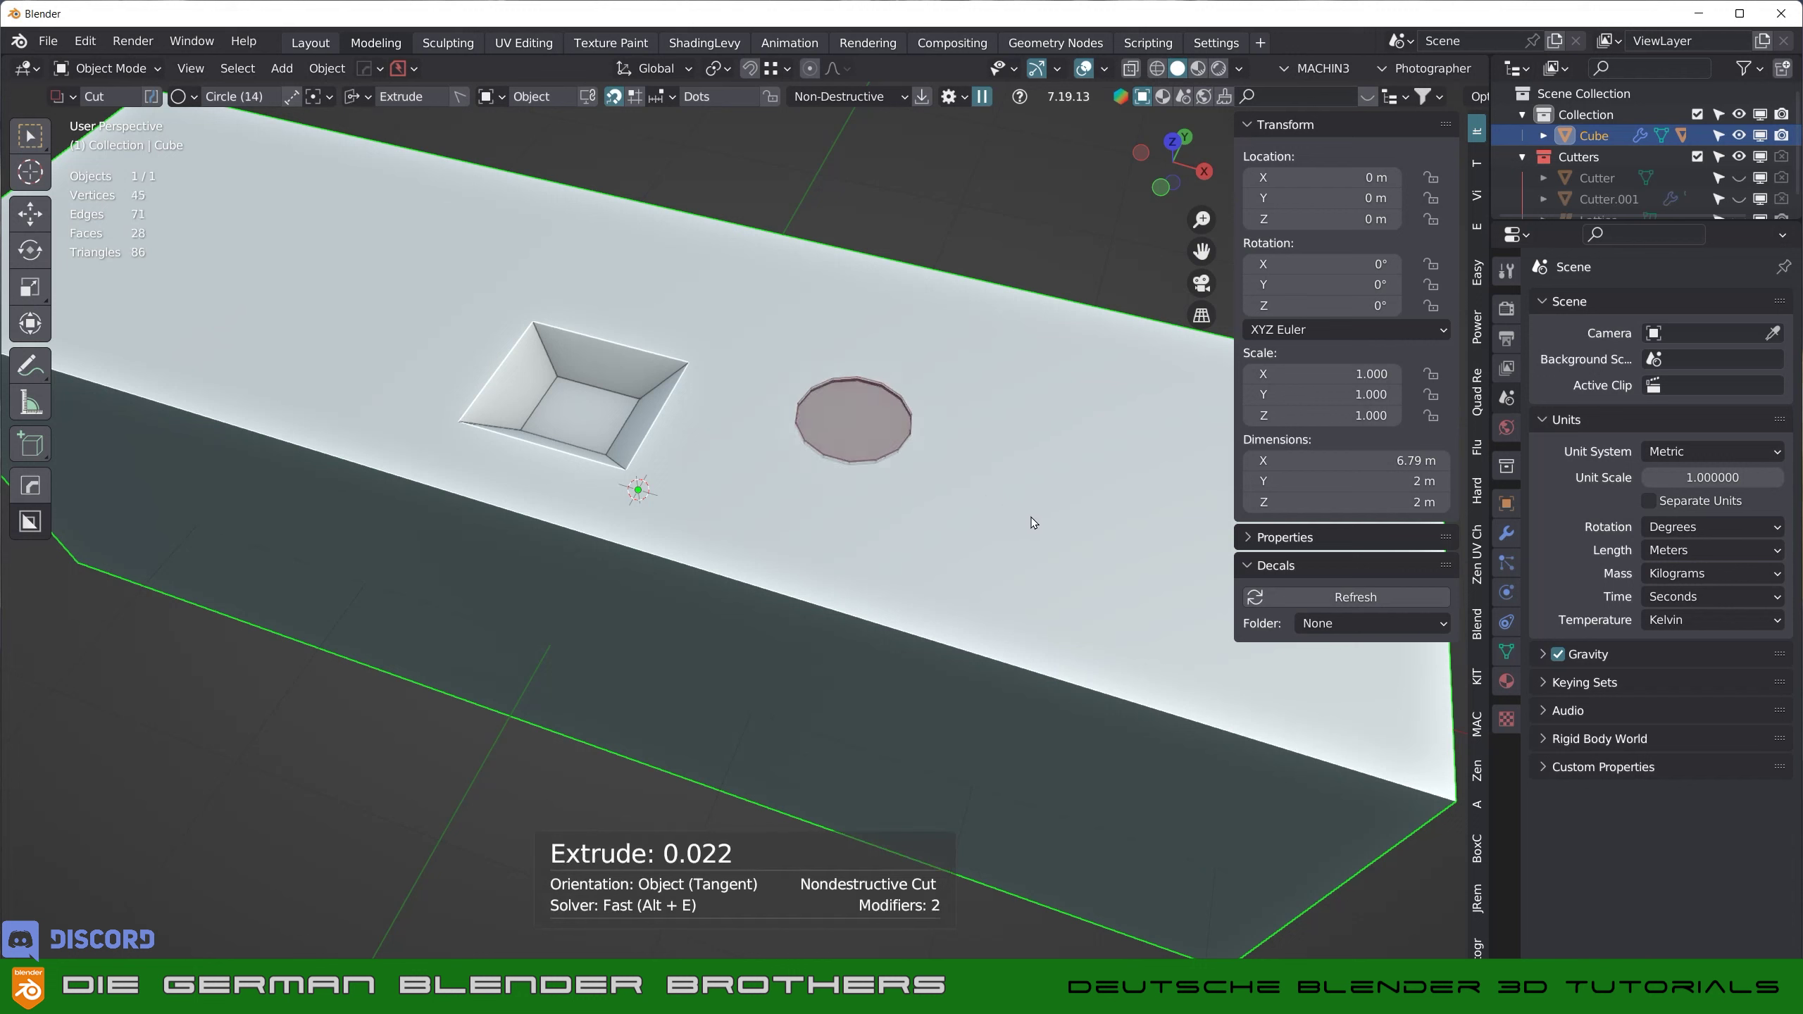
{"action": "scroll", "coordinate": [1036, 518], "scroll_direction": "up", "scroll_amount": 15}
{"action": "left_click_drag", "start_coordinate": [1033, 522], "coordinate": [1000, 548]}
{"action": "scroll", "coordinate": [1001, 554], "scroll_direction": "up", "scroll_amount": 16}
{"action": "scroll", "coordinate": [999, 548], "scroll_direction": "up", "scroll_amount": 3}
{"action": "left_click_drag", "start_coordinate": [999, 548], "coordinate": [1005, 544]}
{"action": "scroll", "coordinate": [1002, 543], "scroll_direction": "up", "scroll_amount": 5}
{"action": "scroll", "coordinate": [1005, 543], "scroll_direction": "up", "scroll_amount": 2}
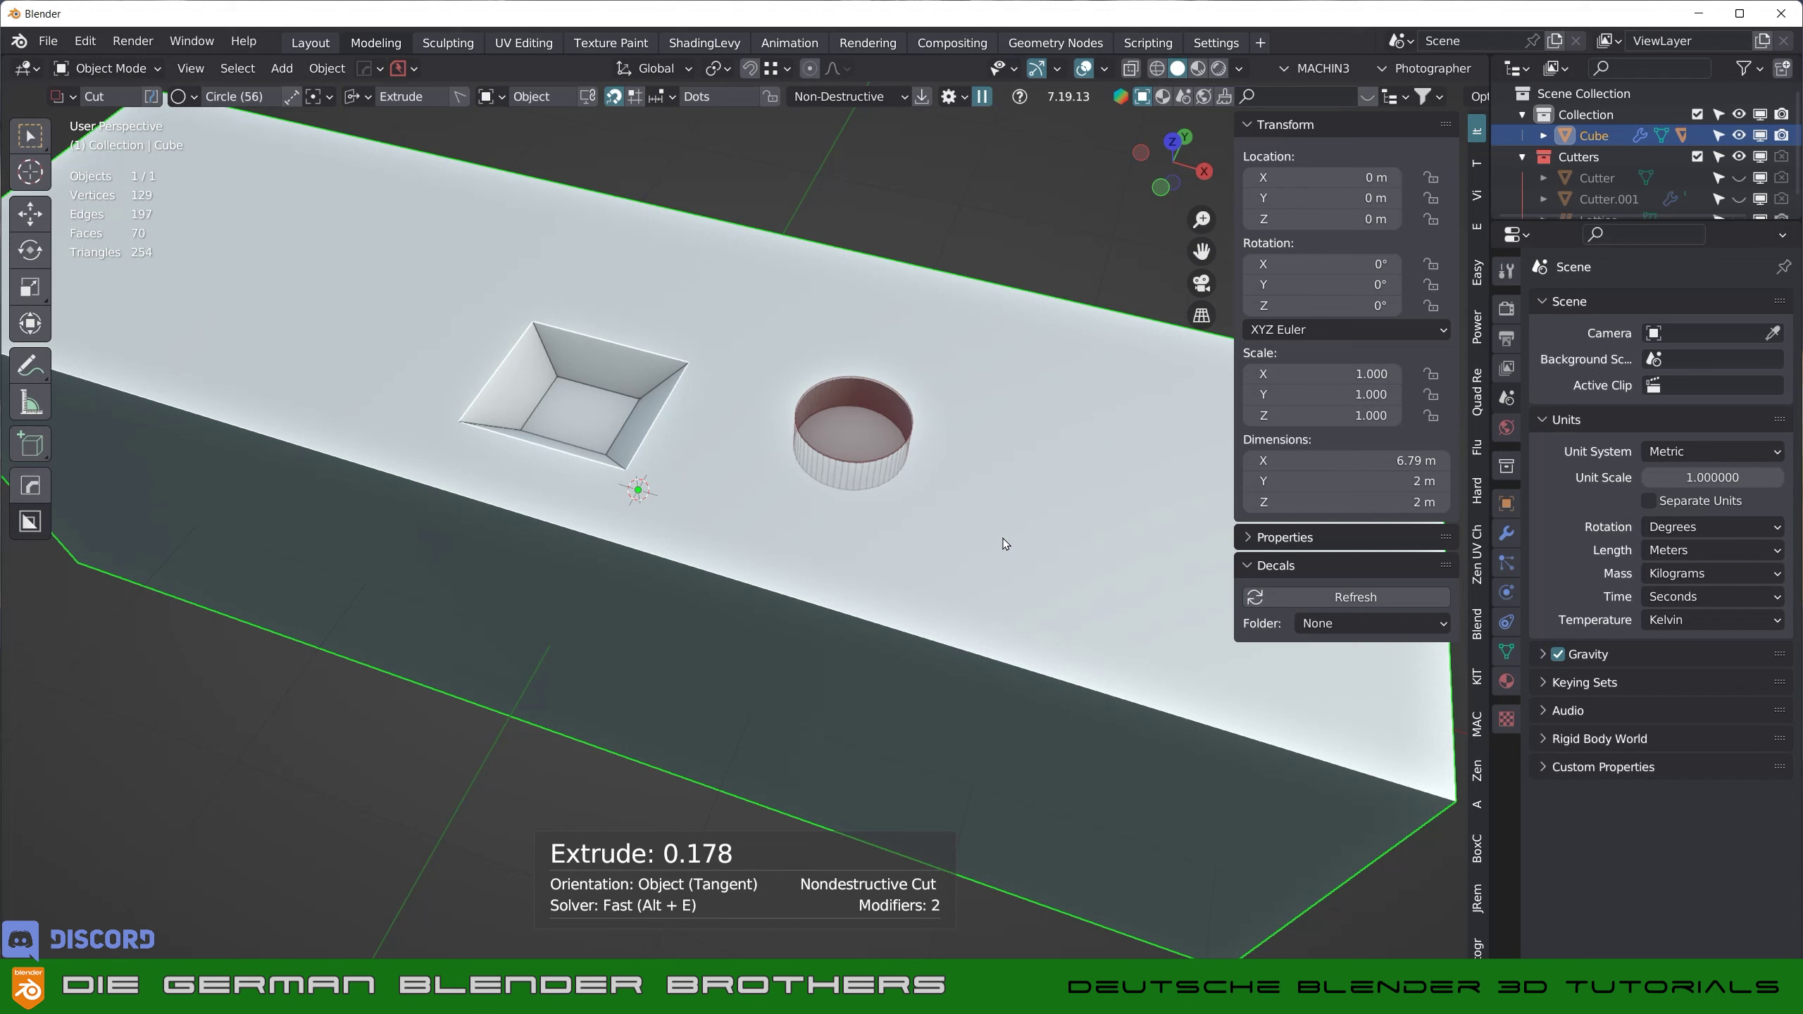
{"action": "scroll", "coordinate": [1004, 544], "scroll_direction": "up", "scroll_amount": 3}
{"action": "scroll", "coordinate": [1004, 544], "scroll_direction": "up", "scroll_amount": 2}
{"action": "scroll", "coordinate": [1005, 544], "scroll_direction": "up", "scroll_amount": 3}
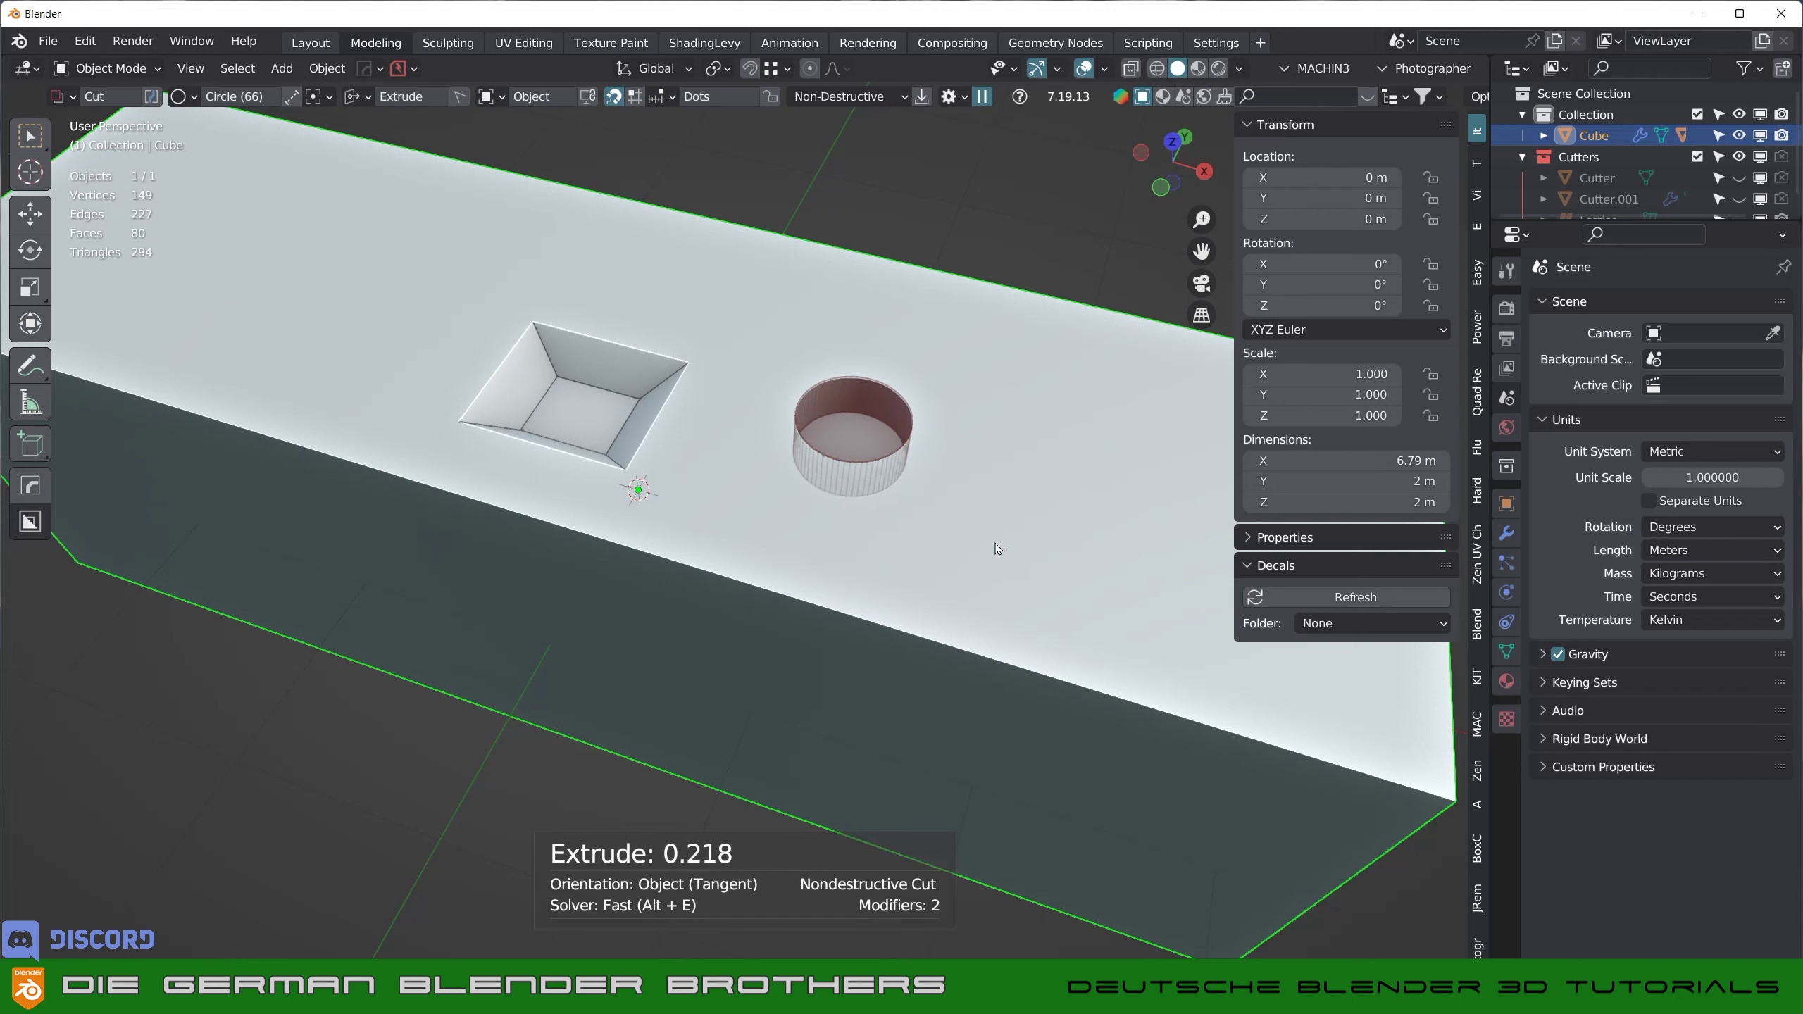
- Taper the round cut, lock its shape, and finish the hole beside the square recess
{"action": "key", "text": "t"}
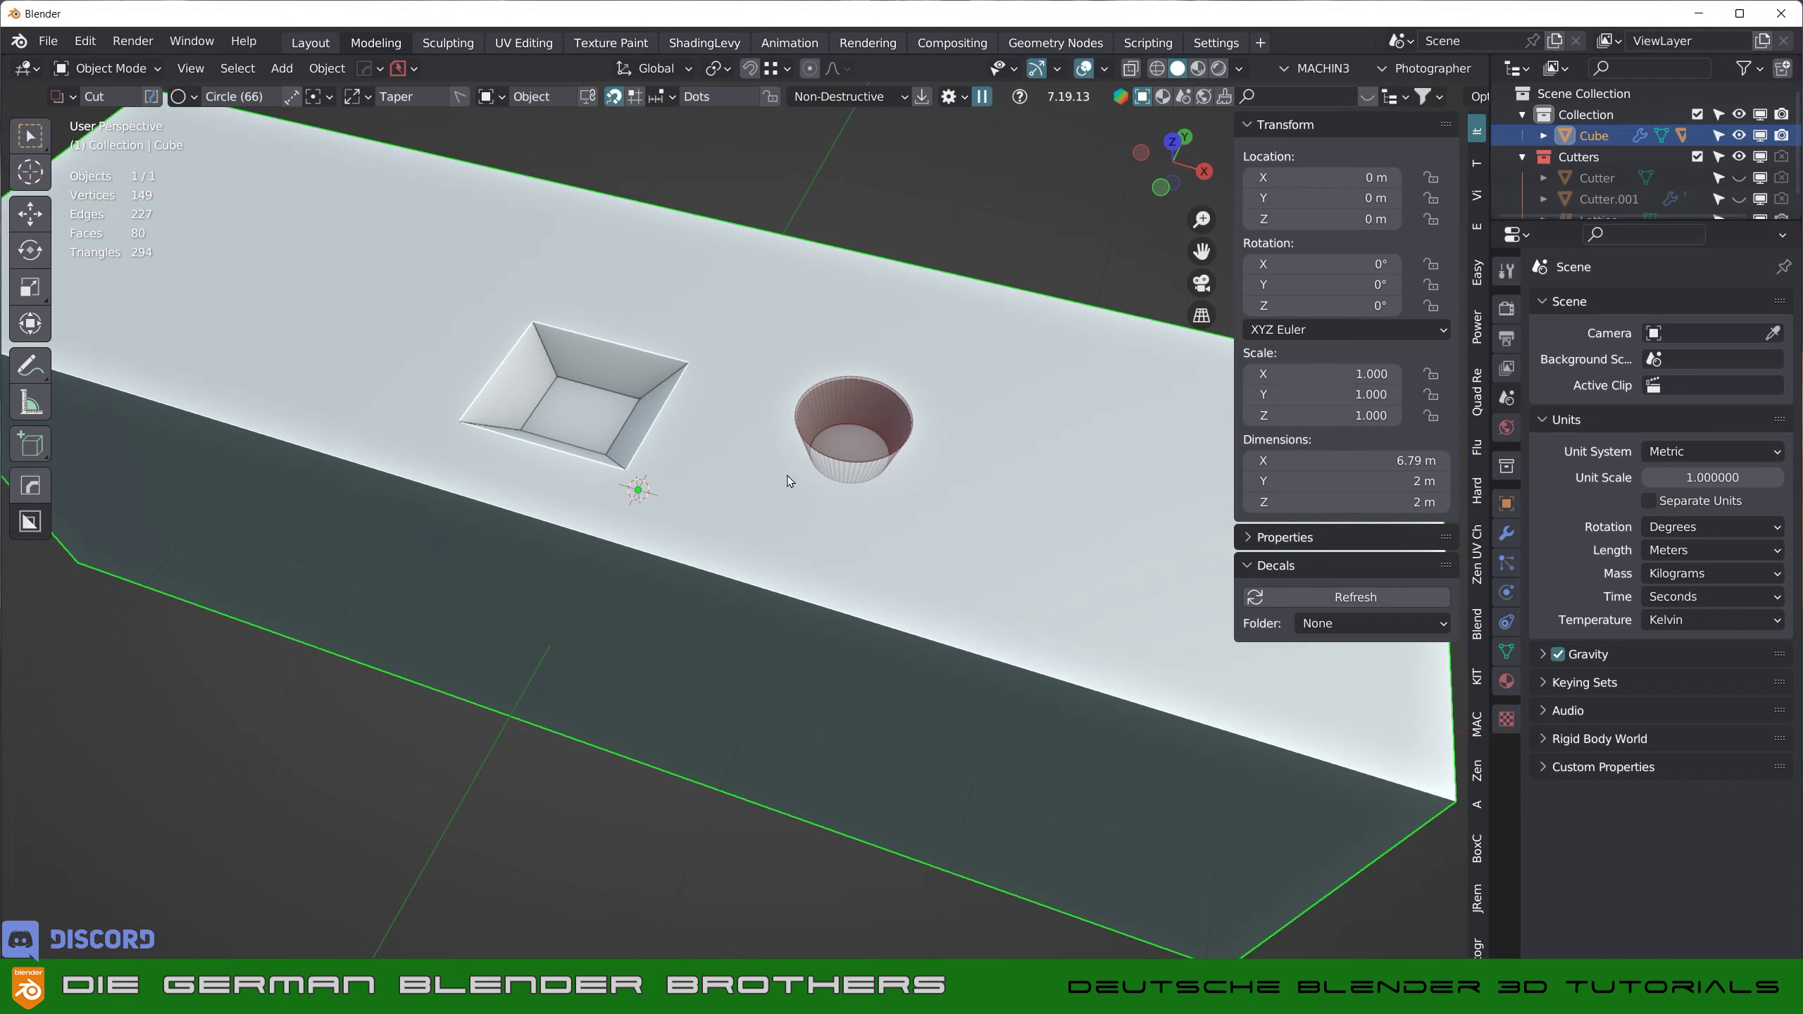
{"action": "key", "text": "Tab"}
{"action": "left_click", "coordinate": [1036, 501]}
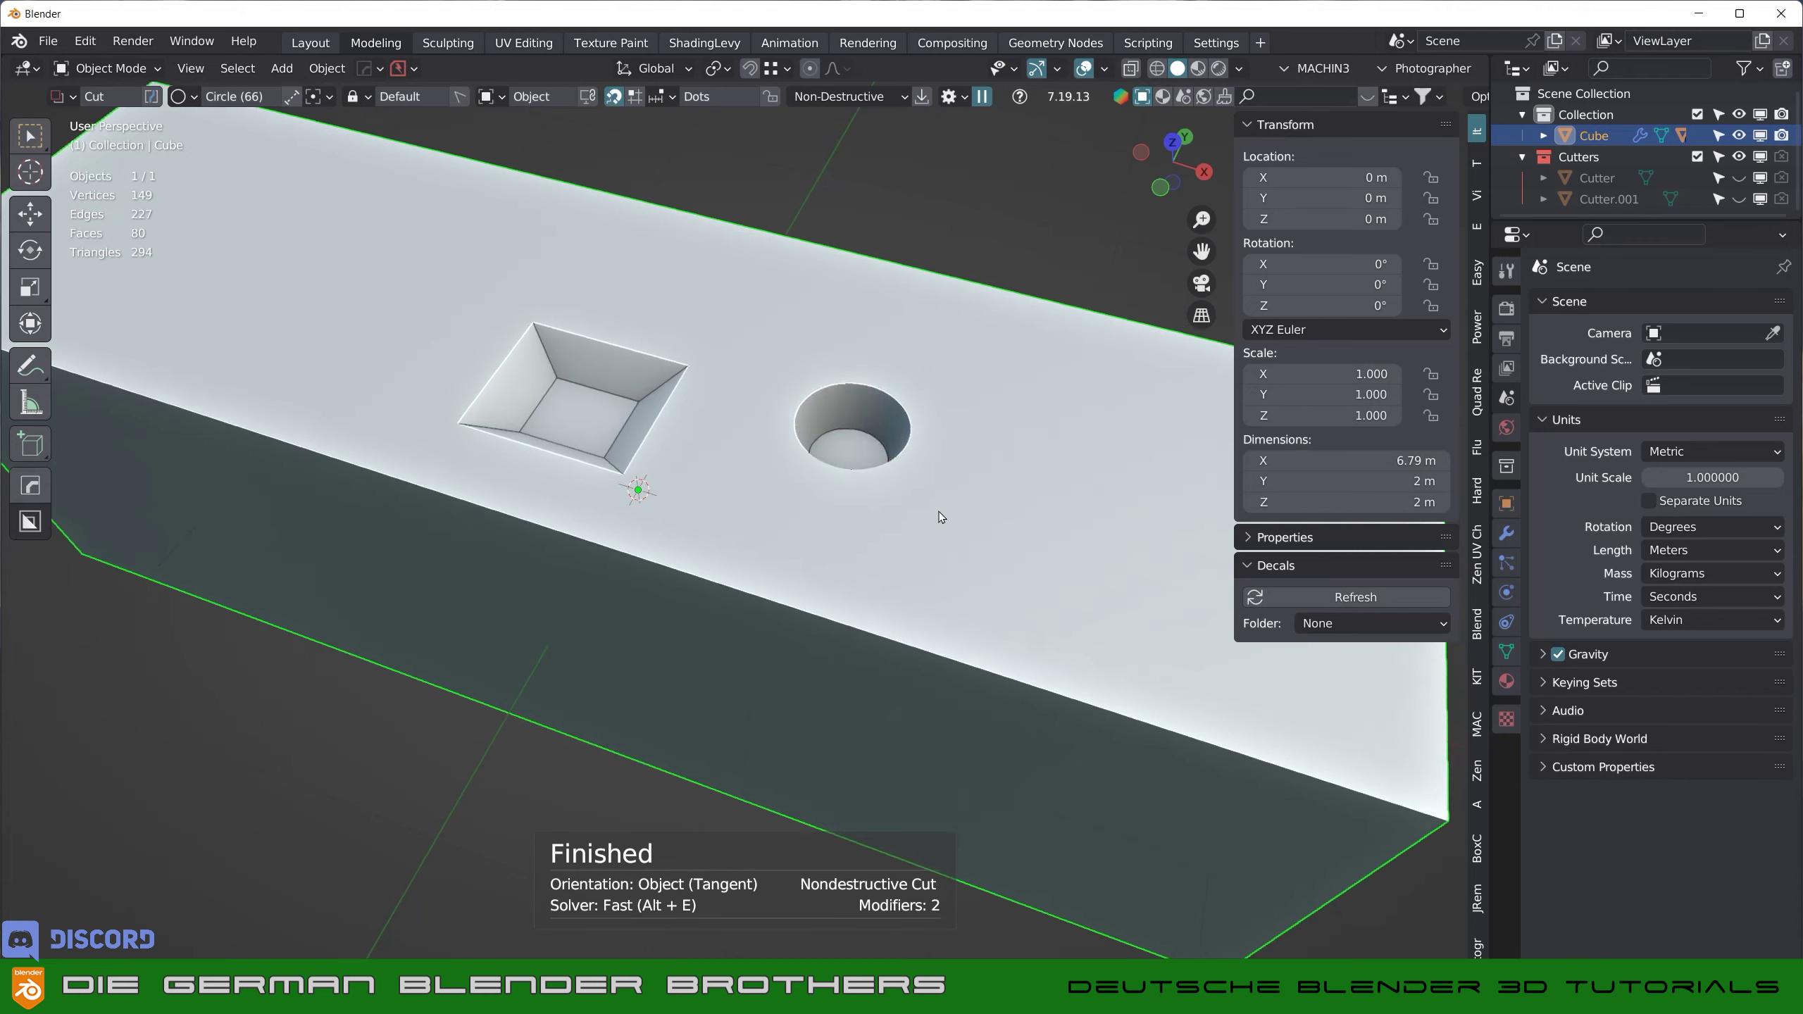
{"action": "middle_click_drag", "start_coordinate": [937, 511], "coordinate": [951, 540]}
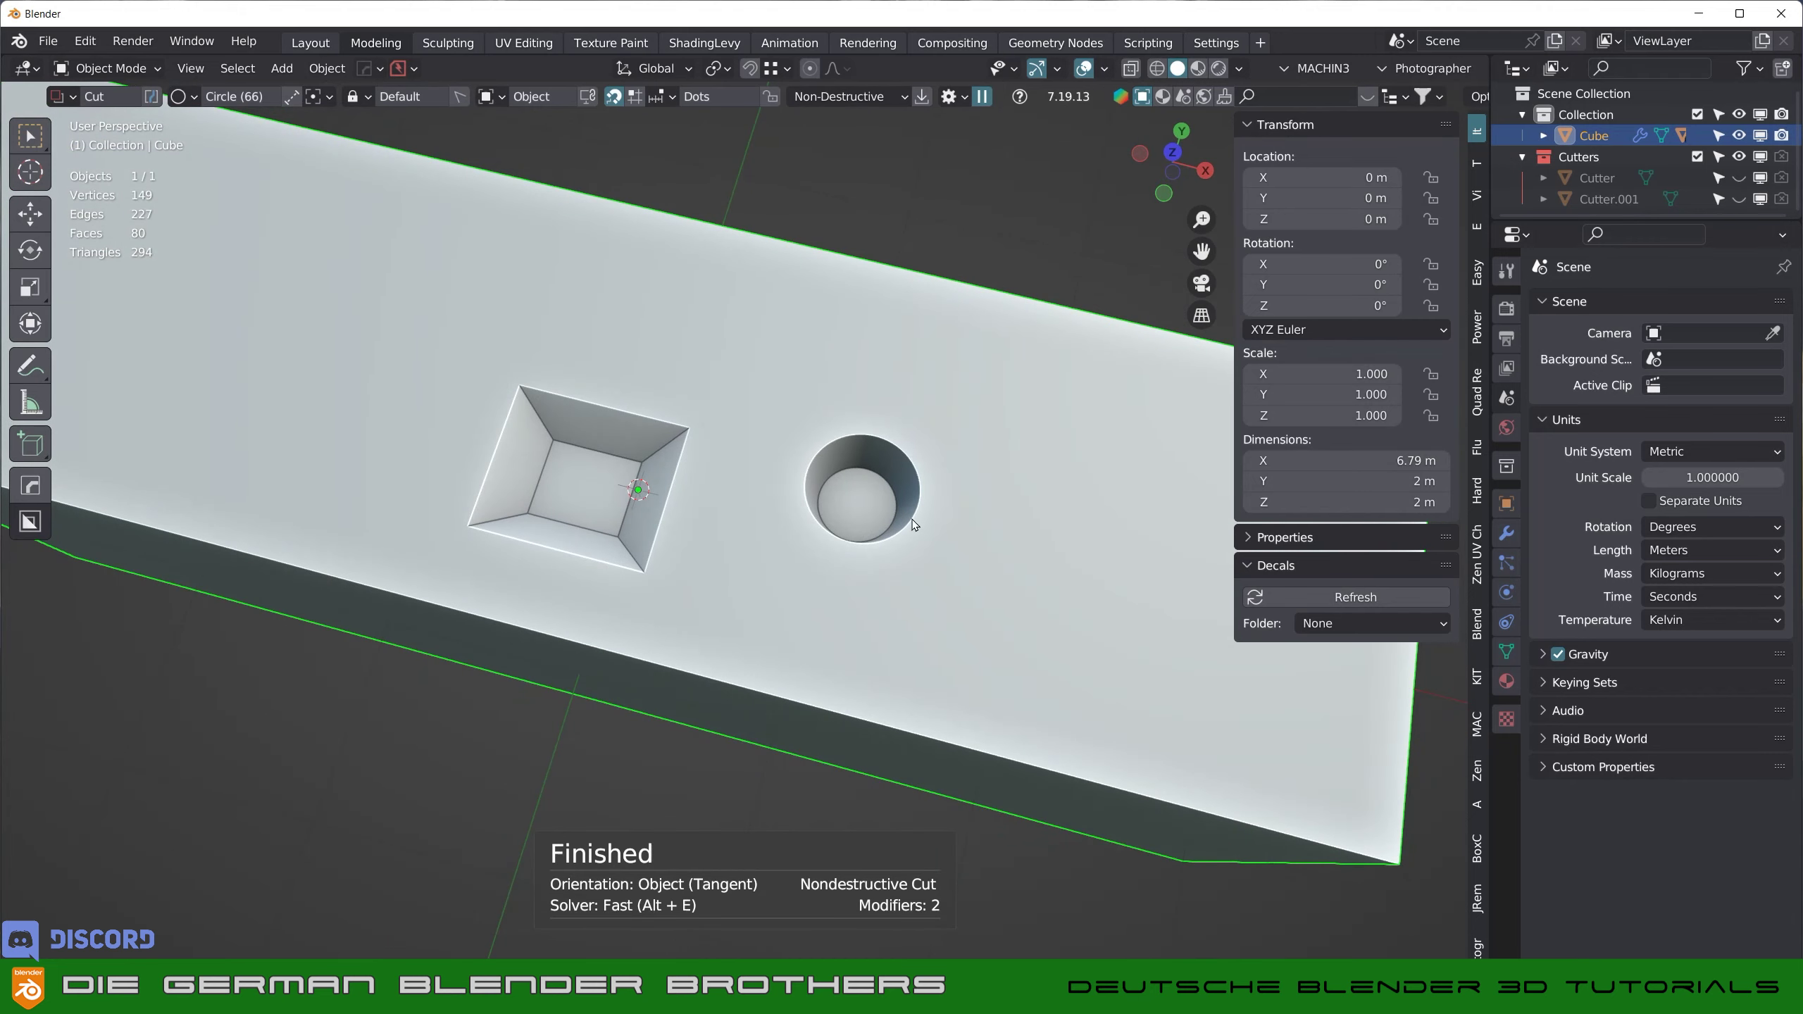
{"action": "mouse_move", "coordinate": [933, 532]}
{"action": "middle_mouse_down"}
{"action": "mouse_move", "coordinate": [991, 490]}
{"action": "mouse_move", "coordinate": [623, 523]}
{"action": "mouse_move", "coordinate": [654, 513]}
{"action": "middle_mouse_up"}
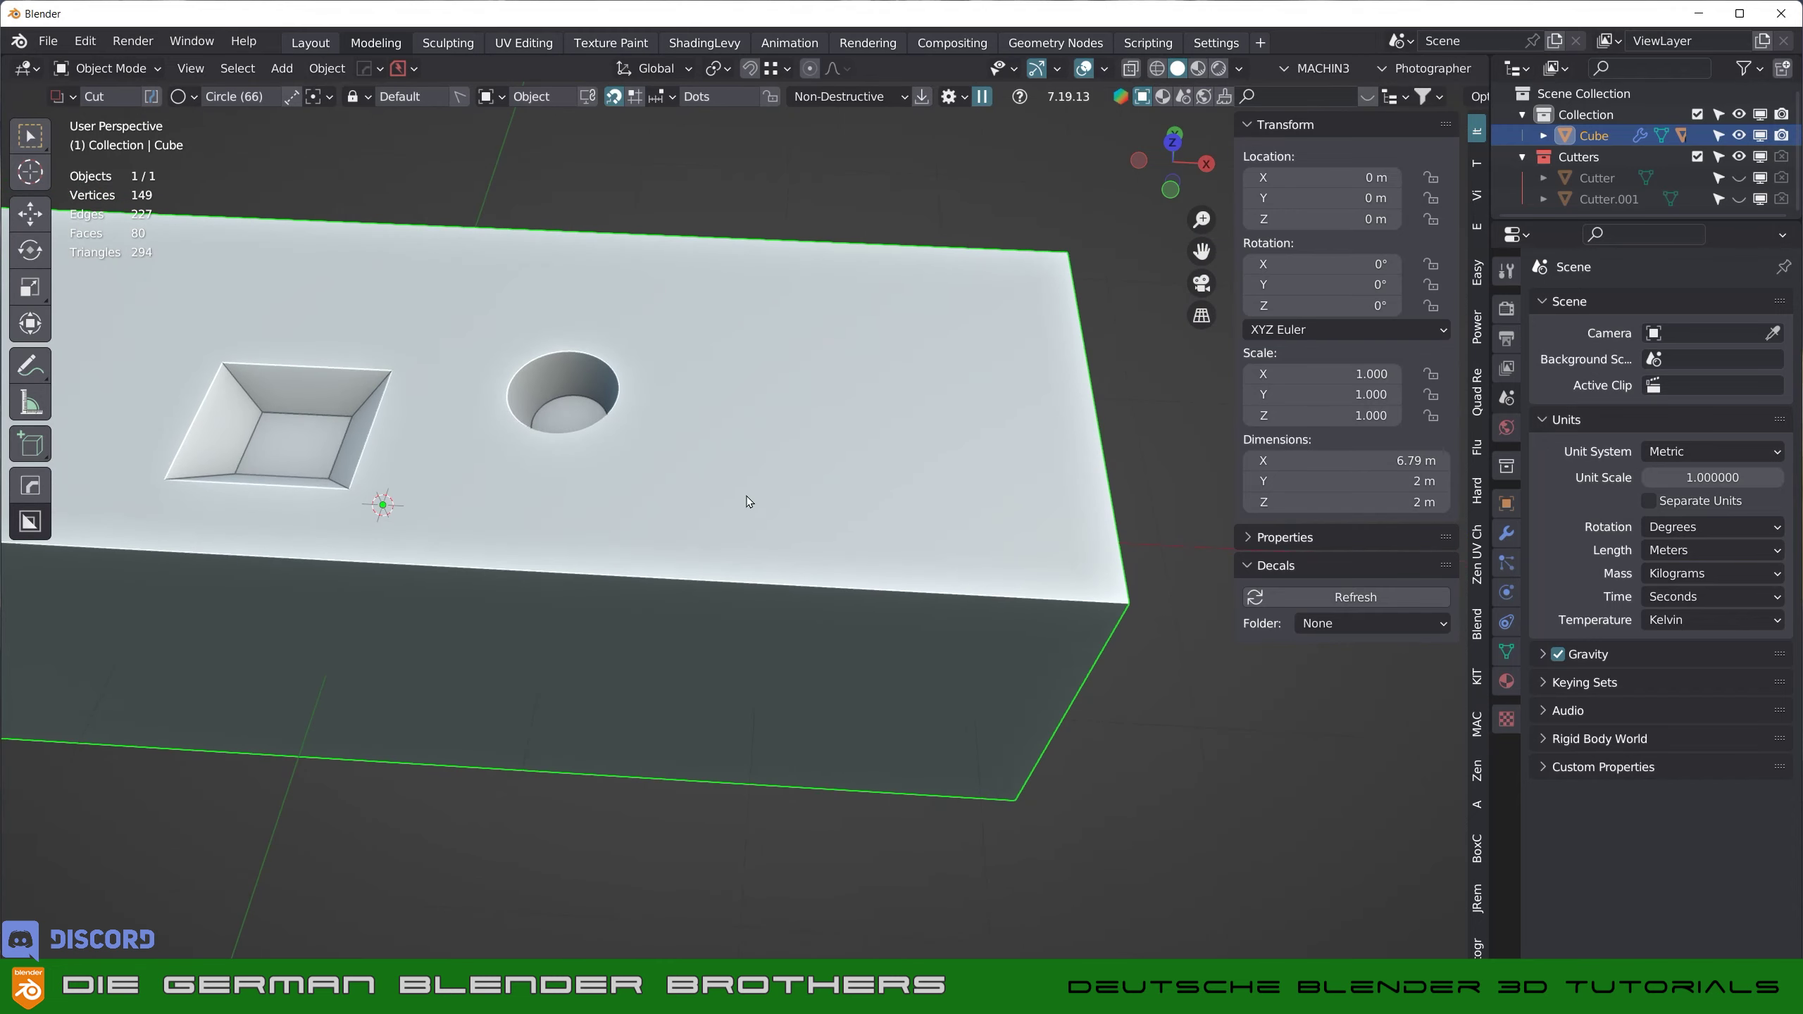
- Undo both cuts and set the cutter's Start Operation to Solidify (0.055 m shell)
{"action": "key", "text": "ctrl+z"}
{"action": "key", "text": "ctrl+z"}
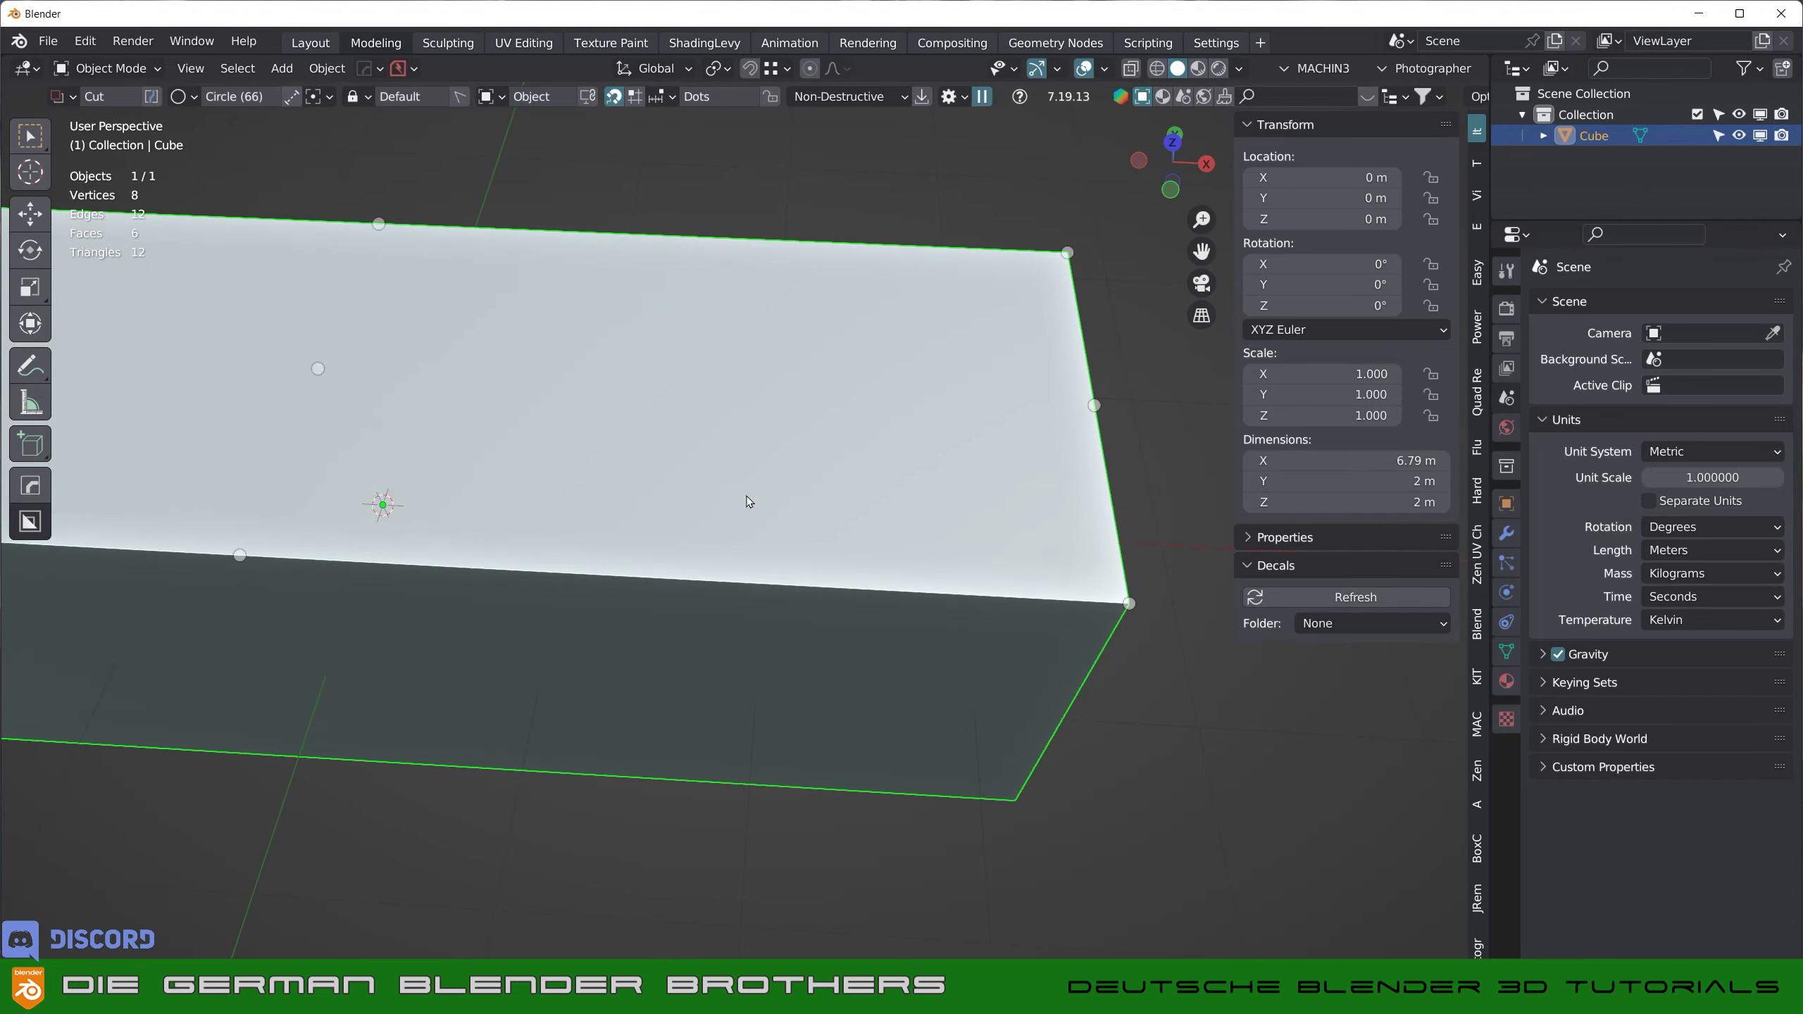
{"action": "key", "text": "d"}
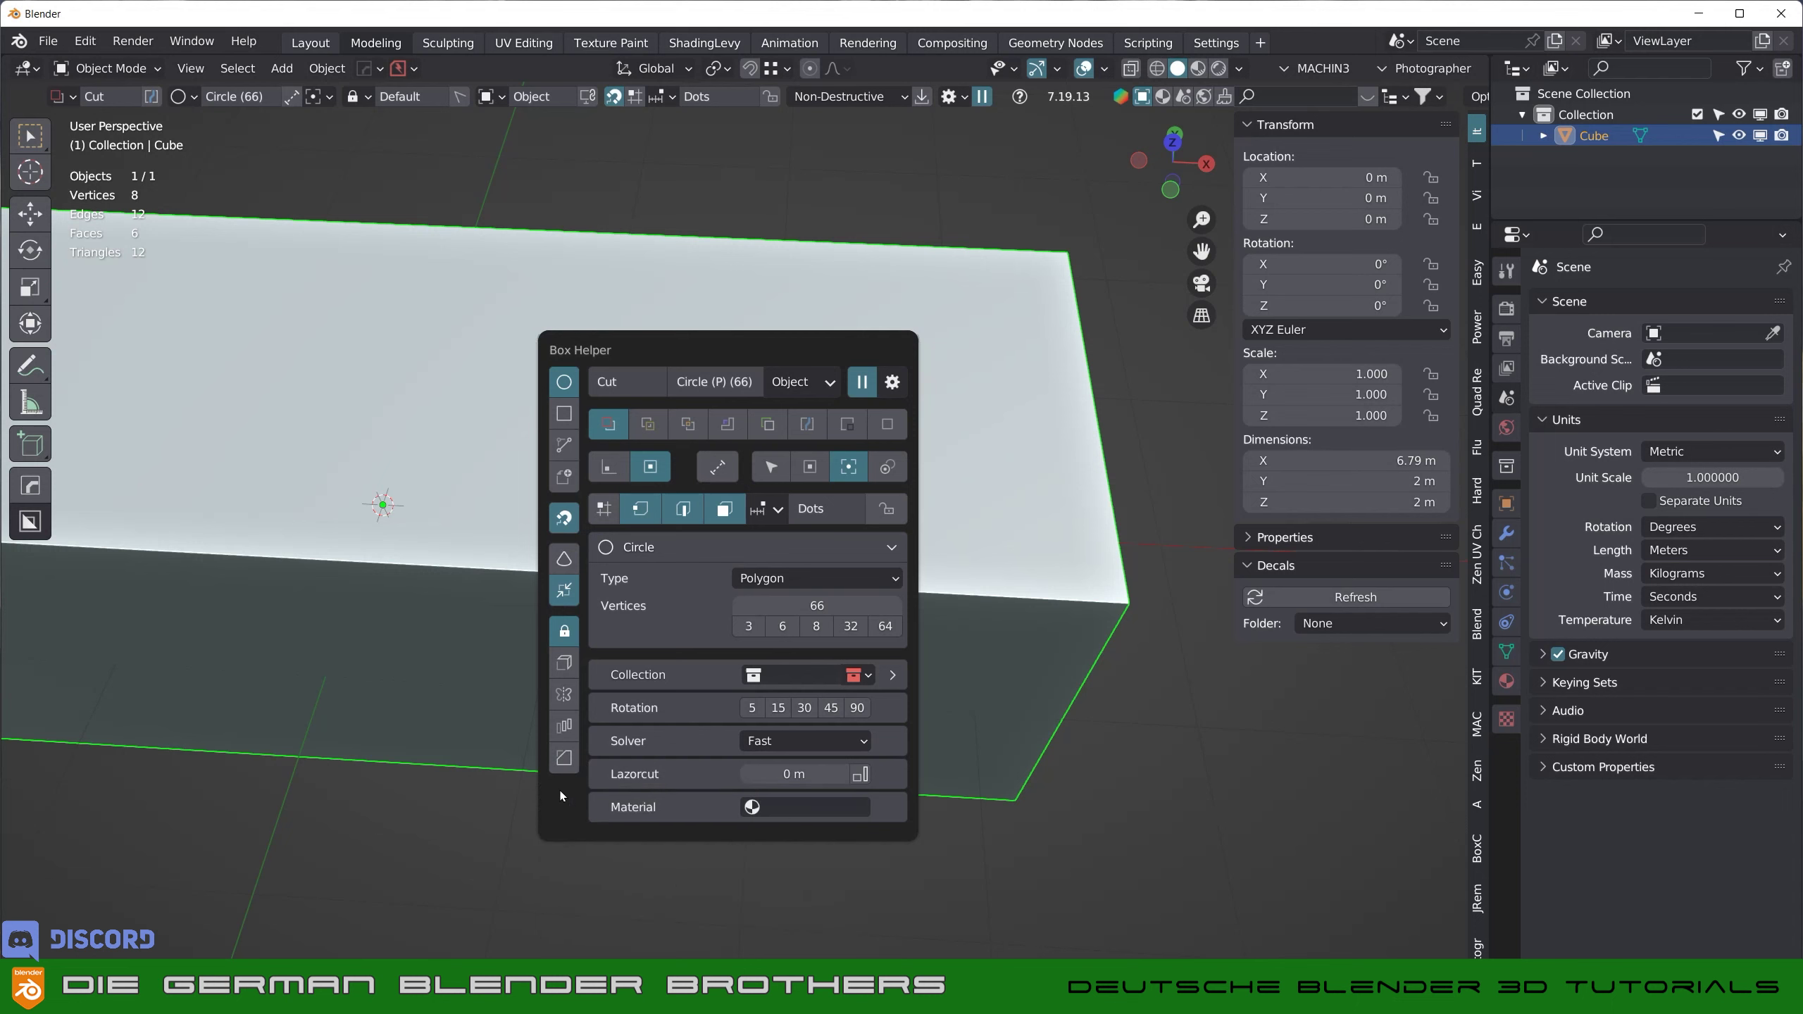
{"action": "left_click", "coordinate": [566, 663]}
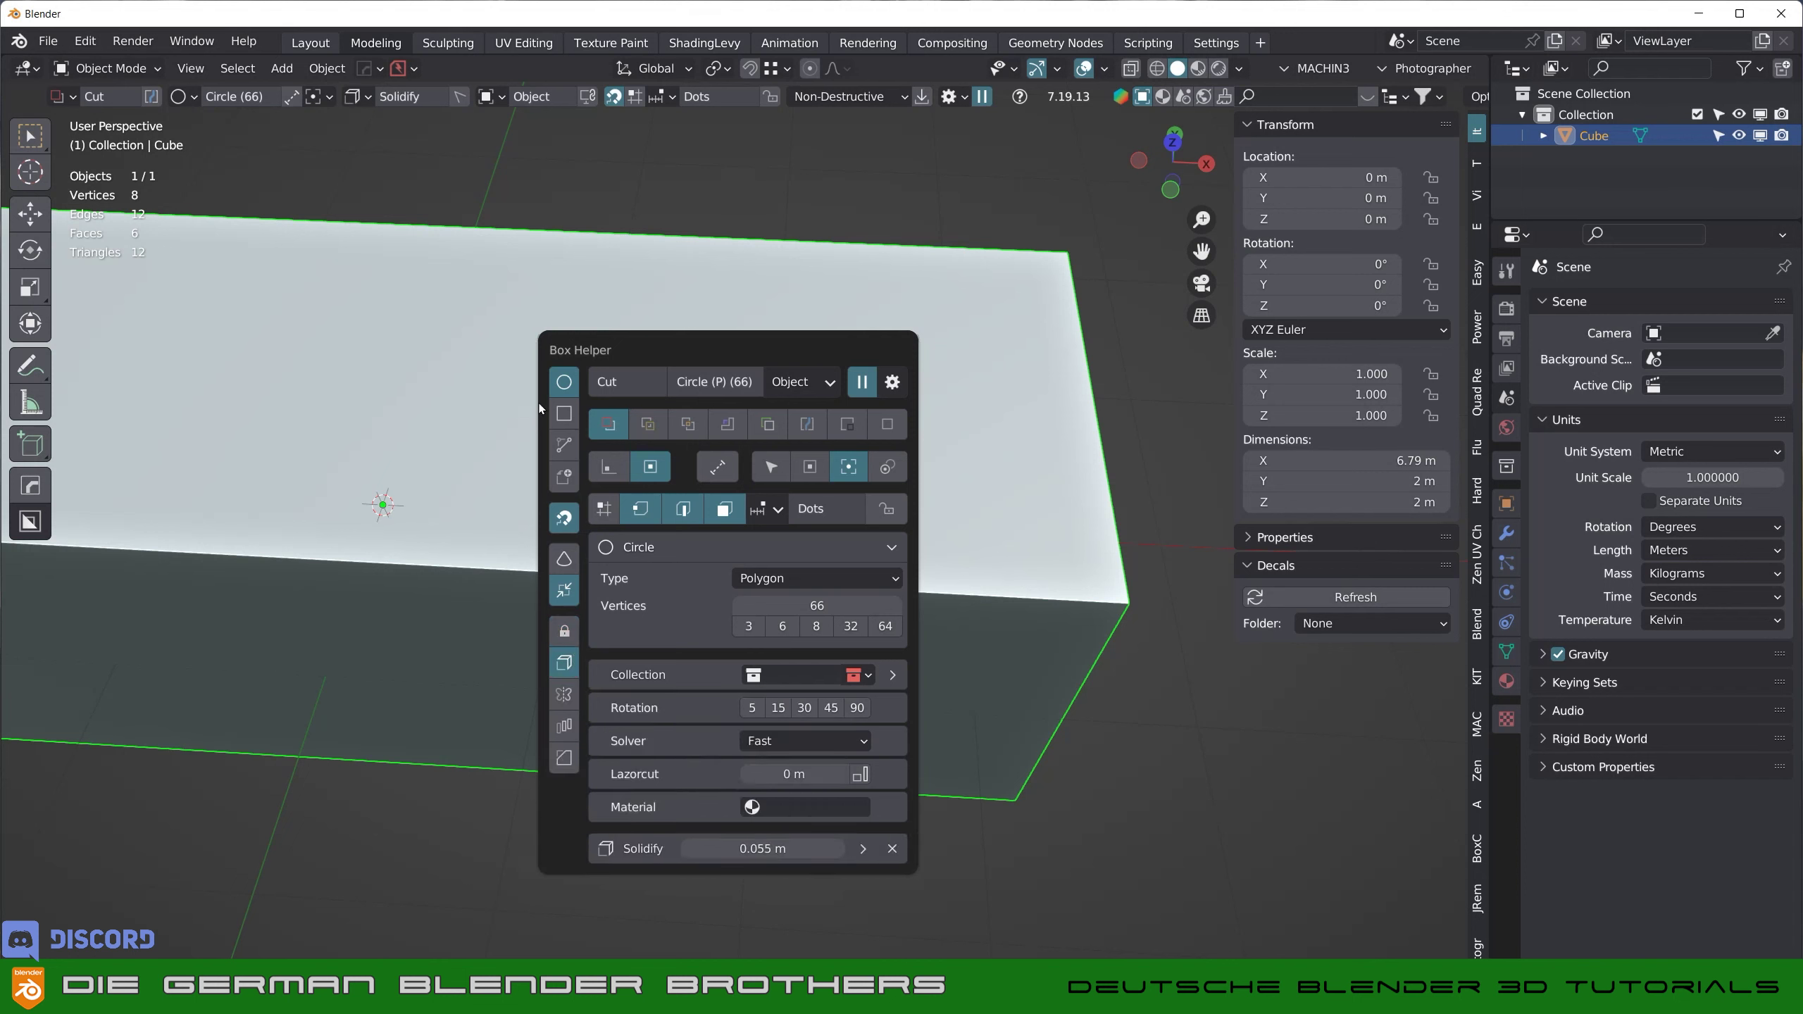
- Try a thin solidified round ring cut on the box top, remove it, and show the BoxCutter helper
{"action": "left_click_drag", "start_coordinate": [507, 395], "coordinate": [628, 466]}
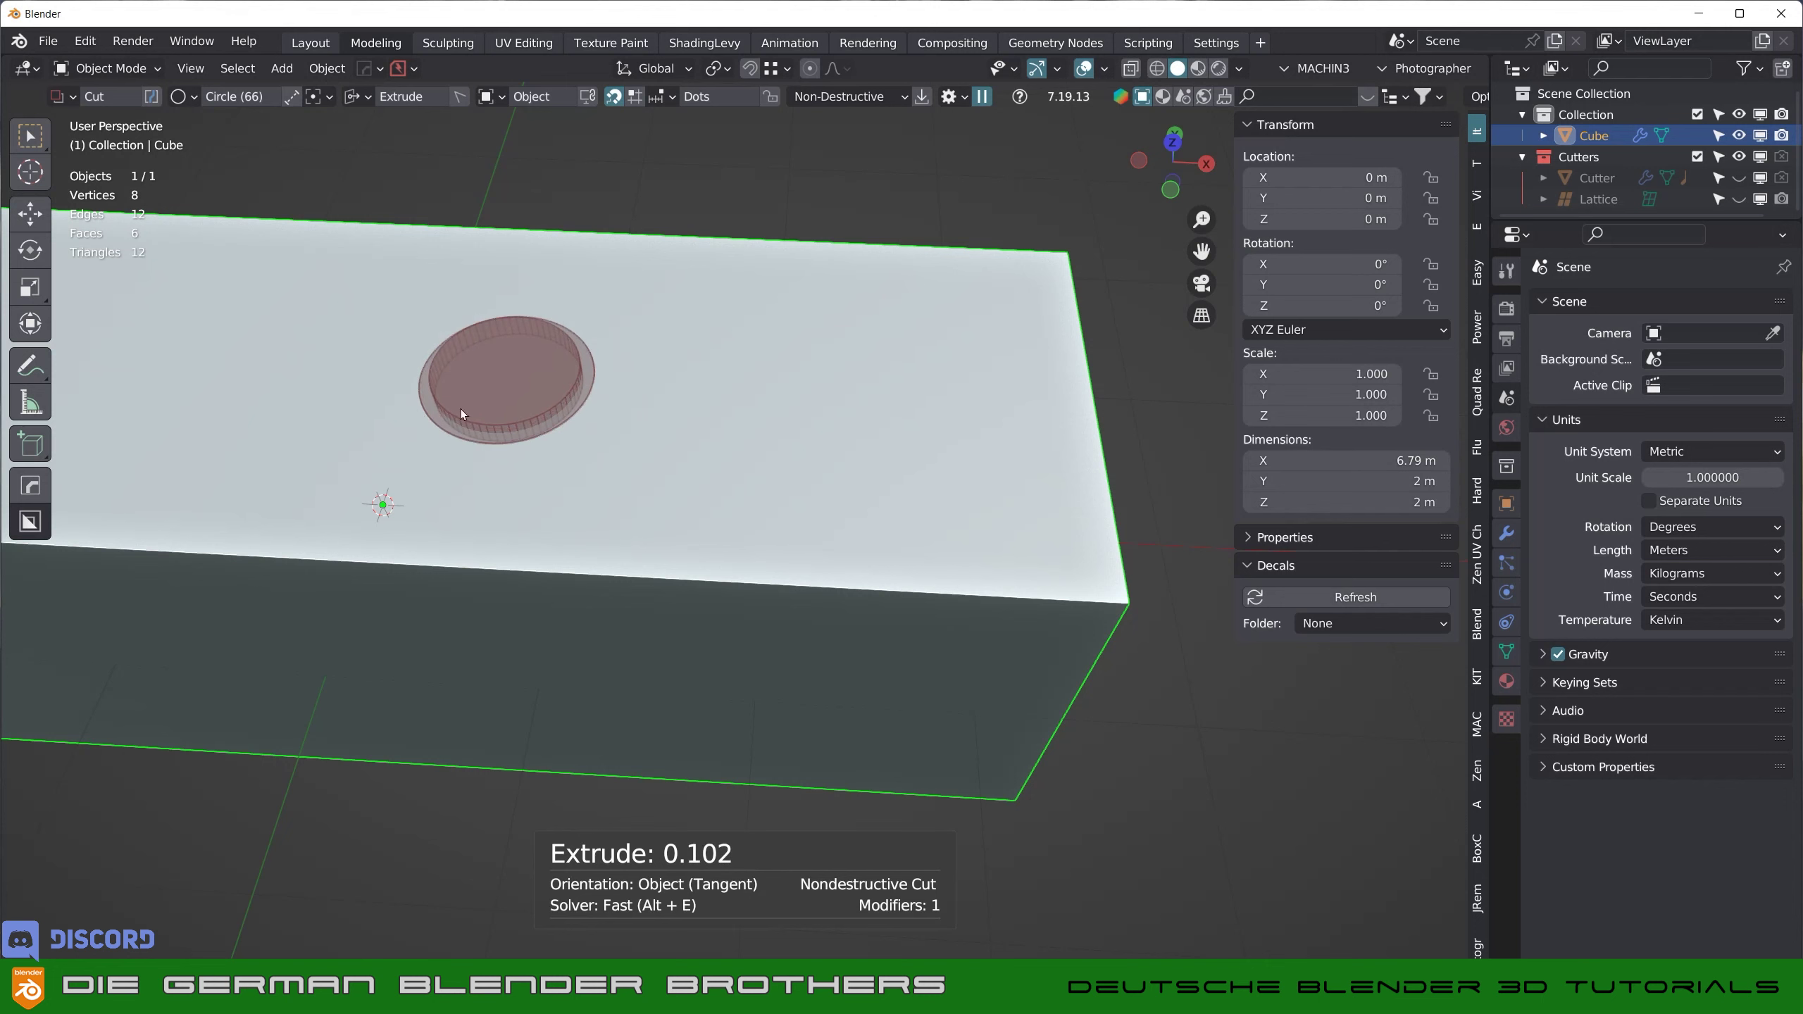
{"action": "left_click", "coordinate": [601, 487]}
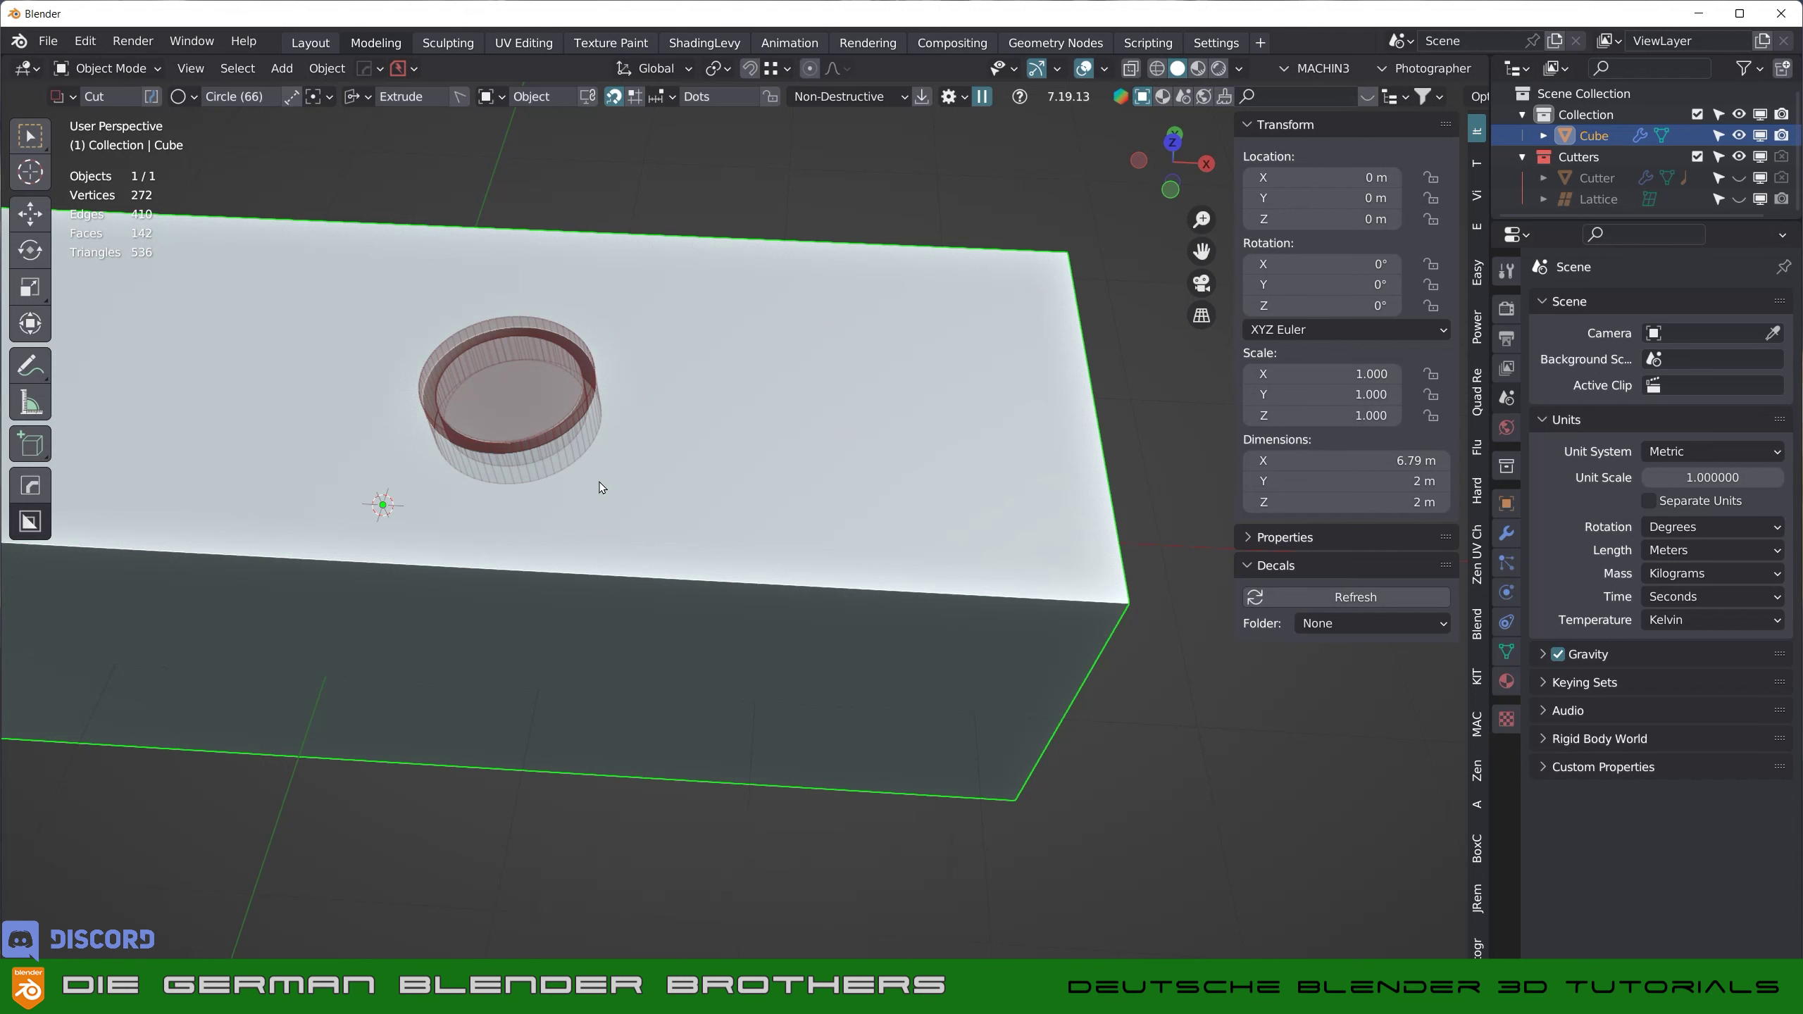
{"action": "key", "text": "t"}
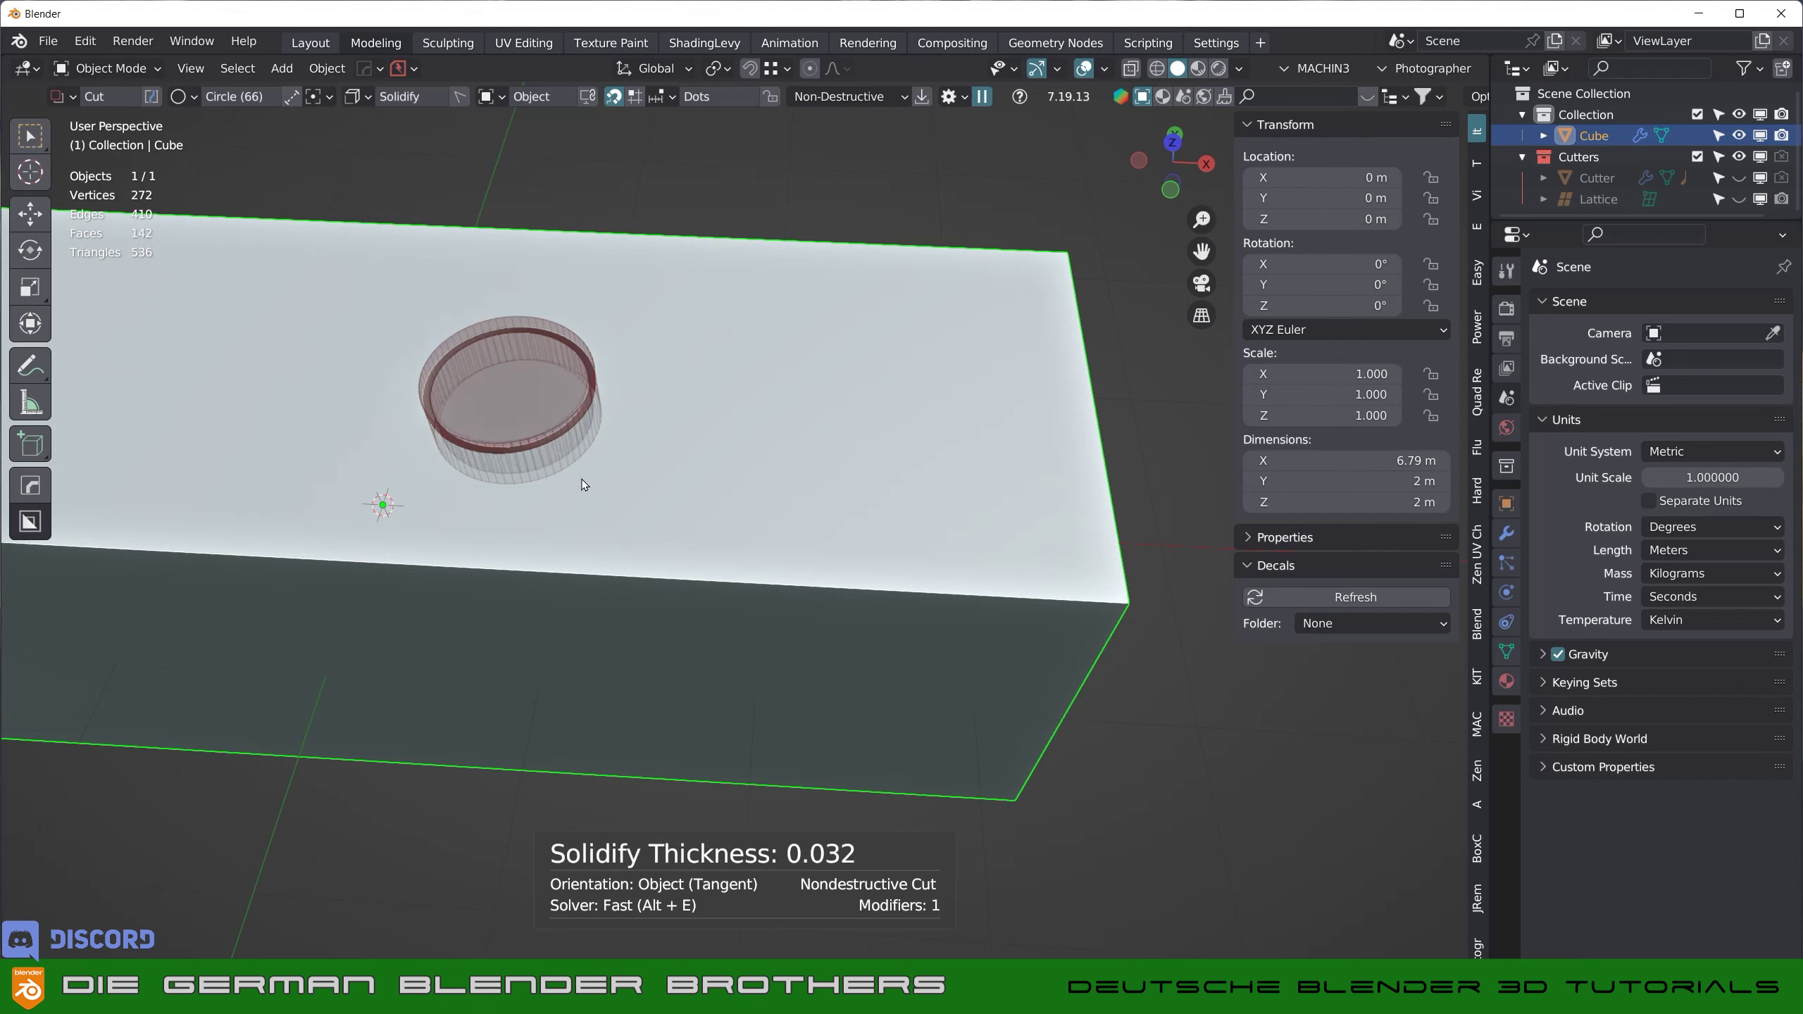
{"action": "left_click", "coordinate": [582, 484]}
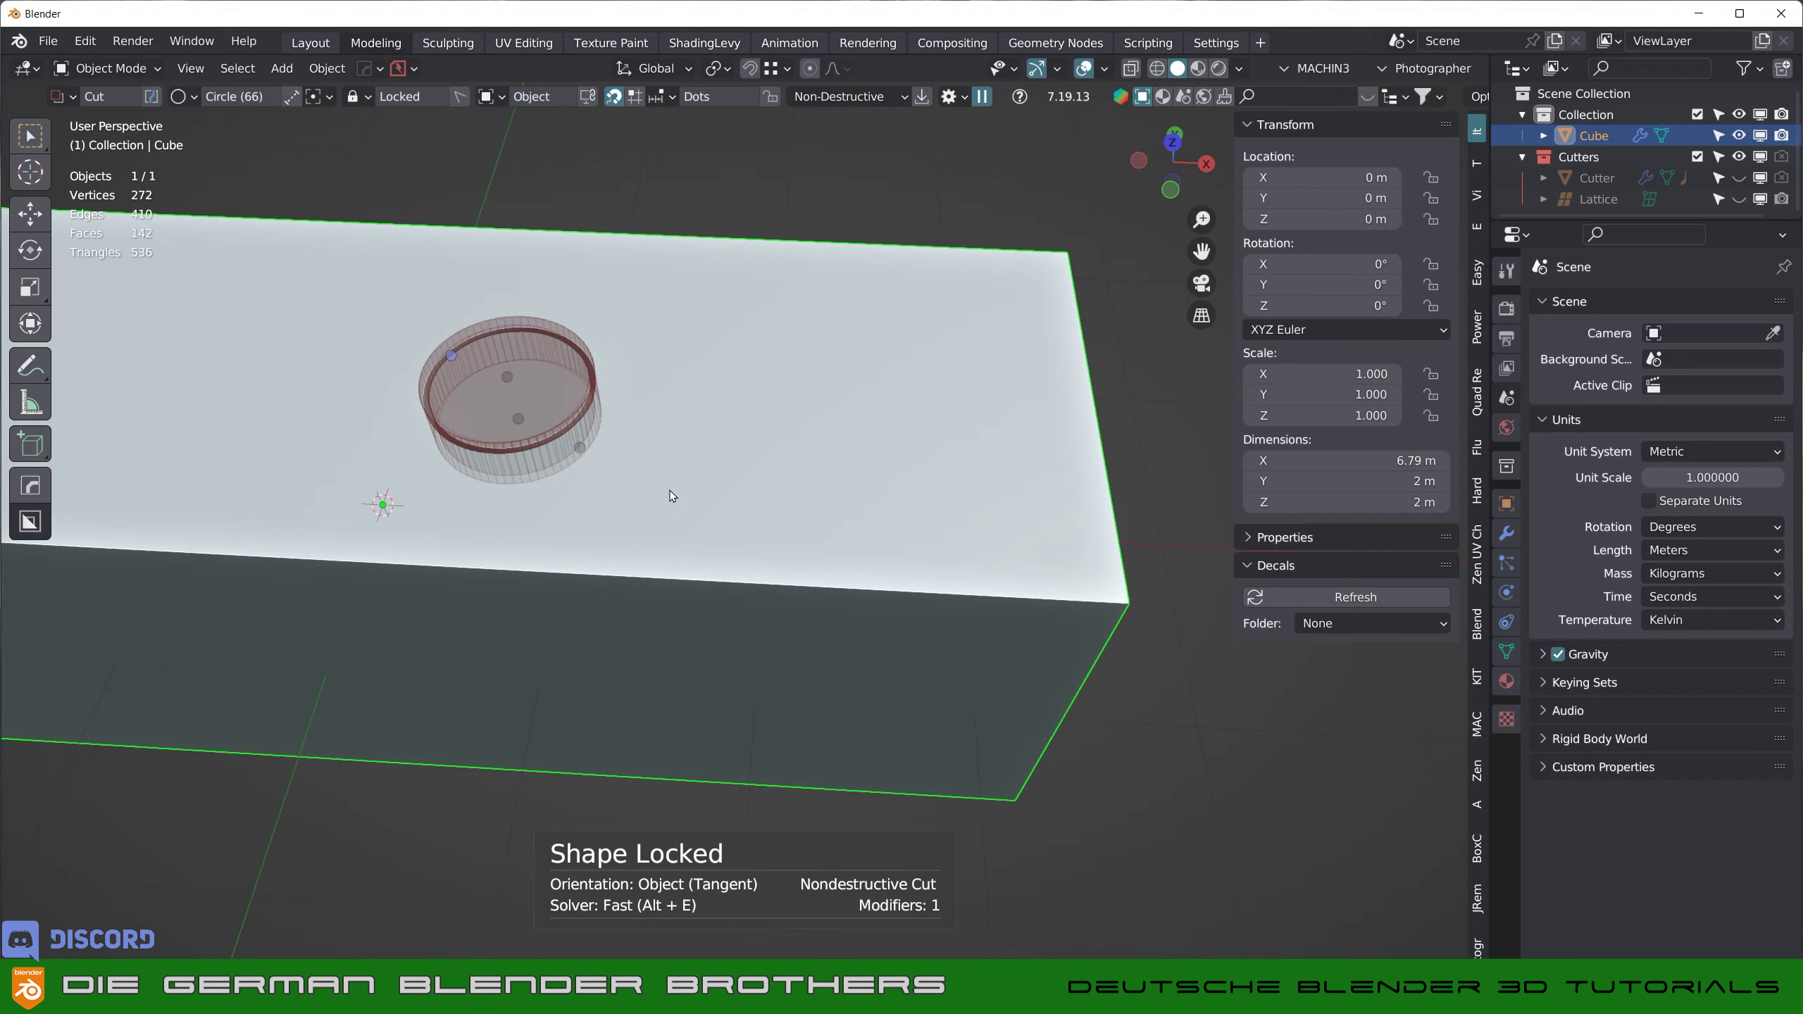
{"action": "key", "text": "Escape"}
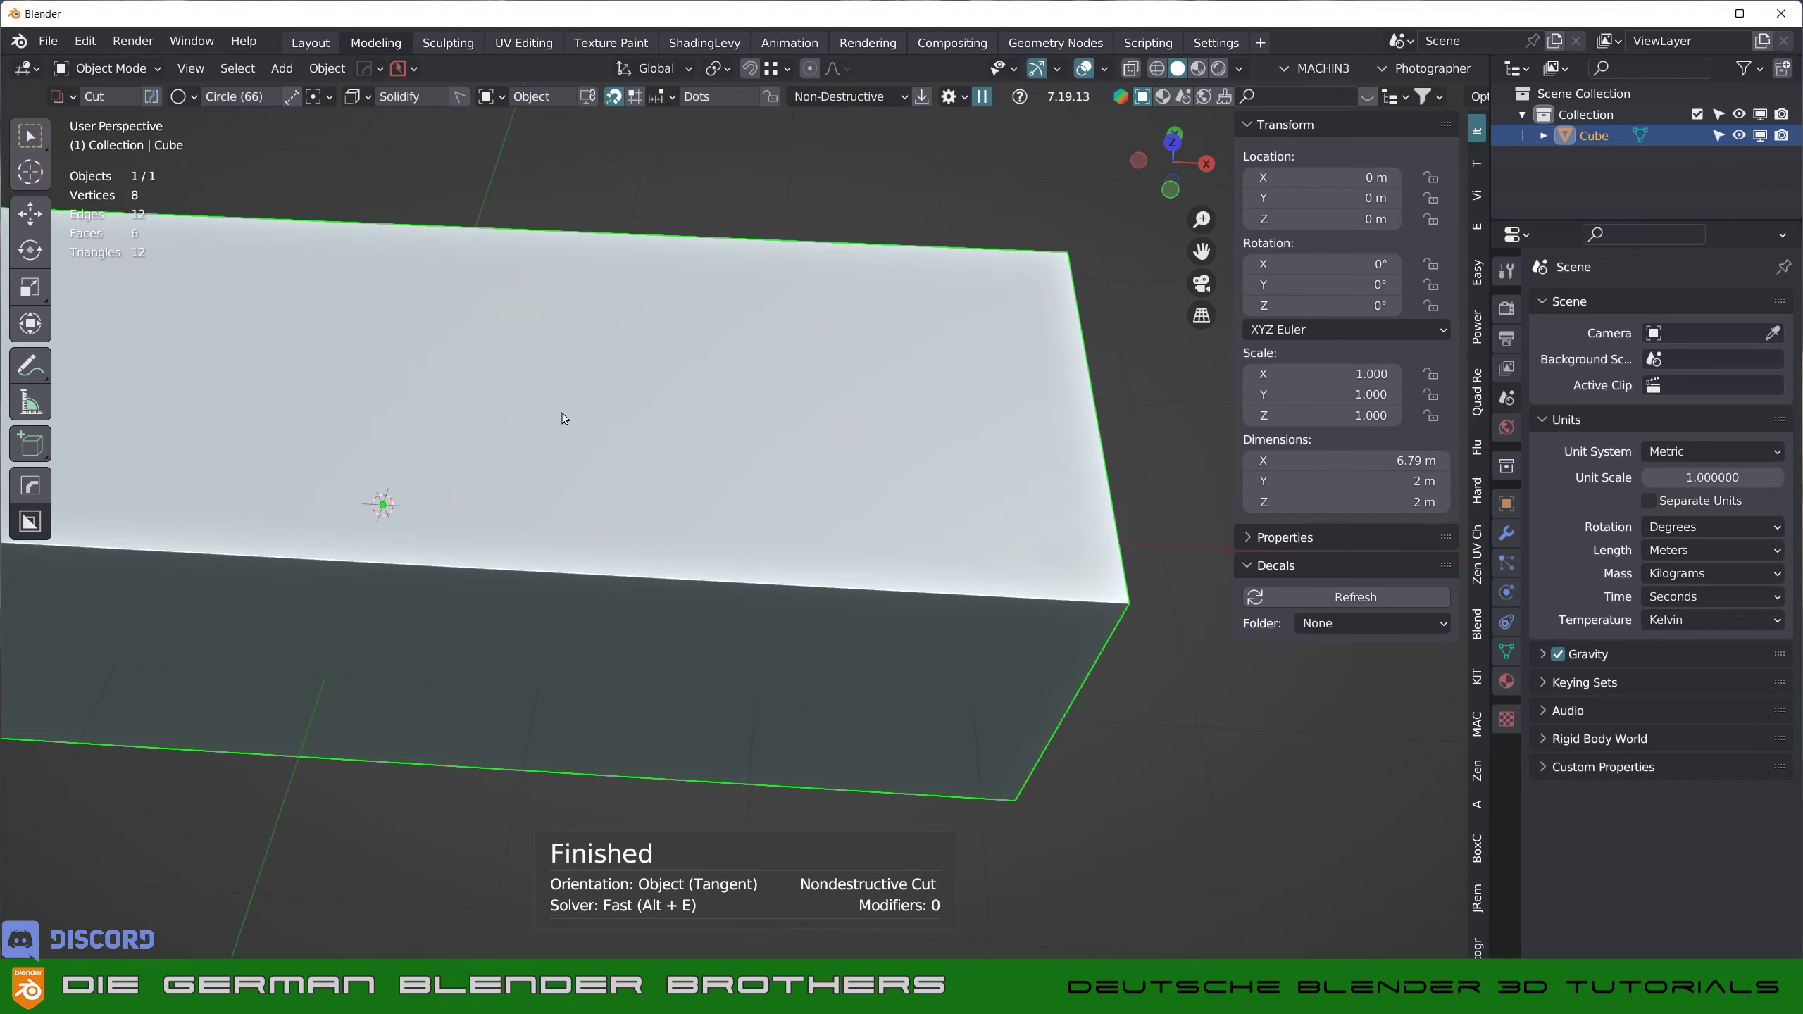
{"action": "key", "text": "d"}
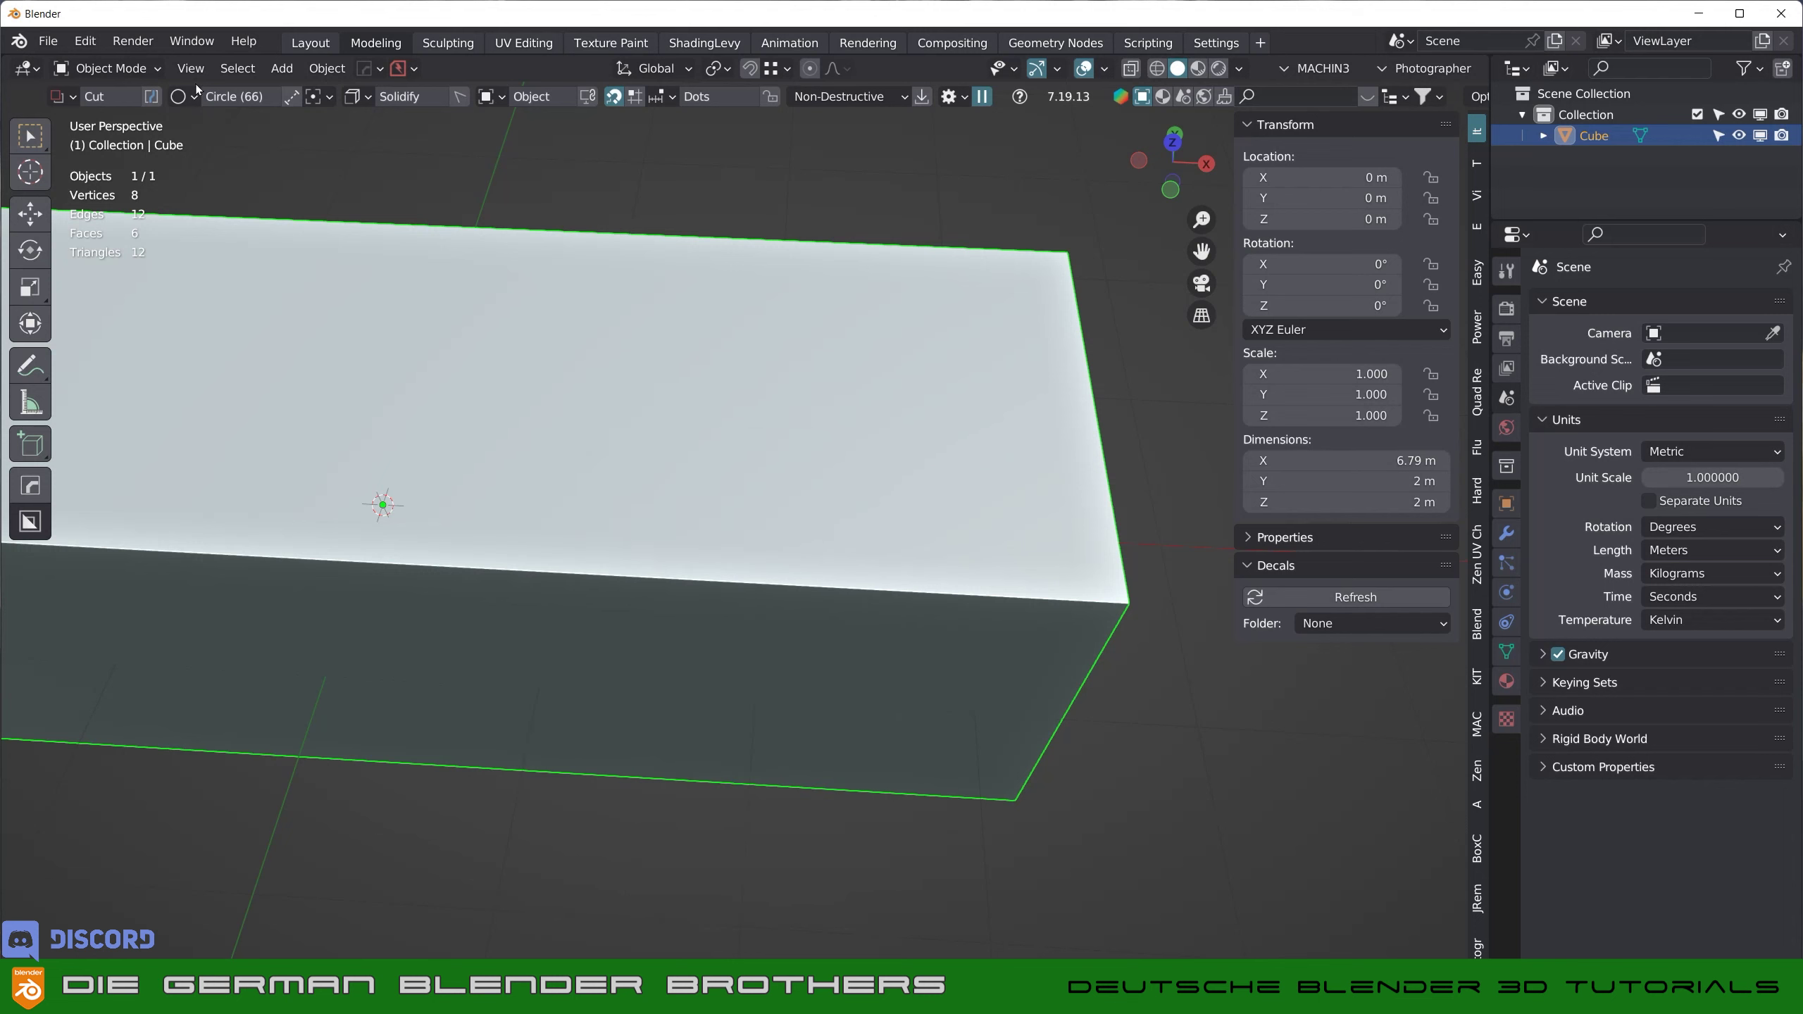
- Switch the BoxCutter cutter shape to Ngon from the header shape list
{"action": "key", "text": "d"}
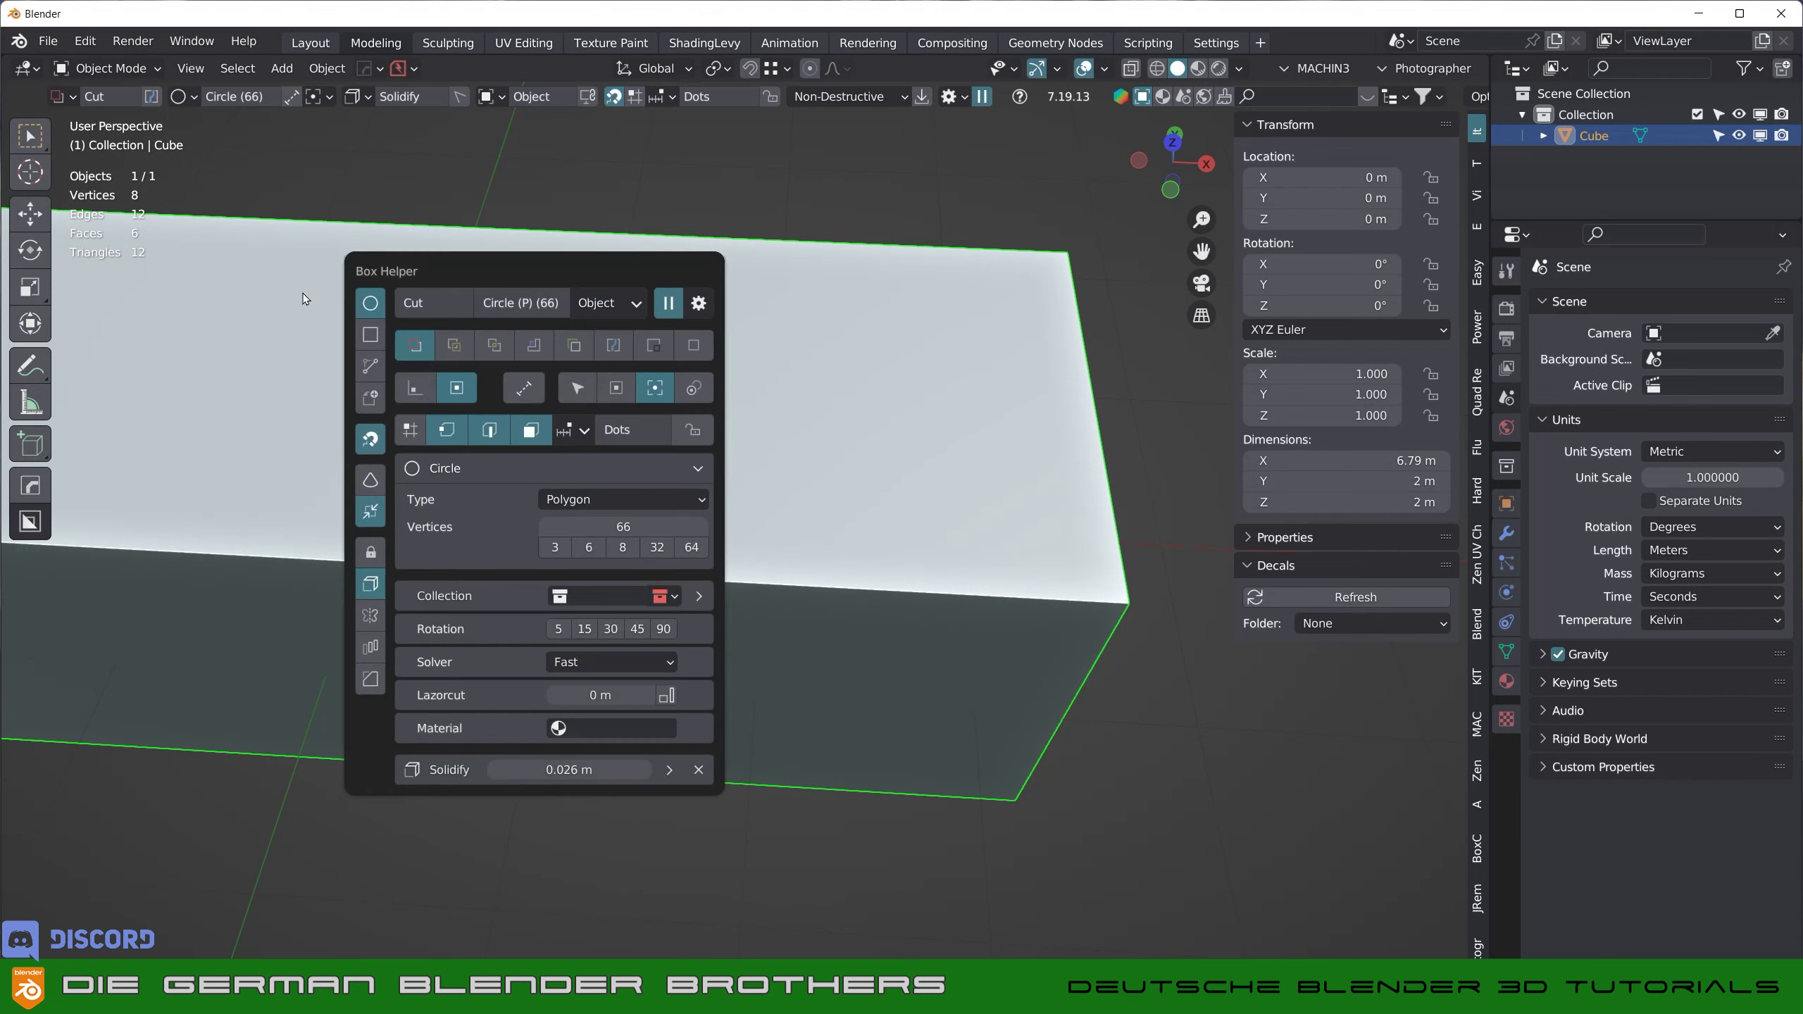
{"action": "key", "text": "d"}
{"action": "left_click", "coordinate": [377, 380]}
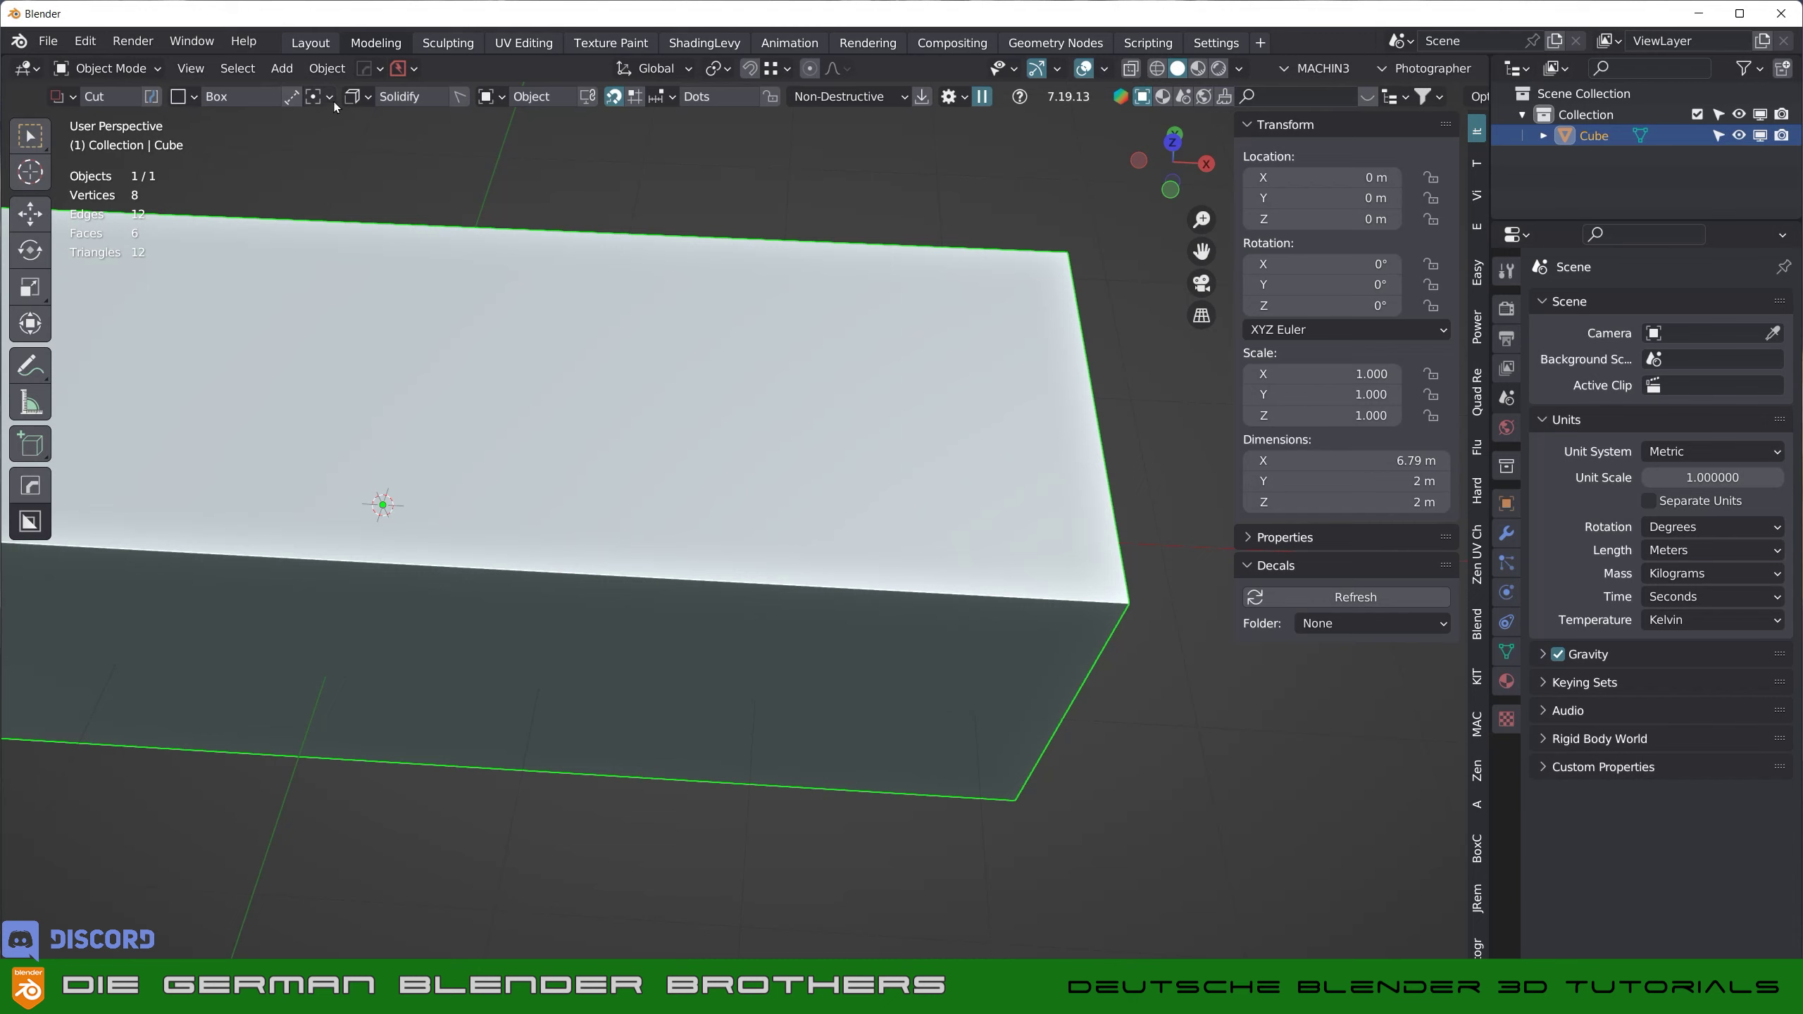
{"action": "left_click", "coordinate": [196, 98]}
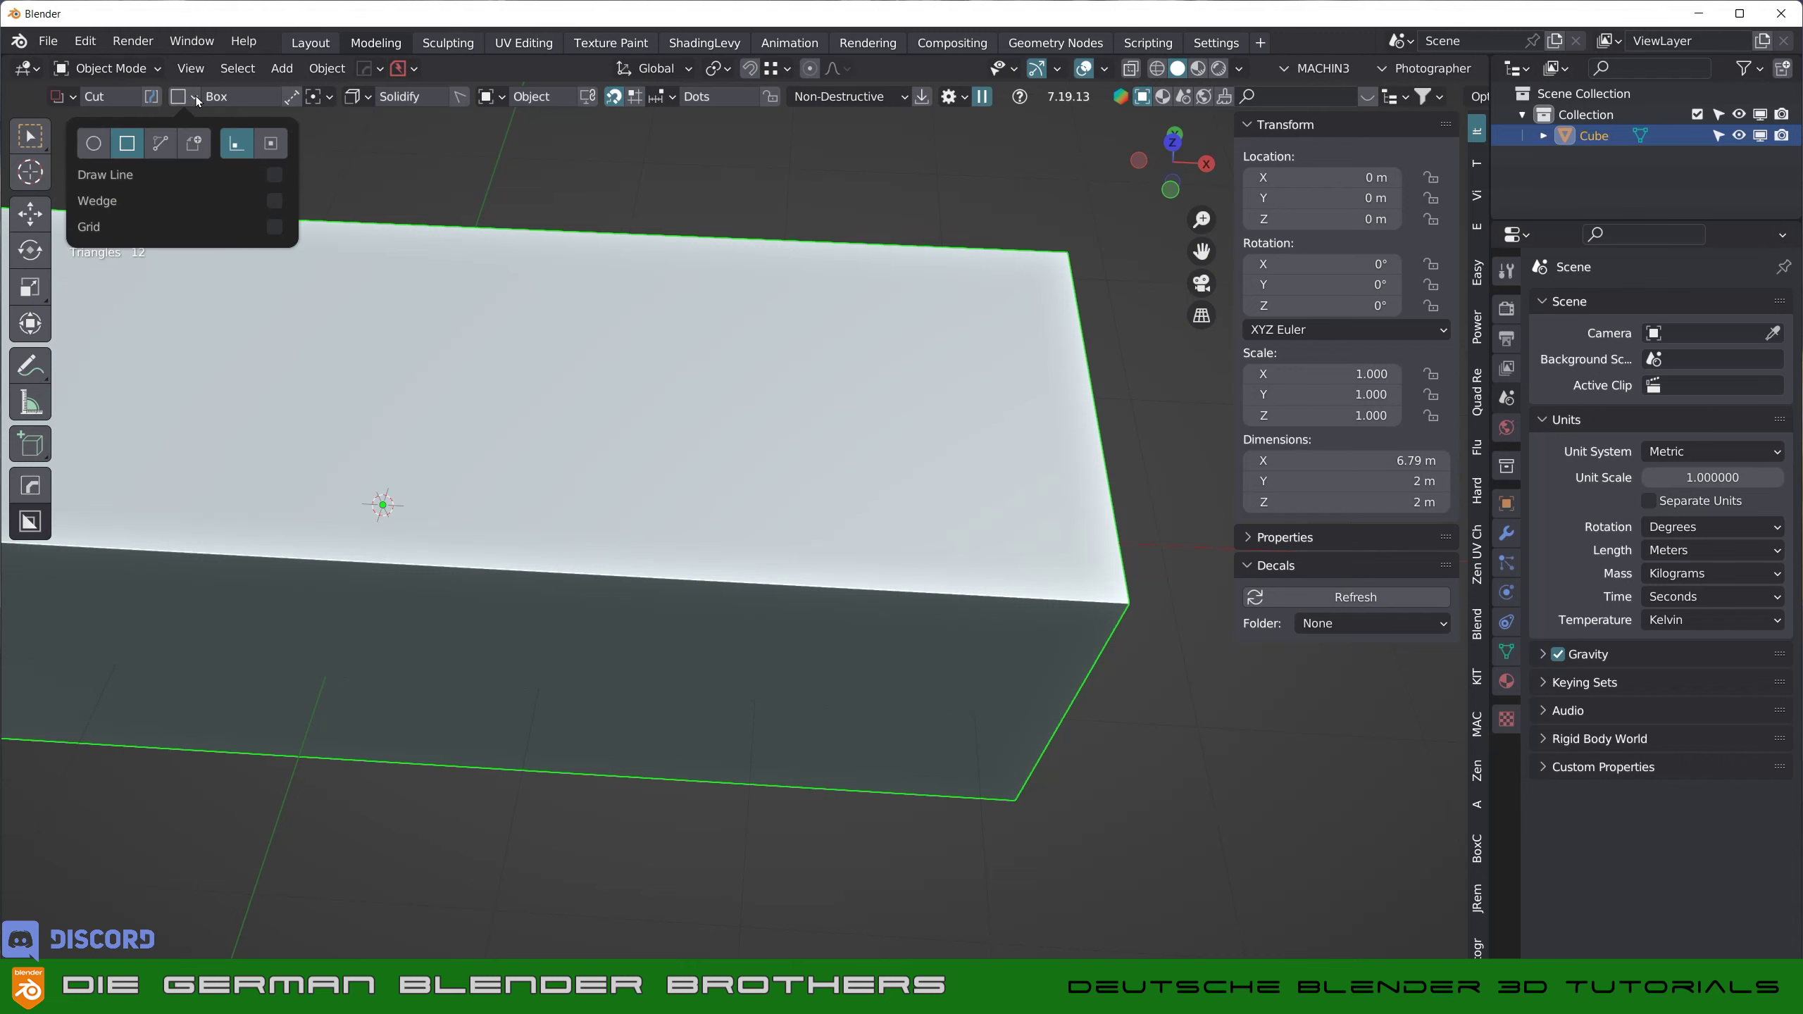
{"action": "left_click", "coordinate": [162, 146]}
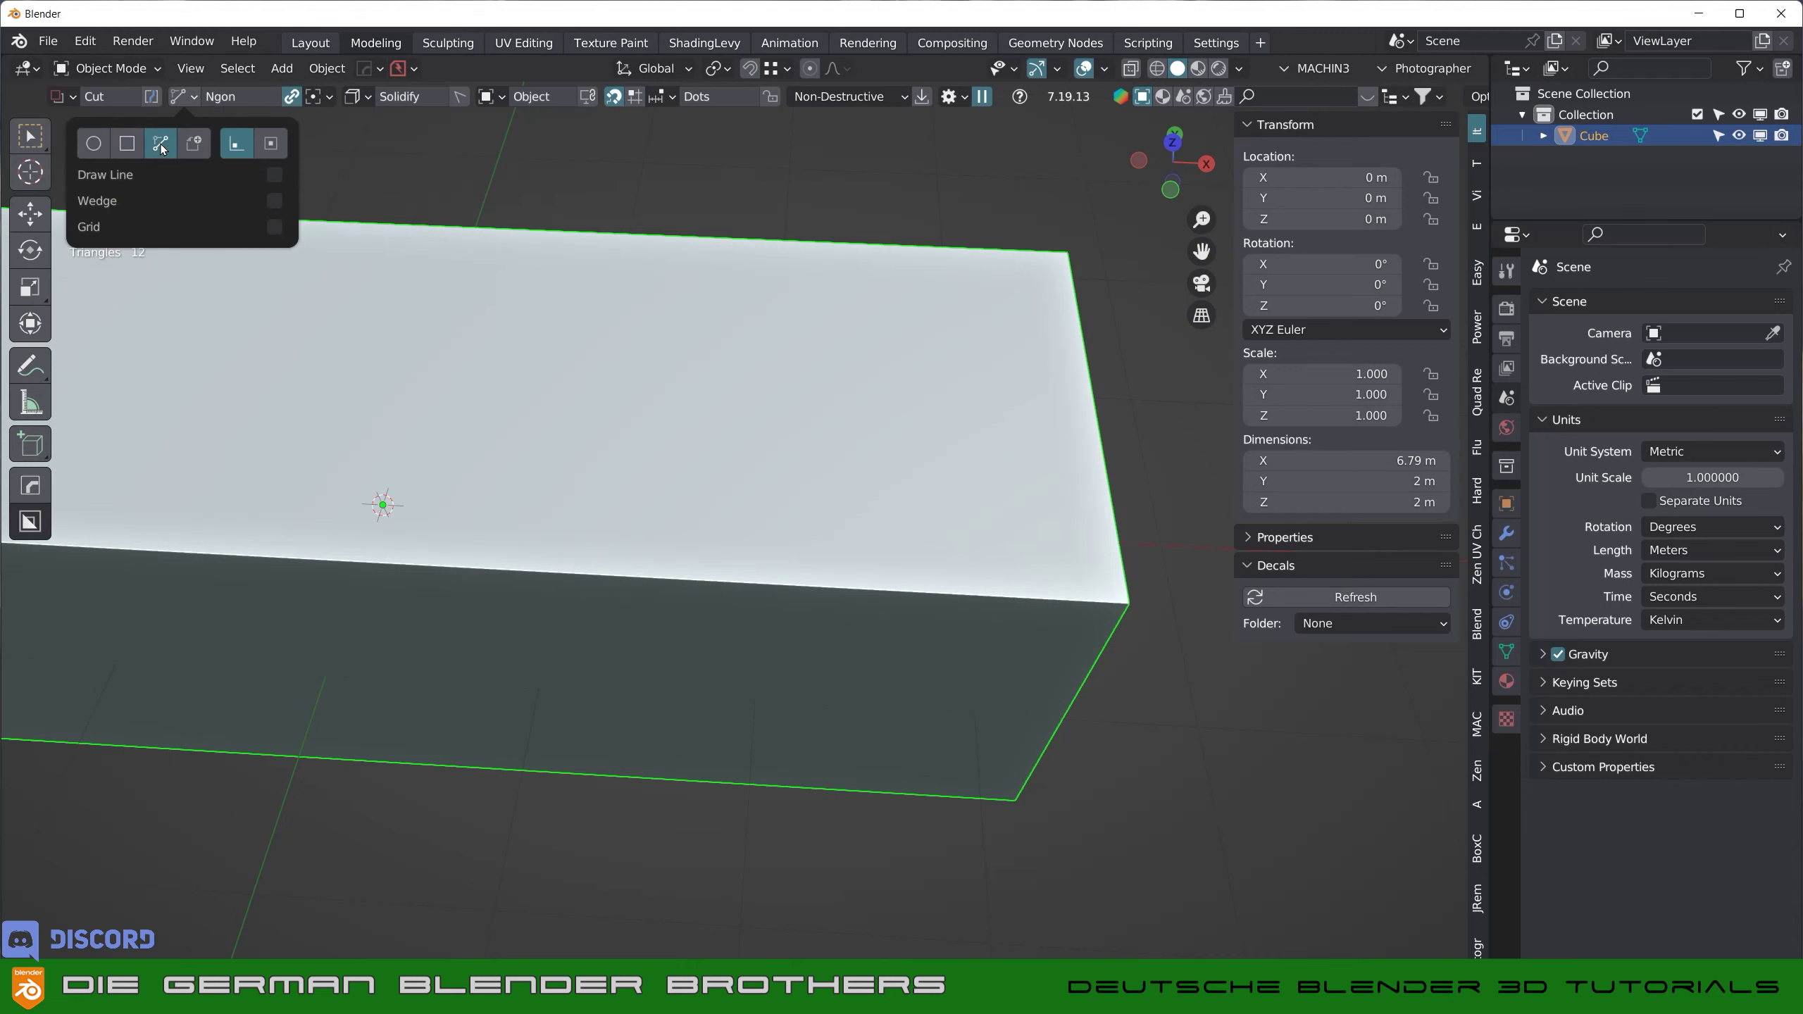
- Cut a six-corner polygon recess into the box's top face, then undo it
{"action": "left_click", "coordinate": [238, 347]}
{"action": "left_click", "coordinate": [469, 356]}
{"action": "left_click", "coordinate": [668, 289]}
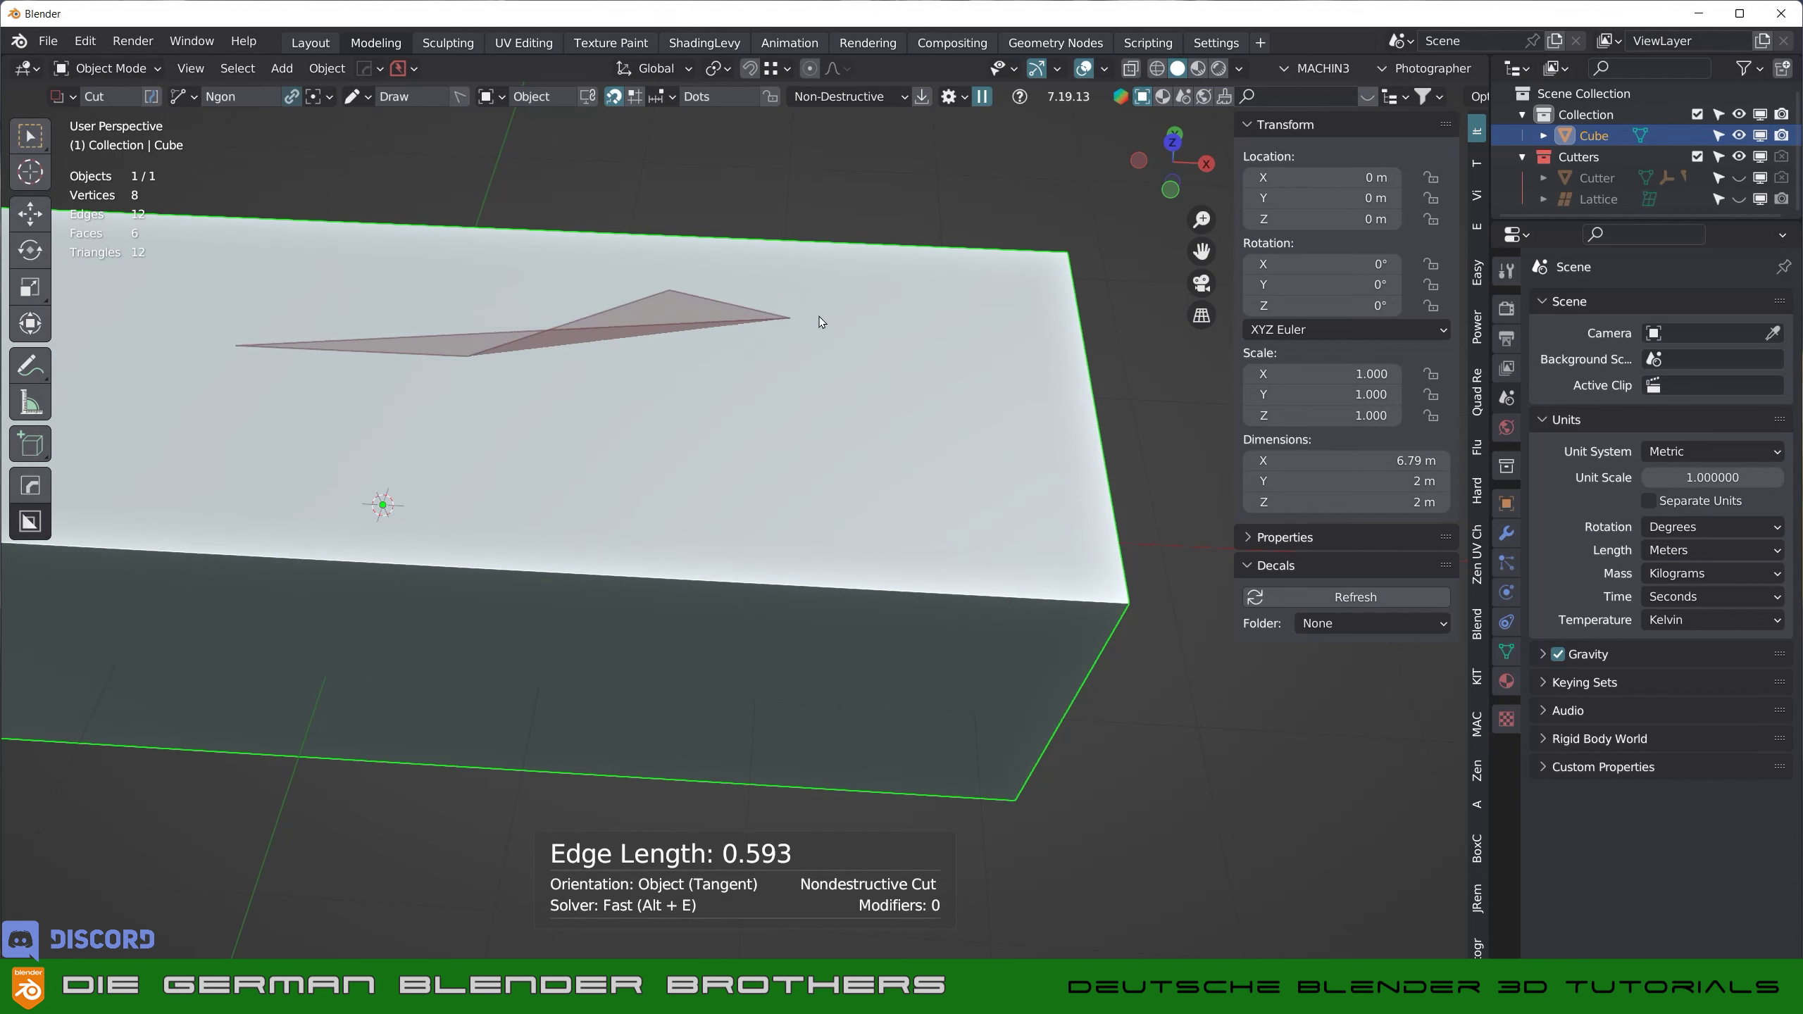
{"action": "left_click", "coordinate": [904, 345]}
{"action": "left_click", "coordinate": [874, 436]}
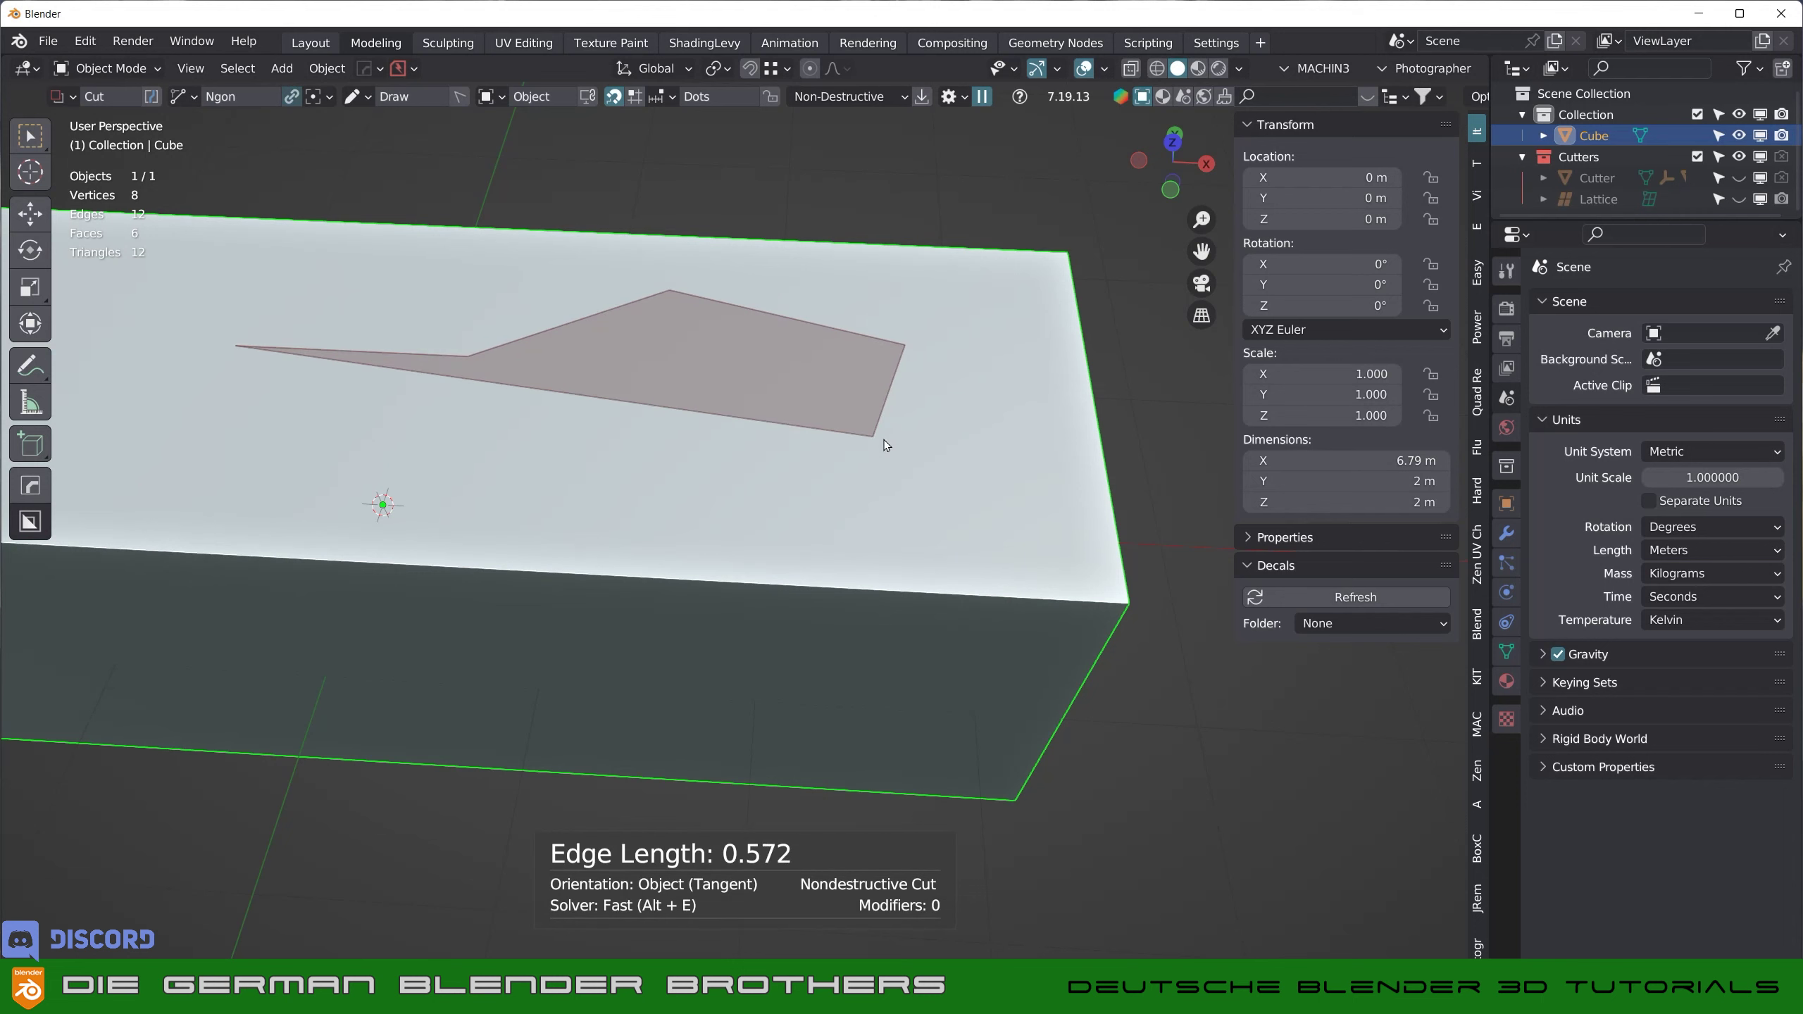
{"action": "left_click", "coordinate": [327, 432]}
{"action": "left_click", "coordinate": [379, 503]}
{"action": "middle_click_drag", "start_coordinate": [378, 504], "coordinate": [397, 511]}
{"action": "key", "text": "ctrl+z"}
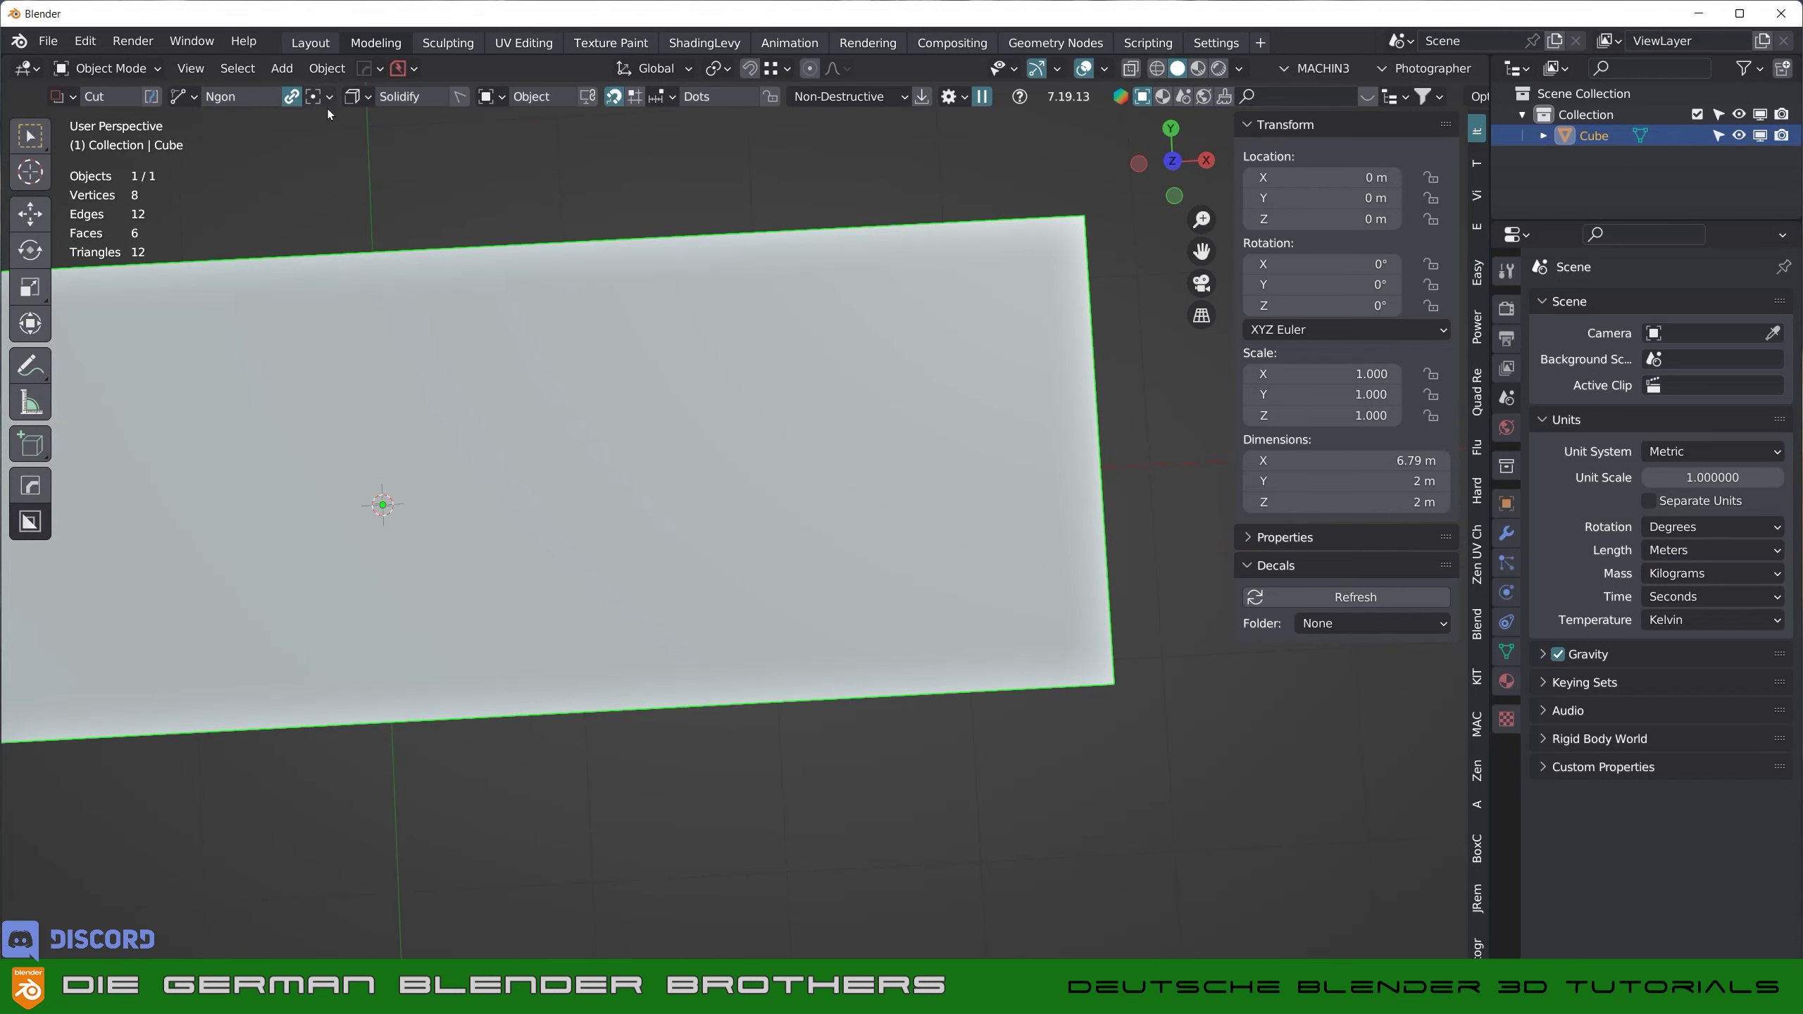
- Turn off Cyclic and draw a thickened open line cut across the box top
{"action": "left_click", "coordinate": [292, 98]}
{"action": "left_click_drag", "start_coordinate": [245, 459], "coordinate": [758, 396]}
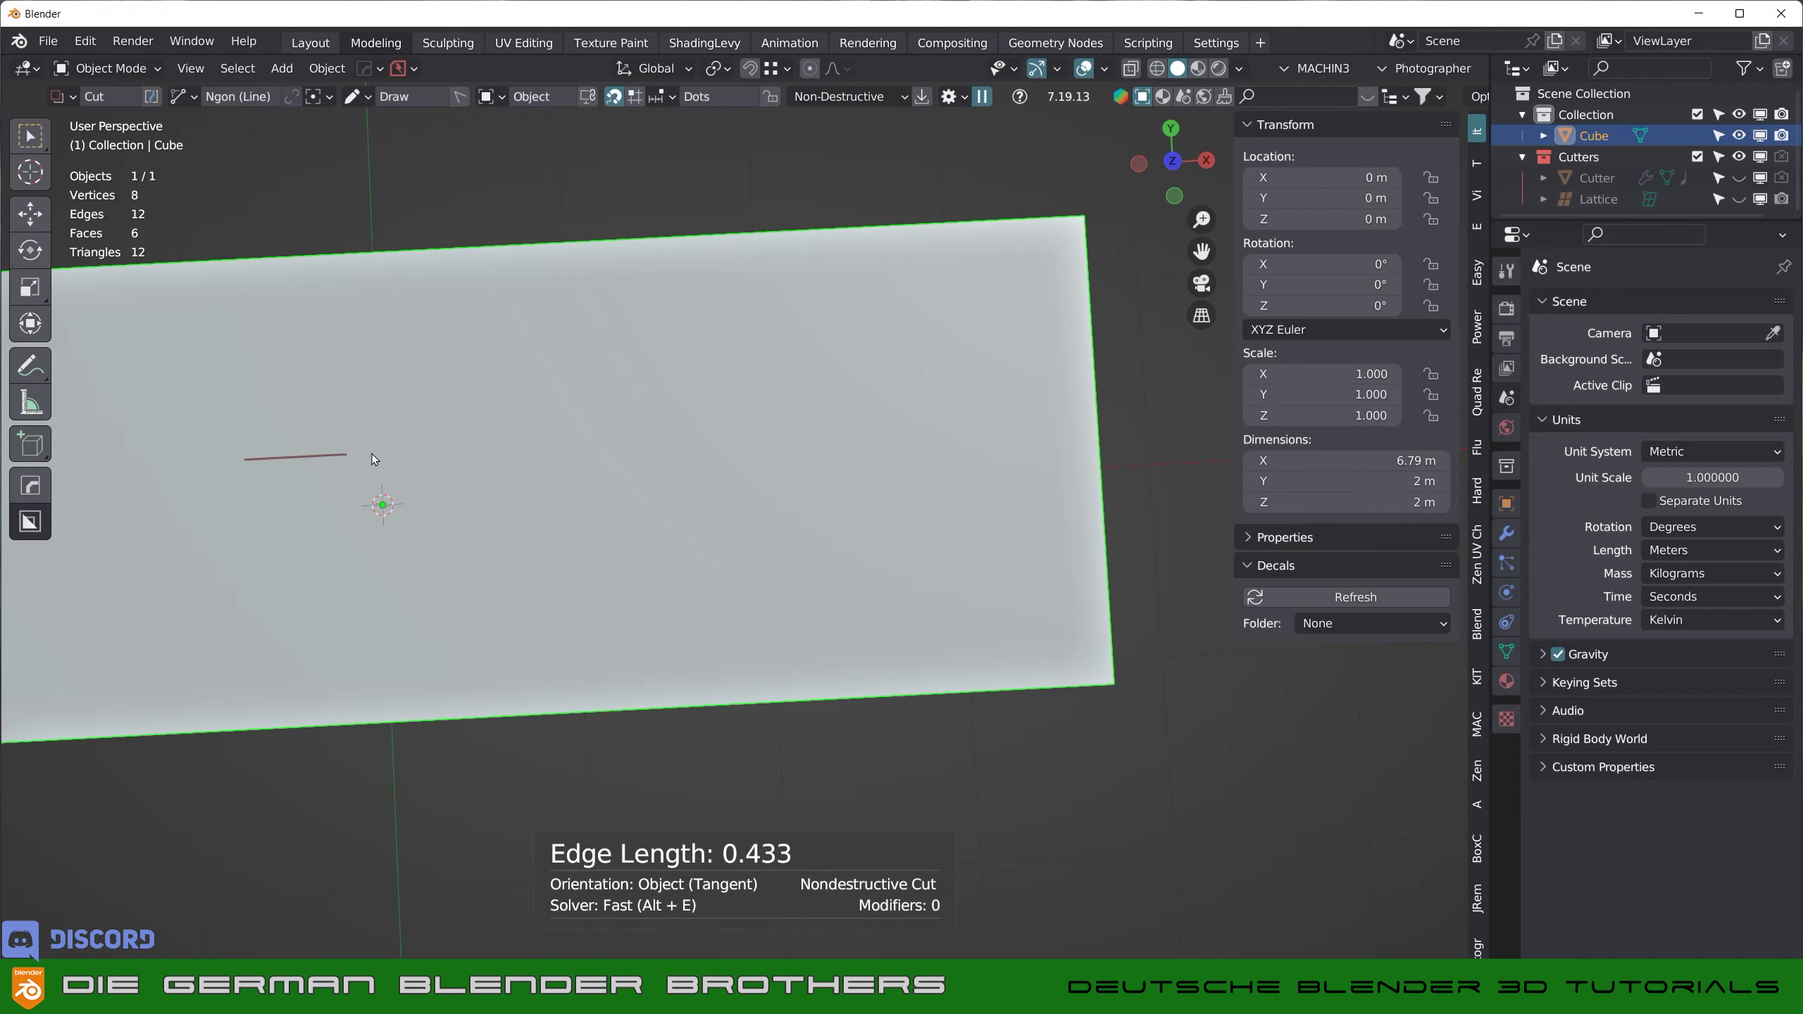
{"action": "left_click", "coordinate": [758, 396]}
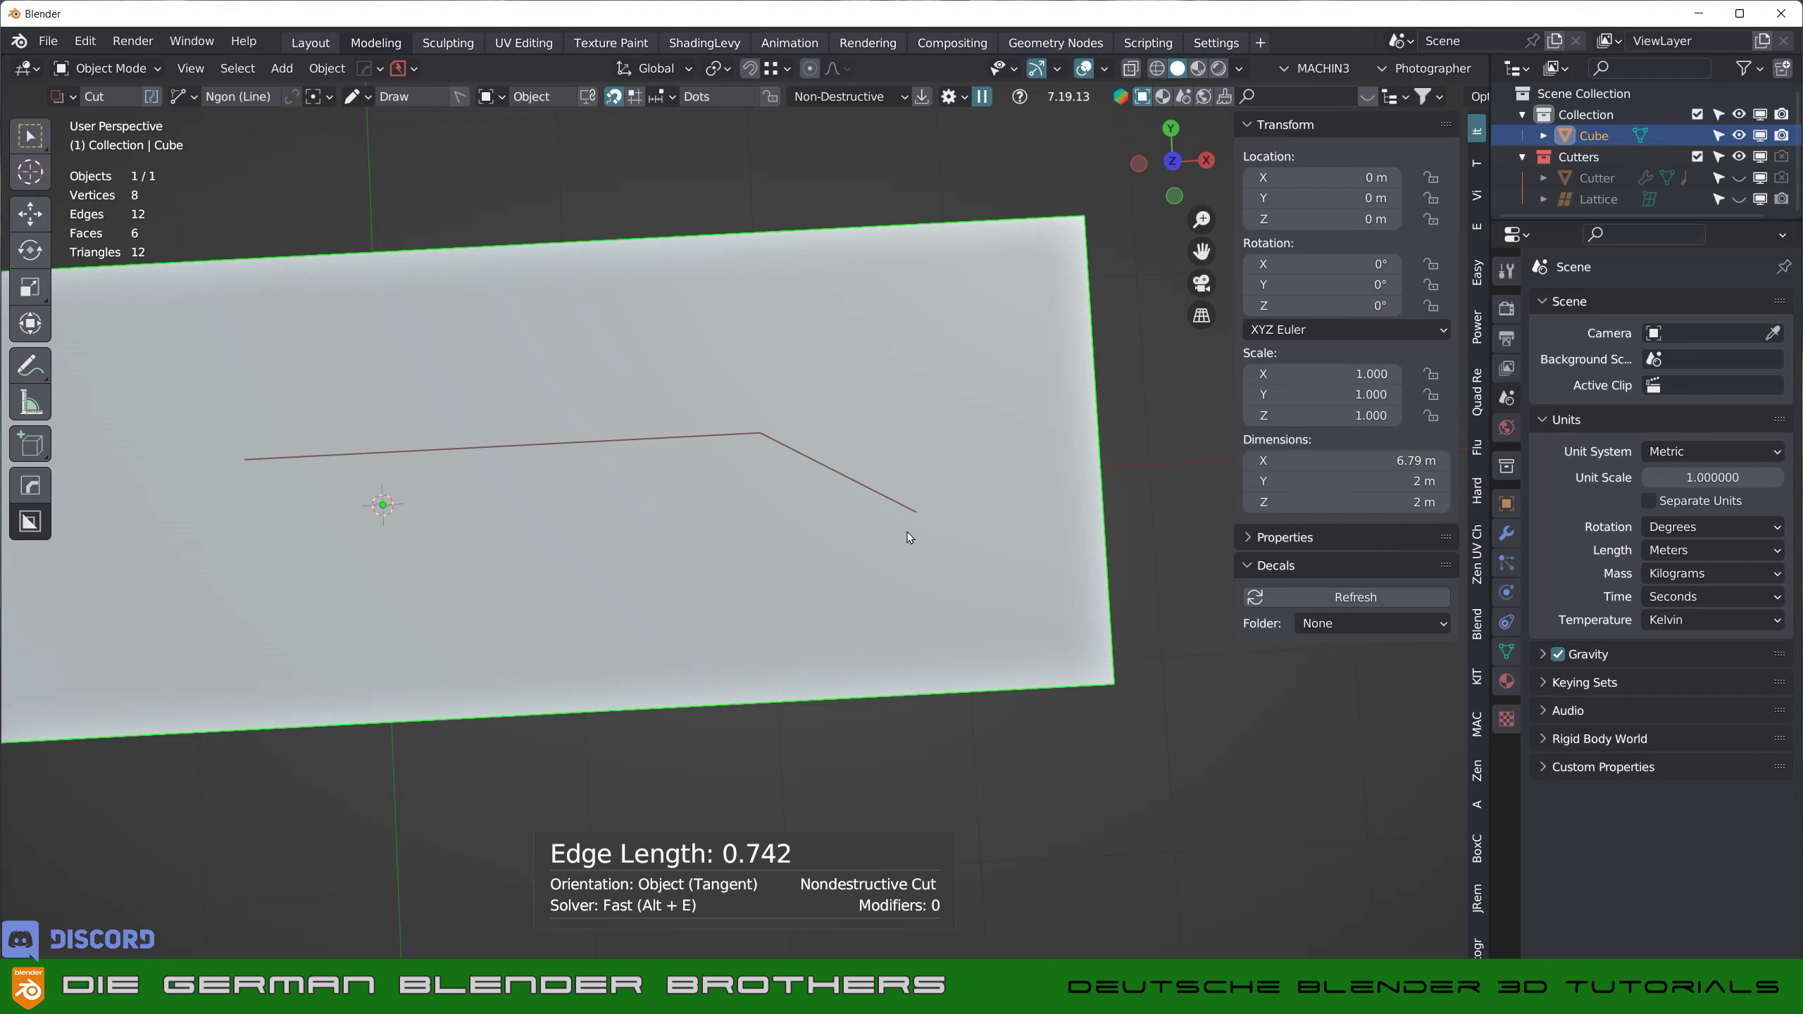
{"action": "key", "text": "Tab"}
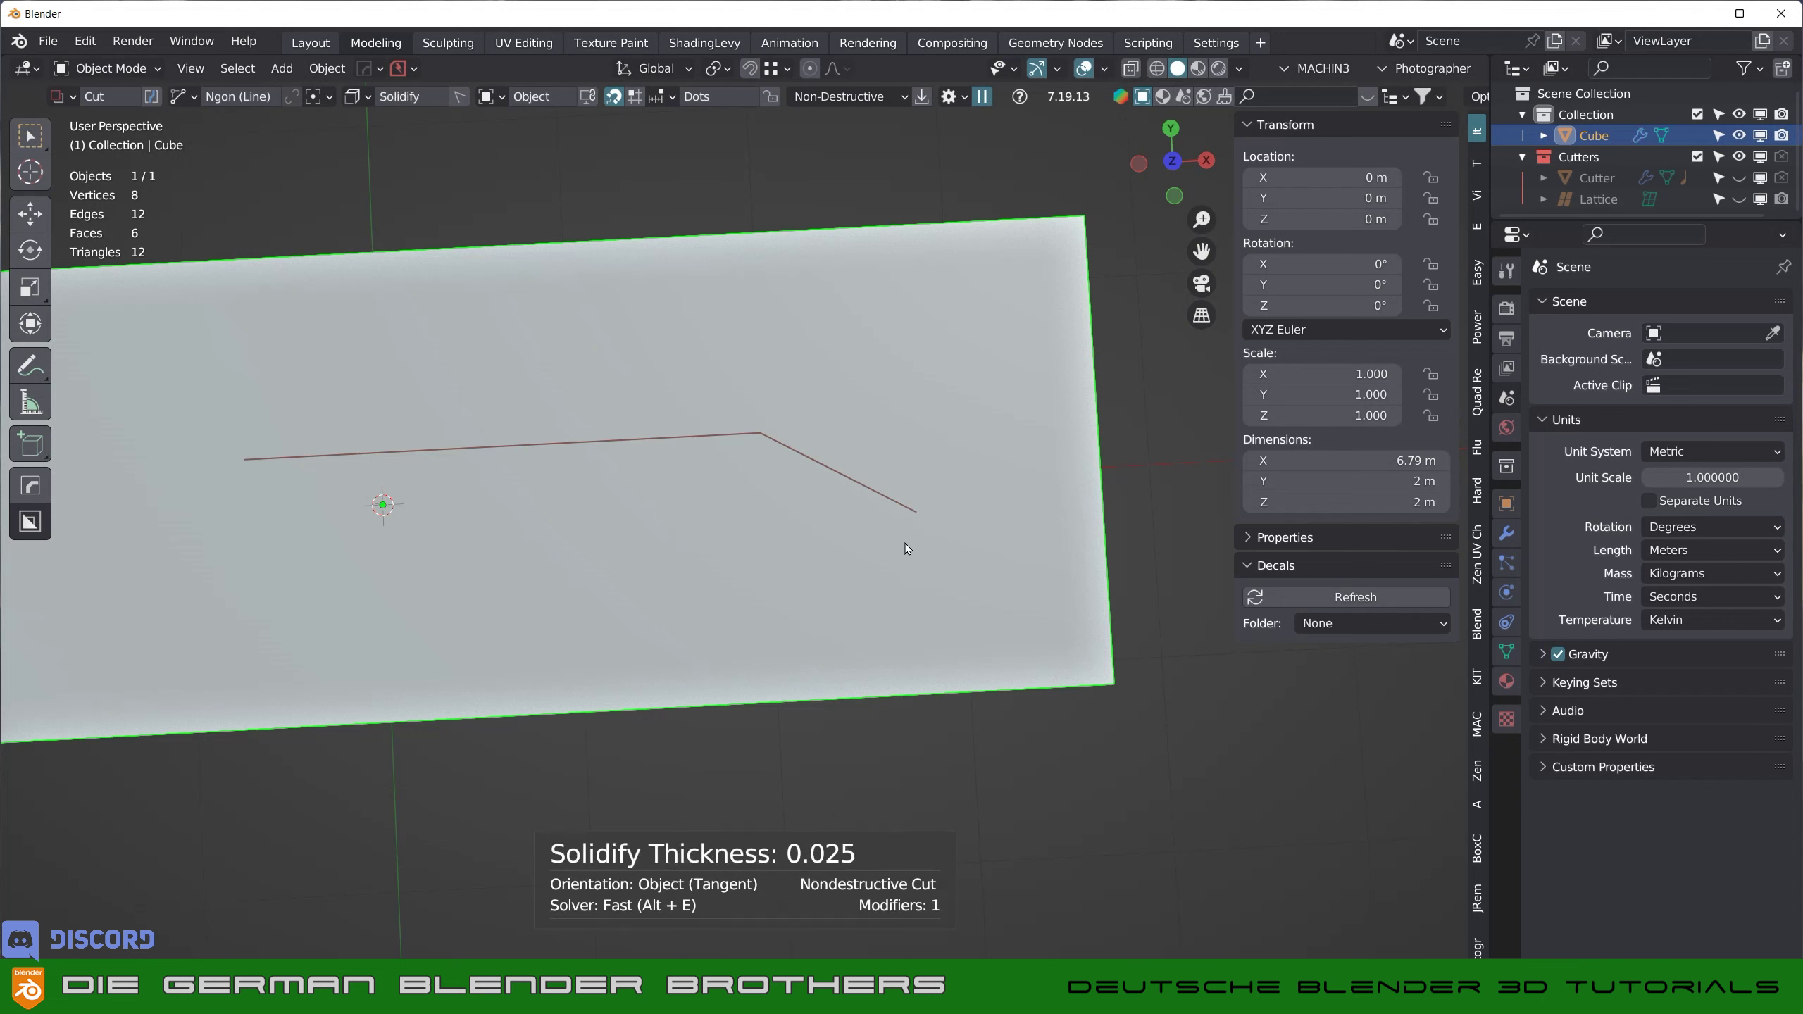
{"action": "key", "text": "Tab"}
- Taper and finish the test line cut, then start a new bent line on the top
{"action": "key", "text": "t"}
{"action": "key", "text": "Tab"}
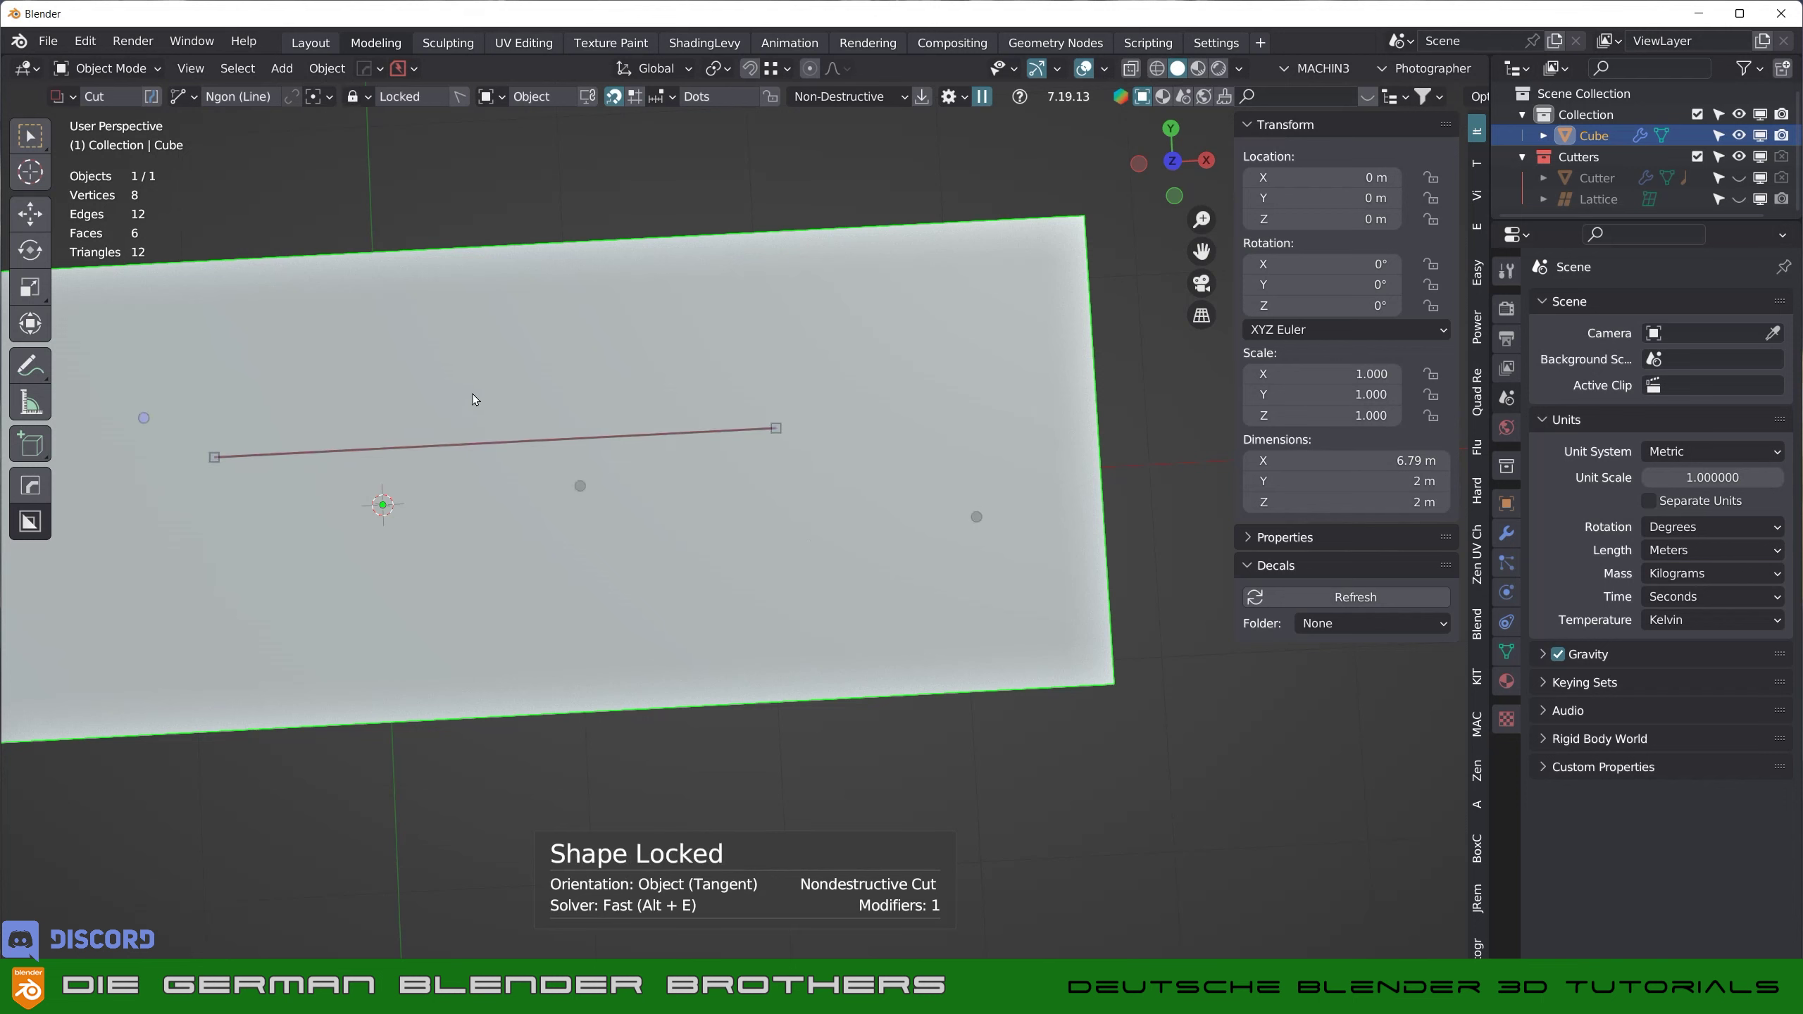
{"action": "left_click", "coordinate": [468, 384]}
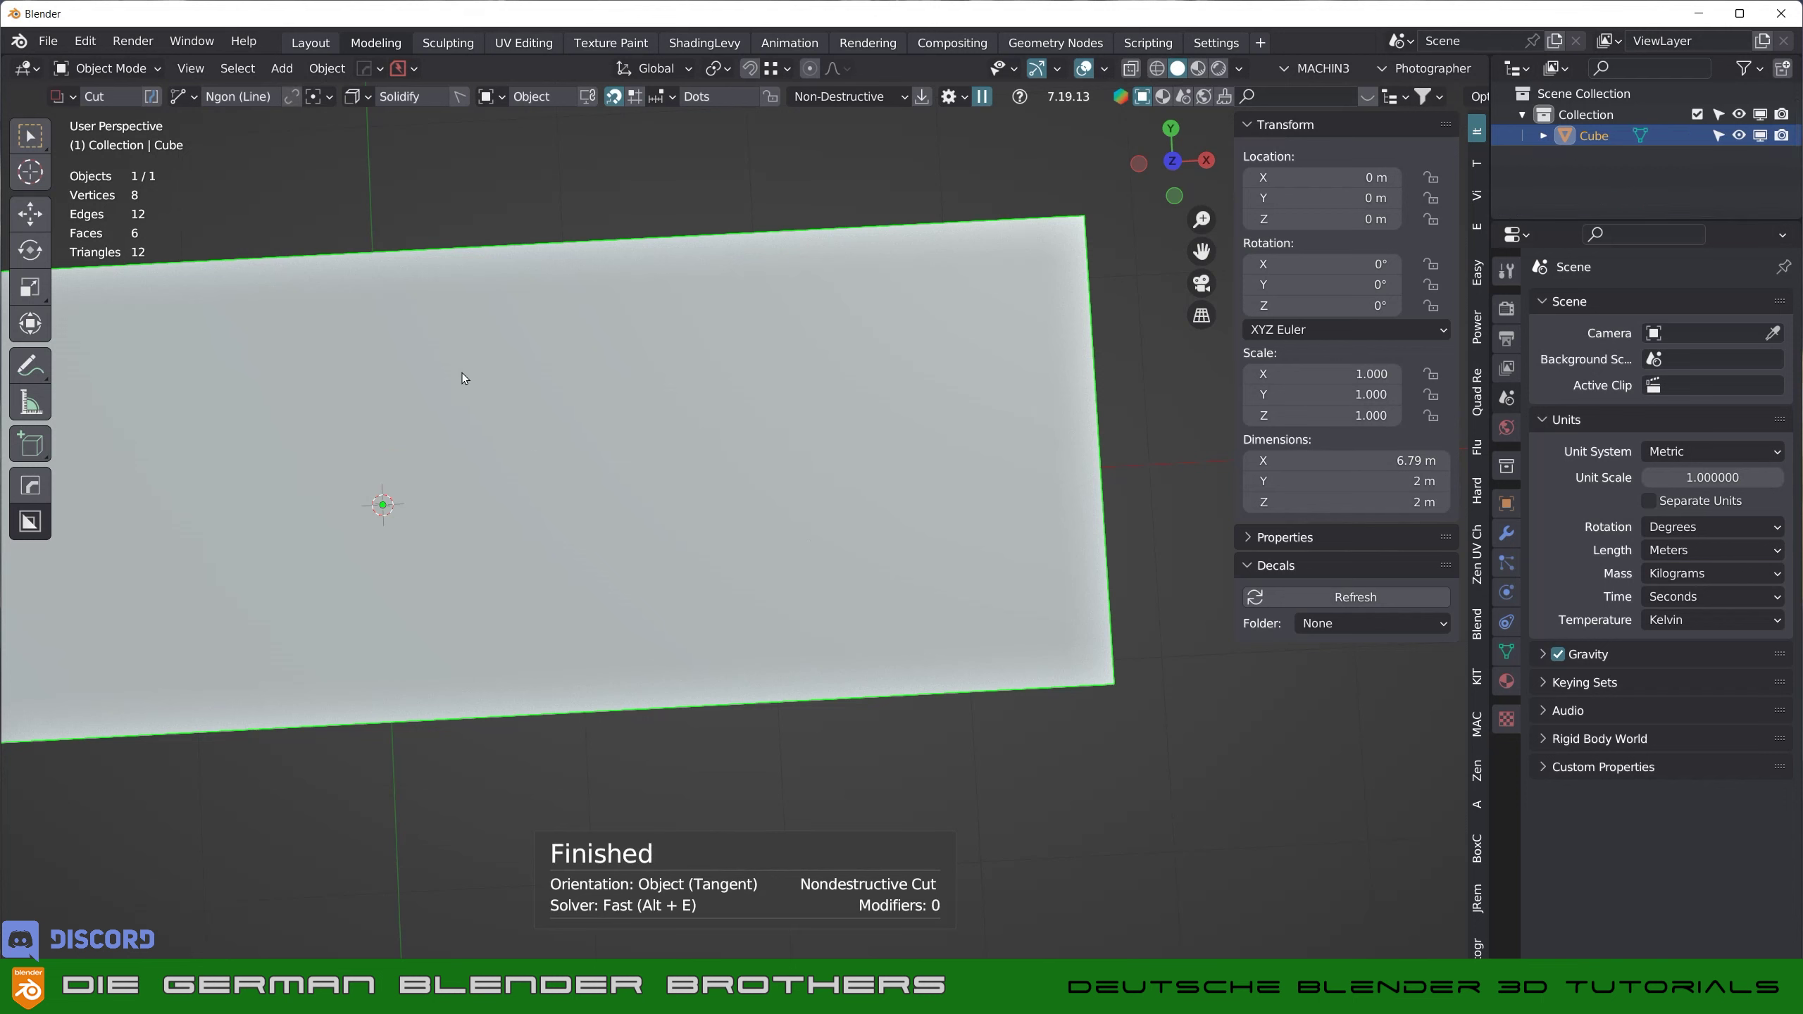
{"action": "left_click", "coordinate": [265, 448]}
{"action": "left_click", "coordinate": [702, 426]}
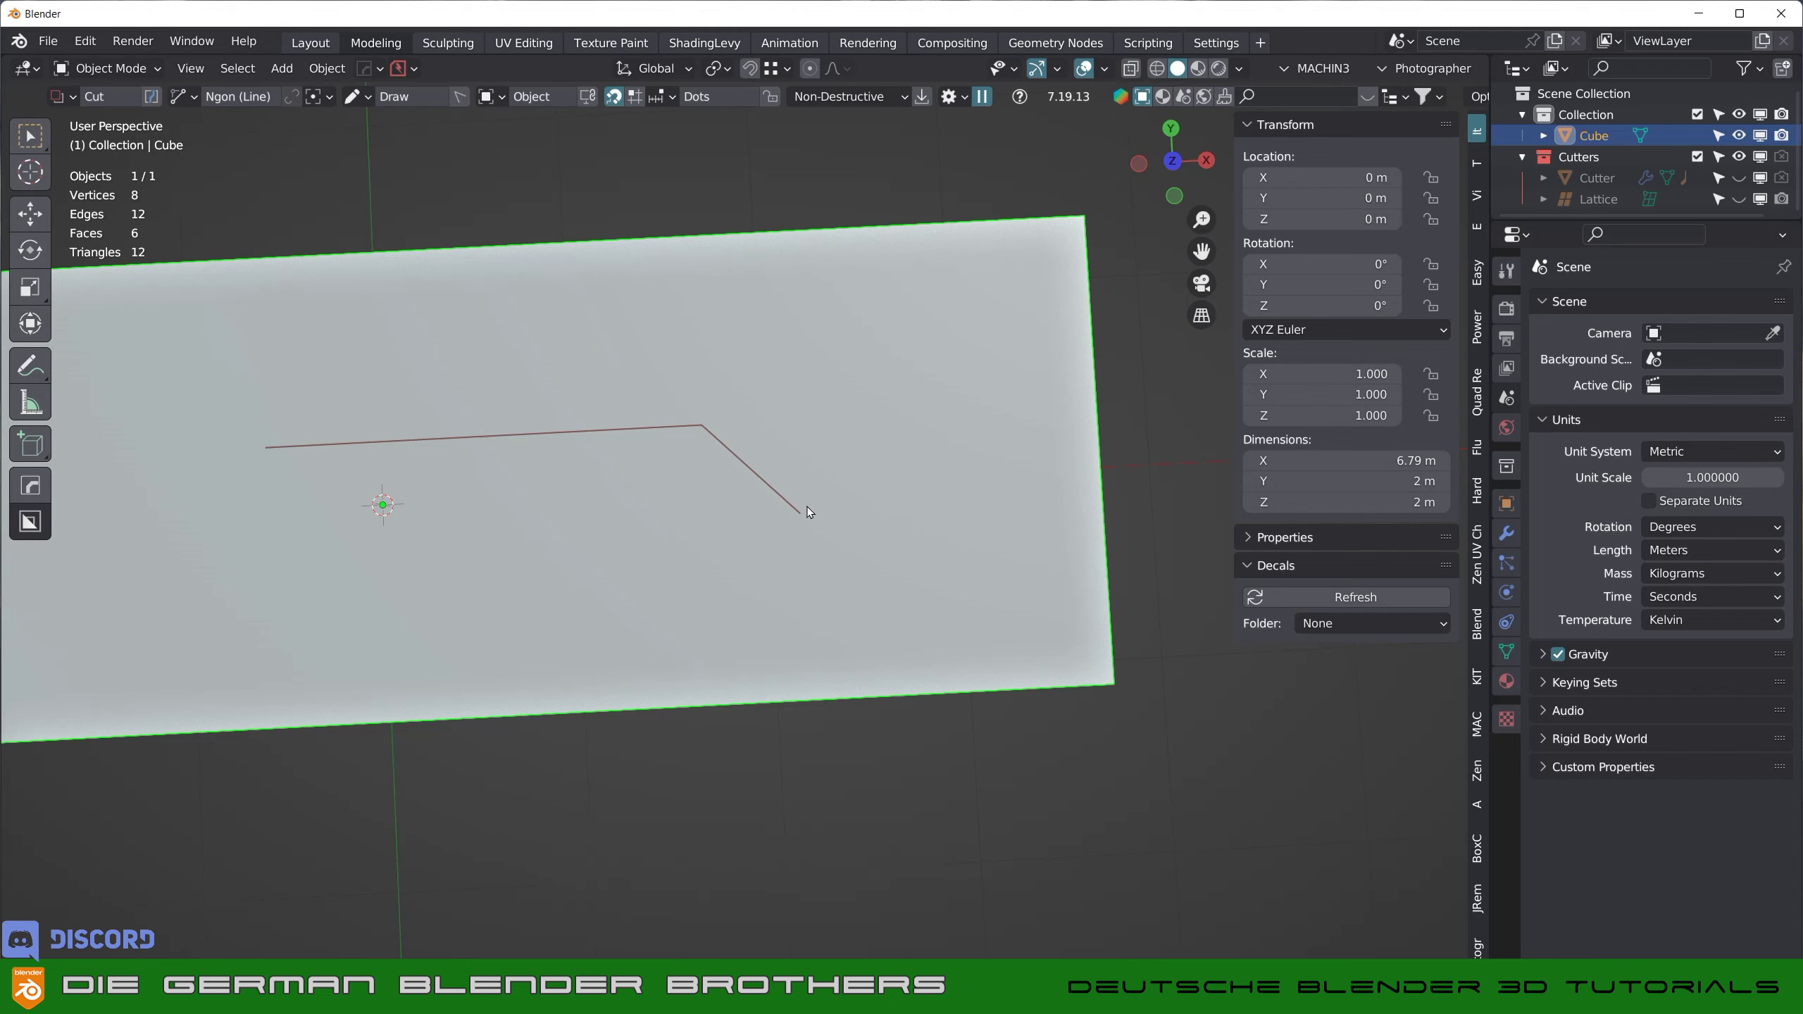
- Finish the thickened line cut, switch the cutter shape to Box, and cancel a trial box cut
{"action": "key", "text": "Tab"}
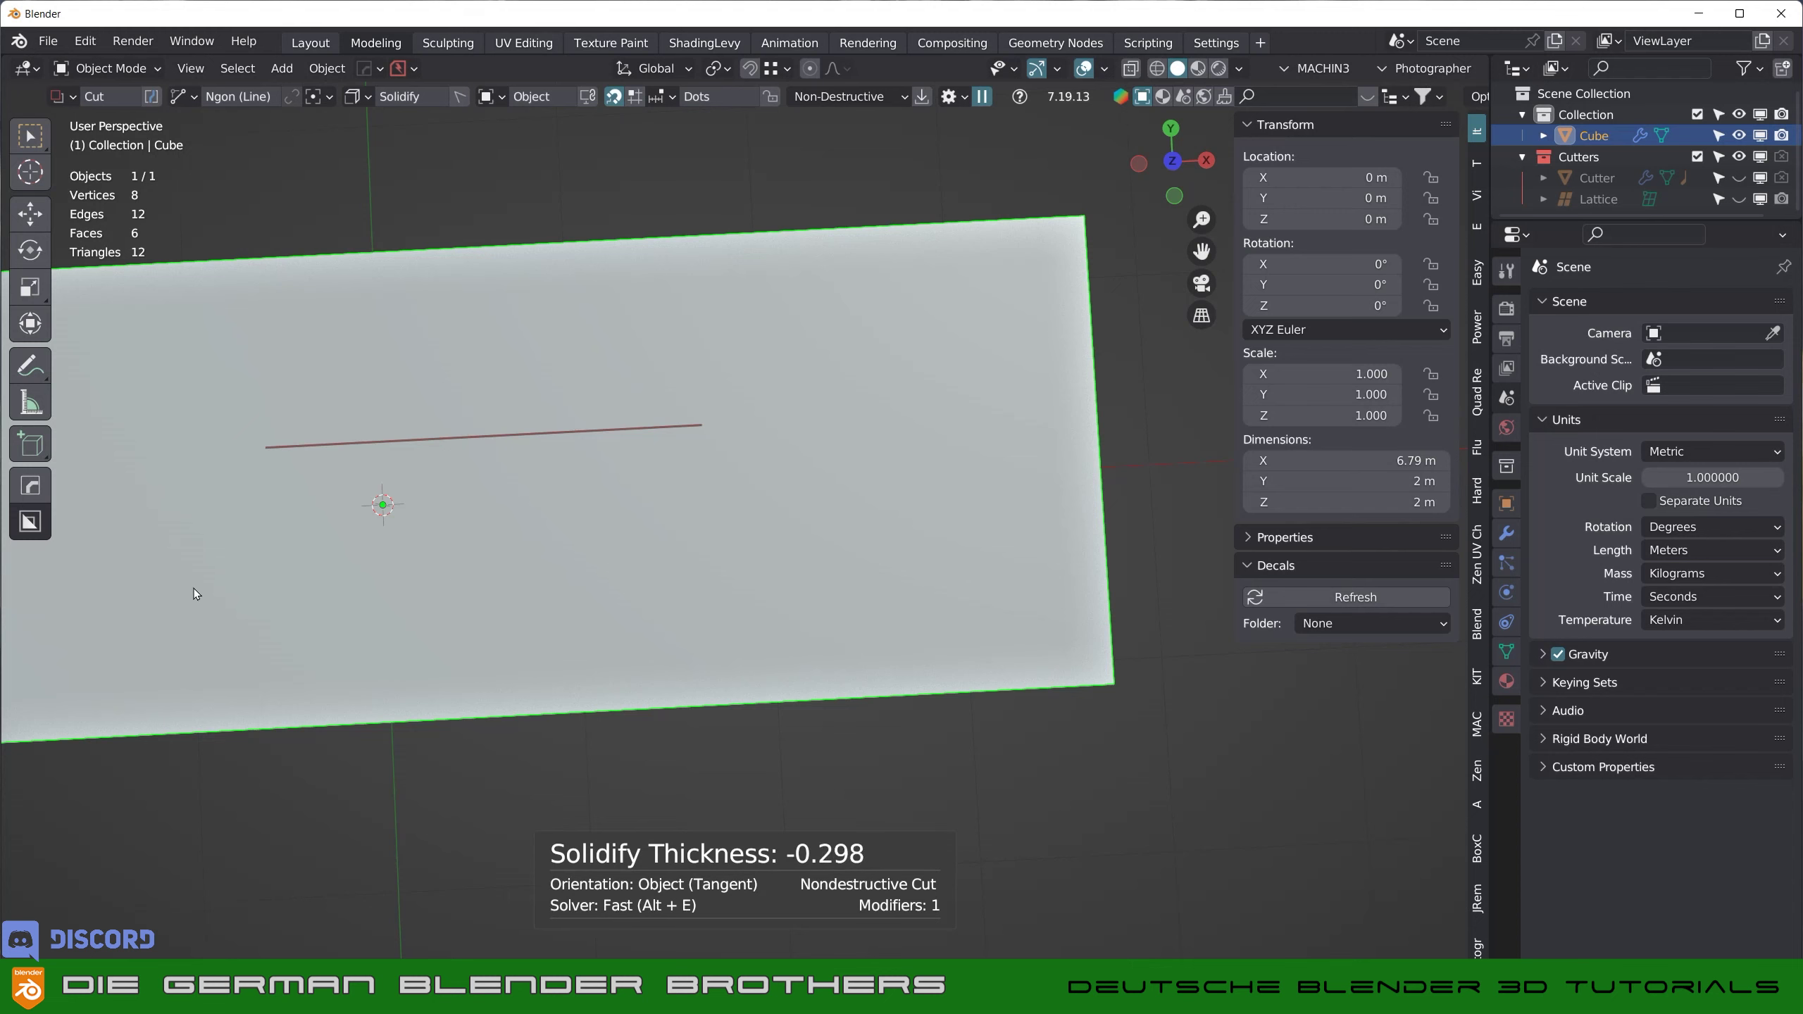
{"action": "left_click", "coordinate": [505, 381]}
{"action": "left_click", "coordinate": [186, 96]}
{"action": "left_click", "coordinate": [127, 143]}
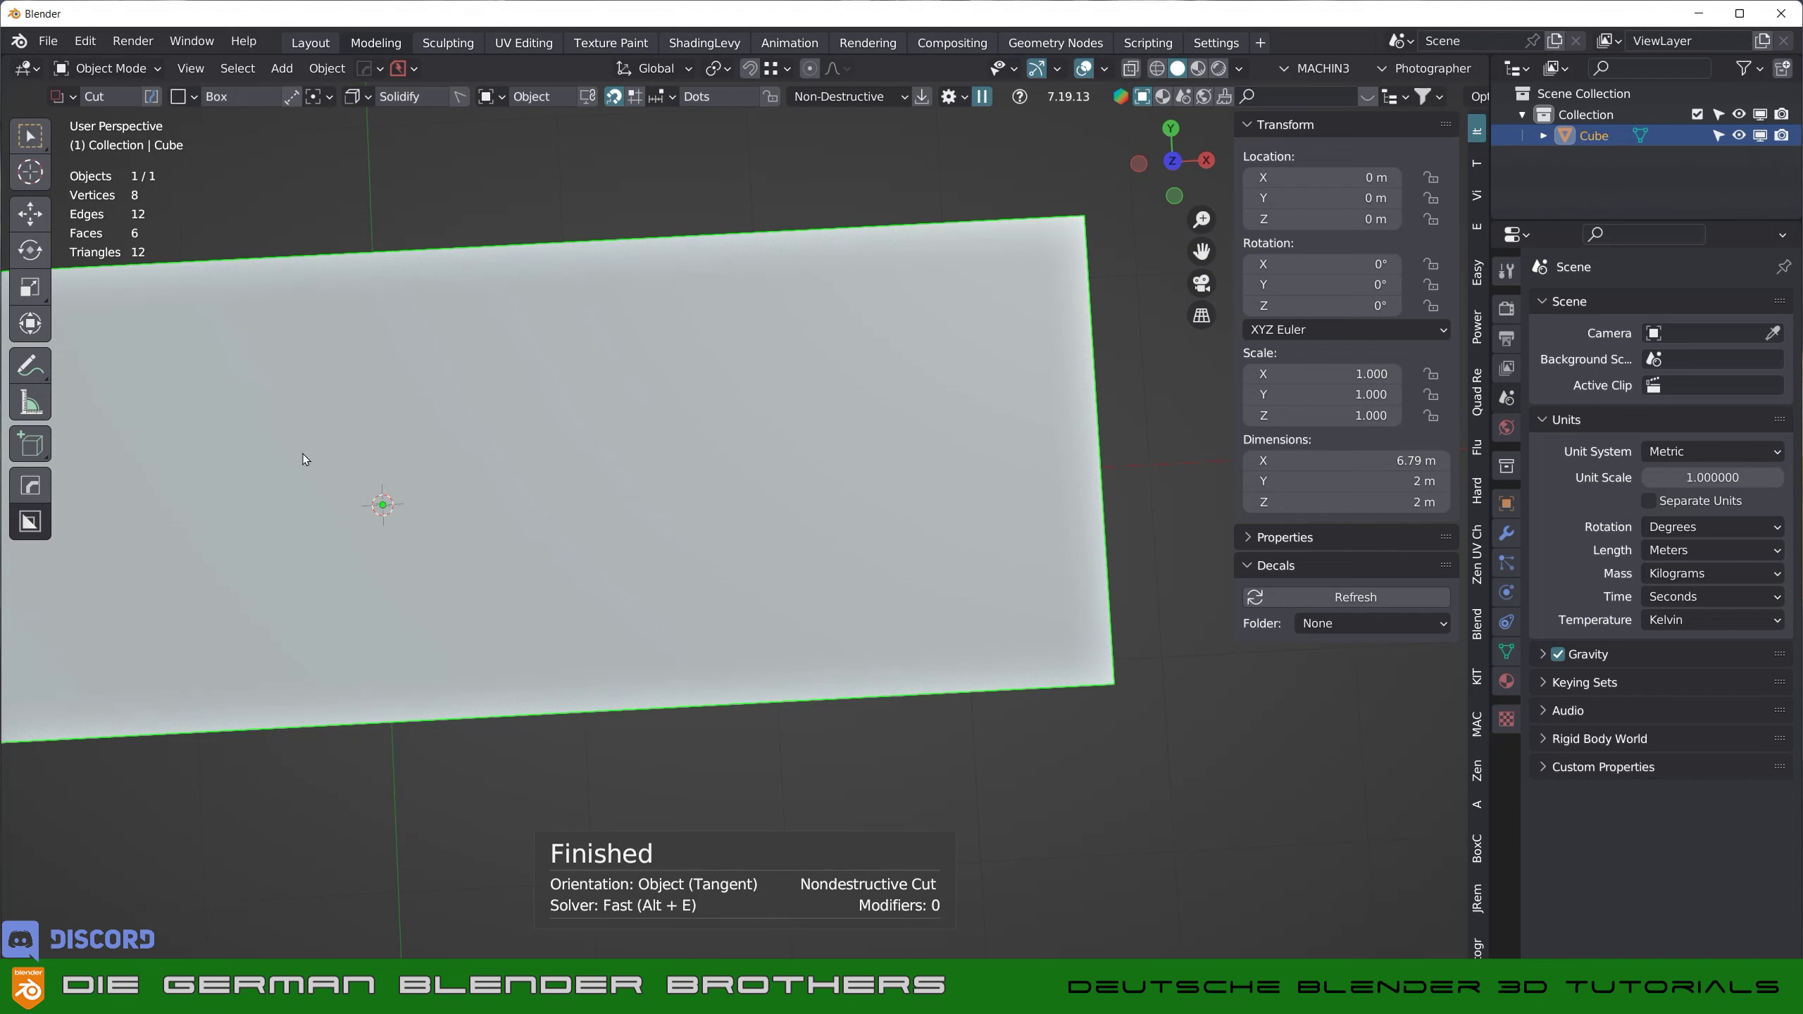
{"action": "left_click_drag", "start_coordinate": [303, 451], "coordinate": [812, 428]}
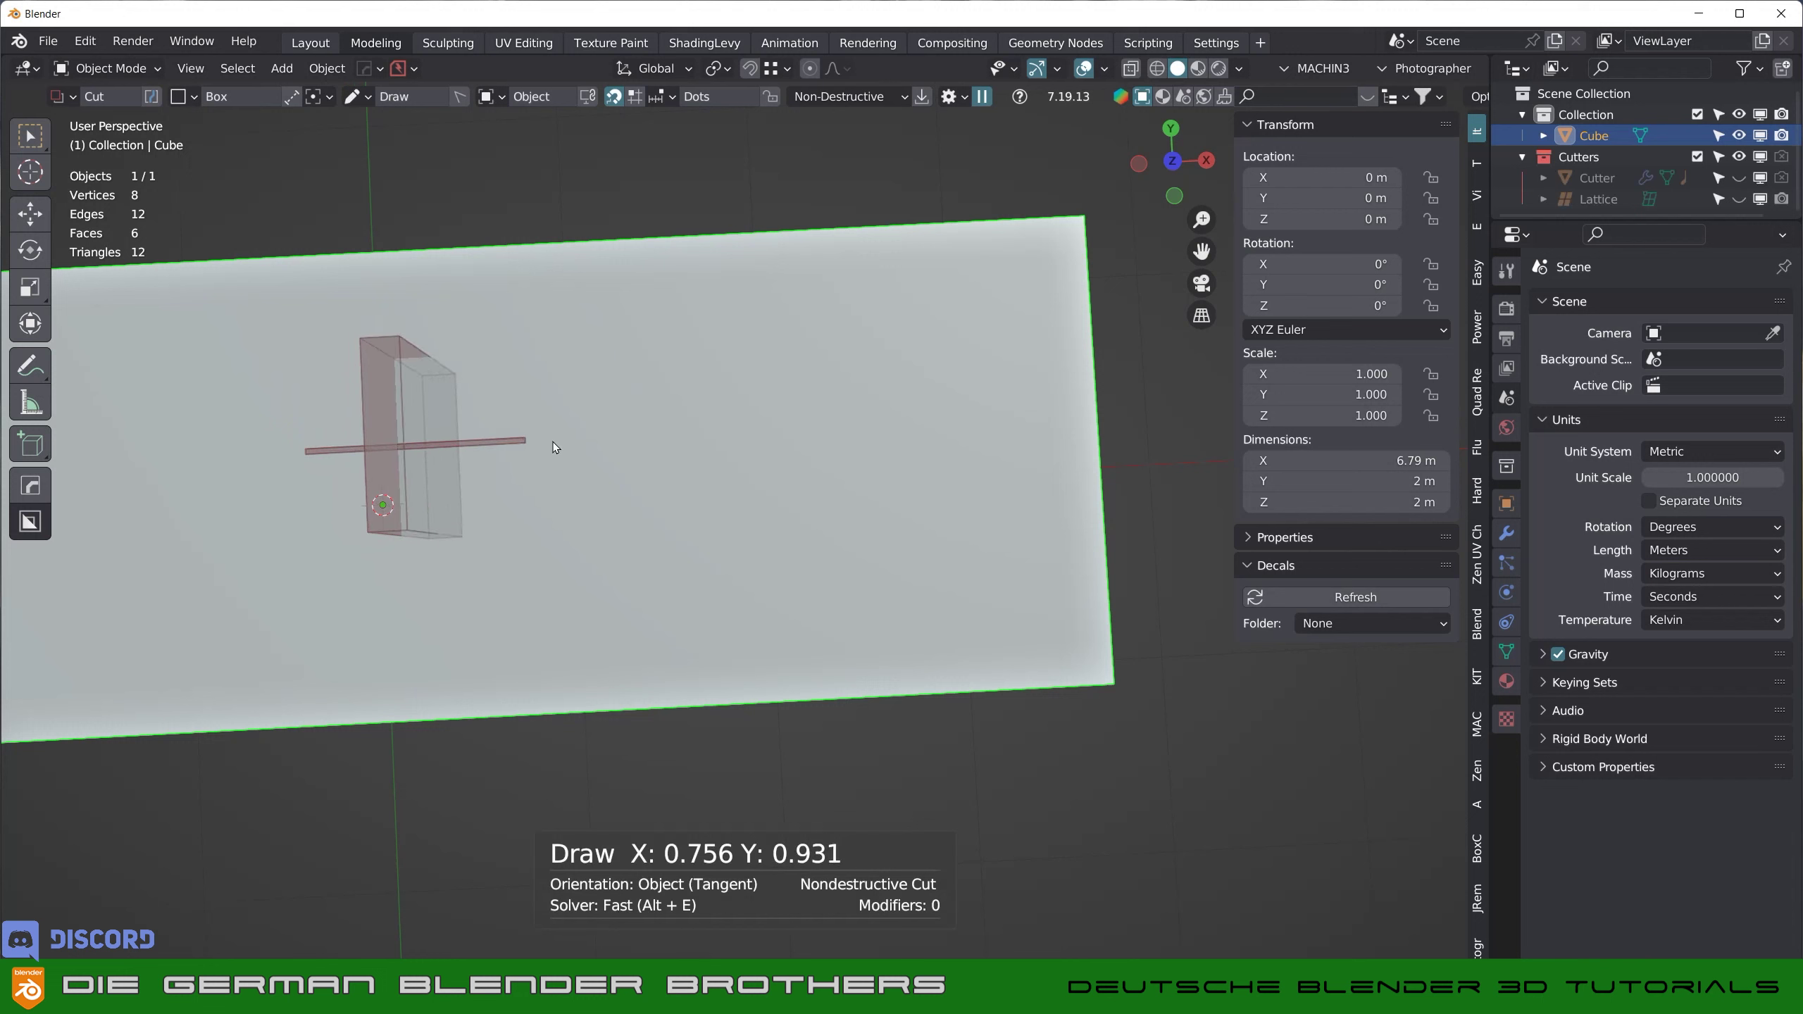
{"action": "key", "text": "Escape"}
- Enable Taper and Lock in the Box Helper, then cancel another trial box cut
{"action": "key", "text": "d"}
{"action": "key", "text": "d"}
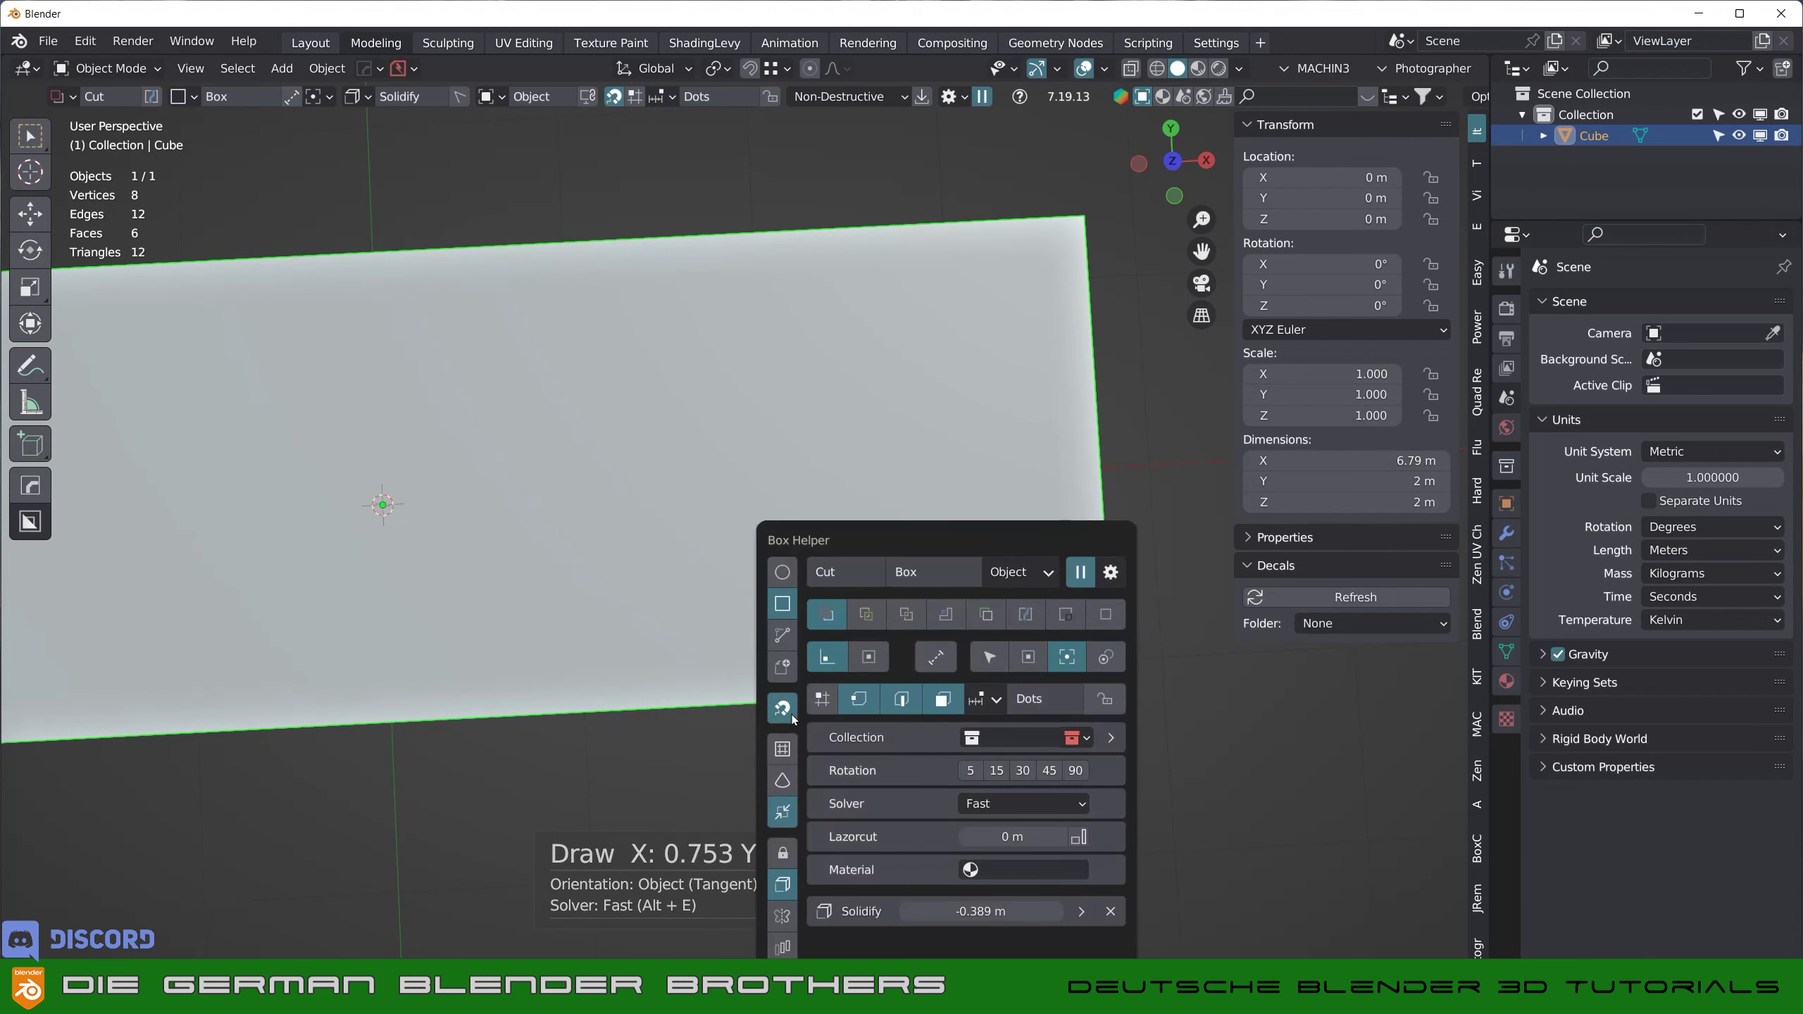
{"action": "left_click", "coordinate": [783, 817]}
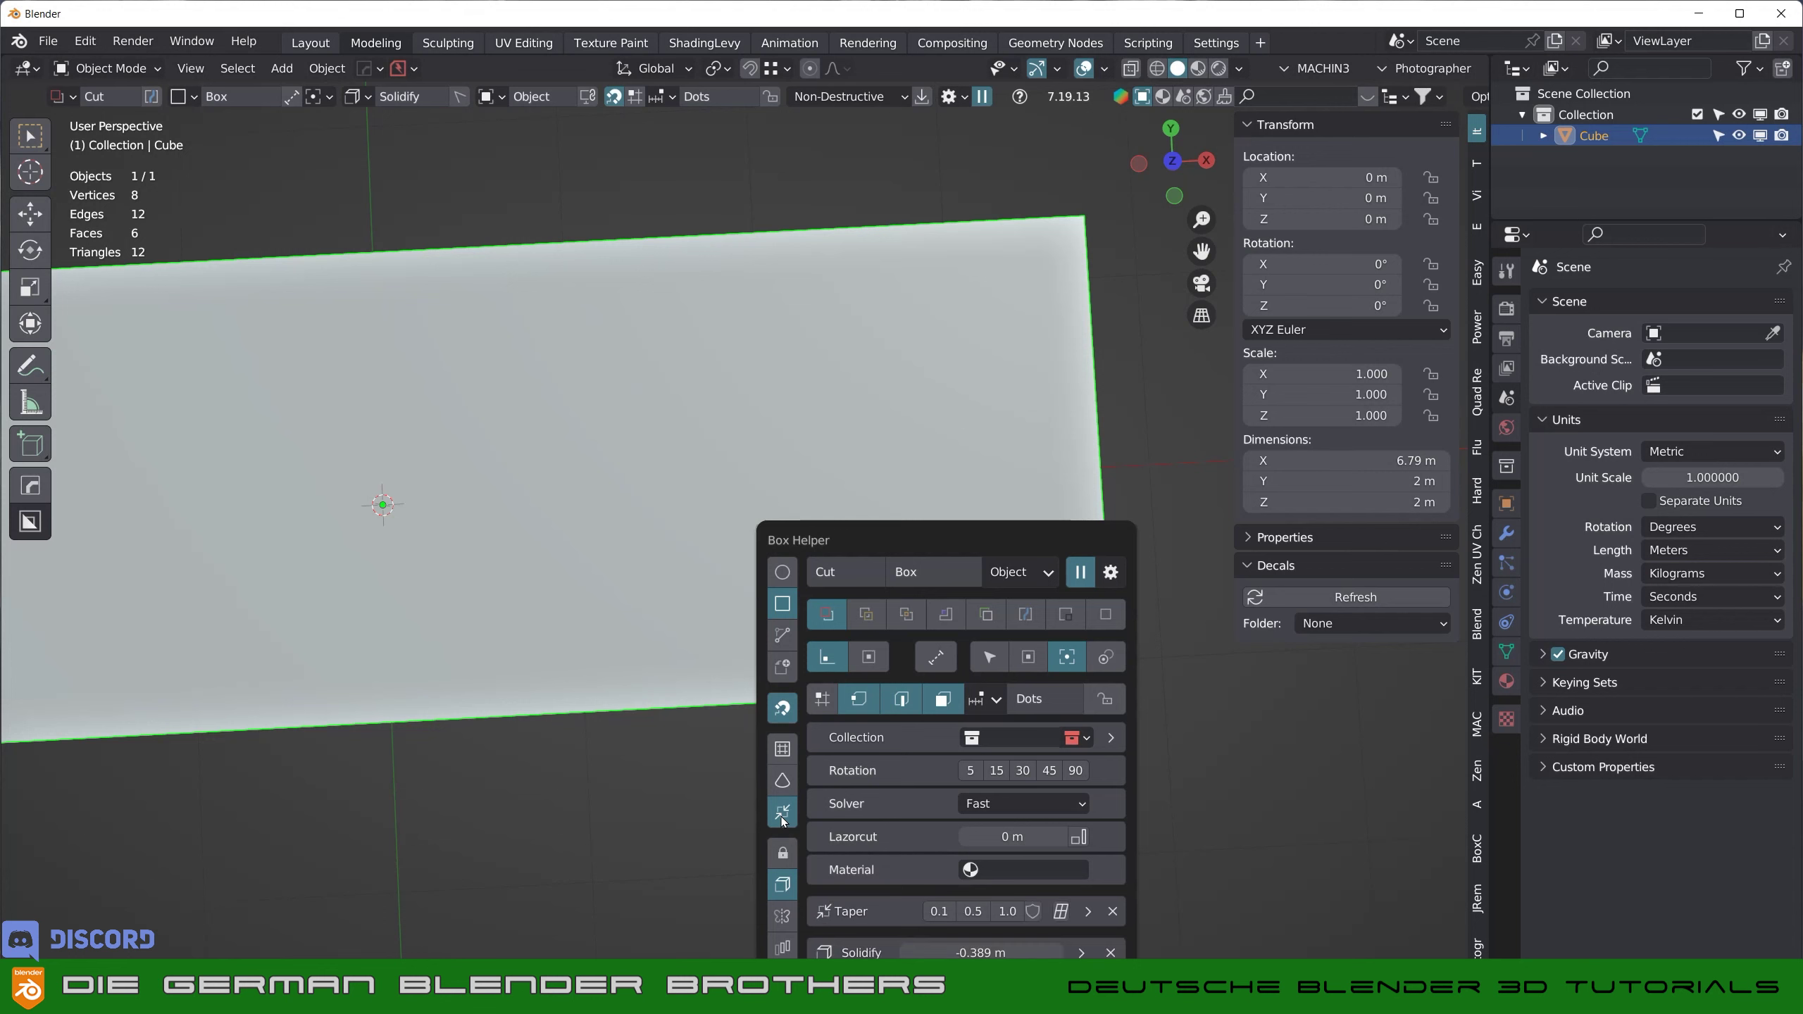
{"action": "left_click", "coordinate": [784, 855]}
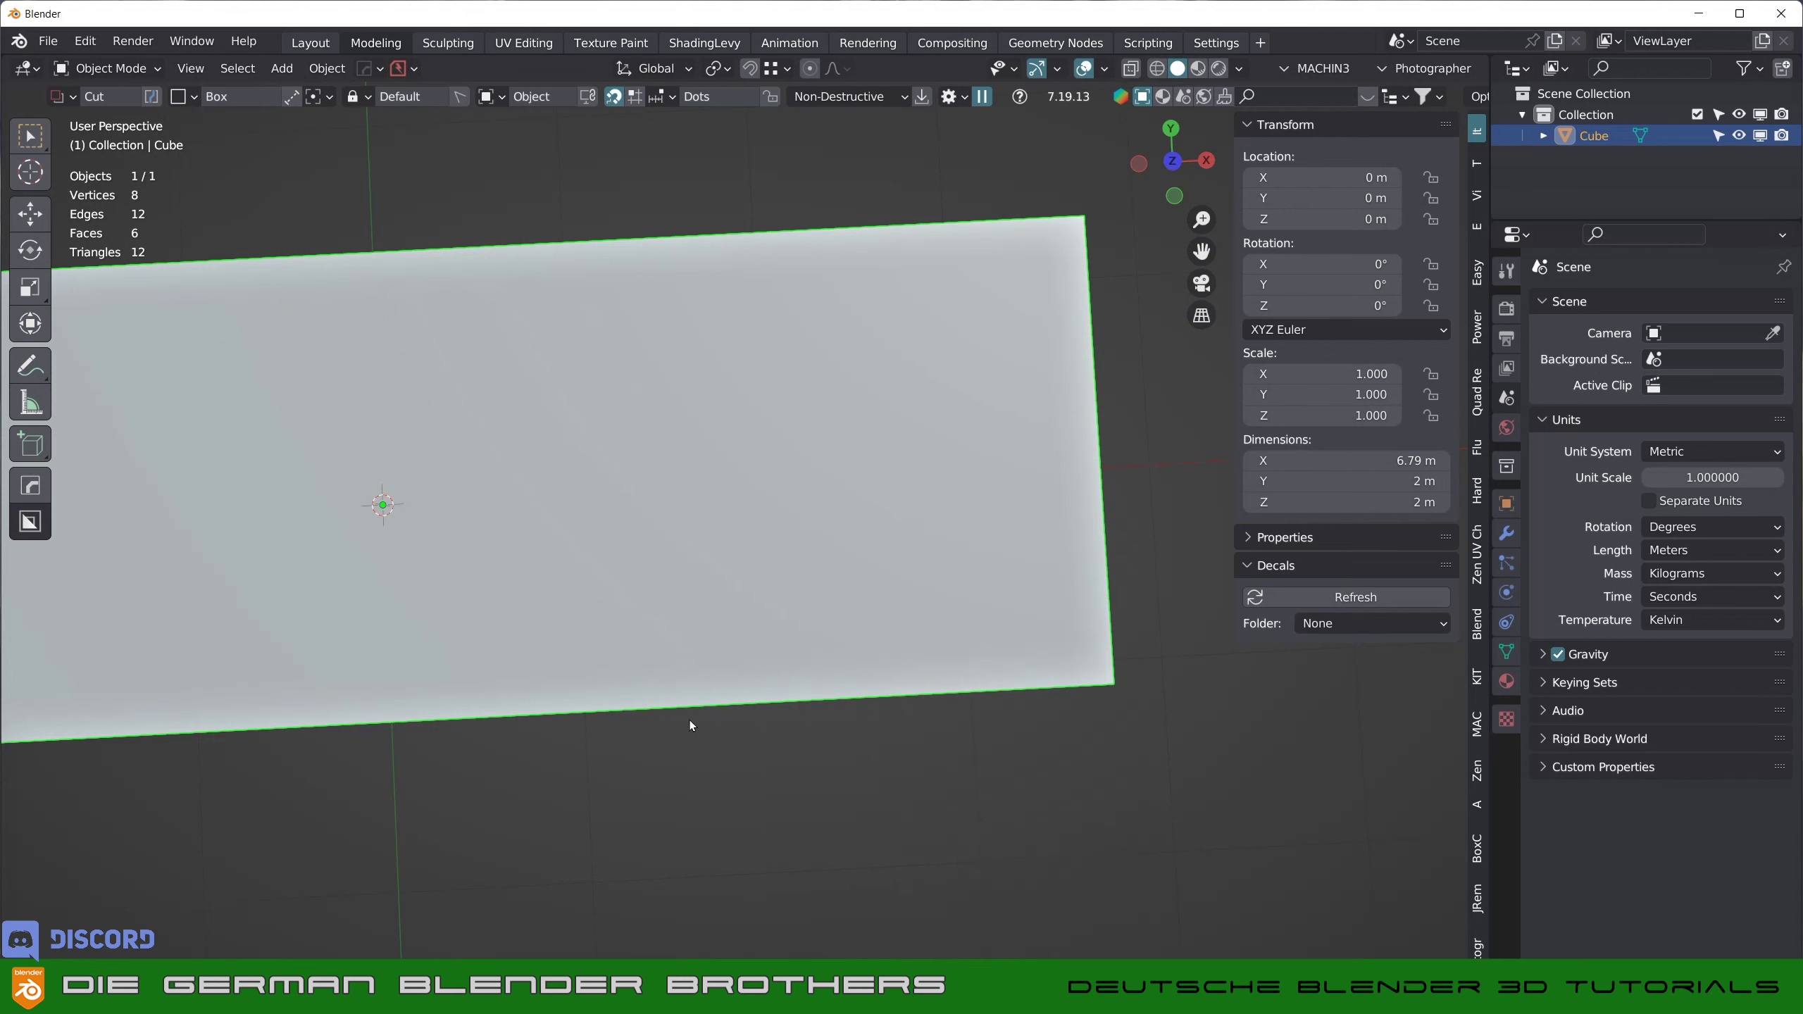
{"action": "key", "text": "d"}
{"action": "left_click_drag", "start_coordinate": [268, 451], "coordinate": [779, 419]}
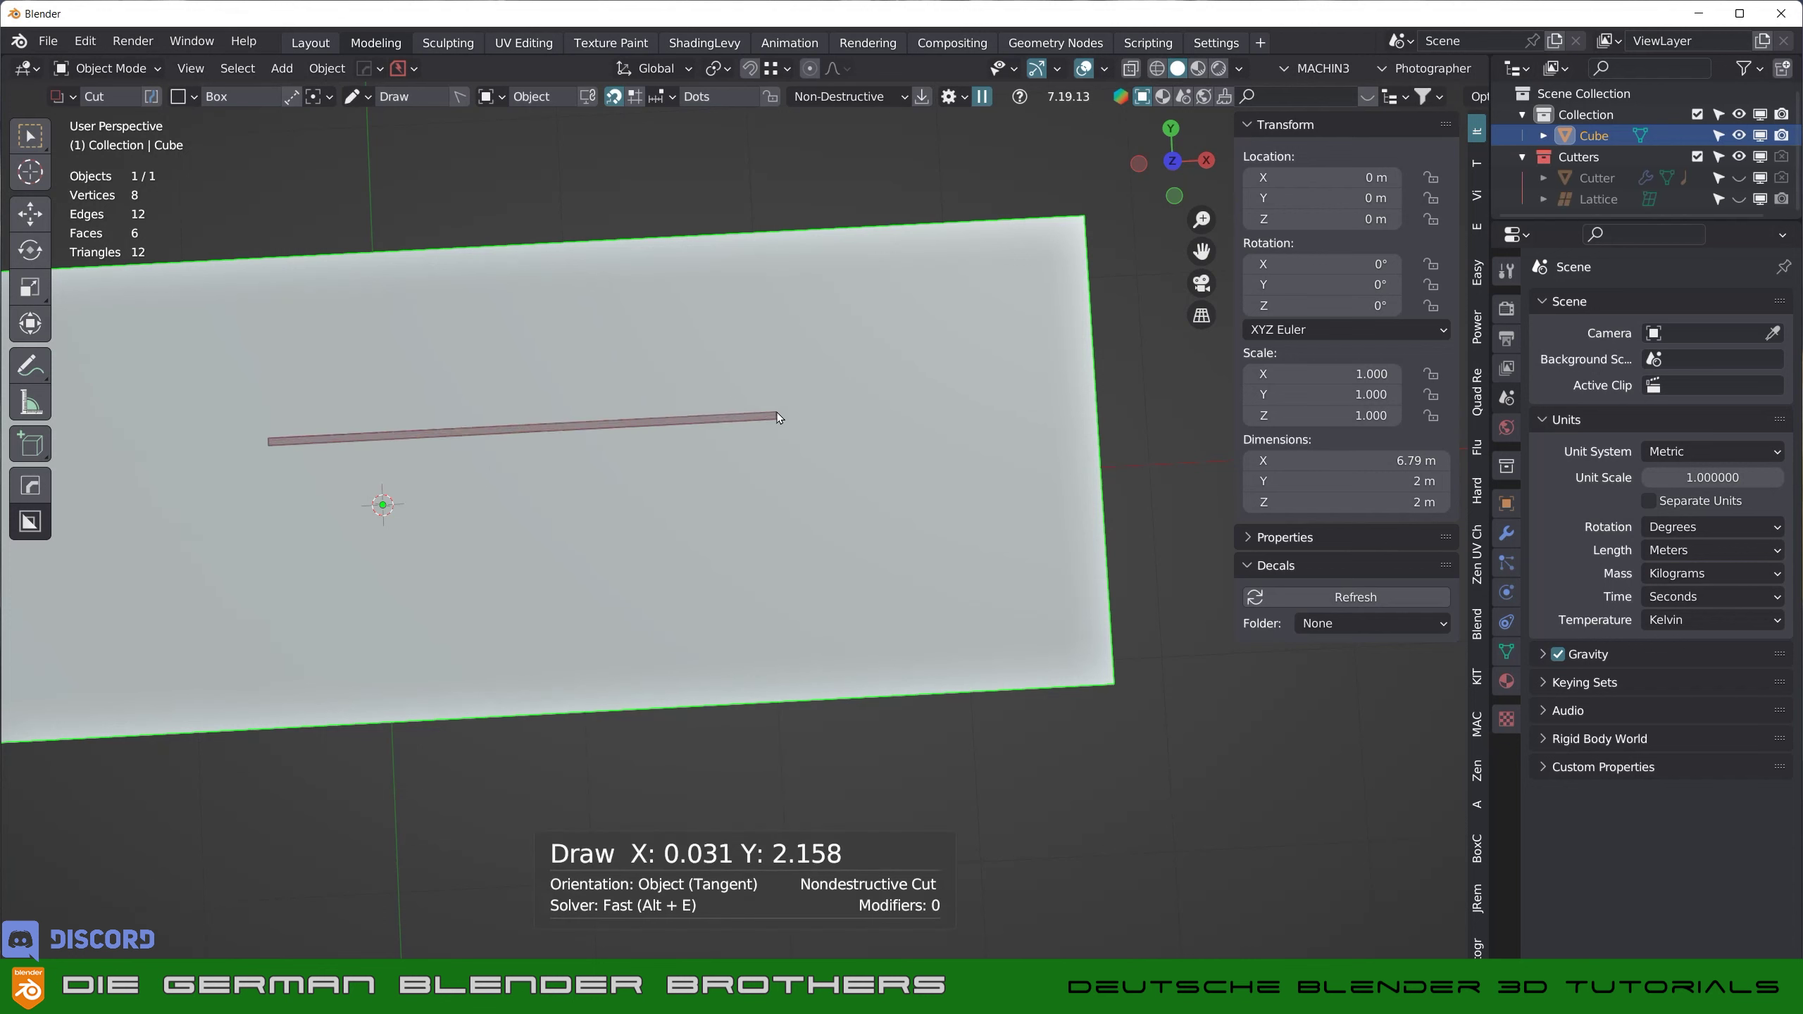
{"action": "key", "text": "Escape"}
{"action": "left_click", "coordinate": [179, 97]}
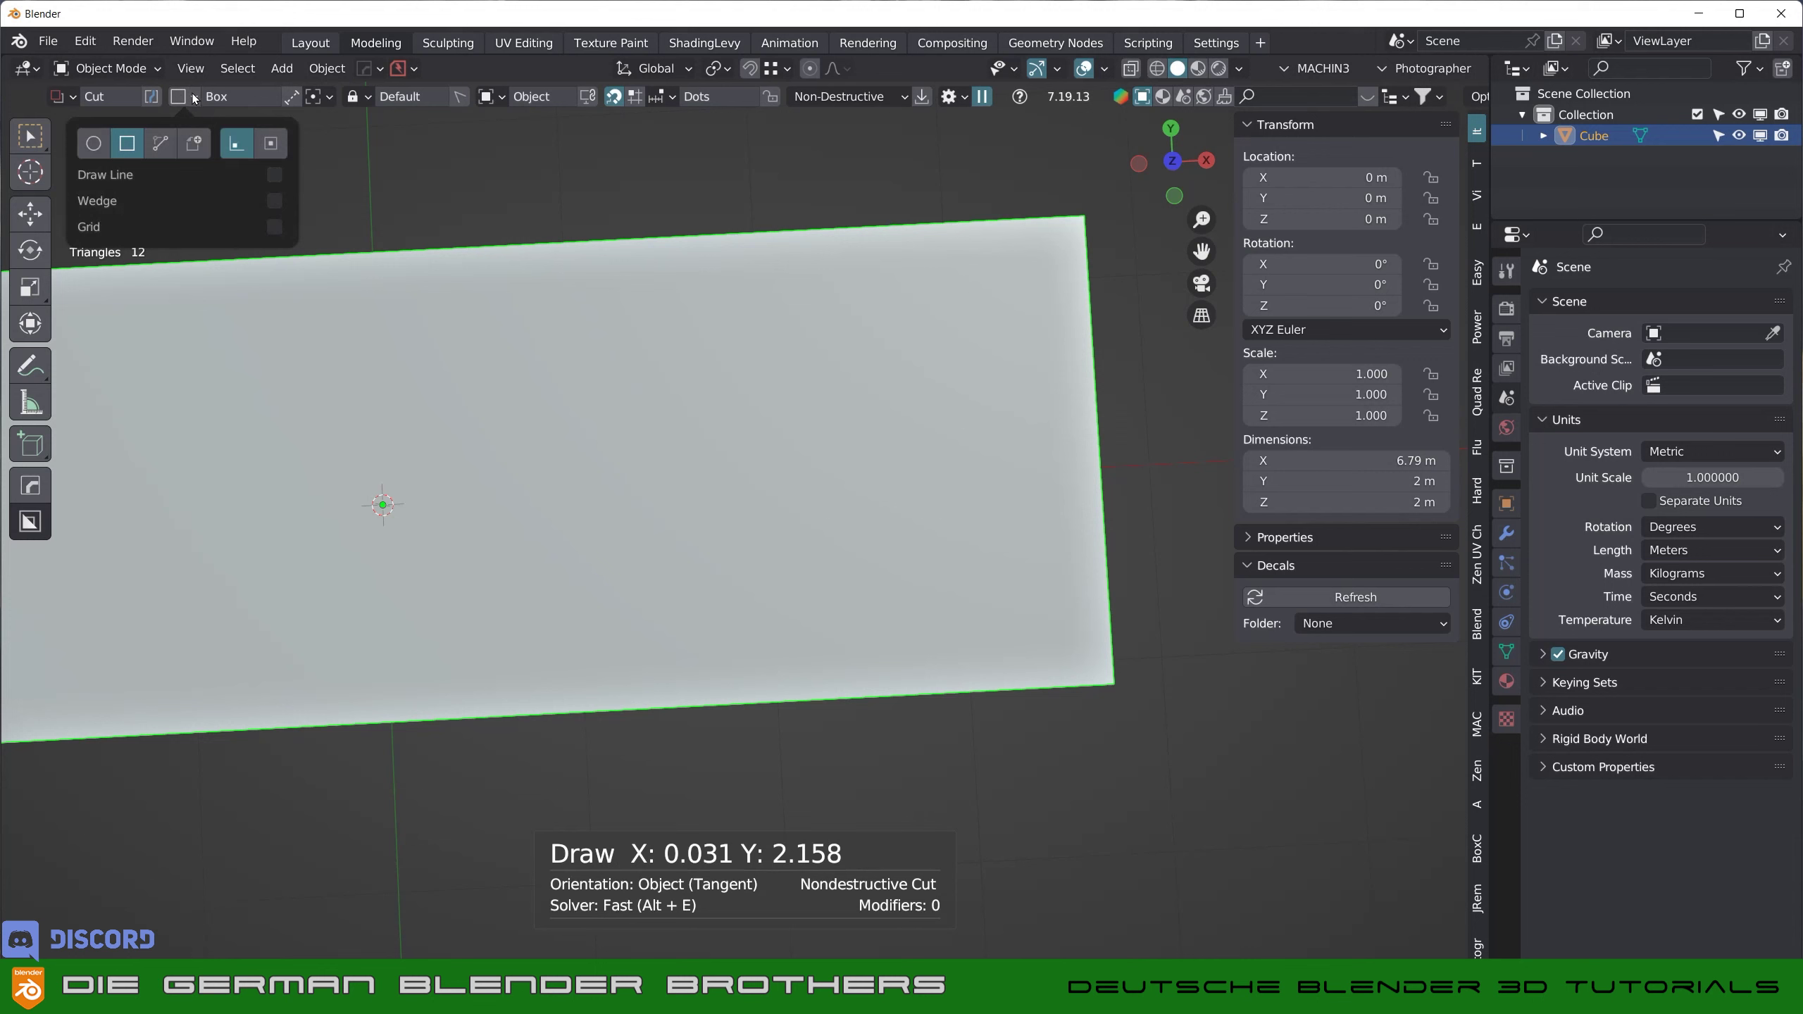
- Switch to open Ngon lines and draw a bent, thickened line cut across the top face
{"action": "left_click", "coordinate": [152, 148]}
{"action": "left_click_drag", "start_coordinate": [284, 486], "coordinate": [826, 434]}
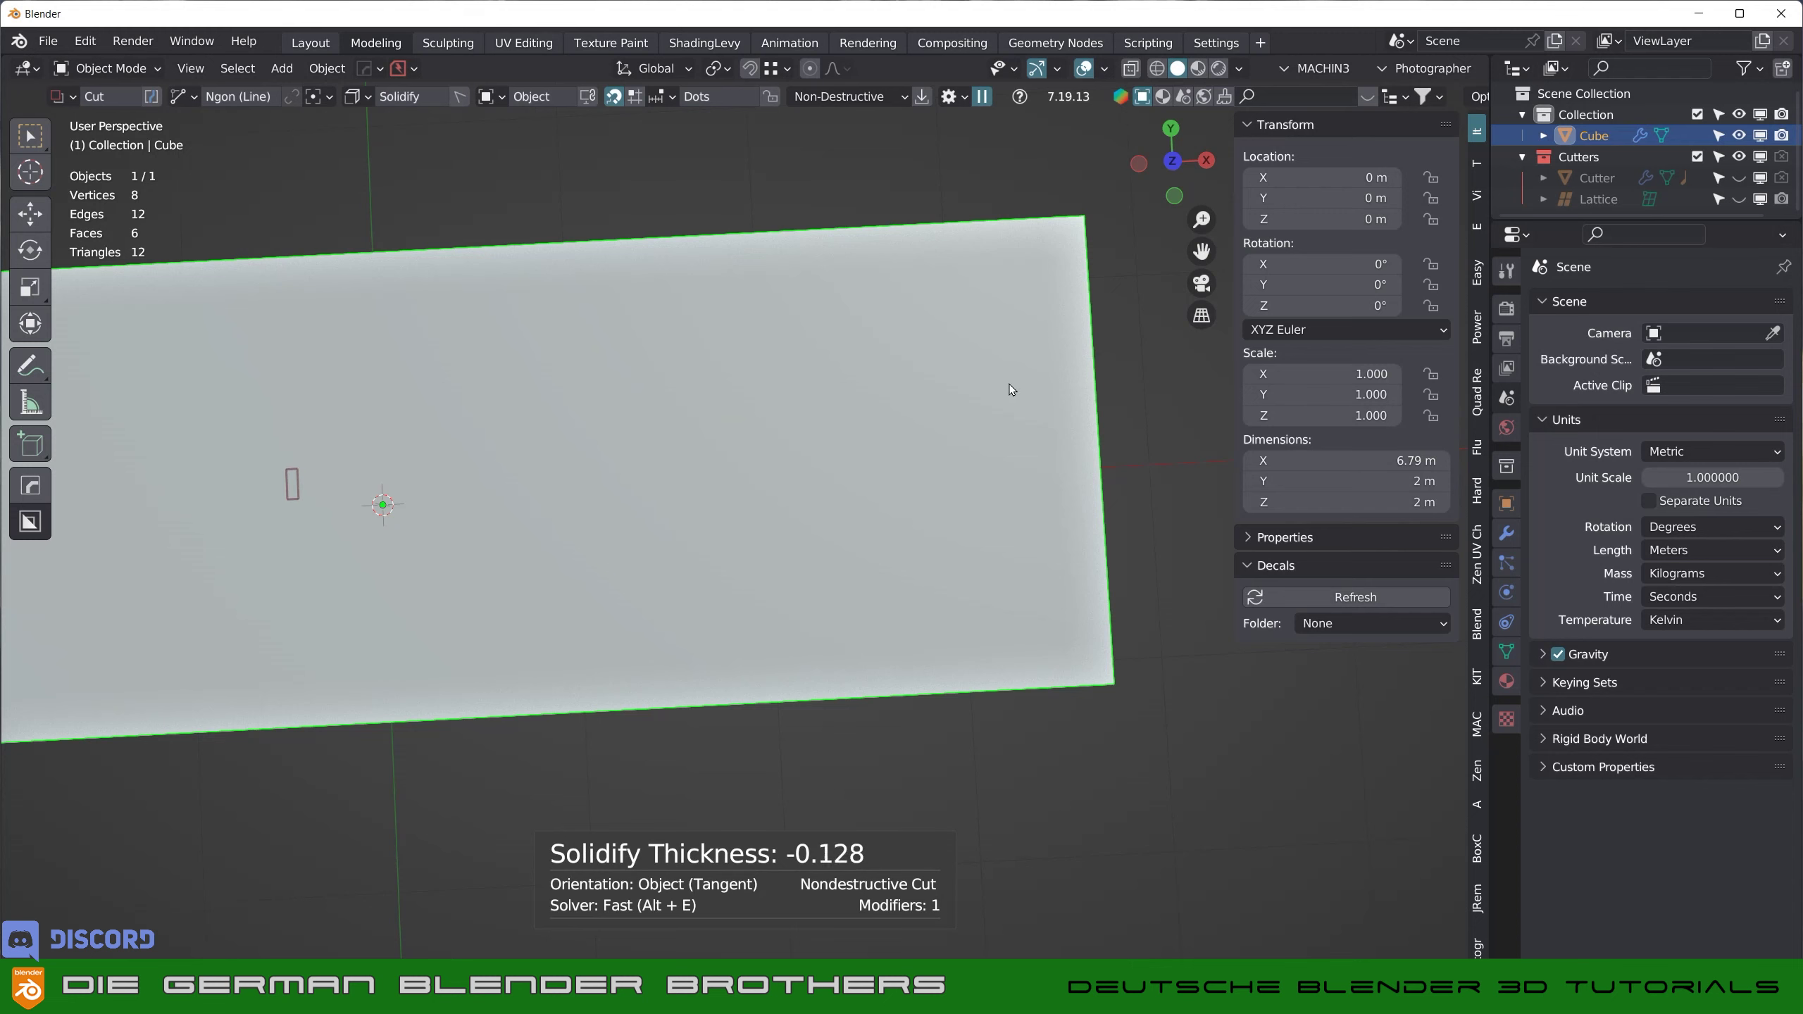
{"action": "left_click", "coordinate": [427, 429]}
{"action": "left_click_drag", "start_coordinate": [272, 451], "coordinate": [836, 427]}
{"action": "left_click", "coordinate": [835, 427]}
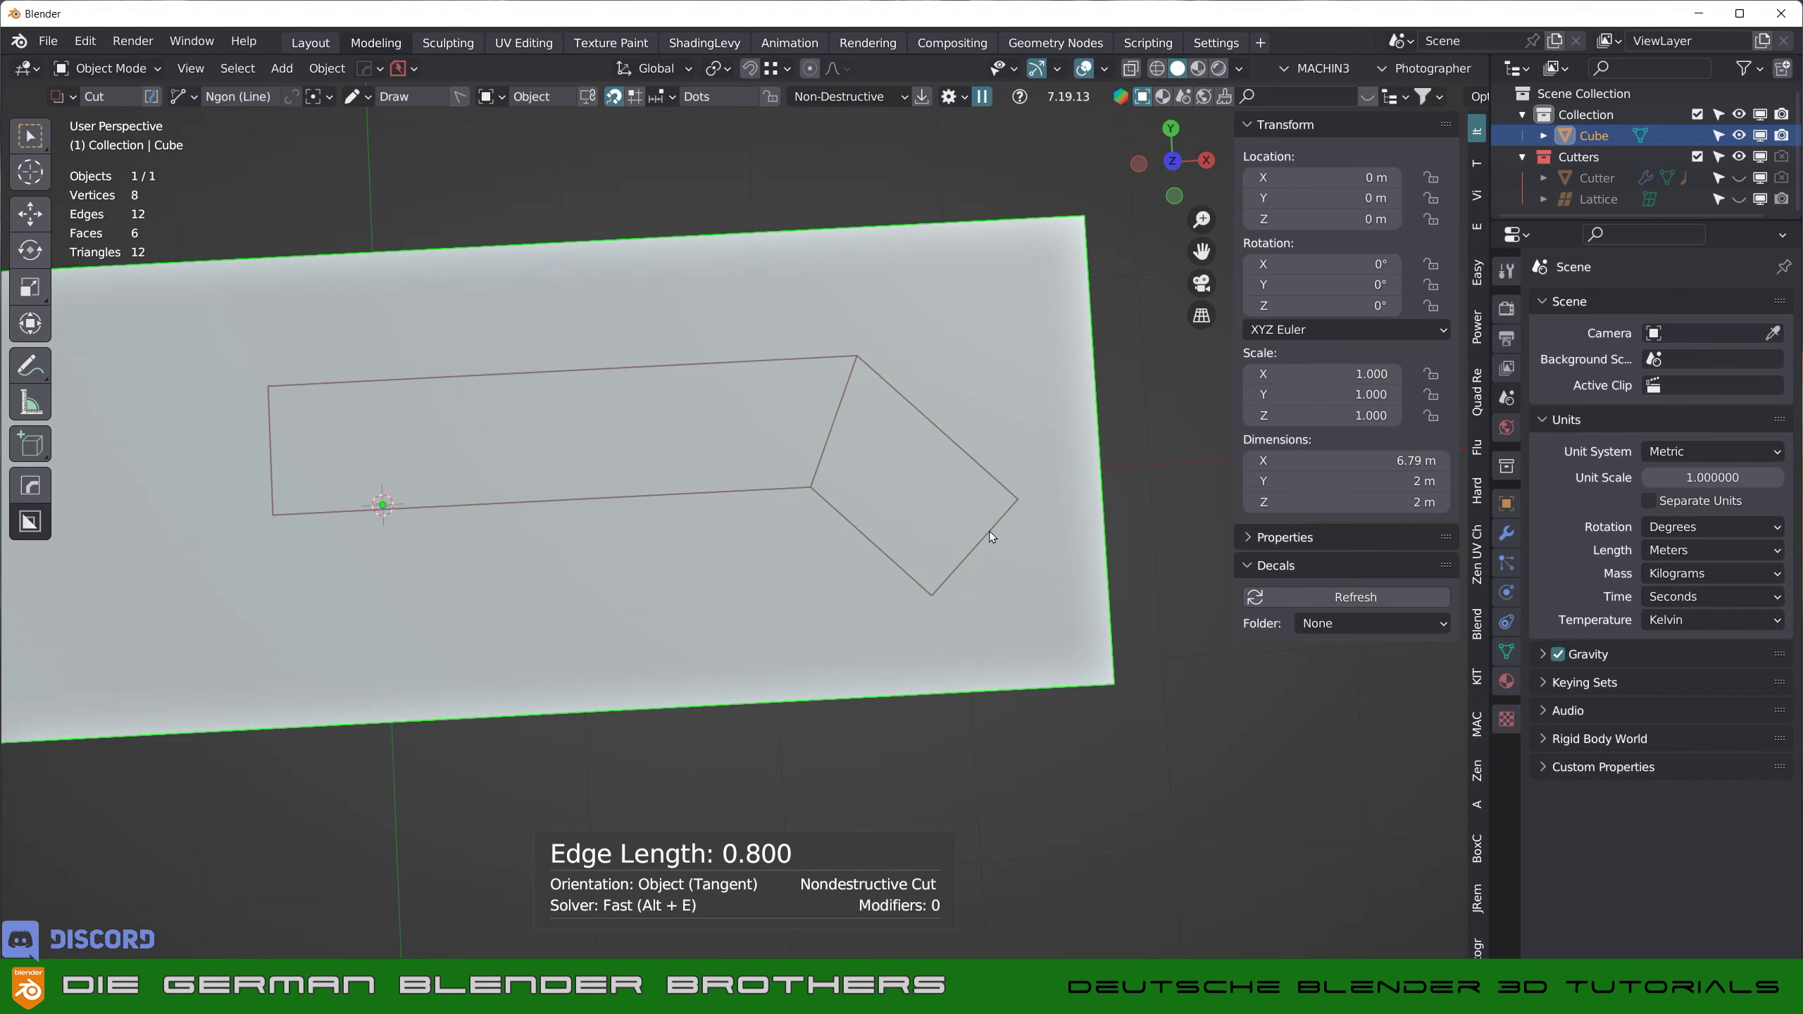
{"action": "key", "text": "Tab"}
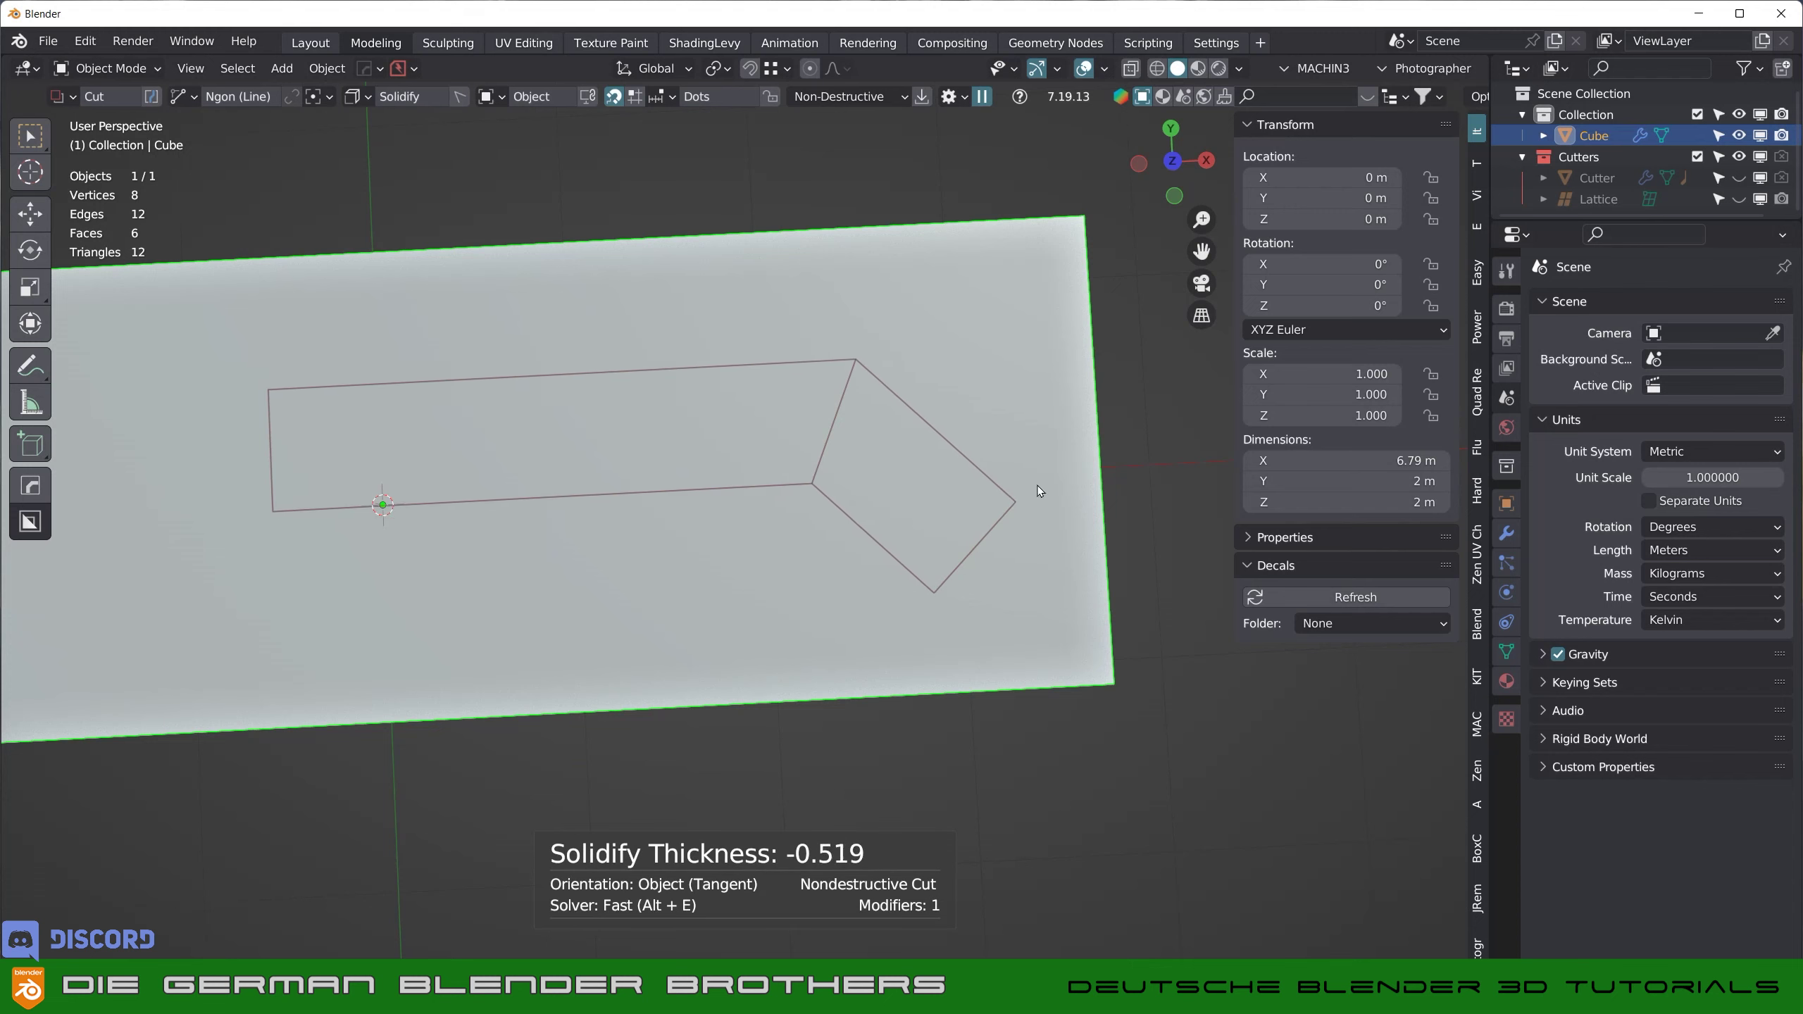
{"action": "key", "text": "Tab"}
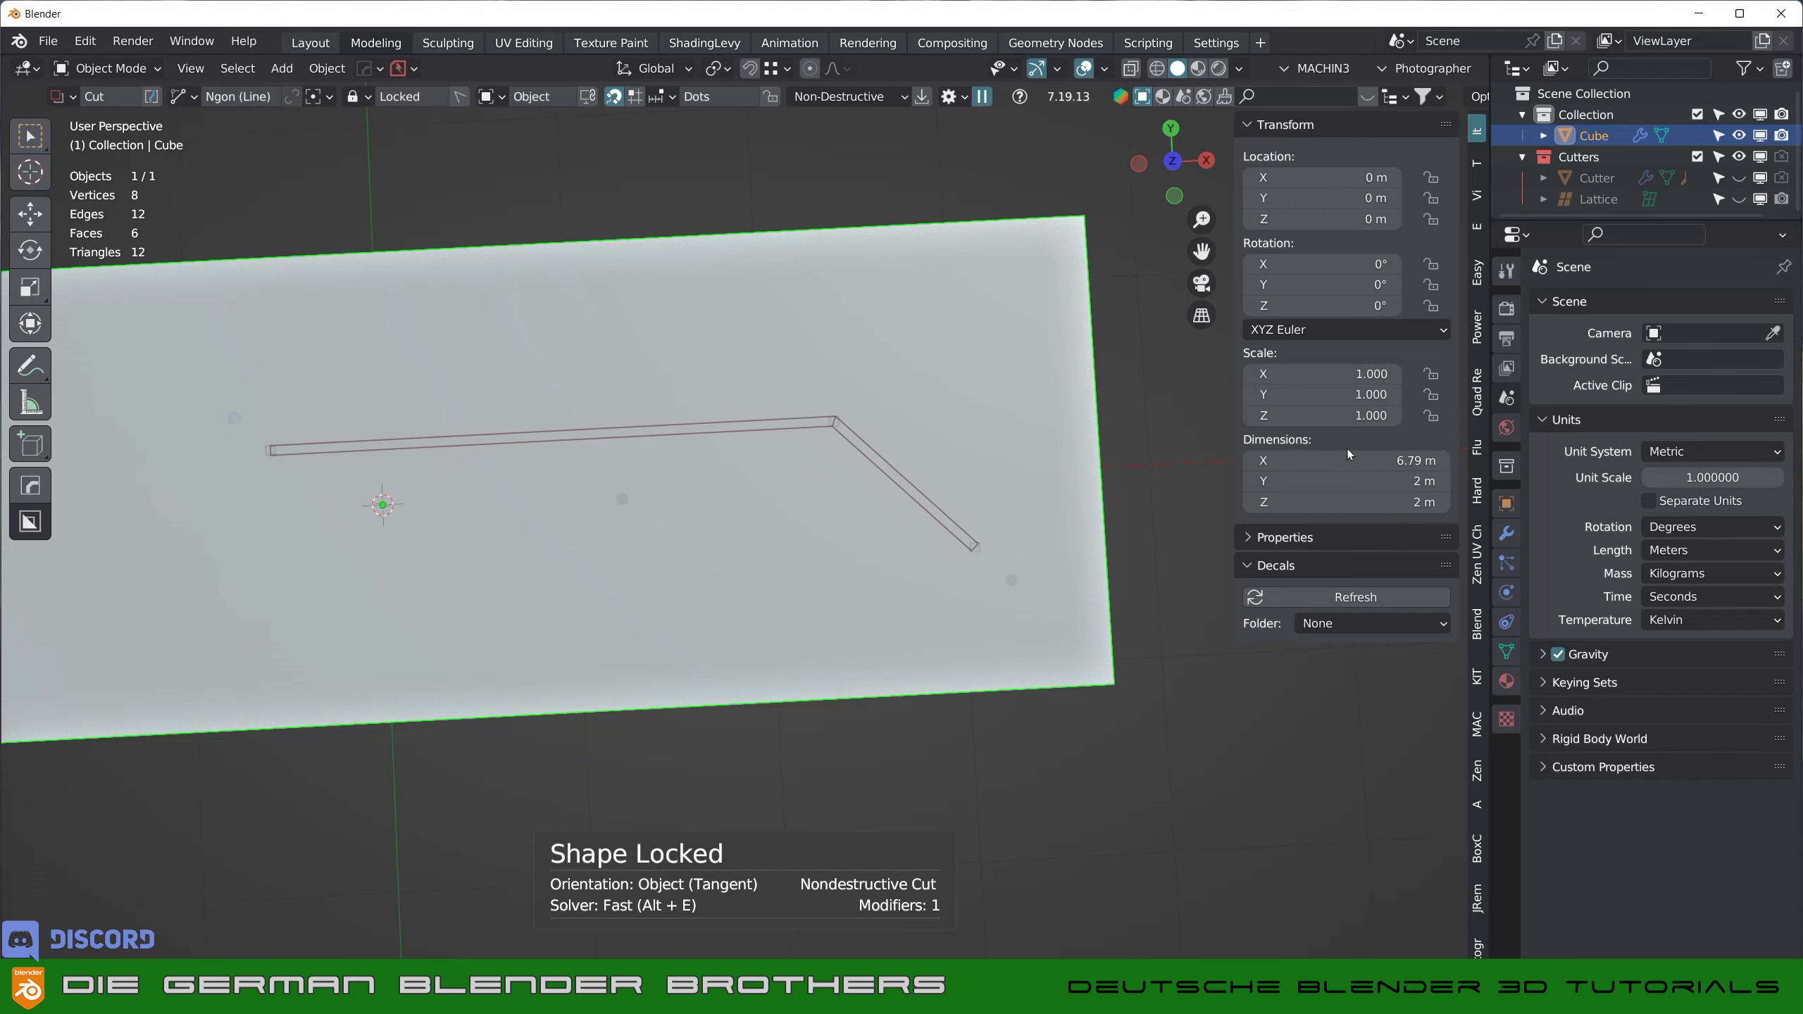
- Extrude the line cutter into the box, bevel its bend to 9 segments, and confirm the groove
{"action": "mouse_move", "coordinate": [767, 510]}
{"action": "middle_mouse_down"}
{"action": "mouse_move", "coordinate": [882, 395]}
{"action": "mouse_move", "coordinate": [746, 411]}
{"action": "mouse_move", "coordinate": [746, 382]}
{"action": "mouse_move", "coordinate": [653, 318]}
{"action": "middle_mouse_up"}
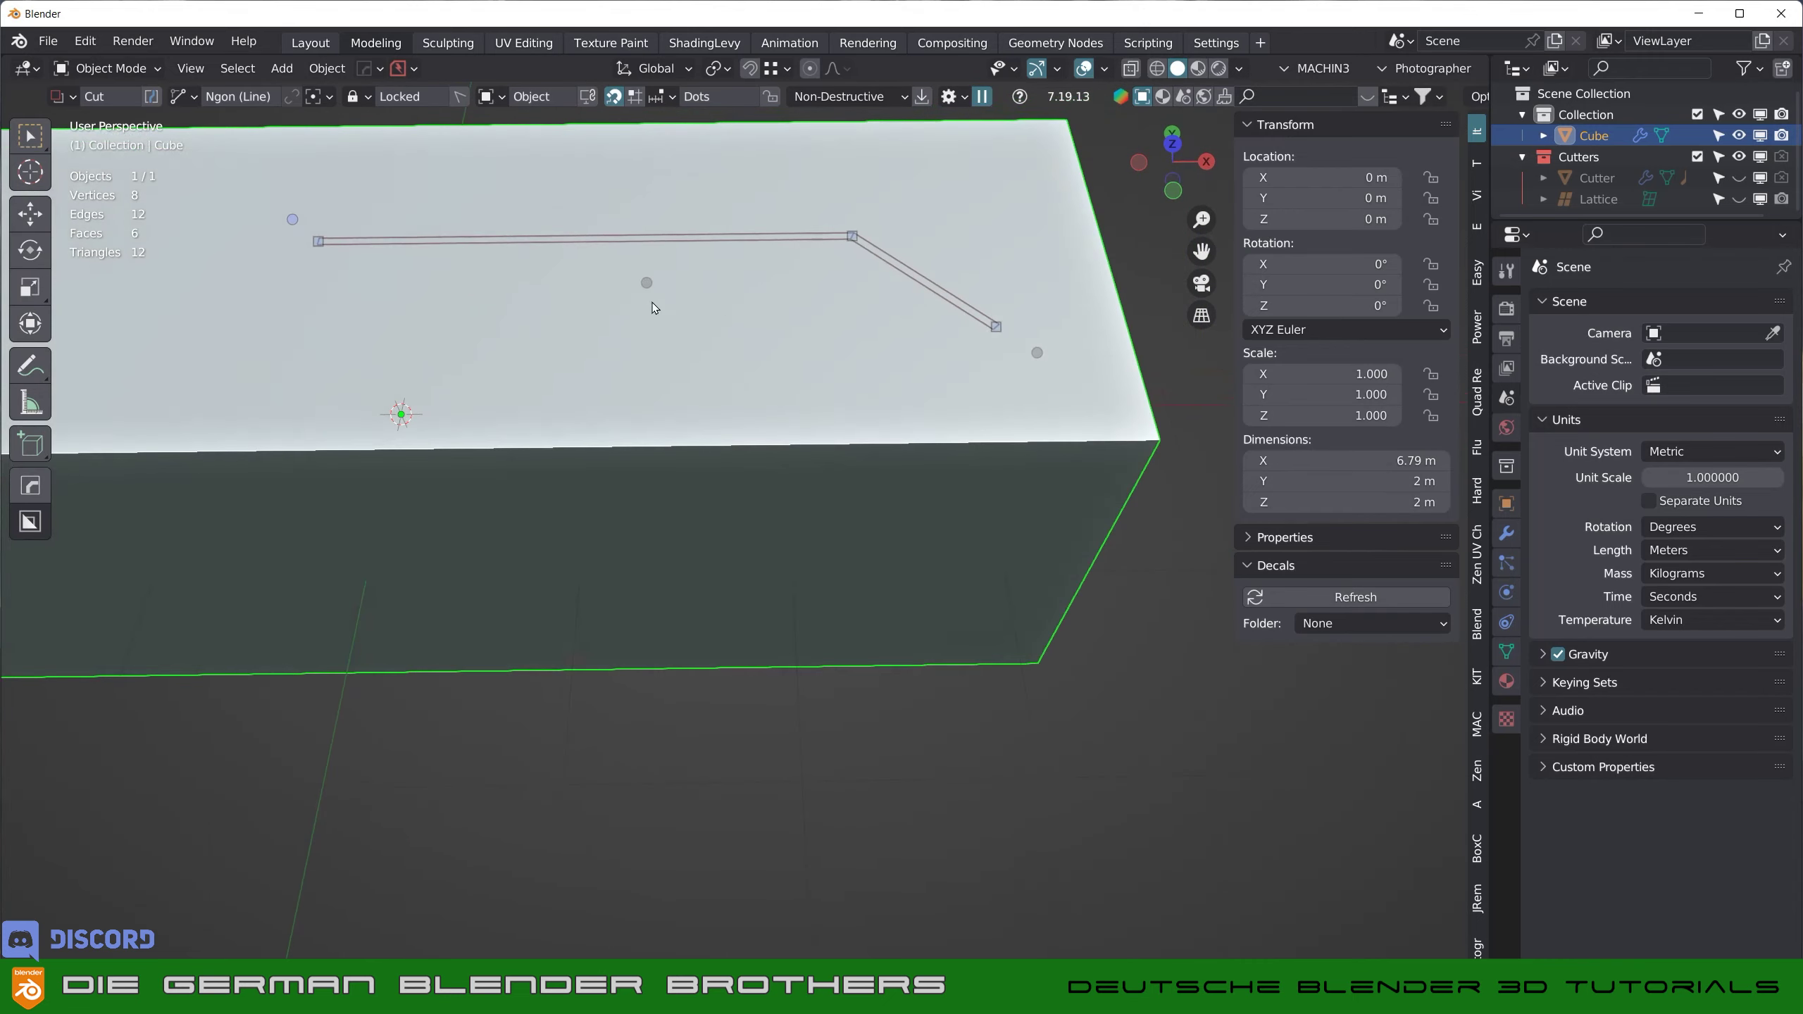
{"action": "left_click_drag", "start_coordinate": [650, 322], "coordinate": [716, 316]}
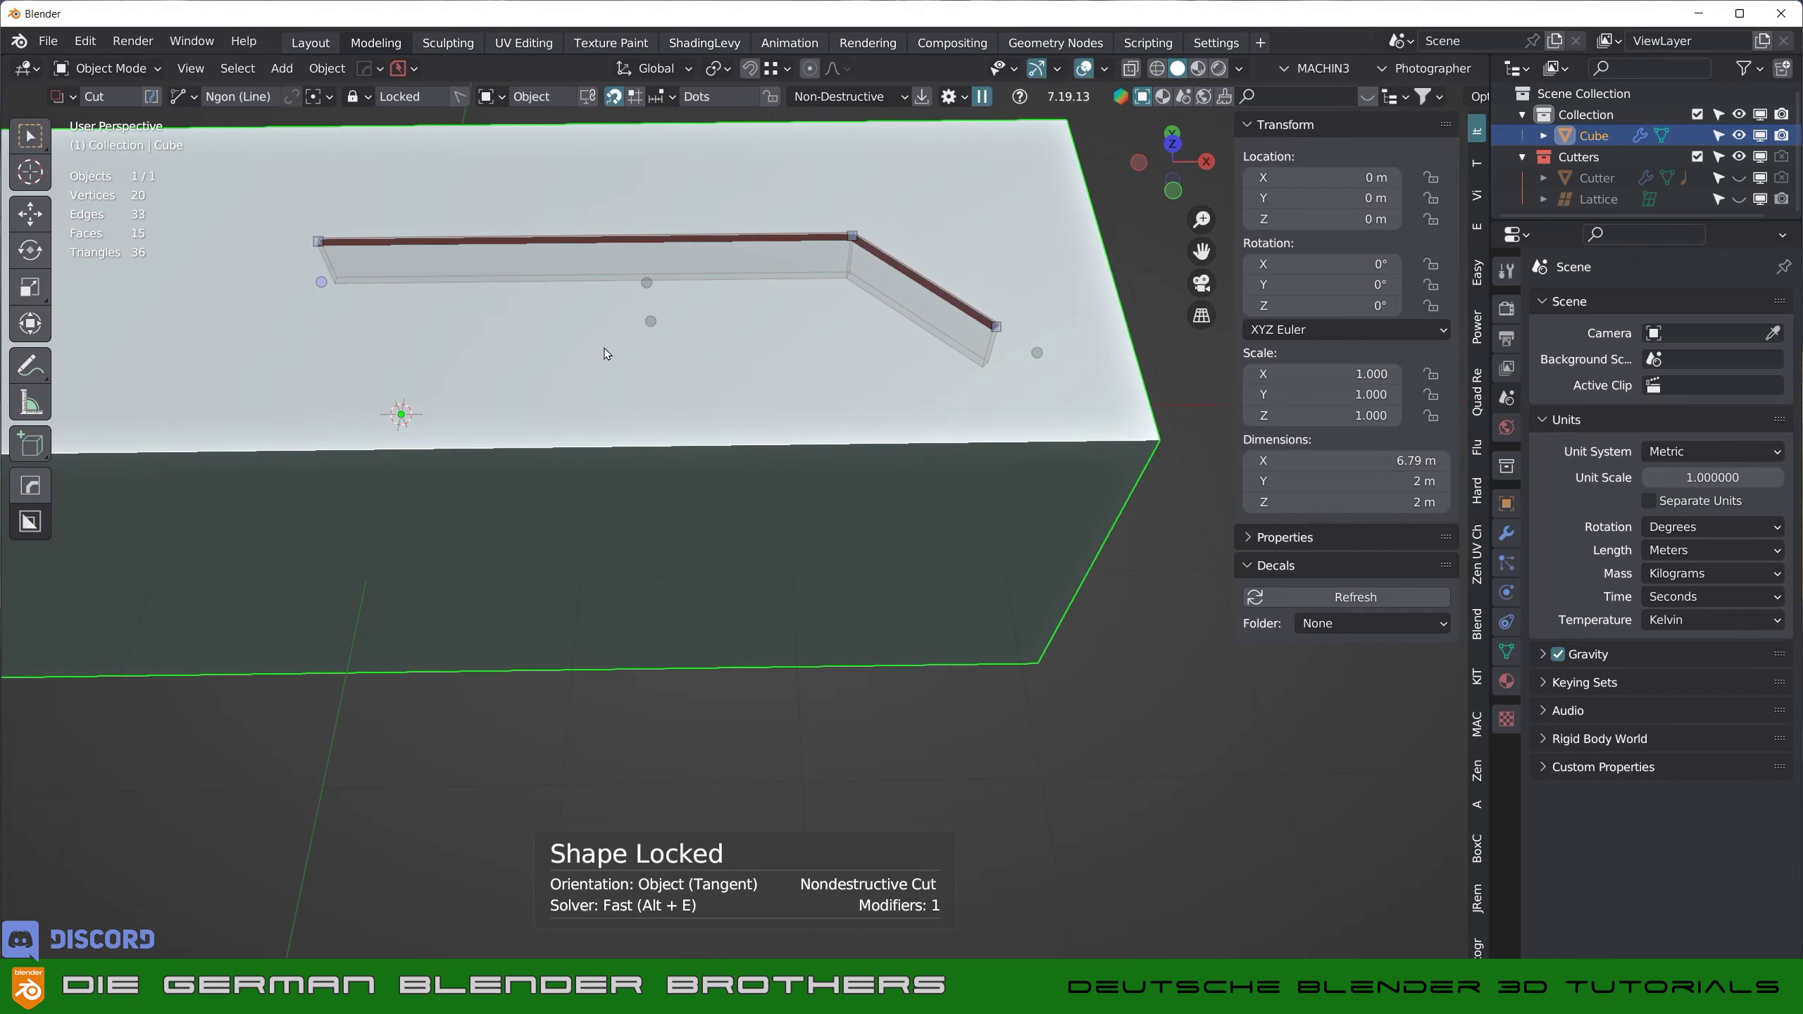
{"action": "key", "text": "b"}
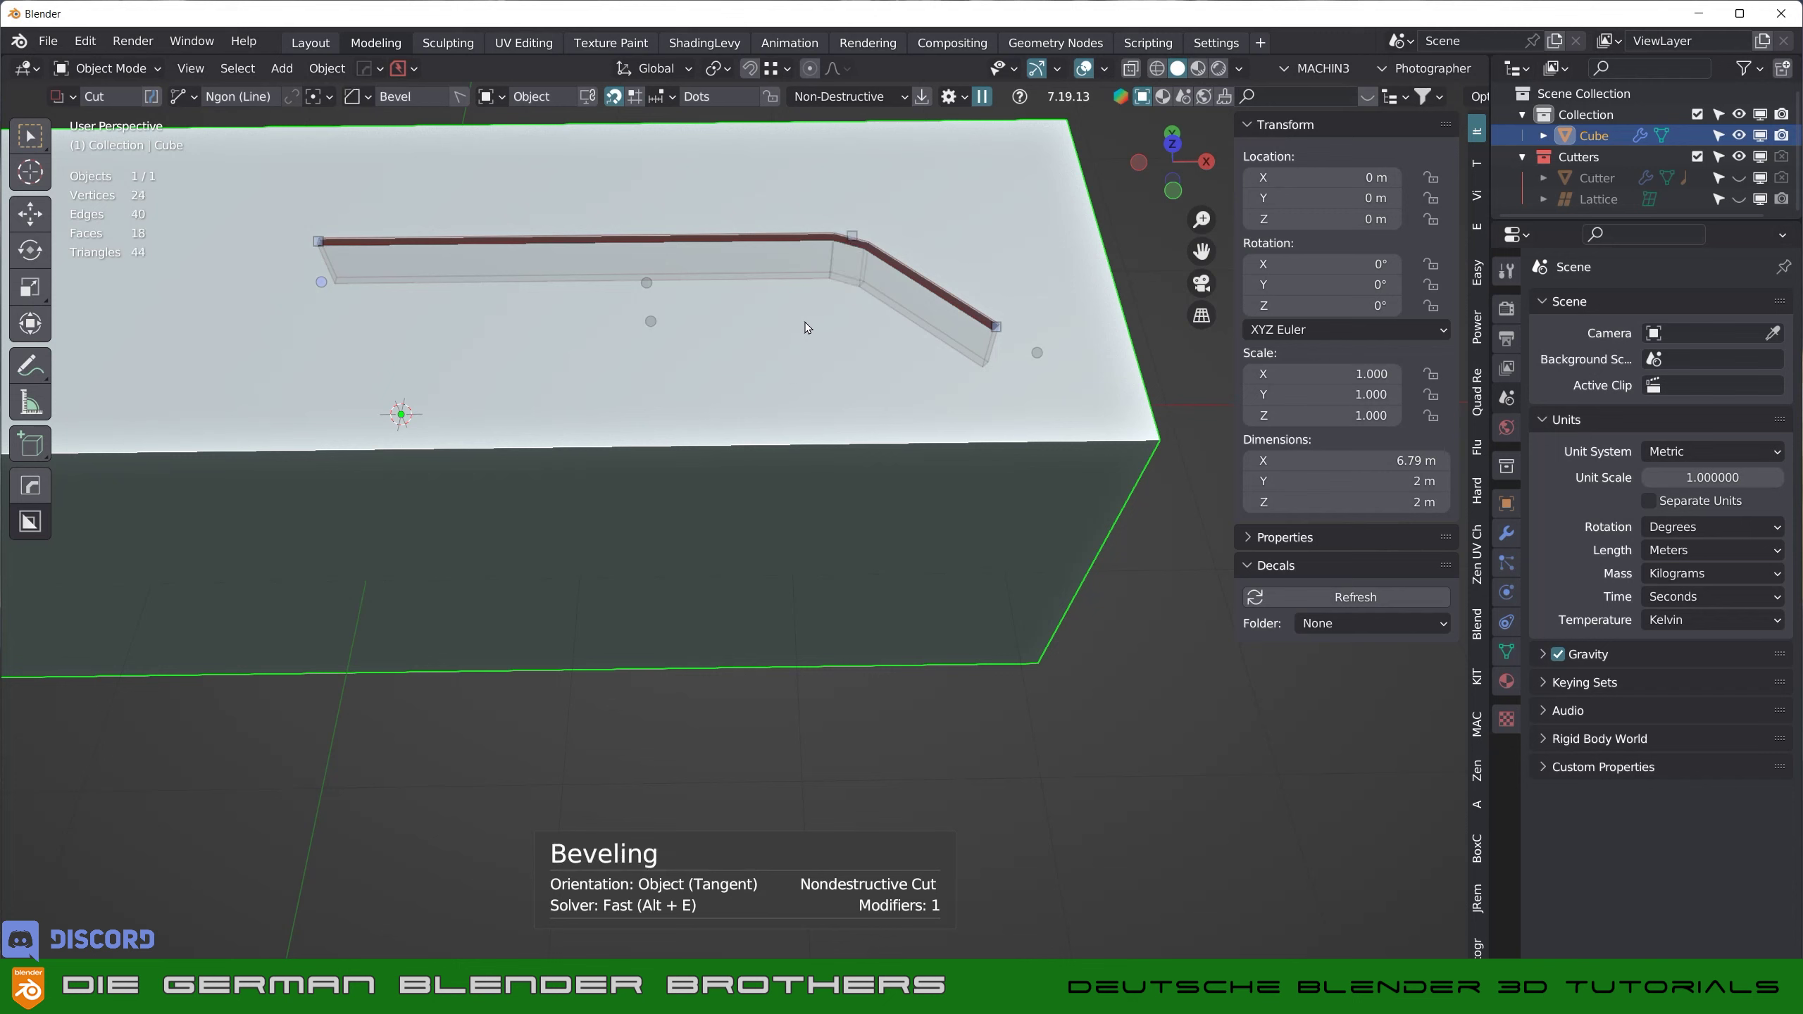
{"action": "scroll", "coordinate": [811, 324], "scroll_direction": "up", "scroll_amount": 1}
{"action": "scroll", "coordinate": [813, 326], "scroll_direction": "up", "scroll_amount": 3}
{"action": "scroll", "coordinate": [813, 331], "scroll_direction": "up", "scroll_amount": 1}
{"action": "scroll", "coordinate": [816, 337], "scroll_direction": "up", "scroll_amount": 2}
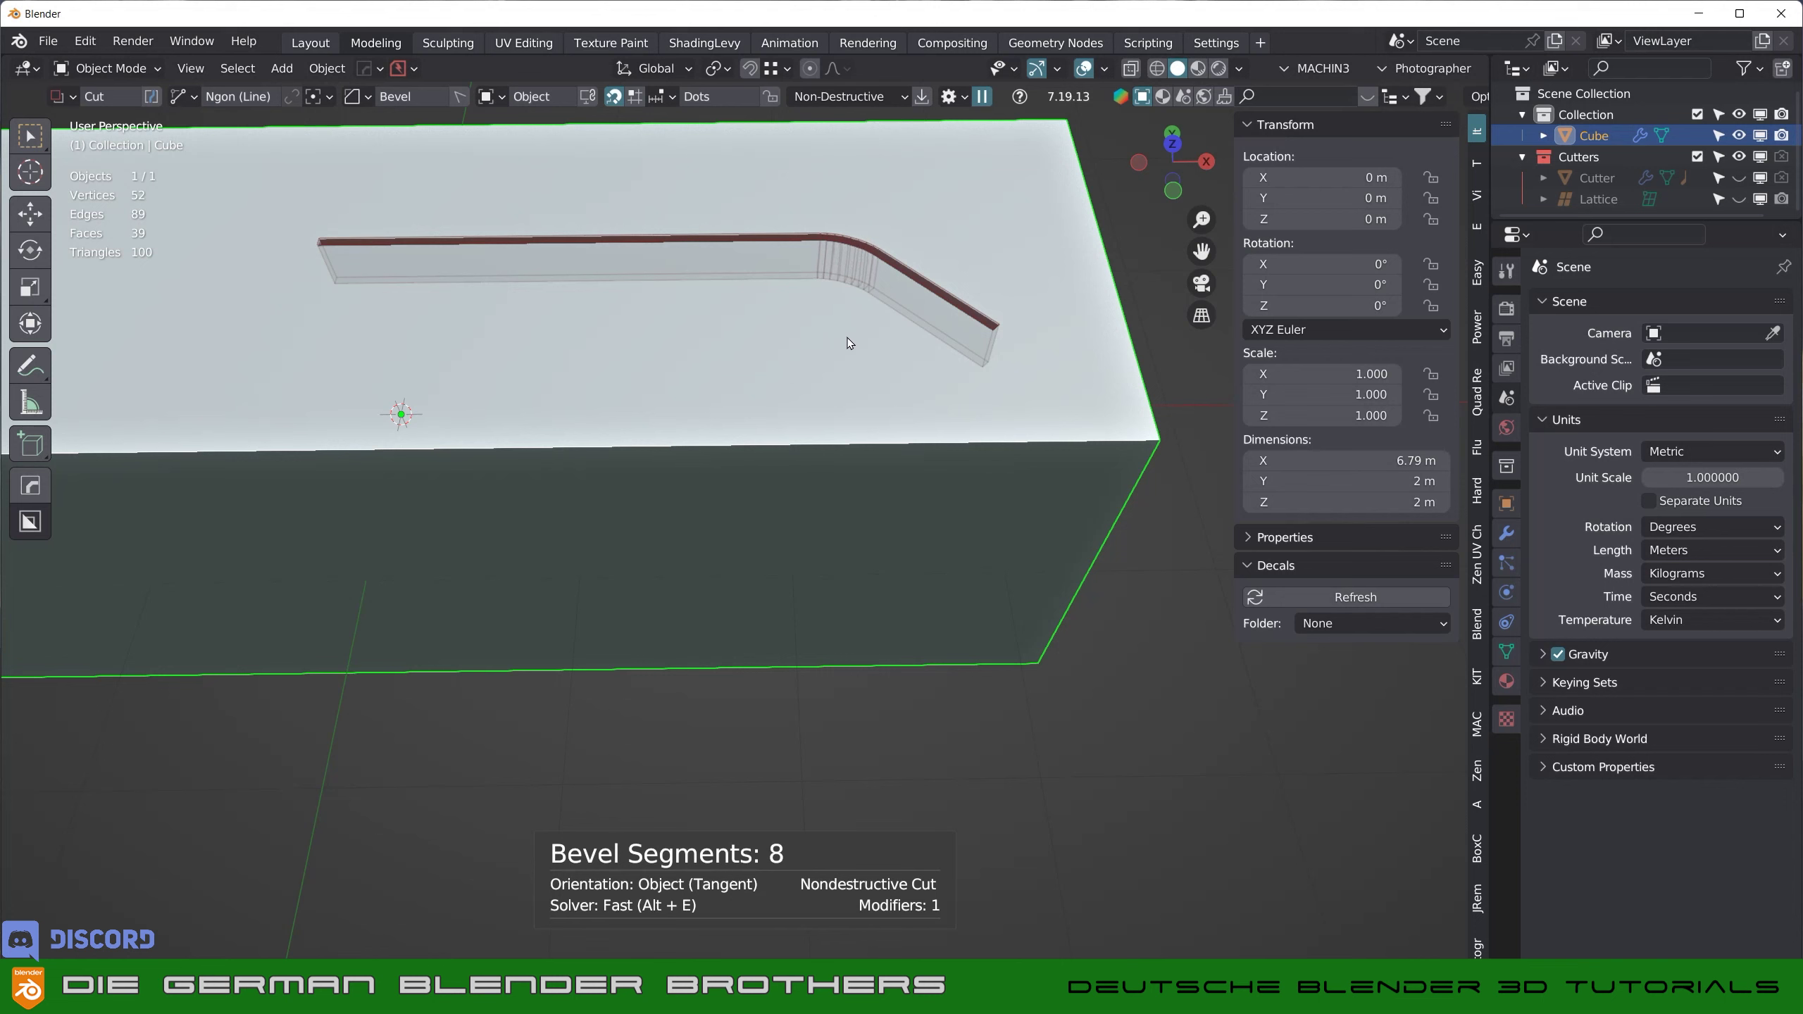
{"action": "scroll", "coordinate": [880, 361], "scroll_direction": "up", "scroll_amount": 1}
{"action": "key", "text": "Tab"}
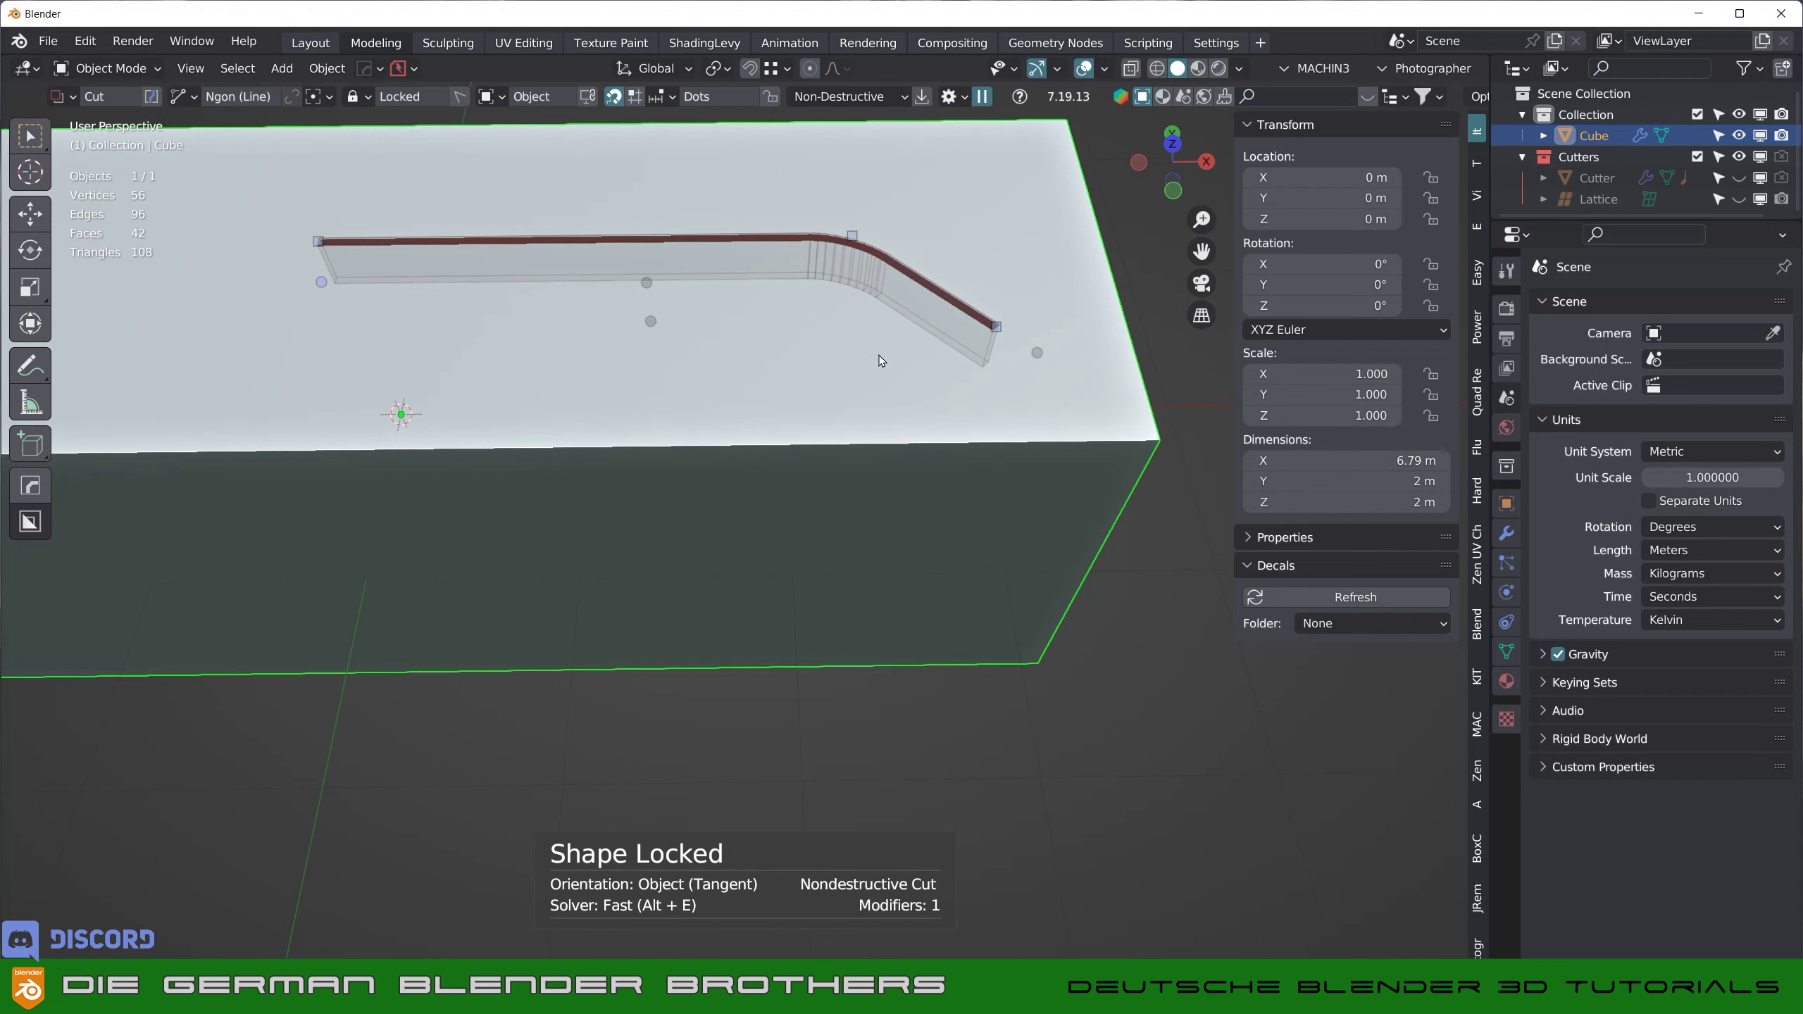
{"action": "left_click", "coordinate": [880, 361]}
- Orbit, zoom out and pan to inspect the groove, switching to orthographic view
{"action": "mouse_move", "coordinate": [744, 364]}
{"action": "middle_mouse_down"}
{"action": "mouse_move", "coordinate": [753, 462]}
{"action": "mouse_move", "coordinate": [747, 438]}
{"action": "mouse_move", "coordinate": [578, 341]}
{"action": "middle_mouse_up"}
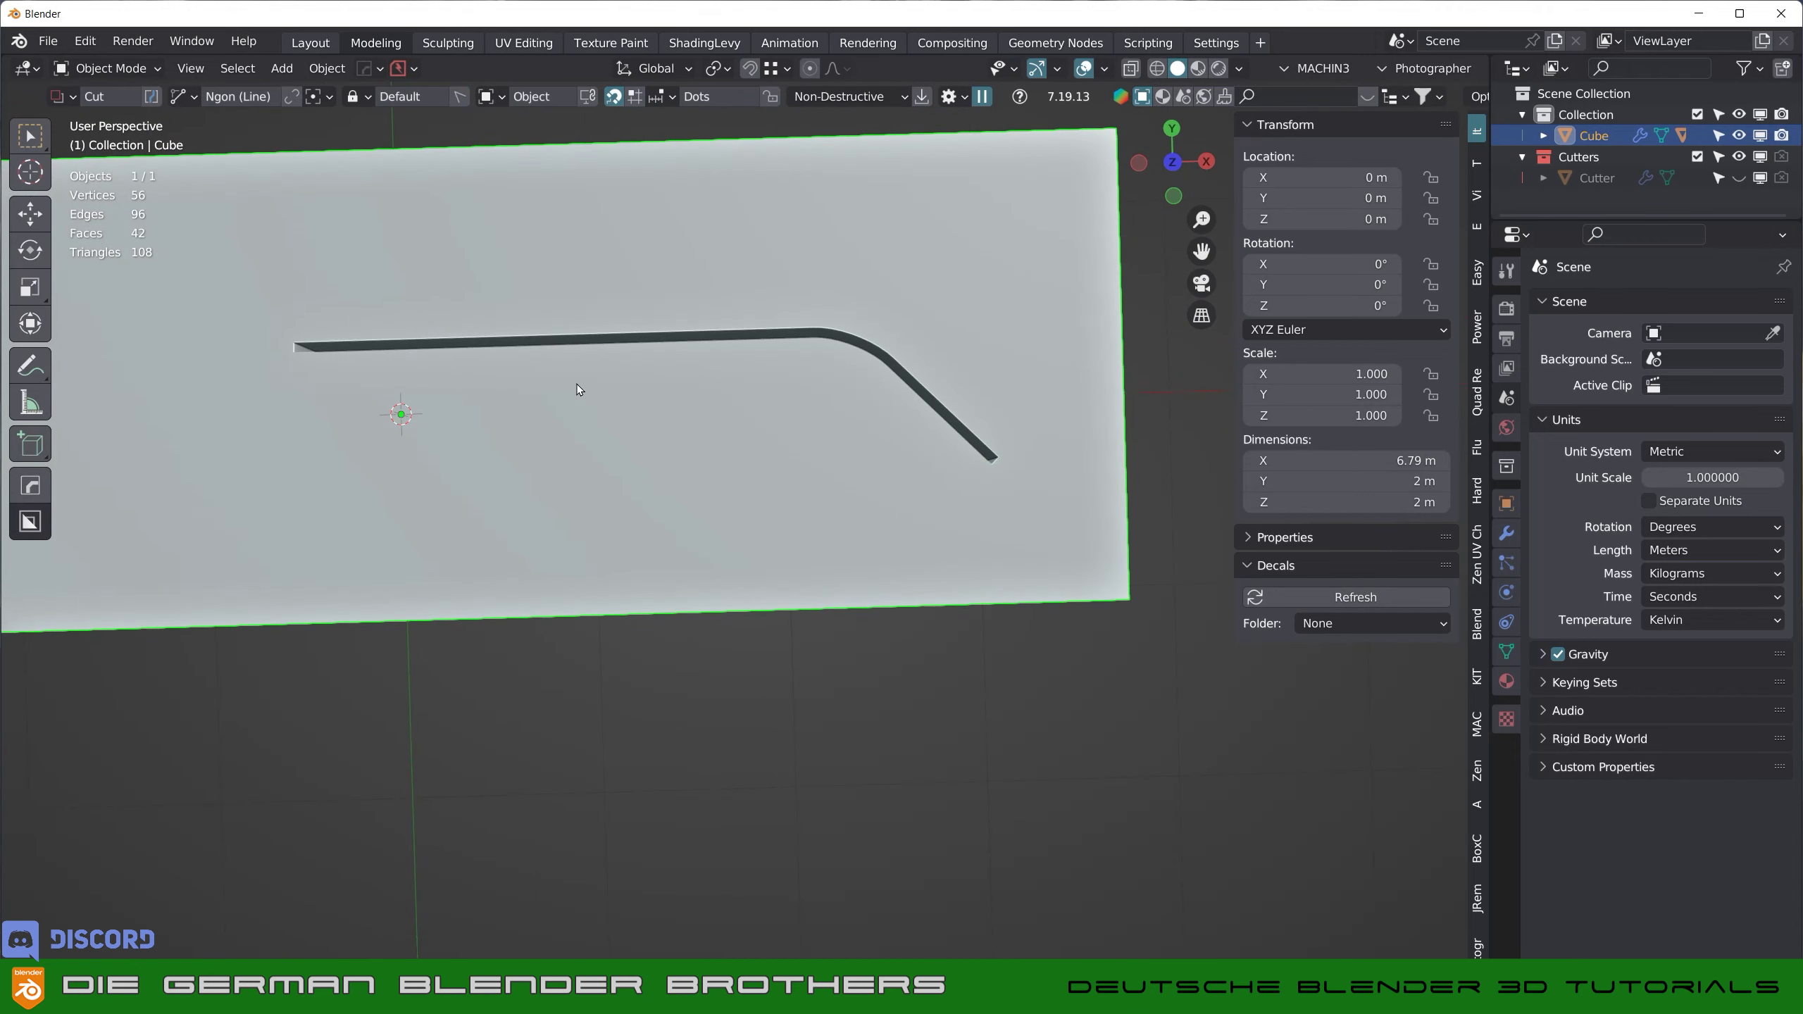
{"action": "scroll", "coordinate": [578, 388], "scroll_direction": "down", "scroll_amount": 3}
{"action": "mouse_move", "coordinate": [182, 466]}
{"action": "middle_mouse_down", "text": "shift"}
{"action": "mouse_move", "coordinate": [620, 448]}
{"action": "mouse_move", "coordinate": [538, 466]}
{"action": "middle_mouse_up", "text": "shift"}
{"action": "key", "text": "KP_5"}
- In front ortho view, trace a line path across the front that dips down and rises again
{"action": "key", "text": "KP_1"}
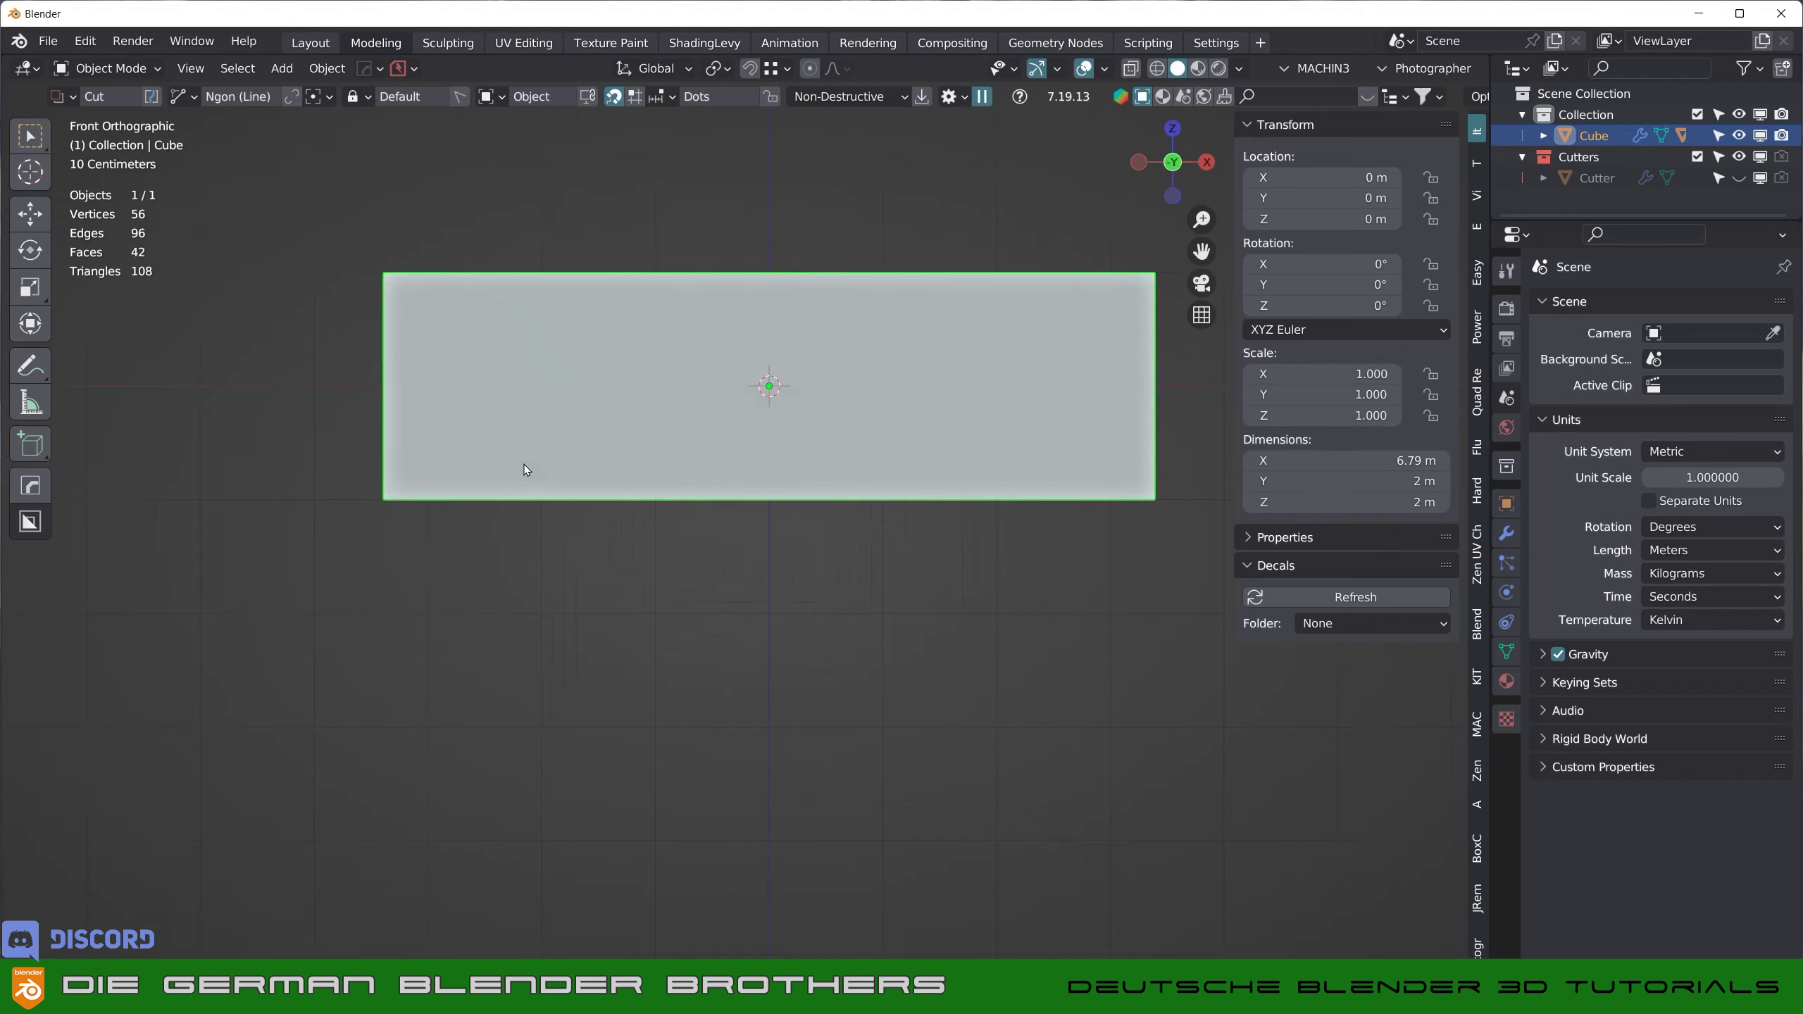
{"action": "left_click_drag", "start_coordinate": [355, 434], "coordinate": [665, 446]}
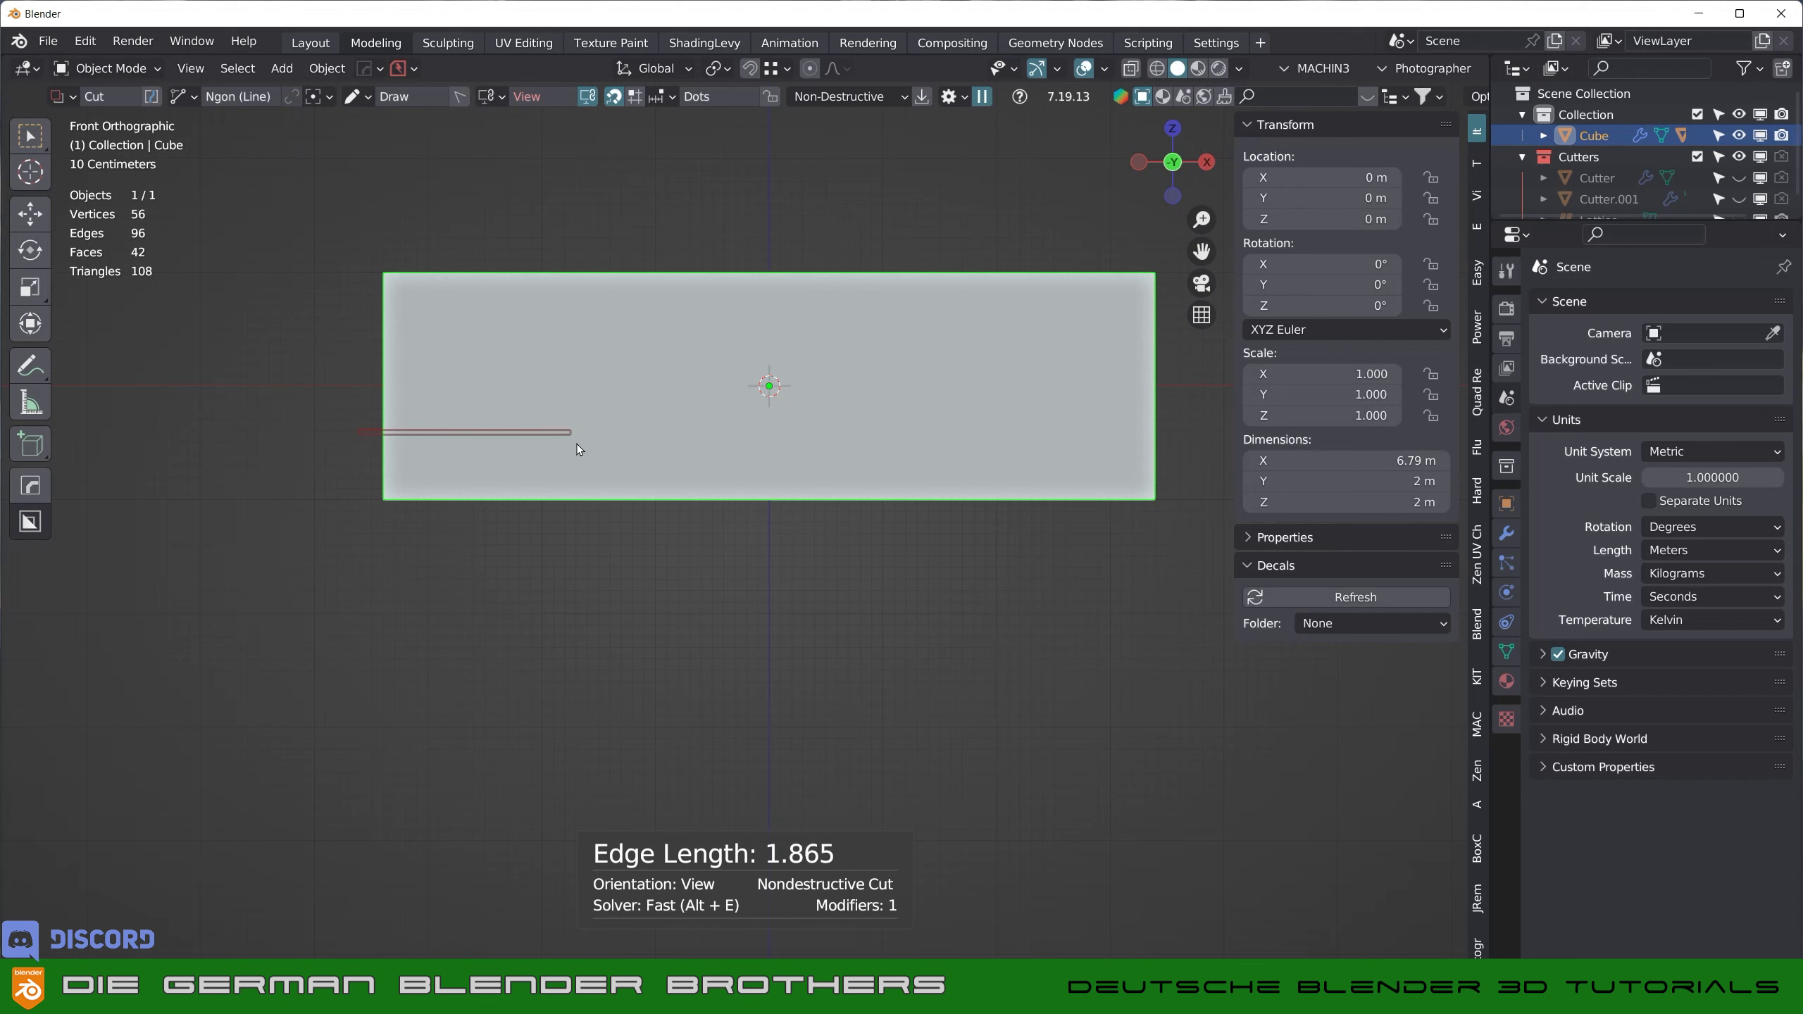
{"action": "left_click", "coordinate": [666, 448]}
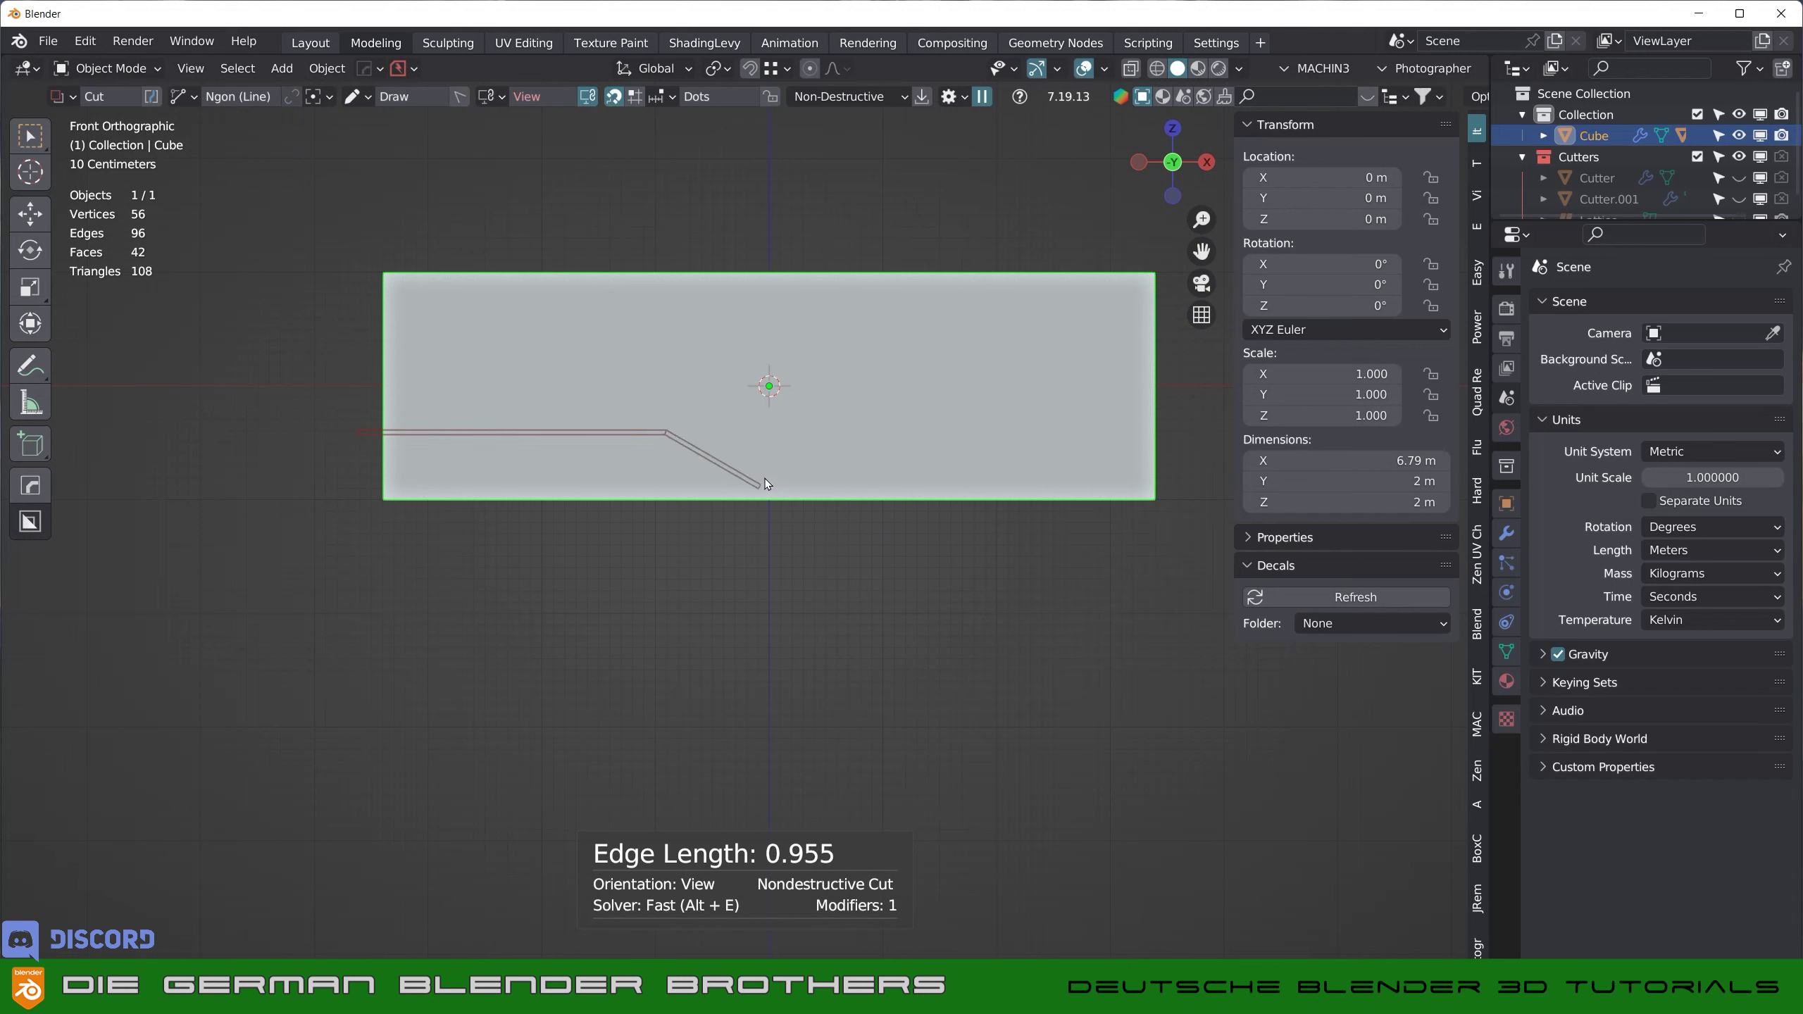
{"action": "left_click", "coordinate": [761, 486]}
{"action": "left_click", "coordinate": [949, 487]}
{"action": "left_click", "coordinate": [1029, 404]}
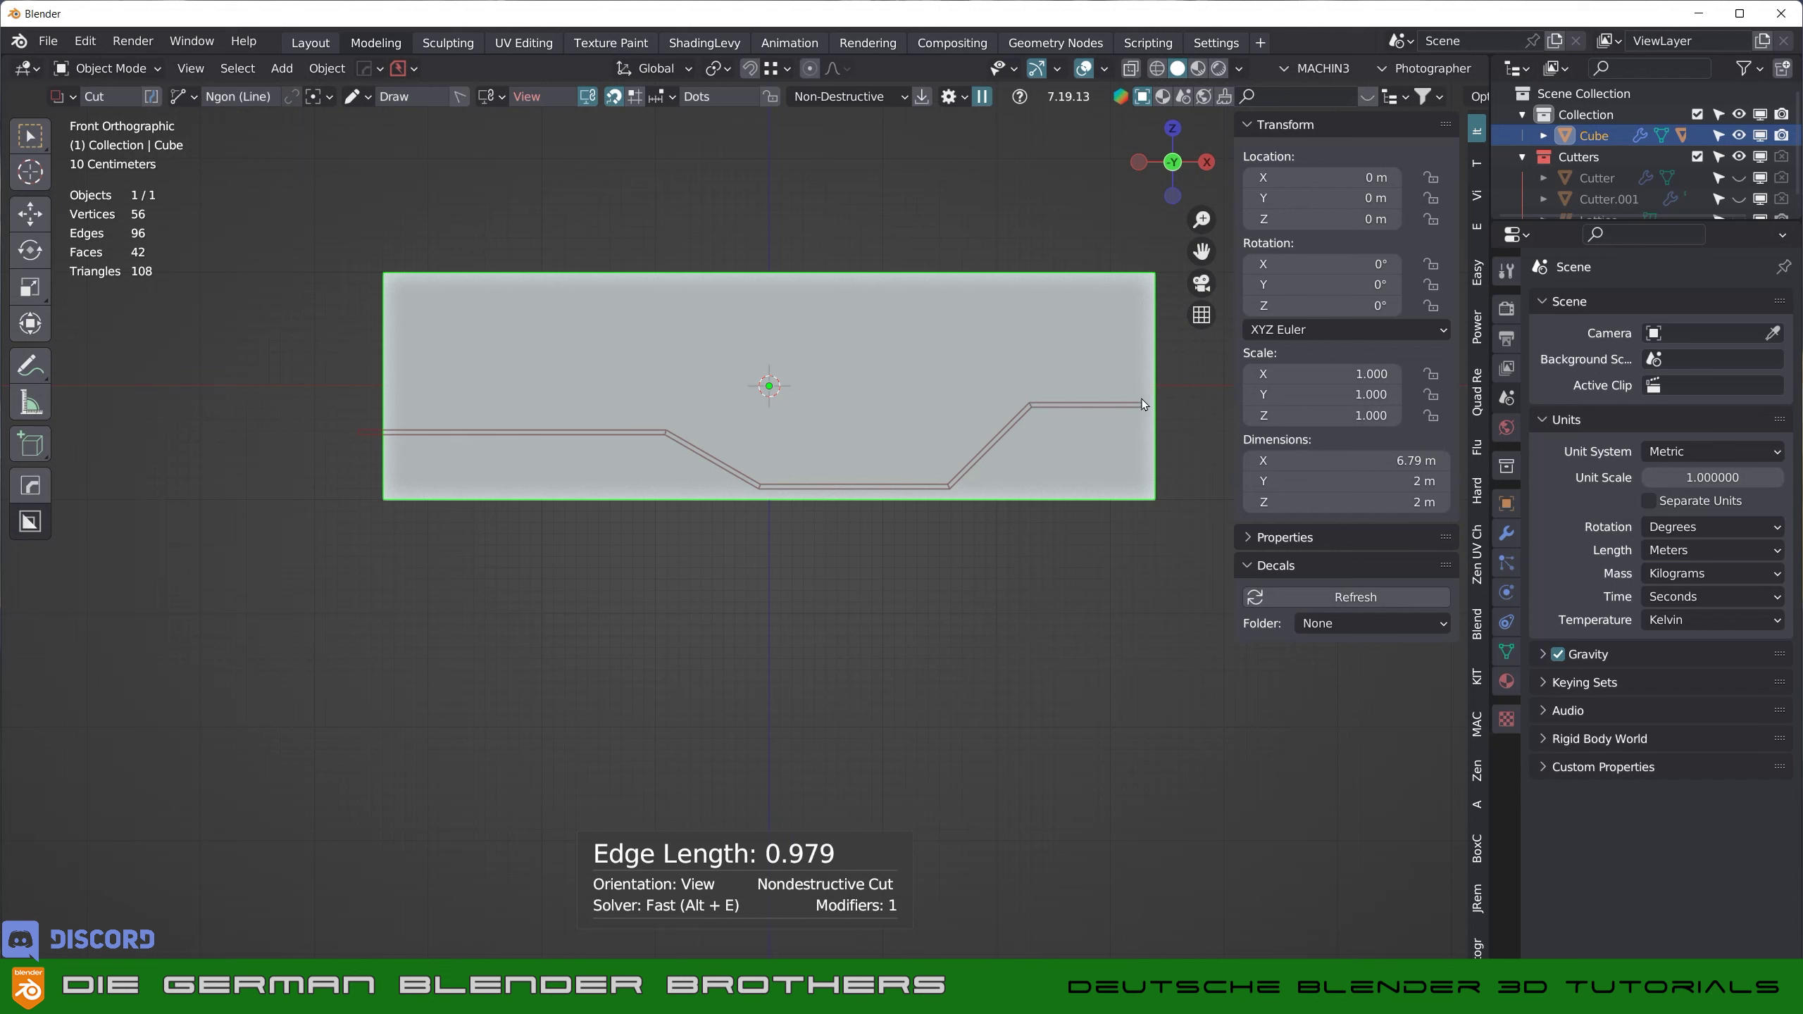
{"action": "left_click", "coordinate": [1143, 404]}
- Thicken the channel path, bevel its bends to 10 segments, and confirm the cut
{"action": "key", "text": "Tab"}
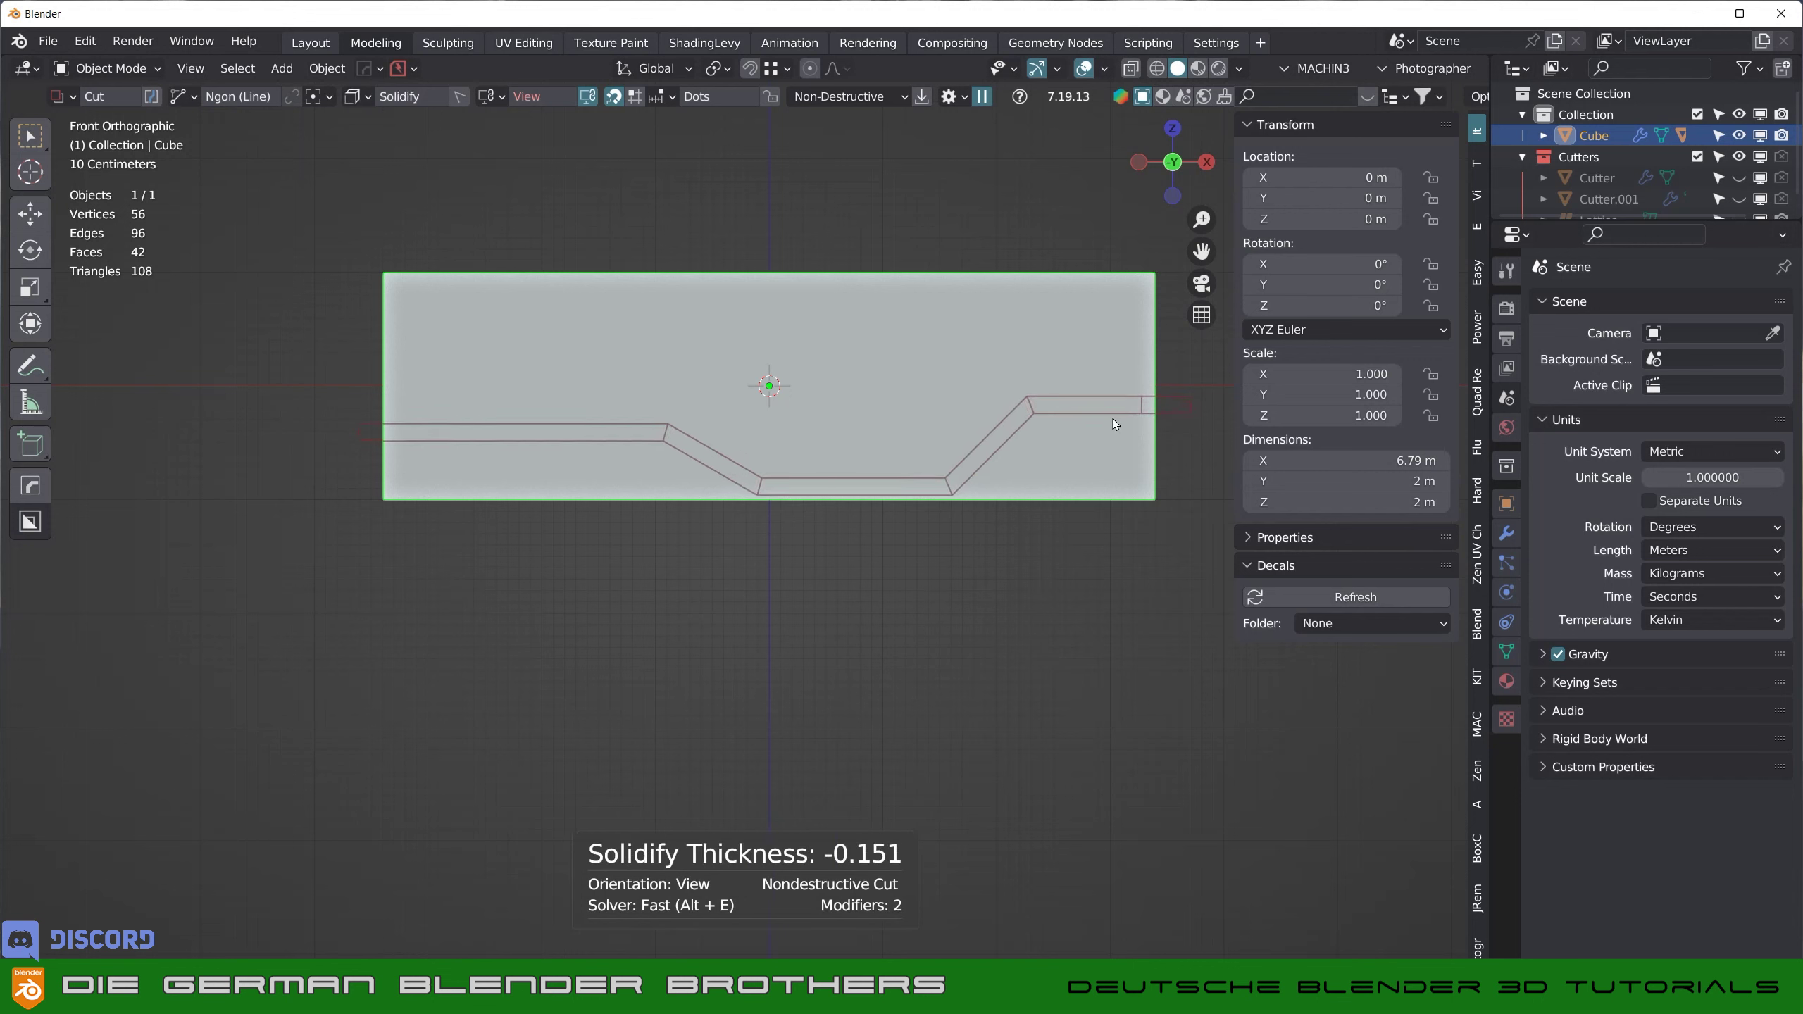
{"action": "key", "text": "Tab"}
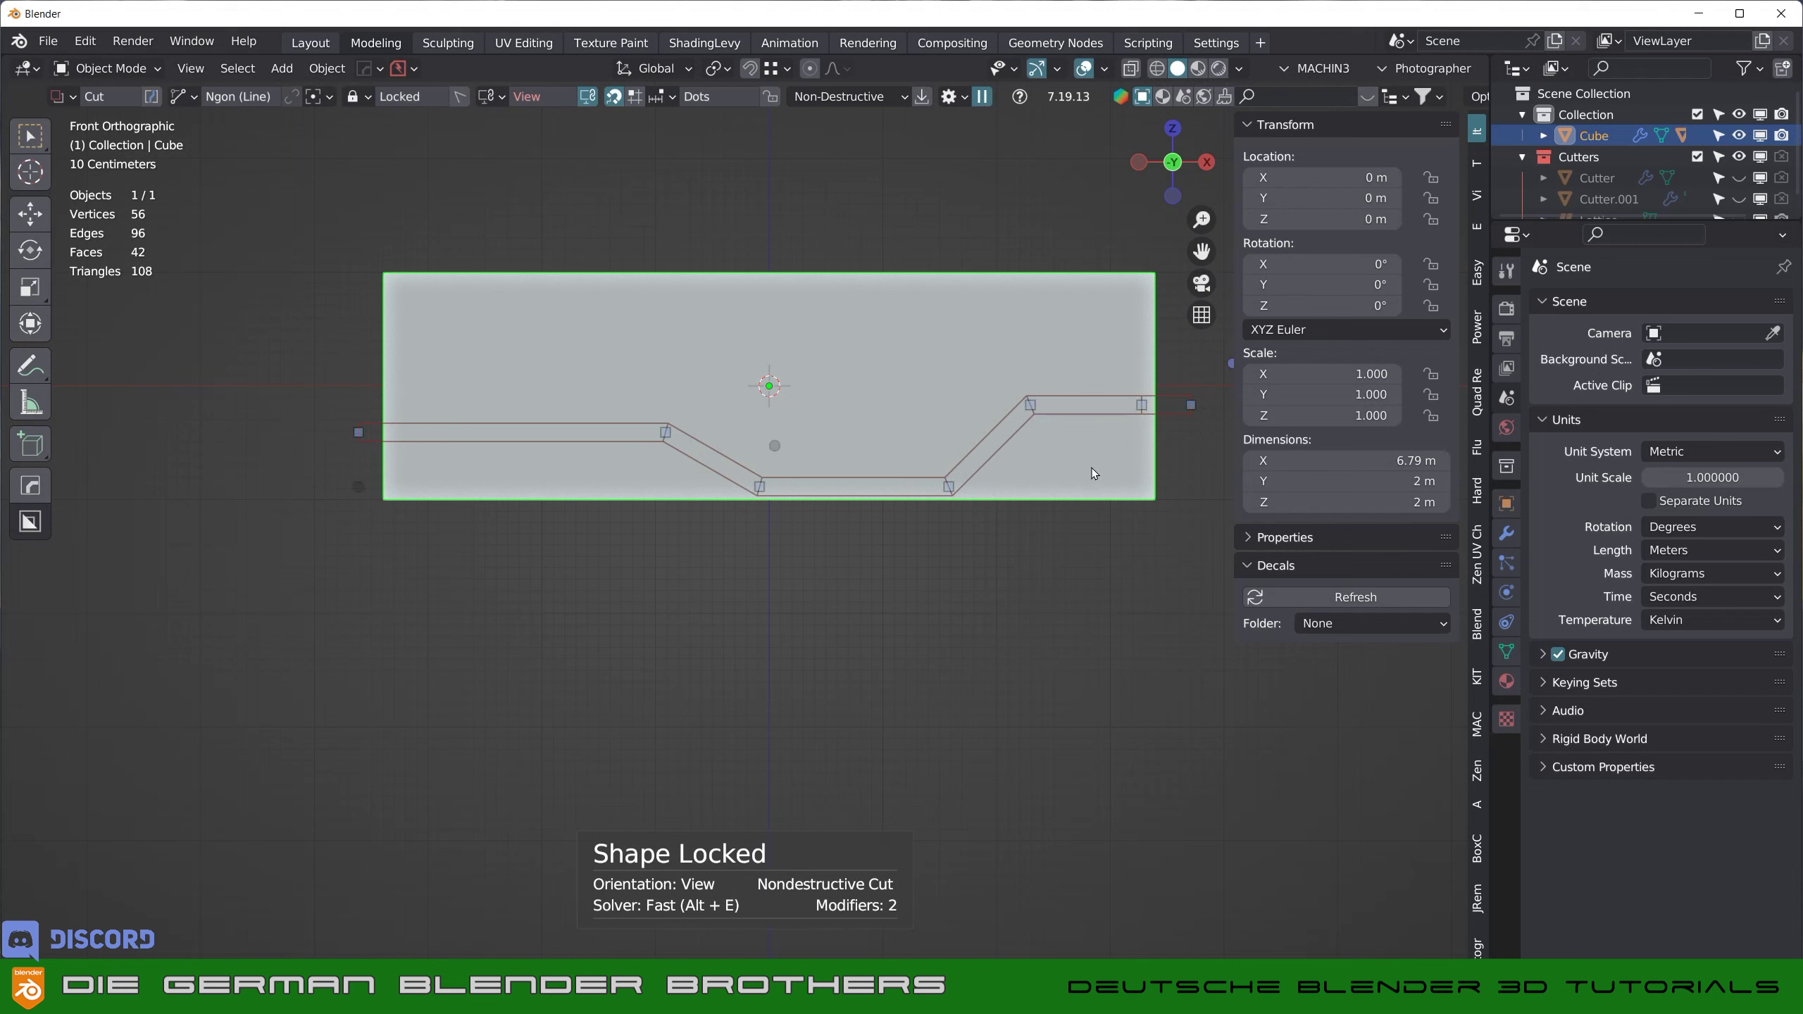
{"action": "key", "text": "b"}
{"action": "scroll", "coordinate": [1121, 474], "scroll_direction": "up", "scroll_amount": 2}
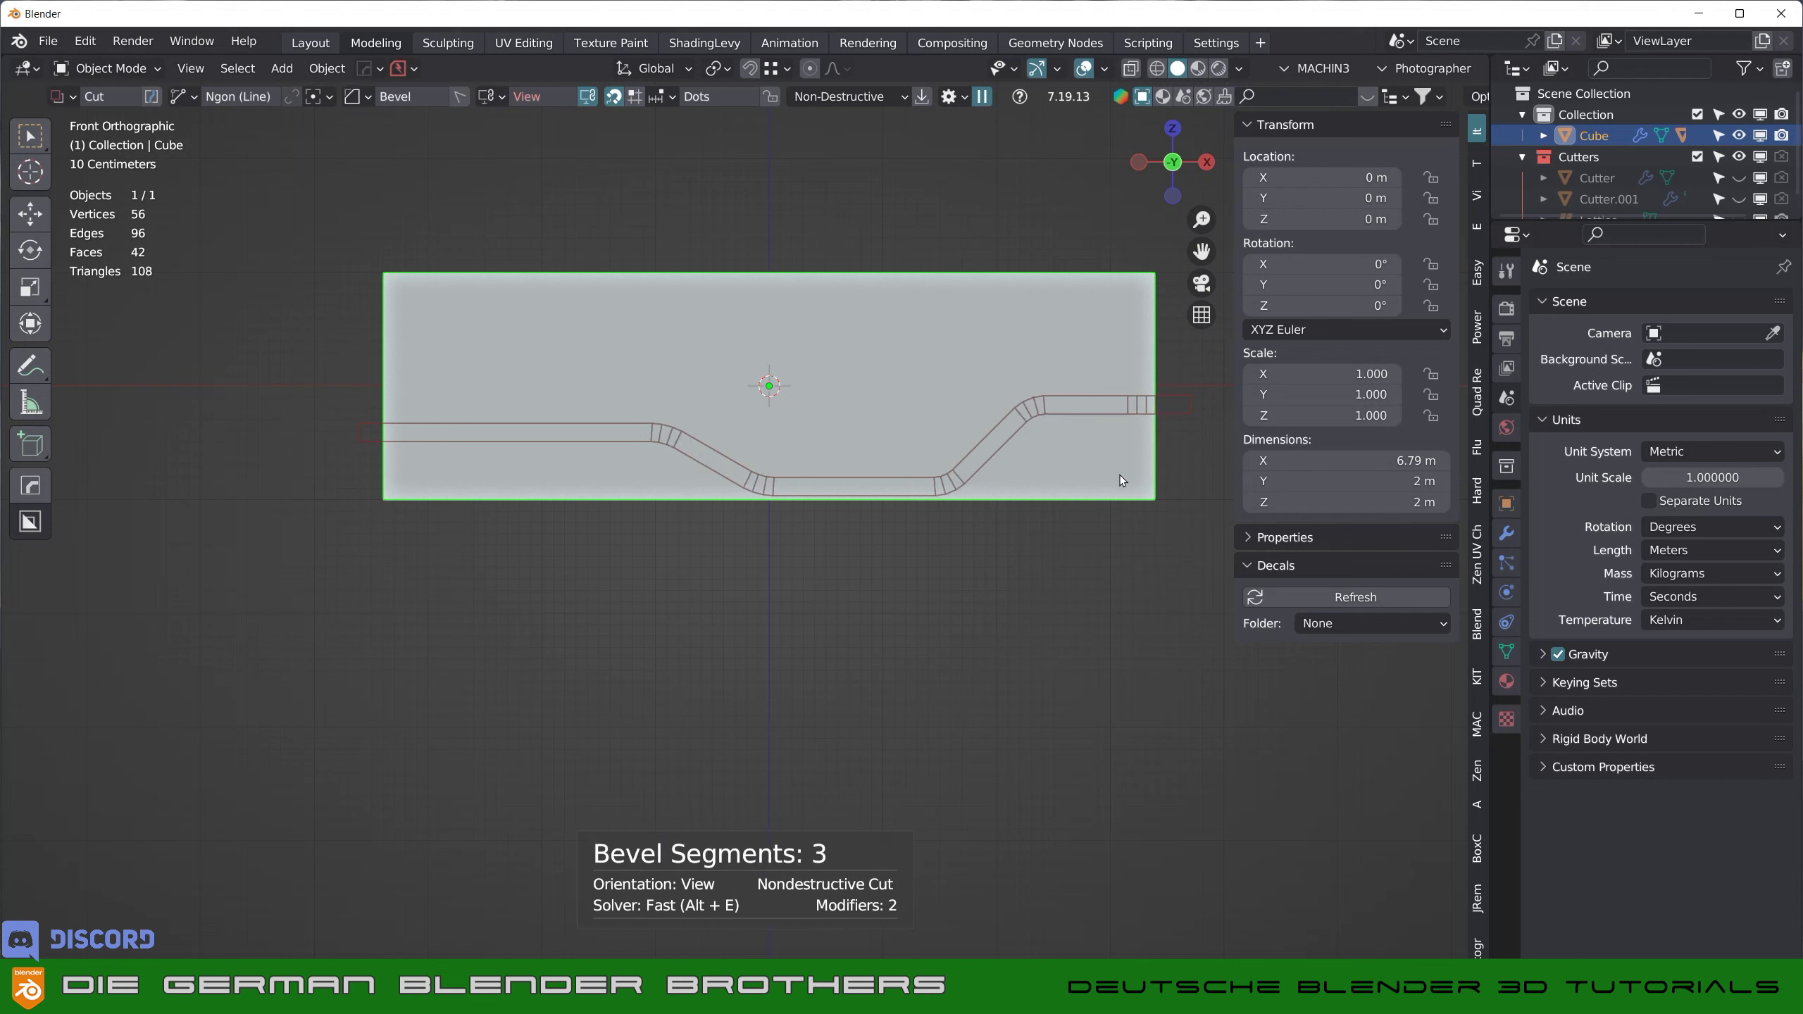
{"action": "scroll", "coordinate": [1120, 475], "scroll_direction": "up", "scroll_amount": 2}
{"action": "scroll", "coordinate": [1120, 475], "scroll_direction": "up", "scroll_amount": 3}
{"action": "scroll", "coordinate": [1120, 472], "scroll_direction": "up", "scroll_amount": 2}
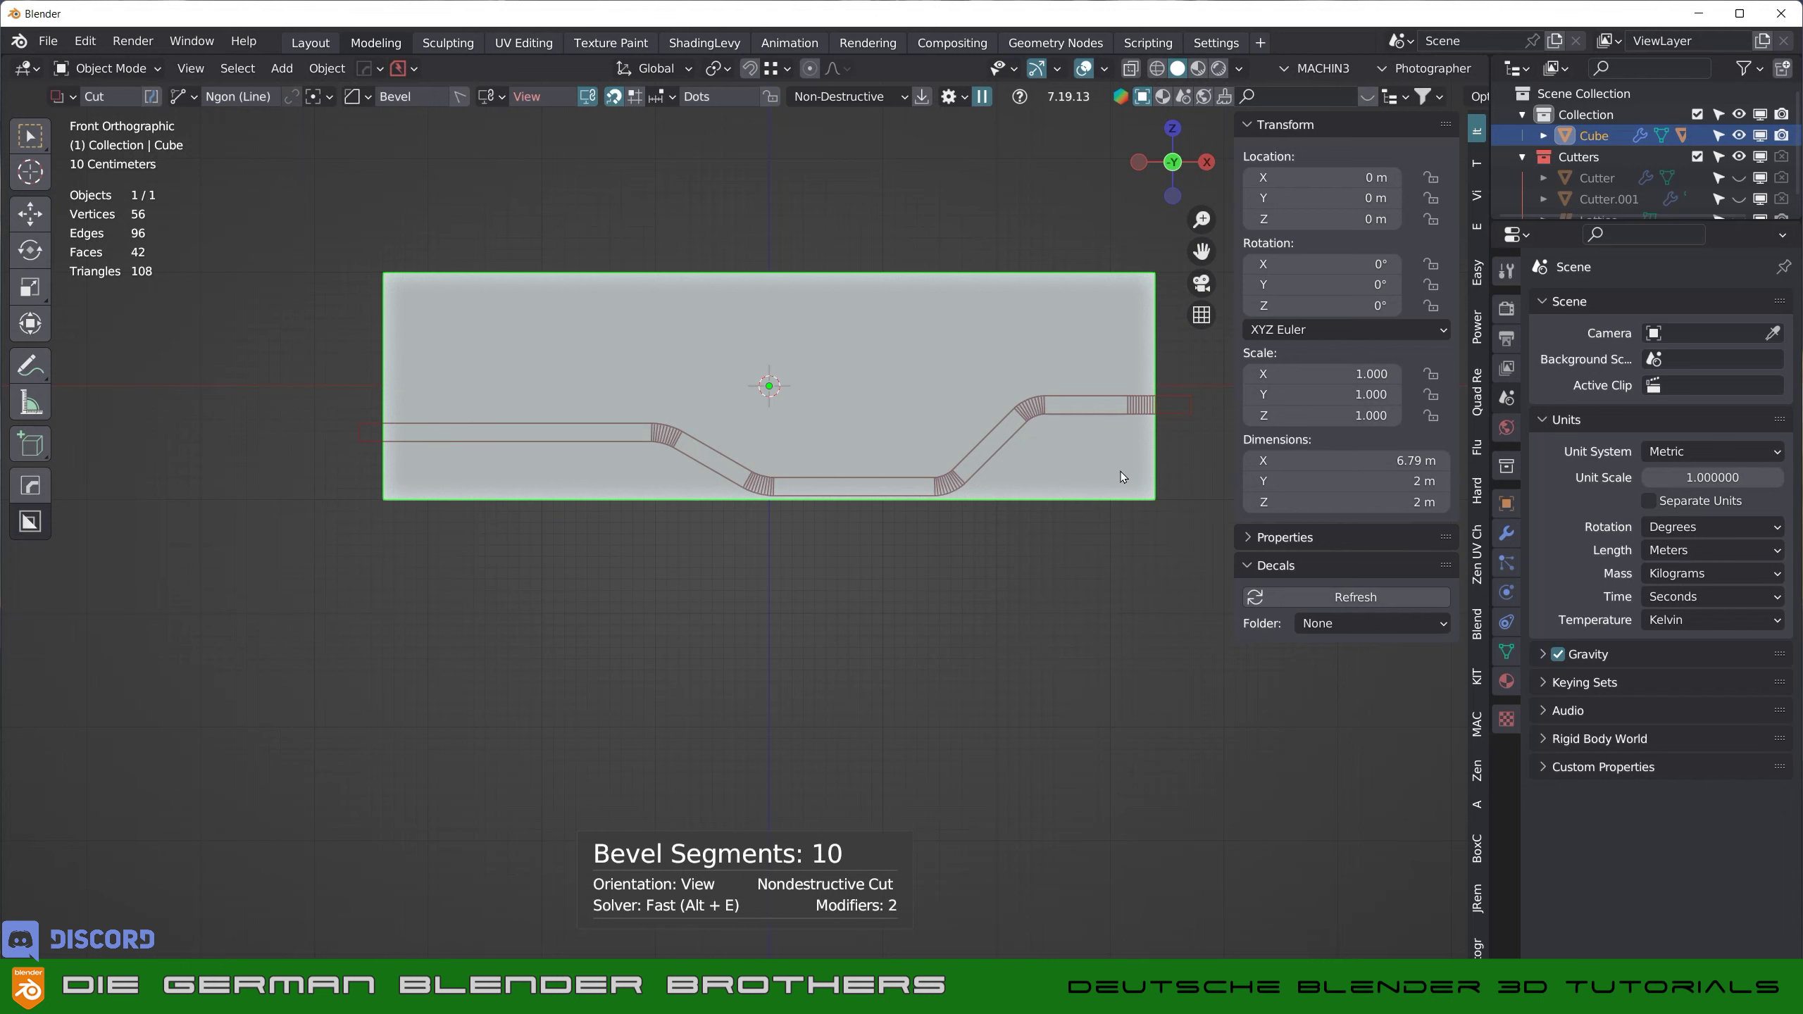
{"action": "key", "text": "Tab"}
{"action": "left_click", "coordinate": [1119, 473]}
- Orbit to inspect the channel in perspective and switch Ngon cuts back to closed polygons
{"action": "mouse_move", "coordinate": [1060, 553]}
{"action": "middle_mouse_down"}
{"action": "mouse_move", "coordinate": [1071, 508]}
{"action": "mouse_move", "coordinate": [1139, 507]}
{"action": "mouse_move", "coordinate": [1097, 581]}
{"action": "mouse_move", "coordinate": [1009, 395]}
{"action": "mouse_move", "coordinate": [1014, 137]}
{"action": "mouse_move", "coordinate": [980, 416]}
{"action": "mouse_move", "coordinate": [1123, 465]}
{"action": "mouse_move", "coordinate": [1009, 451]}
{"action": "mouse_move", "coordinate": [1024, 513]}
{"action": "mouse_move", "coordinate": [874, 395]}
{"action": "mouse_move", "coordinate": [877, 497]}
{"action": "mouse_move", "coordinate": [862, 480]}
{"action": "mouse_move", "coordinate": [880, 528]}
{"action": "mouse_move", "coordinate": [875, 475]}
{"action": "middle_mouse_up"}
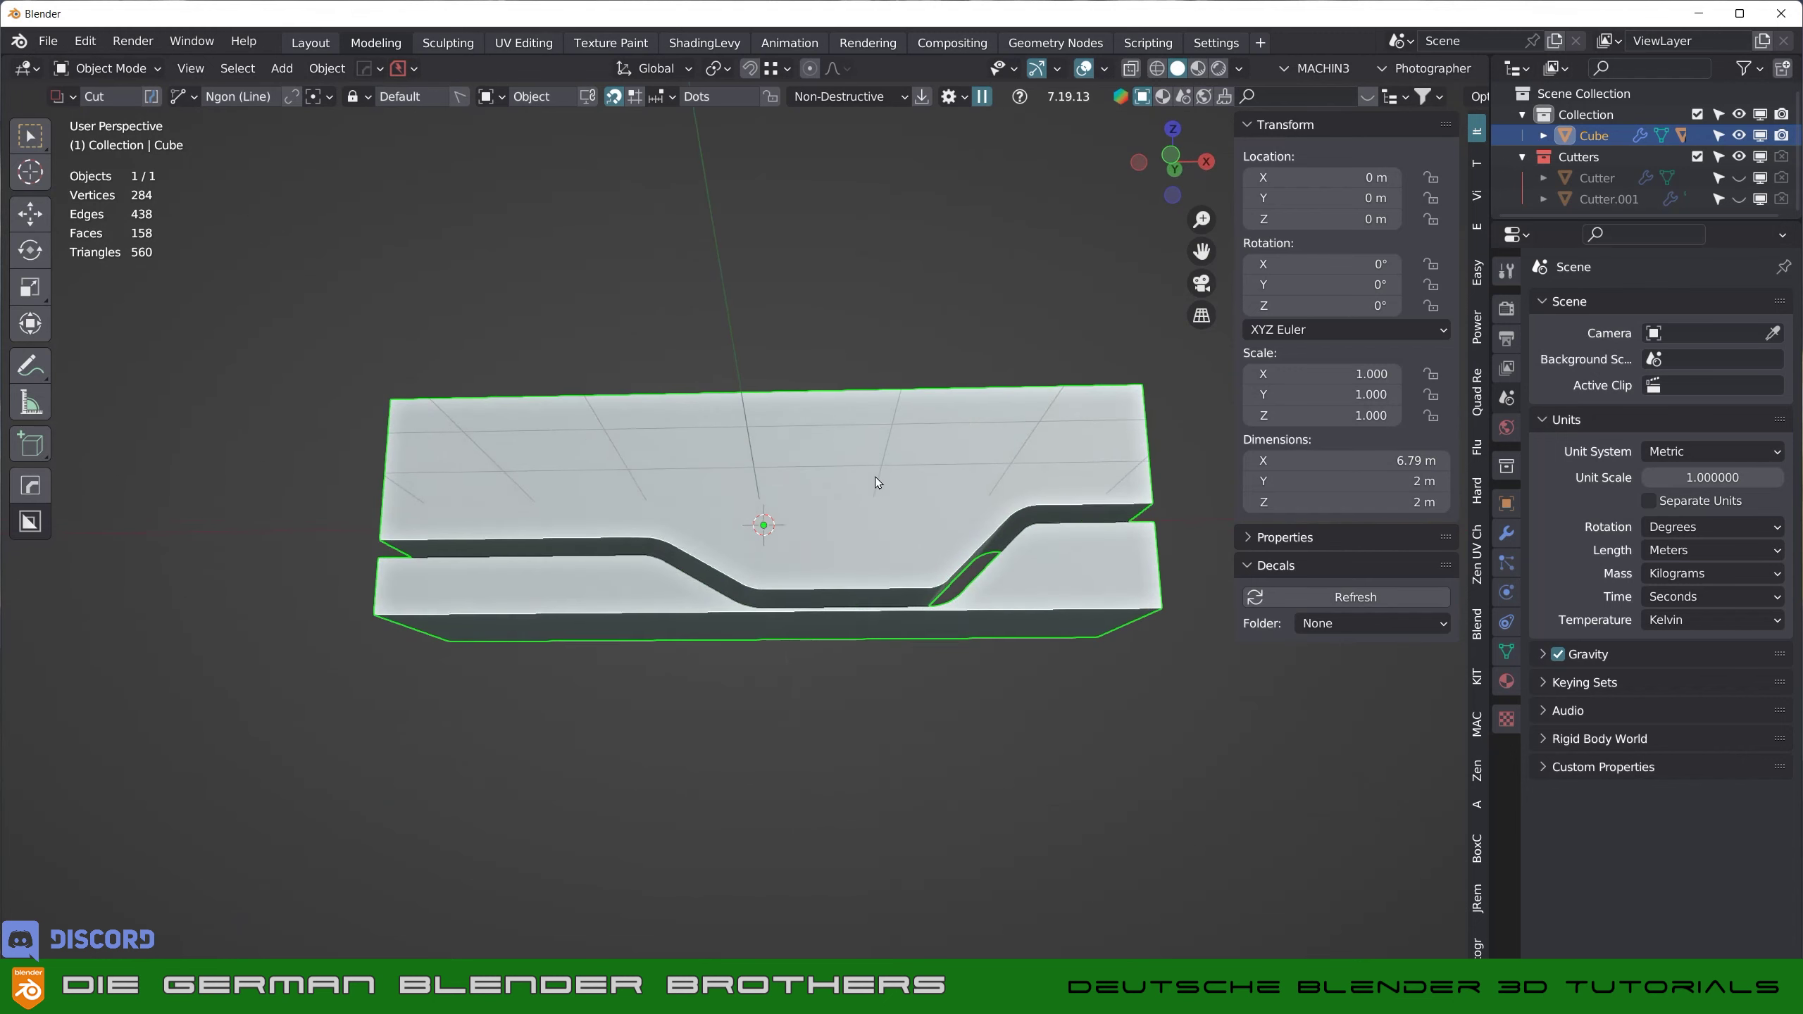
{"action": "middle_click_drag", "start_coordinate": [749, 462], "coordinate": [771, 488]}
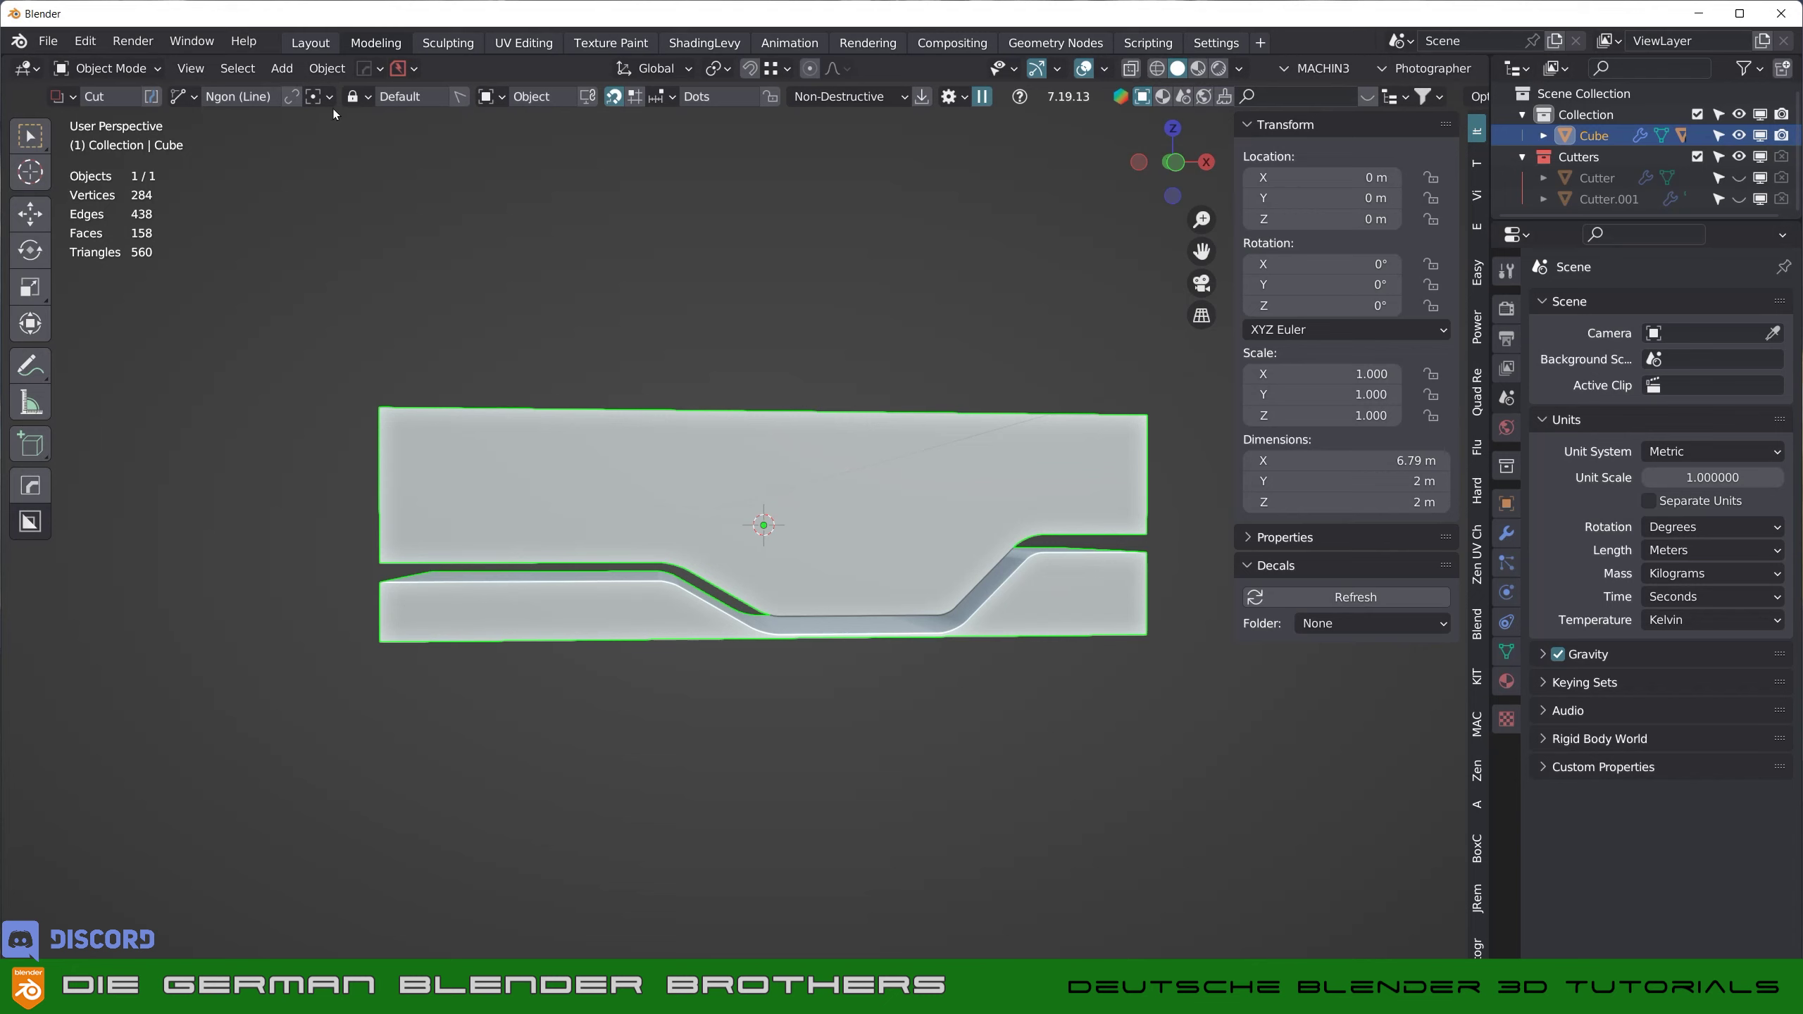
{"action": "left_click", "coordinate": [291, 100]}
- Cut a wide tapered trapezoid notch over the box's top edge, inspect it, then undo
{"action": "left_click", "coordinate": [449, 456]}
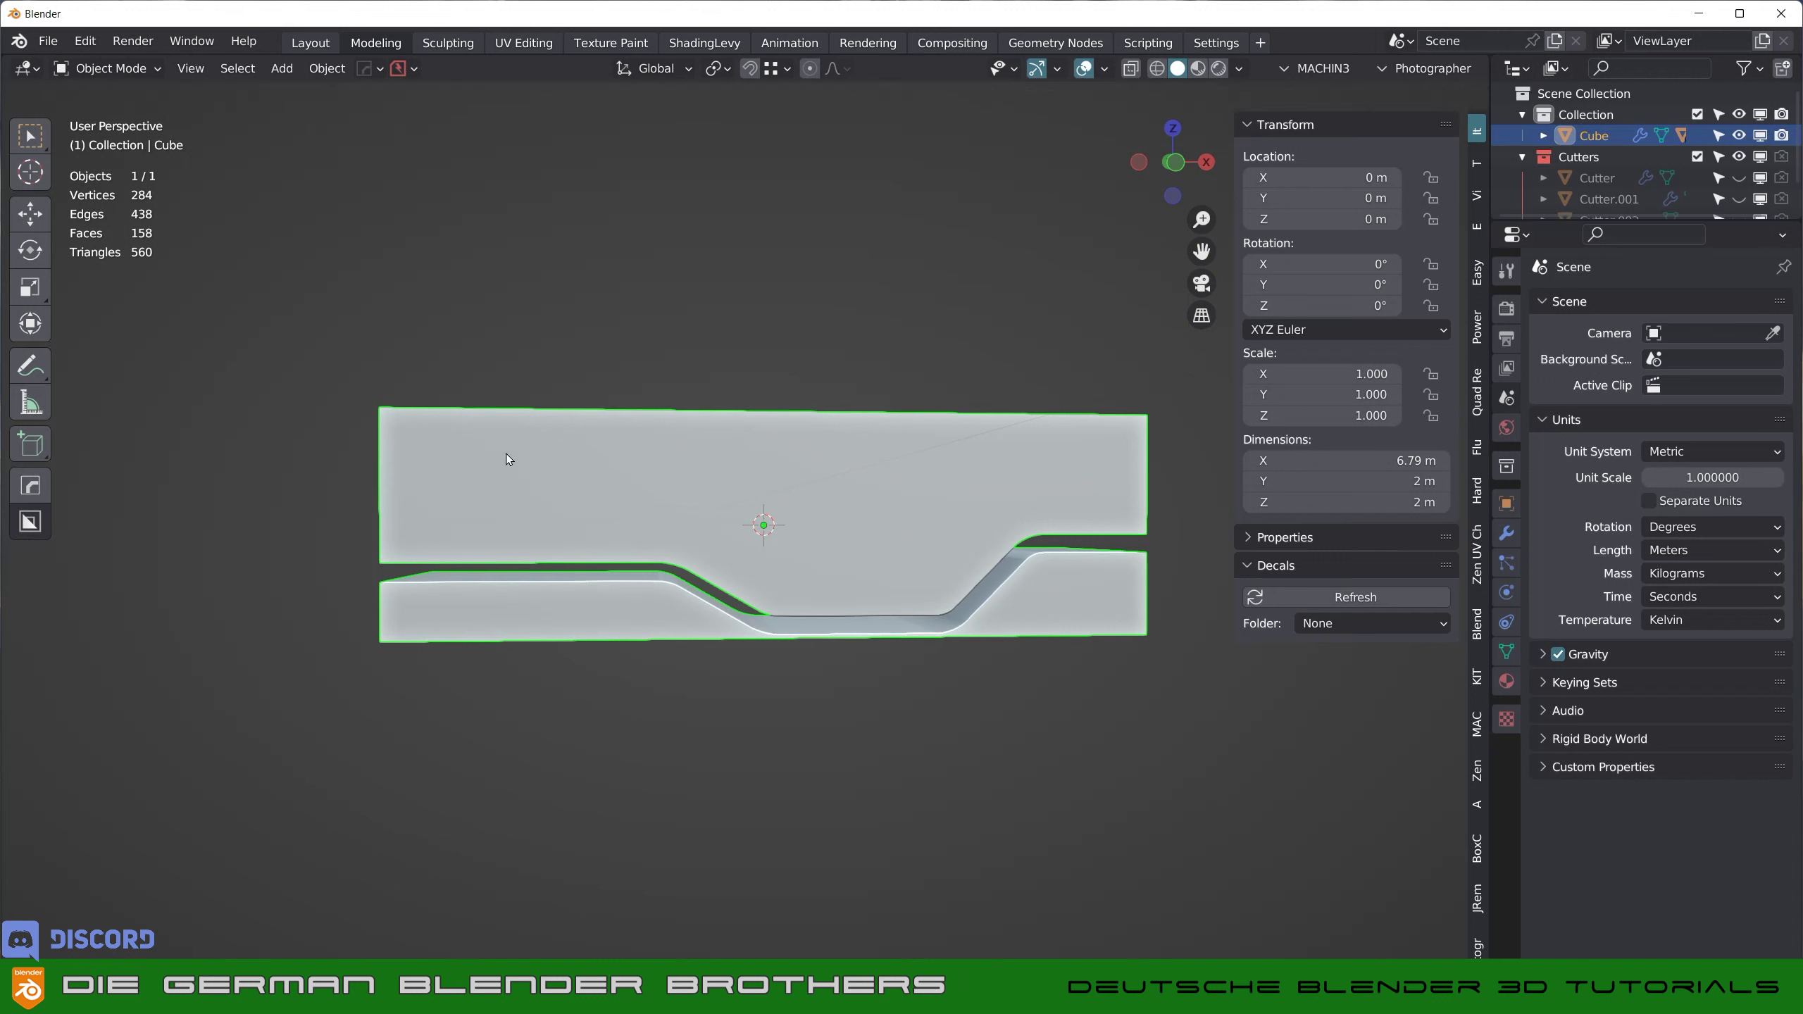
{"action": "left_click", "coordinate": [915, 461]}
{"action": "left_click", "coordinate": [1048, 320]}
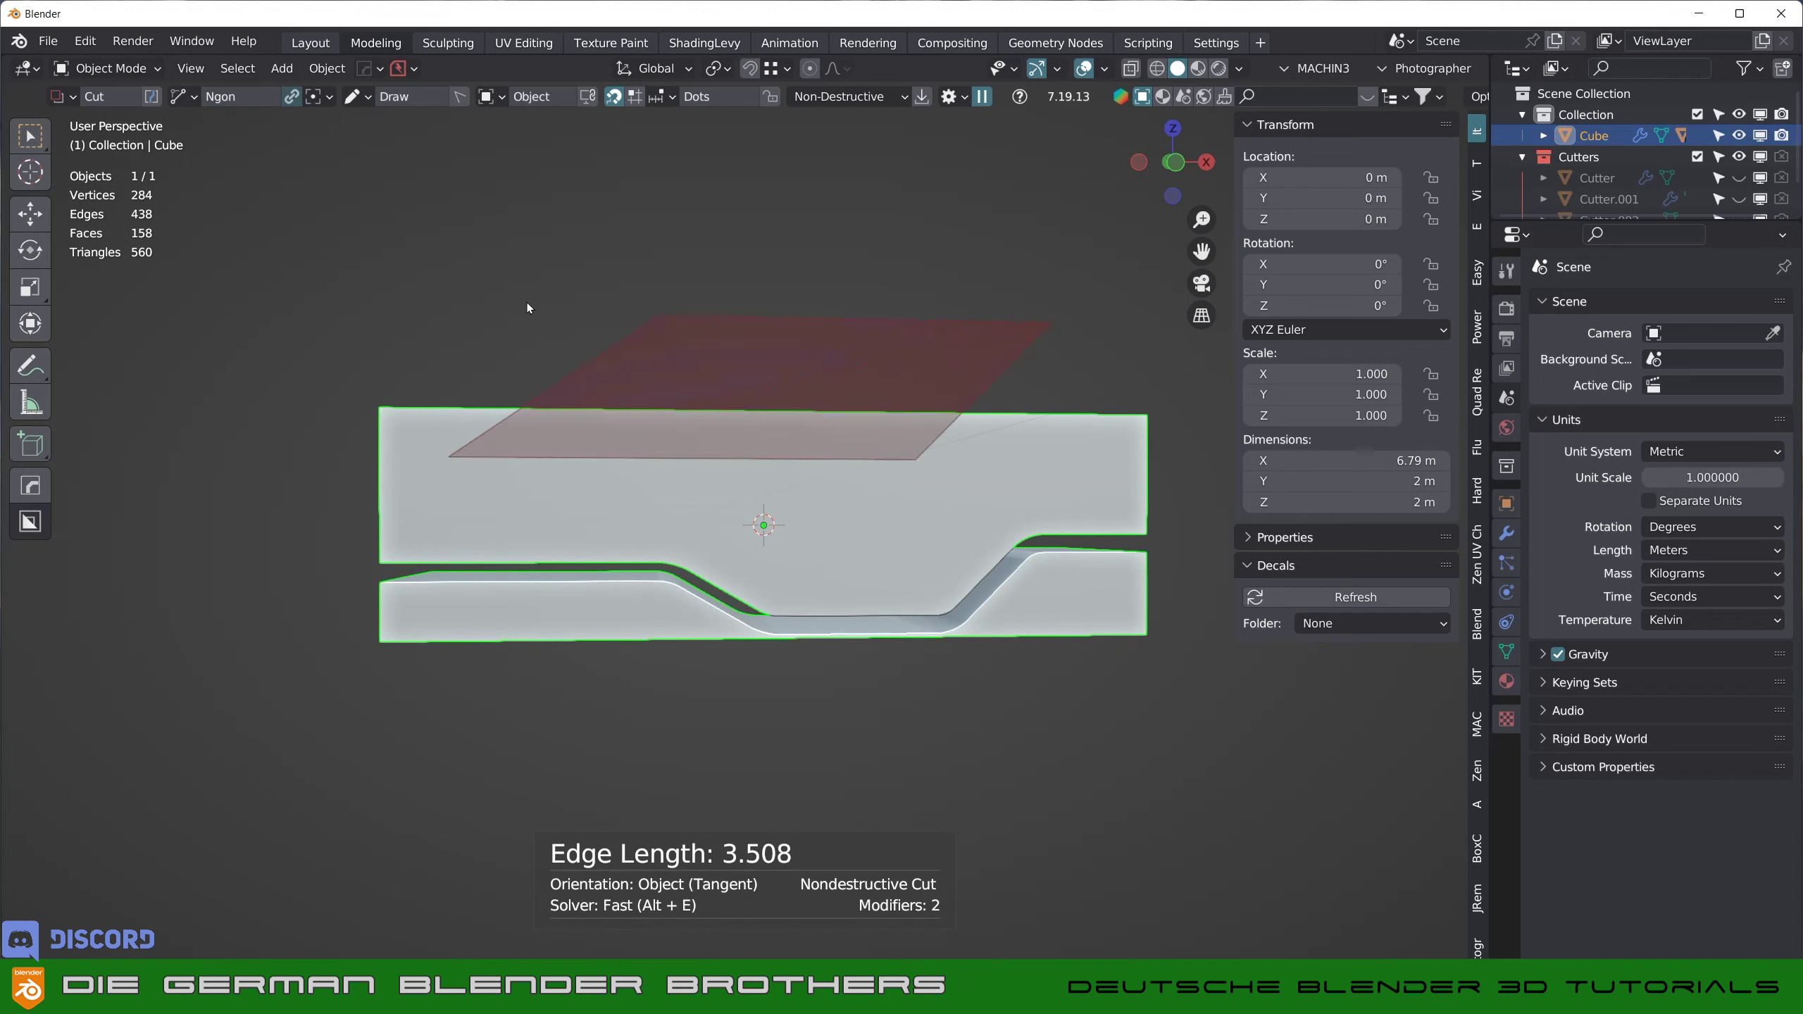
{"action": "key", "text": "e"}
{"action": "left_click", "coordinate": [285, 308]}
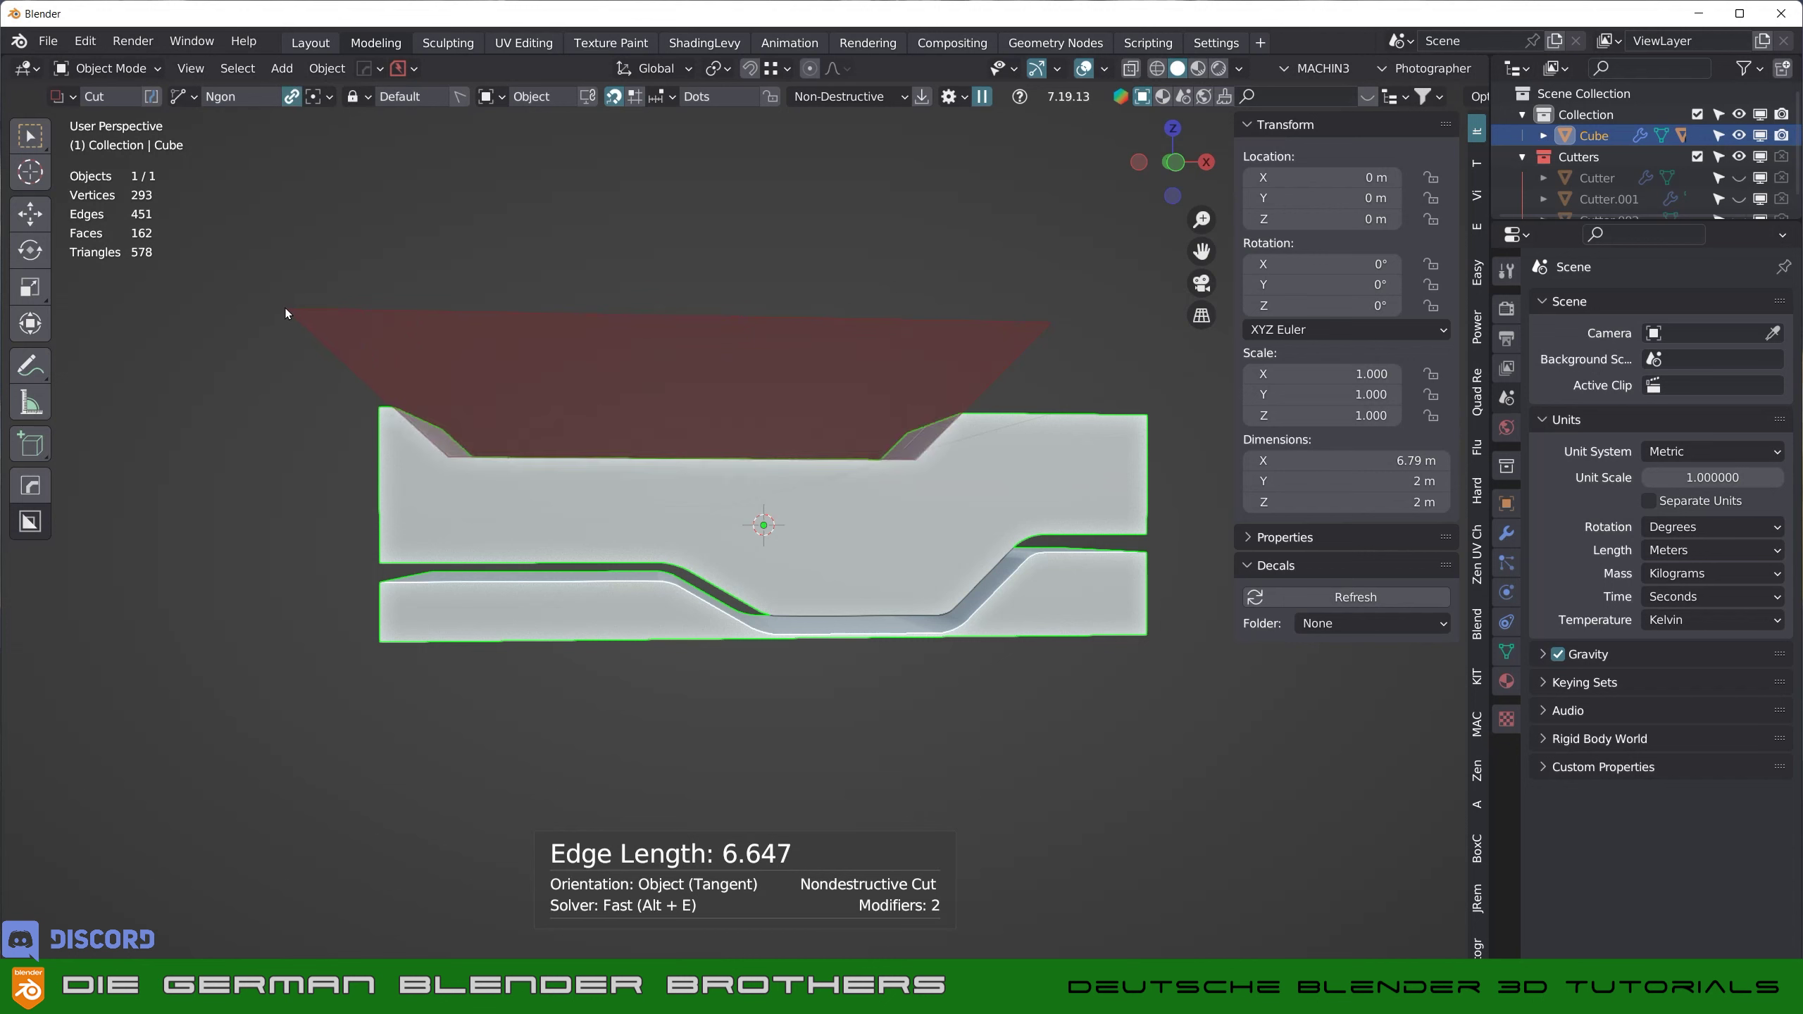
{"action": "mouse_move", "coordinate": [696, 459]}
{"action": "middle_mouse_down"}
{"action": "mouse_move", "coordinate": [696, 561]}
{"action": "mouse_move", "coordinate": [440, 497]}
{"action": "mouse_move", "coordinate": [595, 430]}
{"action": "middle_mouse_up"}
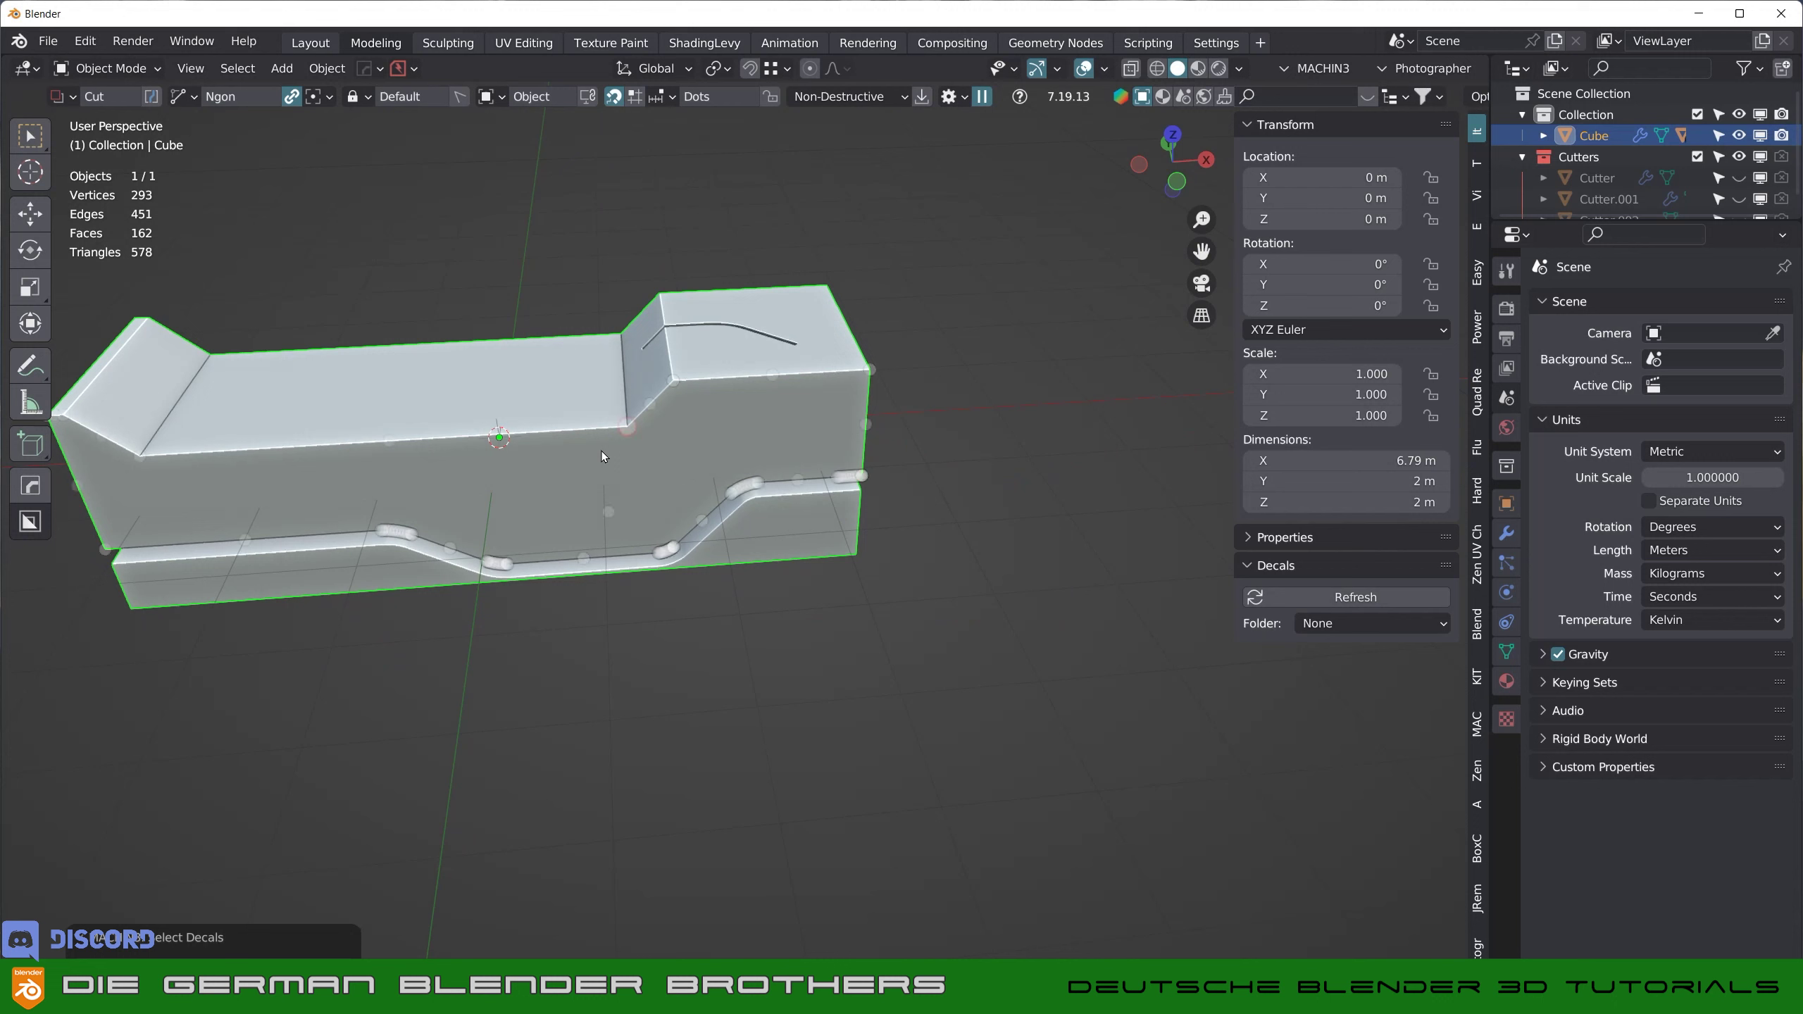
{"action": "key", "text": "ctrl+z"}
{"action": "key", "text": "ctrl+z"}
{"action": "key", "text": "ctrl+z"}
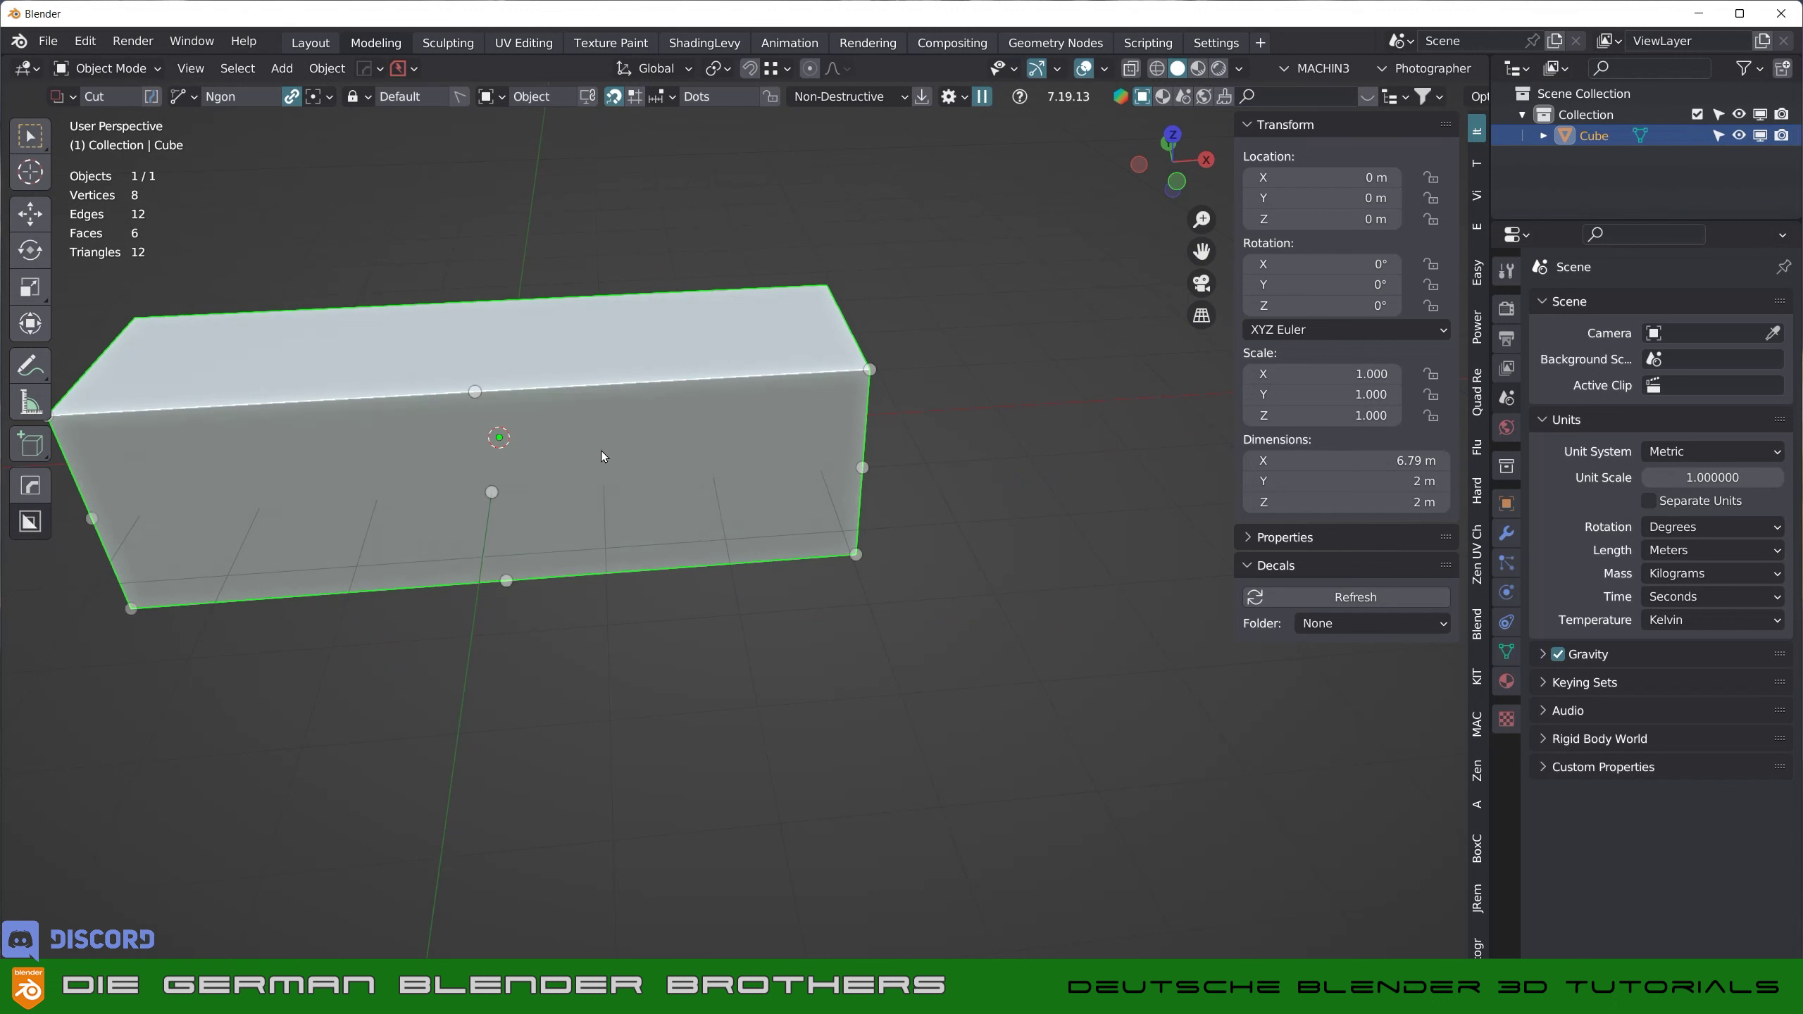
- Set the BoxCutter shape back to Box and recentre the view on the box
{"action": "left_click", "coordinate": [330, 97]}
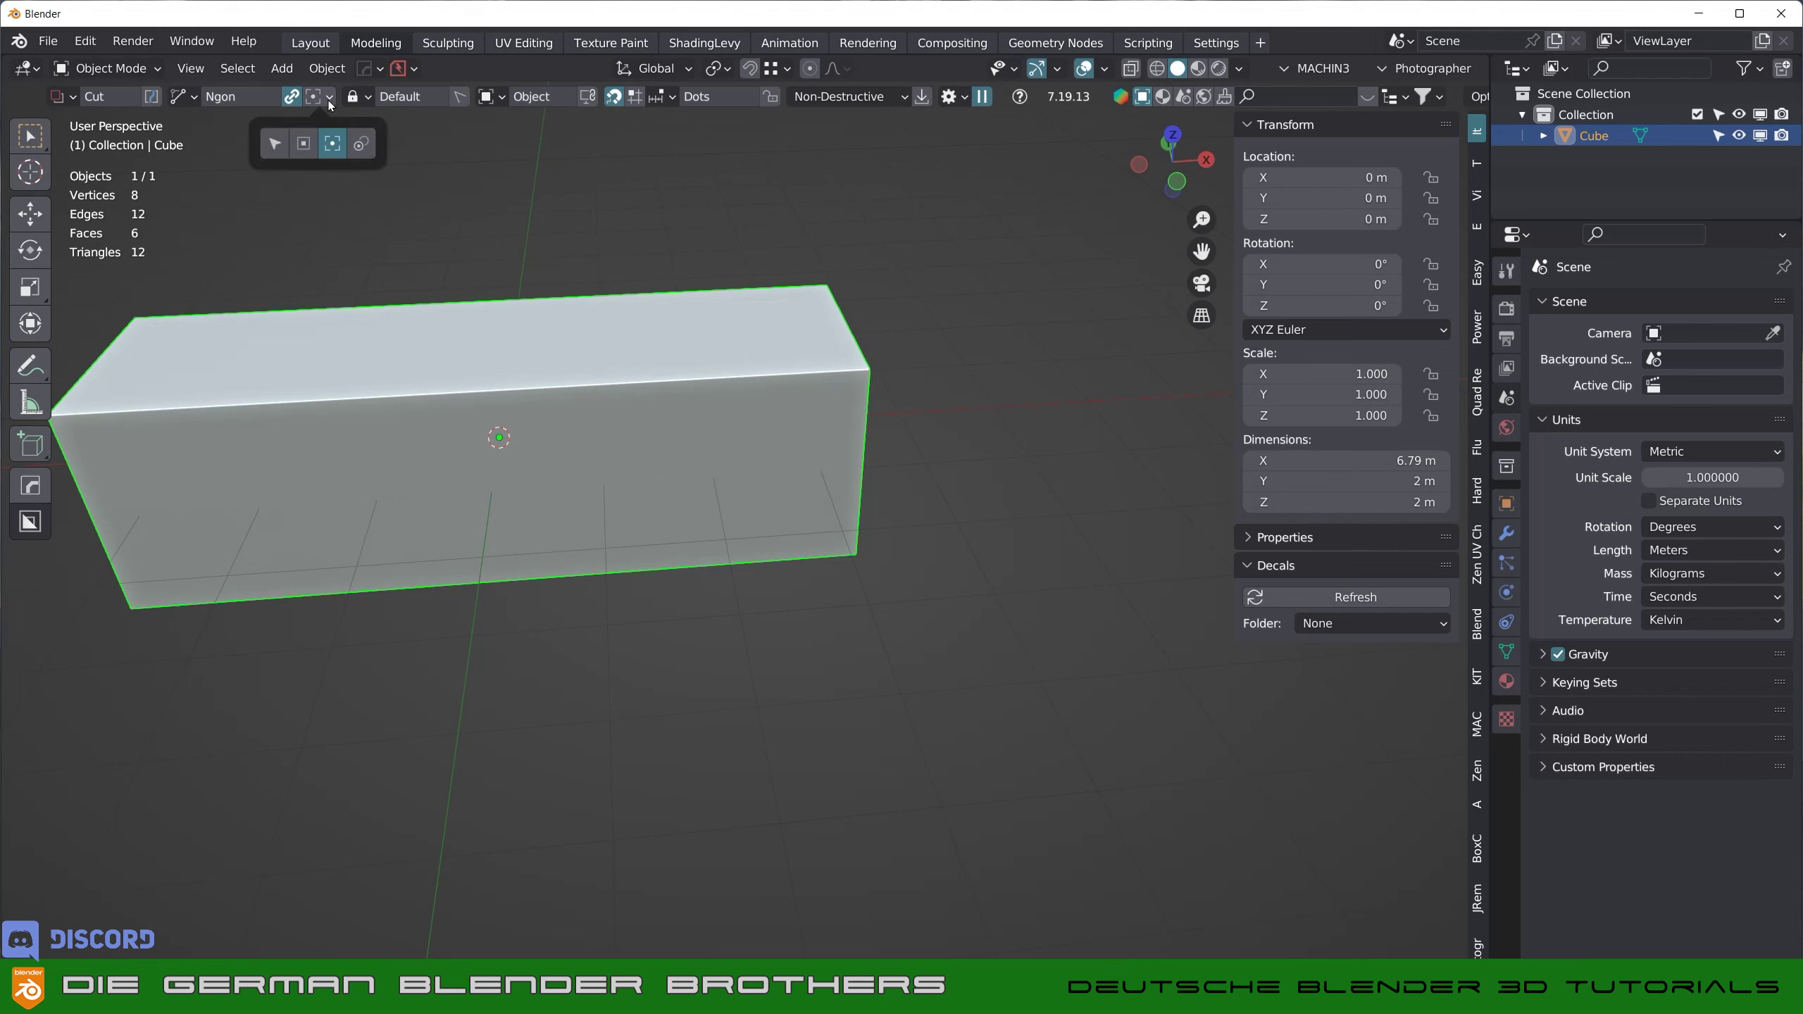
{"action": "left_click", "coordinate": [183, 97]}
{"action": "left_click", "coordinate": [126, 144]}
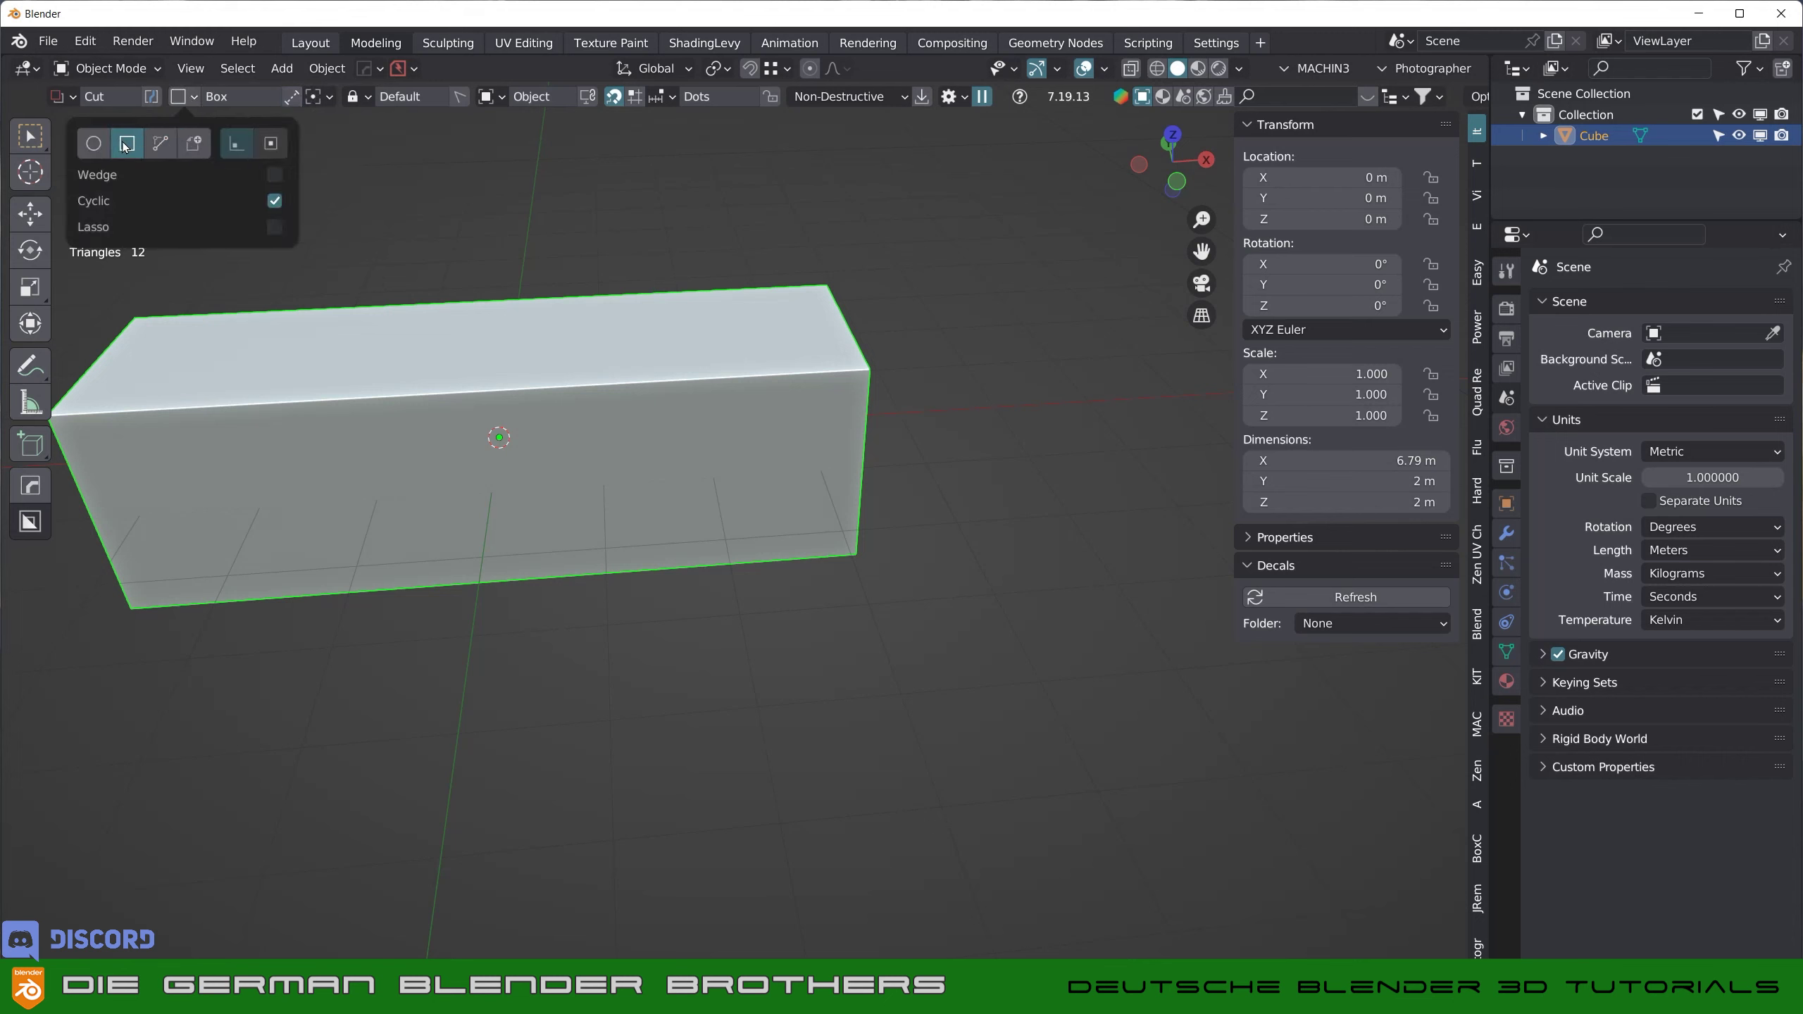
{"action": "left_click", "coordinate": [331, 99]}
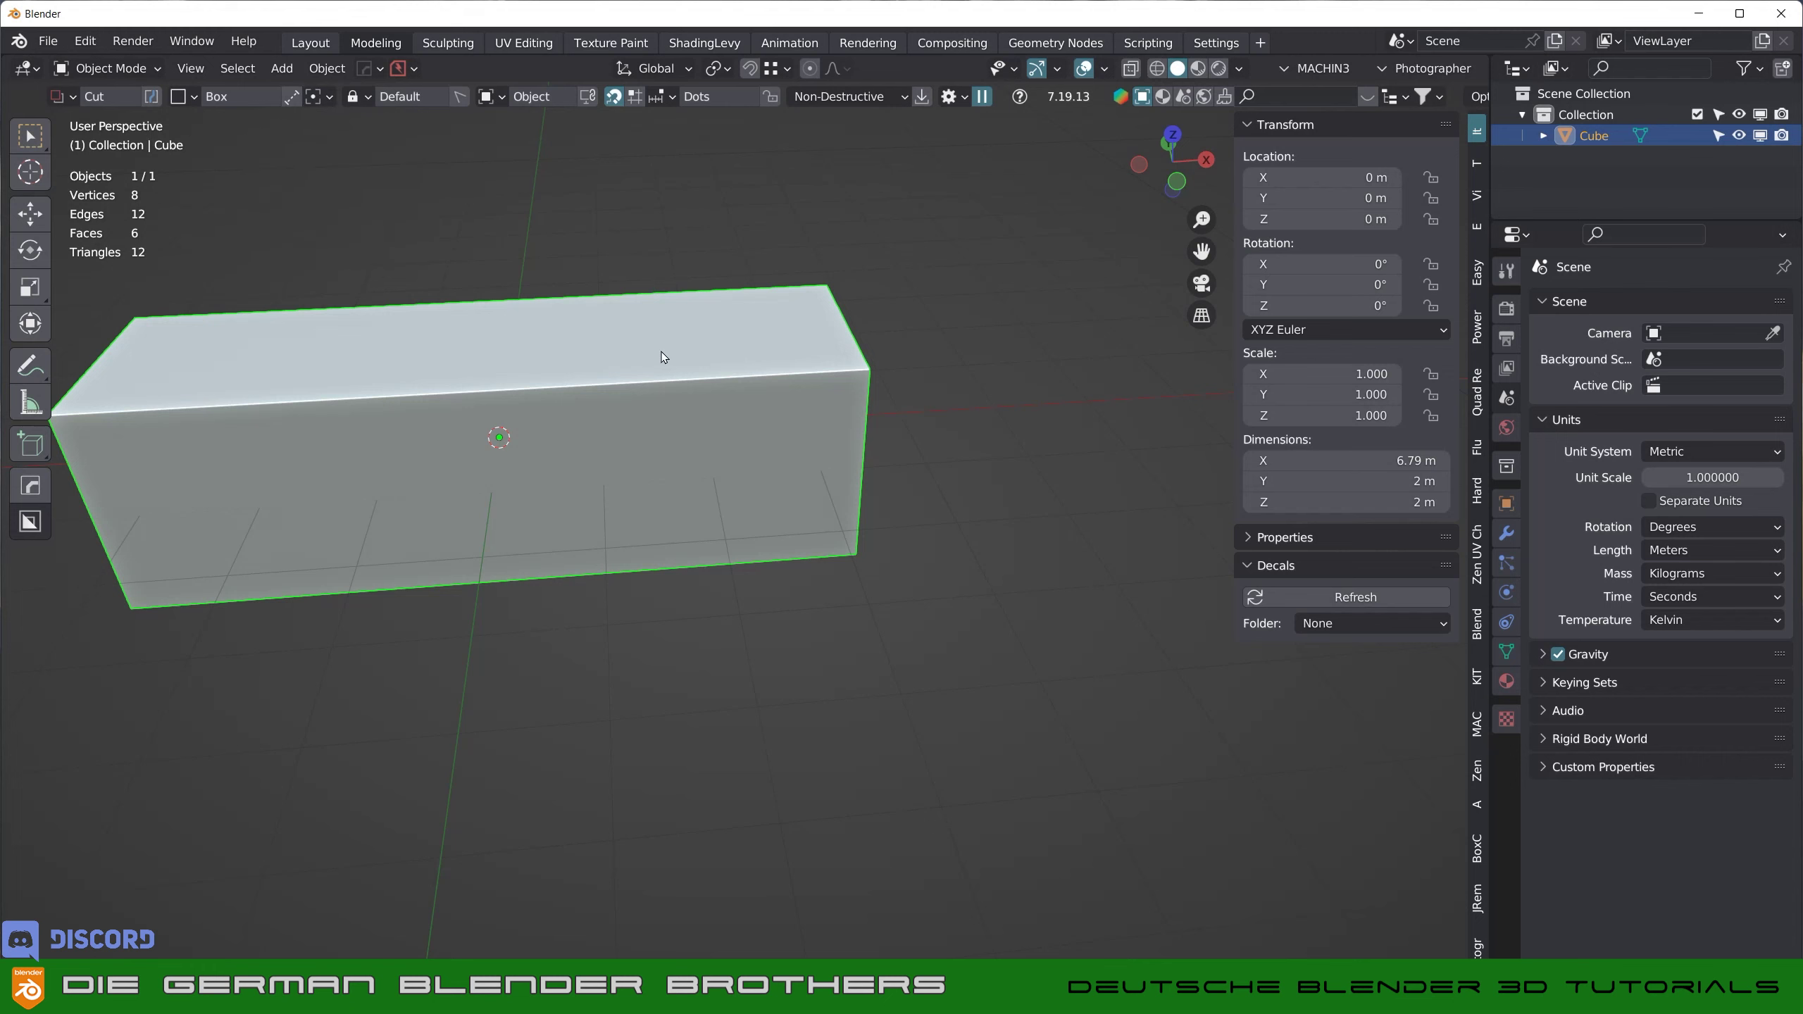
{"action": "middle_click_drag", "start_coordinate": [664, 355], "coordinate": [923, 390], "text": "shift"}
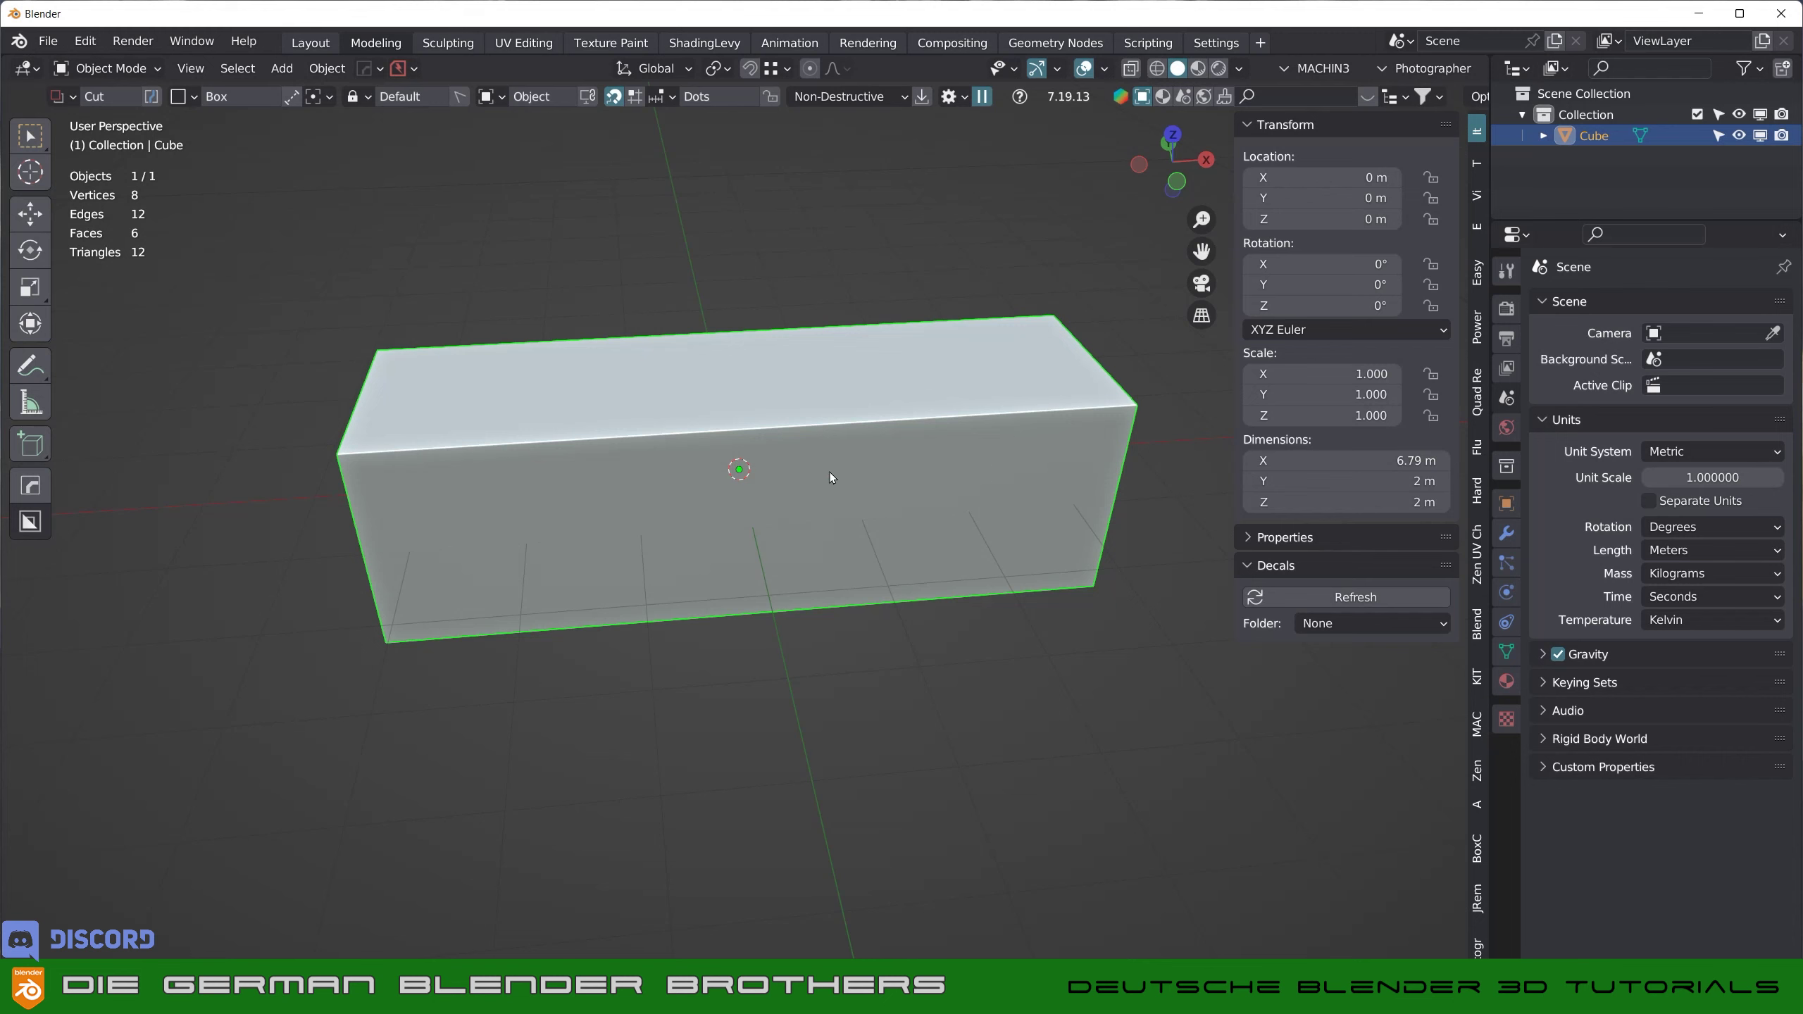
{"action": "mouse_move", "coordinate": [835, 480]}
{"action": "middle_mouse_down"}
{"action": "mouse_move", "coordinate": [834, 615]}
{"action": "mouse_move", "coordinate": [818, 442]}
{"action": "mouse_move", "coordinate": [817, 499]}
{"action": "mouse_move", "coordinate": [780, 456]}
{"action": "mouse_move", "coordinate": [665, 411]}
{"action": "mouse_move", "coordinate": [734, 435]}
{"action": "mouse_move", "coordinate": [756, 483]}
{"action": "mouse_move", "coordinate": [738, 527]}
{"action": "mouse_move", "coordinate": [763, 395]}
{"action": "mouse_move", "coordinate": [746, 387]}
{"action": "mouse_move", "coordinate": [713, 446]}
{"action": "middle_mouse_up"}
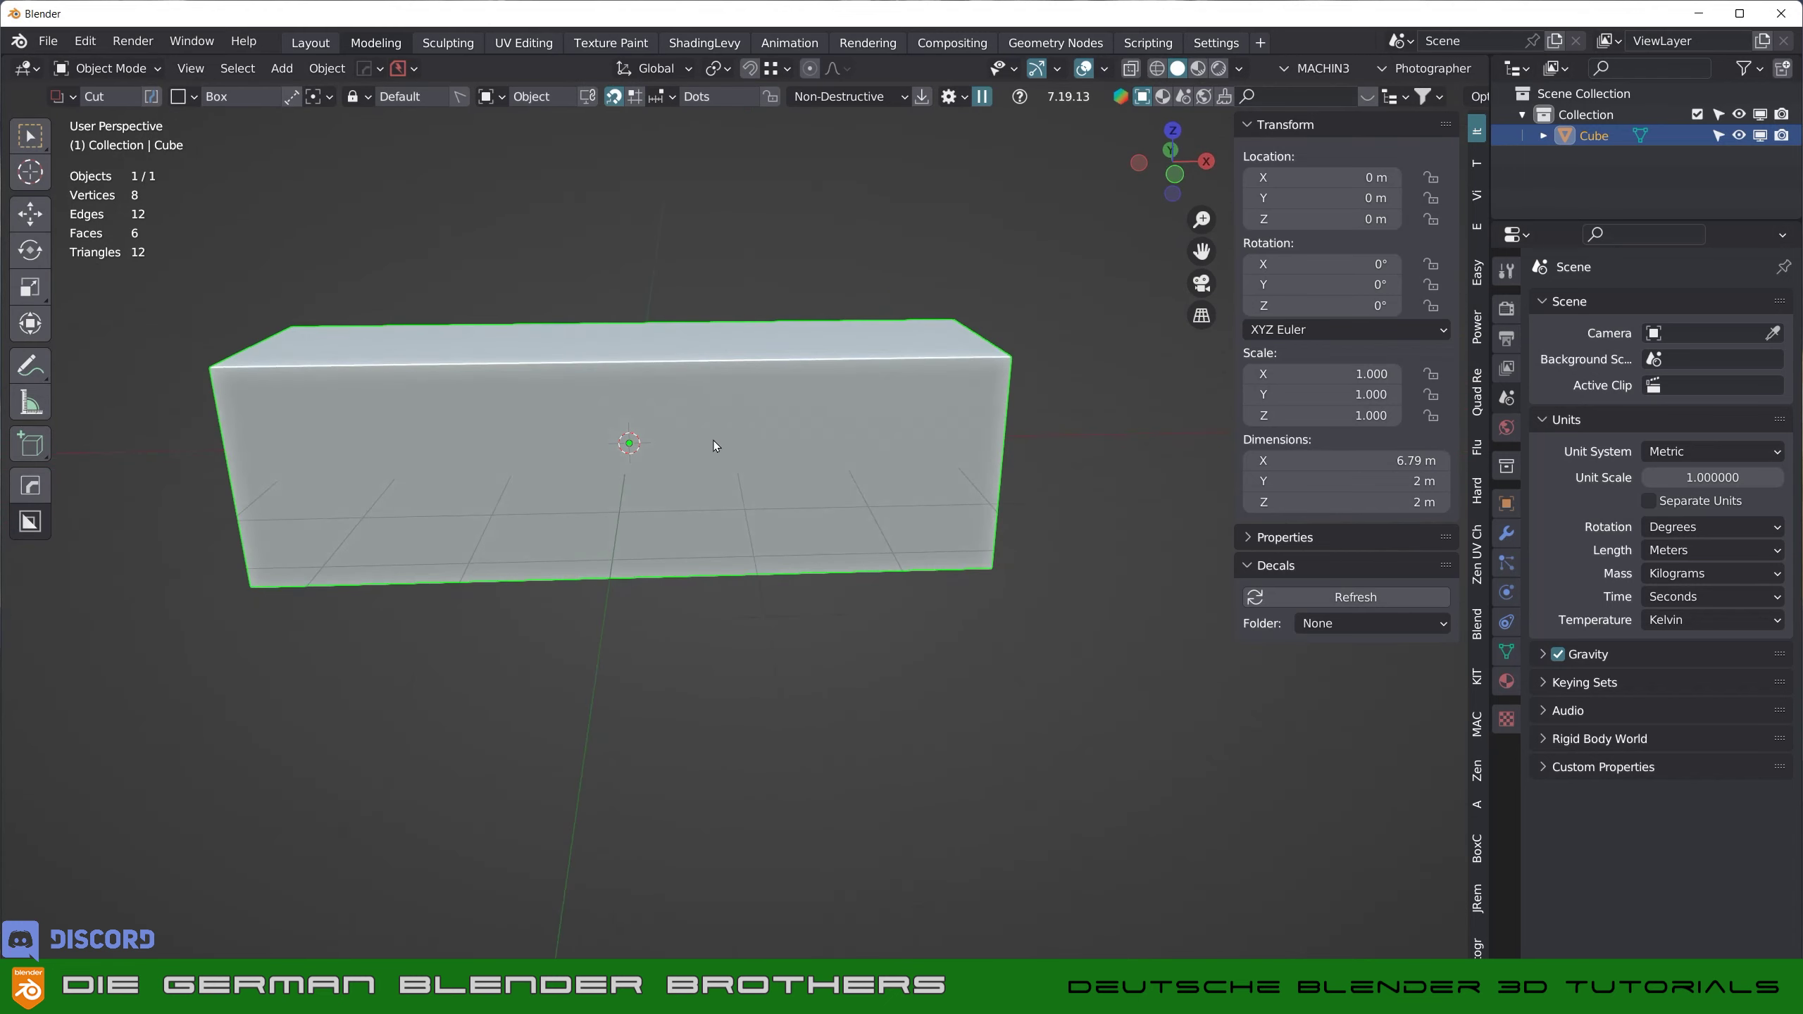
- Scale the box by 0.951 and apply scale, giving 6.46 × 1.9 × 1.9 m
{"action": "key", "text": "s"}
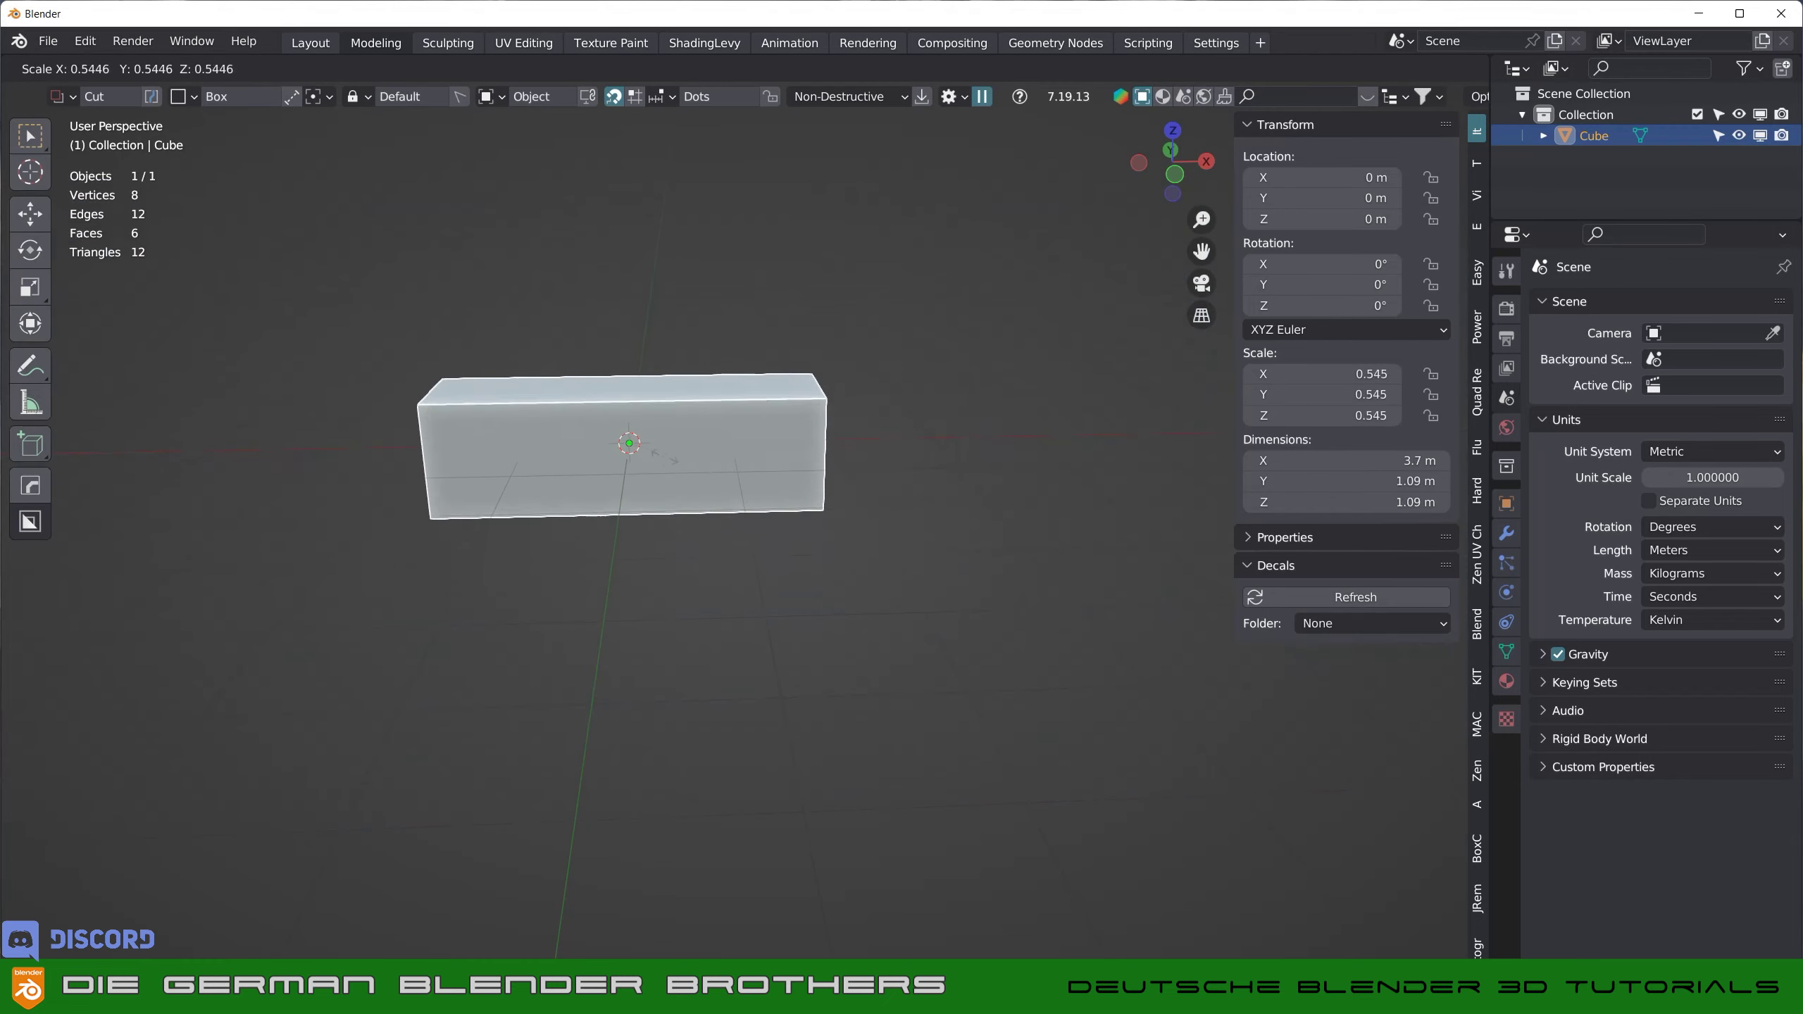
{"action": "left_click", "coordinate": [690, 466]}
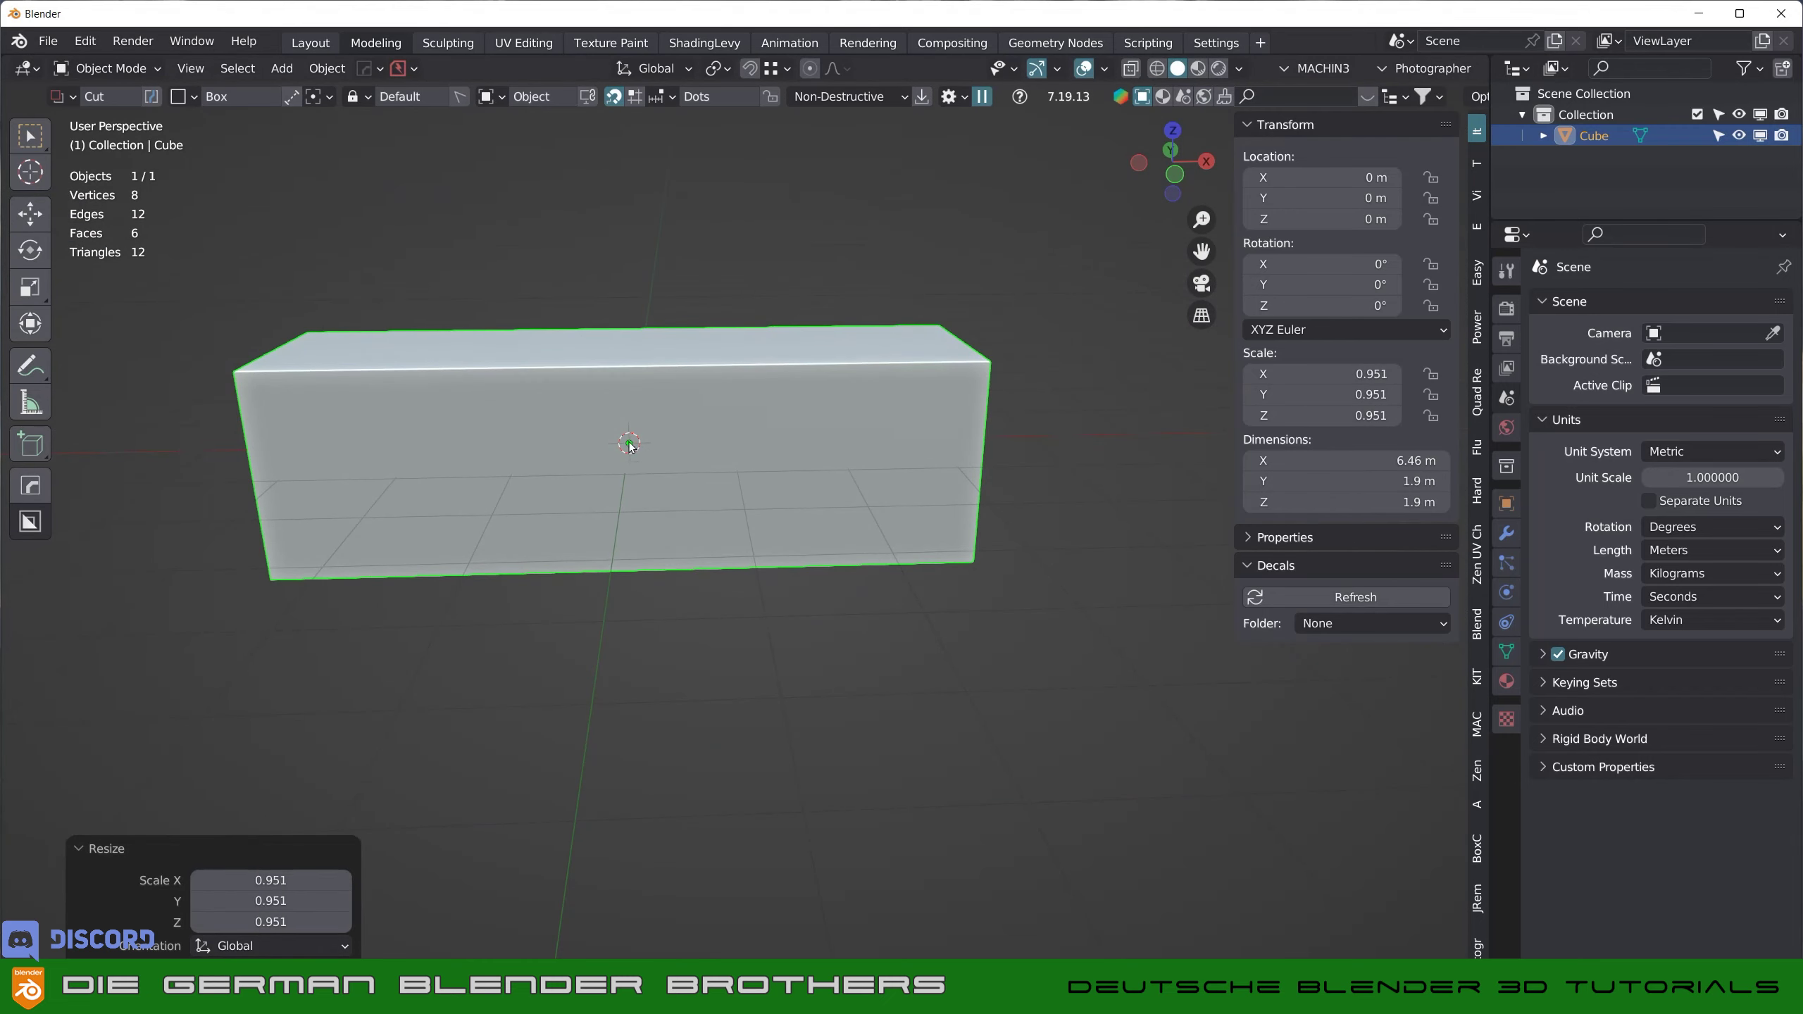
{"action": "key", "text": "ctrl"}
{"action": "key", "text": "ctrl+a"}
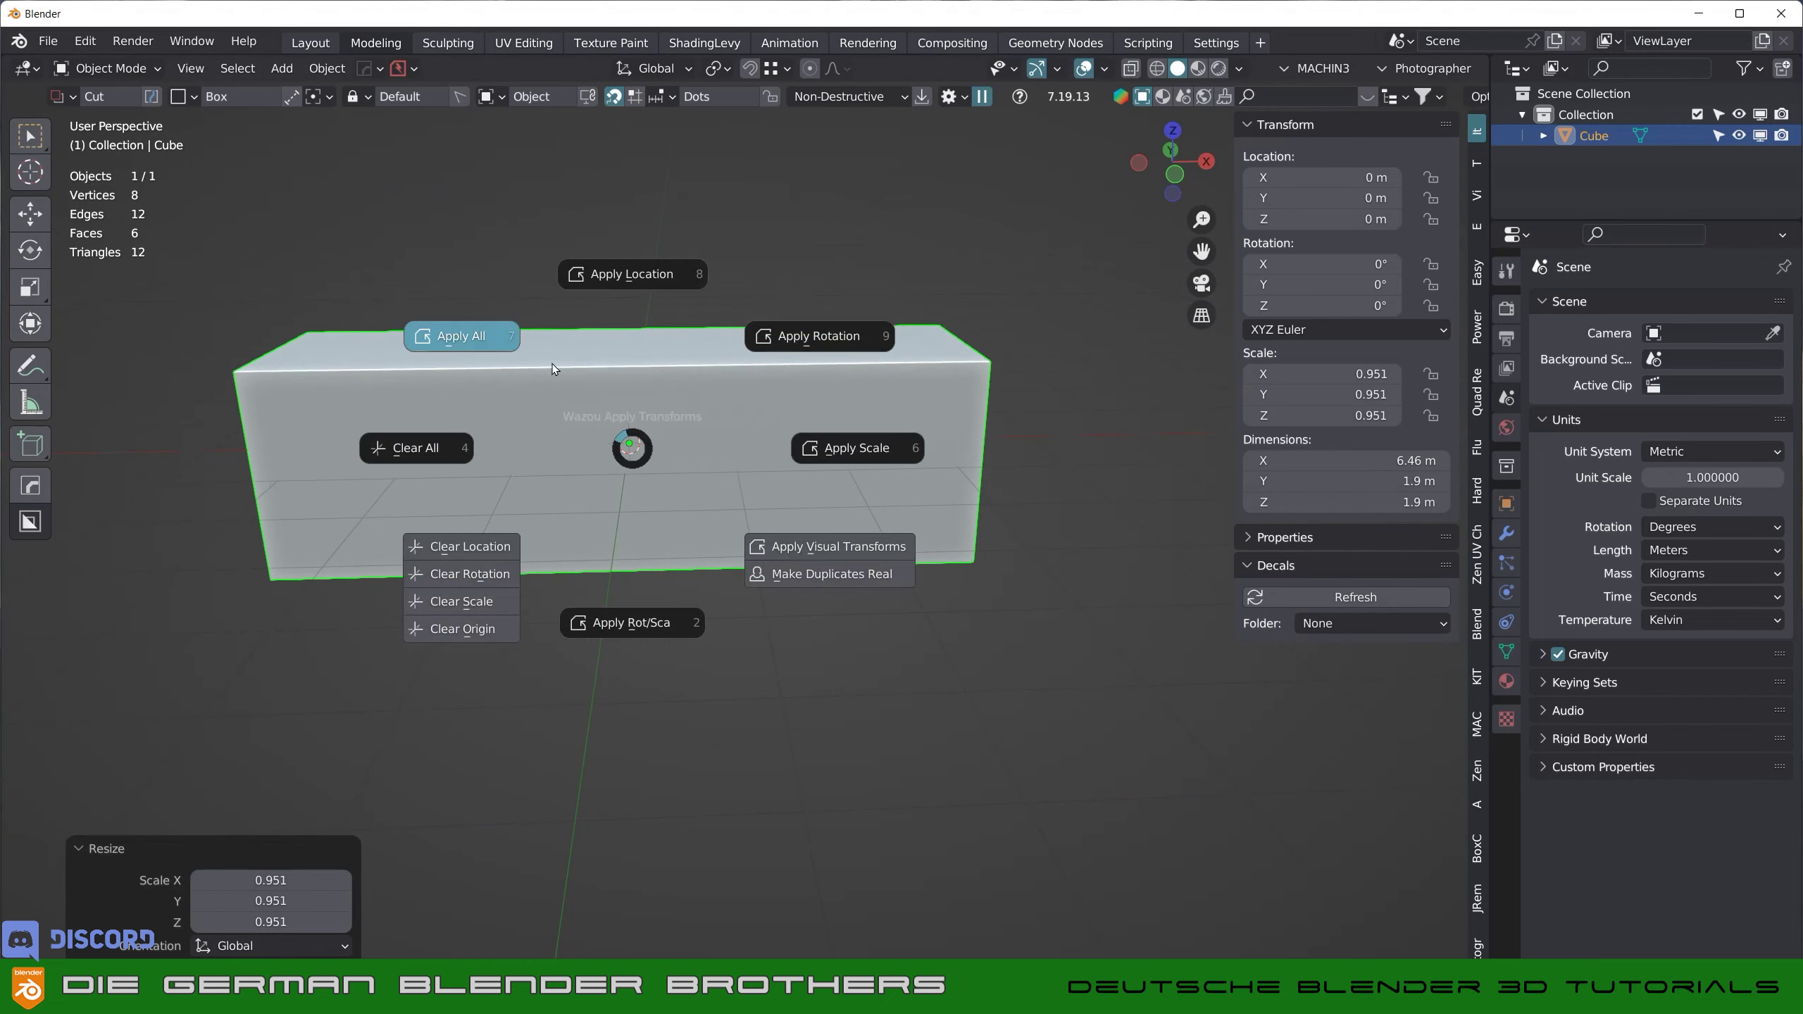
{"action": "left_click", "coordinate": [578, 381]}
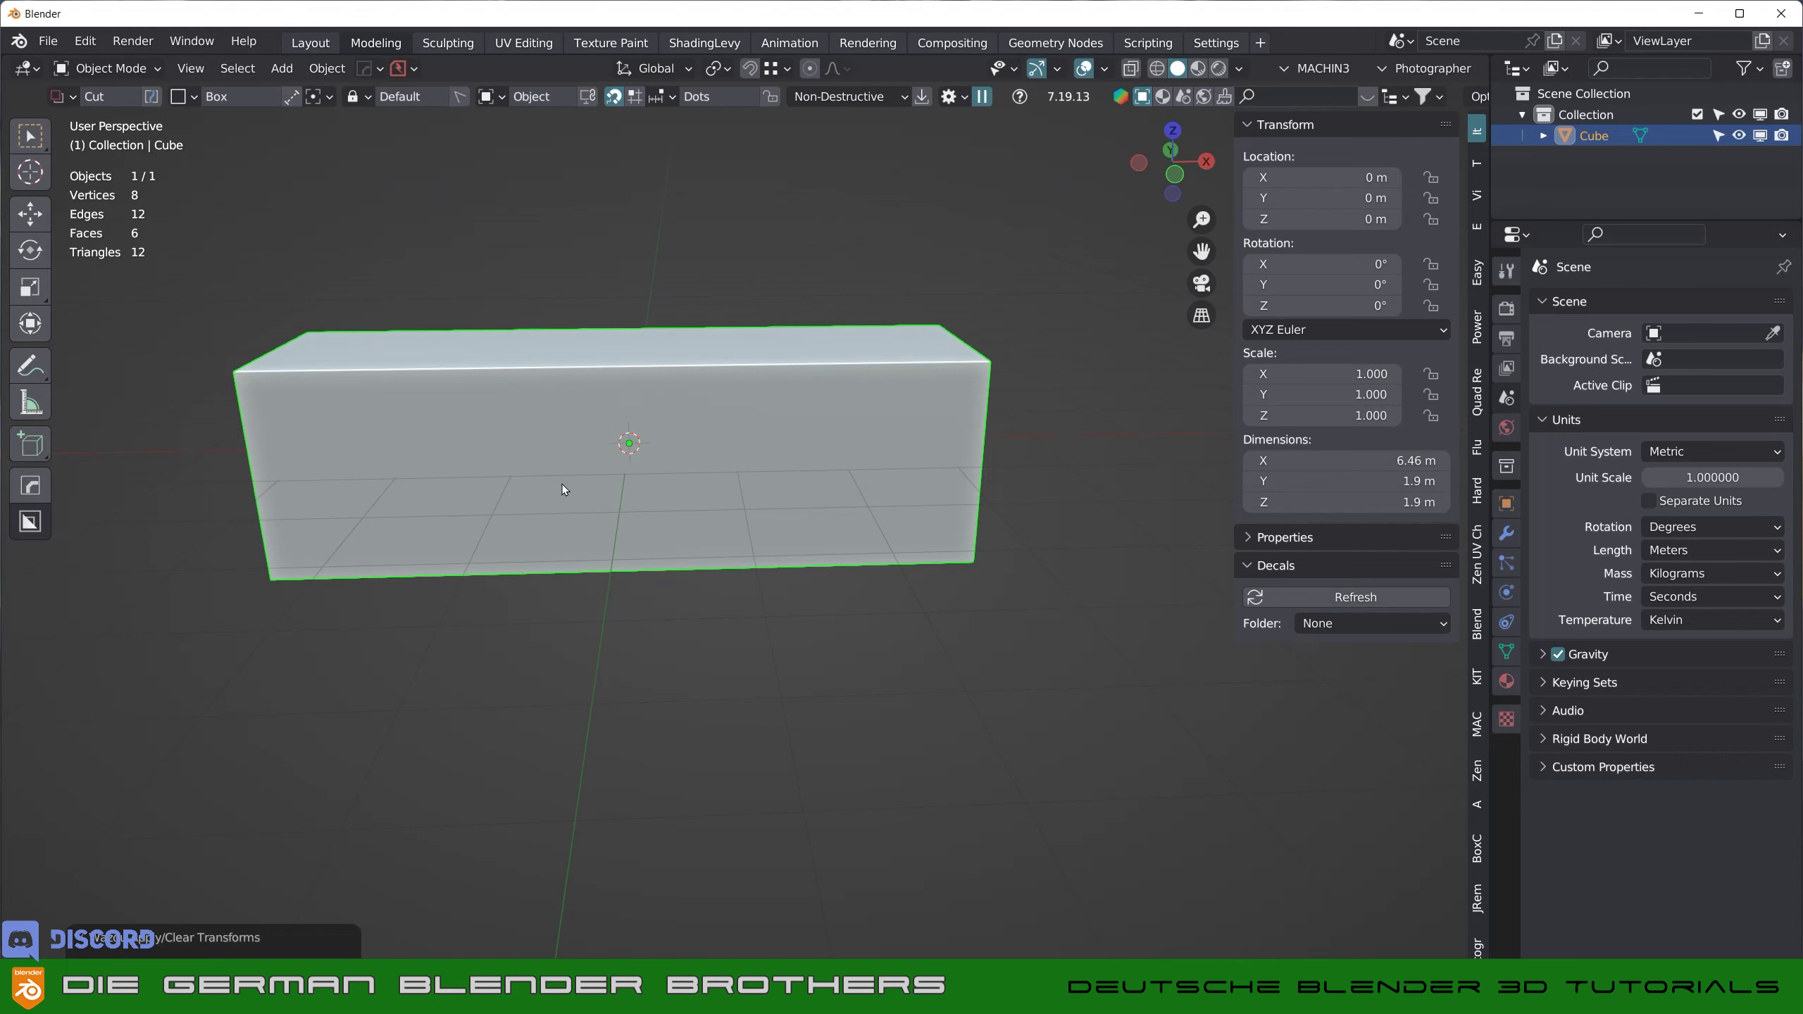
{"action": "left_click", "coordinate": [367, 97]}
- Cut a trial rectangular hole in the top face and toggle boolean adjustment mode
{"action": "middle_click_drag", "start_coordinate": [648, 363], "coordinate": [639, 522]}
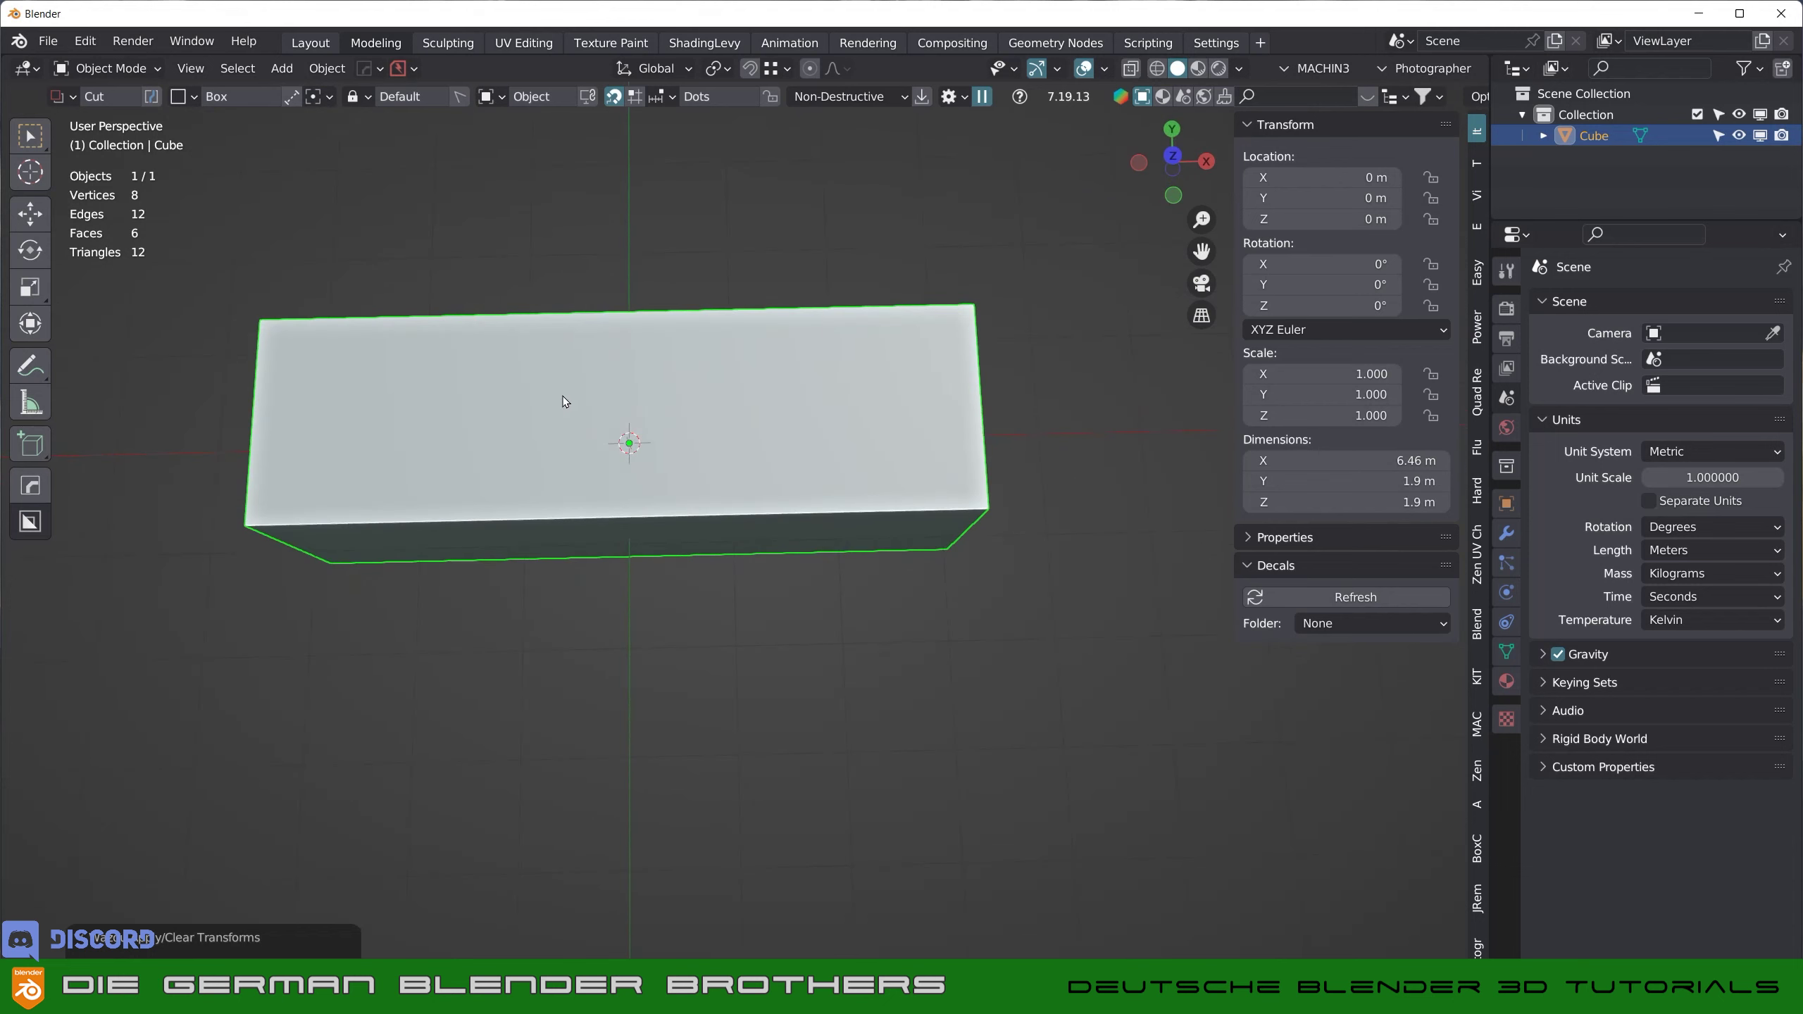
{"action": "left_click_drag", "start_coordinate": [549, 364], "coordinate": [710, 469]}
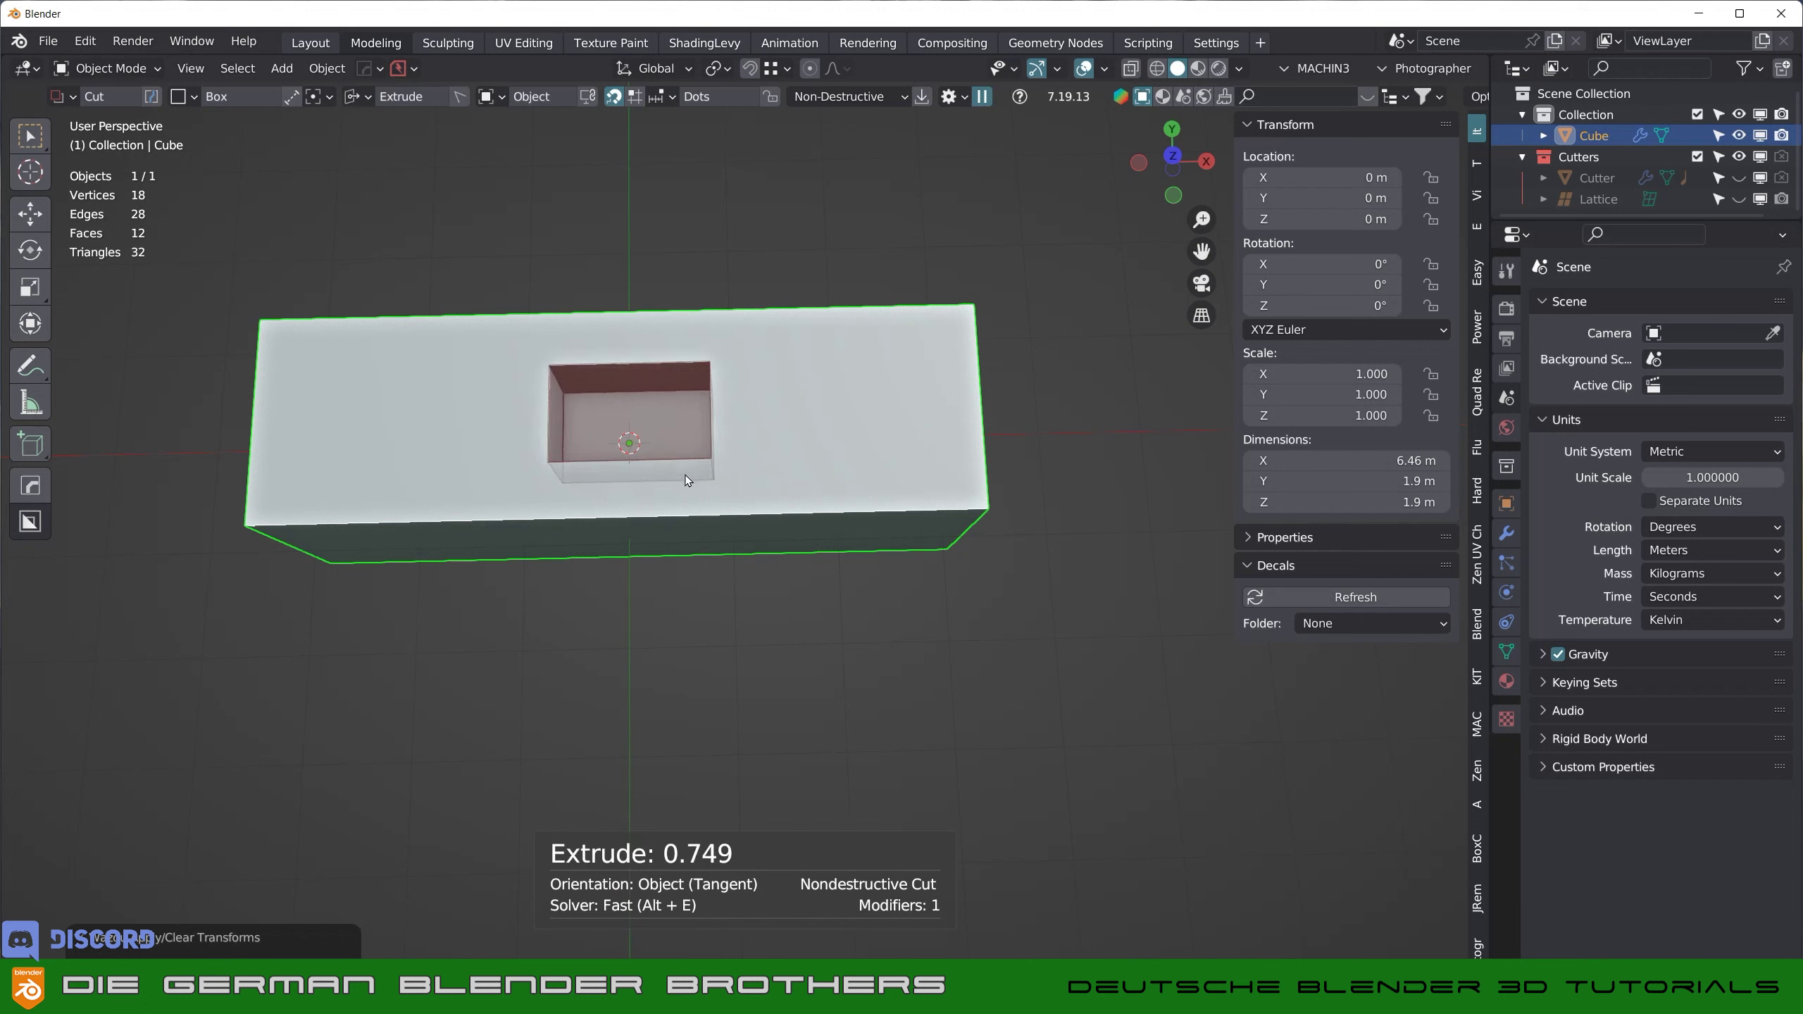
{"action": "left_click", "coordinate": [683, 486]}
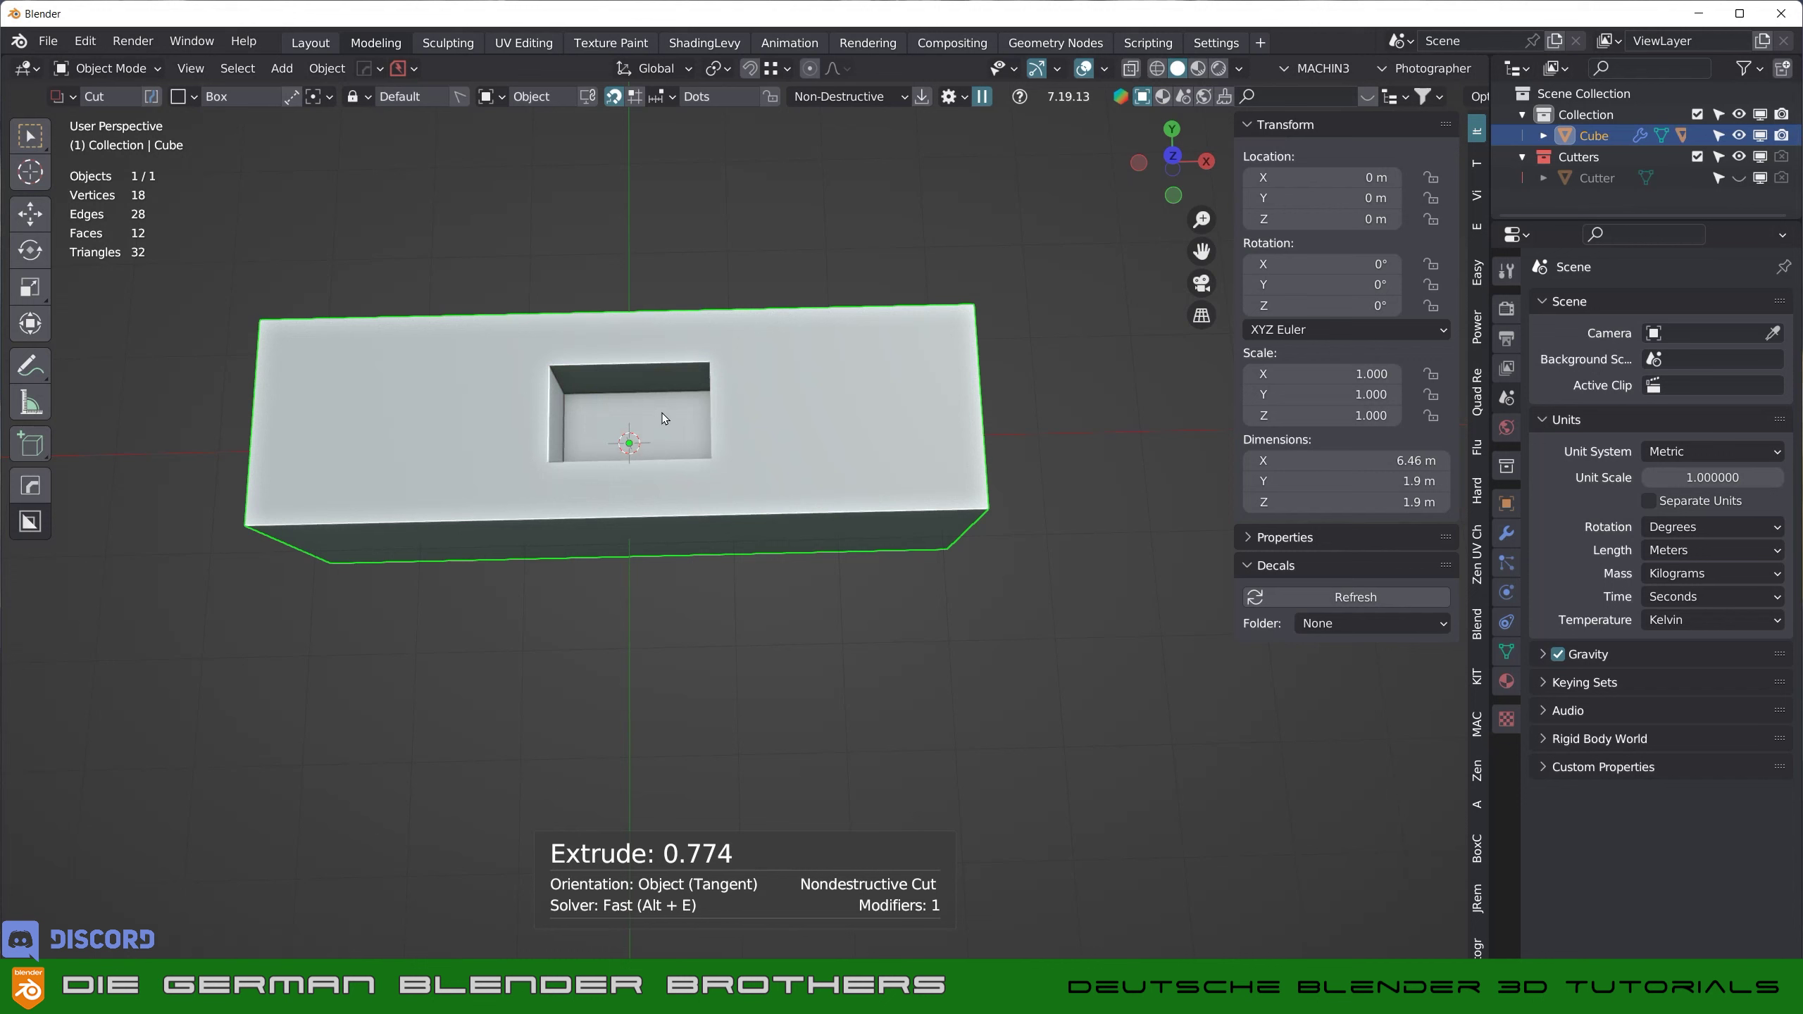
{"action": "key", "text": "q"}
{"action": "left_click", "coordinate": [605, 457]}
{"action": "mouse_move", "coordinate": [771, 398]}
{"action": "middle_mouse_down"}
{"action": "mouse_move", "coordinate": [656, 393]}
{"action": "mouse_move", "coordinate": [665, 440]}
{"action": "mouse_move", "coordinate": [673, 375]}
{"action": "mouse_move", "coordinate": [645, 461]}
{"action": "mouse_move", "coordinate": [656, 518]}
{"action": "middle_mouse_up"}
{"action": "left_click", "coordinate": [675, 349]}
{"action": "key", "text": "n"}
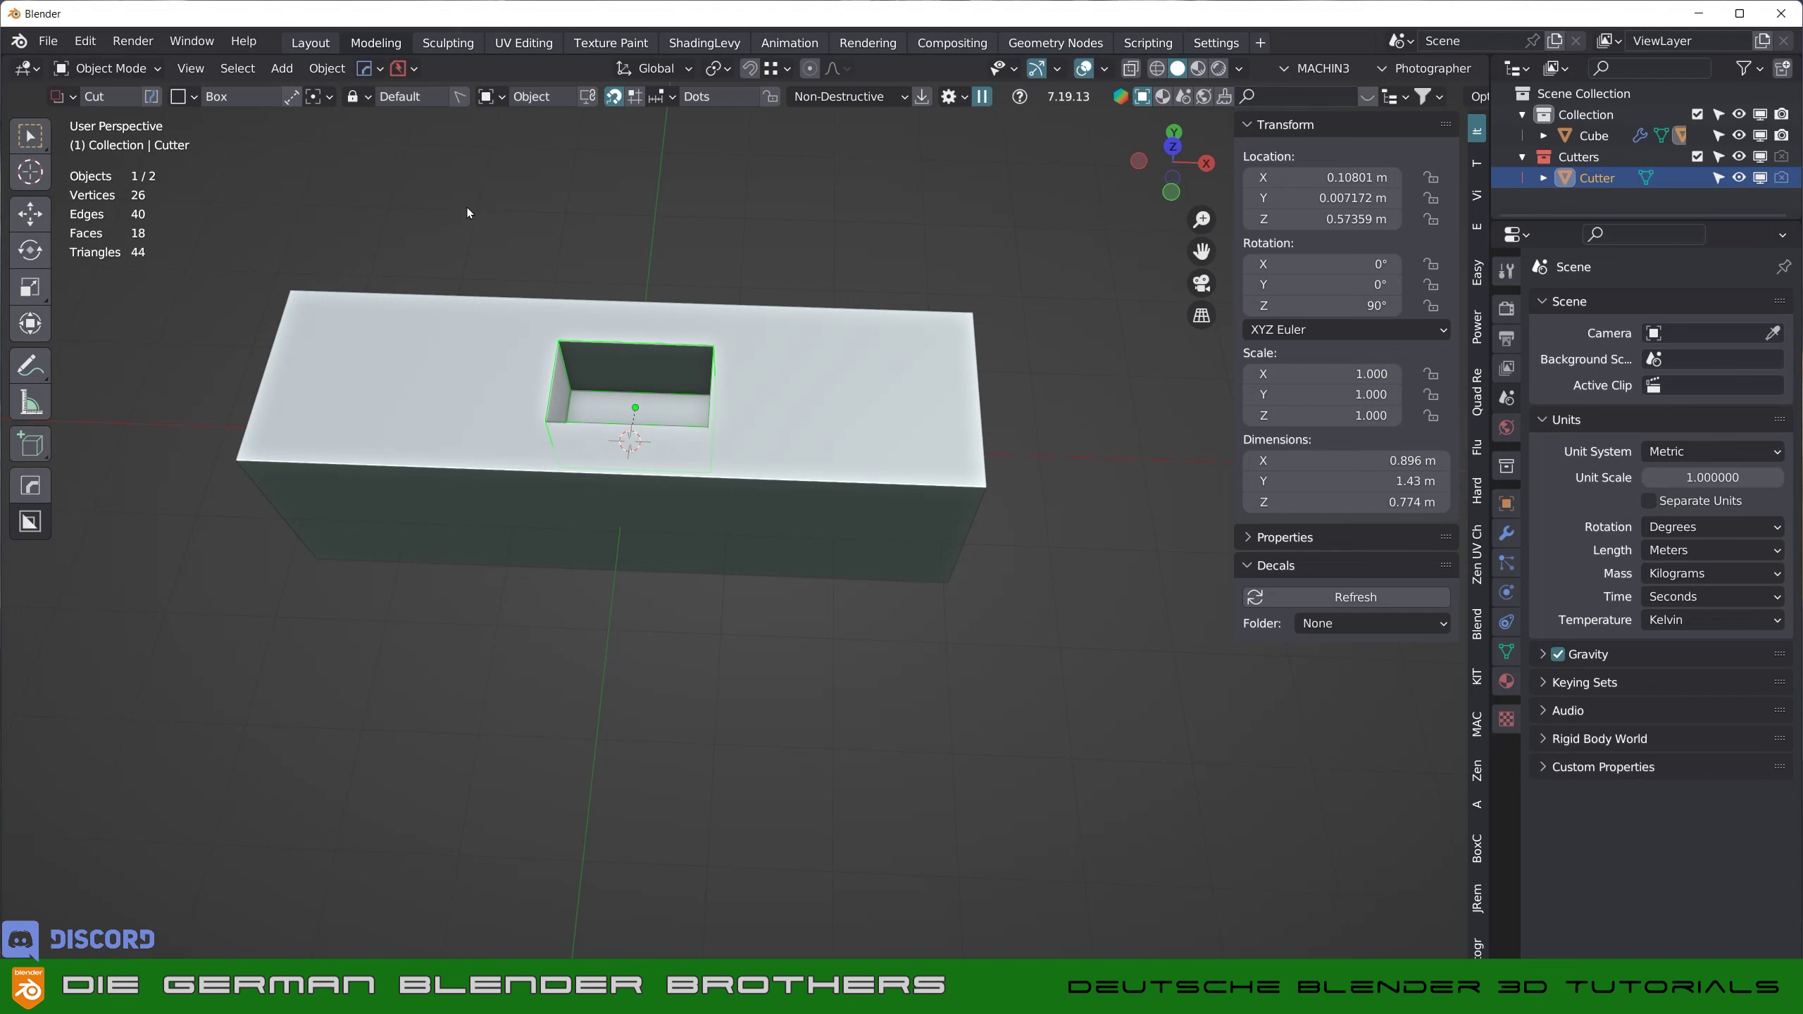
- Try rotating the cutter, cancel it, select the Cube, and undo the cut
{"action": "middle_click_drag", "start_coordinate": [817, 400], "coordinate": [825, 341]}
{"action": "key", "text": "r"}
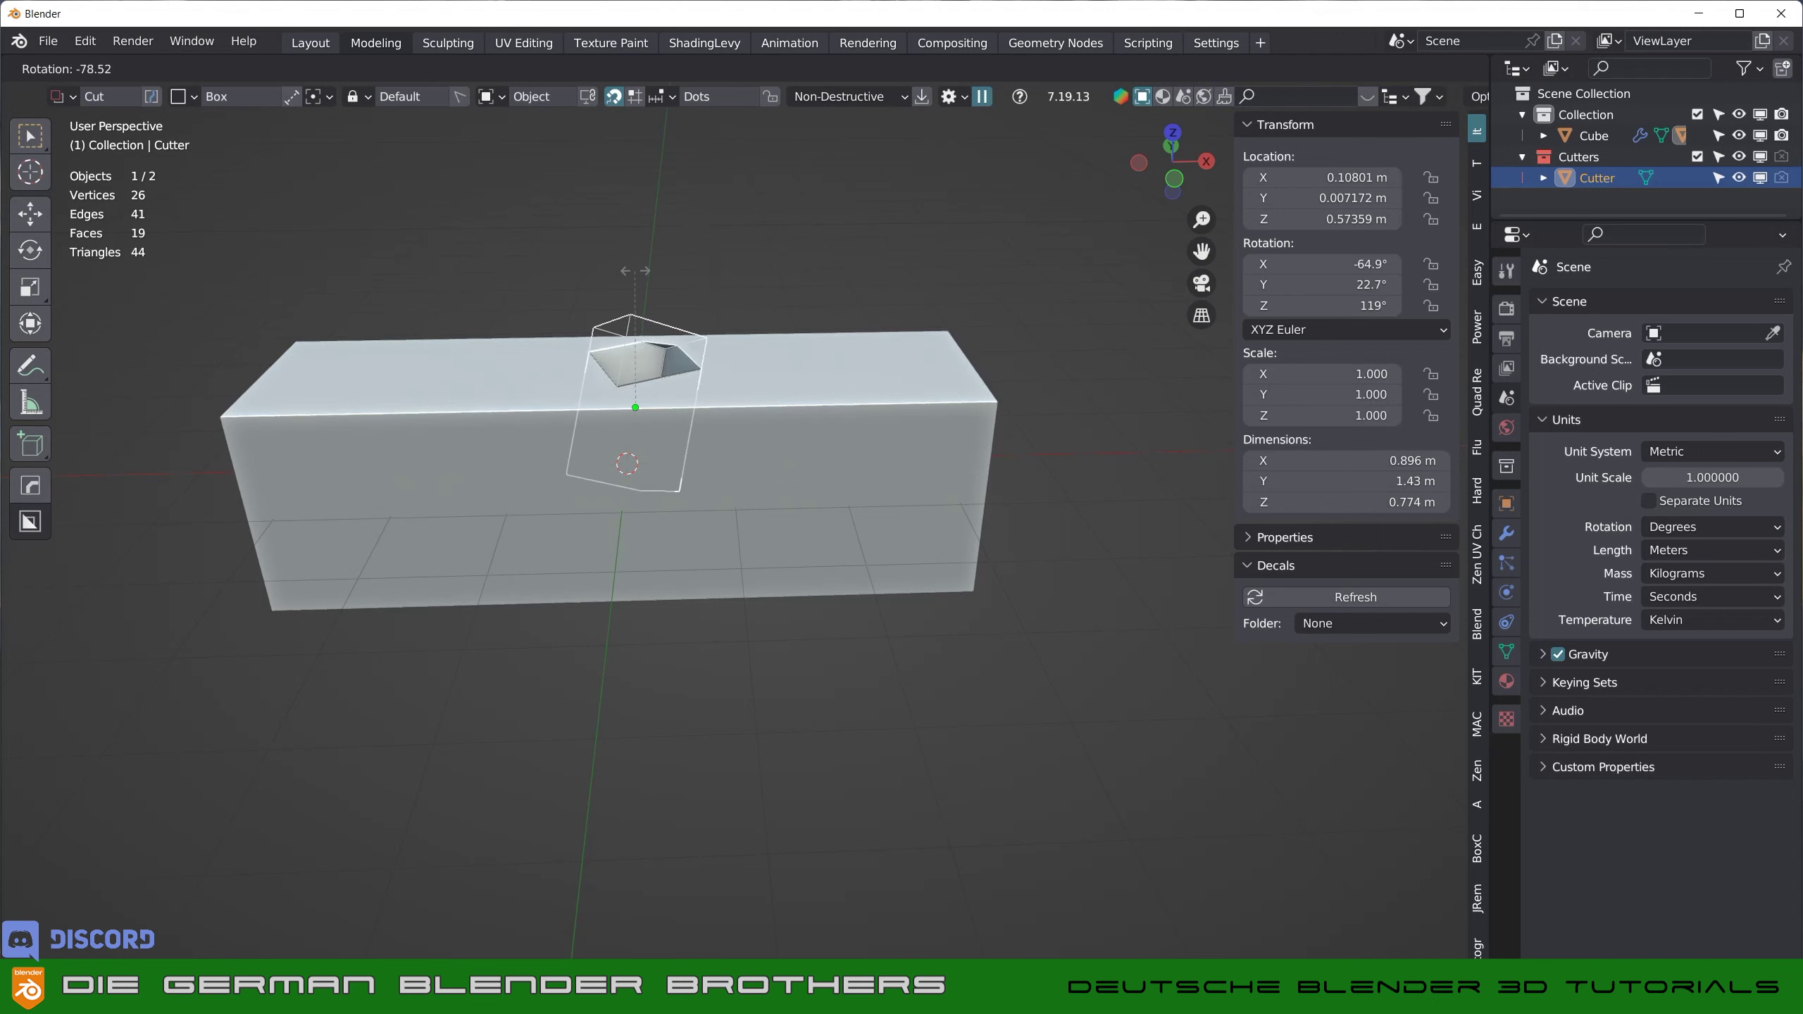
{"action": "right_click", "coordinate": [753, 332]}
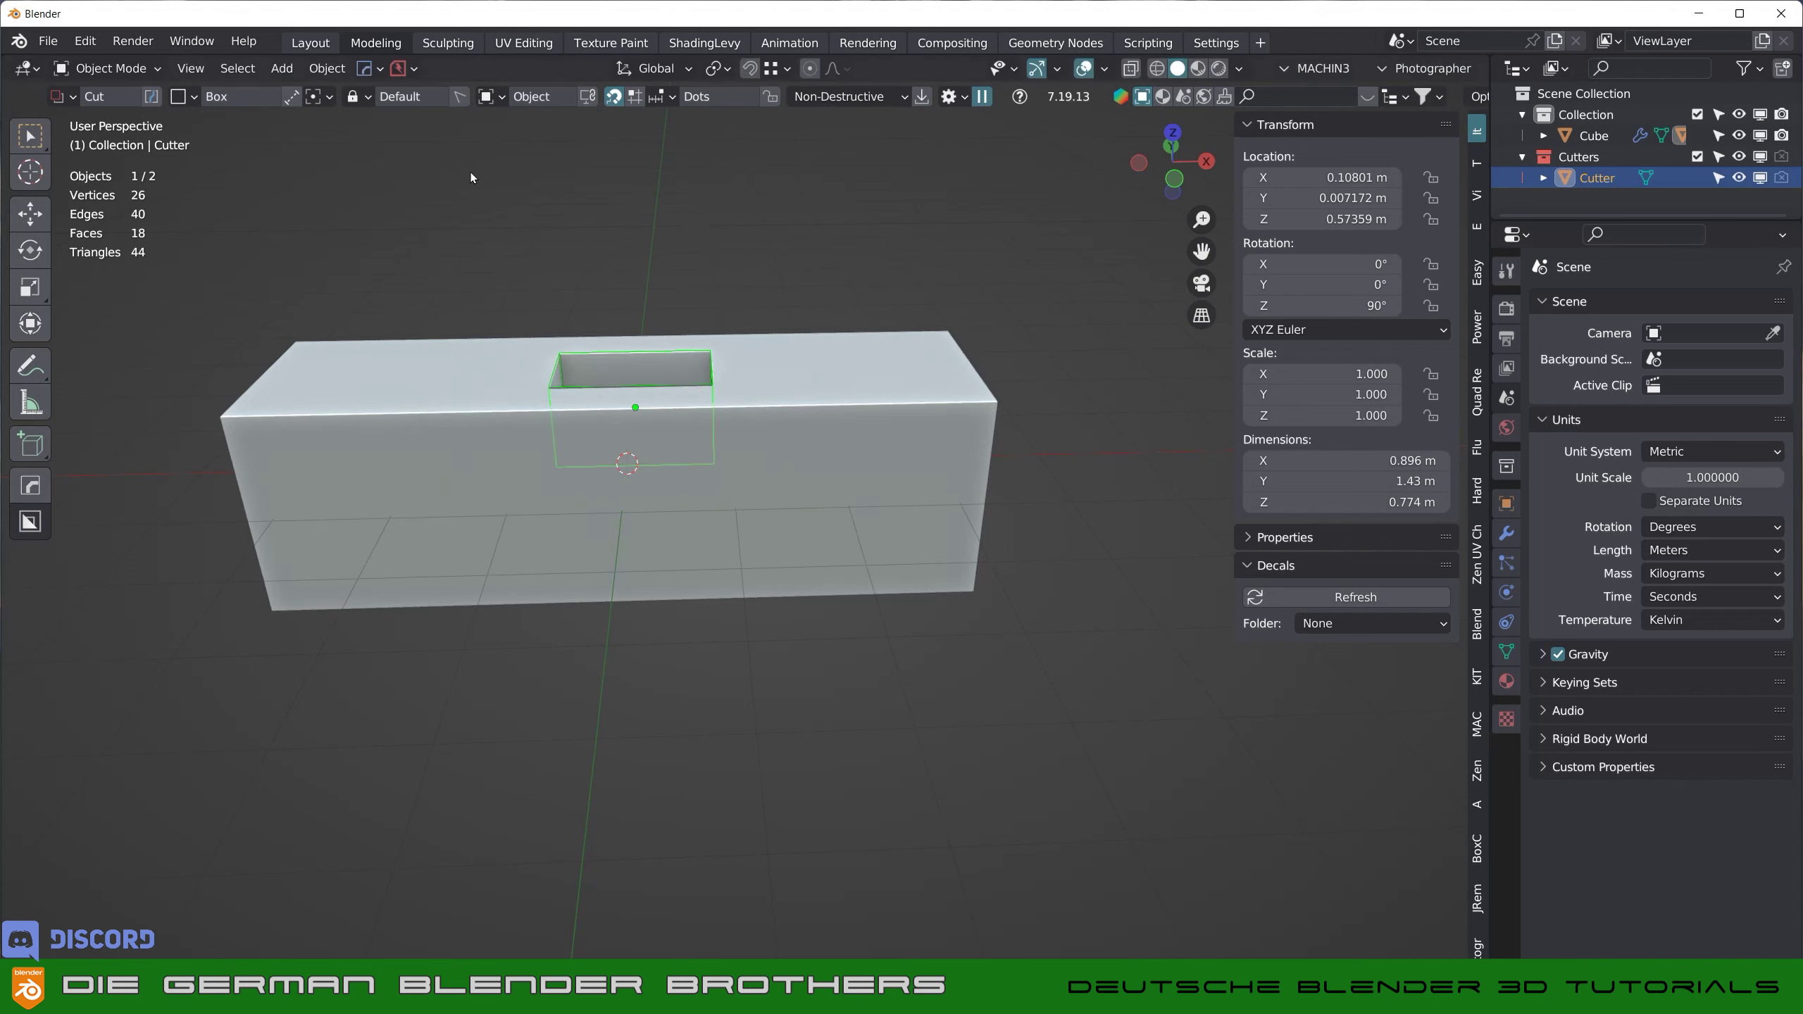
{"action": "left_click", "coordinate": [744, 375]}
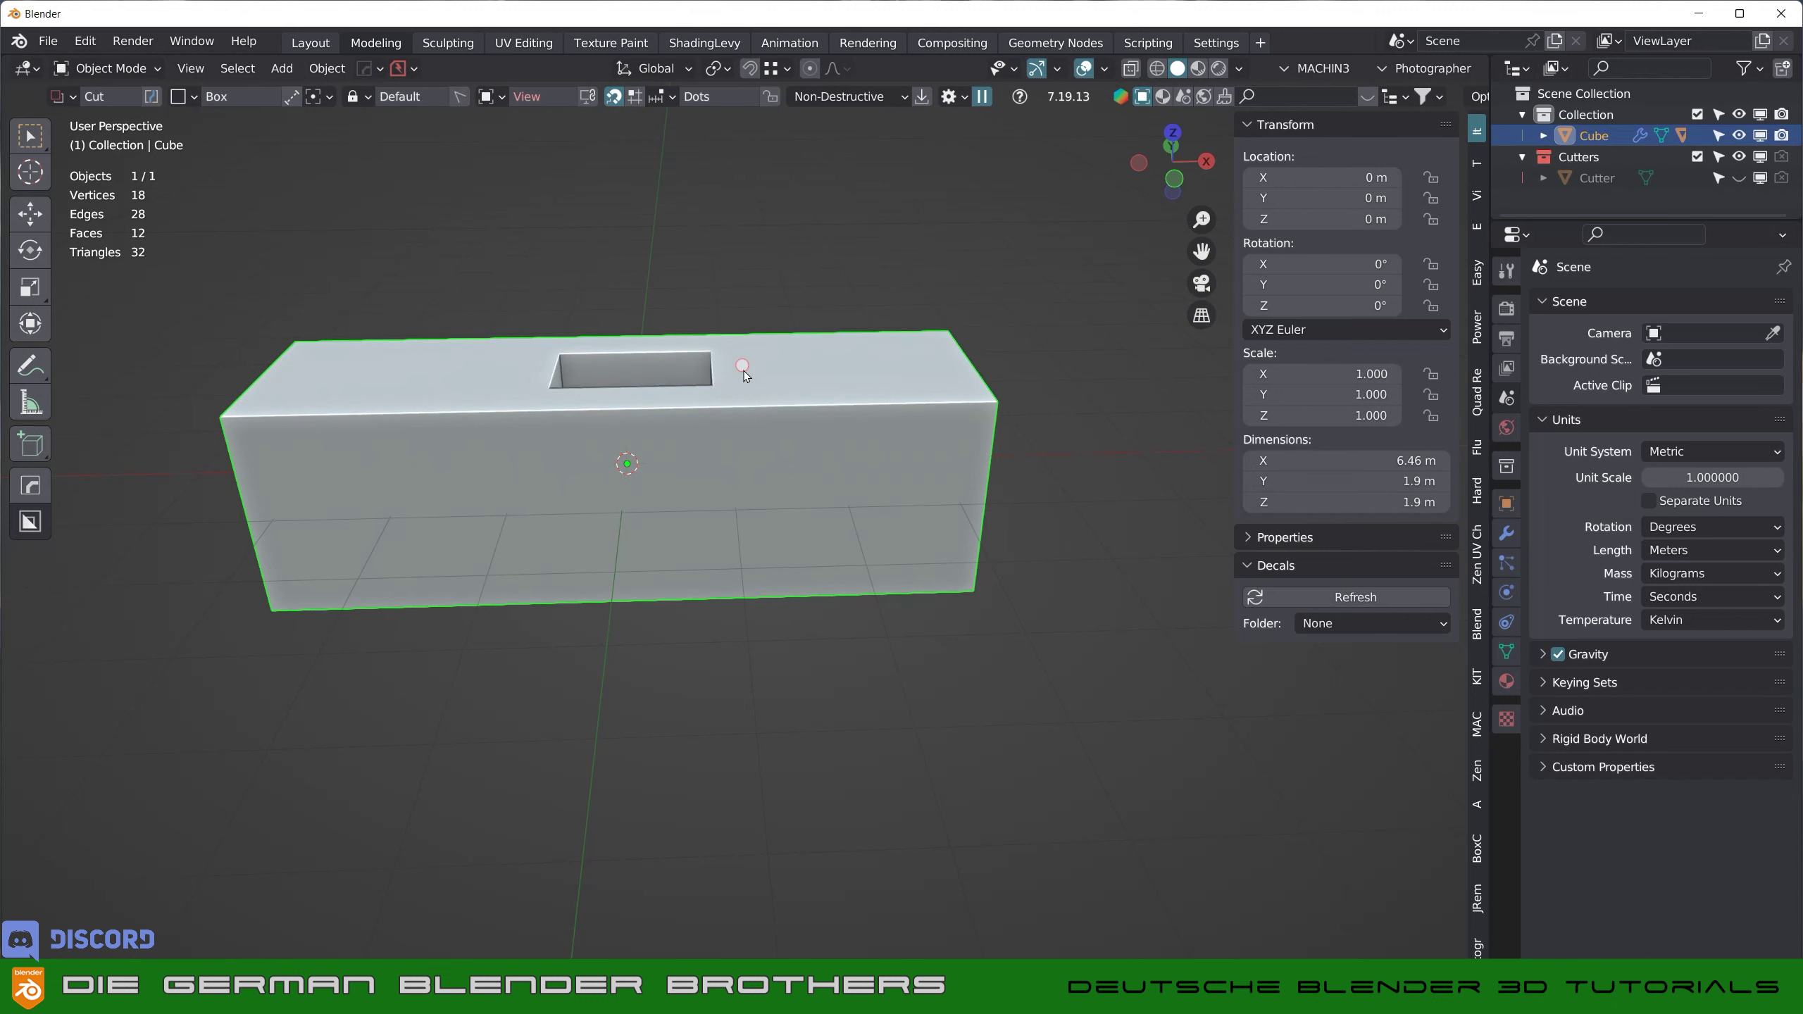
{"action": "key", "text": "ctrl+z"}
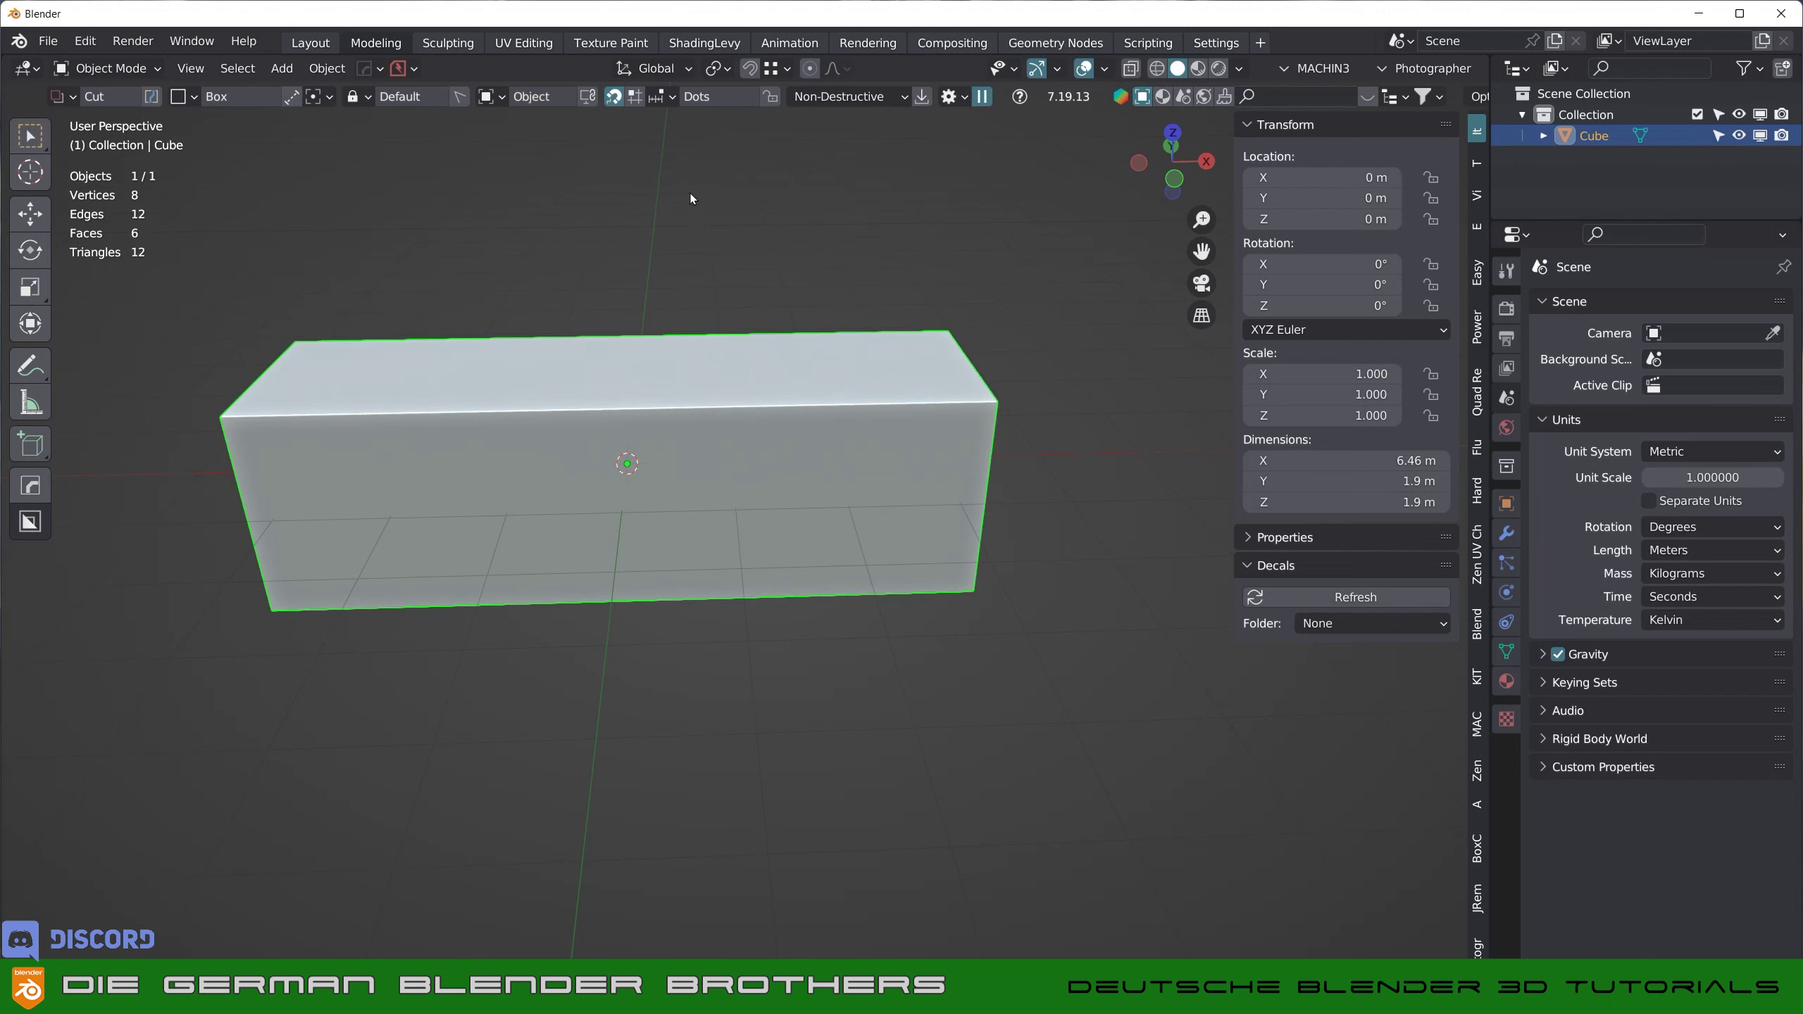
- With origin at Mouse Position, cut a 0.83 × 1.36 m, 0.255 m deep rectangular recess
{"action": "left_click", "coordinate": [330, 98]}
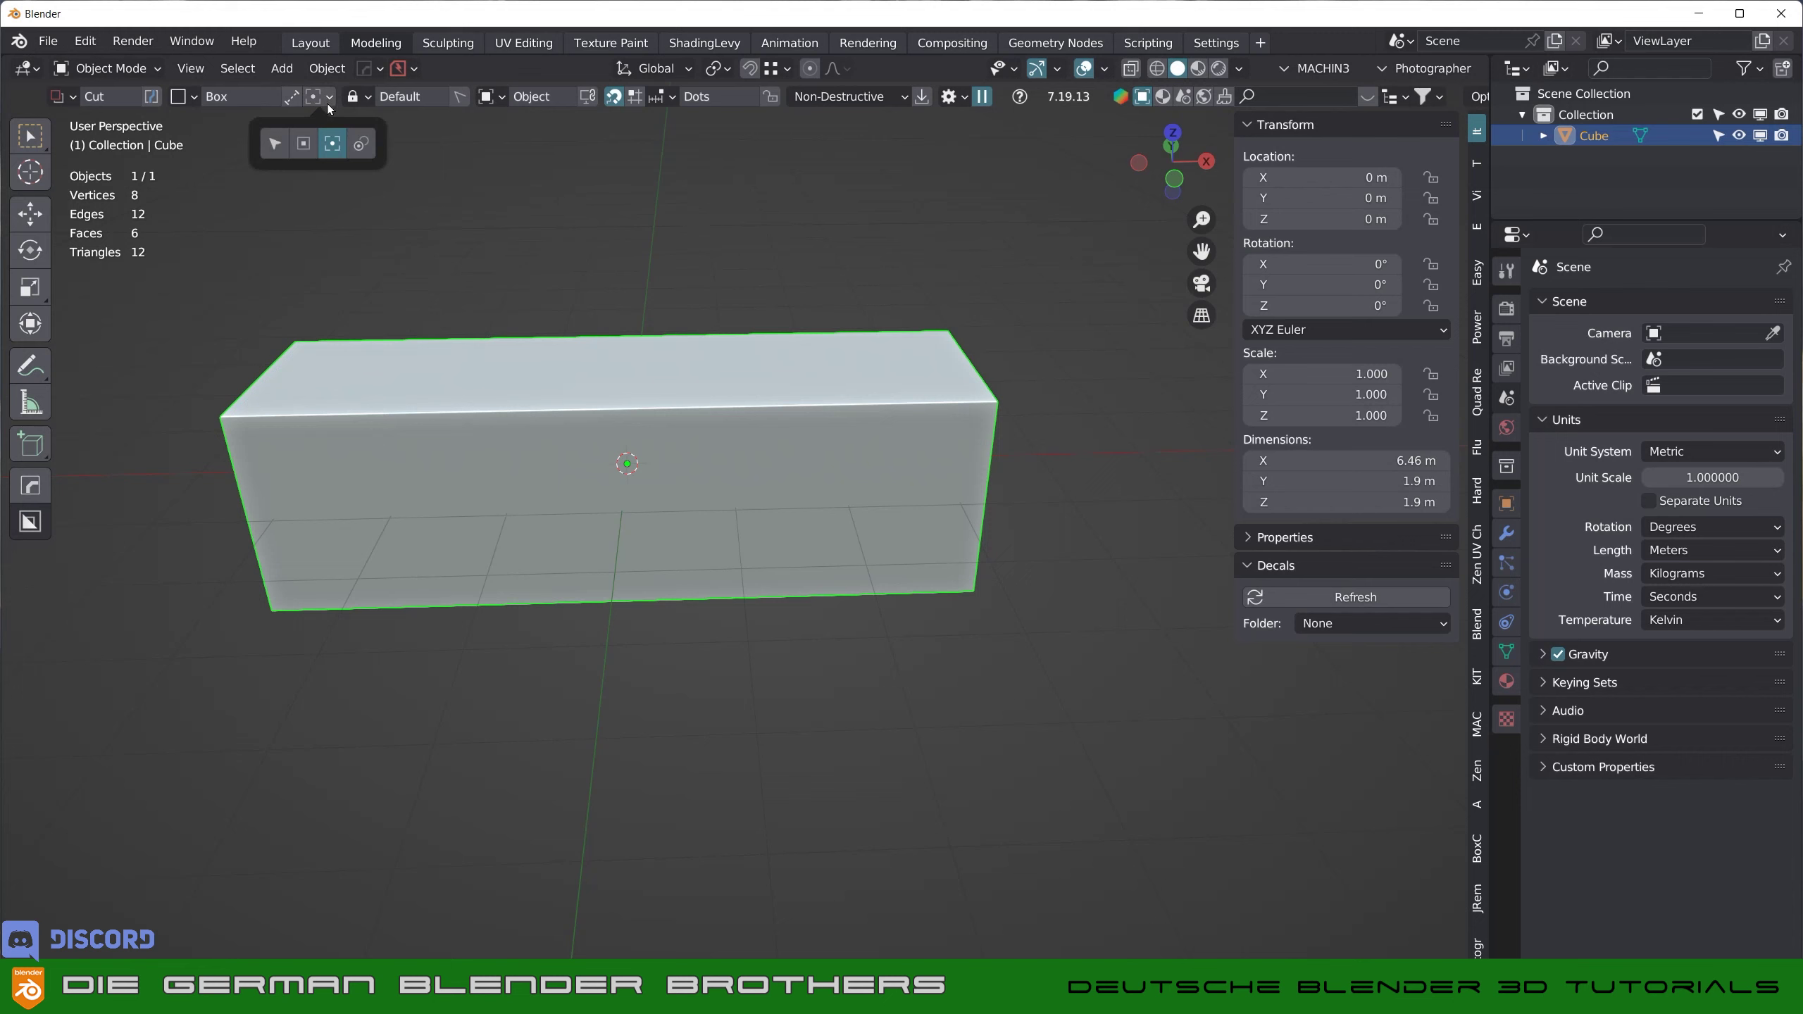
{"action": "left_click", "coordinate": [276, 146]}
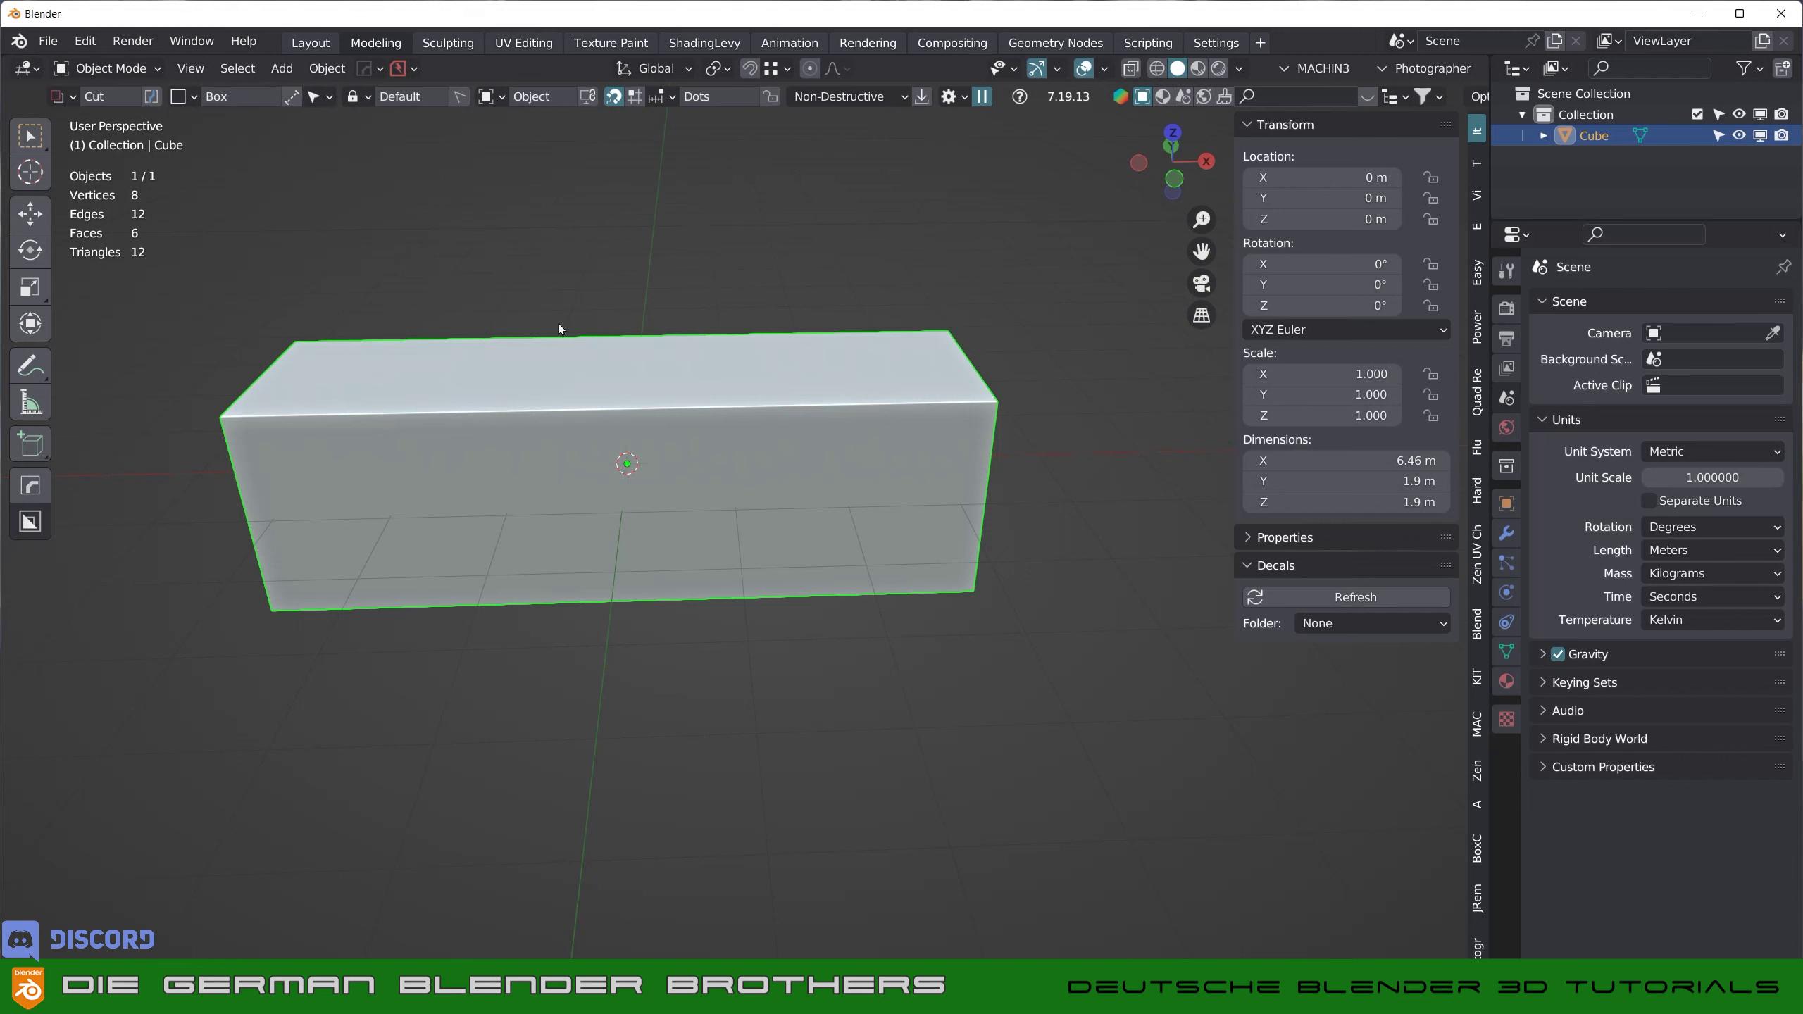
{"action": "middle_click_drag", "start_coordinate": [555, 312], "coordinate": [563, 382]}
{"action": "left_click_drag", "start_coordinate": [472, 368], "coordinate": [625, 427]}
{"action": "left_click", "coordinate": [581, 454]}
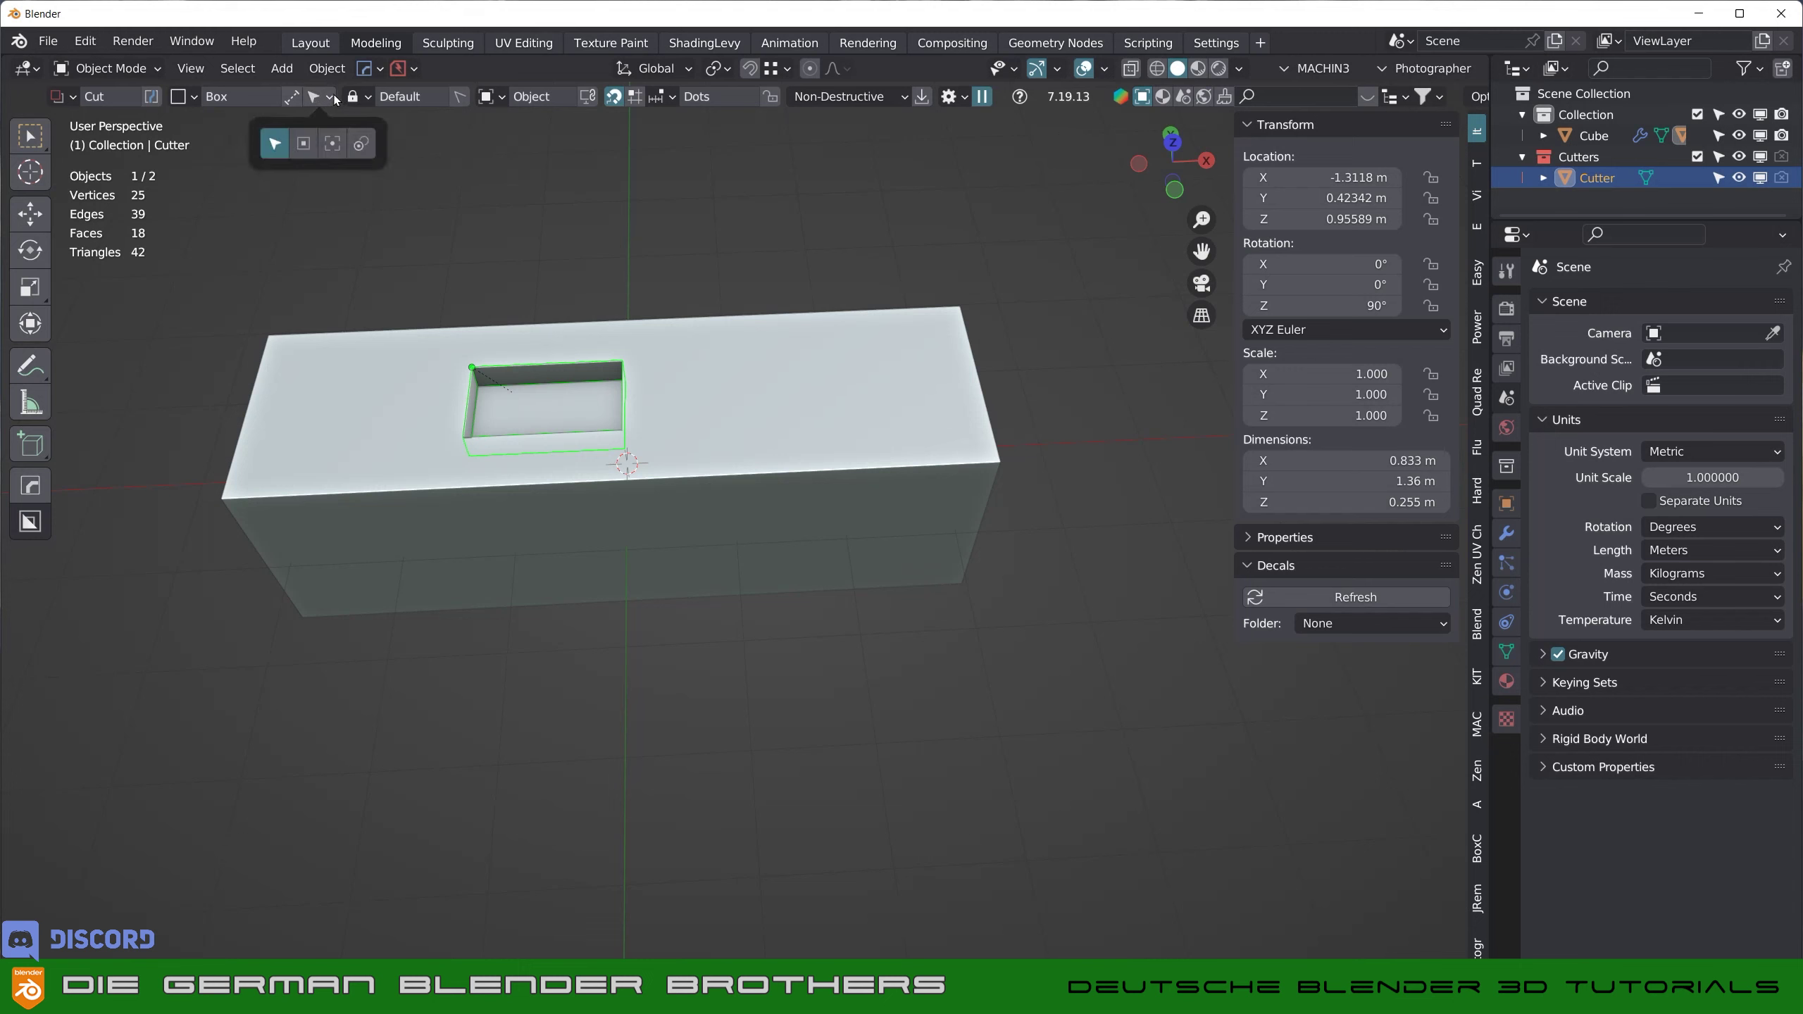
- Set the BoxCutter origin to Center and cut a recess on the right of the box top
{"action": "left_click", "coordinate": [313, 96]}
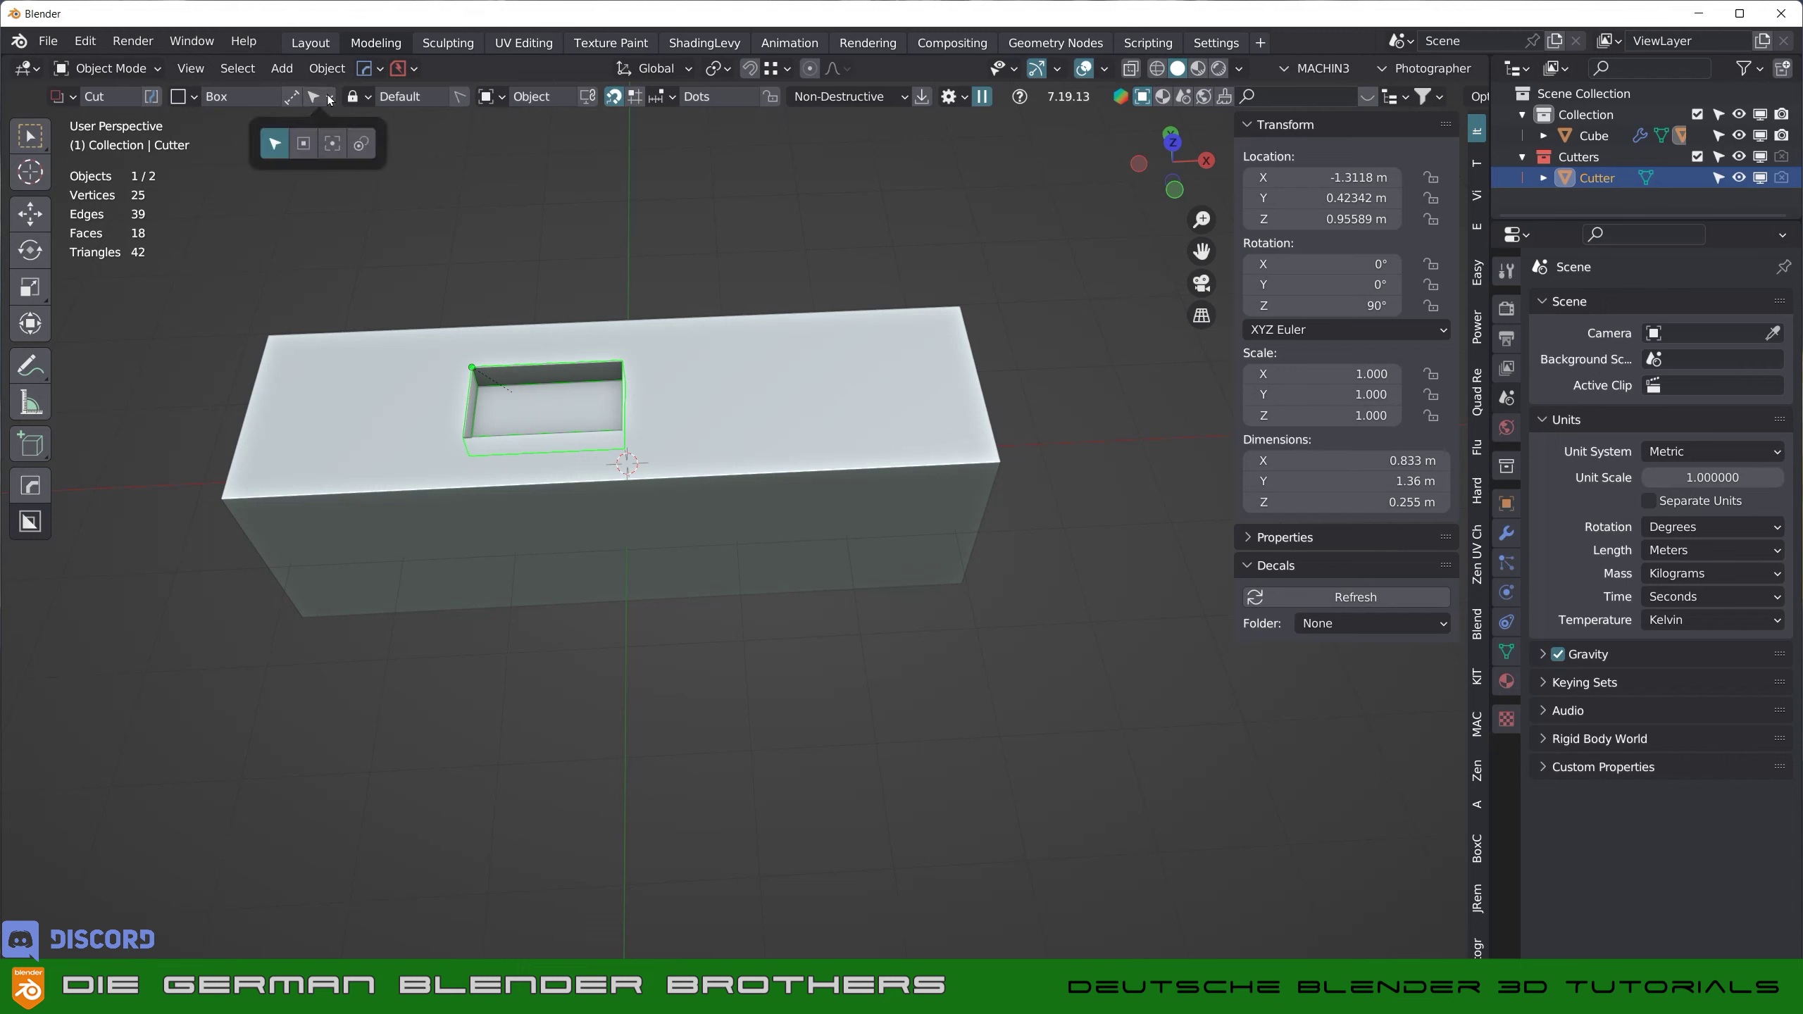
{"action": "left_click", "coordinate": [303, 148]}
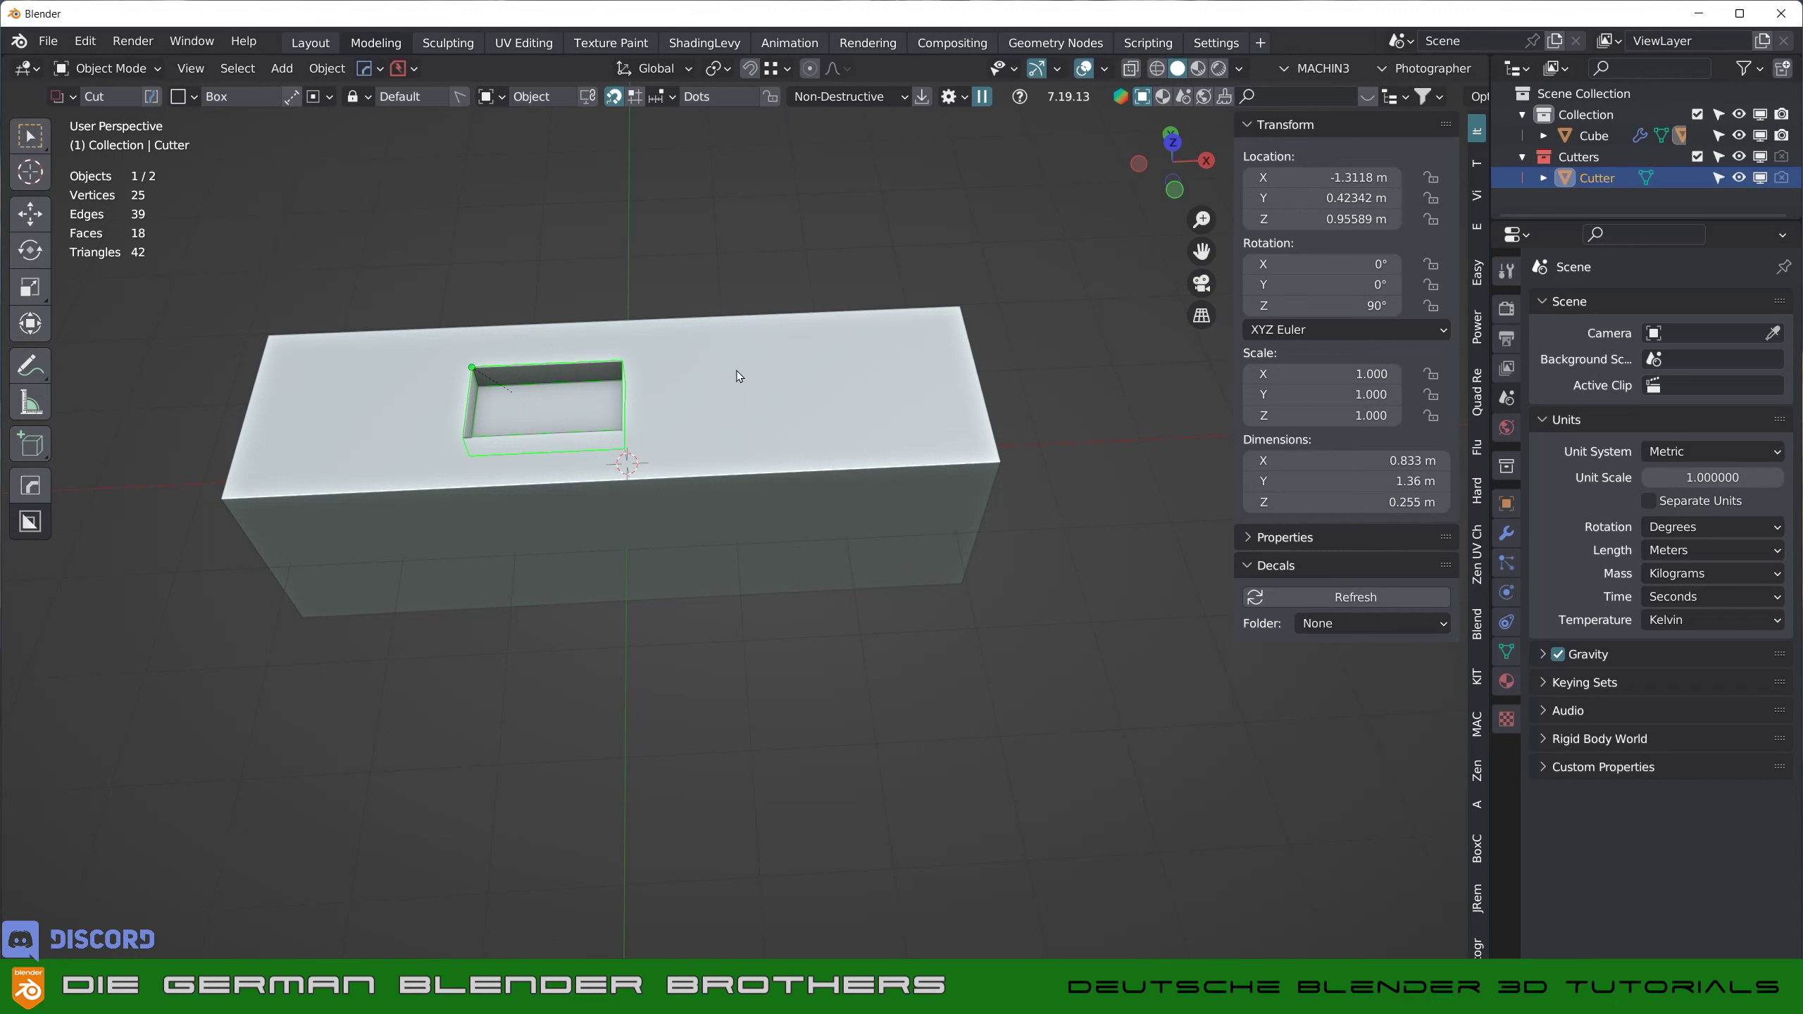
{"action": "left_click_drag", "start_coordinate": [739, 376], "coordinate": [834, 426]}
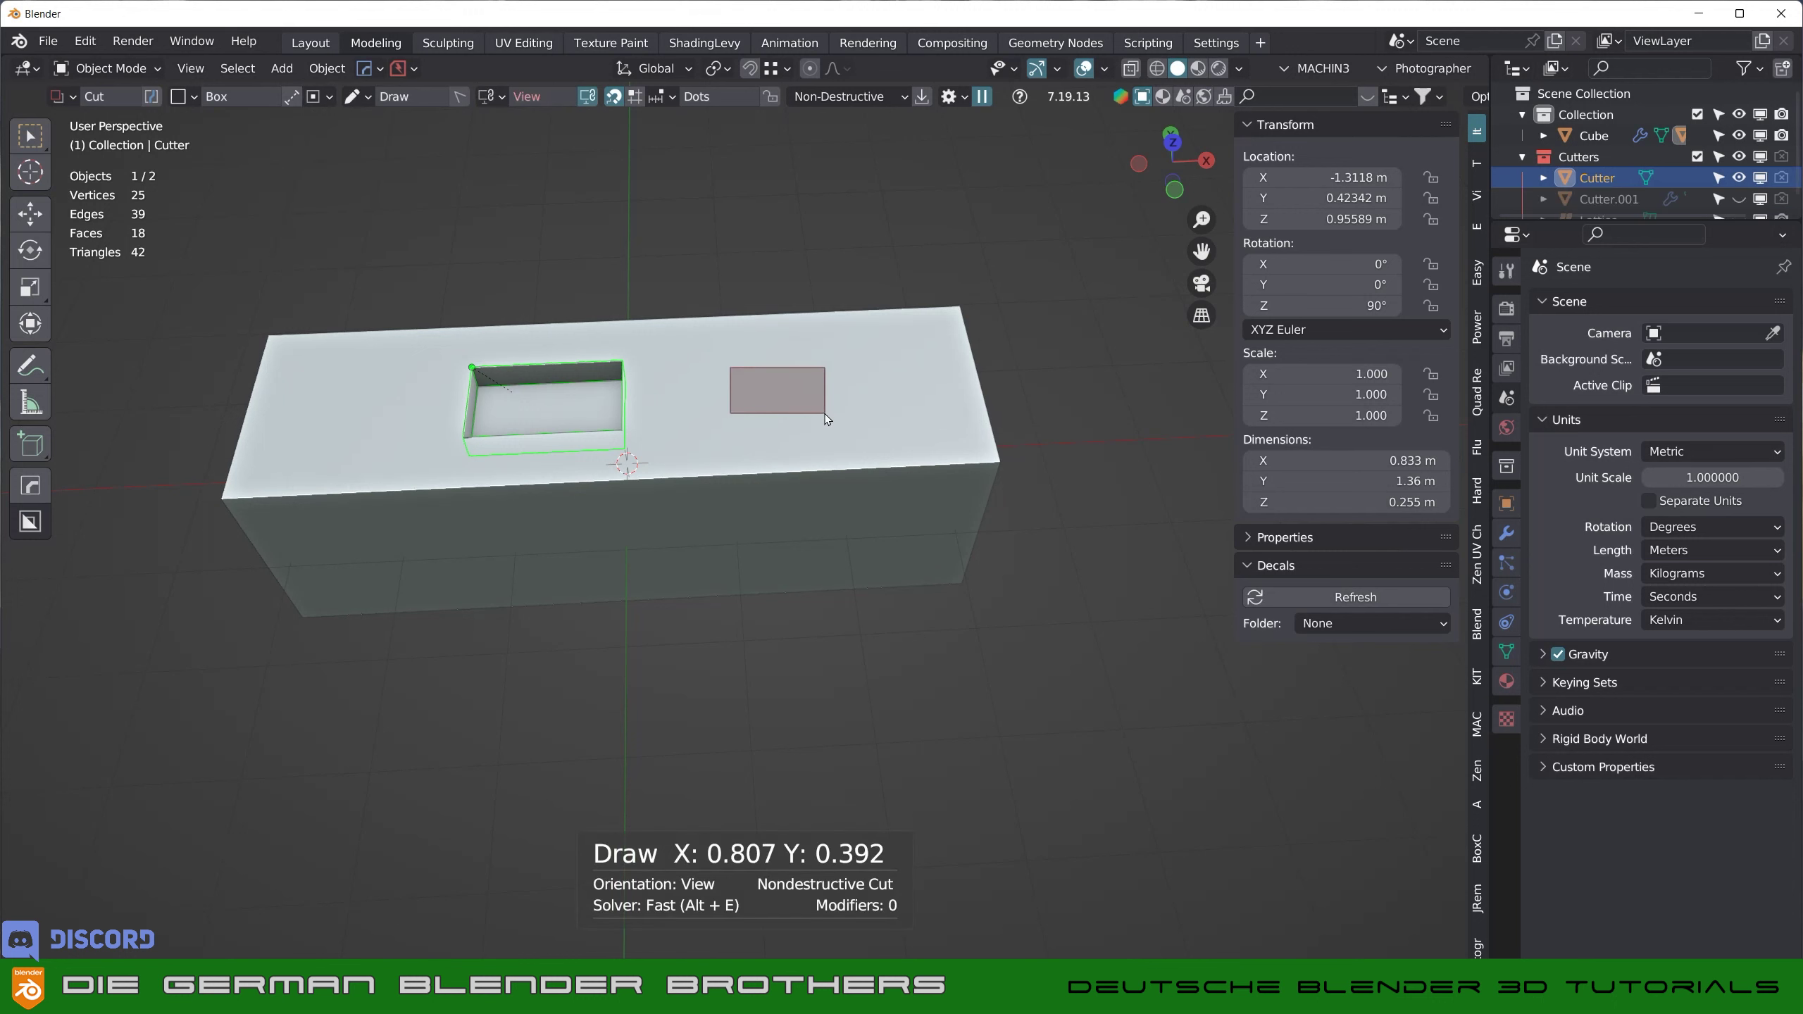
{"action": "left_click", "coordinate": [754, 389]}
{"action": "left_click_drag", "start_coordinate": [713, 355], "coordinate": [832, 431]}
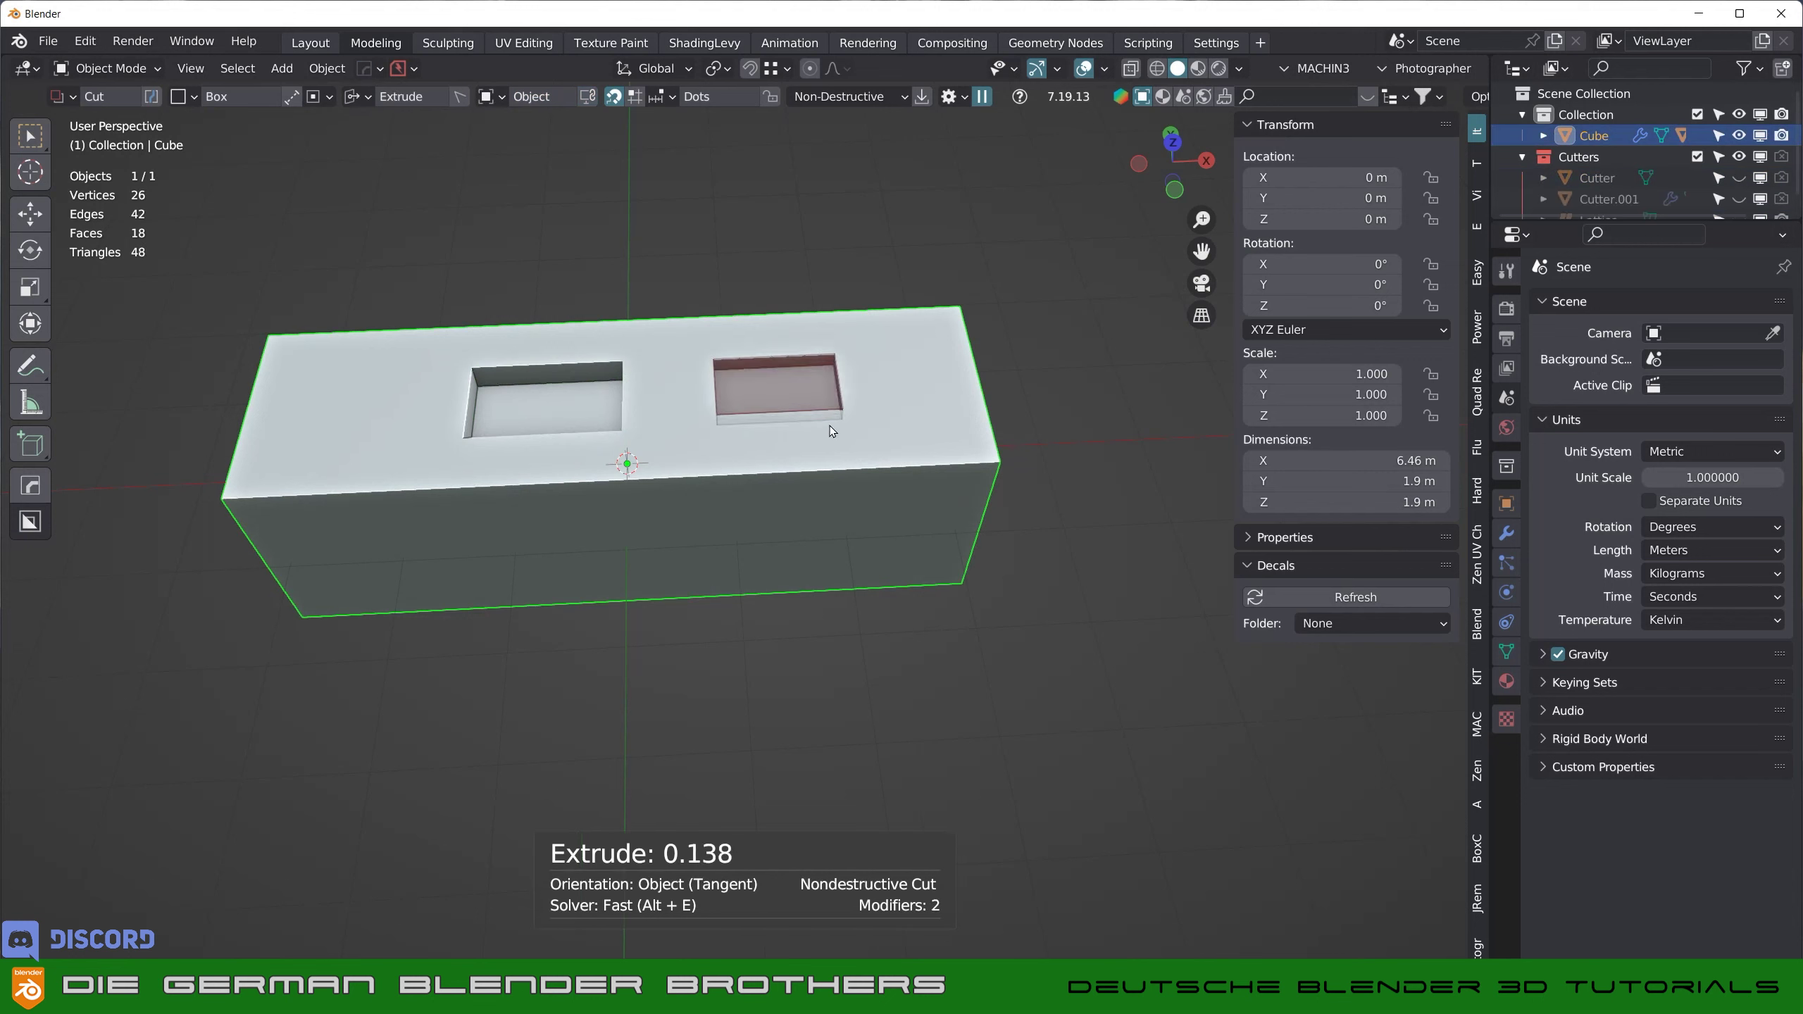
{"action": "left_click", "coordinate": [830, 405]}
{"action": "mouse_move", "coordinate": [831, 405]}
{"action": "middle_mouse_down"}
{"action": "mouse_move", "coordinate": [795, 267]}
{"action": "mouse_move", "coordinate": [769, 451]}
{"action": "middle_mouse_up"}
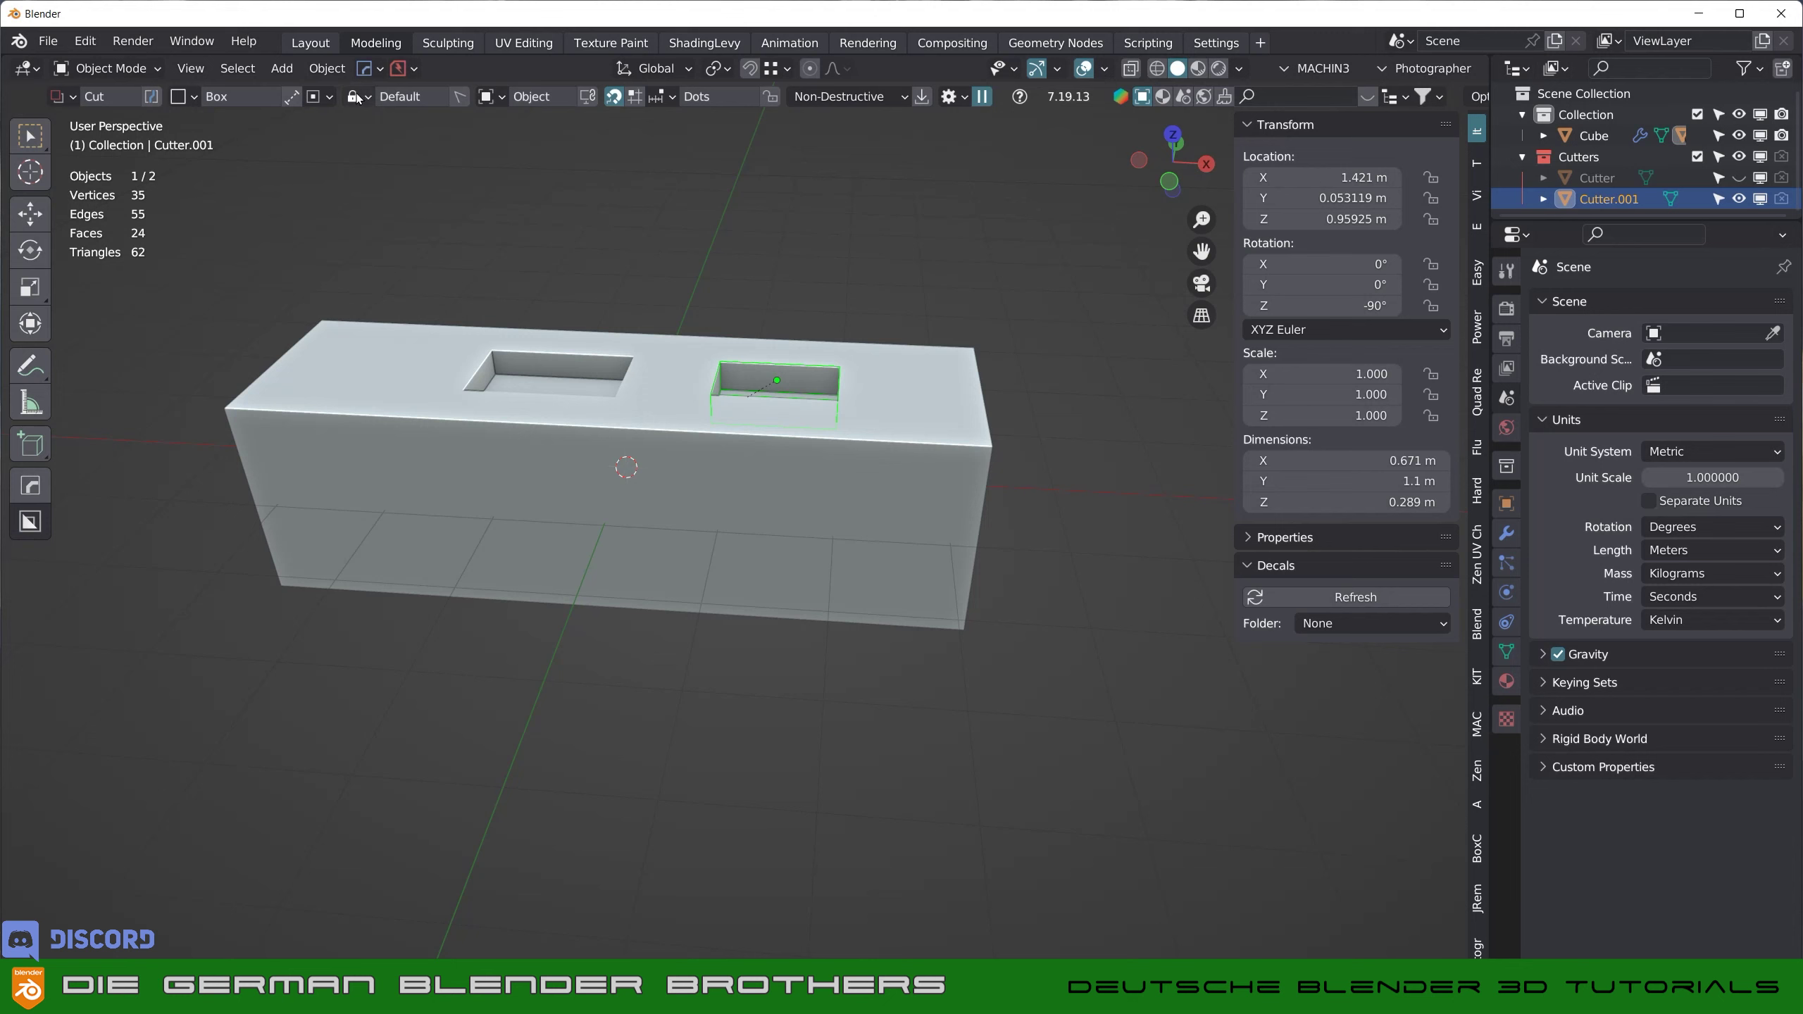
- Cut a notch over the front-left top edge and set the cut origin to Bounding Box Center
{"action": "left_click", "coordinate": [314, 99]}
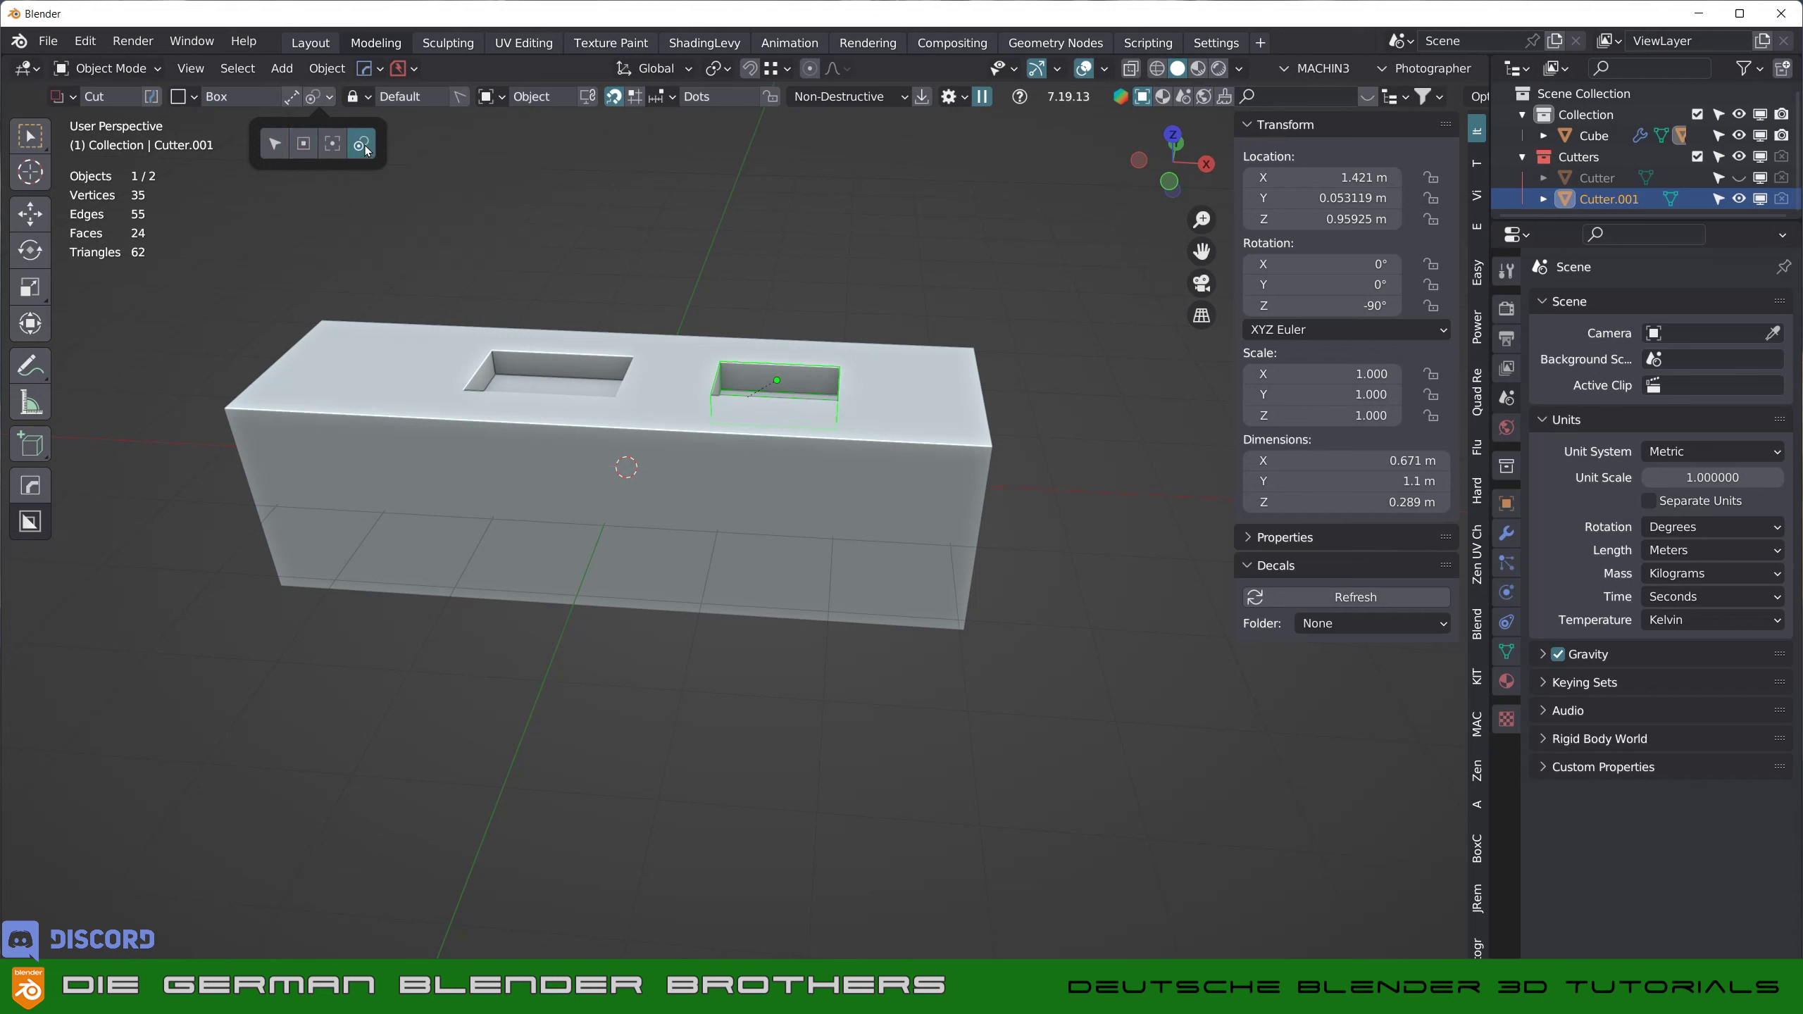
{"action": "left_click", "coordinate": [326, 394]}
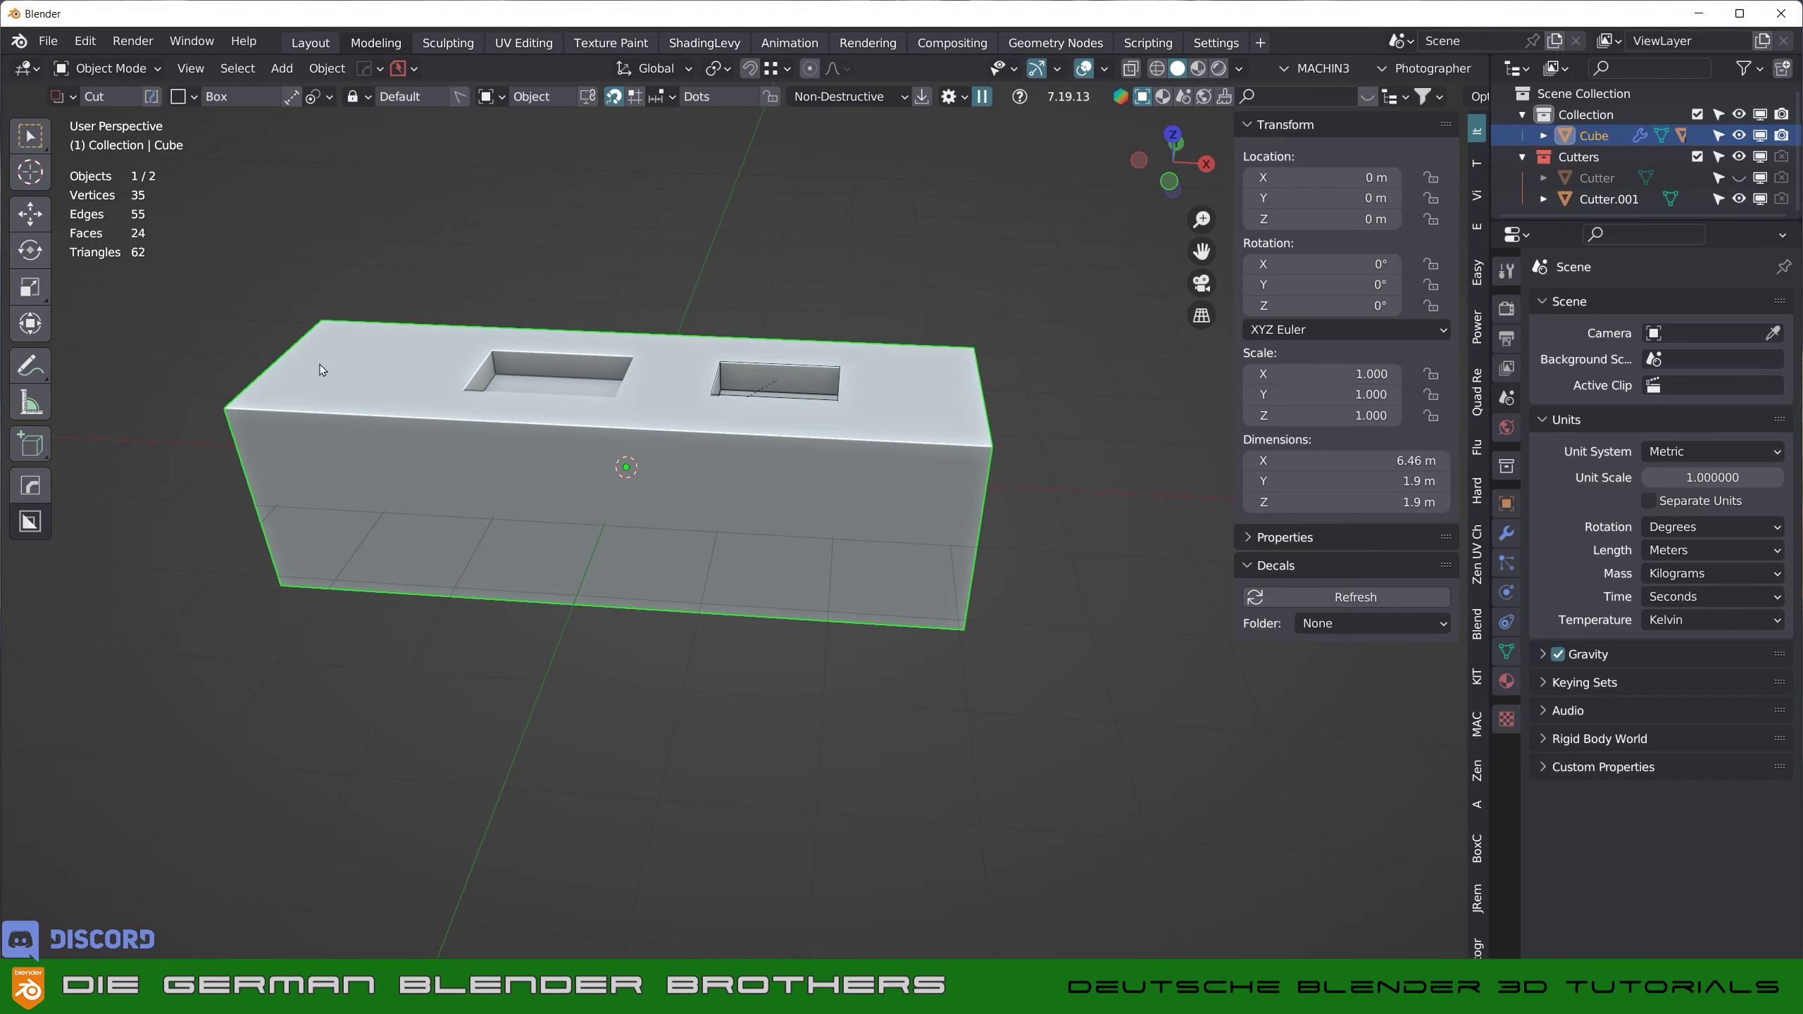
{"action": "left_click_drag", "start_coordinate": [322, 366], "coordinate": [440, 415]}
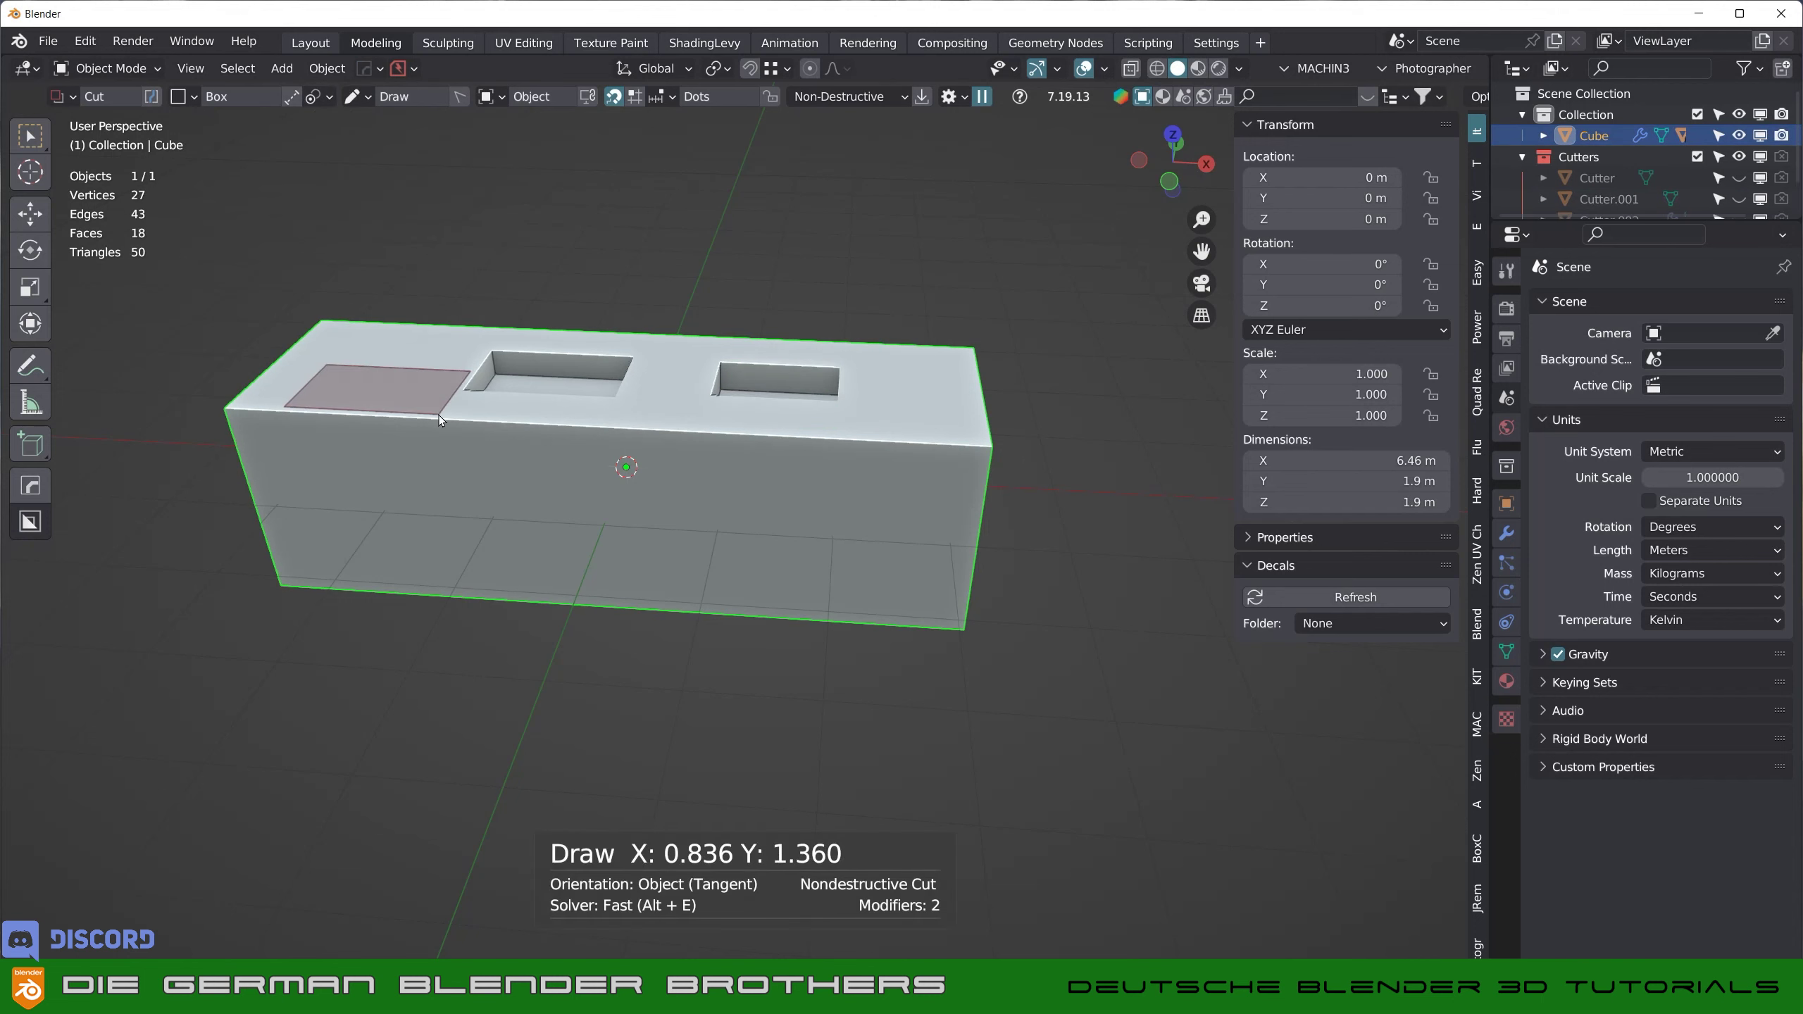
{"action": "left_click", "coordinate": [431, 453]}
{"action": "mouse_move", "coordinate": [392, 431]}
{"action": "middle_mouse_down"}
{"action": "mouse_move", "coordinate": [458, 474]}
{"action": "mouse_move", "coordinate": [465, 513]}
{"action": "mouse_move", "coordinate": [479, 432]}
{"action": "mouse_move", "coordinate": [619, 454]}
{"action": "middle_mouse_up"}
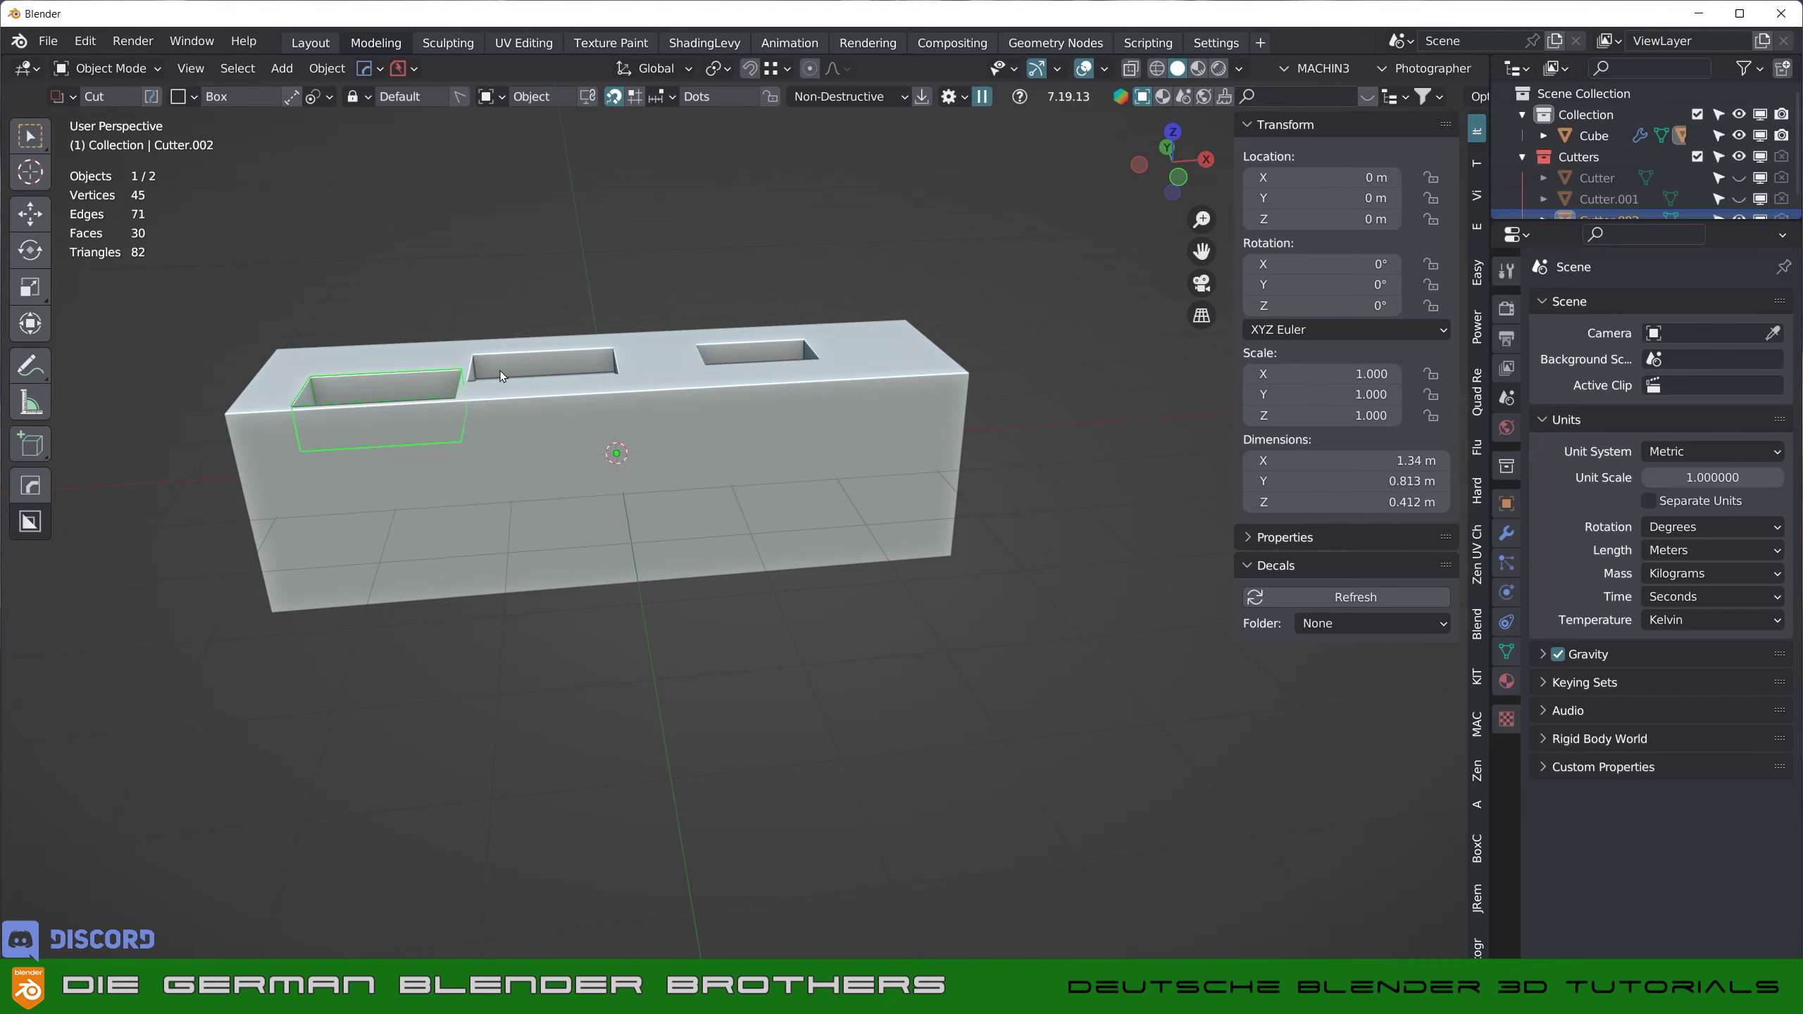
{"action": "middle_click_drag", "start_coordinate": [501, 376], "coordinate": [486, 421]}
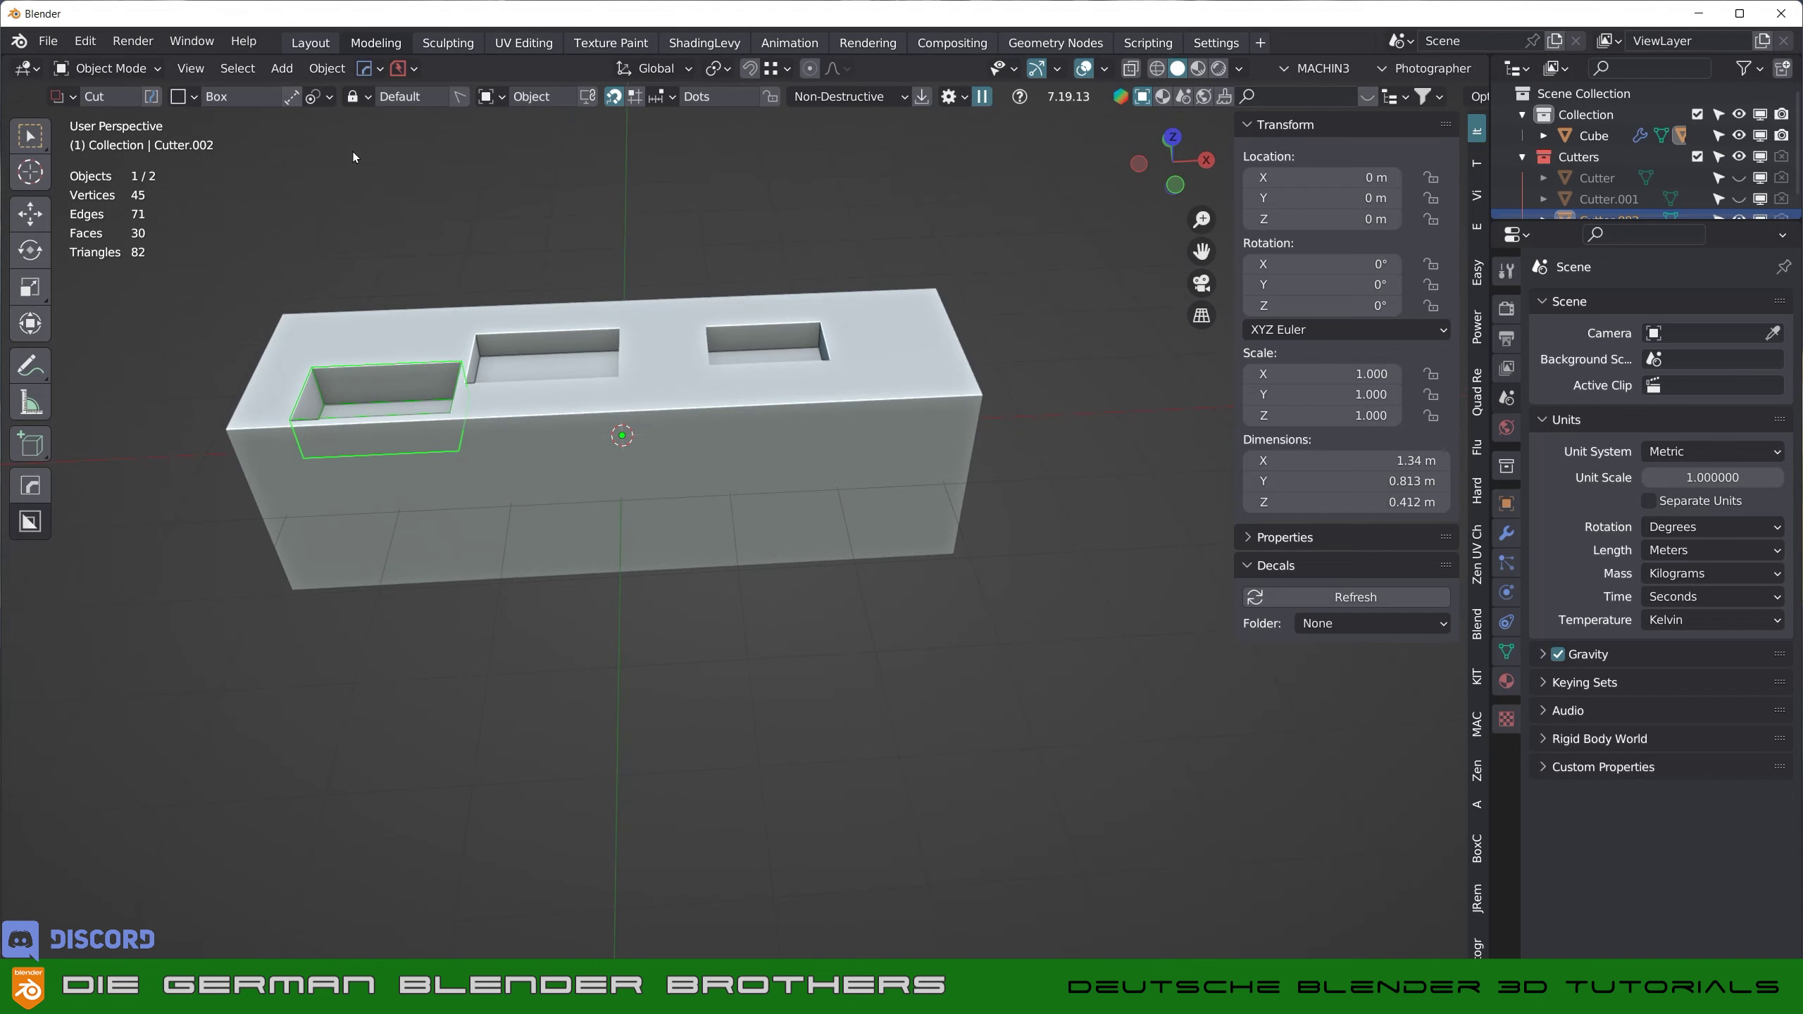
{"action": "left_click", "coordinate": [325, 97]}
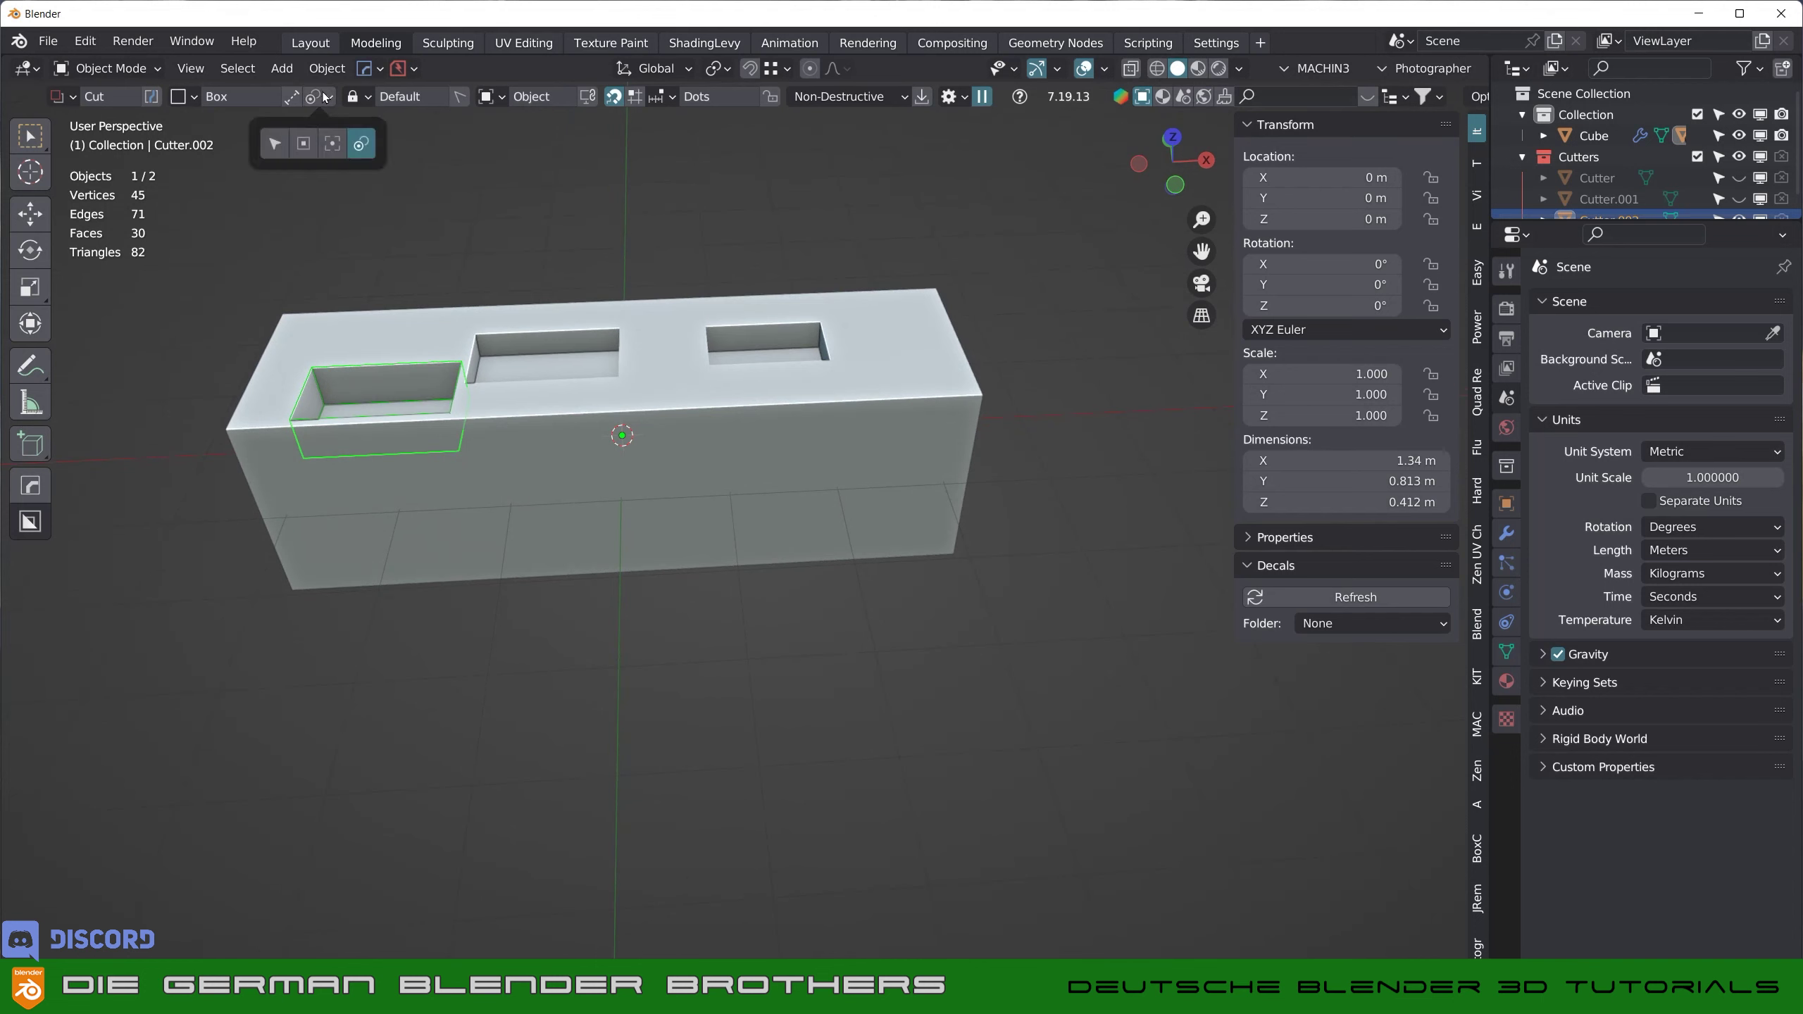
{"action": "left_click", "coordinate": [331, 149]}
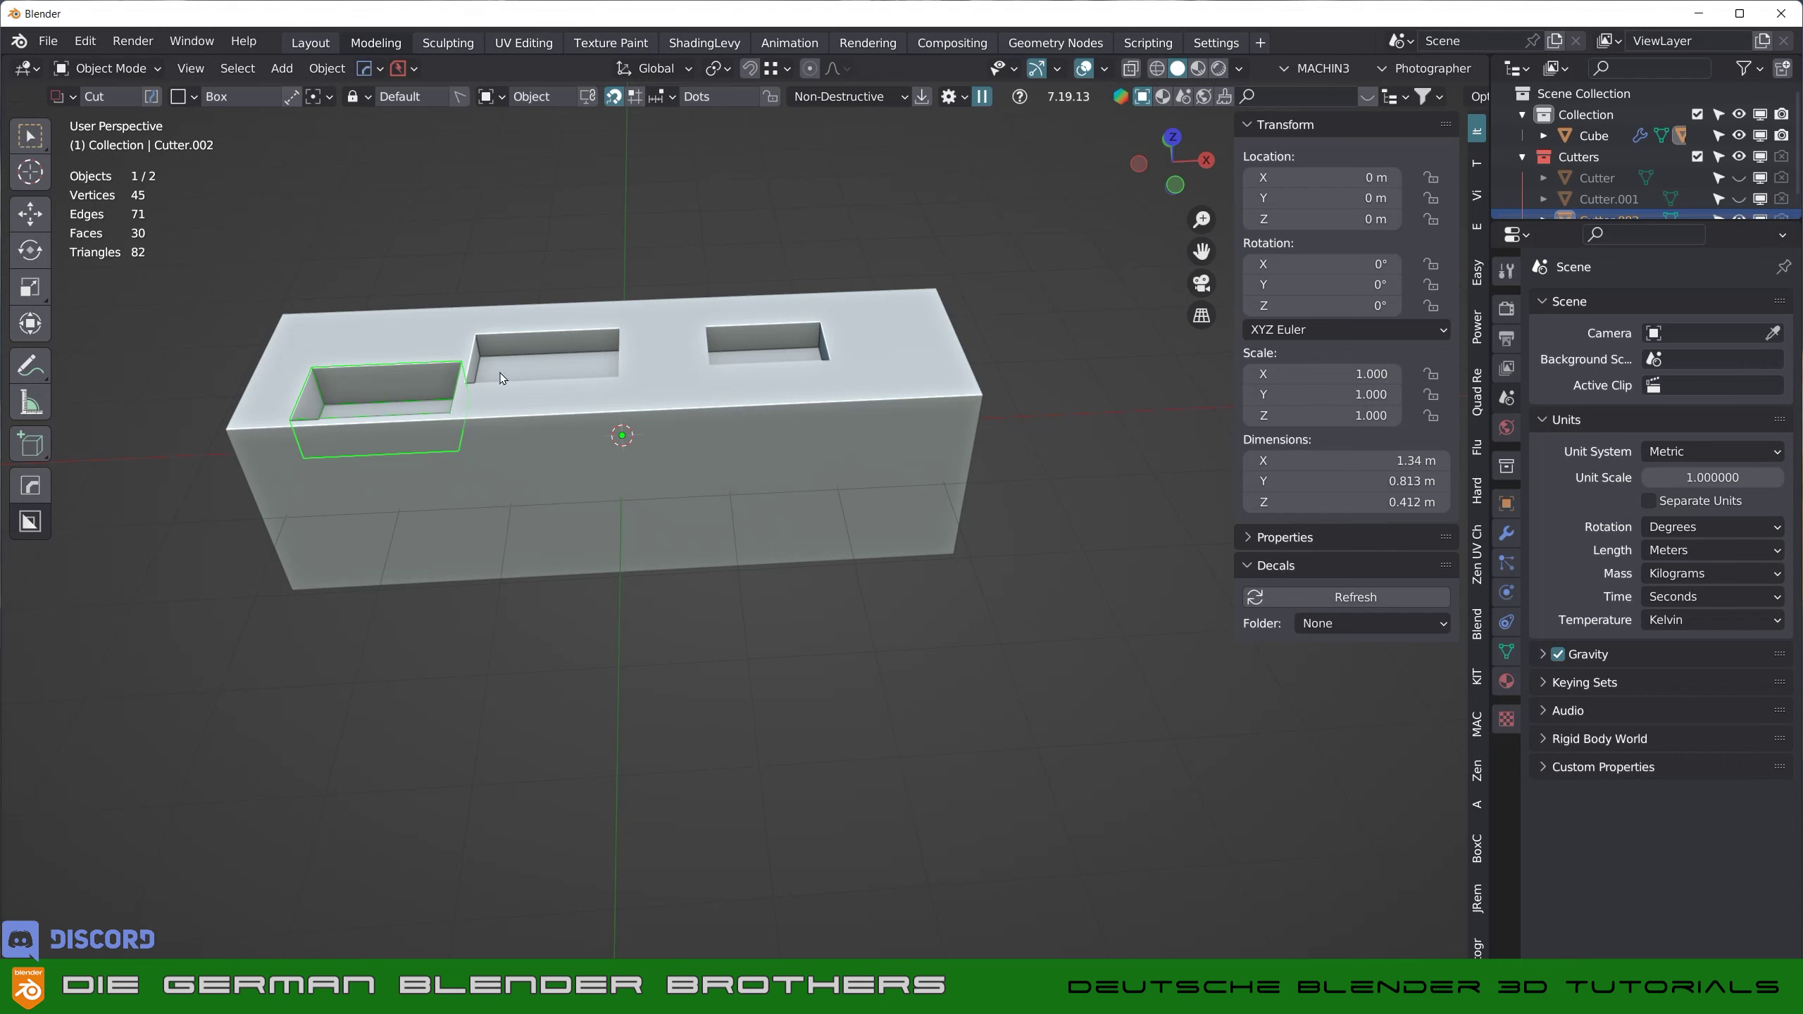
- Select the Cube and use Q's Ever Scroll to cycle its booleans to the middle cutter
{"action": "left_click", "coordinate": [589, 332]}
{"action": "key", "text": "q"}
{"action": "left_click", "coordinate": [534, 331]}
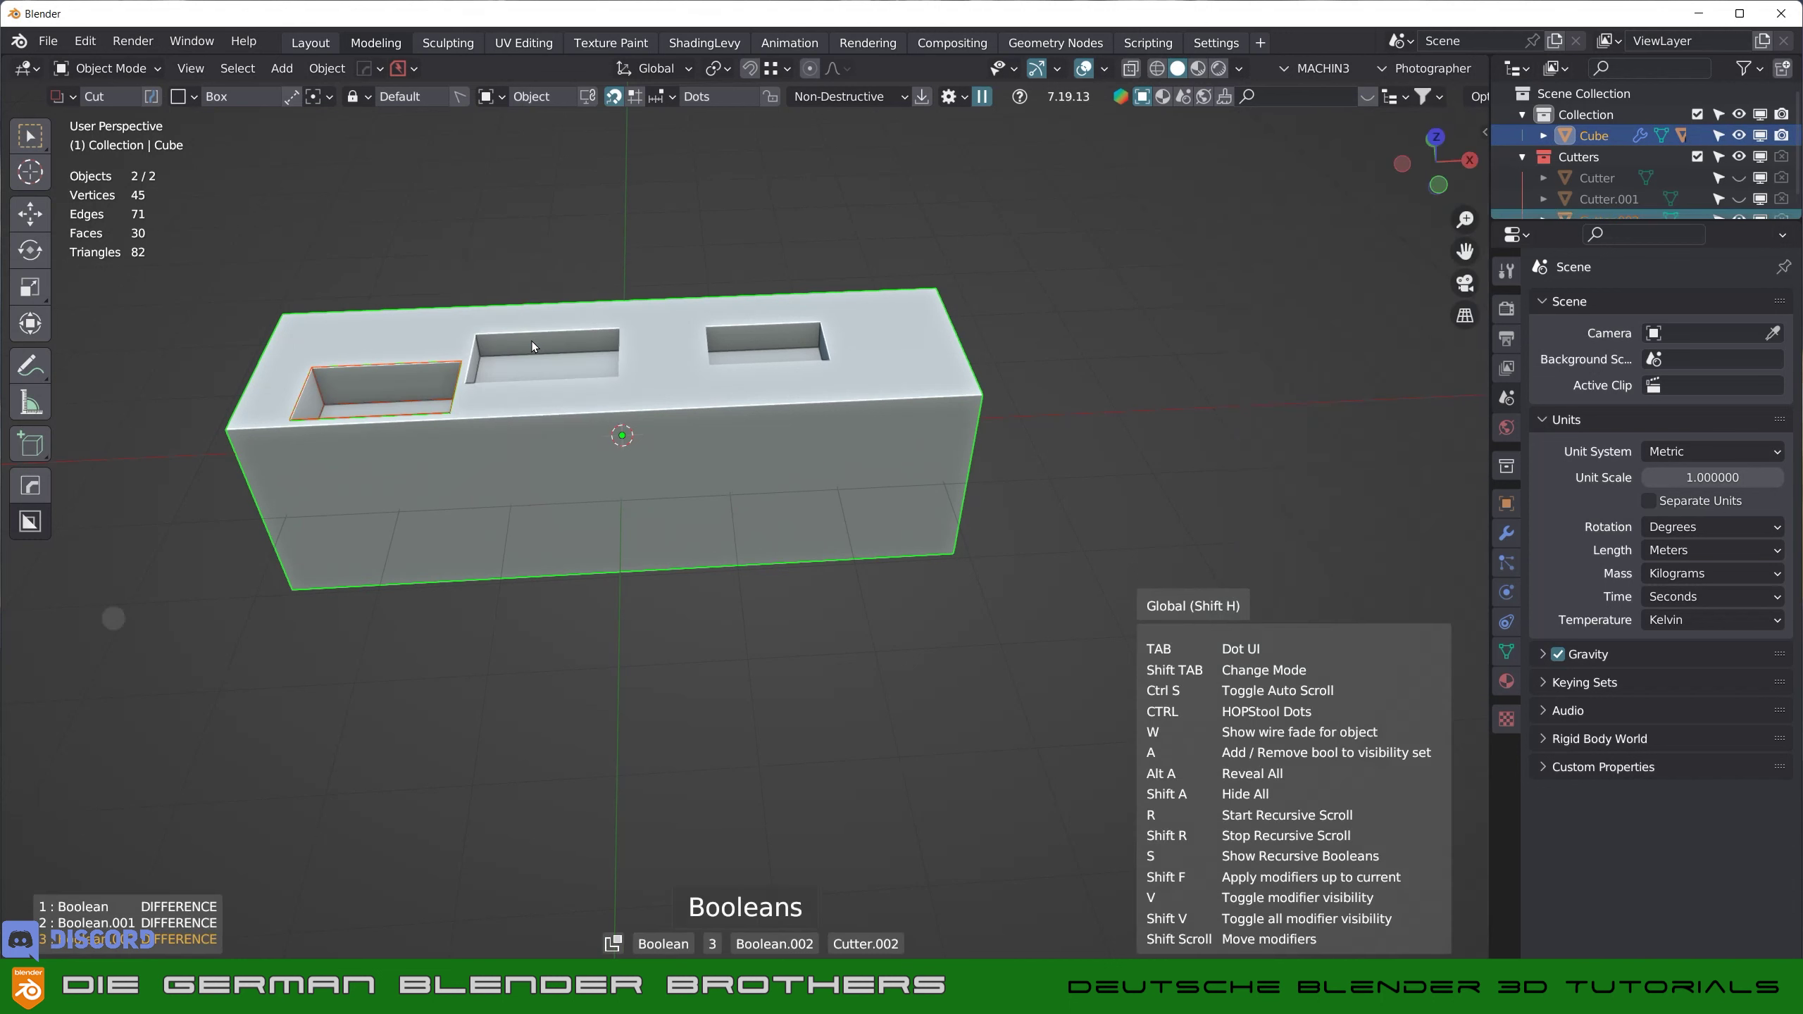
{"action": "key", "text": "q"}
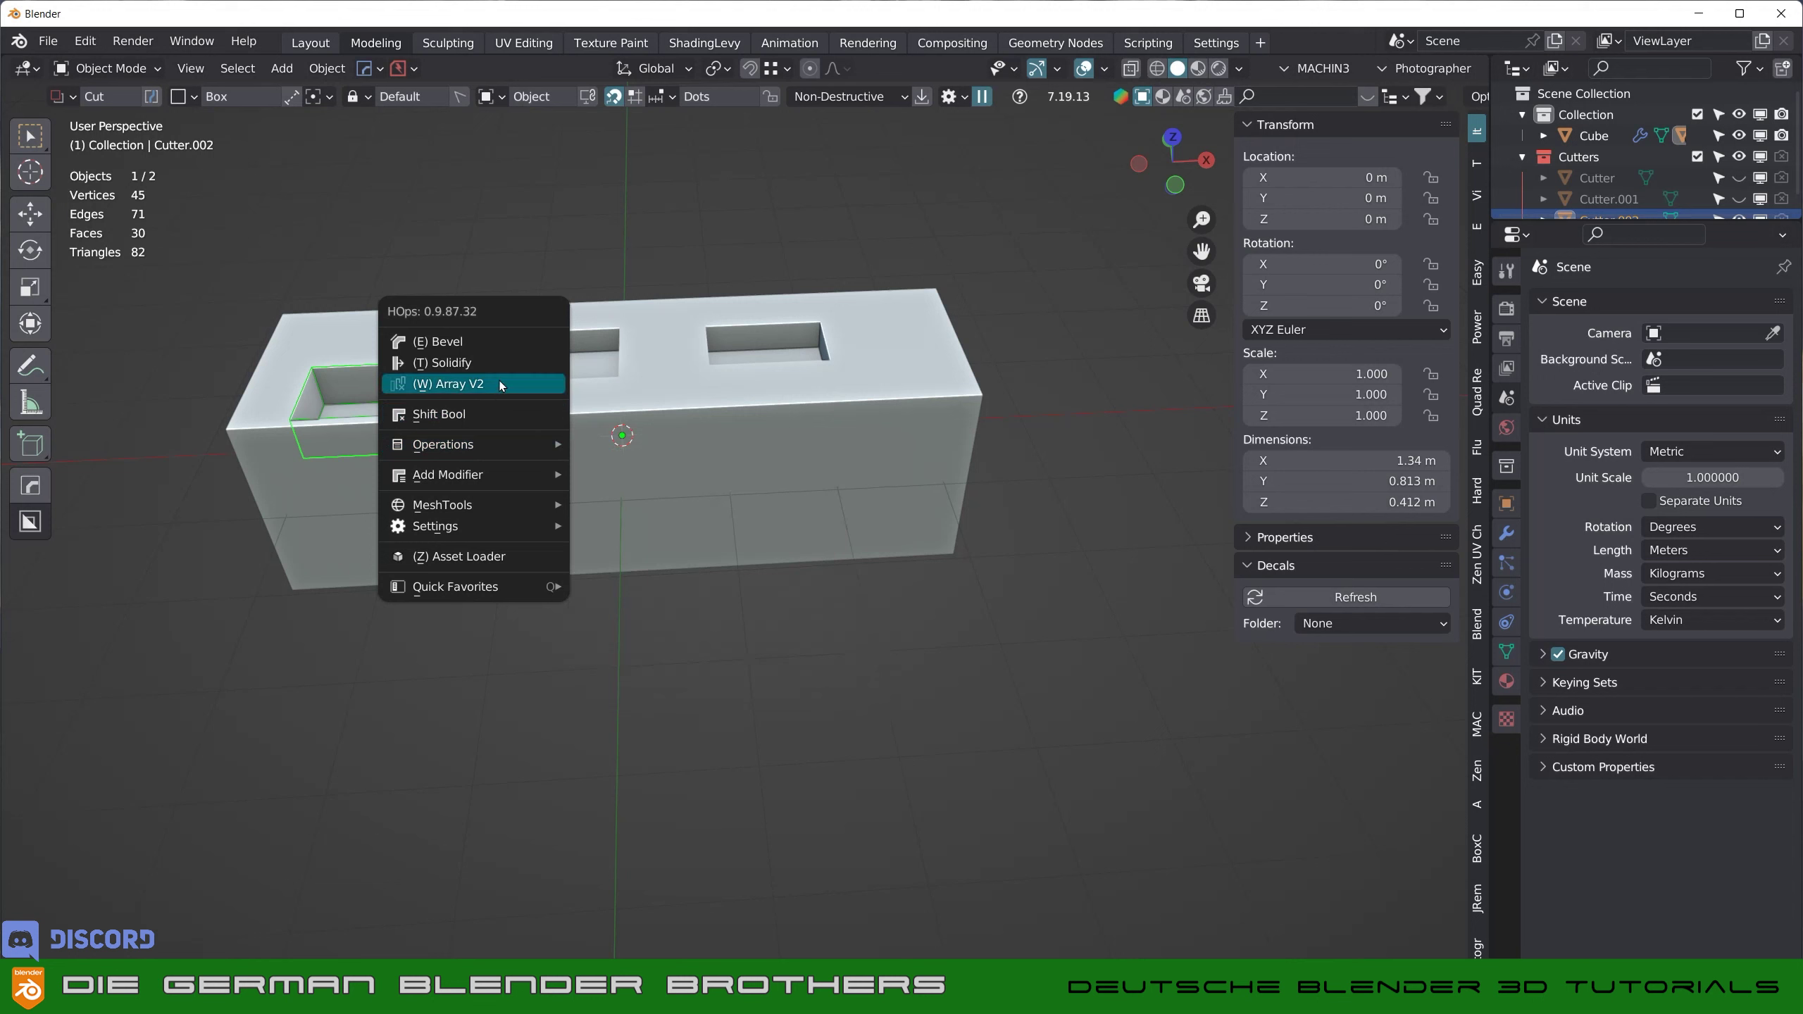
{"action": "left_click", "coordinate": [704, 414]}
{"action": "key", "text": "q"}
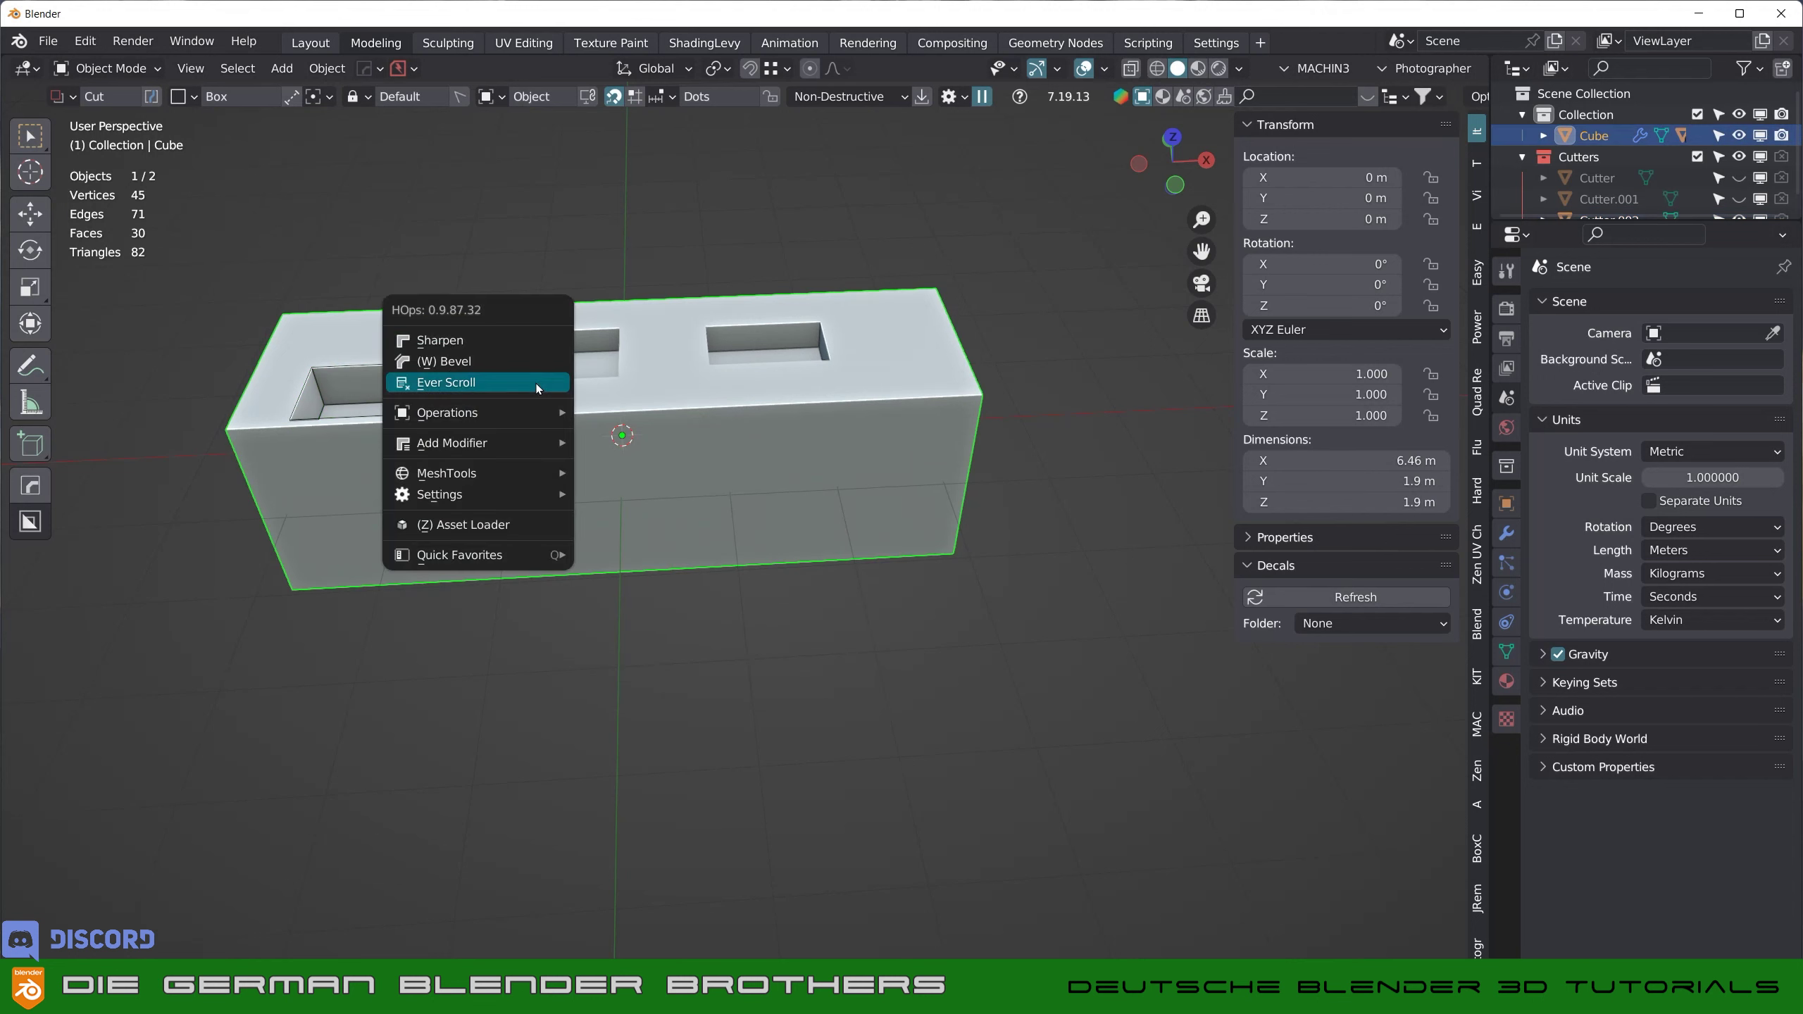
{"action": "left_click", "coordinate": [531, 383]}
{"action": "scroll", "coordinate": [533, 386], "scroll_direction": "down", "scroll_amount": 1}
{"action": "scroll", "coordinate": [532, 386], "scroll_direction": "down", "scroll_amount": 1}
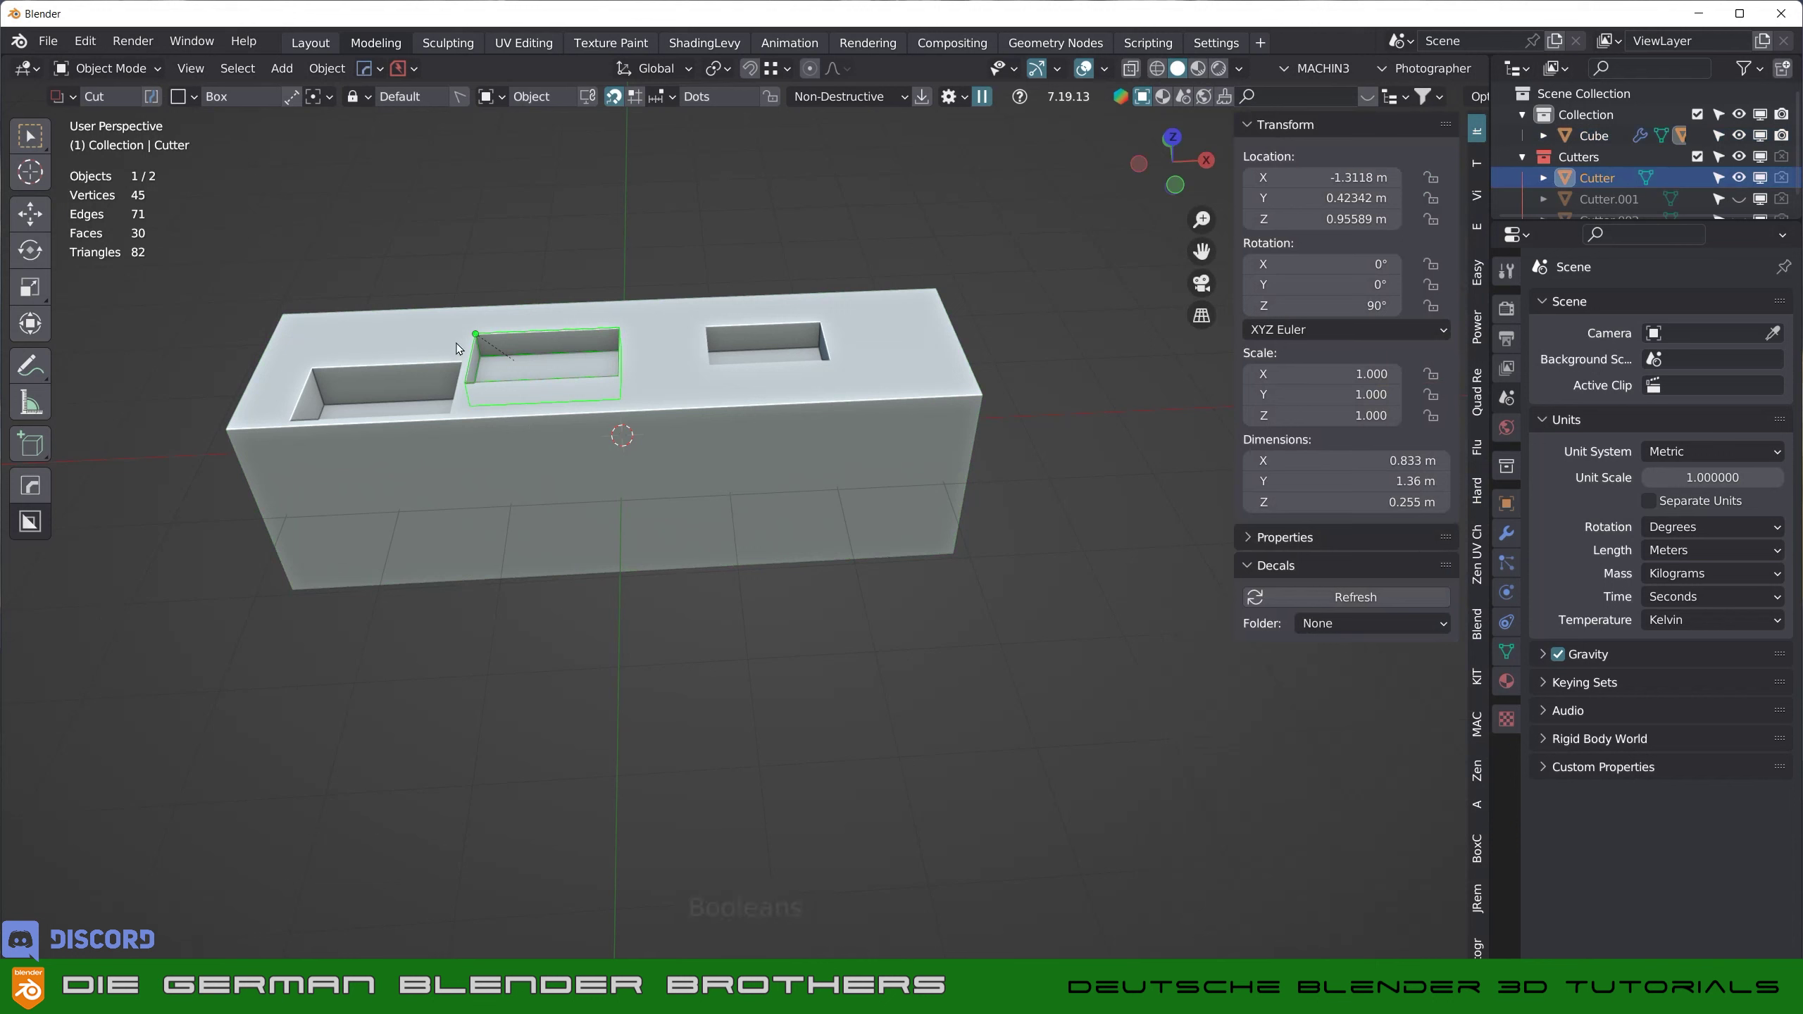
- Rotate the middle cutter about Y, then undo that rotation and the front-left notch
{"action": "middle_click_drag", "start_coordinate": [475, 345], "coordinate": [465, 457]}
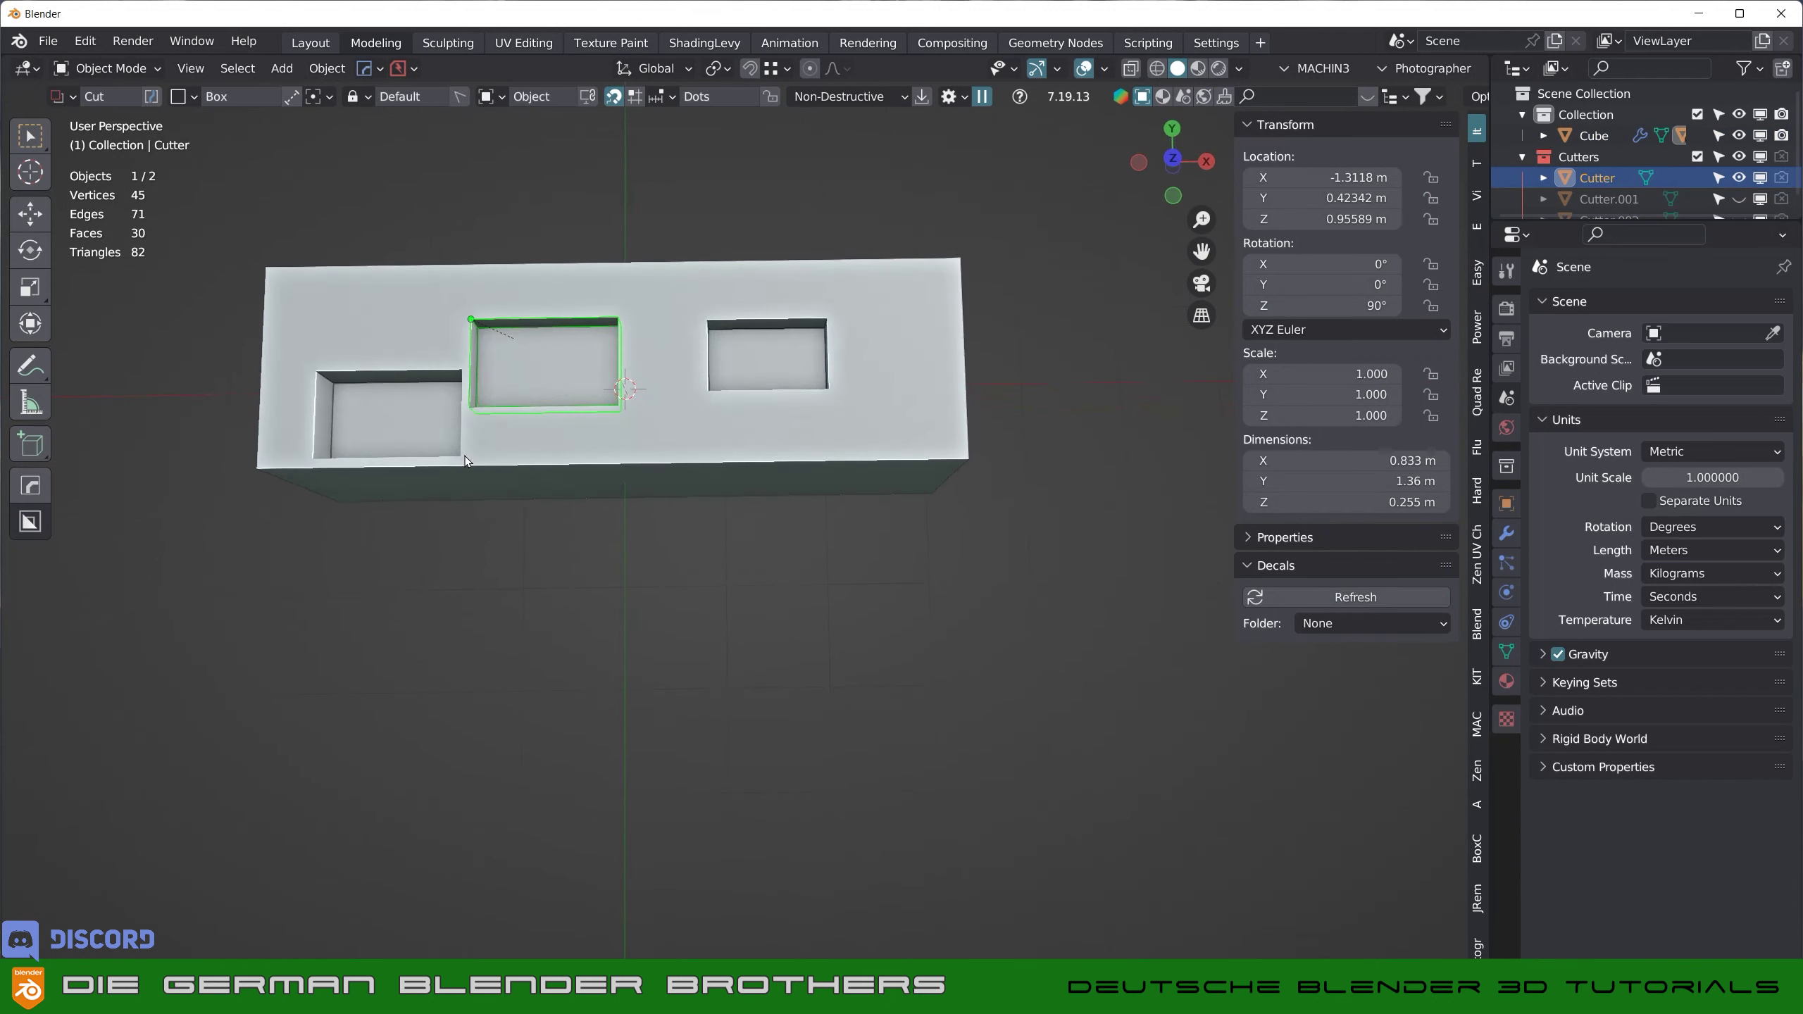
{"action": "key", "text": "r"}
{"action": "key", "text": "y"}
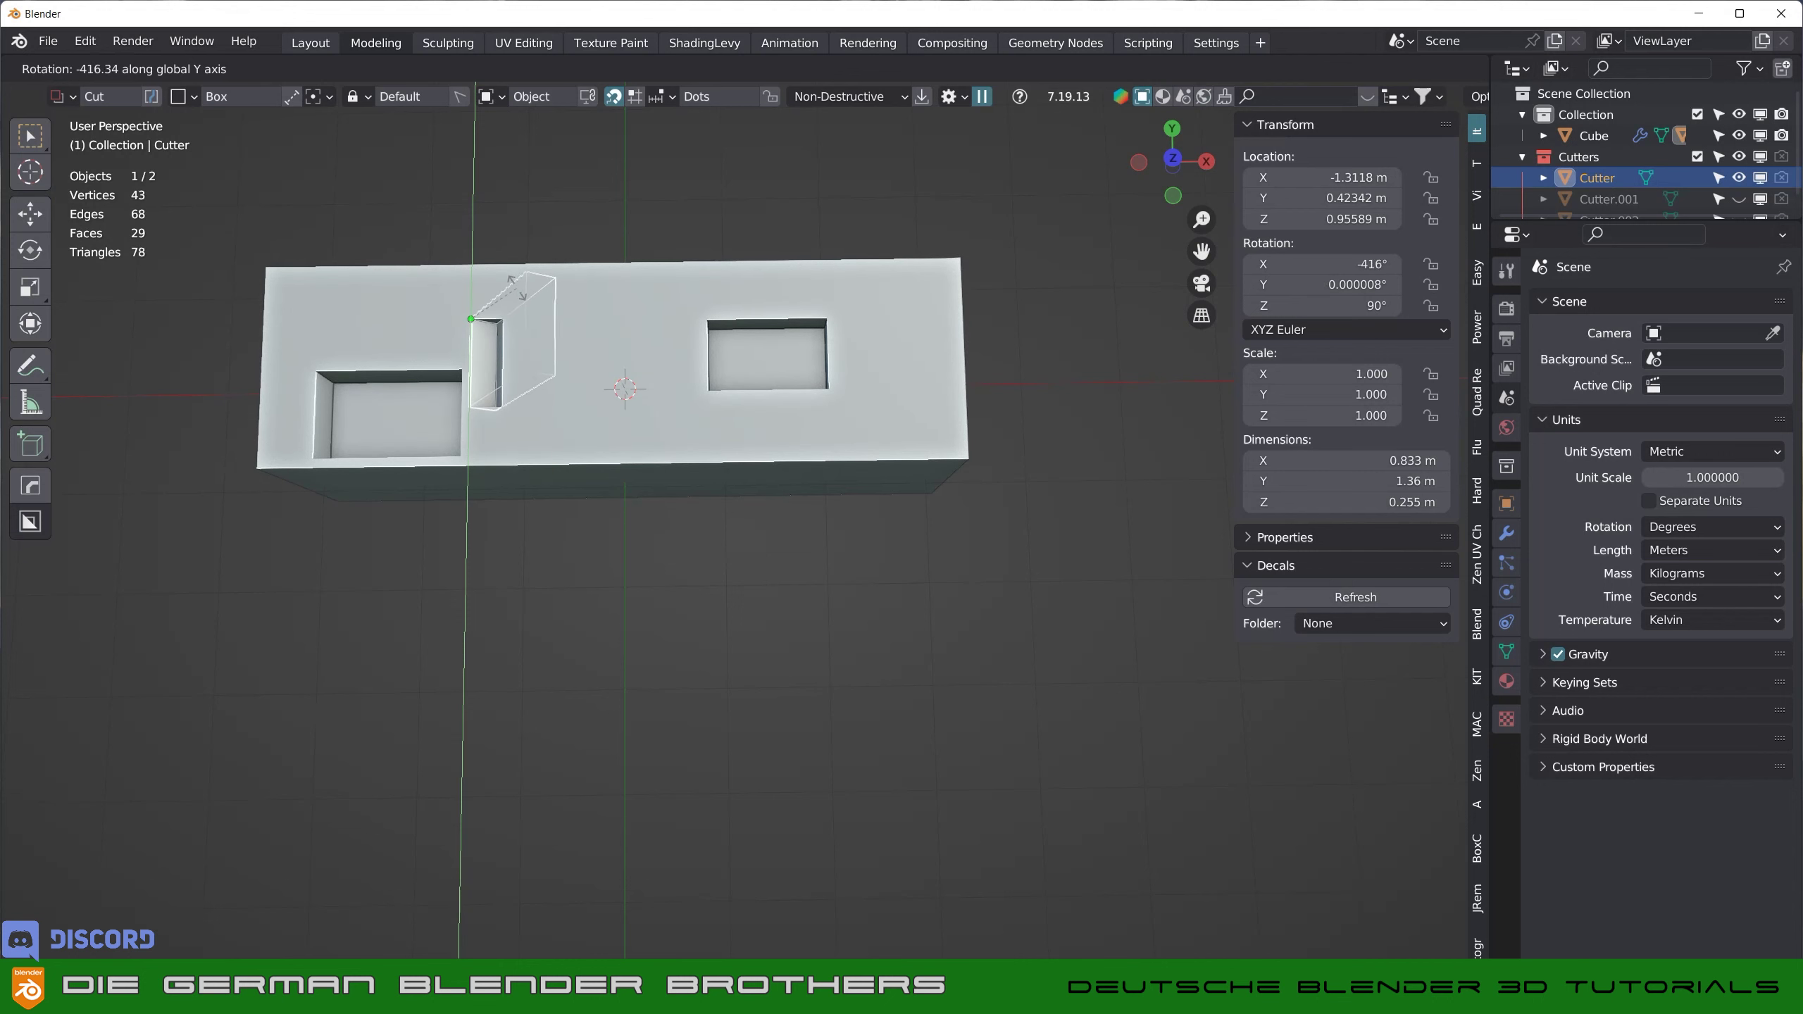
{"action": "left_click", "coordinate": [515, 303]}
{"action": "middle_click_drag", "start_coordinate": [608, 403], "coordinate": [611, 257]}
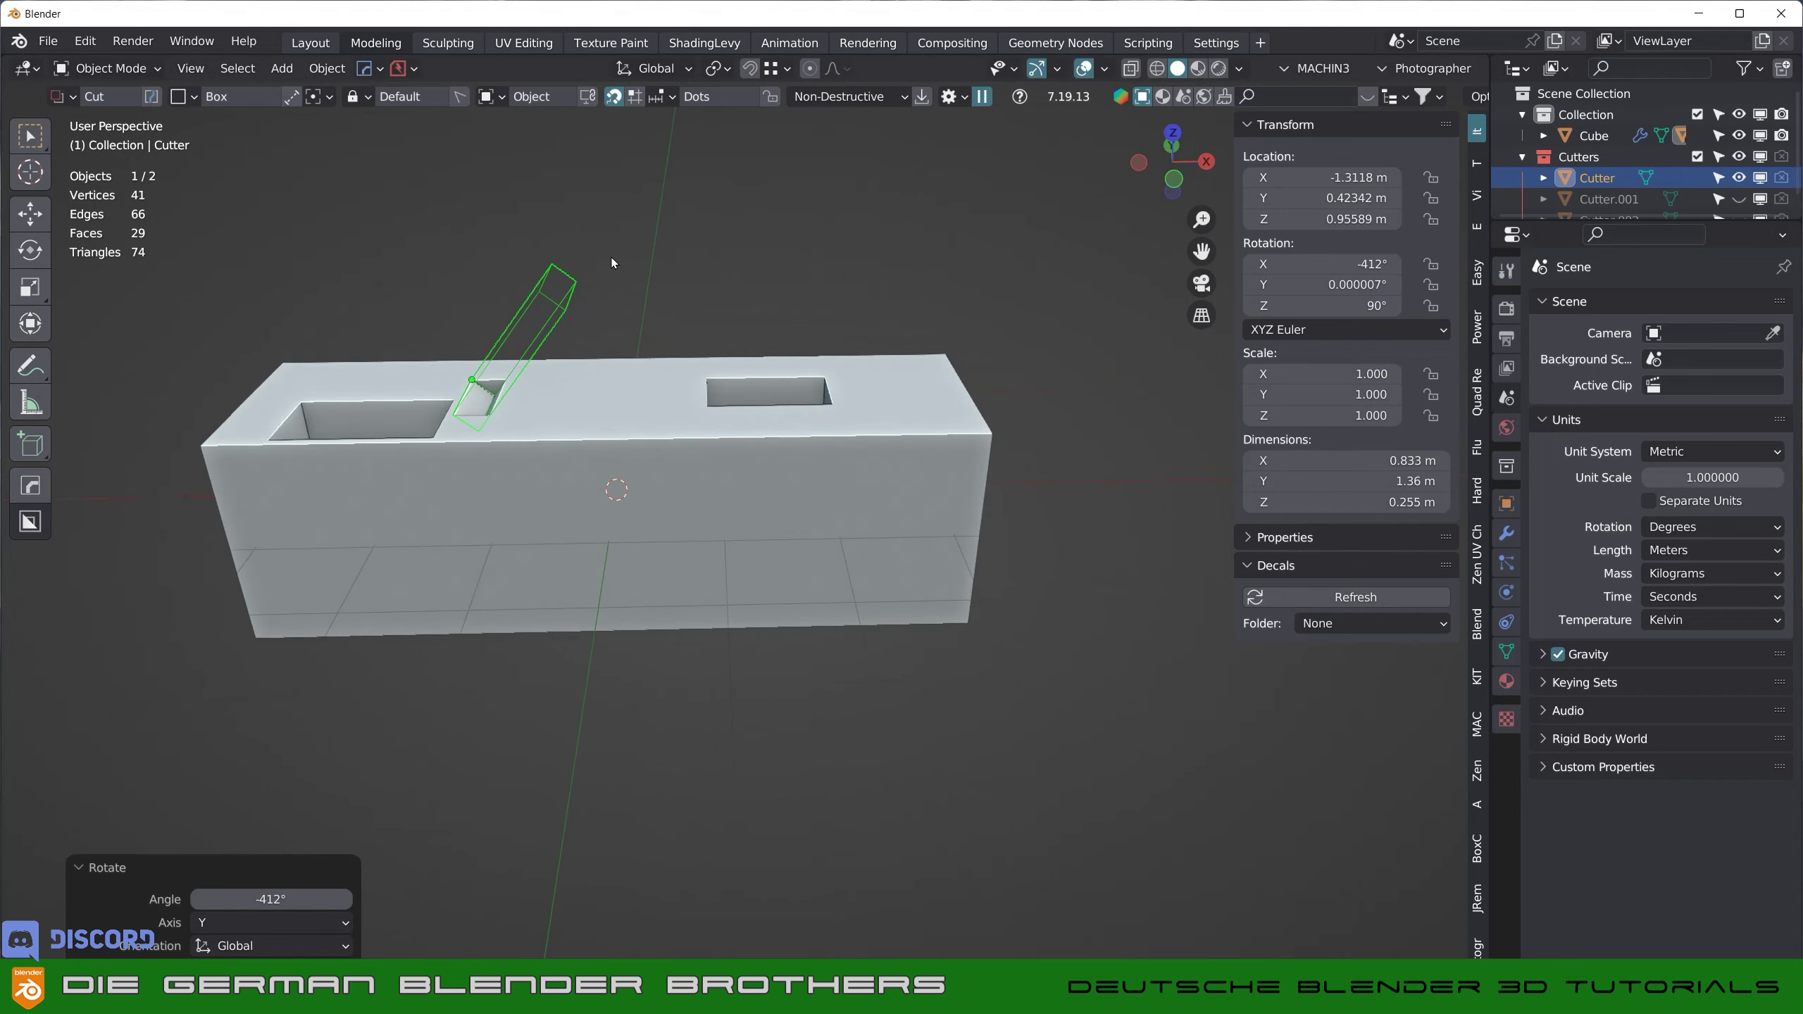
{"action": "mouse_move", "coordinate": [572, 437]}
{"action": "middle_mouse_down", "text": "shift"}
{"action": "mouse_move", "coordinate": [809, 424]}
{"action": "mouse_move", "coordinate": [682, 422]}
{"action": "middle_mouse_up", "text": "shift"}
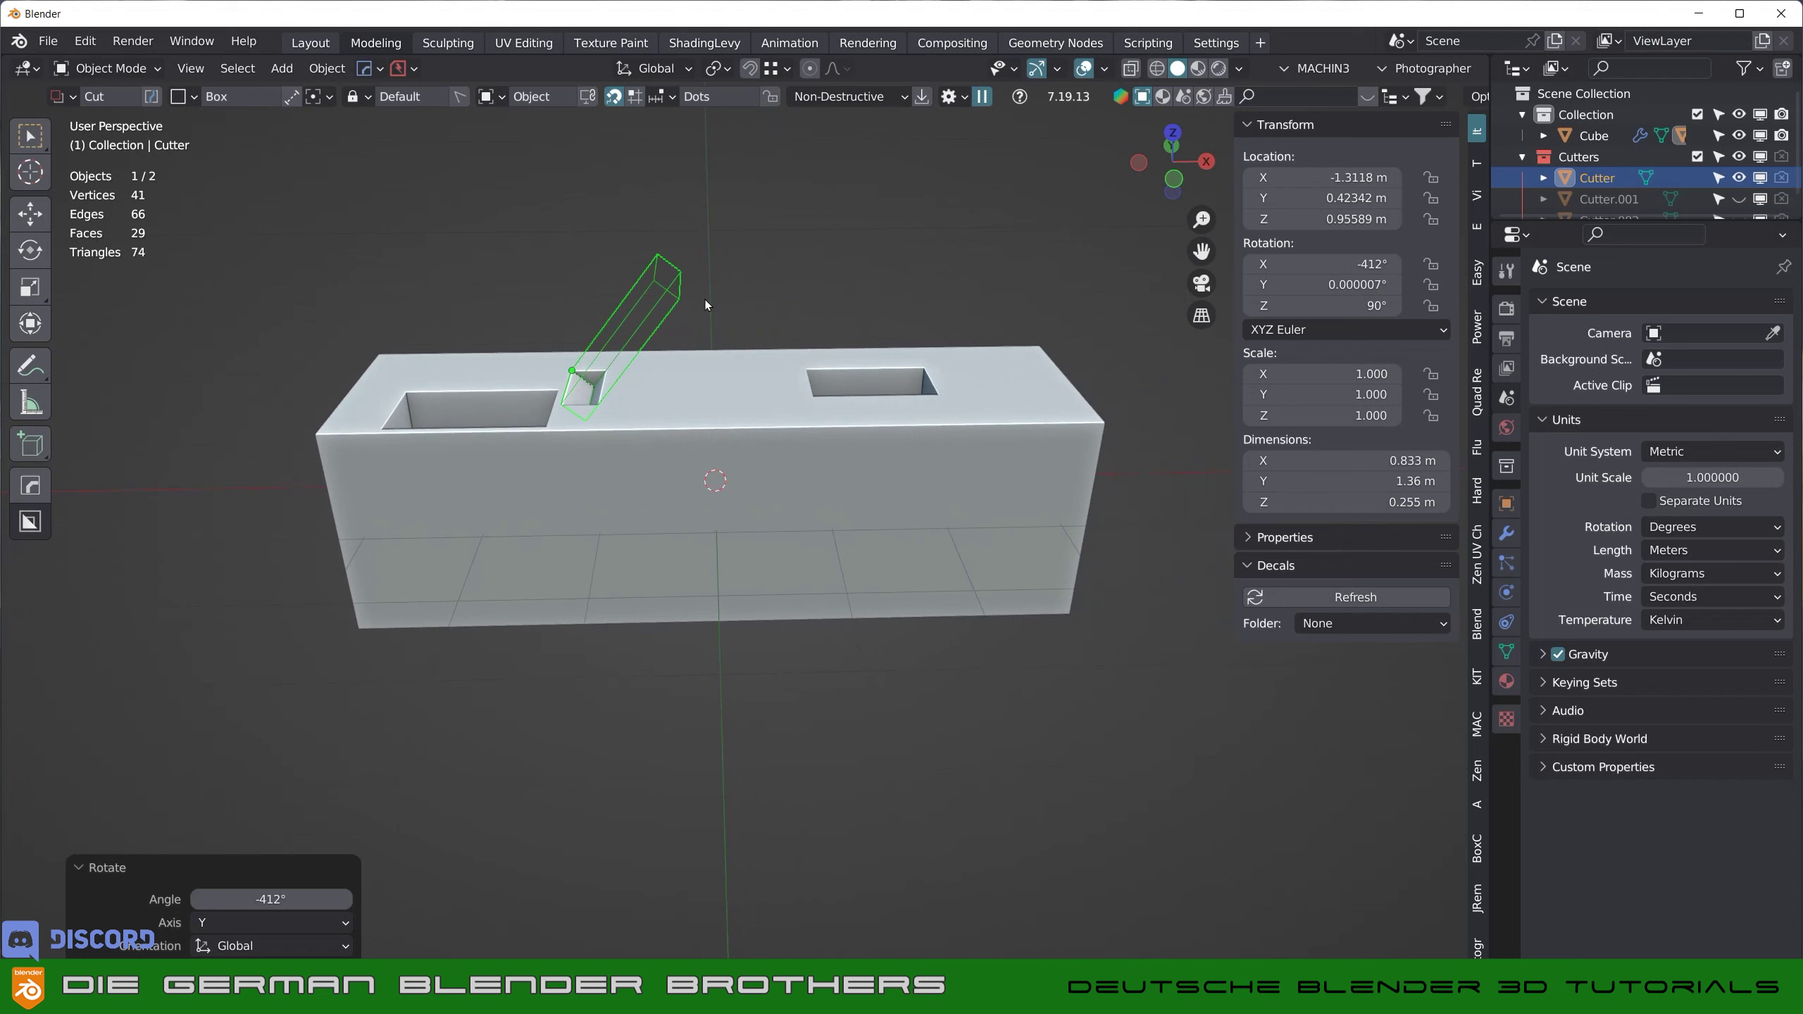
{"action": "key", "text": "ctrl+z"}
{"action": "key", "text": "ctrl+z"}
{"action": "key", "text": "ctrl+z"}
{"action": "key", "text": "ctrl+z"}
{"action": "key", "text": "ctrl+z"}
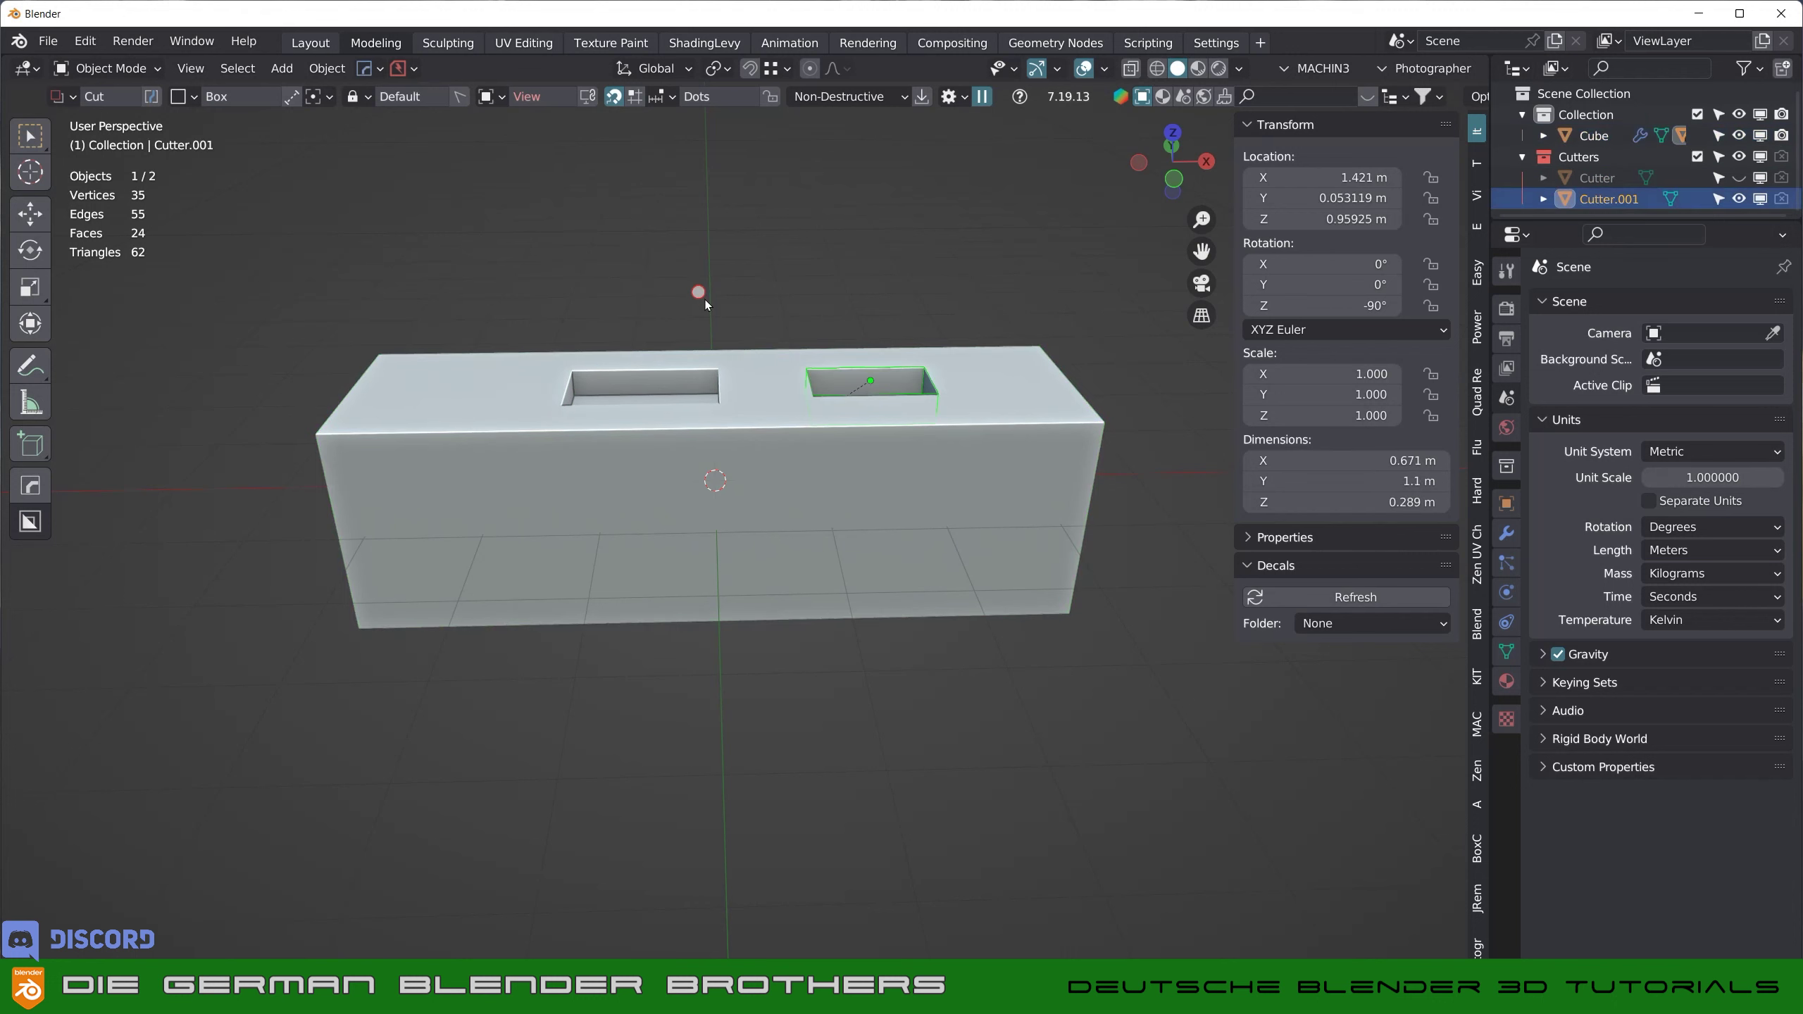
{"action": "key", "text": "ctrl+z"}
- Undo back to a plain box, reselect it, and drag a box cut across the front top edge
{"action": "key", "text": "ctrl+z"}
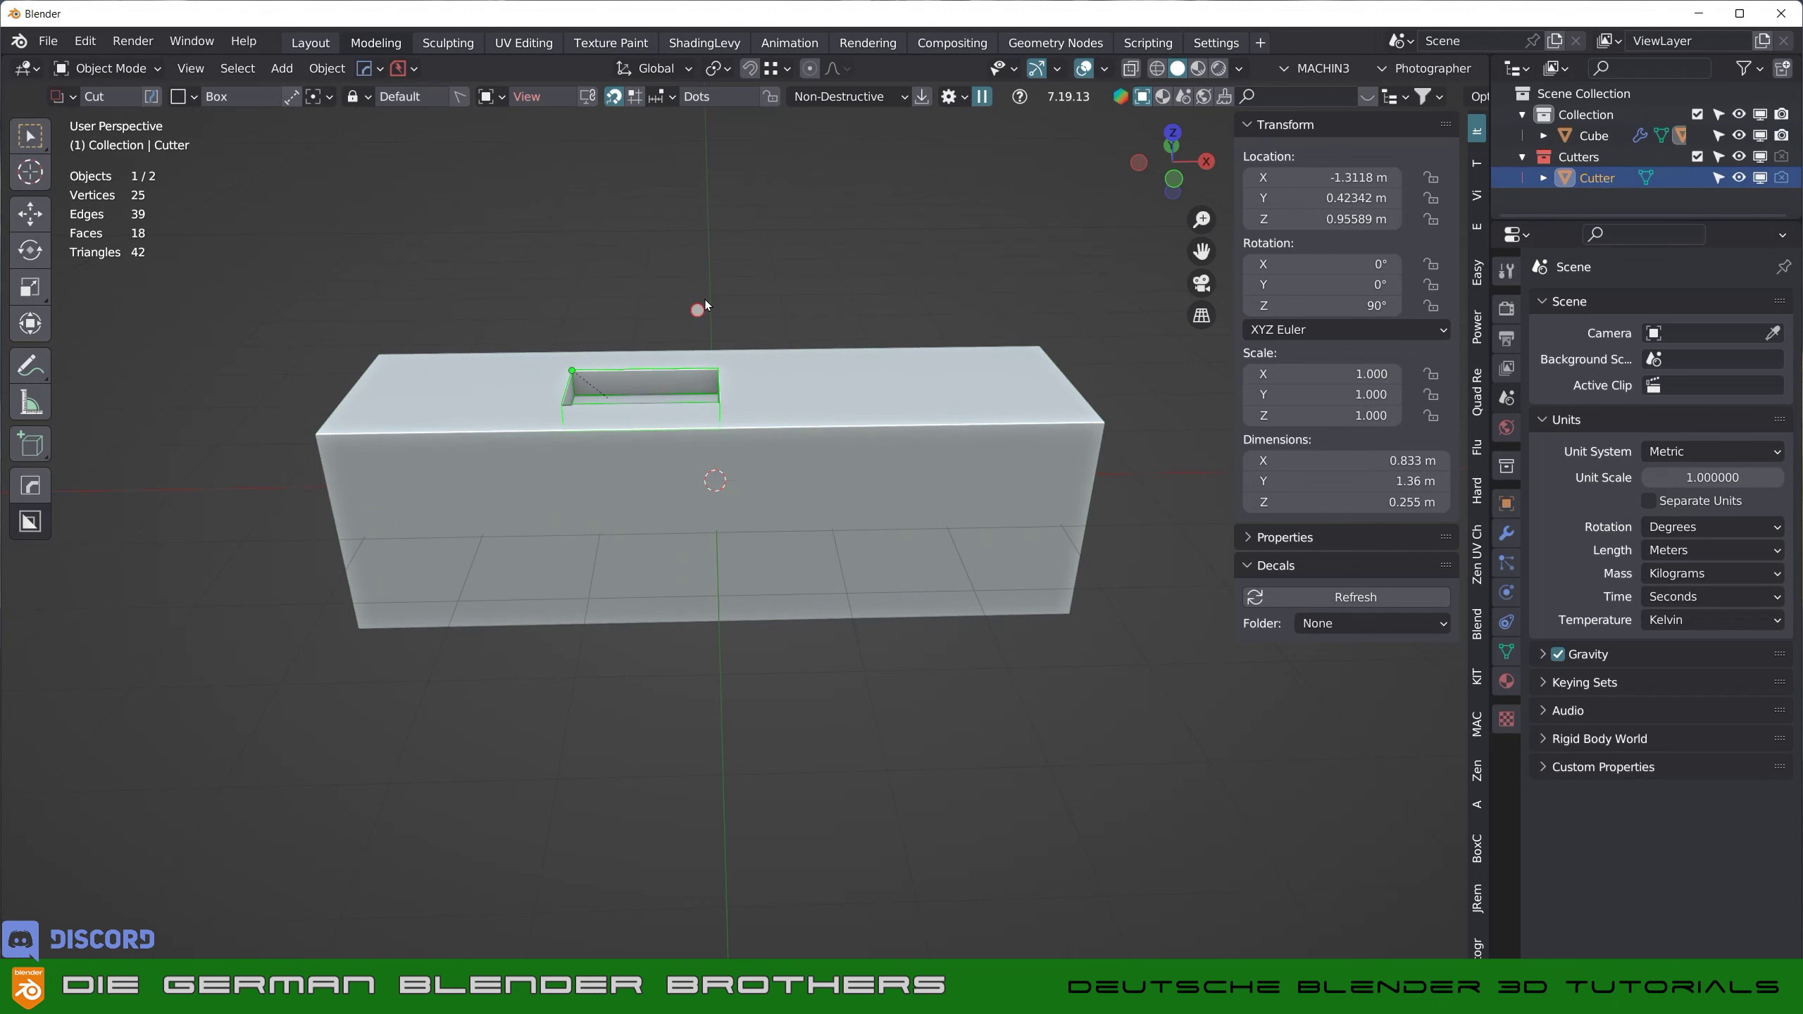
{"action": "key", "text": "ctrl+z"}
{"action": "key", "text": "ctrl+z"}
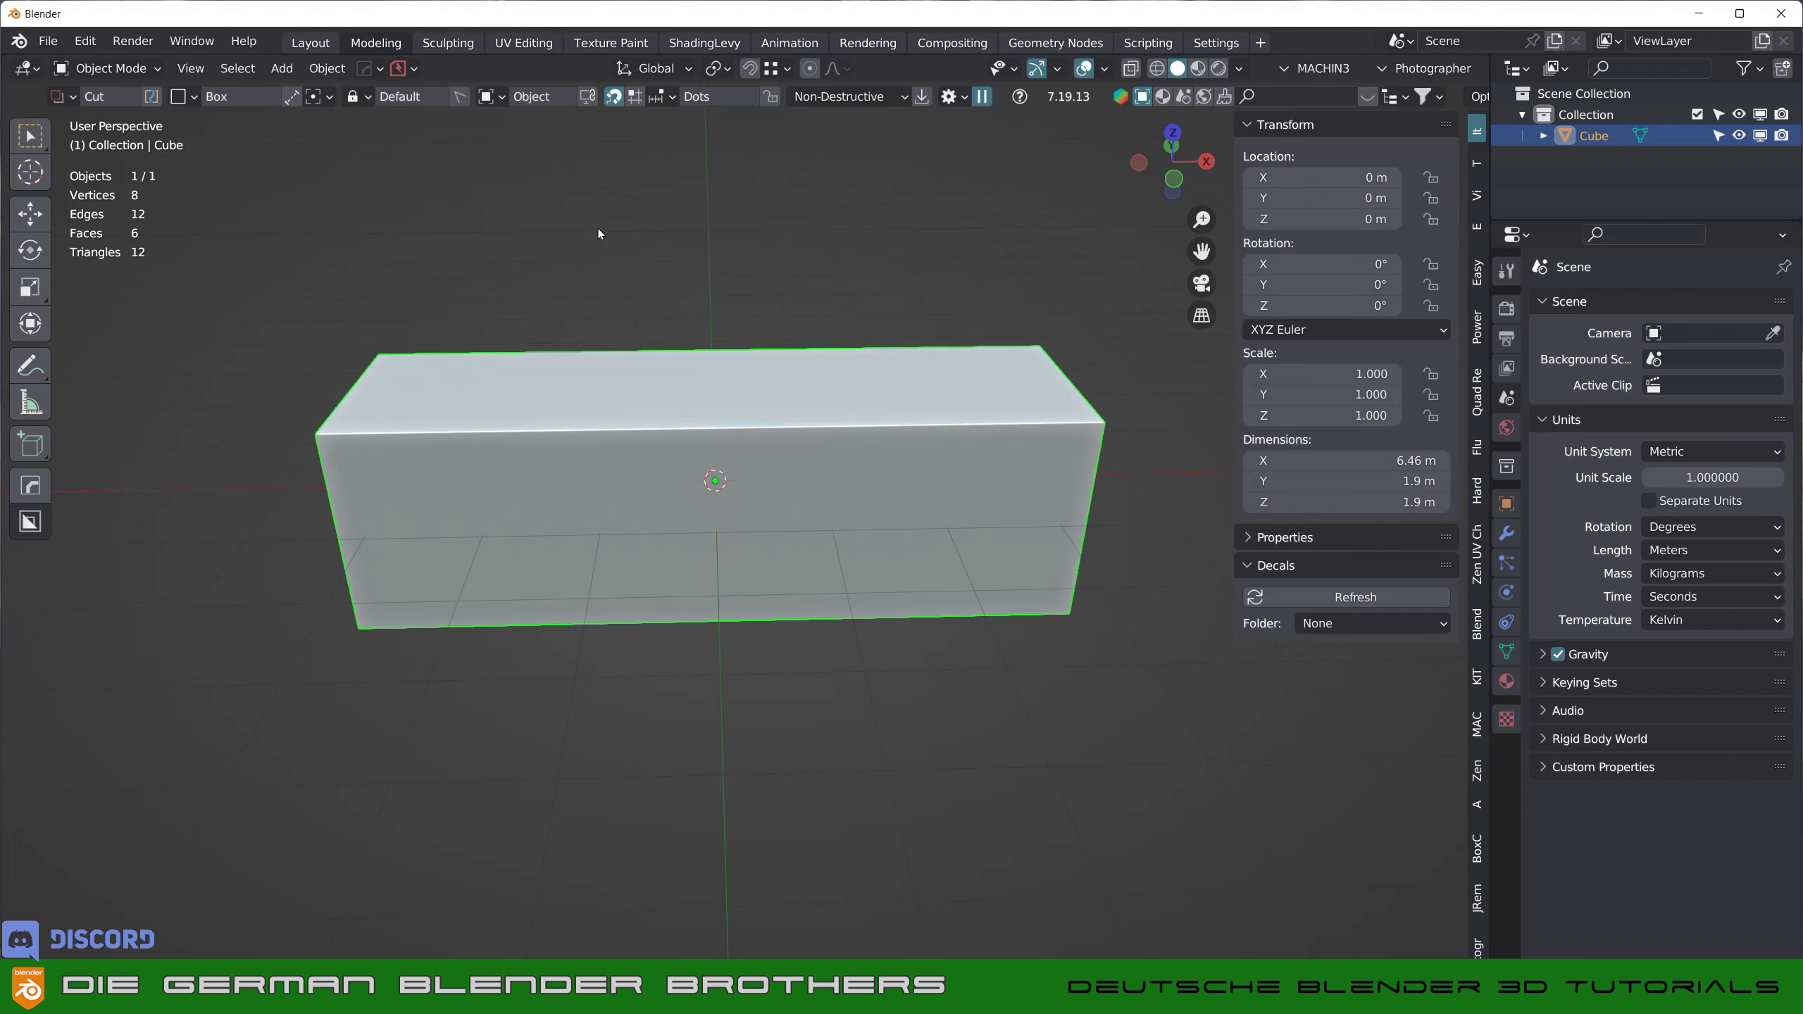
{"action": "left_click", "coordinate": [459, 94]}
{"action": "left_click", "coordinate": [460, 99]}
{"action": "key", "text": "alt+a"}
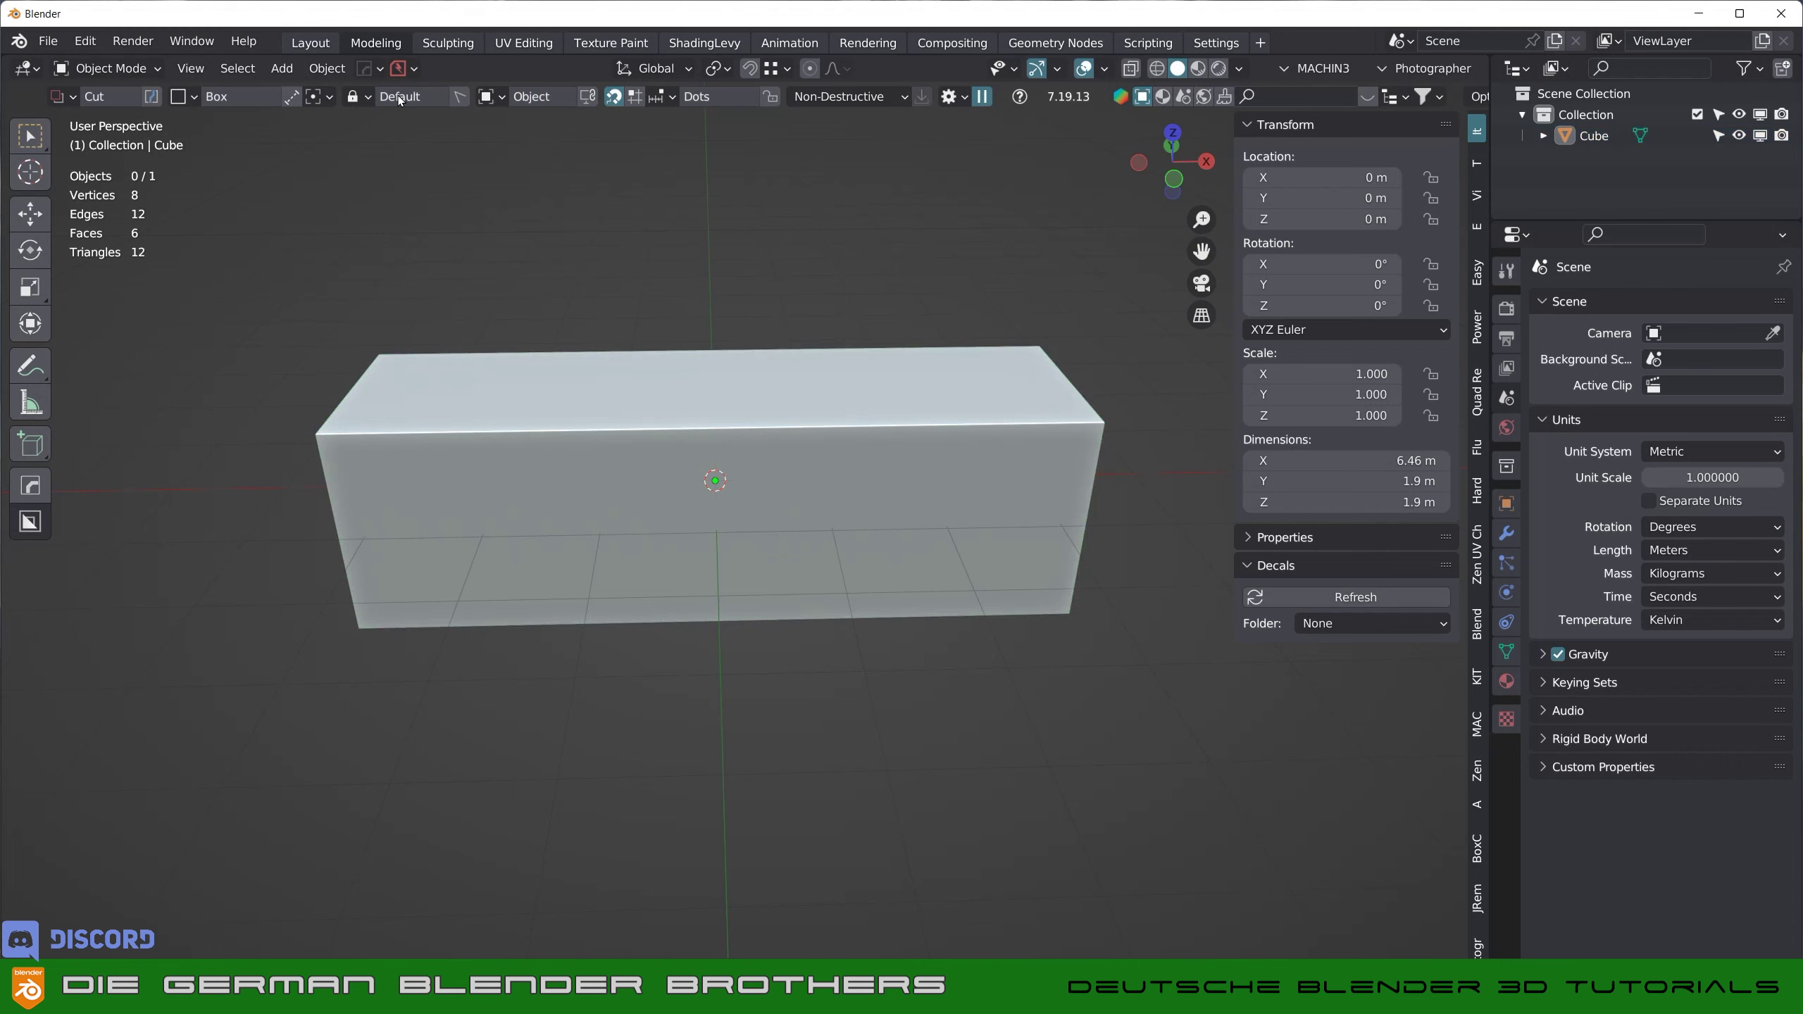
{"action": "left_click", "coordinate": [483, 404]}
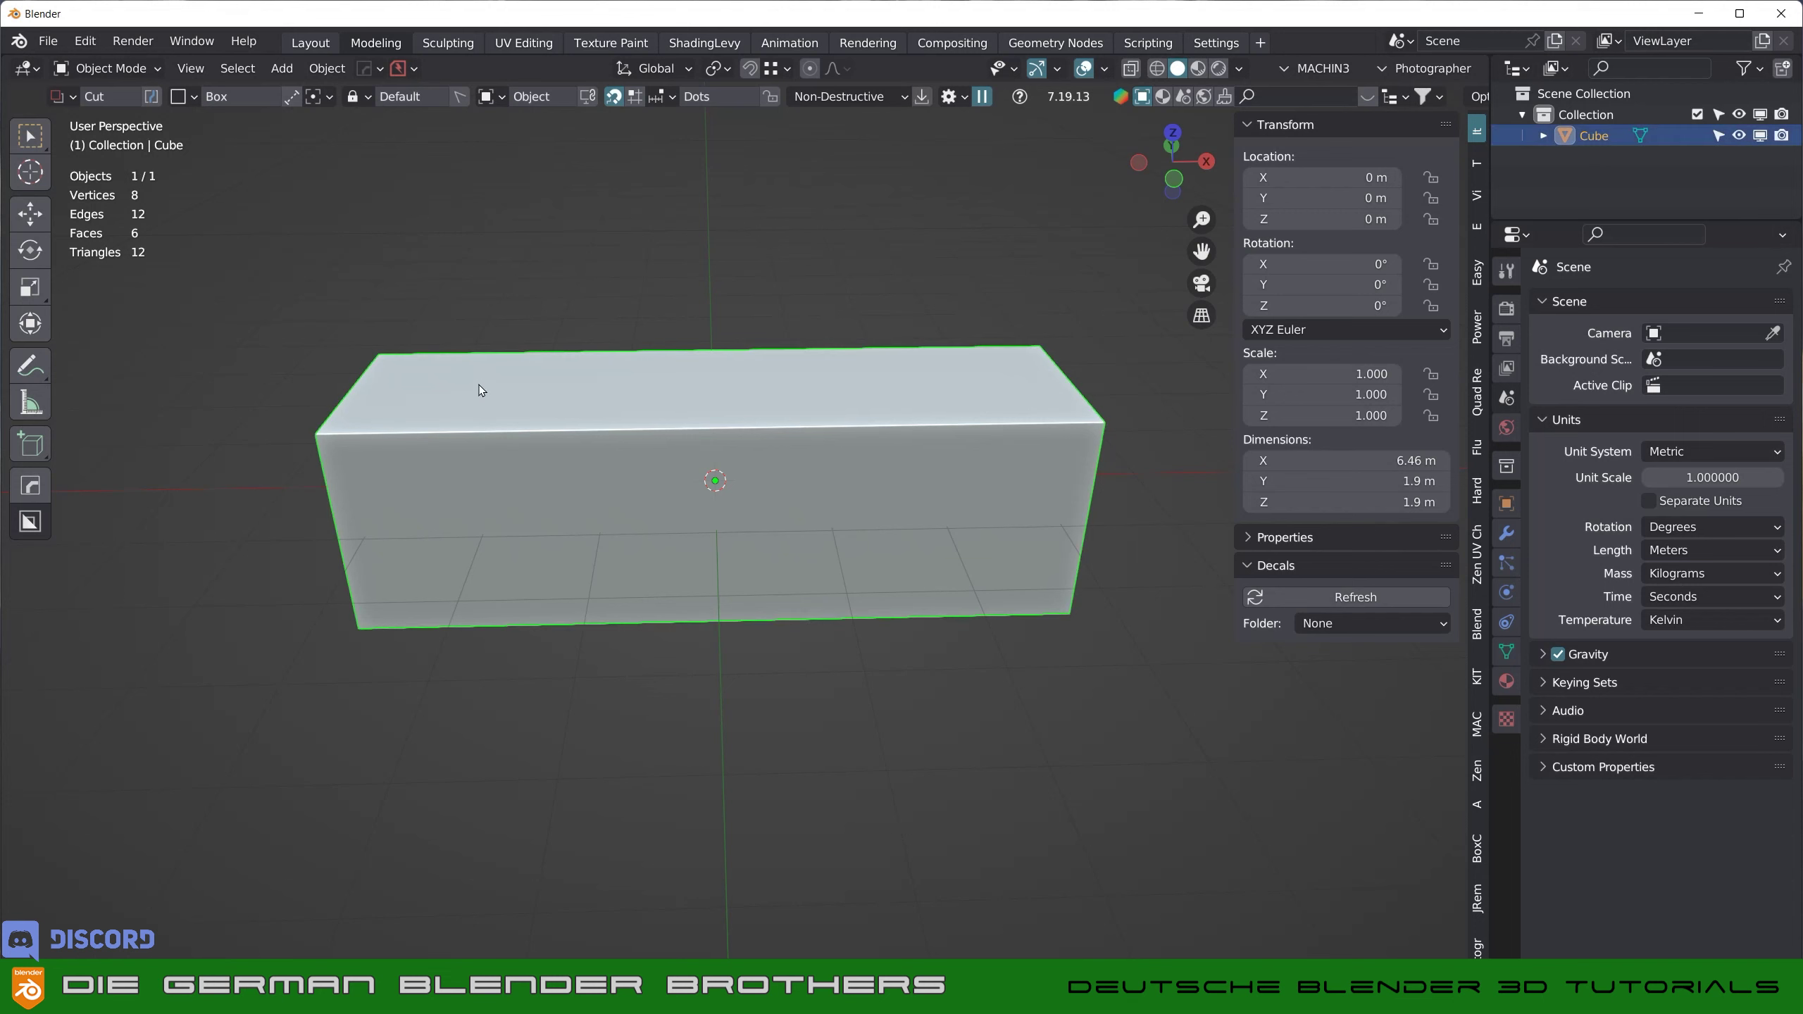
{"action": "left_click", "coordinate": [500, 101]}
{"action": "middle_click_drag", "start_coordinate": [754, 319], "coordinate": [757, 342]}
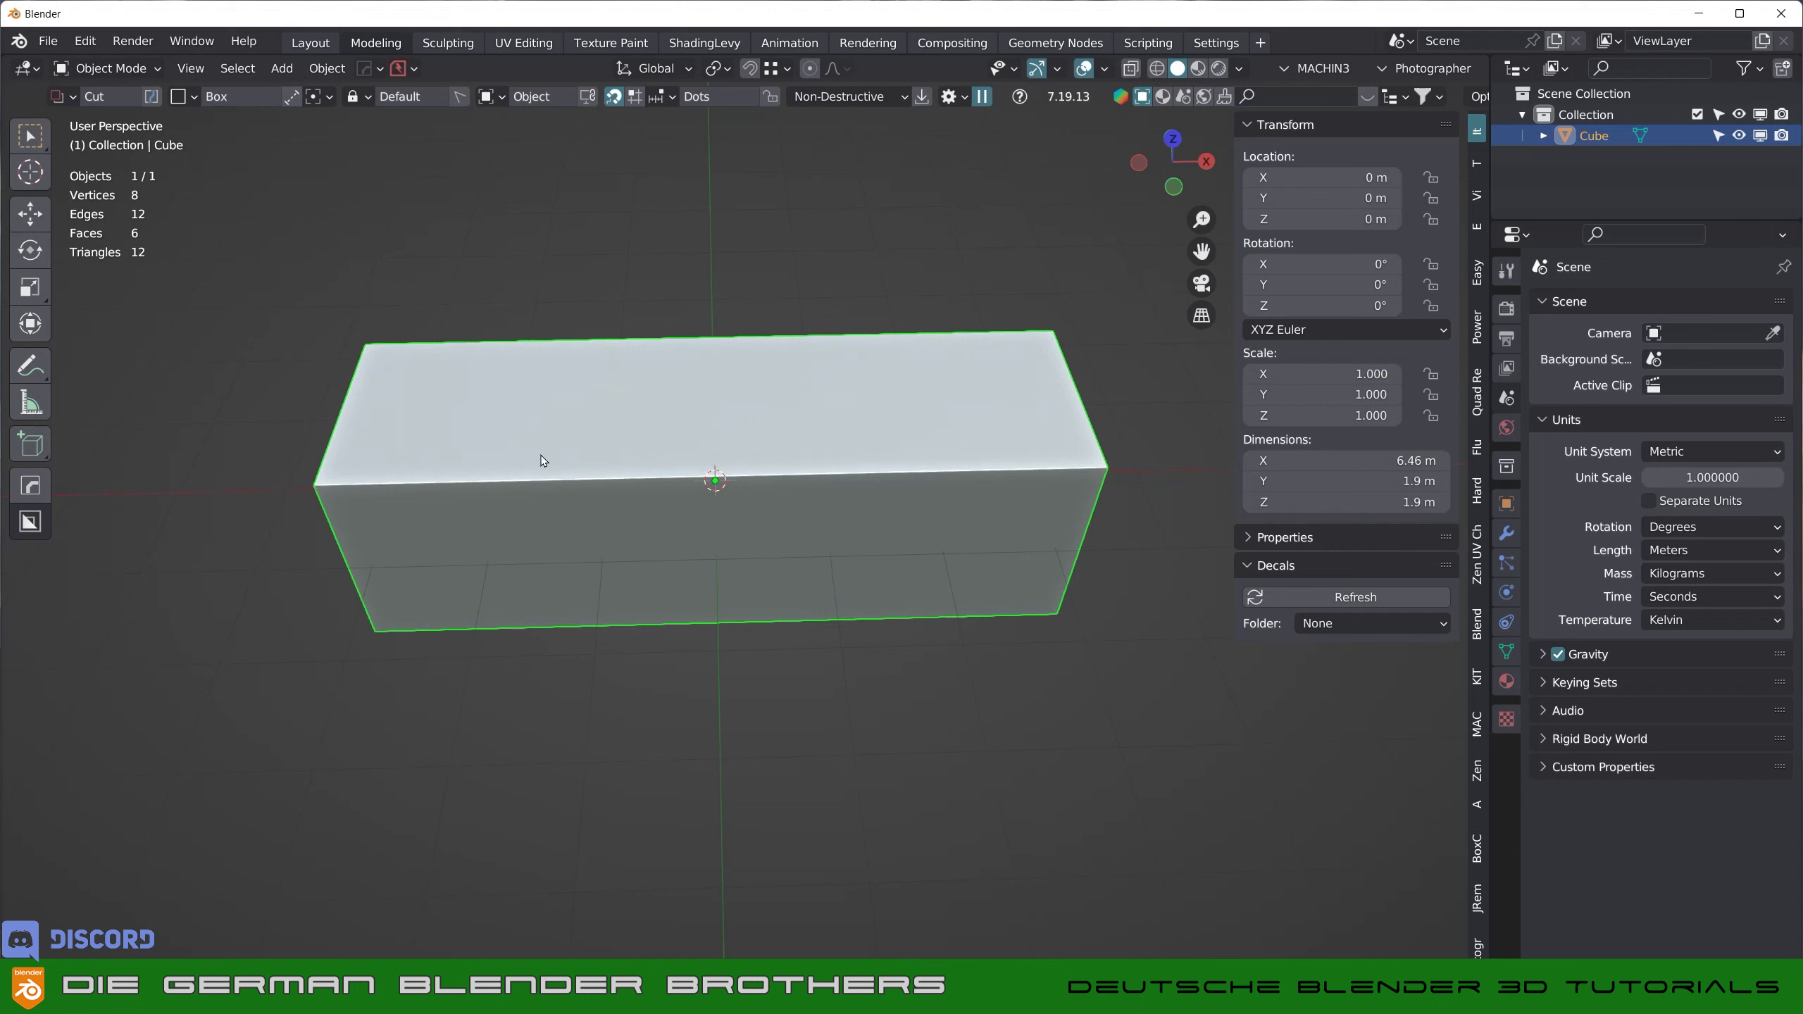
{"action": "mouse_move", "coordinate": [527, 446]}
{"action": "left_mouse_down"}
{"action": "mouse_move", "coordinate": [793, 500]}
{"action": "mouse_move", "coordinate": [774, 557]}
{"action": "left_mouse_up"}
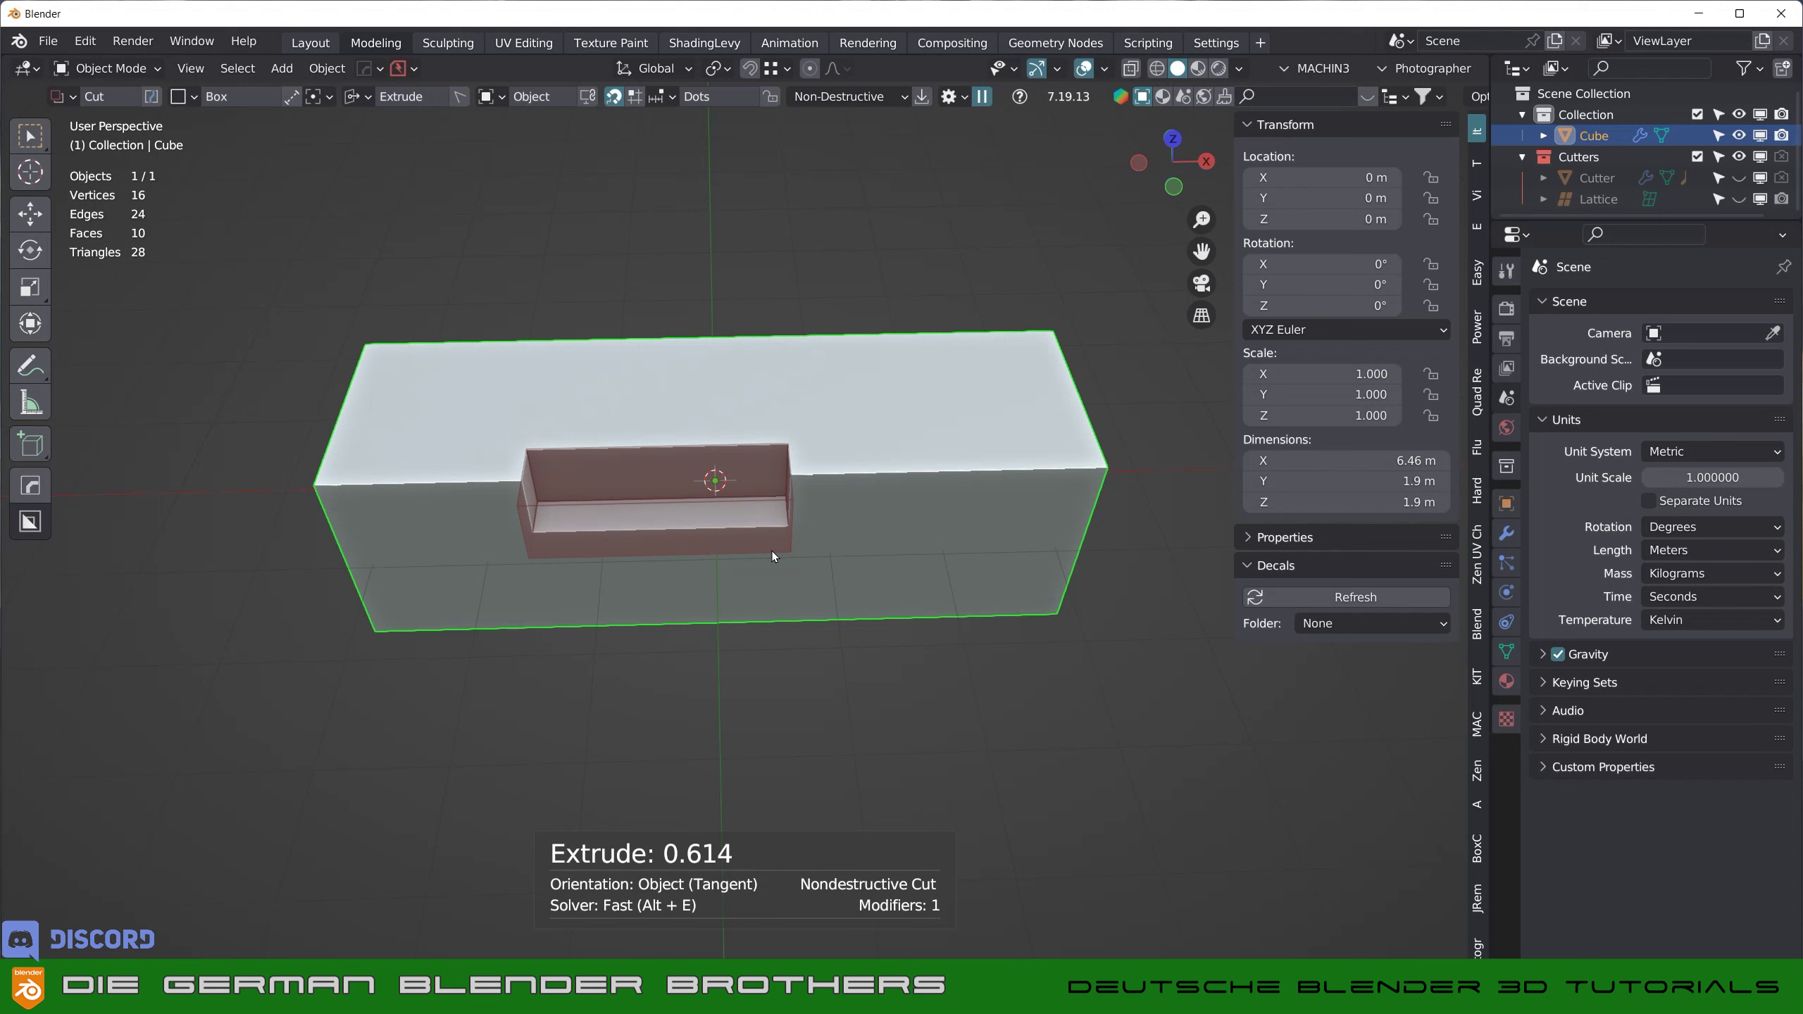
- Confirm the rectangular notch in the front top edge and reselect the long box
{"action": "left_click", "coordinate": [772, 553]}
{"action": "mouse_move", "coordinate": [957, 507]}
{"action": "middle_mouse_down"}
{"action": "mouse_move", "coordinate": [935, 517]}
{"action": "mouse_move", "coordinate": [956, 533]}
{"action": "mouse_move", "coordinate": [935, 513]}
{"action": "mouse_move", "coordinate": [894, 533]}
{"action": "mouse_move", "coordinate": [880, 405]}
{"action": "mouse_move", "coordinate": [902, 431]}
{"action": "middle_mouse_up"}
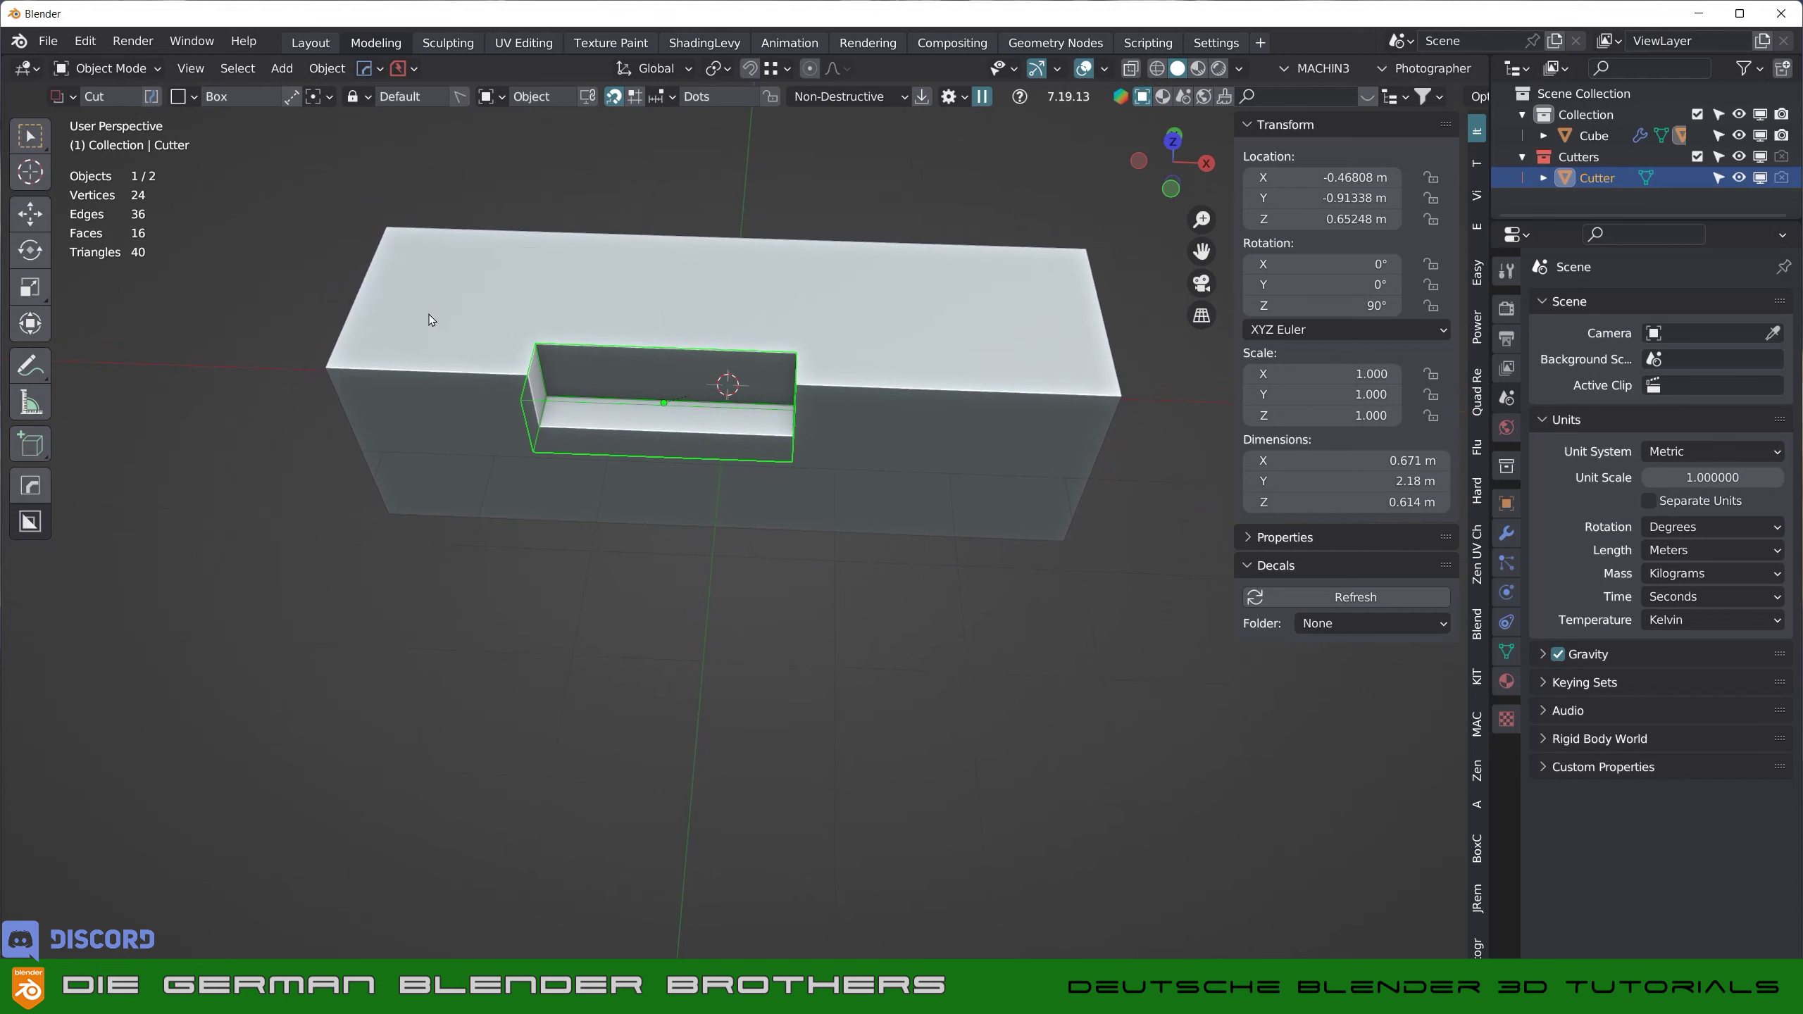
{"action": "left_click", "coordinate": [375, 291]}
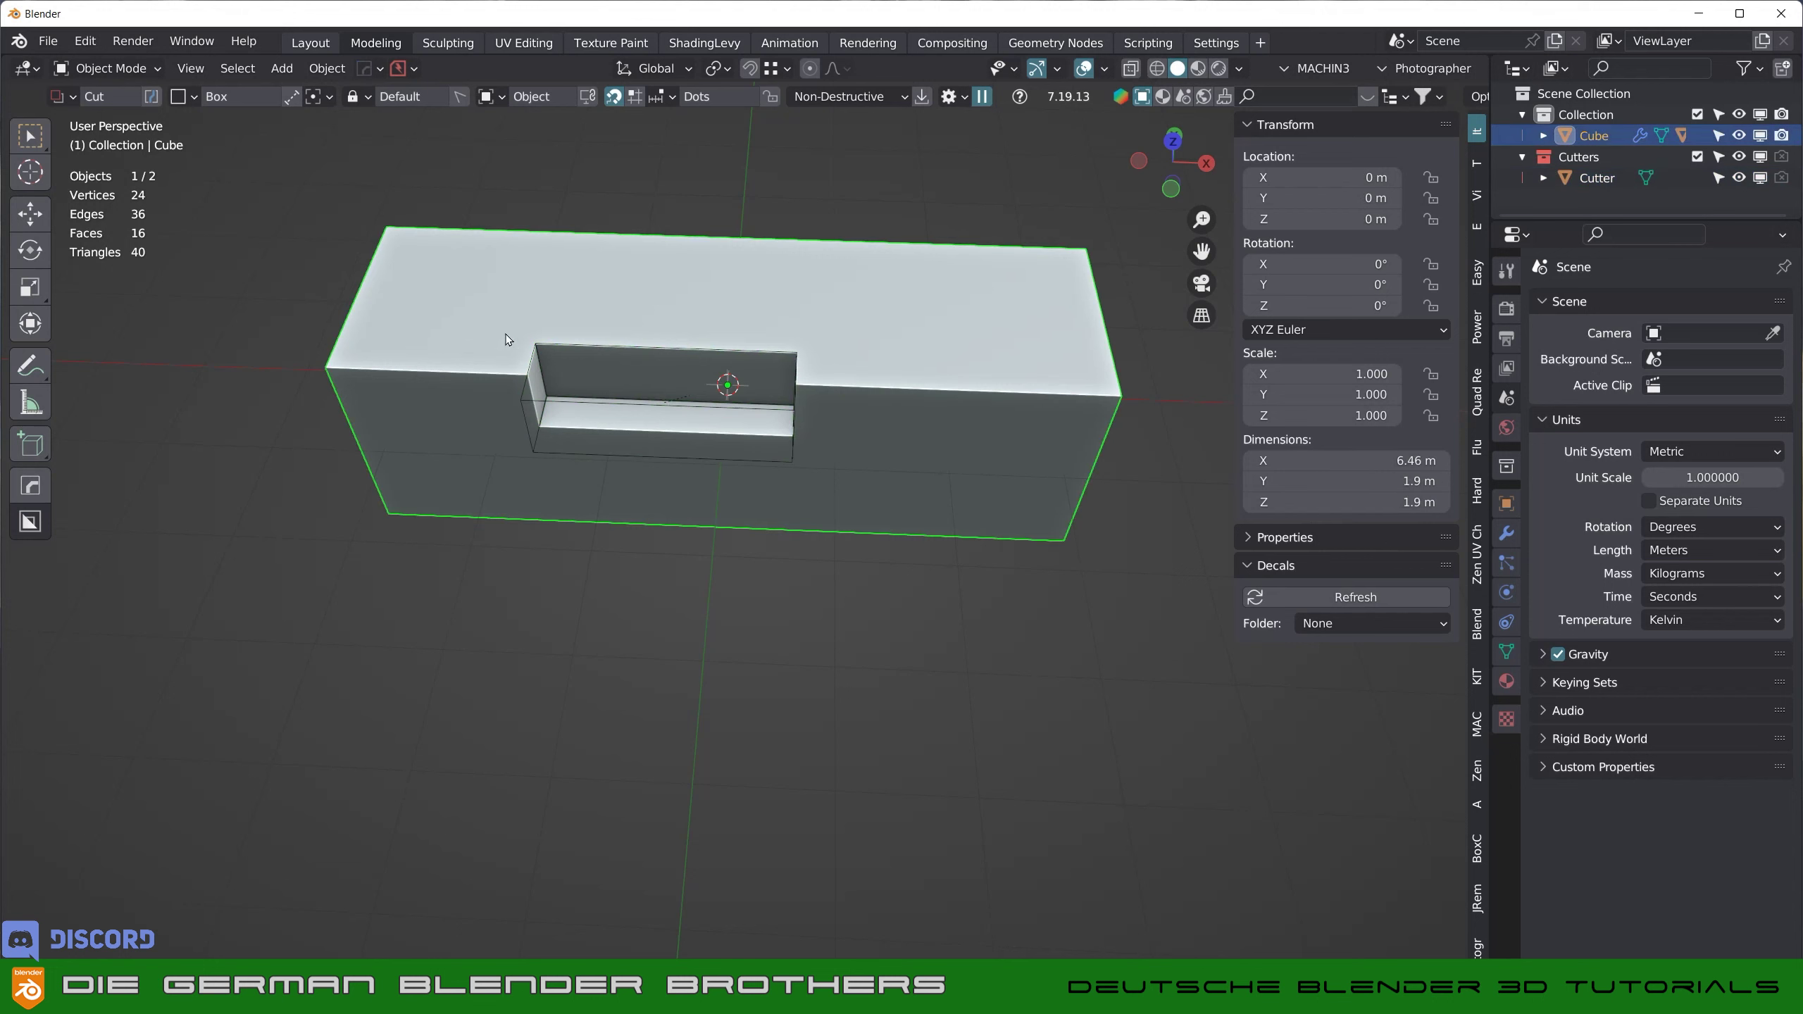
{"action": "middle_click_drag", "start_coordinate": [549, 348], "coordinate": [495, 278]}
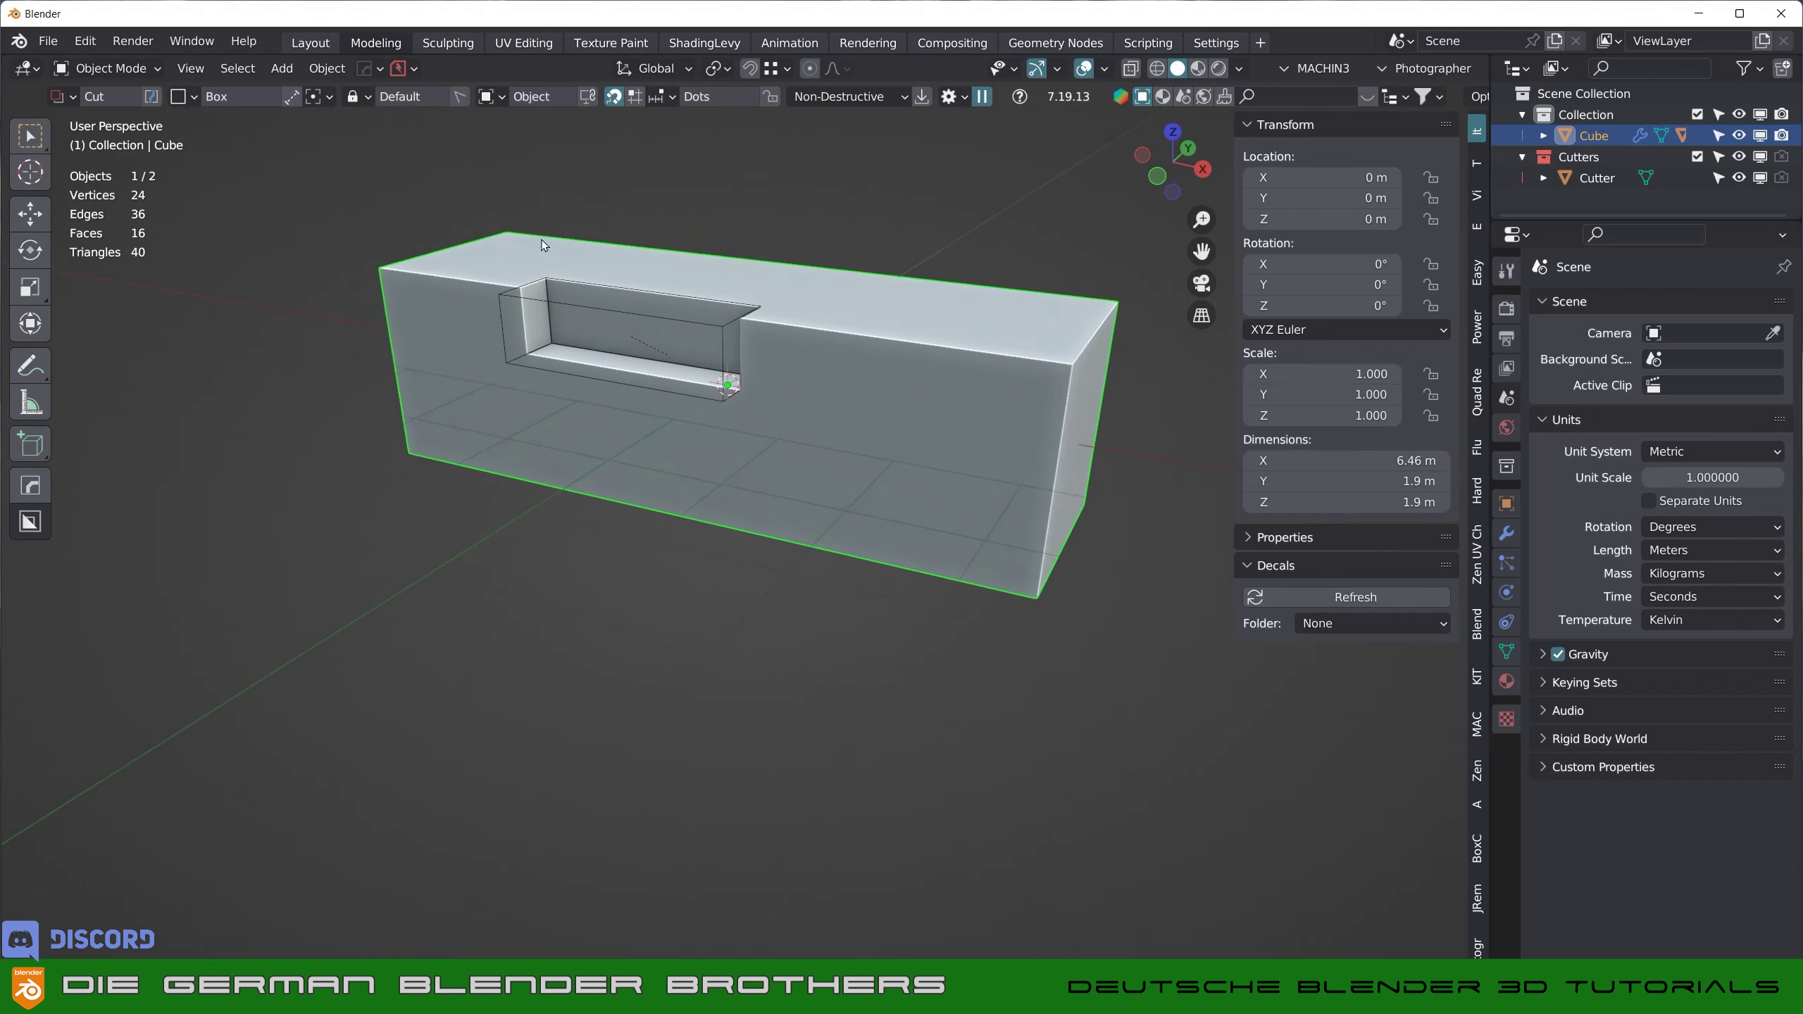
{"action": "mouse_move", "coordinate": [853, 363]}
{"action": "middle_mouse_down"}
{"action": "mouse_move", "coordinate": [885, 419]}
{"action": "mouse_move", "coordinate": [592, 144]}
{"action": "middle_mouse_up"}
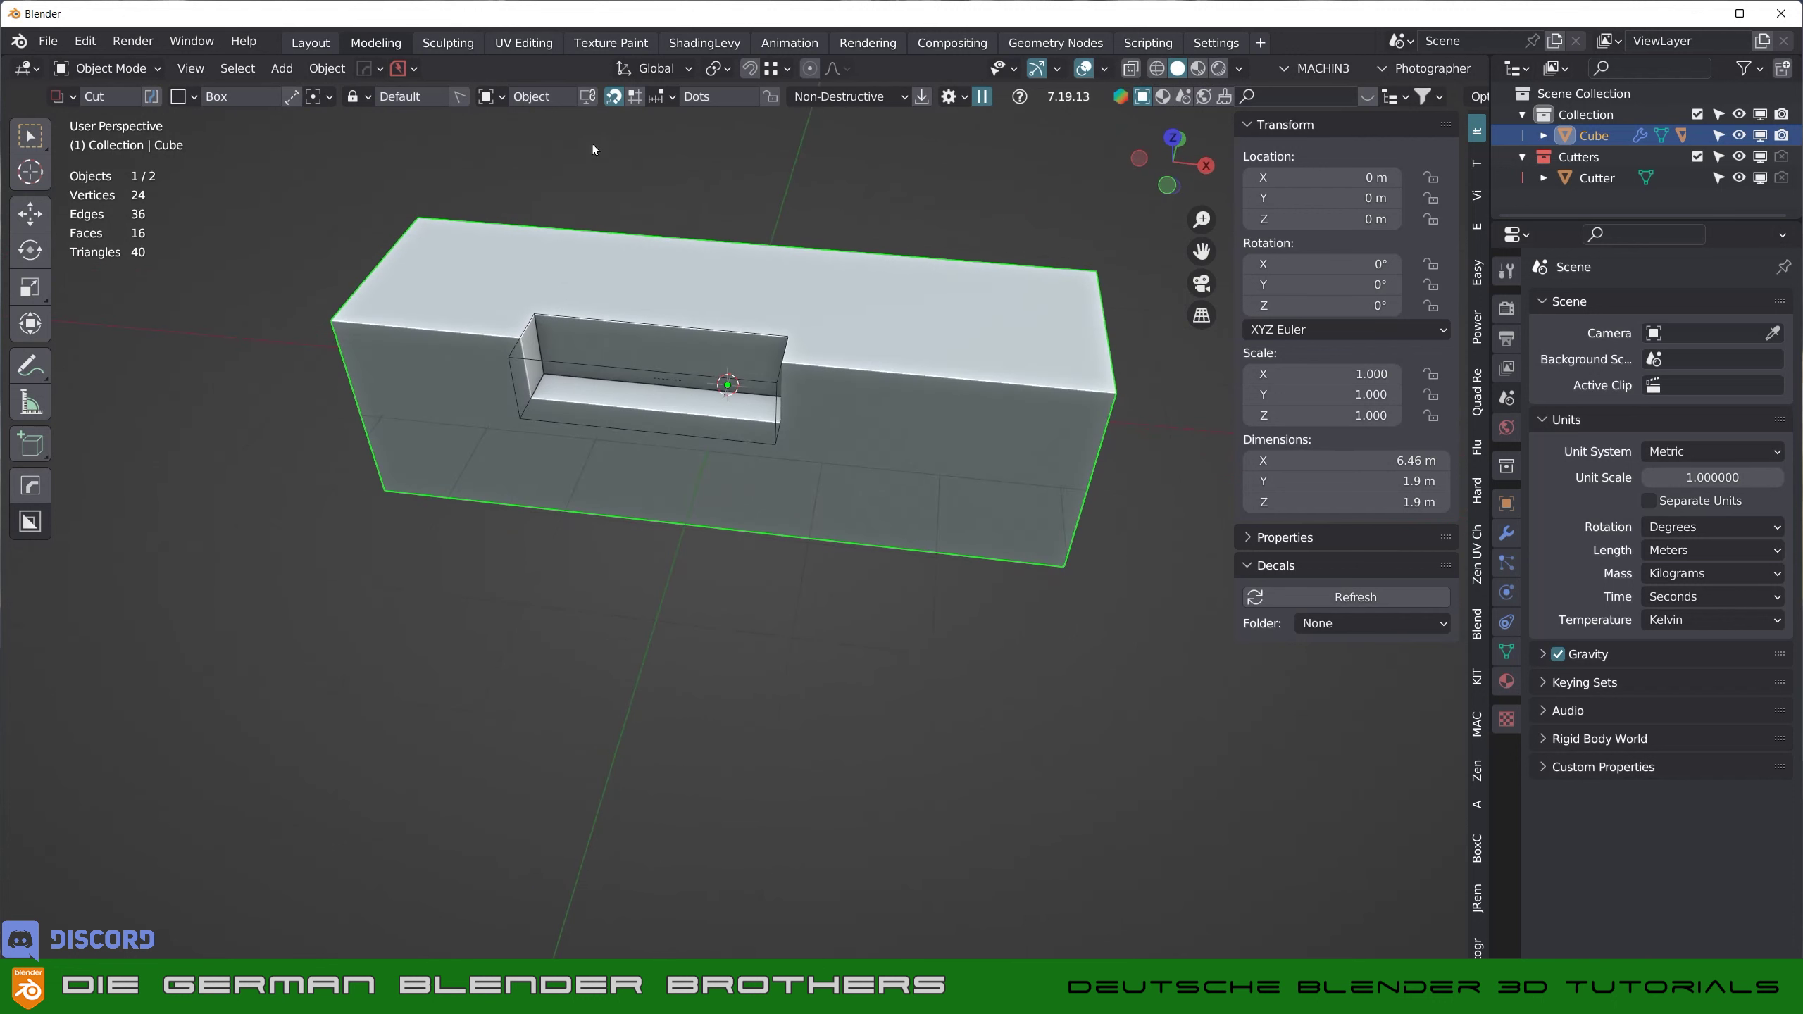
- Set BoxCutter orientation to View and draw a new cut outline near the box's right end
{"action": "left_click", "coordinate": [504, 97]}
{"action": "left_click", "coordinate": [458, 145]}
{"action": "left_click_drag", "start_coordinate": [889, 341], "coordinate": [1077, 432]}
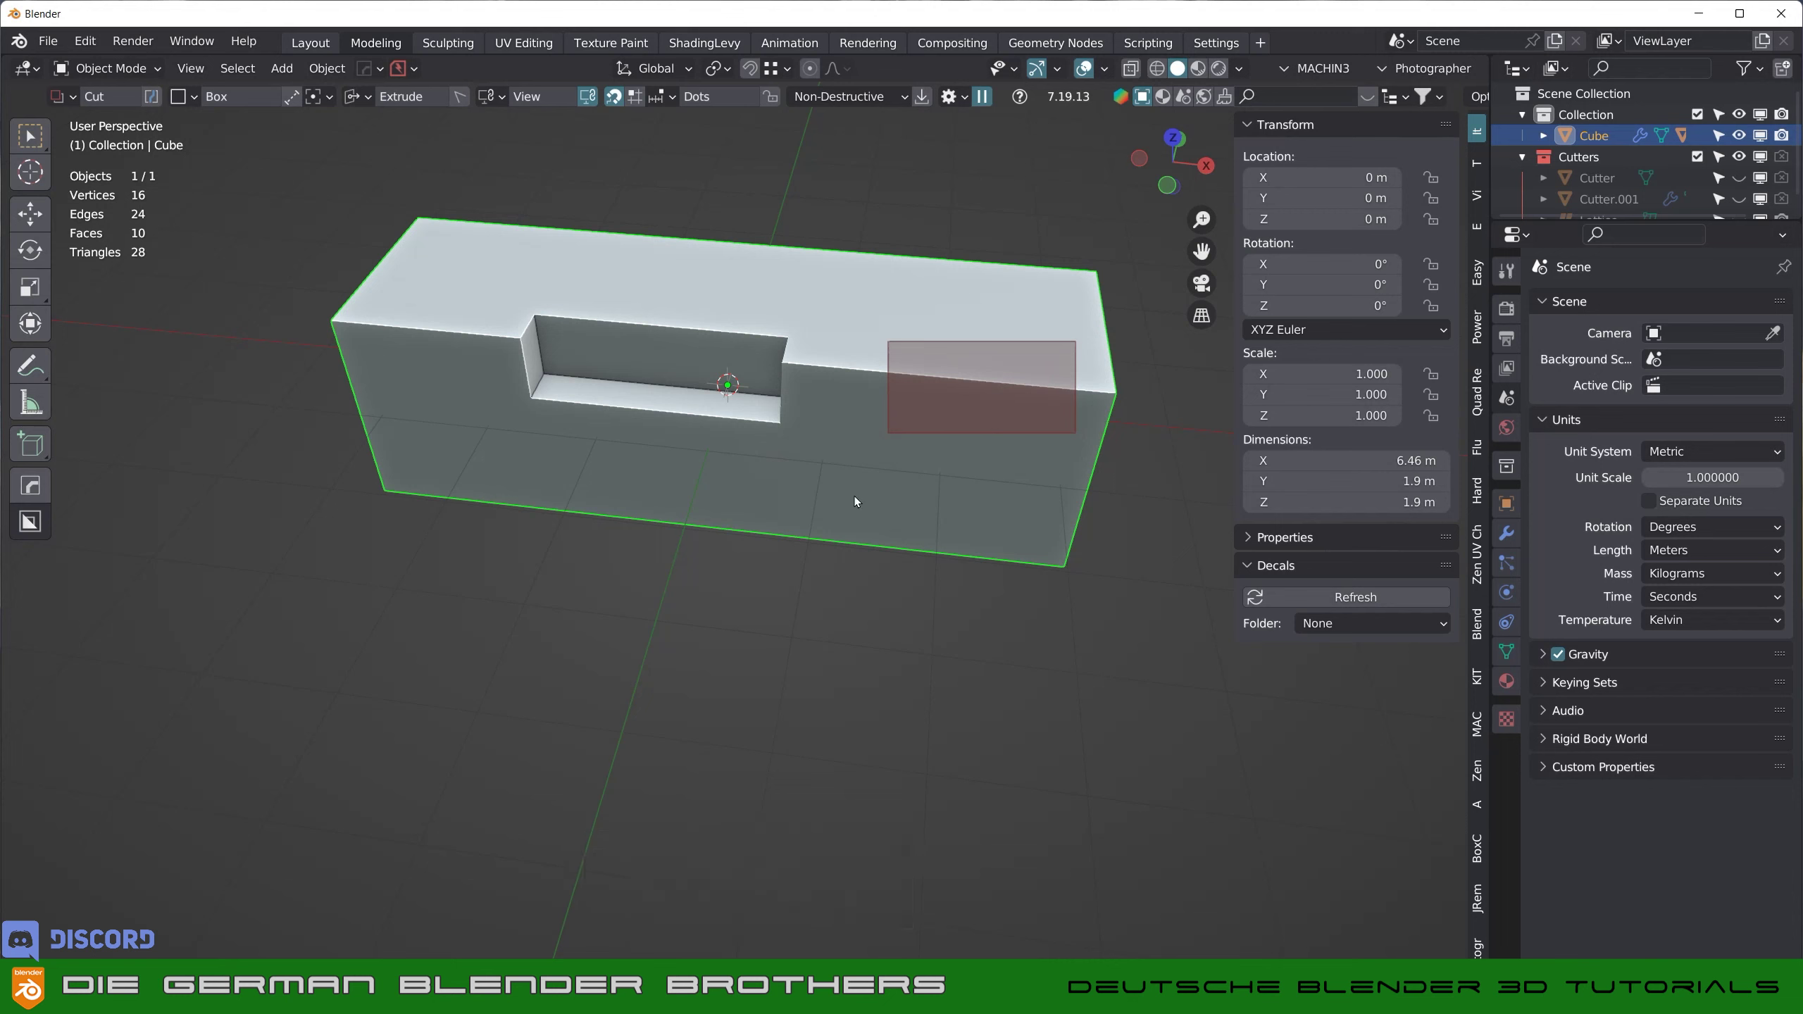
- Lock the cutter shape, taper it, and apply the angled notch at the box's right end
{"action": "key", "text": "Tab"}
{"action": "middle_click_drag", "start_coordinate": [984, 418], "coordinate": [994, 456]}
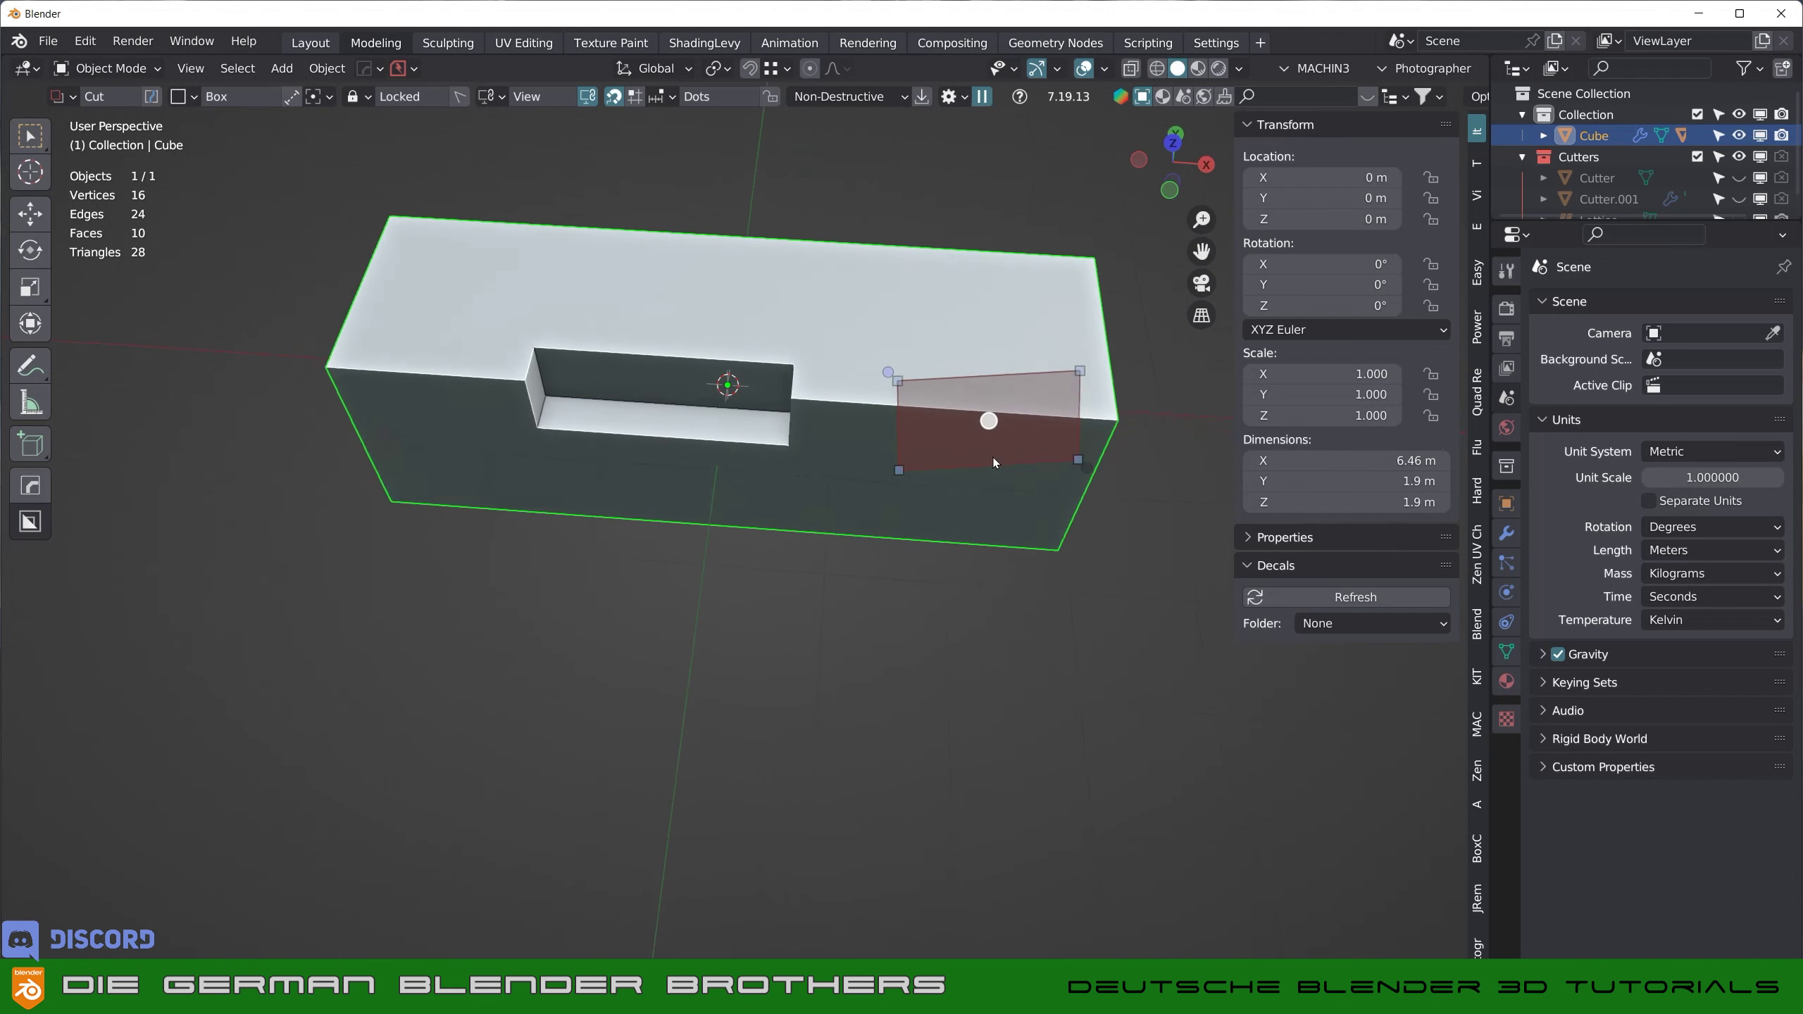
{"action": "key", "text": "Tab"}
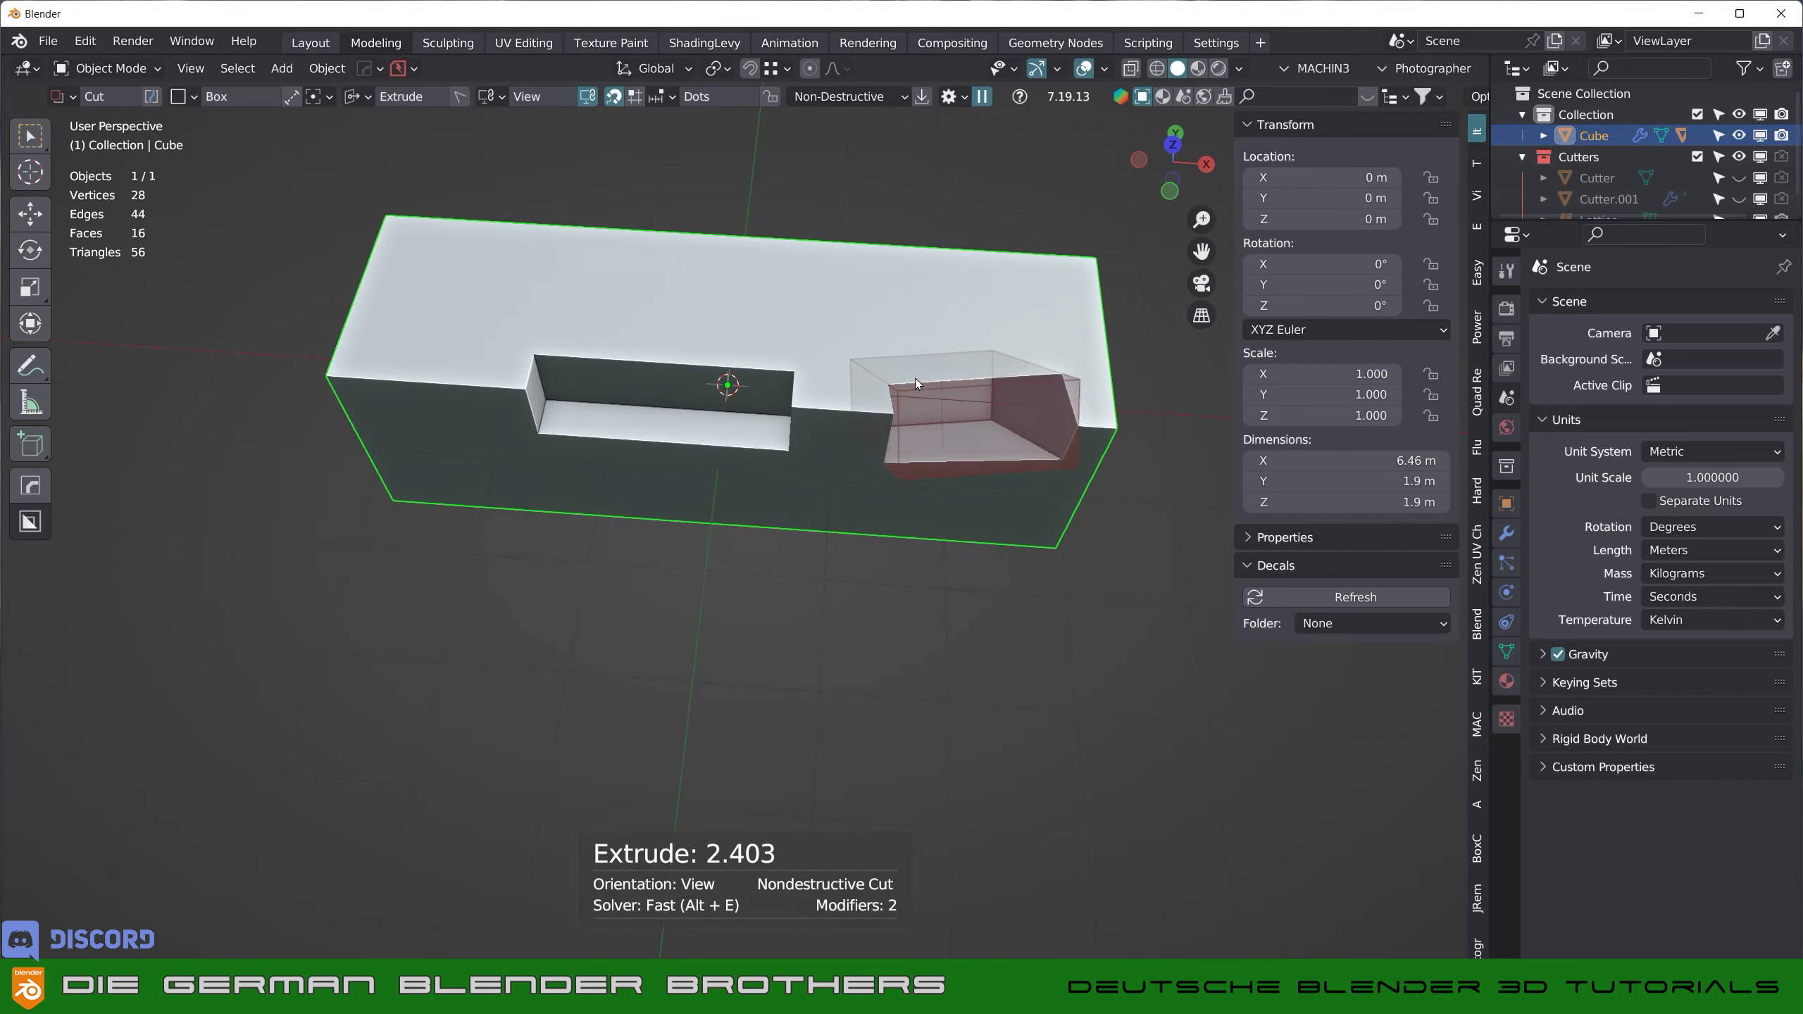
{"action": "key", "text": "Tab"}
{"action": "mouse_move", "coordinate": [966, 507]}
{"action": "middle_mouse_down", "text": "shift"}
{"action": "mouse_move", "coordinate": [871, 338]}
{"action": "mouse_move", "coordinate": [890, 381]}
{"action": "mouse_move", "coordinate": [844, 410]}
{"action": "mouse_move", "coordinate": [901, 408]}
{"action": "middle_mouse_up", "text": "shift"}
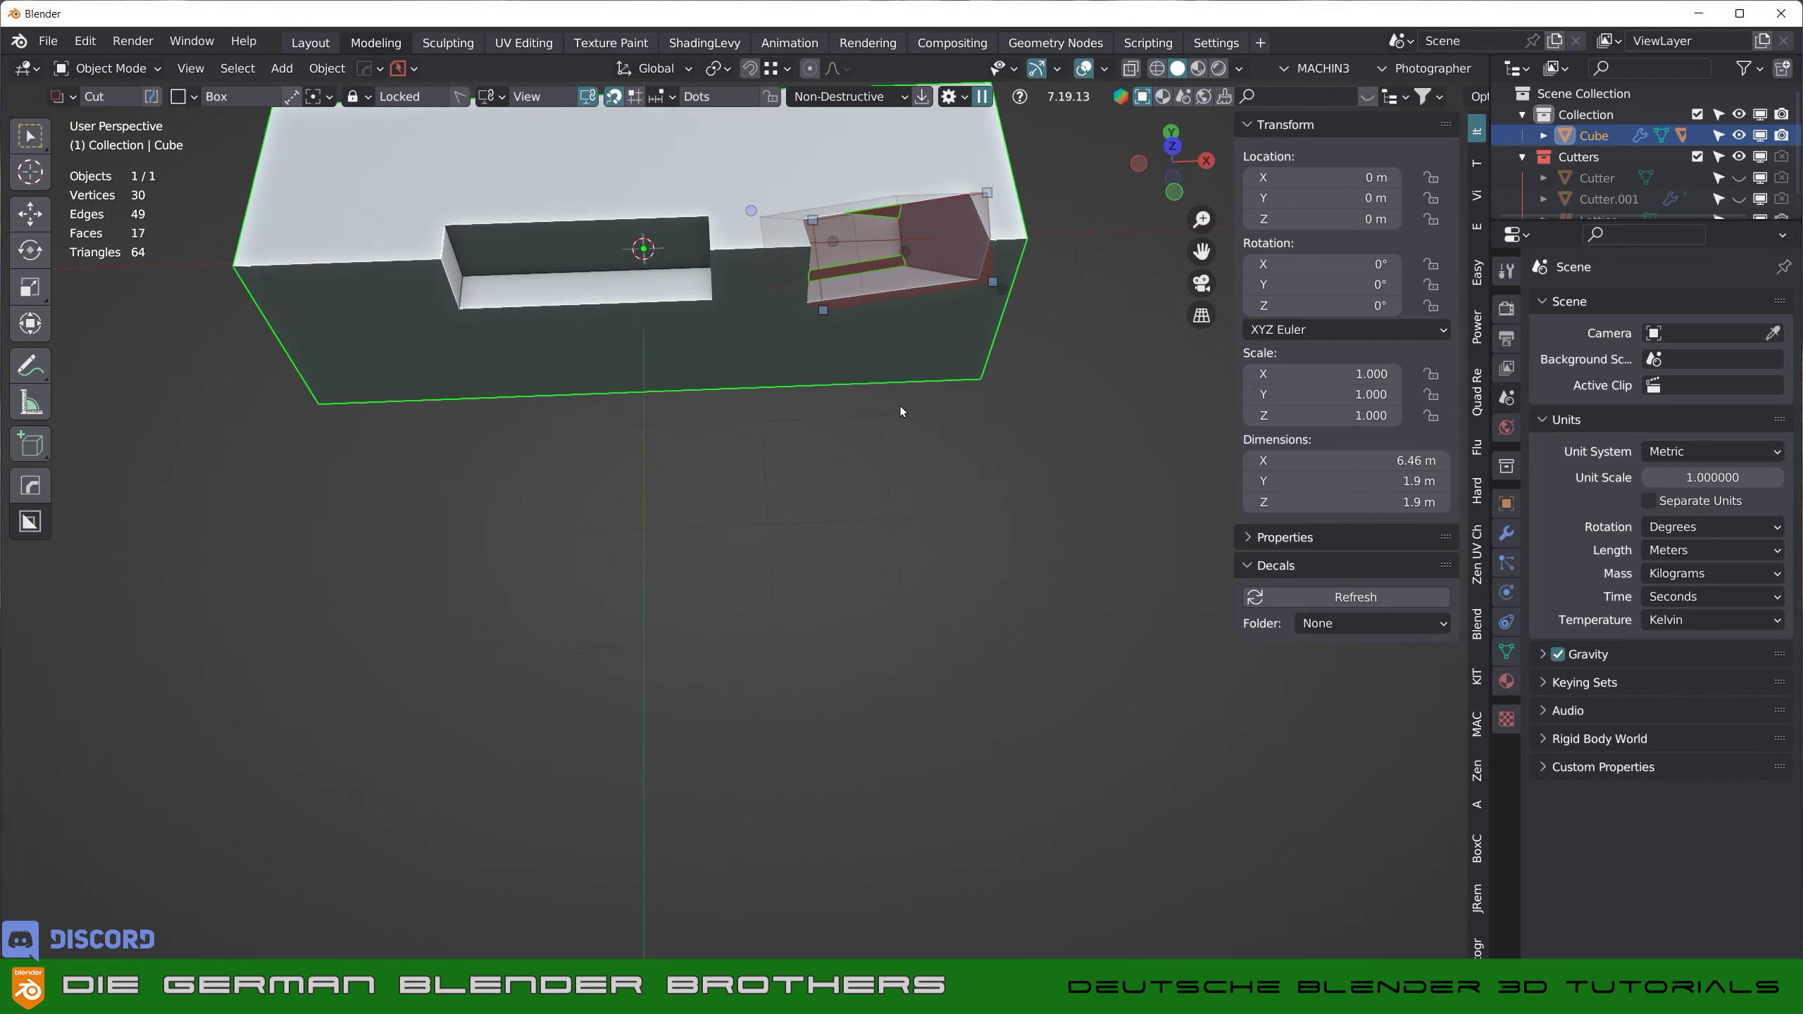
{"action": "left_click", "coordinate": [902, 354]}
{"action": "mouse_move", "coordinate": [898, 355]}
{"action": "middle_mouse_down"}
{"action": "mouse_move", "coordinate": [844, 404]}
{"action": "mouse_move", "coordinate": [752, 410]}
{"action": "middle_mouse_up"}
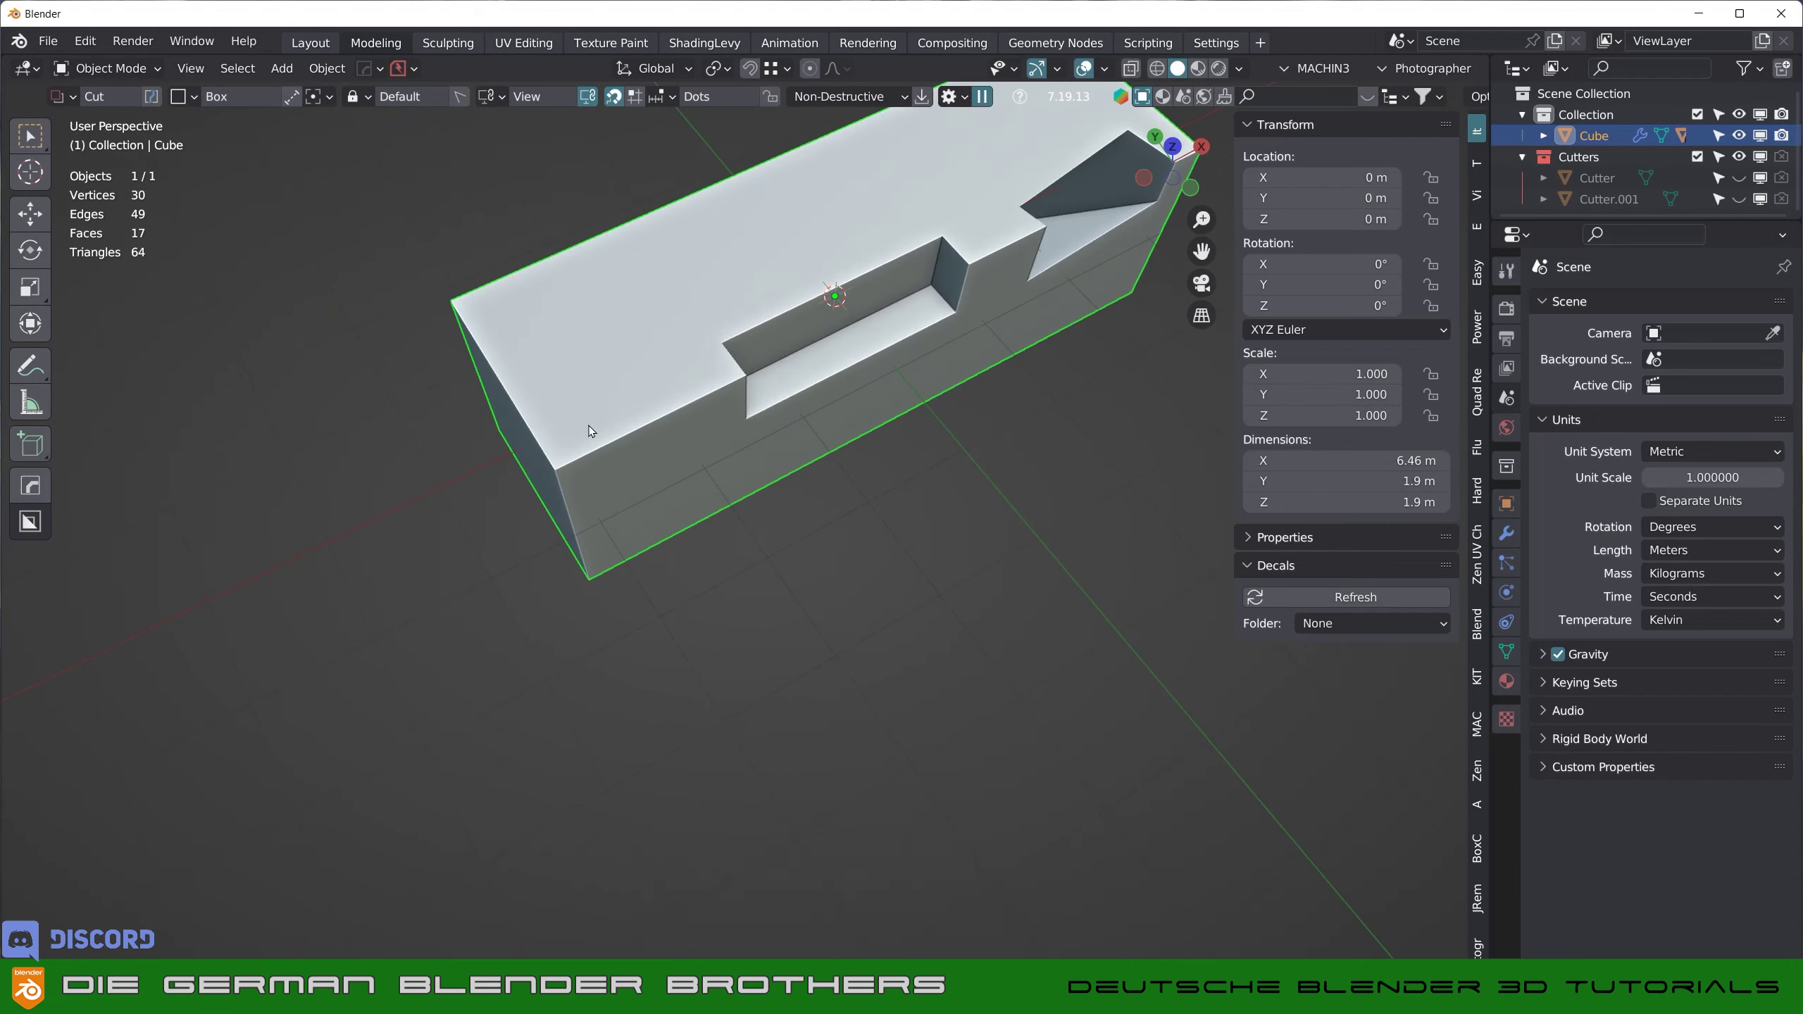
- Draw another box cut near the box's left end, set its depth, and confirm it
{"action": "left_click_drag", "start_coordinate": [577, 422], "coordinate": [694, 475]}
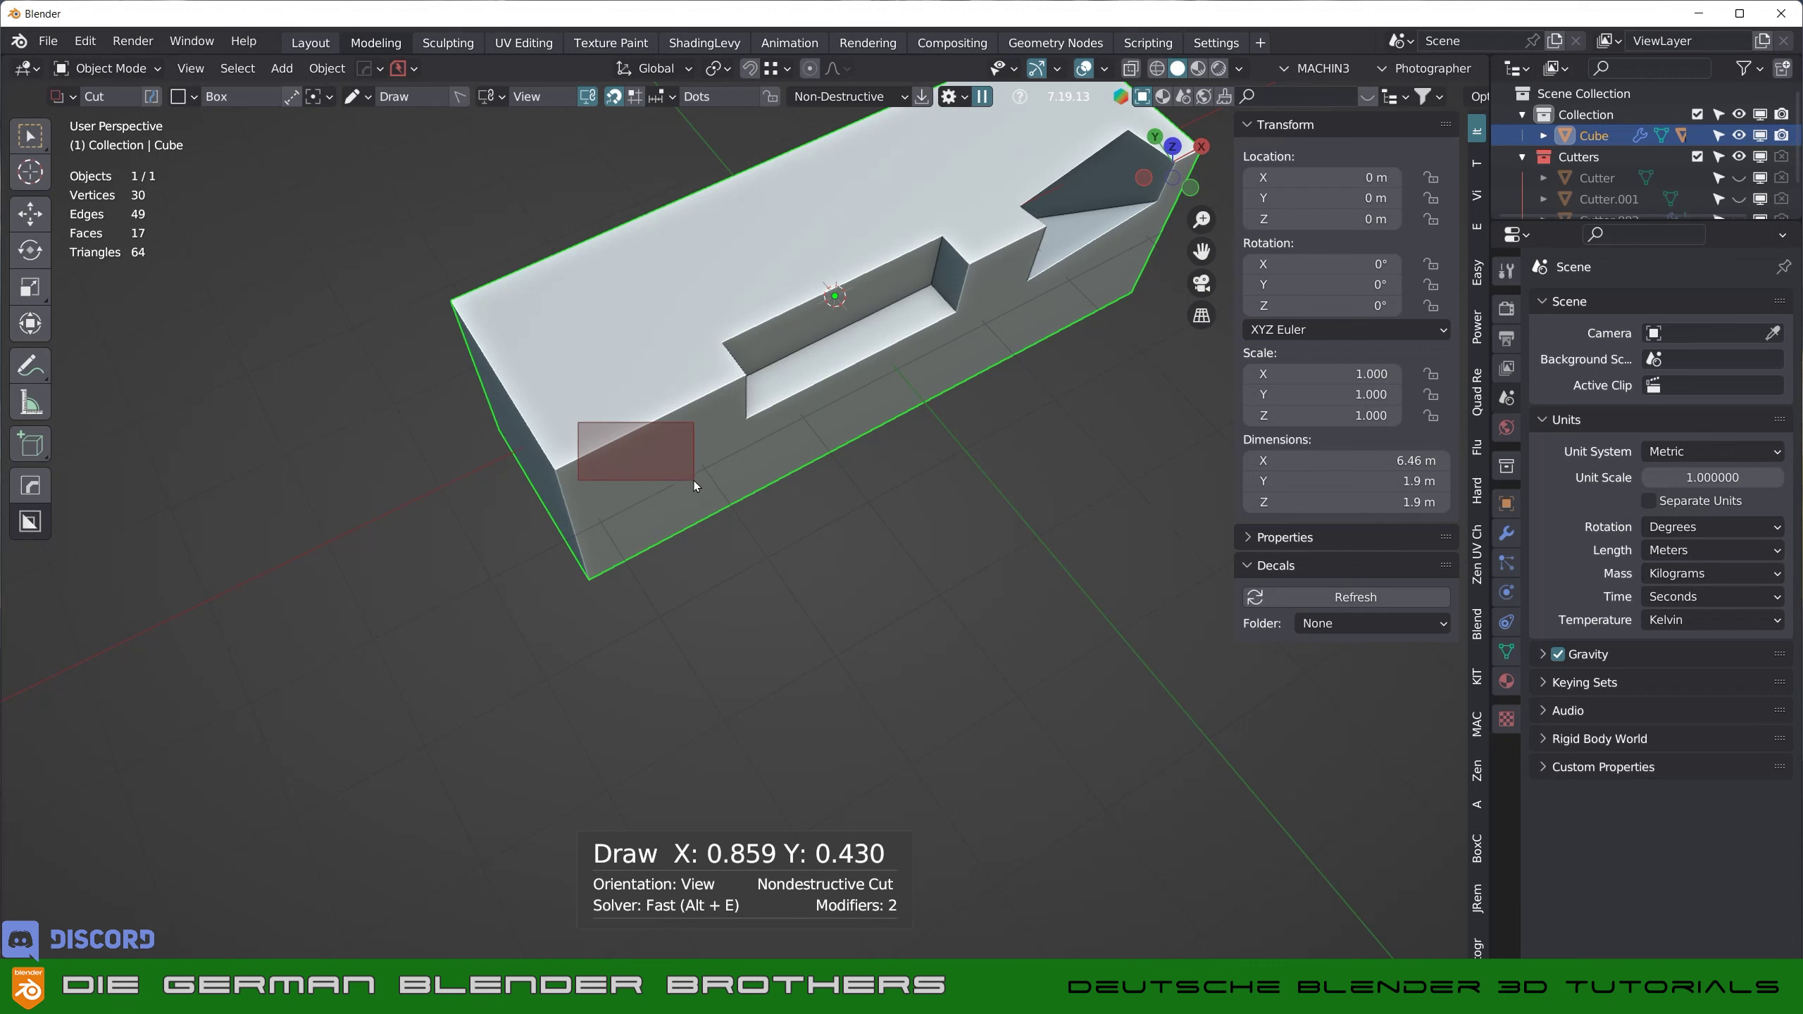
{"action": "left_click_drag", "start_coordinate": [693, 476], "coordinate": [693, 481]}
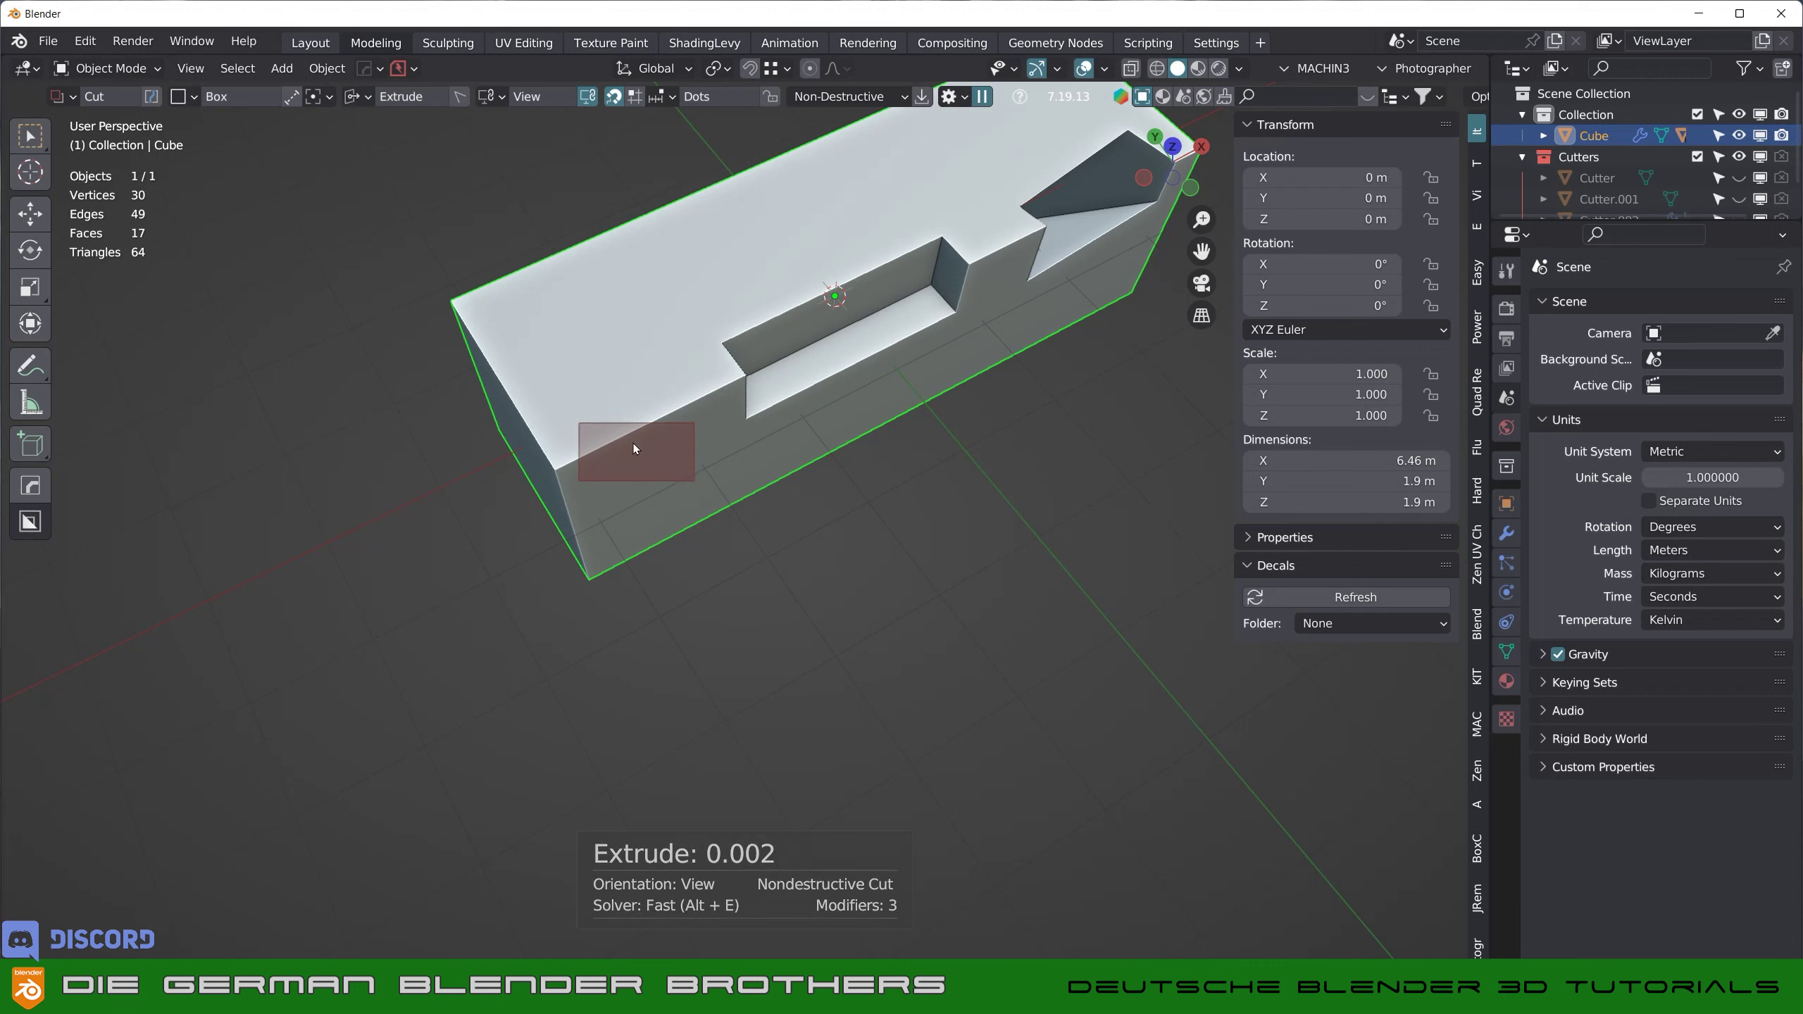
{"action": "middle_click_drag", "start_coordinate": [659, 461], "coordinate": [752, 497]}
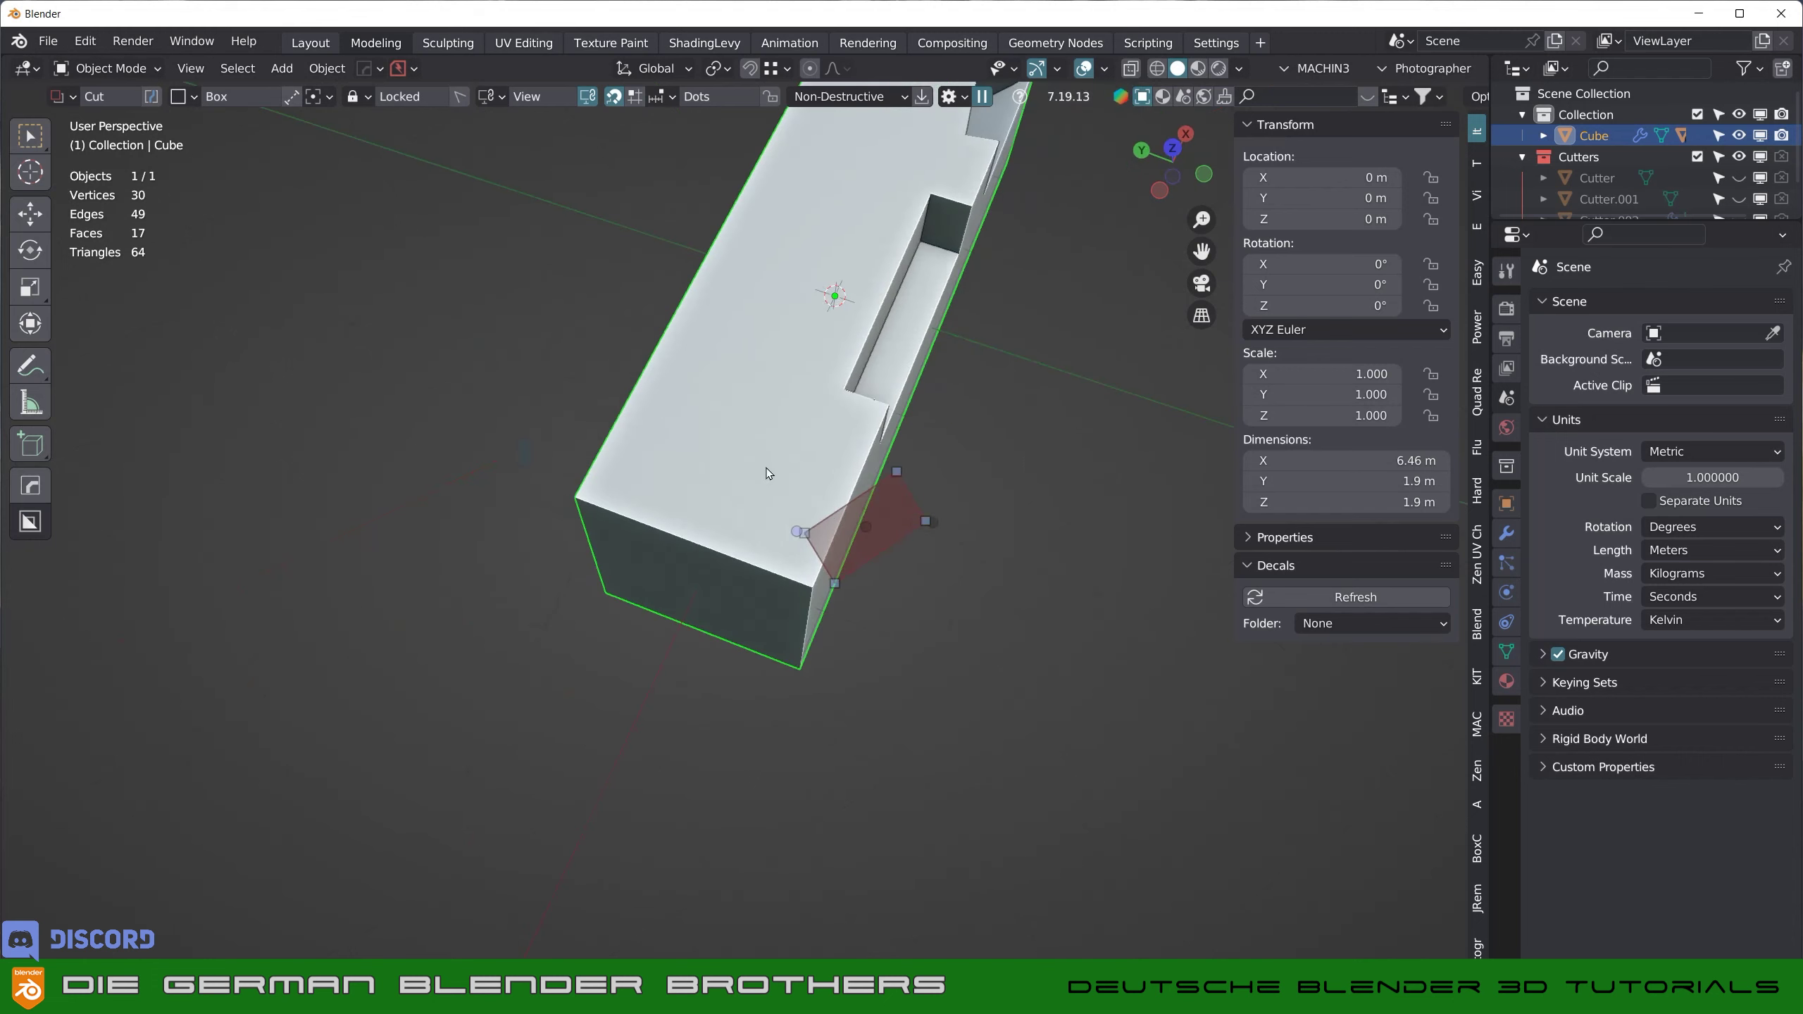
{"action": "left_click_drag", "start_coordinate": [770, 497], "coordinate": [802, 526]}
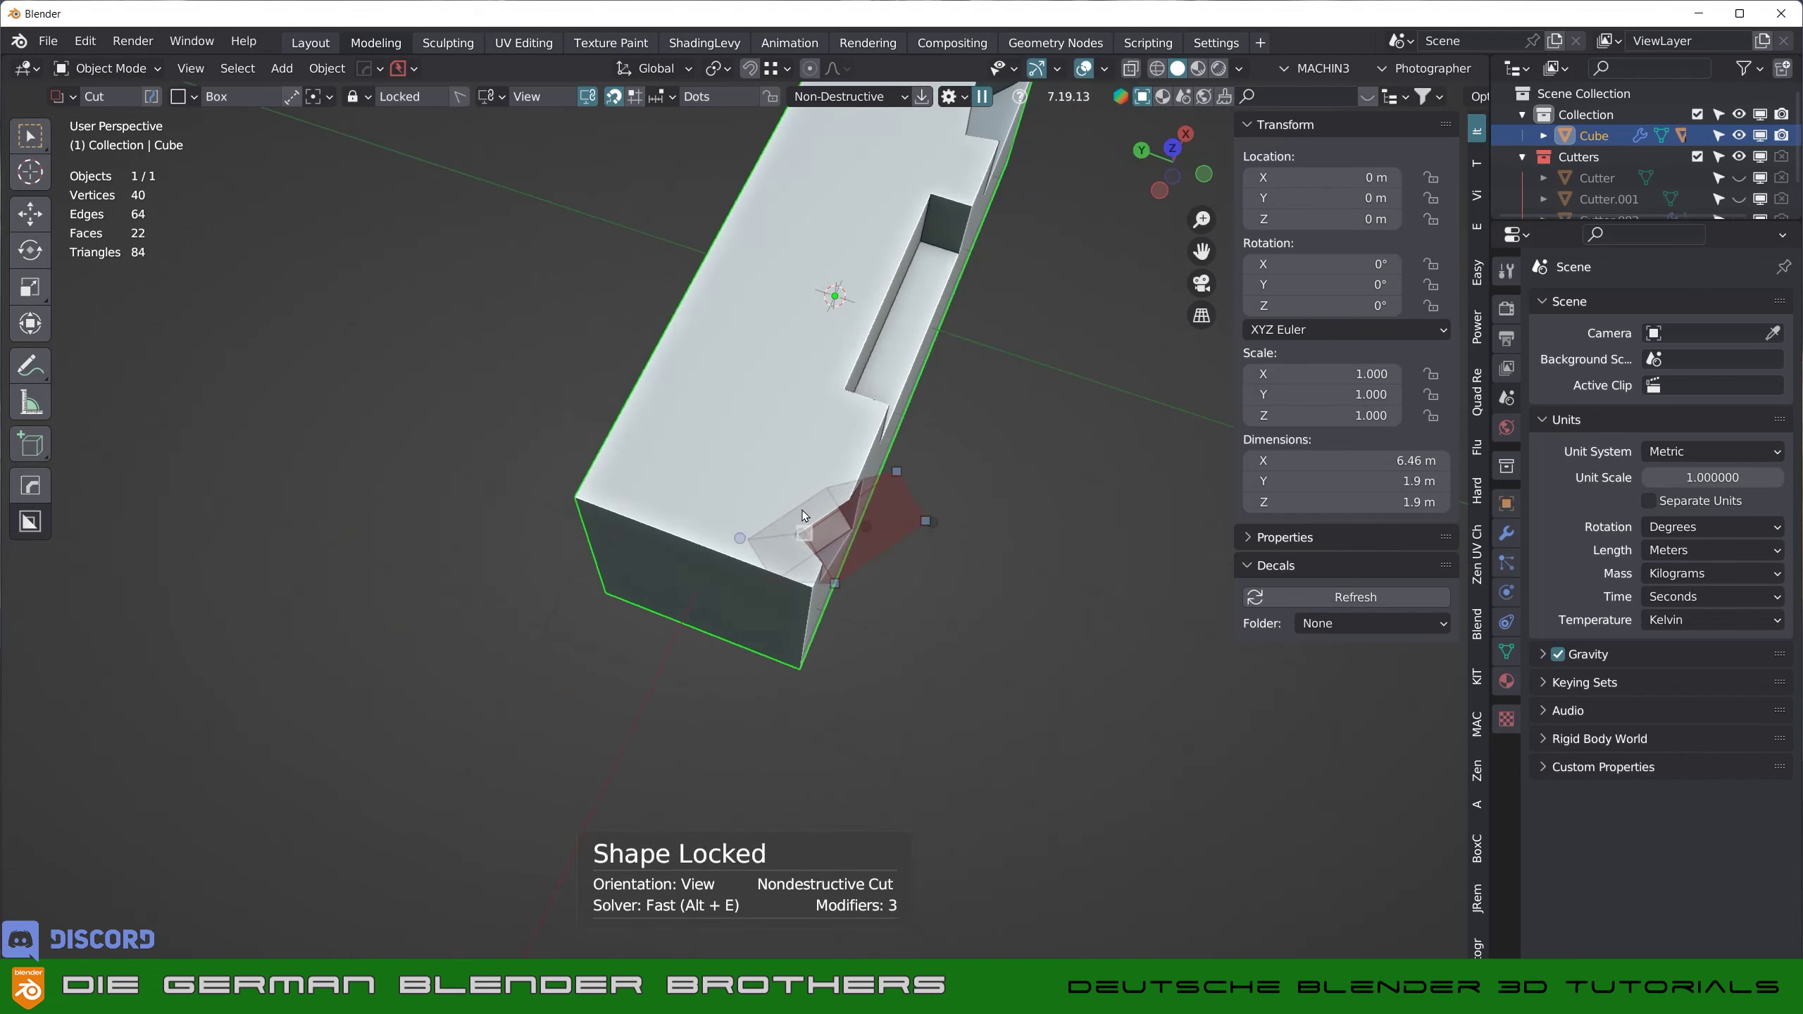
{"action": "left_click", "coordinate": [1000, 461]}
{"action": "middle_click_drag", "start_coordinate": [998, 459], "coordinate": [1140, 466]}
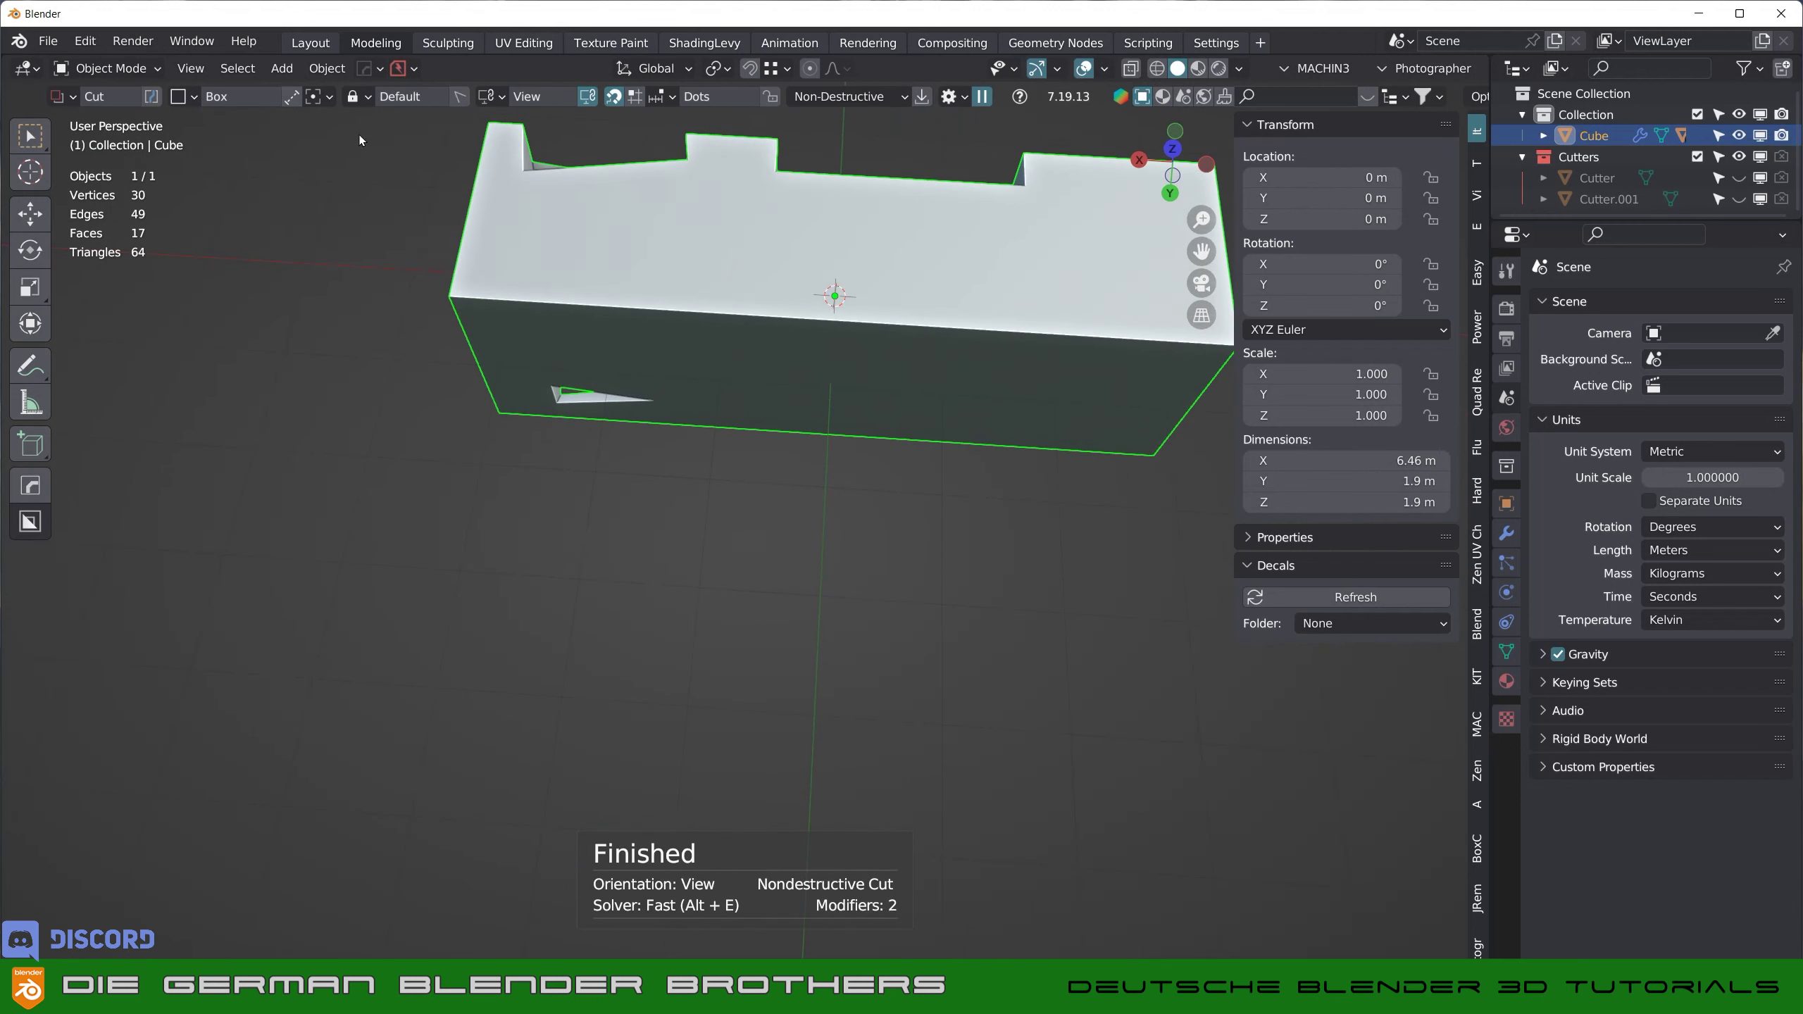
{"action": "left_click", "coordinate": [491, 95]}
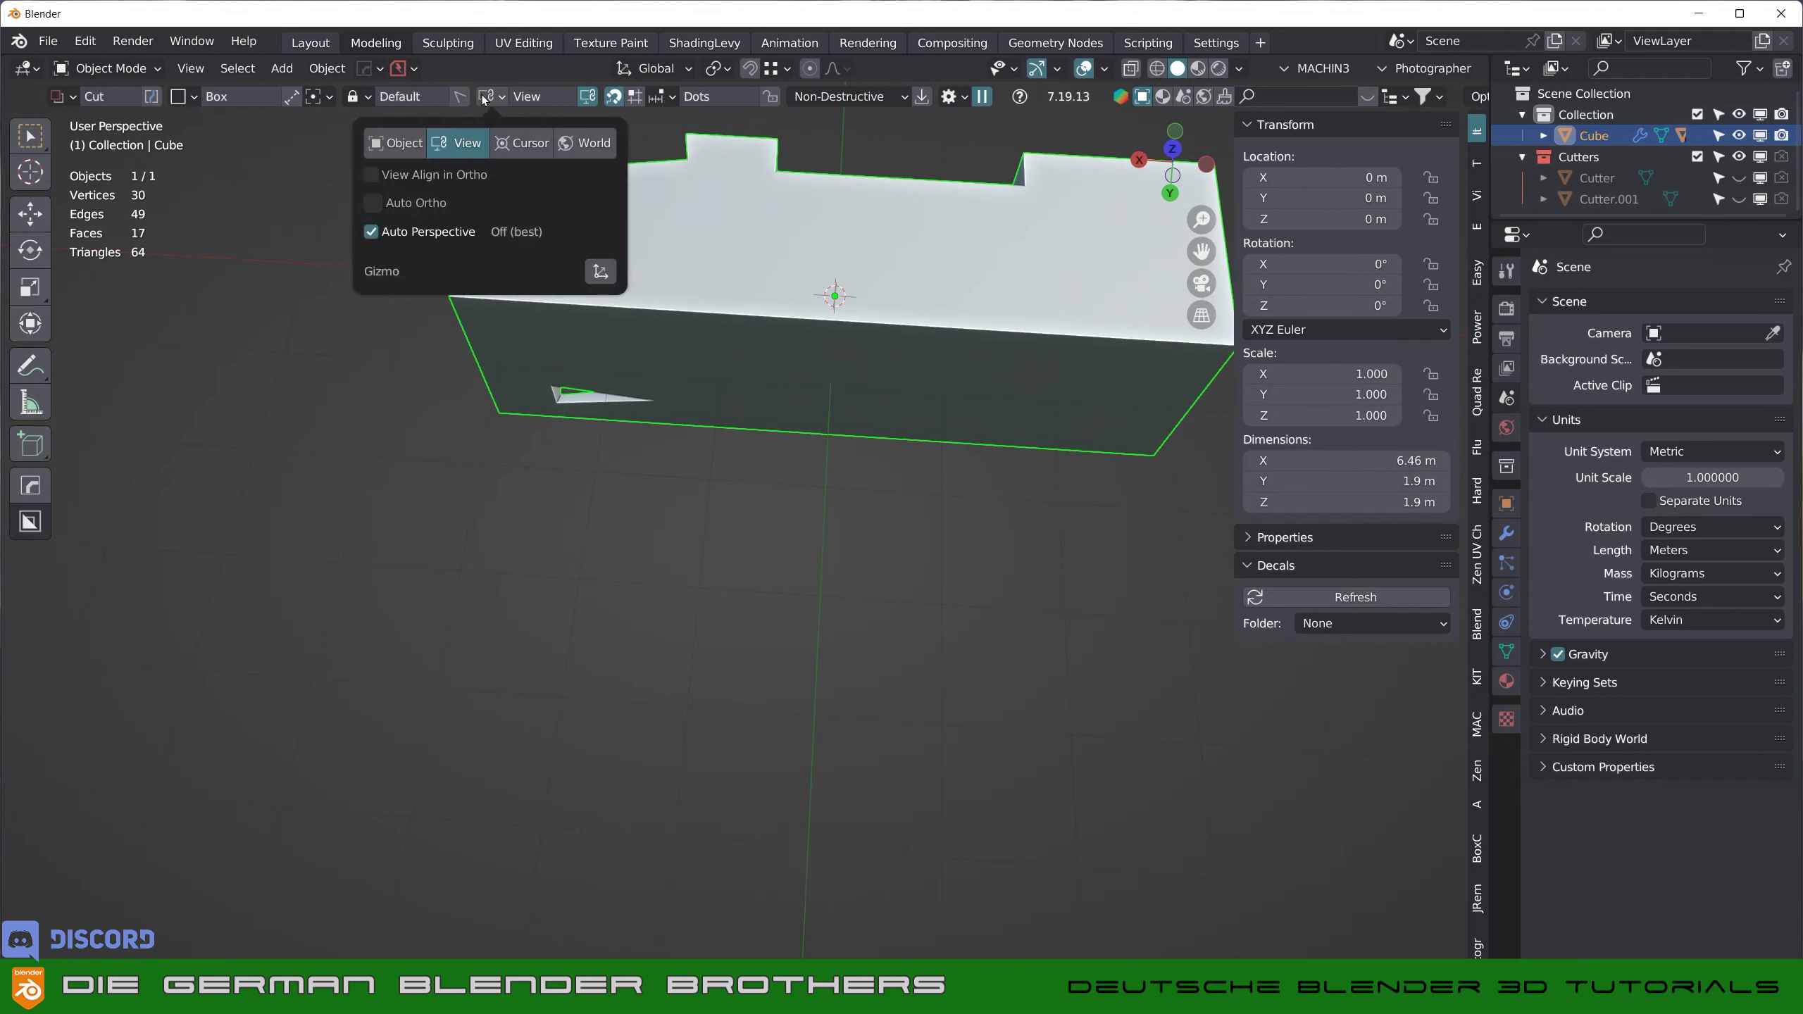
- Align cuts to Object and cut a sloped Wedge Box recess across the far top edge
{"action": "left_click", "coordinate": [404, 150]}
{"action": "mouse_move", "coordinate": [768, 297]}
{"action": "left_mouse_down"}
{"action": "mouse_move", "coordinate": [1020, 358]}
{"action": "mouse_move", "coordinate": [905, 372]}
{"action": "mouse_move", "coordinate": [1087, 399]}
{"action": "left_mouse_up"}
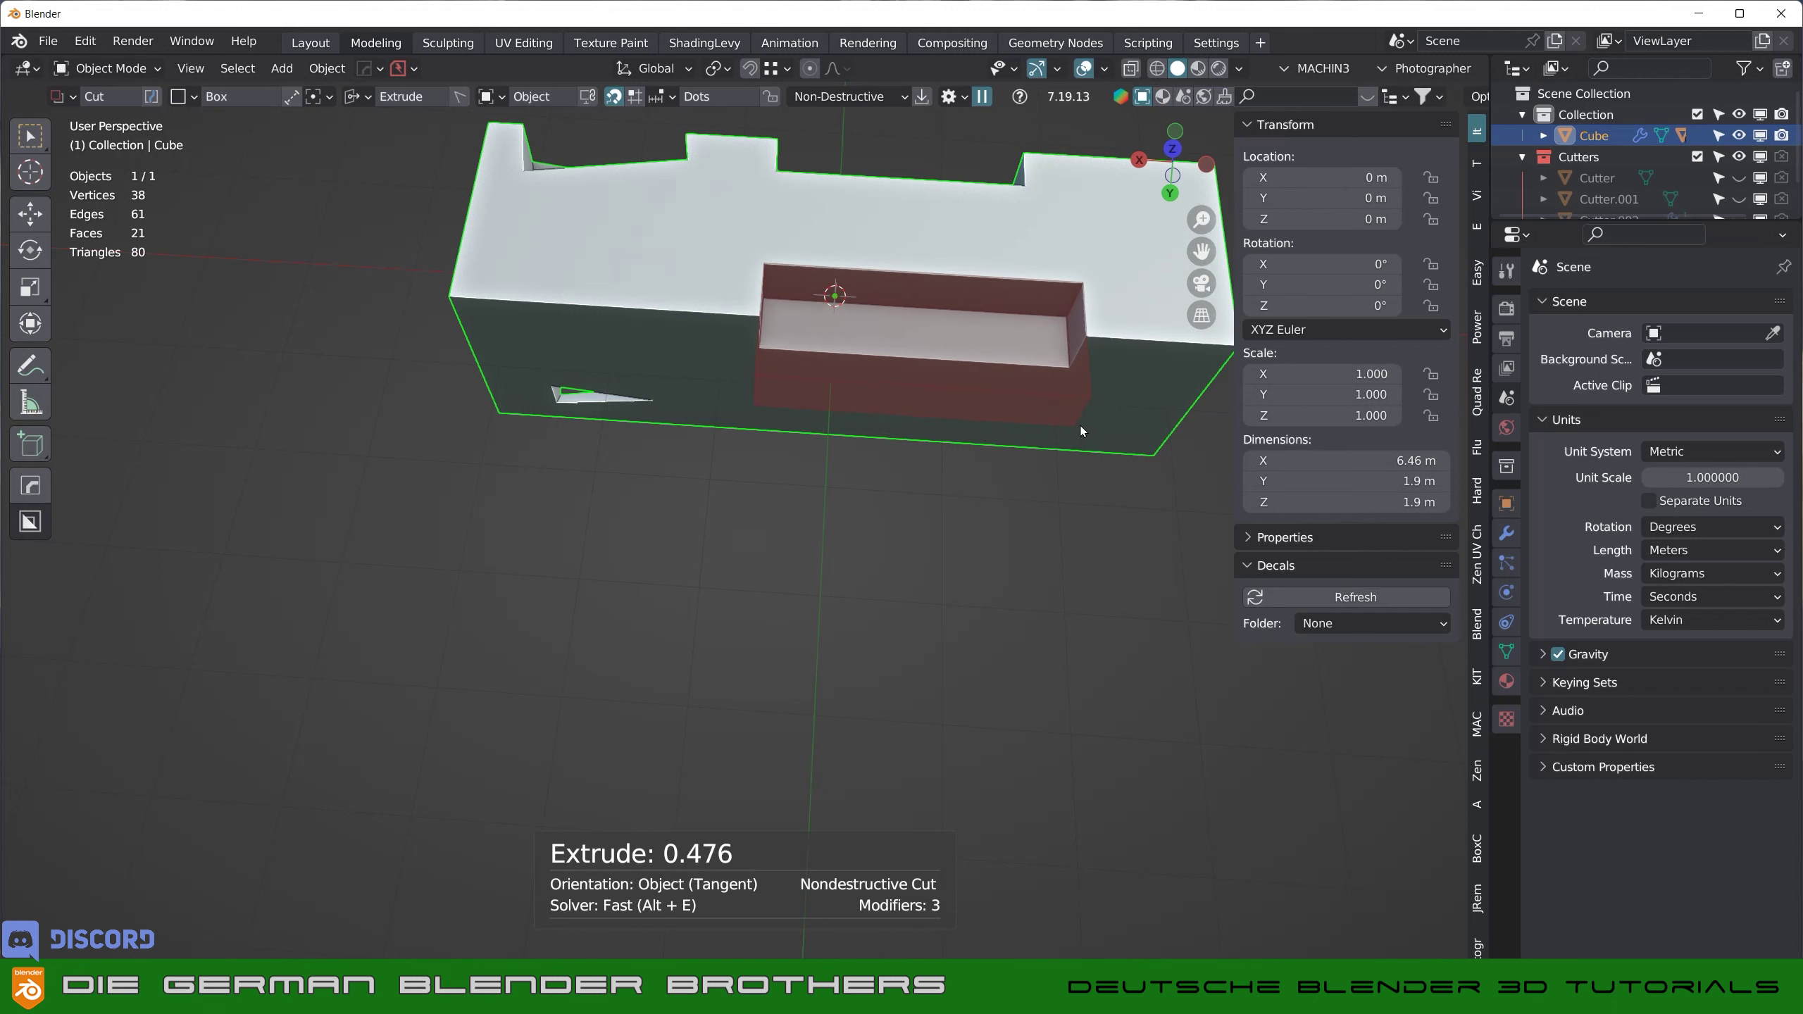
{"action": "key", "text": "w"}
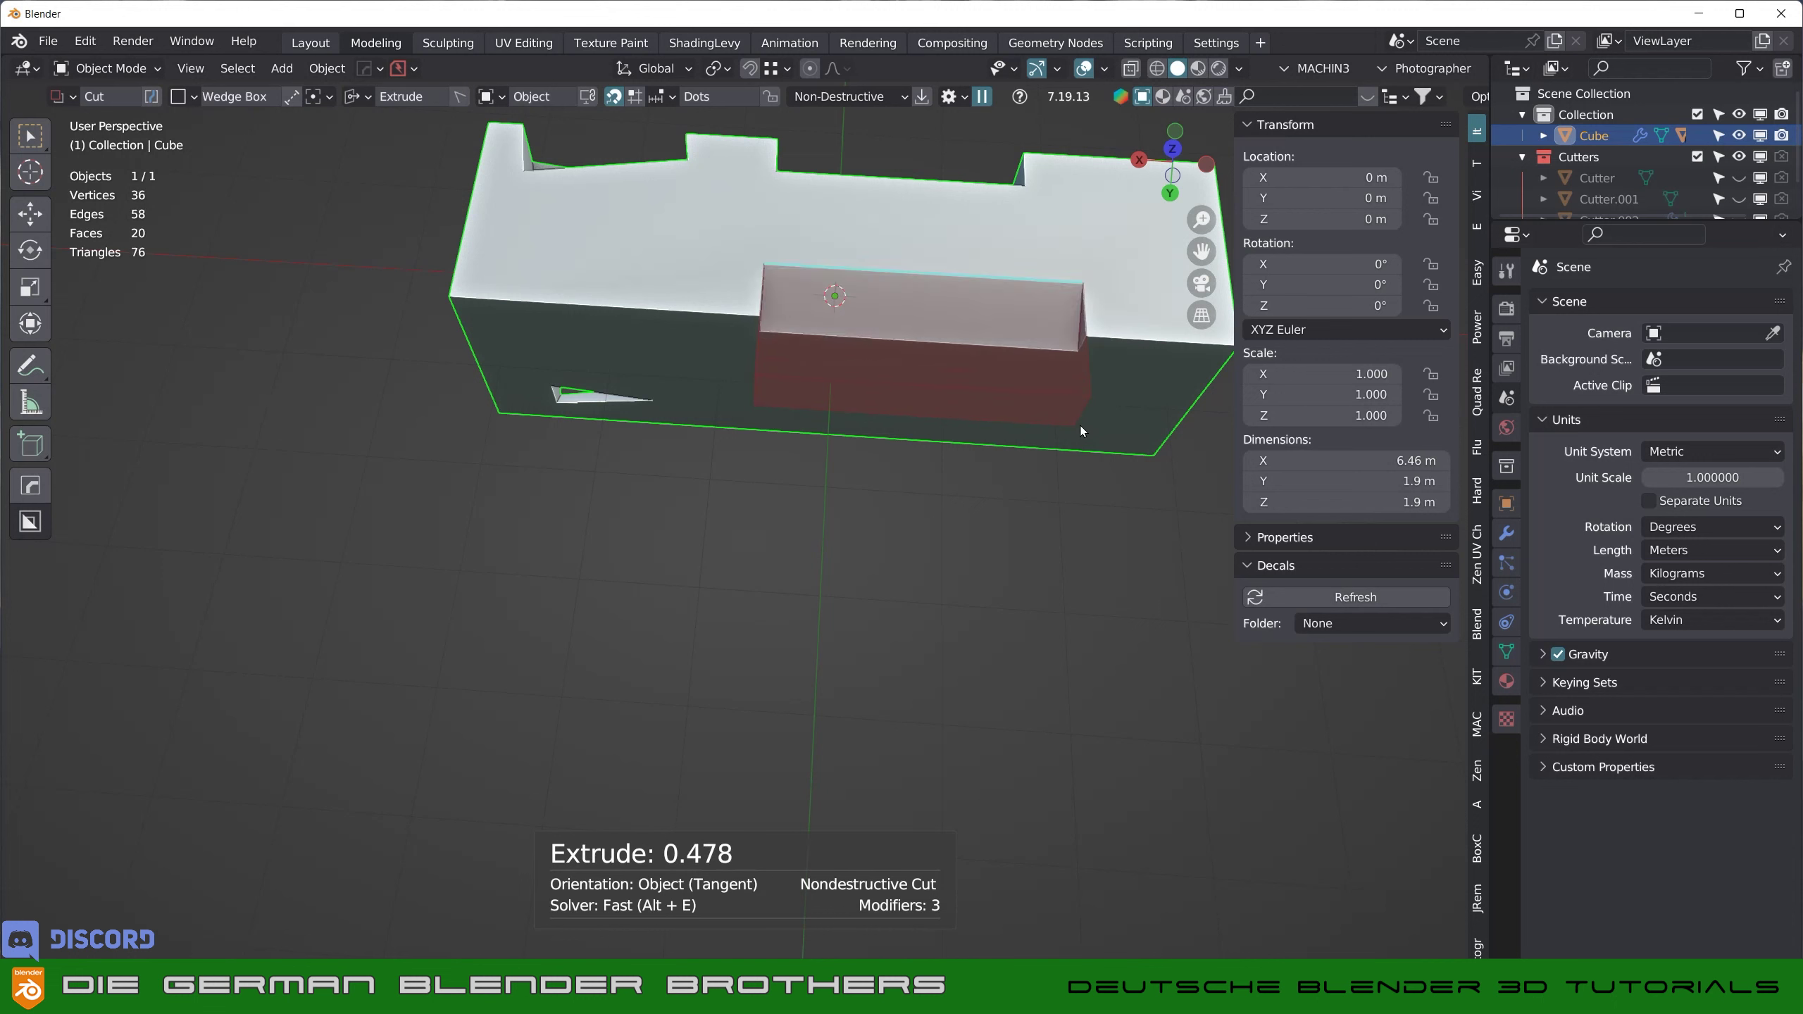
{"action": "left_click", "coordinate": [1081, 426]}
{"action": "mouse_move", "coordinate": [1079, 425]}
{"action": "middle_mouse_down"}
{"action": "mouse_move", "coordinate": [992, 341]}
{"action": "mouse_move", "coordinate": [989, 314]}
{"action": "mouse_move", "coordinate": [698, 377]}
{"action": "mouse_move", "coordinate": [693, 351]}
{"action": "middle_mouse_up"}
- Cut a rectangular Box slot through the sloped recess face
{"action": "left_click_drag", "start_coordinate": [683, 352], "coordinate": [786, 369]}
{"action": "mouse_move", "coordinate": [696, 376]}
{"action": "middle_mouse_down"}
{"action": "mouse_move", "coordinate": [788, 395]}
{"action": "mouse_move", "coordinate": [803, 355]}
{"action": "middle_mouse_up"}
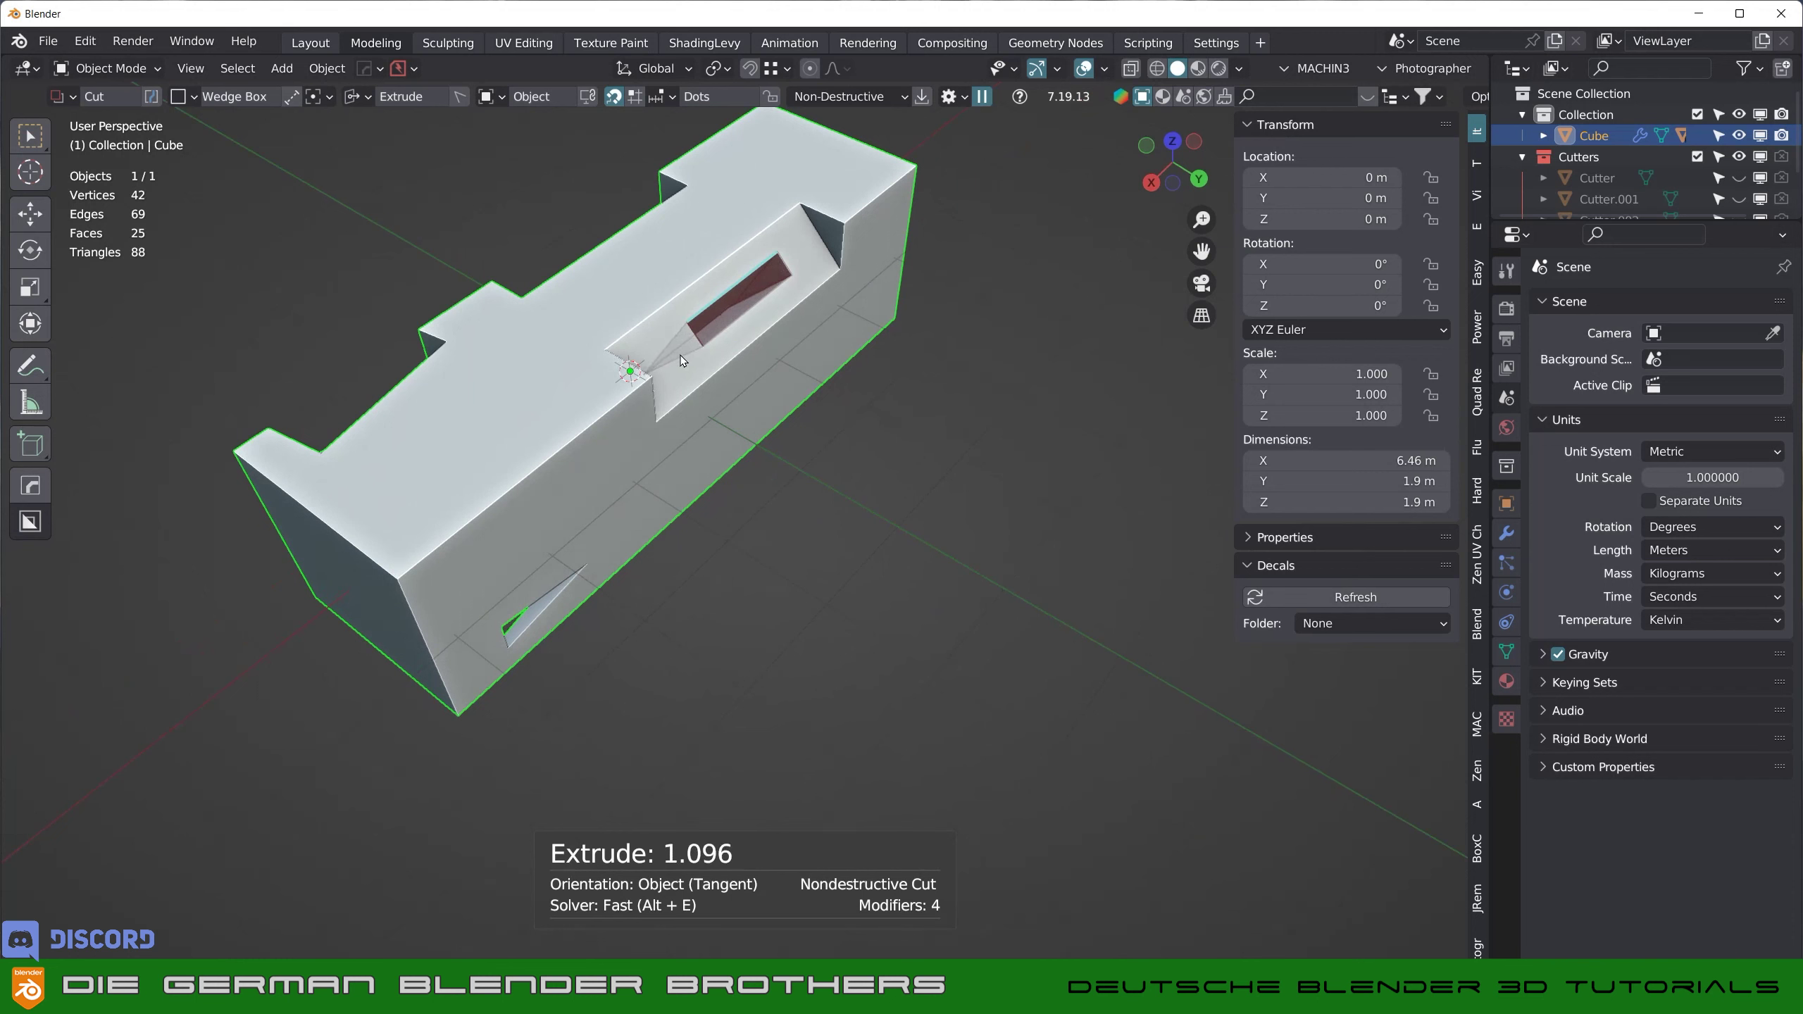
{"action": "key", "text": "w"}
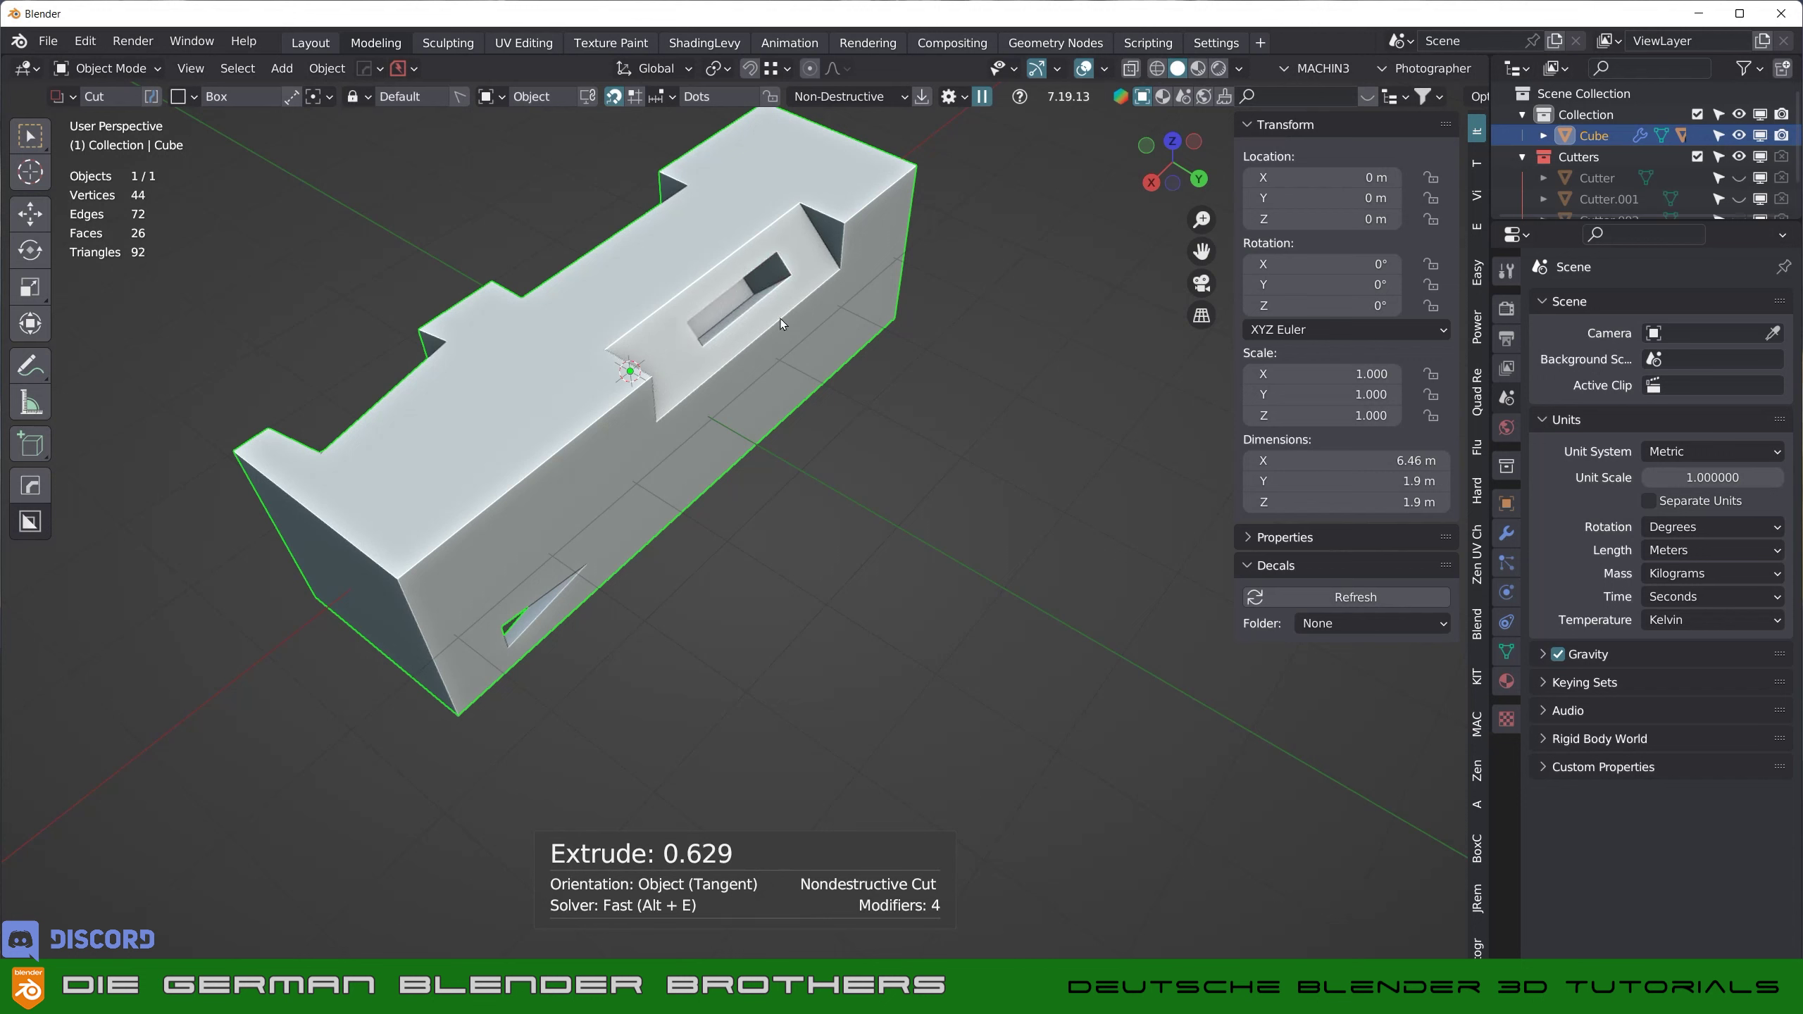
{"action": "left_click", "coordinate": [708, 357]}
{"action": "middle_click_drag", "start_coordinate": [708, 357], "coordinate": [646, 333]}
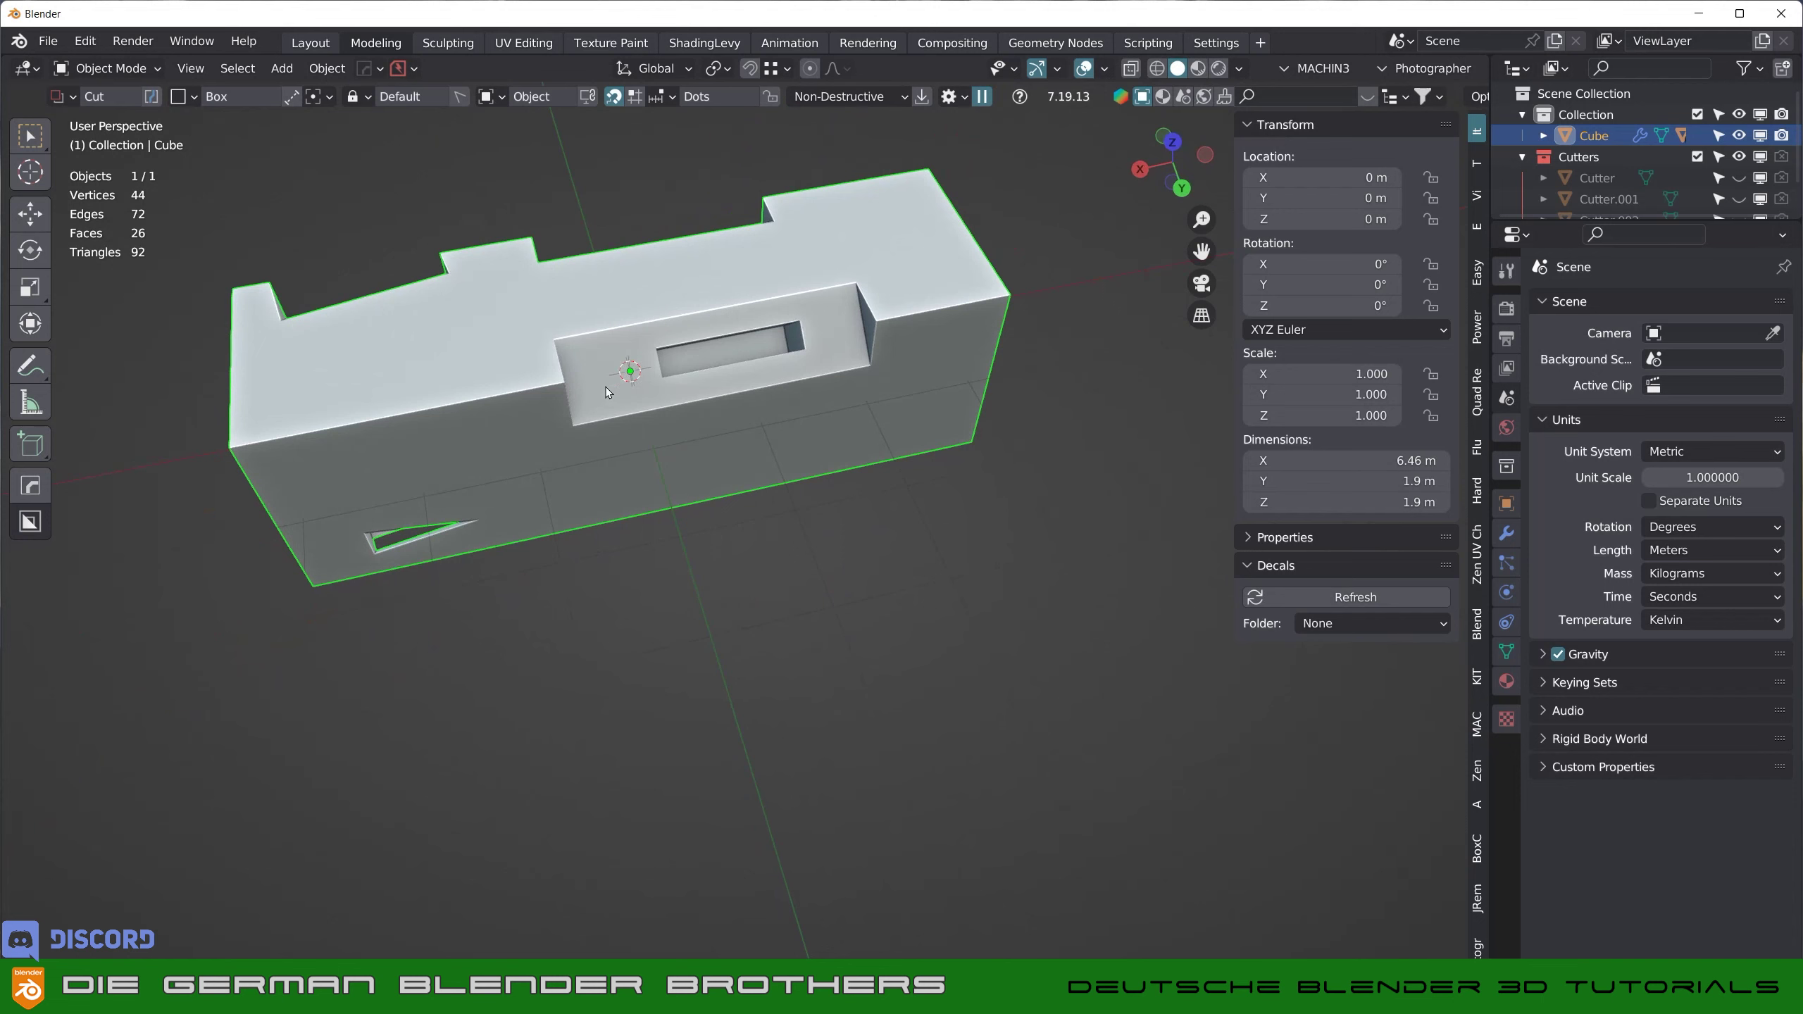
- Switch to Top orthographic view, zoom in, deselect, and set cut alignment to View
{"action": "middle_click_drag", "start_coordinate": [603, 388], "coordinate": [578, 401]}
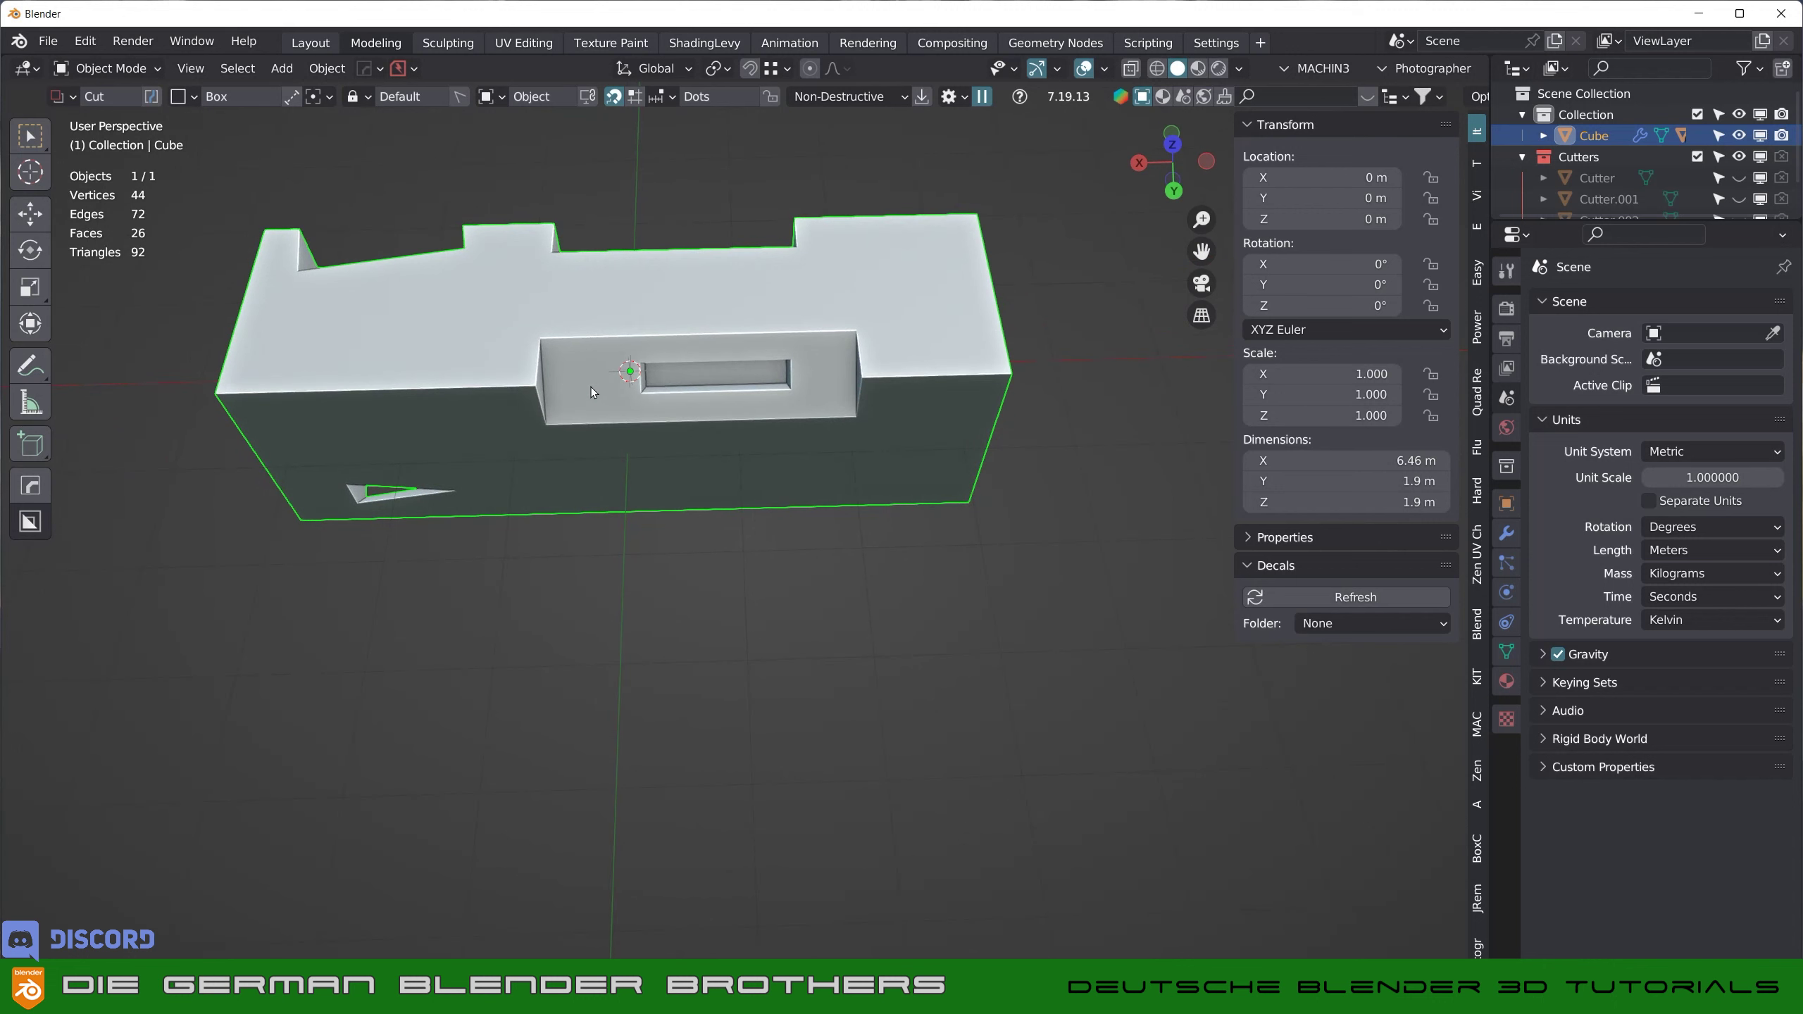
{"action": "key", "text": "KP_7"}
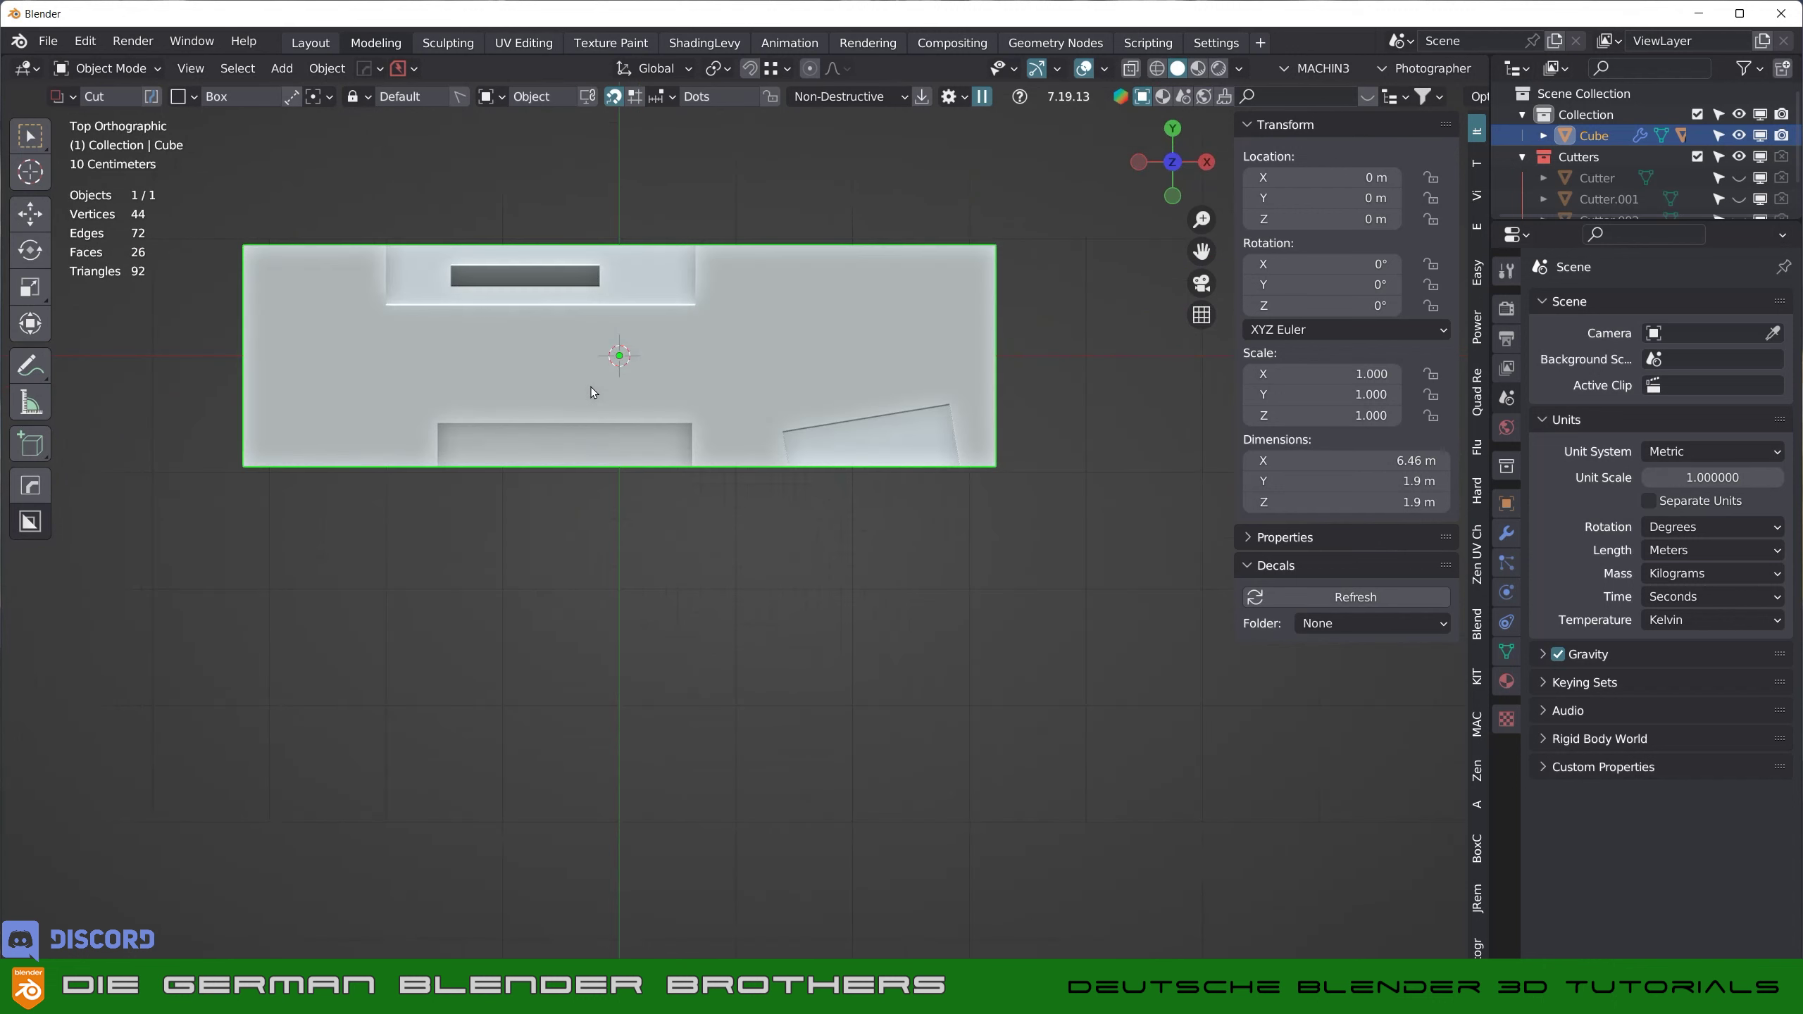
{"action": "scroll", "coordinate": [716, 317], "scroll_direction": "up", "scroll_amount": 3}
{"action": "scroll", "coordinate": [659, 306], "scroll_direction": "up", "scroll_amount": 2}
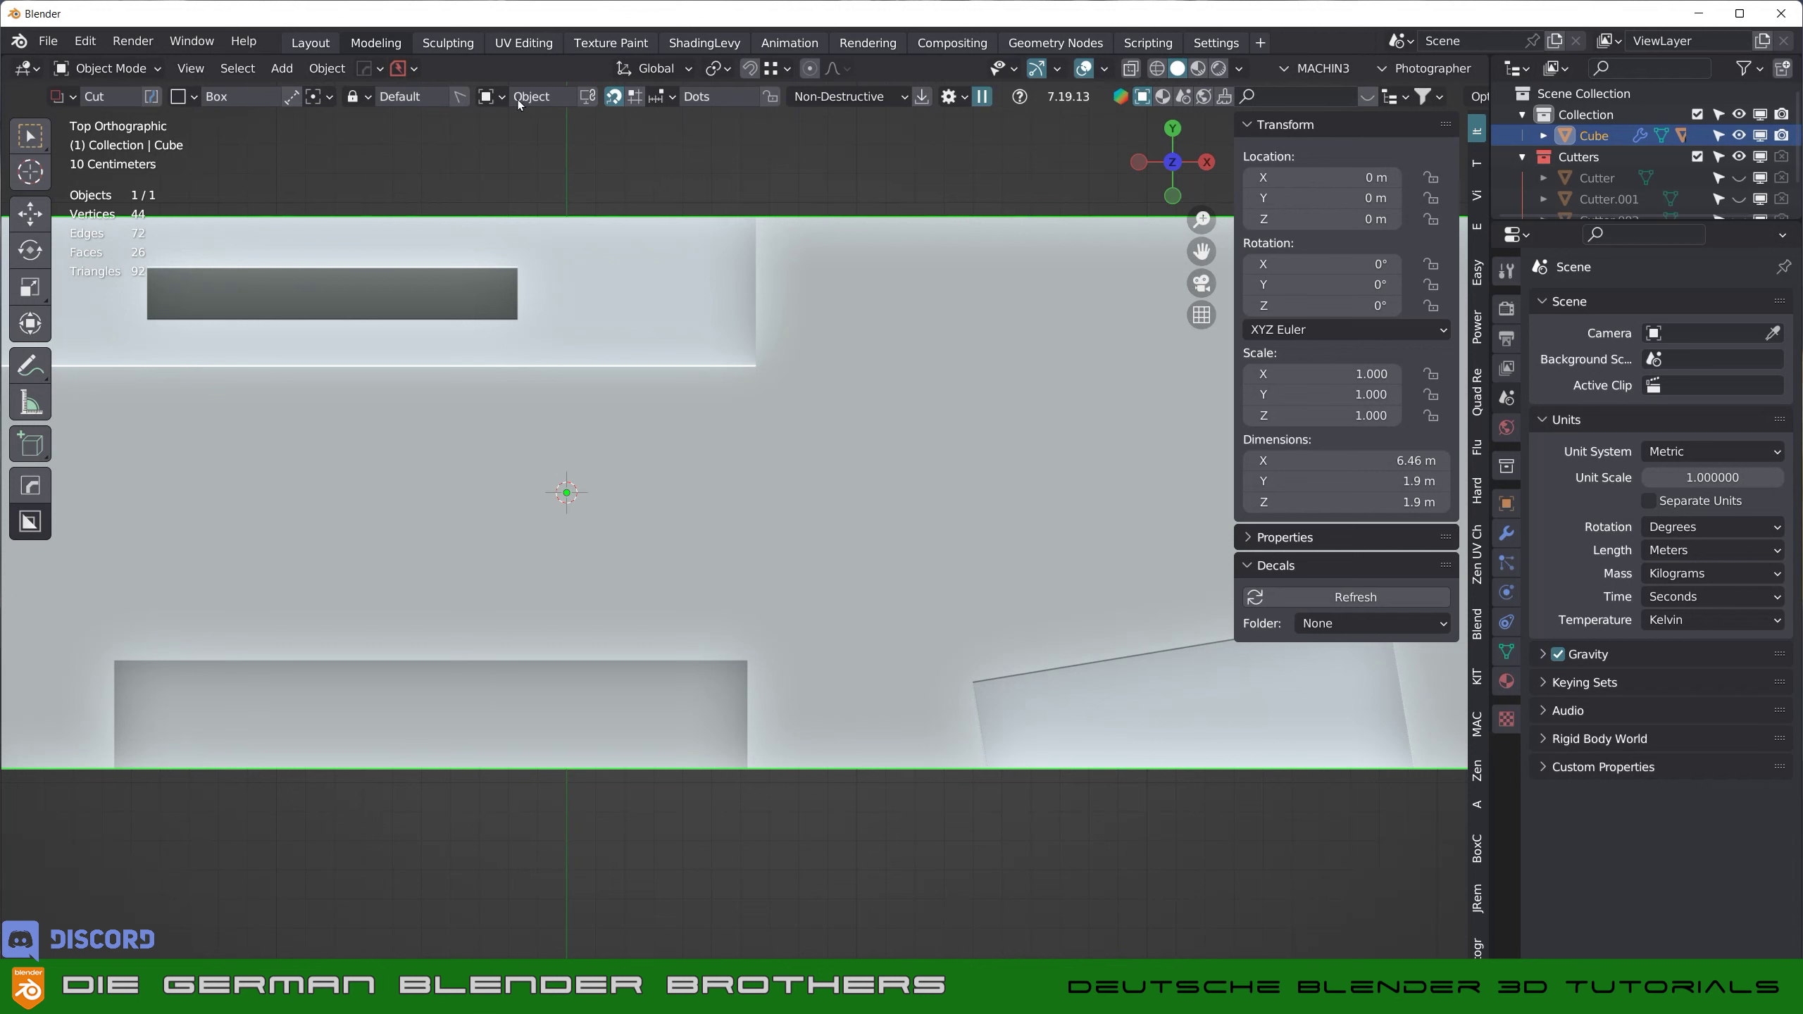
{"action": "key", "text": "alt+a"}
{"action": "left_click", "coordinate": [491, 97]}
{"action": "left_click", "coordinate": [467, 142]}
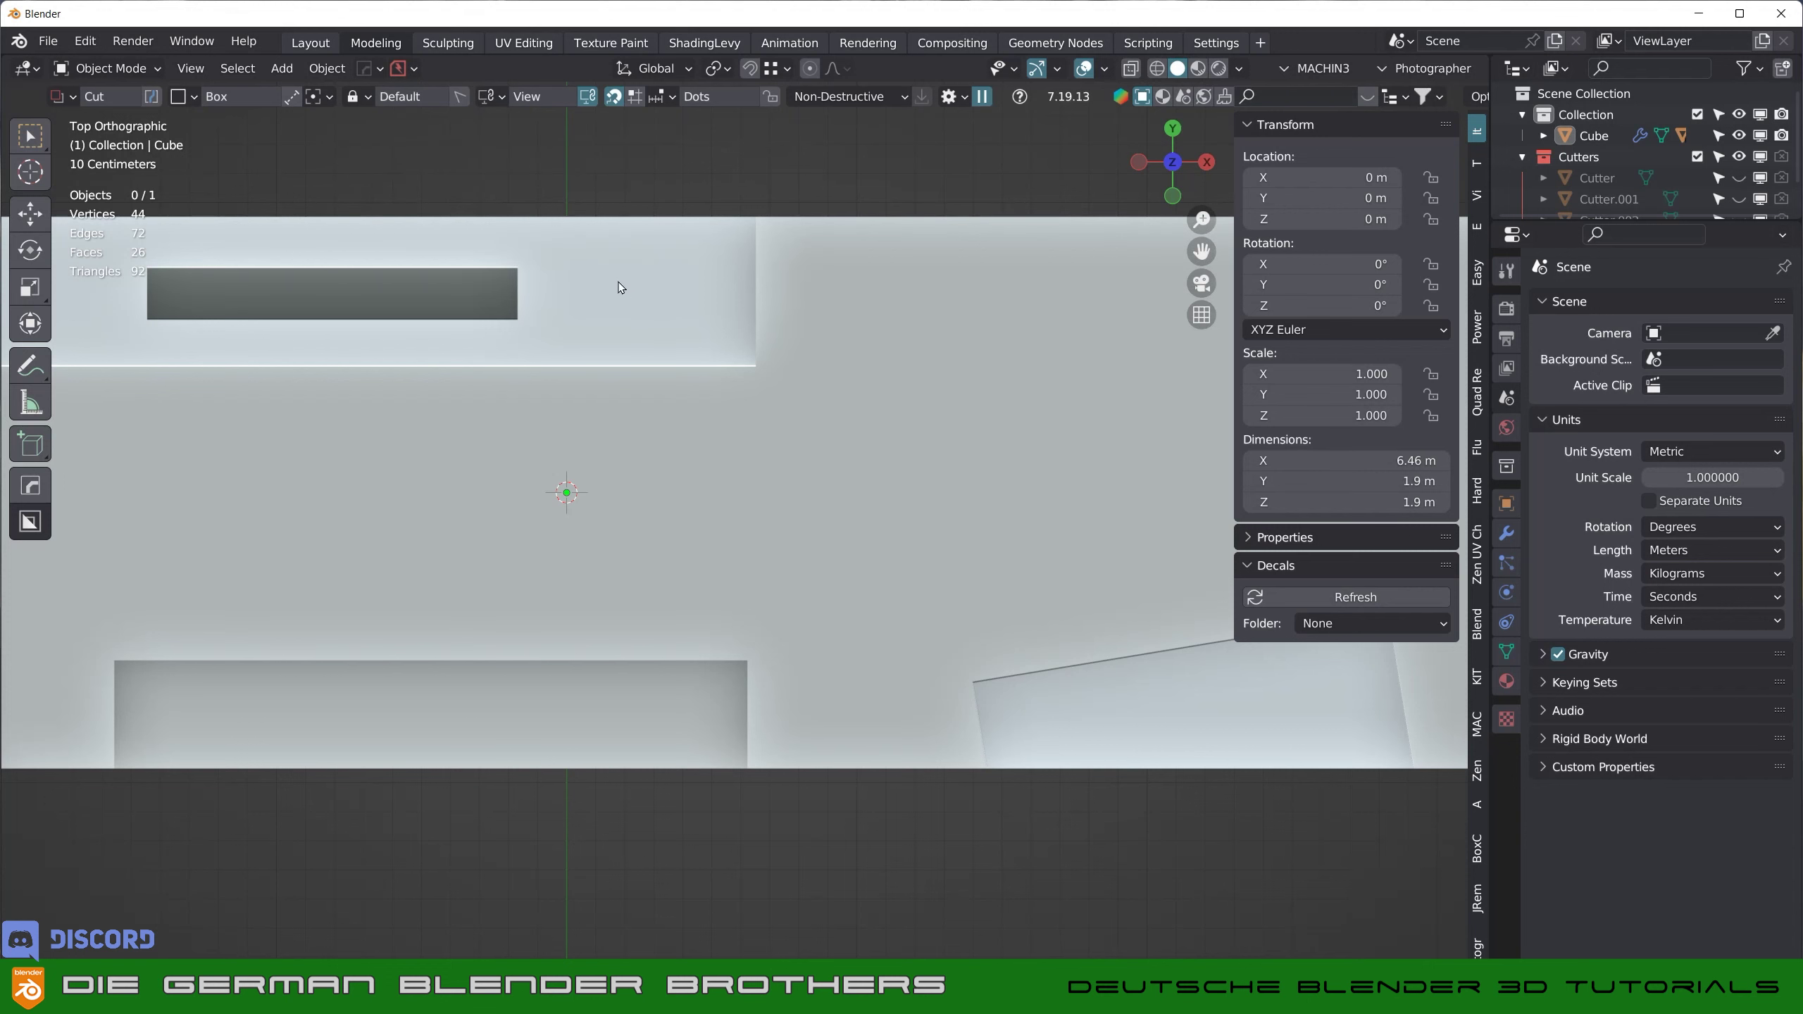
- Cut a second, smaller window through the panel beside the first slot
{"action": "left_click_drag", "start_coordinate": [547, 259], "coordinate": [707, 323]}
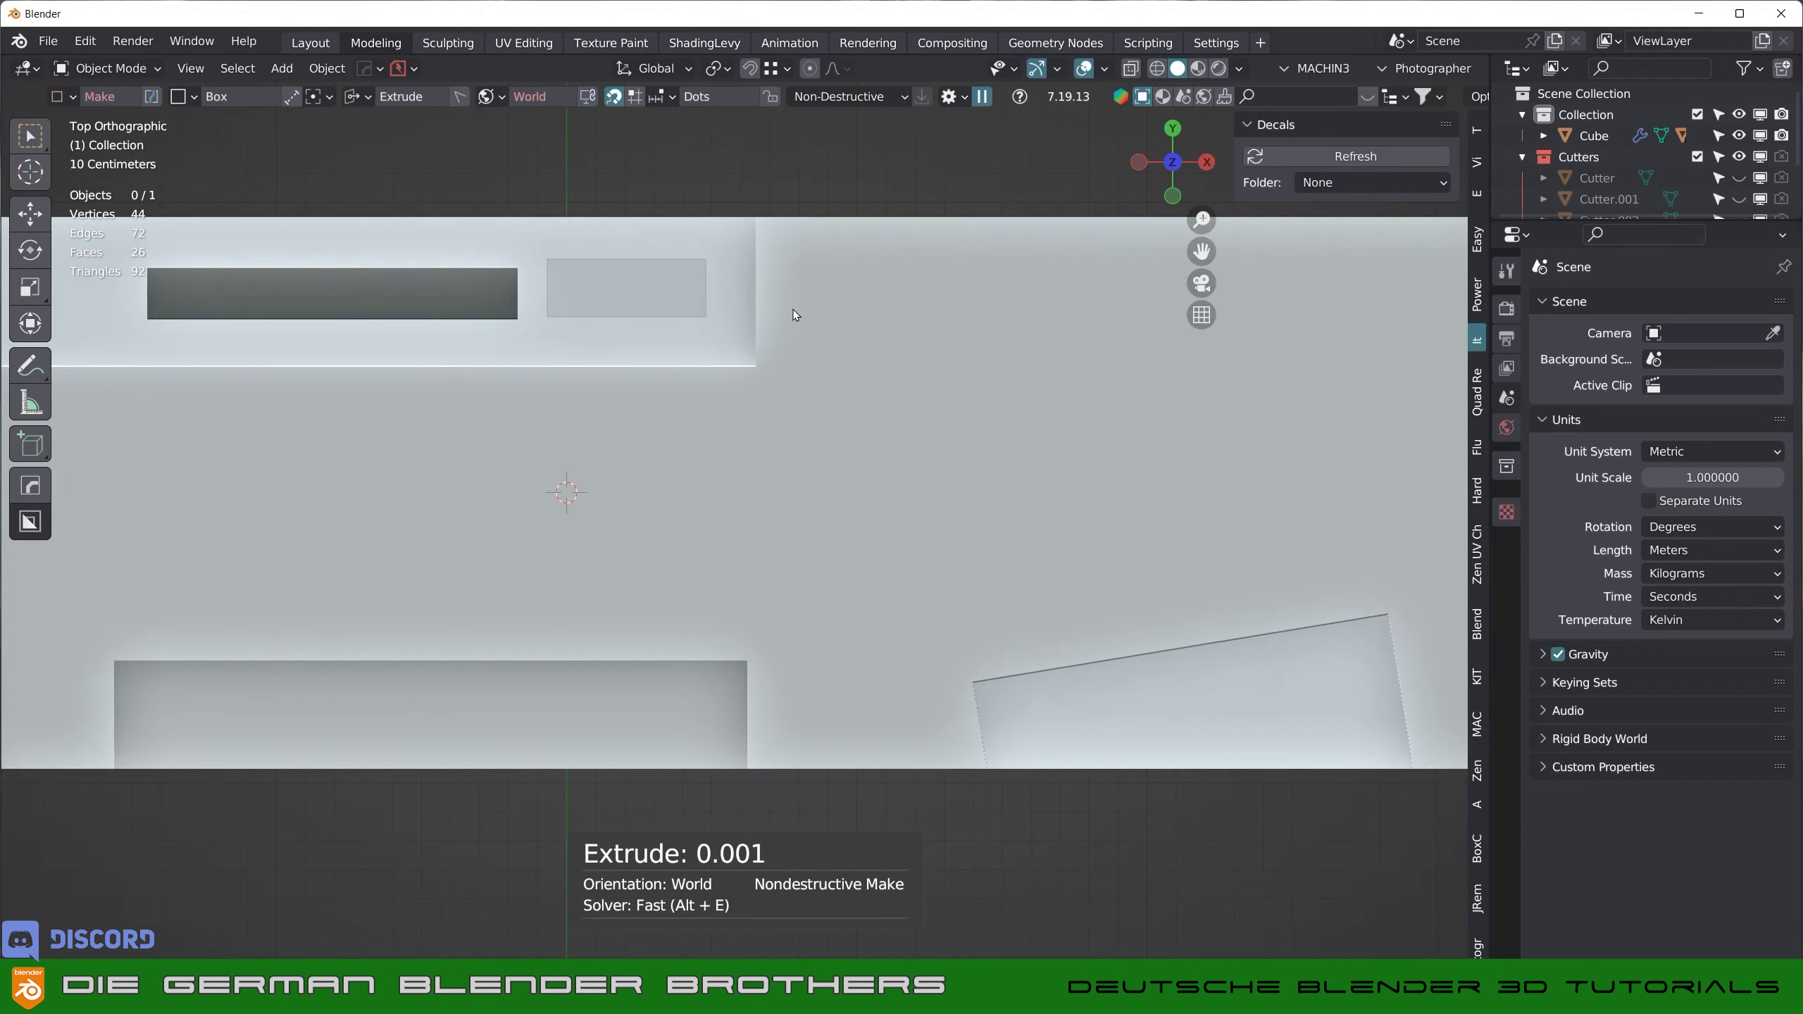
{"action": "key", "text": "Escape"}
{"action": "left_click", "coordinate": [816, 272]}
{"action": "left_click_drag", "start_coordinate": [570, 270], "coordinate": [717, 327]}
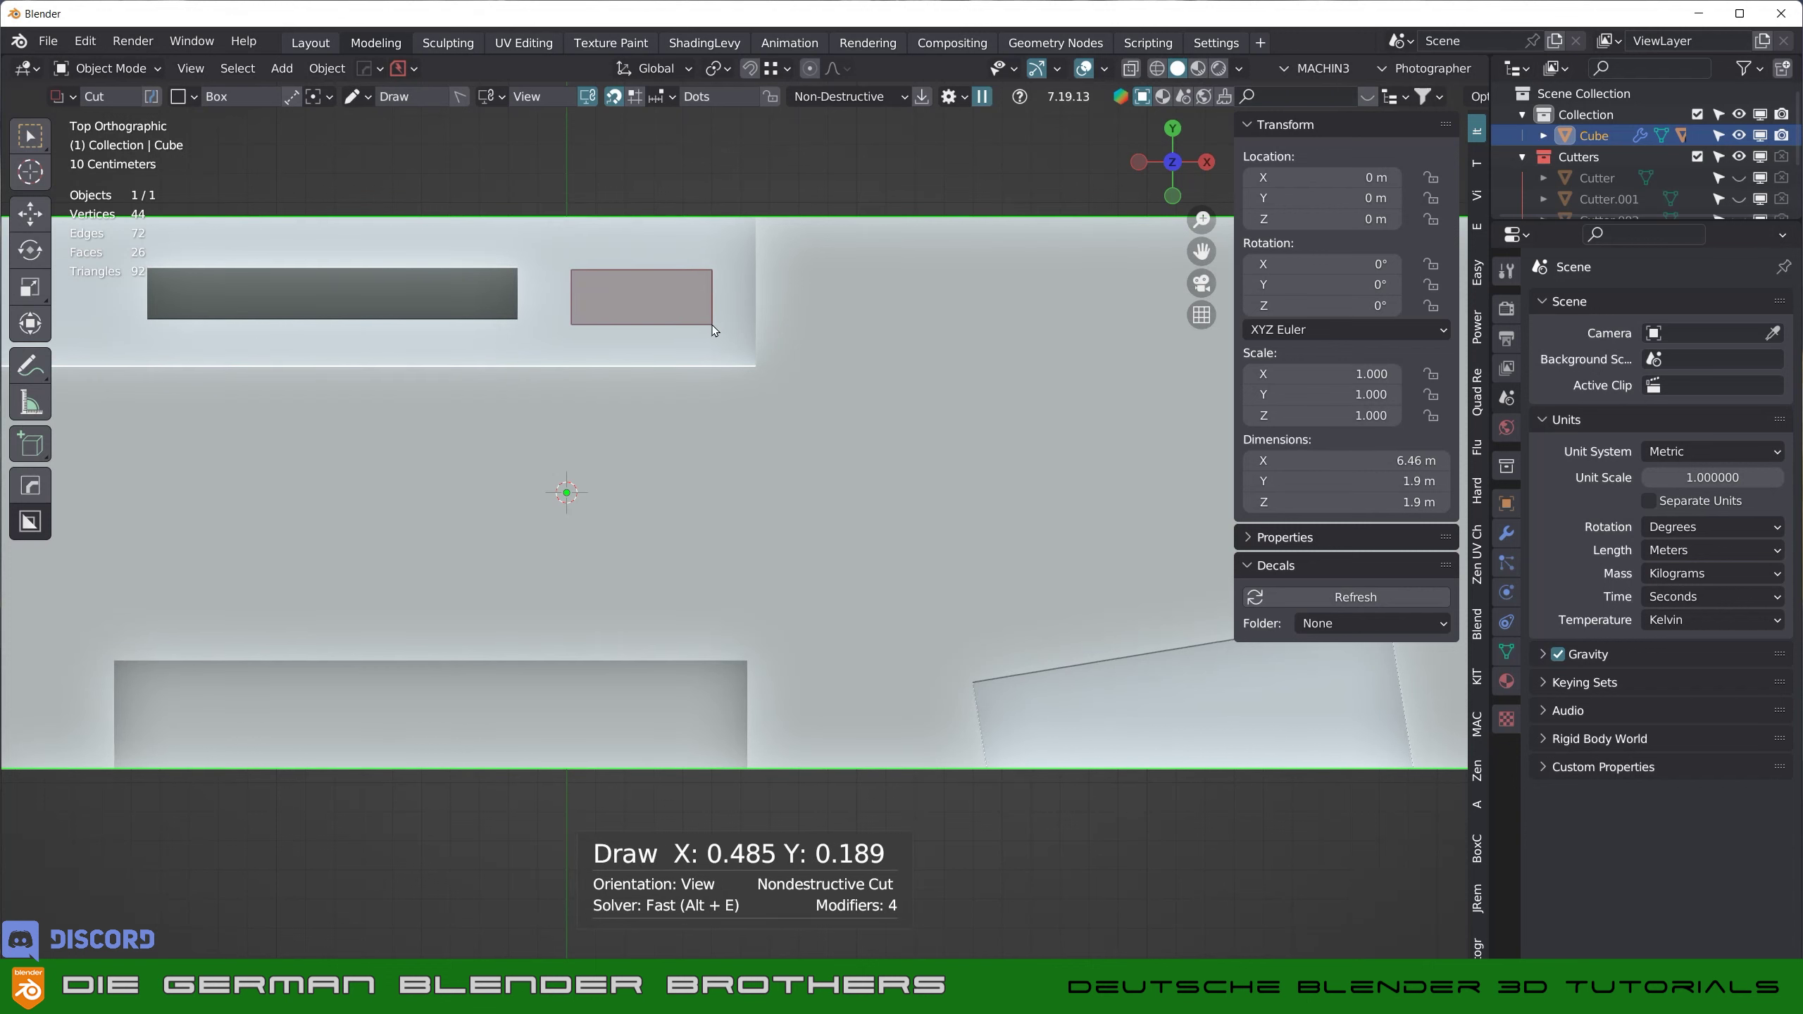
{"action": "mouse_move", "coordinate": [717, 326]}
{"action": "middle_mouse_down"}
{"action": "mouse_move", "coordinate": [872, 215]}
{"action": "mouse_move", "coordinate": [797, 236]}
{"action": "middle_mouse_up"}
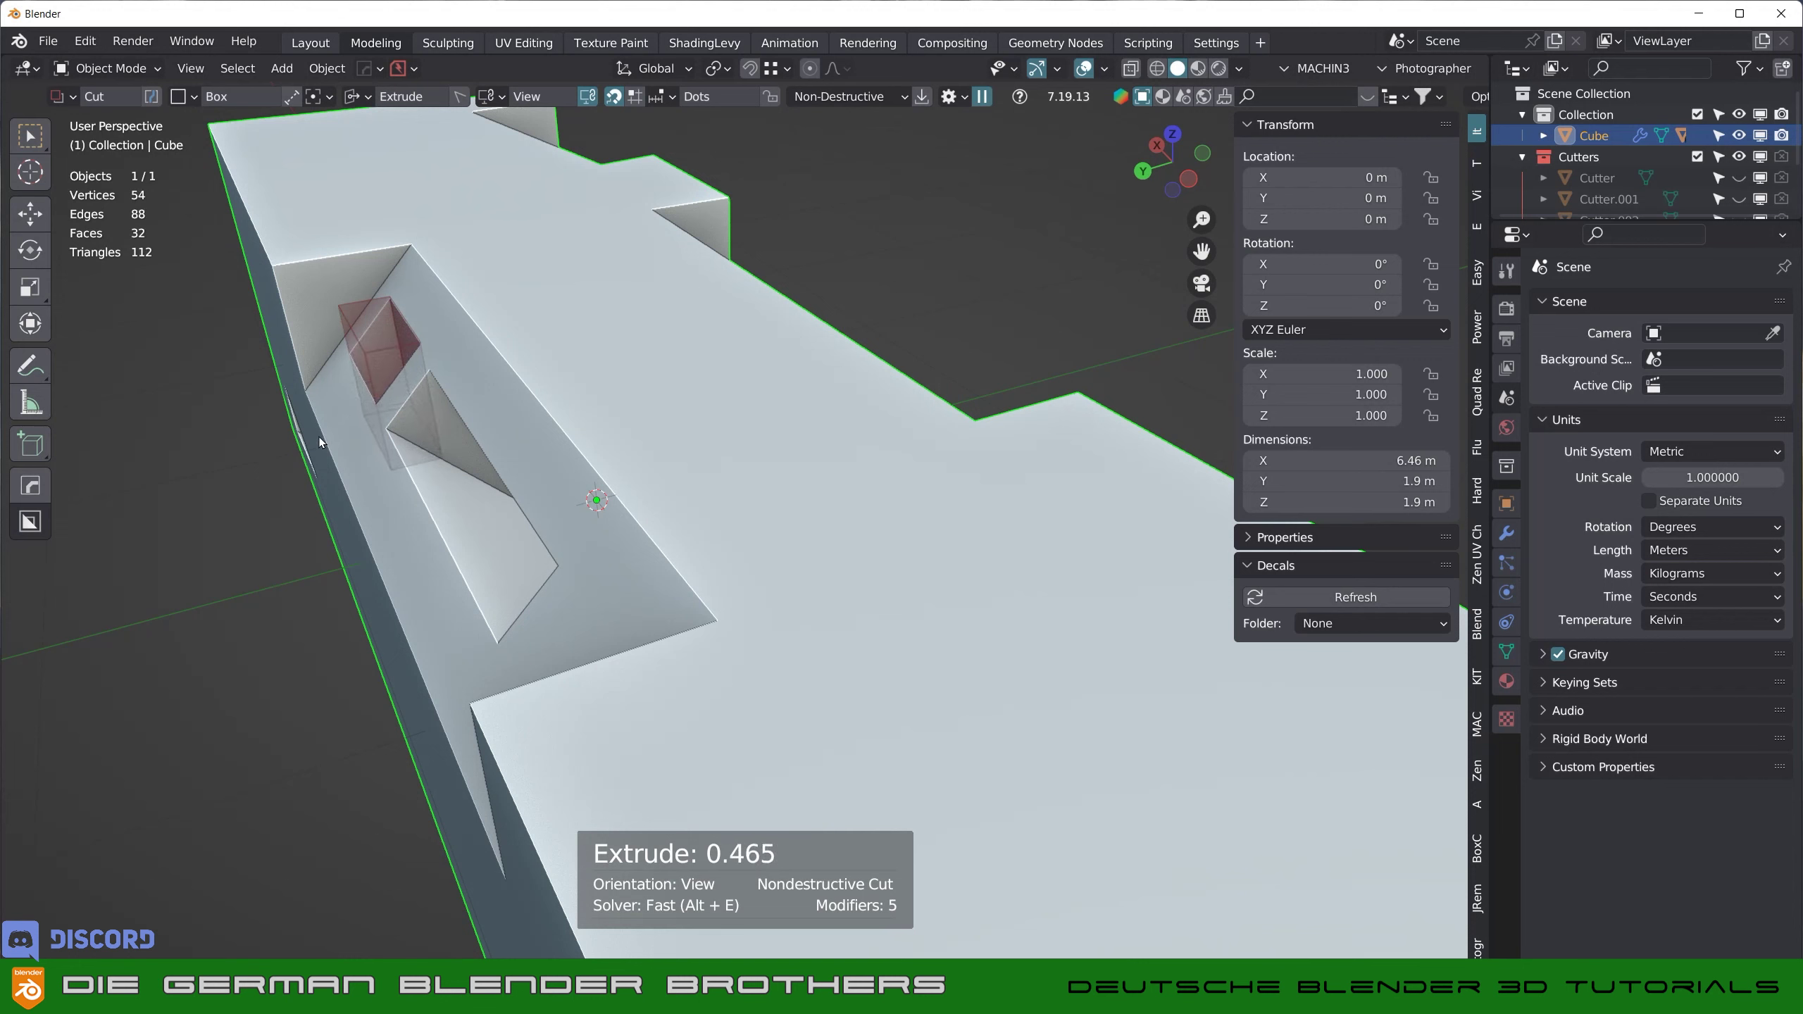
{"action": "left_click", "coordinate": [299, 469]}
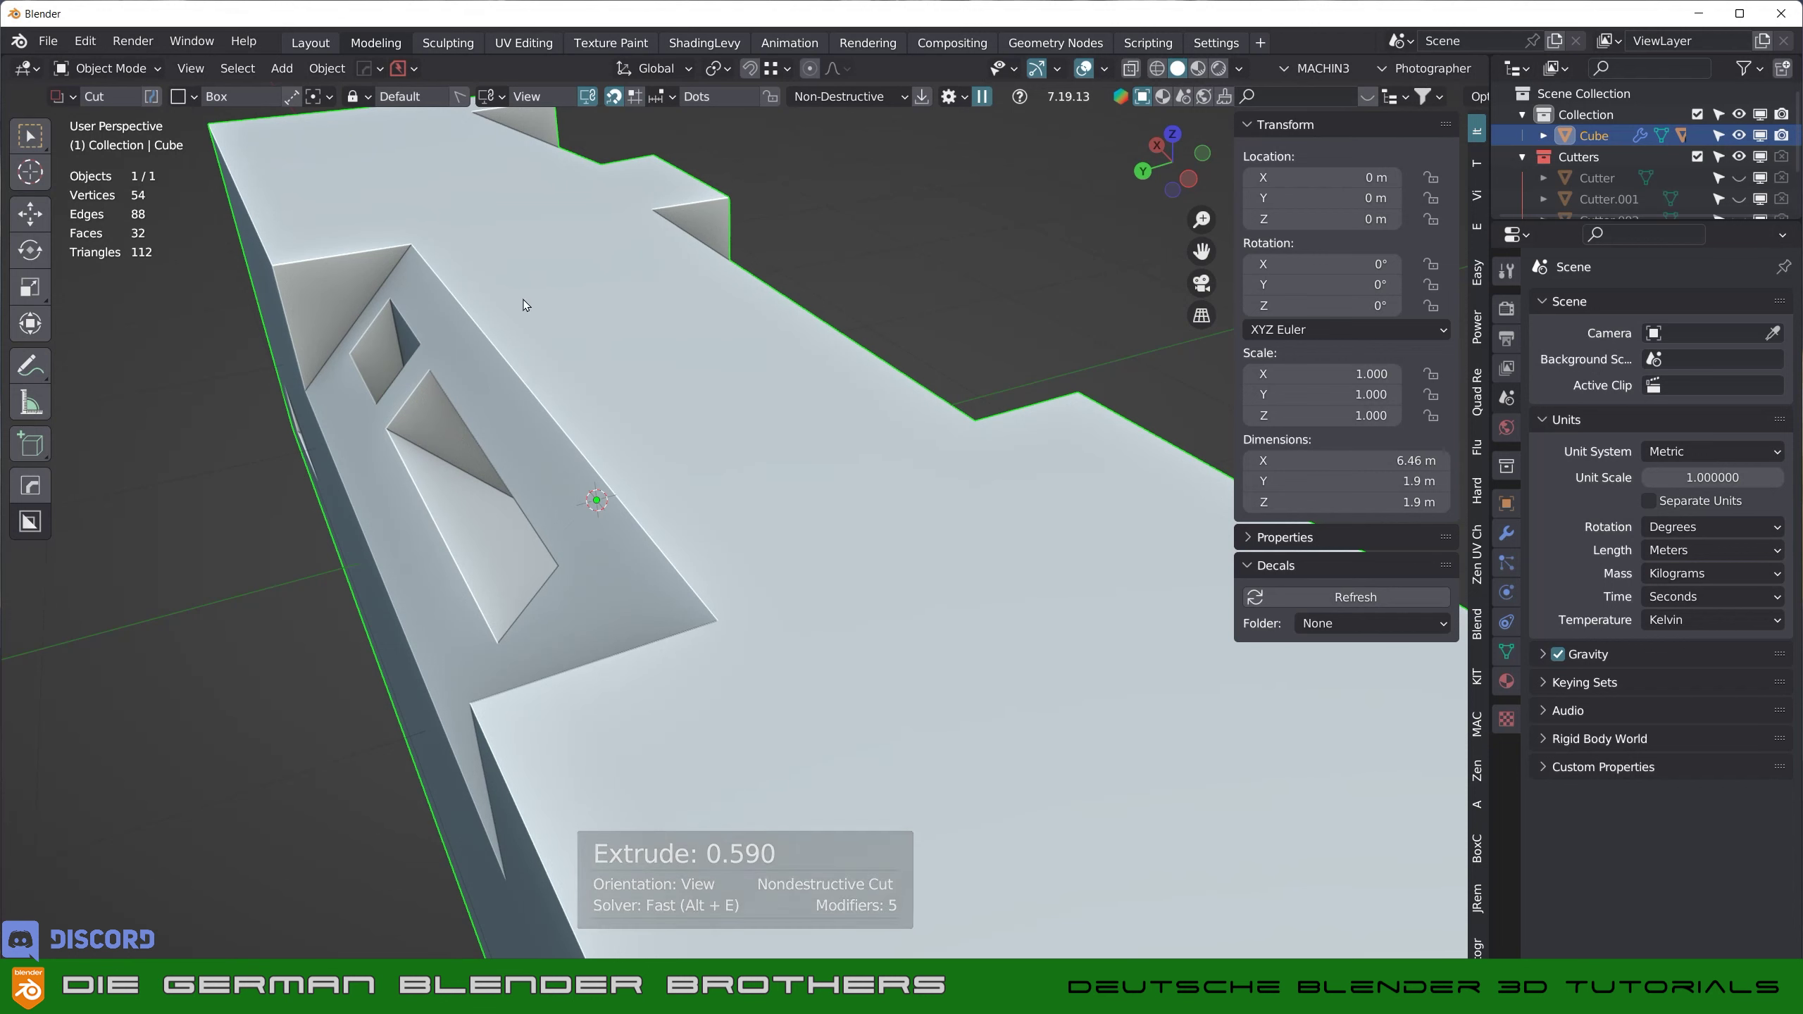
{"action": "middle_click_drag", "start_coordinate": [575, 315], "coordinate": [739, 331]}
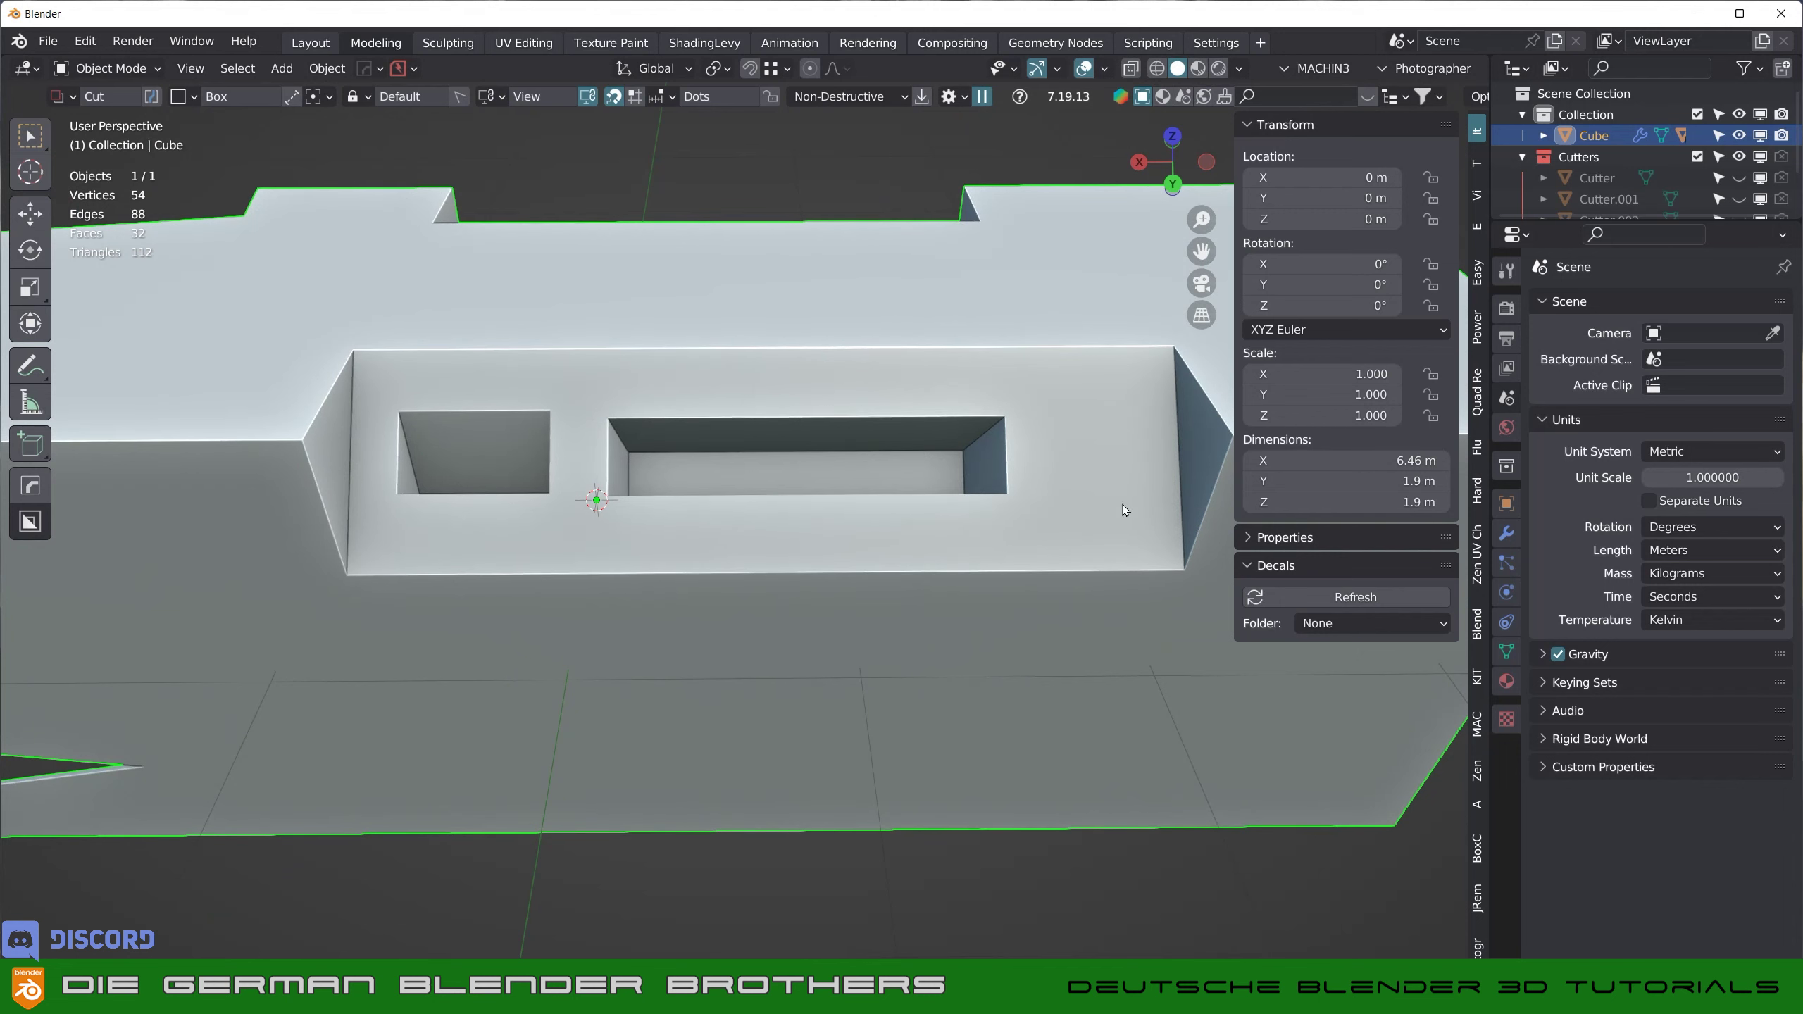
{"action": "middle_click_drag", "start_coordinate": [541, 447], "coordinate": [547, 573]}
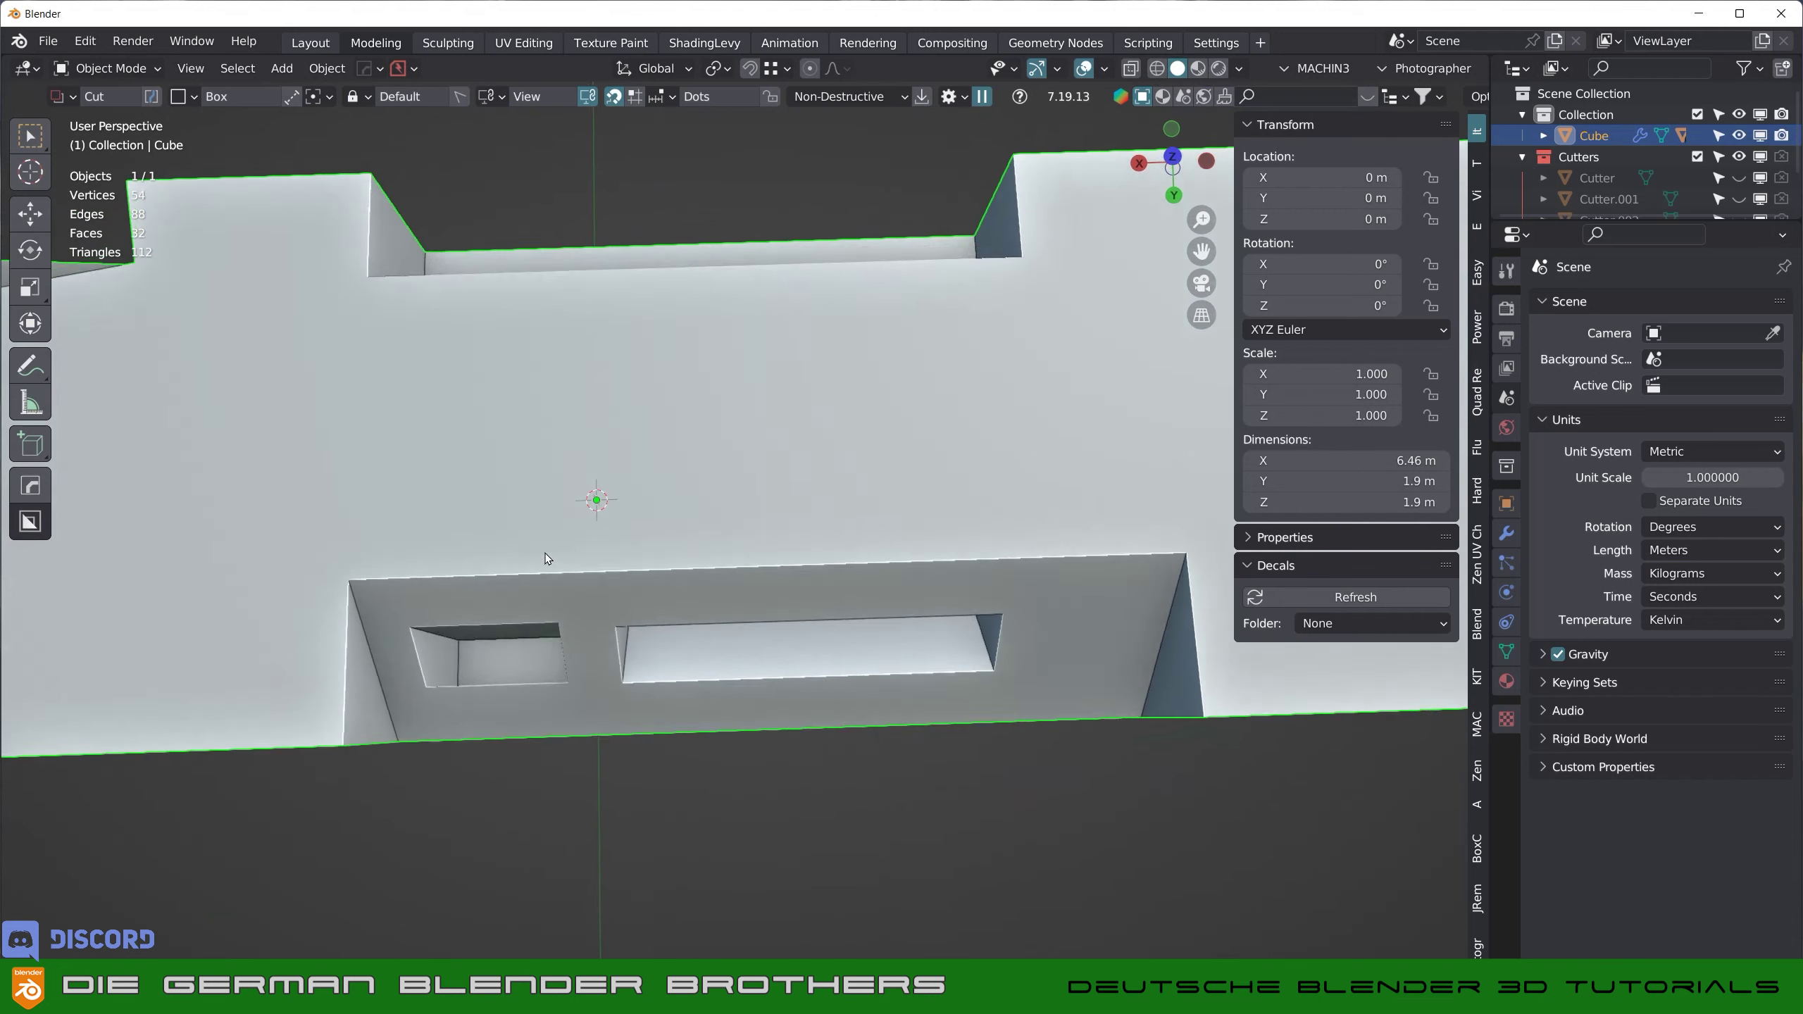
{"action": "key", "text": "KP_7"}
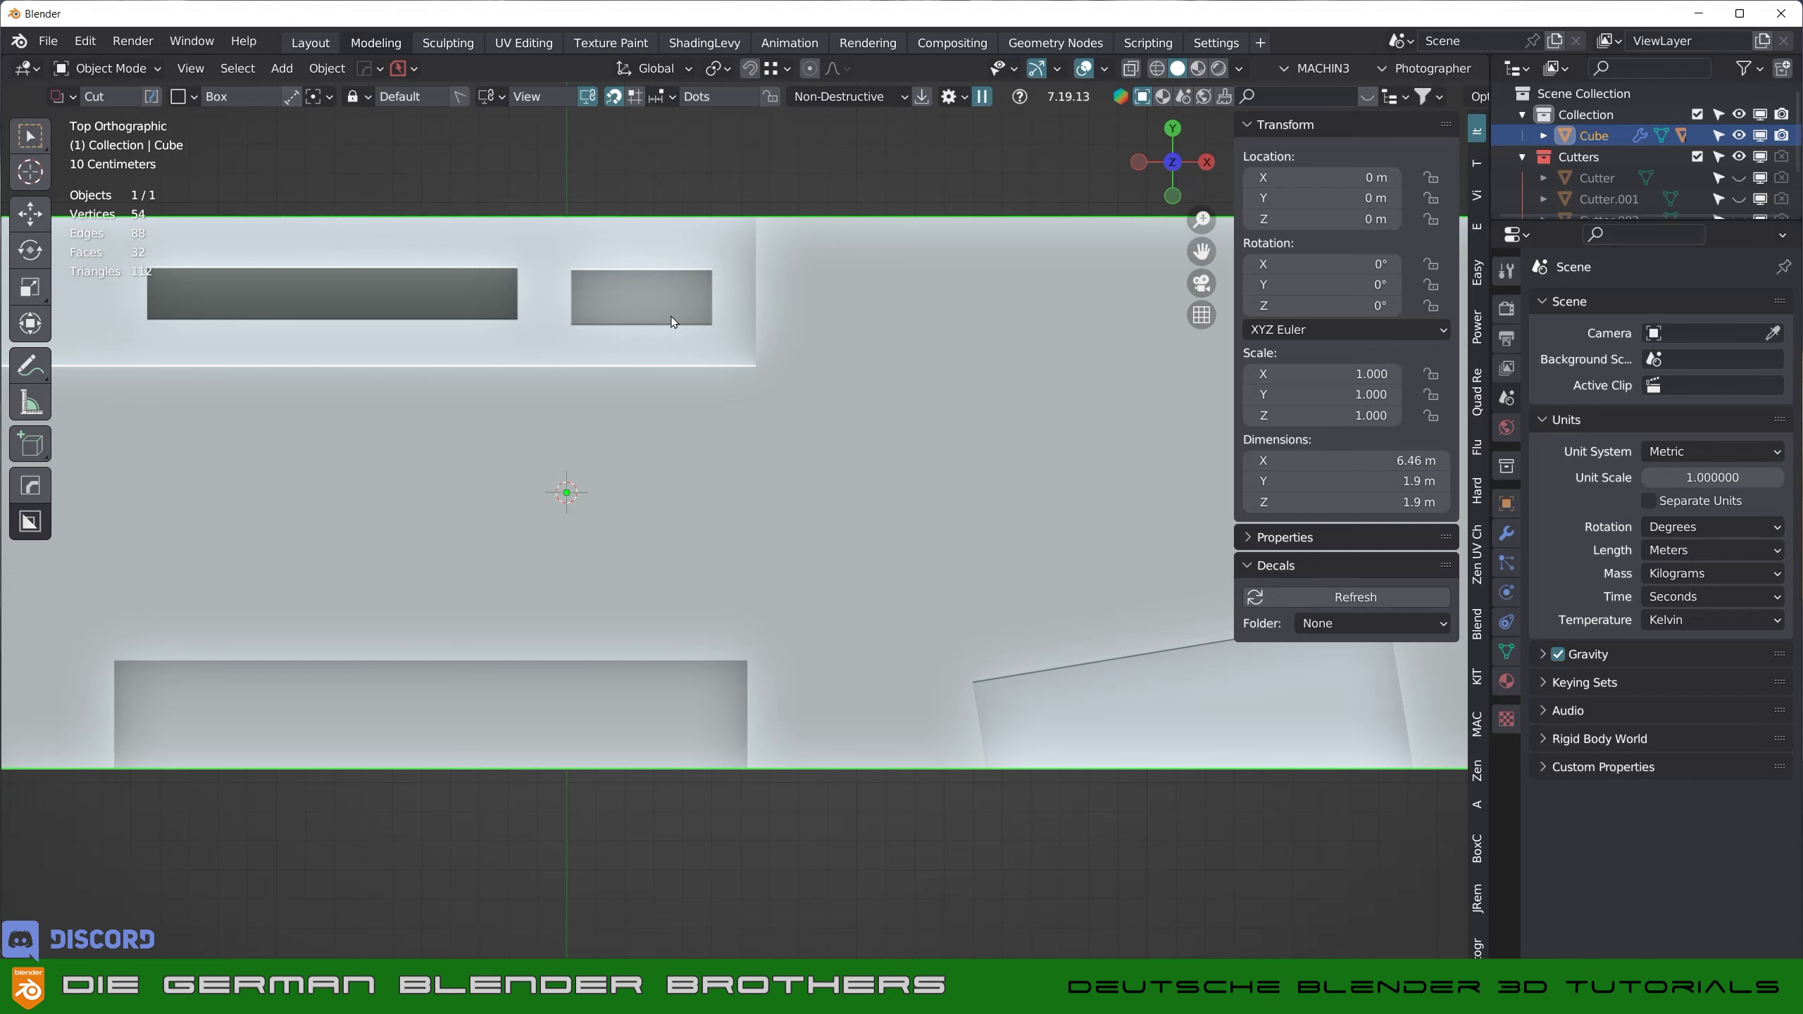
{"action": "mouse_move", "coordinate": [670, 321]}
{"action": "middle_mouse_down"}
{"action": "mouse_move", "coordinate": [989, 221]}
{"action": "mouse_move", "coordinate": [1051, 169]}
{"action": "mouse_move", "coordinate": [1105, 293]}
{"action": "mouse_move", "coordinate": [1107, 169]}
{"action": "mouse_move", "coordinate": [822, 256]}
{"action": "middle_mouse_up"}
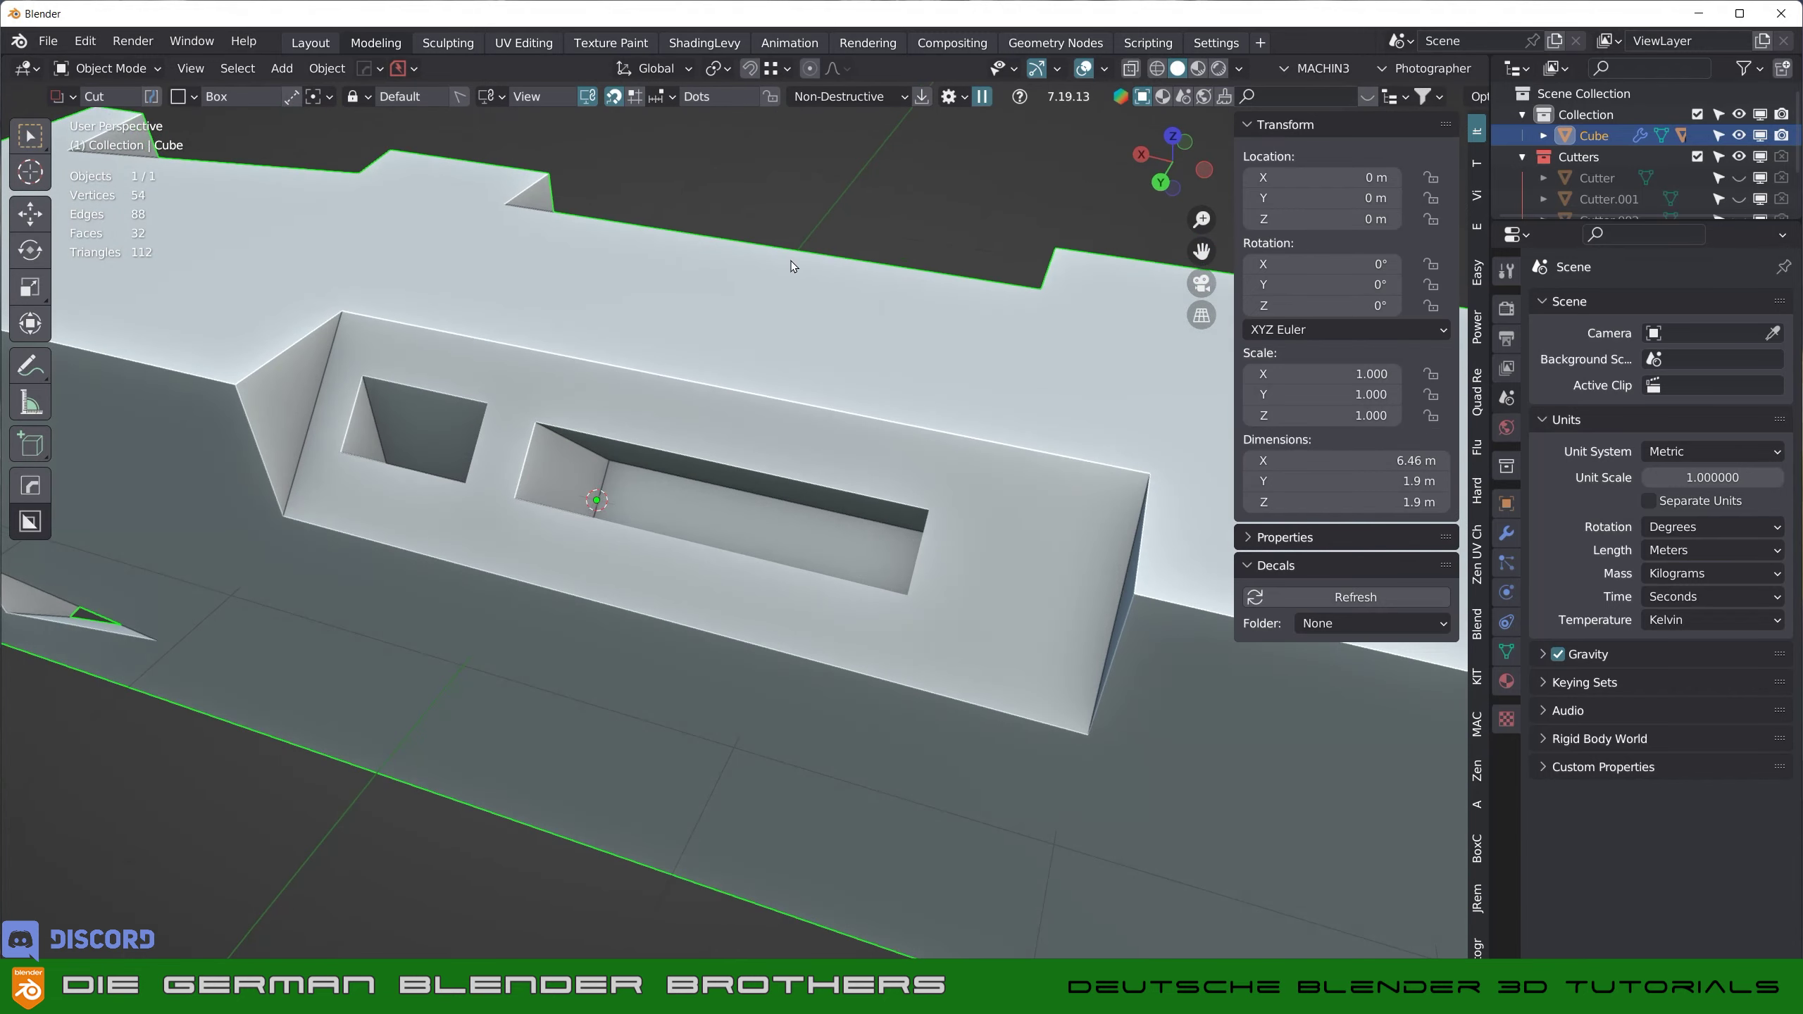
{"action": "left_click", "coordinate": [589, 104]}
{"action": "left_click", "coordinate": [588, 98]}
{"action": "scroll", "coordinate": [649, 176], "scroll_direction": "down", "scroll_amount": 3}
{"action": "mouse_move", "coordinate": [656, 171]}
{"action": "middle_mouse_down"}
{"action": "mouse_move", "coordinate": [687, 274]}
{"action": "mouse_move", "coordinate": [675, 311]}
{"action": "middle_mouse_up"}
{"action": "scroll", "coordinate": [686, 280], "scroll_direction": "down", "scroll_amount": 2}
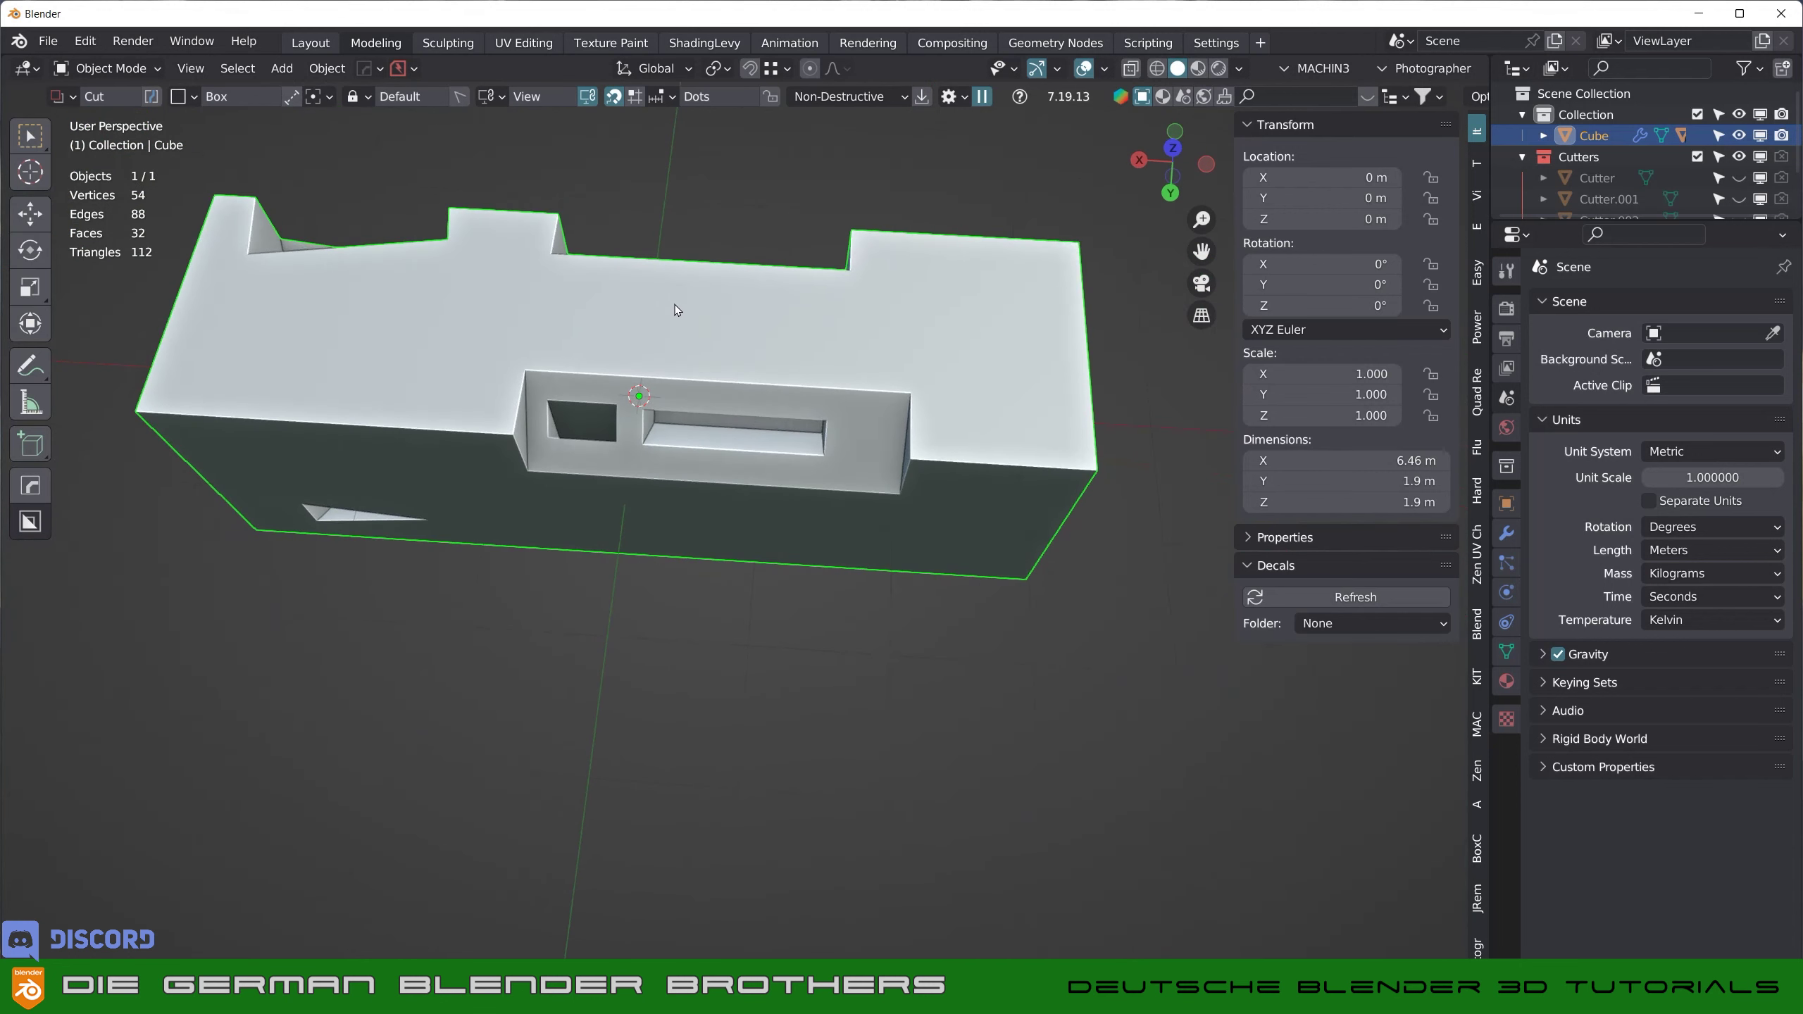
{"action": "key", "text": "grave"}
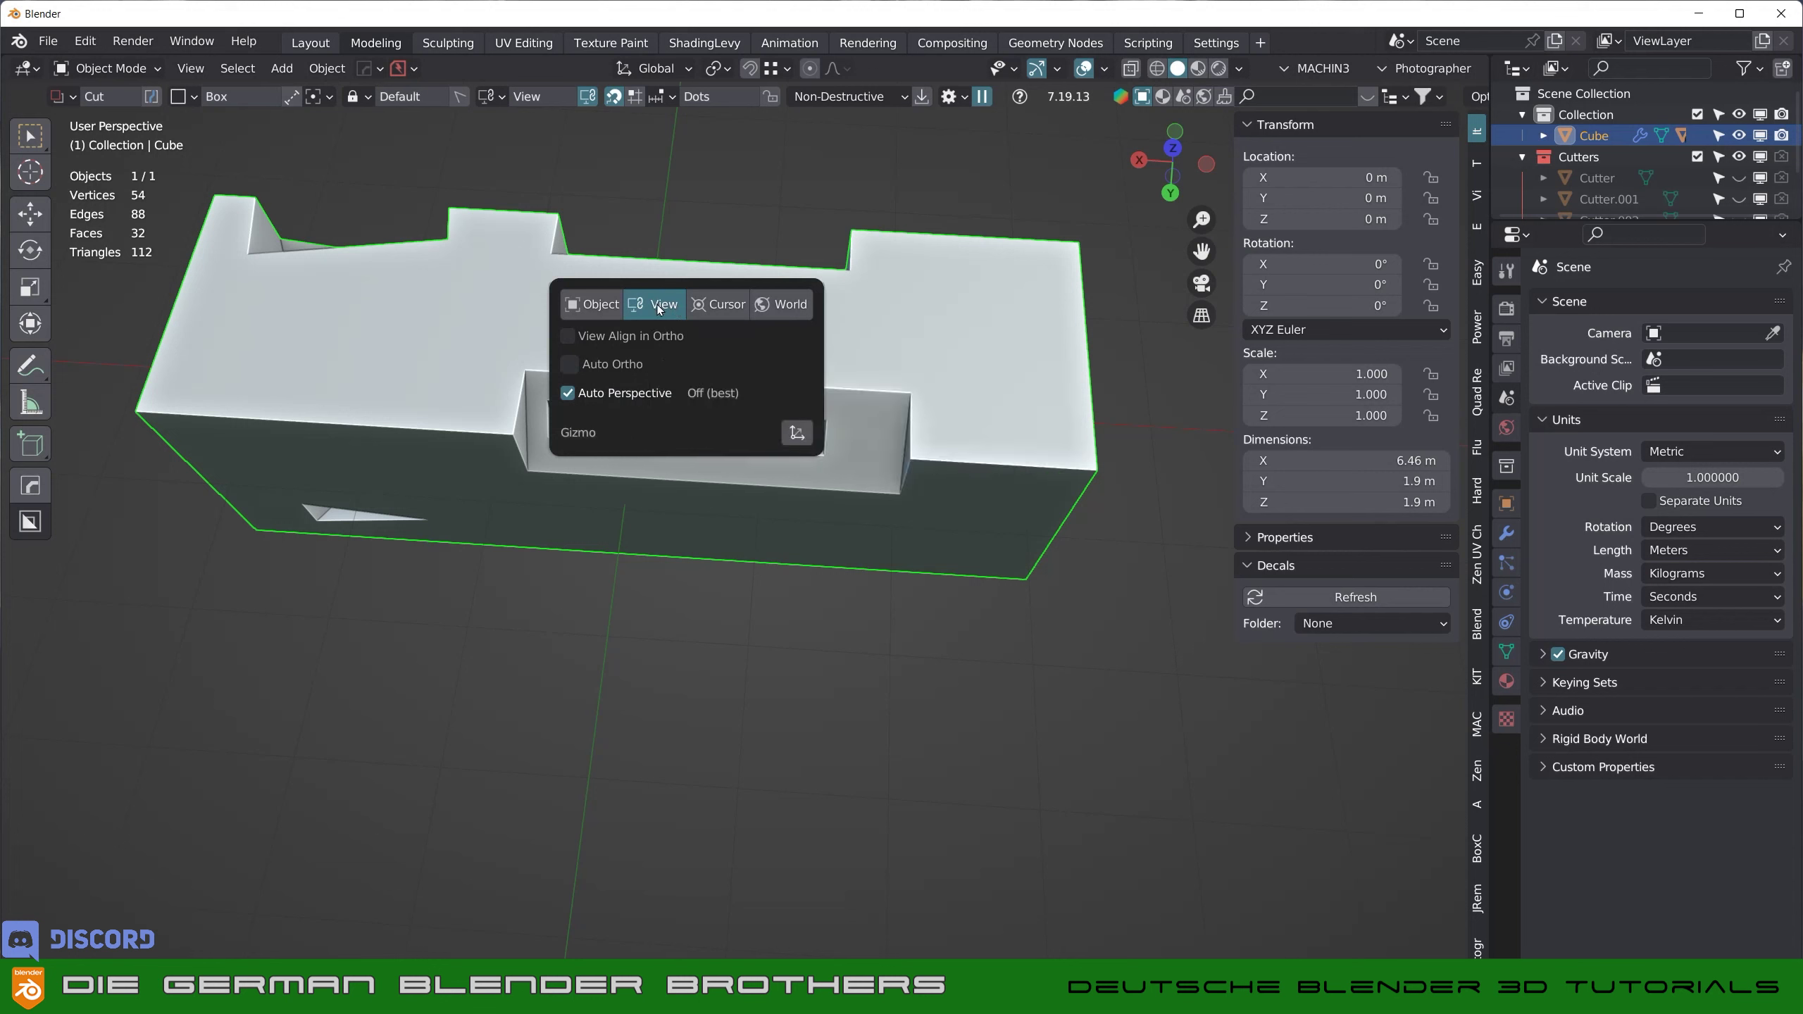
- Align cuts to Object with the Face orient method and draw a test cut at the top right
{"action": "left_click", "coordinate": [602, 308]}
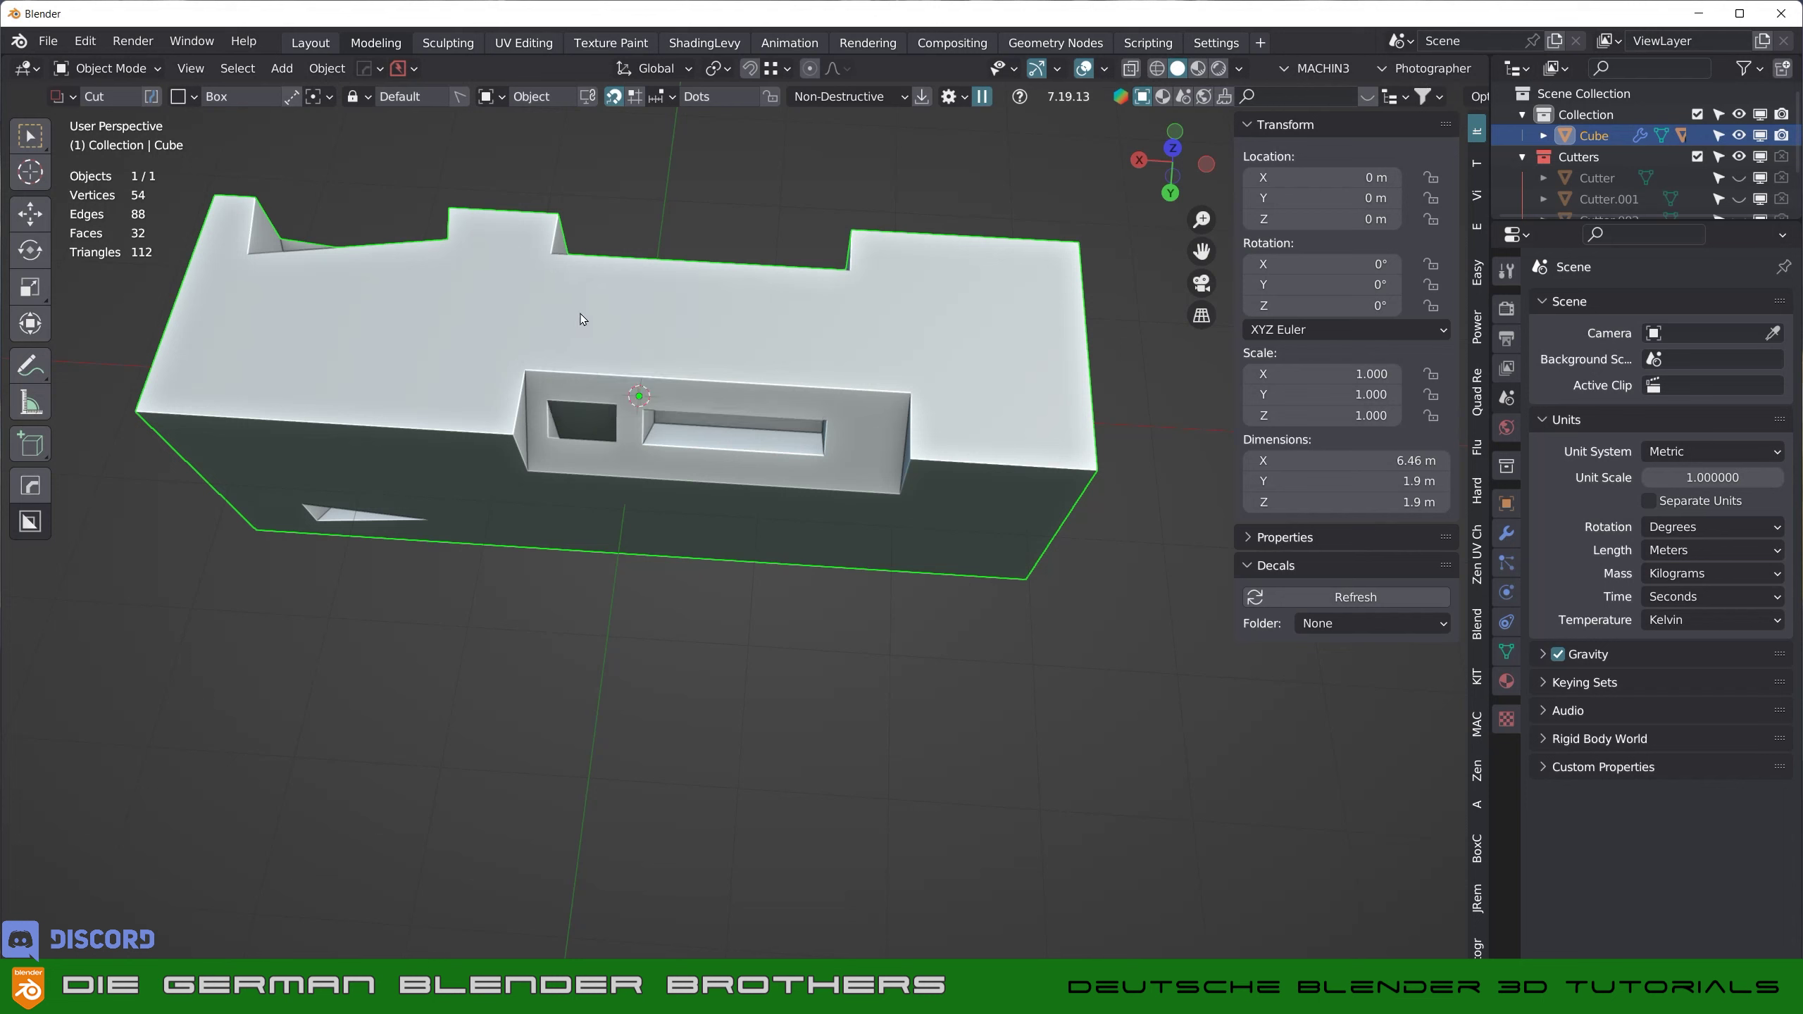
{"action": "key", "text": "d"}
{"action": "key", "text": "d"}
{"action": "left_click", "coordinate": [752, 340]}
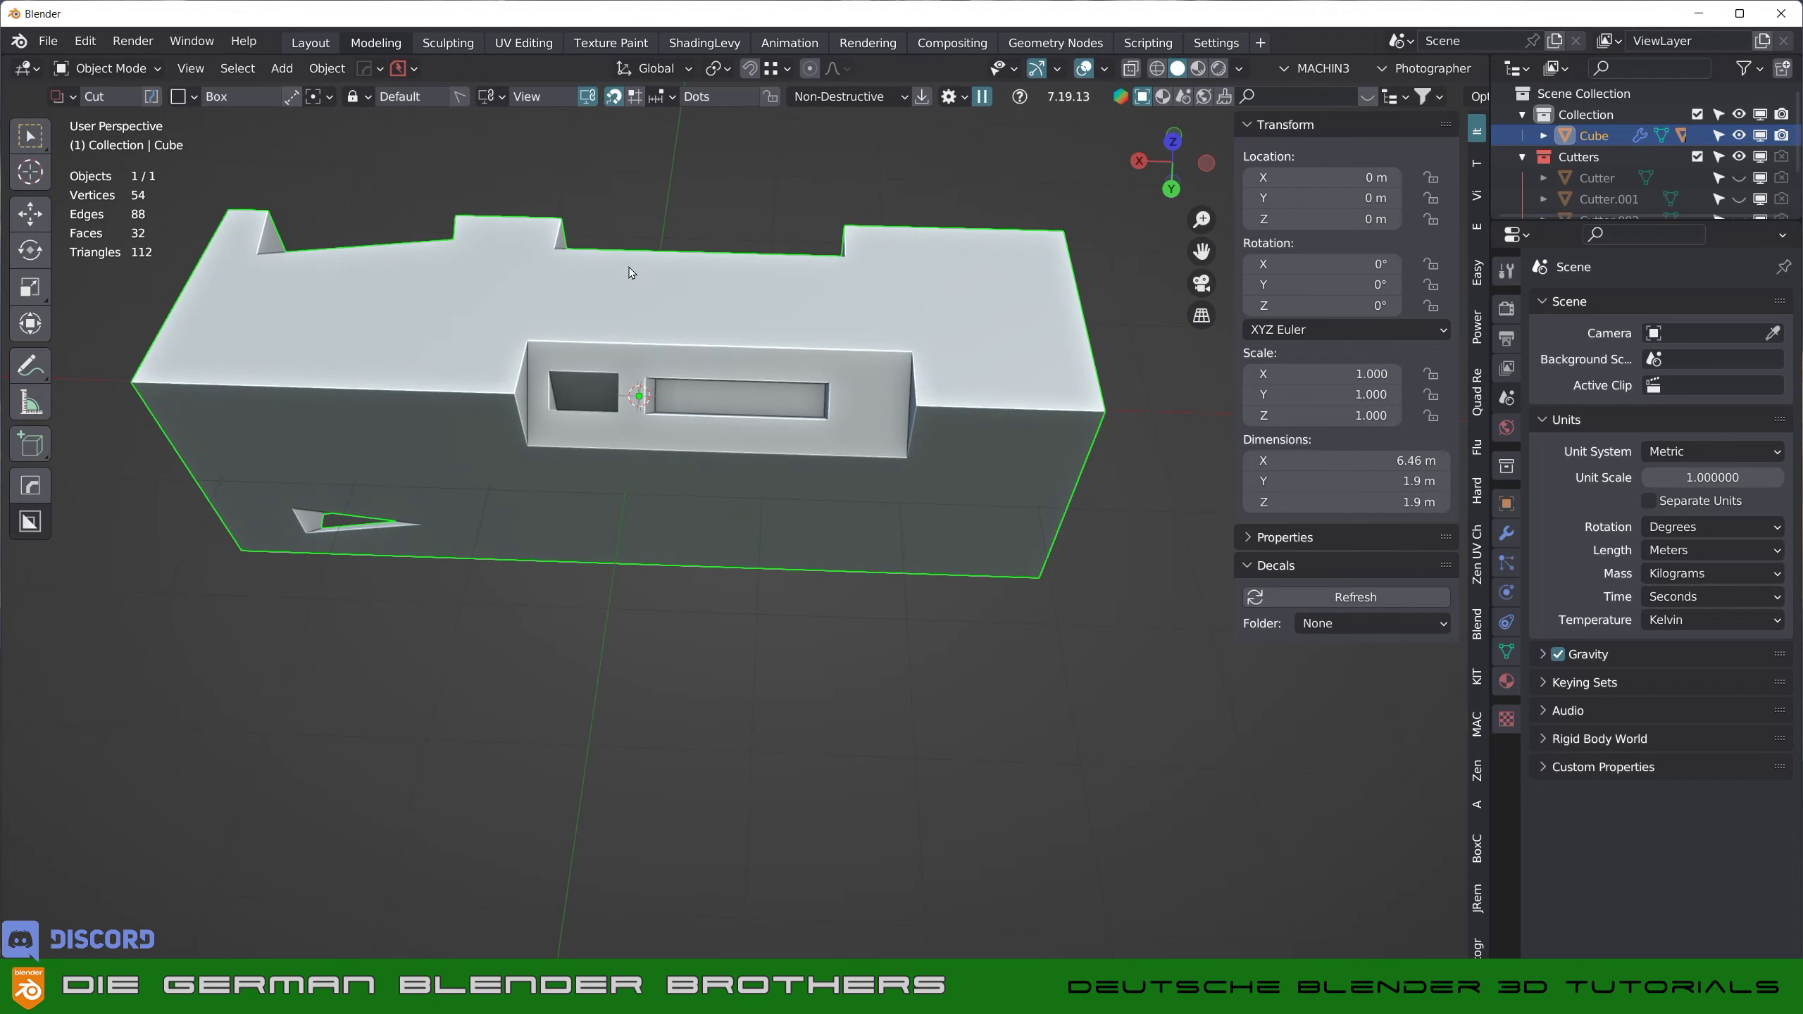
{"action": "left_click", "coordinate": [540, 266]}
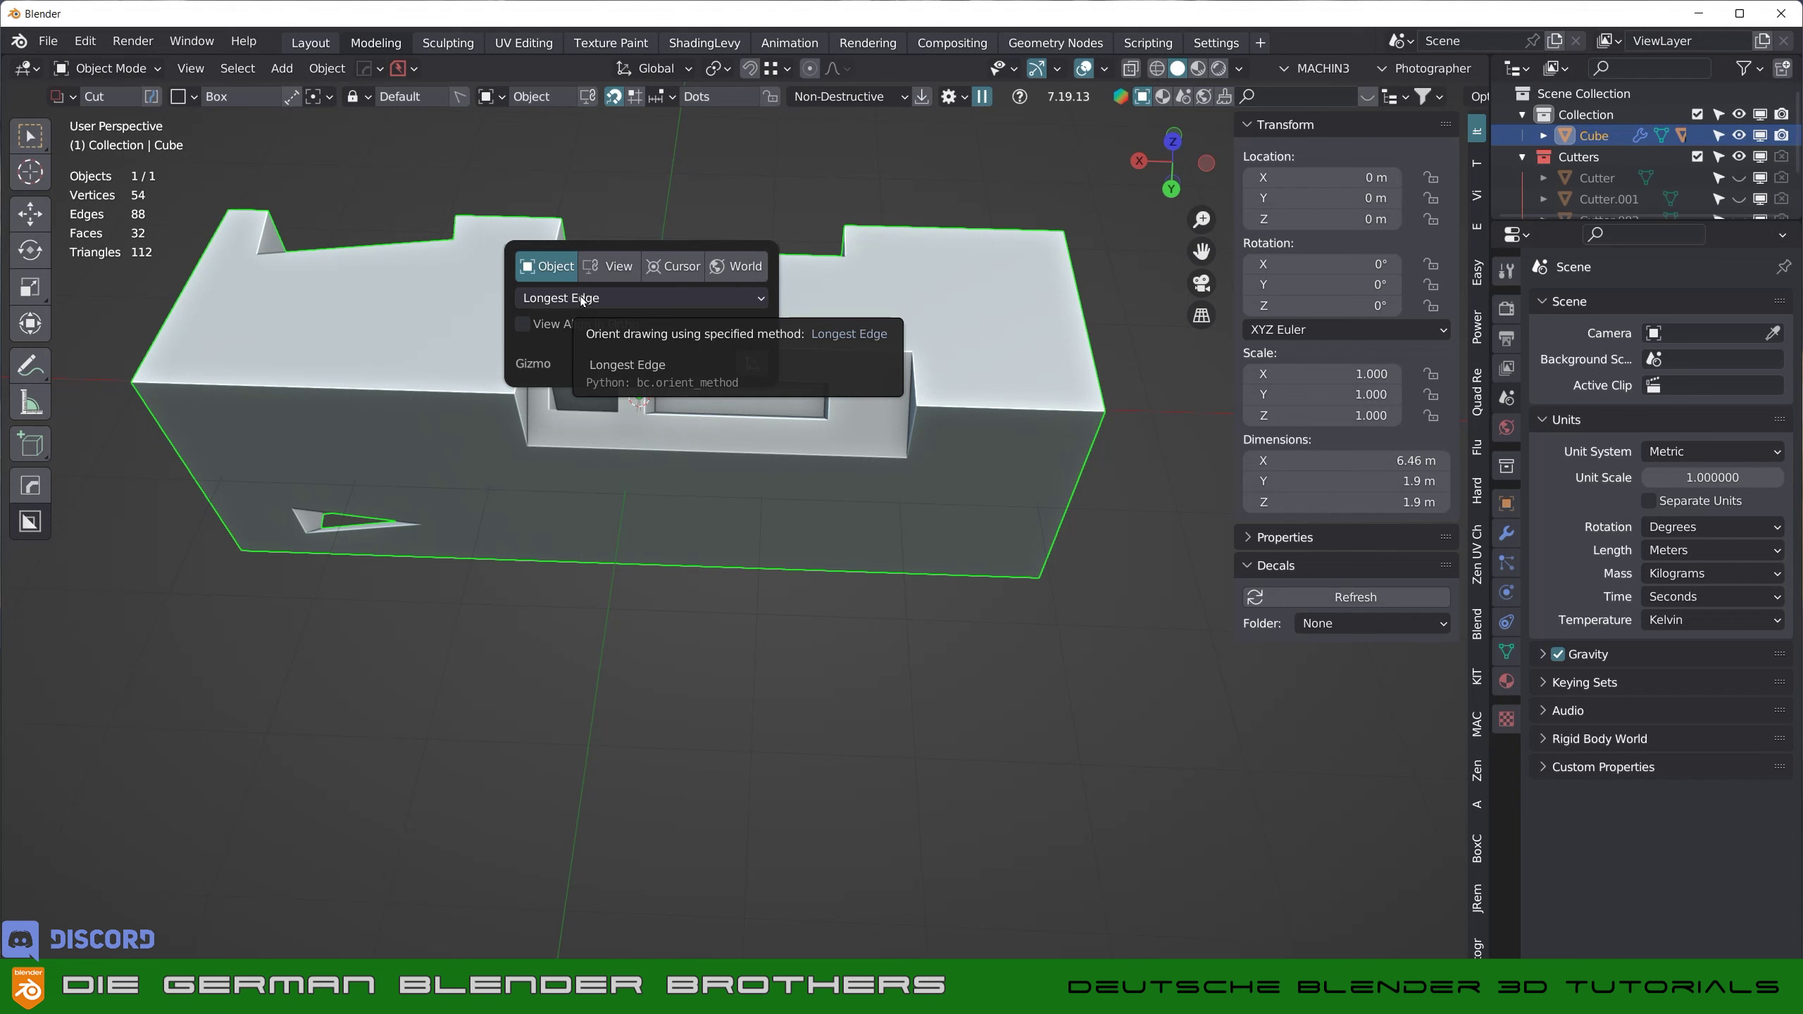
{"action": "left_click", "coordinate": [580, 300]}
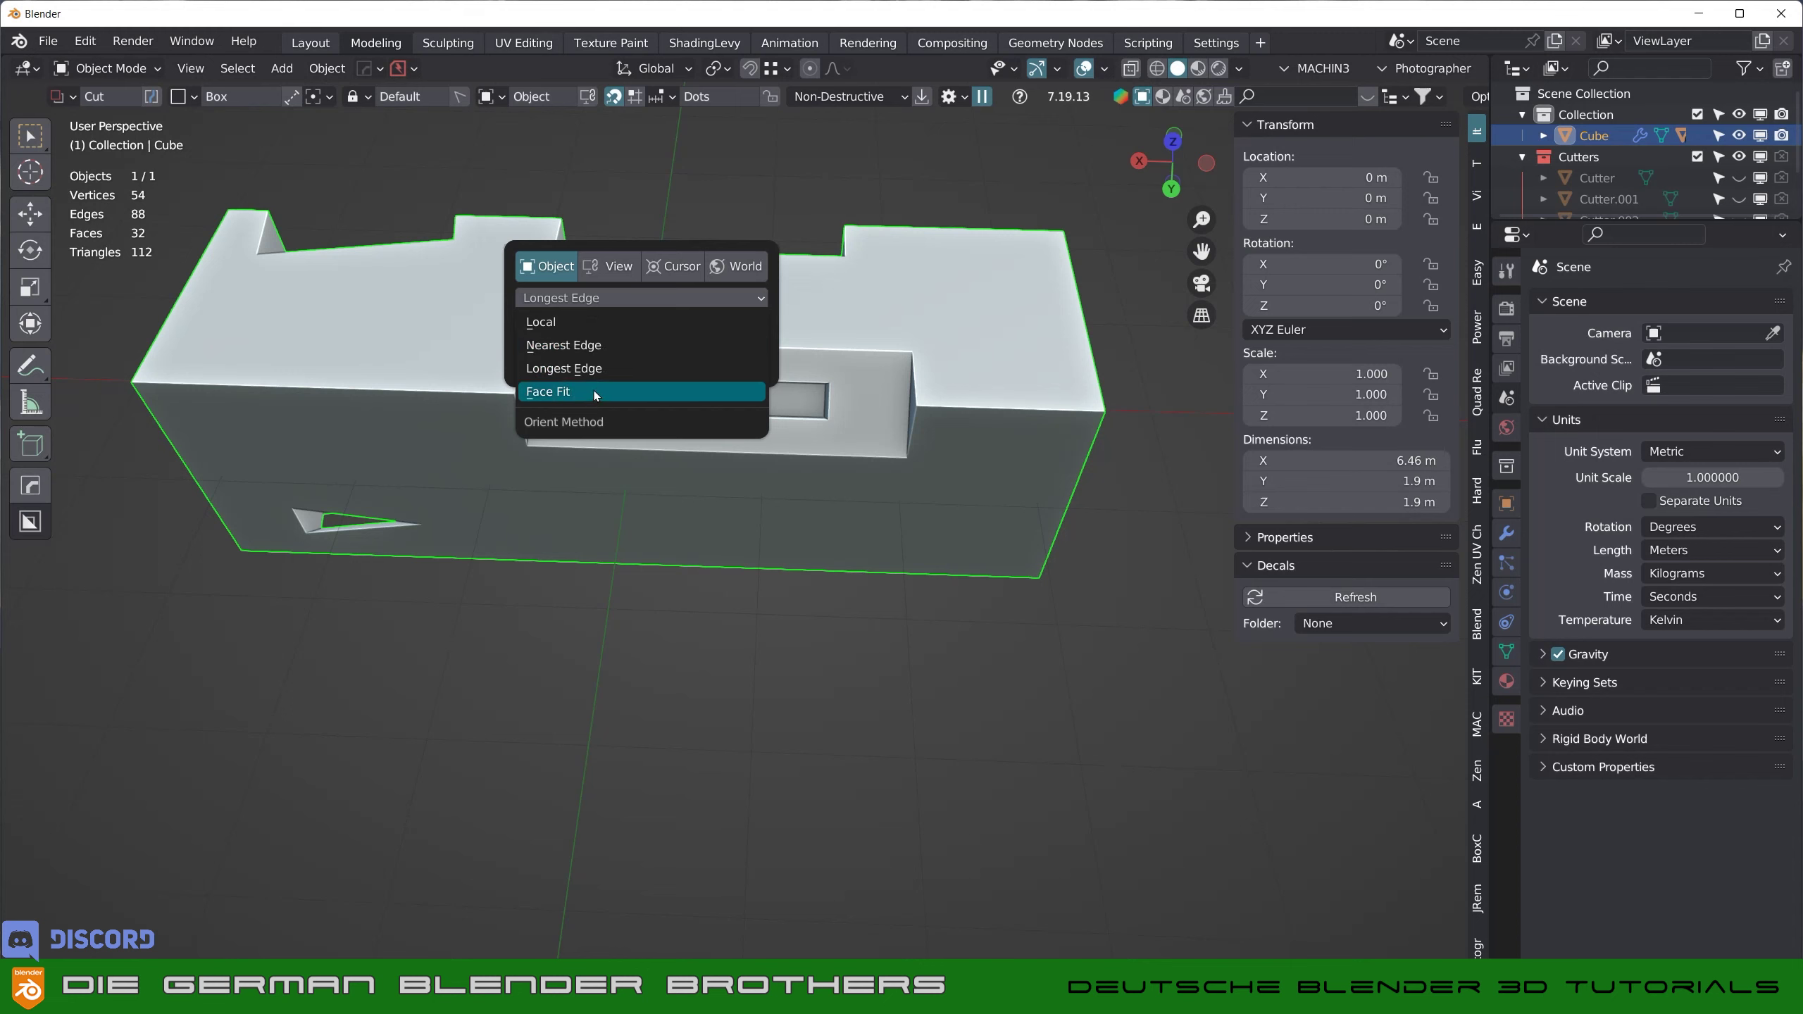
{"action": "left_click", "coordinate": [595, 391]}
{"action": "mouse_move", "coordinate": [916, 295]}
{"action": "left_mouse_down"}
{"action": "mouse_move", "coordinate": [1015, 273]}
{"action": "mouse_move", "coordinate": [1011, 357]}
{"action": "left_mouse_up"}
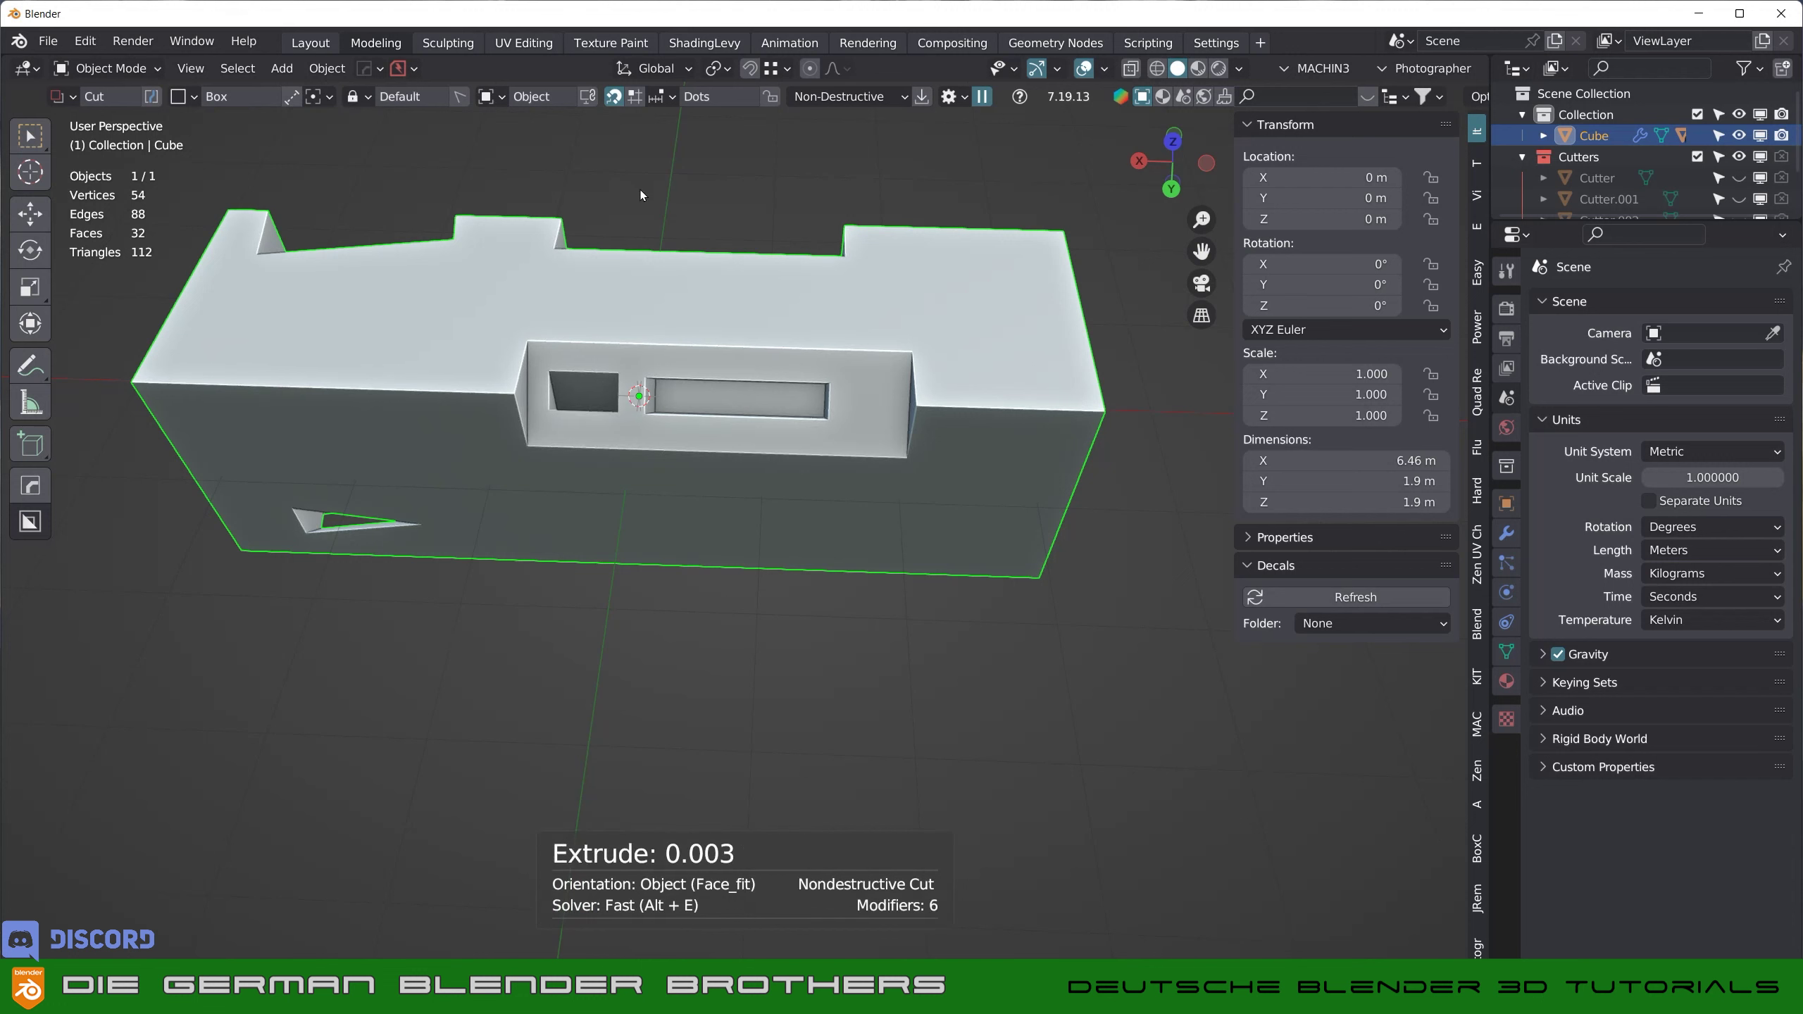
- Change the cut Orient Method to Longest Edge
{"action": "key", "text": "d"}
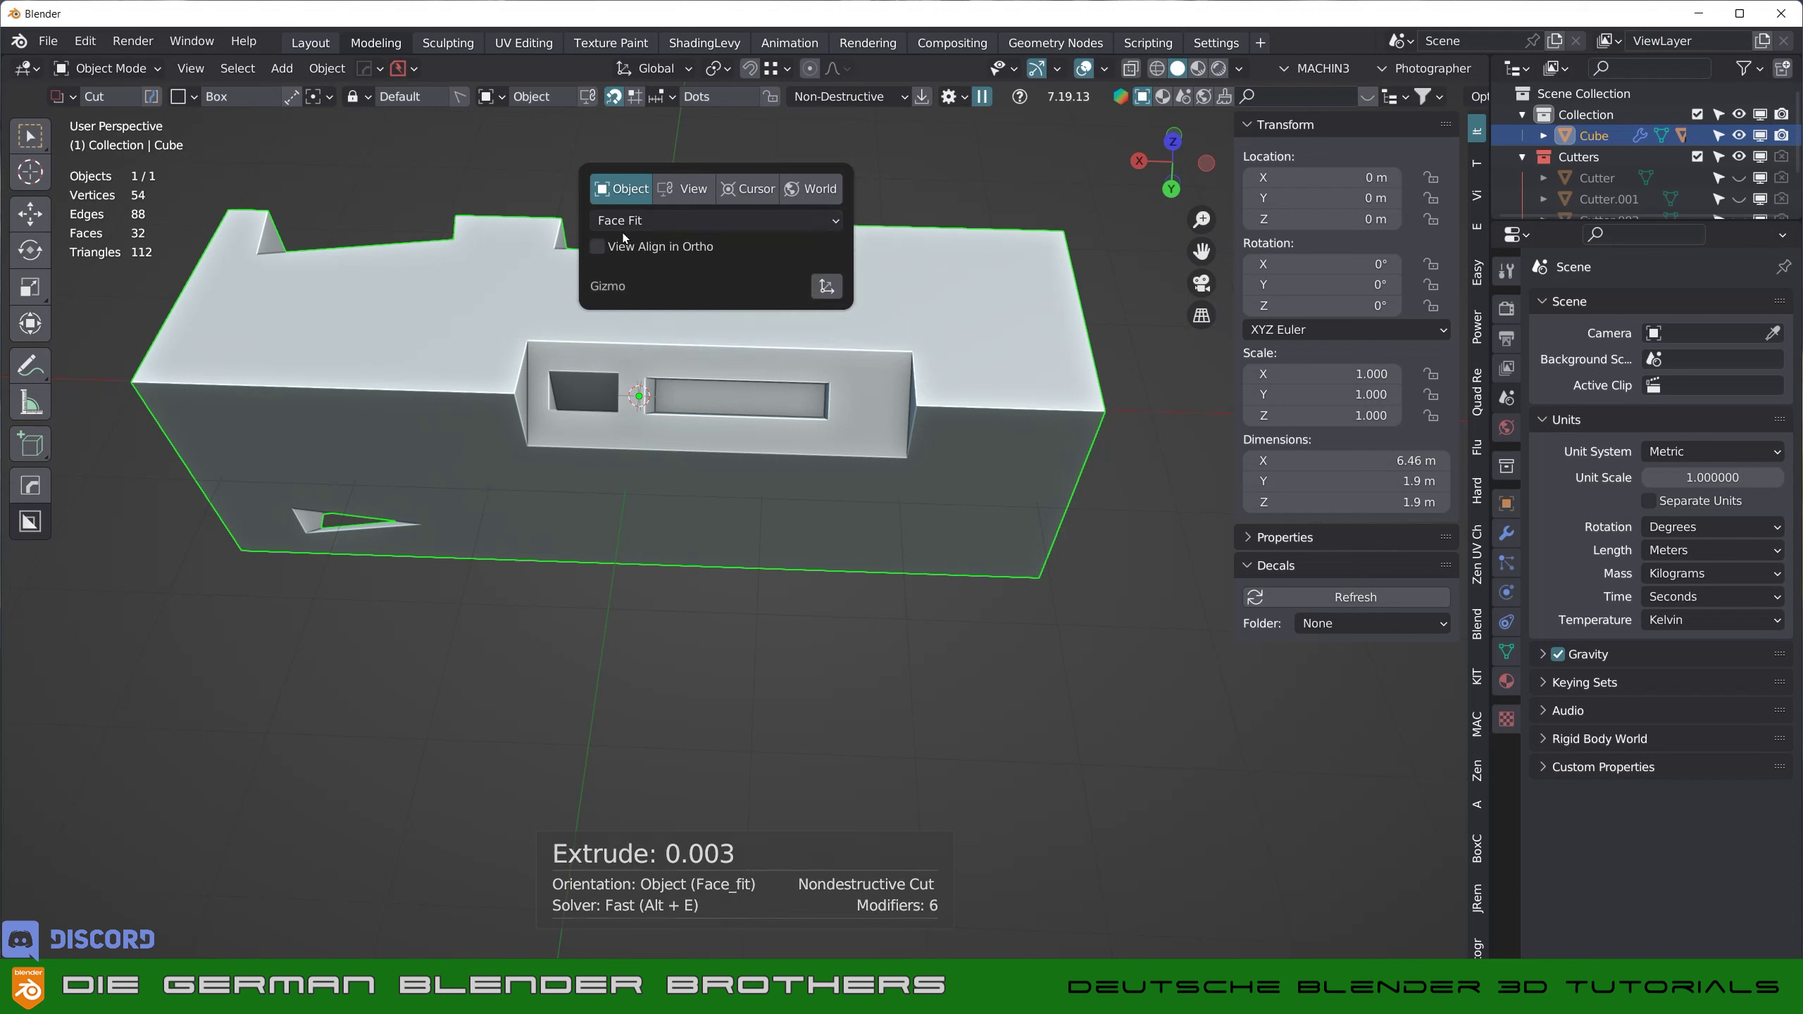
{"action": "left_click", "coordinate": [623, 222]}
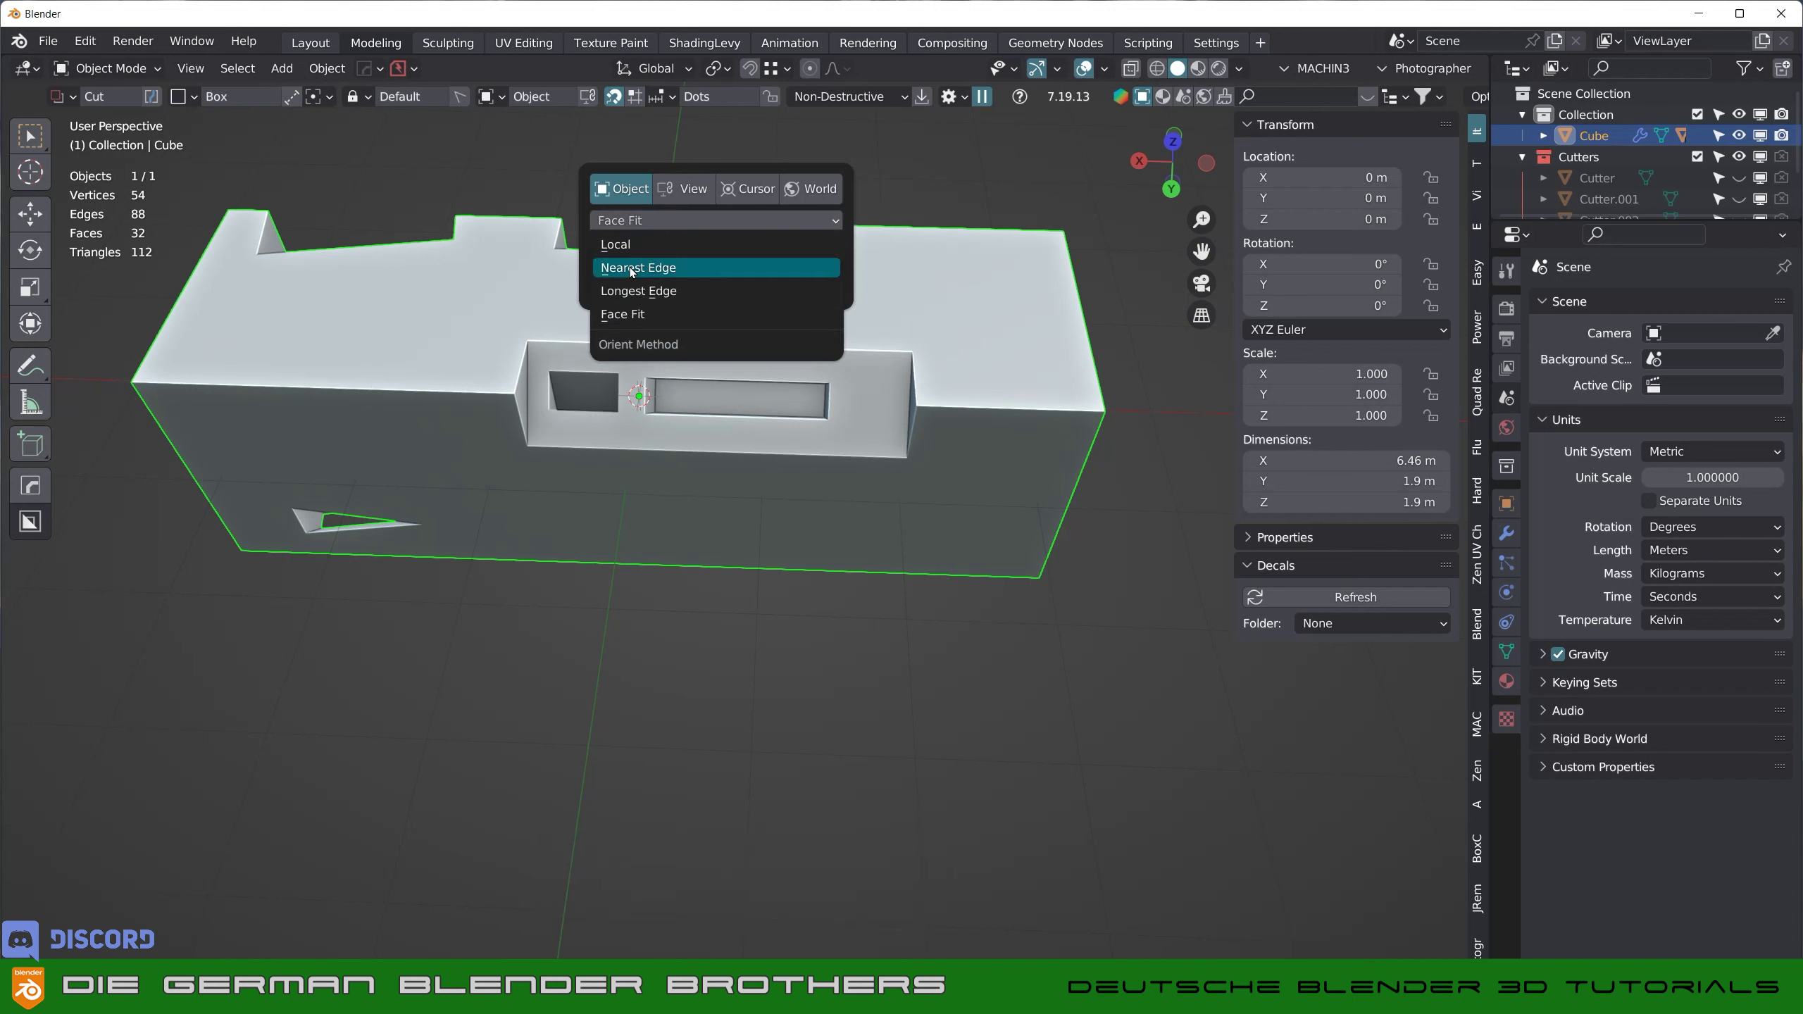
{"action": "left_click", "coordinate": [637, 291]}
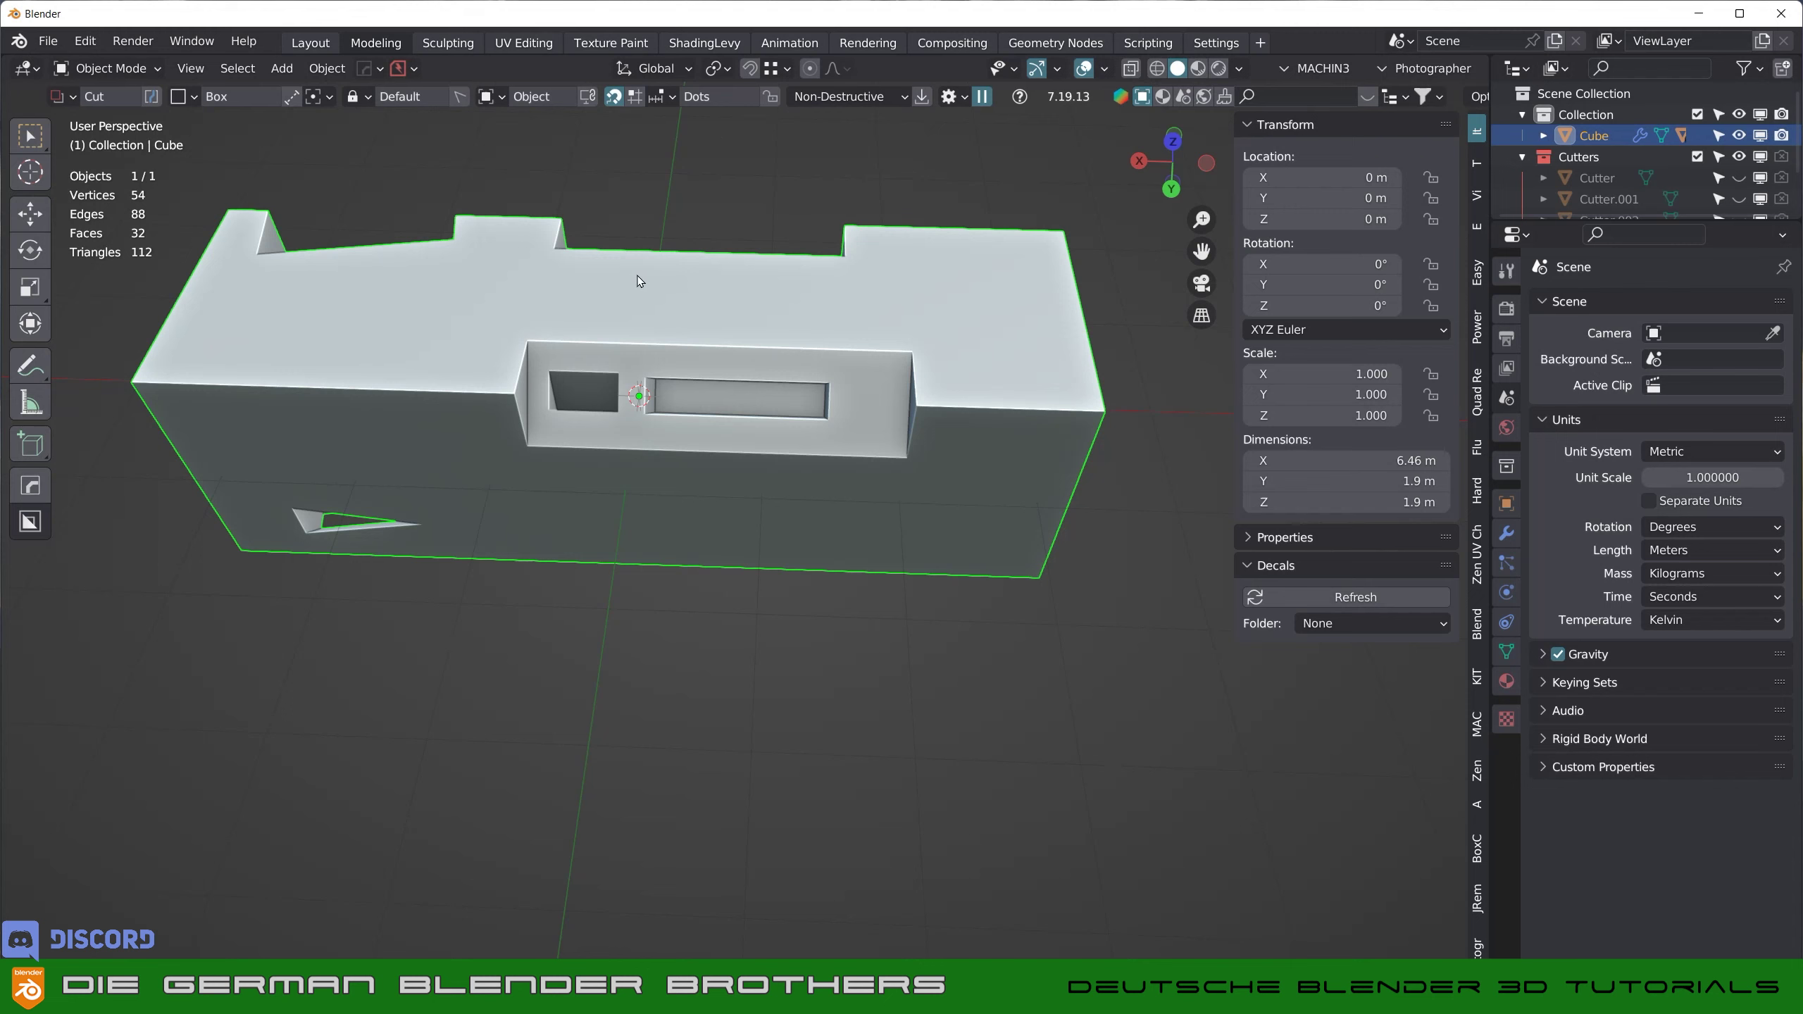
- Undo the boolean cuts until the long box is a plain block
{"action": "key", "text": "ctrl"}
{"action": "key", "text": "ctrl+z"}
{"action": "key", "text": "ctrl+z"}
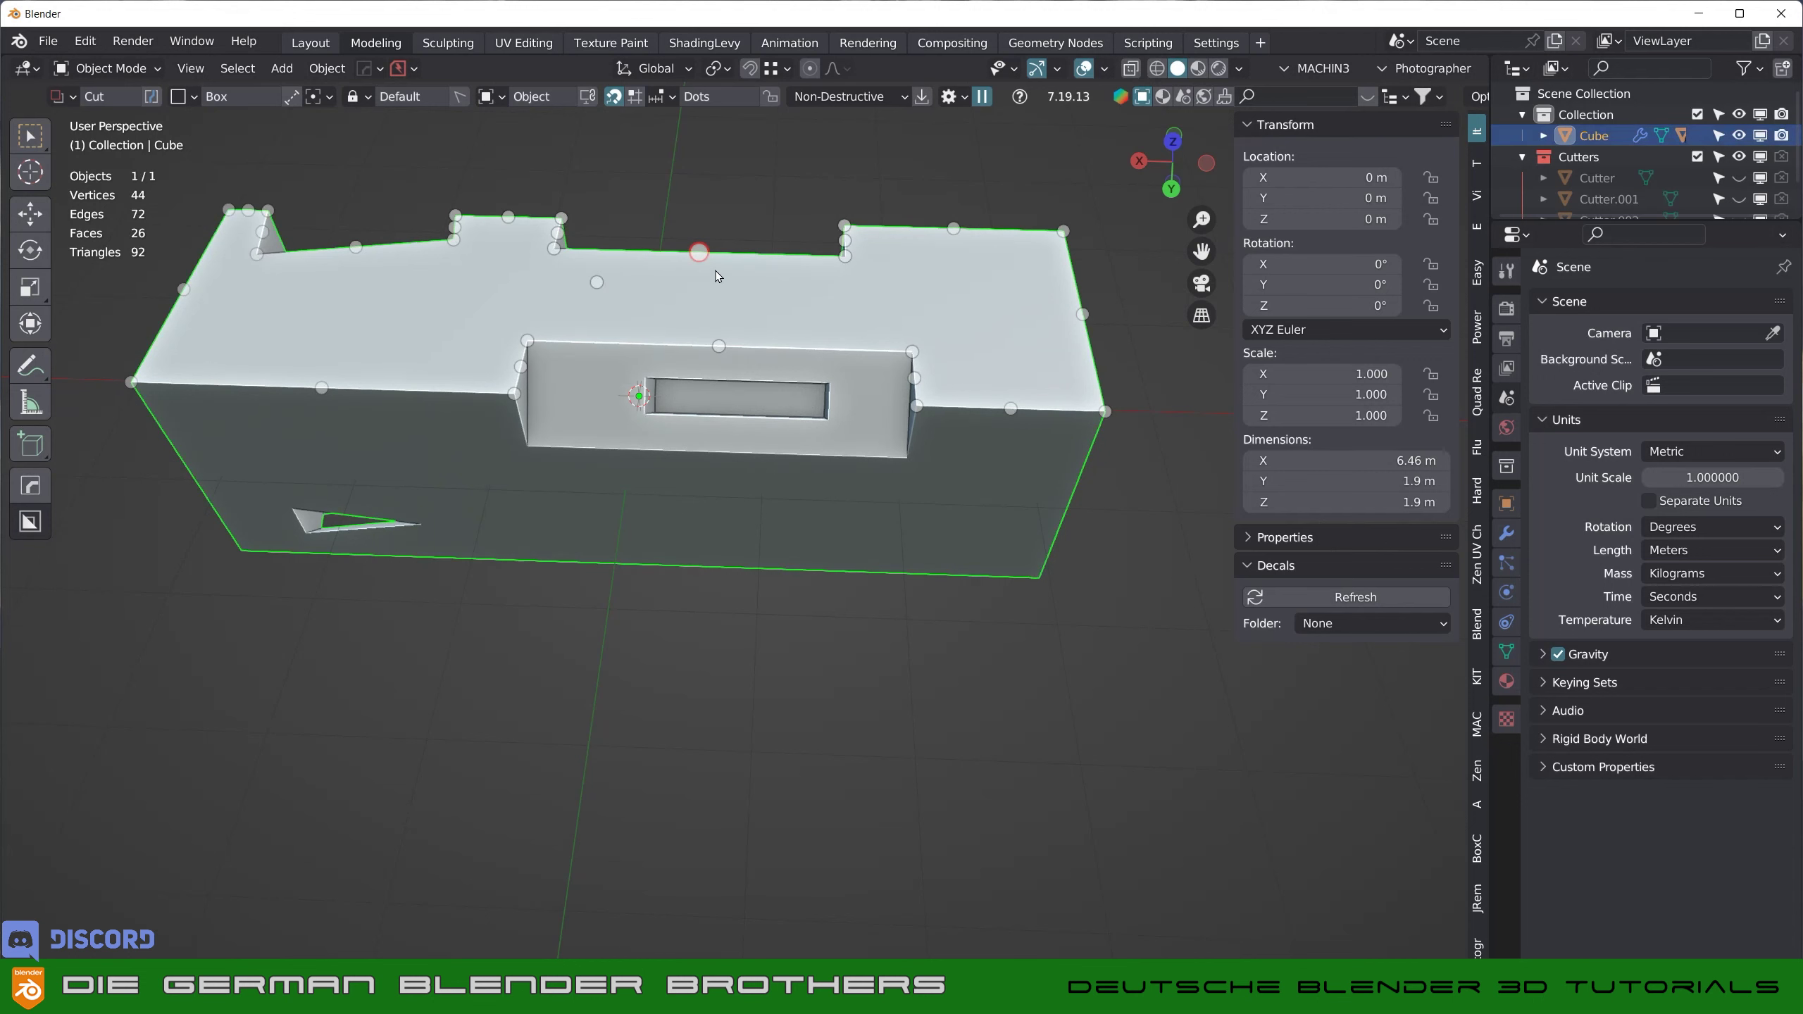
{"action": "key", "text": "ctrl+z"}
{"action": "key", "text": "ctrl+z"}
{"action": "key", "text": "ctrl+z"}
{"action": "key", "text": "ctrl+z"}
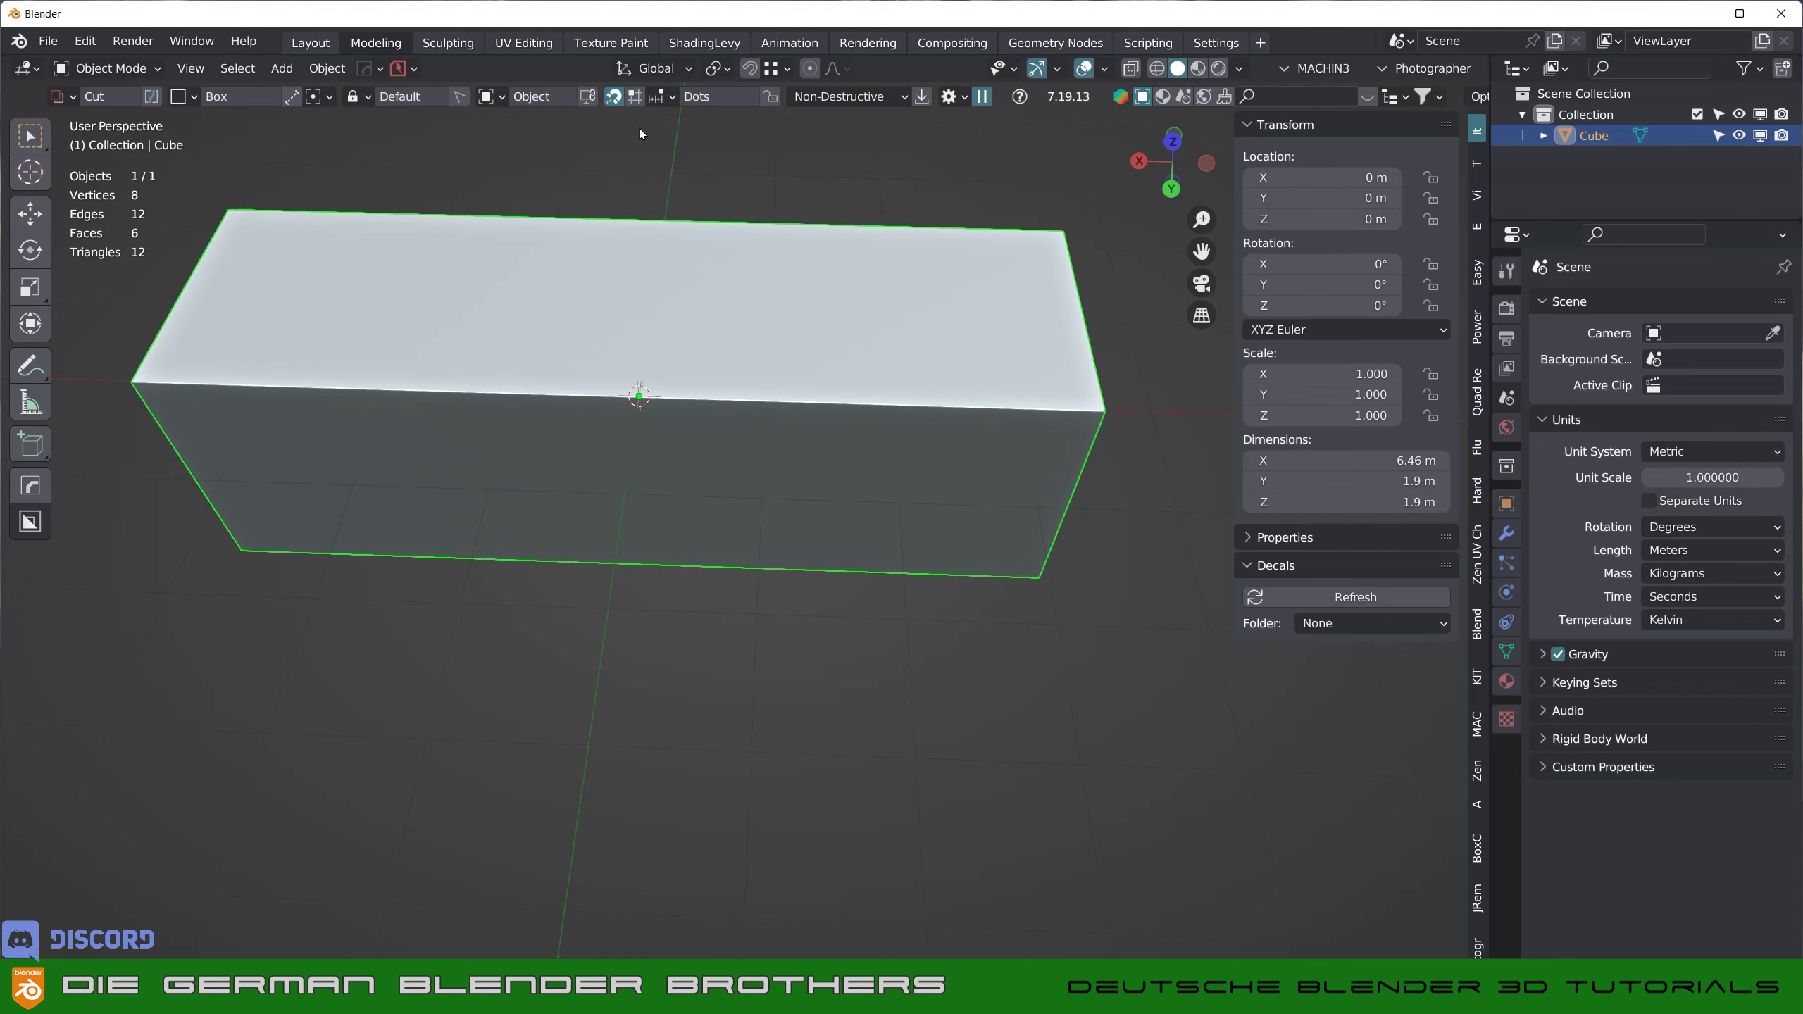
{"action": "scroll", "coordinate": [639, 129], "scroll_direction": "up", "scroll_amount": 2, "text": "shift"}
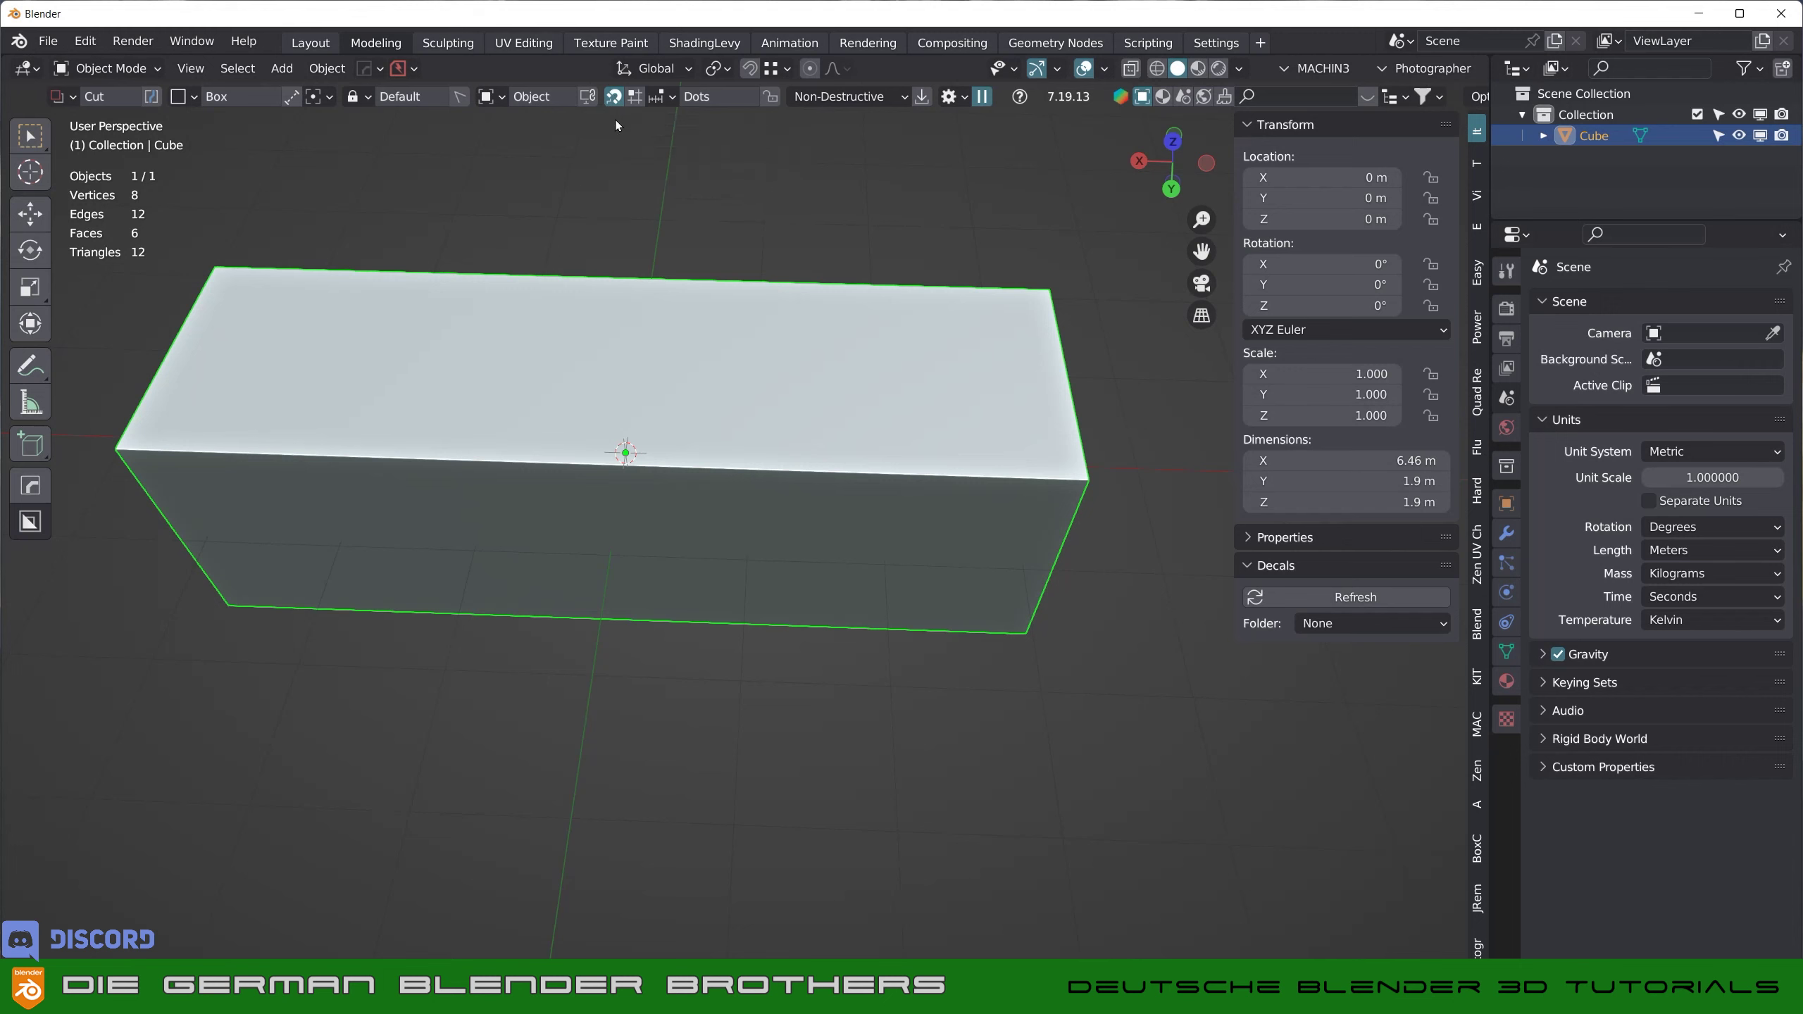
- Toggle cut snapping off and back on, then draw a notch cut at the top-left corner
{"action": "left_click", "coordinate": [612, 101]}
{"action": "left_click", "coordinate": [614, 98]}
{"action": "mouse_move", "coordinate": [172, 353]}
{"action": "left_mouse_down"}
{"action": "mouse_move", "coordinate": [556, 387]}
{"action": "mouse_move", "coordinate": [215, 403]}
{"action": "left_mouse_up"}
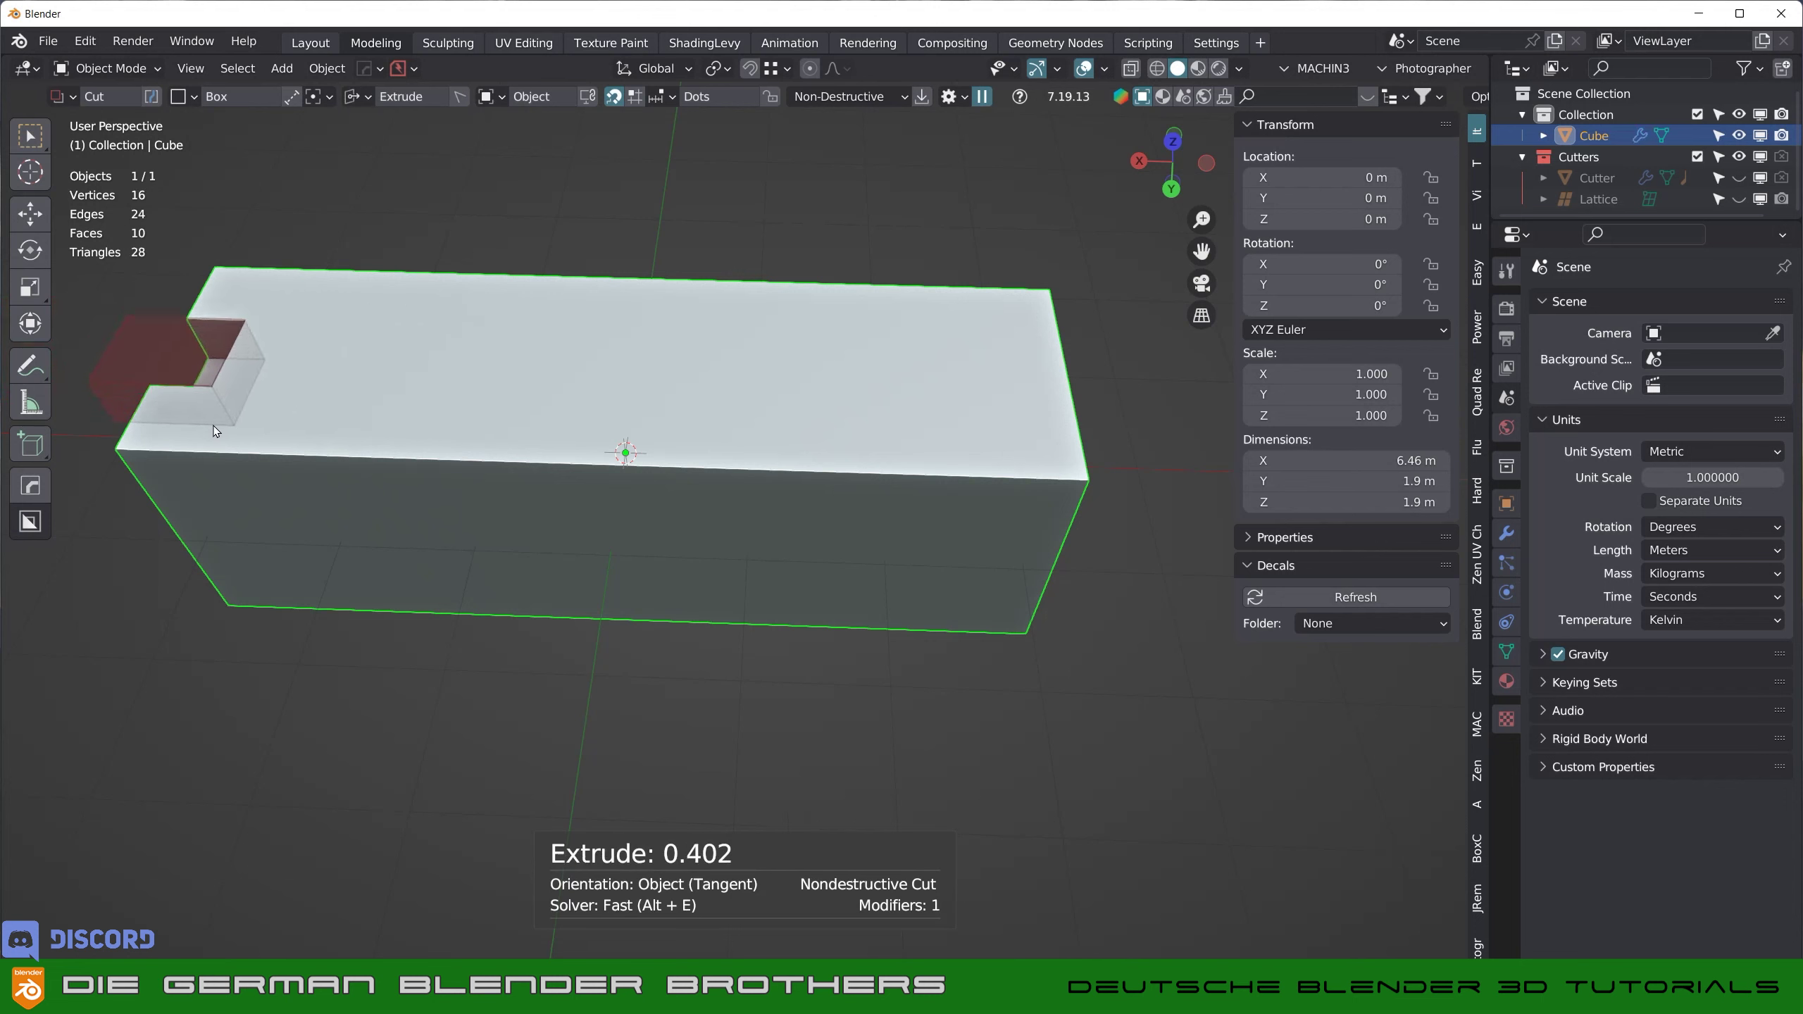
{"action": "left_click", "coordinate": [215, 403]}
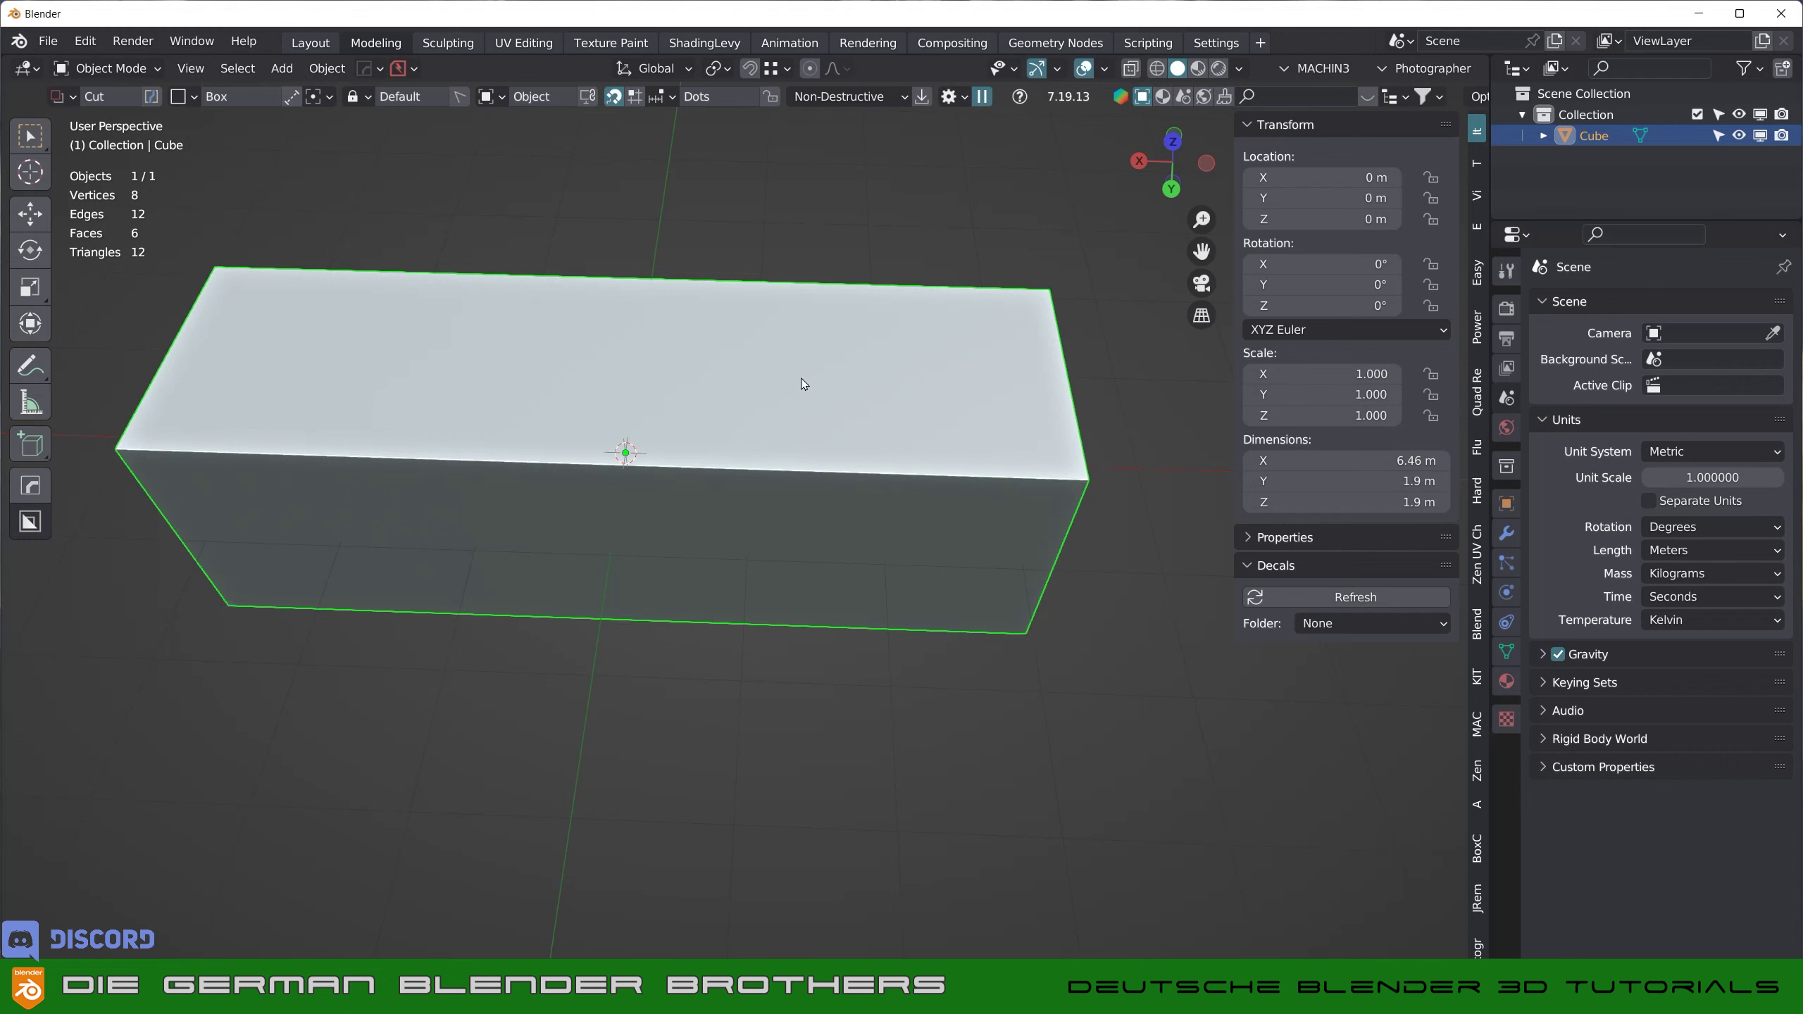
- Add two centred edge loops across the long box, dividing it into three sections
{"action": "key", "text": "Tab"}
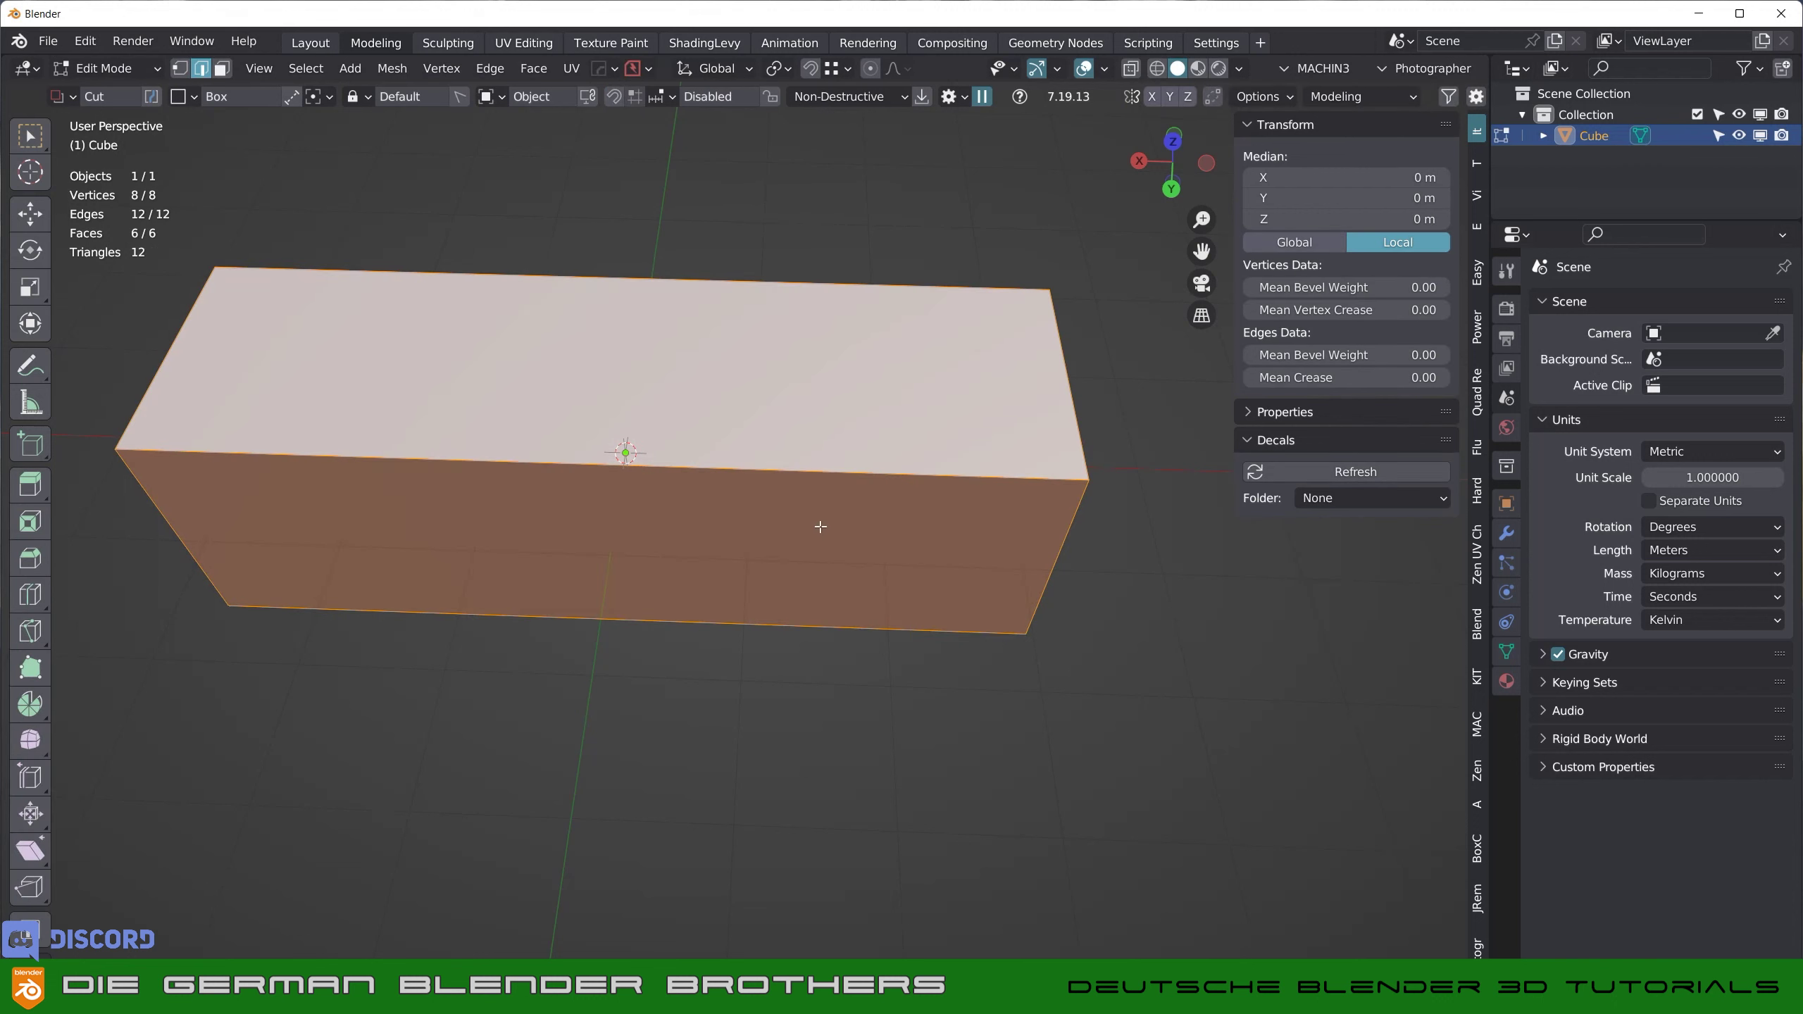
{"action": "key", "text": "ctrl+r"}
{"action": "left_click", "coordinate": [602, 469]}
{"action": "right_click", "coordinate": [623, 468]}
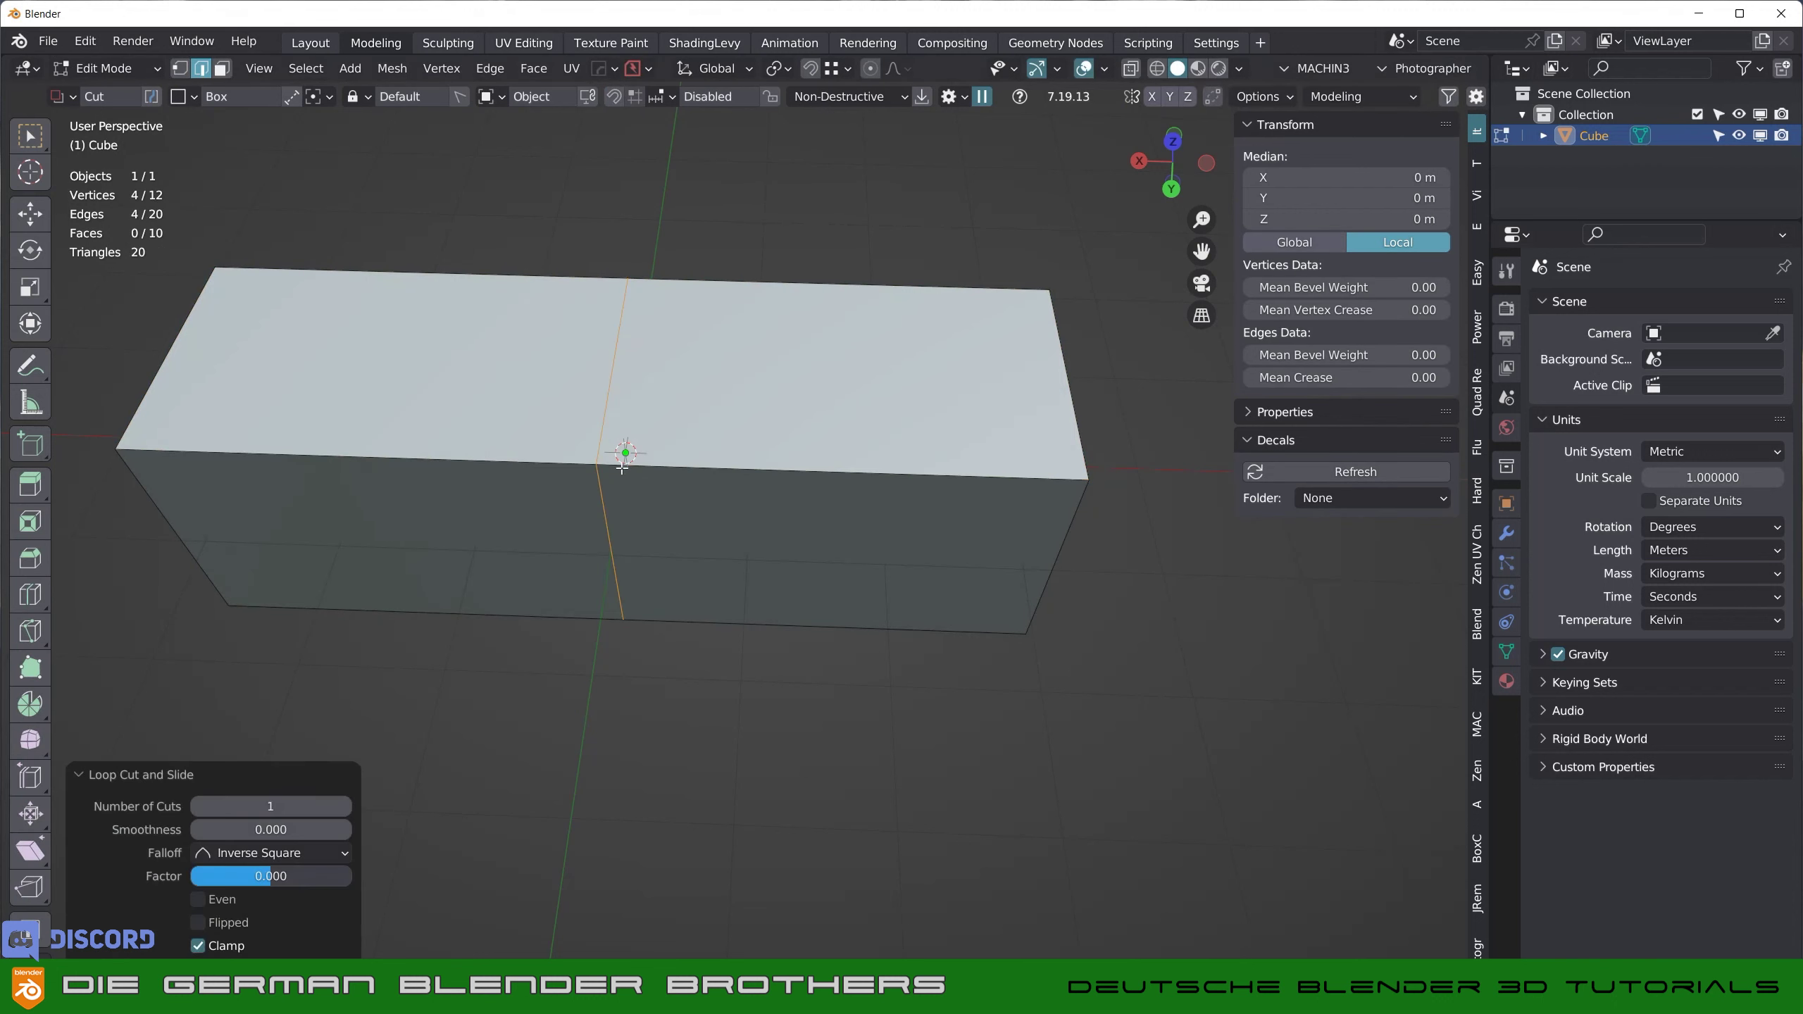
{"action": "key", "text": "ctrl+r"}
{"action": "left_click", "coordinate": [862, 481]}
{"action": "right_click", "coordinate": [862, 481]}
{"action": "key", "text": "1"}
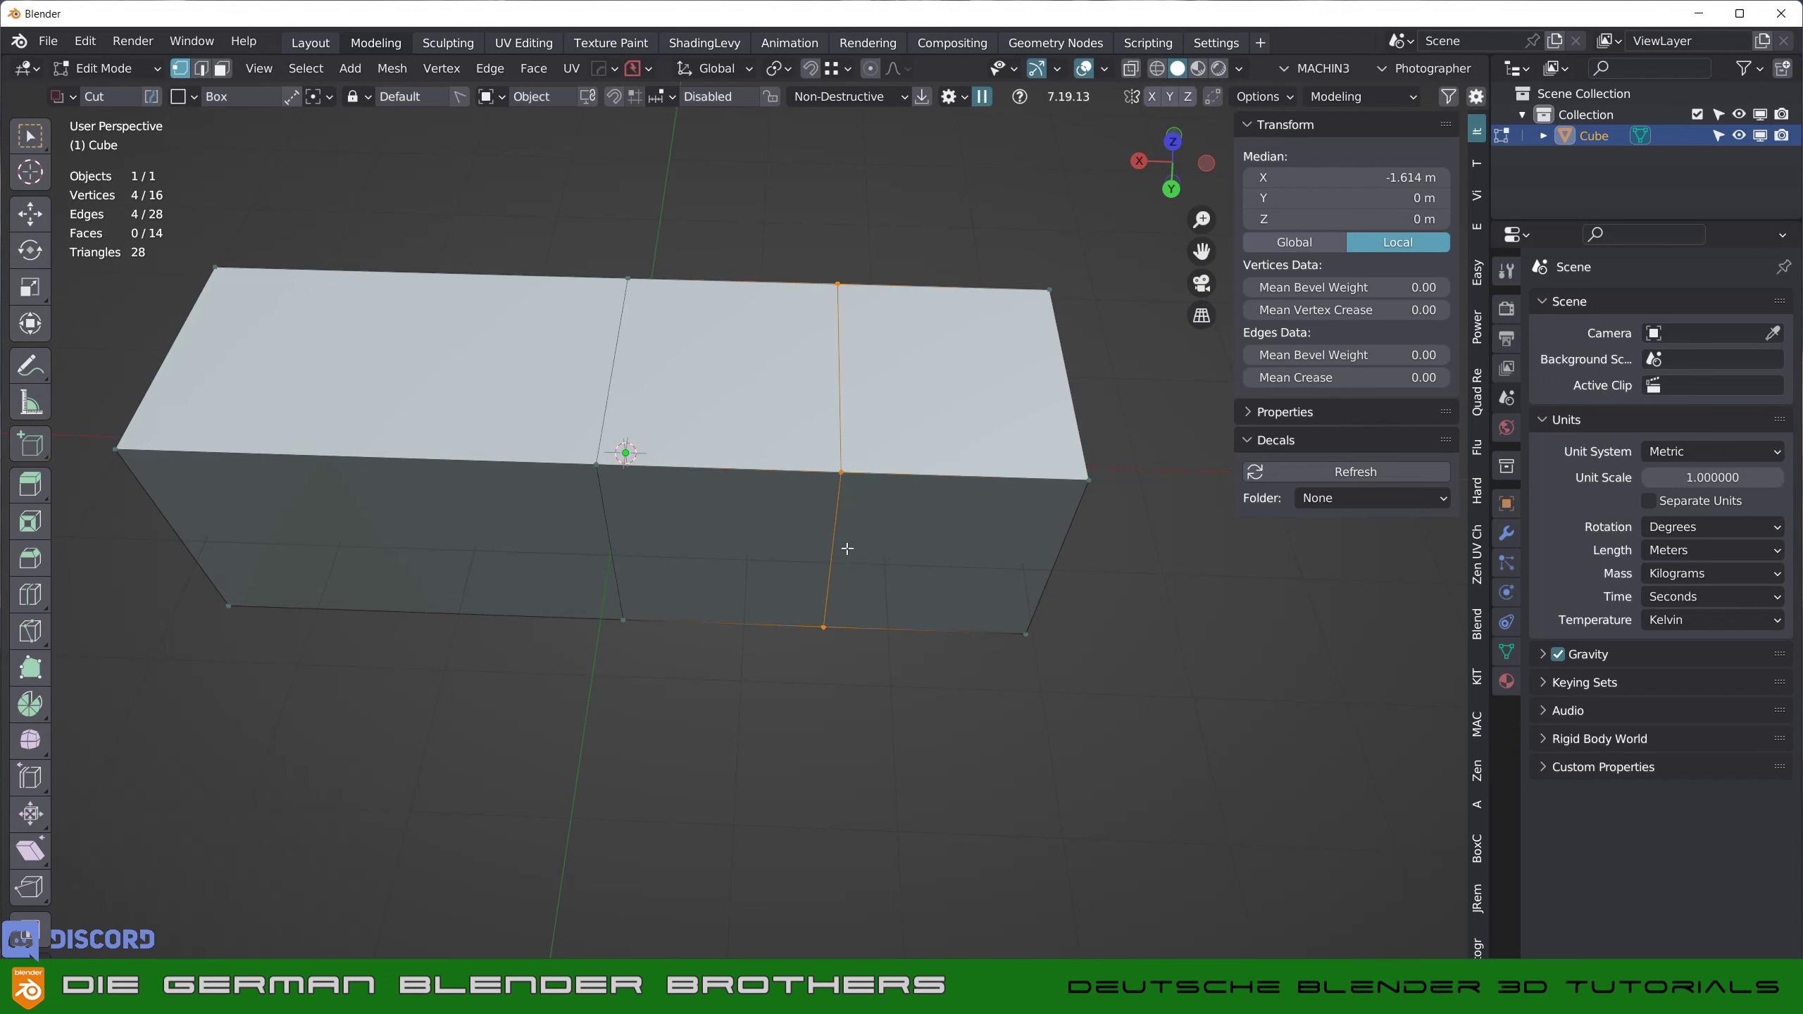
{"action": "key", "text": "Tab"}
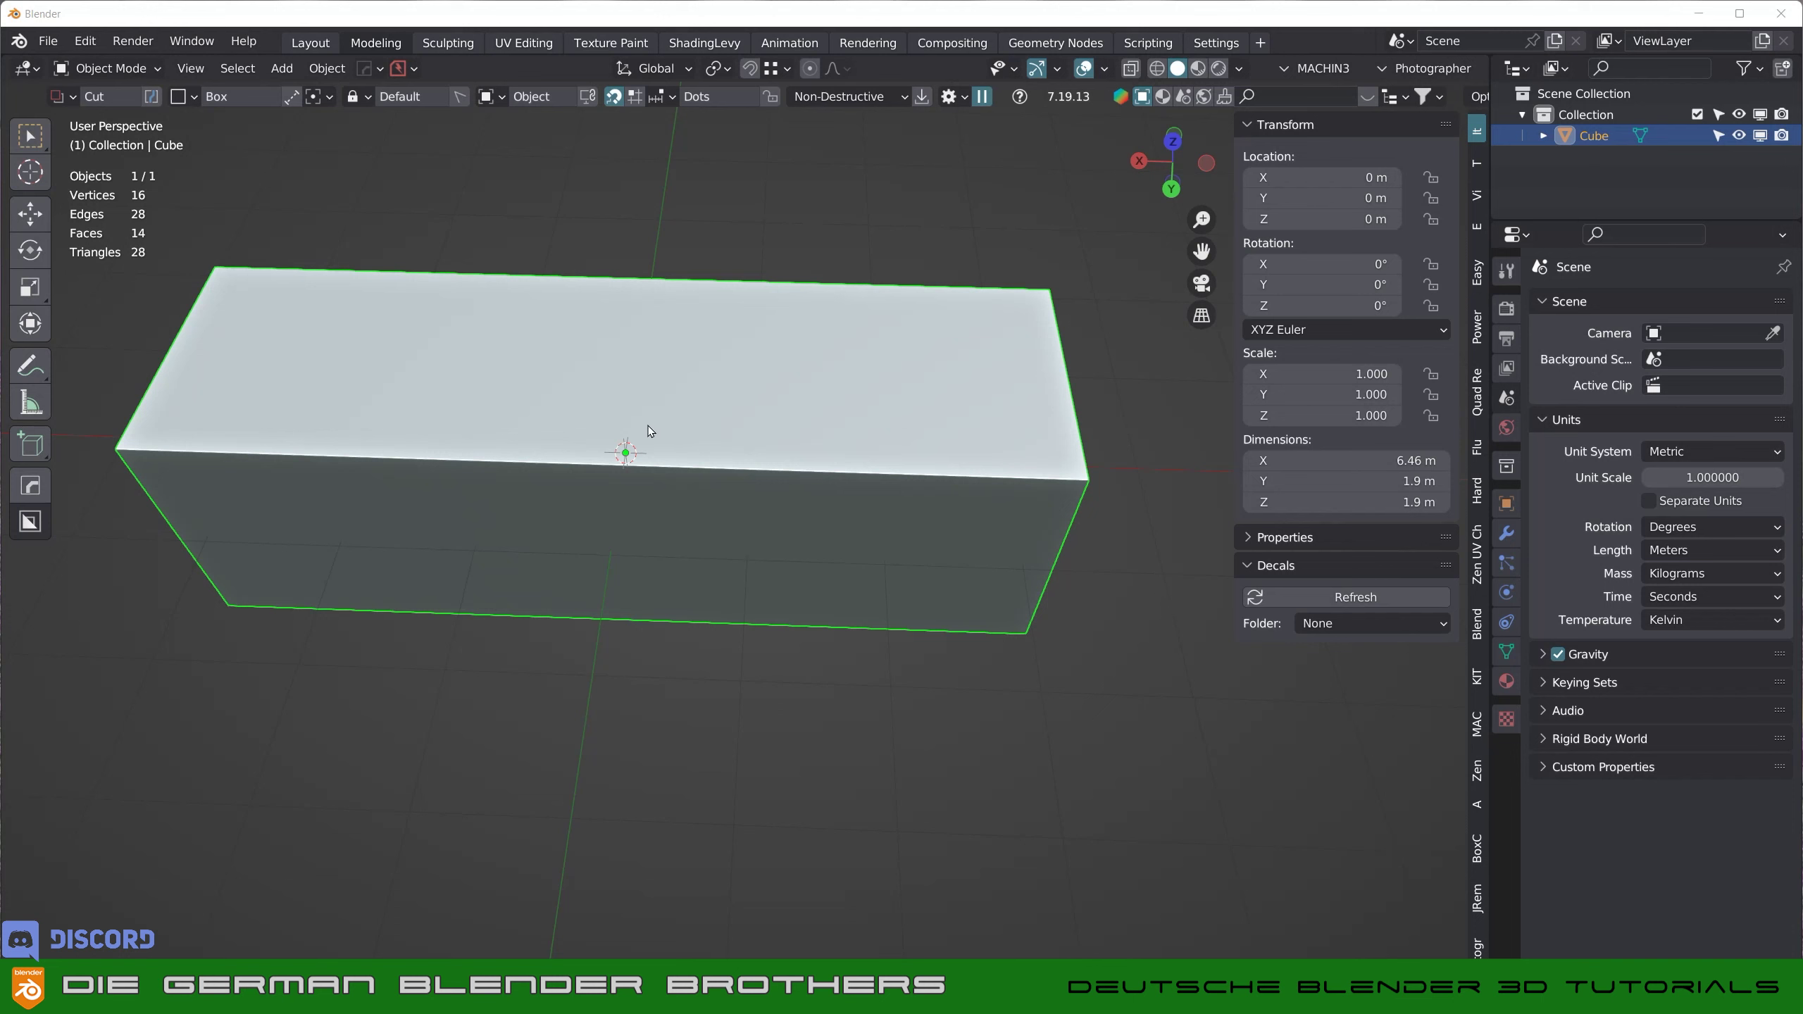
- Draw a trial cut rectangle on the top face with snapping points shown, then cancel it
{"action": "key", "text": "ctrl"}
{"action": "mouse_move", "coordinate": [839, 371]}
{"action": "left_mouse_down"}
{"action": "mouse_move", "coordinate": [949, 407]}
{"action": "mouse_move", "coordinate": [948, 452]}
{"action": "mouse_move", "coordinate": [914, 451]}
{"action": "mouse_move", "coordinate": [960, 467]}
{"action": "mouse_move", "coordinate": [1023, 564]}
{"action": "mouse_move", "coordinate": [1099, 552]}
{"action": "mouse_move", "coordinate": [1155, 581]}
{"action": "mouse_move", "coordinate": [970, 524]}
{"action": "left_mouse_up"}
{"action": "key", "text": "Escape"}
- Subdivide the box's top edges, including the front and back top edges, at their midpoints
{"action": "key", "text": "Tab"}
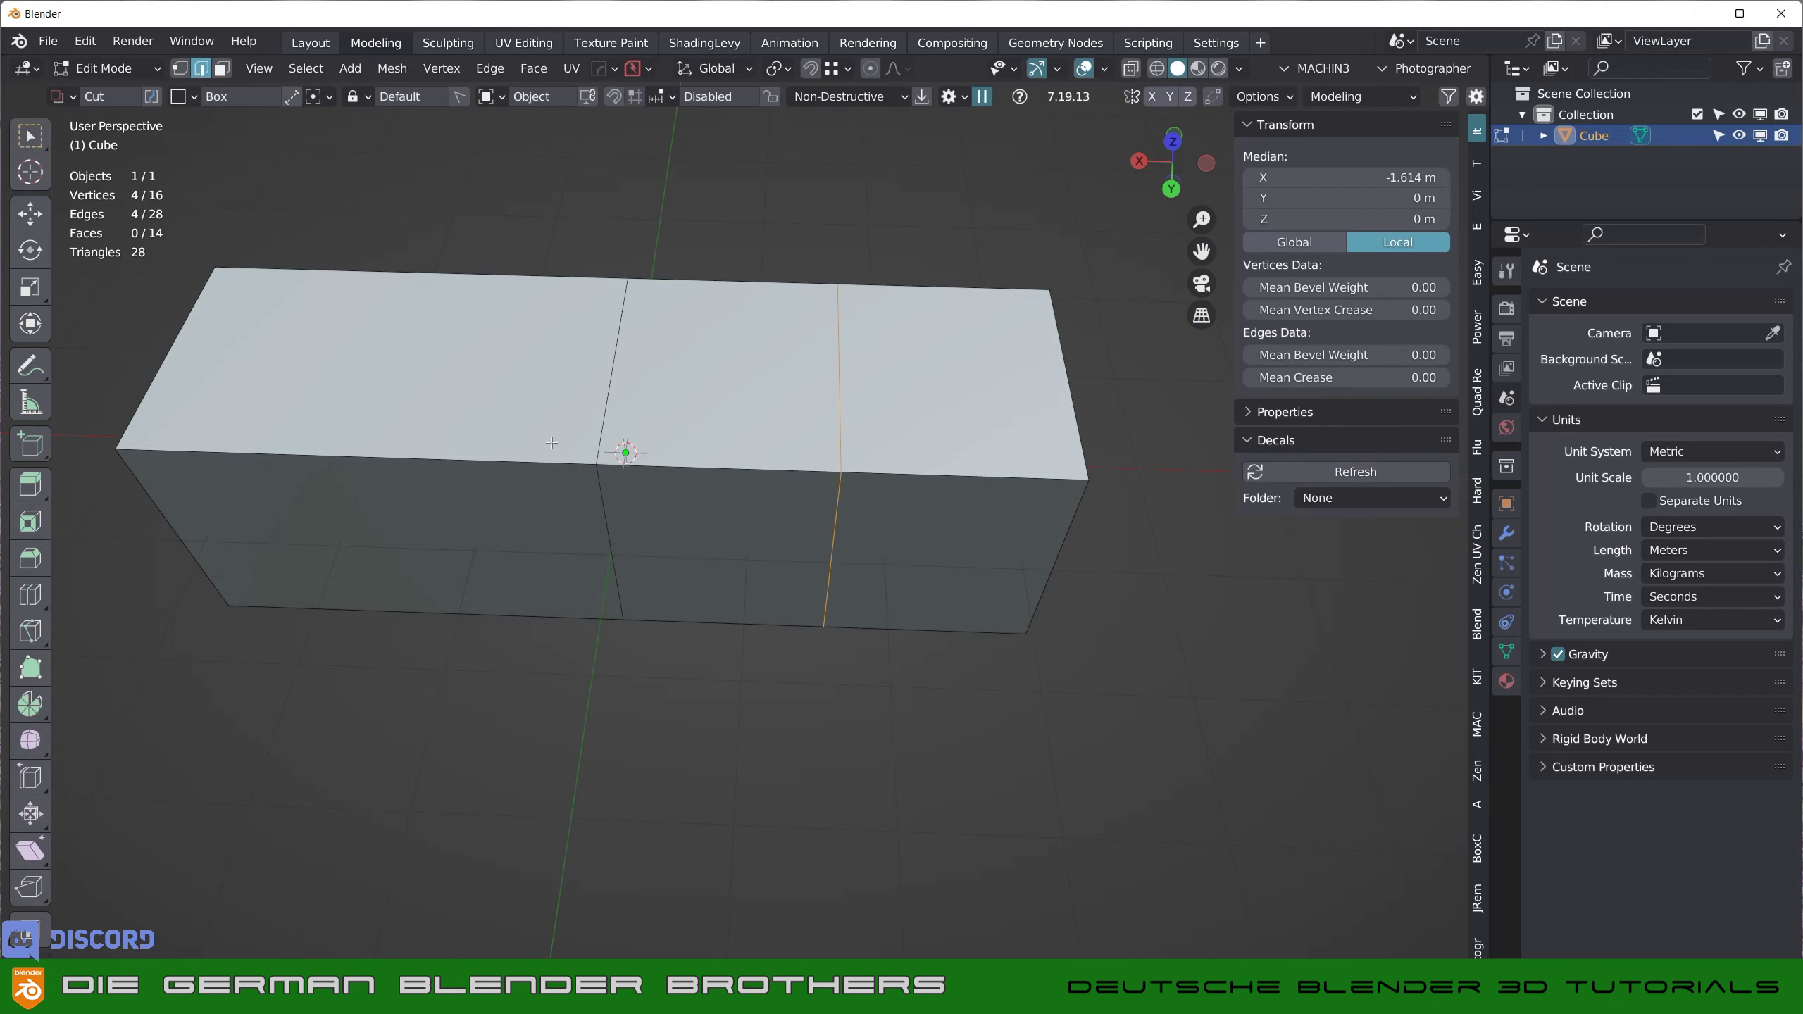
{"action": "left_click", "coordinate": [168, 353]}
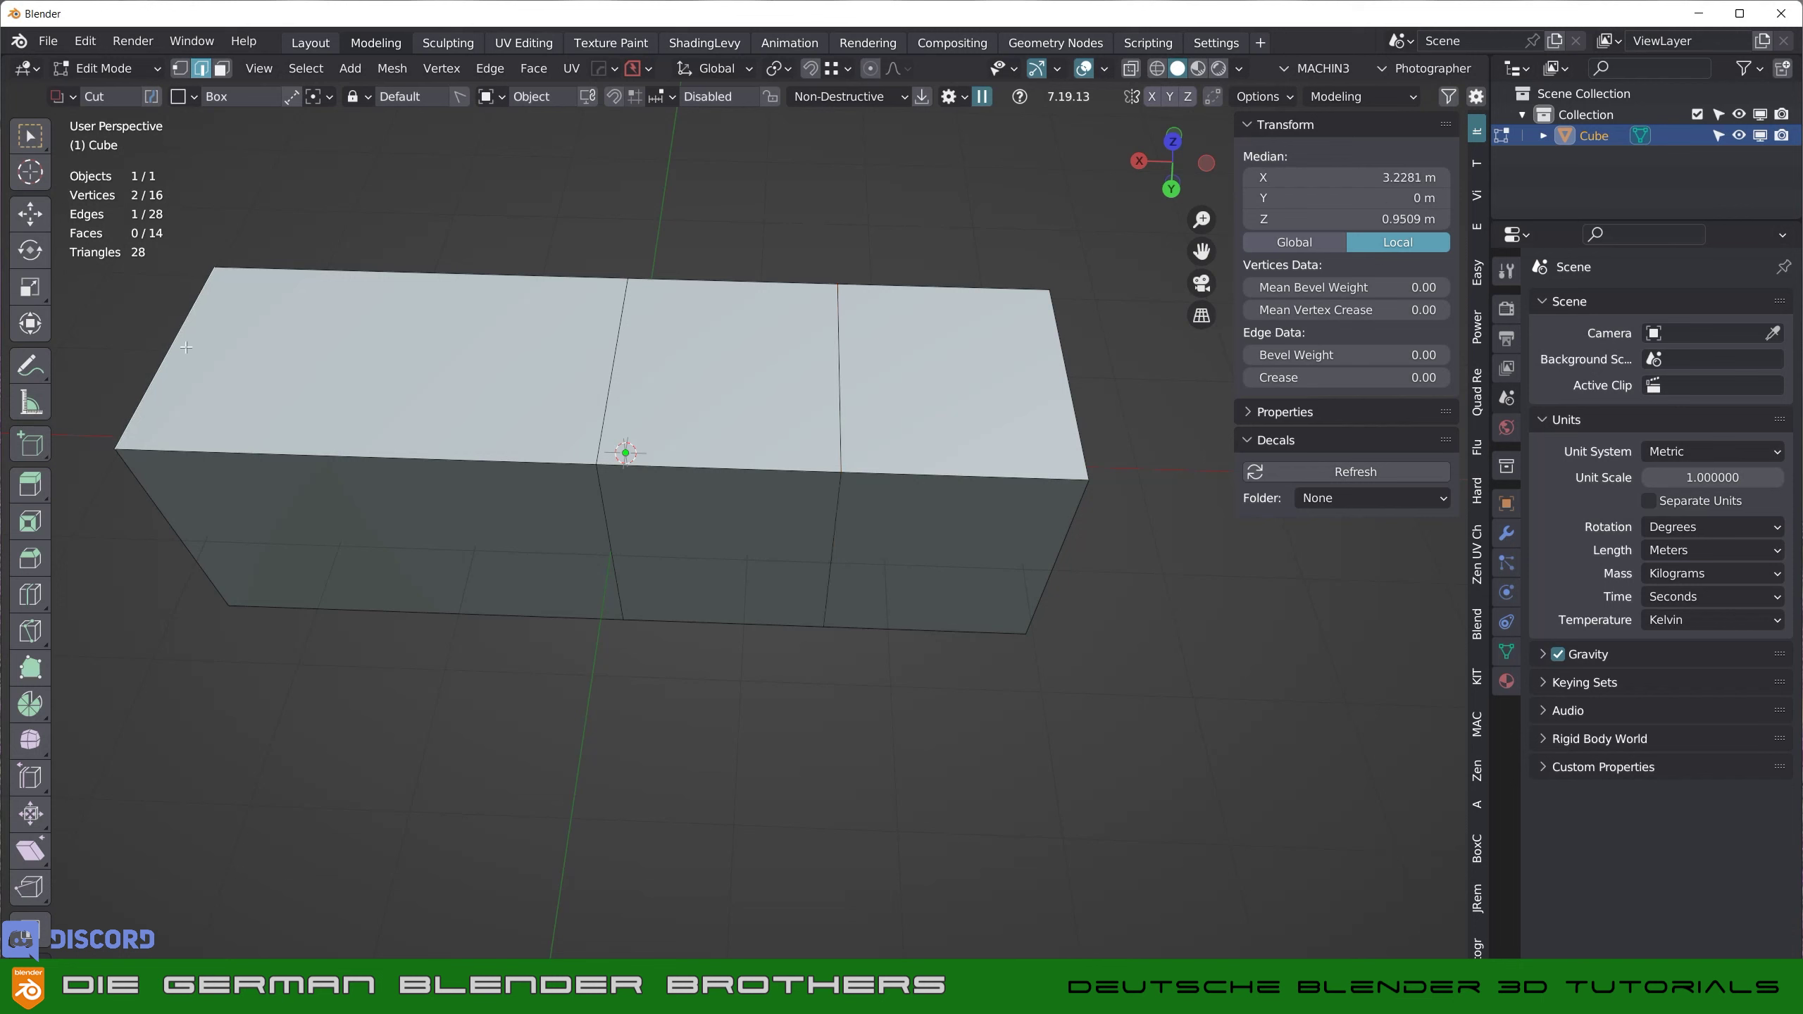
{"action": "left_click", "coordinate": [616, 358], "text": "shift"}
{"action": "right_click", "coordinate": [613, 365]}
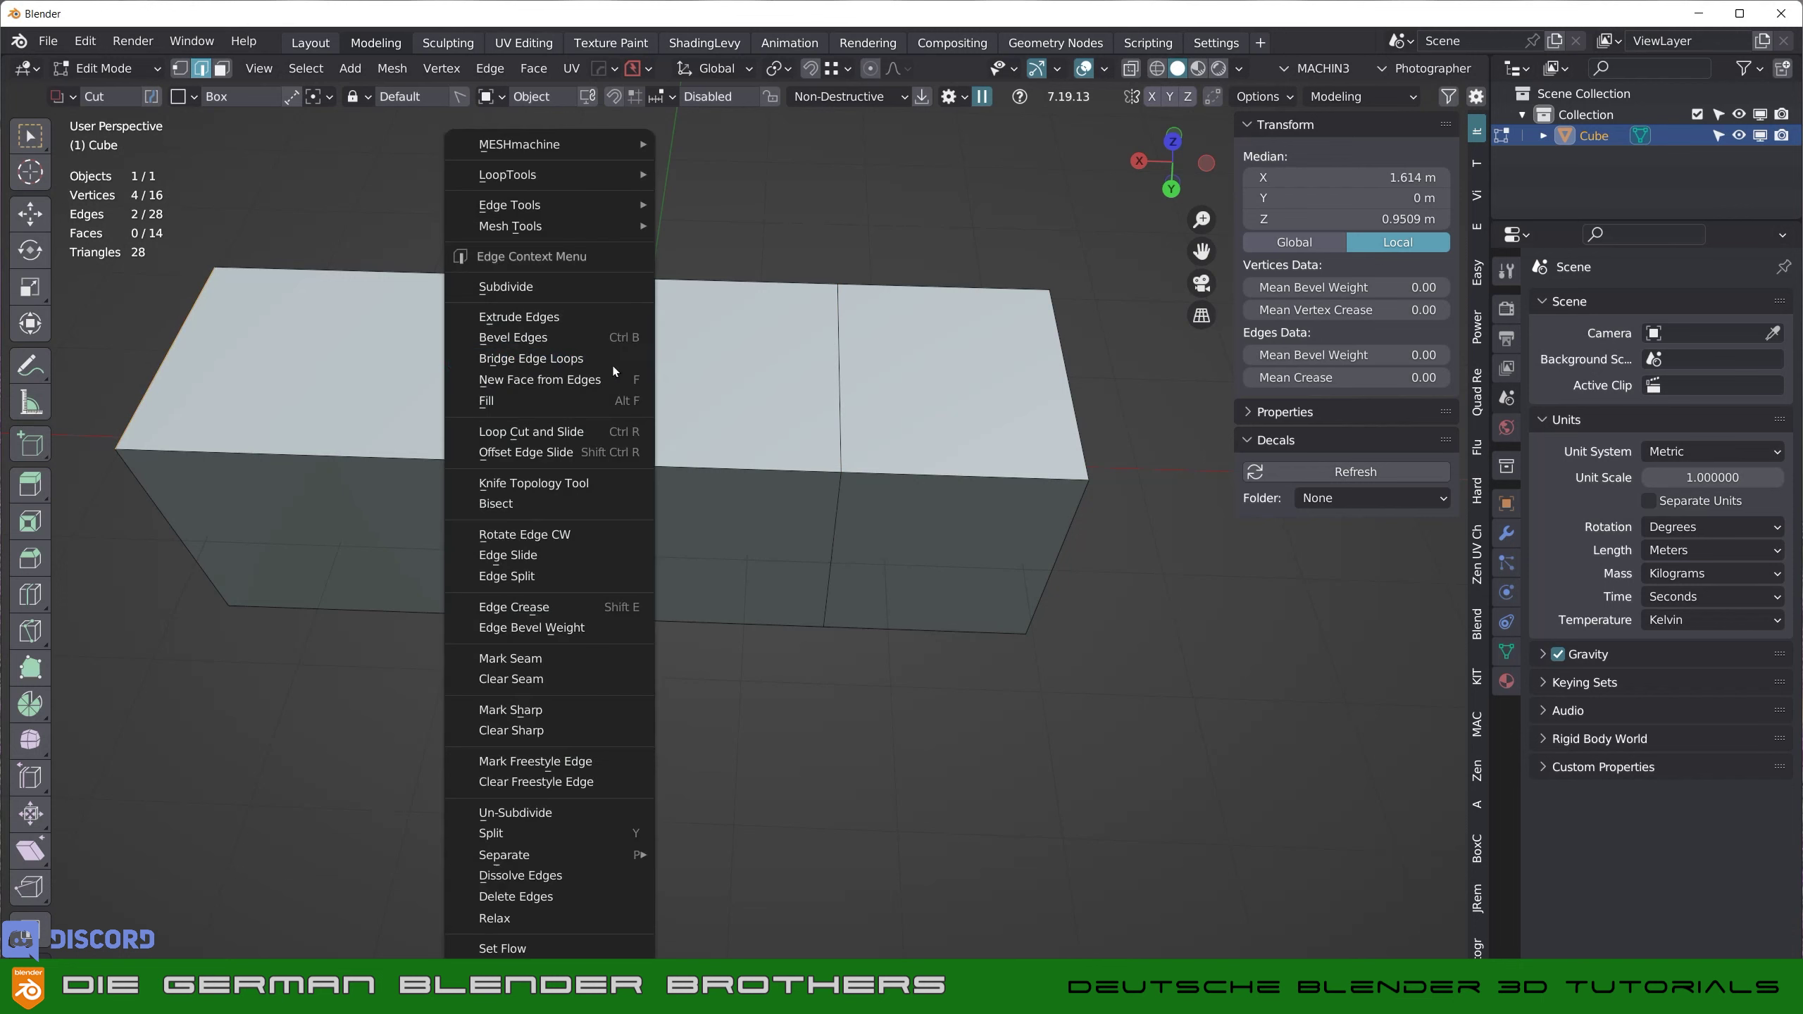
{"action": "left_click", "coordinate": [535, 294]}
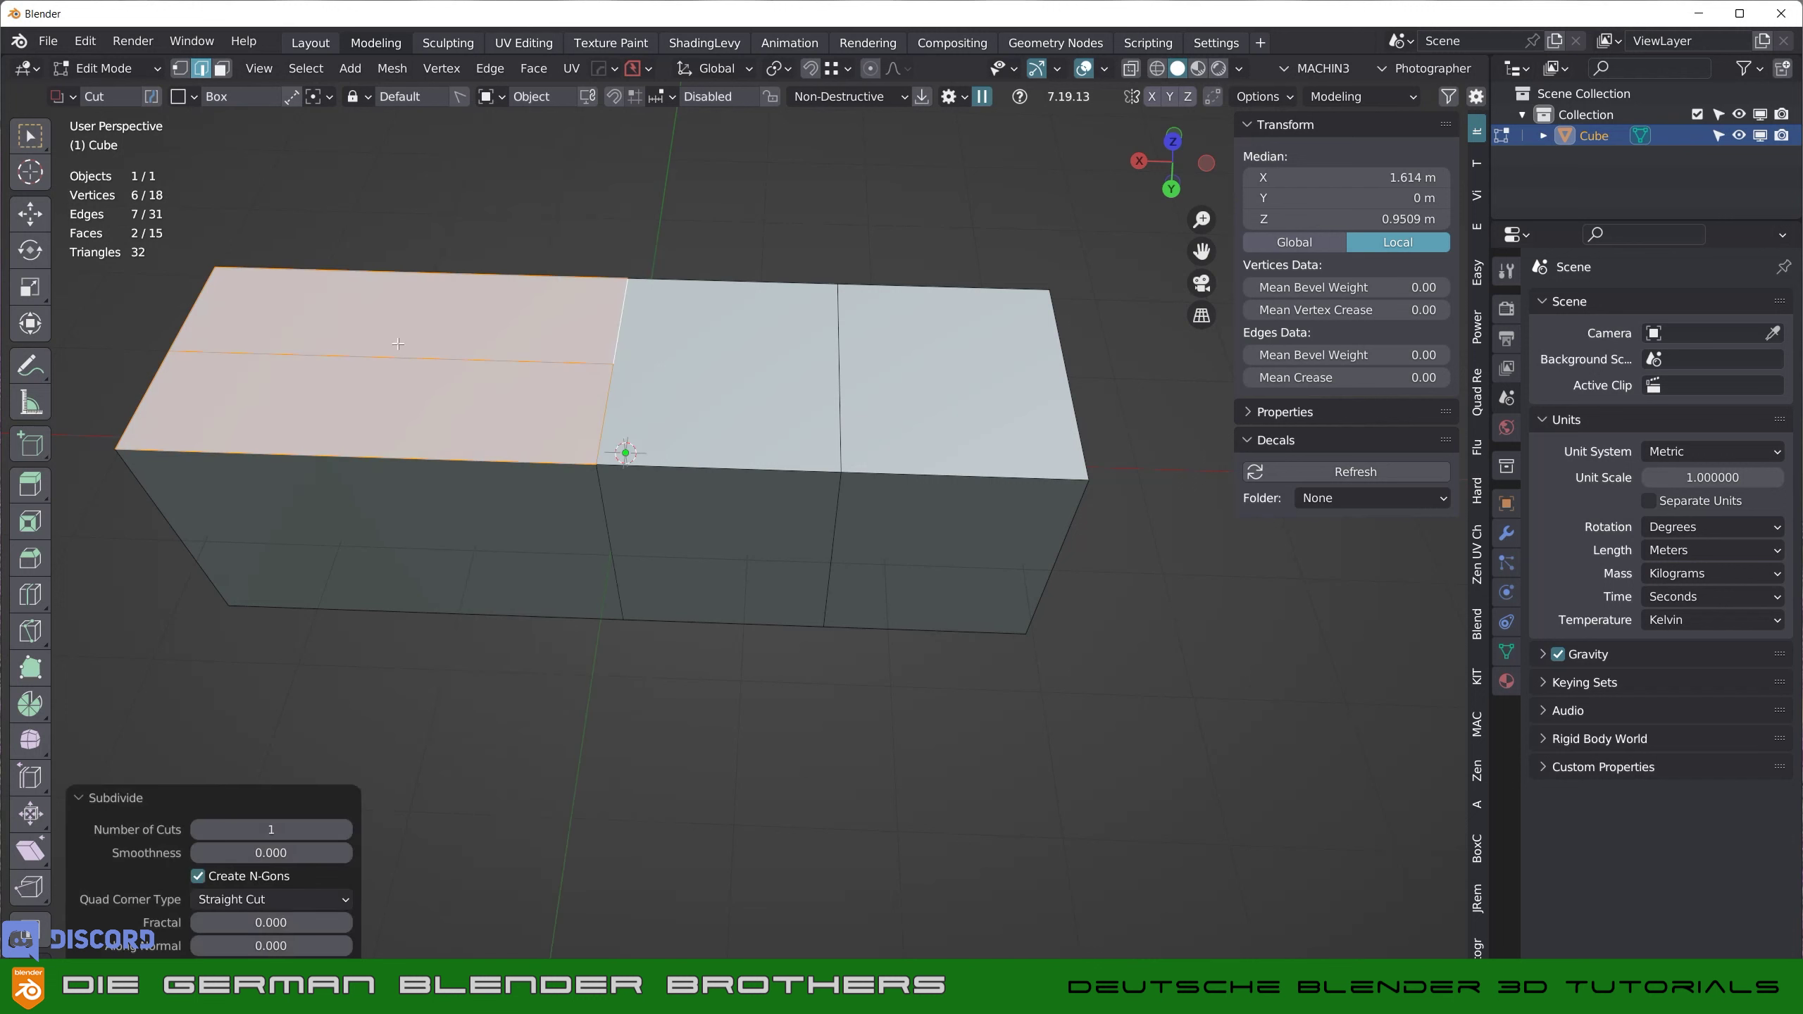
{"action": "middle_click_drag", "start_coordinate": [269, 356], "coordinate": [635, 400], "text": "shift"}
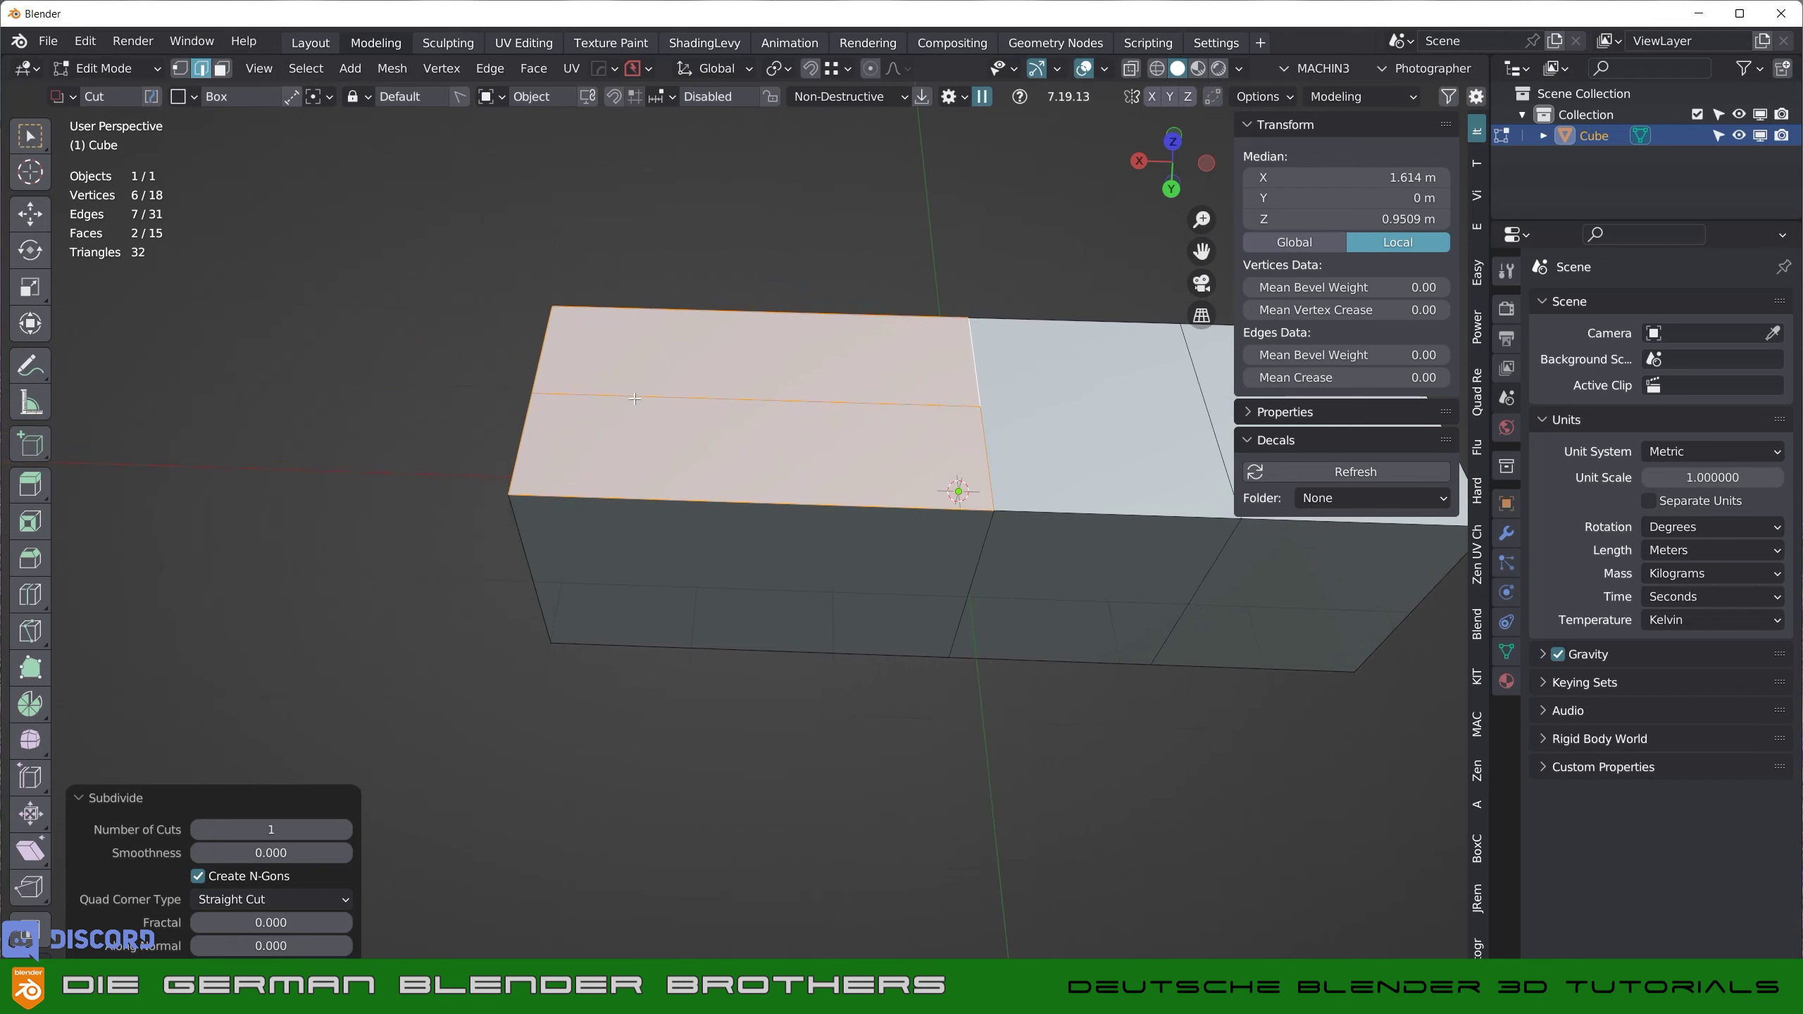
{"action": "left_click", "coordinate": [621, 309]}
{"action": "left_click", "coordinate": [614, 499], "text": "shift"}
{"action": "right_click", "coordinate": [615, 499]}
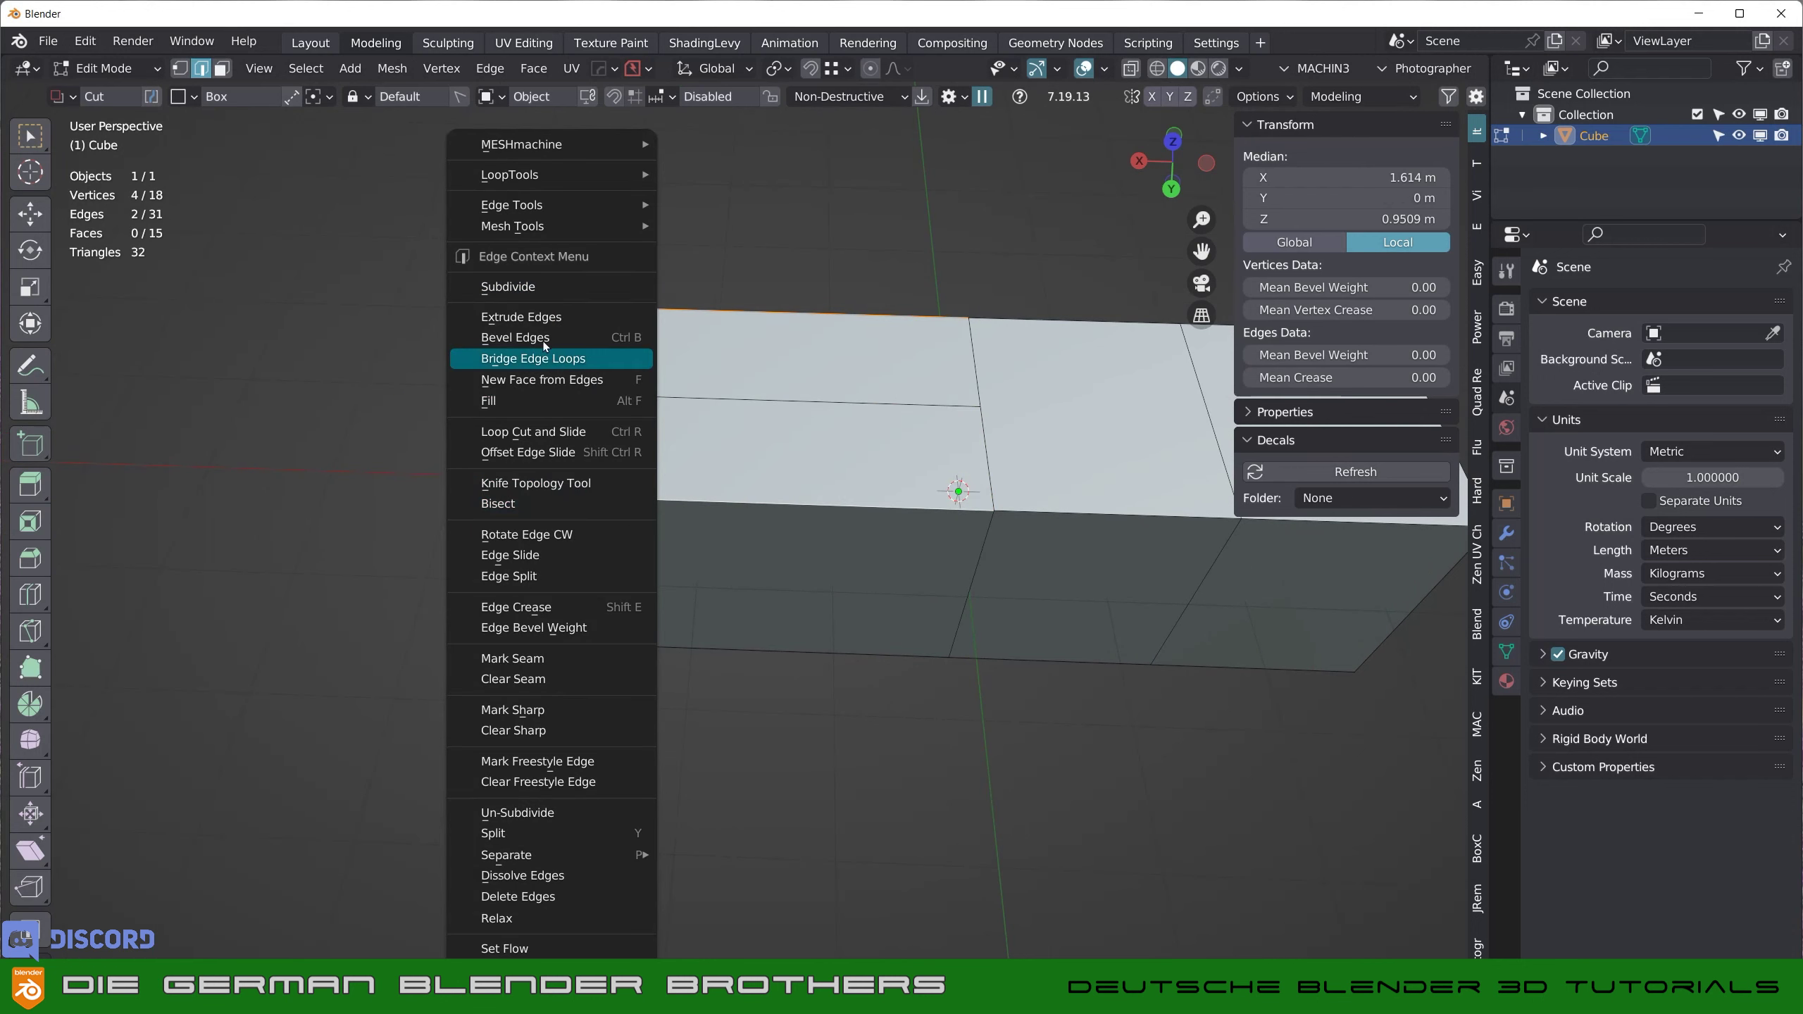
{"action": "left_click", "coordinate": [615, 291]}
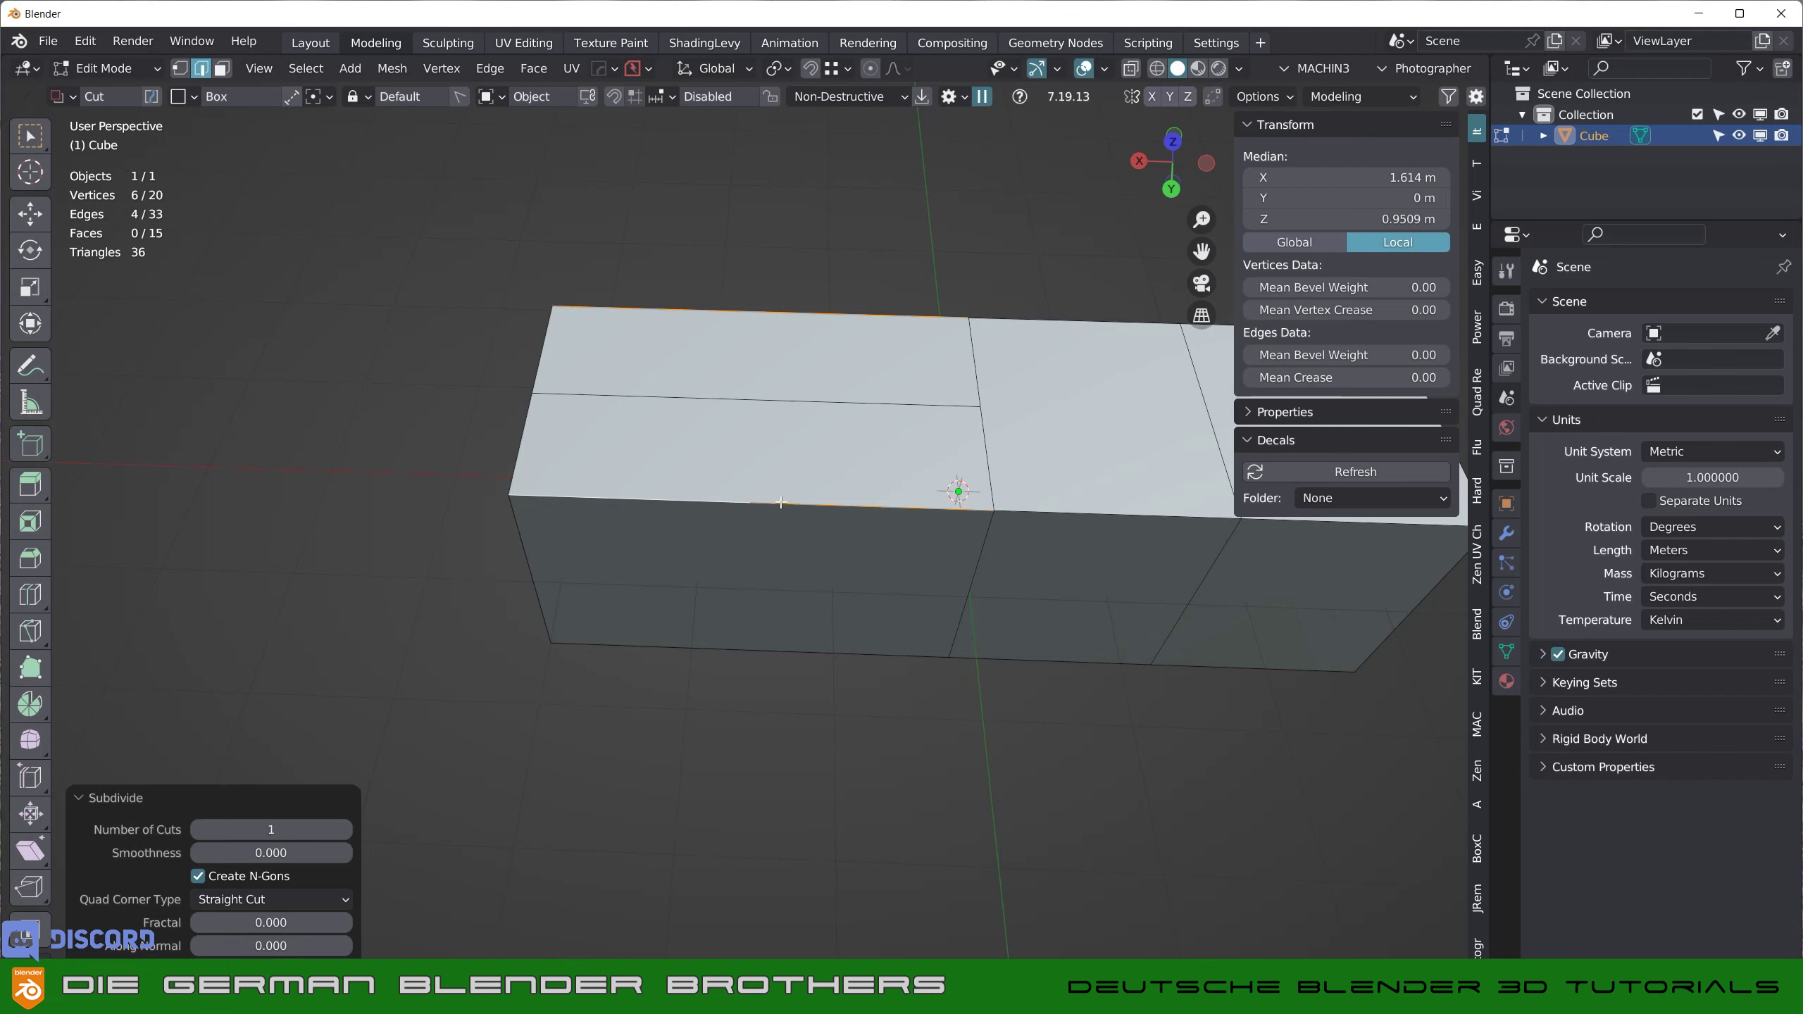
- Join the front and back midpoints with a new edge across the top
{"action": "key", "text": "1"}
{"action": "left_click", "coordinate": [814, 529]}
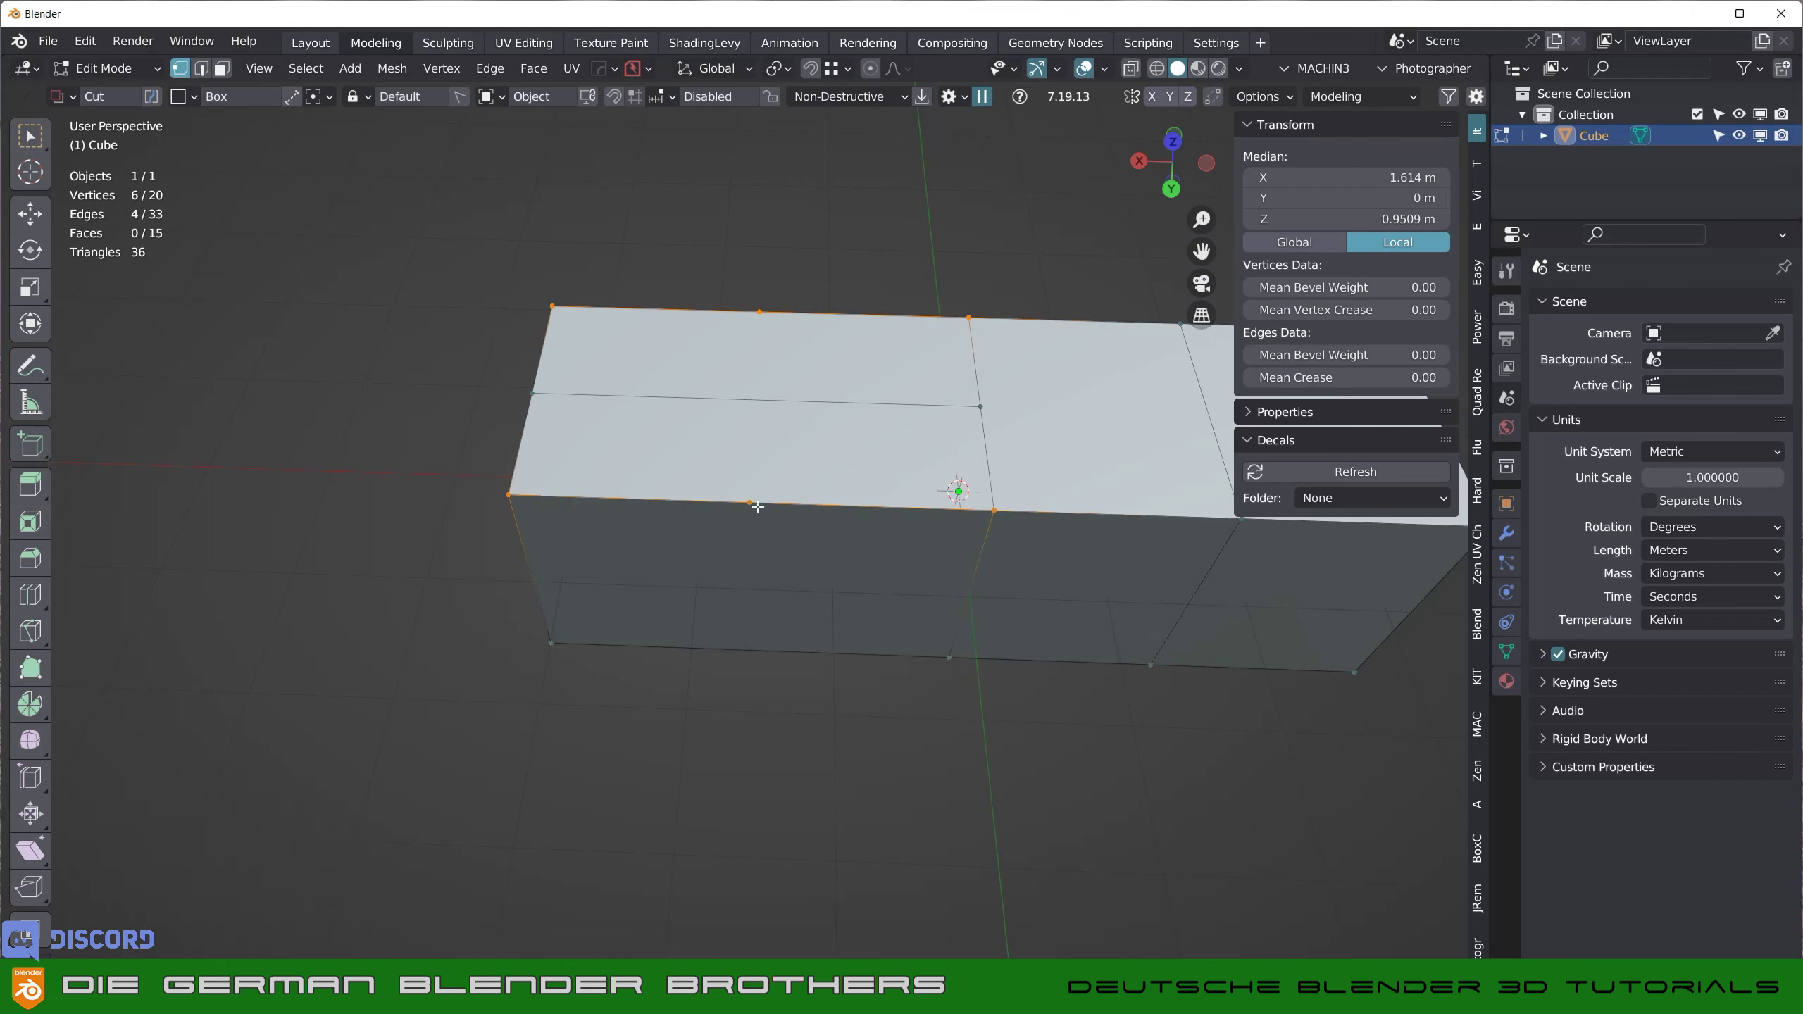
{"action": "left_click", "coordinate": [754, 318], "text": "shift"}
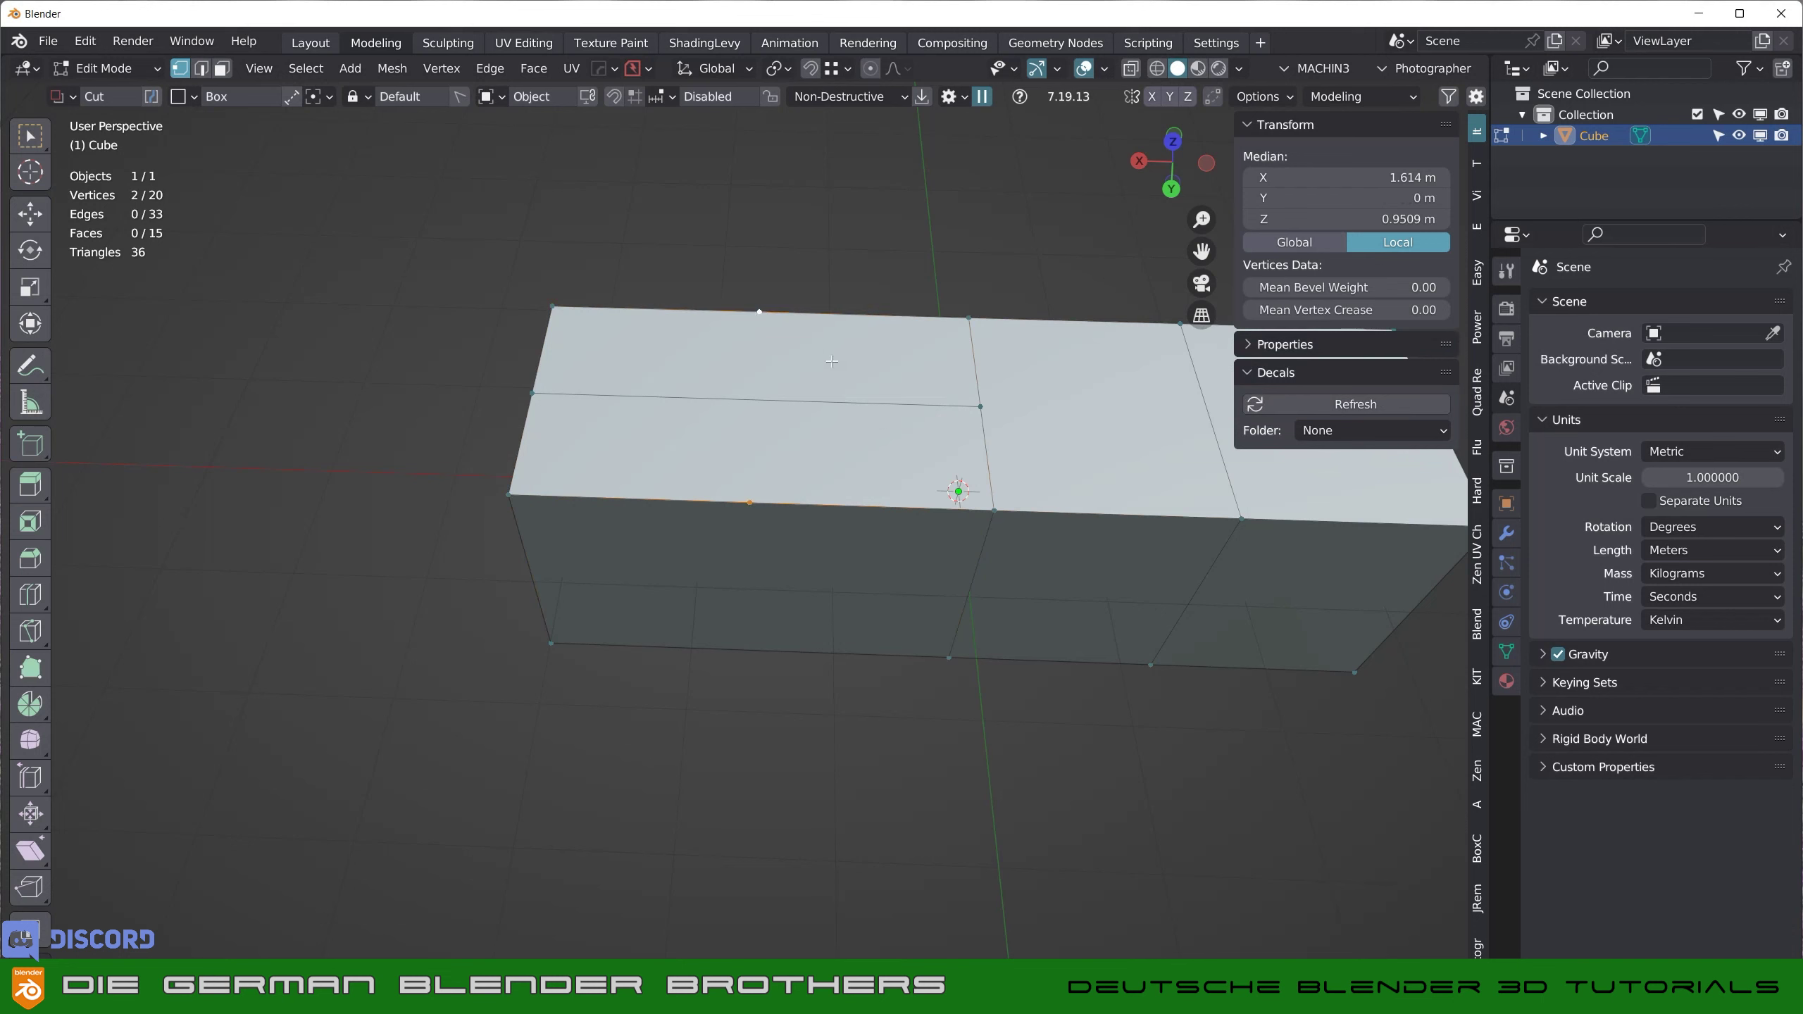
{"action": "key", "text": "j"}
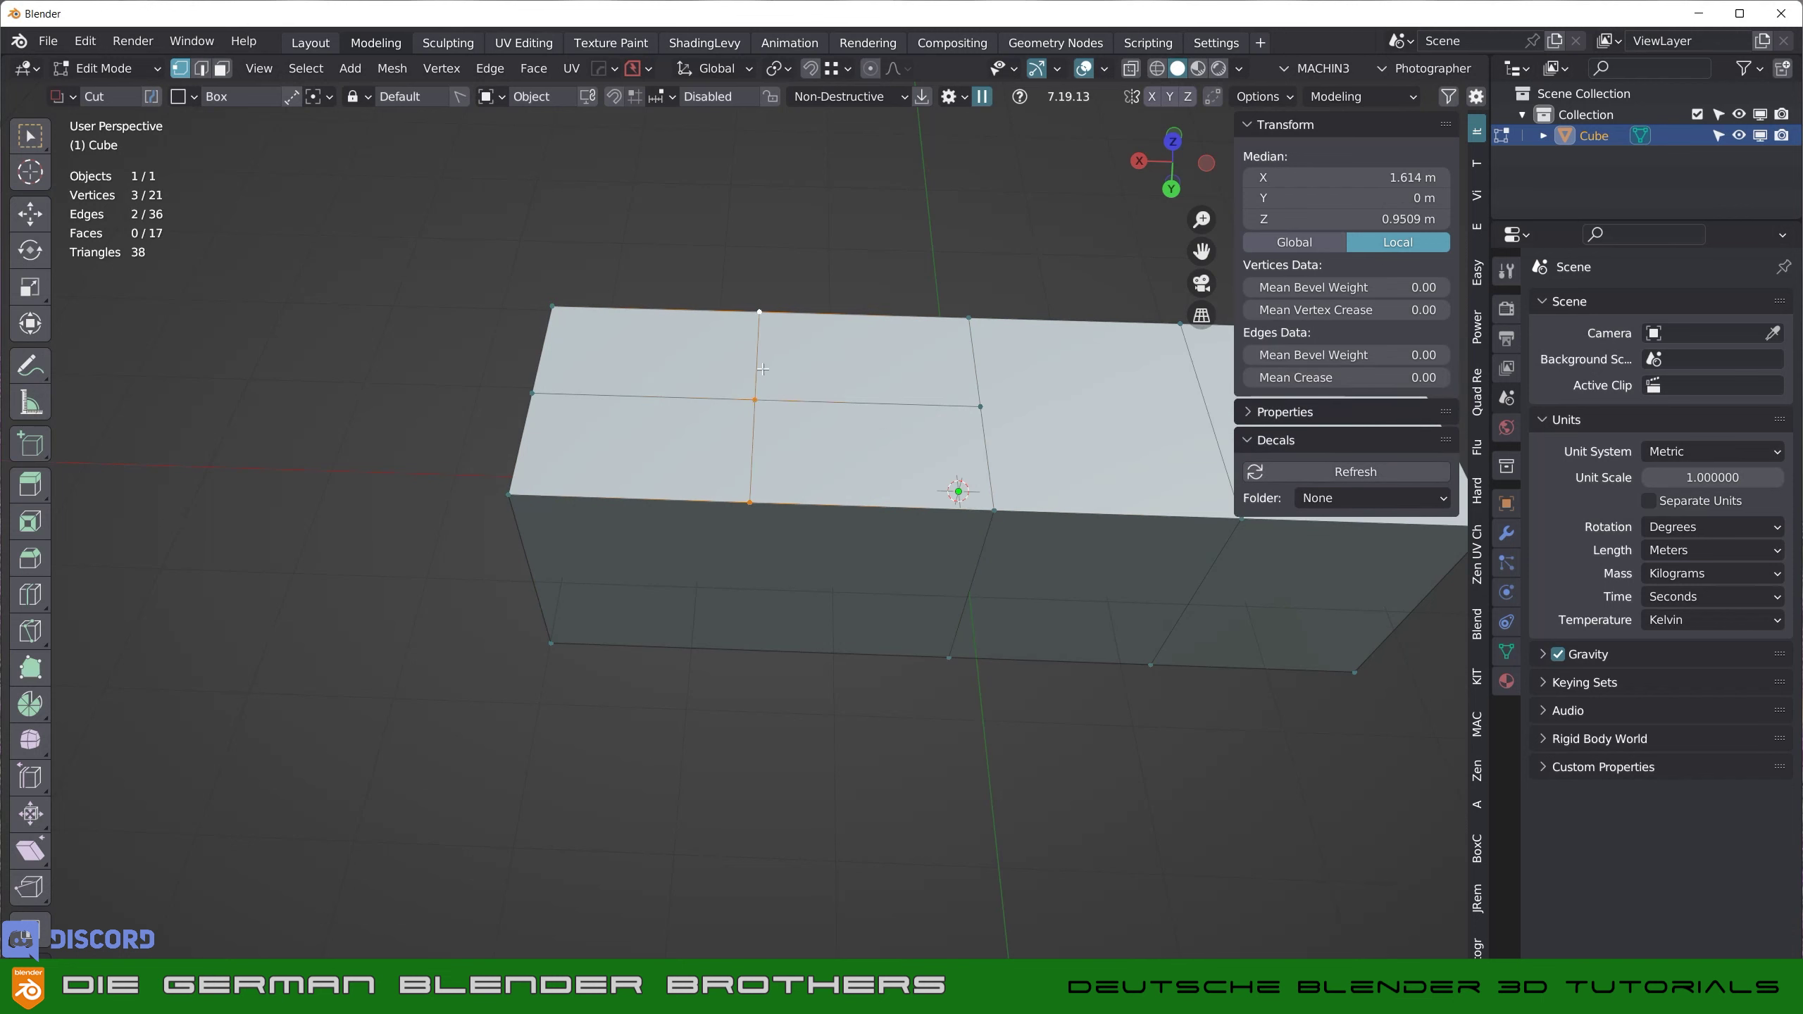
- Slide the new top edge toward the box's left end and return to Object Mode
{"action": "key", "text": "3"}
{"action": "left_click", "coordinate": [759, 369], "text": "alt"}
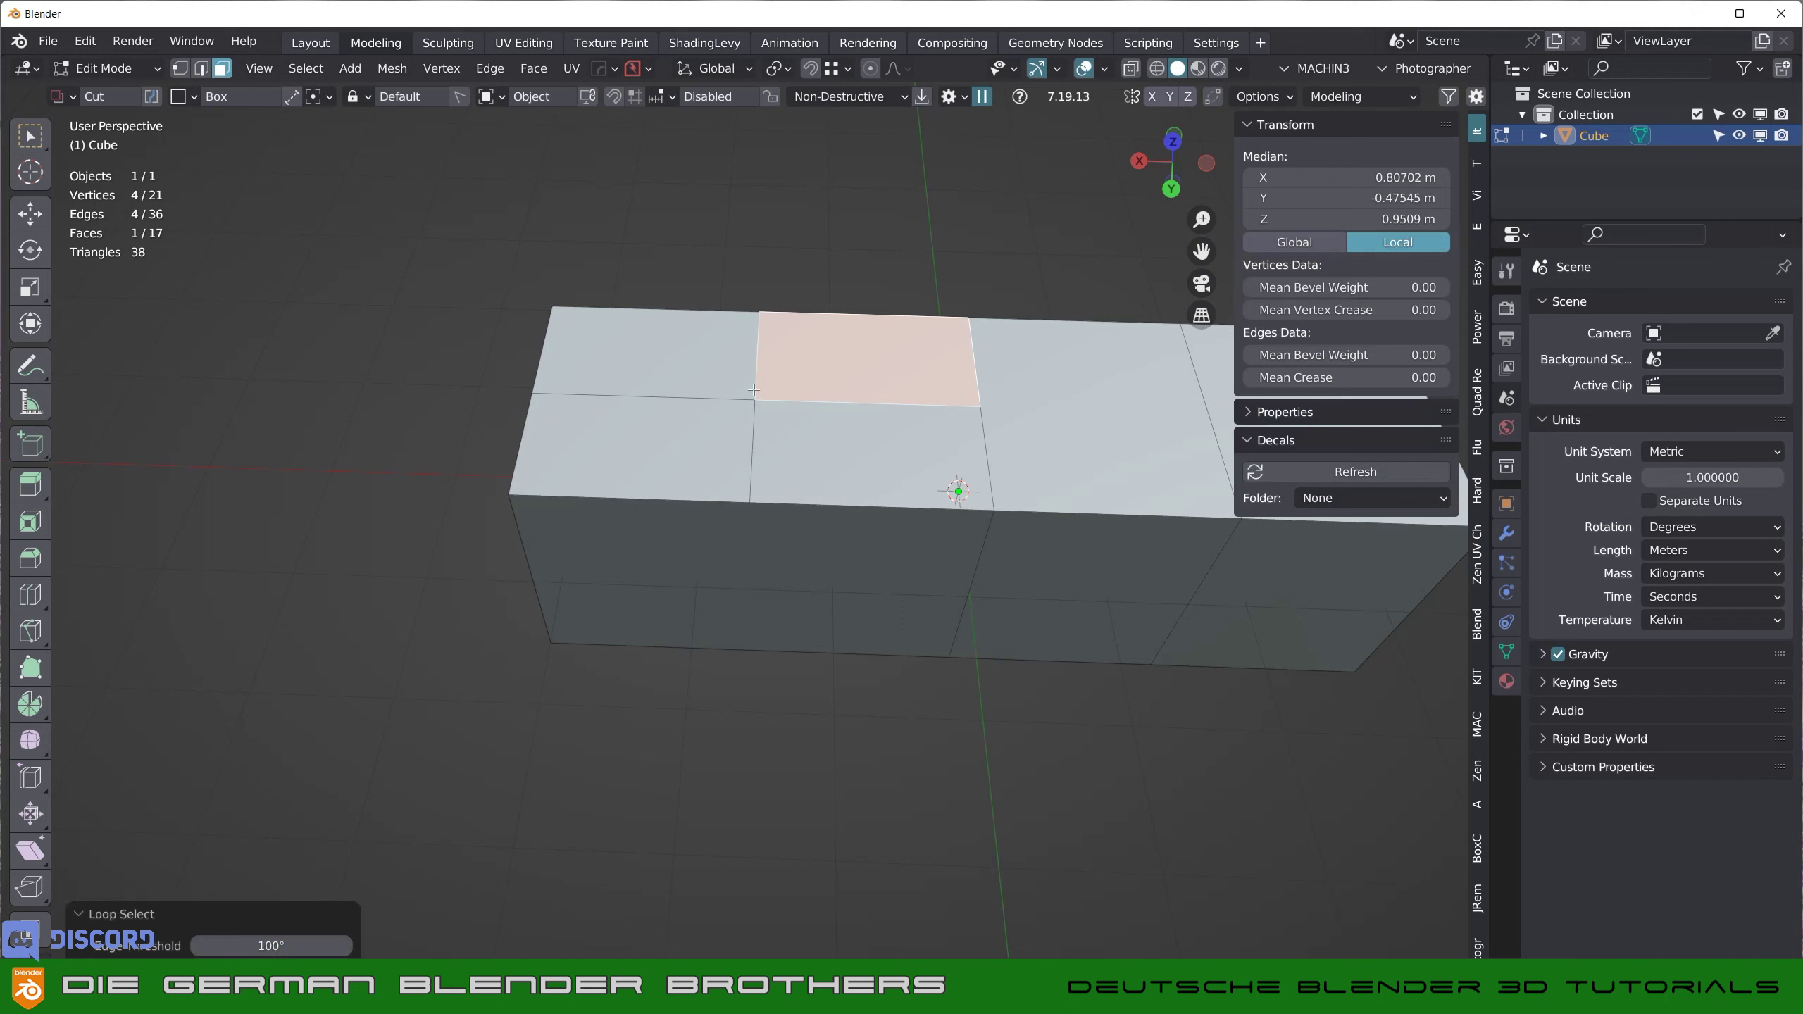
{"action": "key", "text": "2"}
{"action": "left_click", "coordinate": [753, 391], "text": "alt"}
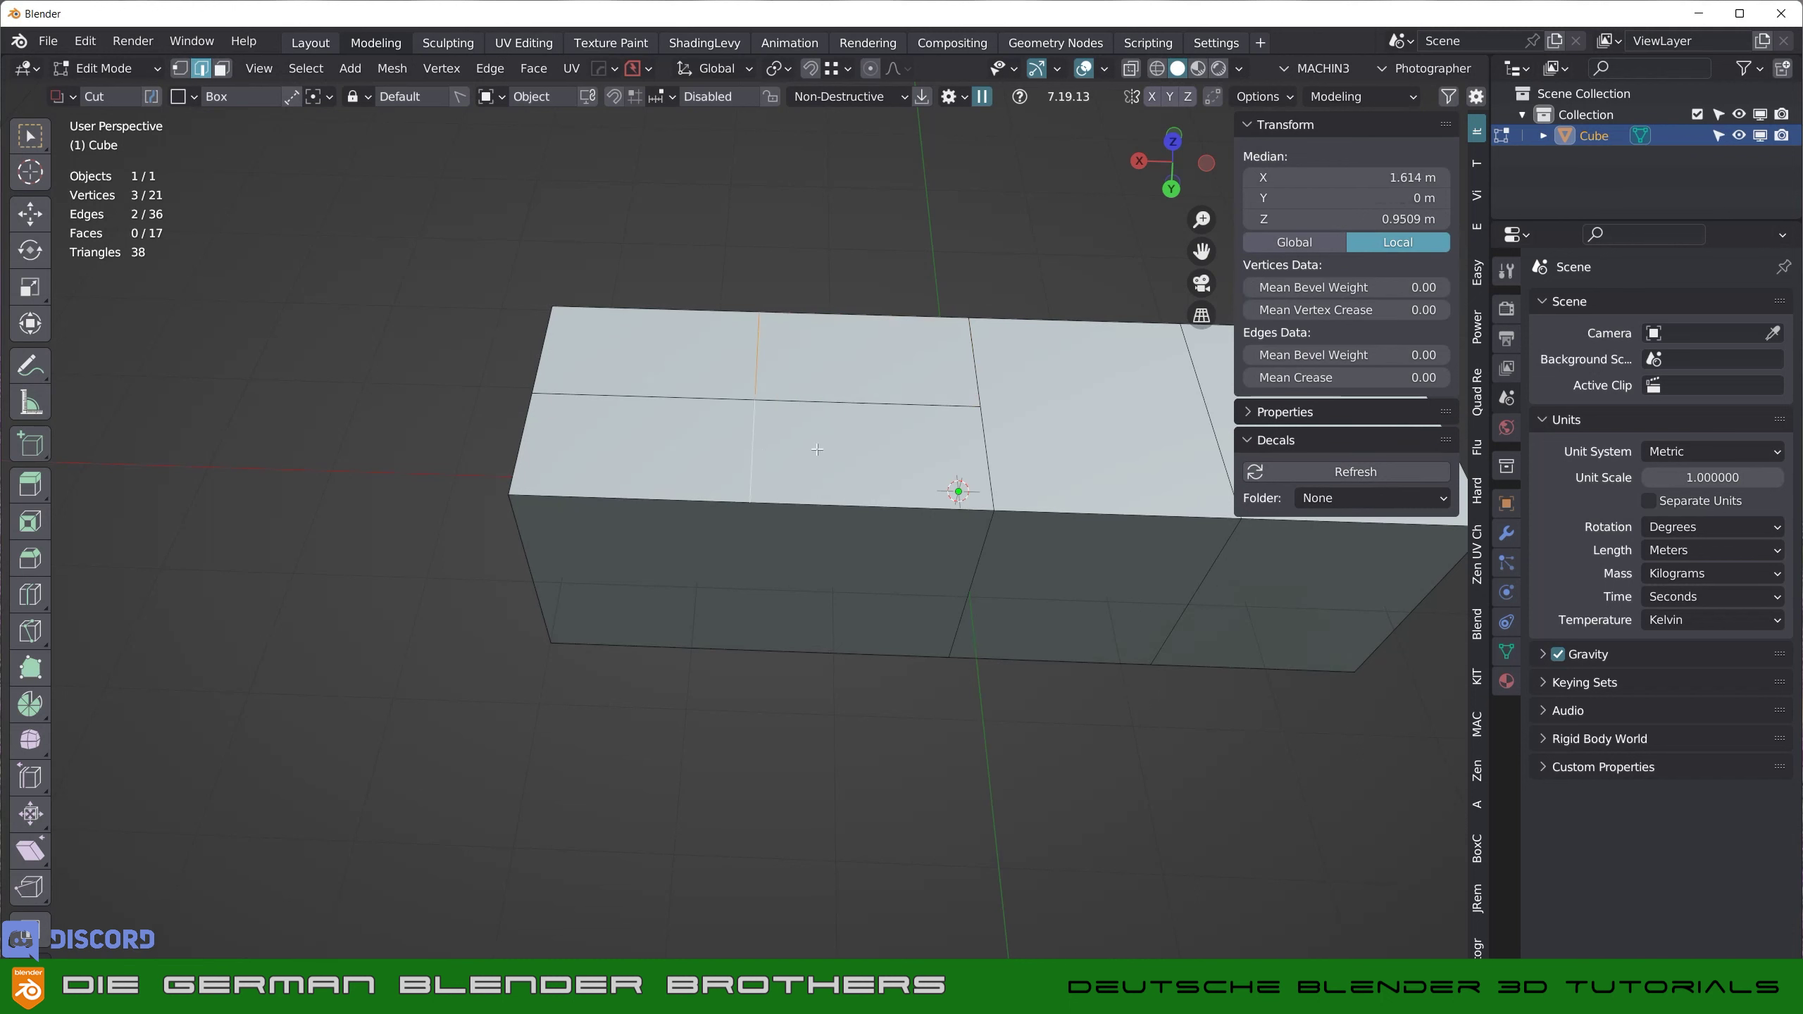
{"action": "key", "text": "g"}
{"action": "key", "text": "g"}
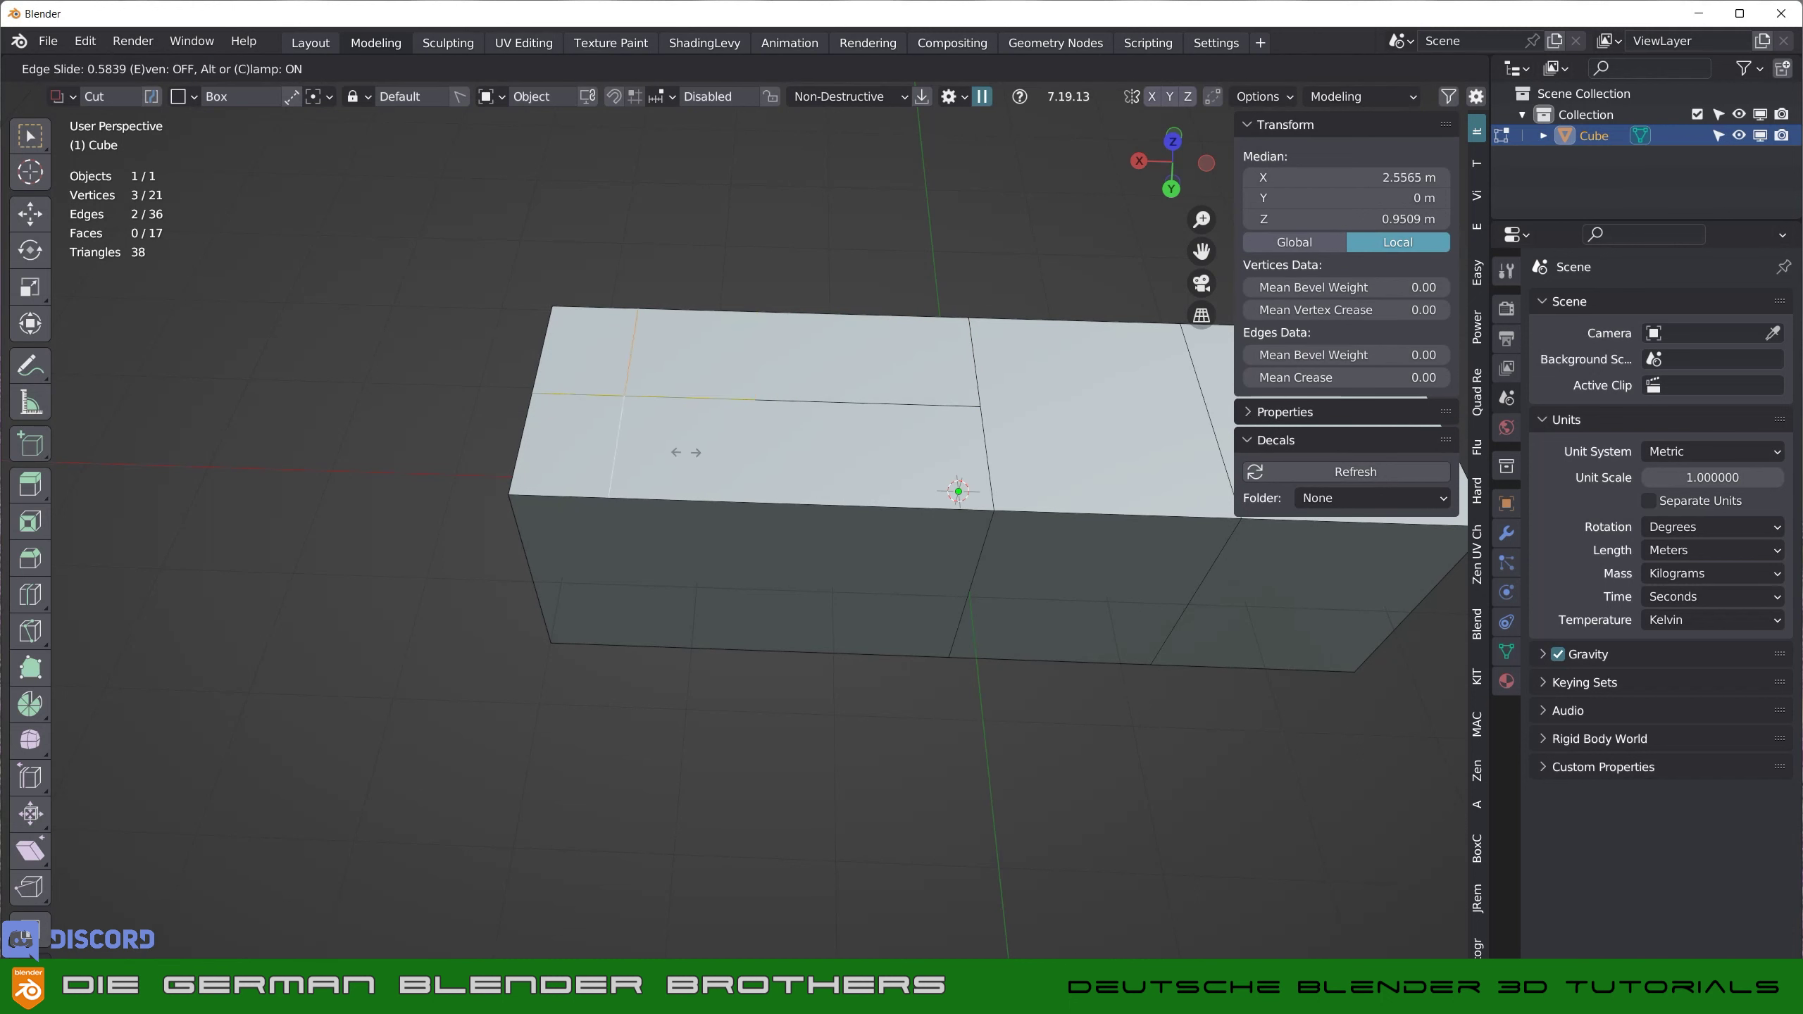
{"action": "left_click", "coordinate": [606, 458]}
{"action": "key", "text": "Tab"}
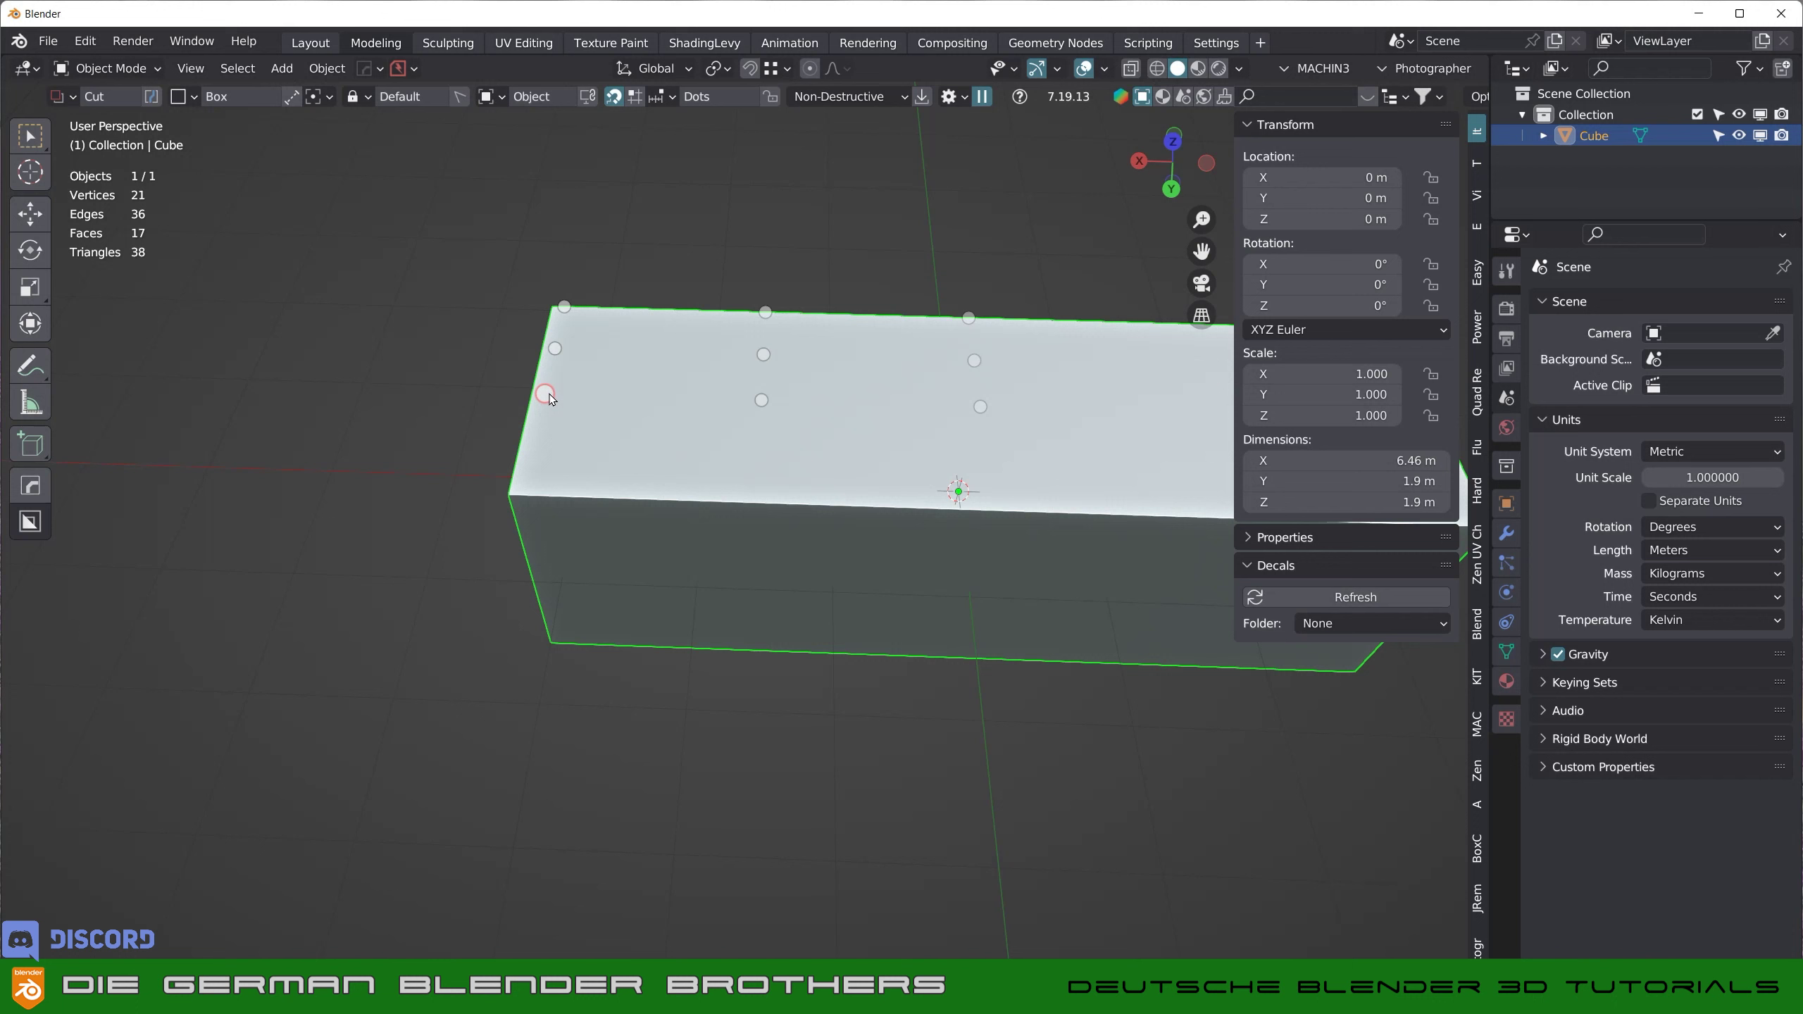
- Cancel a trial box cut, then switch cut snapping to Static Grid and preview it
{"action": "left_click_drag", "start_coordinate": [545, 395], "coordinate": [740, 426]}
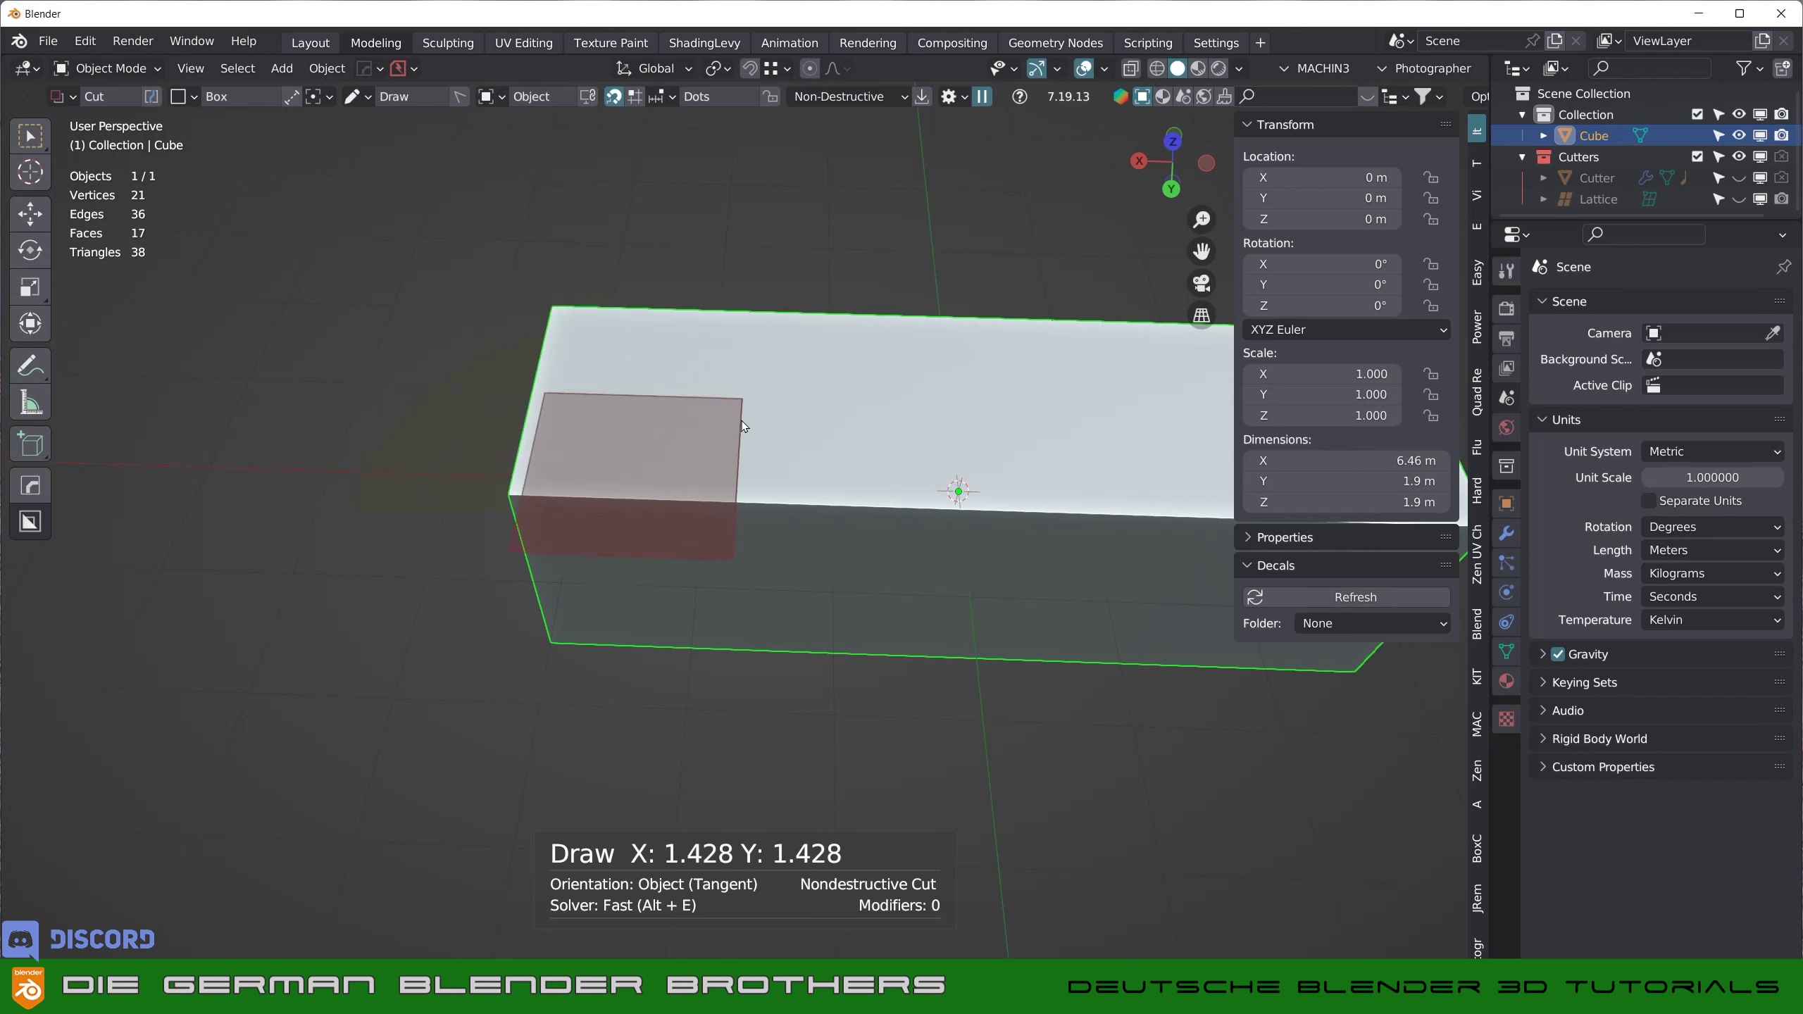
{"action": "left_click_drag", "start_coordinate": [740, 426], "coordinate": [770, 434]}
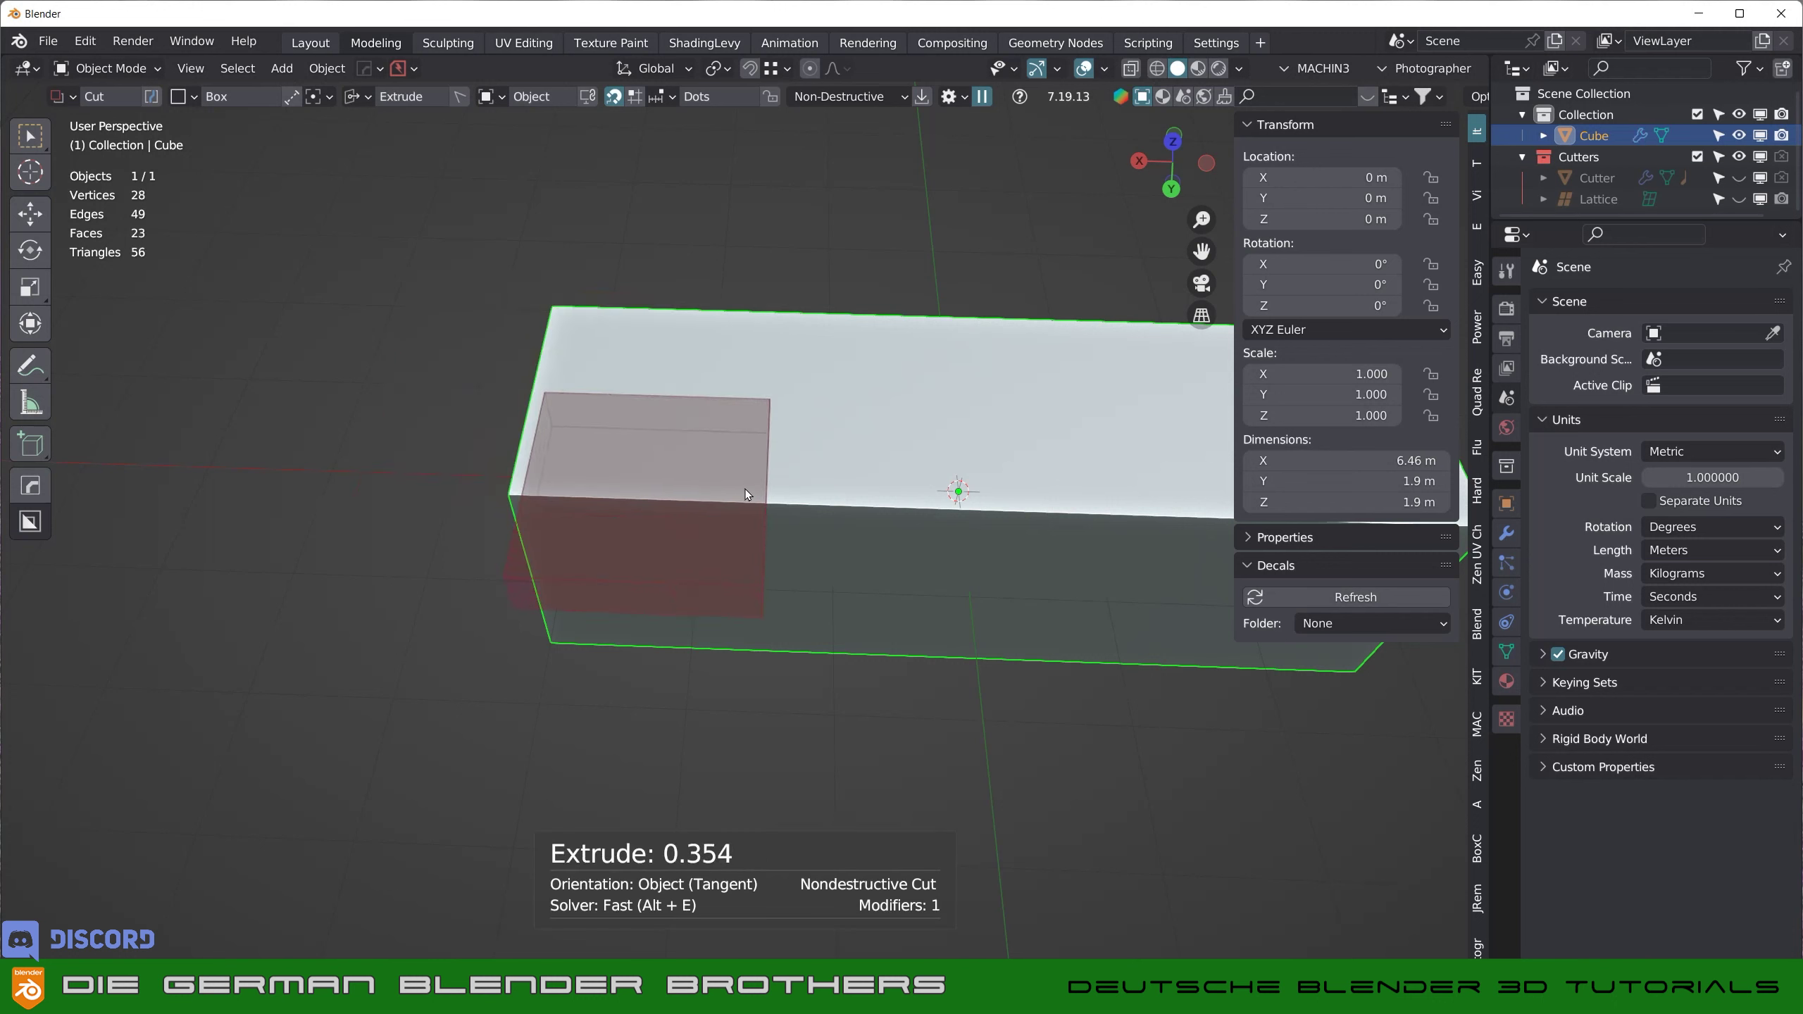
{"action": "key", "text": "Escape"}
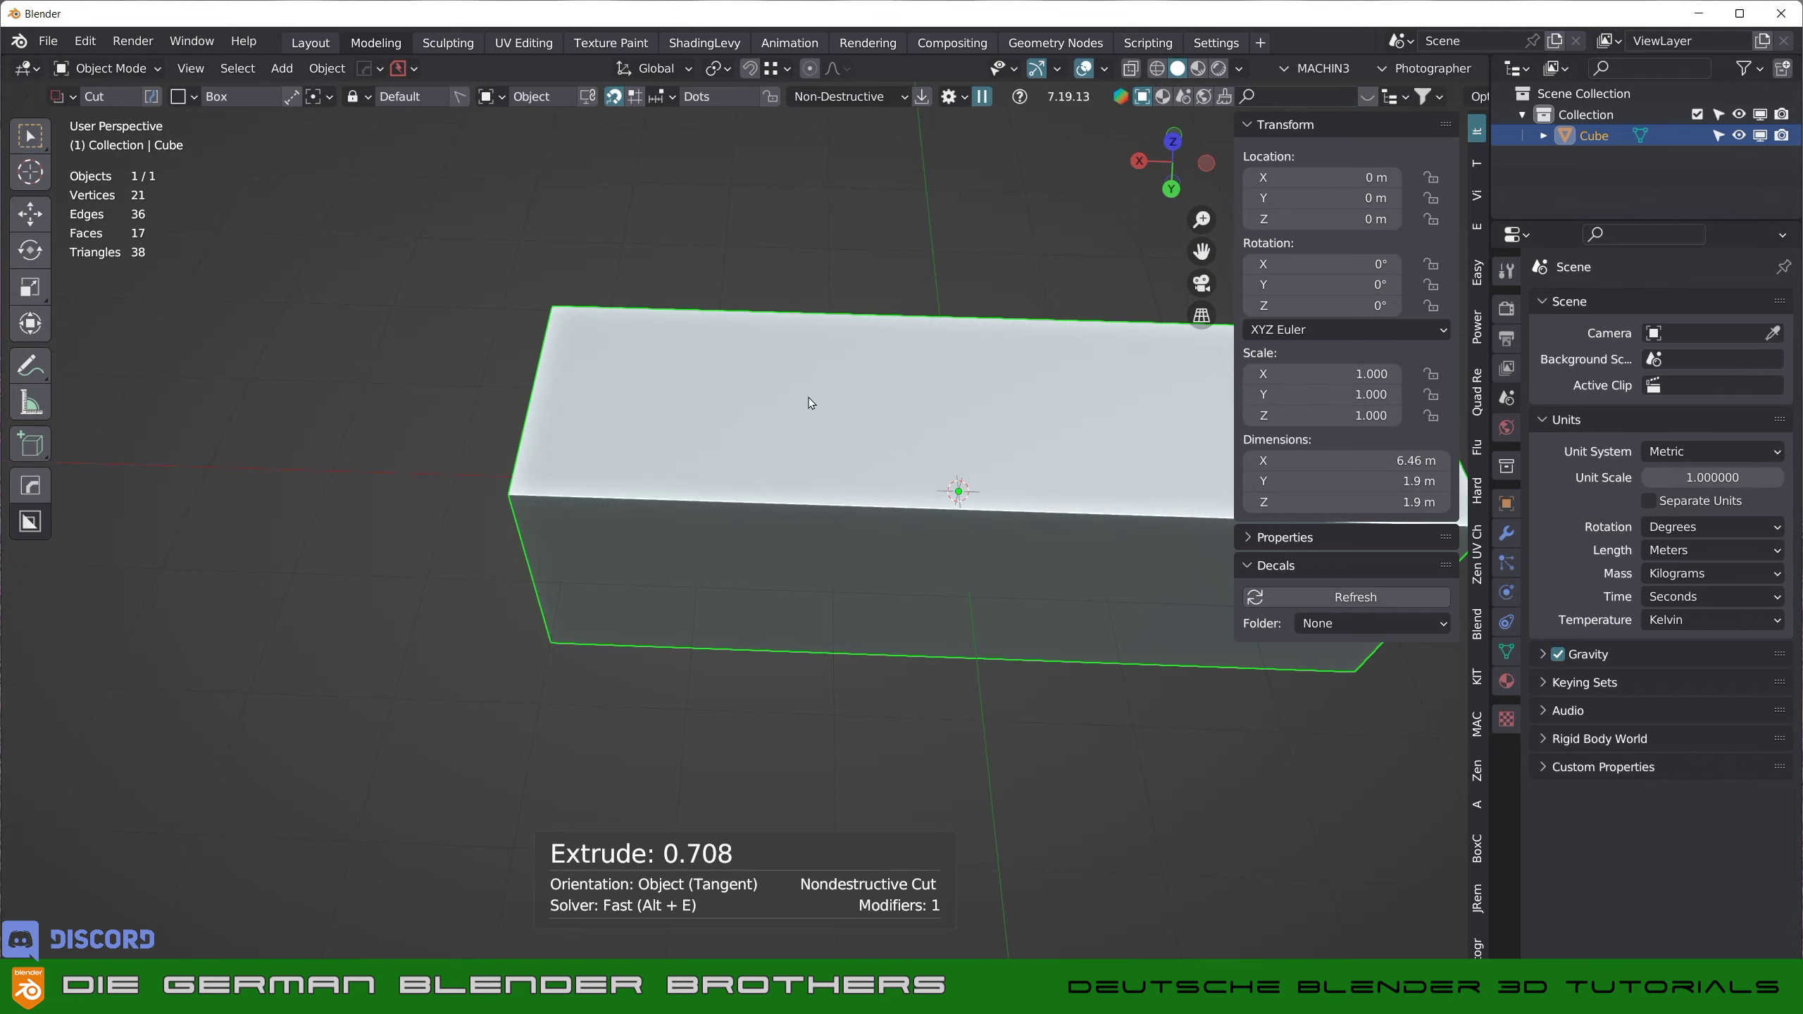
{"action": "left_click", "coordinate": [635, 97]}
{"action": "mouse_move", "coordinate": [899, 376]}
{"action": "middle_mouse_down", "text": "shift"}
{"action": "mouse_move", "coordinate": [646, 393]}
{"action": "mouse_move", "coordinate": [586, 374]}
{"action": "middle_mouse_up", "text": "shift"}
{"action": "key", "text": "ctrl"}
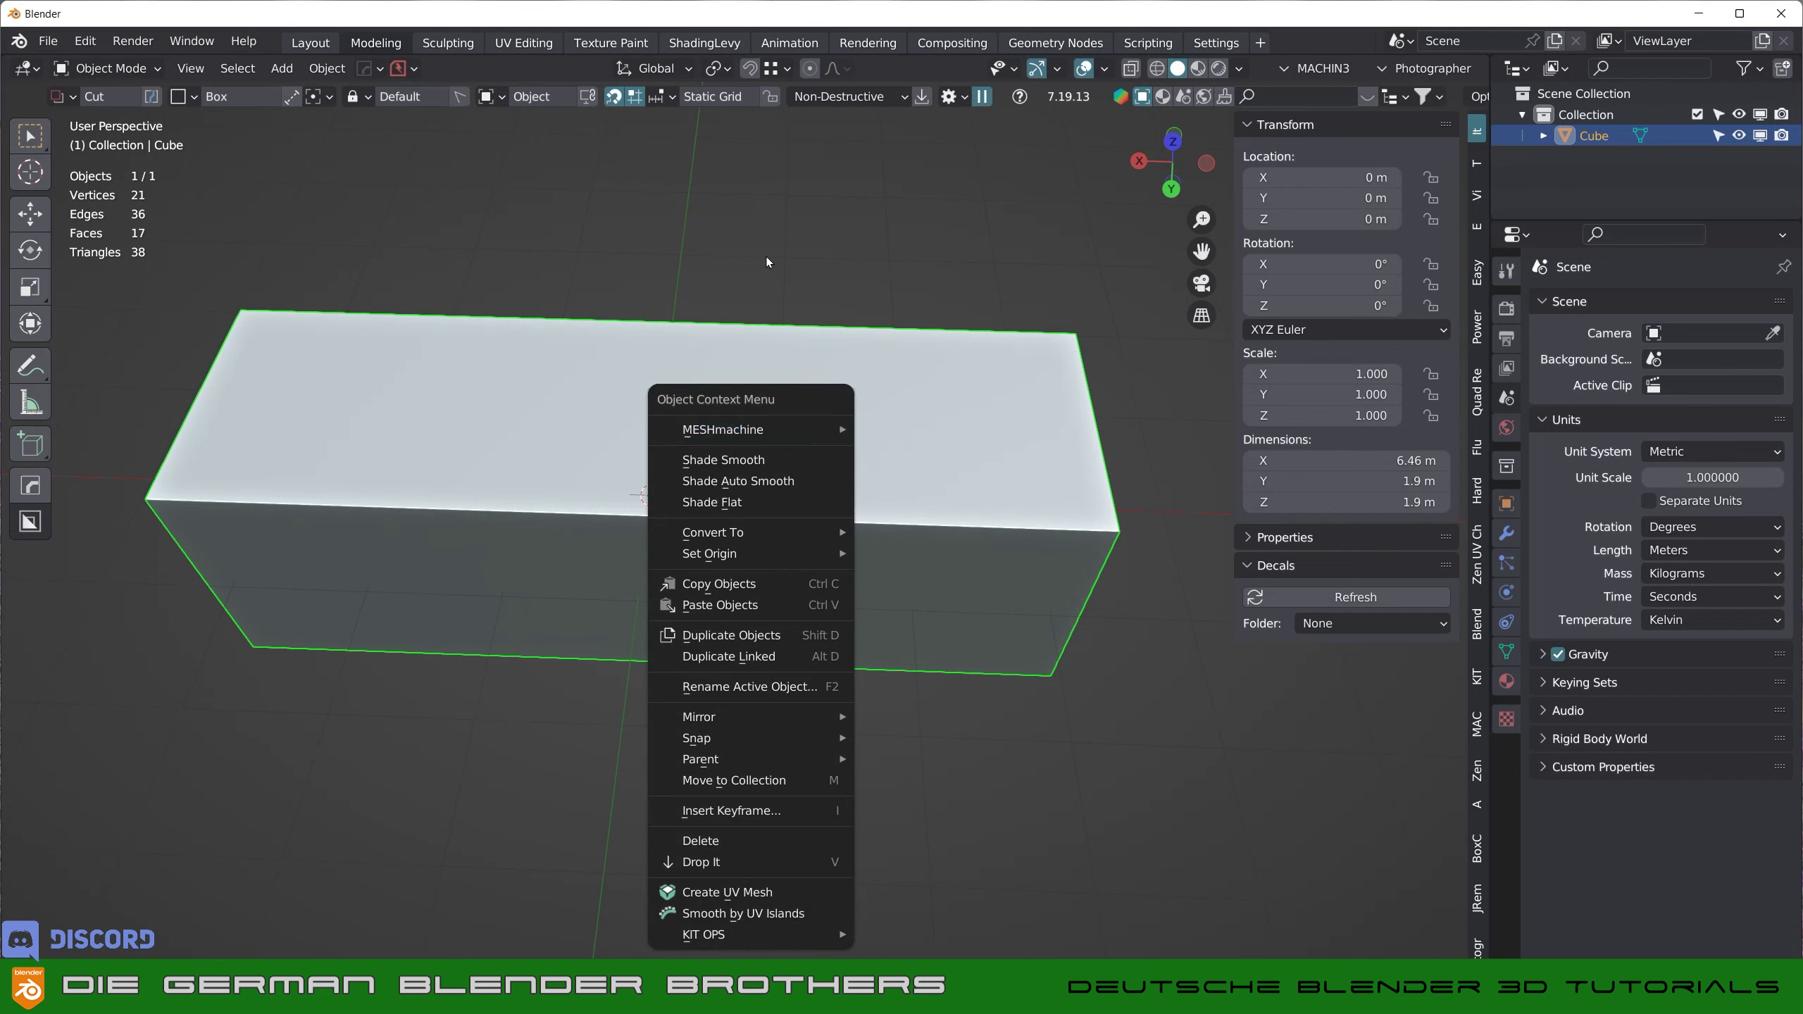
- Set the BoxCutter snapping grid spacing to 0.5 m
{"action": "left_click", "coordinate": [665, 99]}
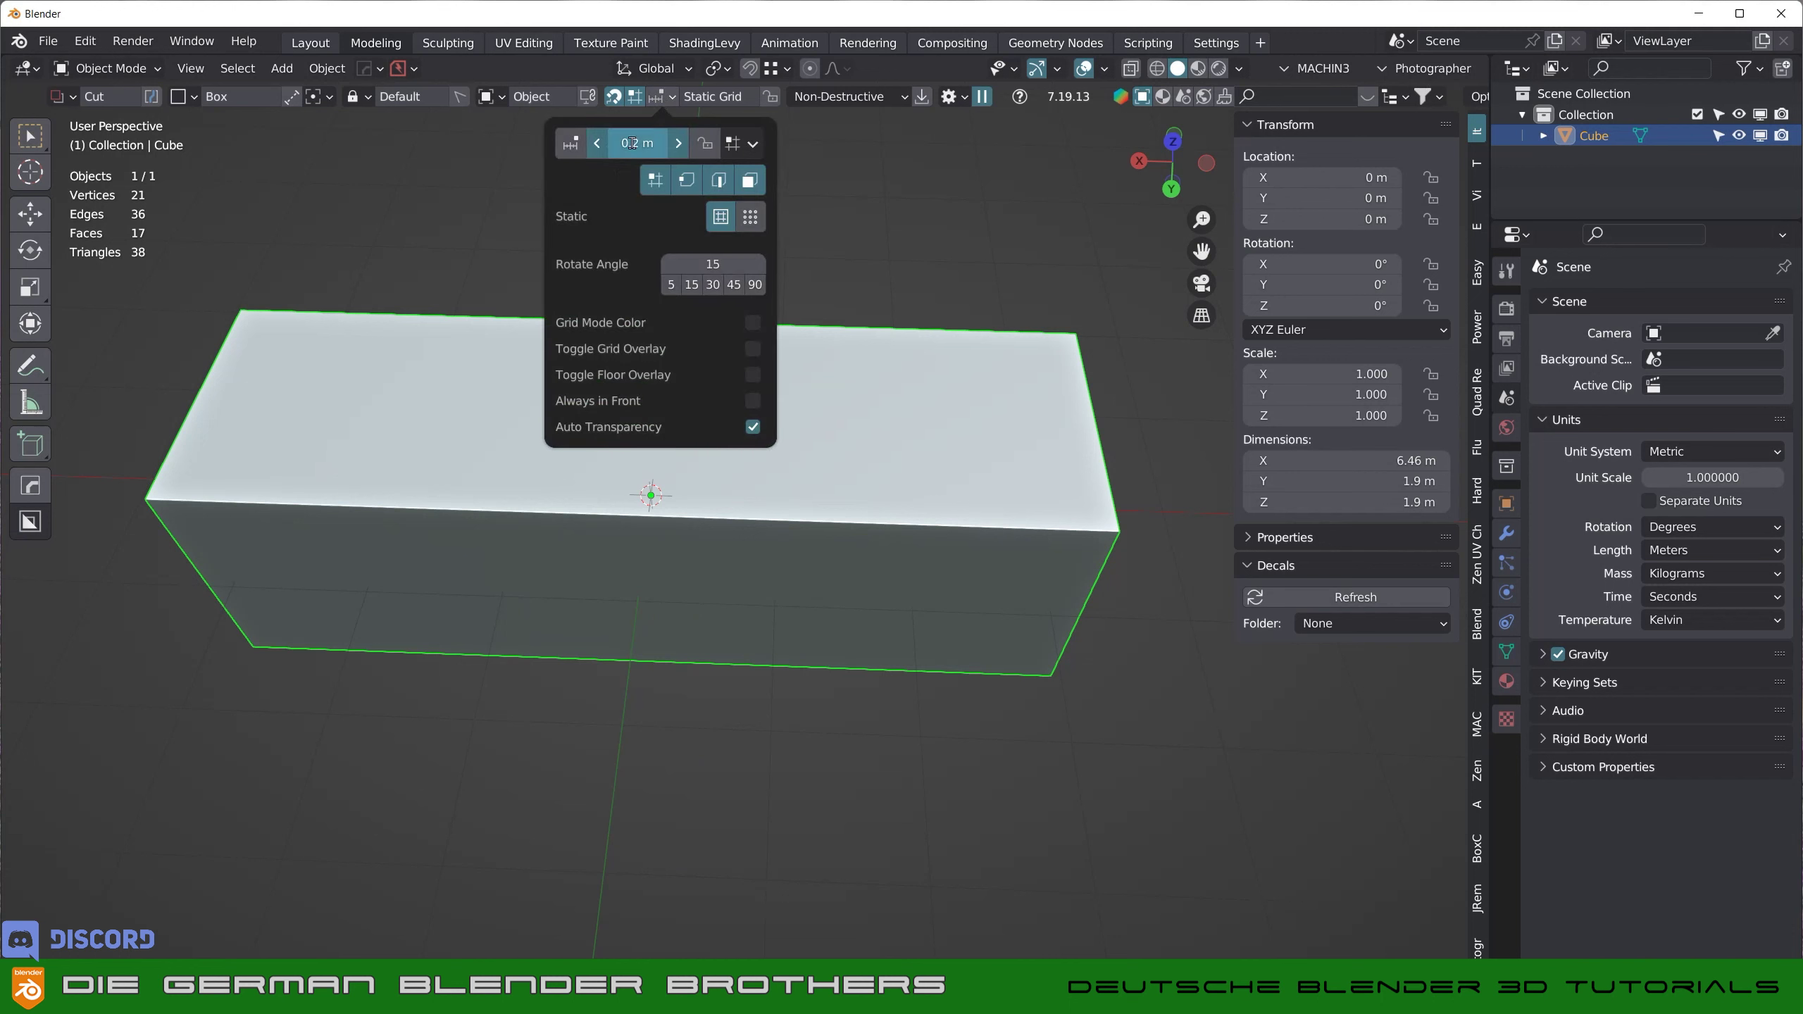
{"action": "left_click", "coordinate": [632, 142]}
{"action": "type", "text": "0.5"}
{"action": "key", "text": "Return"}
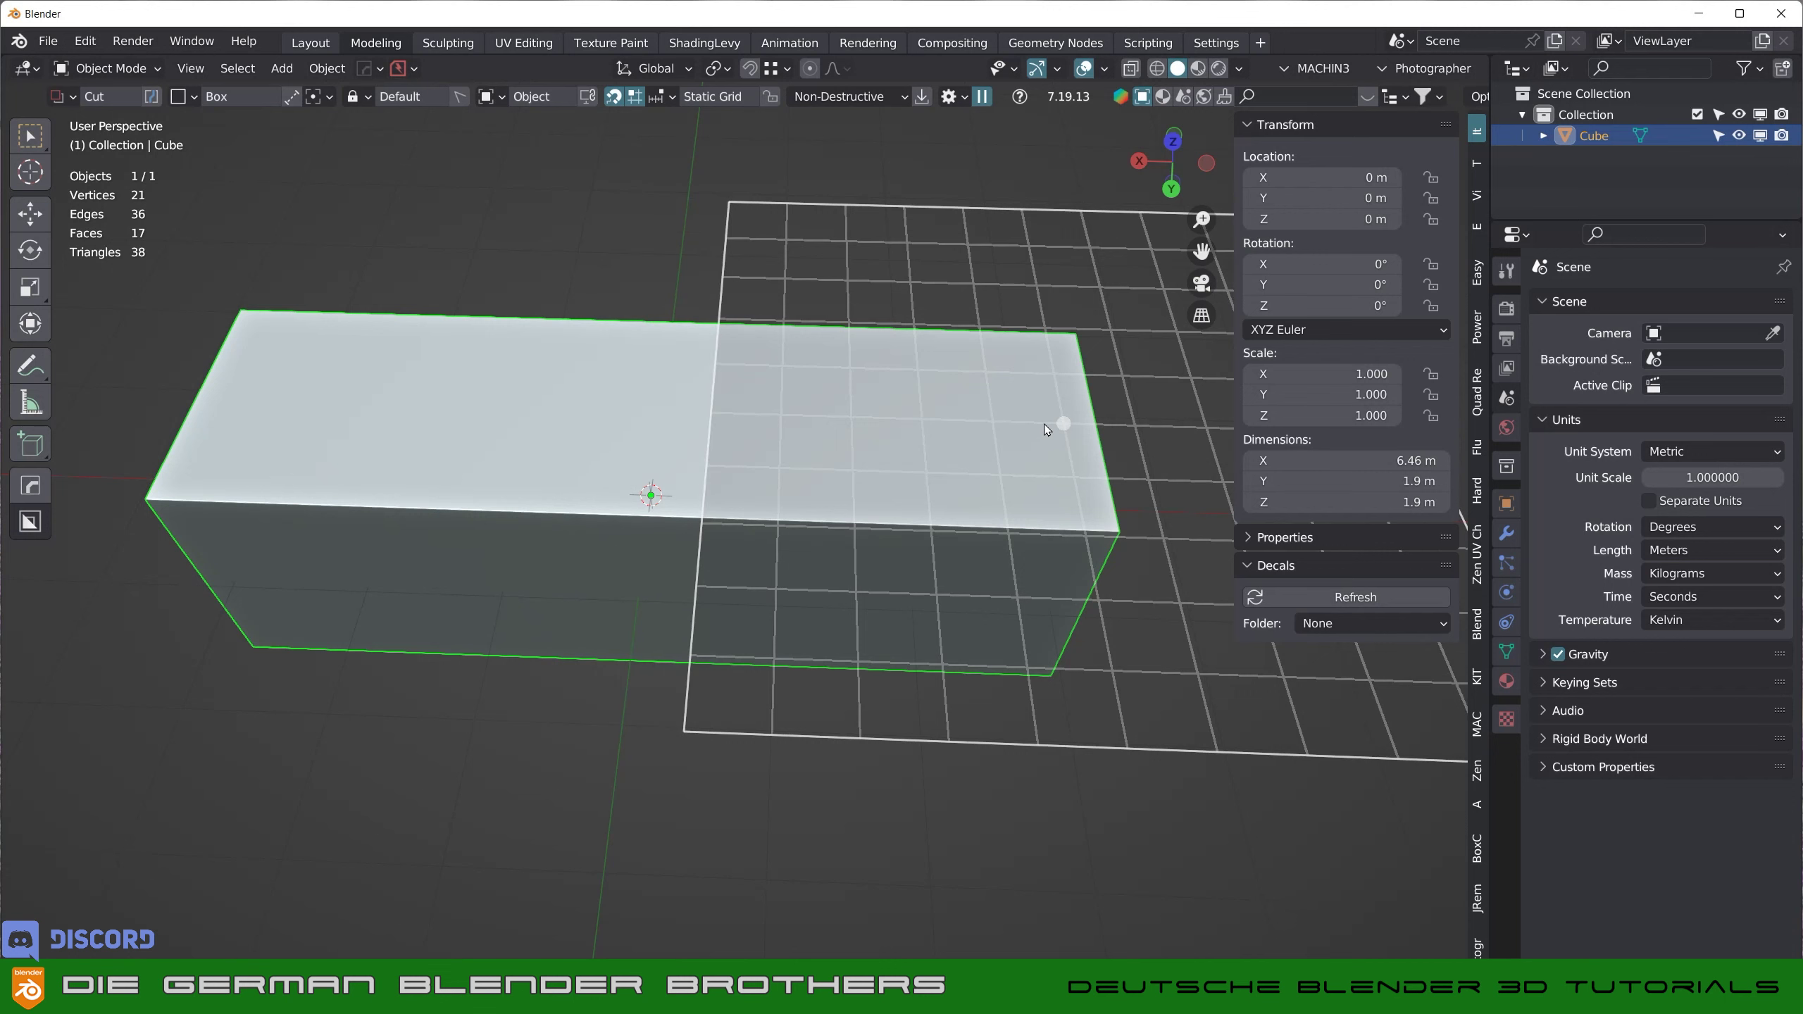
- Draw a test box cut on the 0.5 m grid near the right end, then cancel it
{"action": "left_click", "coordinate": [672, 97]}
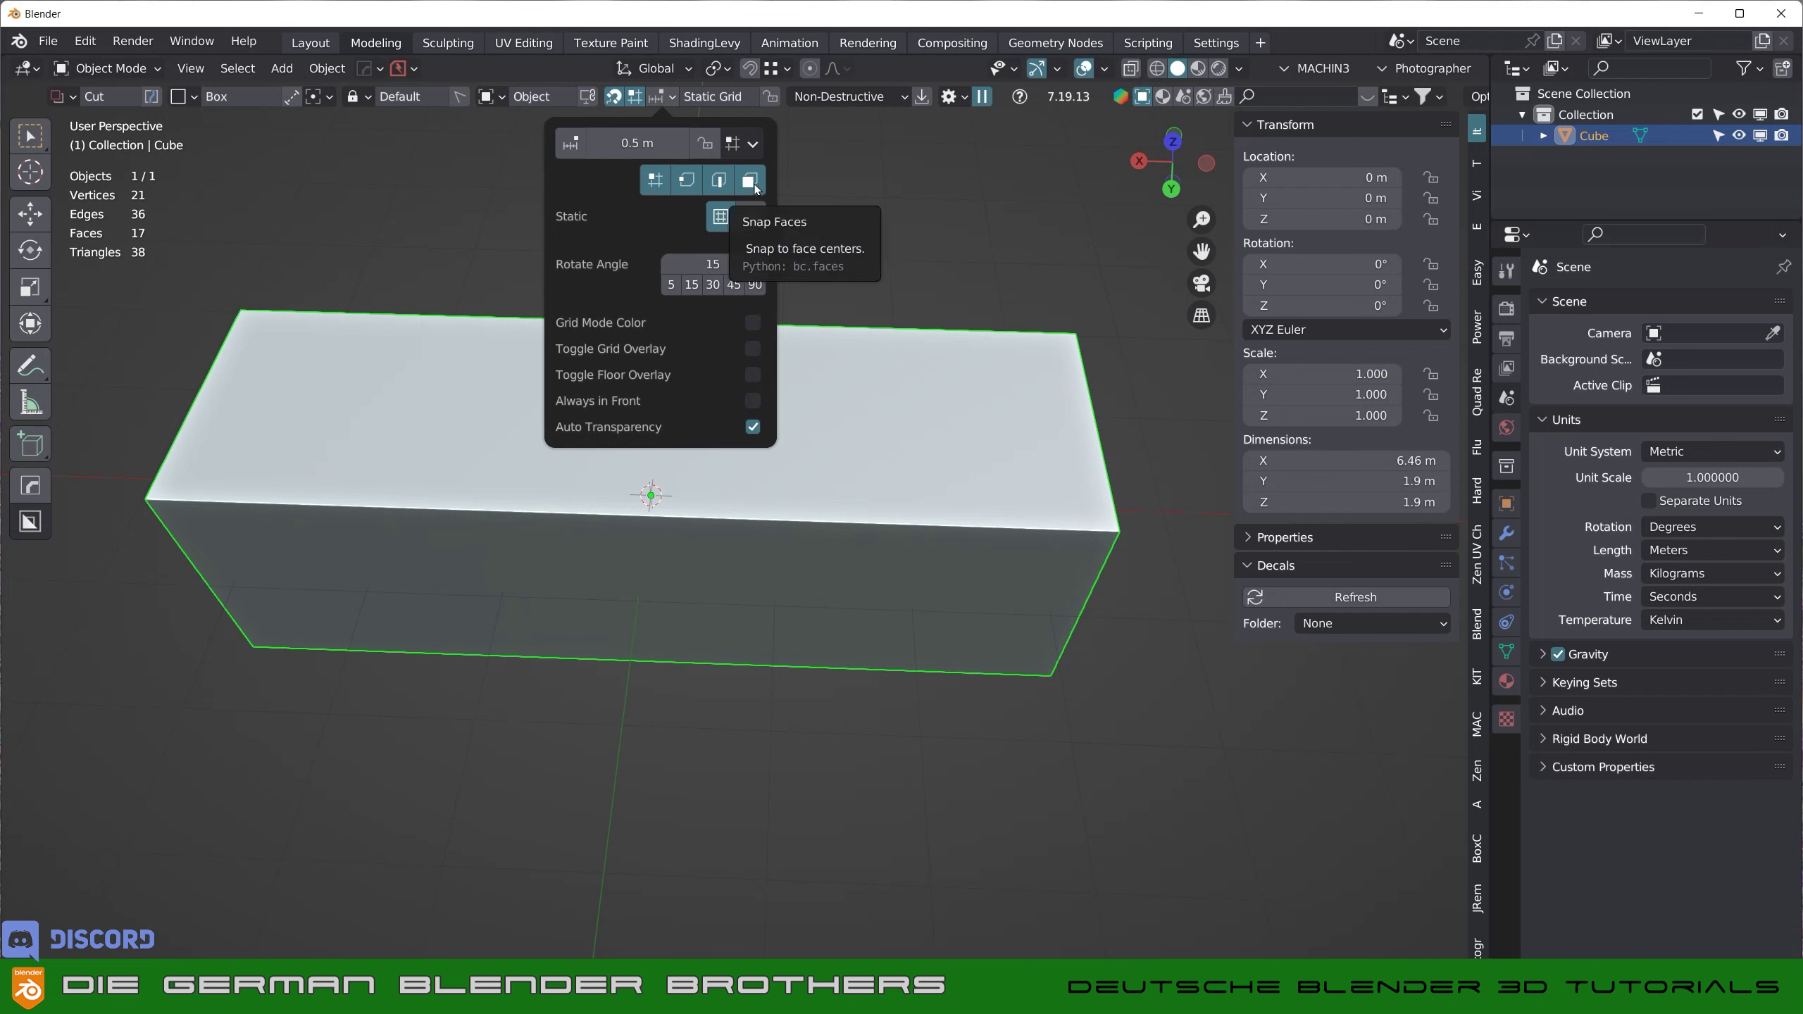
{"action": "key", "text": "ctrl"}
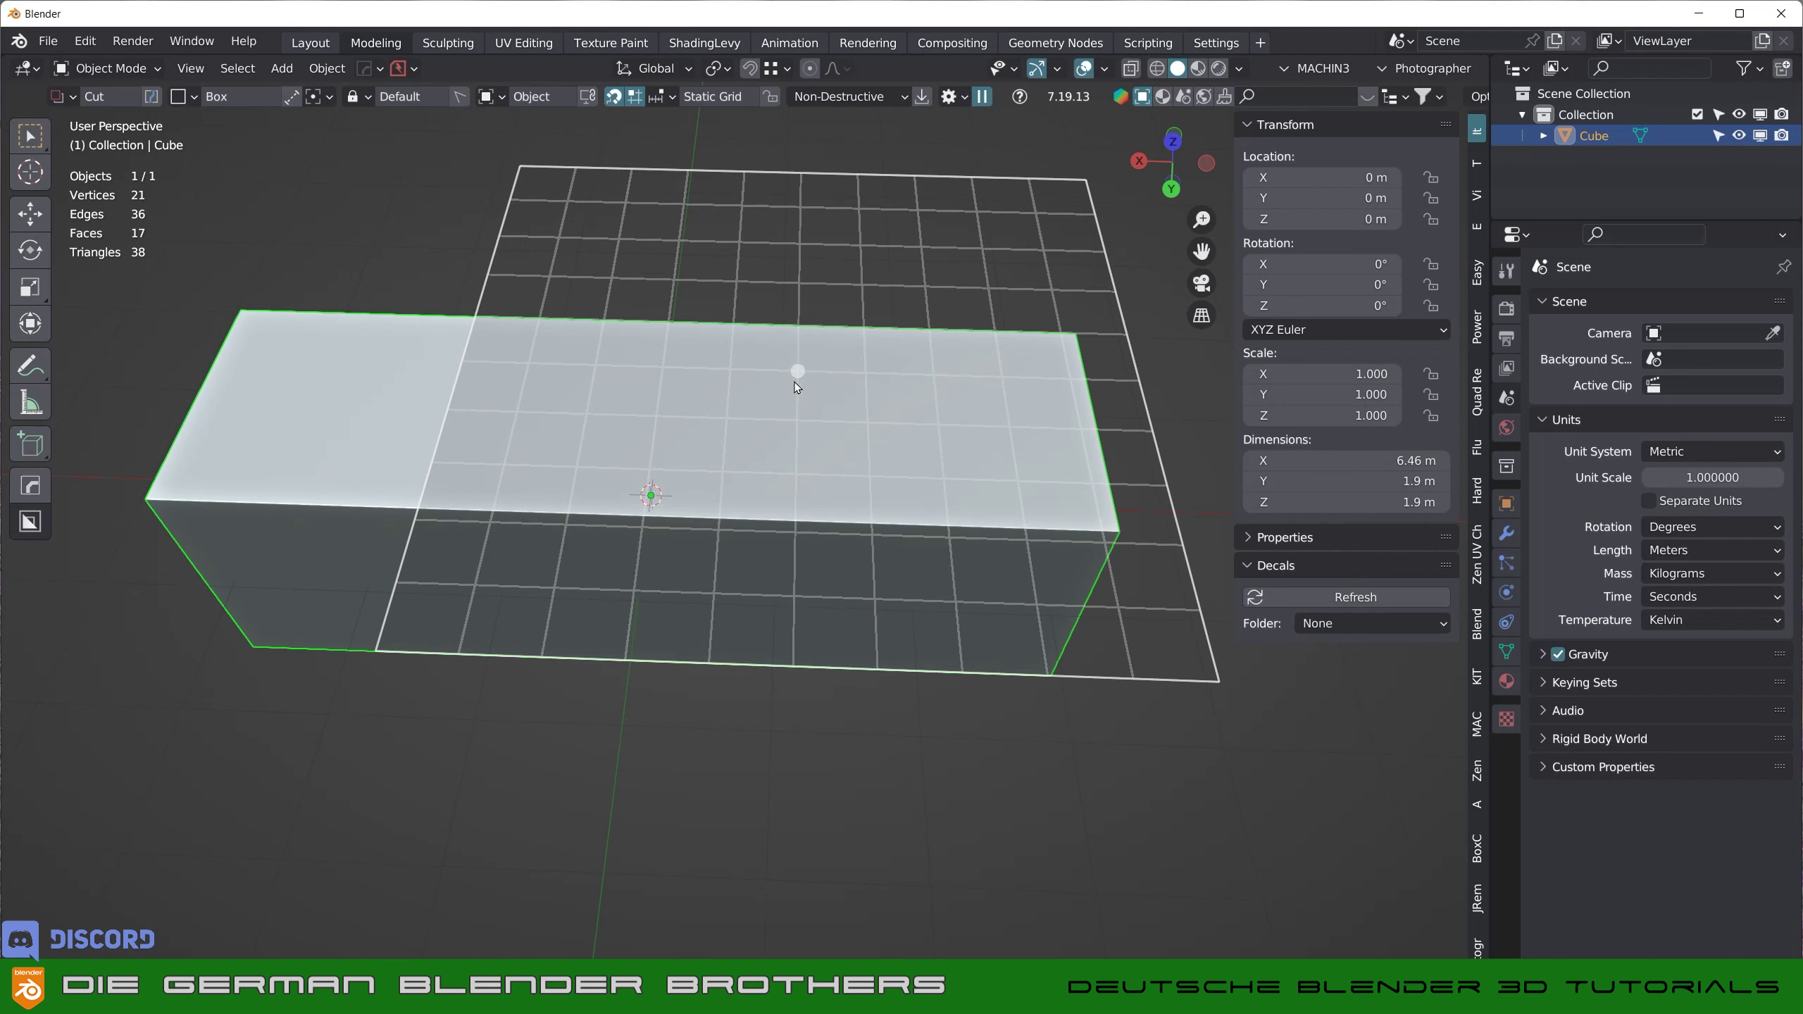
{"action": "left_click_drag", "start_coordinate": [795, 386], "coordinate": [851, 420]}
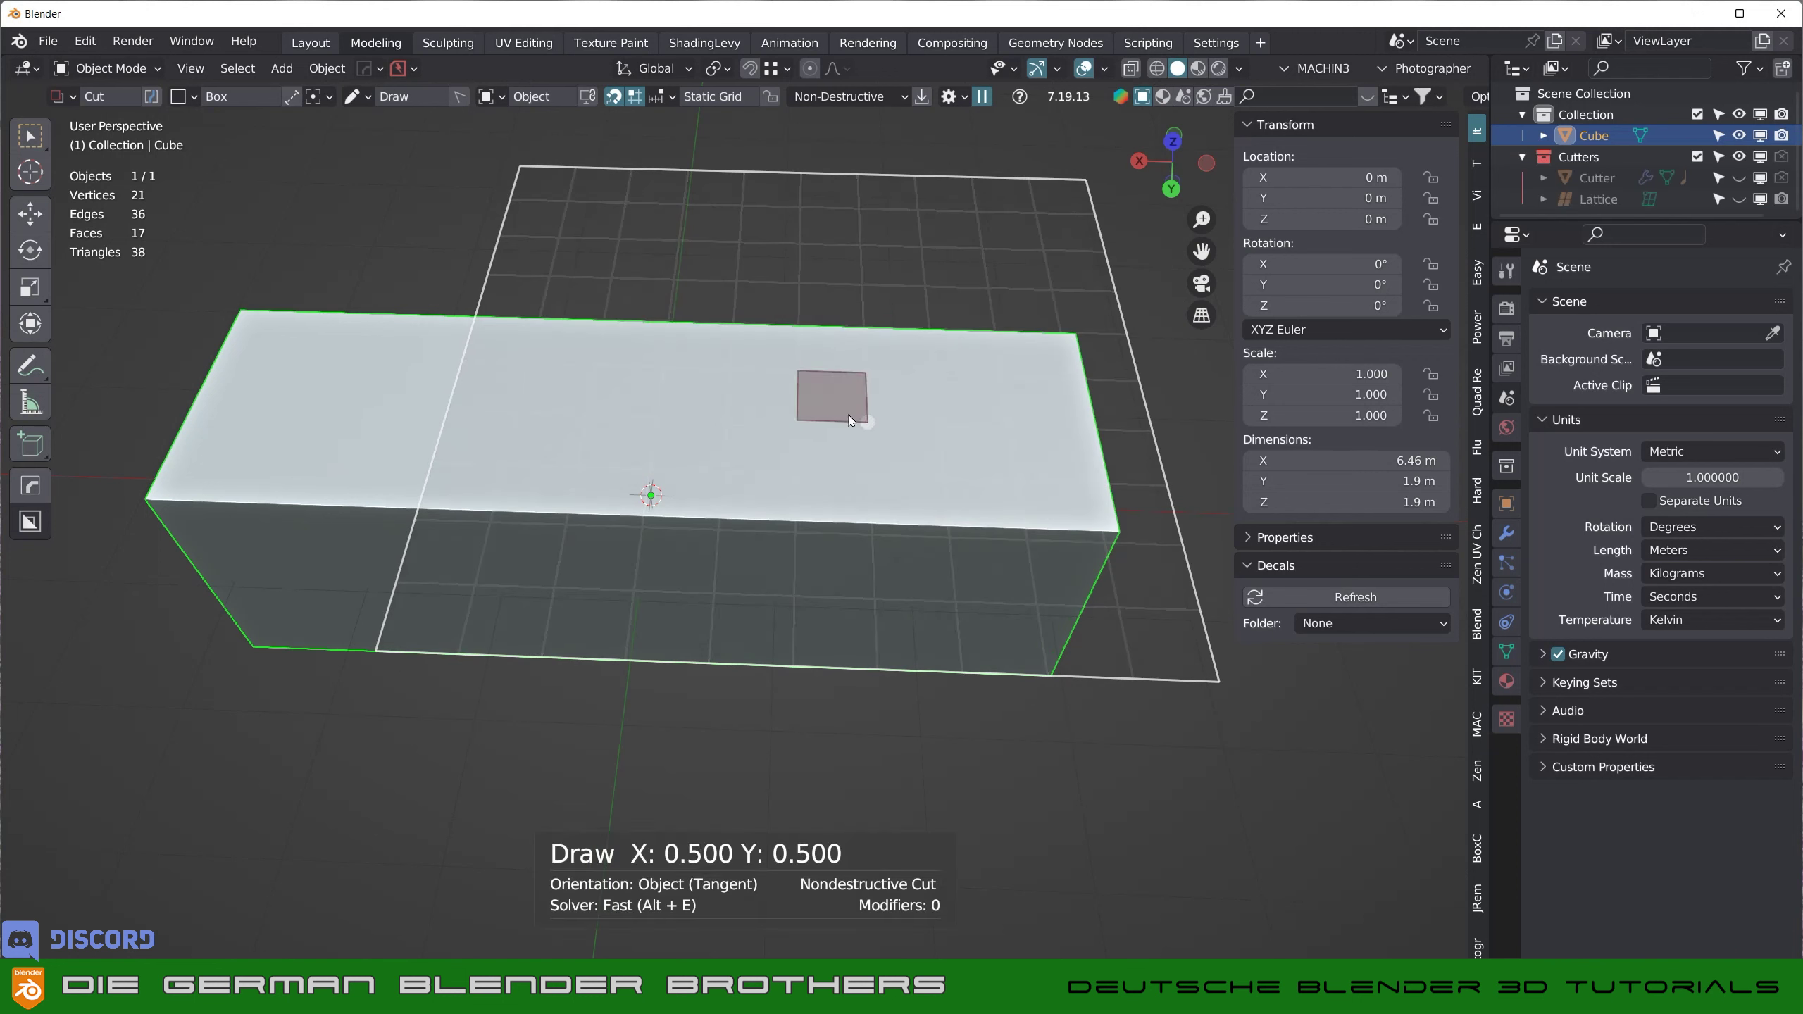
{"action": "left_click_drag", "start_coordinate": [851, 420], "coordinate": [927, 477]}
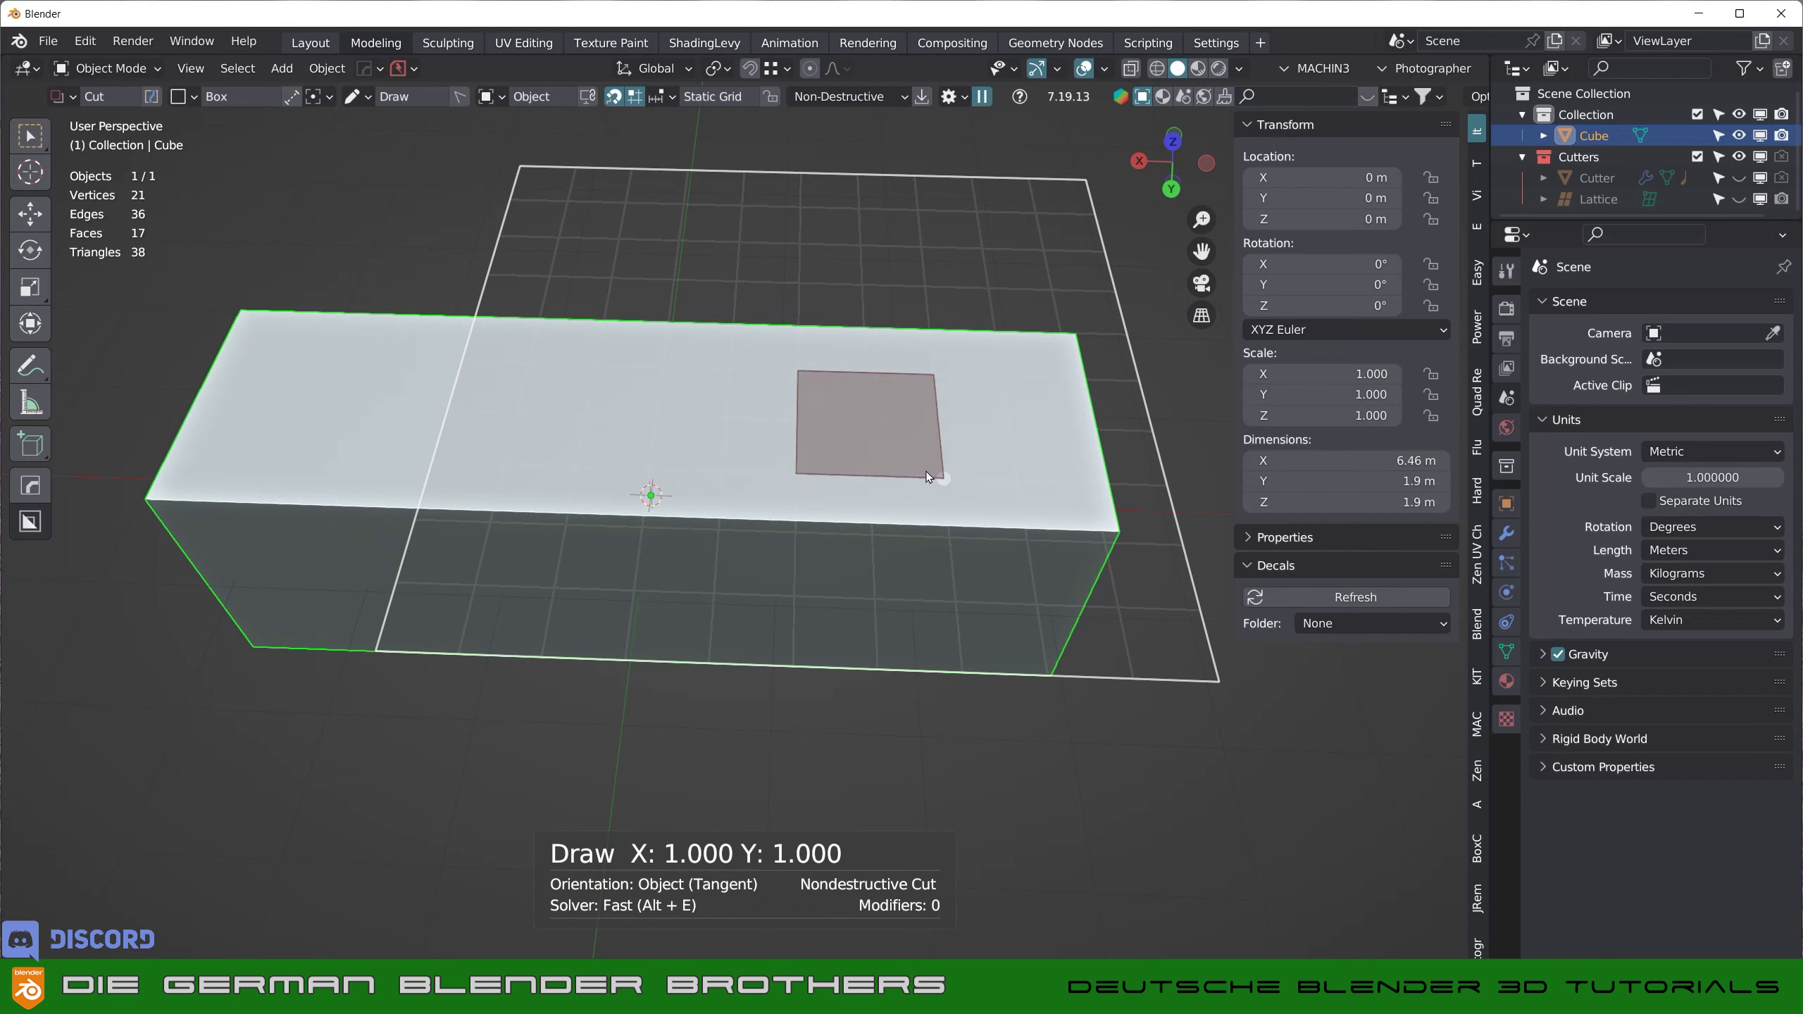
{"action": "left_click_drag", "start_coordinate": [927, 477], "coordinate": [1014, 523]}
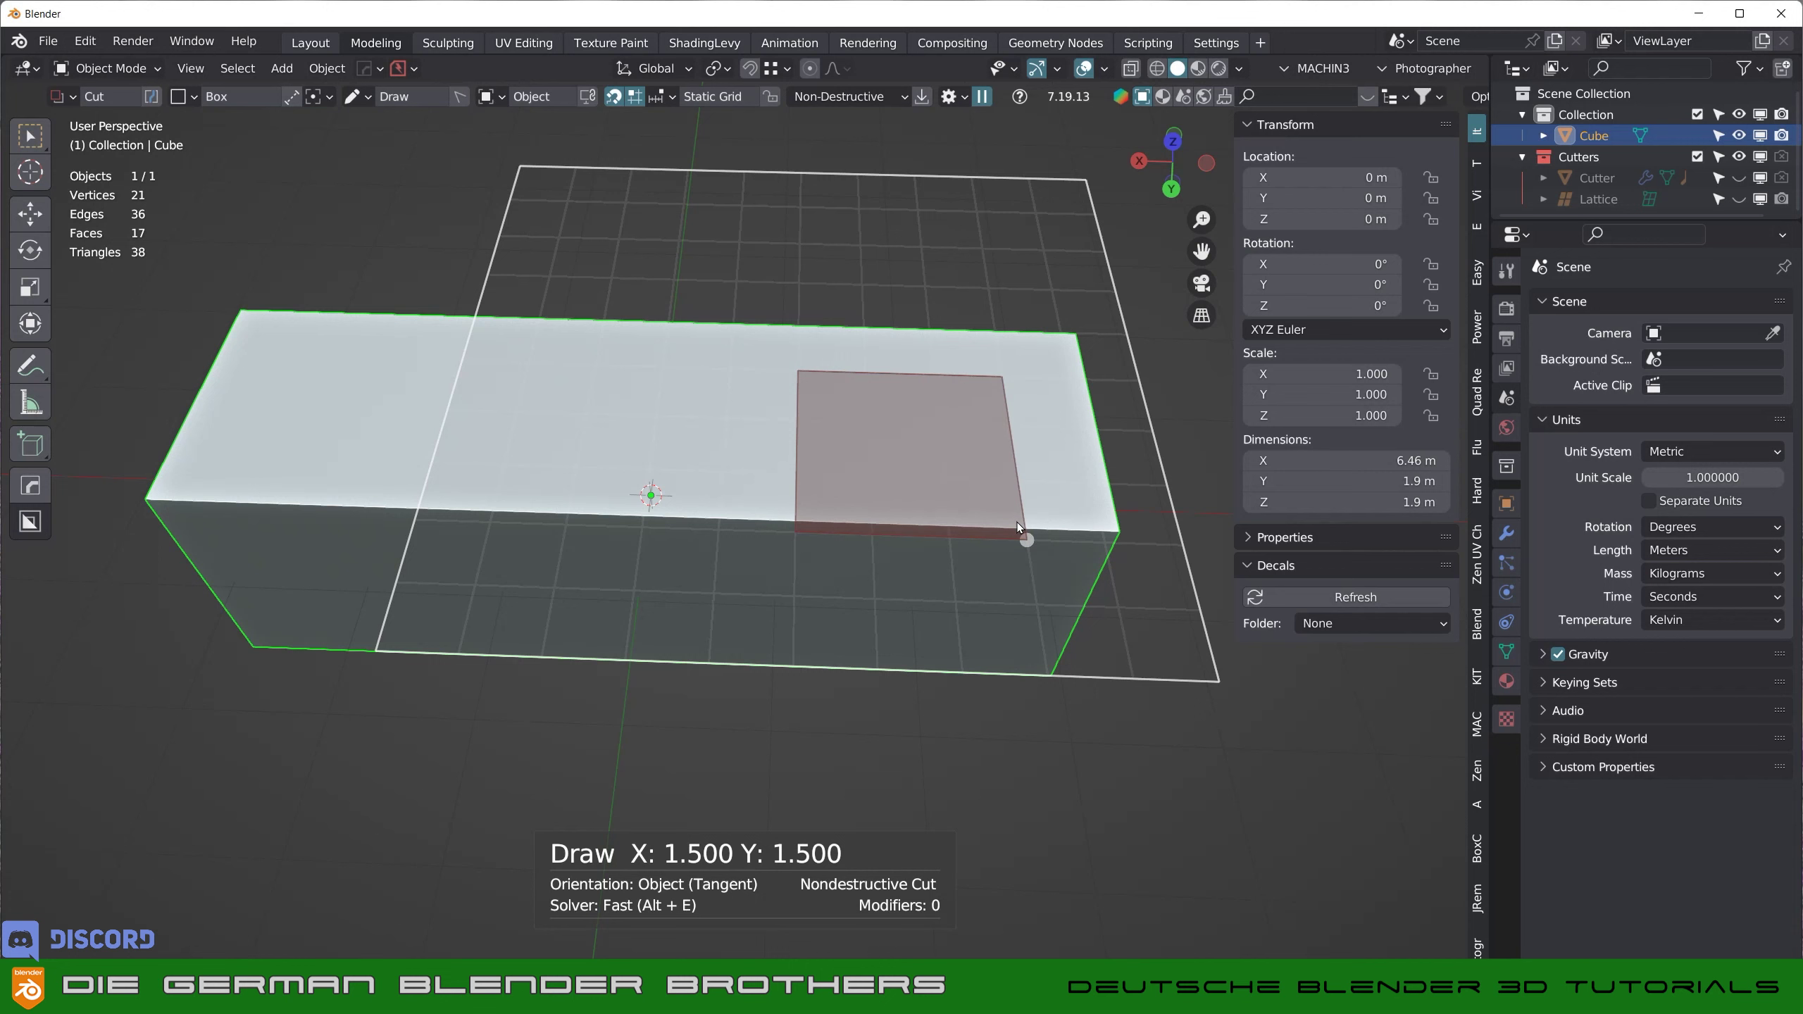
{"action": "left_click_drag", "start_coordinate": [1017, 521], "coordinate": [1003, 523]}
{"action": "left_click_drag", "start_coordinate": [851, 560], "coordinate": [852, 561]}
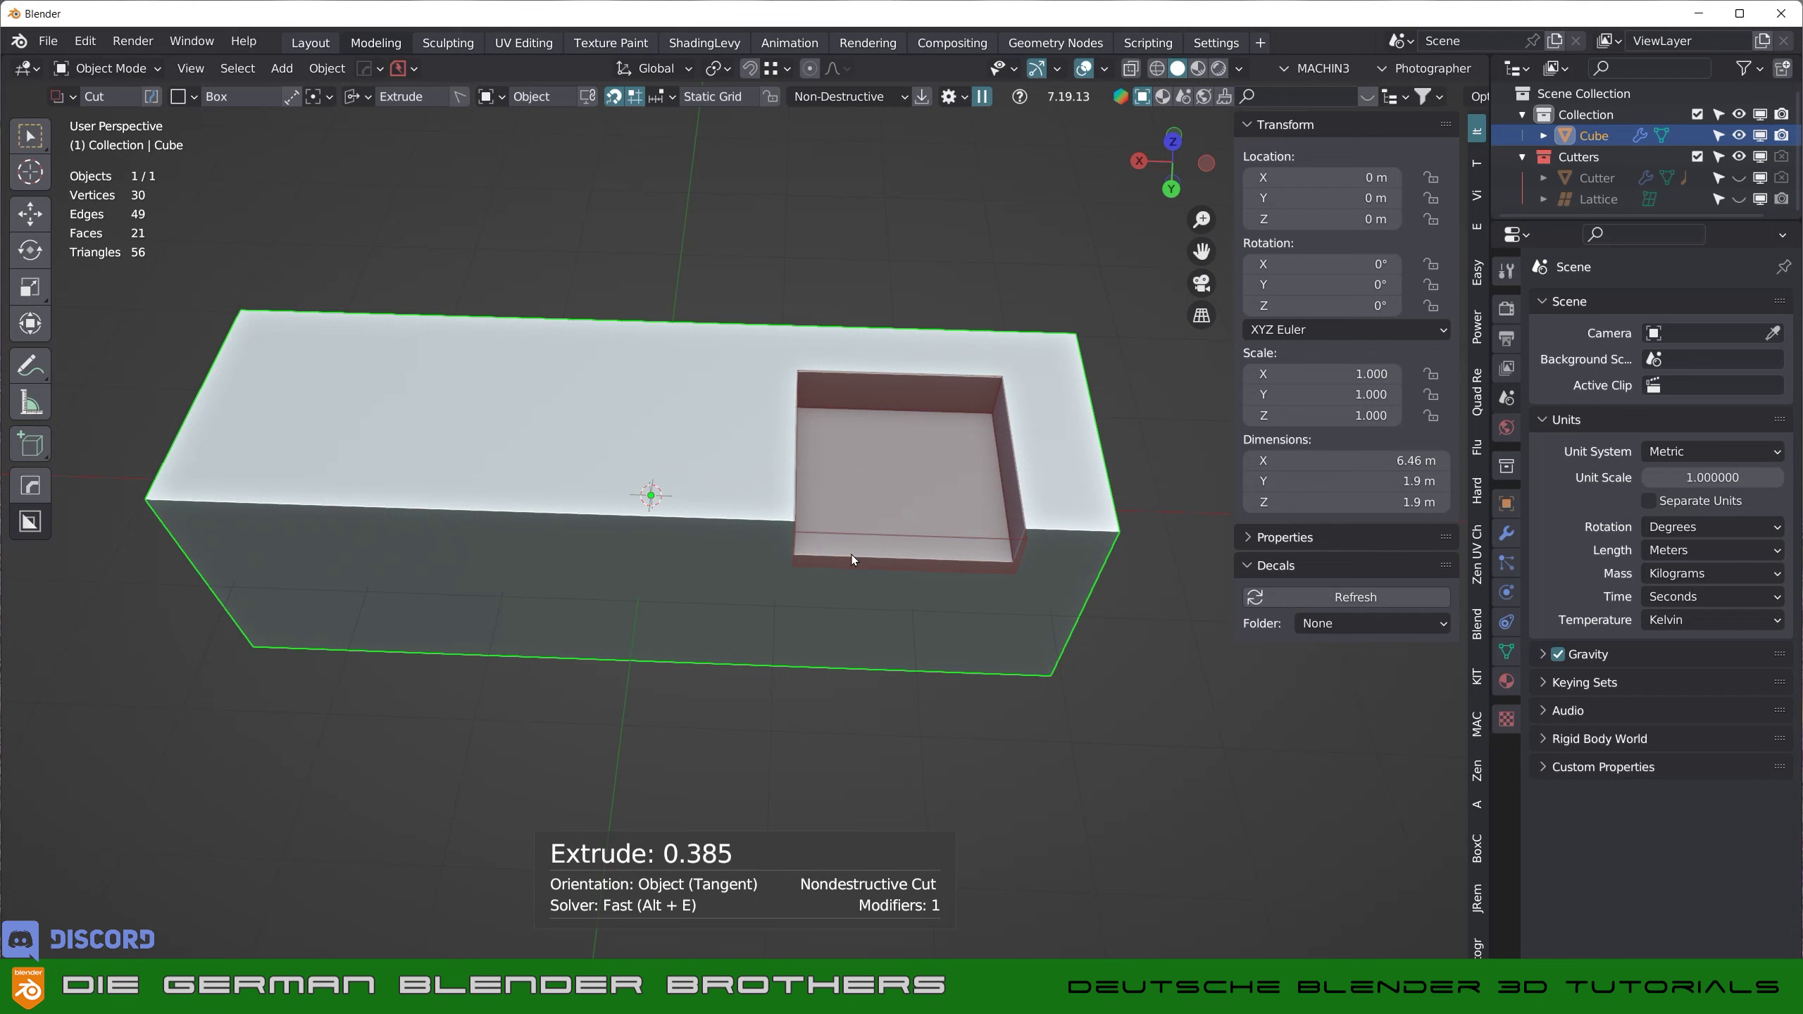
{"action": "right_click", "coordinate": [850, 556]}
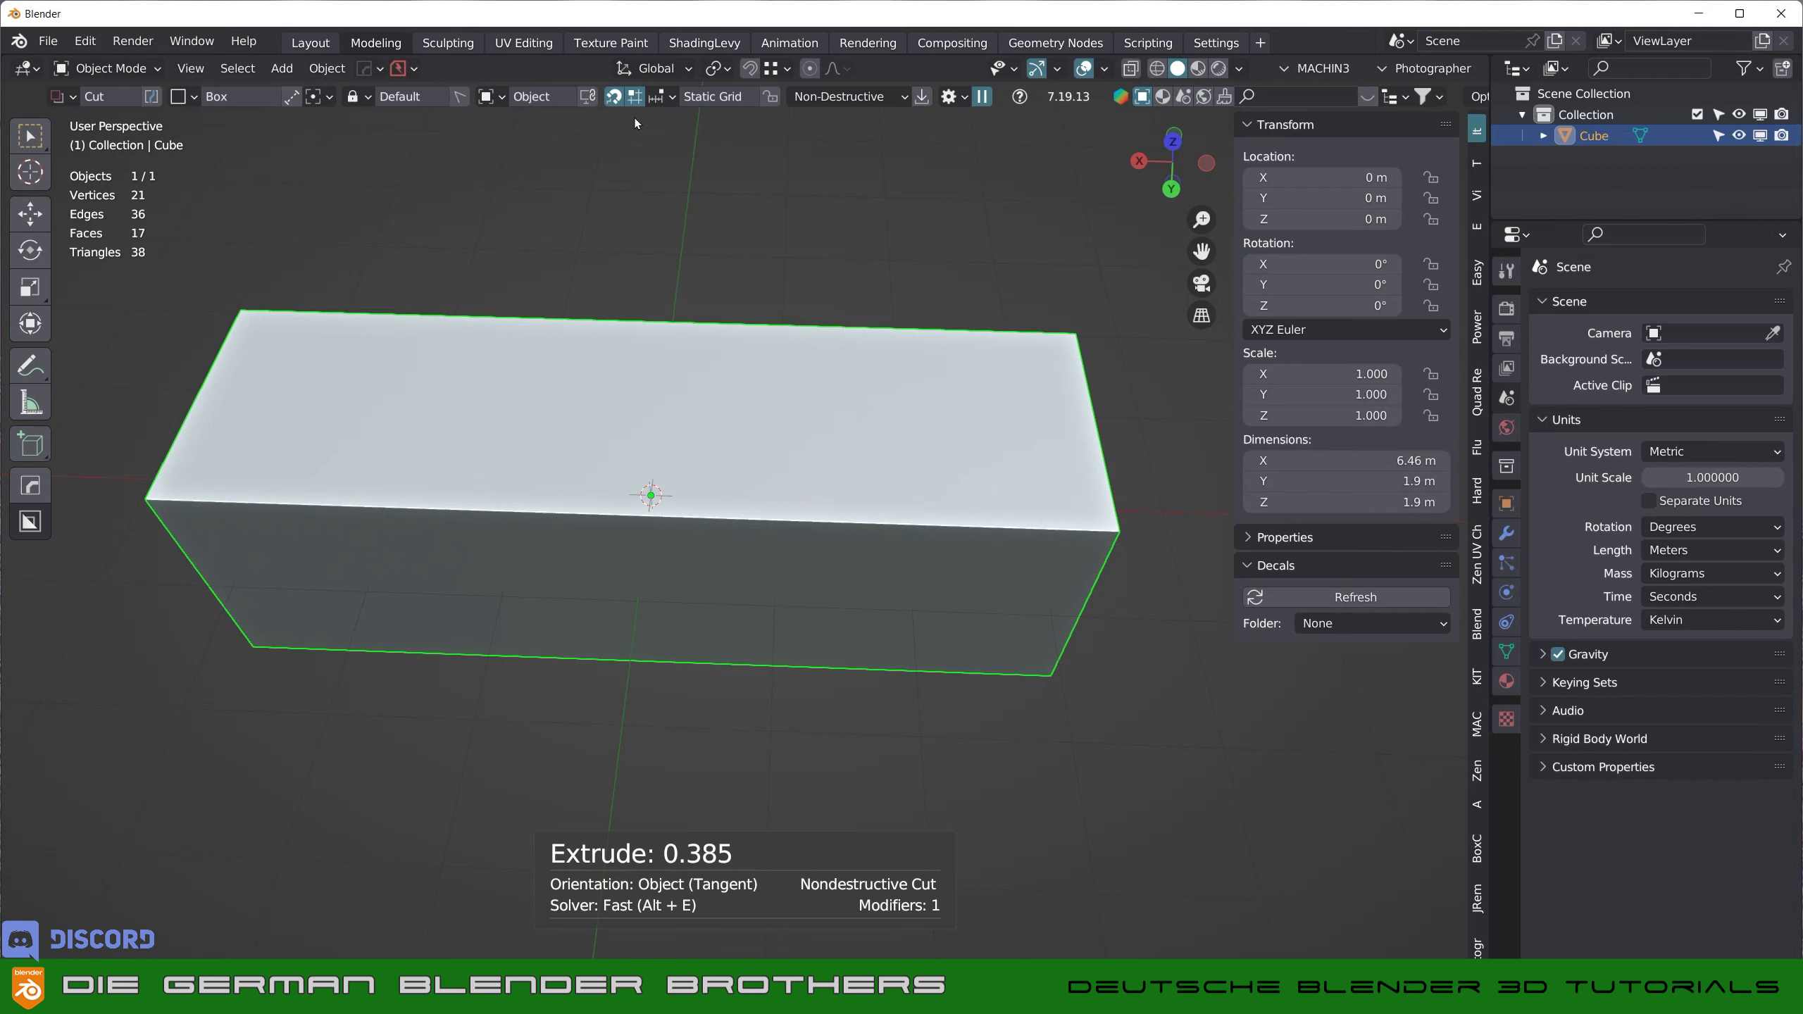
- Turn off the snapping grid tint and change the grid division count
{"action": "left_click", "coordinate": [672, 97]}
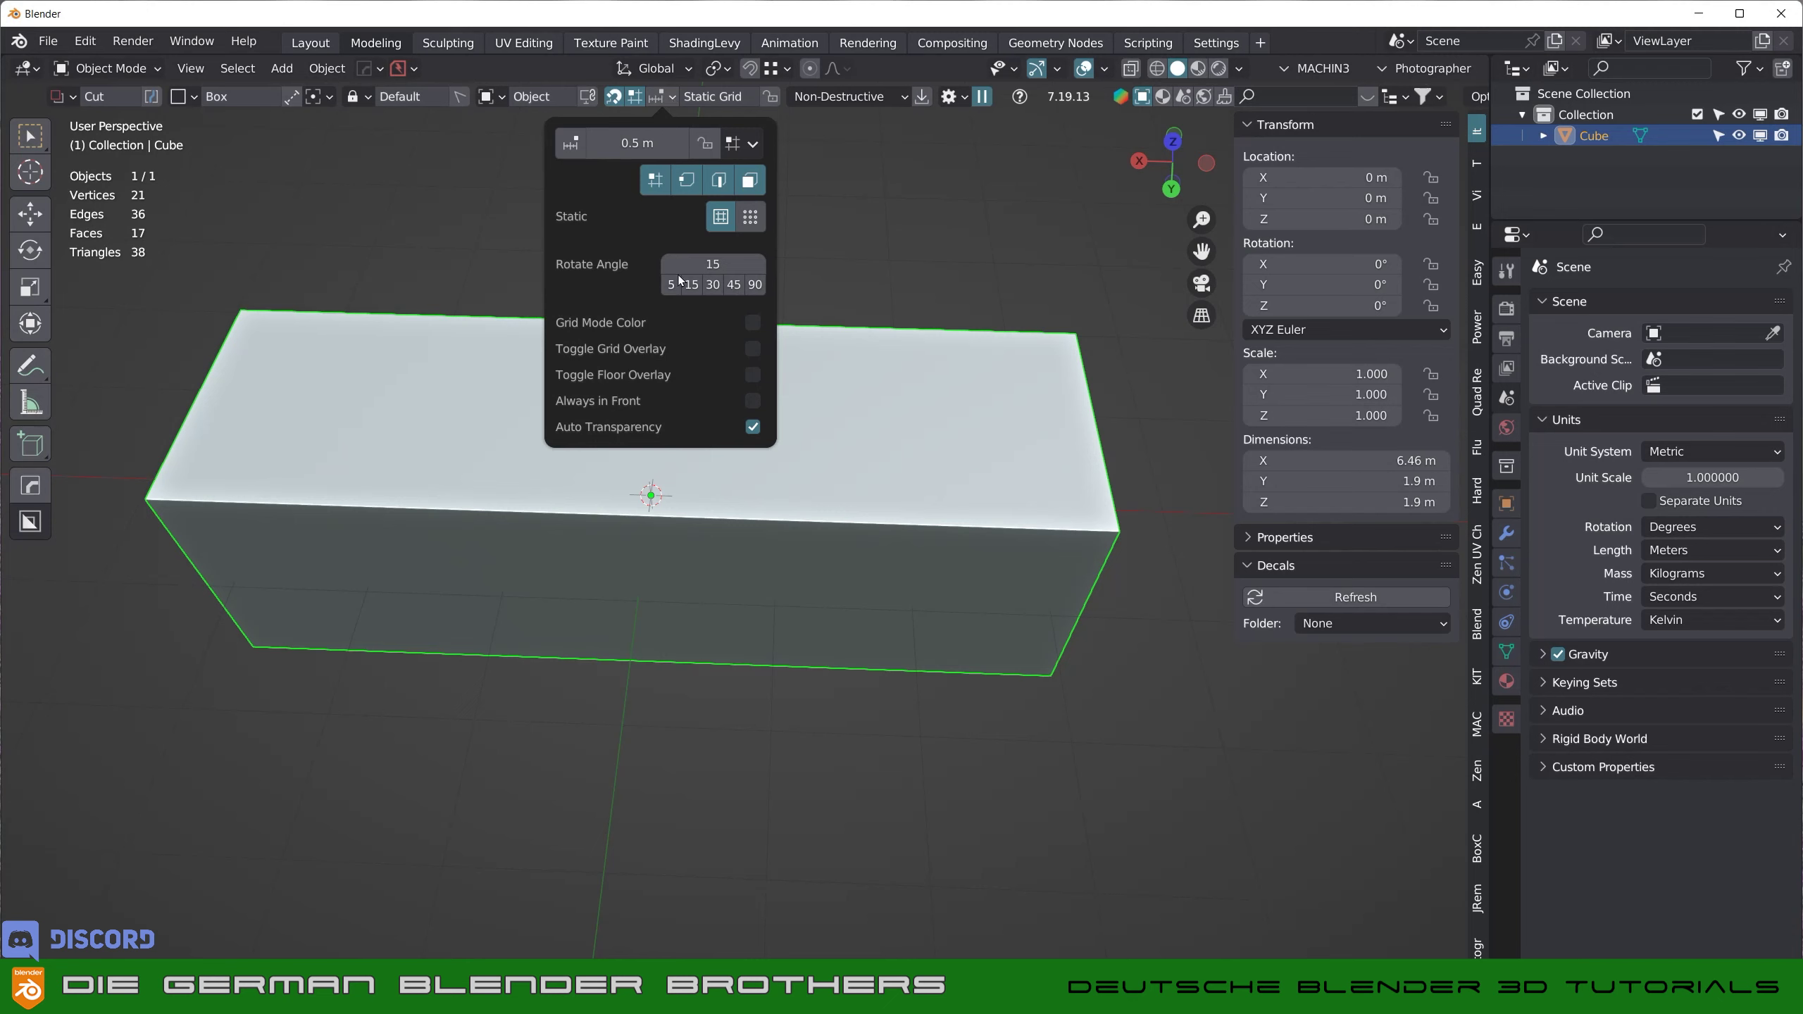
{"action": "mouse_move", "coordinate": [713, 265]}
{"action": "key", "text": "ctrl"}
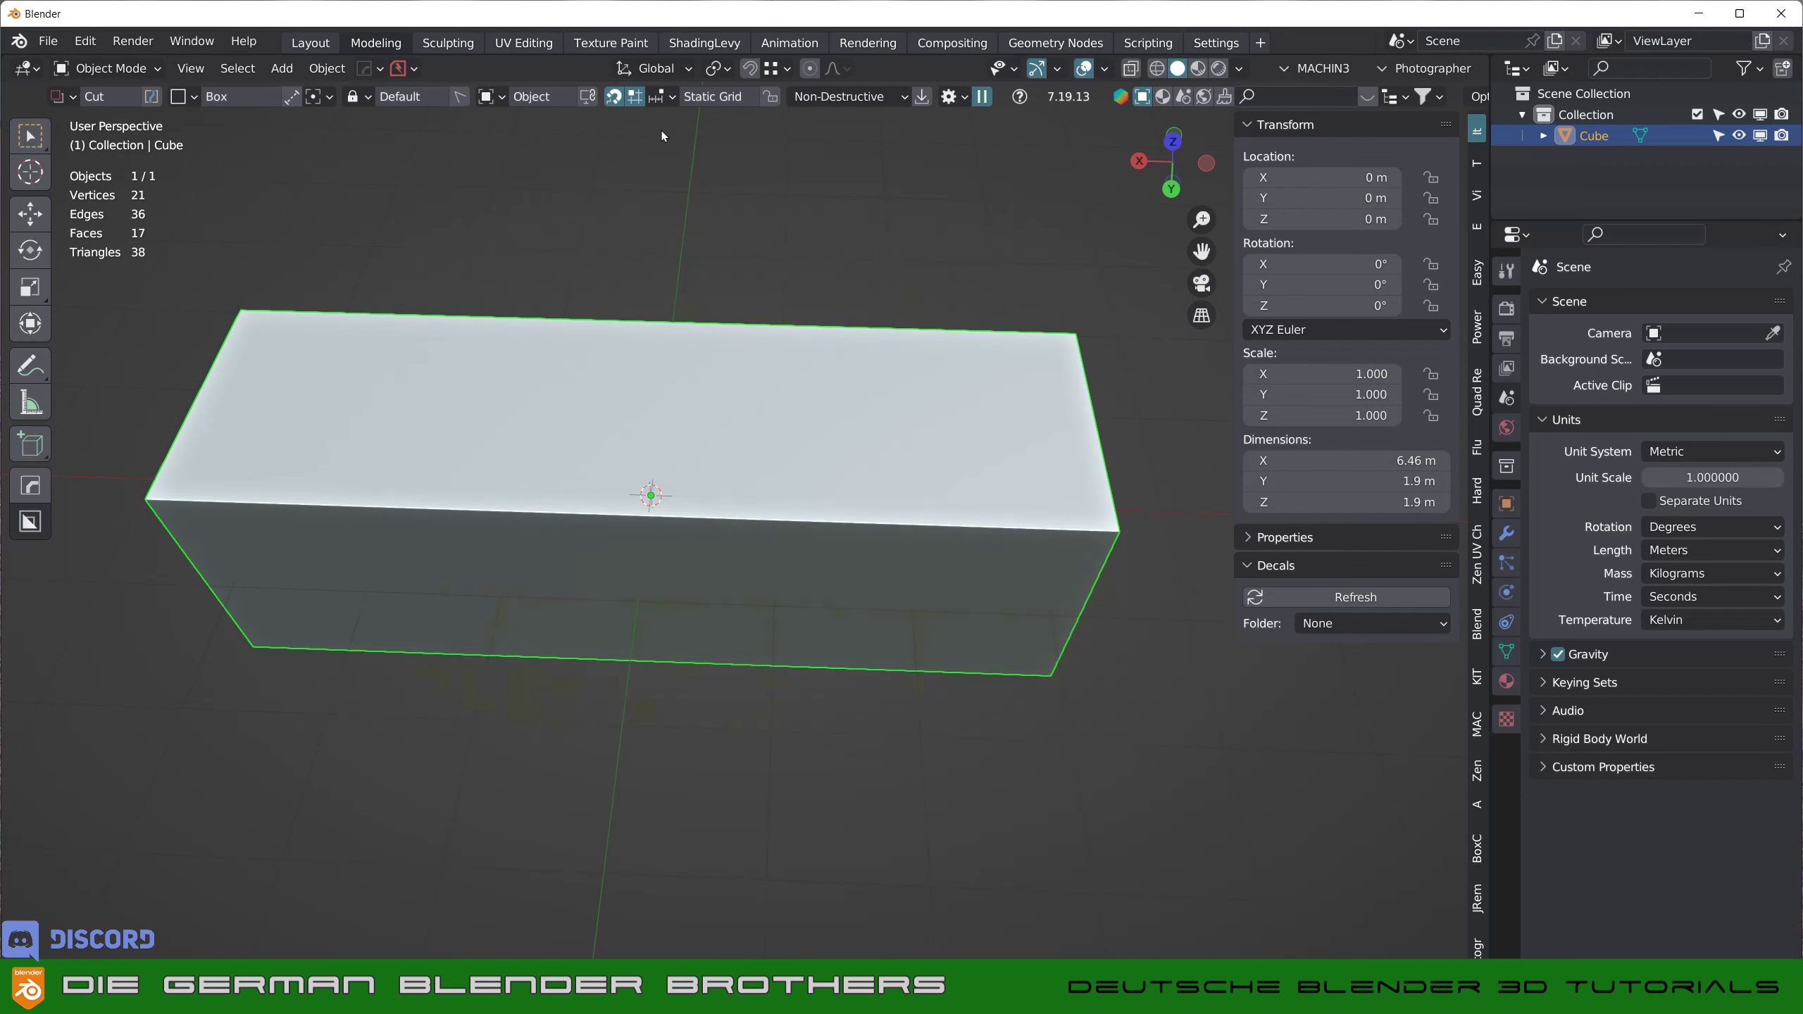
{"action": "left_click", "coordinate": [670, 98]}
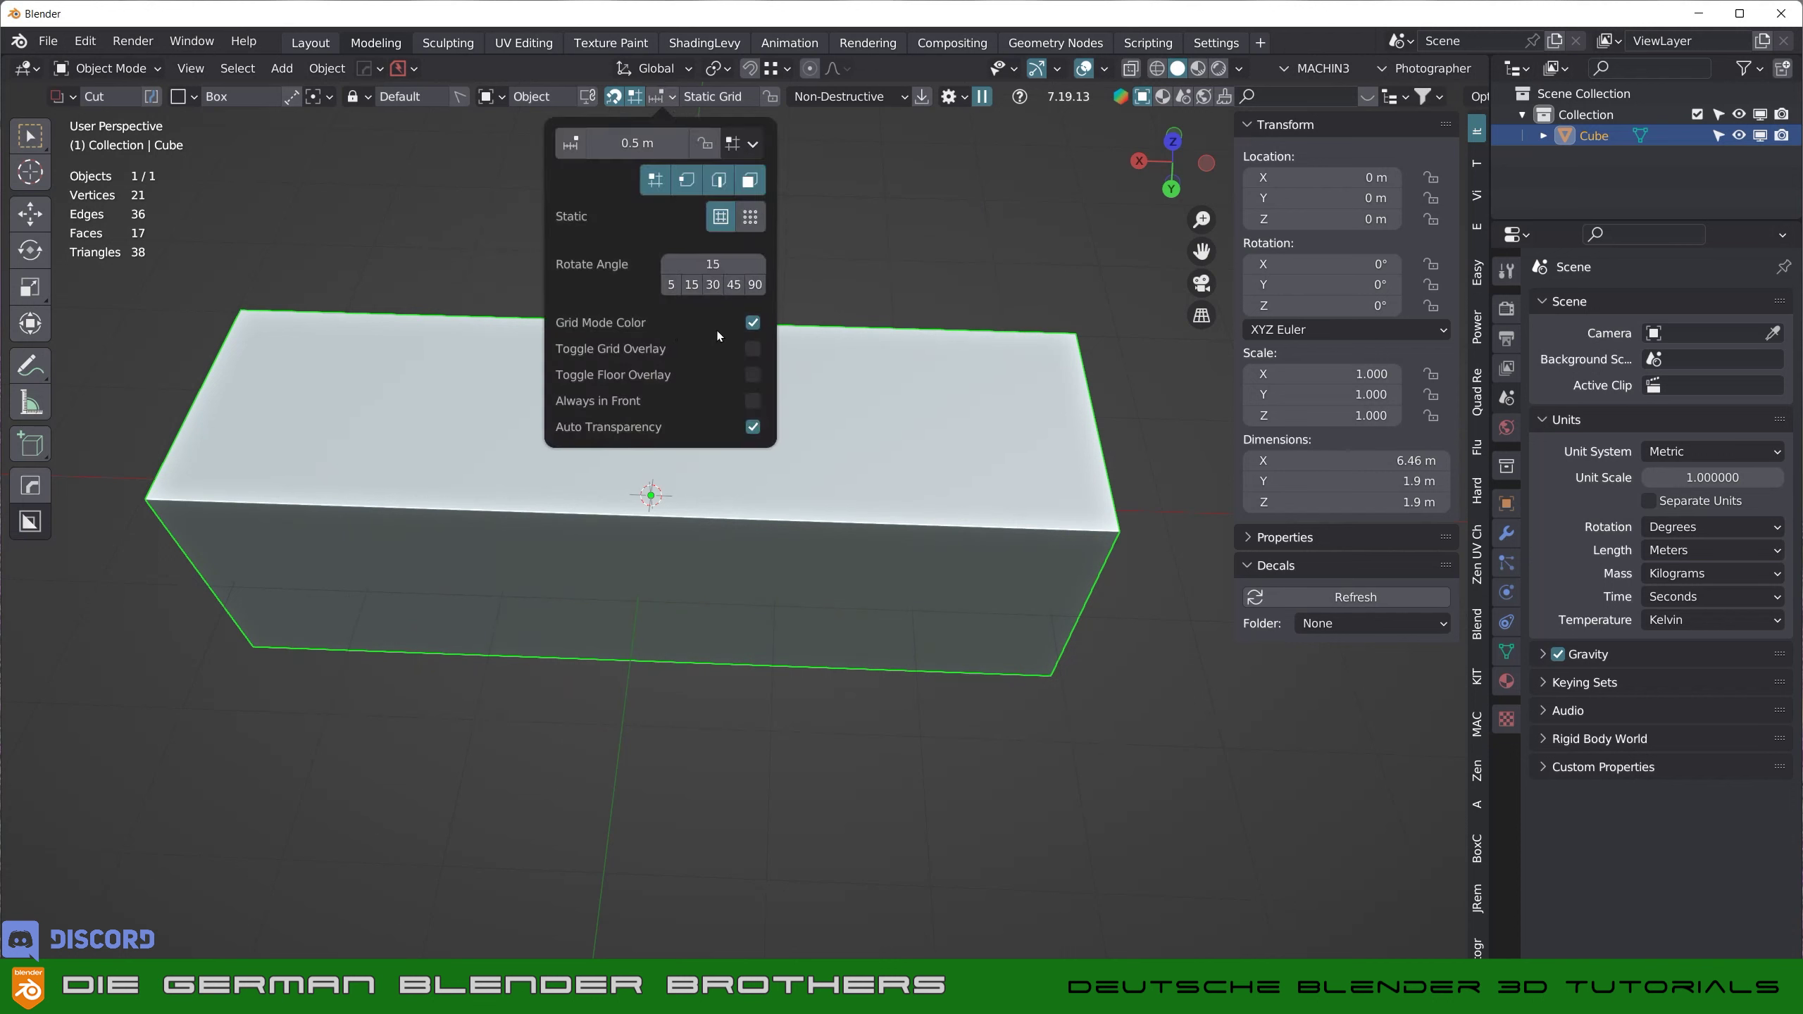
{"action": "left_click", "coordinate": [753, 323]}
{"action": "left_click", "coordinate": [753, 145]}
{"action": "left_click", "coordinate": [753, 146]}
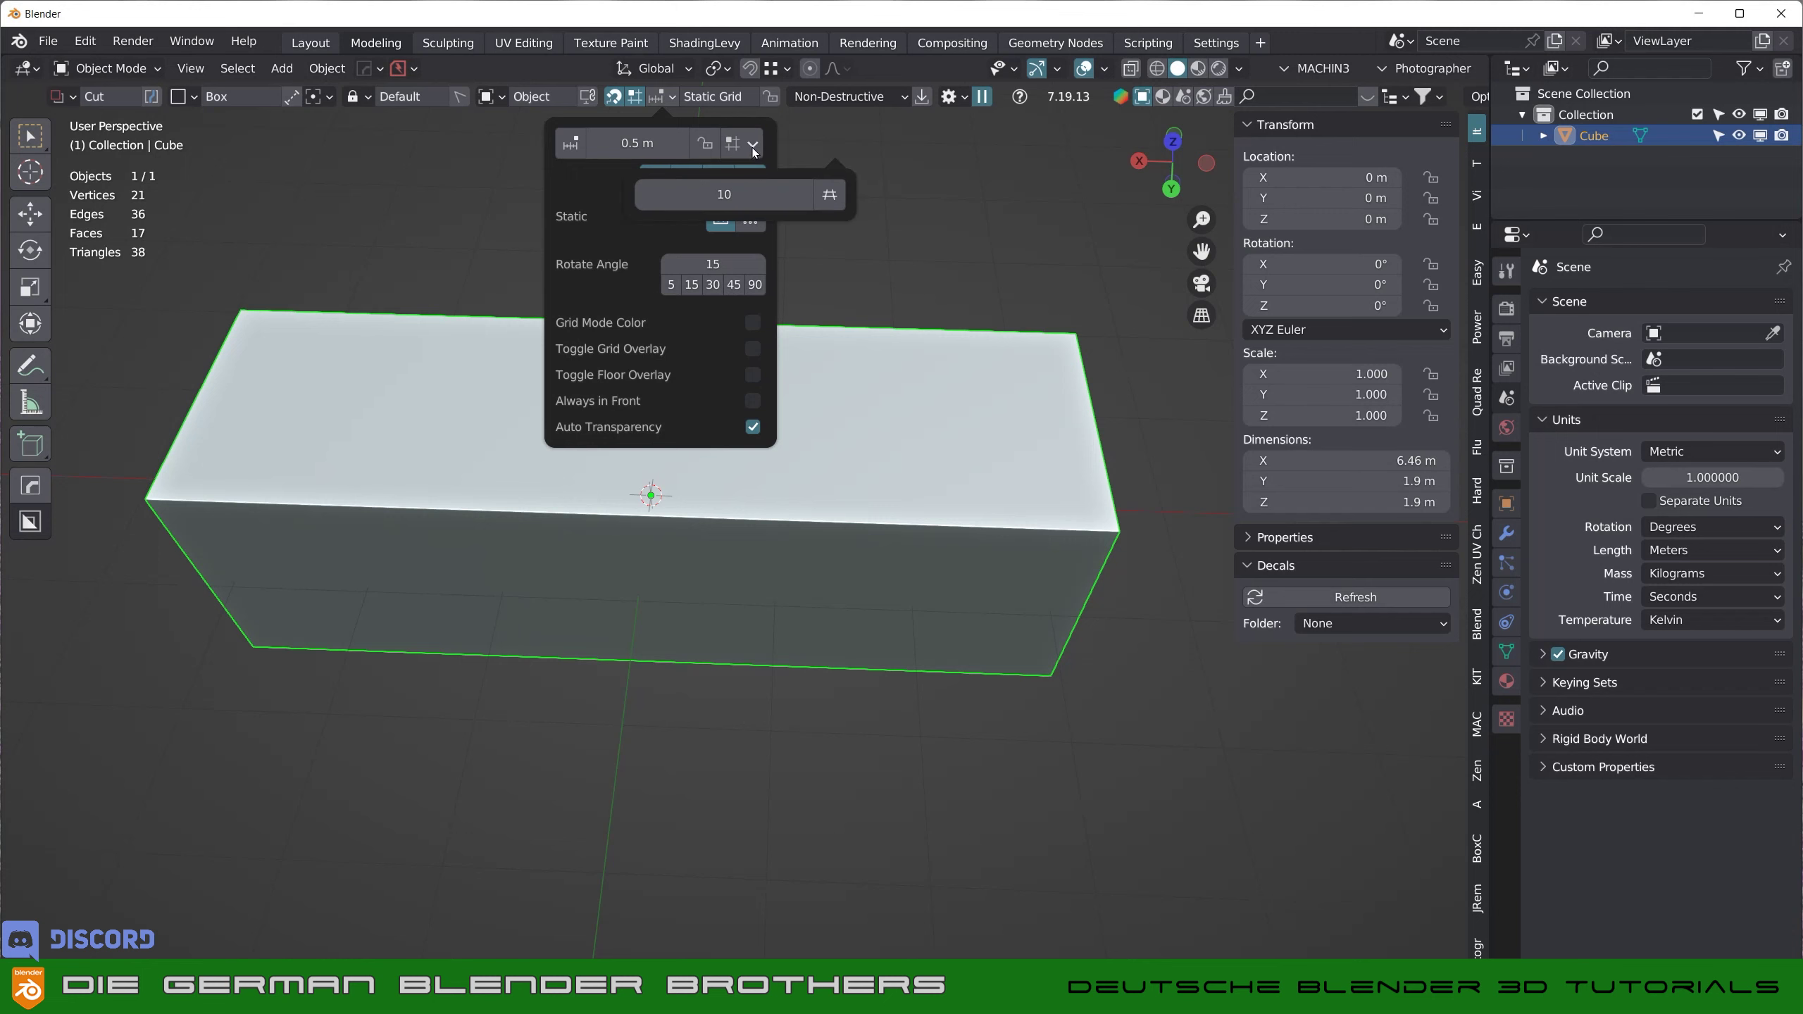
{"action": "left_click", "coordinate": [737, 197]}
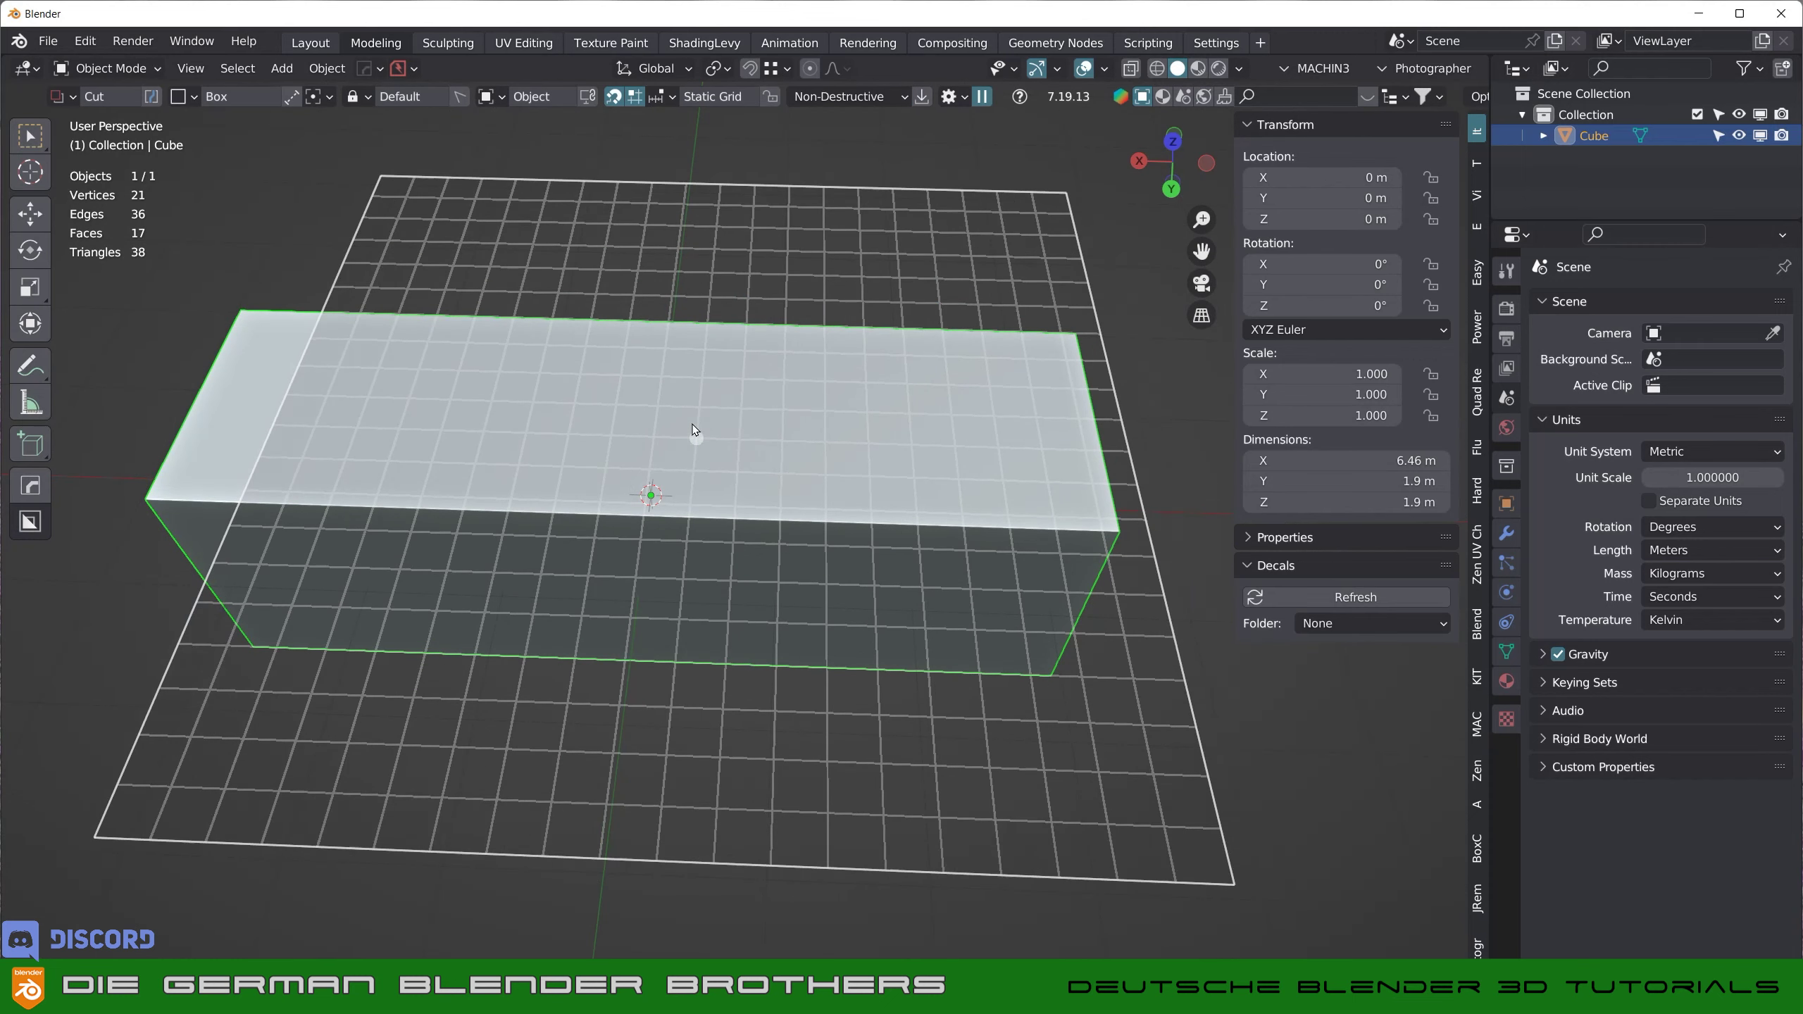
- Cancel a test cut, adjust the cutter grid density, and show the Non-Destructive behaviour choice
{"action": "mouse_move", "coordinate": [692, 472]}
{"action": "left_mouse_down"}
{"action": "mouse_move", "coordinate": [806, 611]}
{"action": "mouse_move", "coordinate": [829, 813]}
{"action": "left_mouse_up"}
{"action": "key", "text": "Escape"}
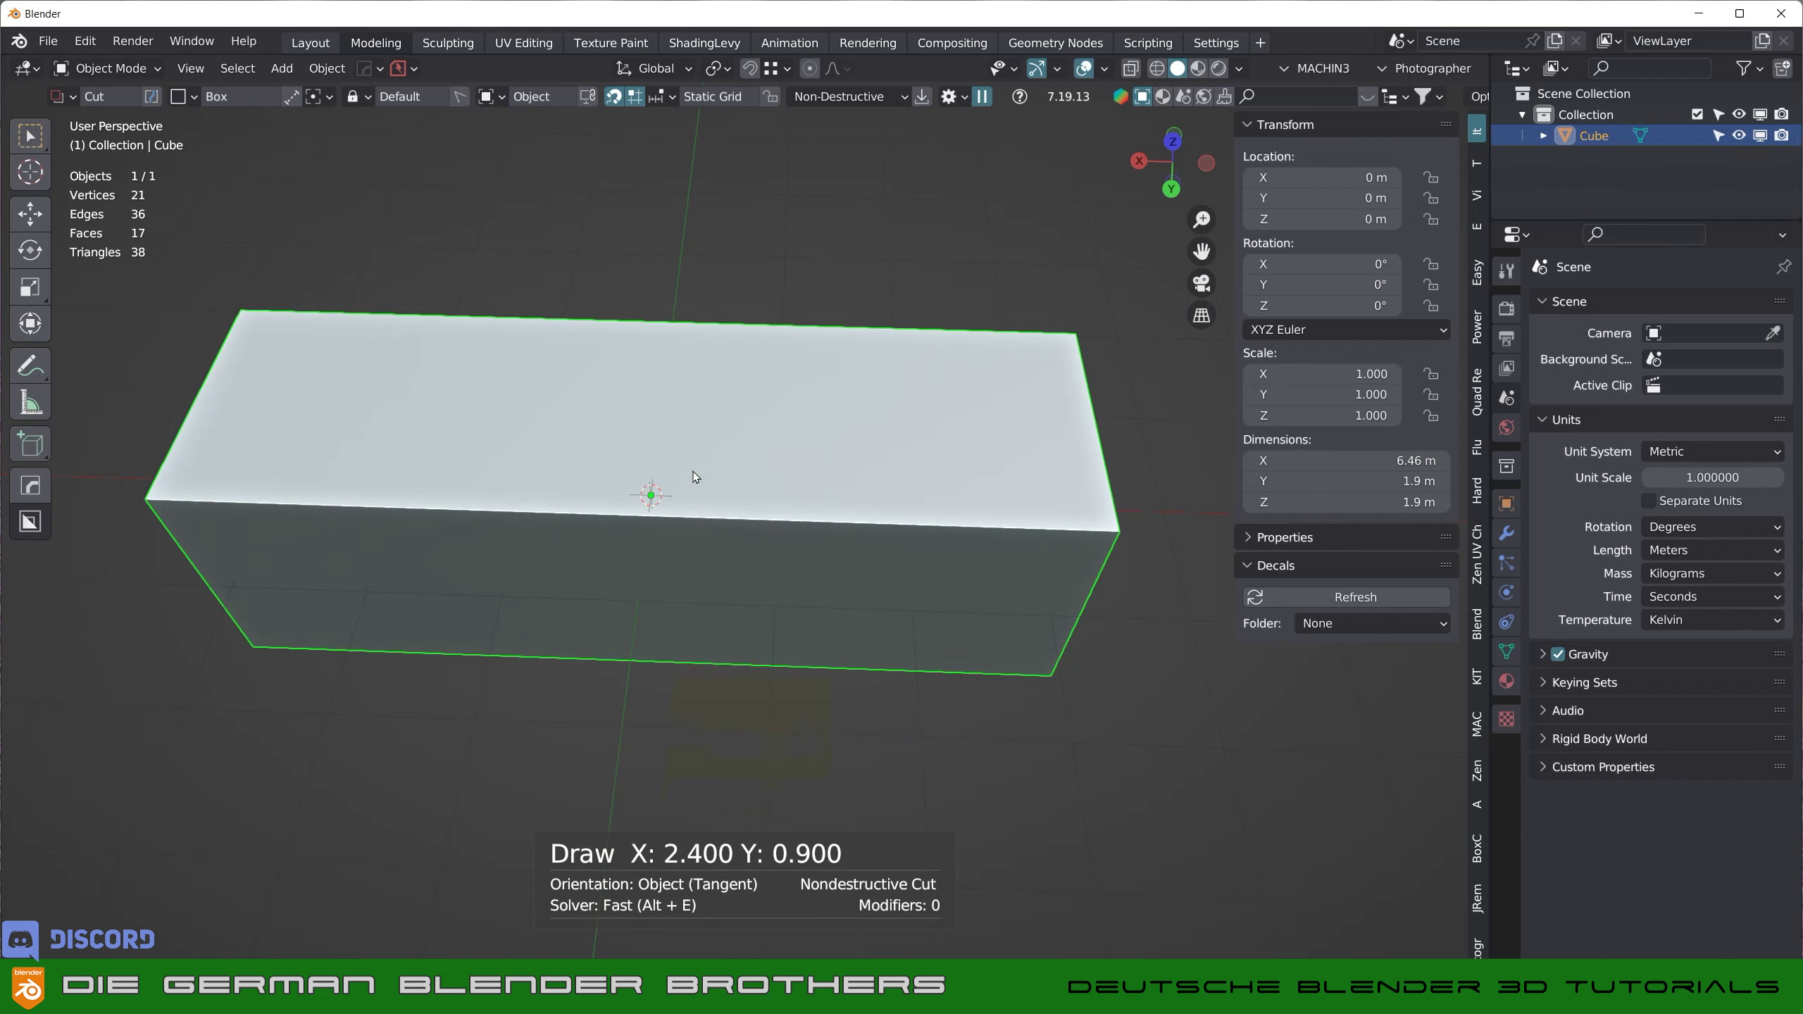
{"action": "left_click", "coordinate": [670, 97]}
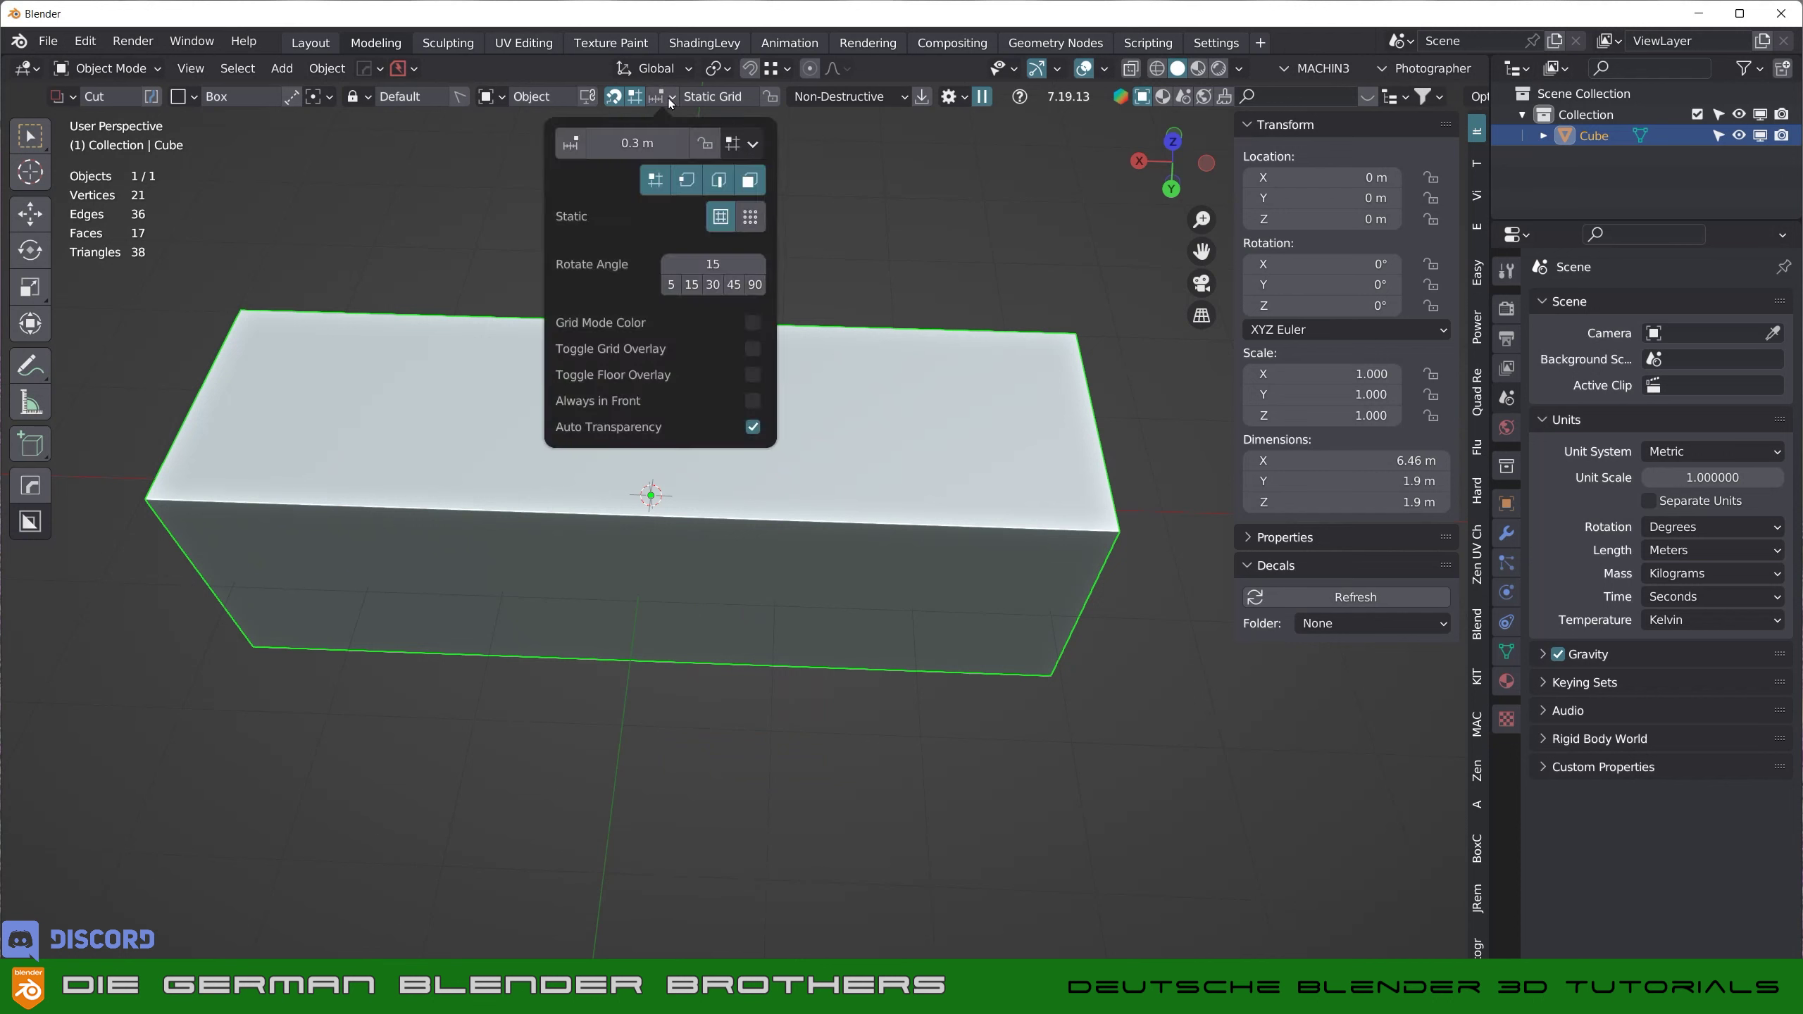
{"action": "left_click", "coordinate": [752, 146]}
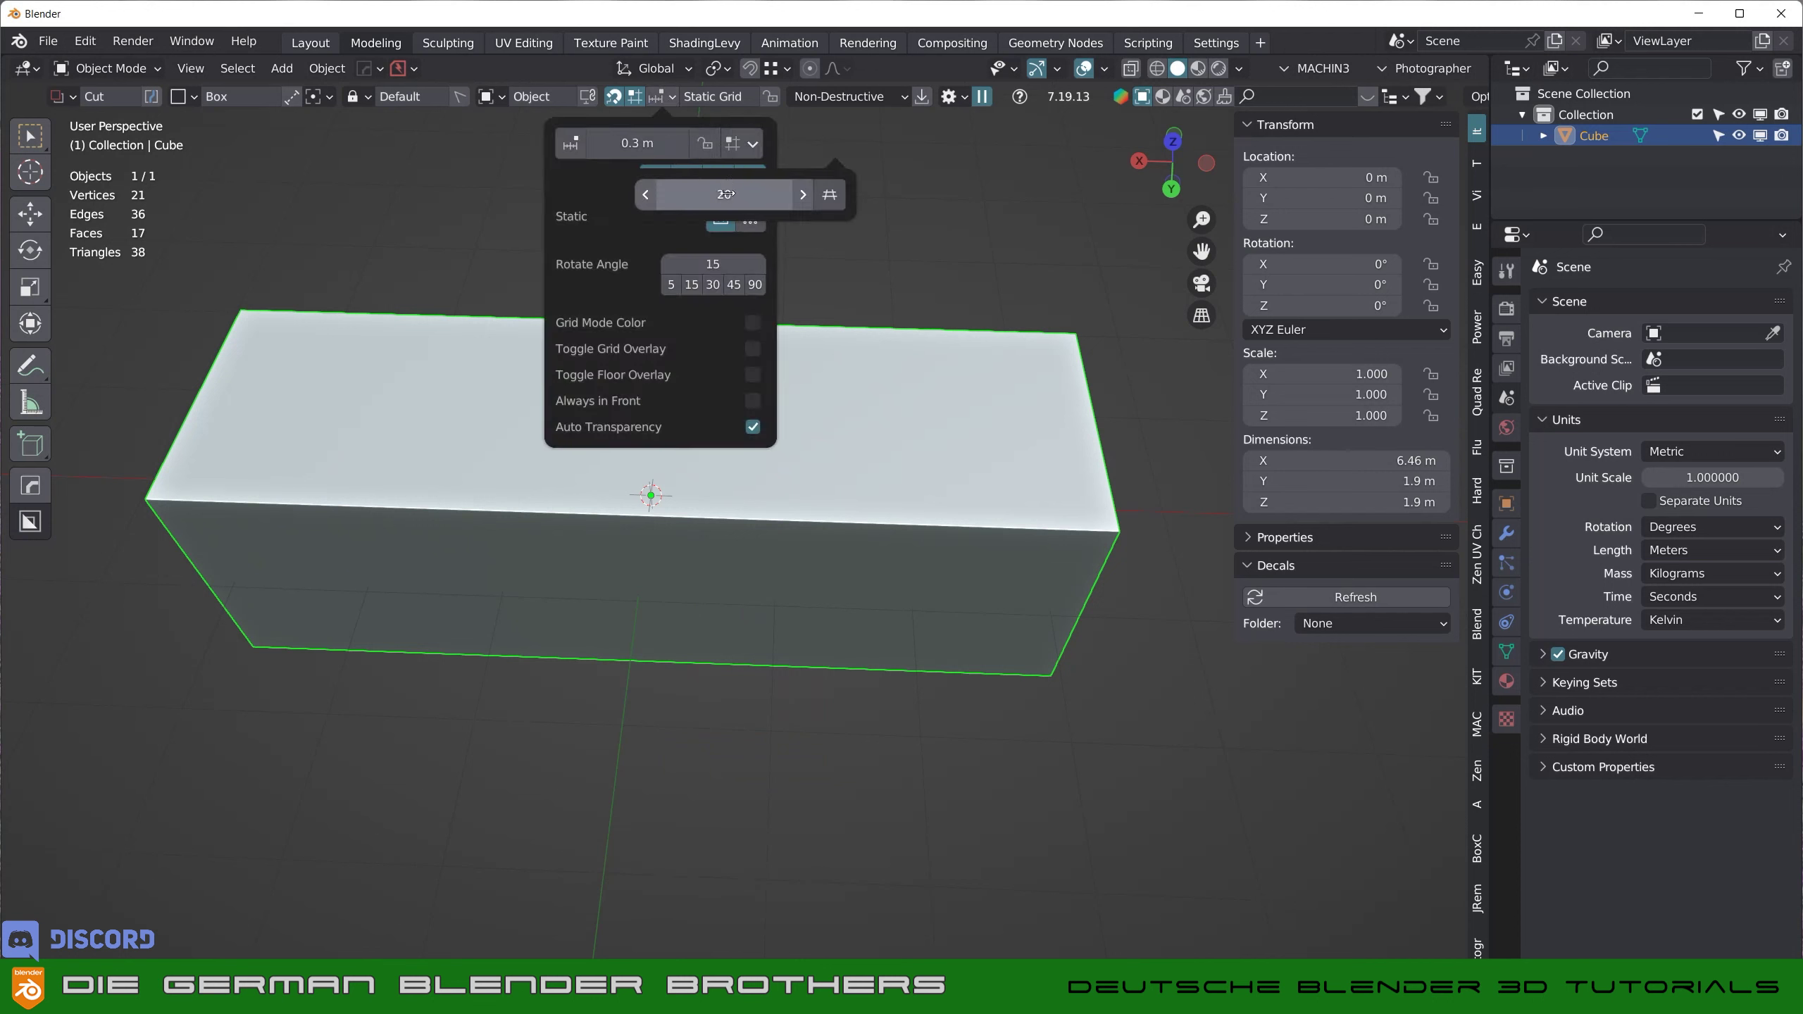
{"action": "left_click_drag", "start_coordinate": [723, 193], "coordinate": [752, 194]}
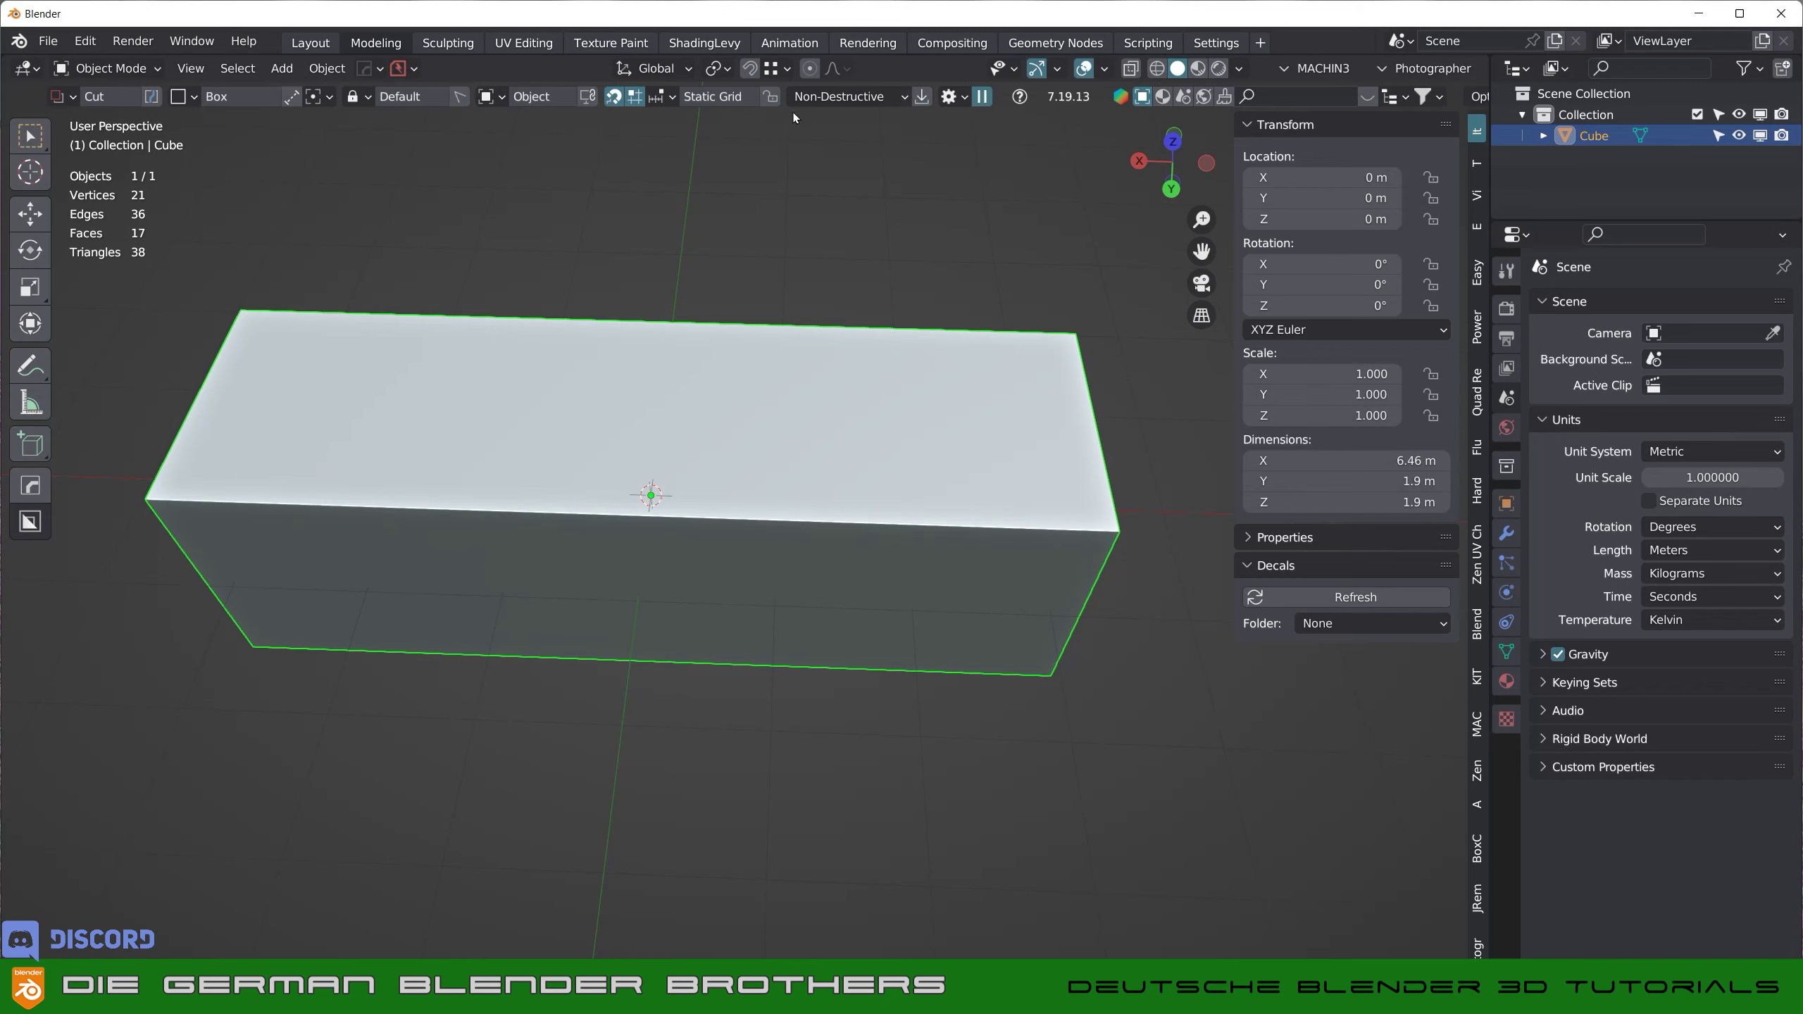
{"action": "left_click", "coordinate": [846, 93]}
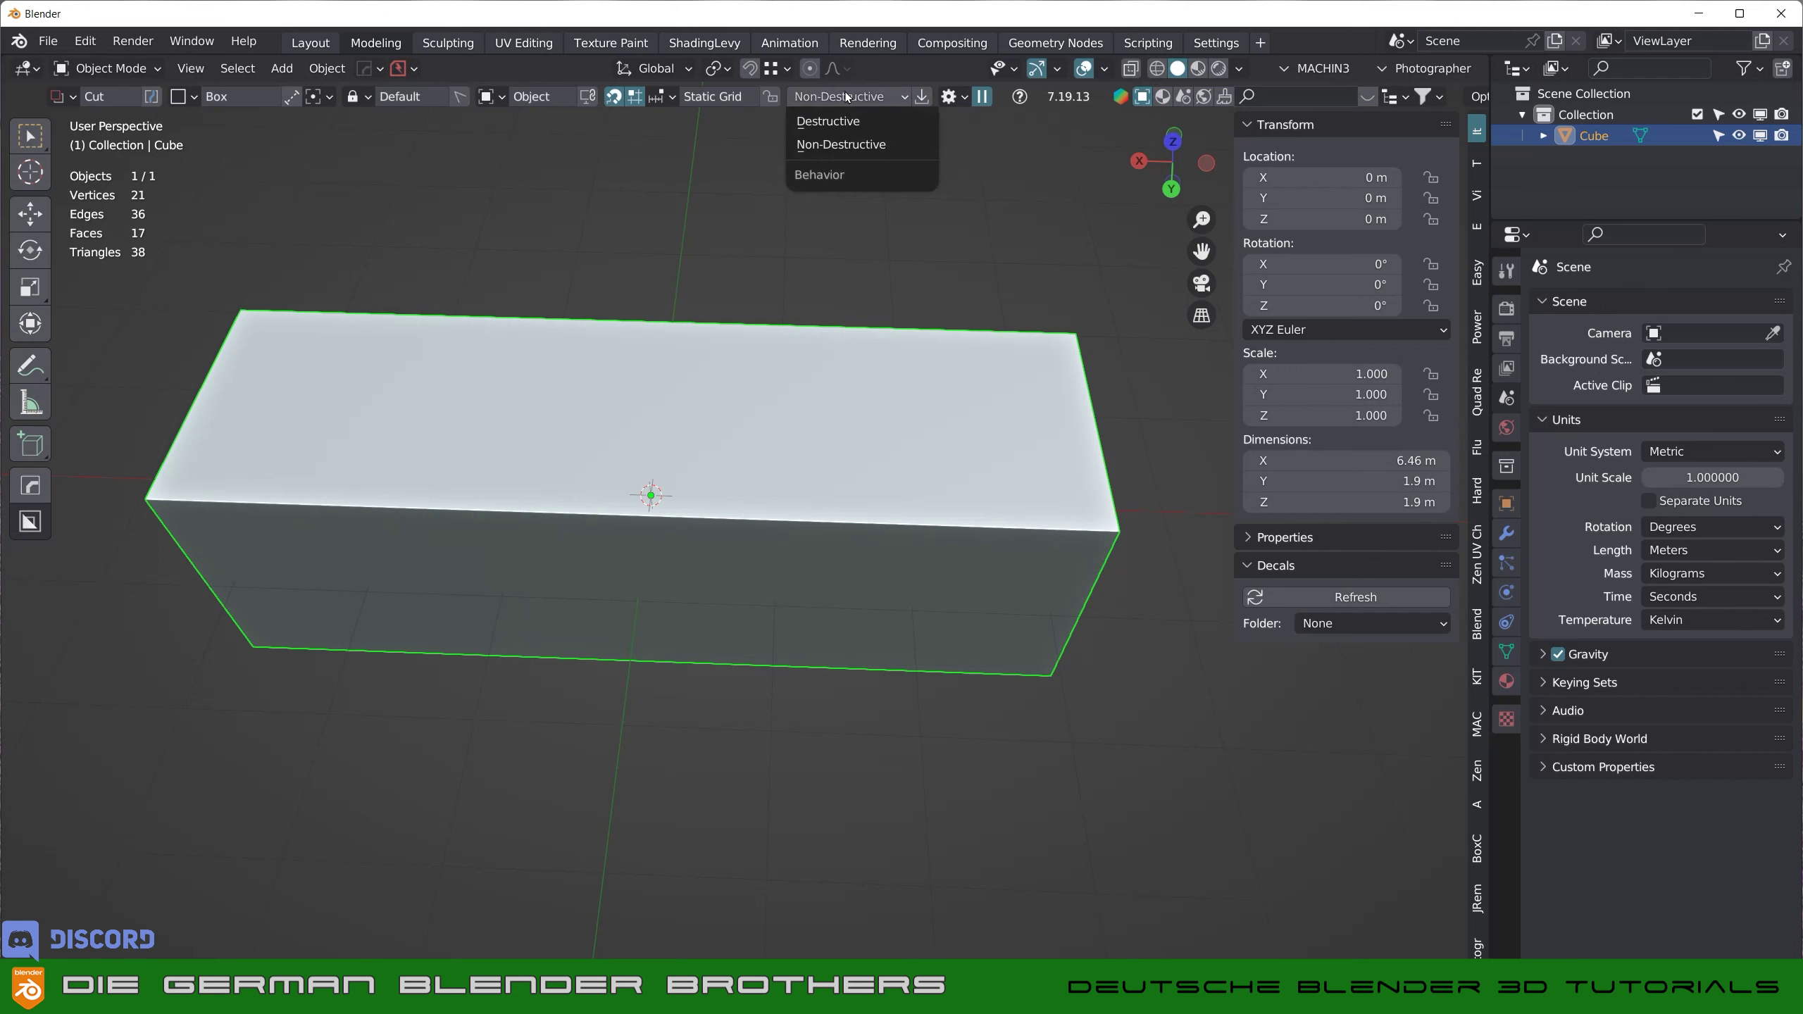
- Keep cuts non-destructive, cut a front-edge notch, then remove its Boolean modifier
{"action": "left_click", "coordinate": [845, 93]}
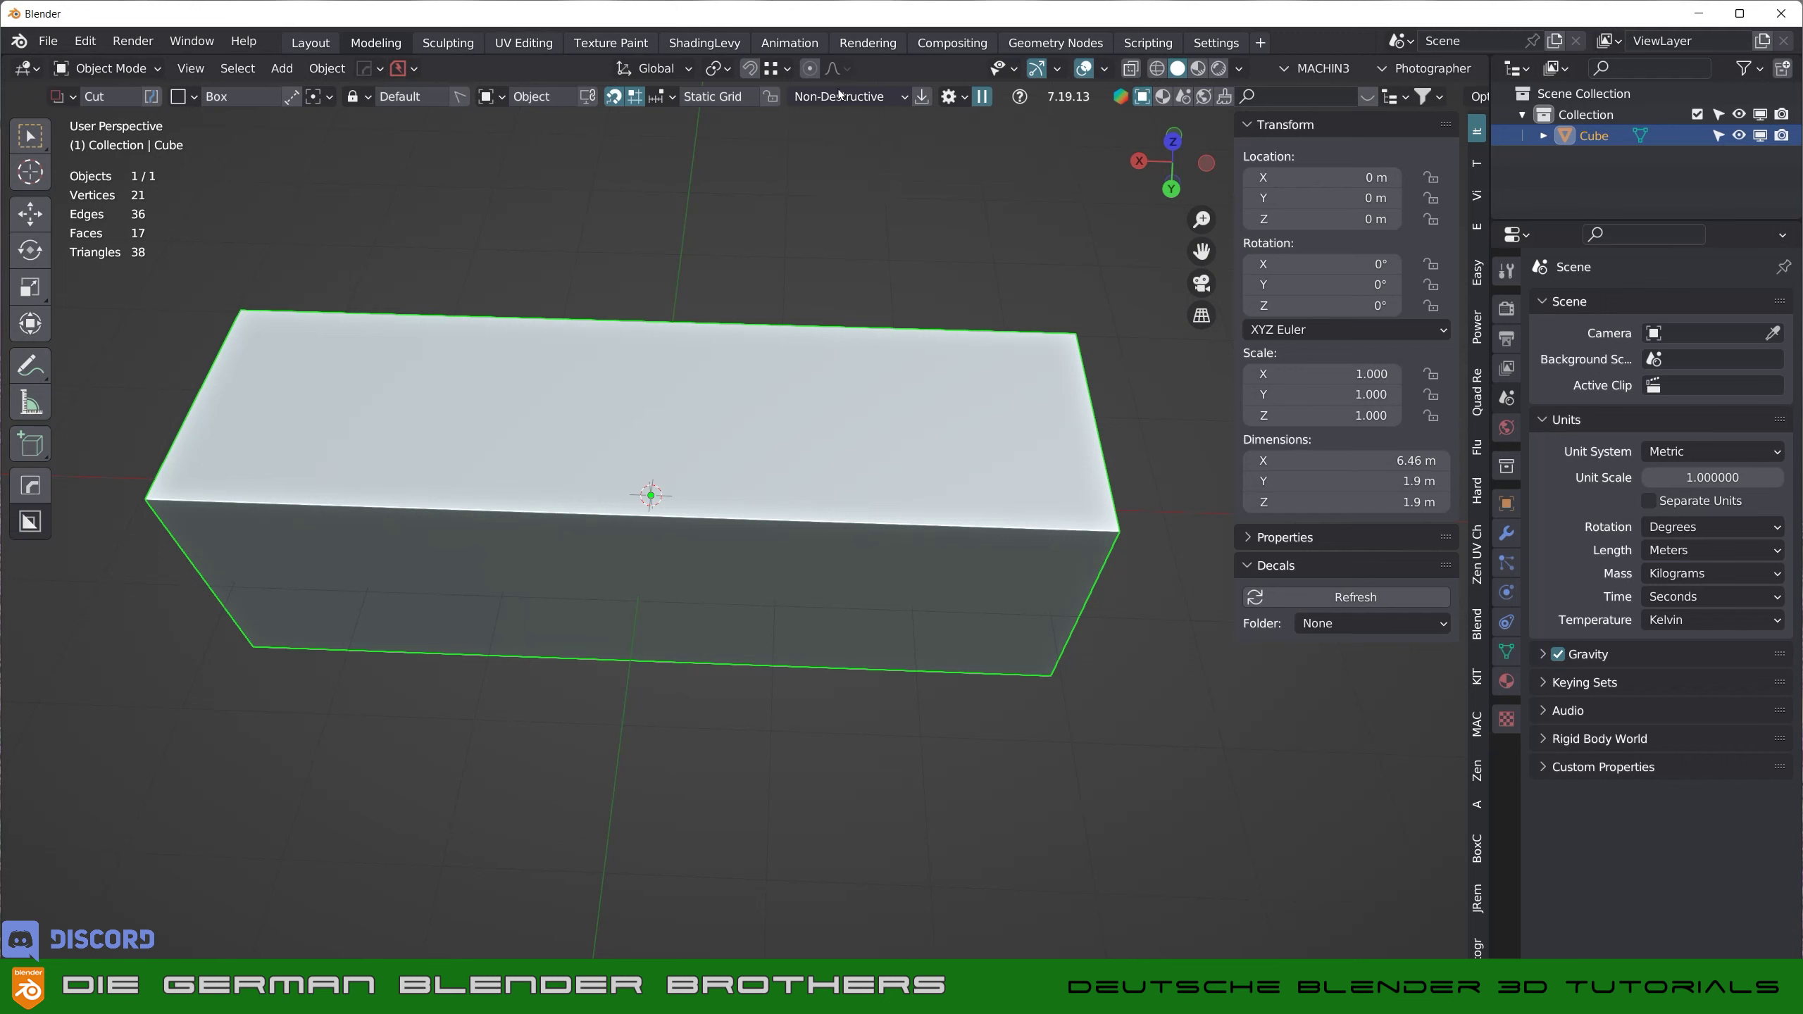
{"action": "left_click", "coordinate": [1508, 535]}
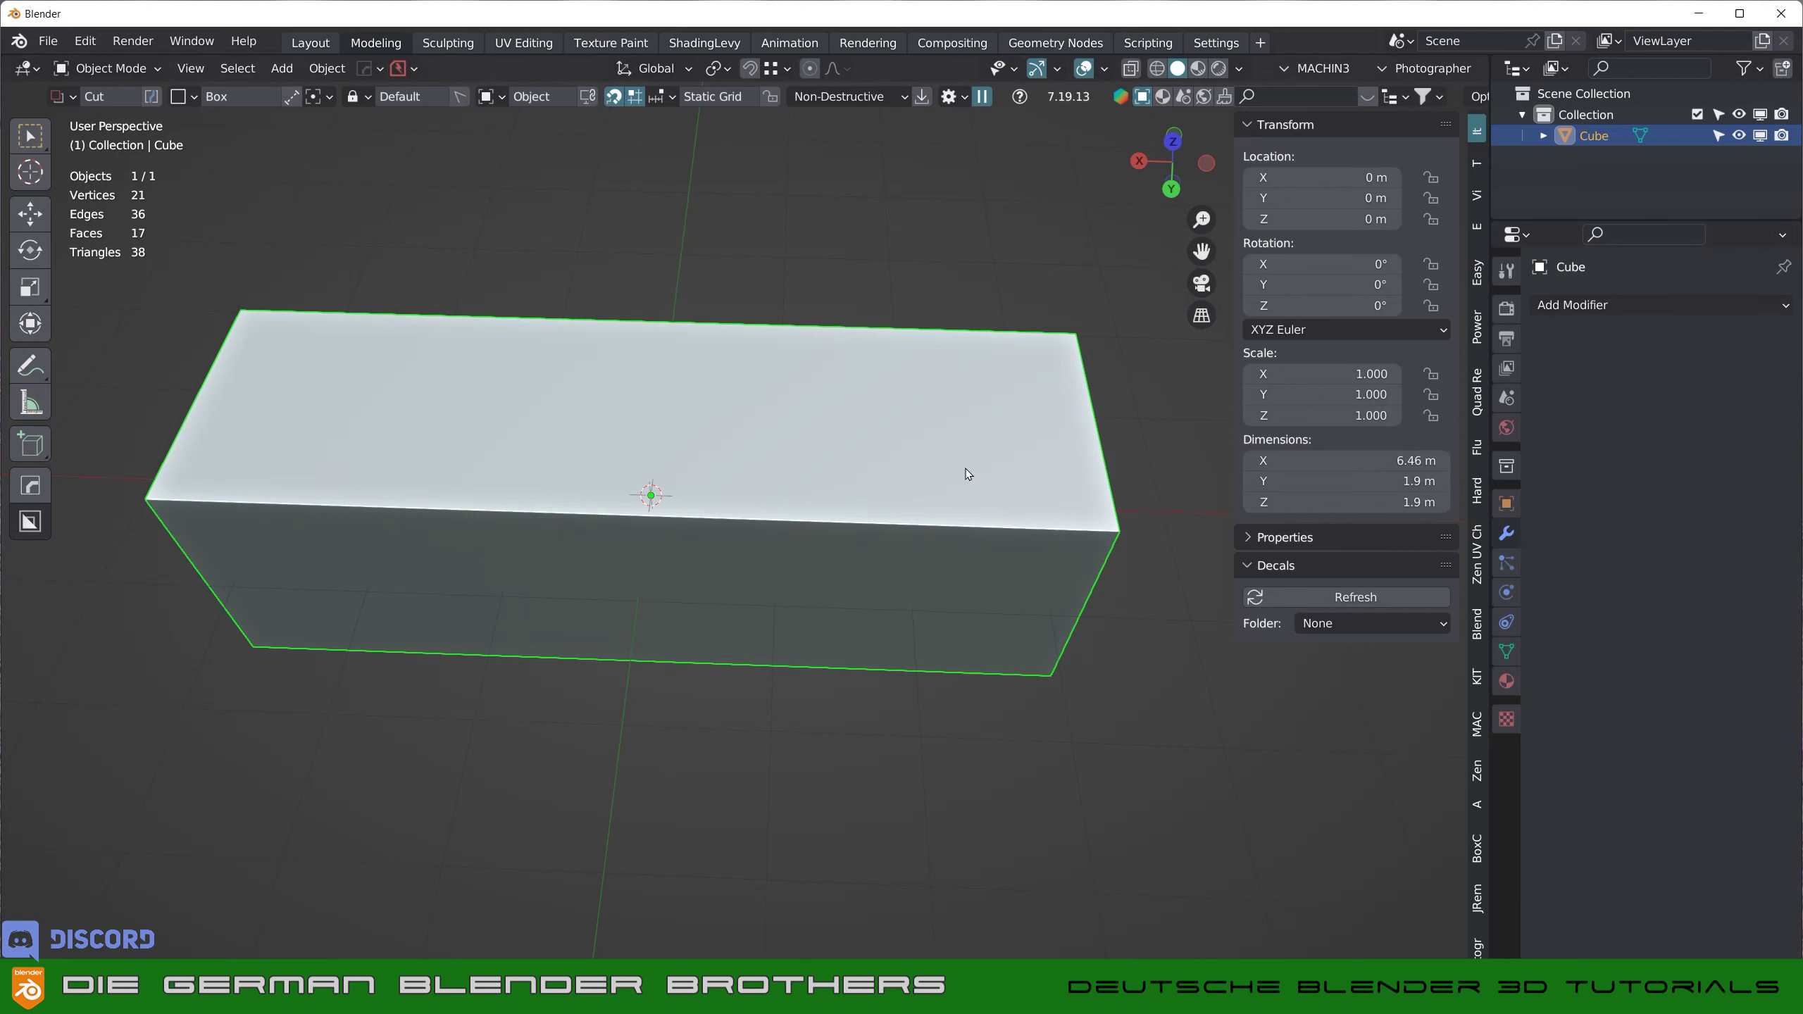
{"action": "left_click_drag", "start_coordinate": [726, 475], "coordinate": [951, 556]}
{"action": "left_click", "coordinate": [933, 612]}
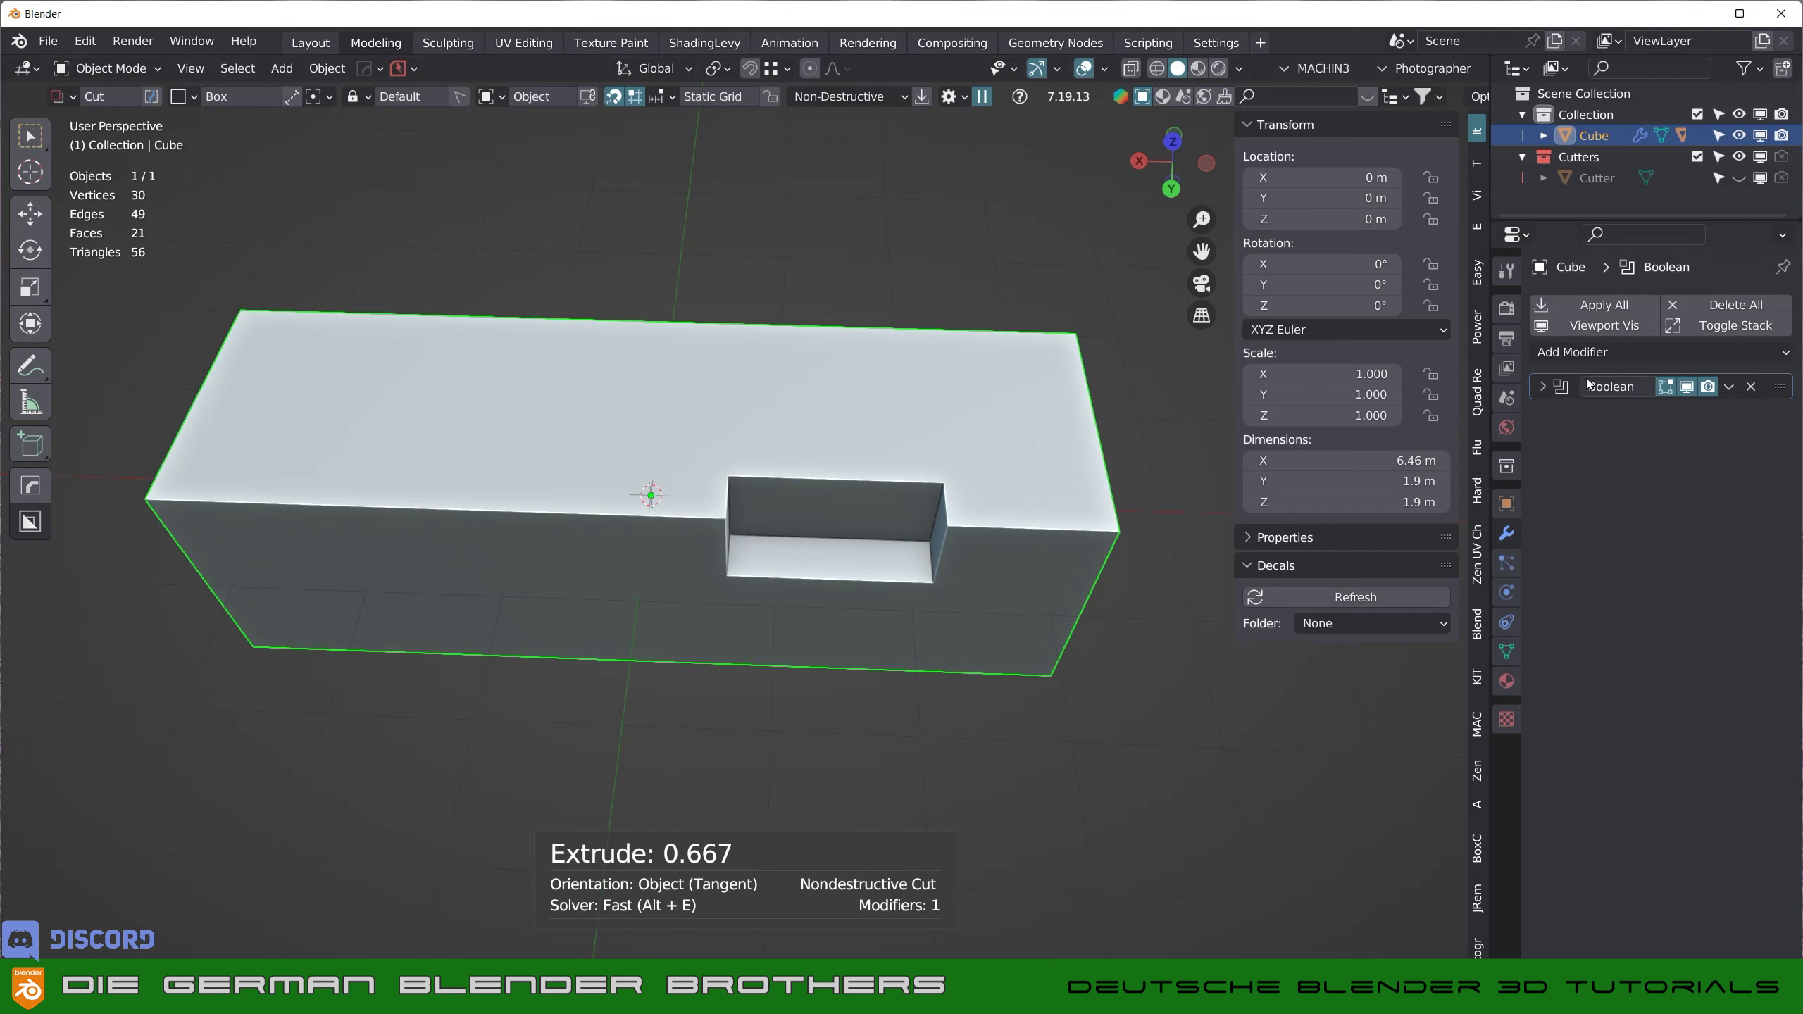
{"action": "left_click", "coordinate": [1542, 393]}
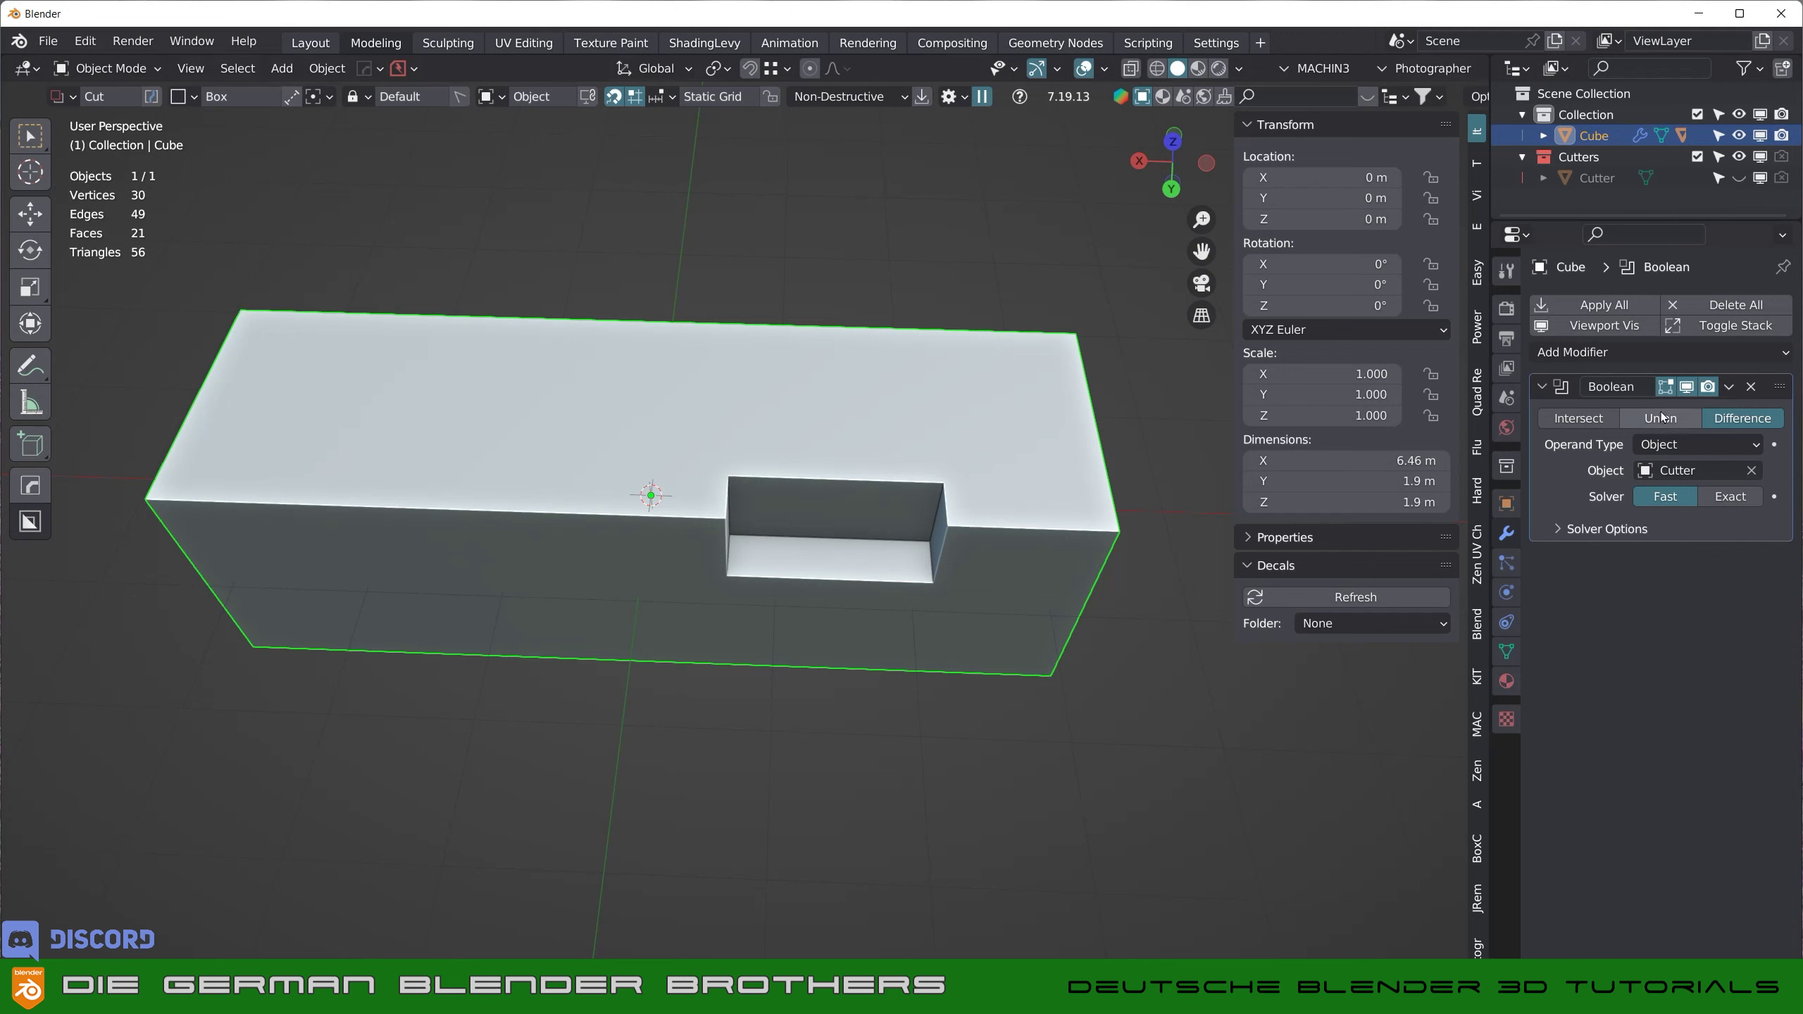
{"action": "left_click", "coordinate": [1752, 386]}
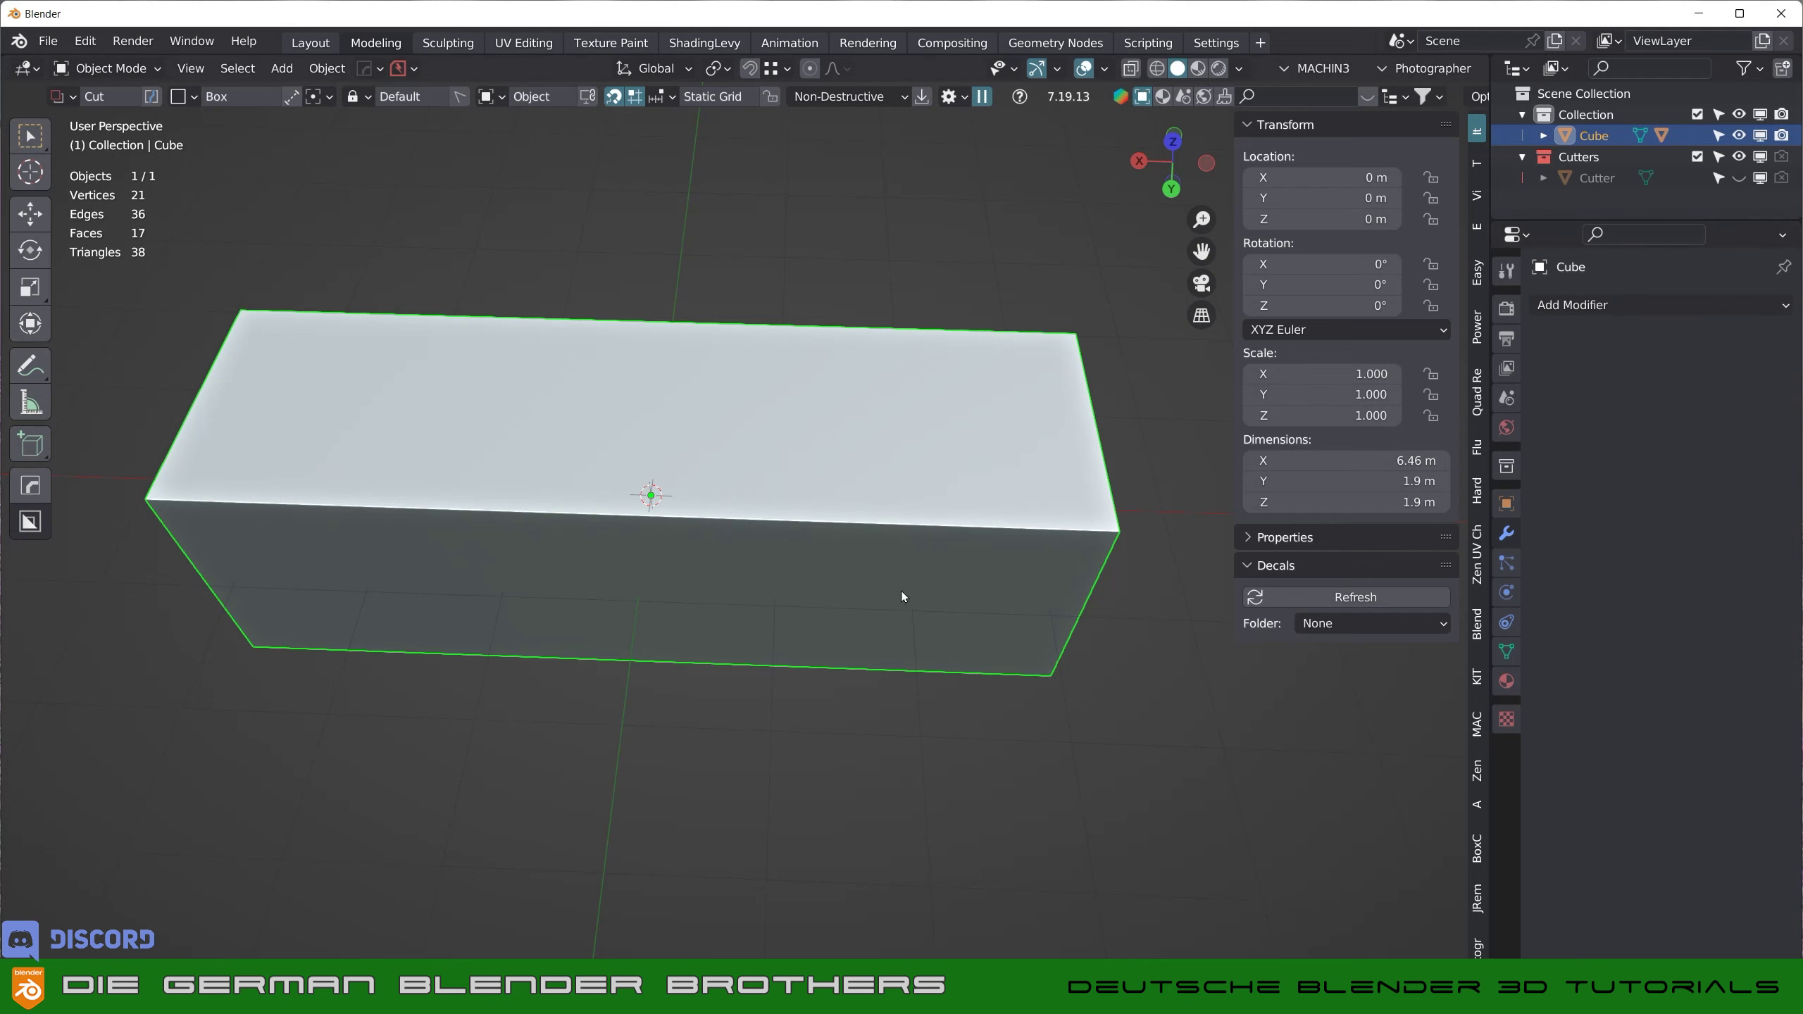
- Recut the rectangular front-edge notch and add a circular hole near the left end
{"action": "left_click_drag", "start_coordinate": [681, 481], "coordinate": [919, 558]}
{"action": "left_click", "coordinate": [910, 613]}
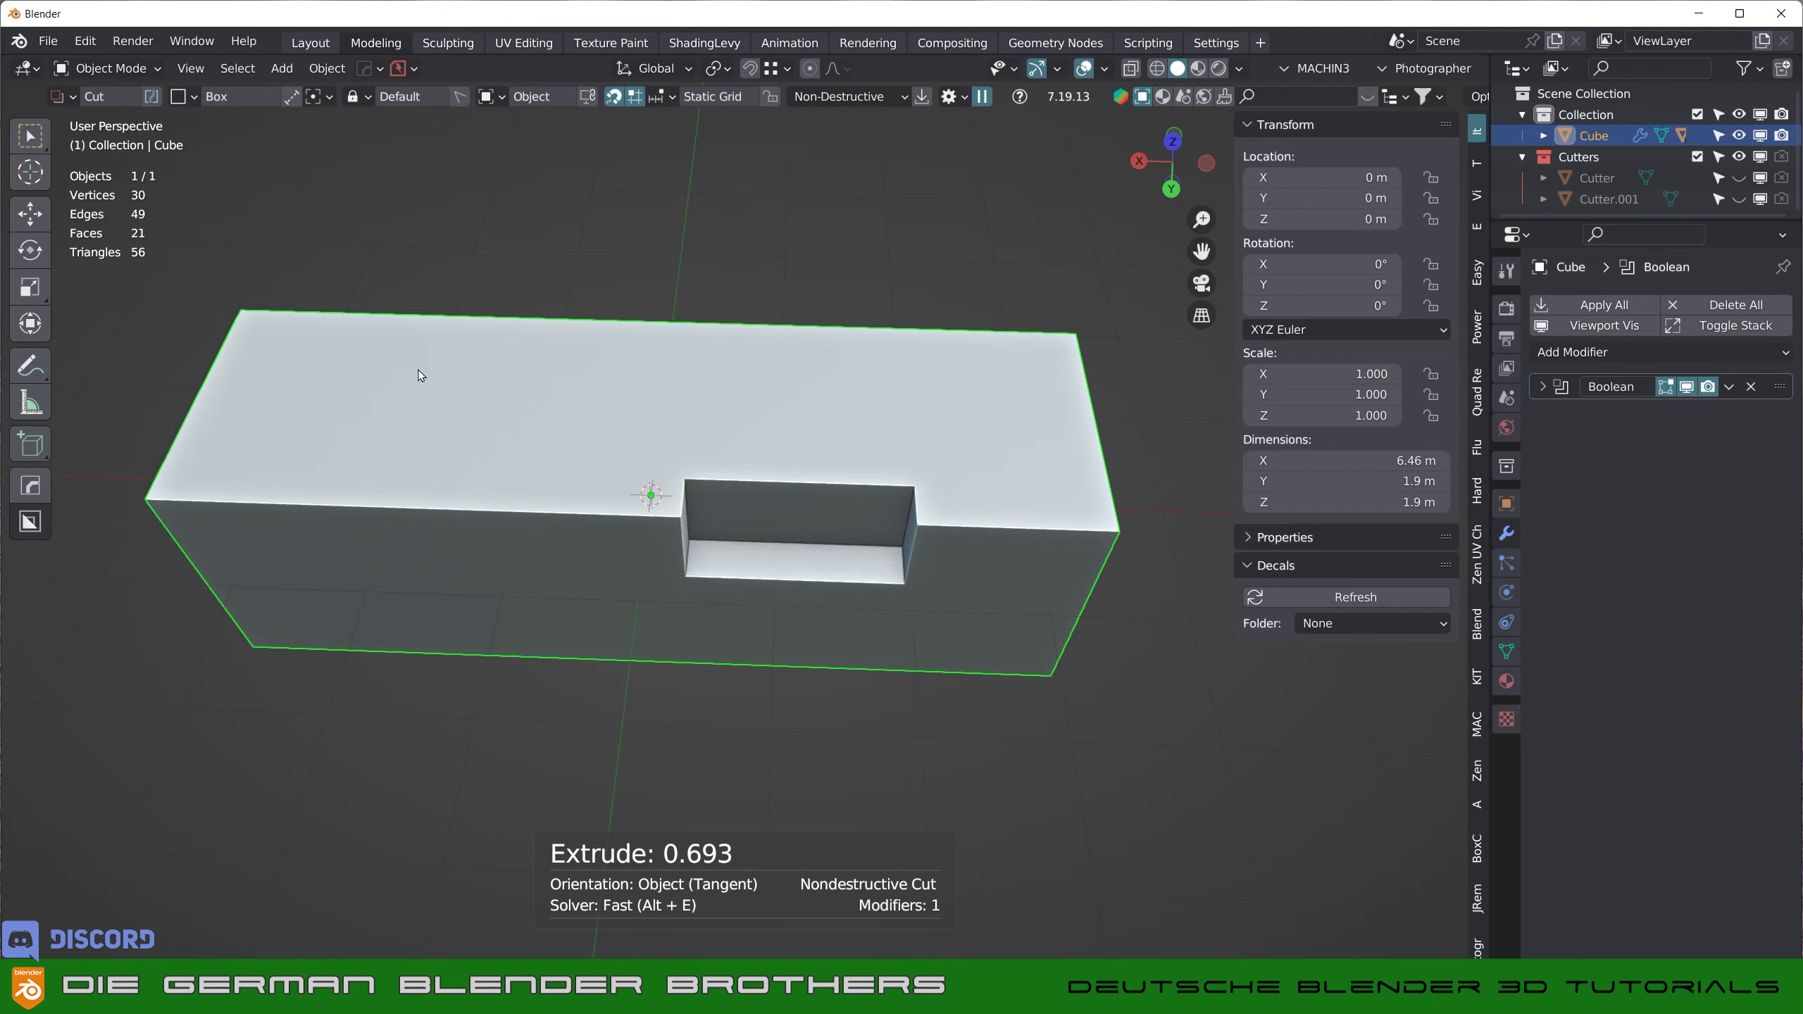
{"action": "key", "text": "d"}
{"action": "left_click", "coordinate": [409, 341]}
{"action": "mouse_move", "coordinate": [313, 403]}
{"action": "left_mouse_down"}
{"action": "mouse_move", "coordinate": [443, 431]}
{"action": "mouse_move", "coordinate": [443, 468]}
{"action": "left_mouse_up"}
{"action": "left_click", "coordinate": [448, 483]}
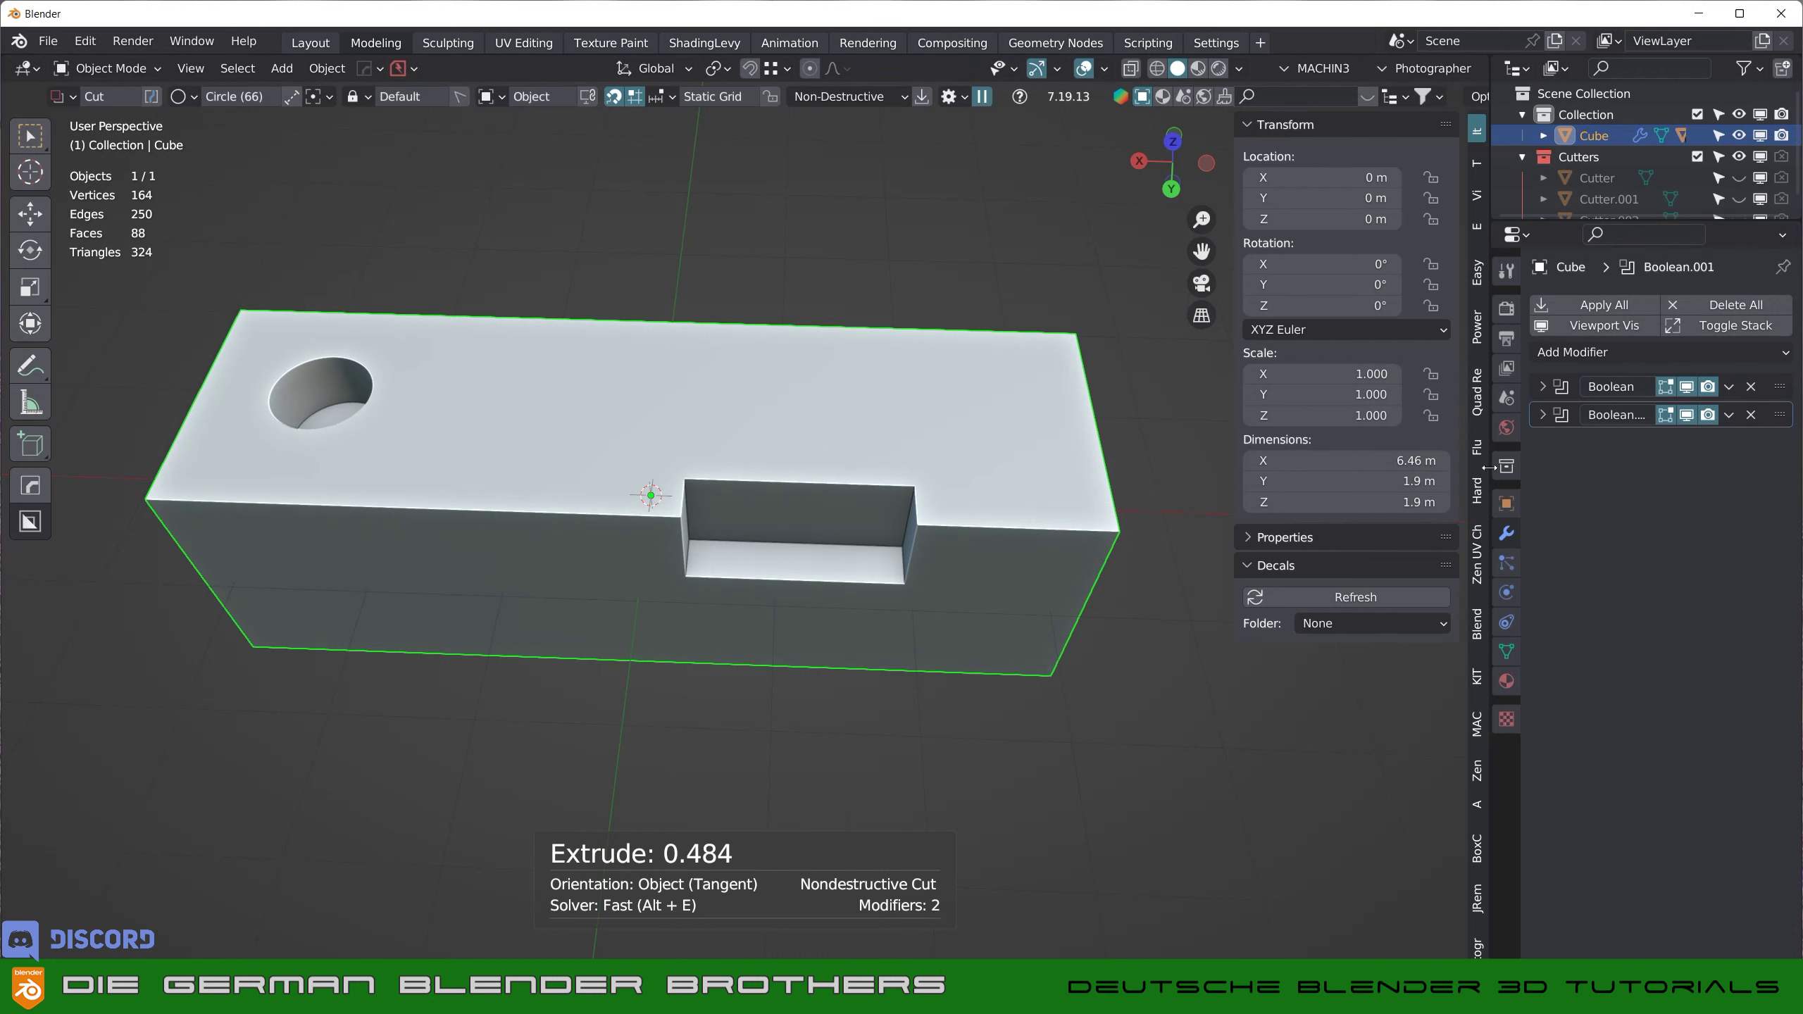
{"action": "left_click_drag", "start_coordinate": [1490, 467], "coordinate": [1395, 491]}
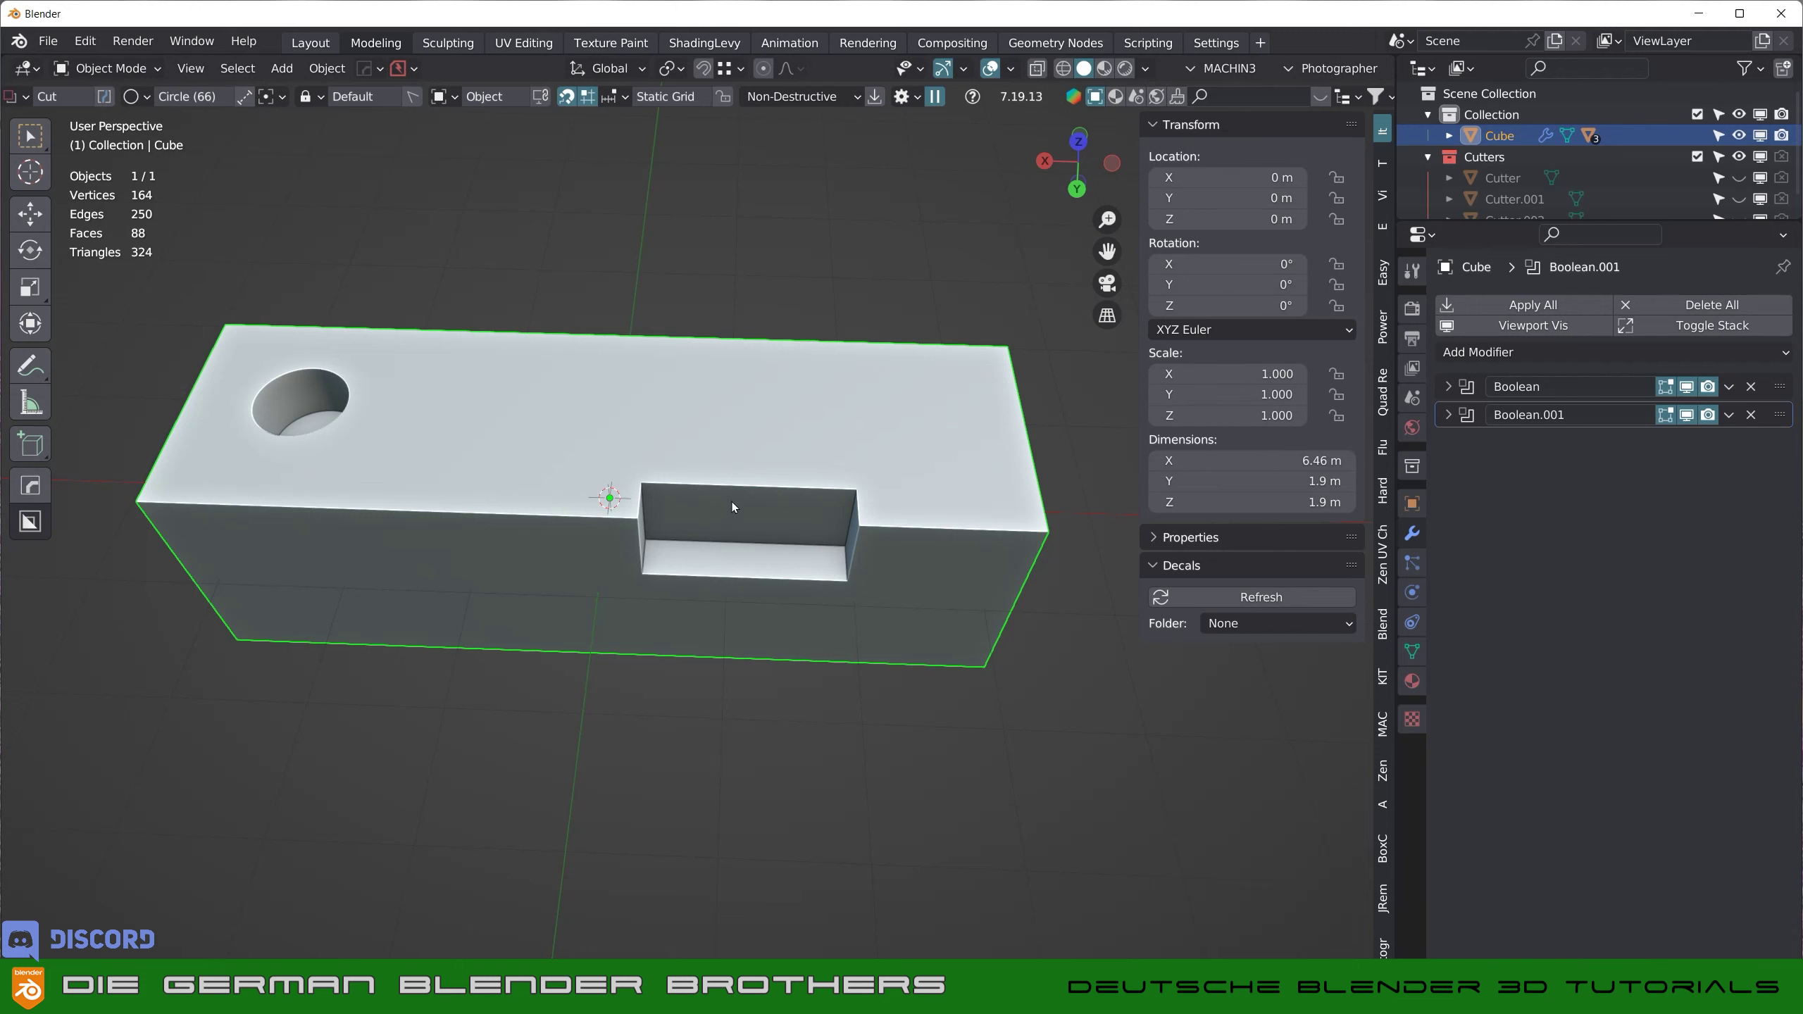
{"action": "key", "text": "q"}
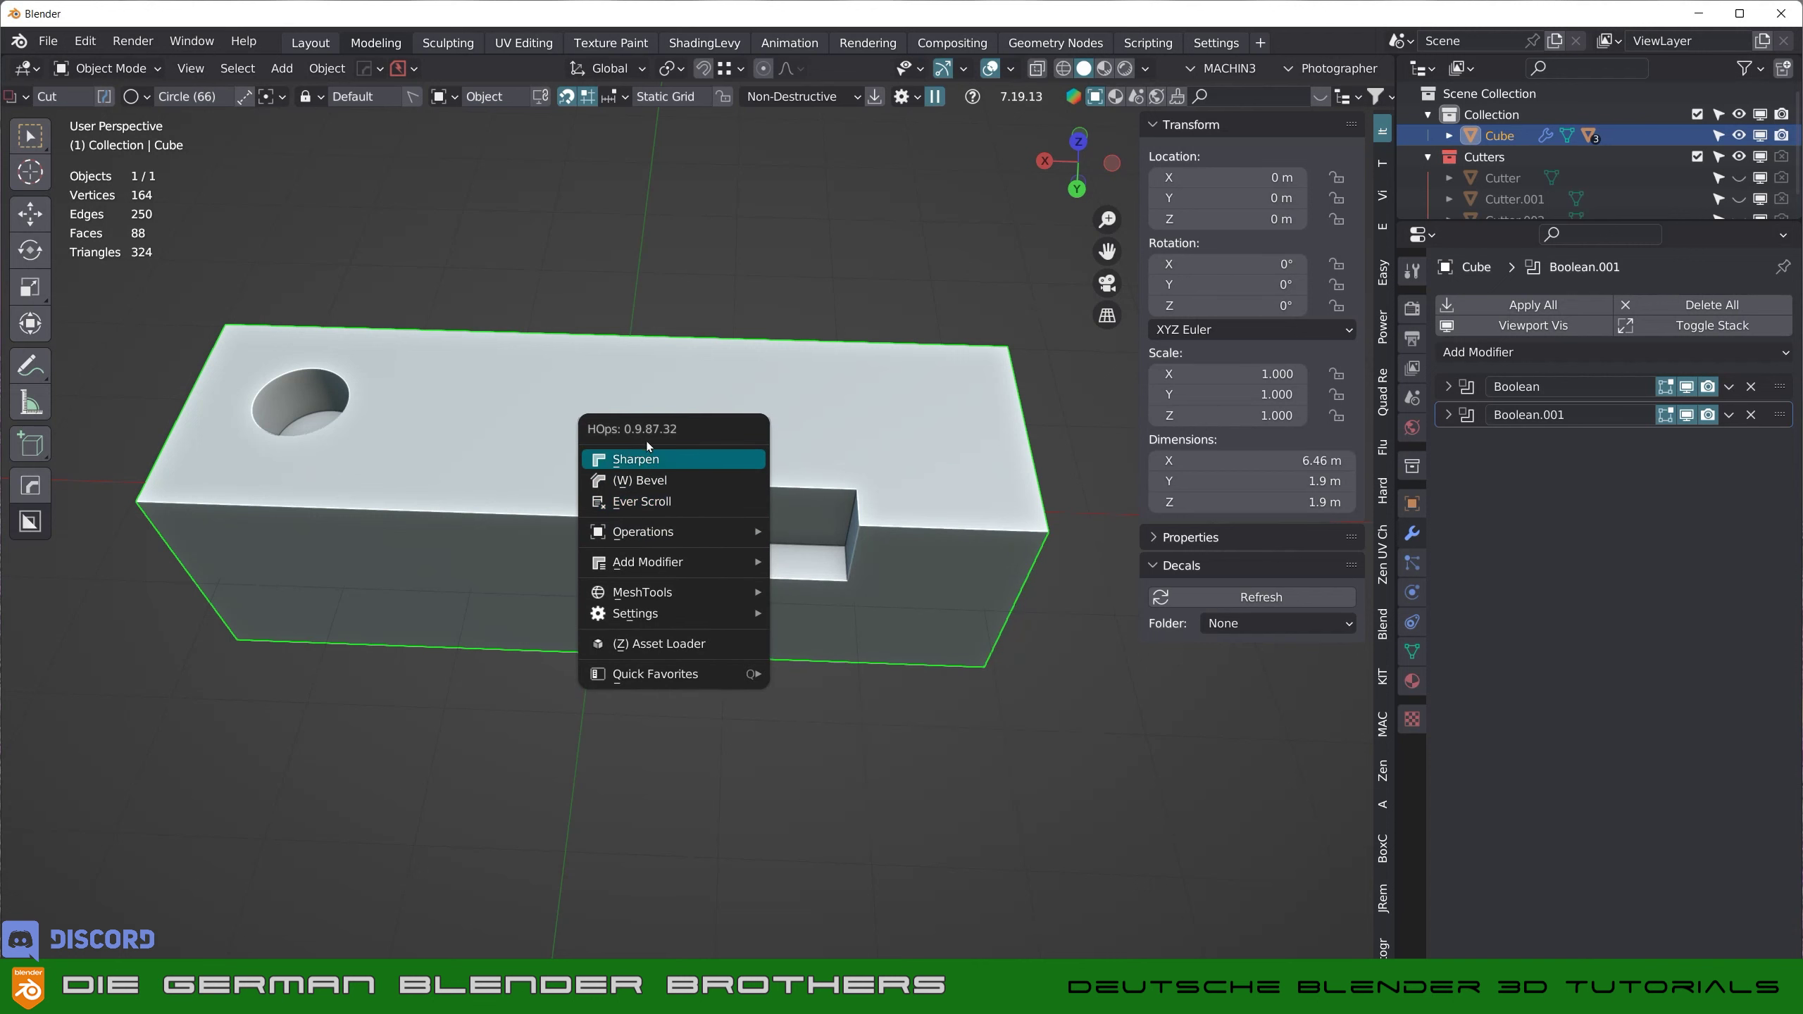
{"action": "mouse_move", "coordinate": [642, 531]}
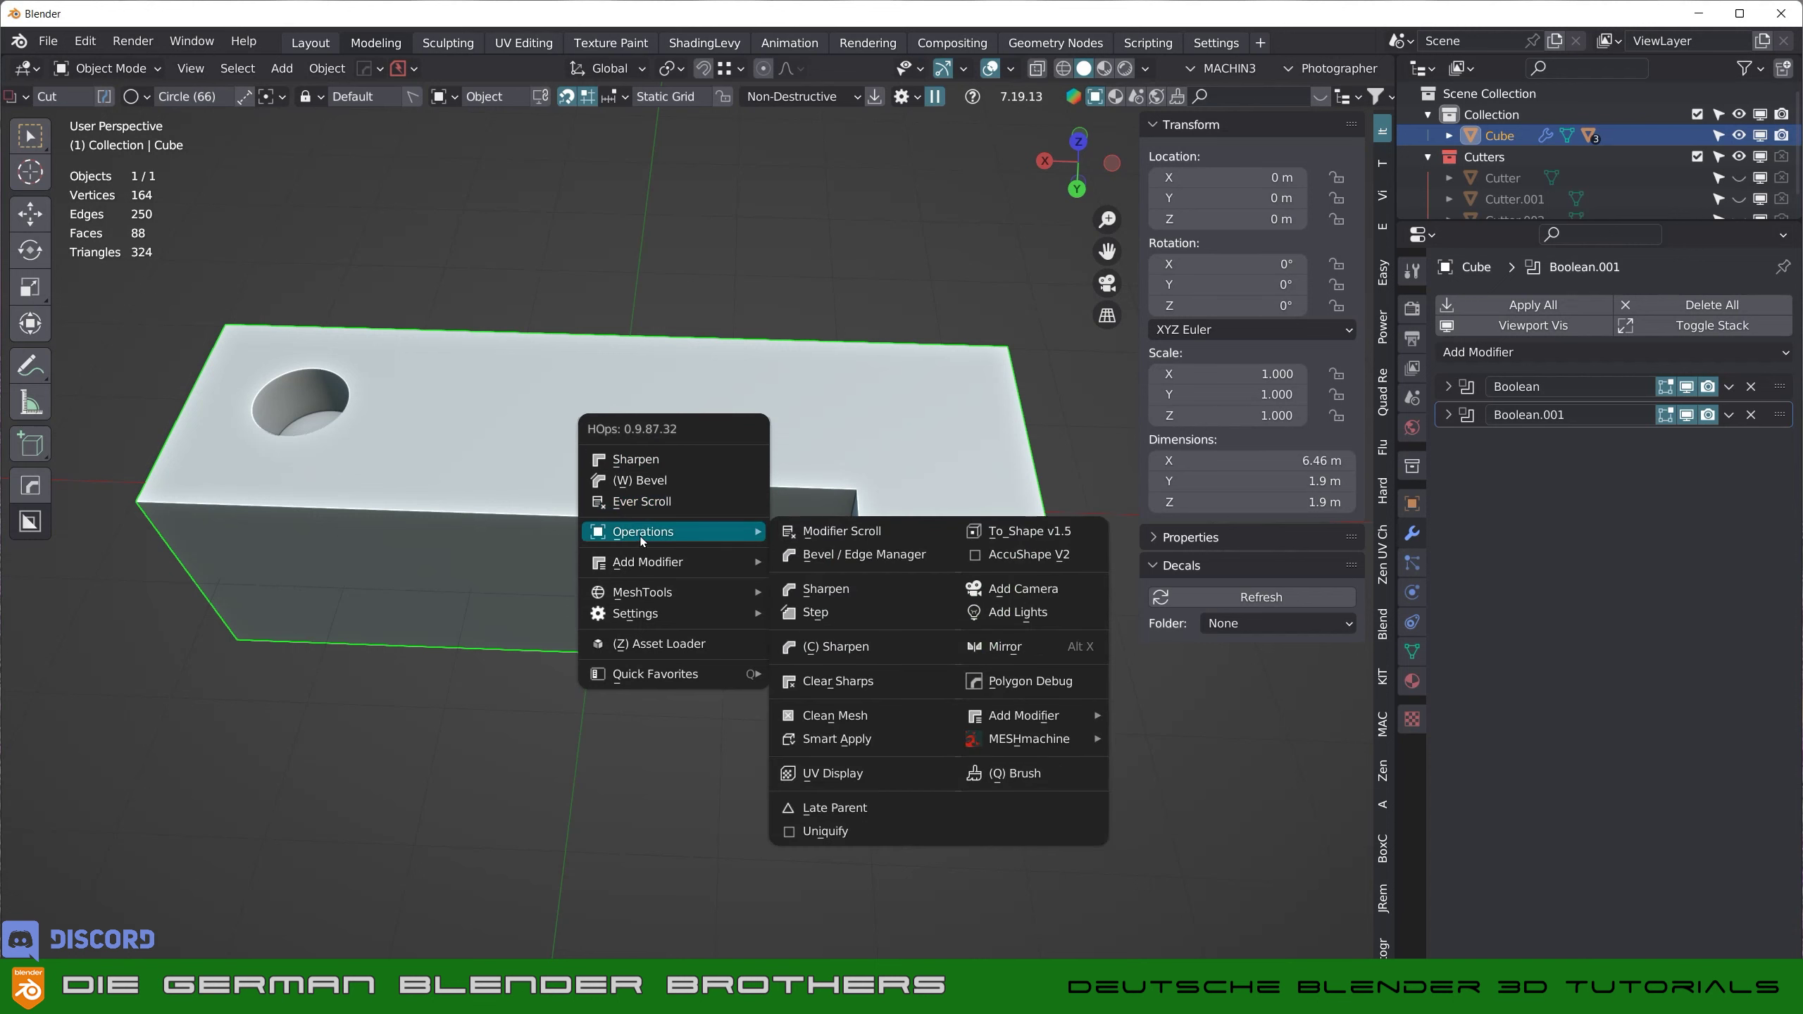
- Select the notch cutter Cutter.001 via Ever Scroll and edit its mesh in X-ray
{"action": "left_click", "coordinate": [658, 500]}
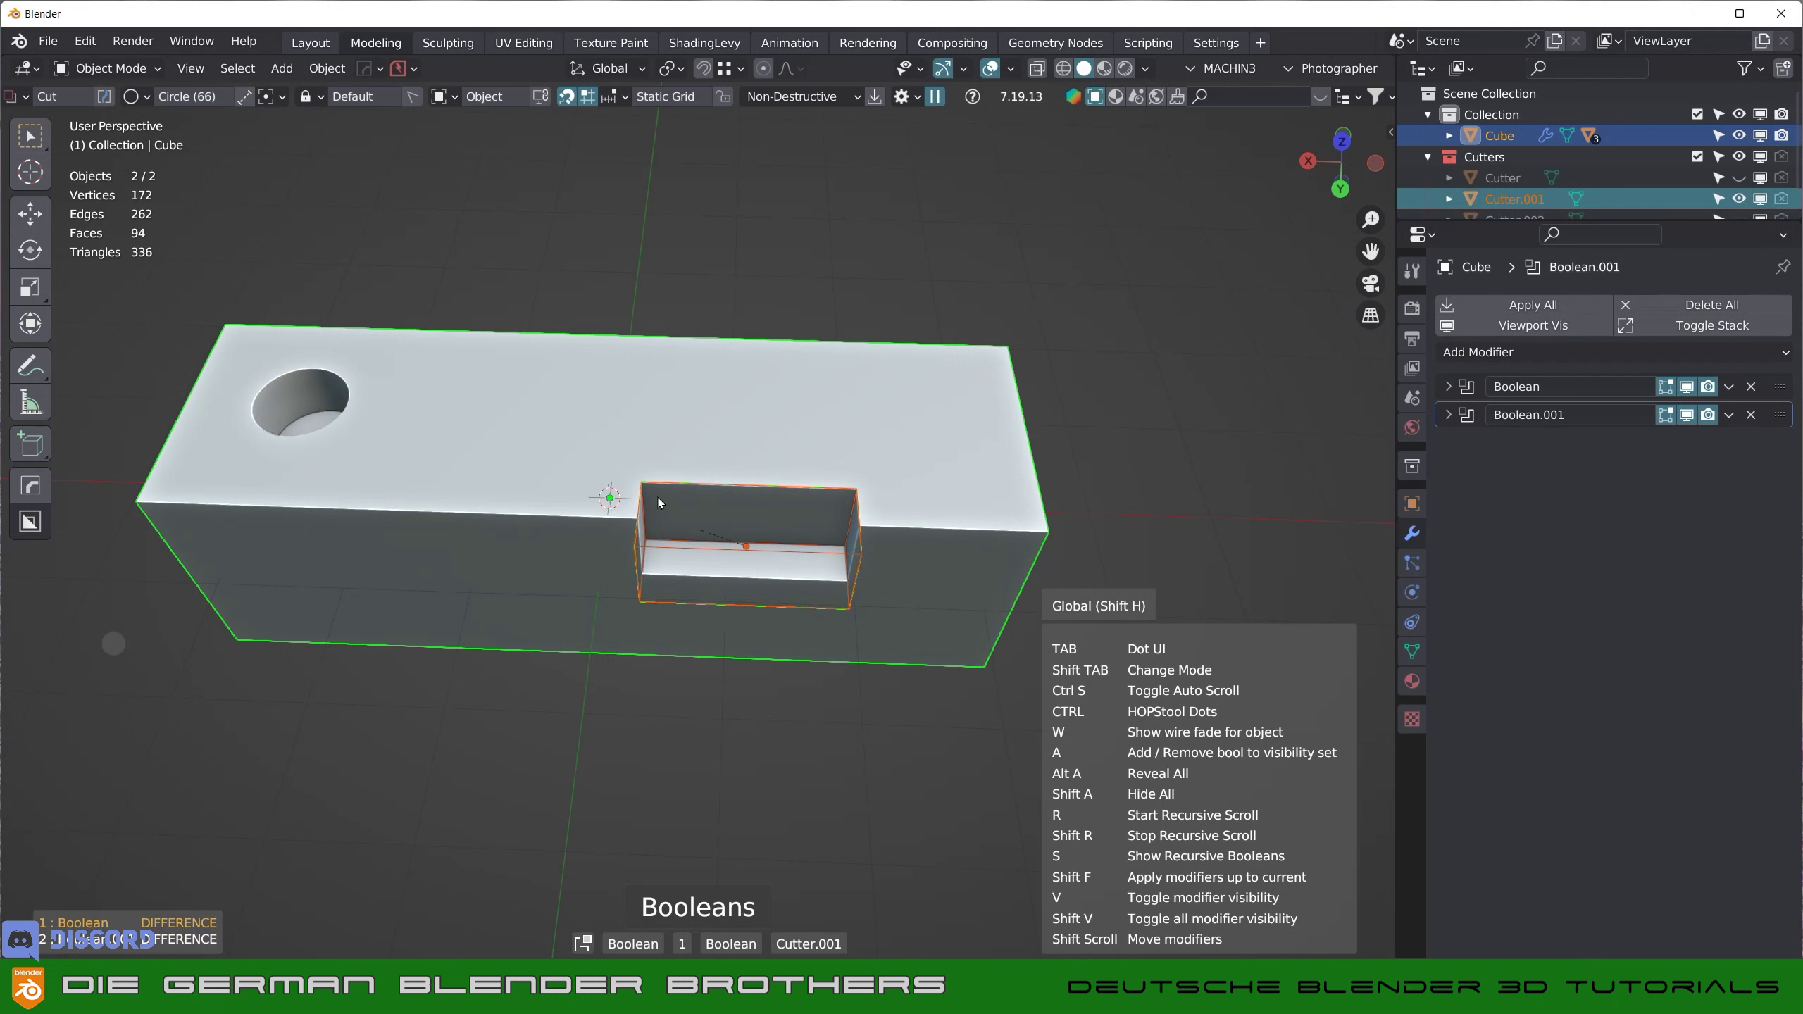
{"action": "left_click", "coordinate": [658, 497]}
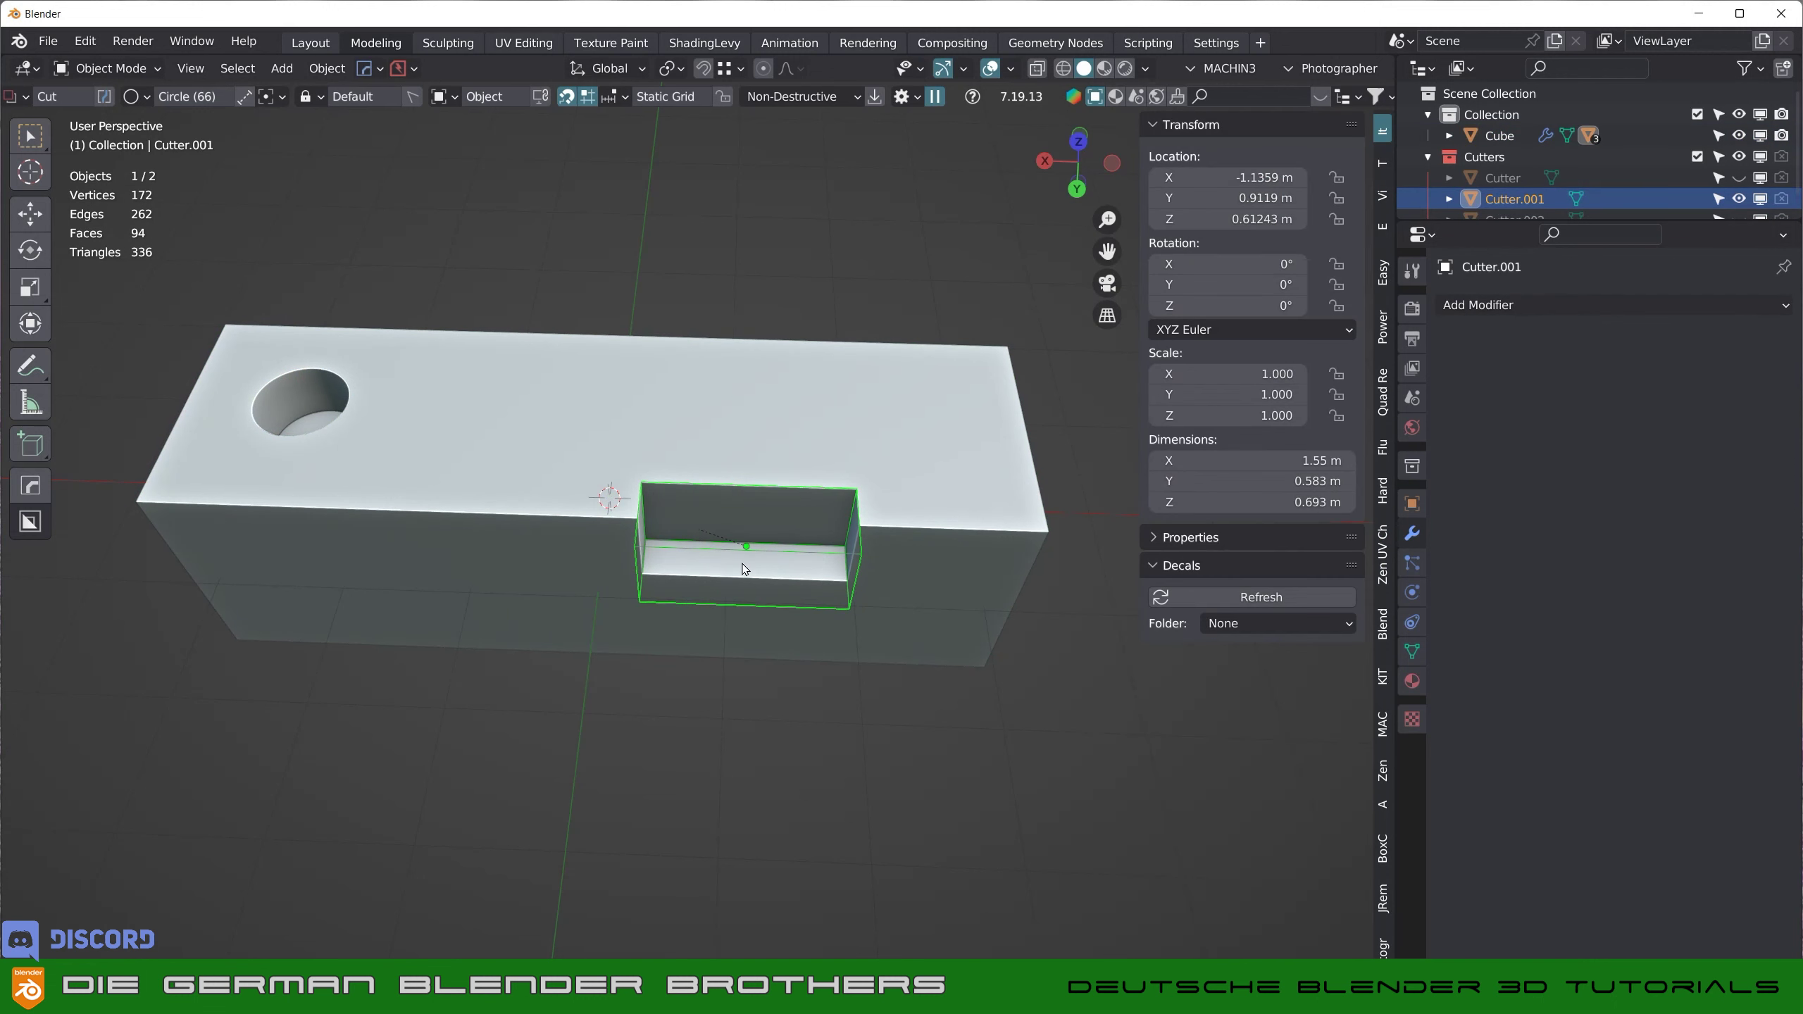
{"action": "key", "text": "Tab"}
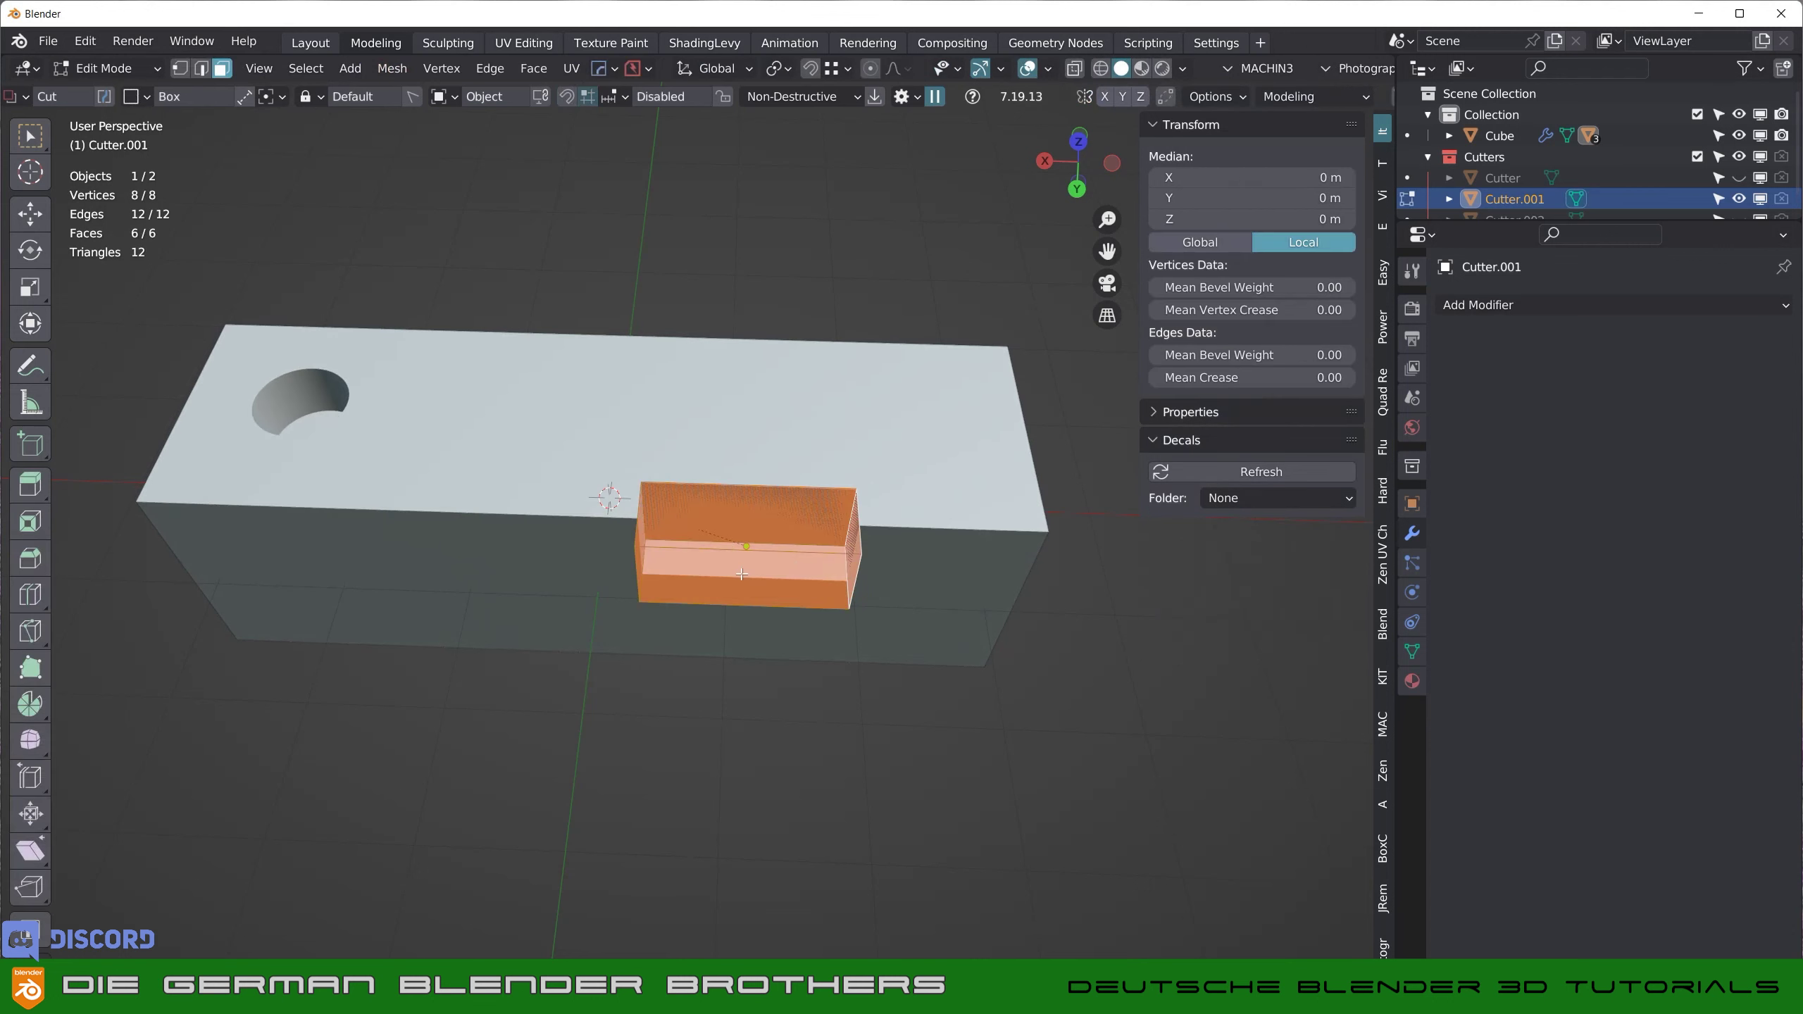
{"action": "key", "text": "alt+z"}
- Narrow the cutter's bottom face along X so the notch gets sloped sides
{"action": "left_click", "coordinate": [732, 591]}
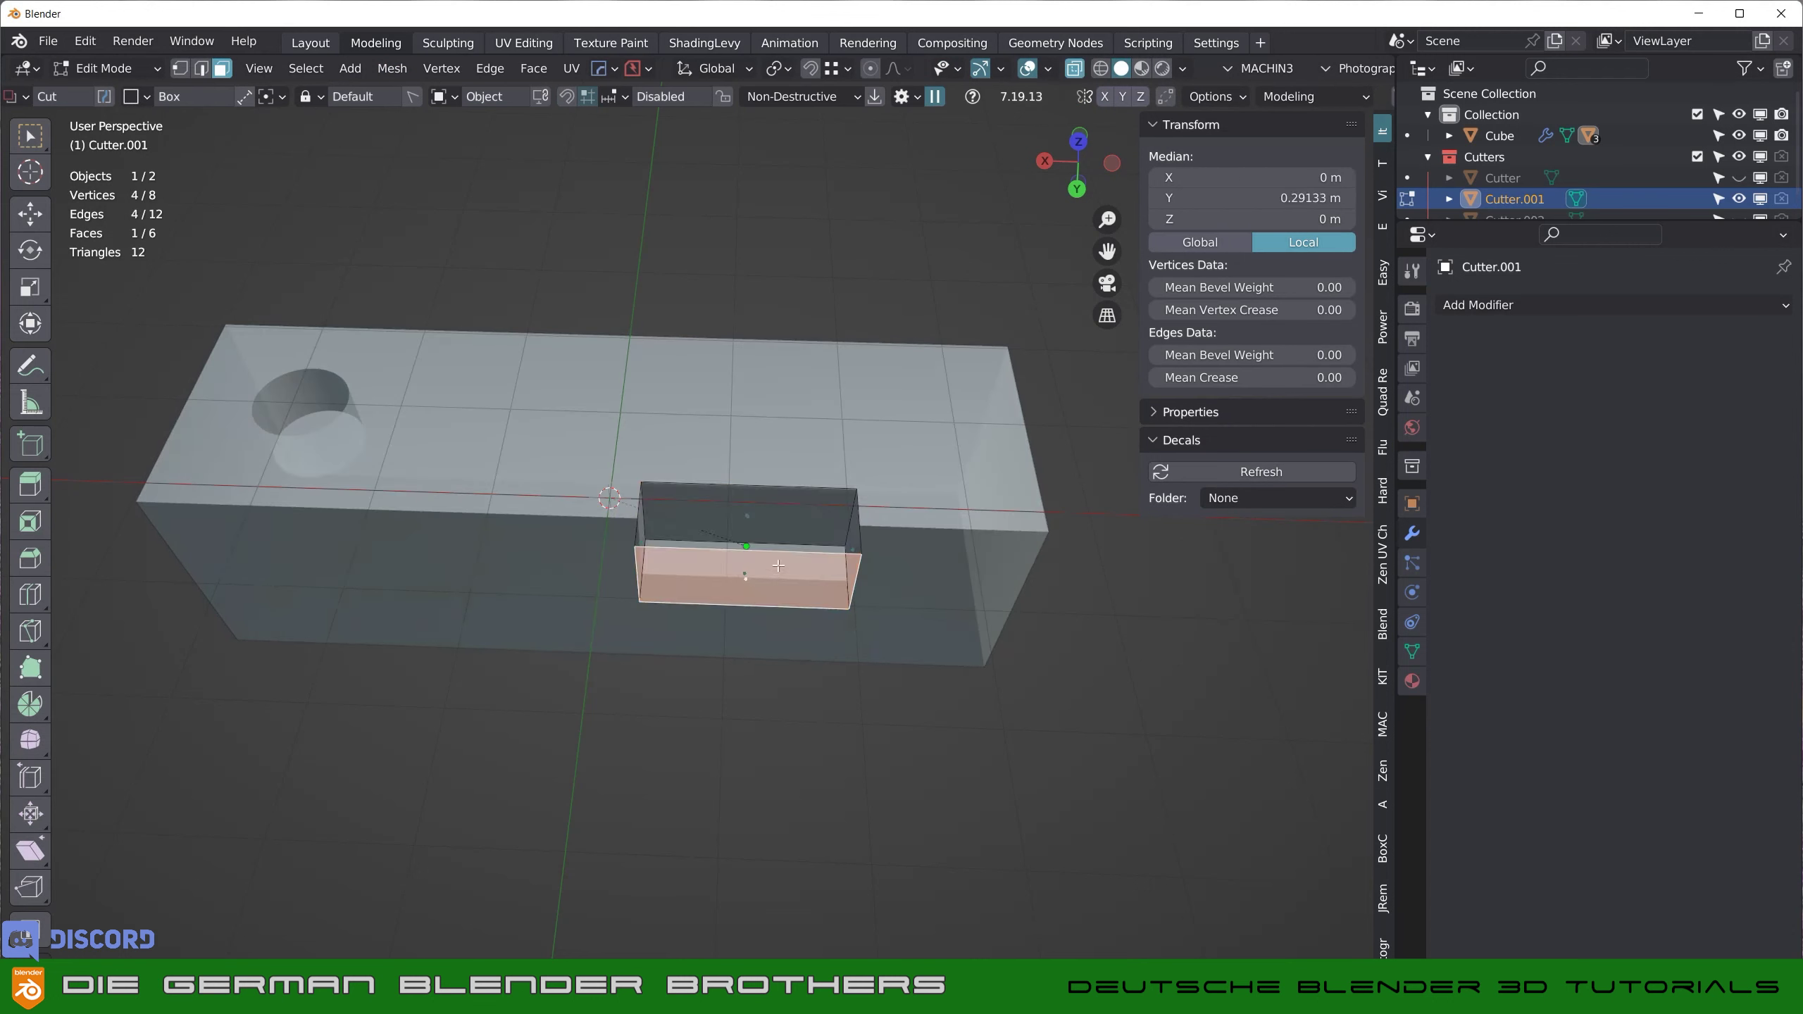
{"action": "middle_click_drag", "start_coordinate": [785, 593], "coordinate": [745, 586]}
{"action": "left_click", "coordinate": [749, 581]}
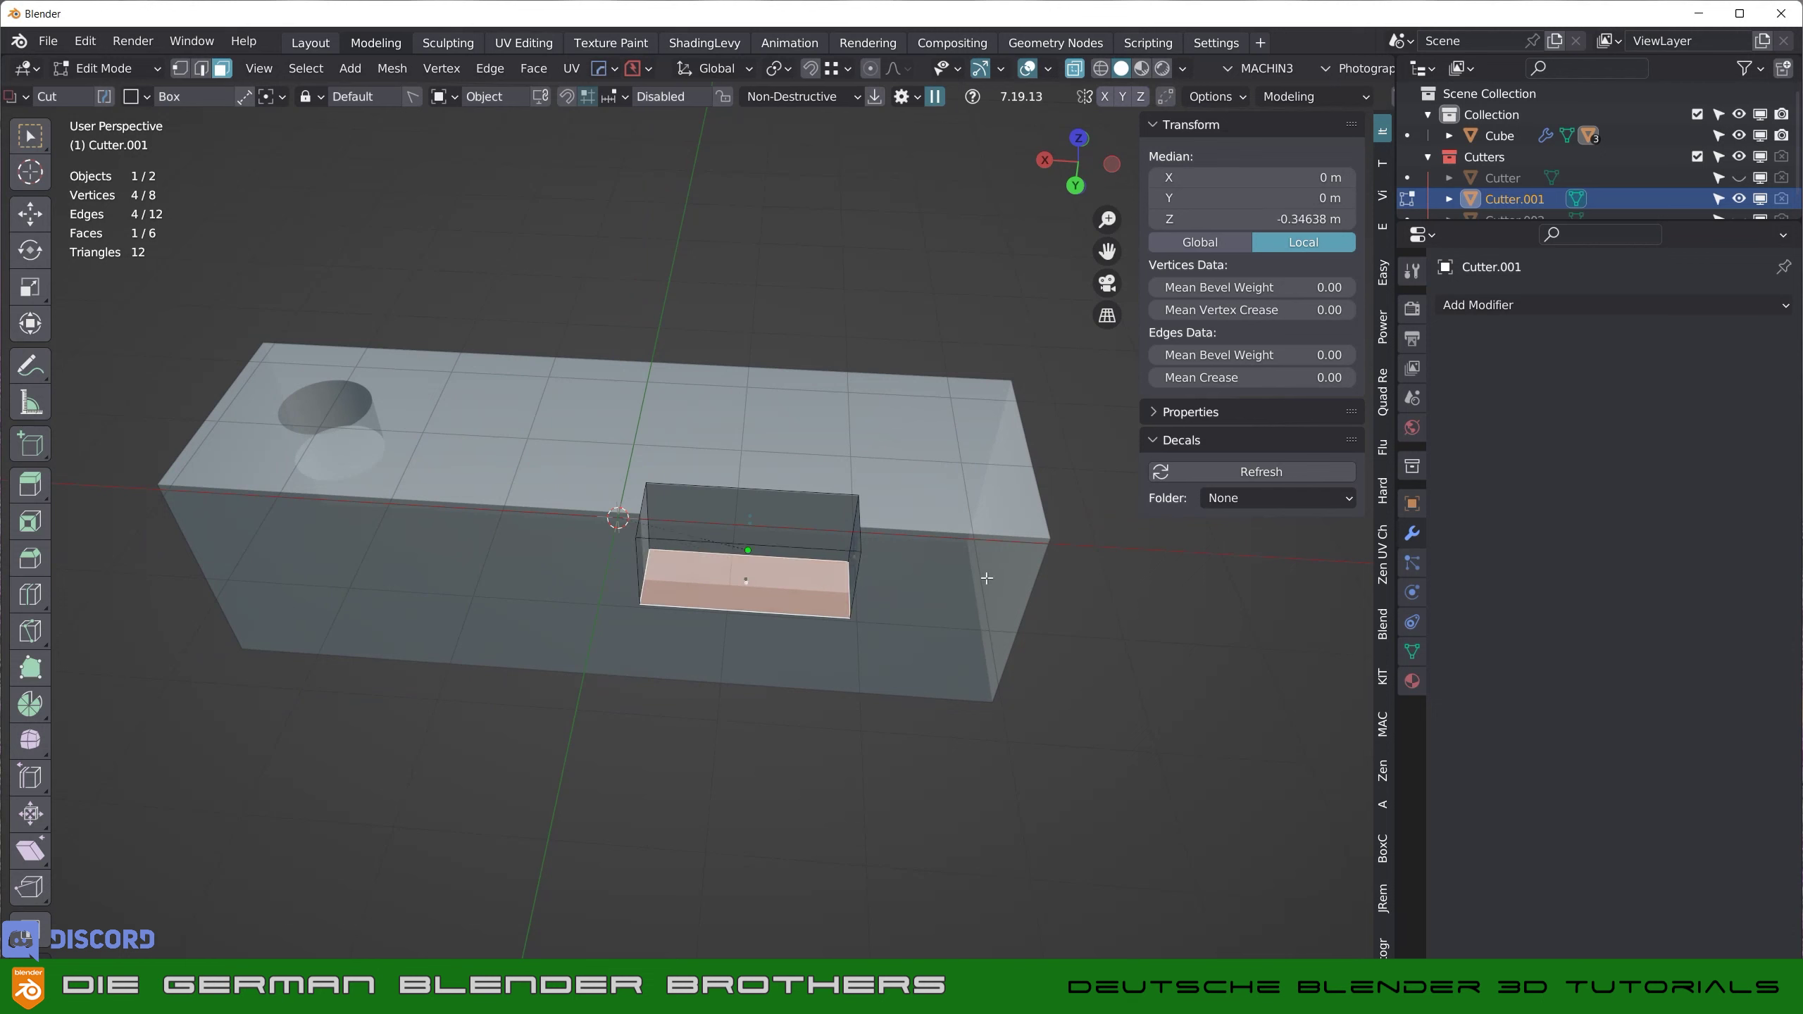
{"action": "key", "text": "s"}
{"action": "key", "text": "x"}
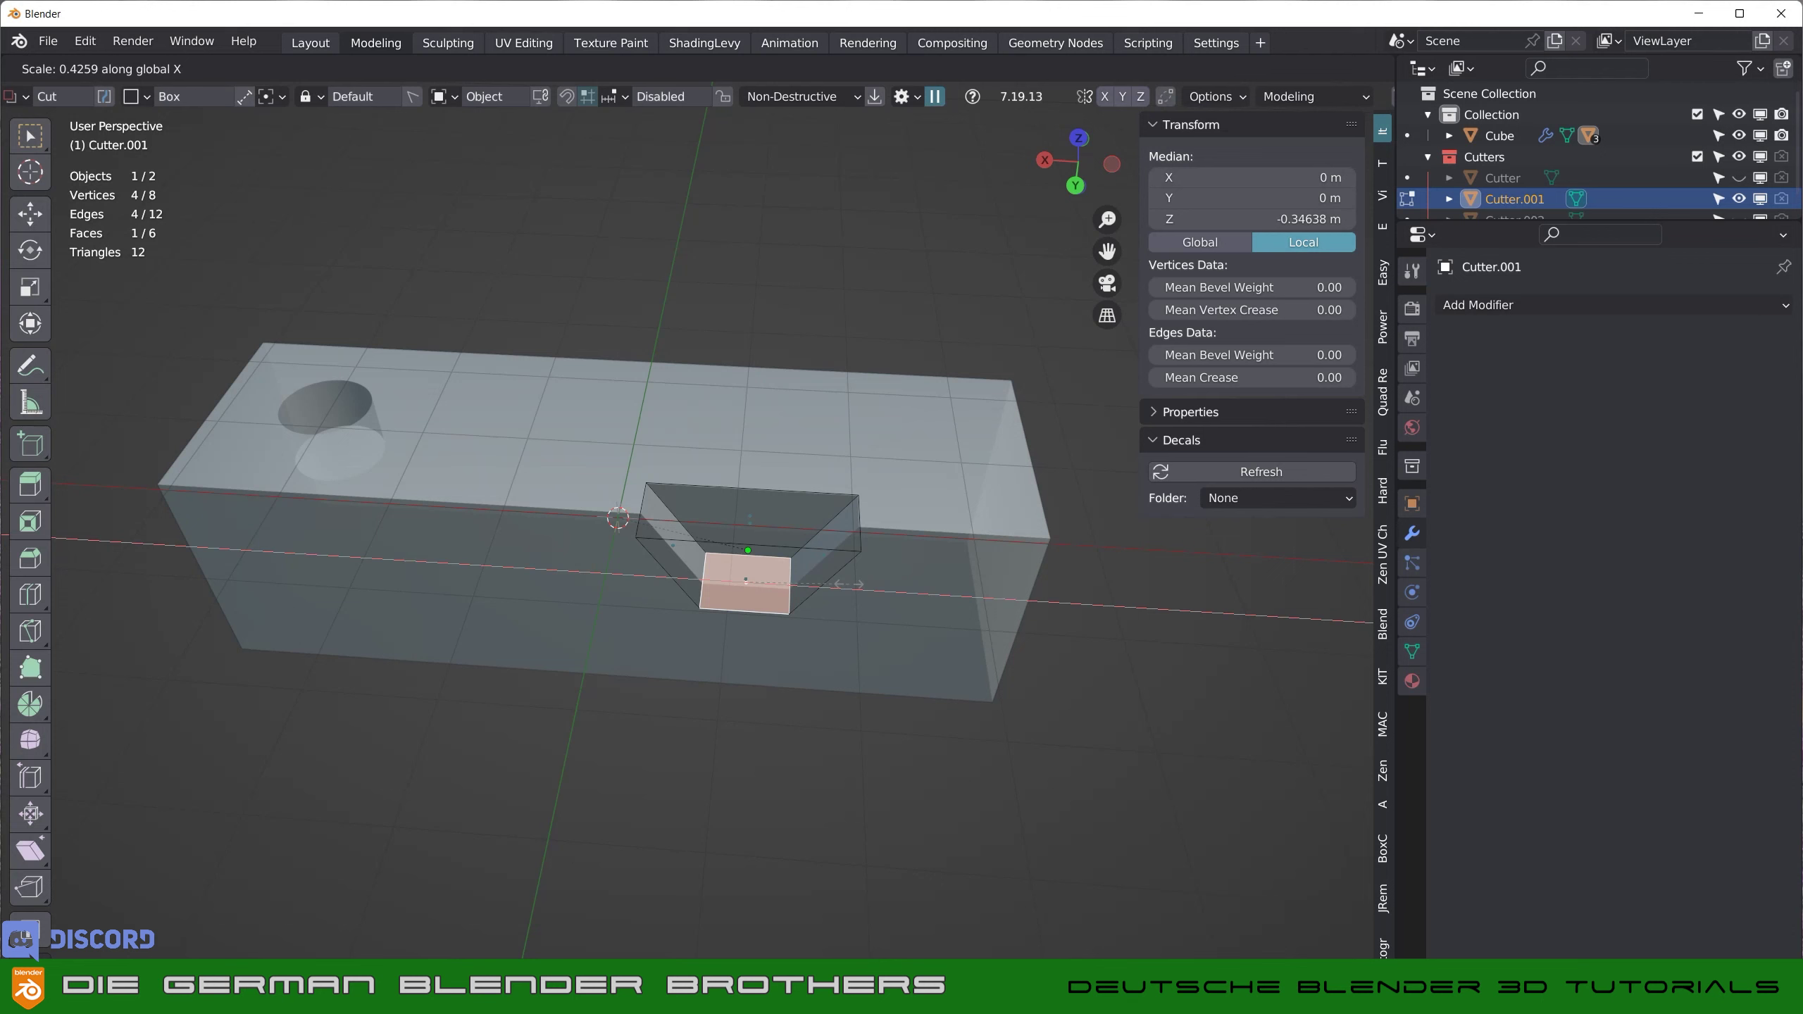
{"action": "left_click", "coordinate": [848, 584]}
{"action": "key", "text": "Tab"}
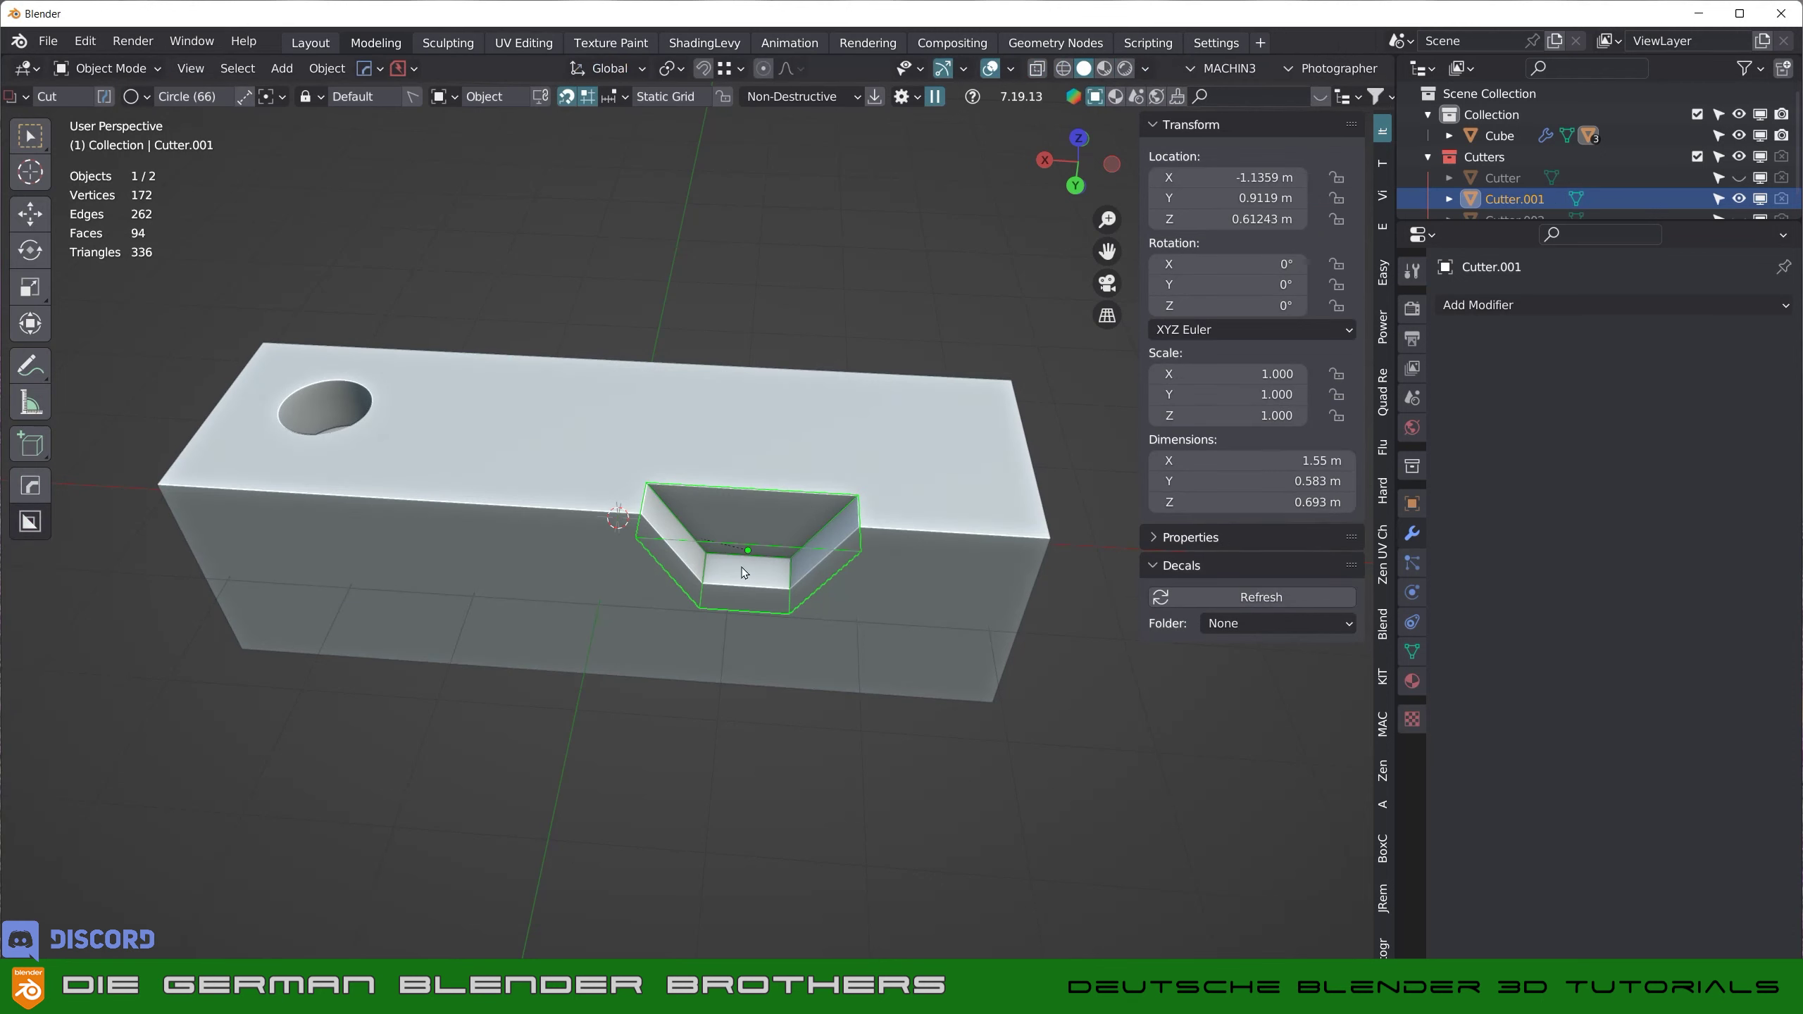
- Raise the cutter's bottom face along Z to make the notch shallower
{"action": "mouse_move", "coordinate": [717, 513]}
{"action": "middle_mouse_down"}
{"action": "mouse_move", "coordinate": [805, 503]}
{"action": "mouse_move", "coordinate": [771, 381]}
{"action": "mouse_move", "coordinate": [738, 448]}
{"action": "mouse_move", "coordinate": [741, 578]}
{"action": "middle_mouse_up"}
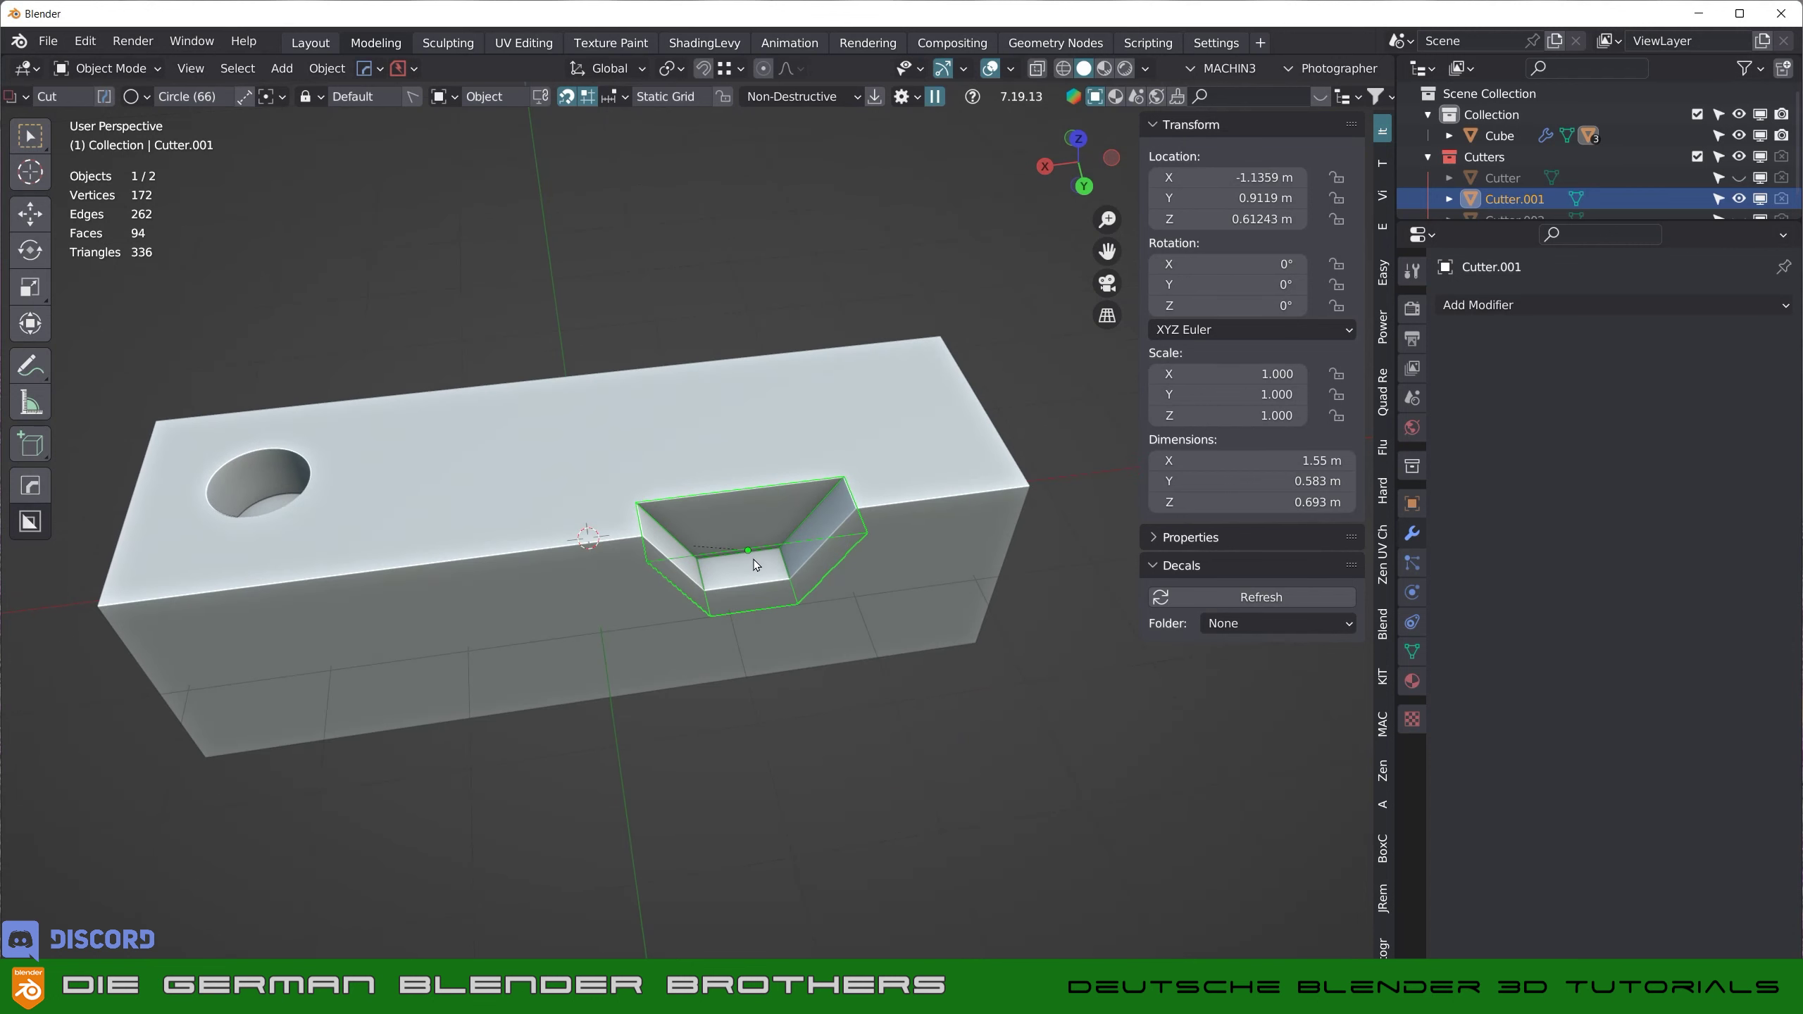
{"action": "key", "text": "Tab"}
{"action": "key", "text": "g"}
{"action": "key", "text": "z"}
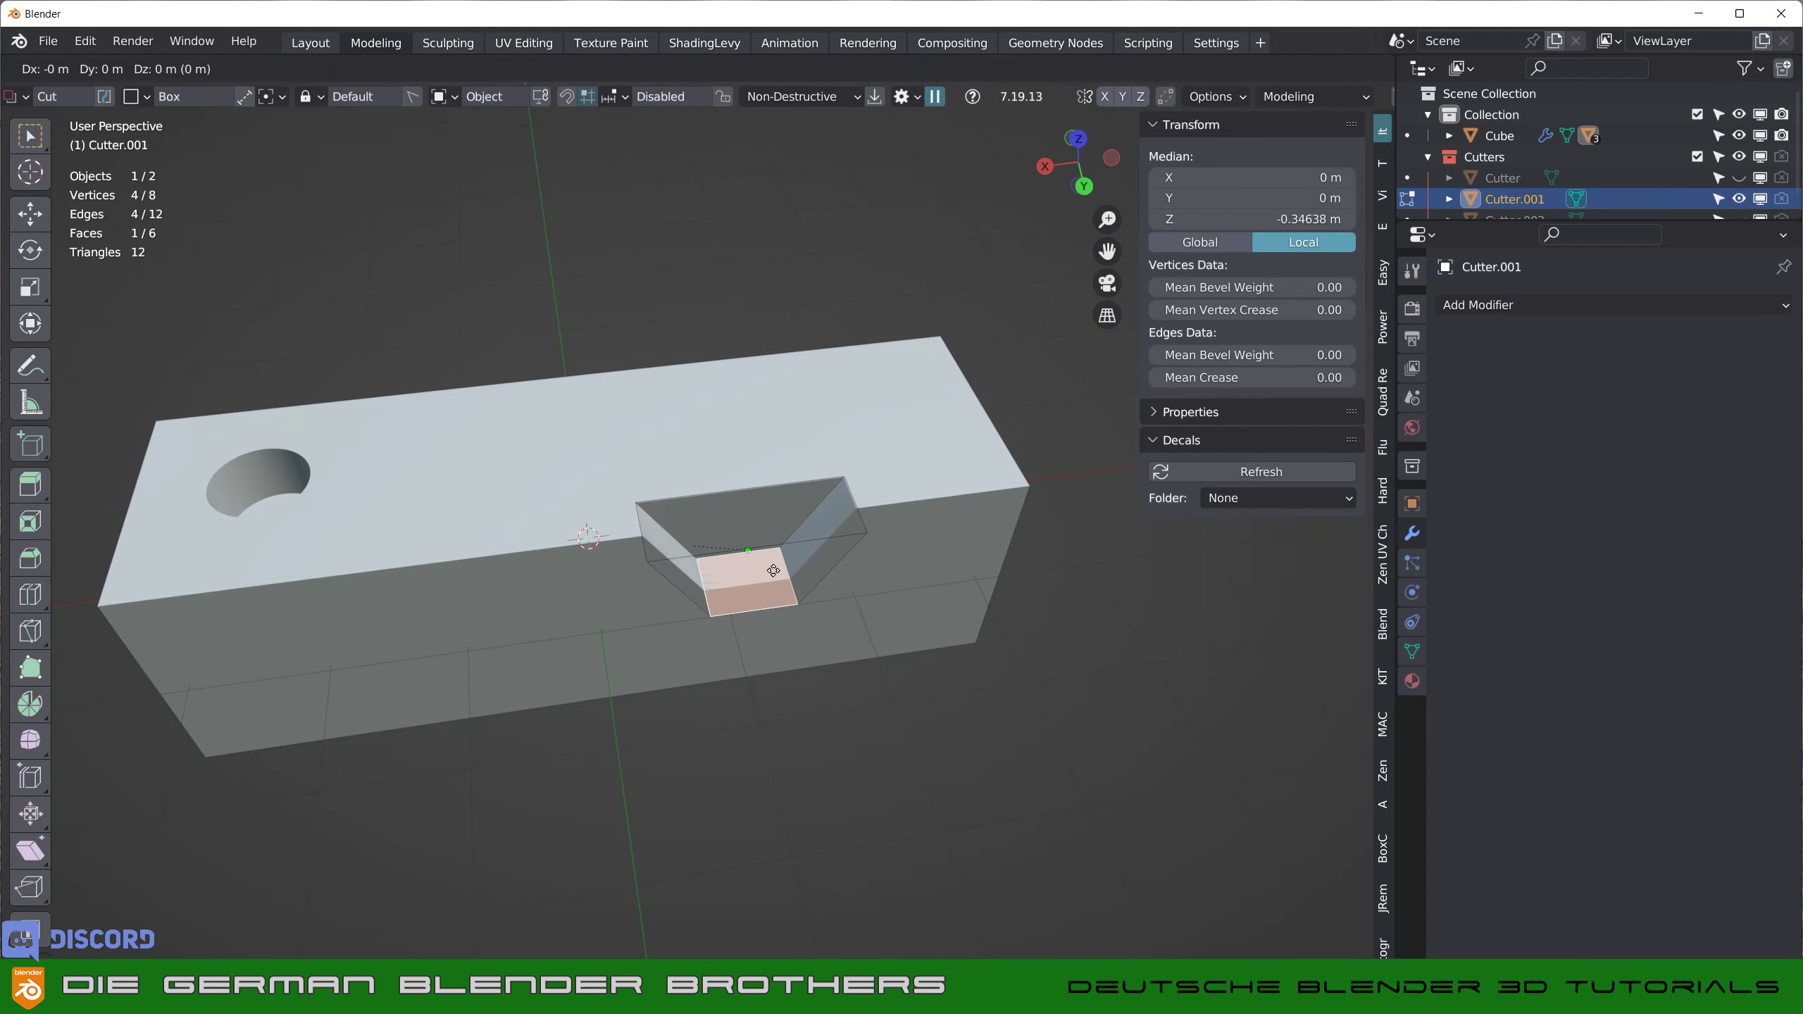
{"action": "left_click", "coordinate": [788, 628]}
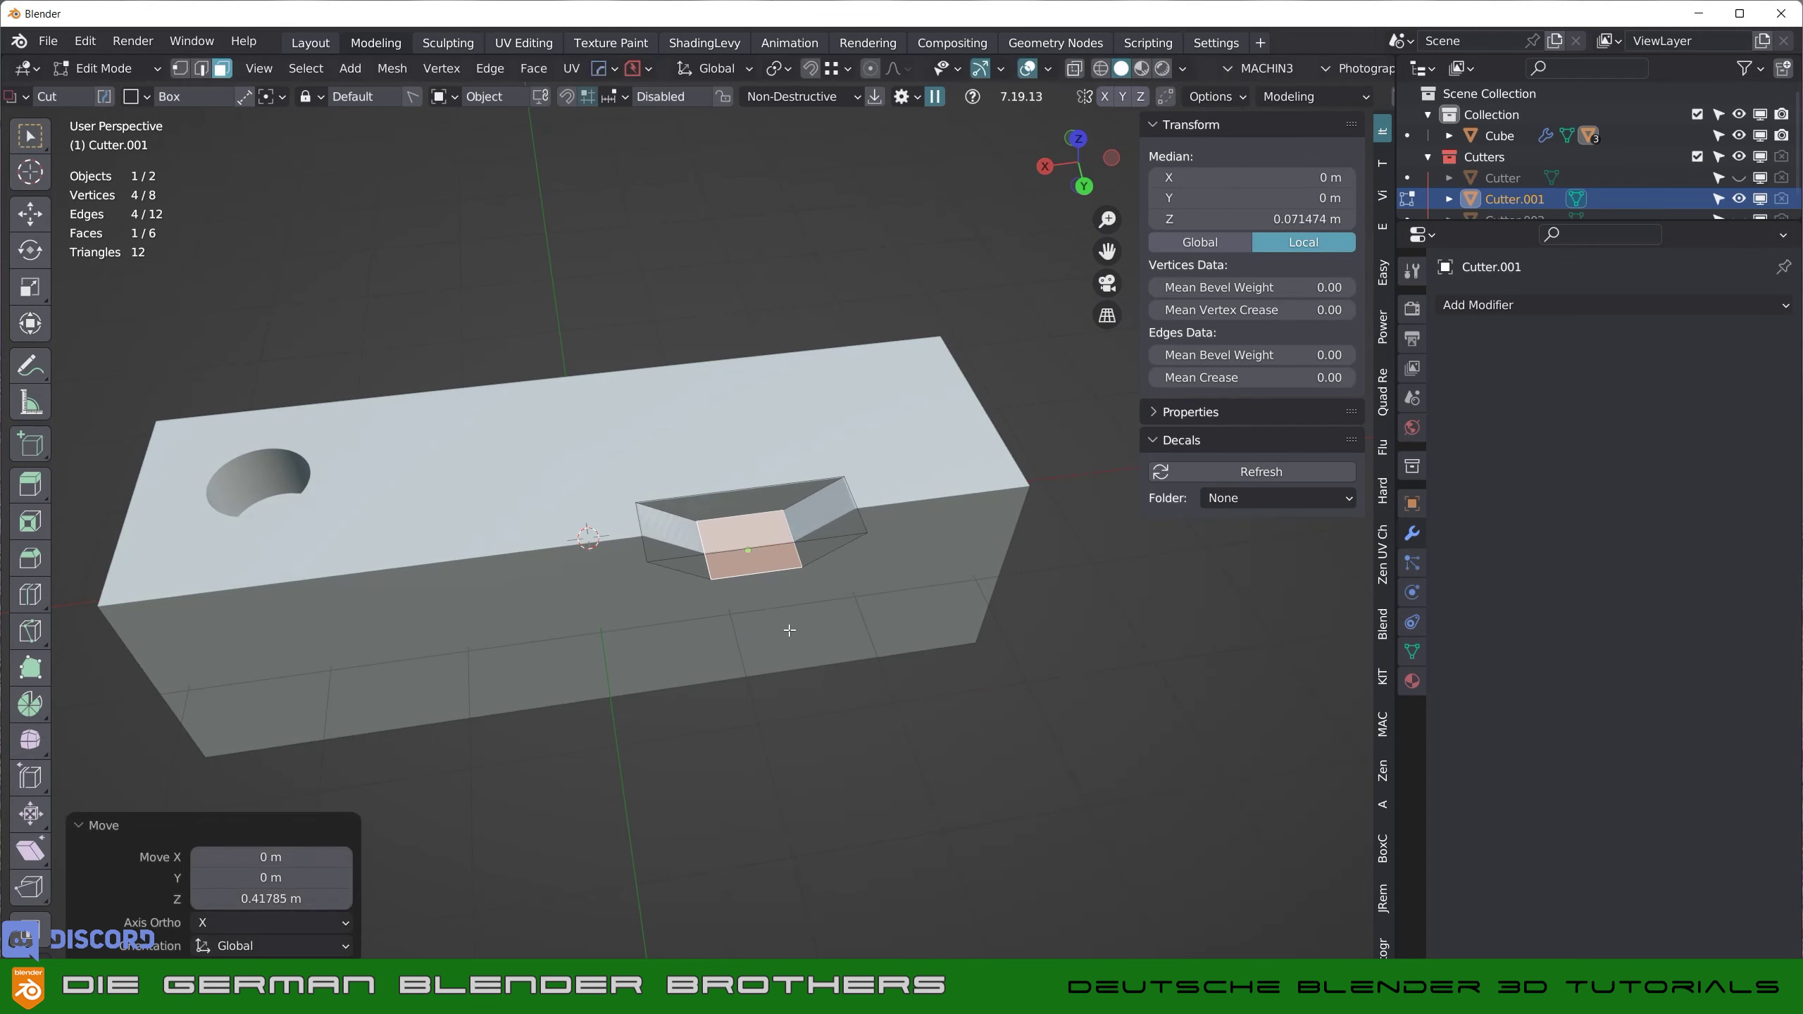
{"action": "key", "text": "Tab"}
- Check the box's modifiers, reselect the notch cutter, and recentre the view
{"action": "middle_click_drag", "start_coordinate": [858, 545], "coordinate": [834, 510]}
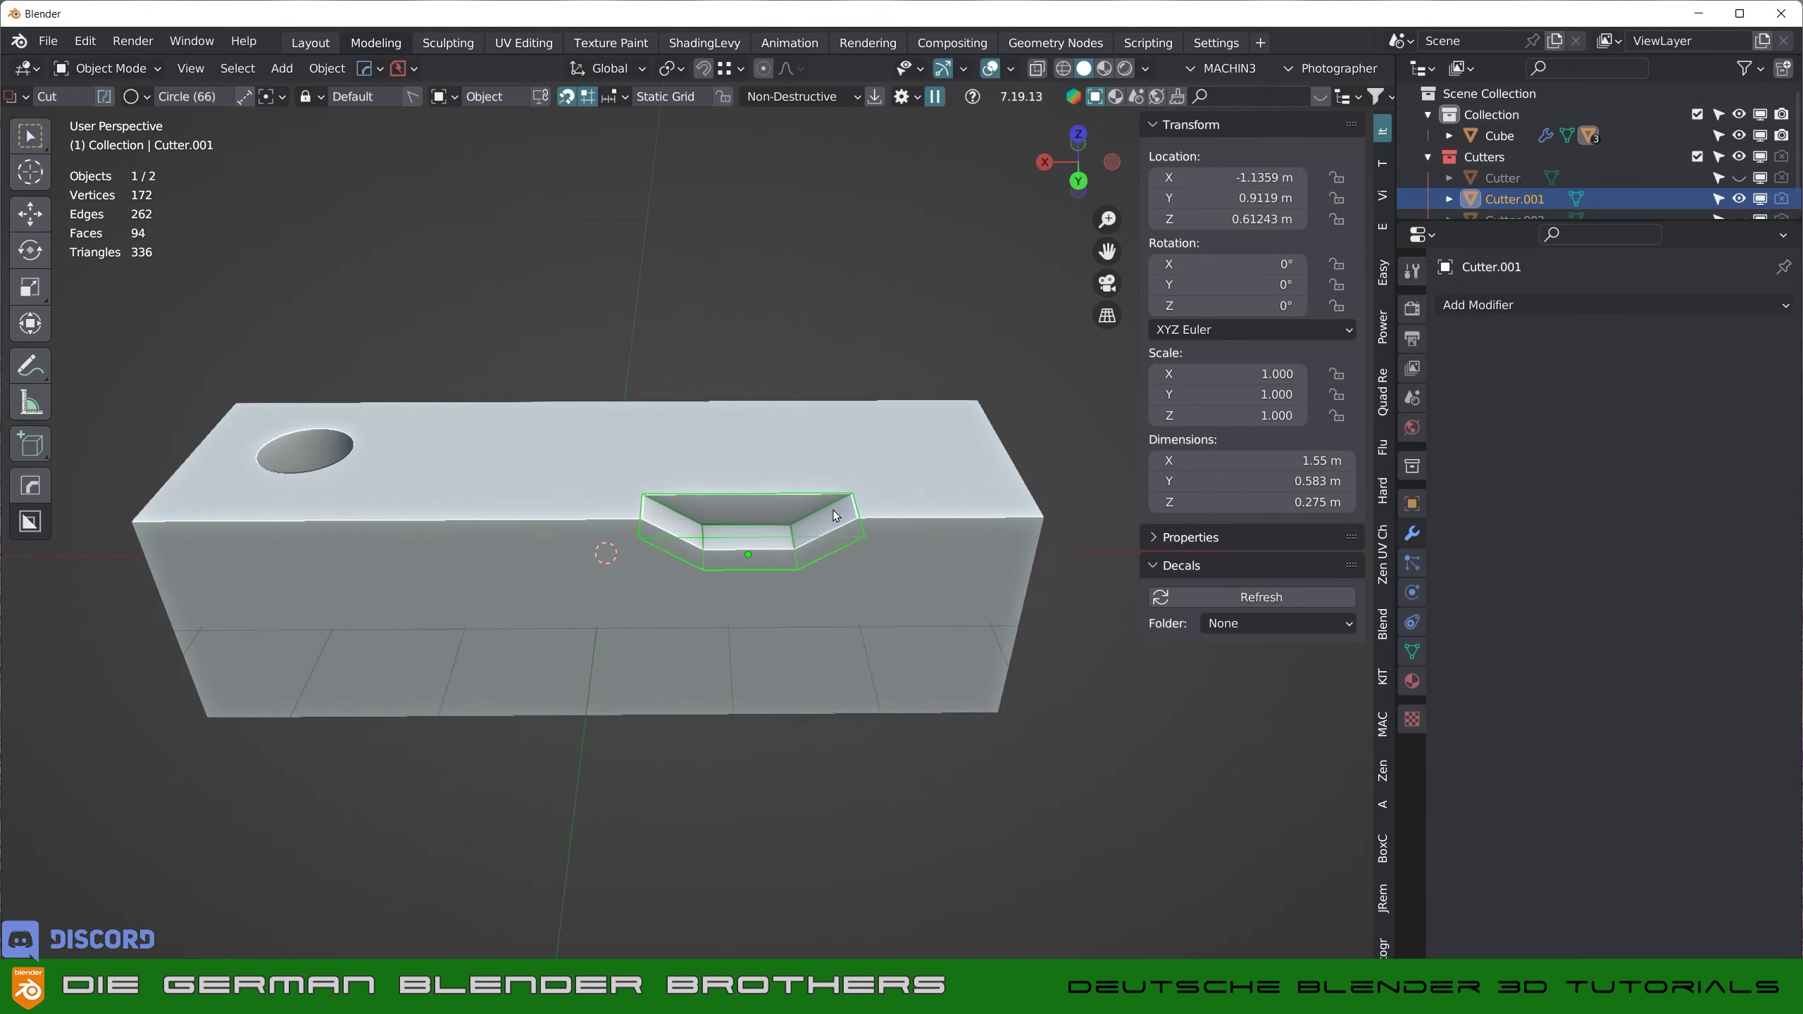
{"action": "left_click", "coordinate": [720, 472]}
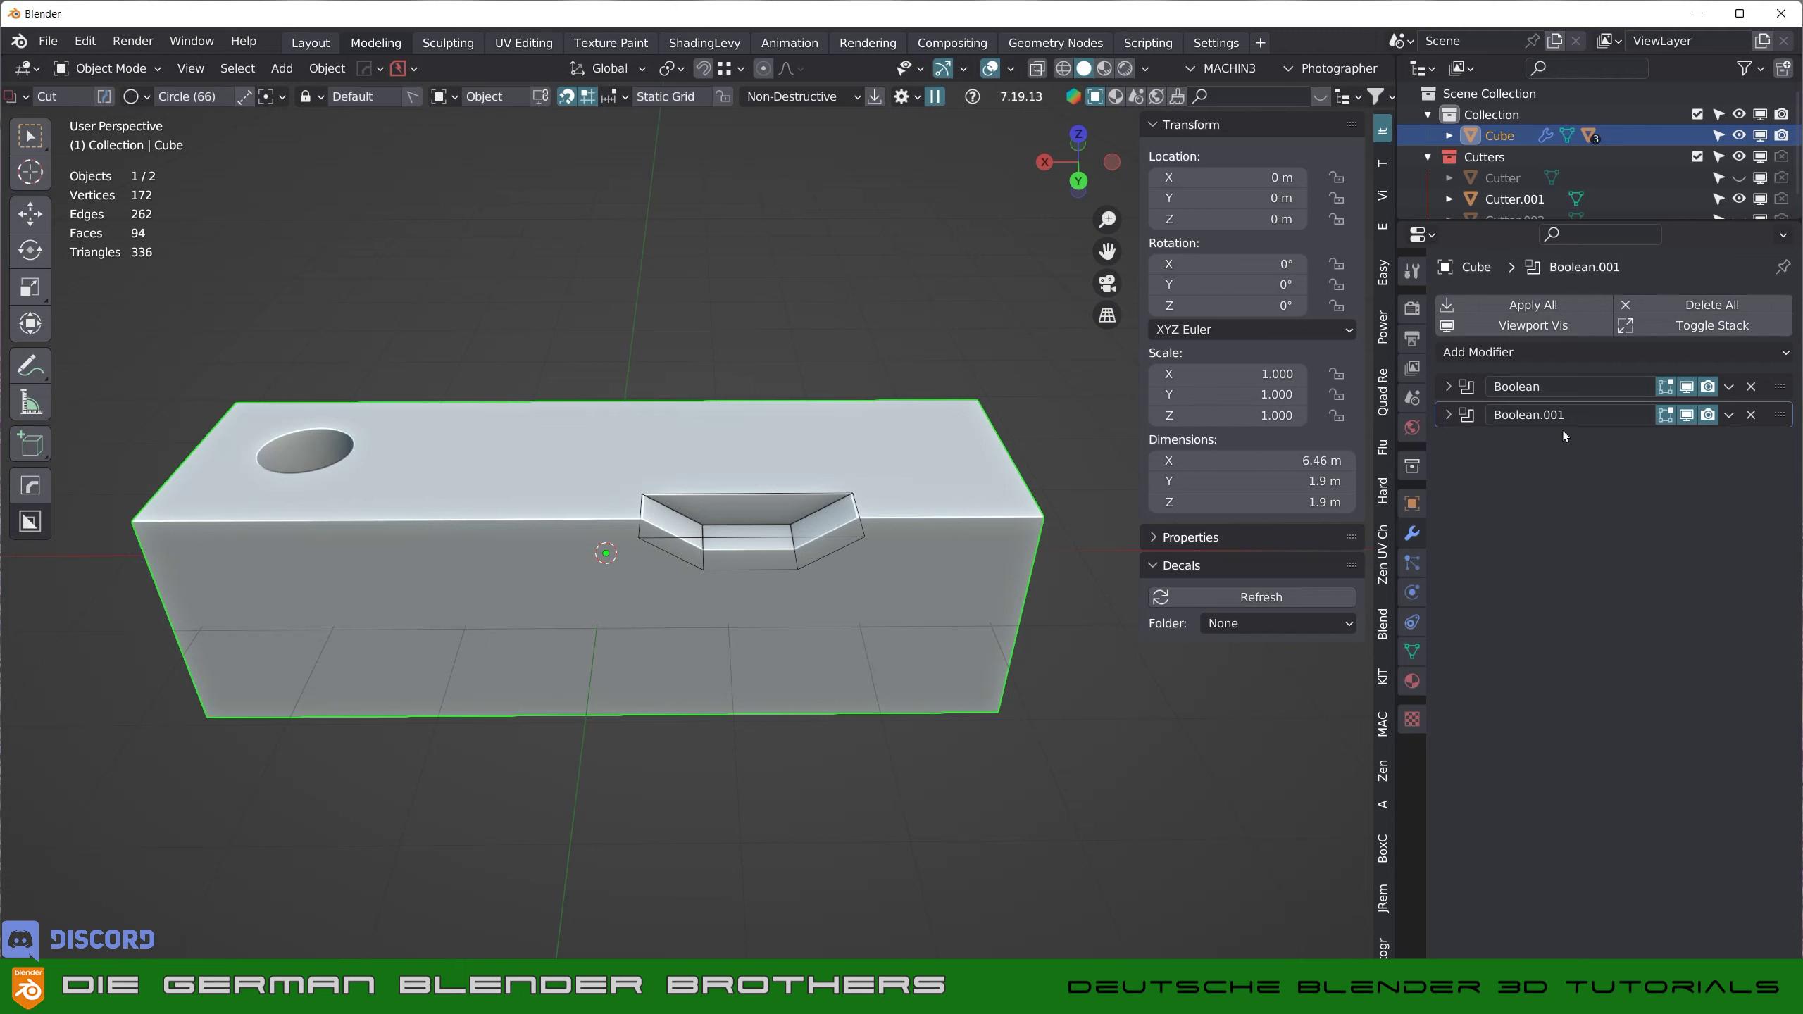
{"action": "left_click", "coordinate": [761, 546]}
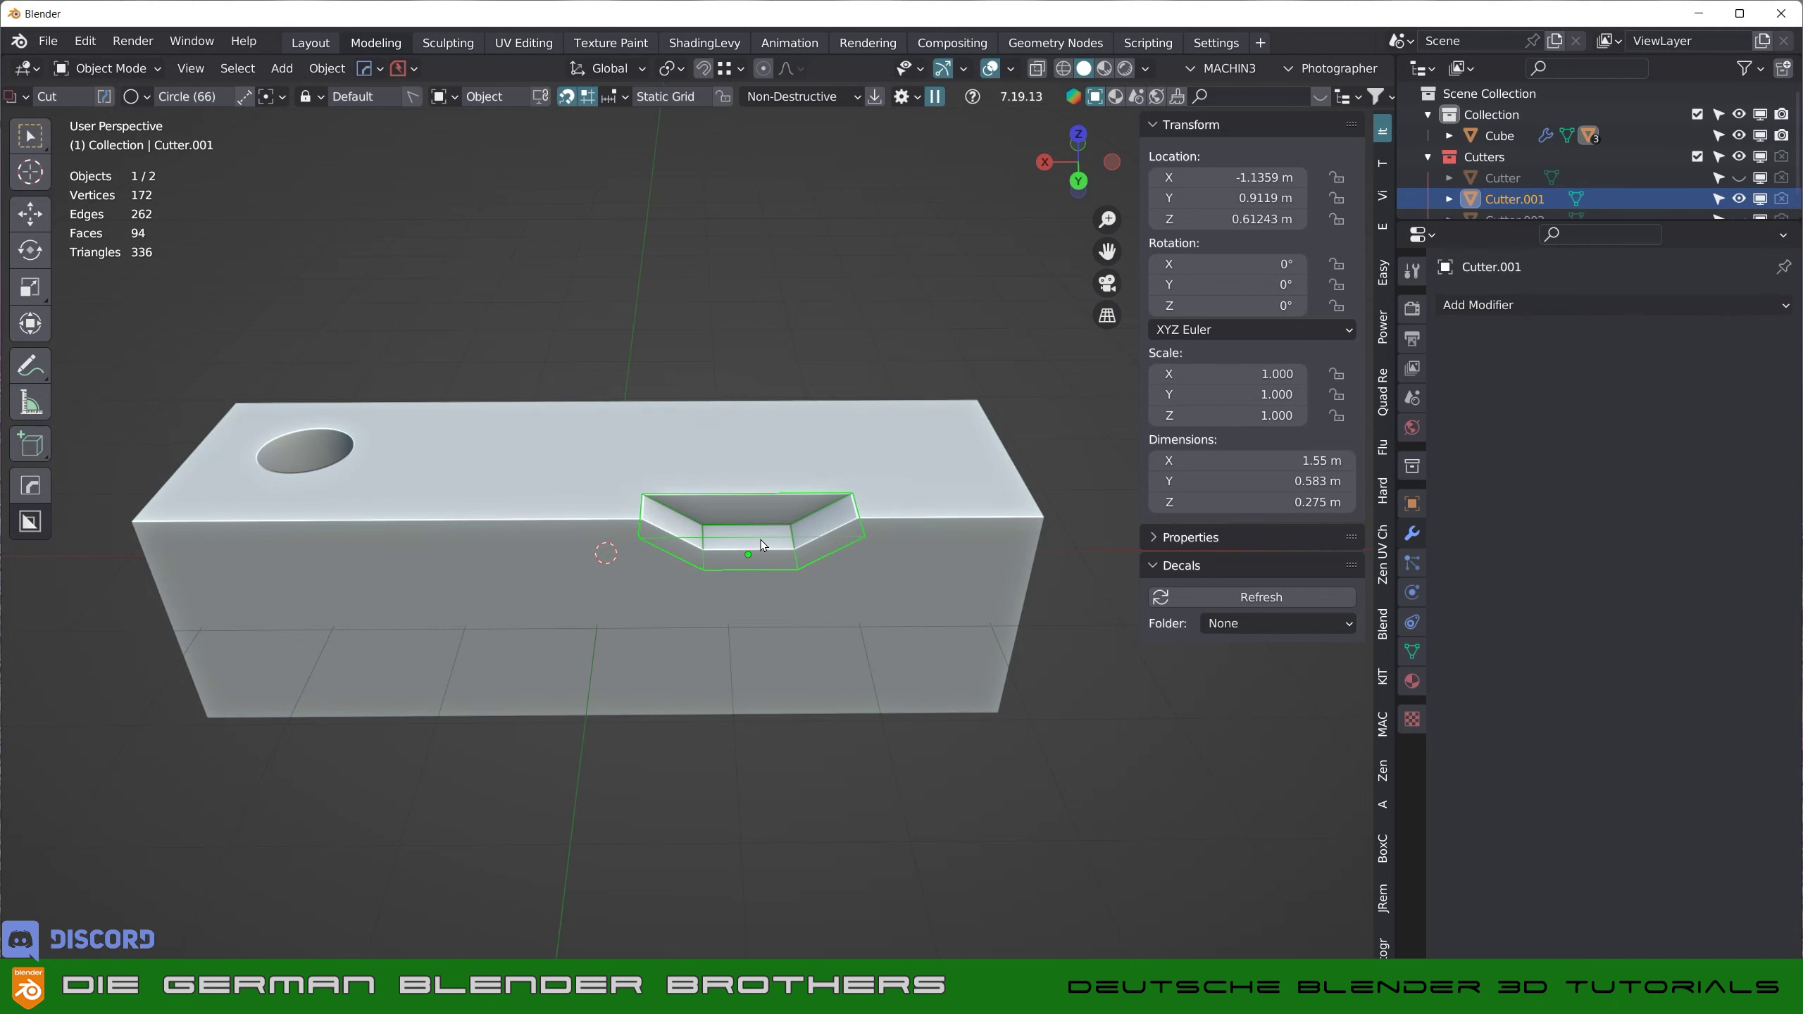
{"action": "mouse_move", "coordinate": [762, 546]}
{"action": "middle_mouse_down"}
{"action": "mouse_move", "coordinate": [823, 555]}
{"action": "mouse_move", "coordinate": [779, 542]}
{"action": "middle_mouse_up"}
{"action": "scroll", "coordinate": [779, 542], "scroll_direction": "up", "scroll_amount": 3}
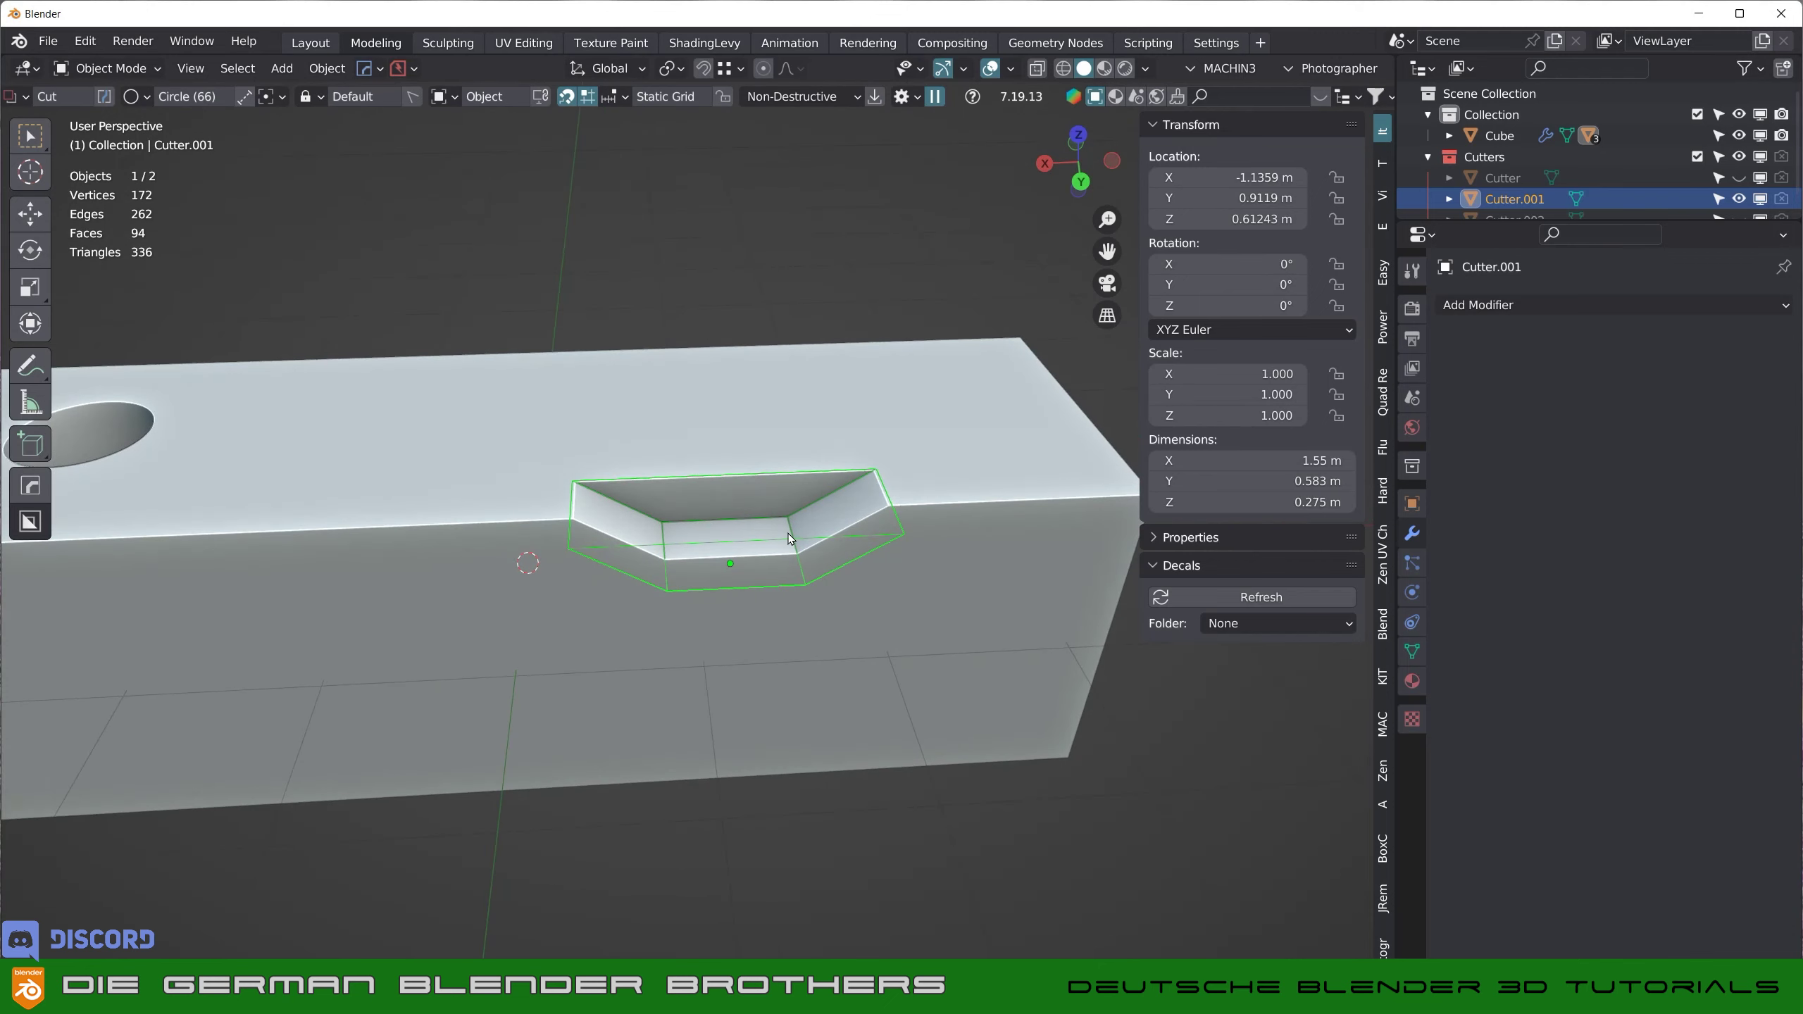
{"action": "scroll", "coordinate": [690, 534], "scroll_direction": "down", "scroll_amount": 5}
{"action": "middle_click_drag", "start_coordinate": [632, 539], "coordinate": [733, 501], "text": "shift"}
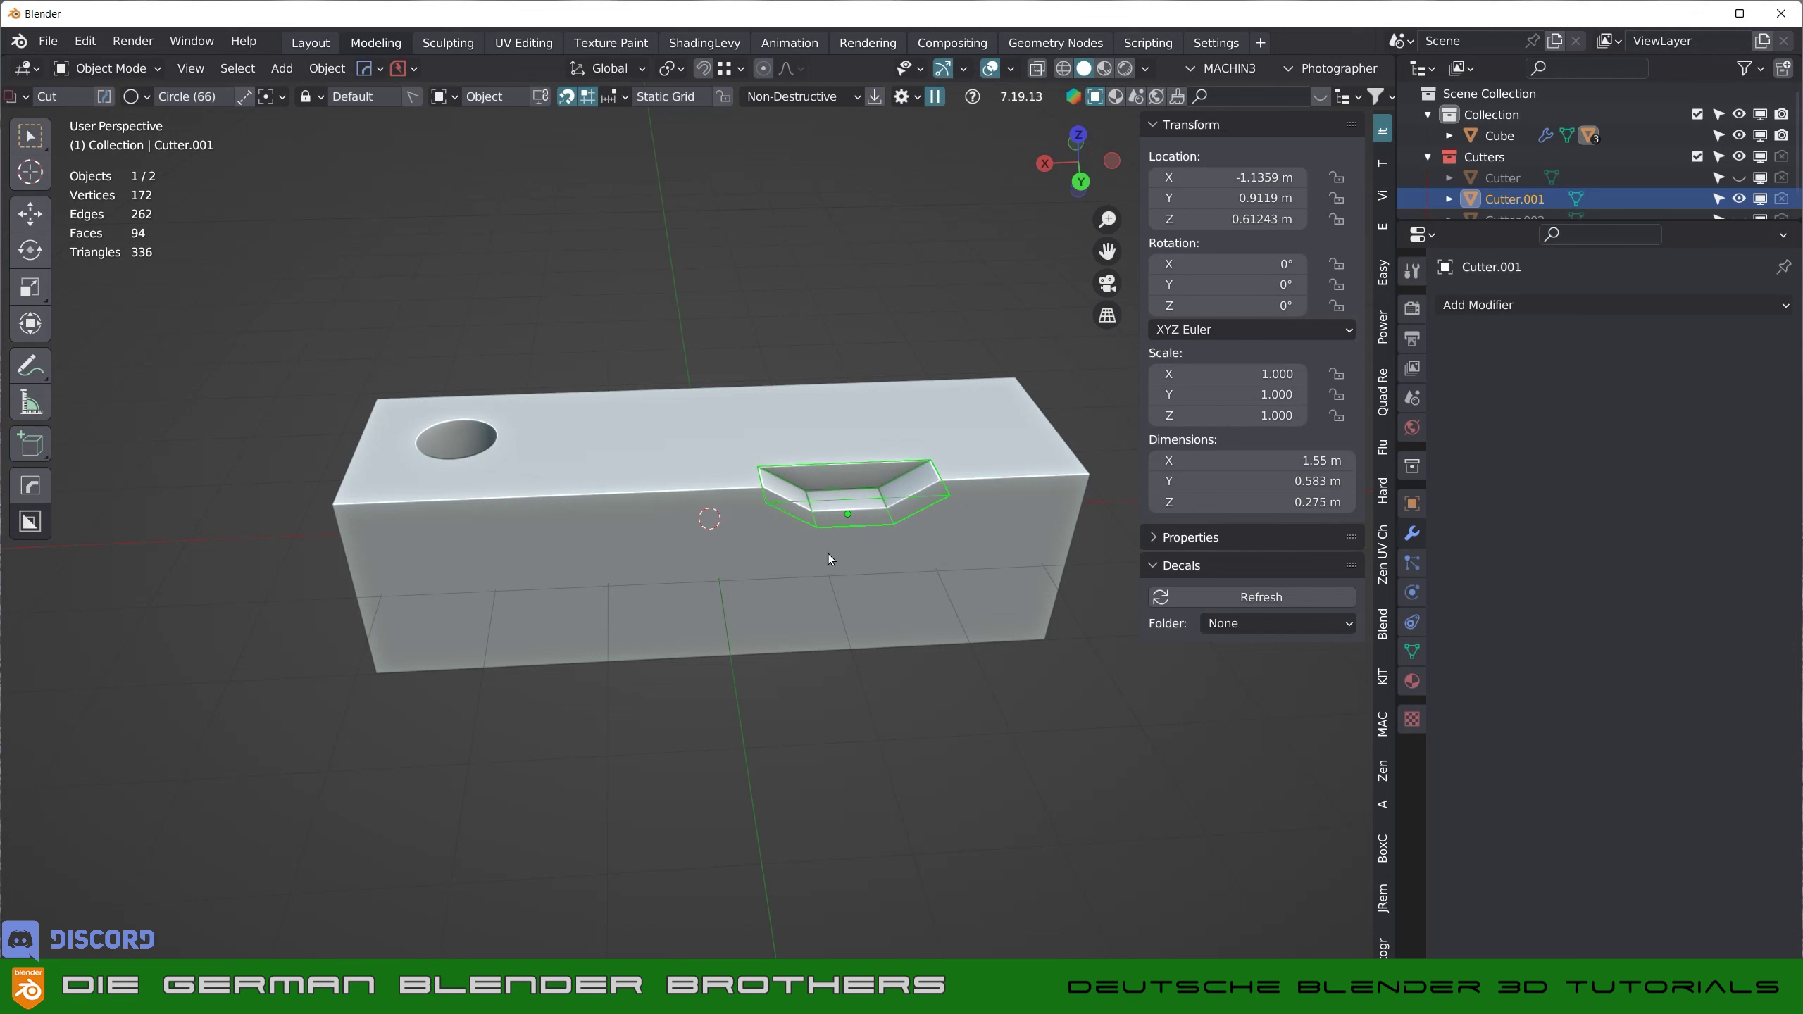
- Select the Cube's top edges beside the notch in Edit Mode, then return to Object Mode
{"action": "left_click", "coordinate": [699, 469]}
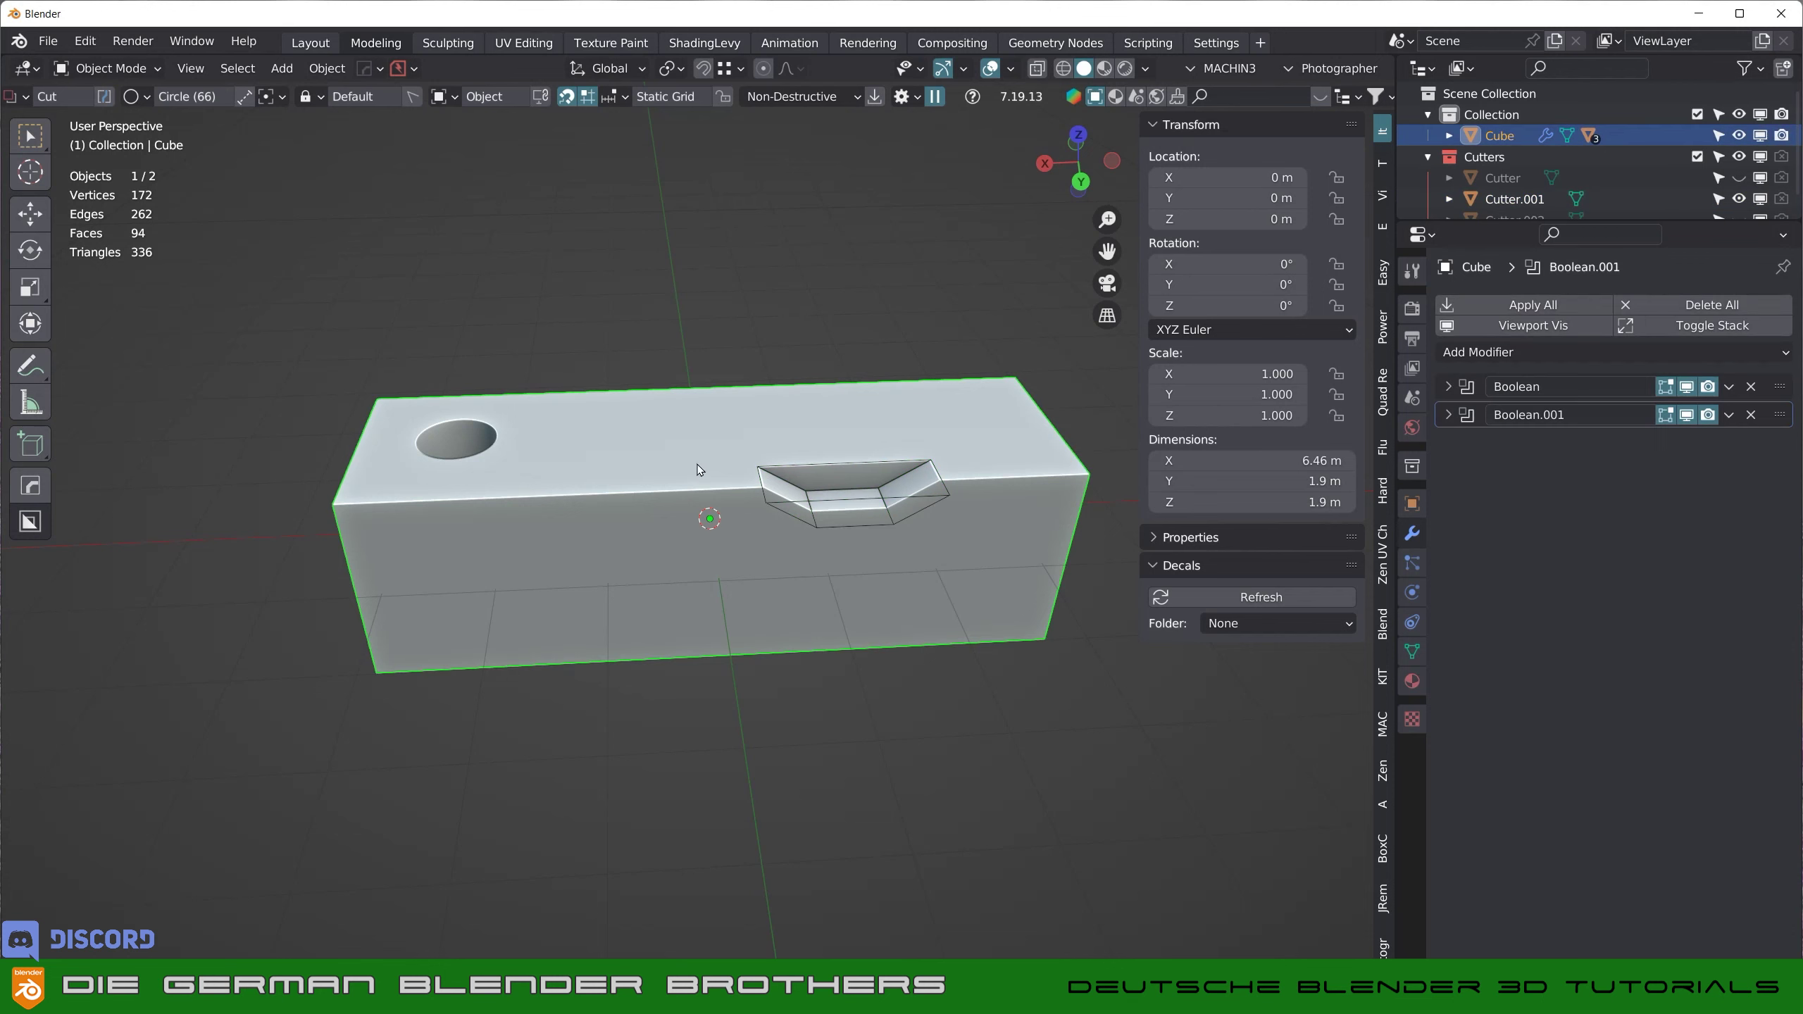
{"action": "key", "text": "Tab"}
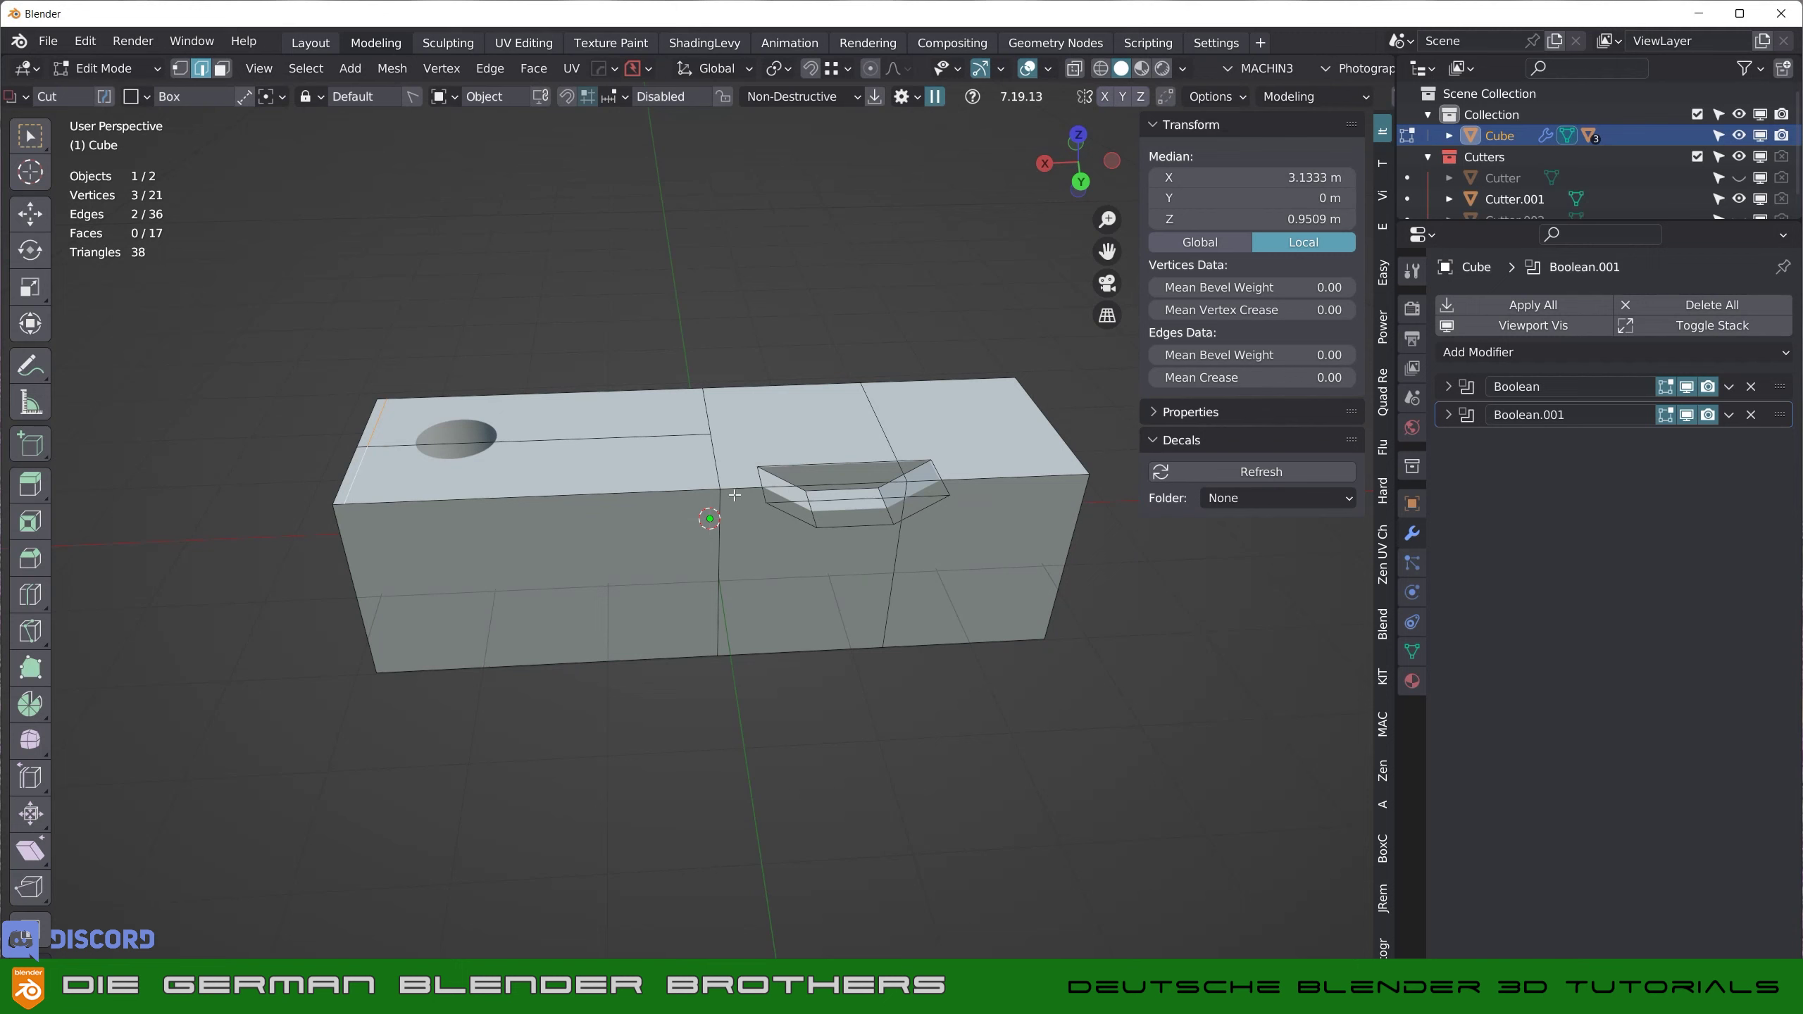
{"action": "left_click", "coordinate": [738, 491]}
{"action": "left_click", "coordinate": [932, 481], "text": "shift"}
{"action": "mouse_move", "coordinate": [859, 542]}
{"action": "middle_mouse_down"}
{"action": "mouse_move", "coordinate": [912, 457]}
{"action": "mouse_move", "coordinate": [673, 476]}
{"action": "middle_mouse_up"}
{"action": "scroll", "coordinate": [672, 476], "scroll_direction": "up", "scroll_amount": 5}
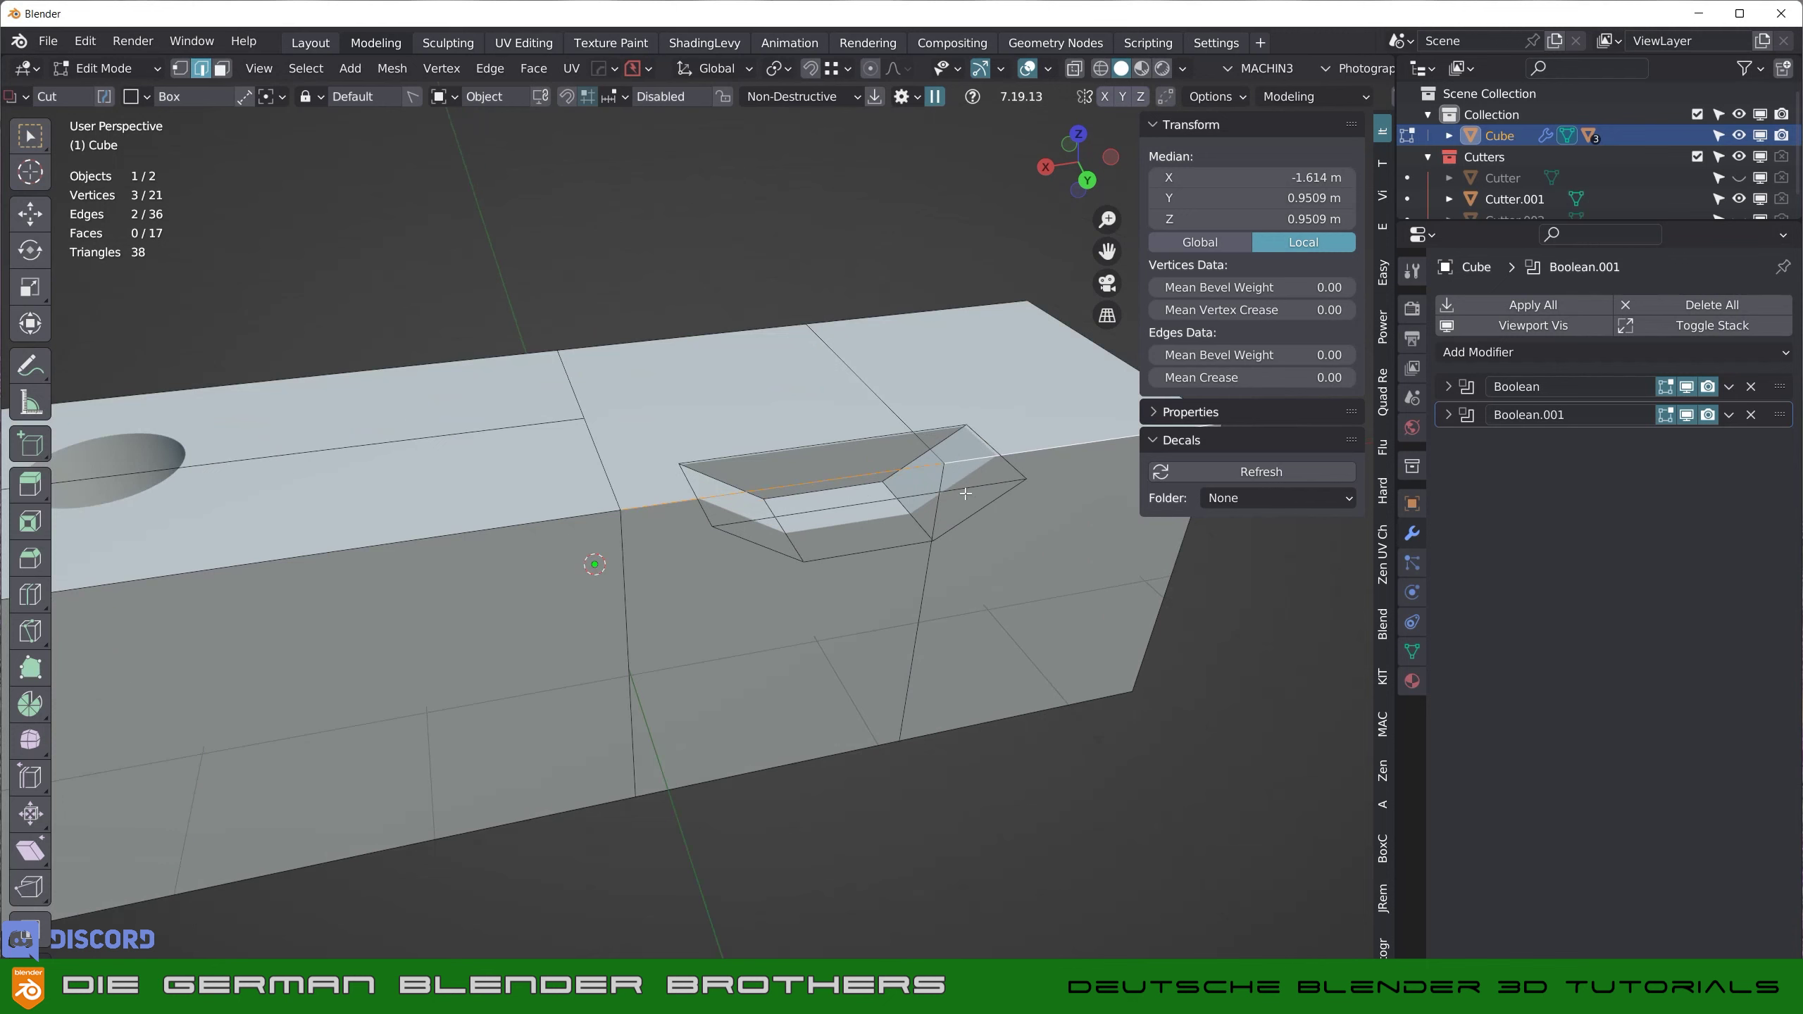
{"action": "key", "text": "Tab"}
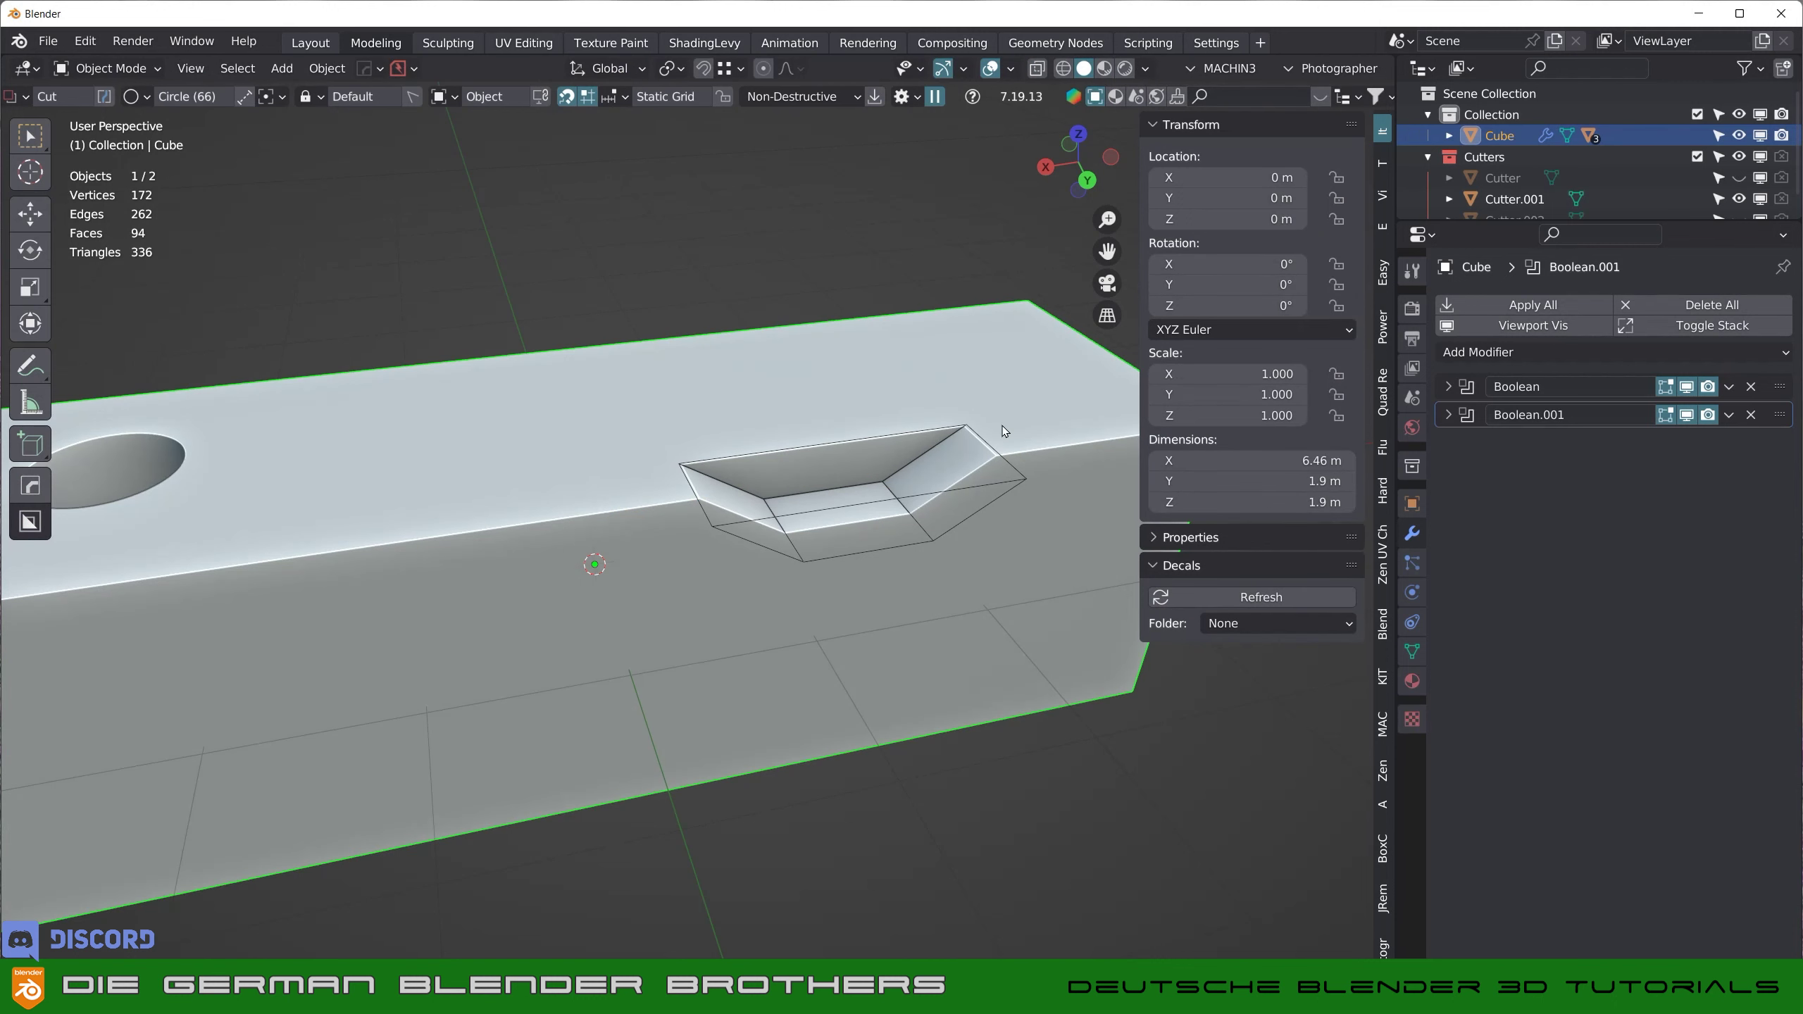
- Reselect the Cube and hide the Boolean.001 hole in the viewport to check it
{"action": "left_click", "coordinate": [1009, 480]}
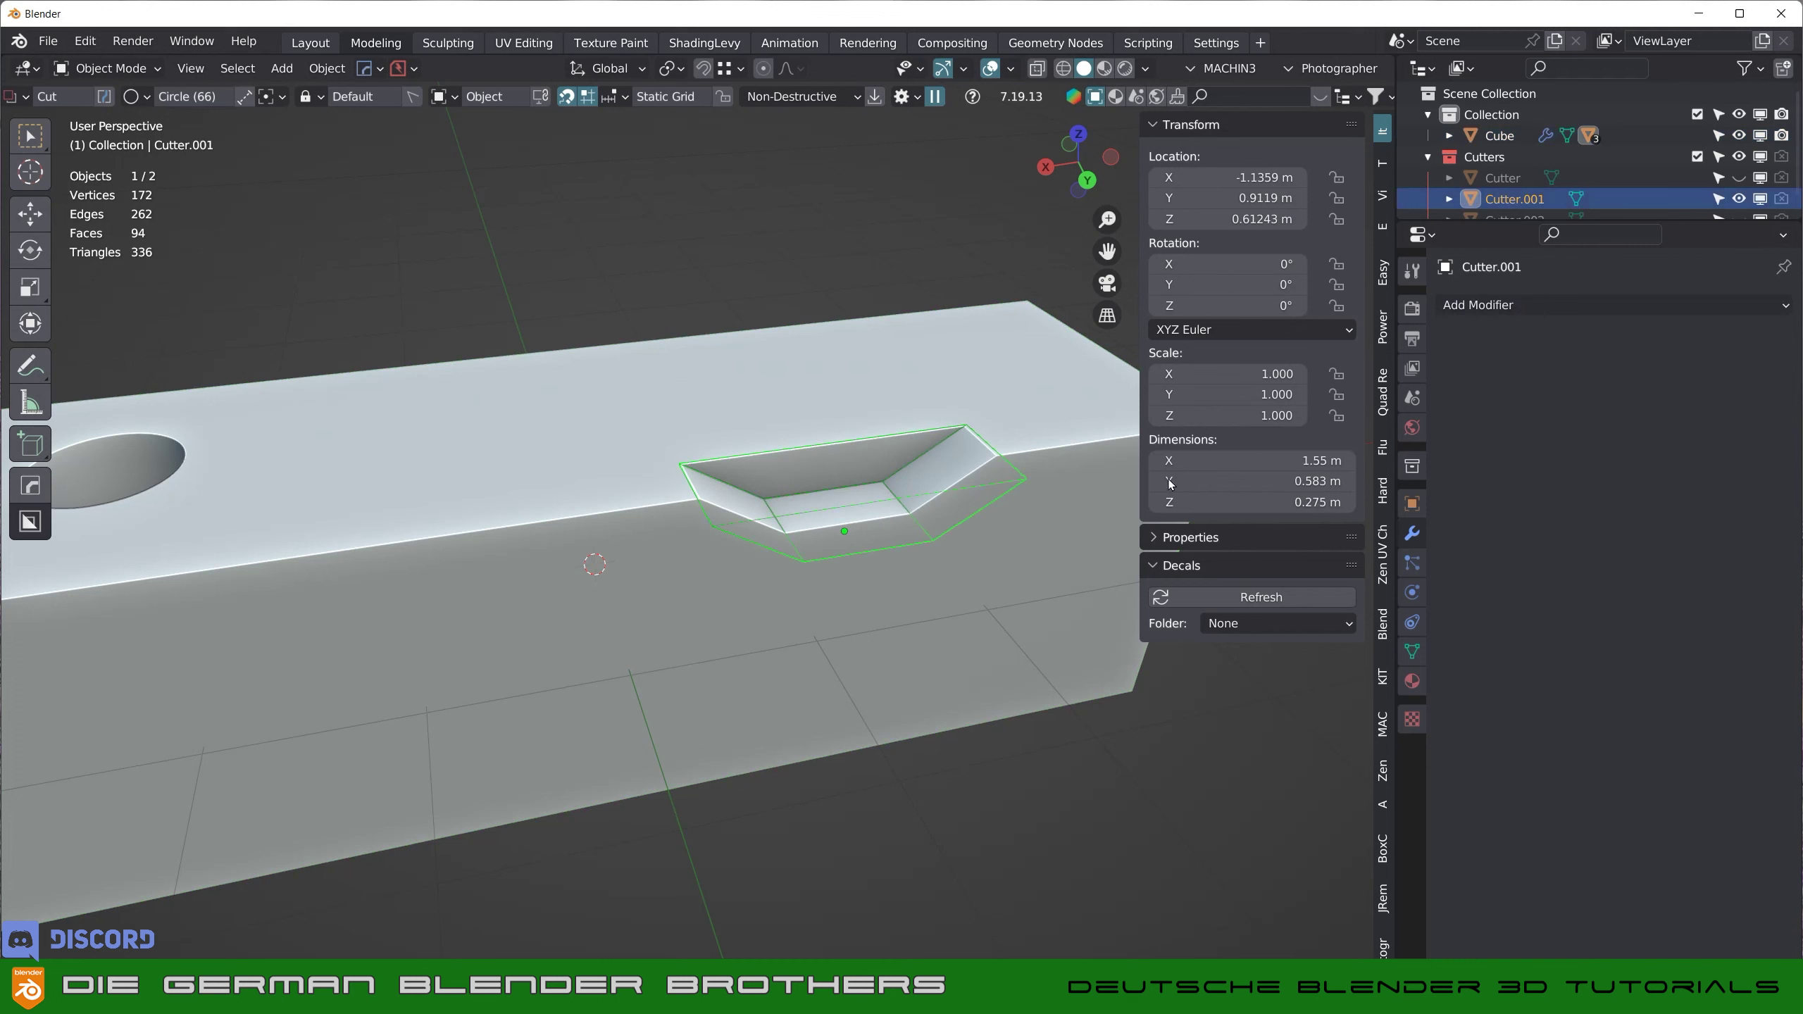
{"action": "left_click", "coordinate": [1024, 441]}
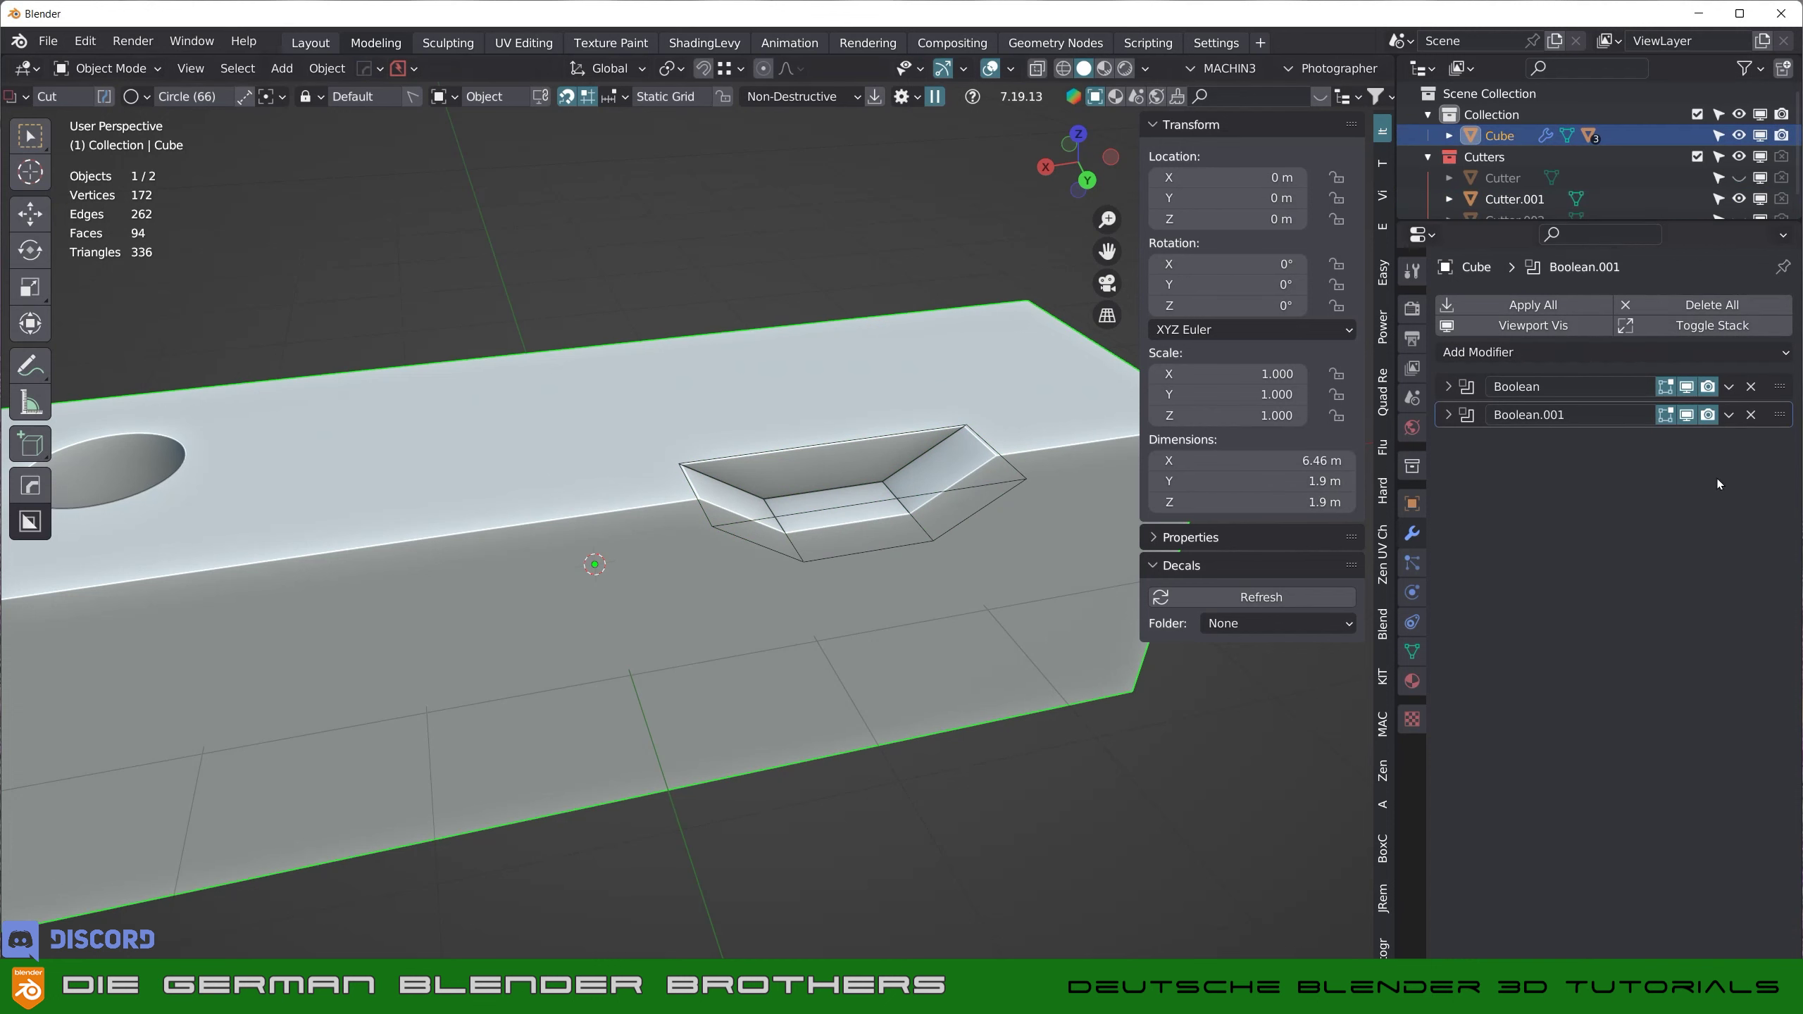
{"action": "left_click", "coordinate": [1687, 414]}
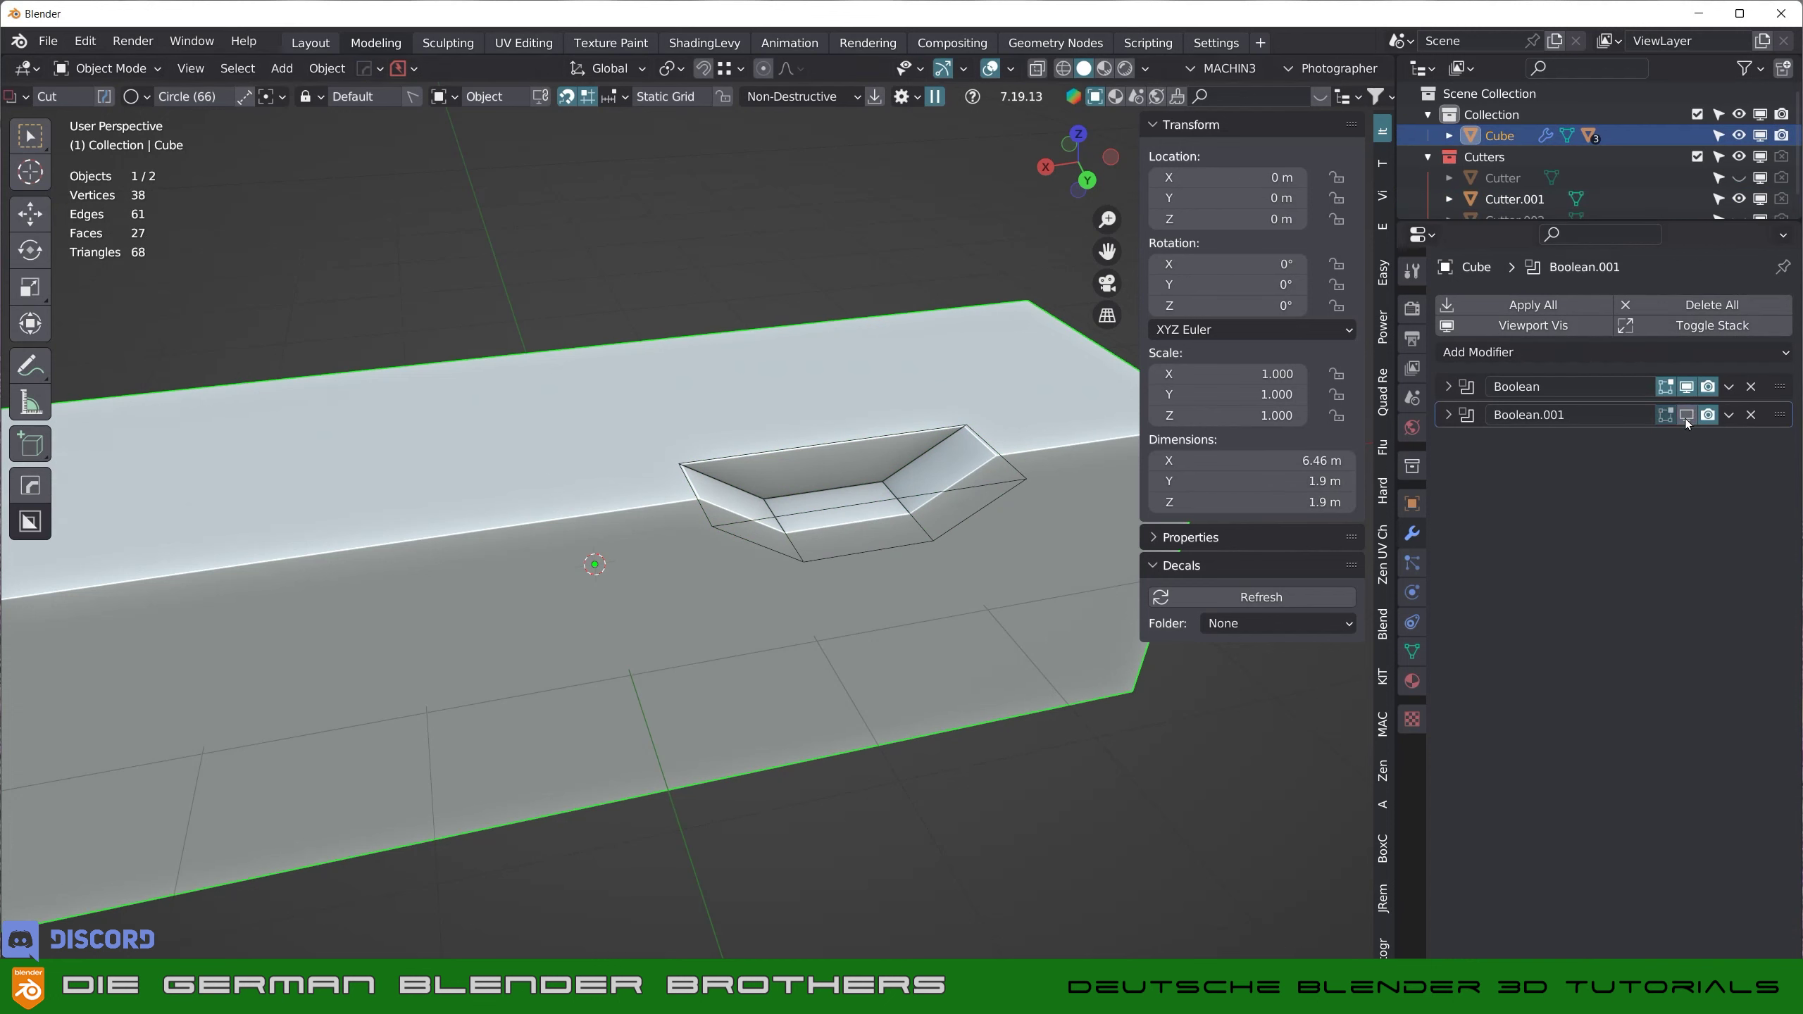
{"action": "scroll", "coordinate": [596, 525], "scroll_direction": "down", "scroll_amount": 4}
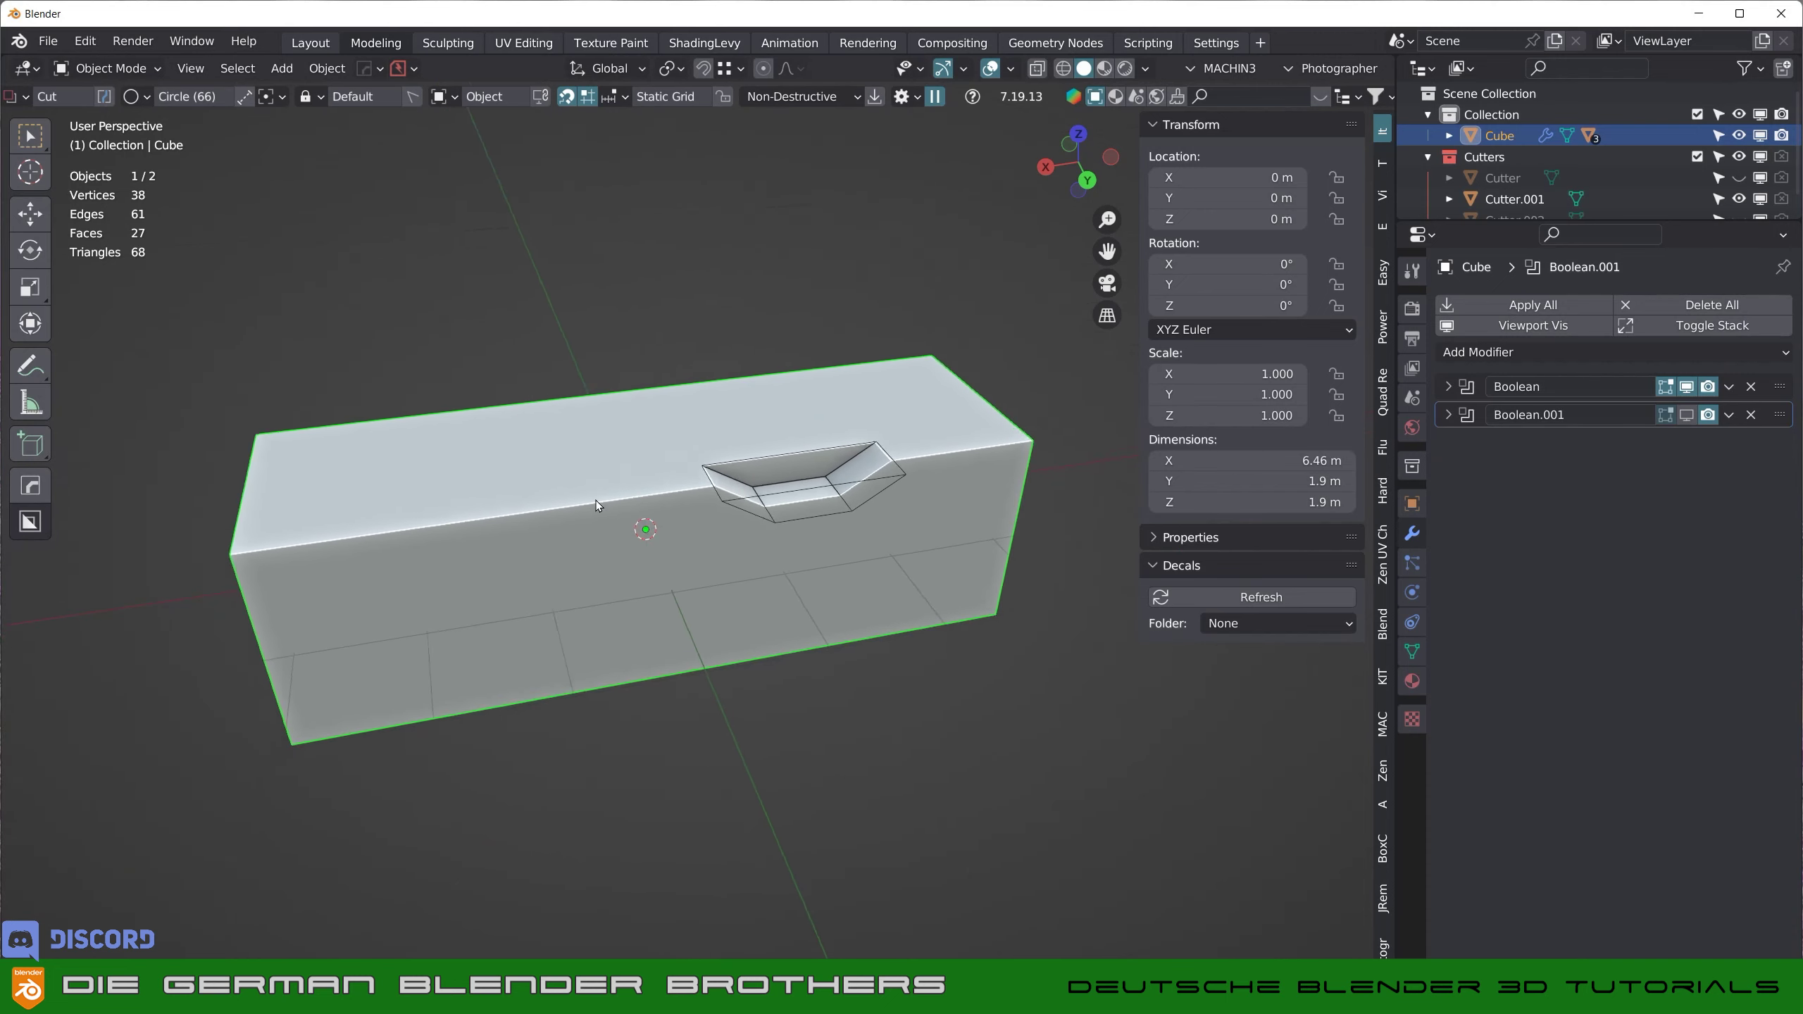
{"action": "middle_click_drag", "start_coordinate": [596, 500], "coordinate": [639, 467], "text": "shift"}
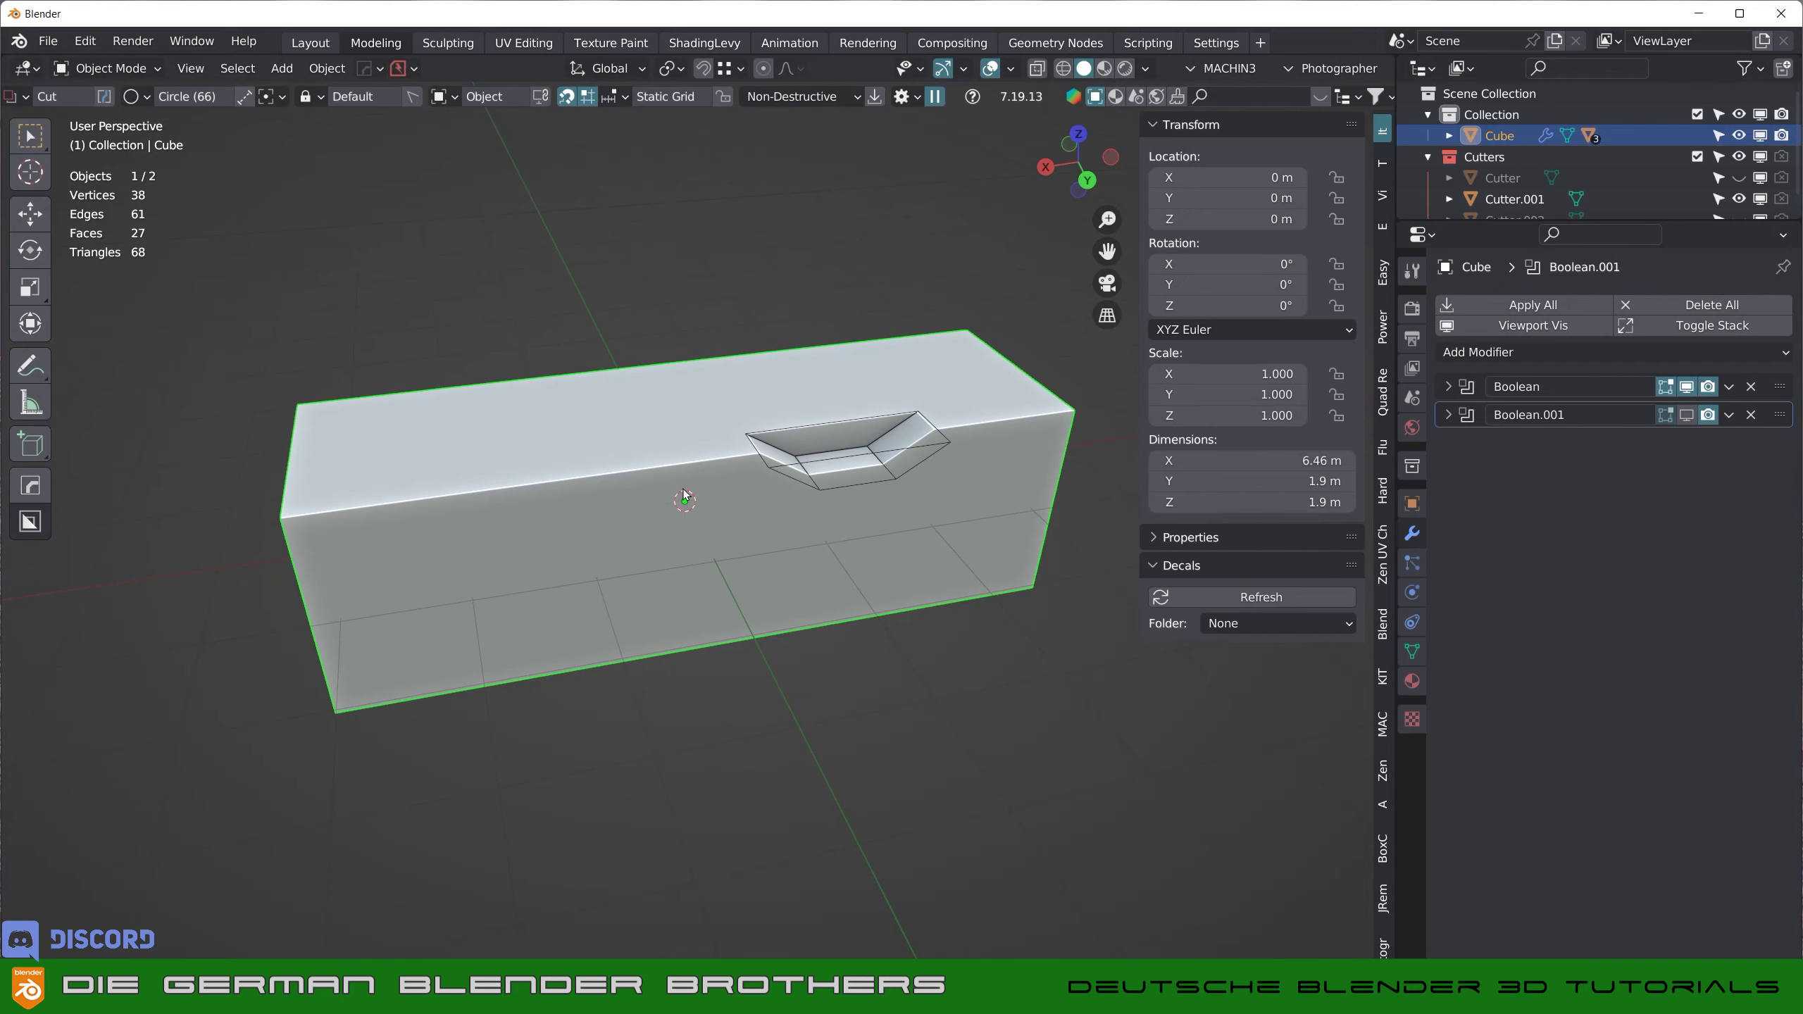
{"action": "scroll", "coordinate": [839, 483], "scroll_direction": "up", "scroll_amount": 2}
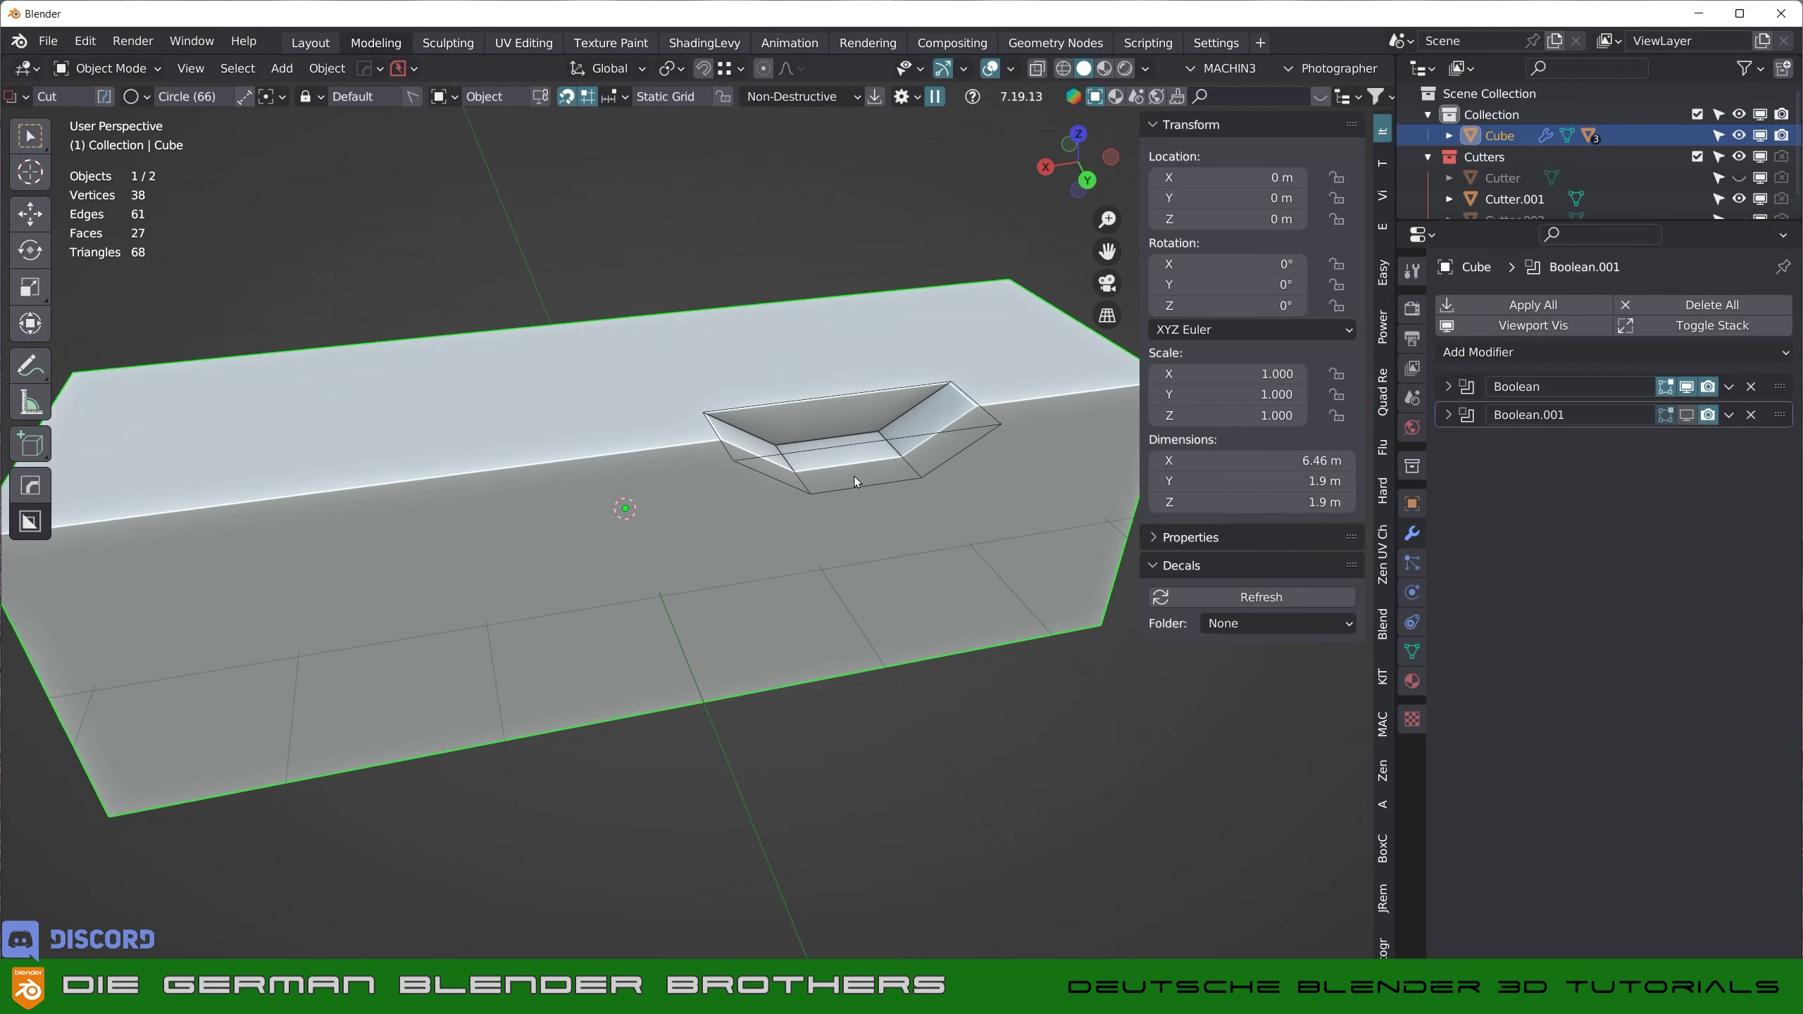
{"action": "scroll", "coordinate": [798, 468], "scroll_direction": "down", "scroll_amount": 2}
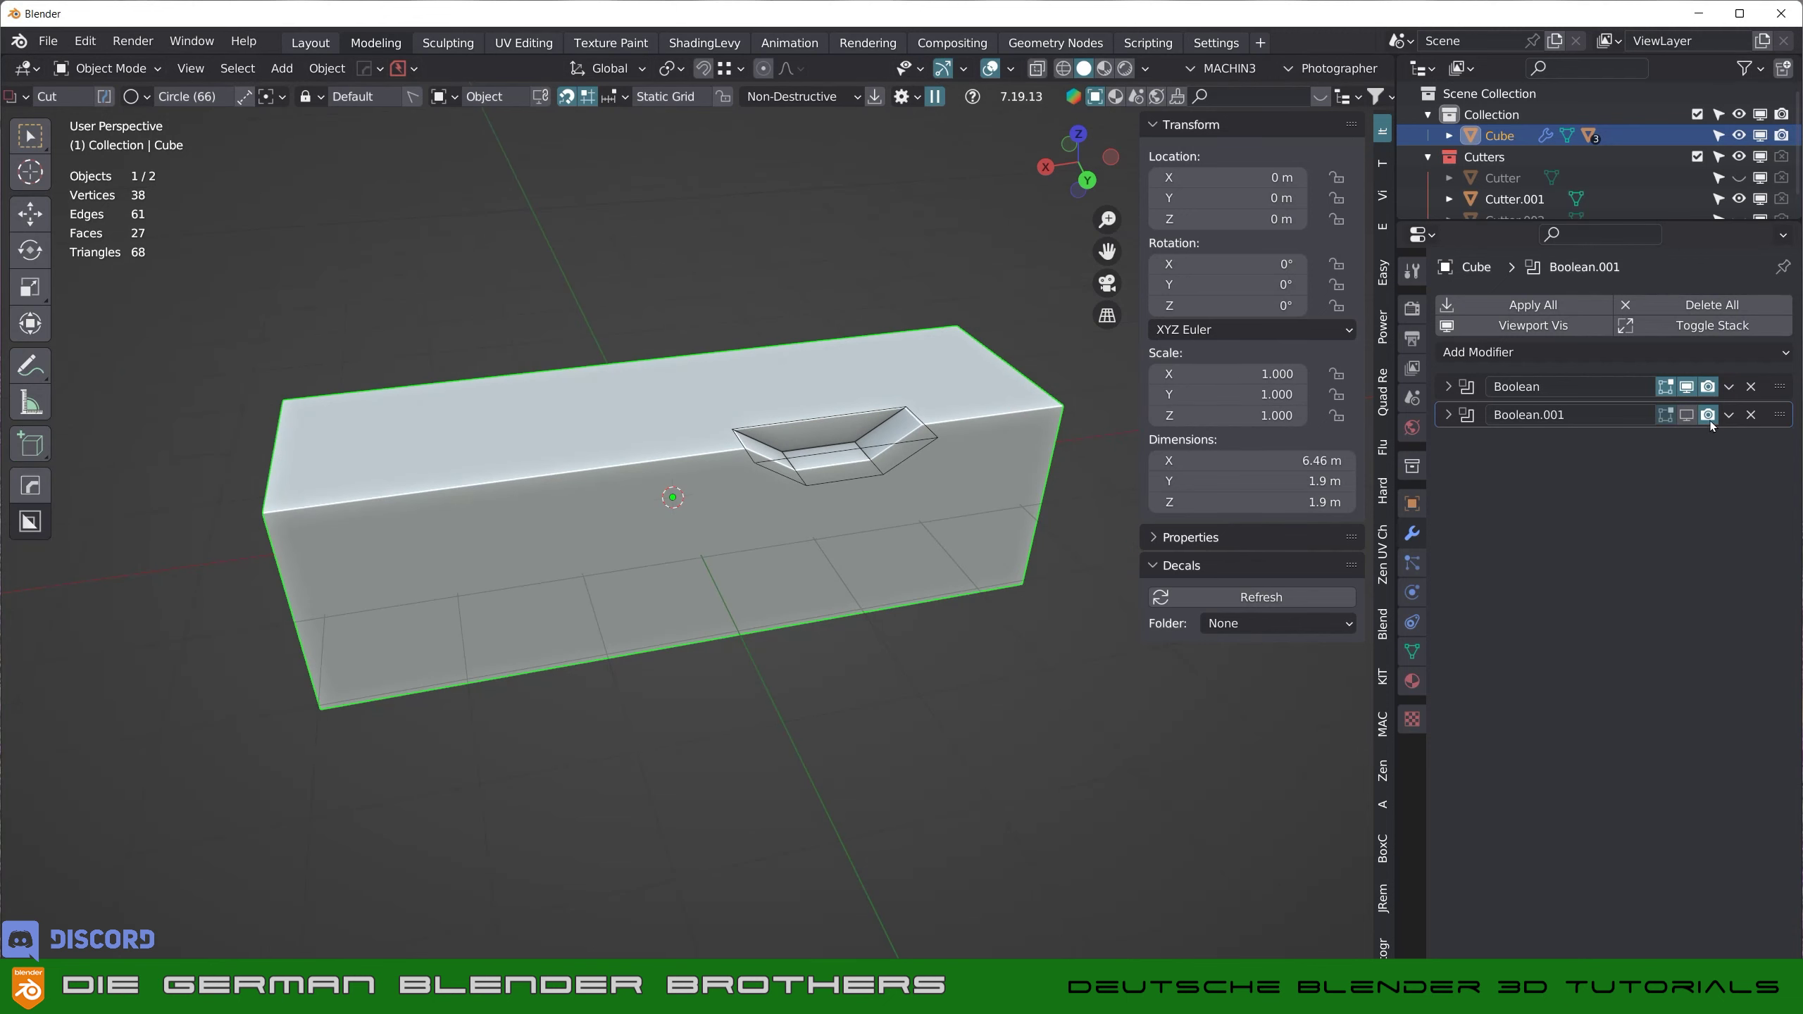
- Show Boolean.001 again, toggle the trapezoid notch cut, and apply the first Boolean modifier
{"action": "left_click", "coordinate": [1687, 416]}
{"action": "left_click", "coordinate": [1687, 387]}
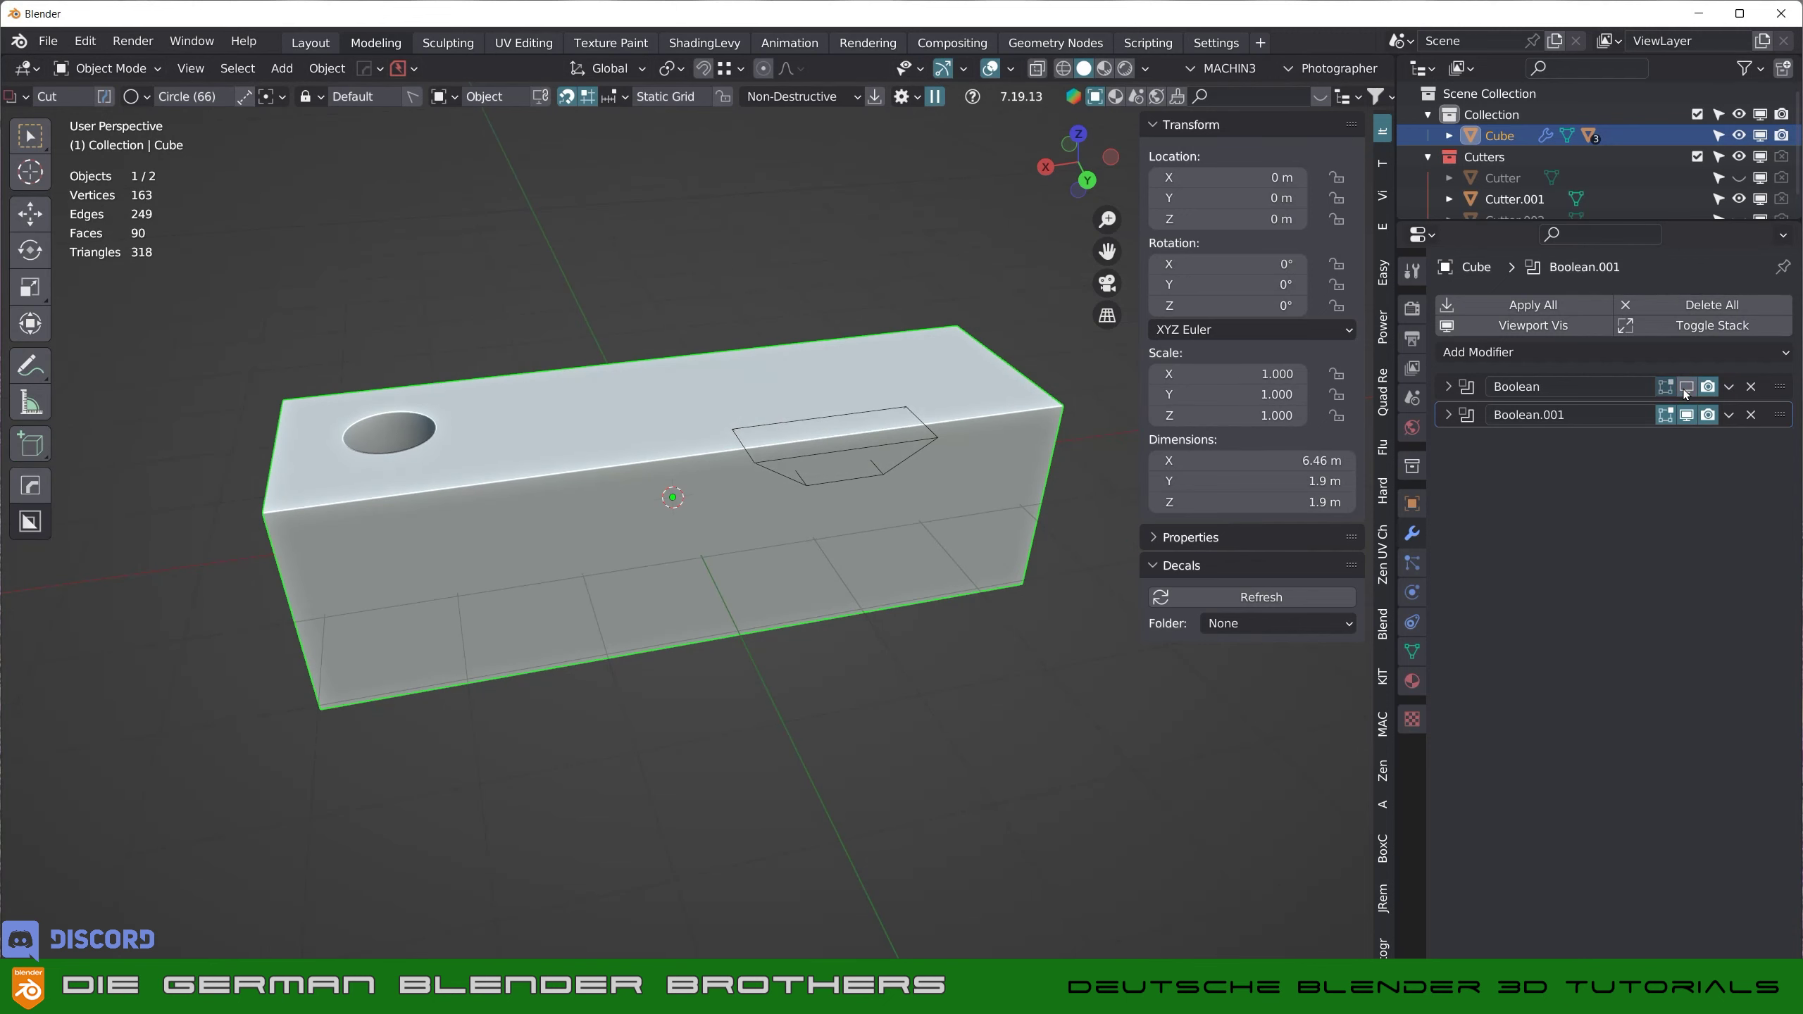
{"action": "left_click", "coordinate": [1688, 387]}
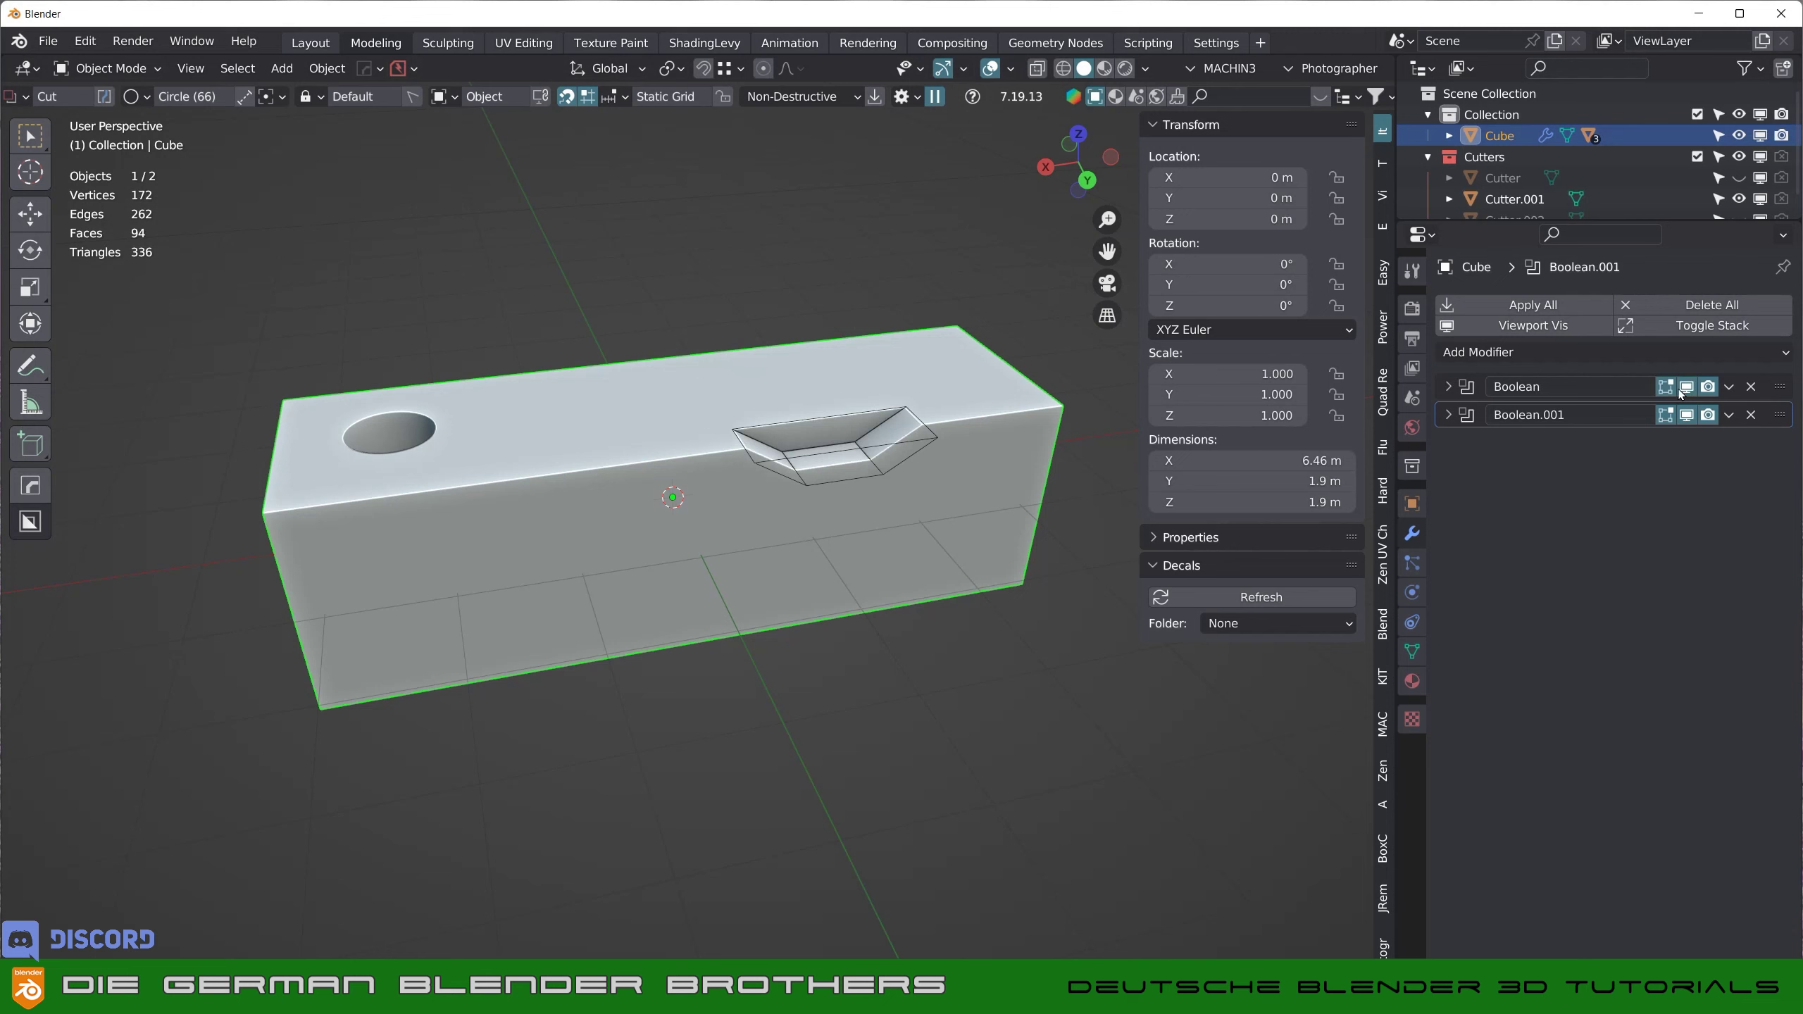
{"action": "left_click", "coordinate": [1730, 388]}
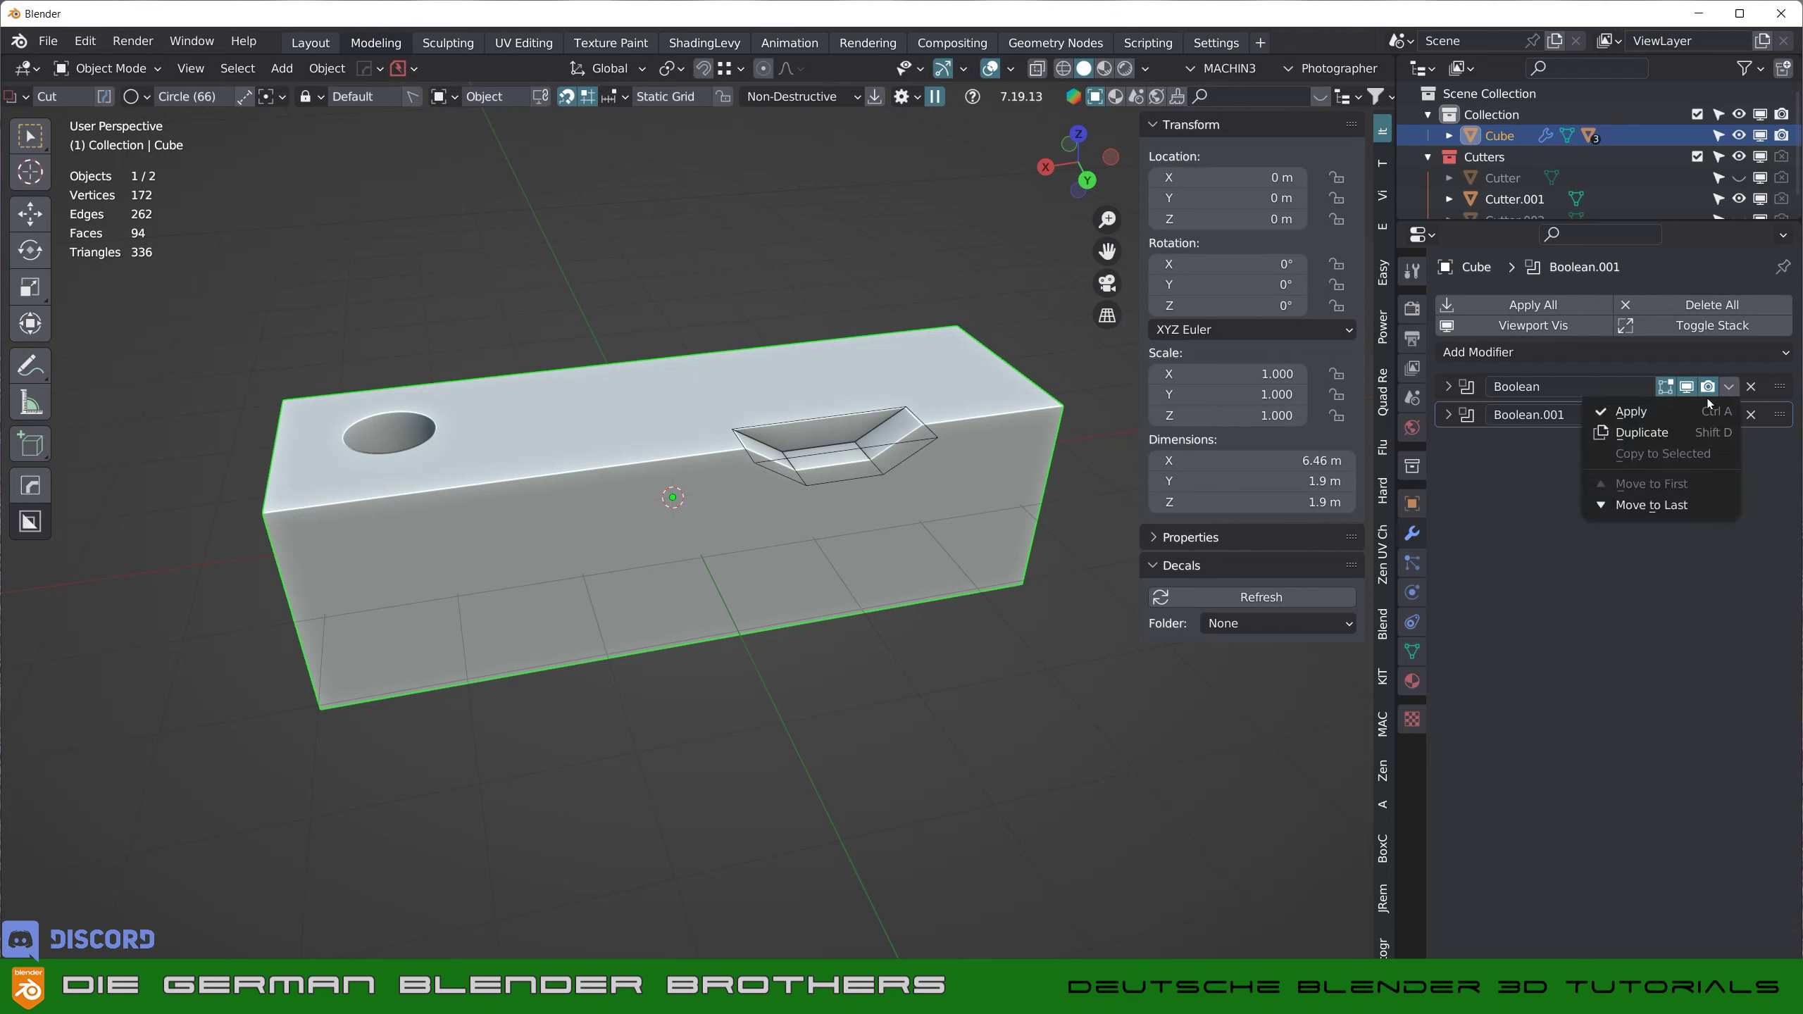
{"action": "left_click", "coordinate": [1718, 410]}
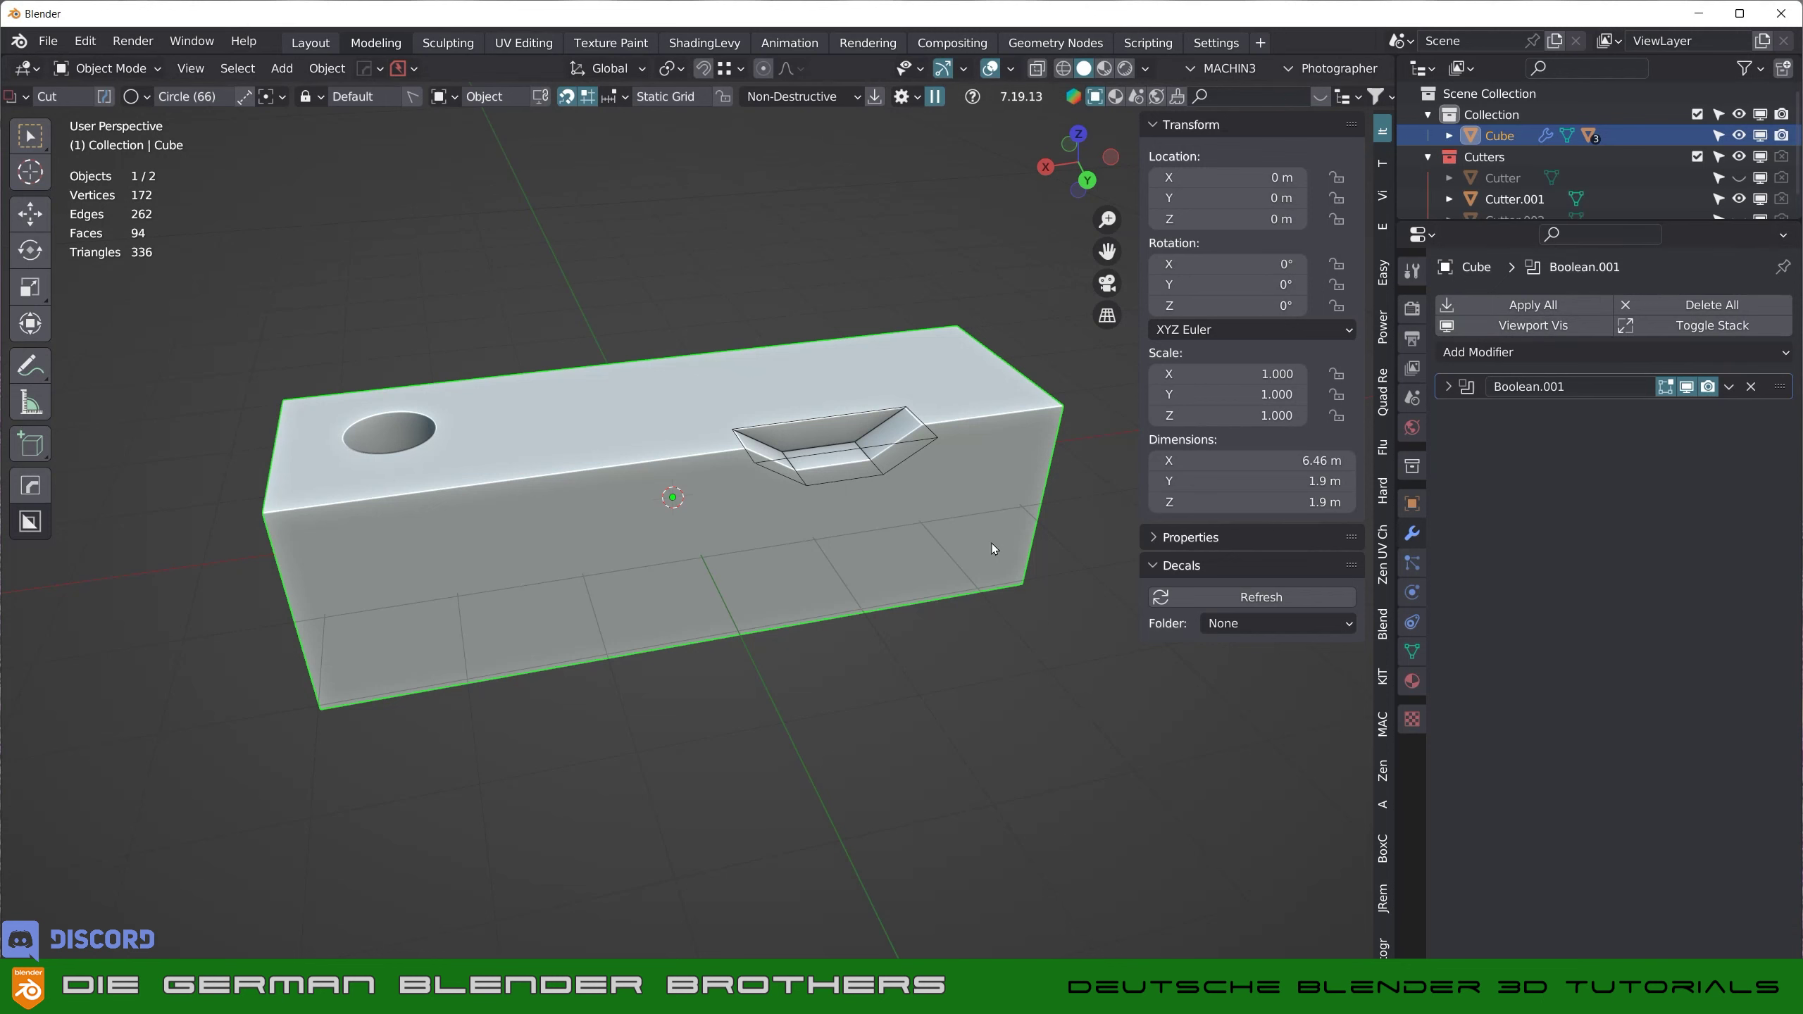
- Hide the Cutters collection and orbit to view the box's front side
{"action": "key", "text": "1"}
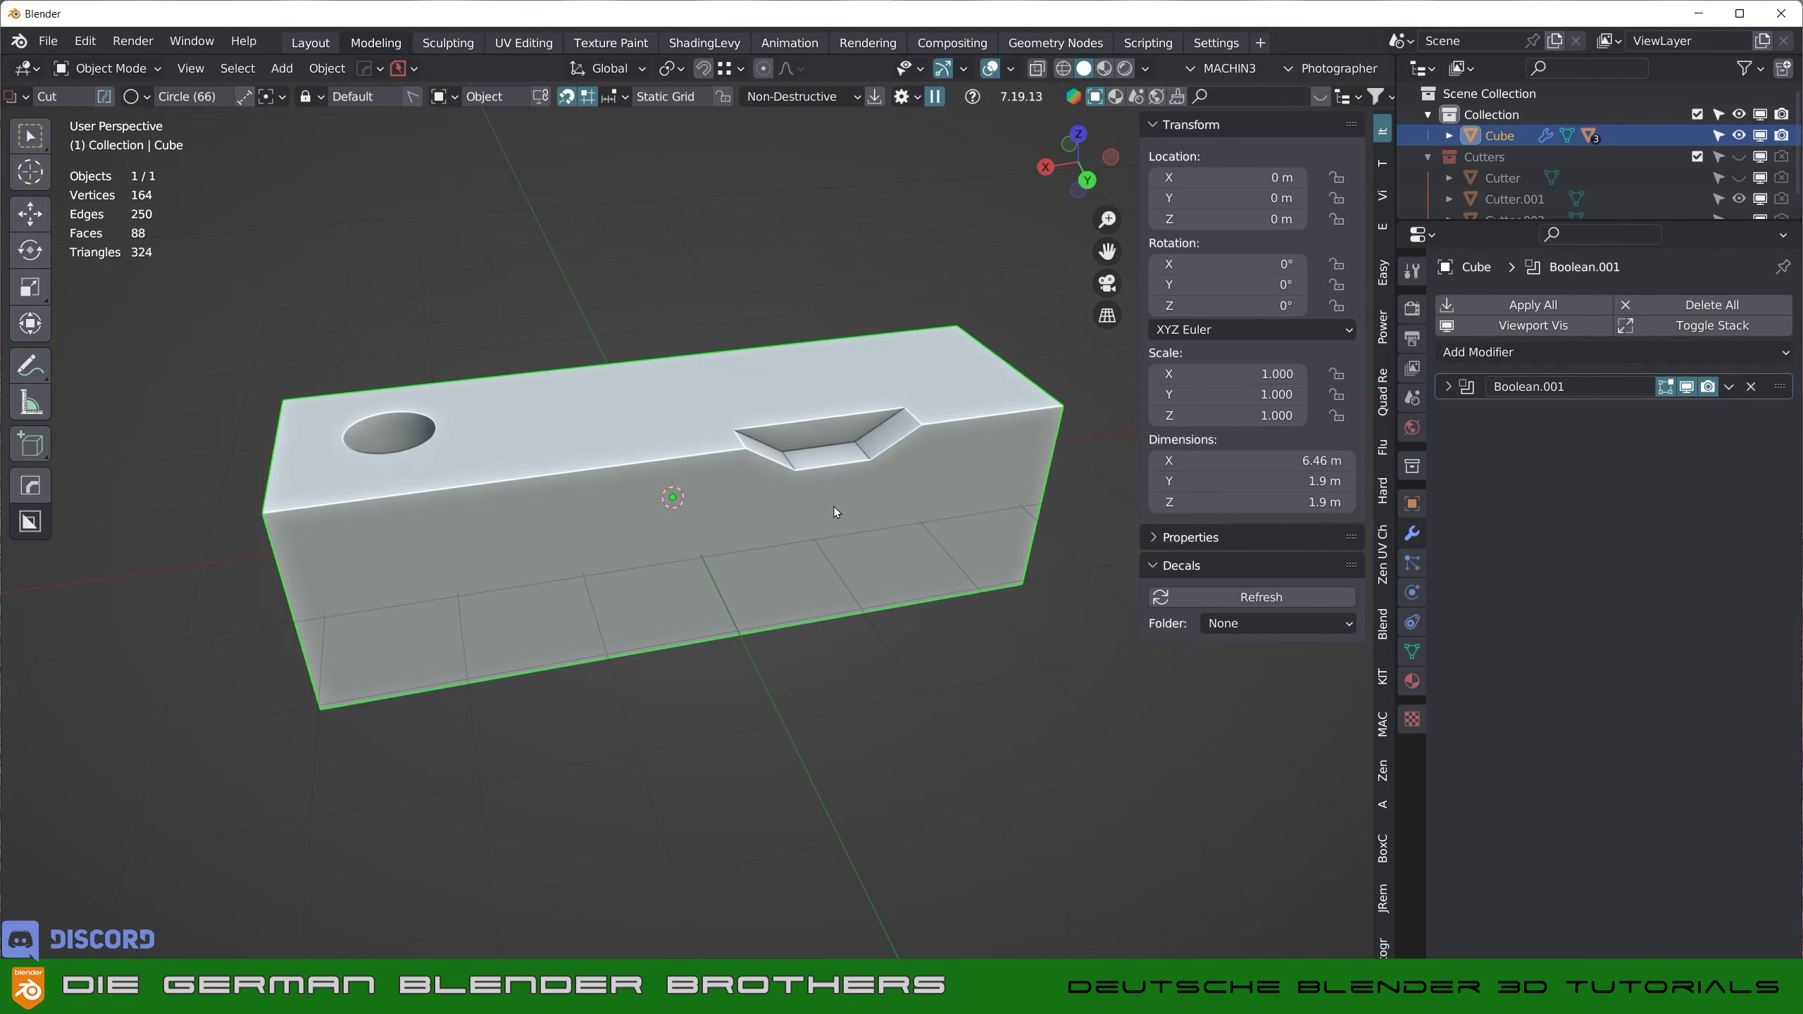
{"action": "scroll", "coordinate": [846, 496], "scroll_direction": "up", "scroll_amount": 2}
{"action": "scroll", "coordinate": [873, 461], "scroll_direction": "up", "scroll_amount": 2}
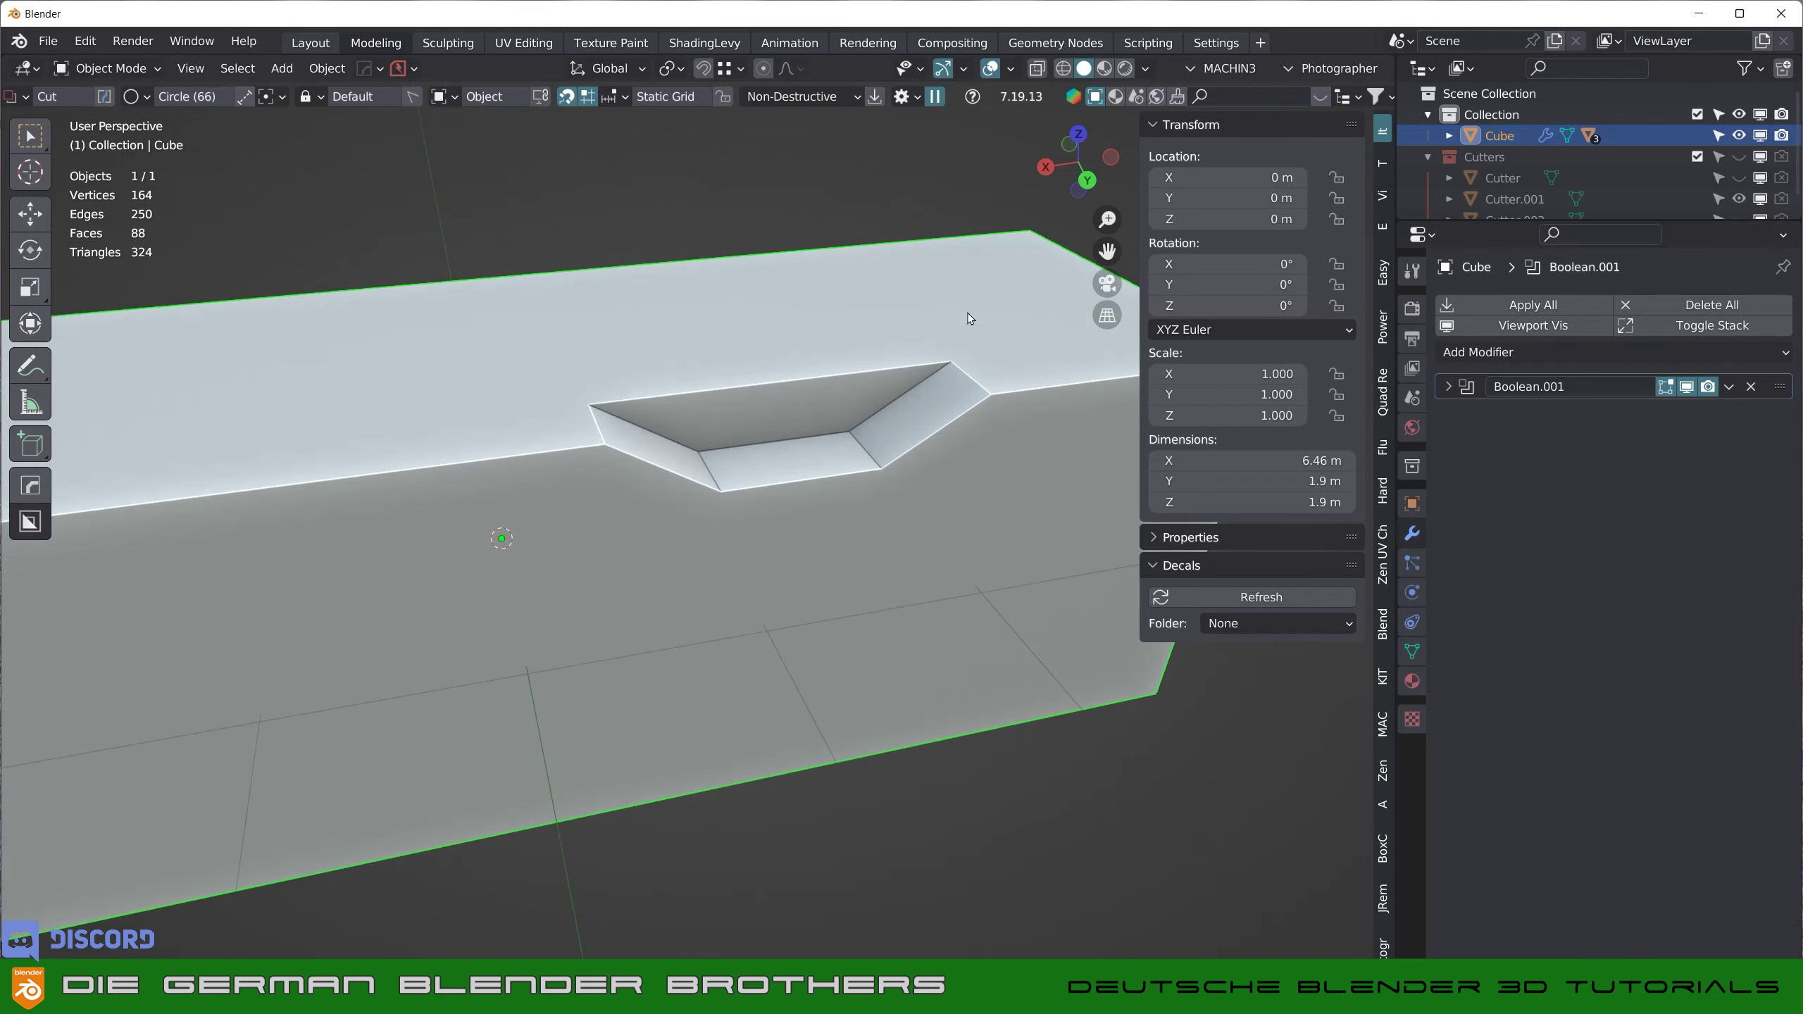
{"action": "mouse_move", "coordinate": [920, 451]}
{"action": "middle_mouse_down"}
{"action": "mouse_move", "coordinate": [963, 445]}
{"action": "mouse_move", "coordinate": [676, 431]}
{"action": "middle_mouse_up"}
- Bevel the front top edges around the notch by about 0.042 m in Edit Mode
{"action": "key", "text": "Tab"}
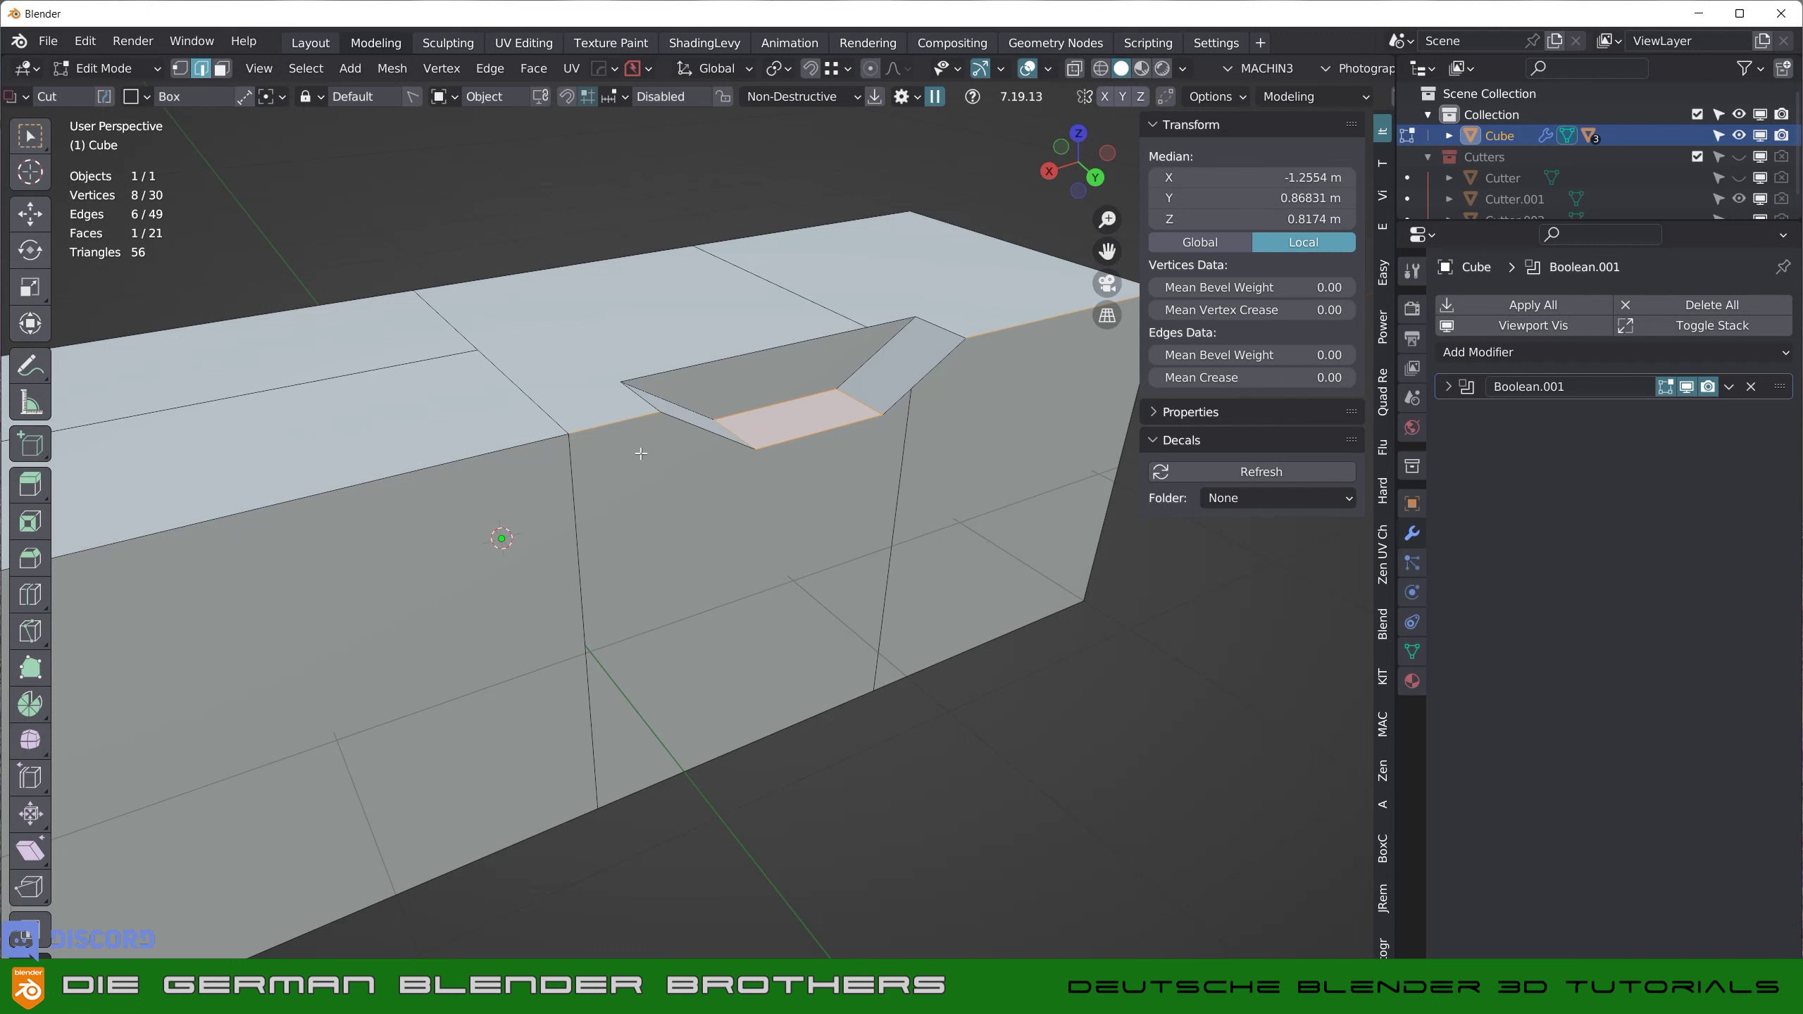
{"action": "scroll", "coordinate": [641, 460], "scroll_direction": "down", "scroll_amount": 2}
{"action": "left_click", "coordinate": [323, 513]}
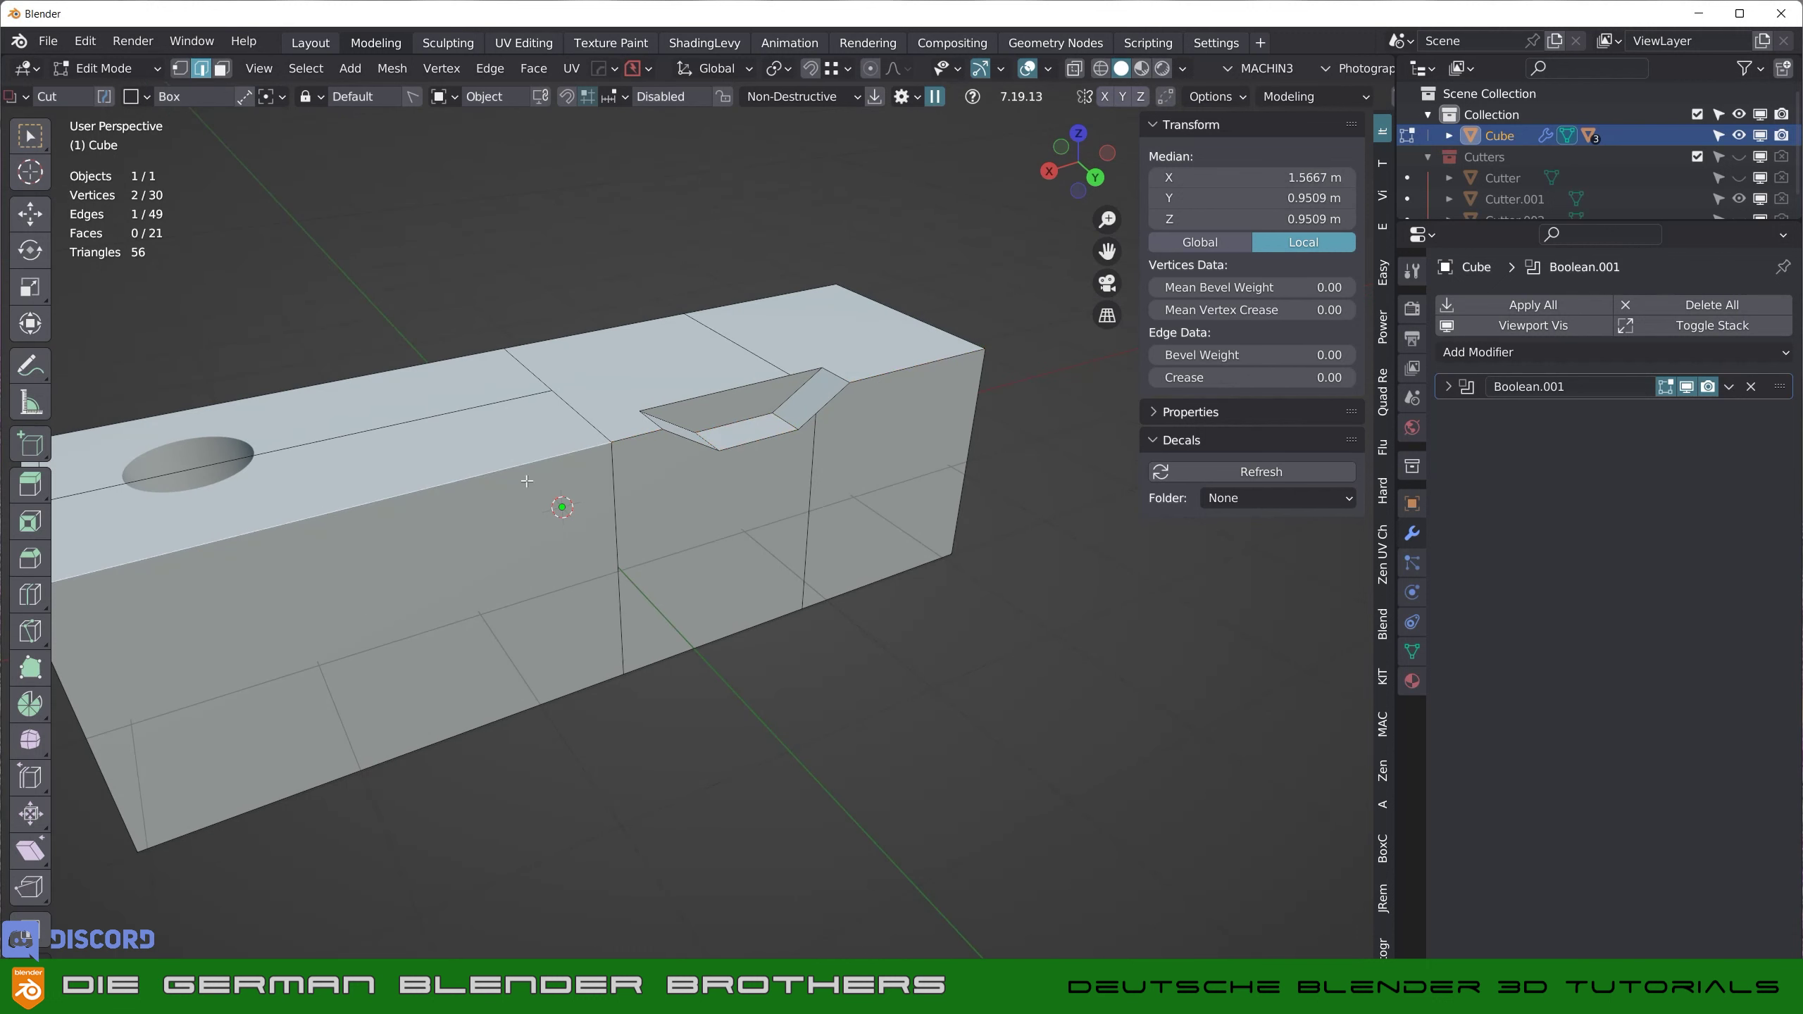
{"action": "left_click", "coordinate": [657, 446], "text": "shift"}
{"action": "left_click", "coordinate": [794, 440], "text": "shift"}
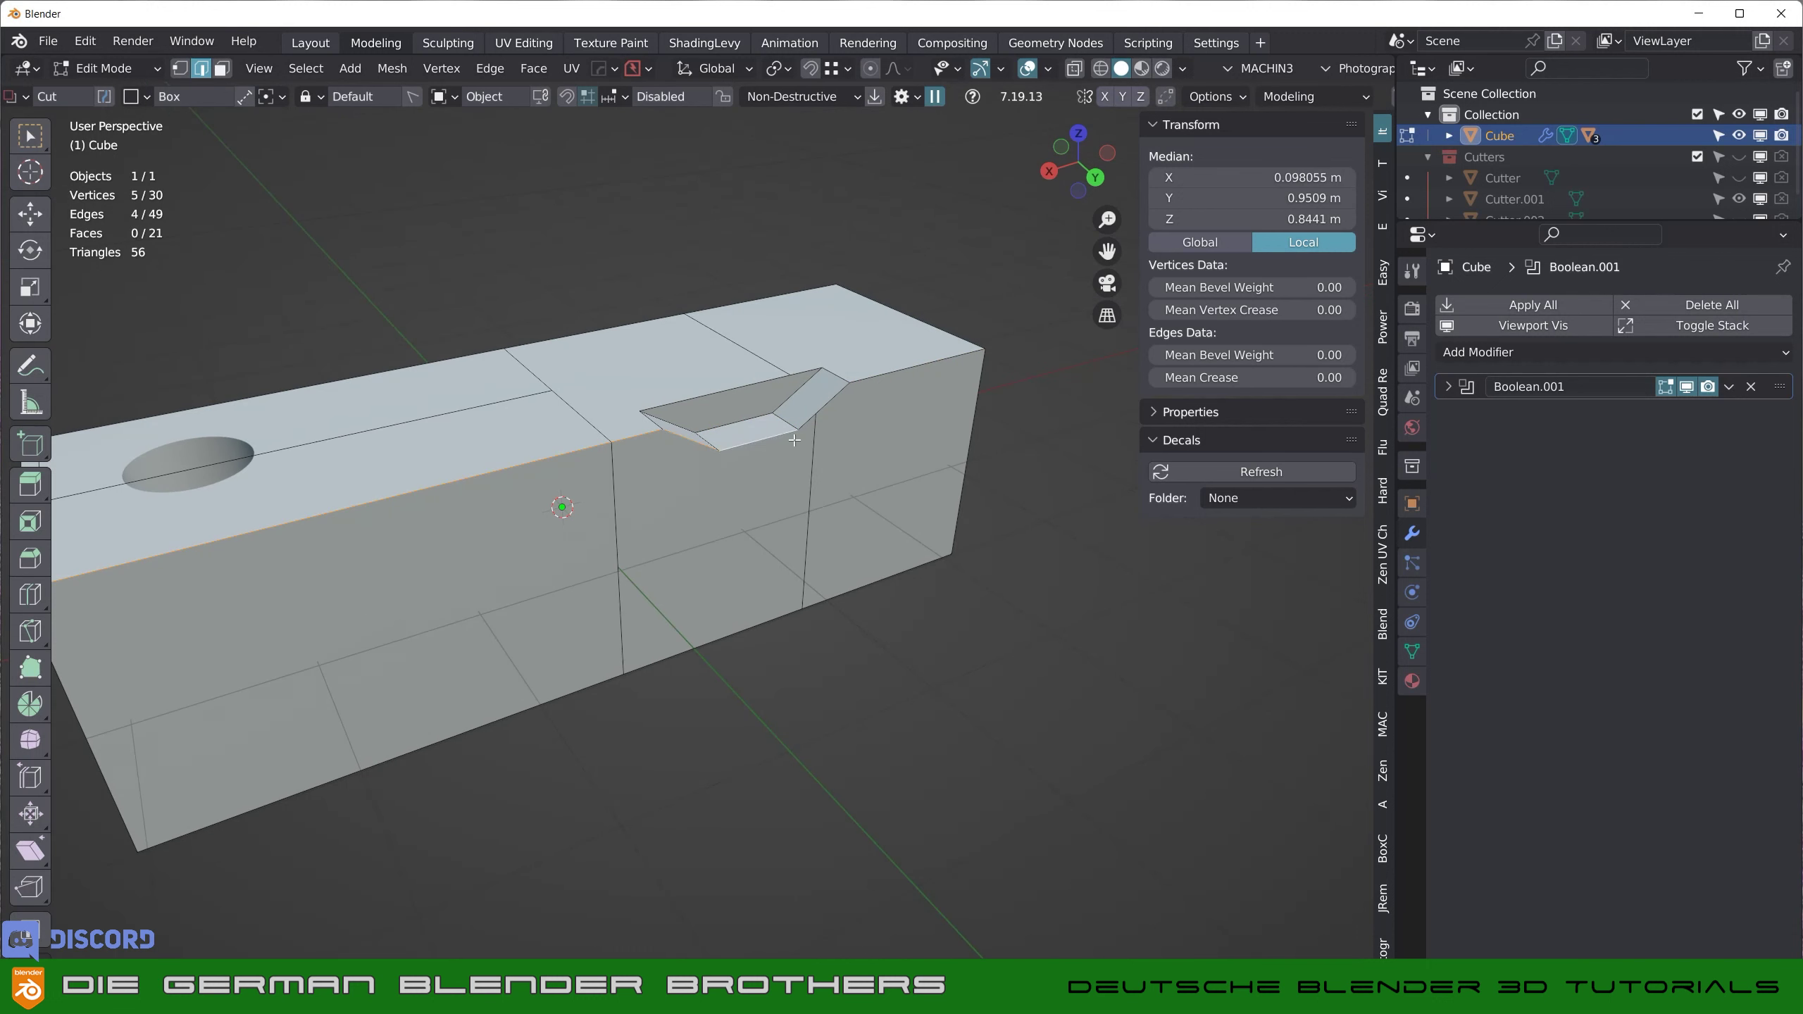
{"action": "left_click", "coordinate": [839, 396], "text": "shift"}
{"action": "left_click", "coordinate": [945, 359], "text": "shift"}
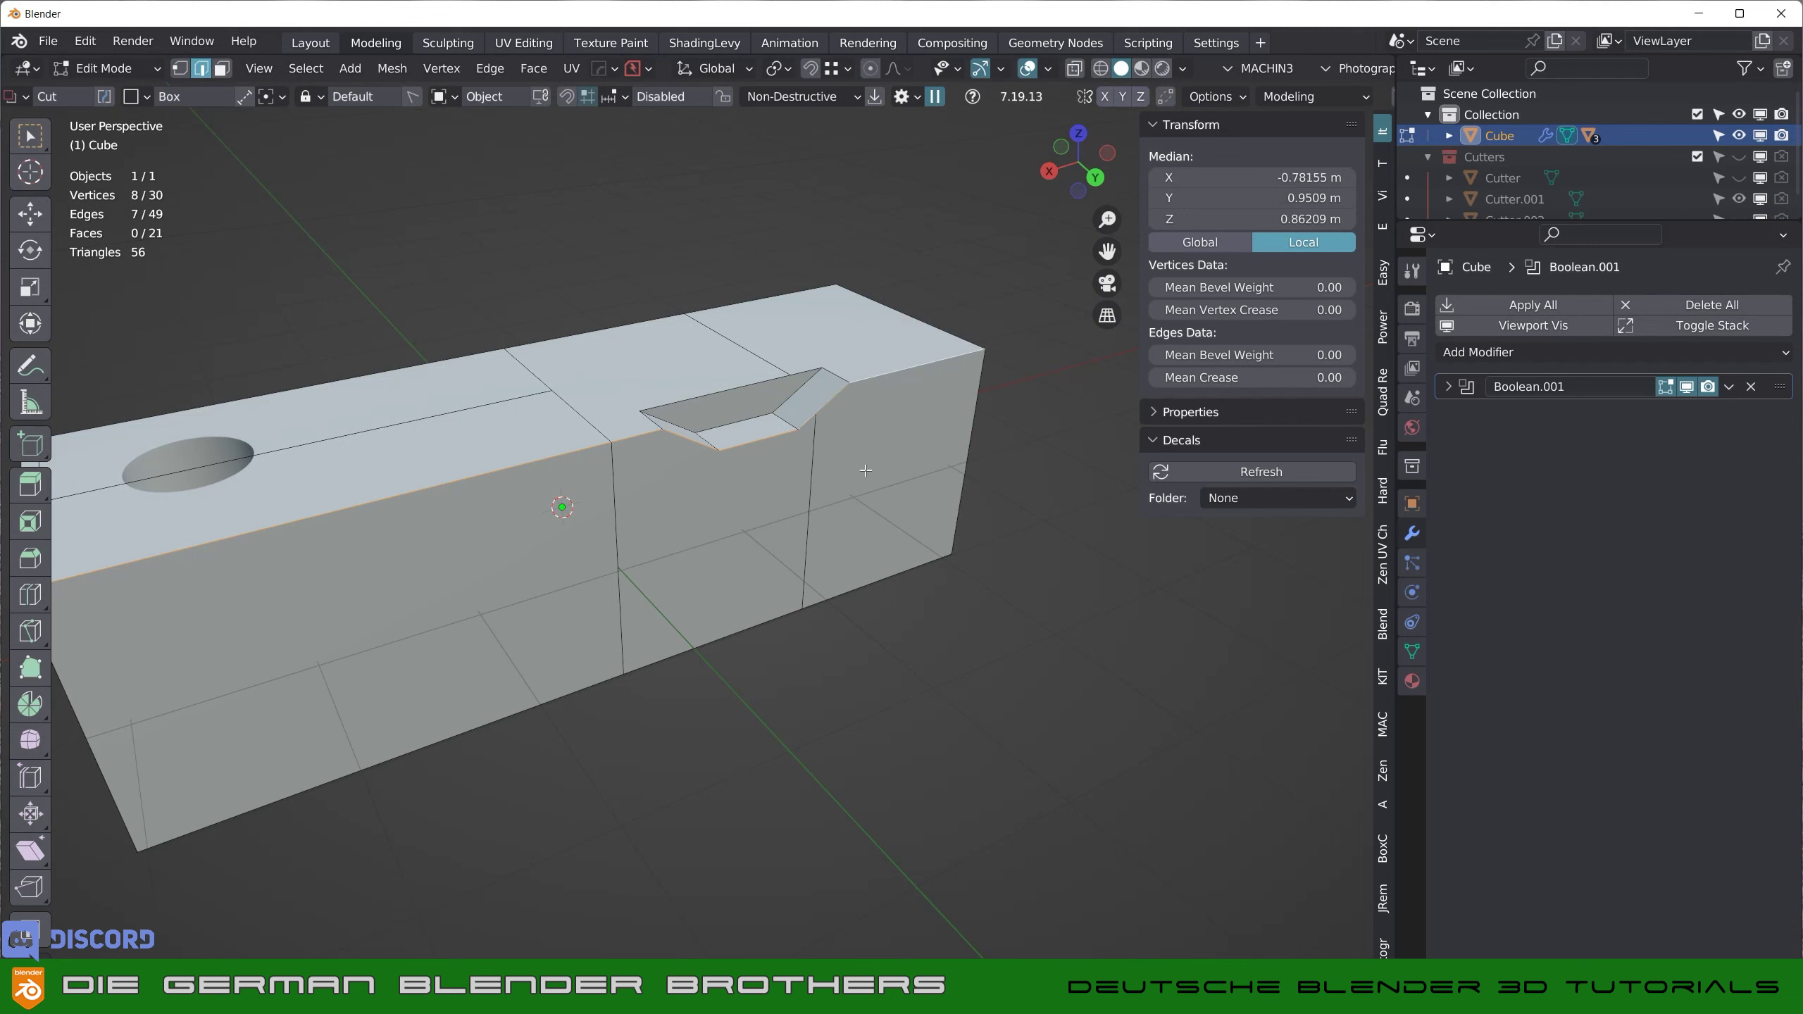
{"action": "left_click", "coordinate": [912, 481]}
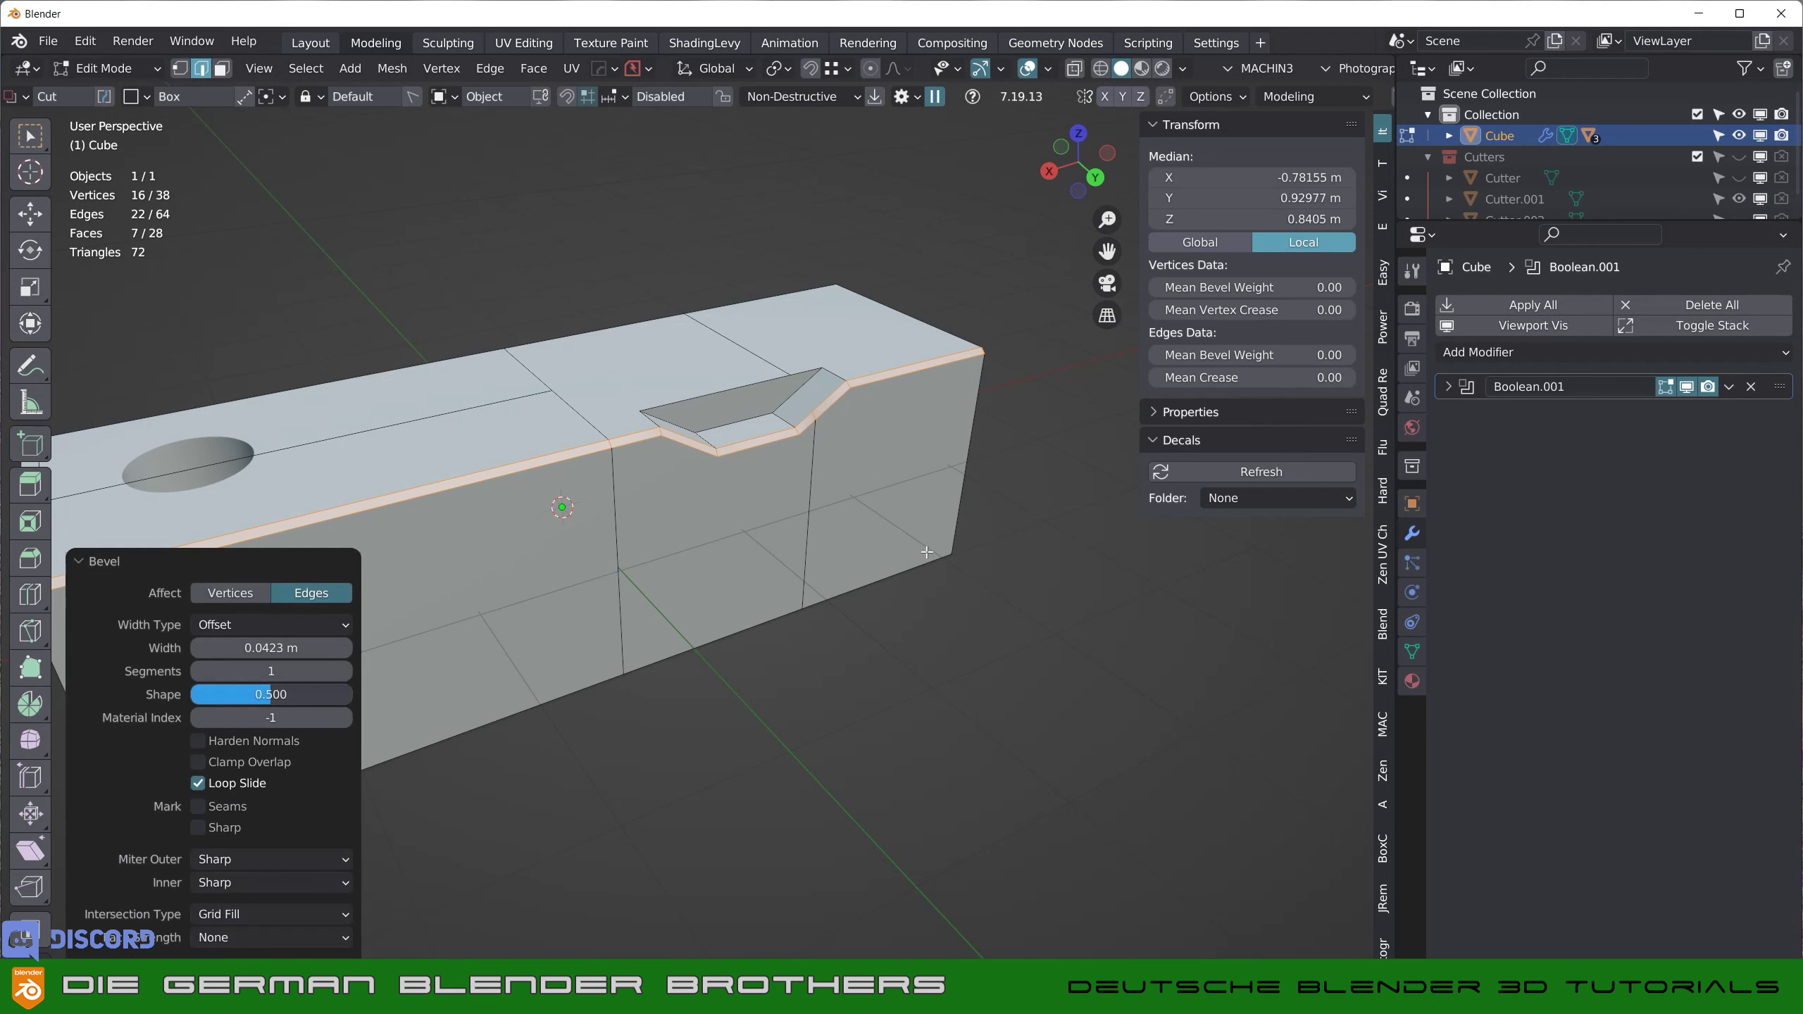
{"action": "key", "text": "Tab"}
{"action": "scroll", "coordinate": [932, 544], "scroll_direction": "down", "scroll_amount": 3}
{"action": "mouse_move", "coordinate": [820, 535]}
{"action": "middle_mouse_down"}
{"action": "mouse_move", "coordinate": [779, 489]}
{"action": "mouse_move", "coordinate": [783, 537]}
{"action": "mouse_move", "coordinate": [710, 537]}
{"action": "middle_mouse_up"}
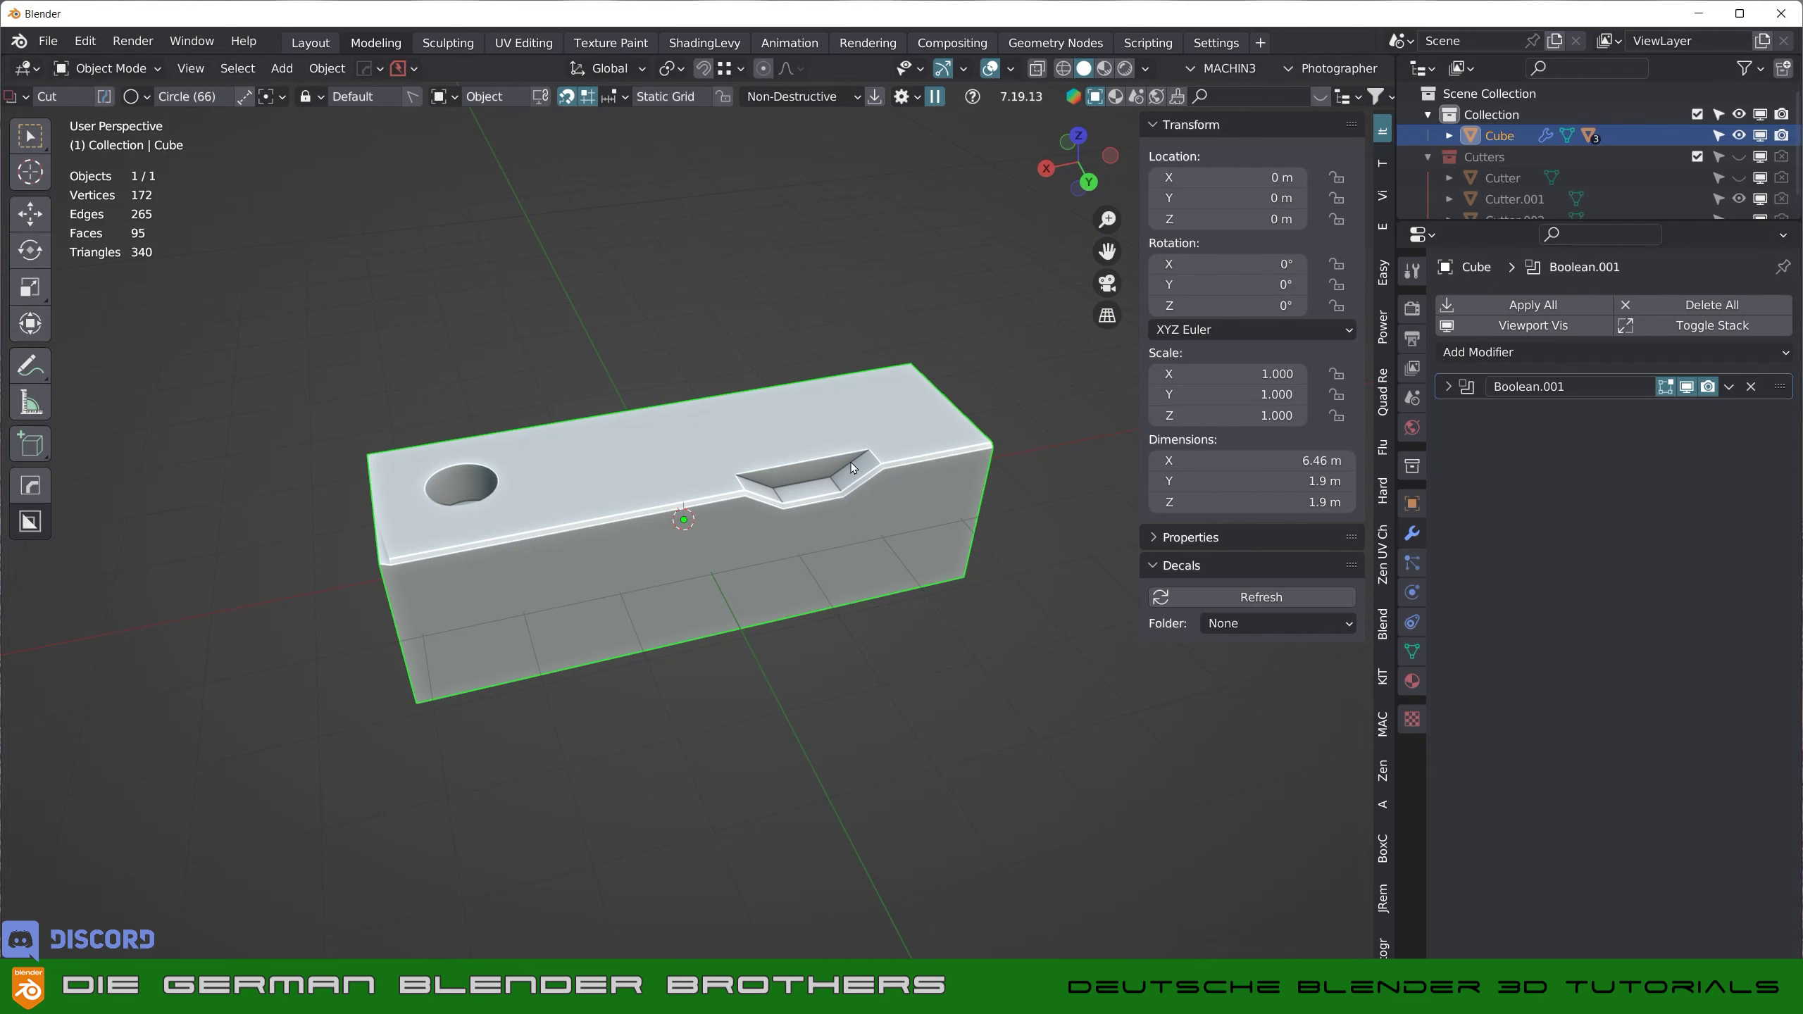
- Switch the BoxCutter boolean mode from Non-Destructive to Destructive
{"action": "scroll", "coordinate": [859, 466], "scroll_direction": "up", "scroll_amount": 2}
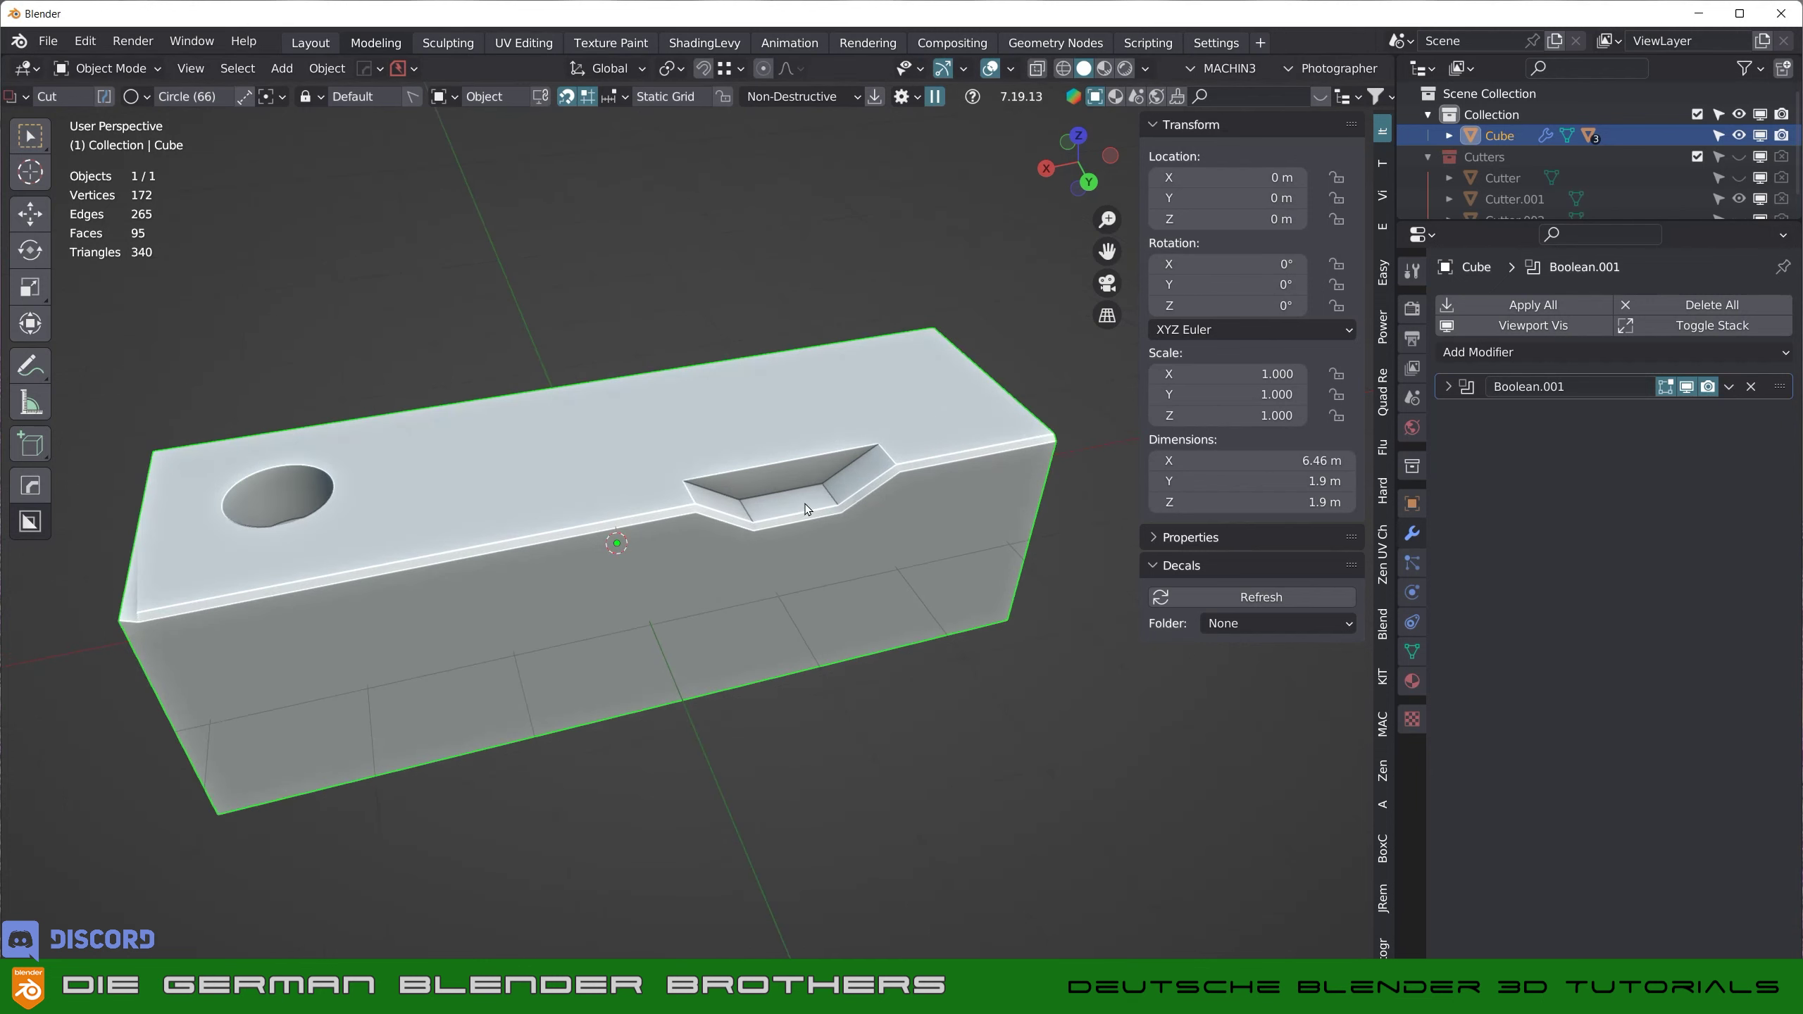
{"action": "middle_click_drag", "start_coordinate": [809, 515], "coordinate": [809, 543]}
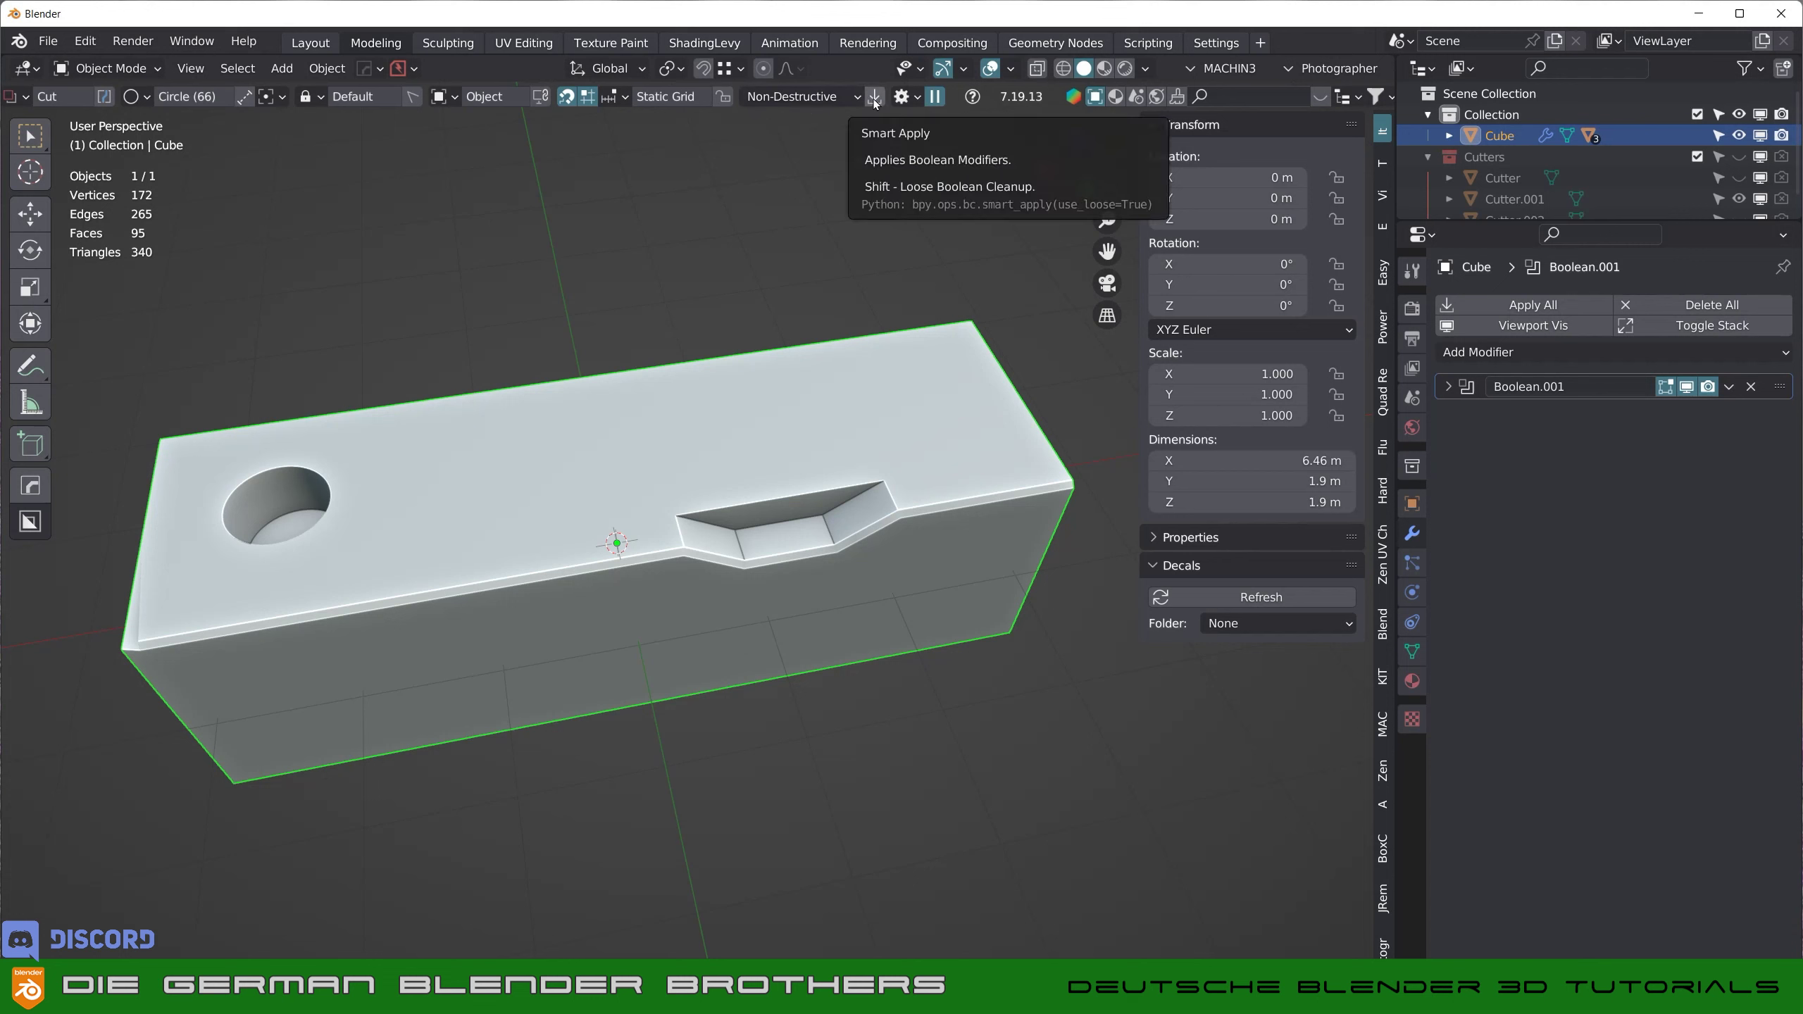
{"action": "left_click", "coordinate": [802, 95]}
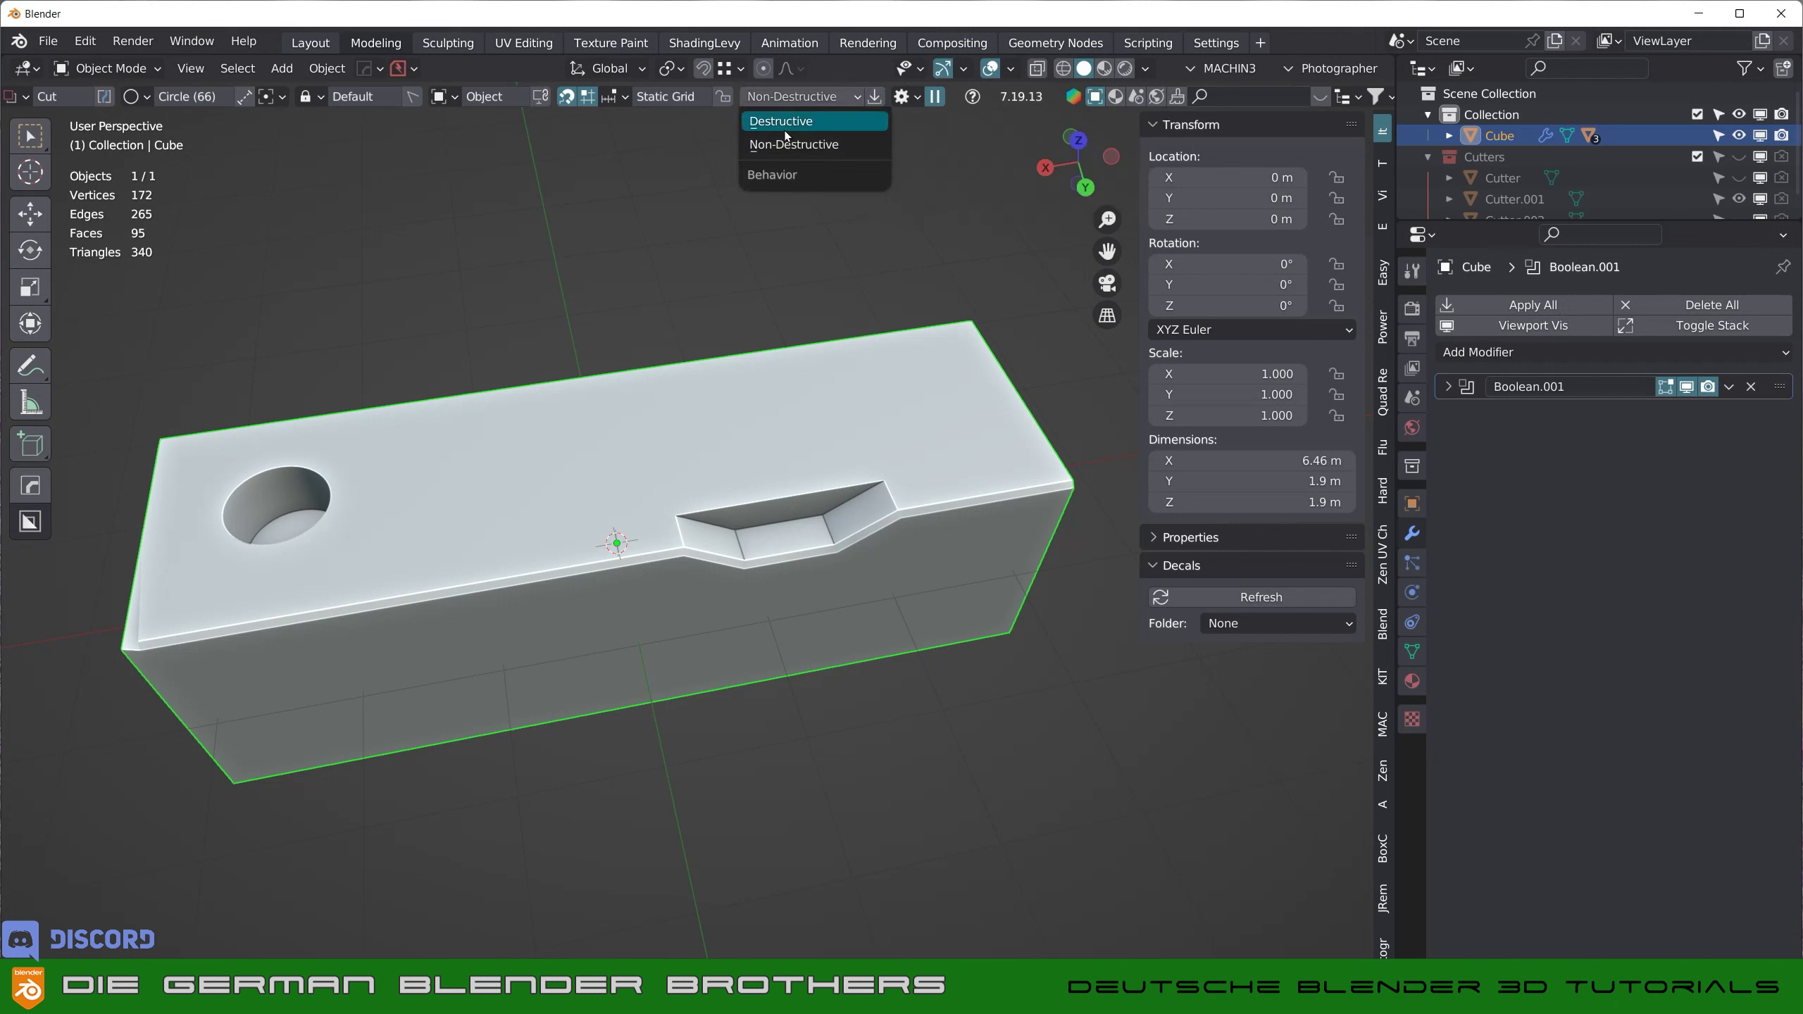
{"action": "left_click", "coordinate": [795, 117]}
{"action": "middle_click_drag", "start_coordinate": [791, 150], "coordinate": [760, 298]}
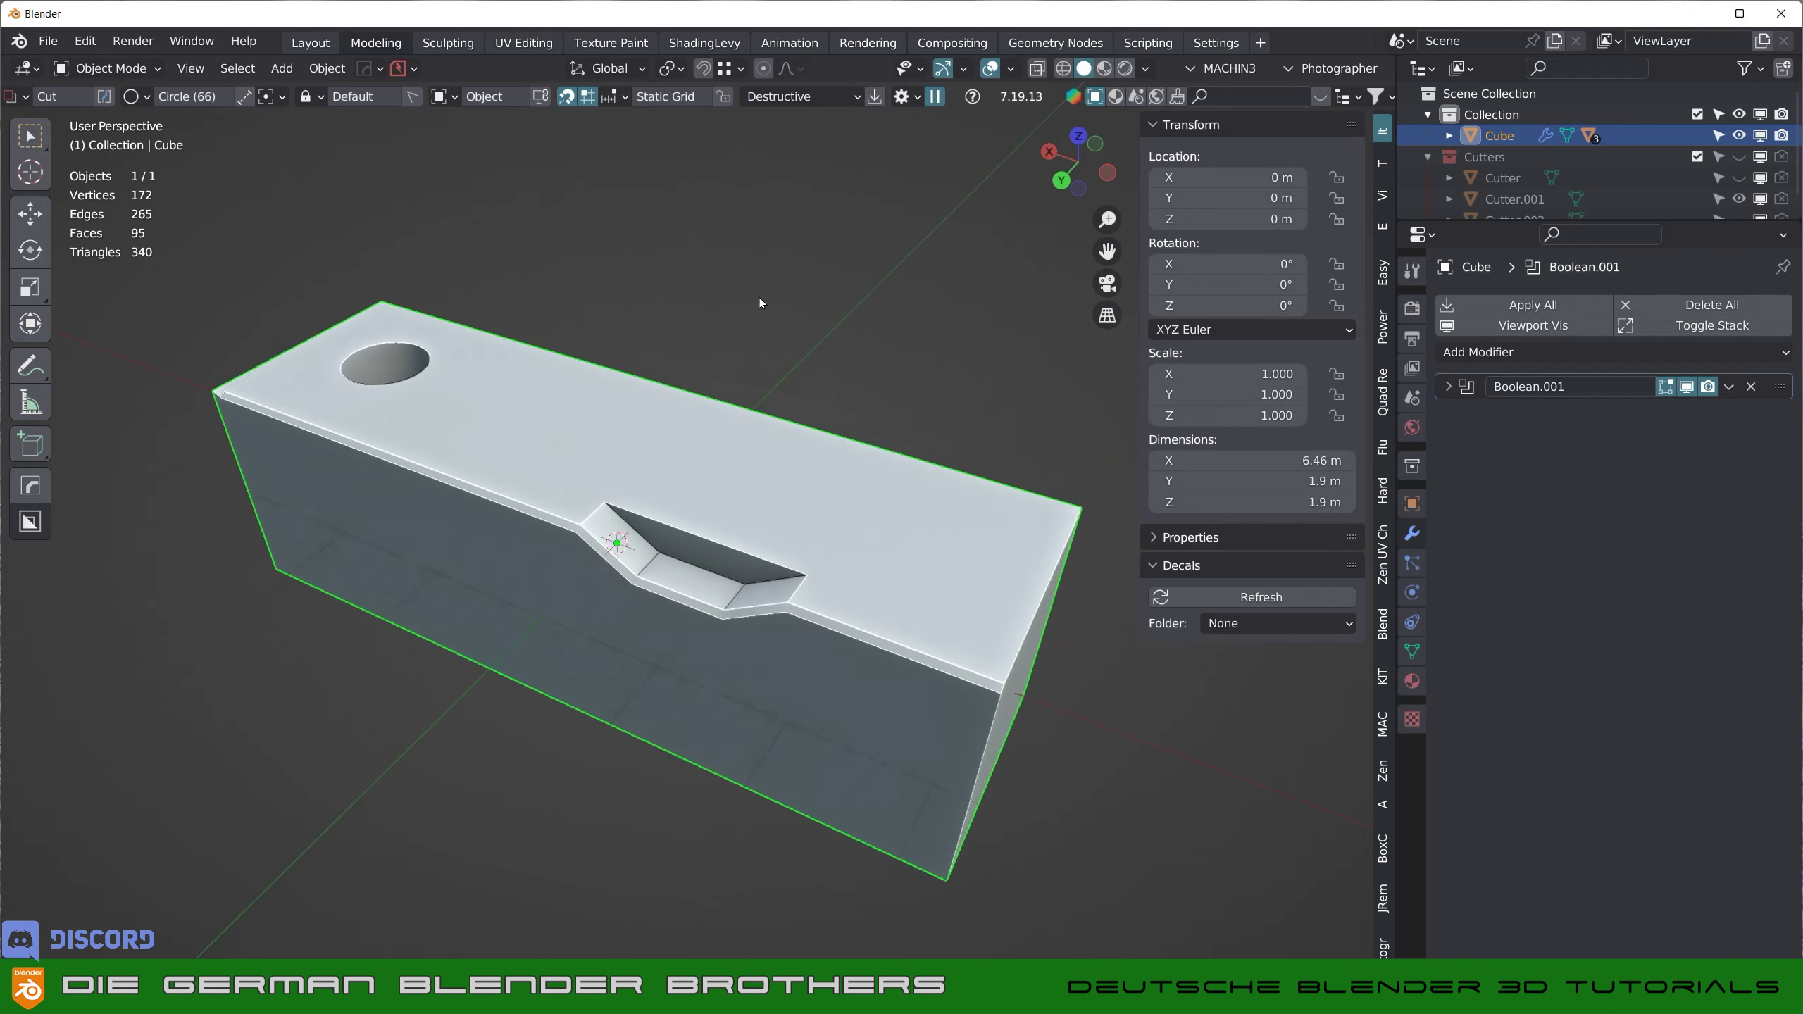
- Cut a round hole at the top's right end and delete the Boolean.001 left hole
{"action": "left_click_drag", "start_coordinate": [982, 543], "coordinate": [1001, 596]}
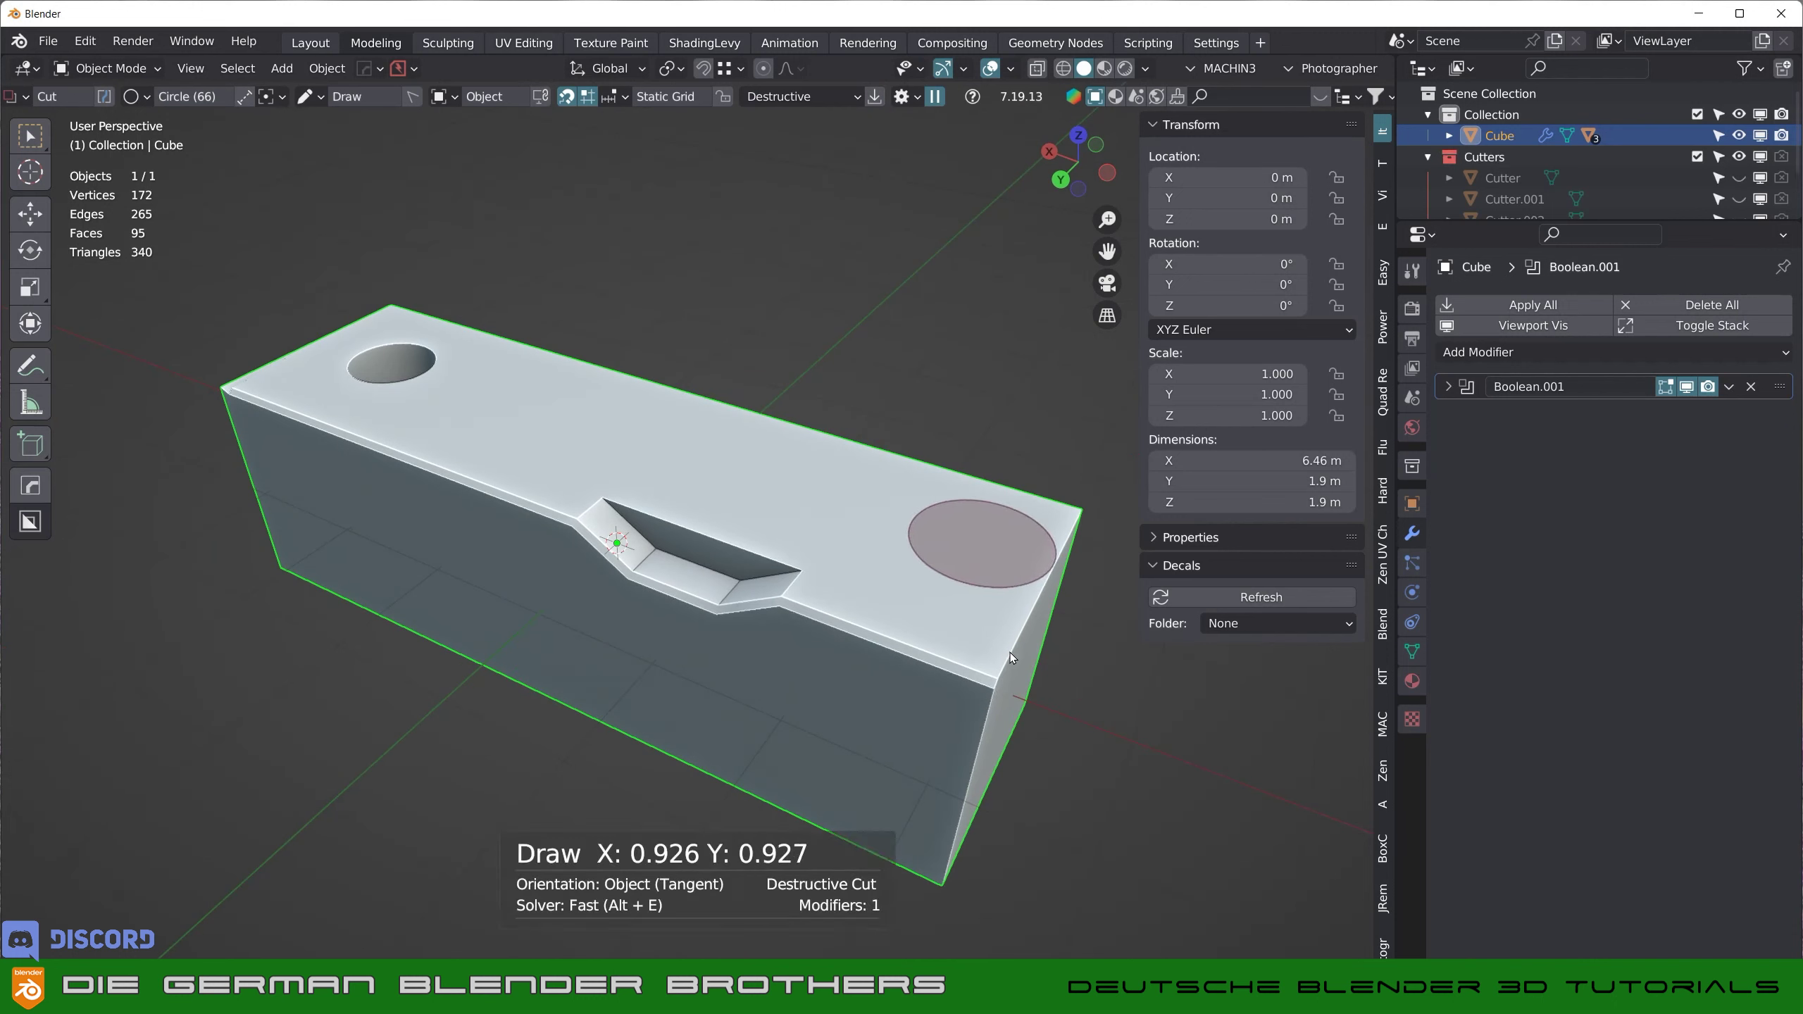
{"action": "left_click_drag", "start_coordinate": [912, 731], "coordinate": [899, 744]}
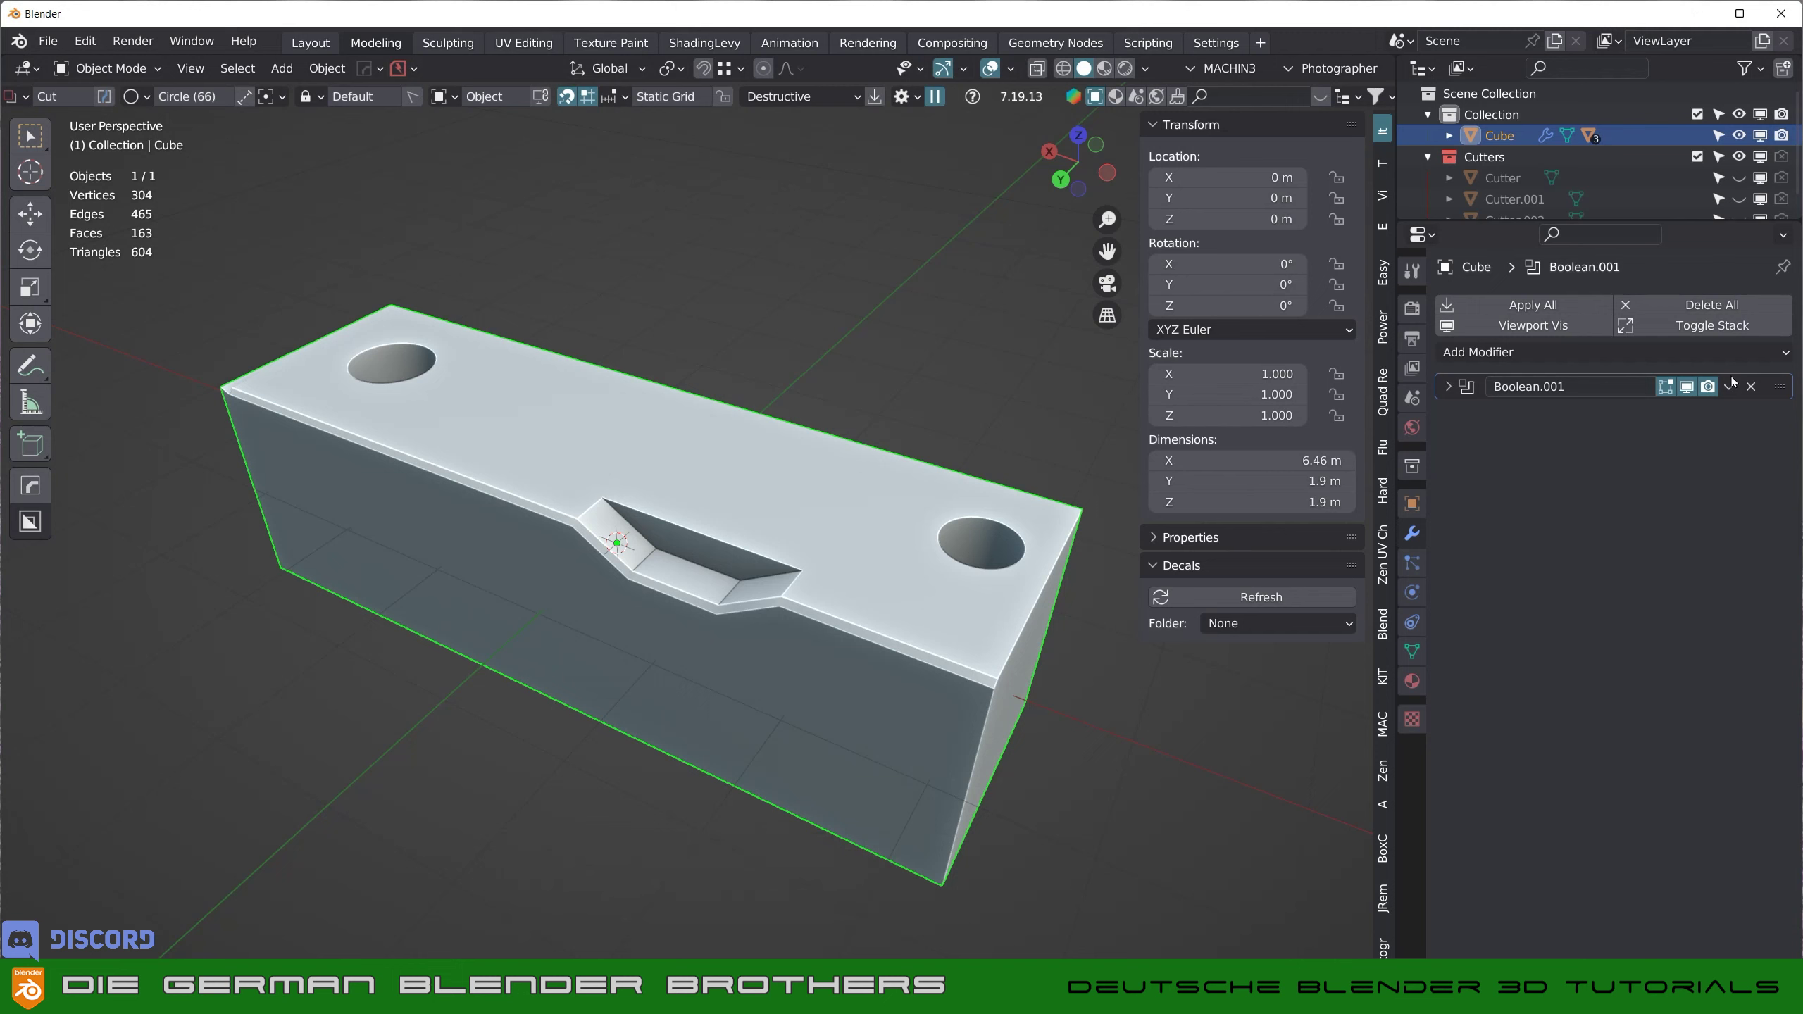
{"action": "left_click", "coordinate": [1751, 386]}
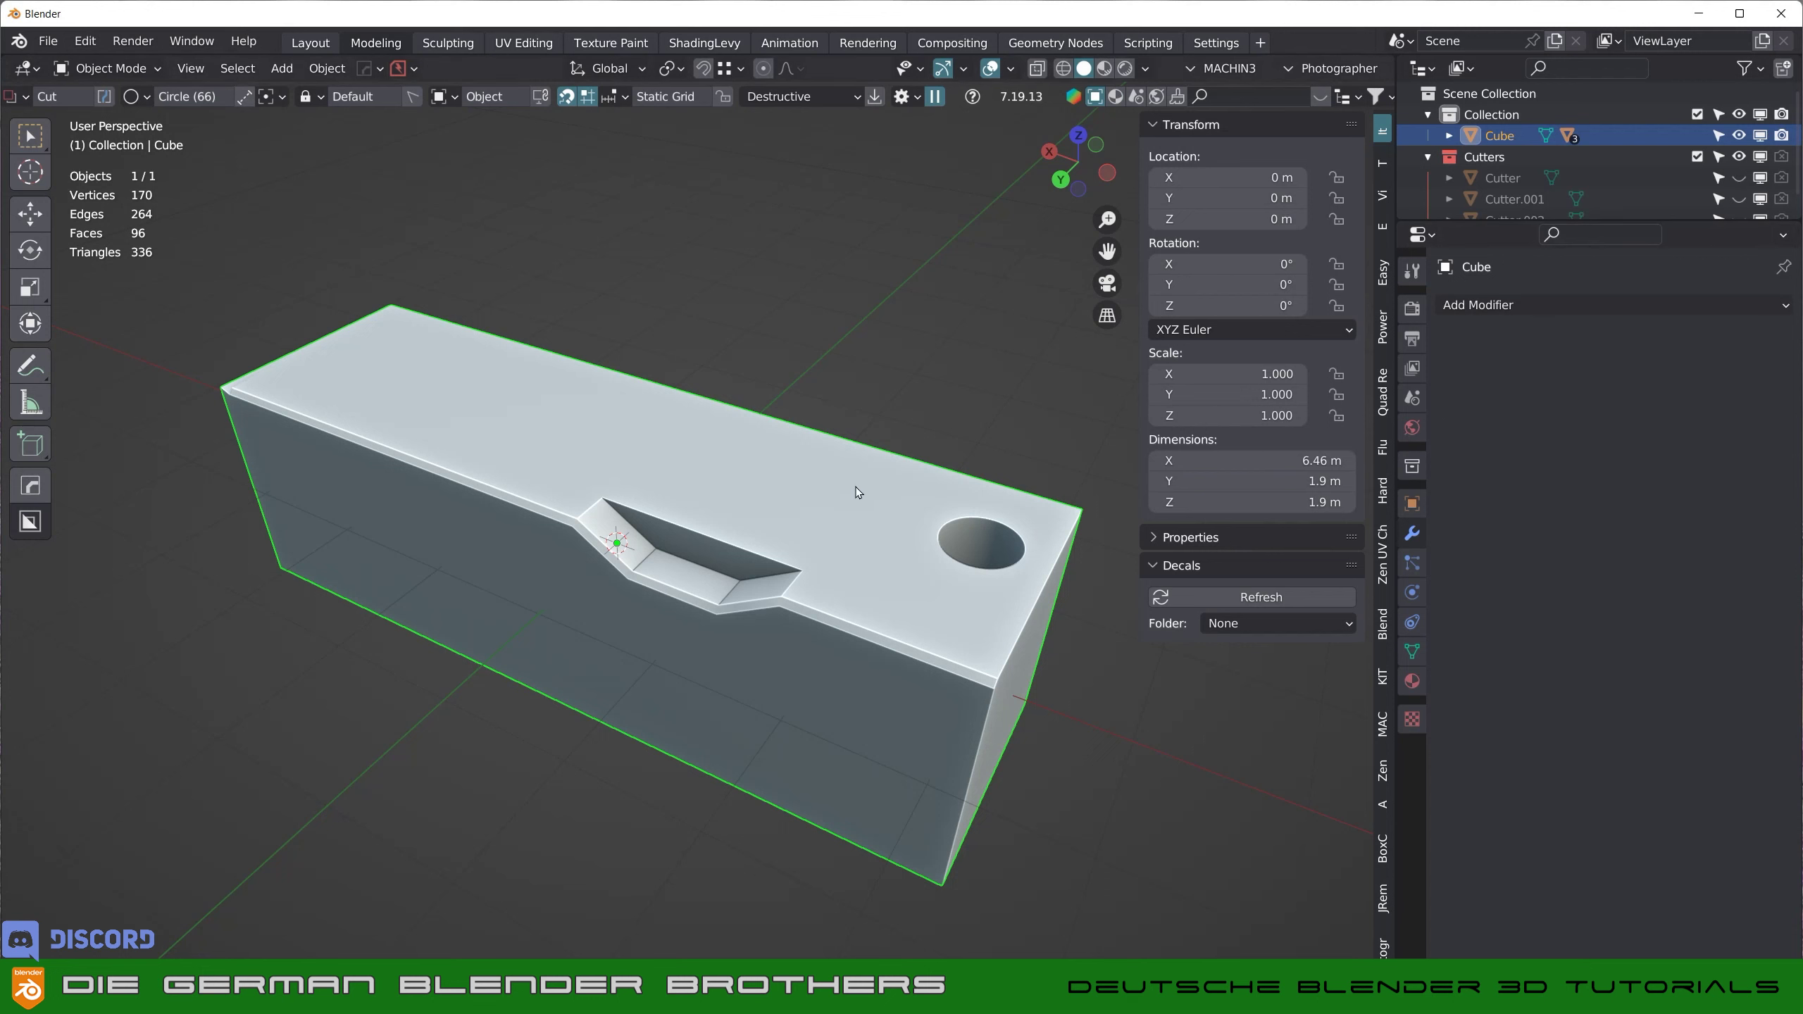
- Cut a larger round hole beside the right hole with a BoxCutter circle
{"action": "left_click_drag", "start_coordinate": [851, 488], "coordinate": [898, 520]}
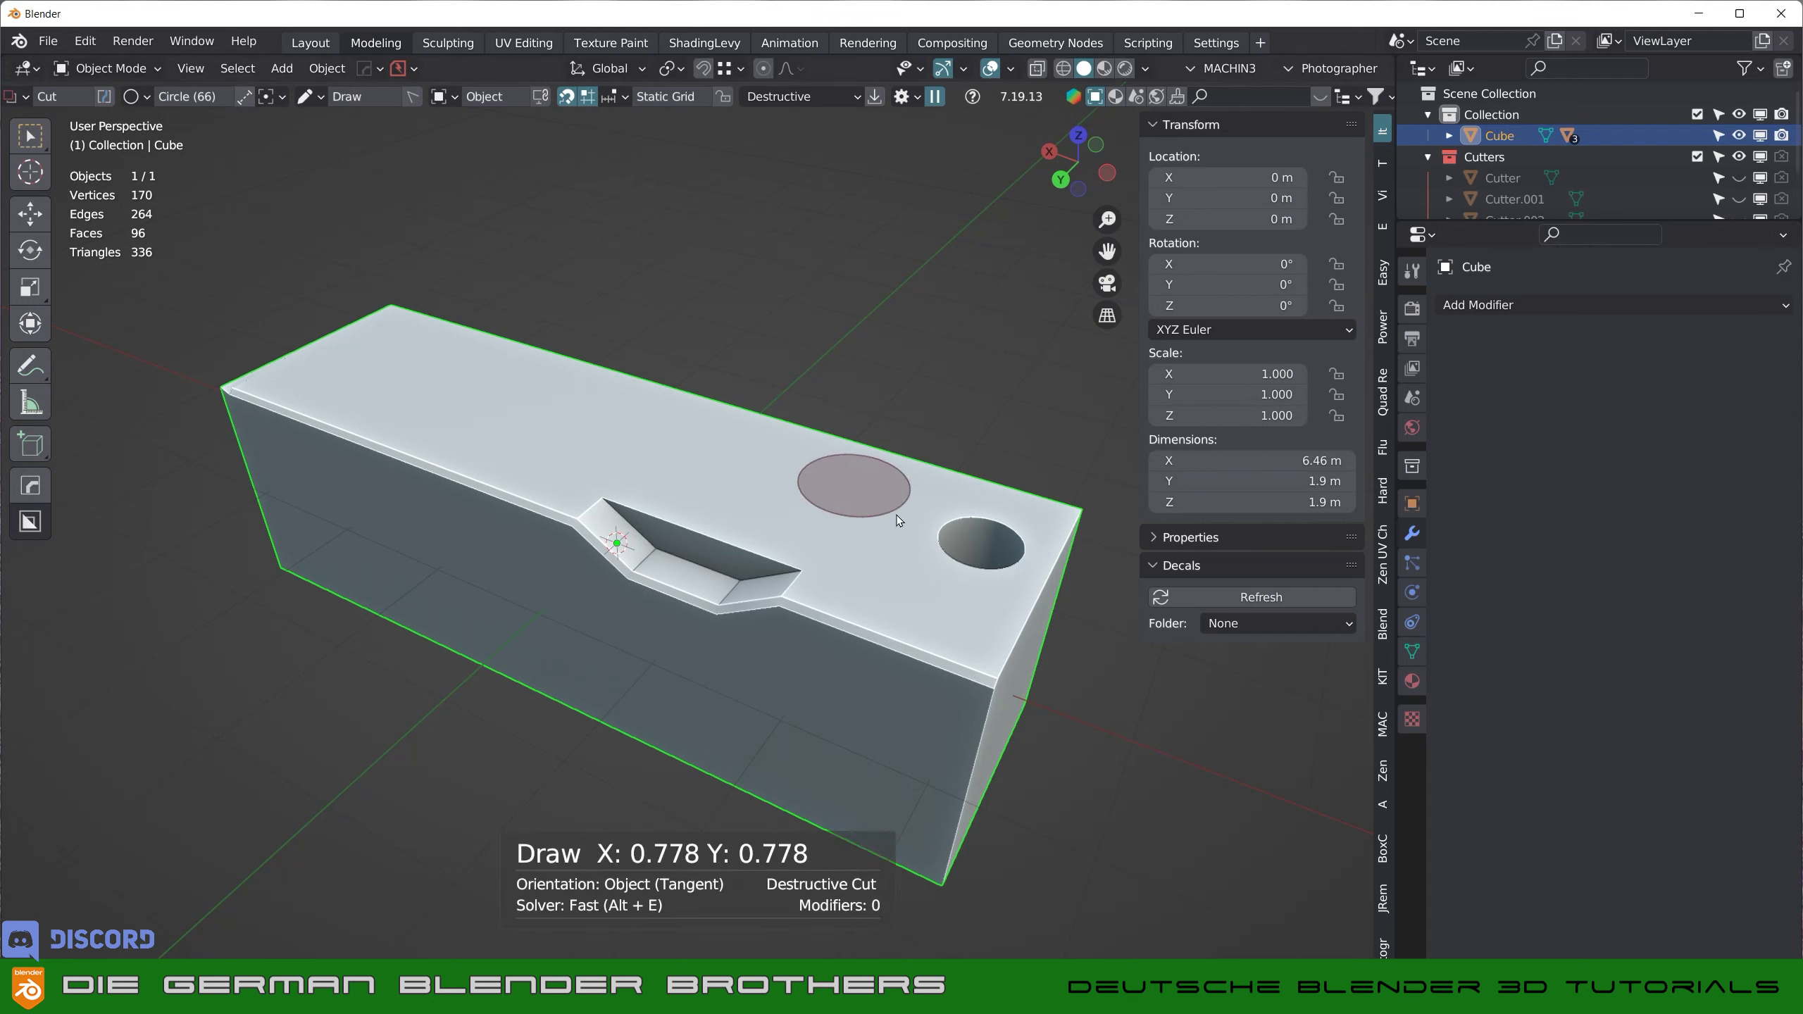
{"action": "left_click_drag", "start_coordinate": [898, 520], "coordinate": [881, 579]}
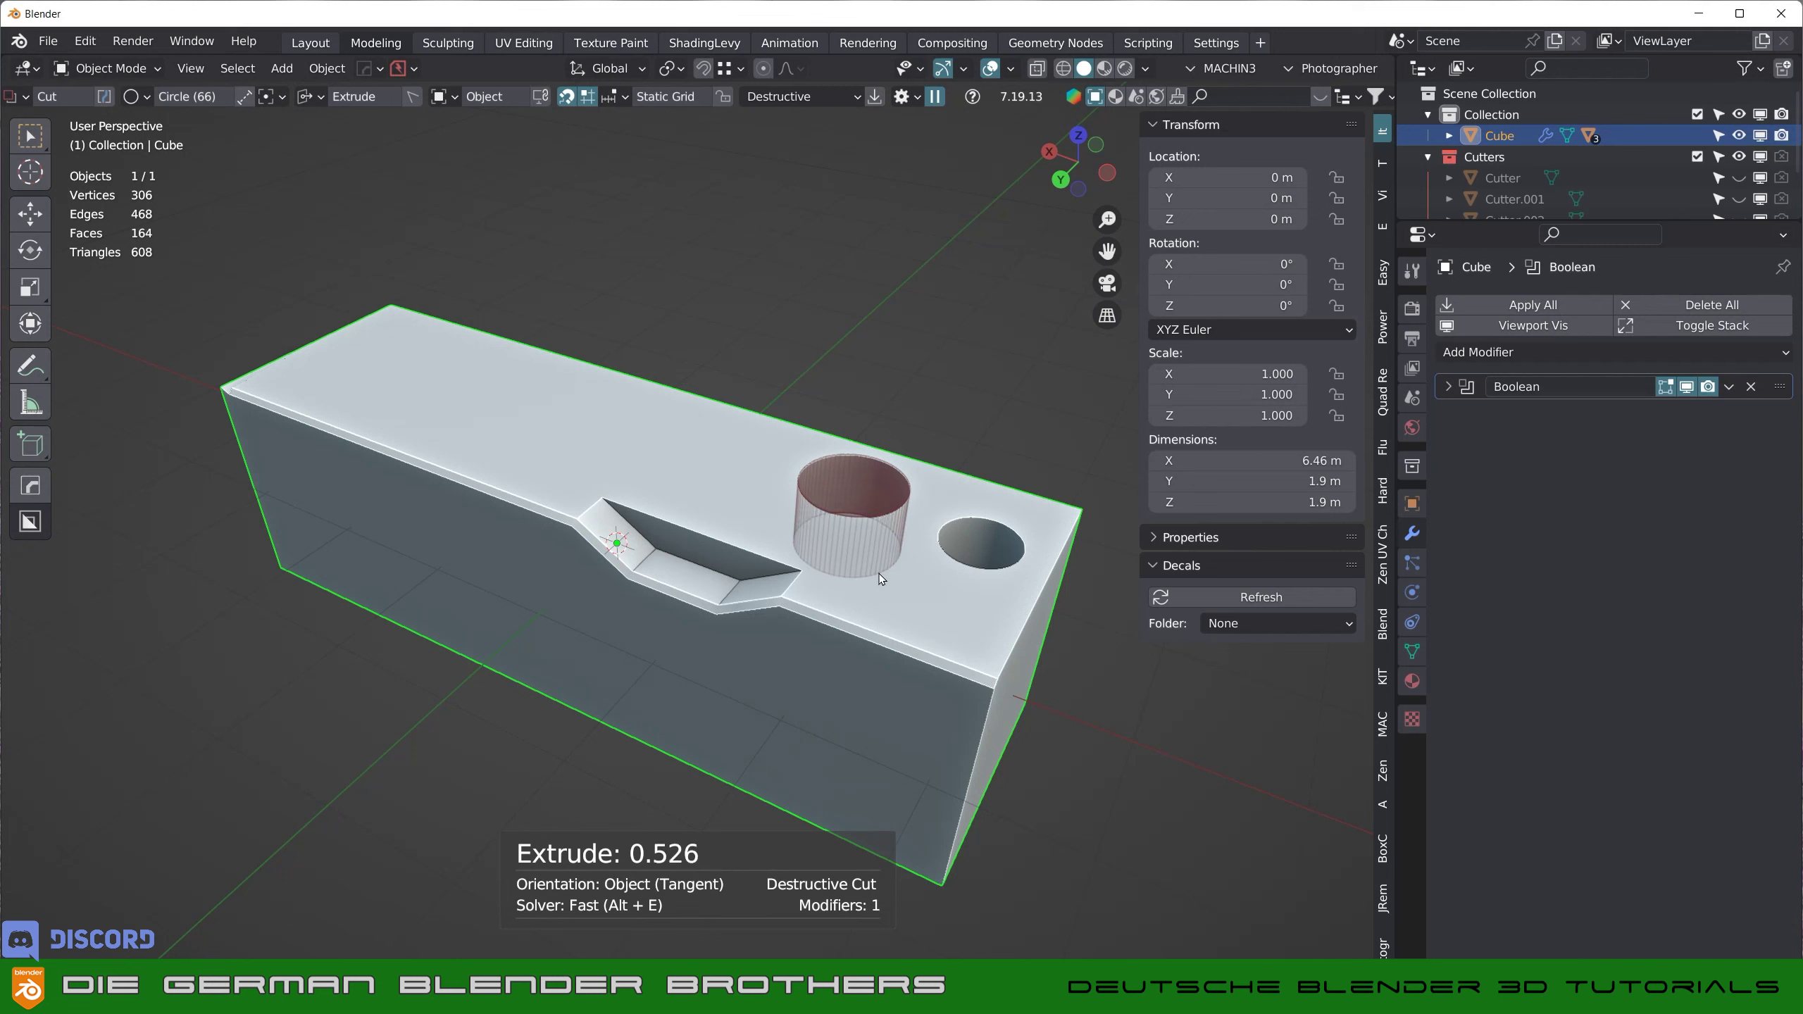
{"action": "left_click_drag", "start_coordinate": [880, 579], "coordinate": [879, 583]}
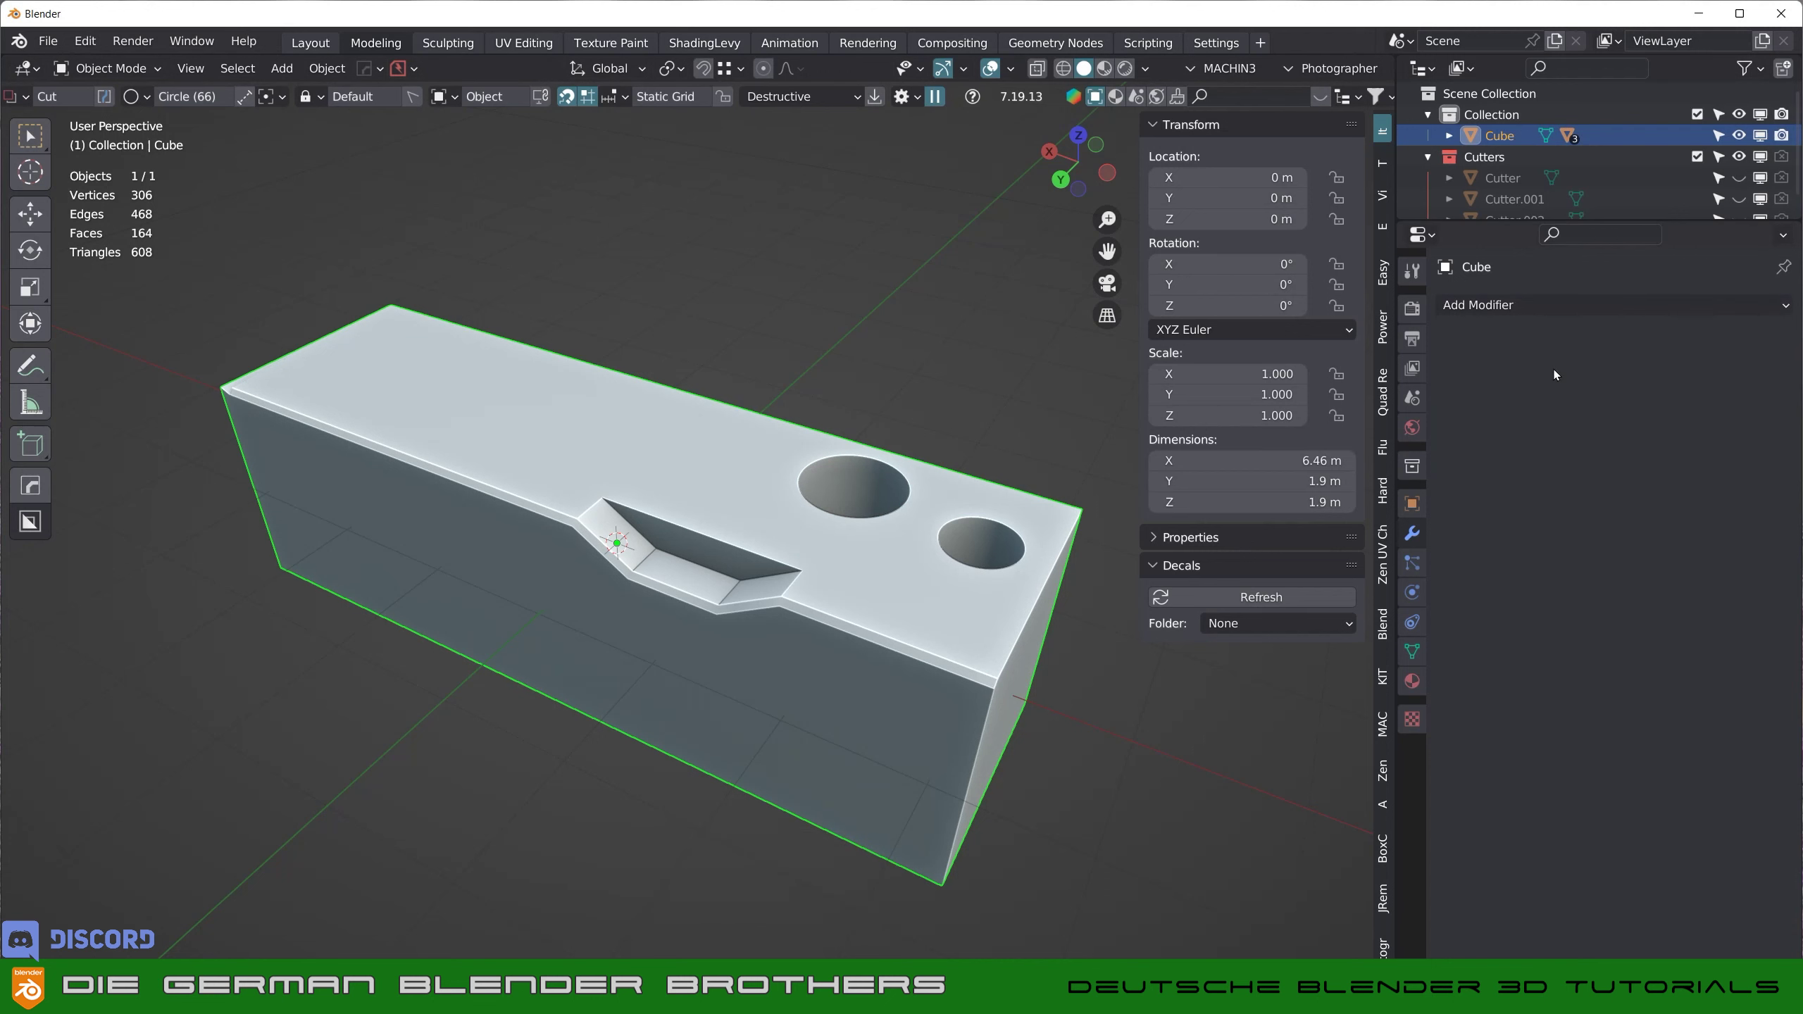
{"action": "middle_click_drag", "start_coordinate": [916, 520], "coordinate": [918, 604]}
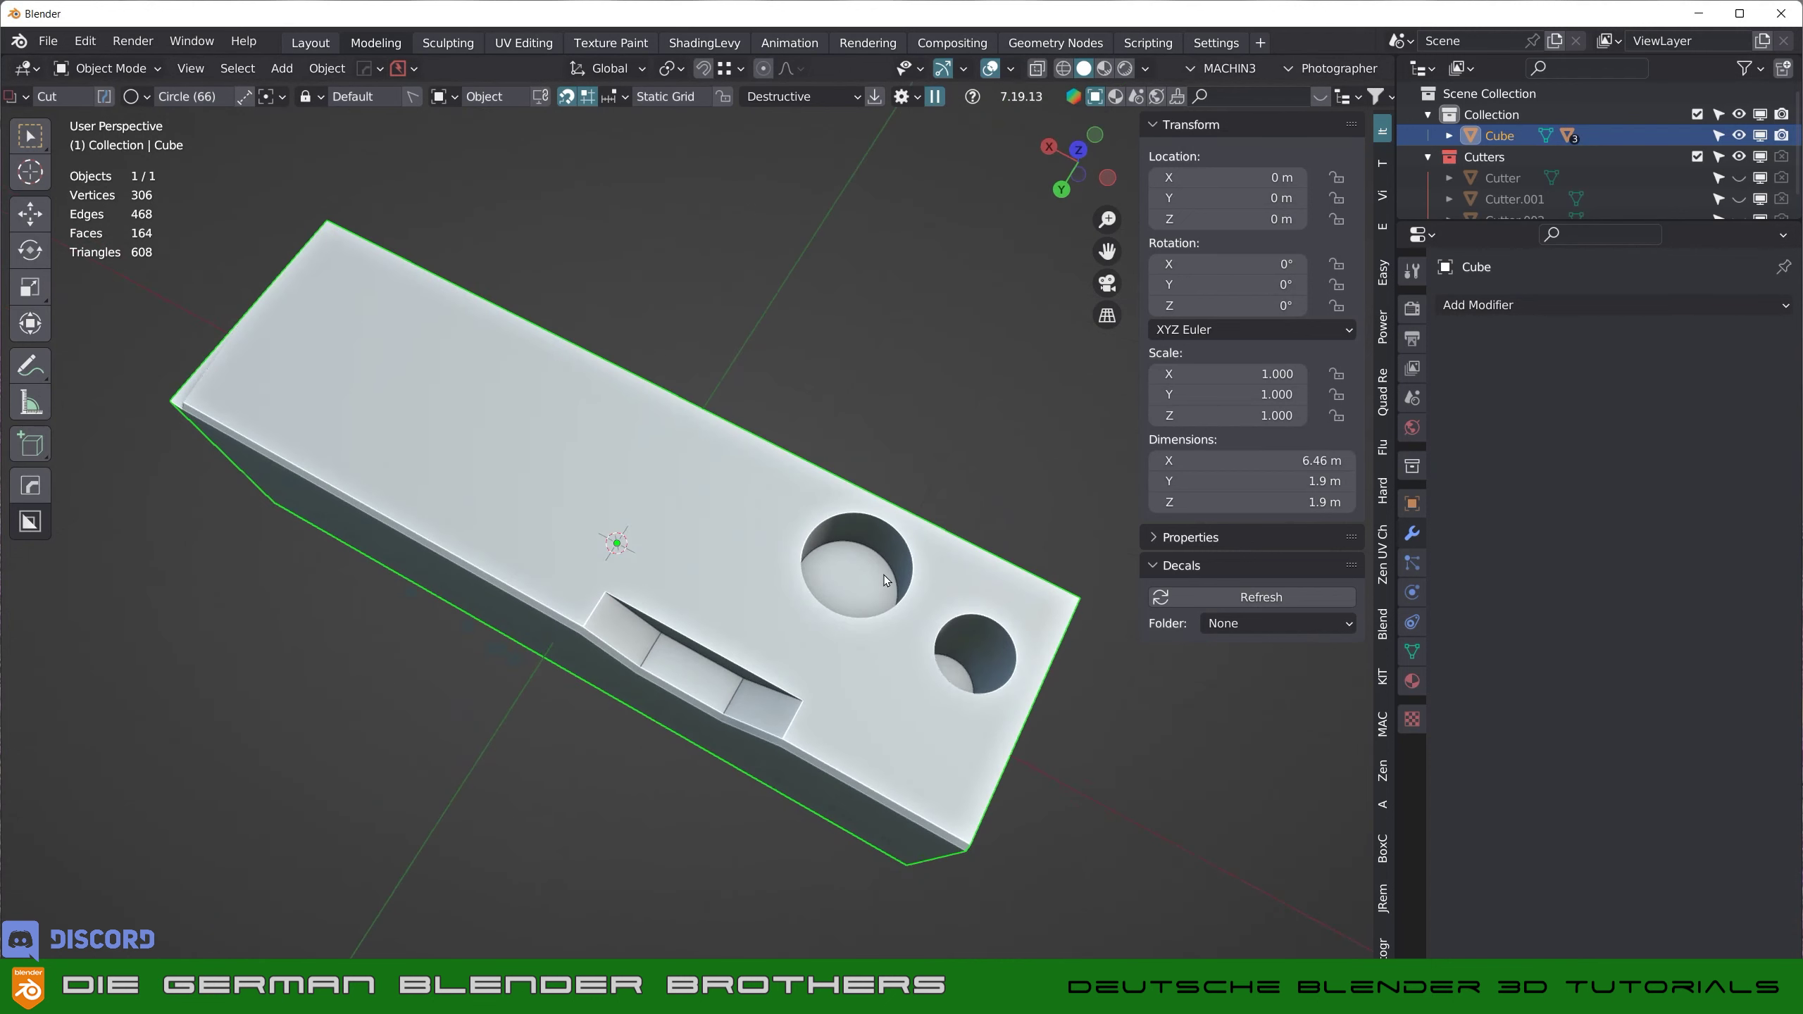
{"action": "key", "text": "Tab"}
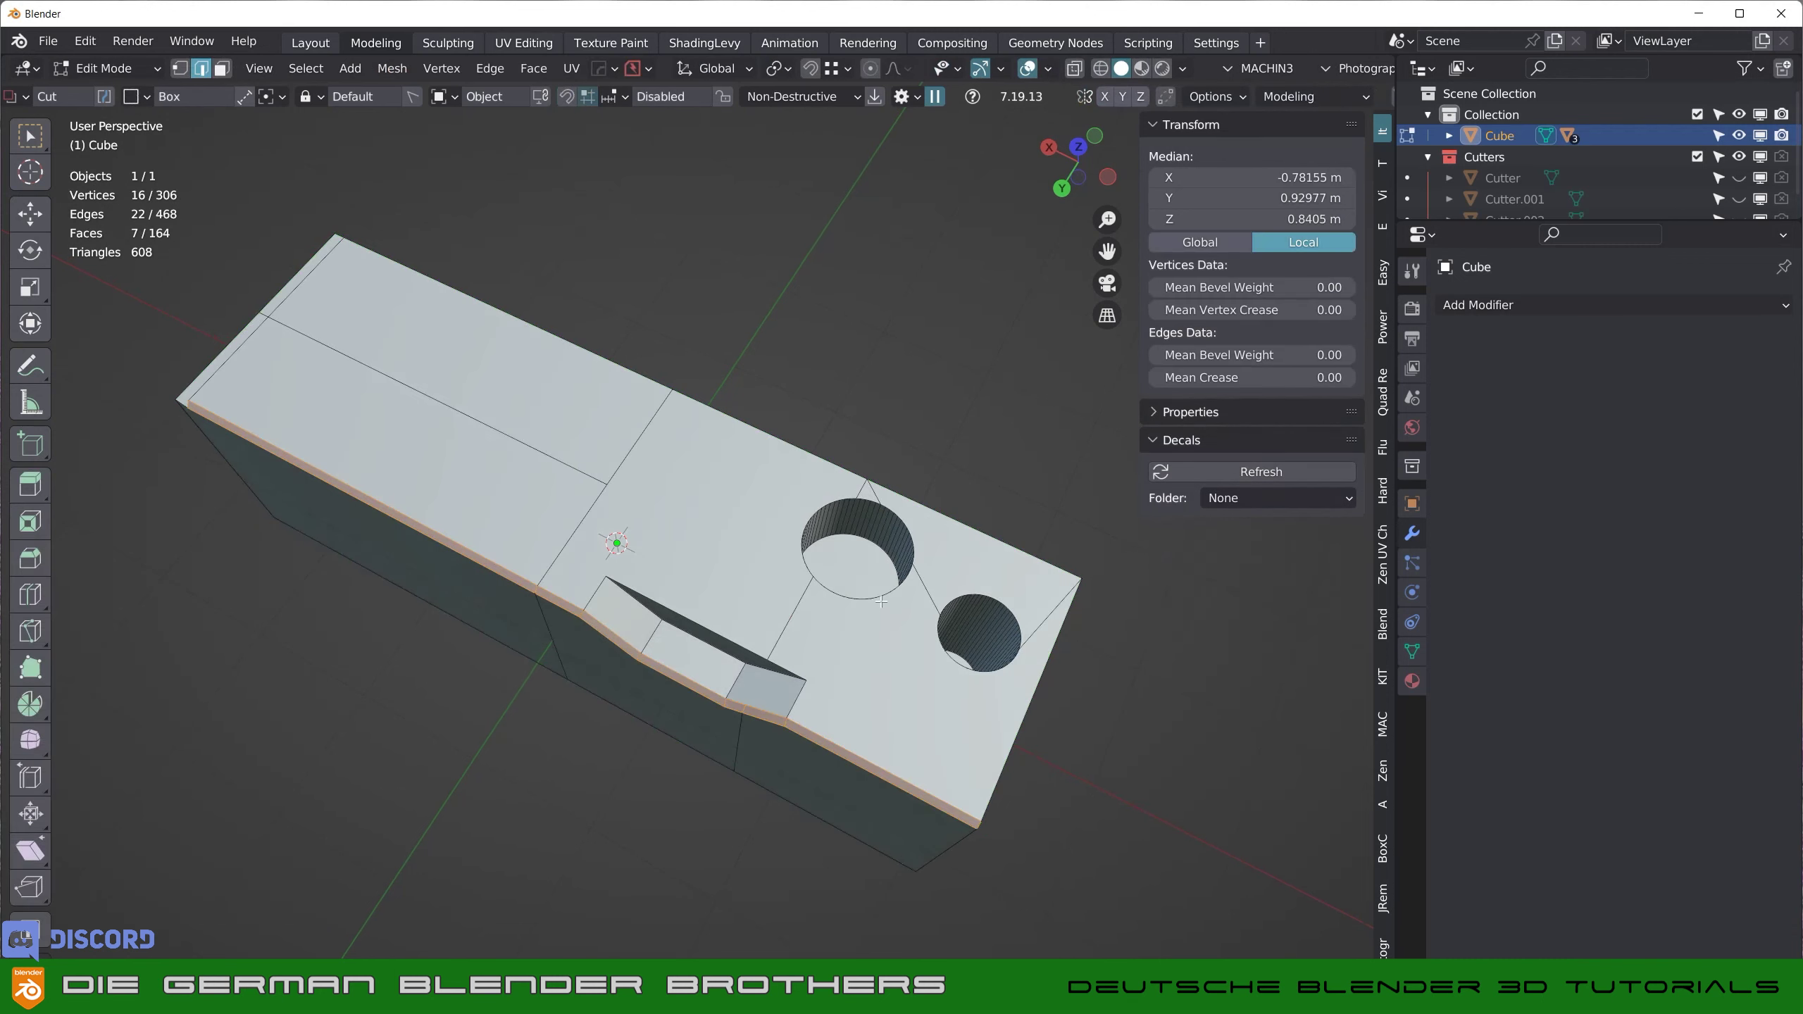
- Select the larger hole's rim loop and give it a smooth bevel
{"action": "left_click", "coordinate": [887, 593], "text": "alt"}
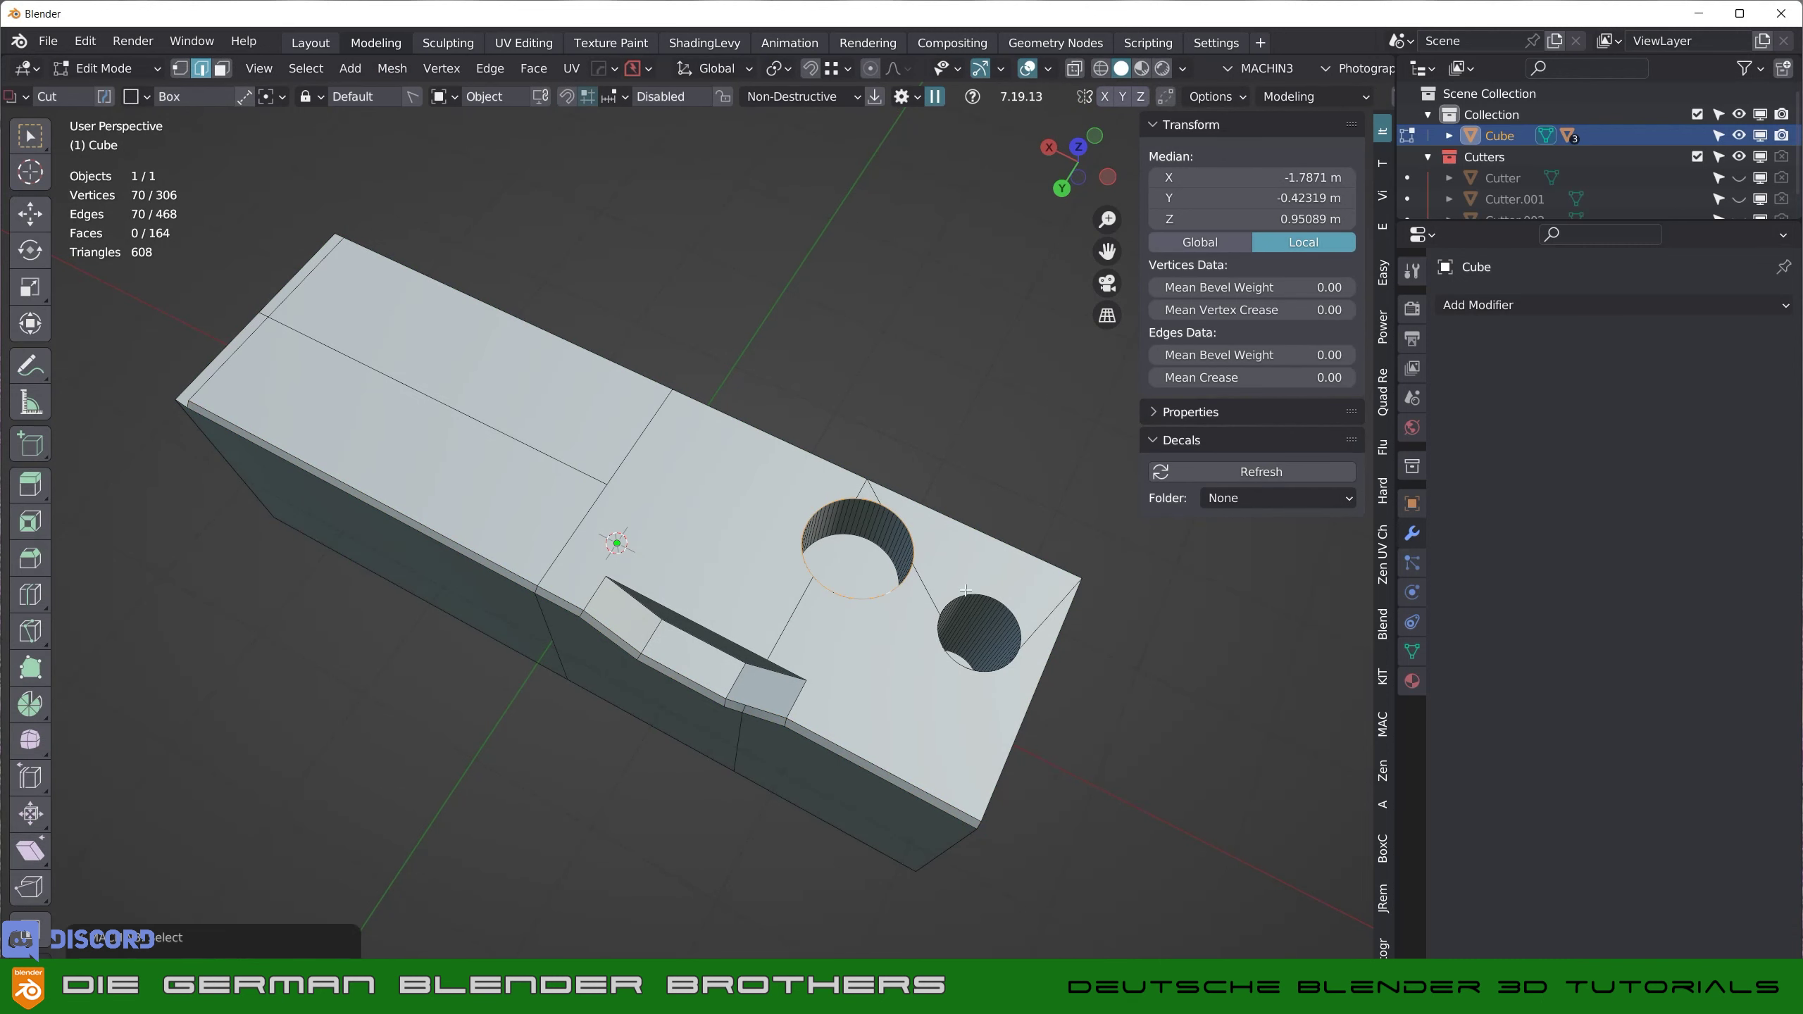
{"action": "key", "text": "KP_Decimal"}
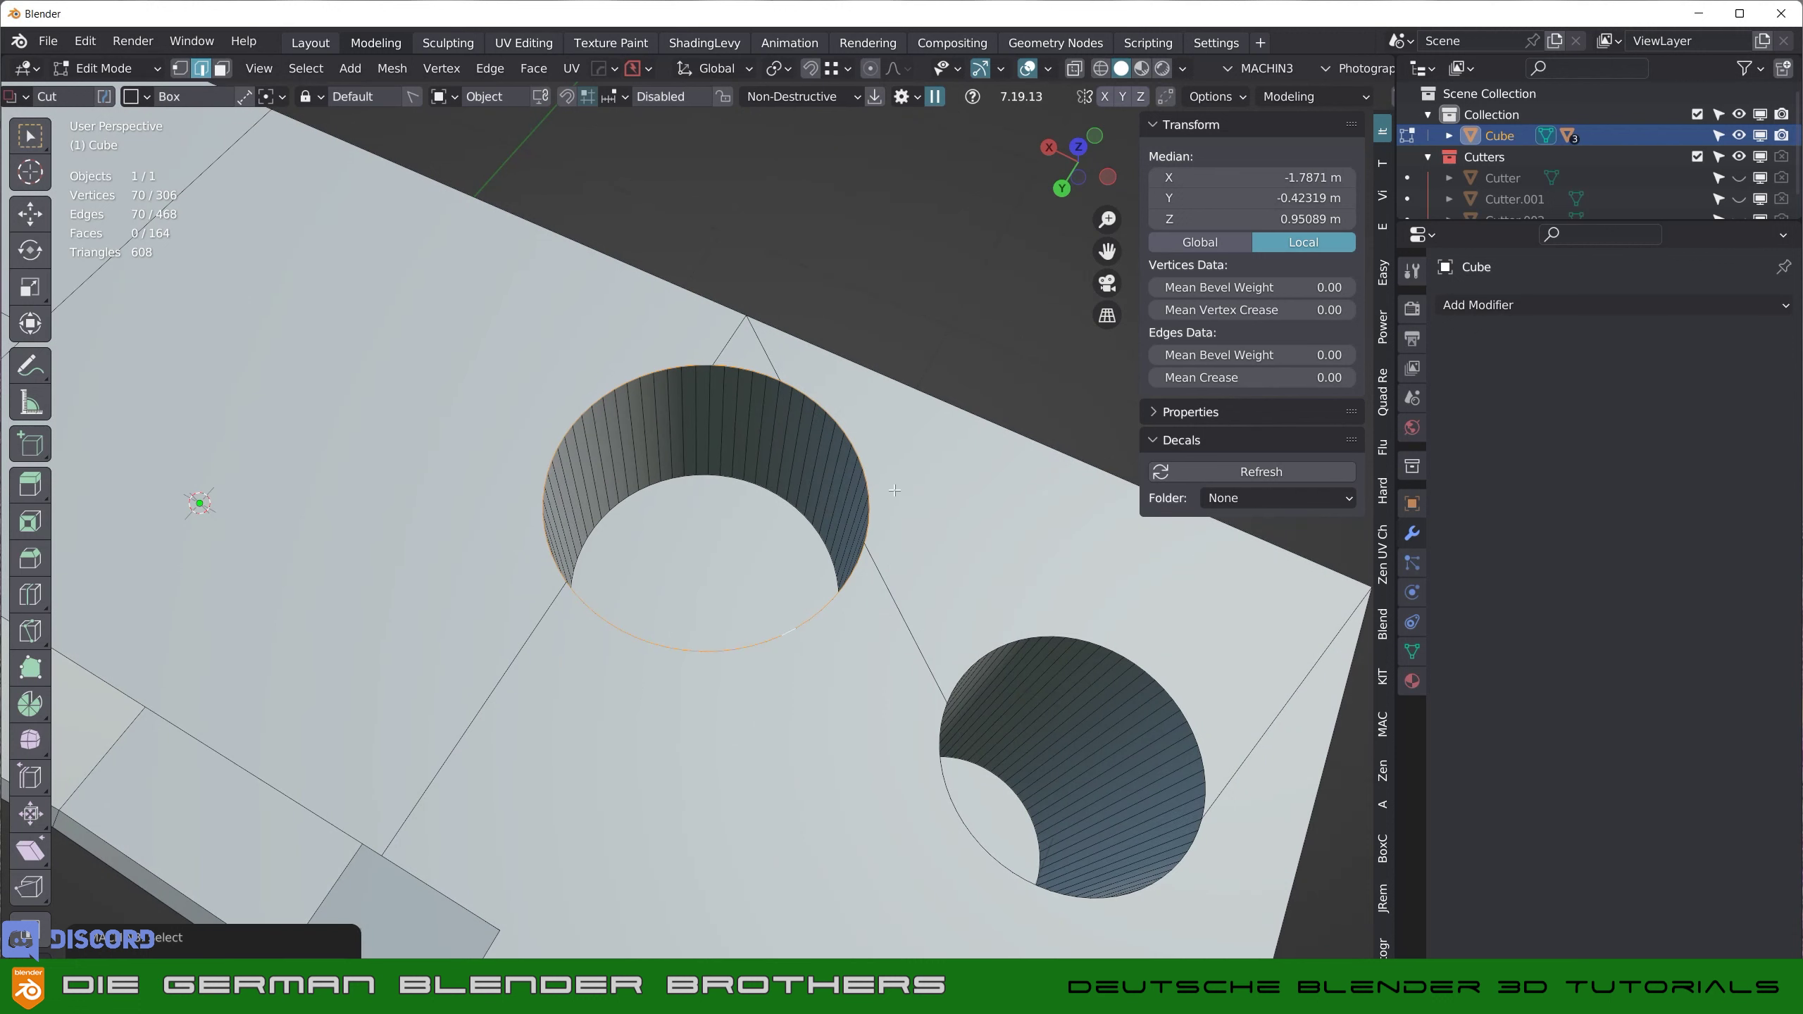
{"action": "left_click", "coordinate": [969, 544]}
{"action": "key", "text": "Tab"}
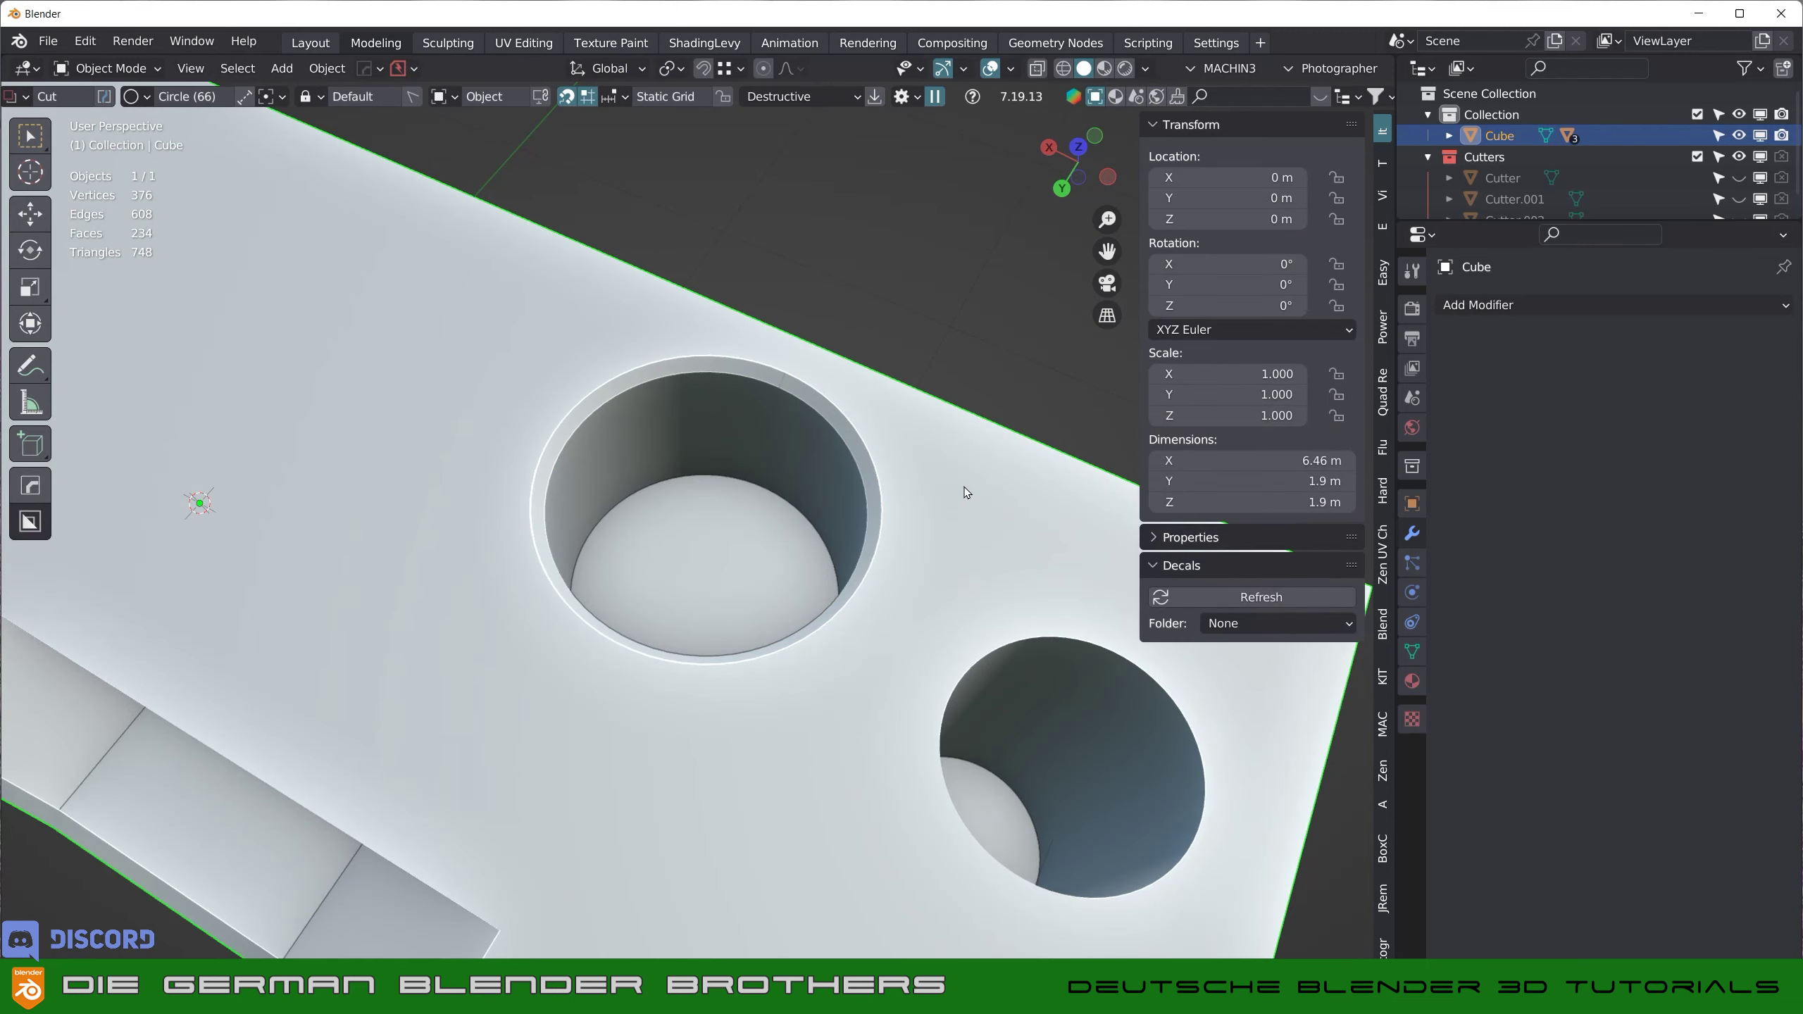
{"action": "key", "text": "KP_Decimal"}
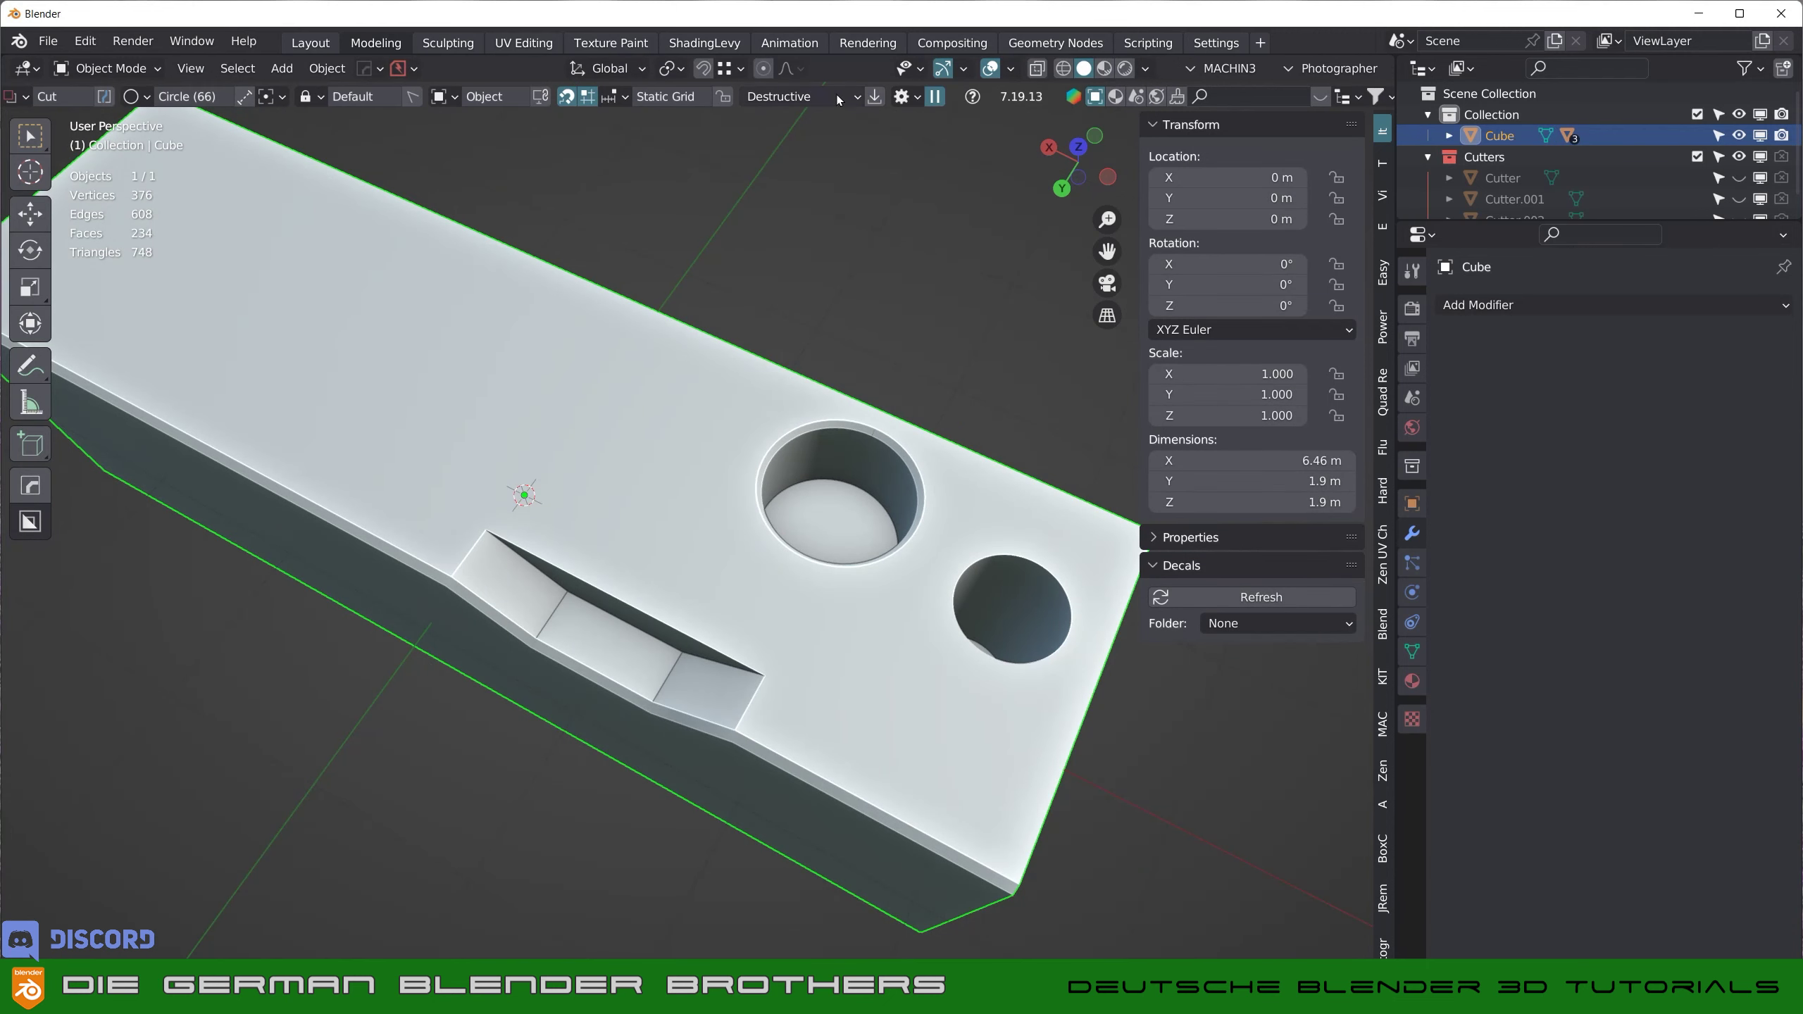
- Switch cuts to Non-Destructive and draw a cylinder cutter left of the larger hole
{"action": "left_click", "coordinate": [837, 96]}
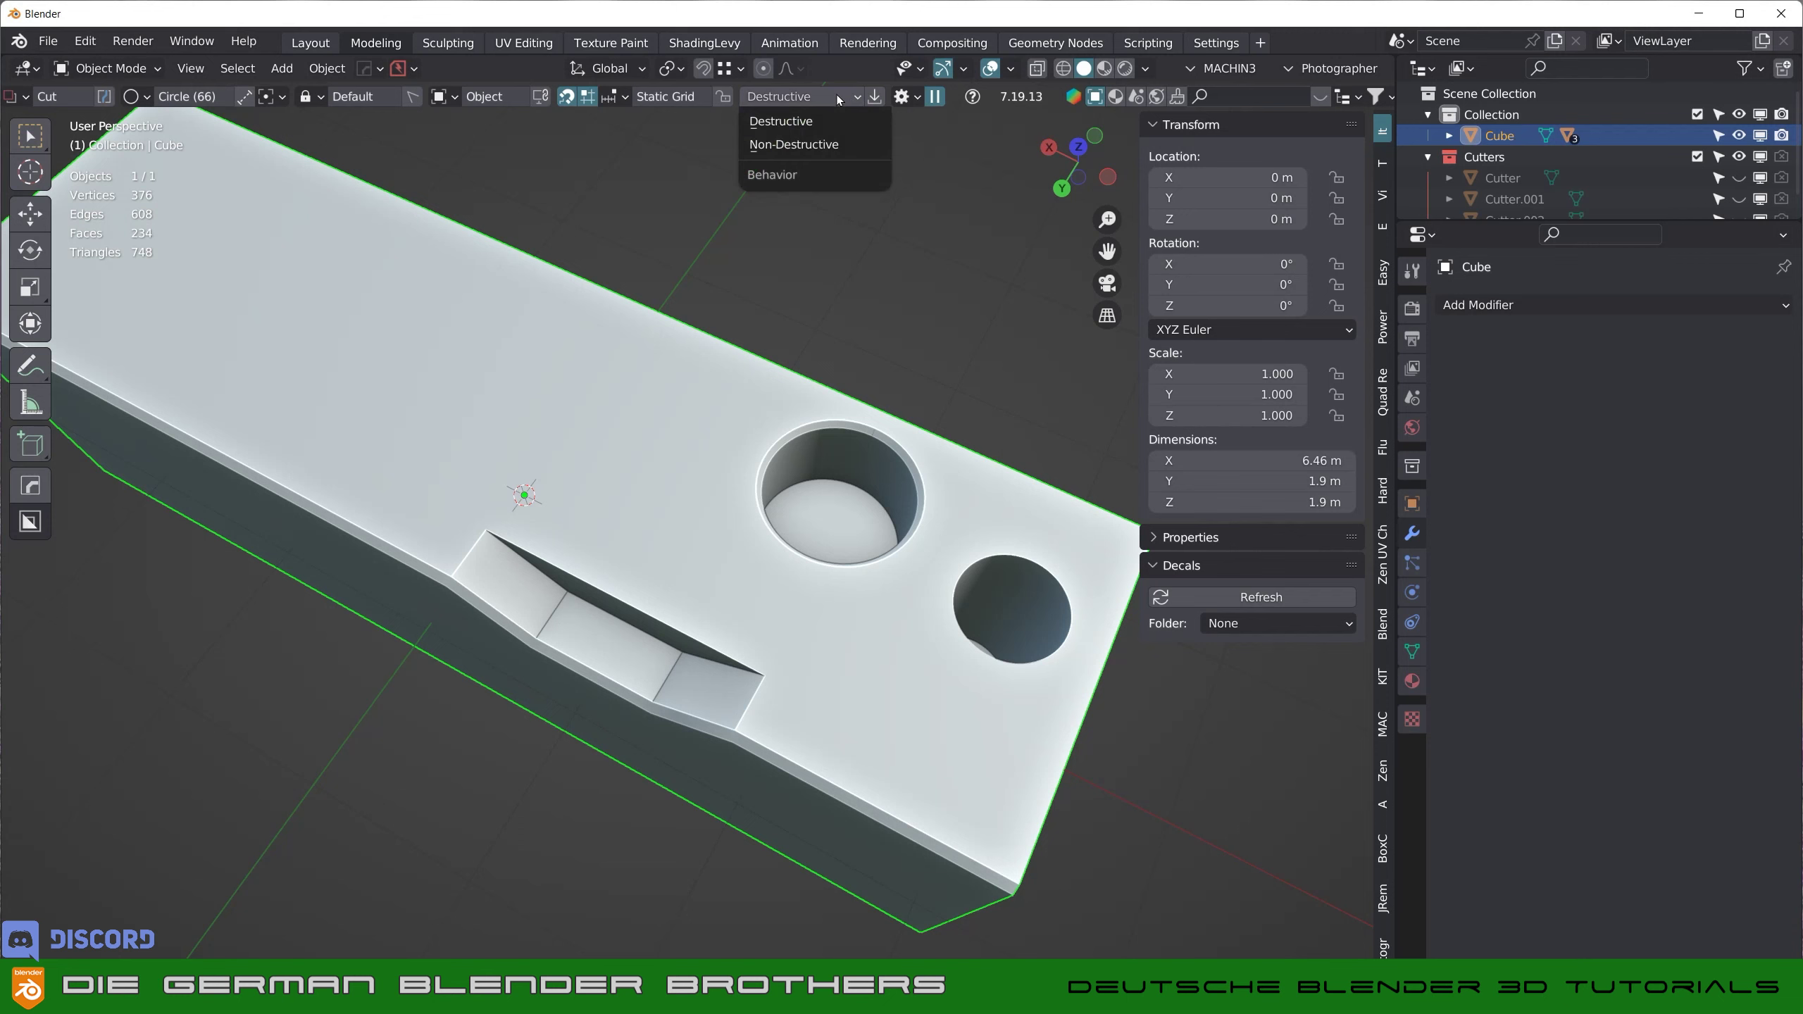
{"action": "left_click", "coordinate": [850, 144]}
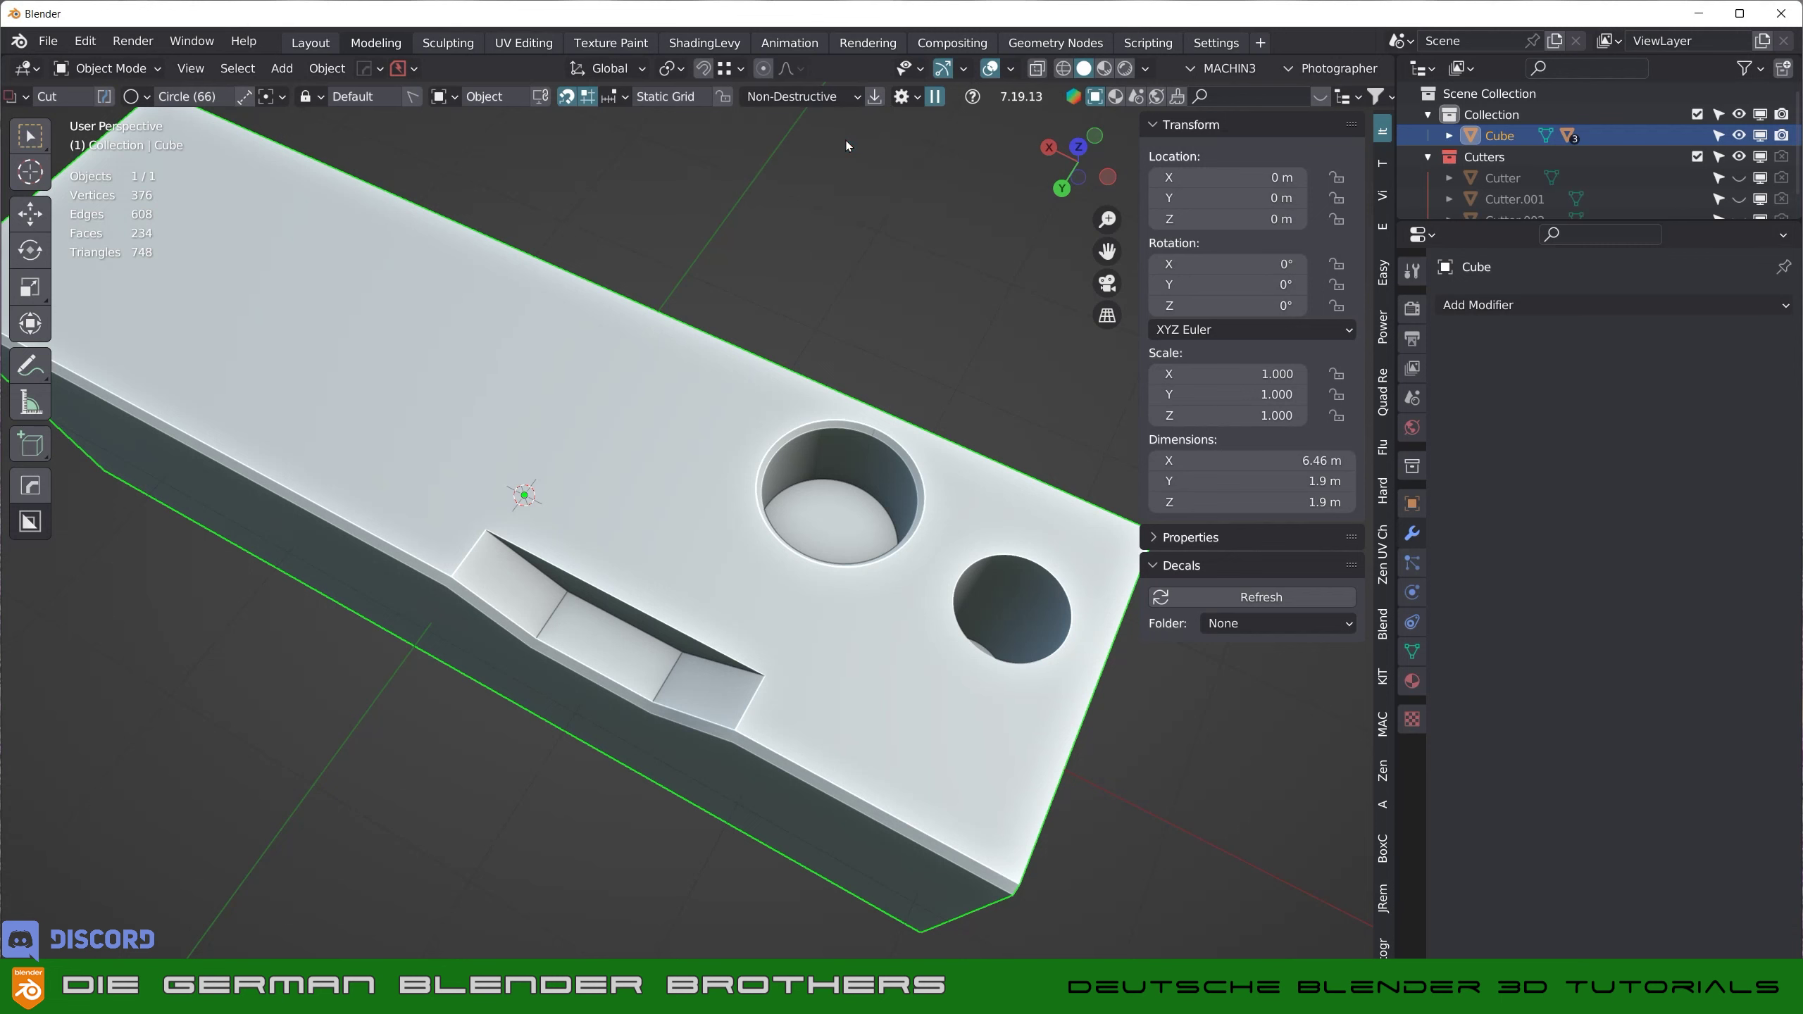
{"action": "middle_click_drag", "start_coordinate": [871, 448], "coordinate": [950, 439]}
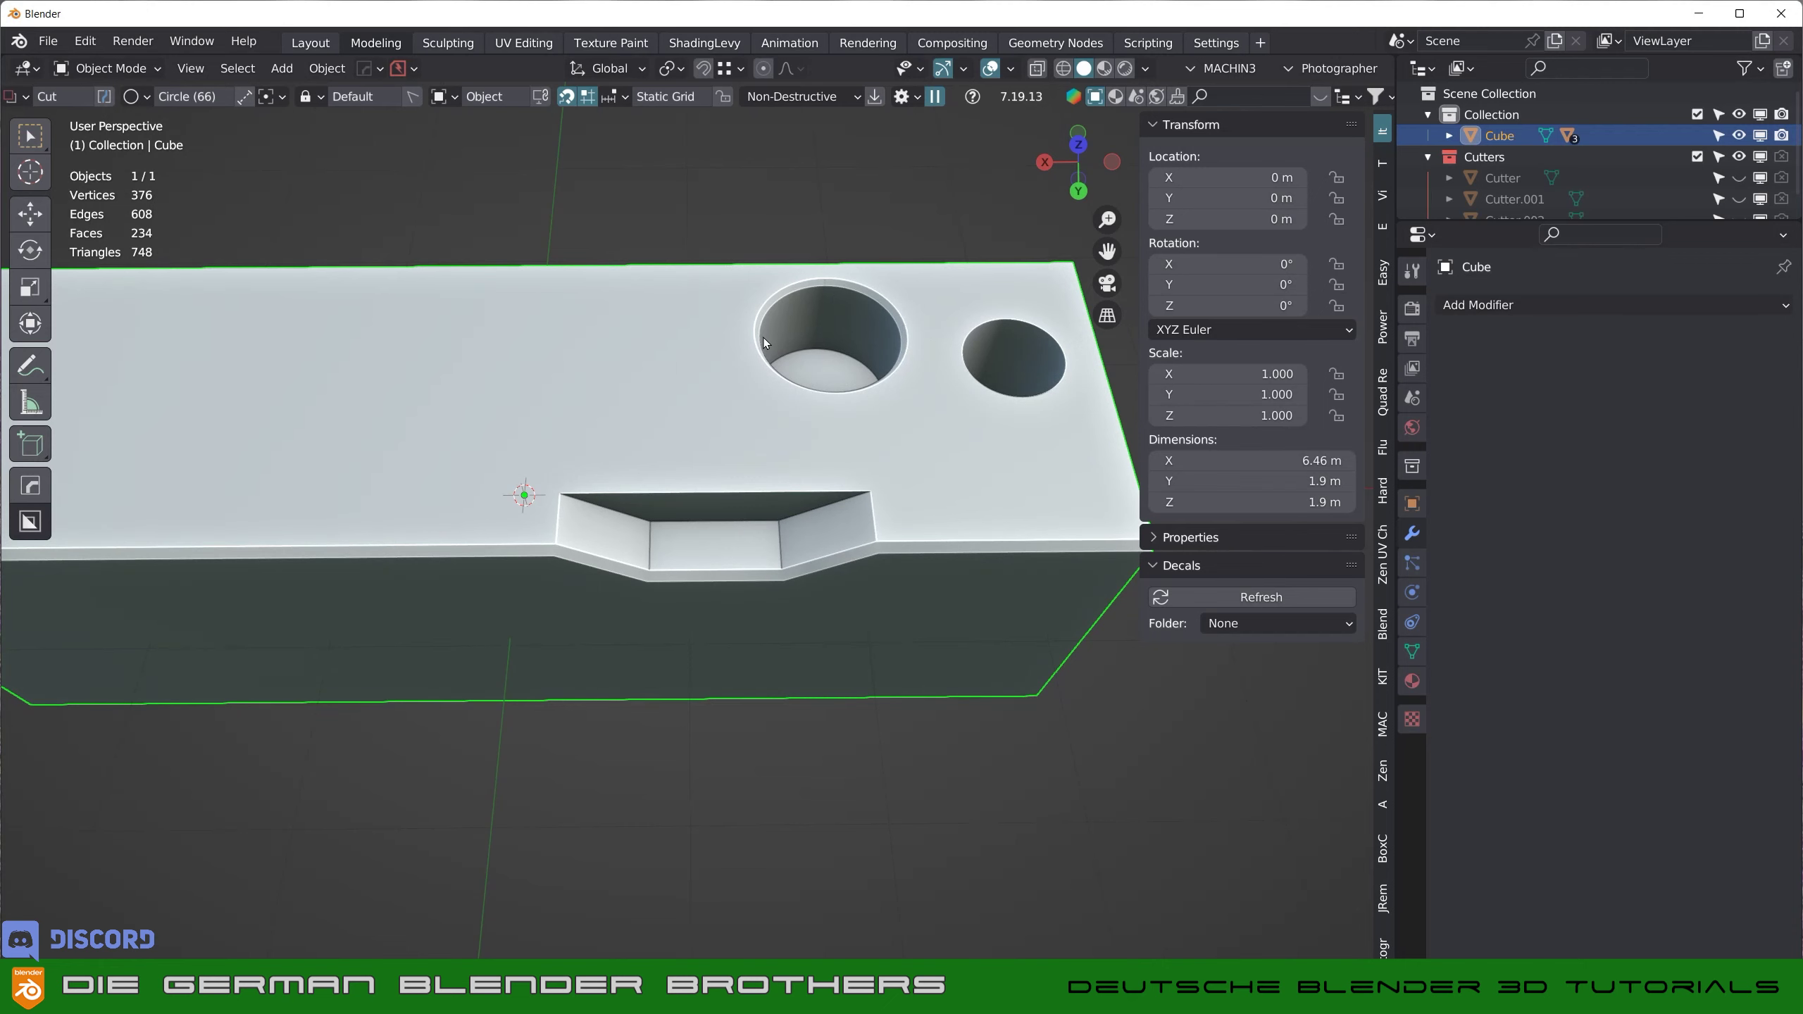
{"action": "mouse_move", "coordinate": [764, 383]}
{"action": "middle_mouse_down"}
{"action": "mouse_move", "coordinate": [725, 368]}
{"action": "mouse_move", "coordinate": [761, 373]}
{"action": "middle_mouse_up"}
{"action": "middle_click_drag", "start_coordinate": [628, 400], "coordinate": [814, 354]}
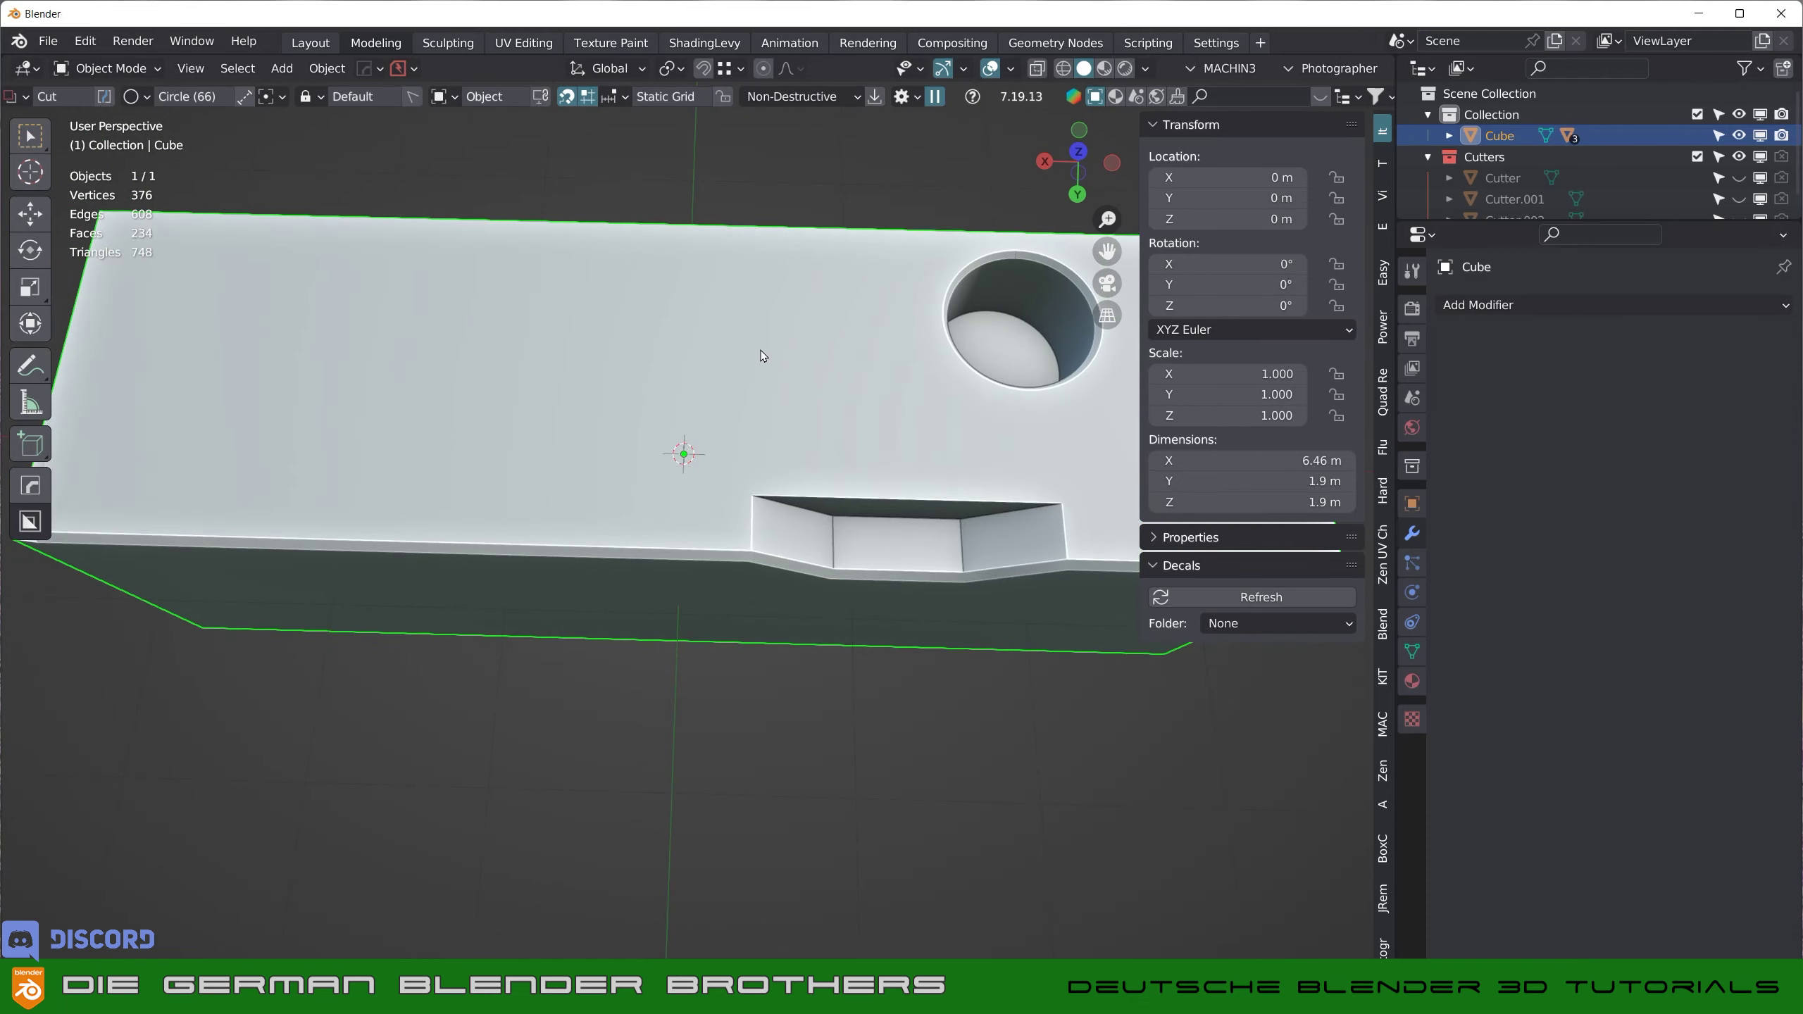
{"action": "mouse_move", "coordinate": [777, 395]}
{"action": "middle_mouse_down"}
{"action": "mouse_move", "coordinate": [745, 362]}
{"action": "mouse_move", "coordinate": [844, 238]}
{"action": "mouse_move", "coordinate": [624, 306]}
{"action": "middle_mouse_up"}
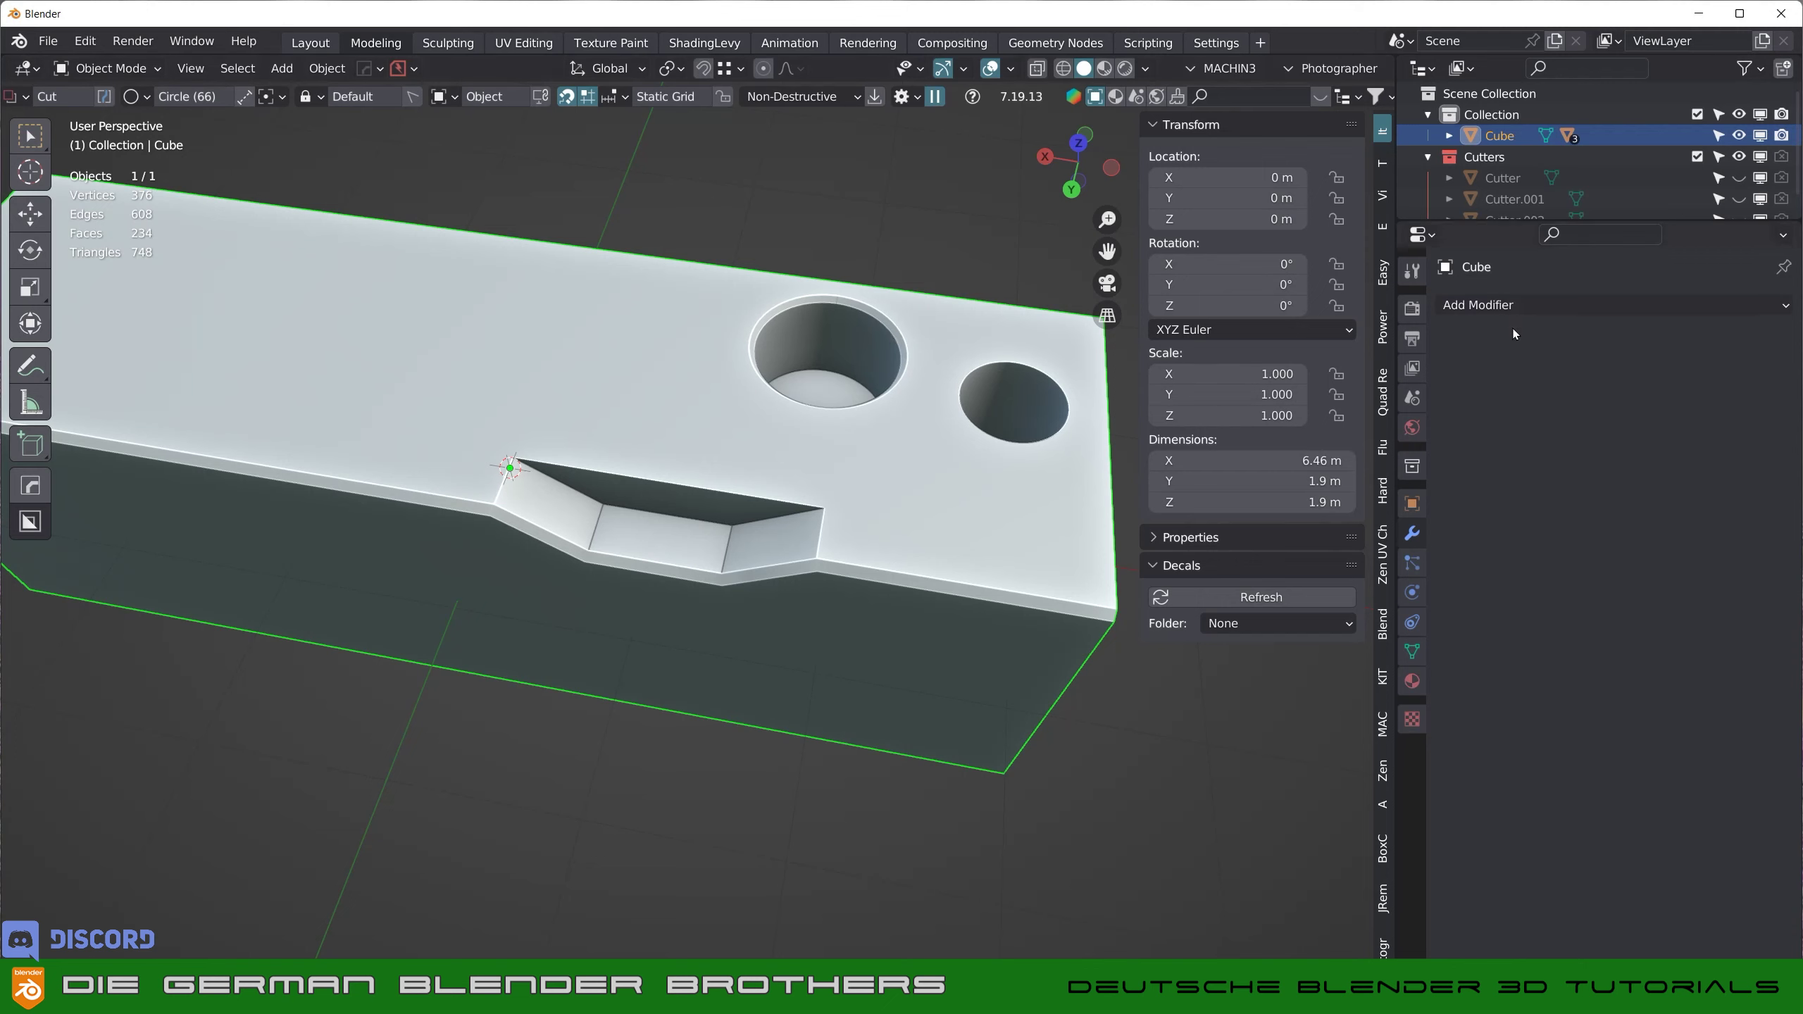
{"action": "left_click_drag", "start_coordinate": [569, 348], "coordinate": [664, 394]}
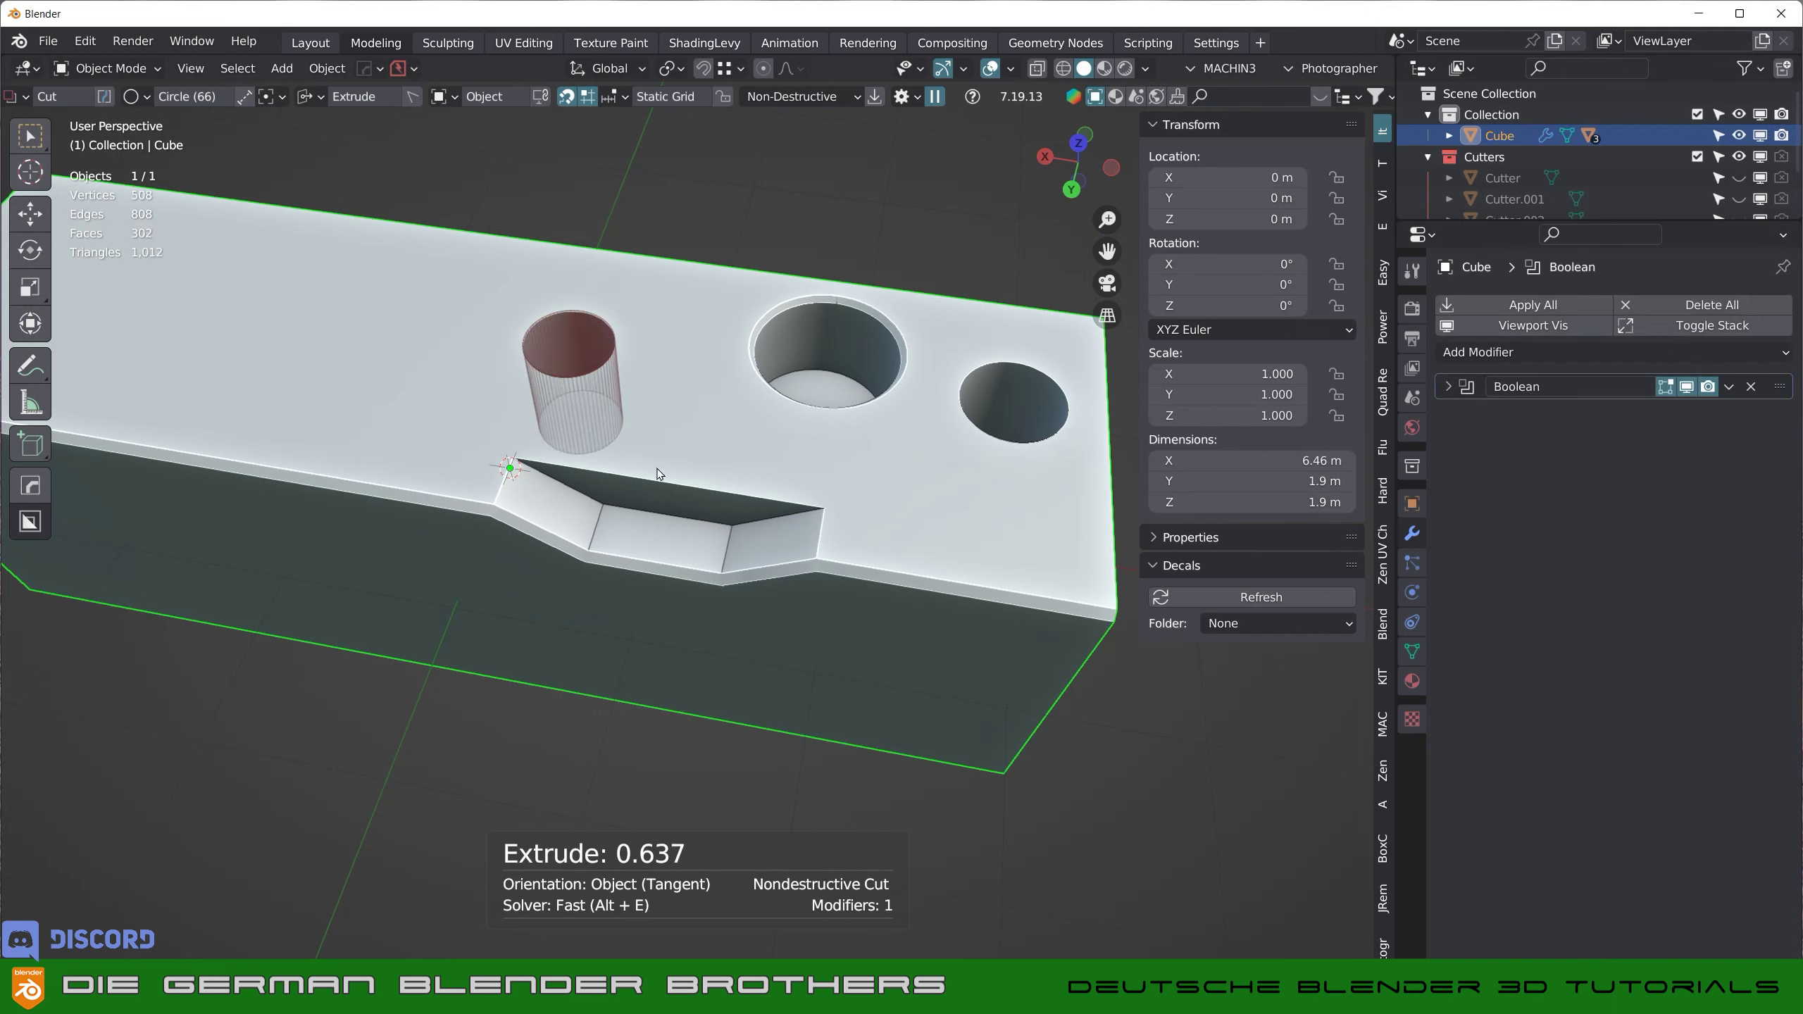
- Finish the circle cut and apply its Boolean to make the smaller hole permanent
{"action": "left_click_drag", "start_coordinate": [658, 474], "coordinate": [656, 477]}
{"action": "left_click", "coordinate": [1729, 387]}
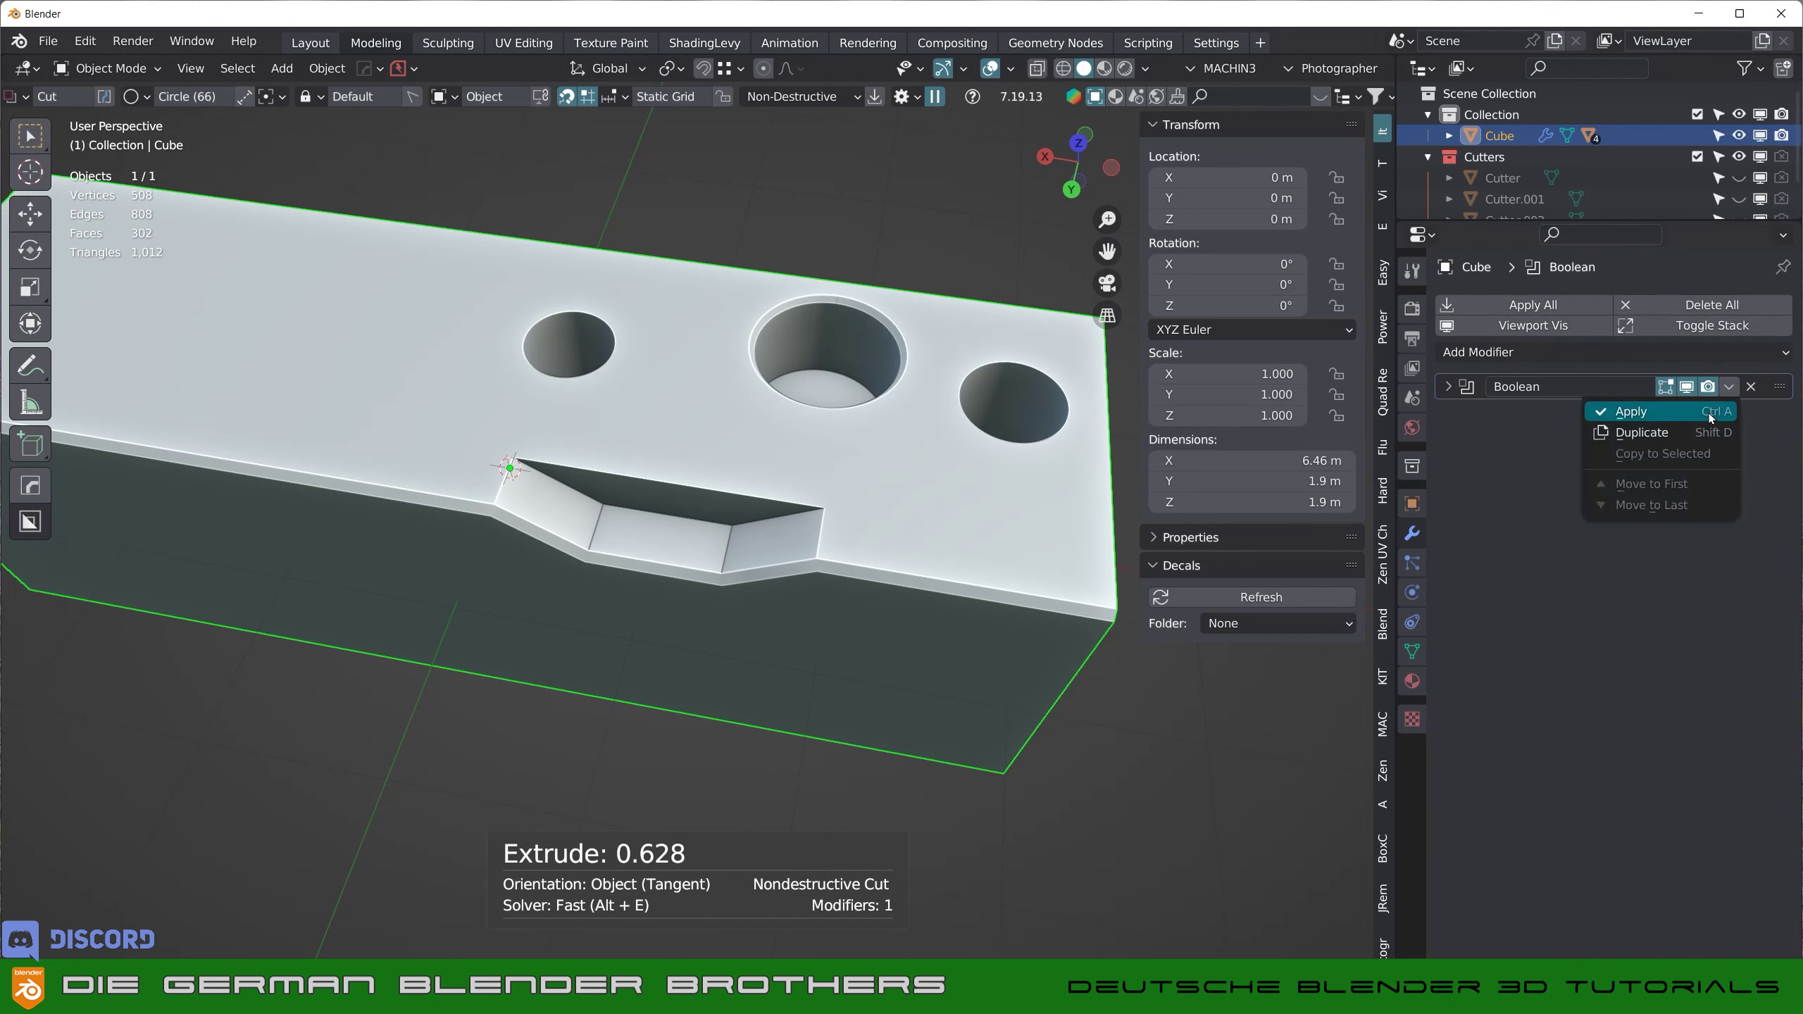
{"action": "left_click", "coordinate": [1637, 411]}
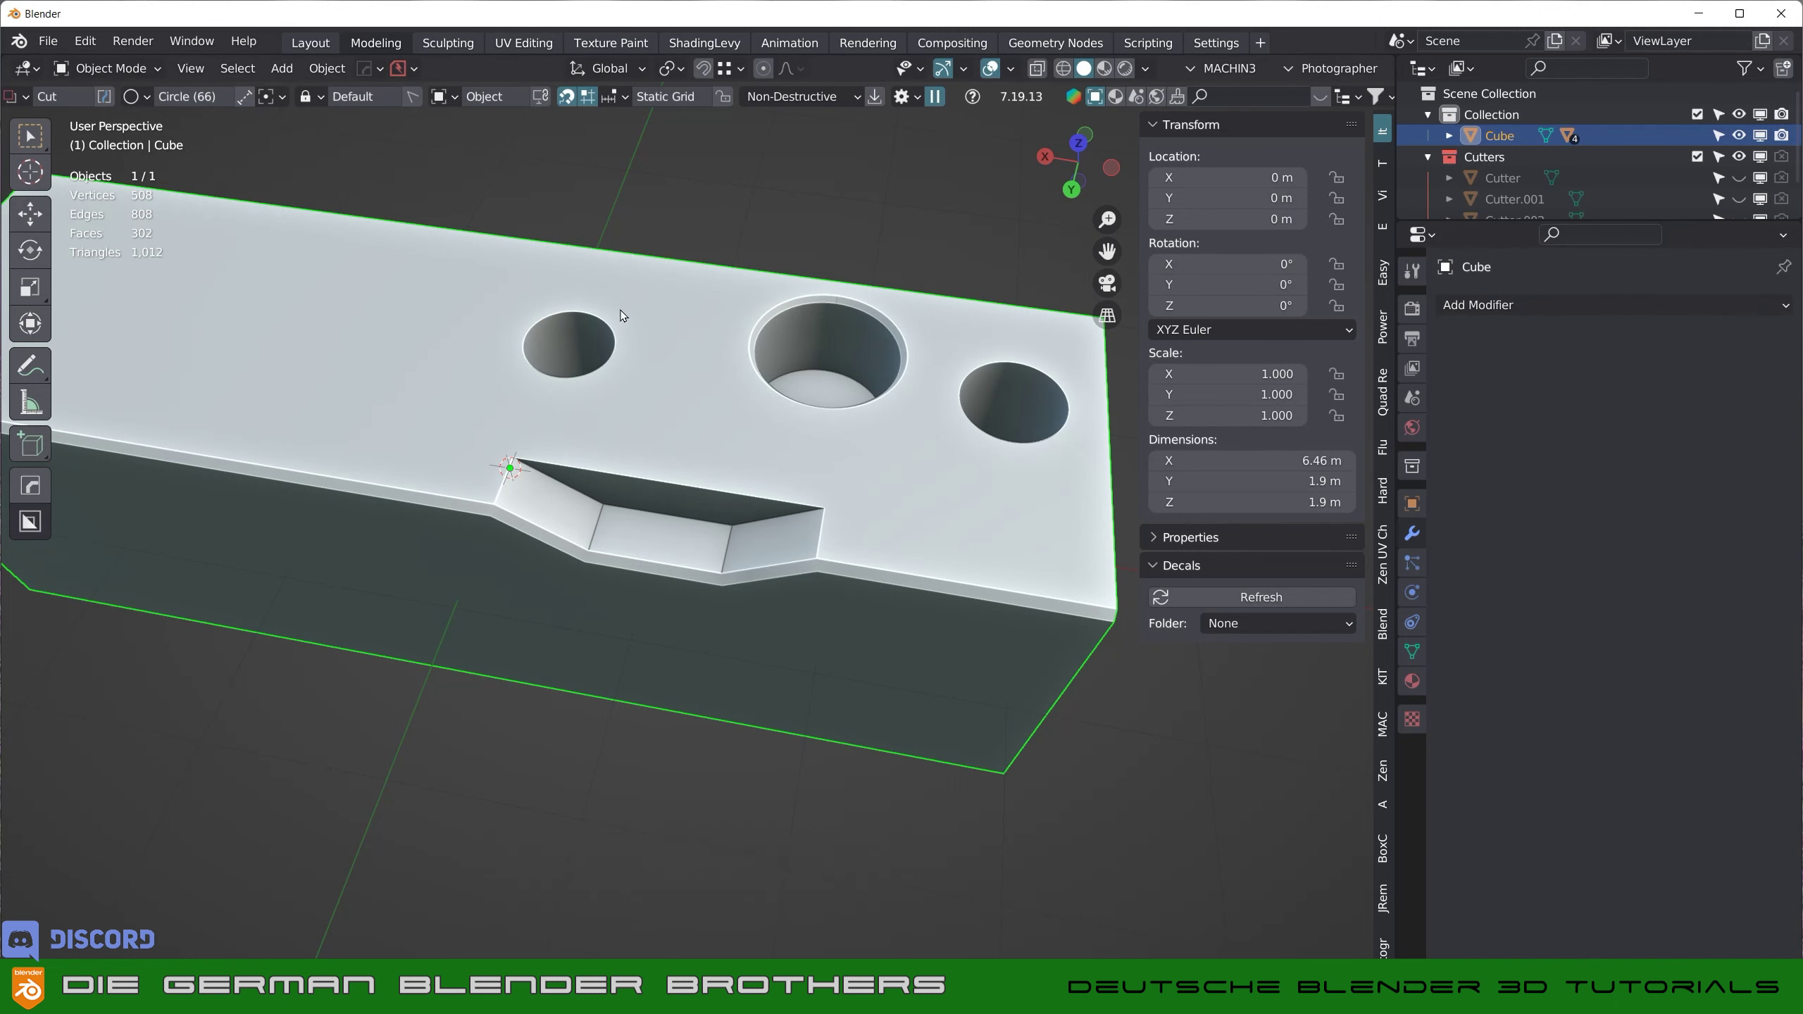
{"action": "scroll", "coordinate": [622, 316], "scroll_direction": "down", "scroll_amount": 5}
{"action": "middle_click_drag", "start_coordinate": [622, 315], "coordinate": [654, 390]}
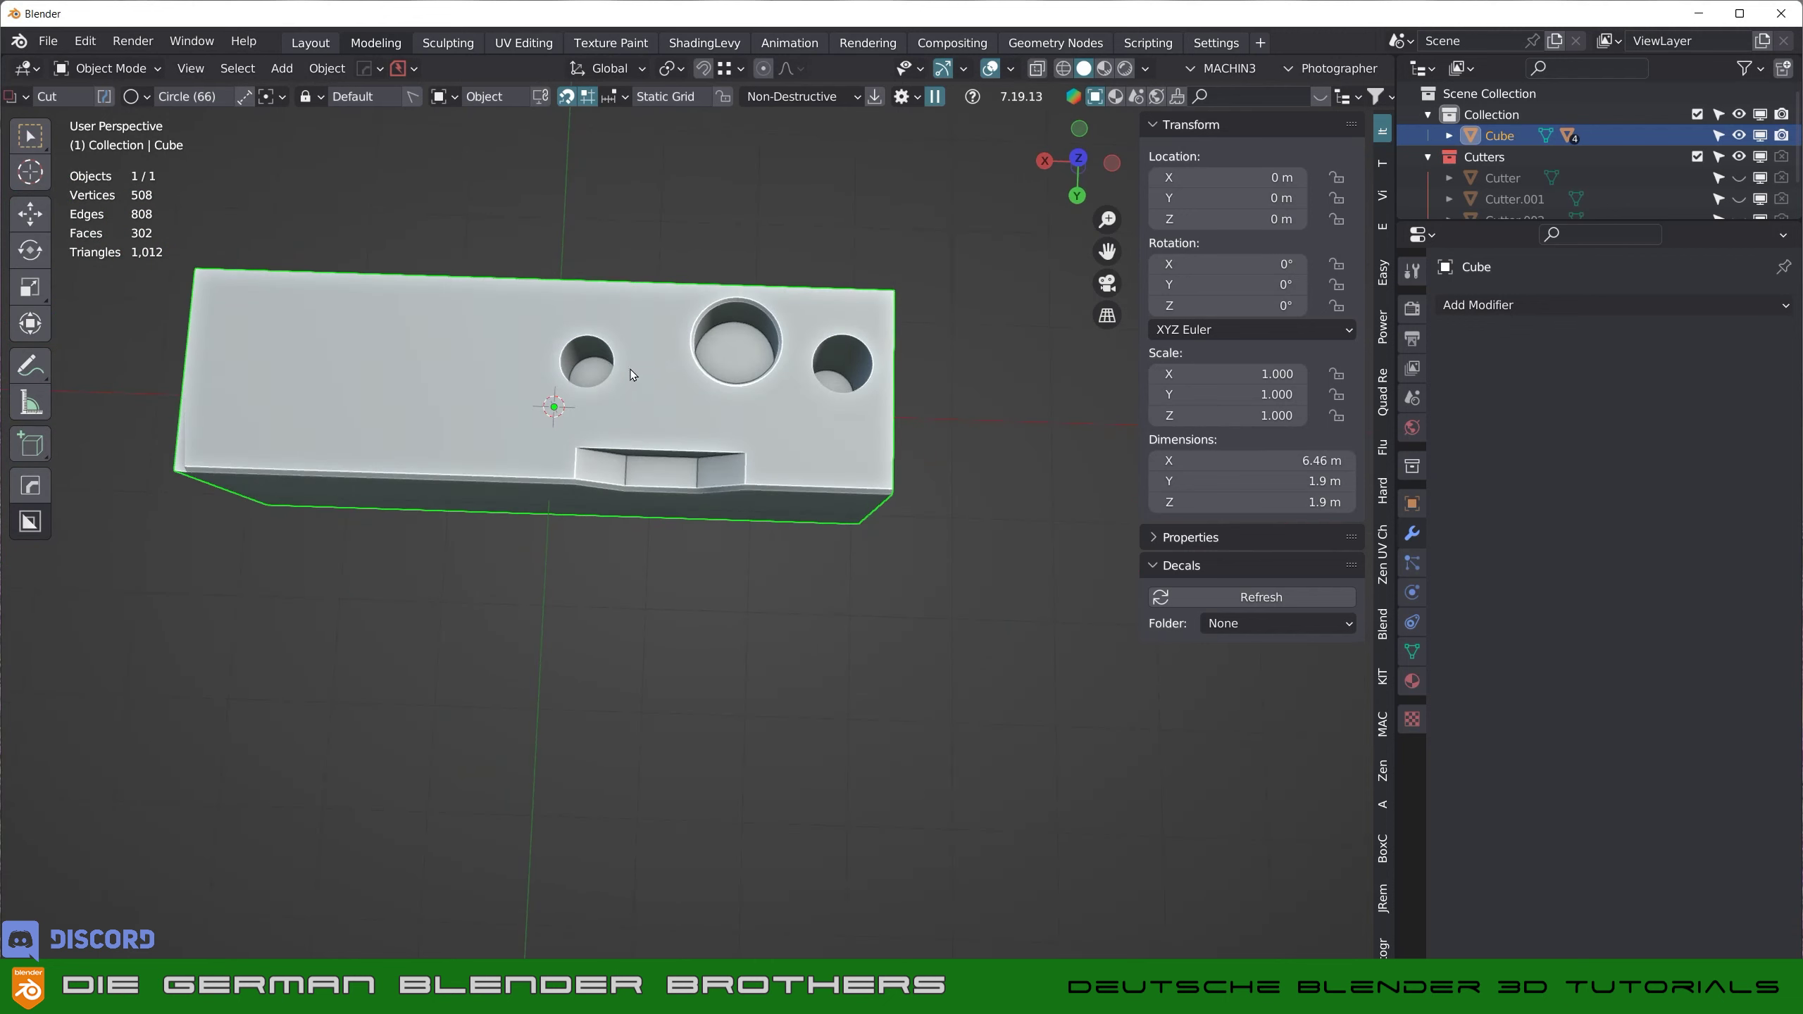
- Inspect the BoxCutter settings, expanding the behaviour and Collection sections
{"action": "left_click", "coordinate": [908, 102]}
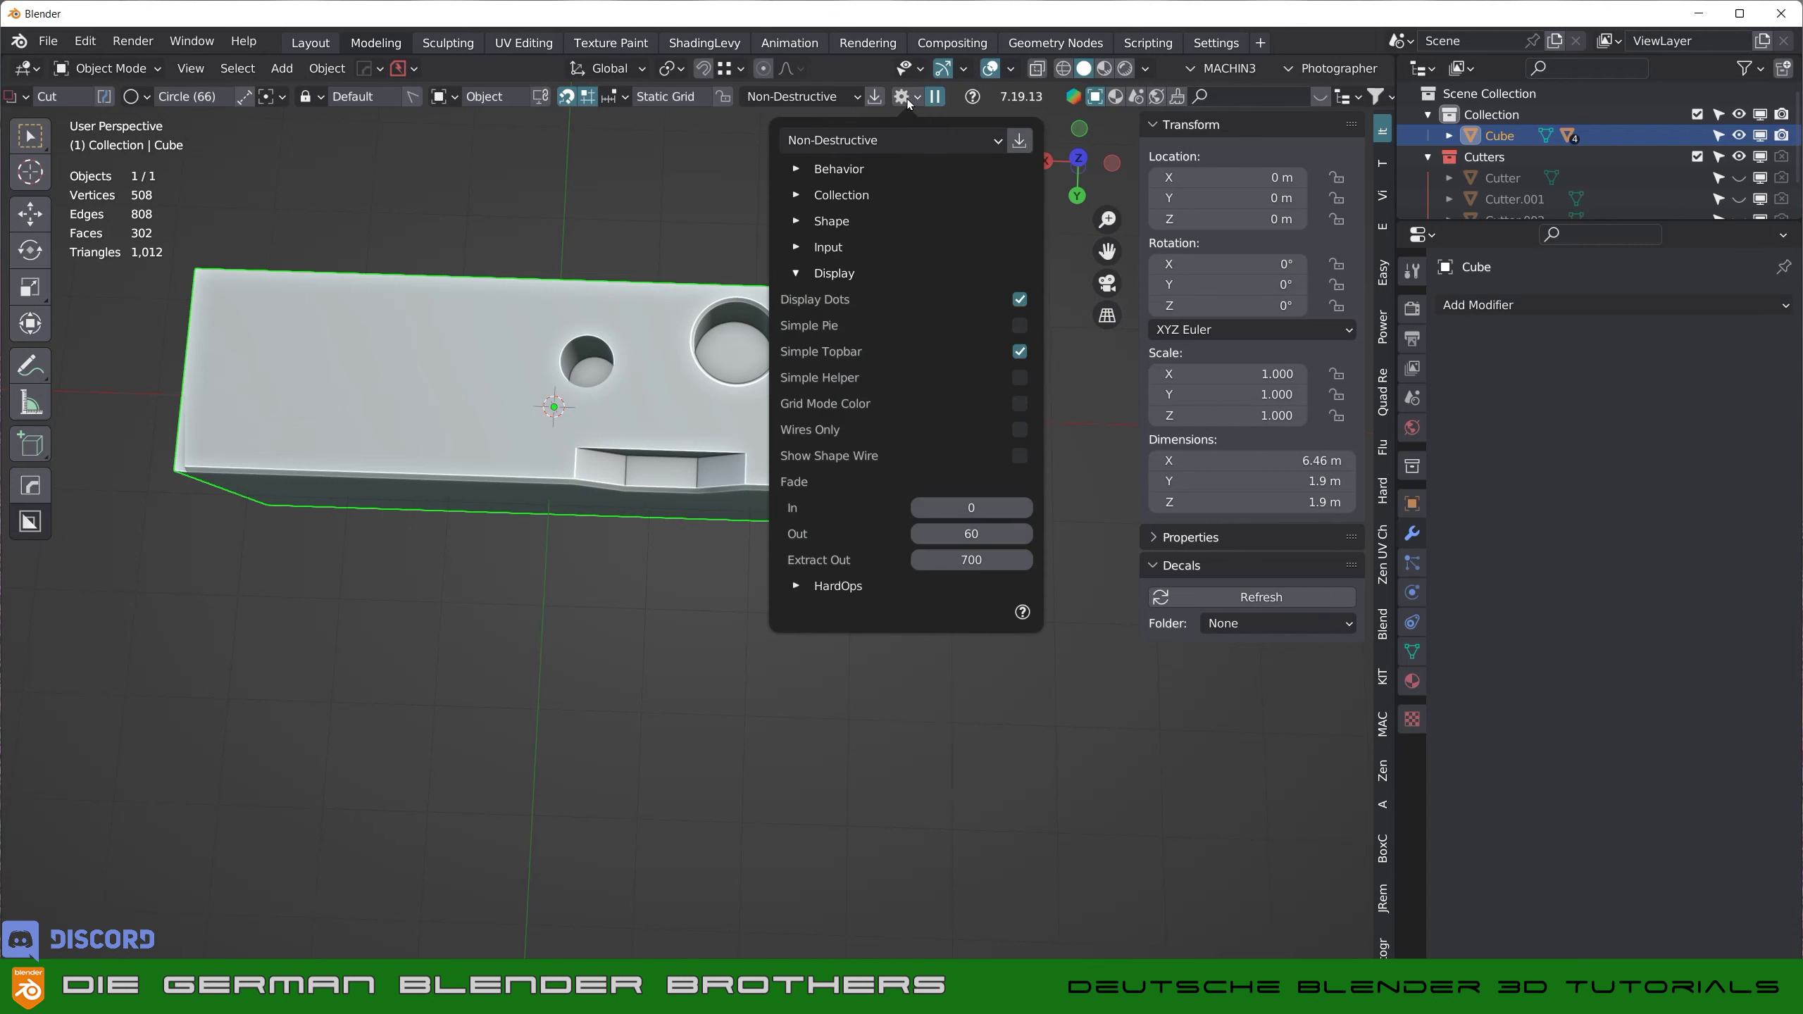
{"action": "left_click", "coordinate": [838, 170]}
{"action": "left_click", "coordinate": [839, 170]}
{"action": "left_click", "coordinate": [845, 196]}
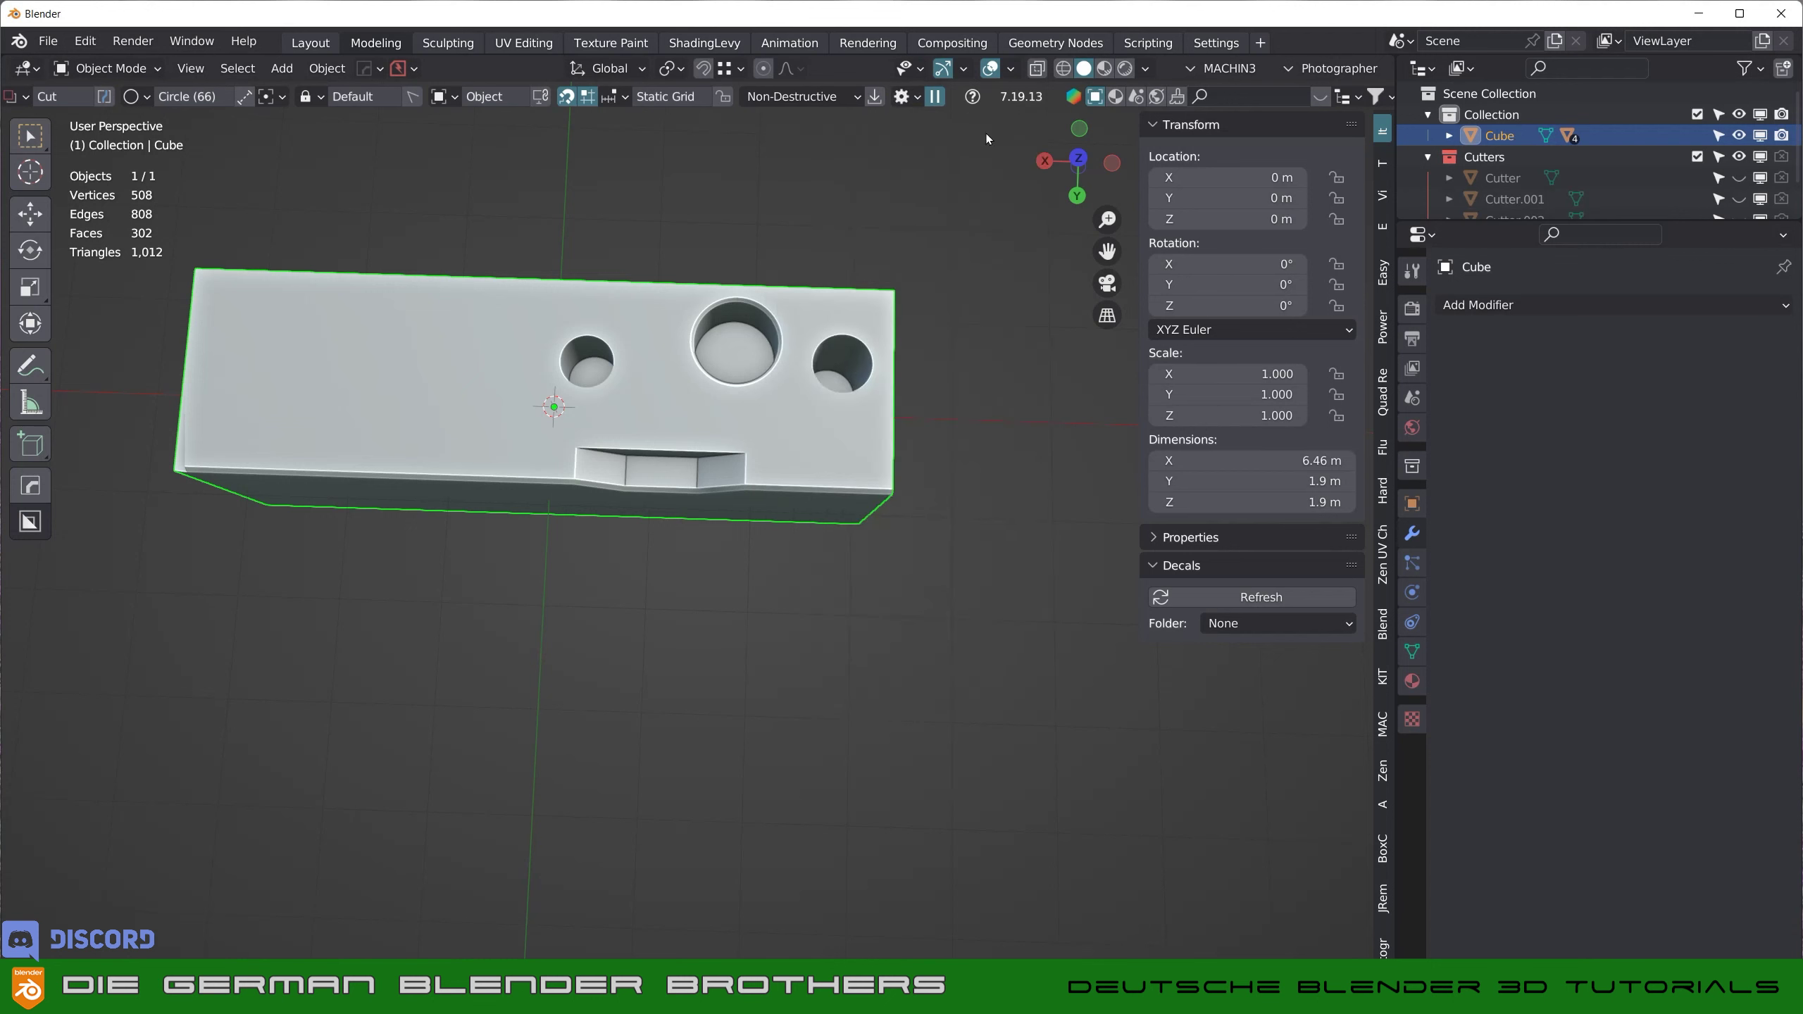
{"action": "left_click", "coordinate": [917, 97]}
- Try renaming the cutter collection to 'Schnitt', cancel, then cut a round hole near the left end
{"action": "left_click", "coordinate": [953, 227]}
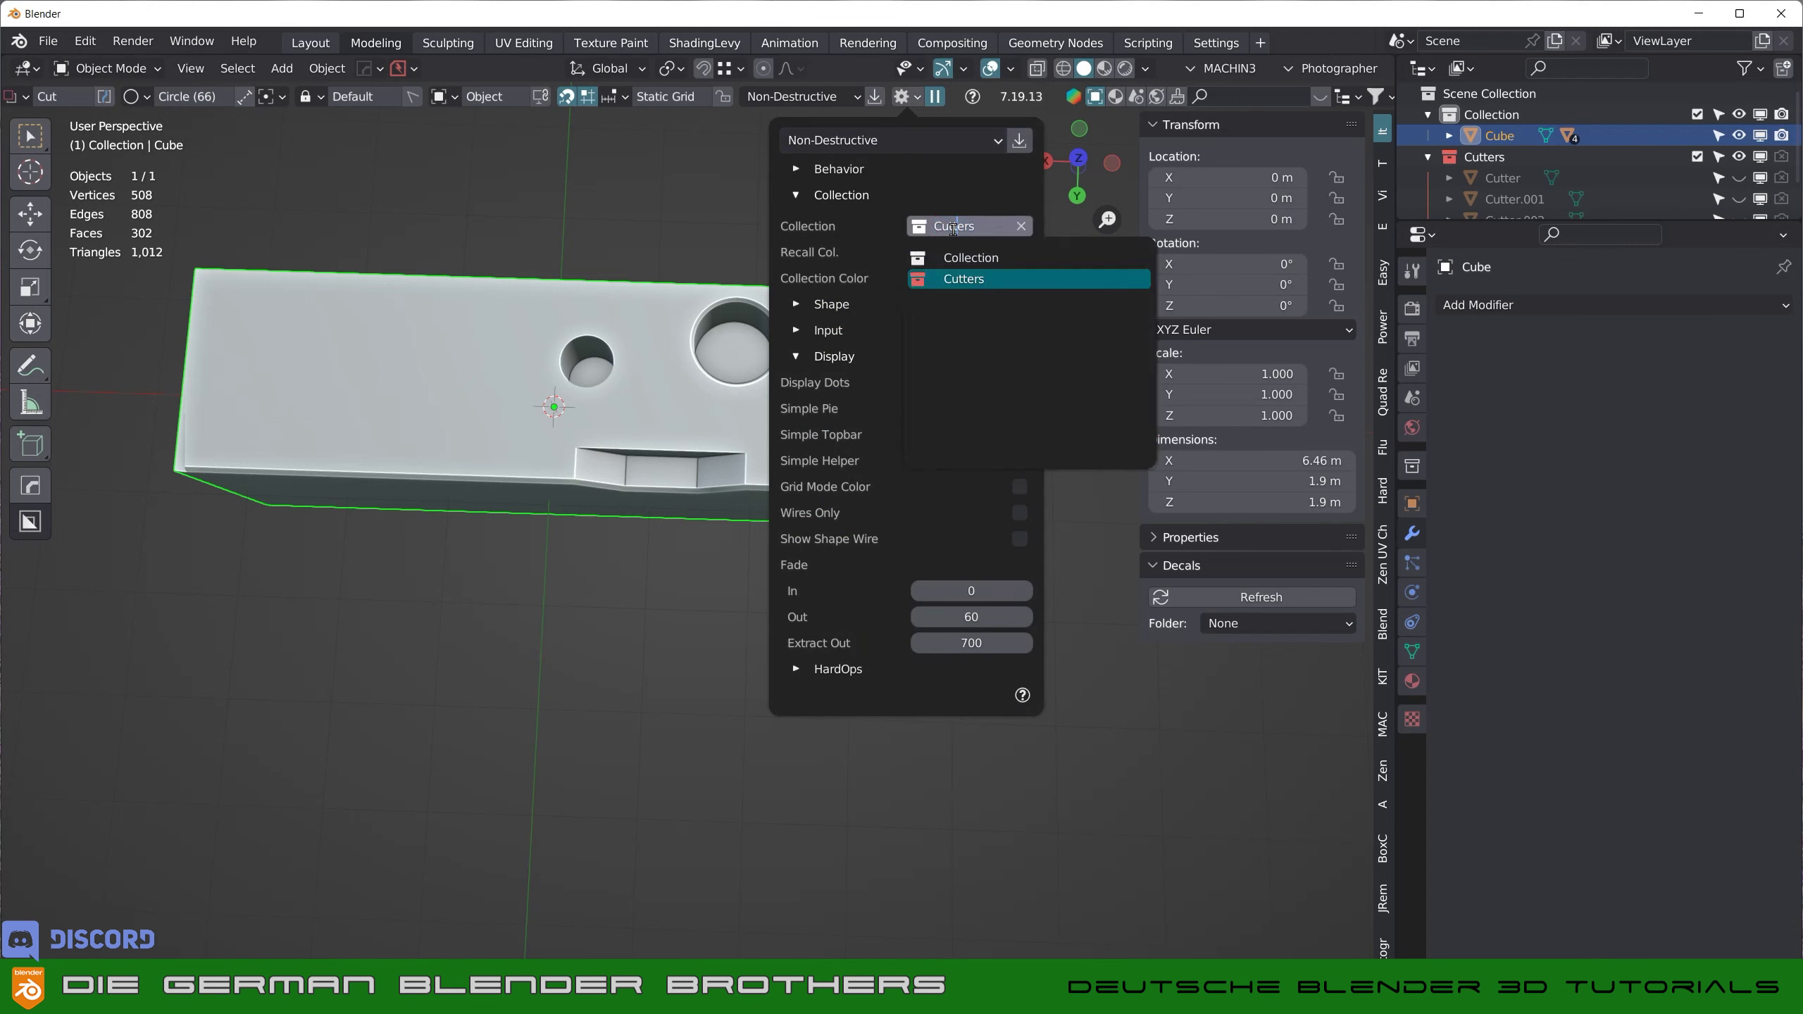
{"action": "double_click", "coordinate": [953, 227]}
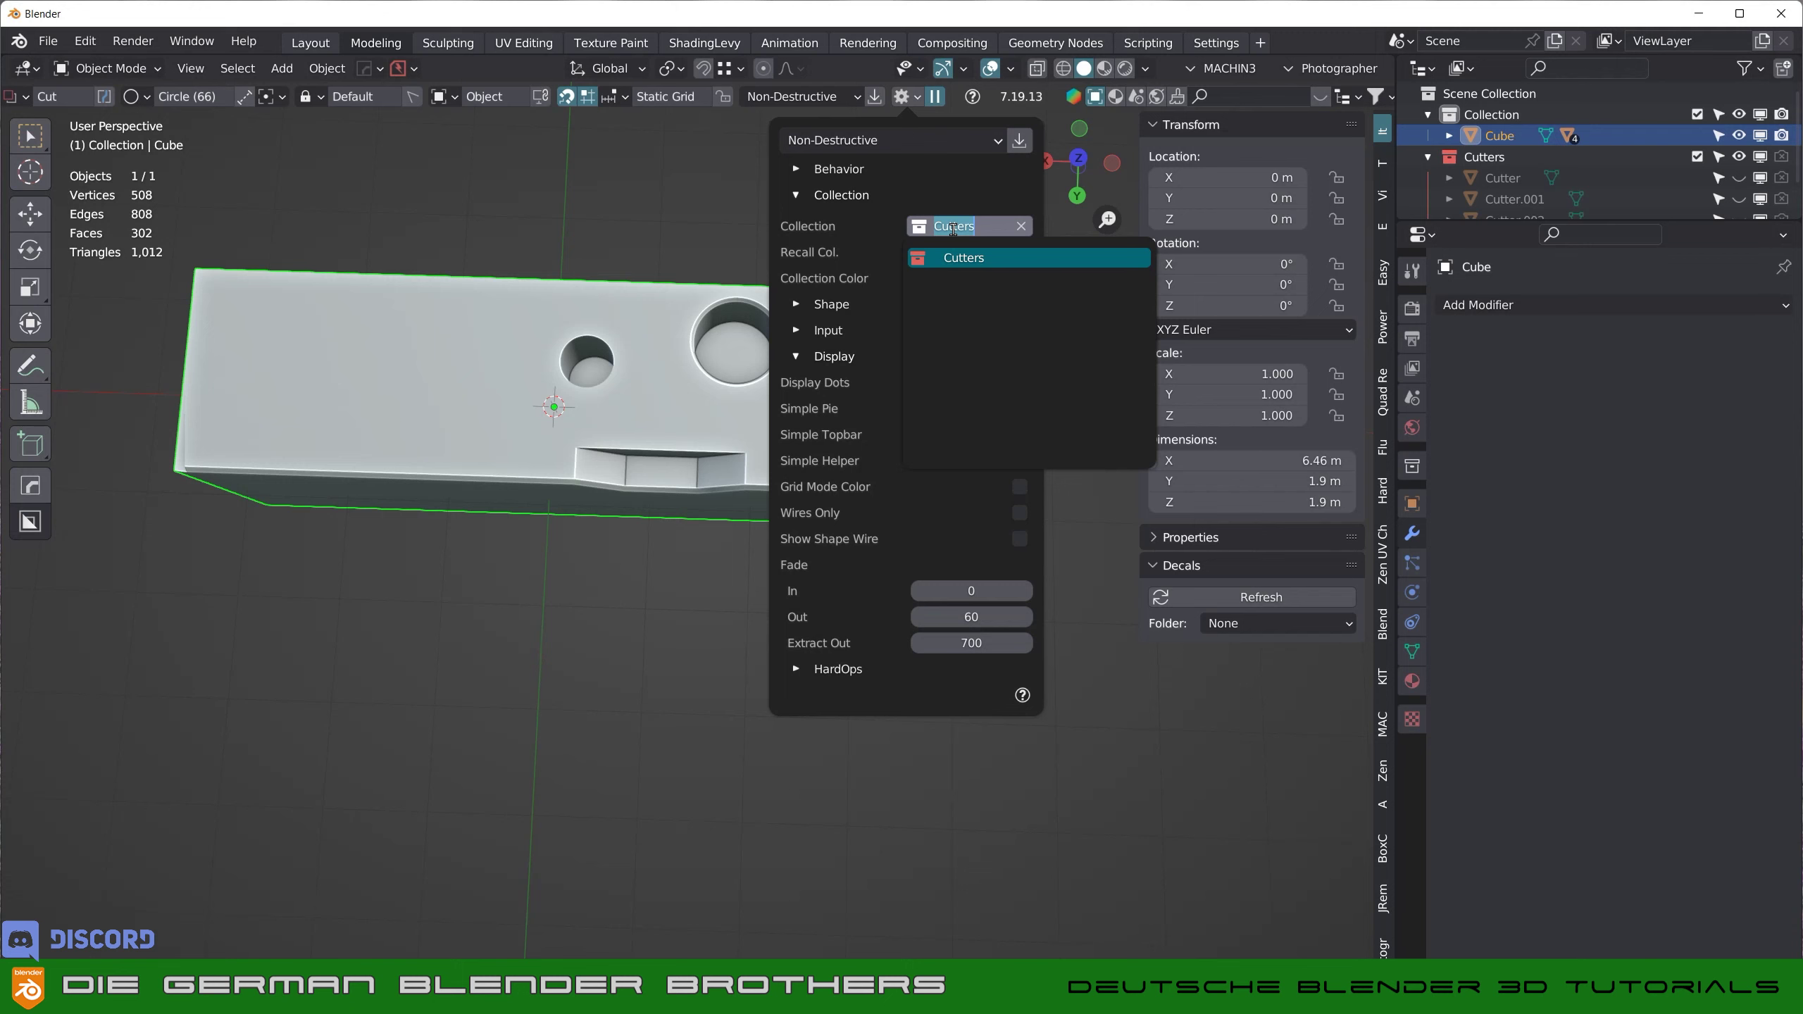
{"action": "type", "text": "Schnitte"}
{"action": "key", "text": "Escape"}
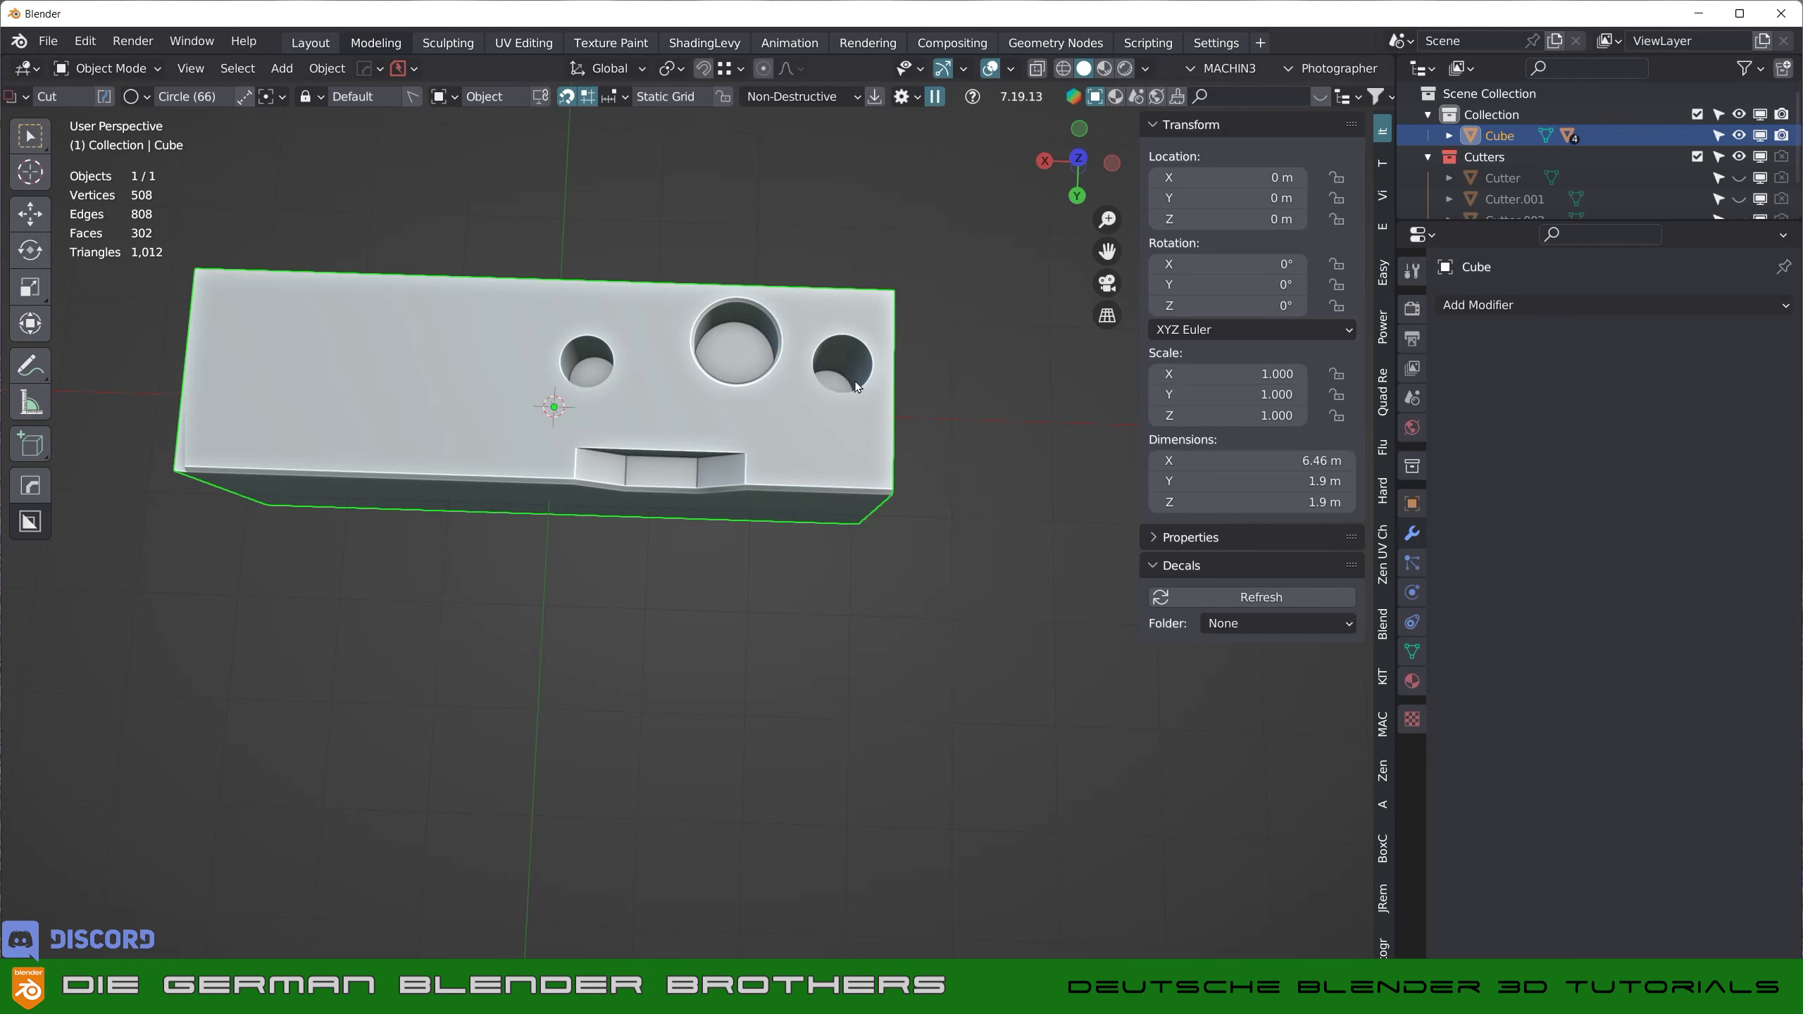
{"action": "key", "text": "KP_Decimal"}
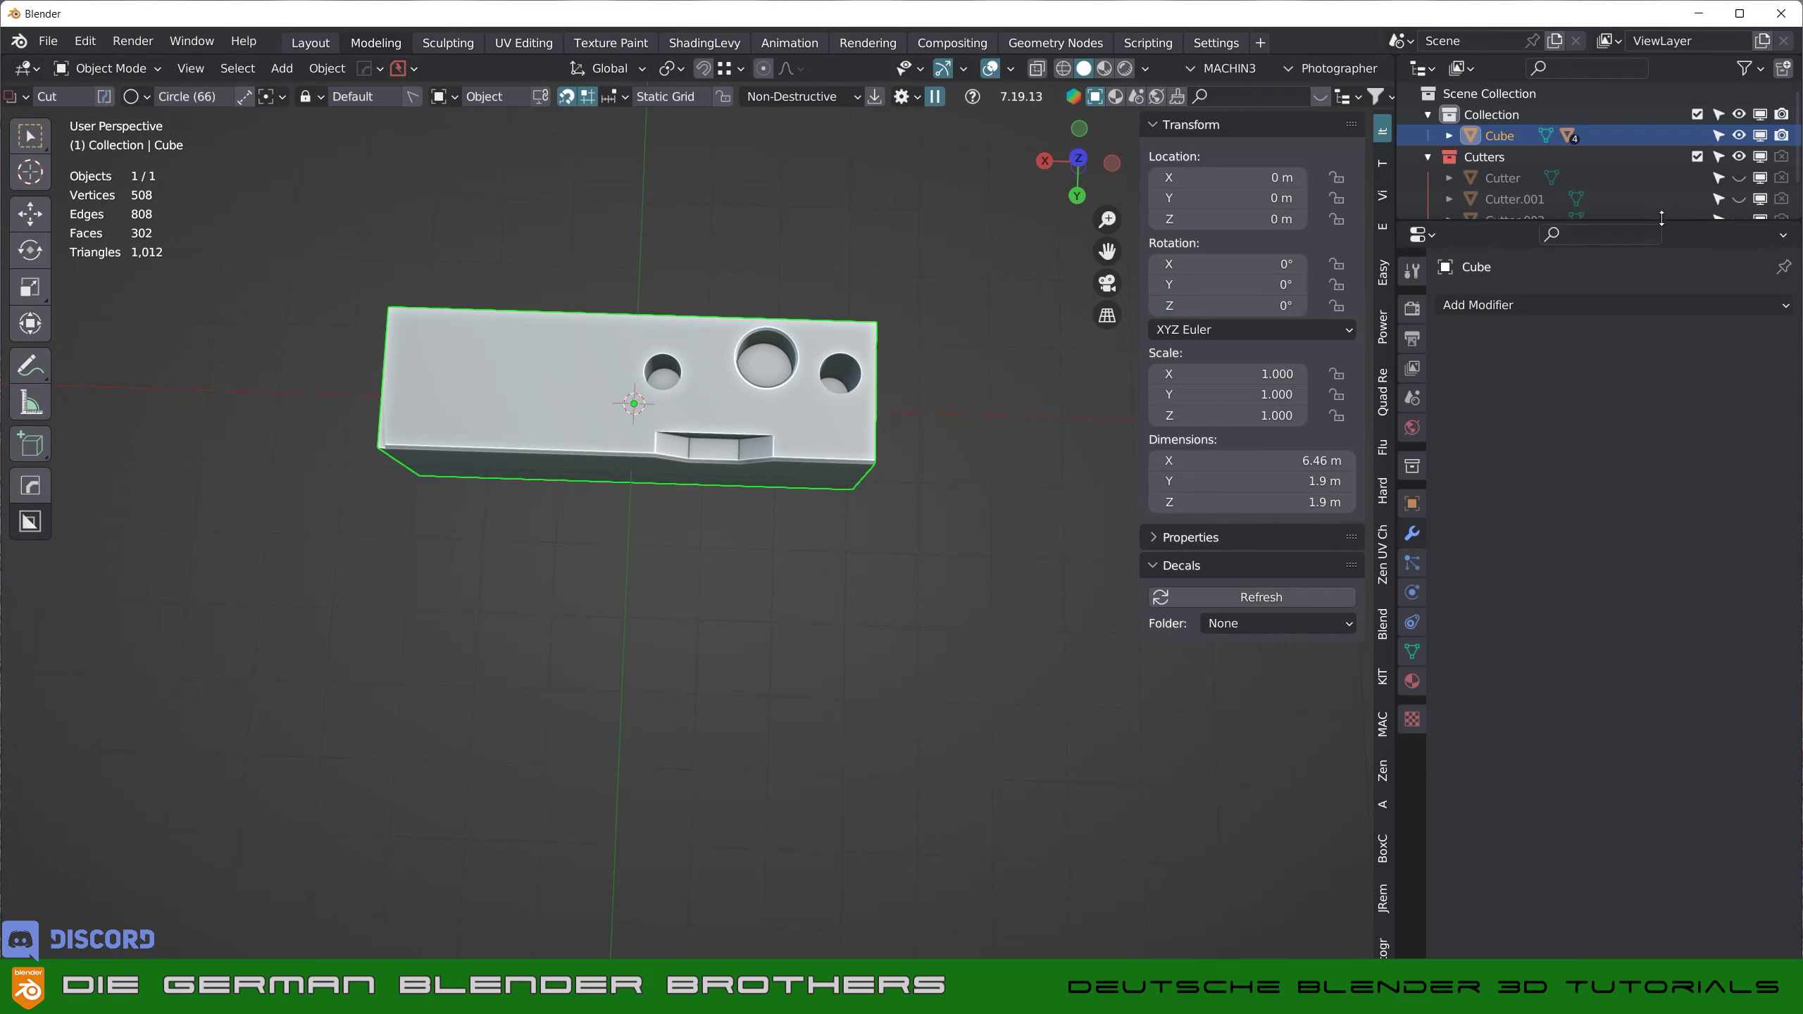
{"action": "left_click_drag", "start_coordinate": [1662, 226], "coordinate": [1676, 426]}
{"action": "left_click_drag", "start_coordinate": [490, 369], "coordinate": [597, 398]}
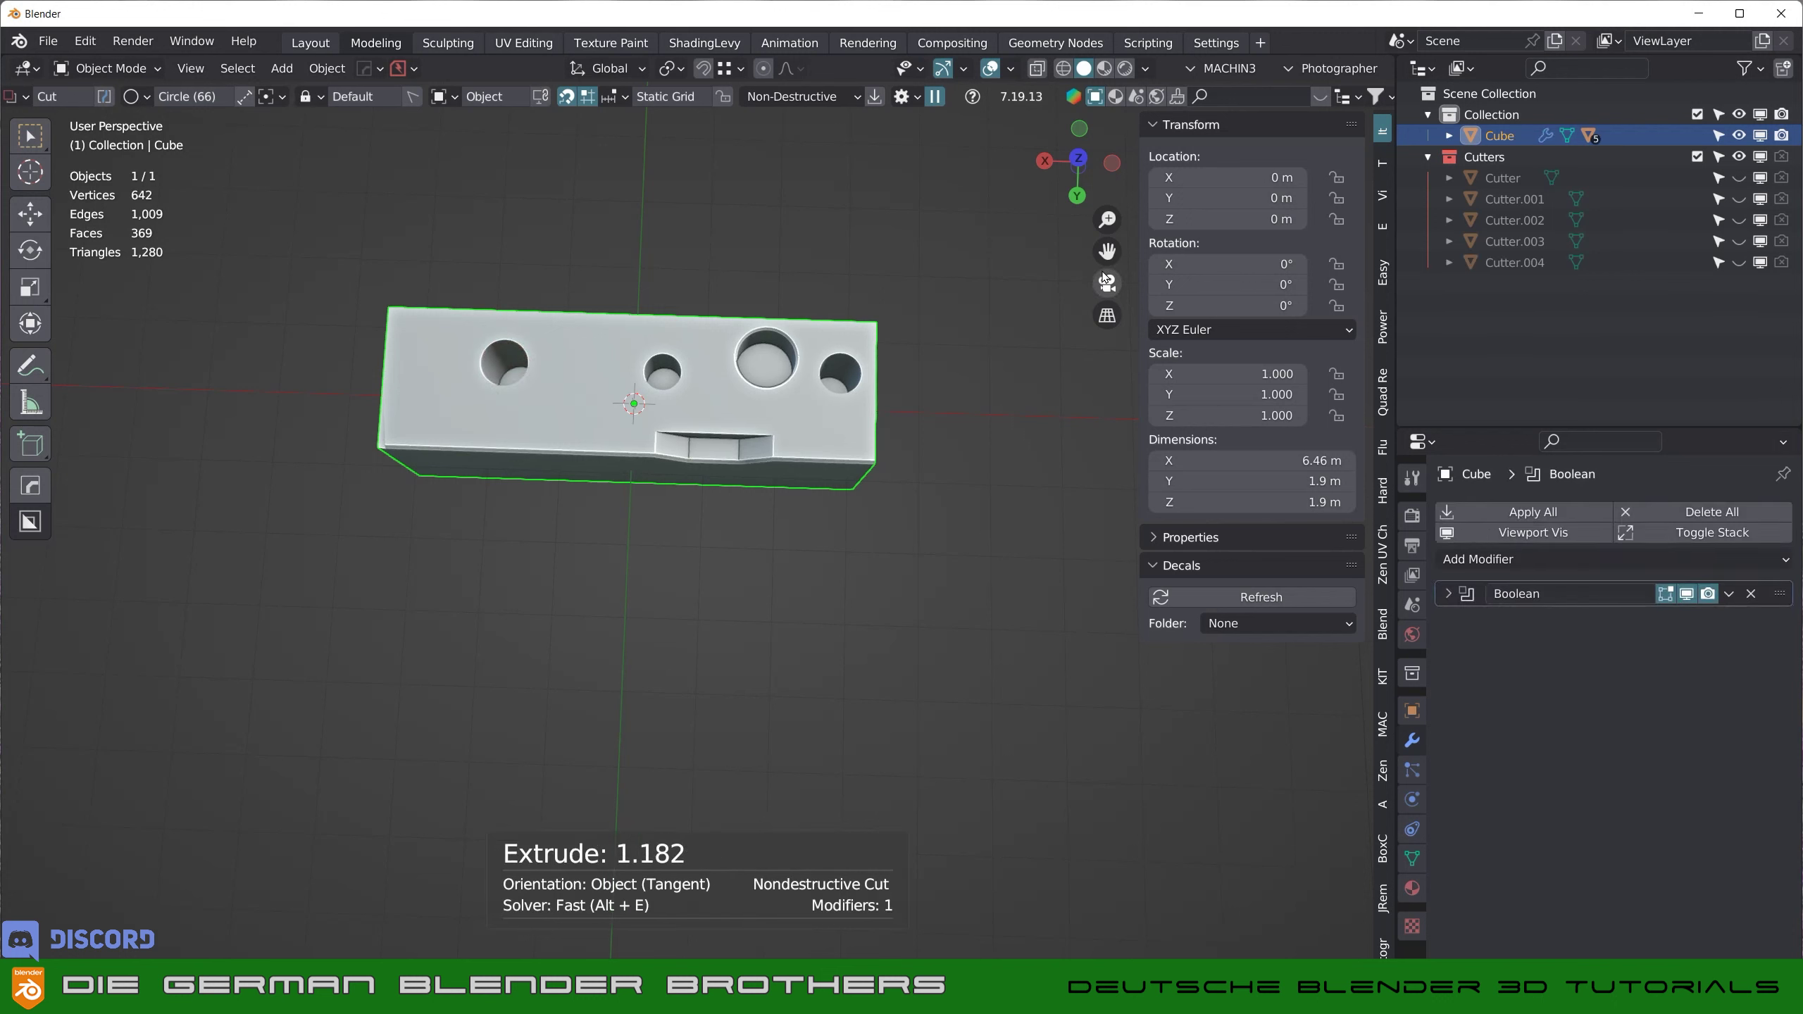
{"action": "mouse_move", "coordinate": [787, 384]}
{"action": "middle_mouse_down"}
{"action": "mouse_move", "coordinate": [794, 339]}
{"action": "mouse_move", "coordinate": [858, 290]}
{"action": "middle_mouse_up"}
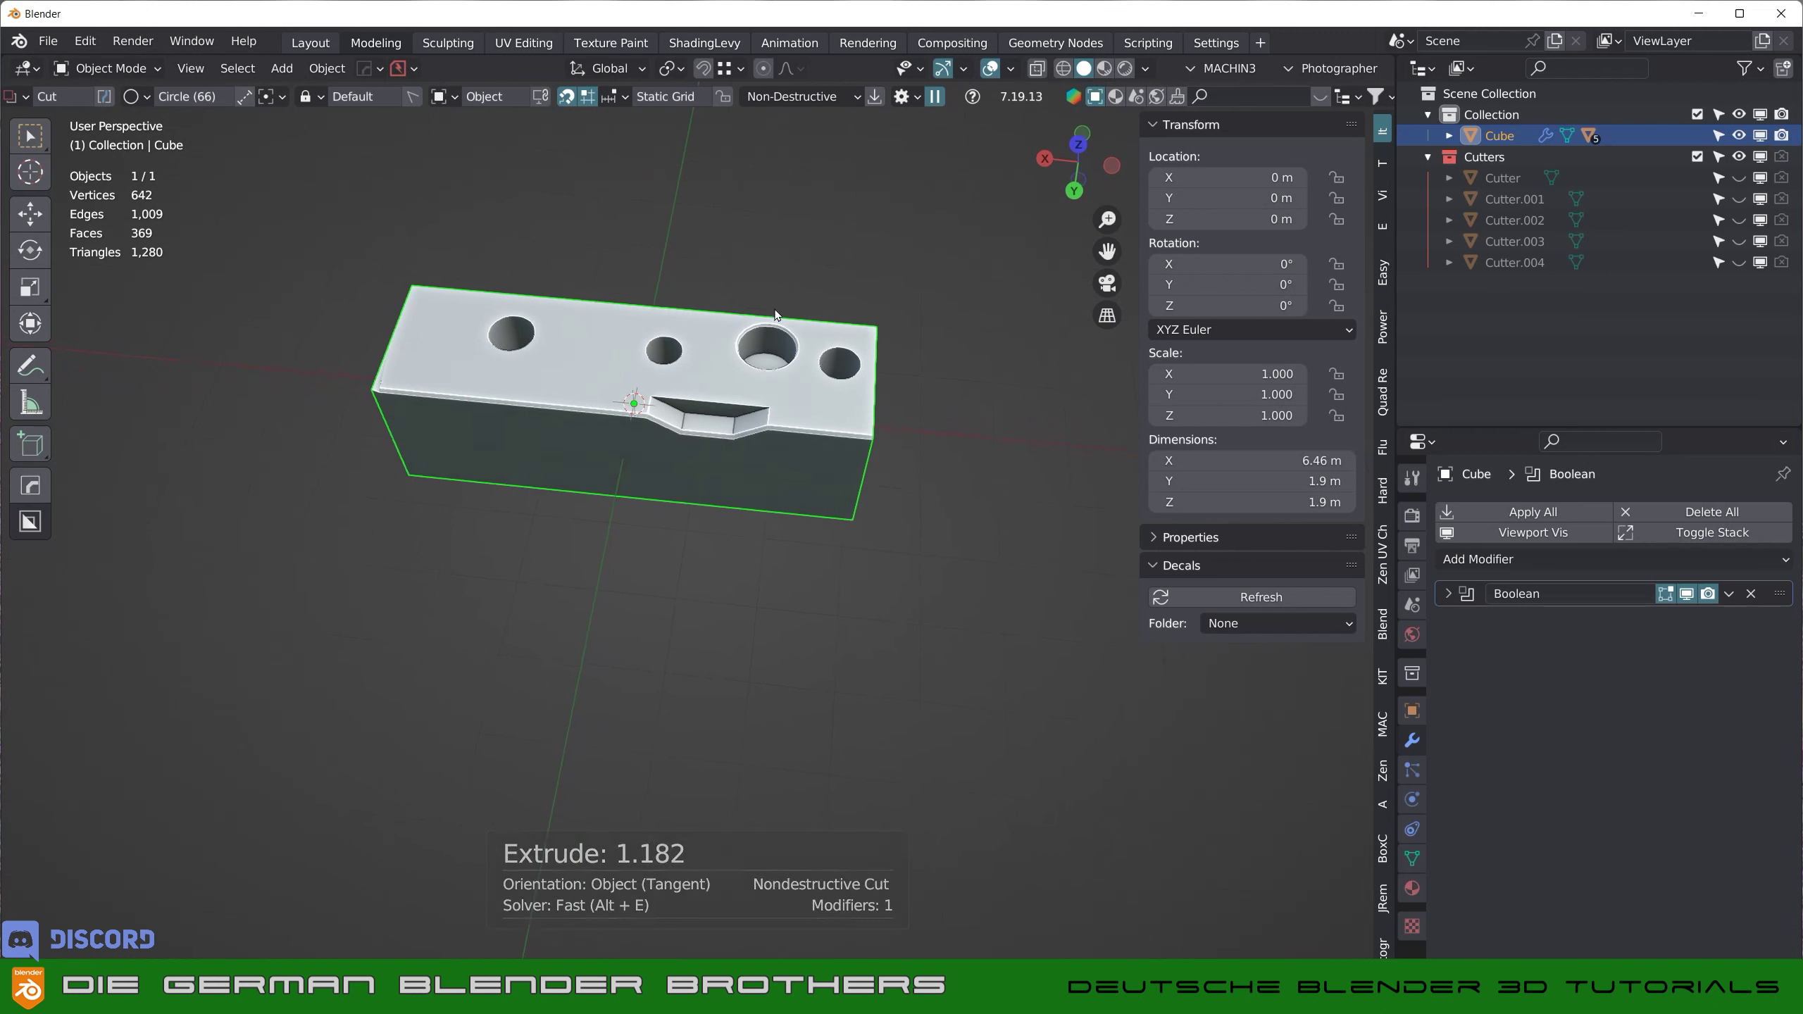
- Set the BoxCutter cutter collection to Cutters and expand the Shape options
{"action": "left_click", "coordinate": [908, 97]}
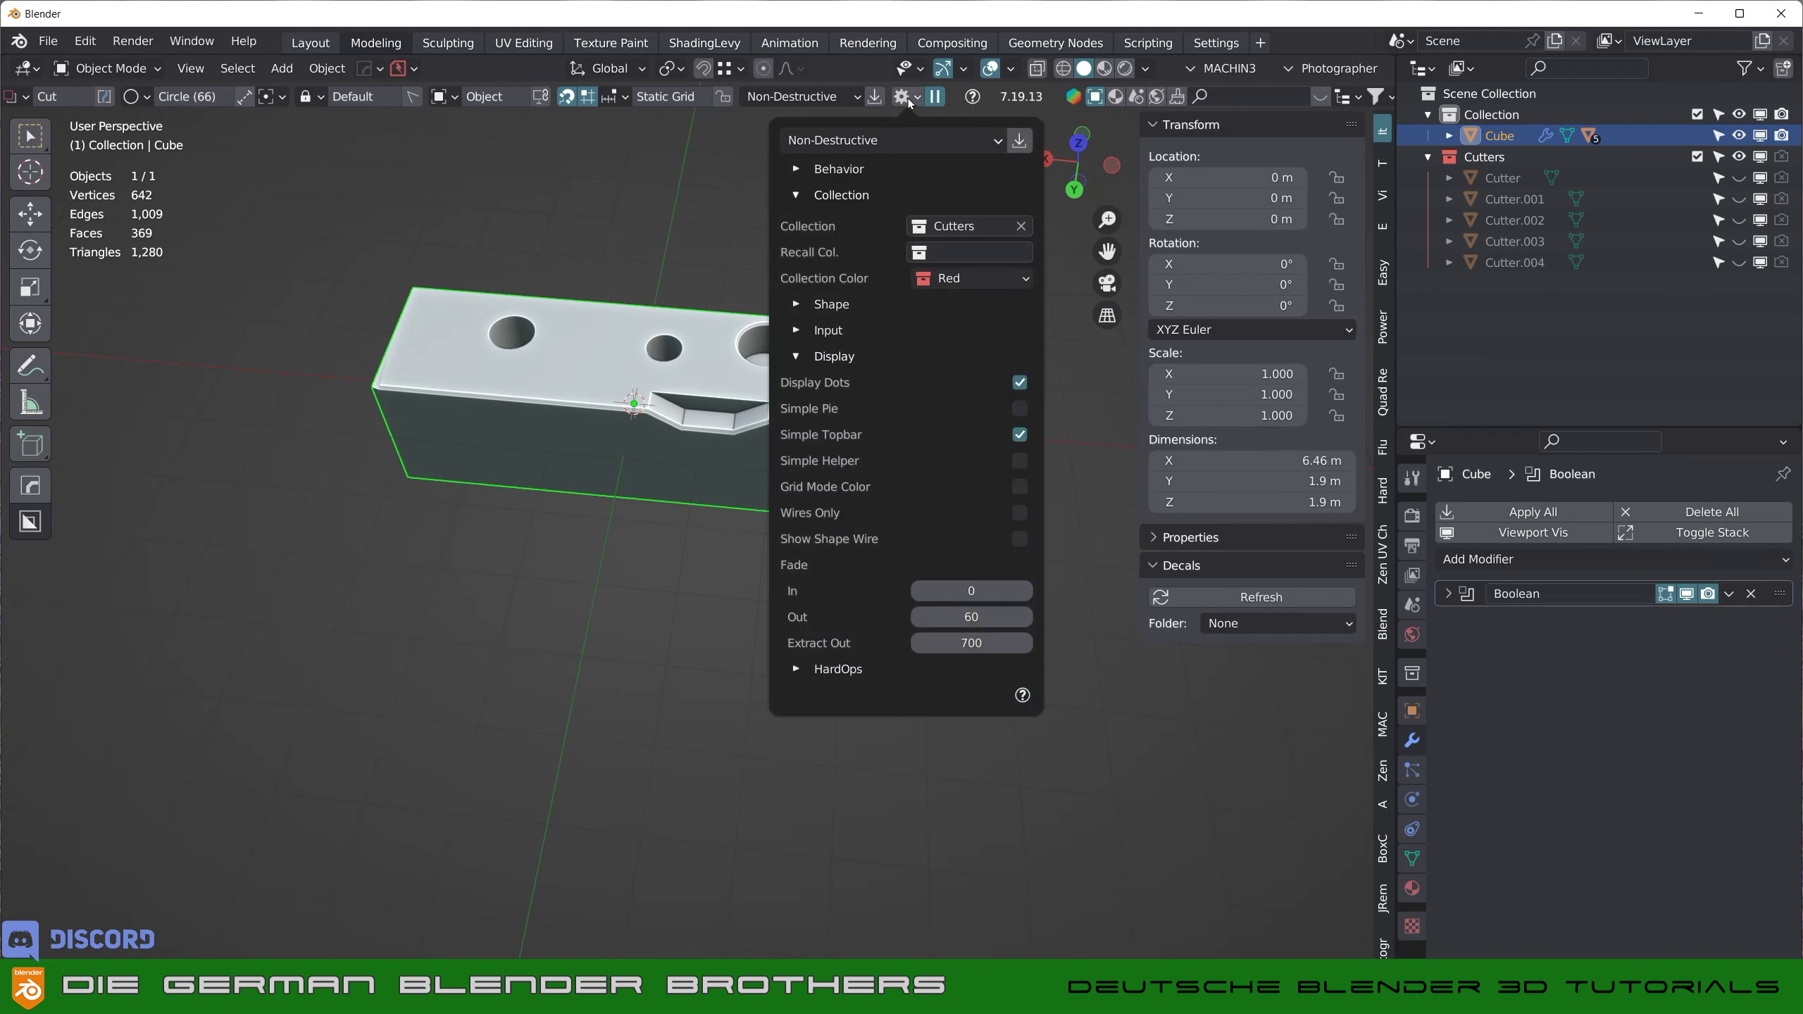
{"action": "left_click", "coordinate": [973, 227]}
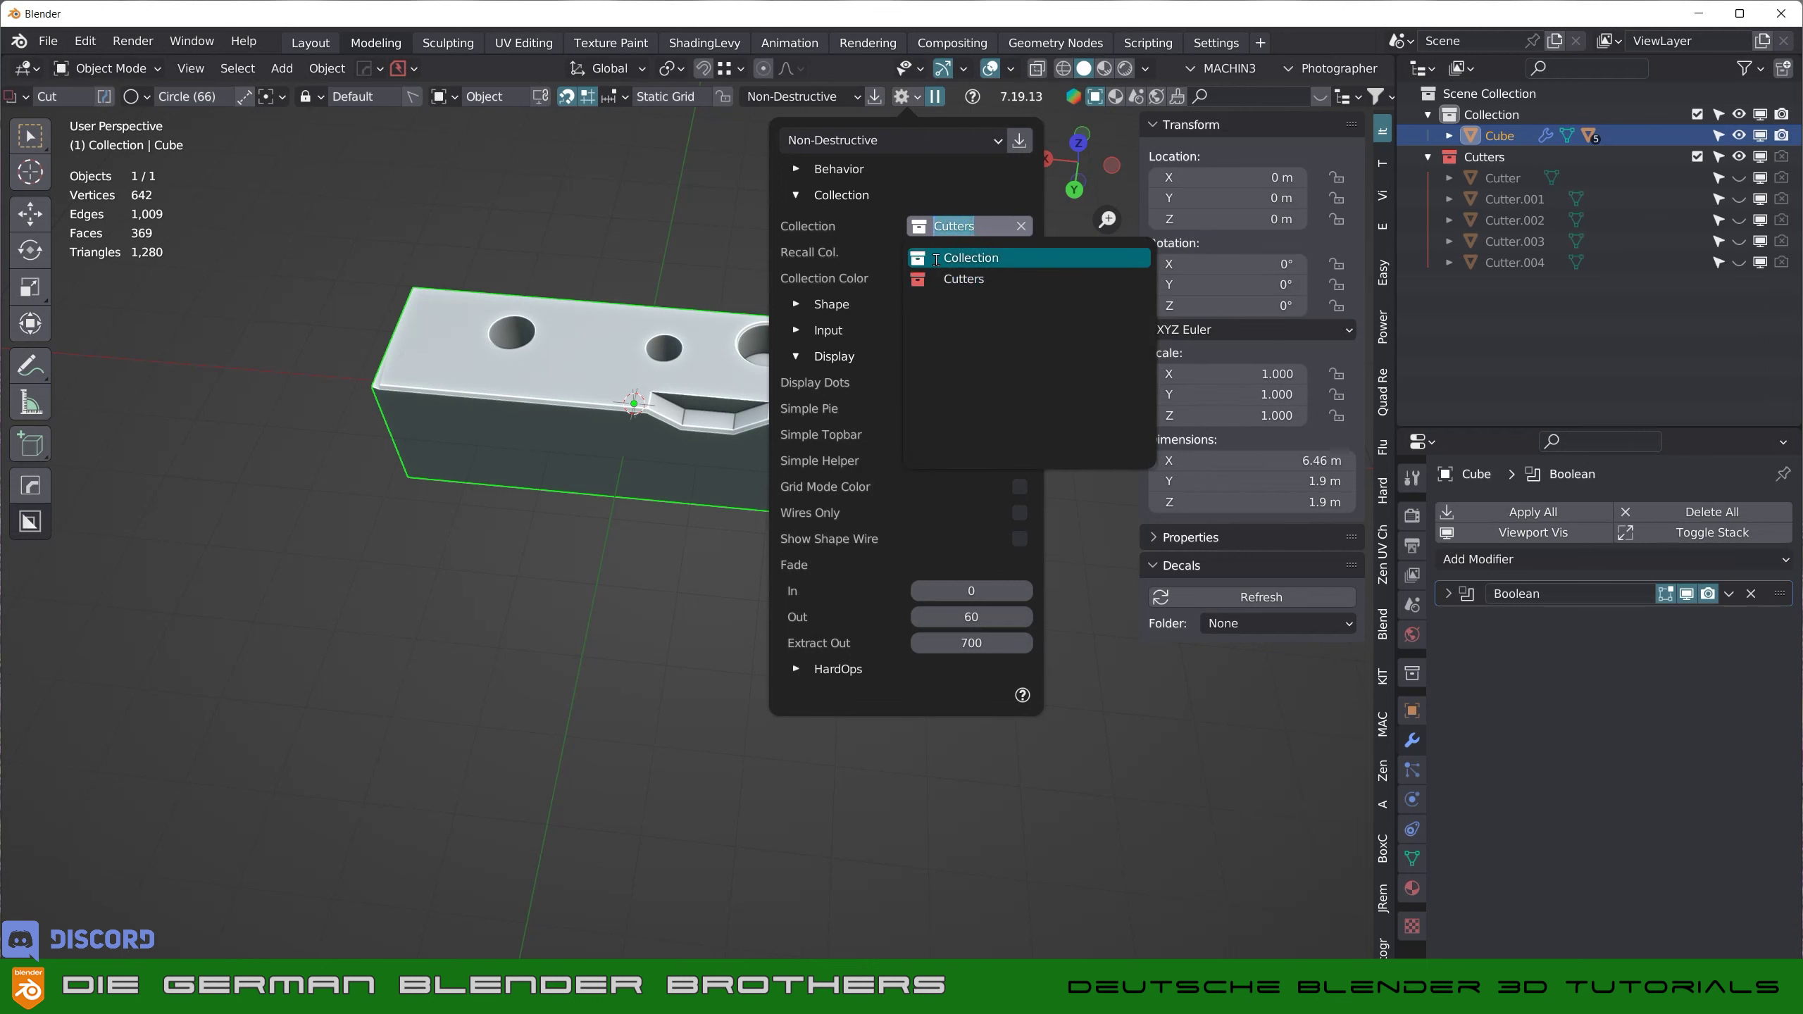
{"action": "type", "text": "cutters"}
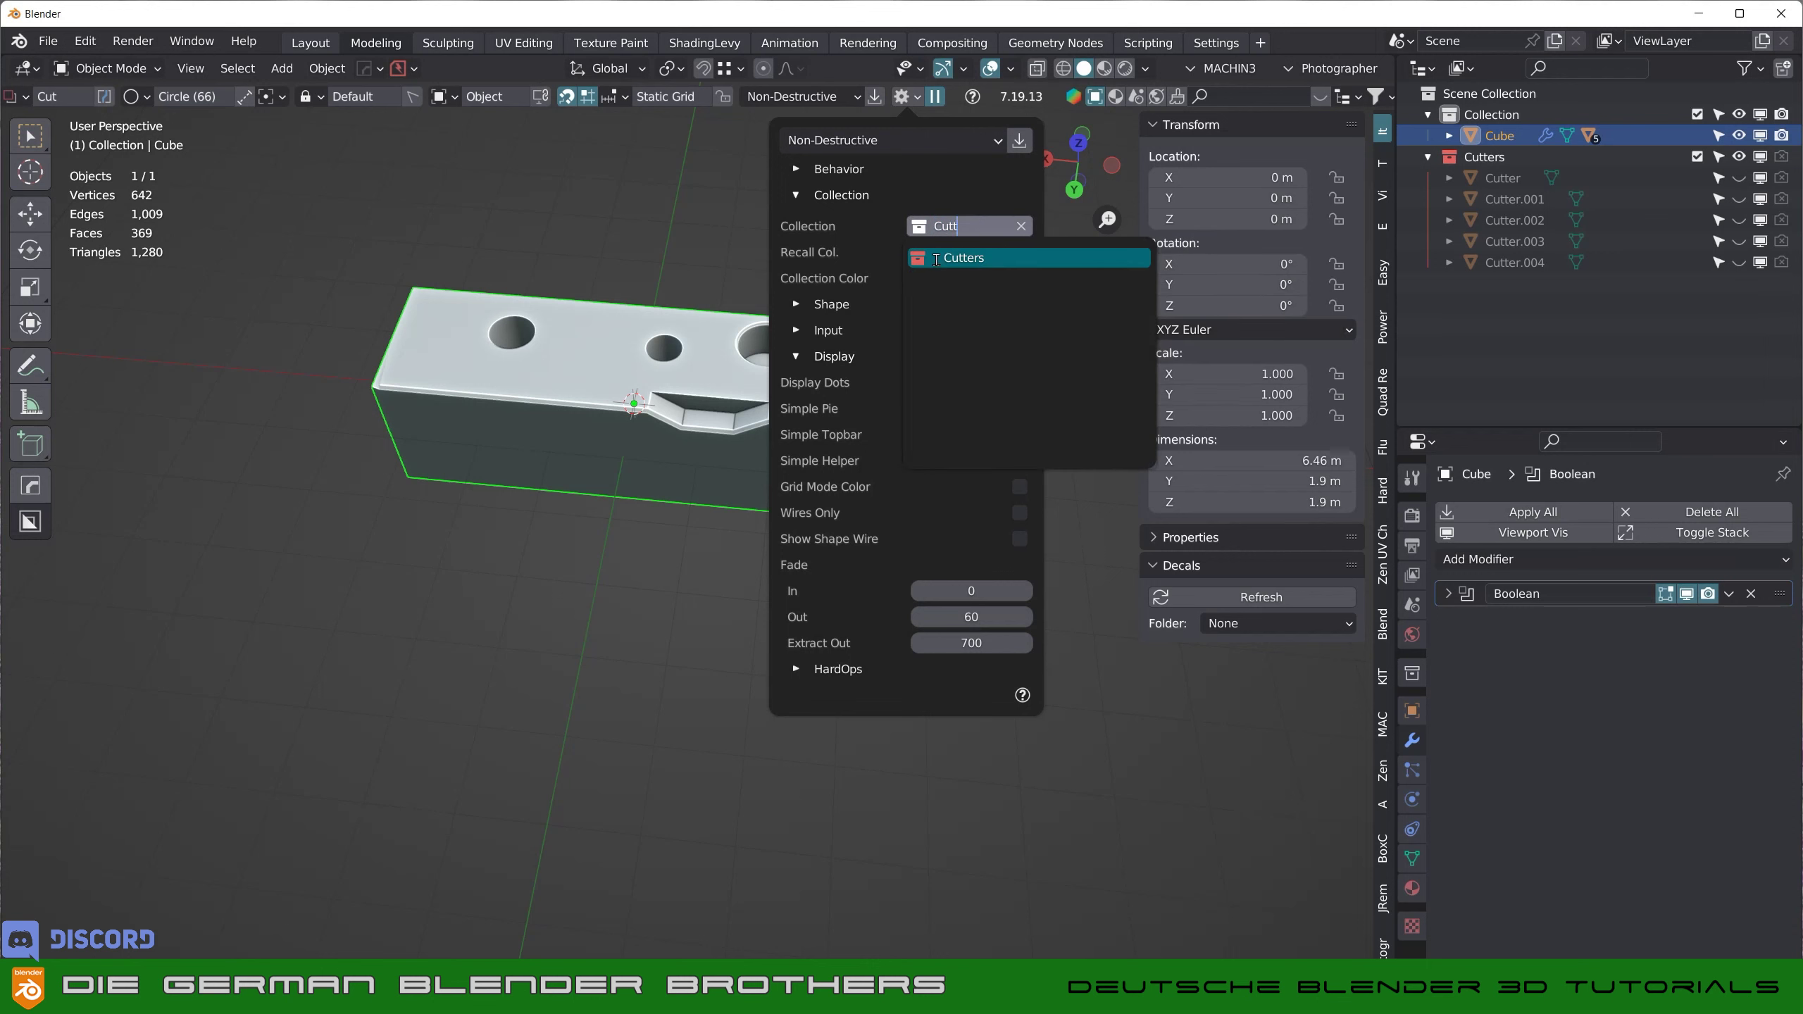
{"action": "left_click", "coordinate": [937, 264]}
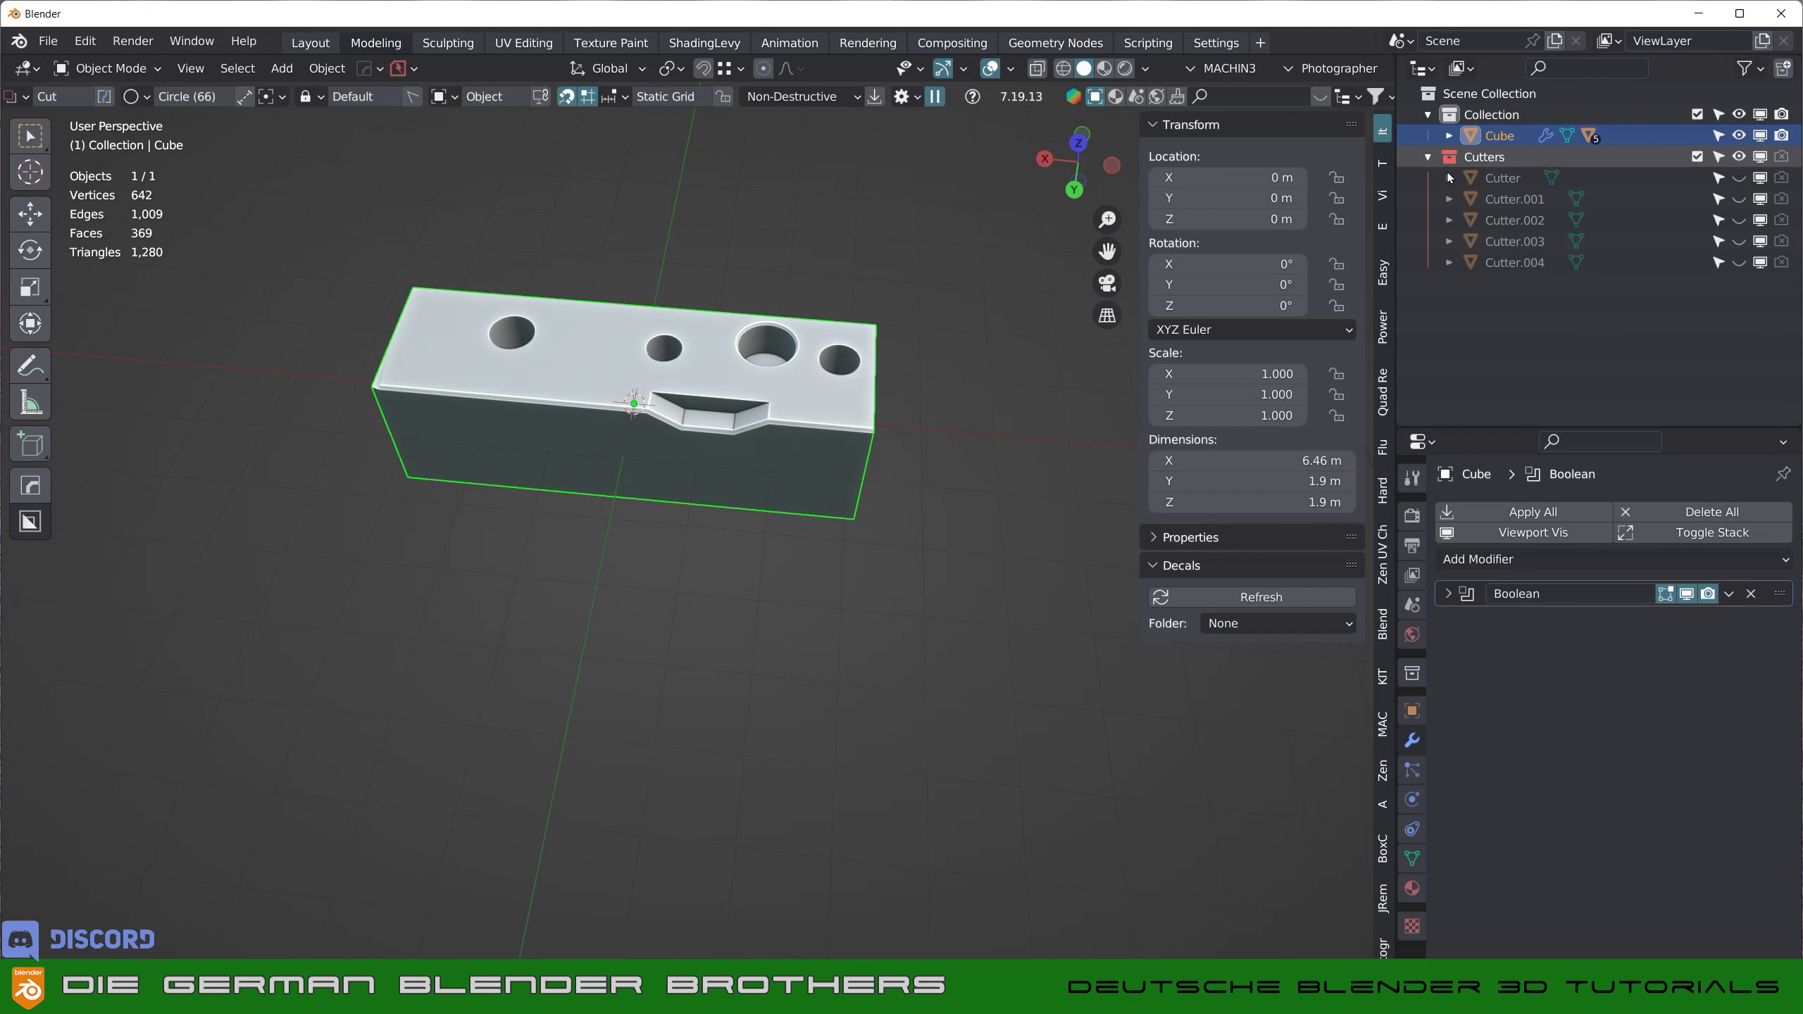
{"action": "left_click", "coordinate": [902, 96]}
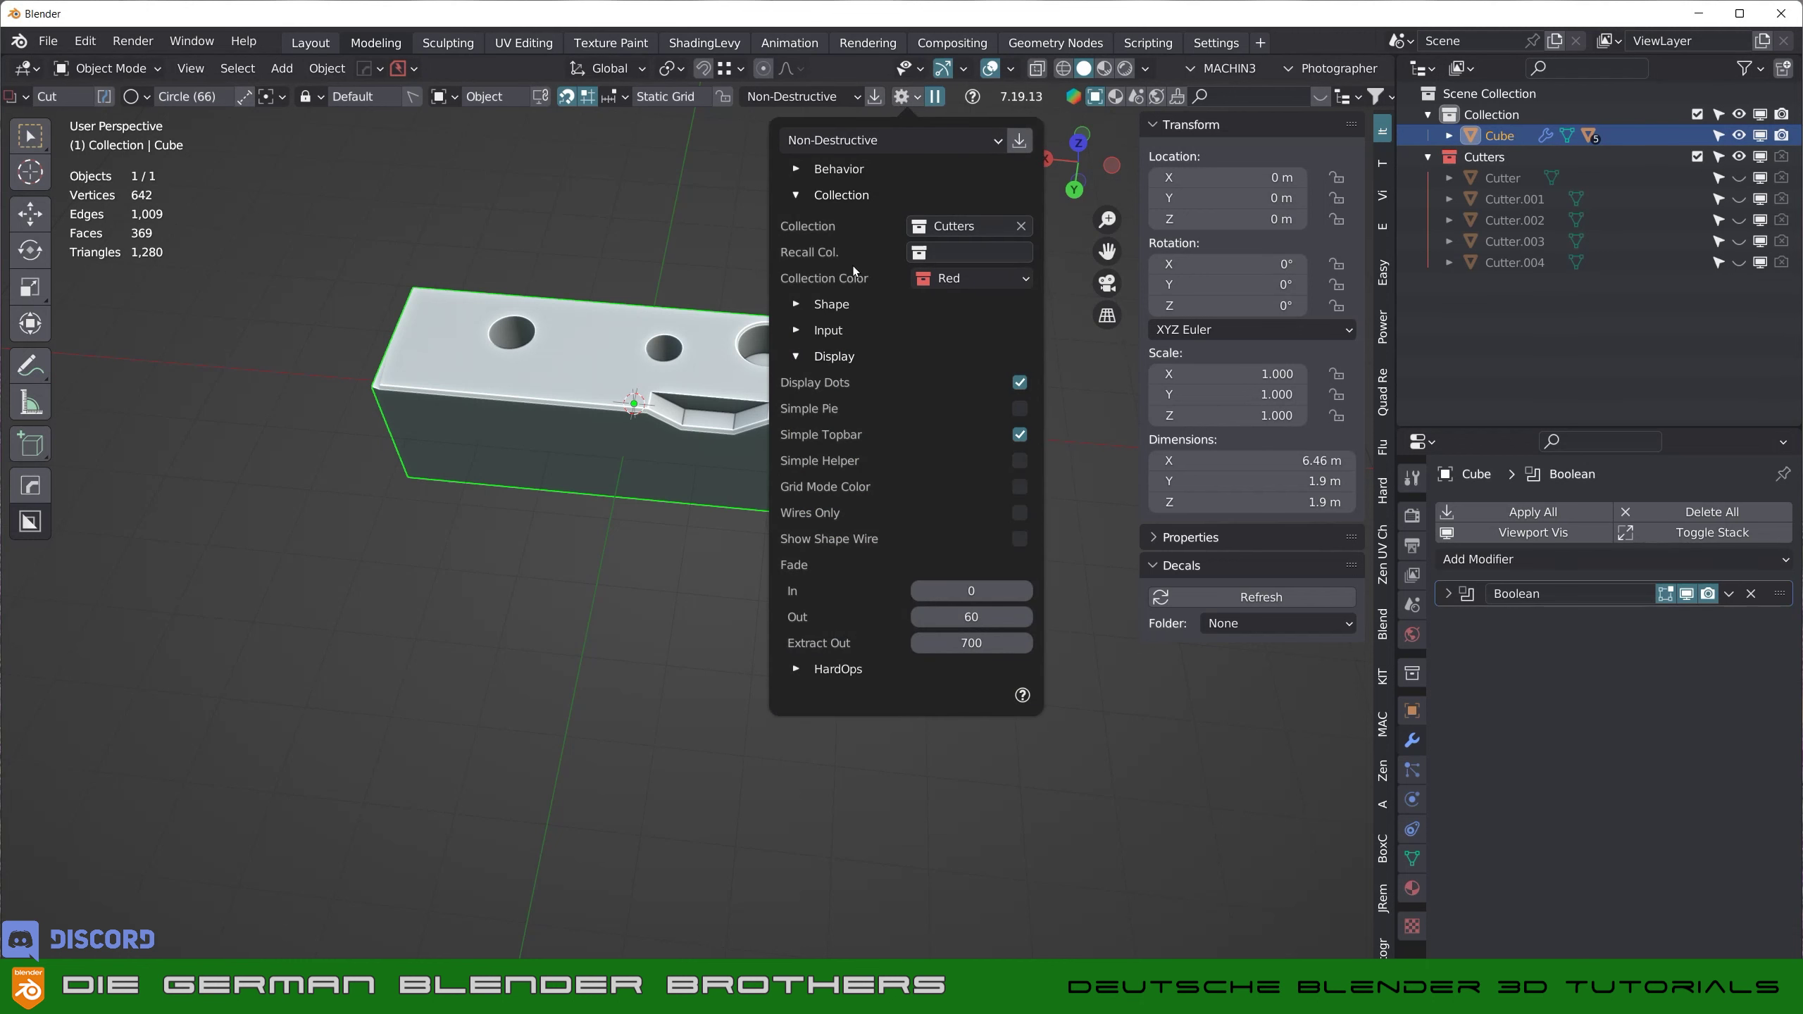
{"action": "left_click", "coordinate": [829, 306]}
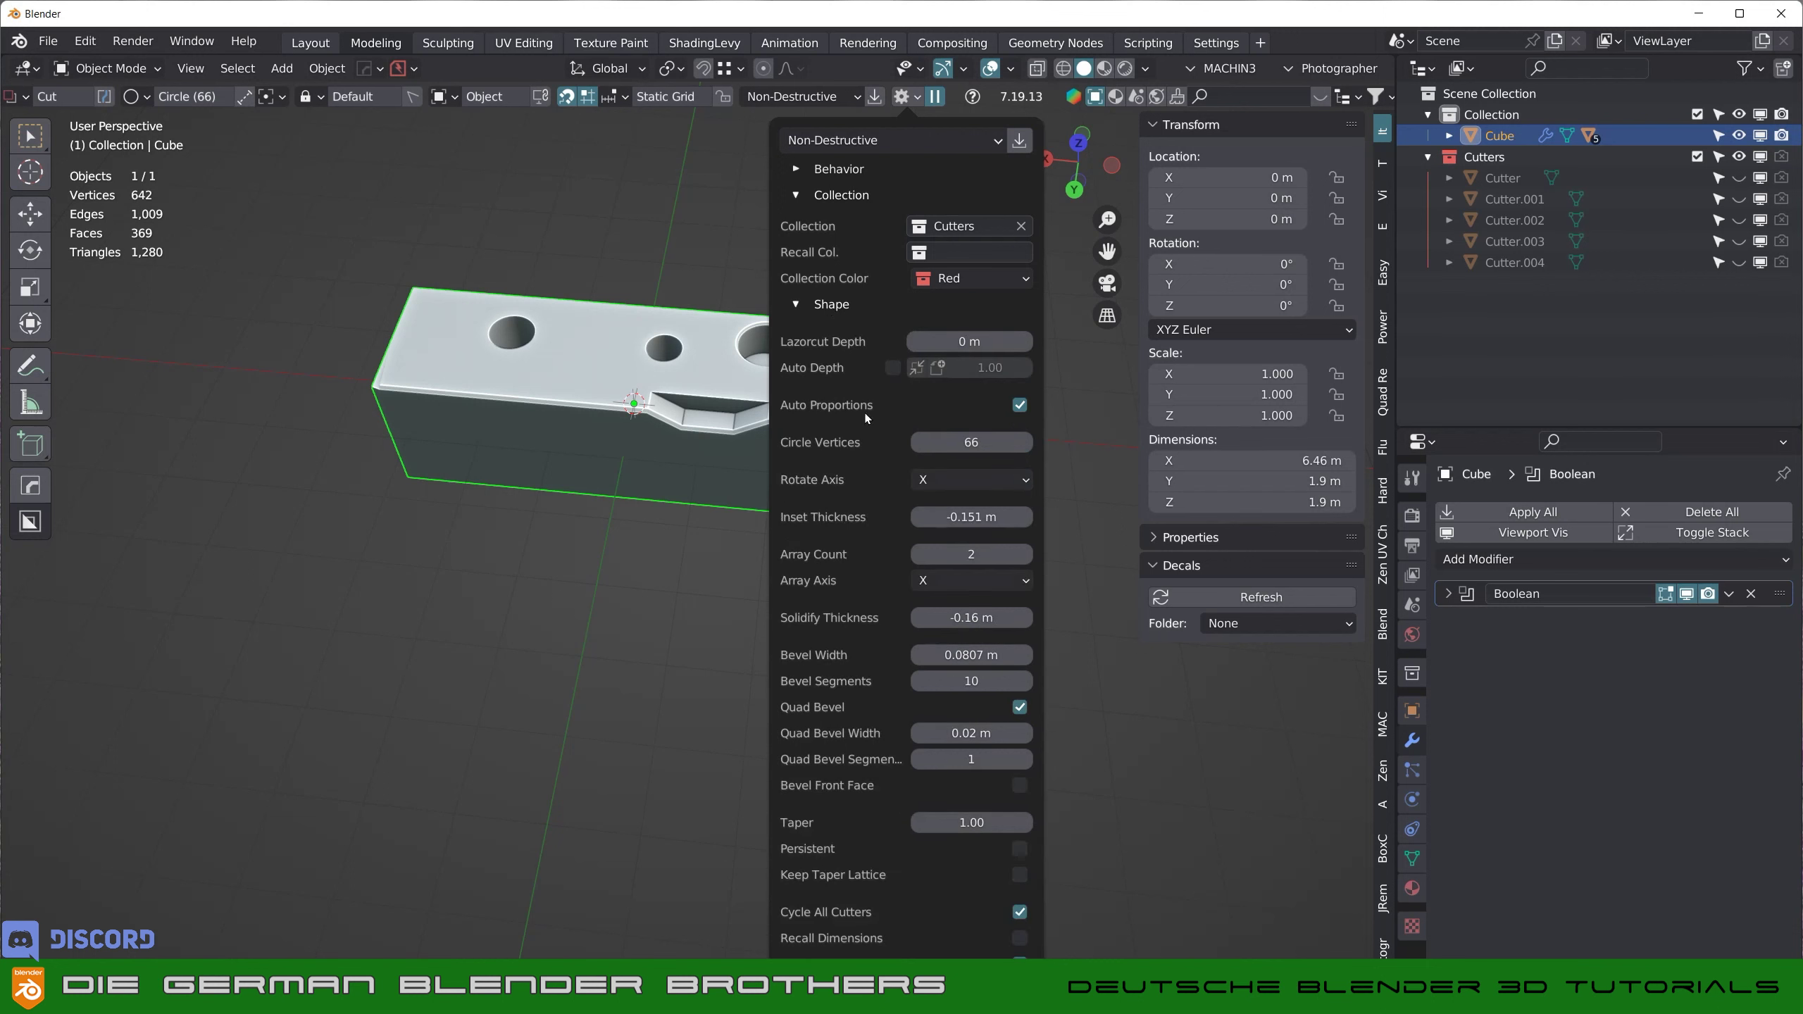
- Set BoxCutter circle vertices to 100
{"action": "left_click", "coordinate": [972, 441]}
{"action": "type", "text": "100"}
{"action": "key", "text": "Return"}
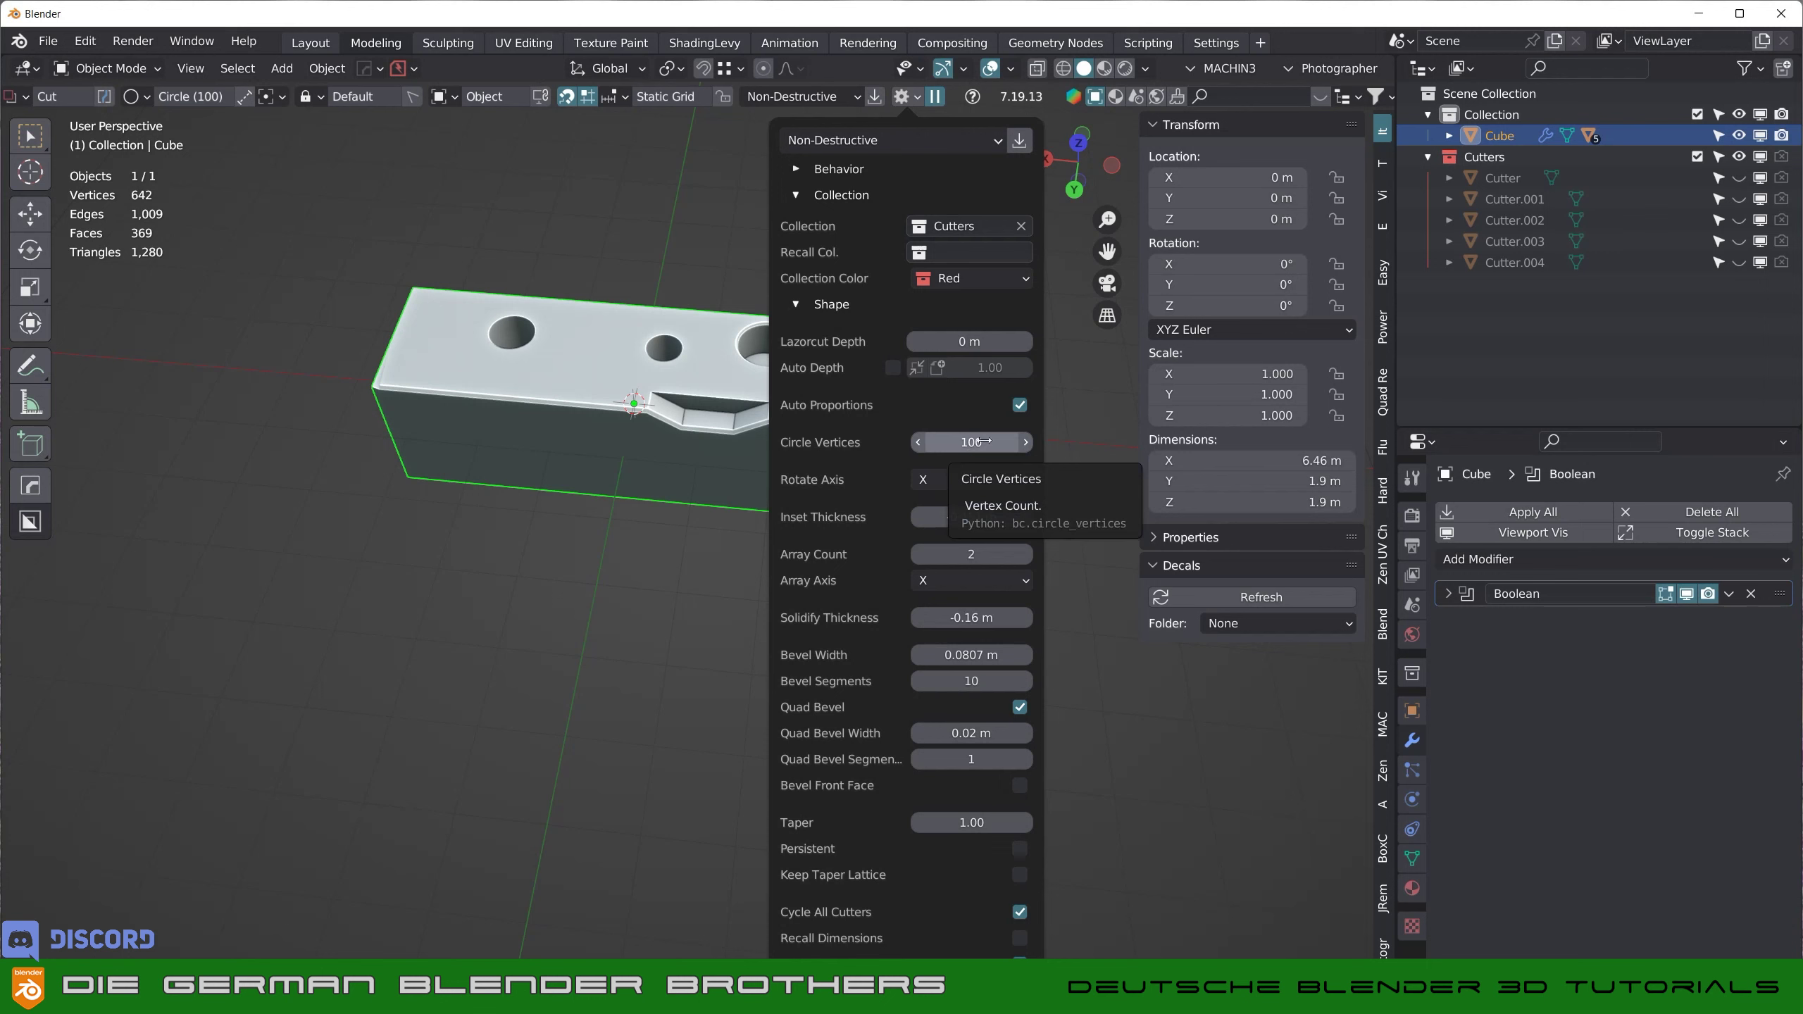
- Change circle vertices to 8 and cancel a trial octagonal cut at the left end
{"action": "left_click", "coordinate": [978, 445]}
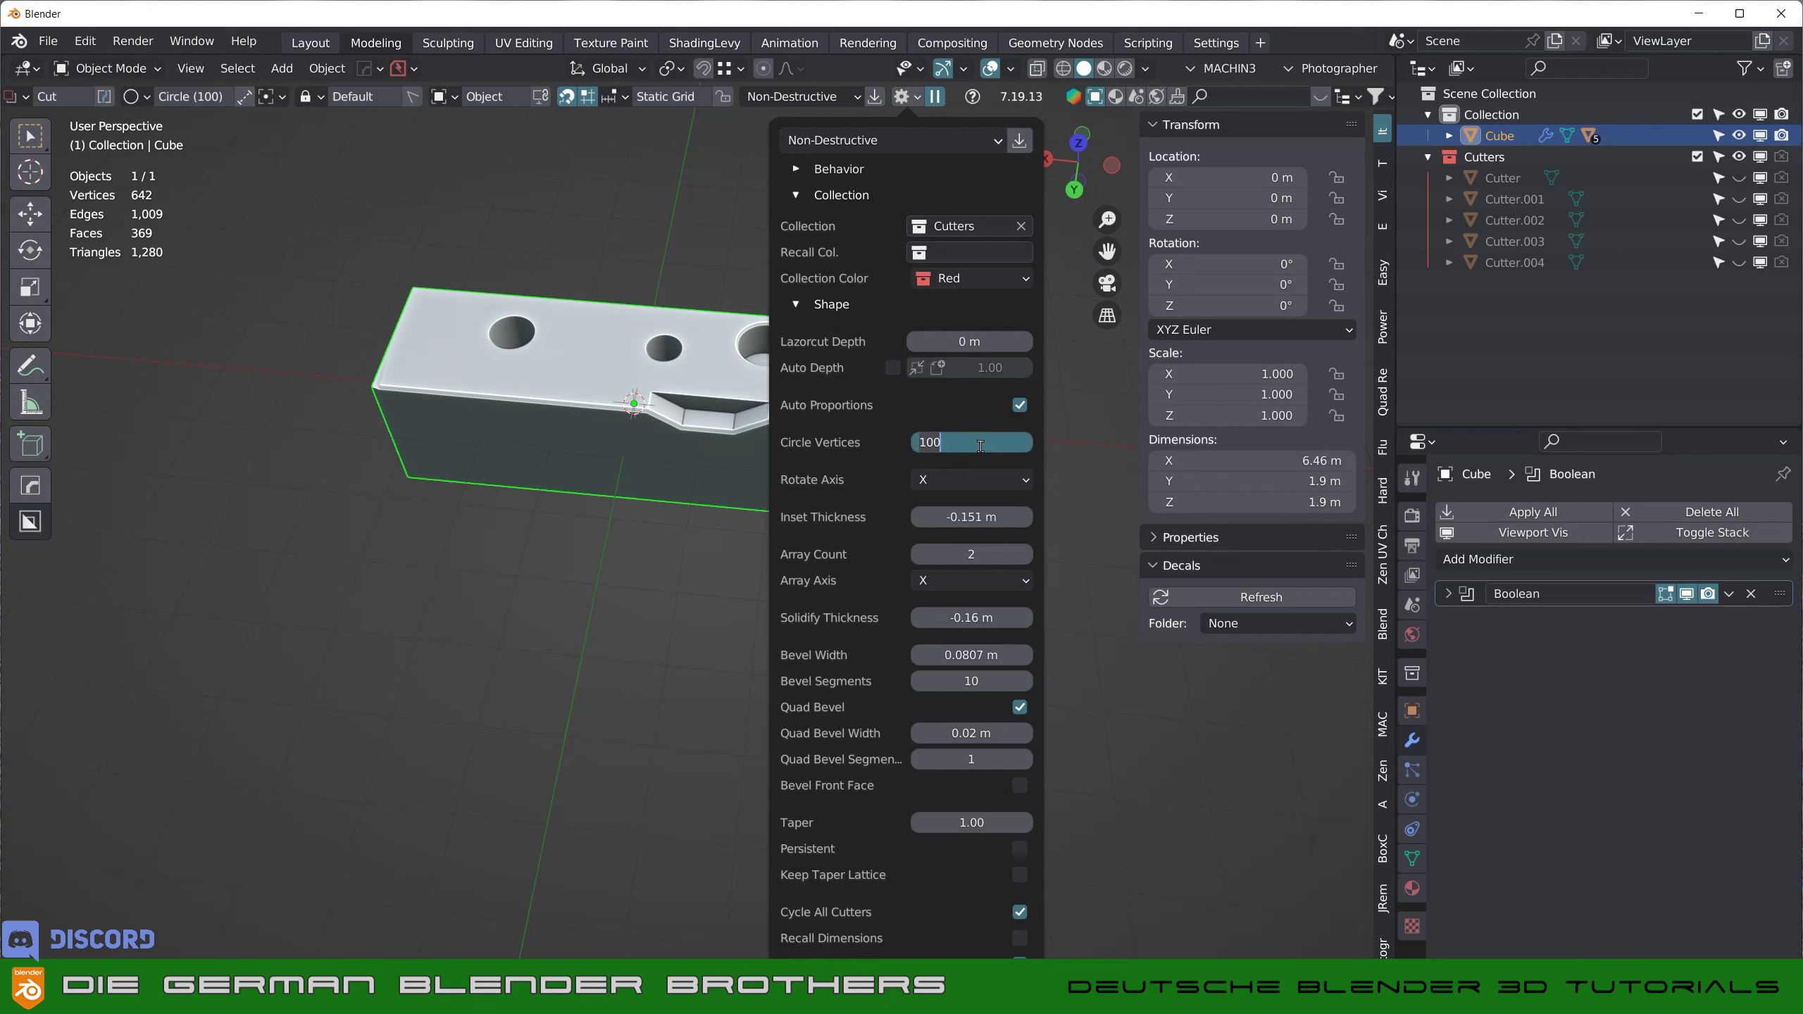
{"action": "type", "text": "8"}
{"action": "key", "text": "Return"}
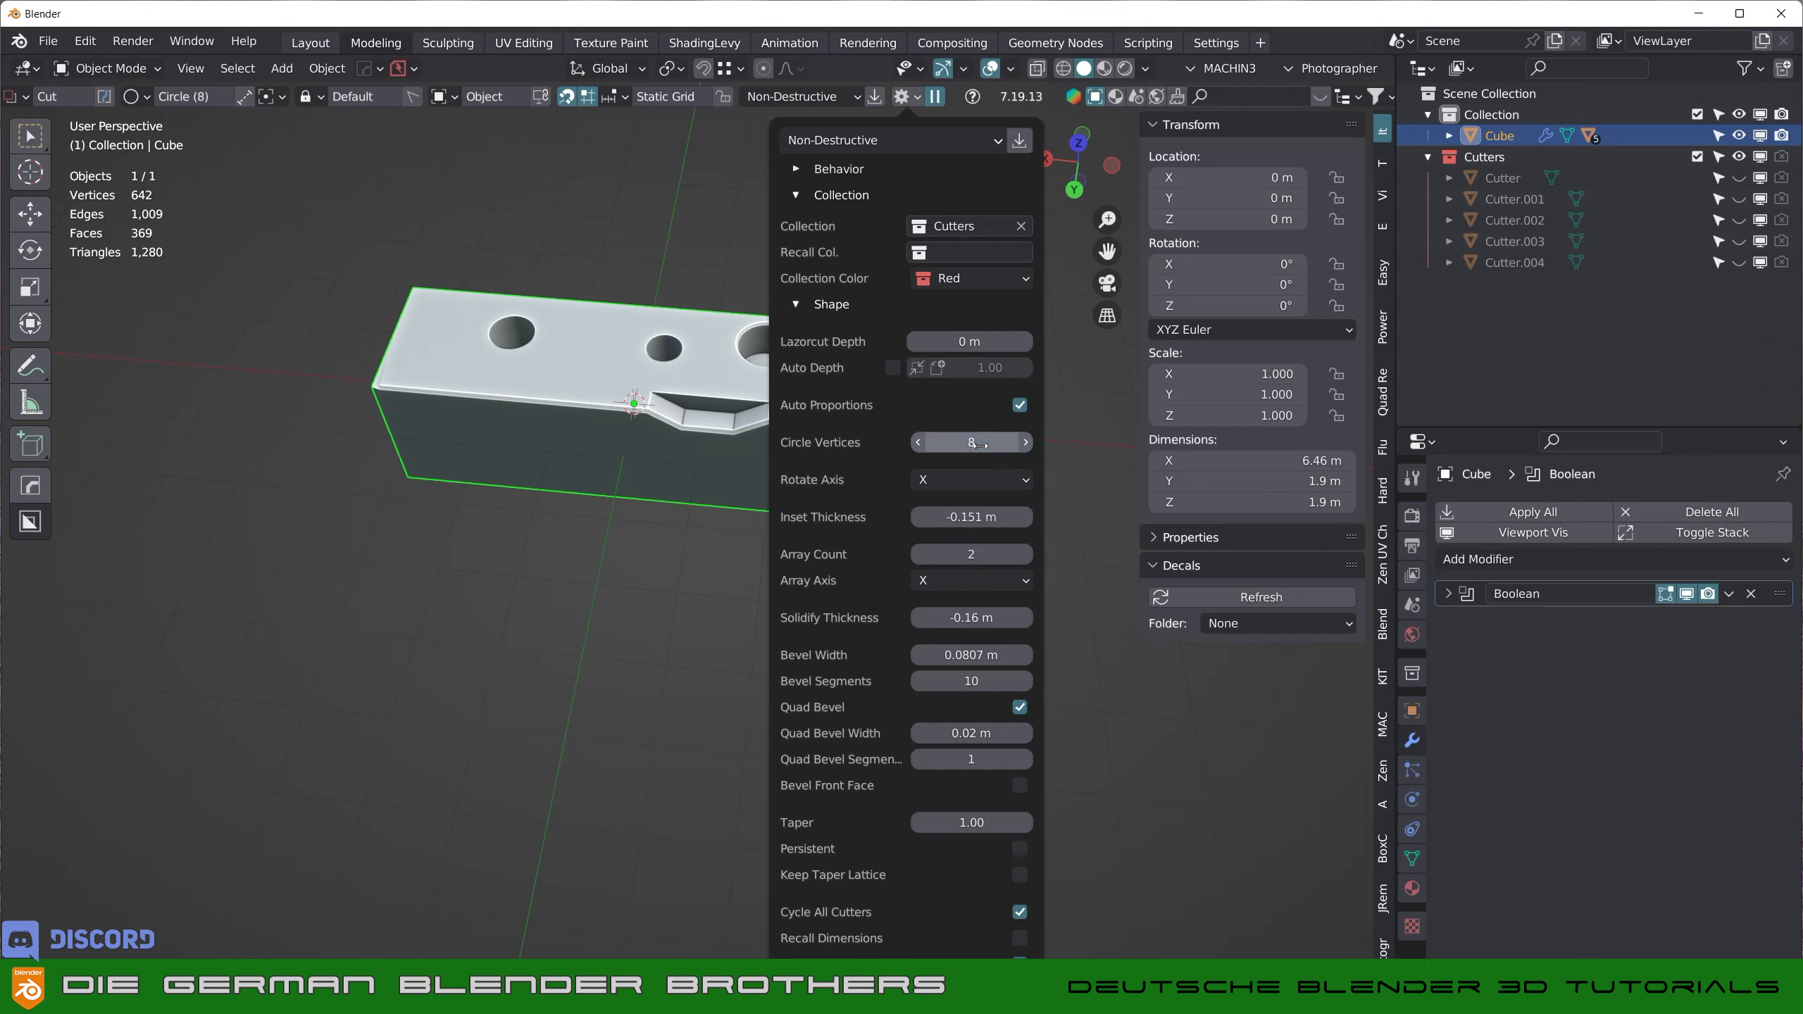
{"action": "left_click_drag", "start_coordinate": [429, 334], "coordinate": [458, 358]}
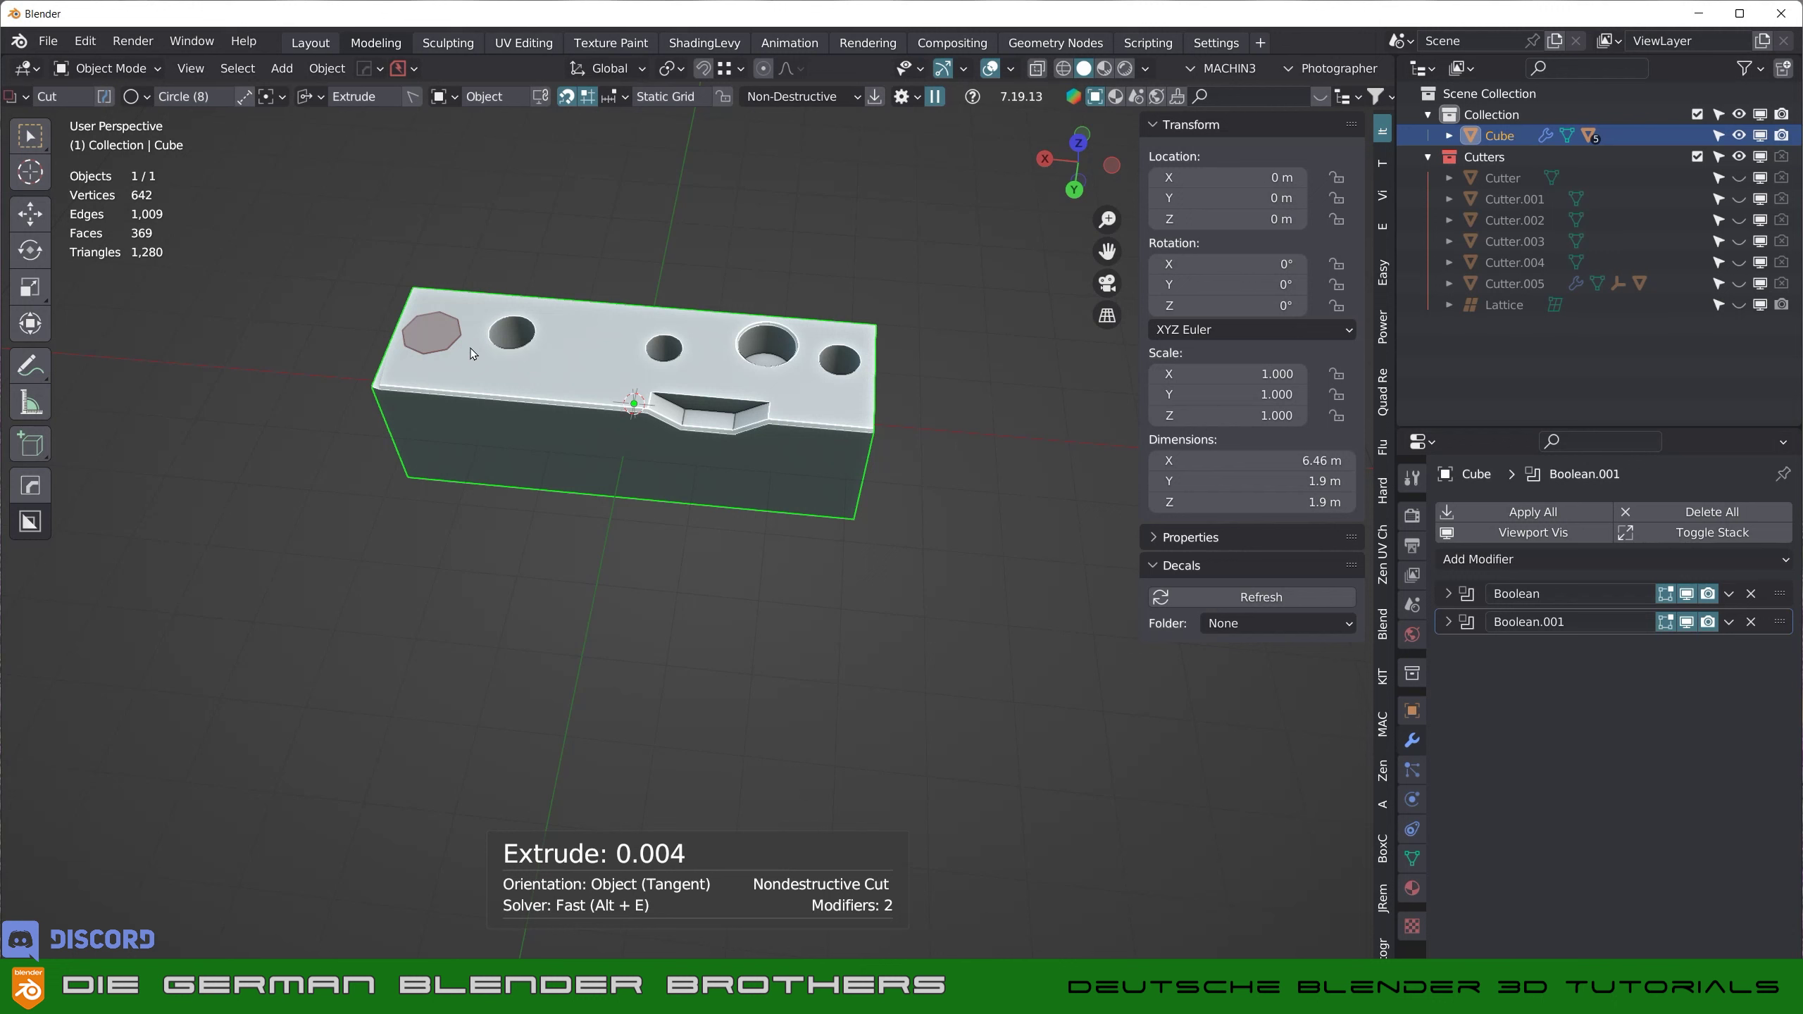
{"action": "key", "text": "Escape"}
- Restore the circle vertex count to 100
{"action": "left_click", "coordinate": [902, 97]}
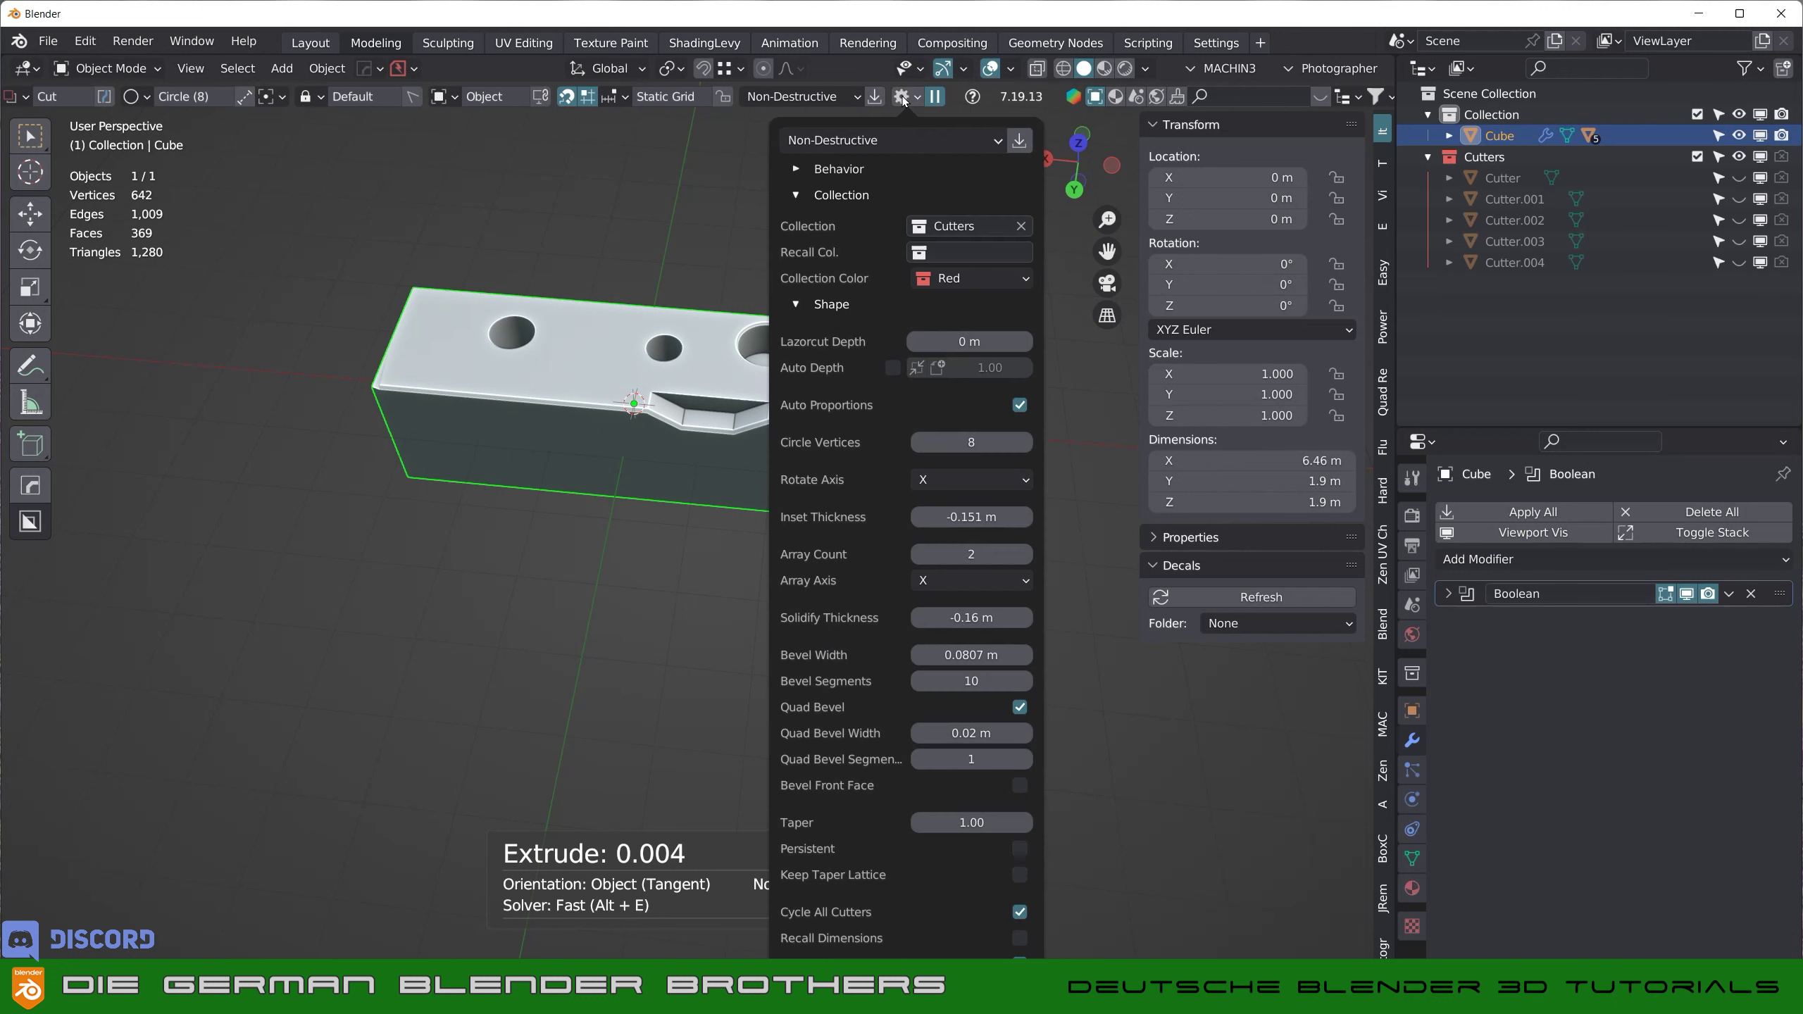
{"action": "left_click", "coordinate": [959, 442]}
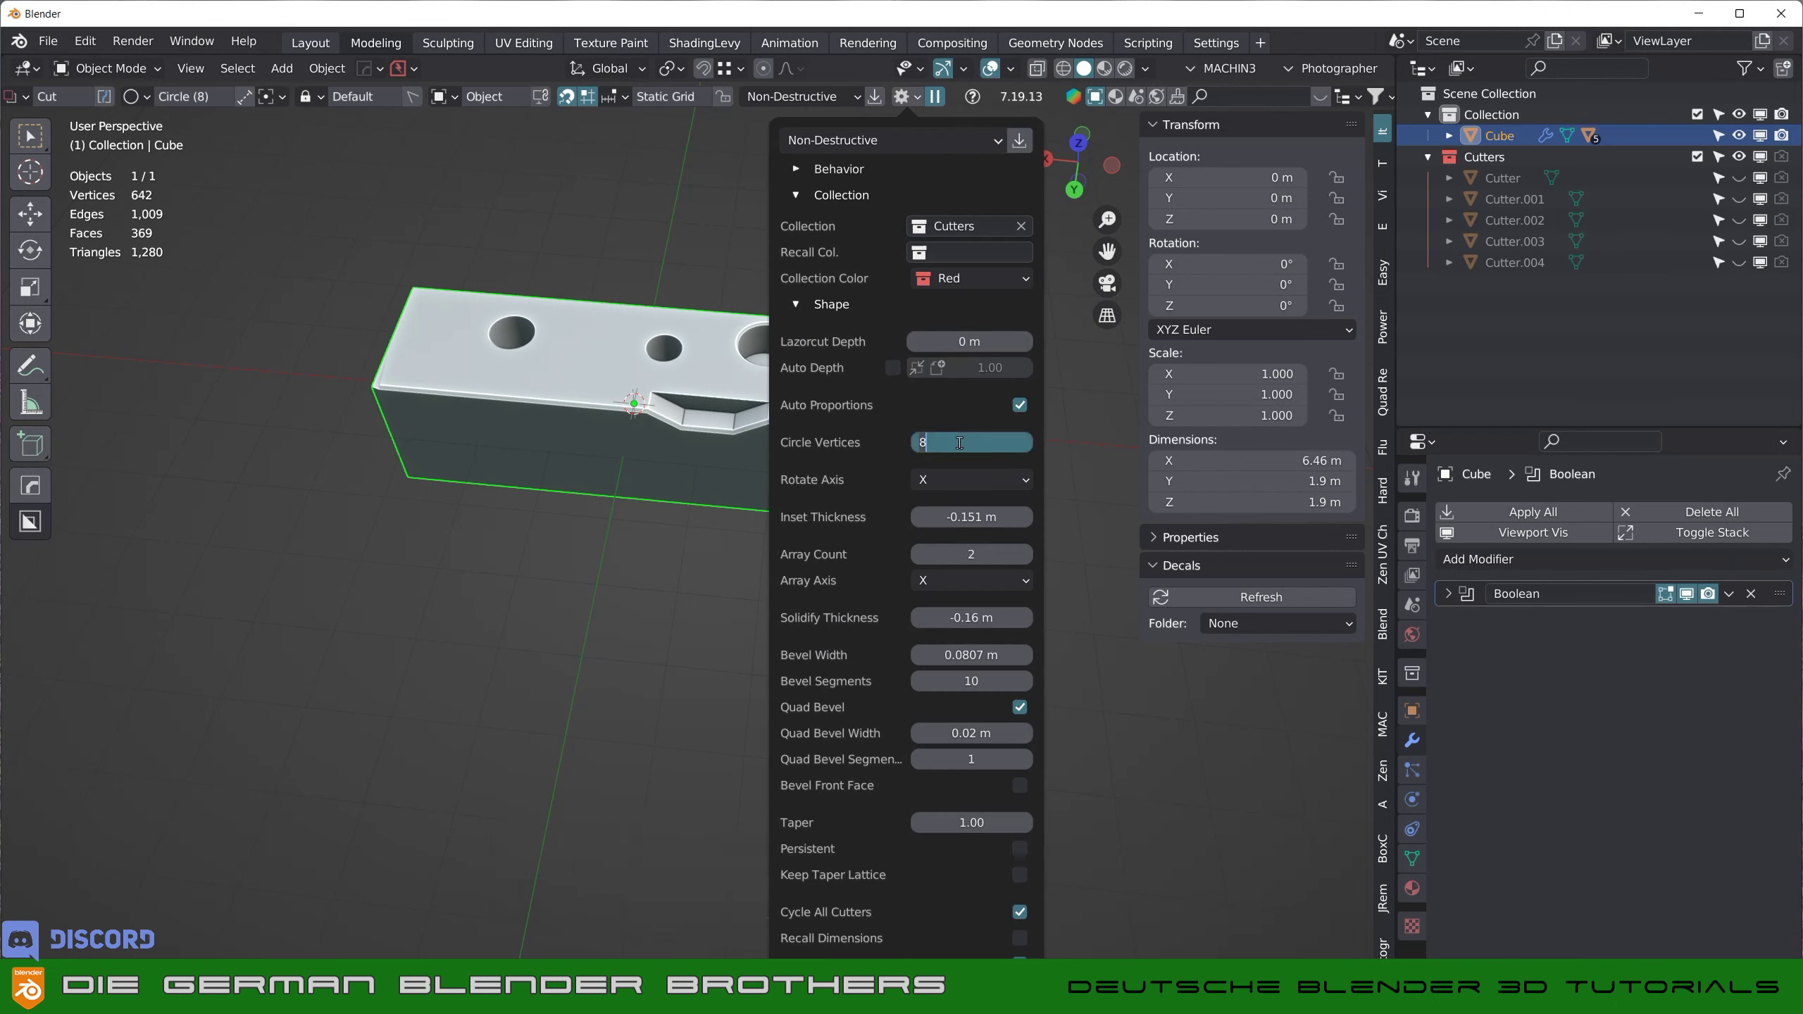
{"action": "type", "text": "100"}
{"action": "key", "text": "Return"}
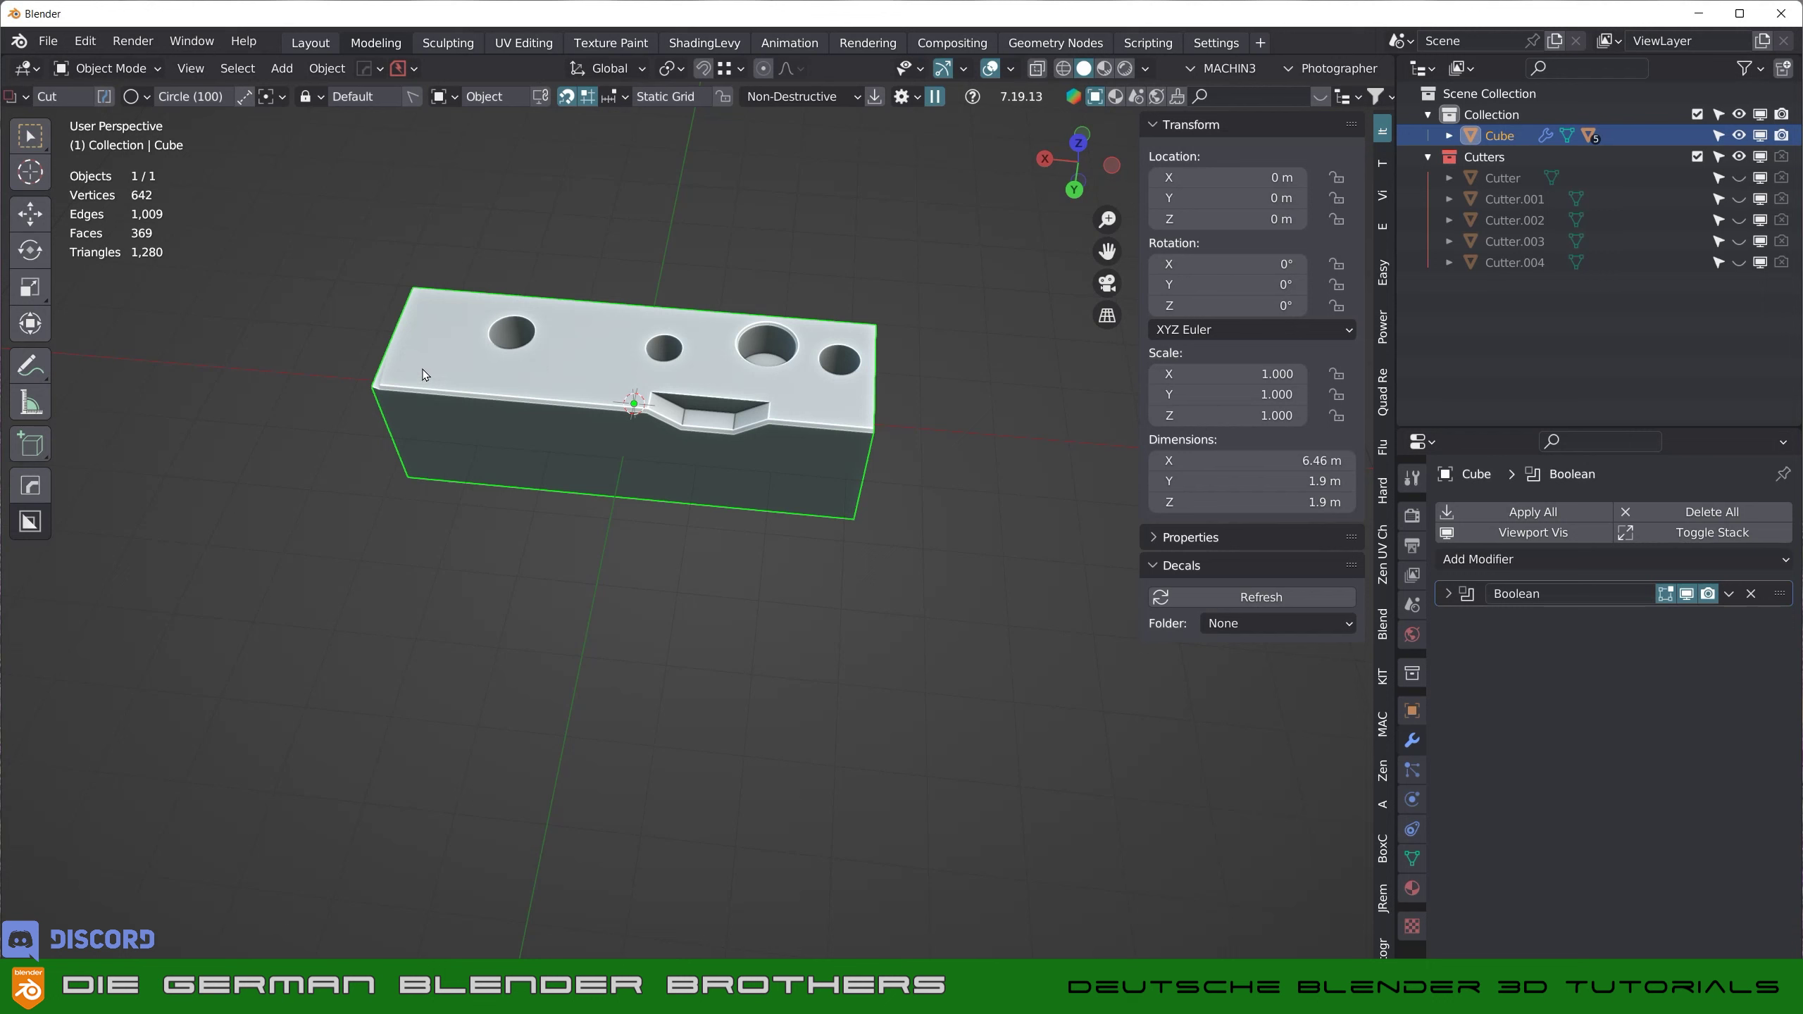
- Cut a shallow rectangular inset recess on the front face near the left end
{"action": "left_click_drag", "start_coordinate": [423, 375], "coordinate": [513, 412]}
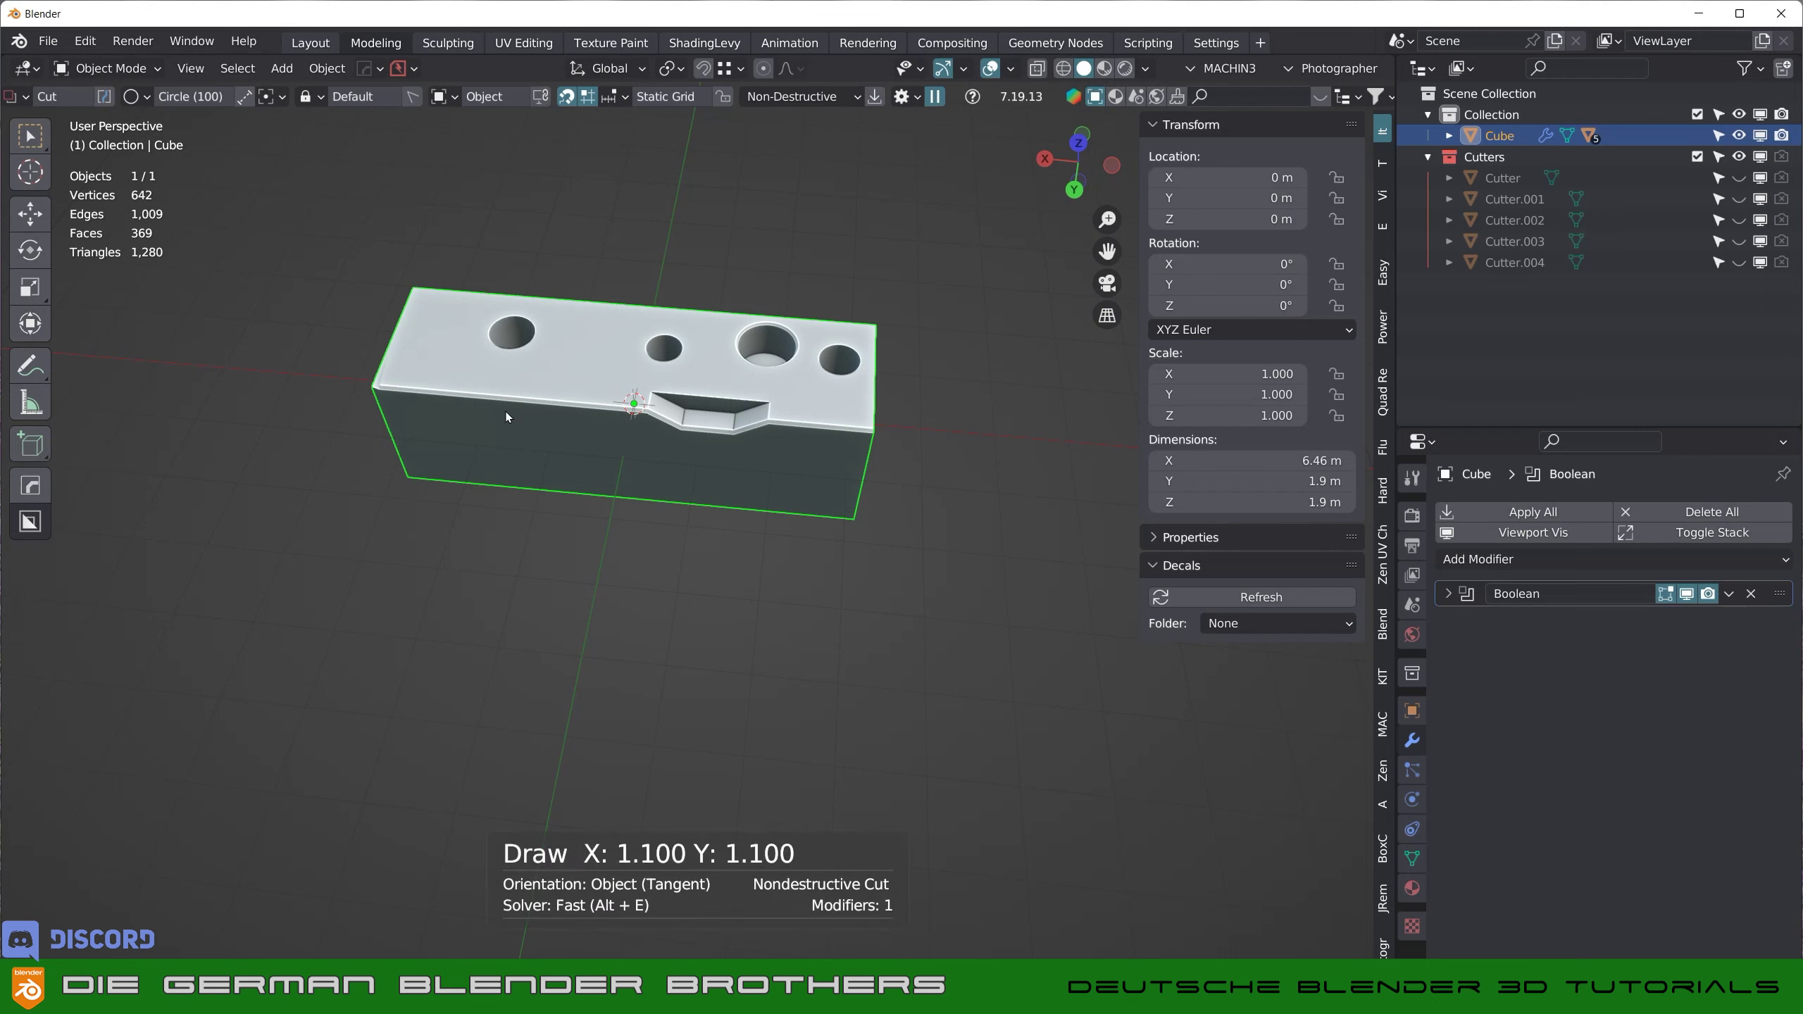
{"action": "key", "text": "d"}
{"action": "left_click", "coordinate": [497, 442]}
{"action": "left_click_drag", "start_coordinate": [424, 374], "coordinate": [502, 425]}
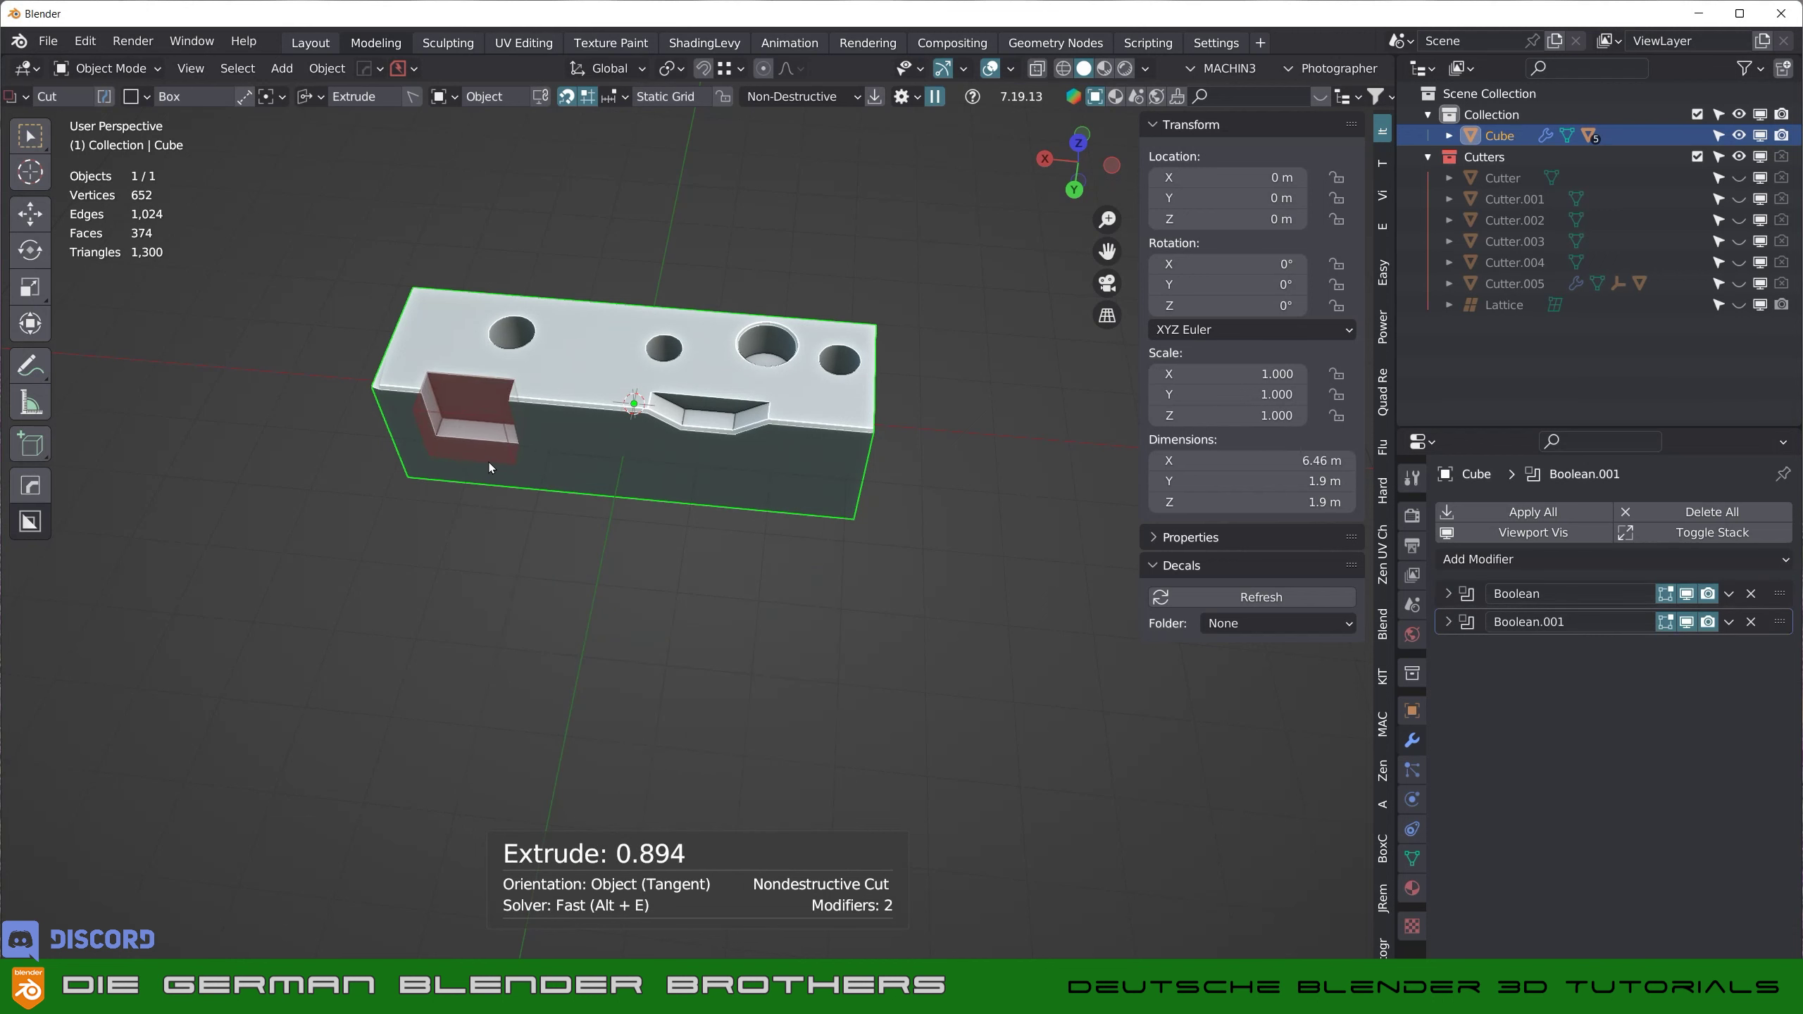
{"action": "key", "text": "j"}
{"action": "key", "text": "i"}
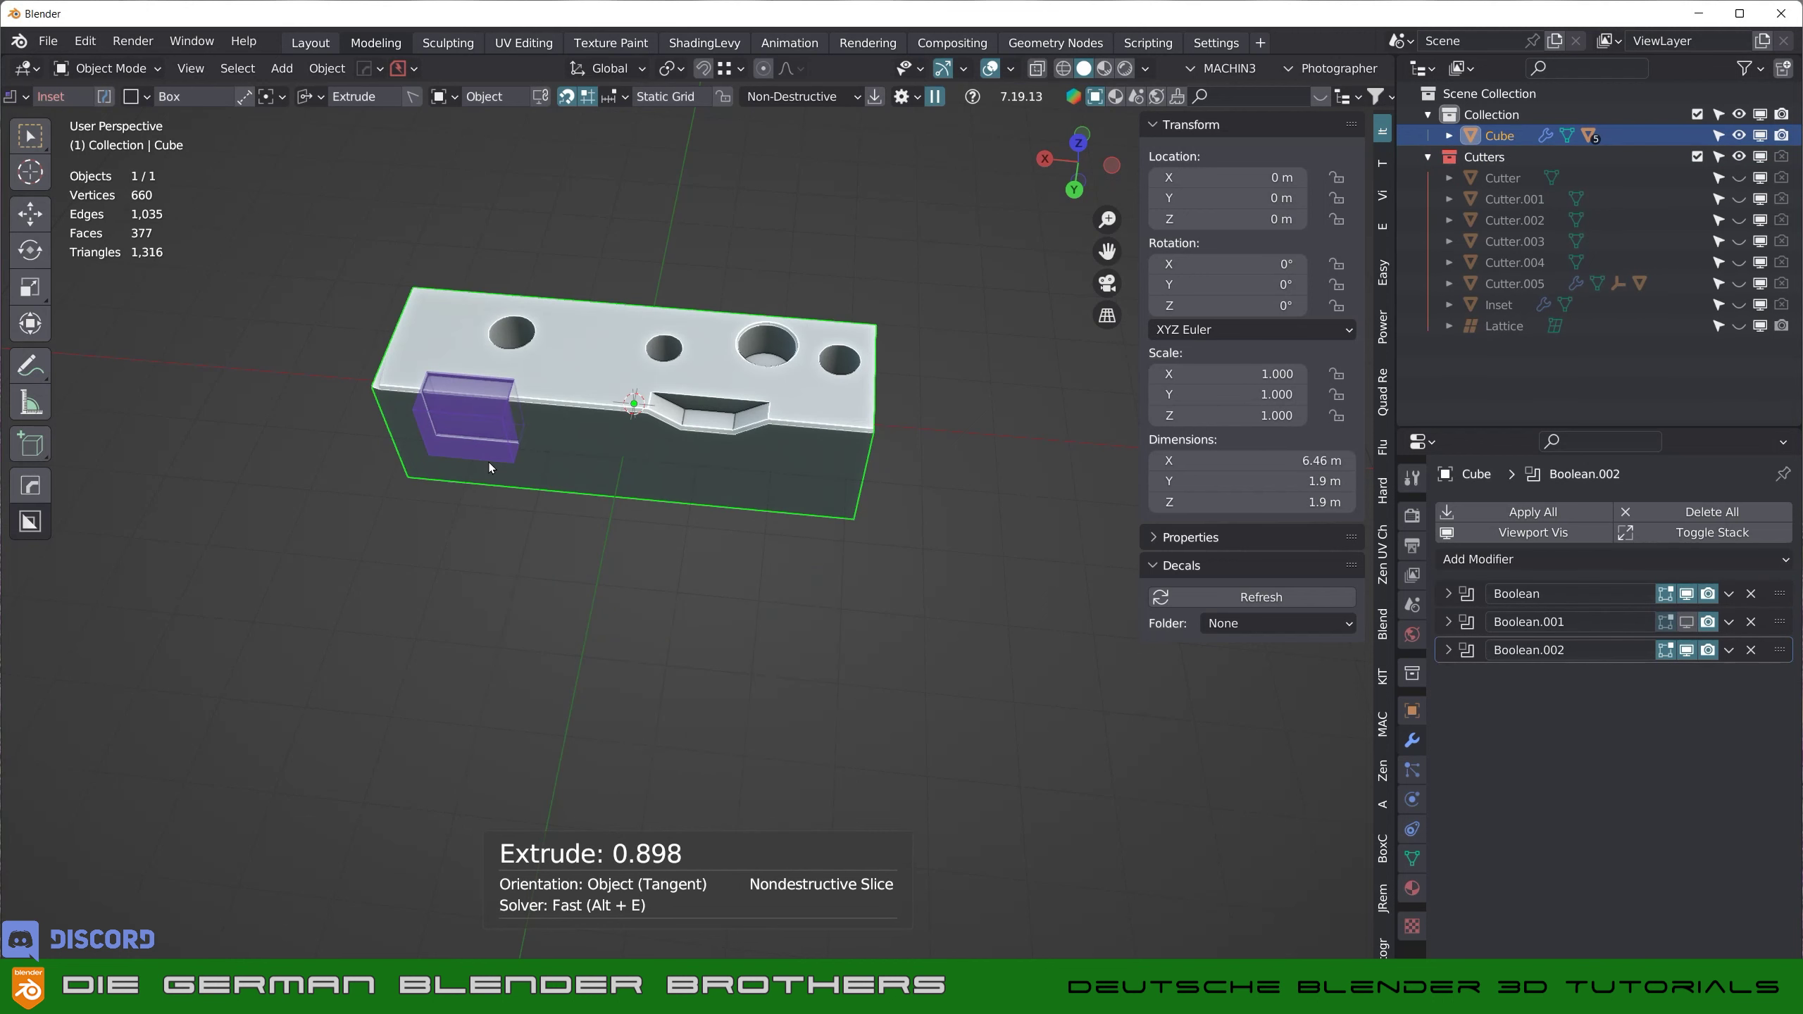
{"action": "left_click", "coordinate": [489, 462]}
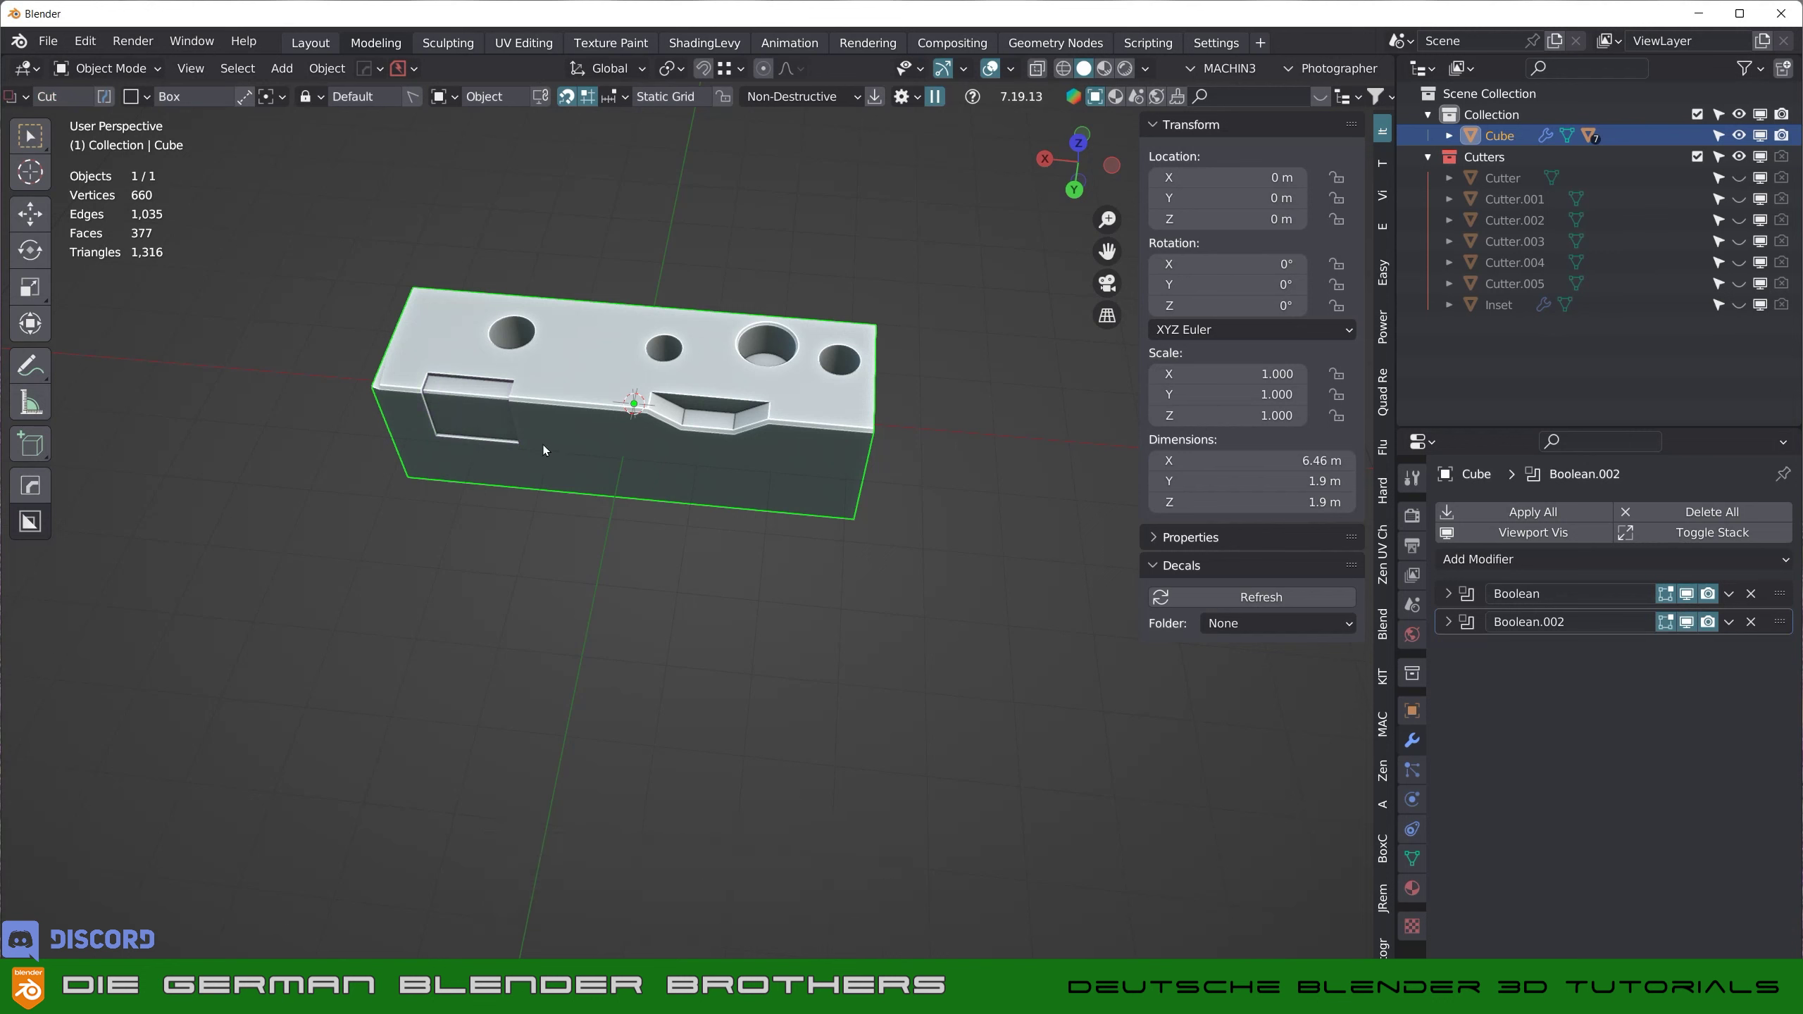
- Open BoxCutter settings and start a small box cut at the top's far-left corner
{"action": "scroll", "coordinate": [552, 431], "scroll_direction": "up", "scroll_amount": 3}
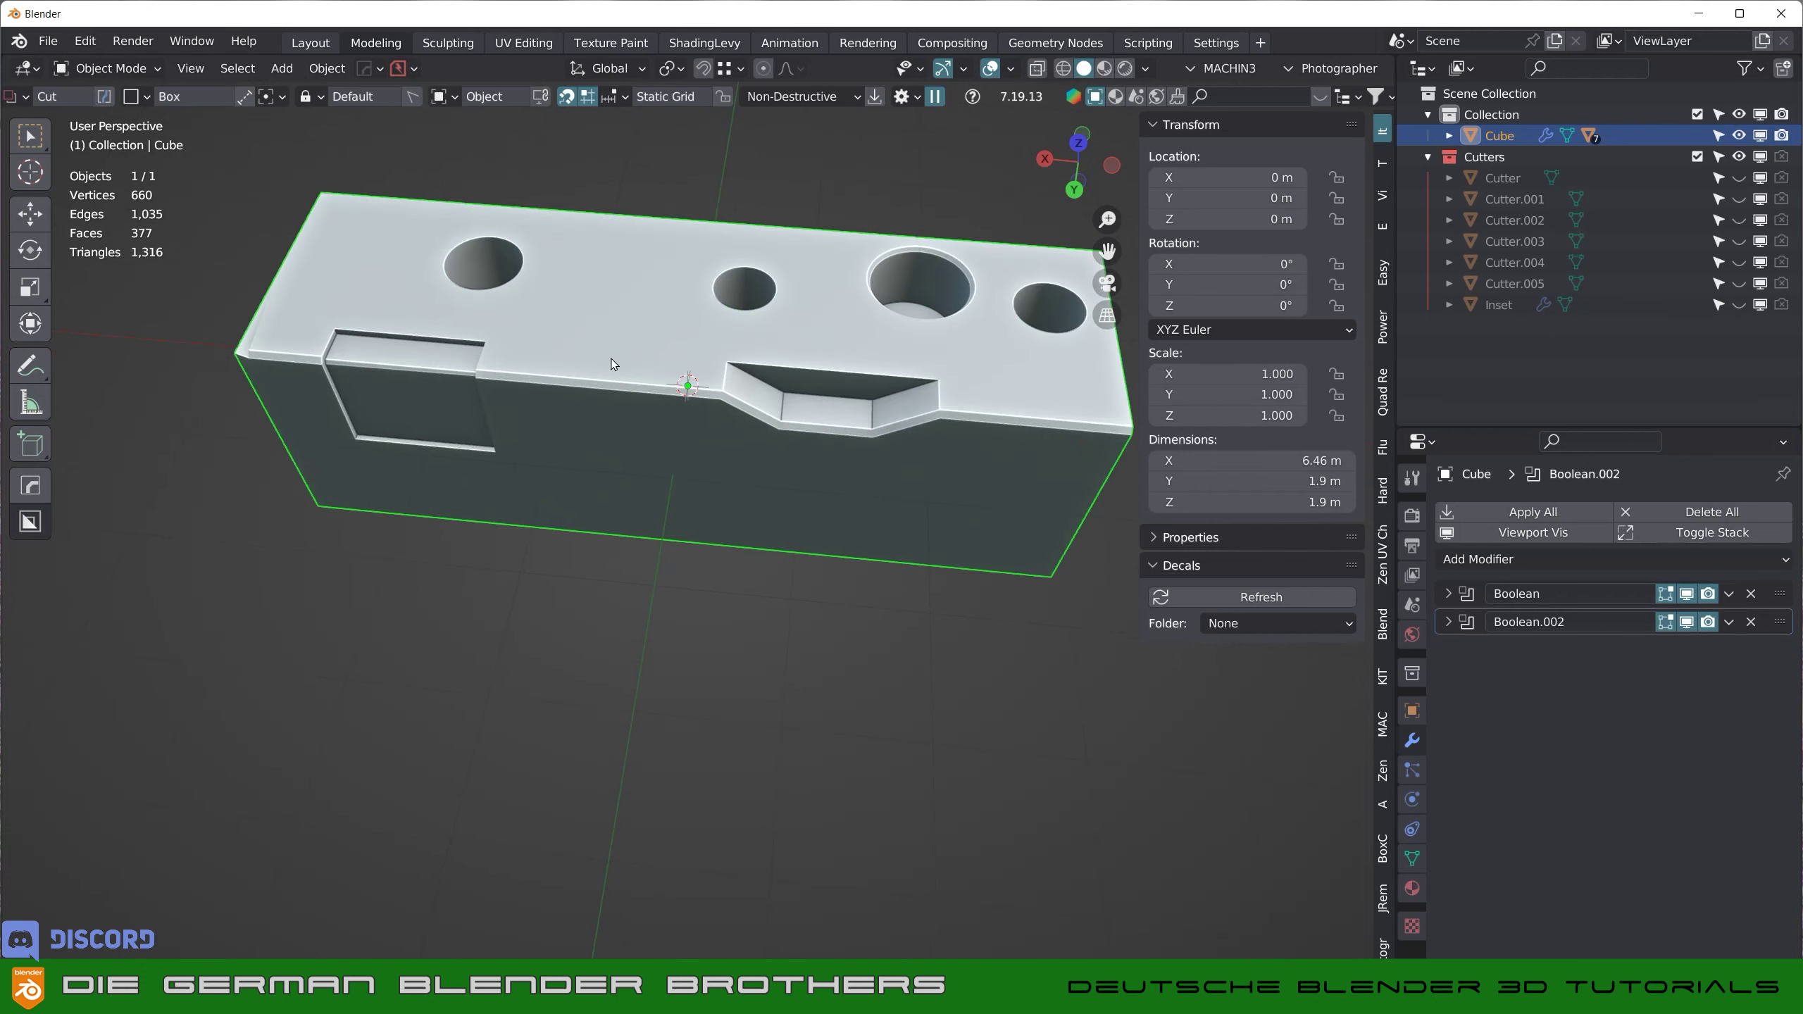
{"action": "left_click", "coordinate": [901, 96]}
{"action": "left_click_drag", "start_coordinate": [373, 183], "coordinate": [366, 207]}
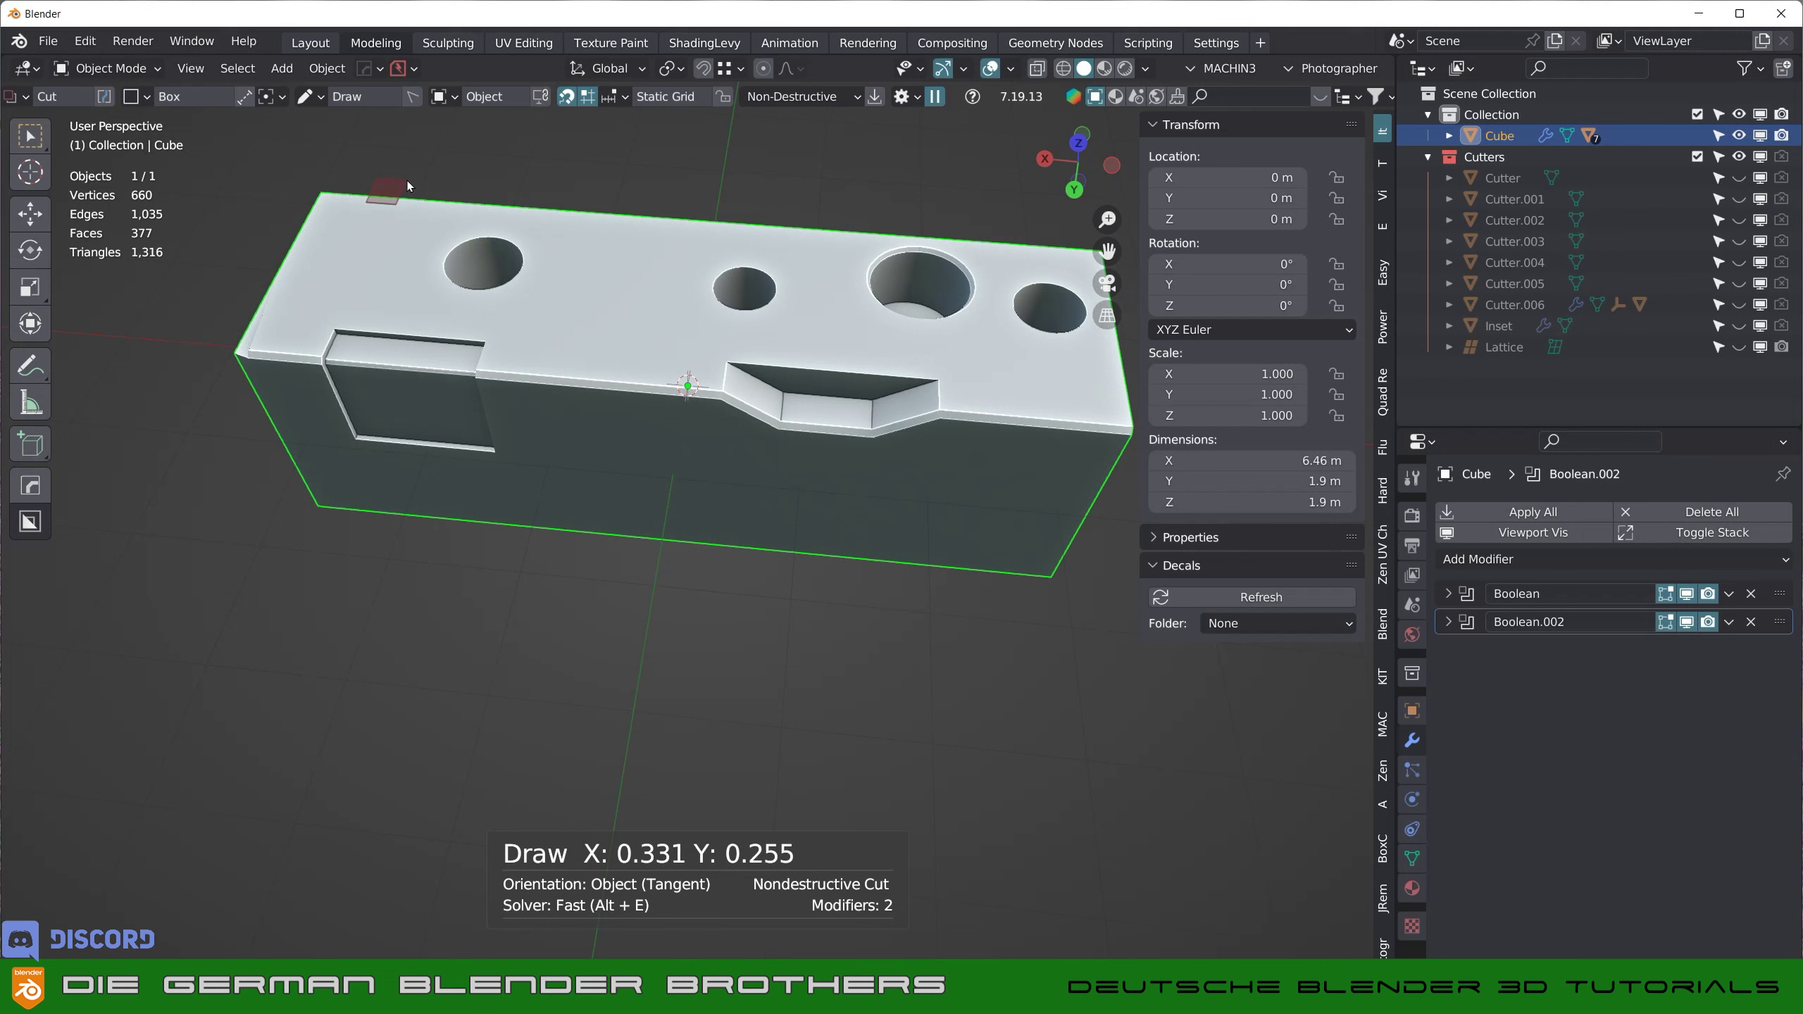
- Try a small box-cutter notch on the top's back edge twice, undoing each attempt
{"action": "left_click_drag", "start_coordinate": [366, 211], "coordinate": [408, 180]}
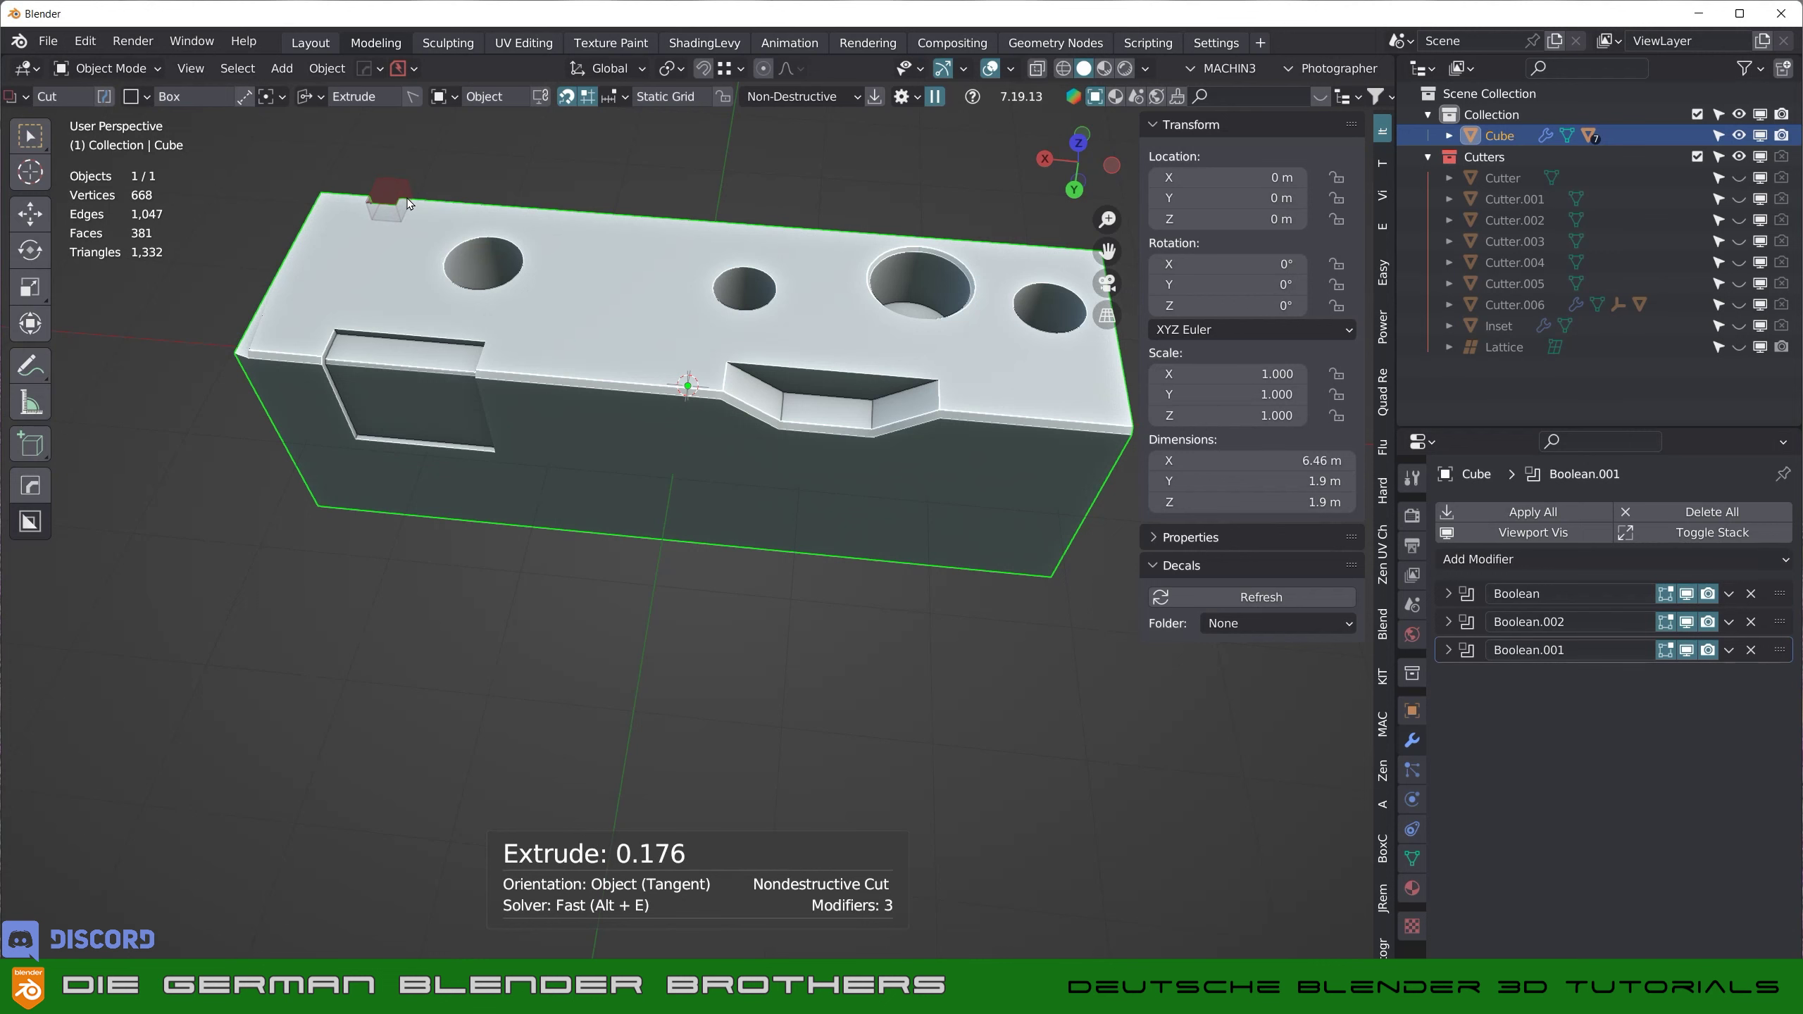
{"action": "left_click", "coordinate": [409, 204]}
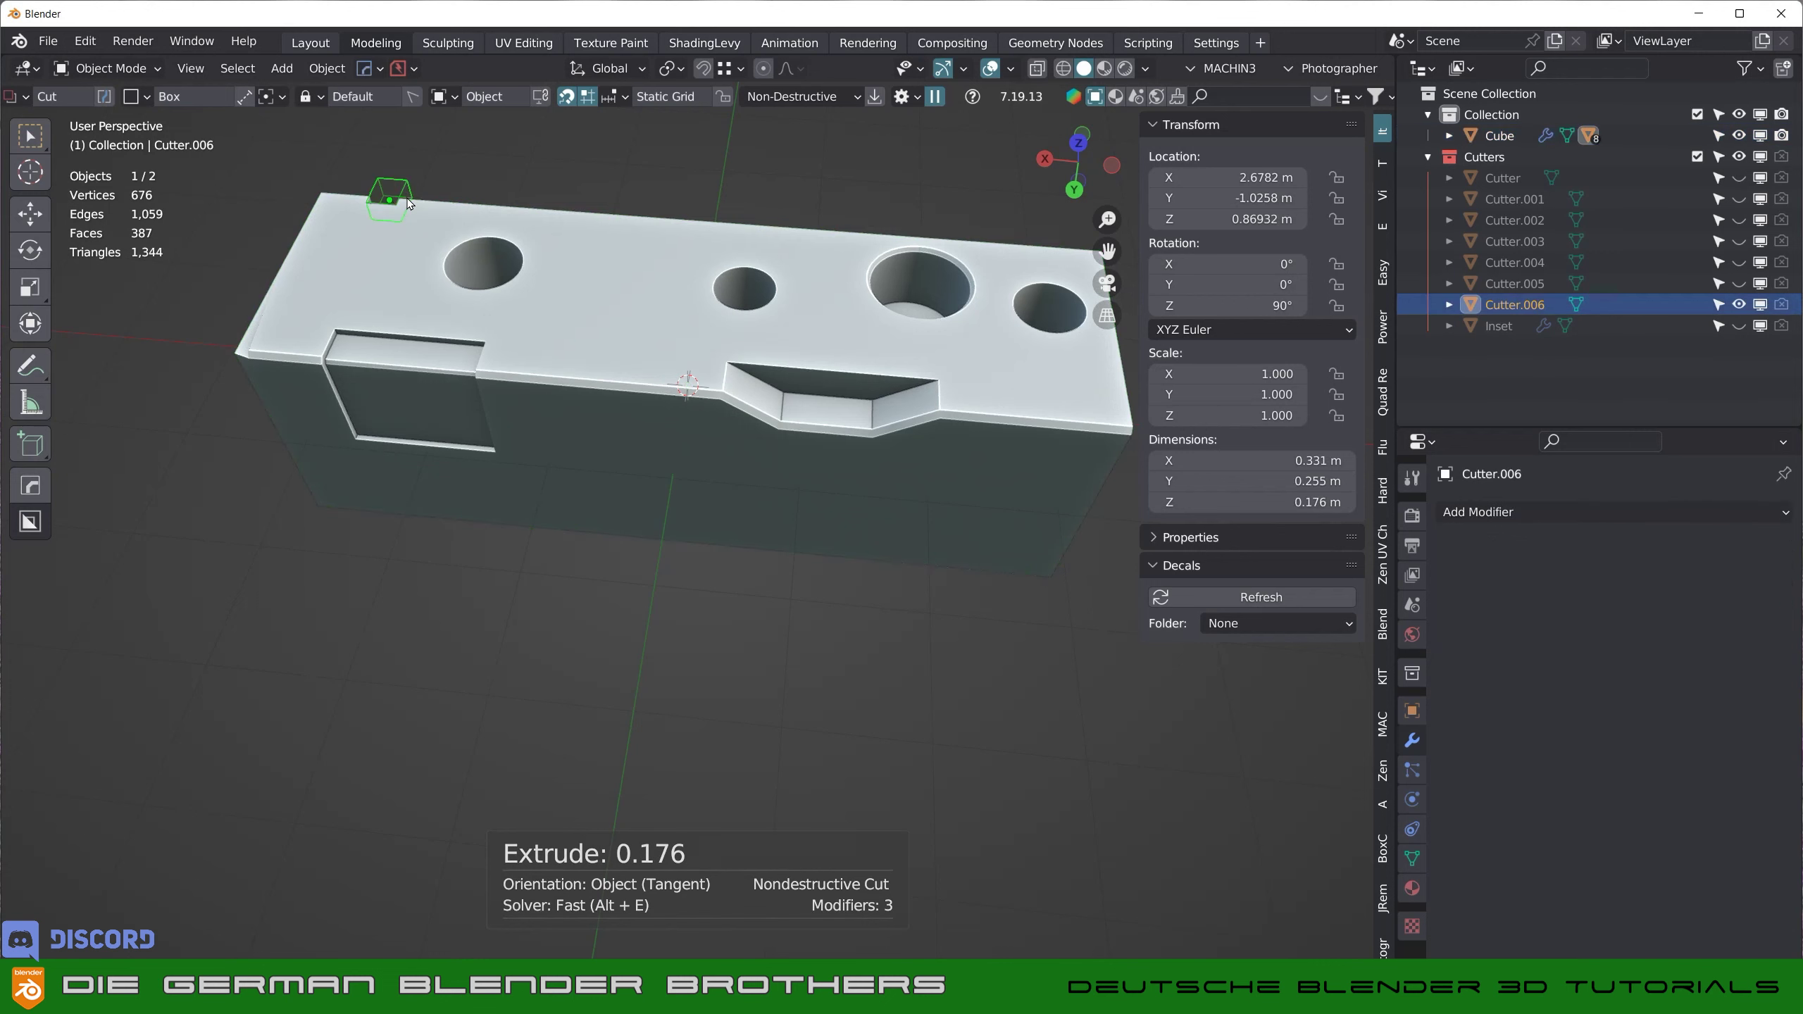
{"action": "scroll", "coordinate": [397, 229], "scroll_direction": "up", "scroll_amount": 3}
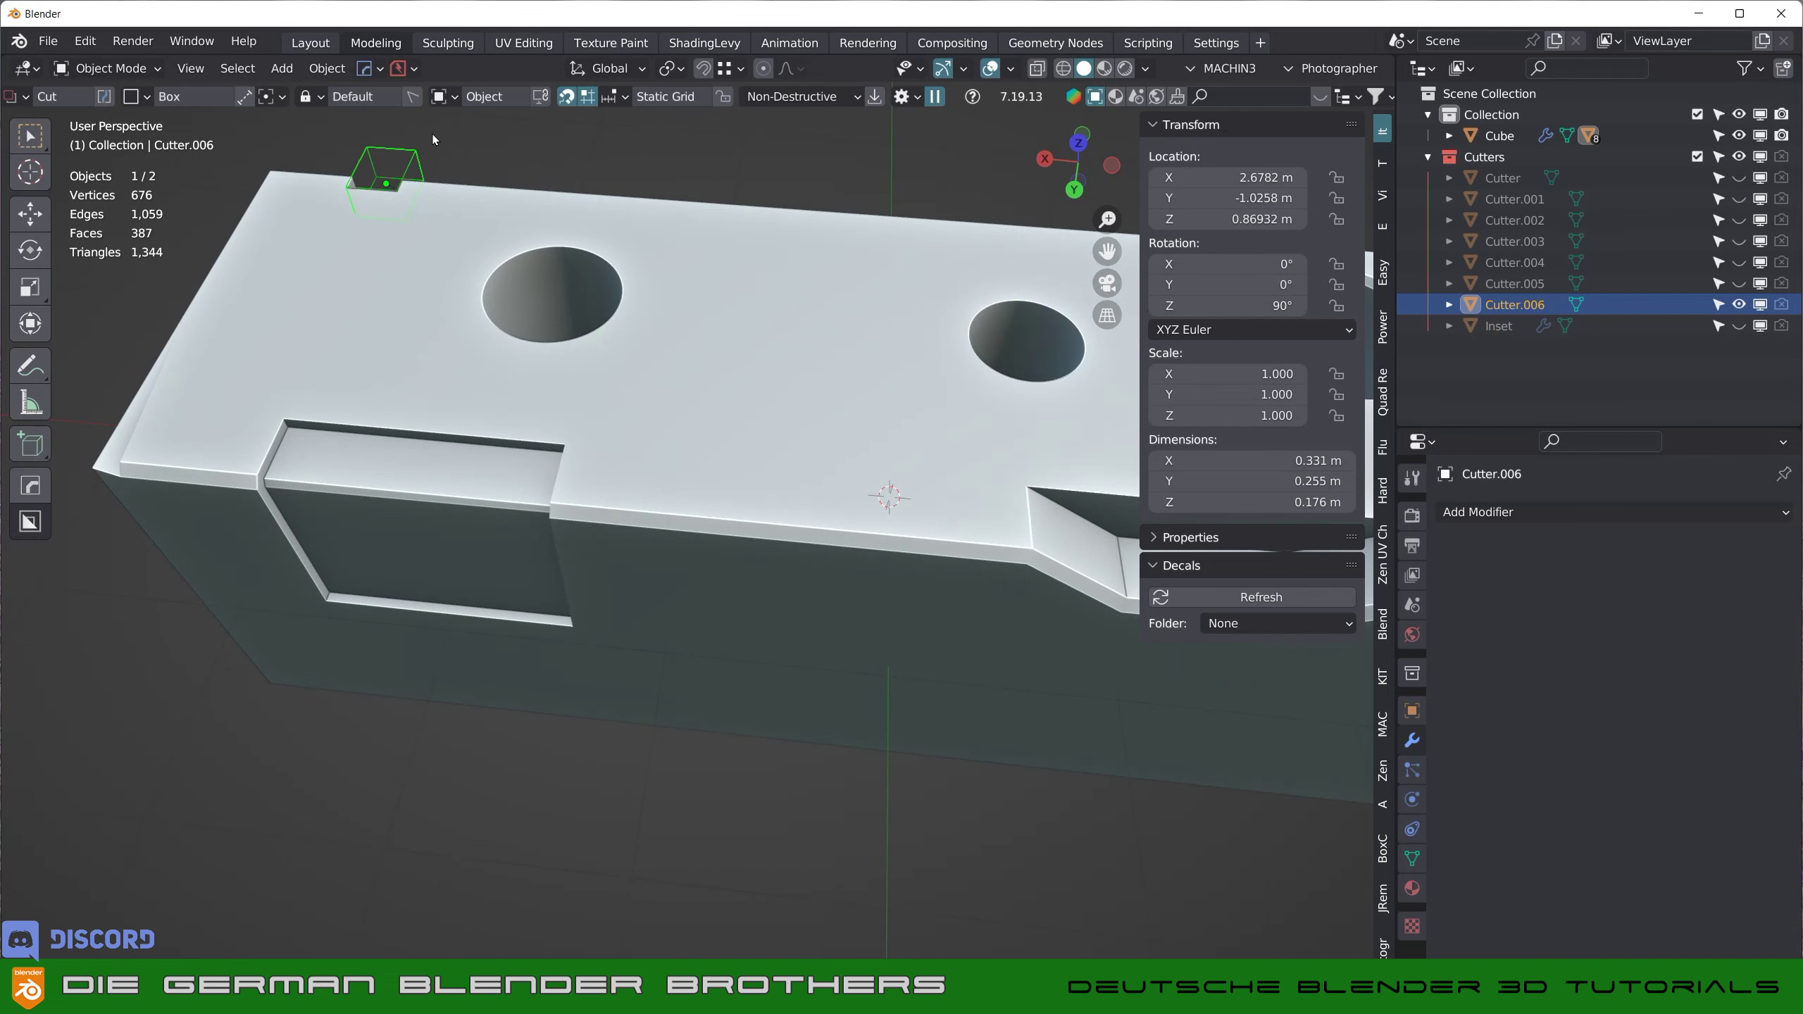
{"action": "middle_click_drag", "start_coordinate": [434, 139], "coordinate": [402, 256], "text": "shift"}
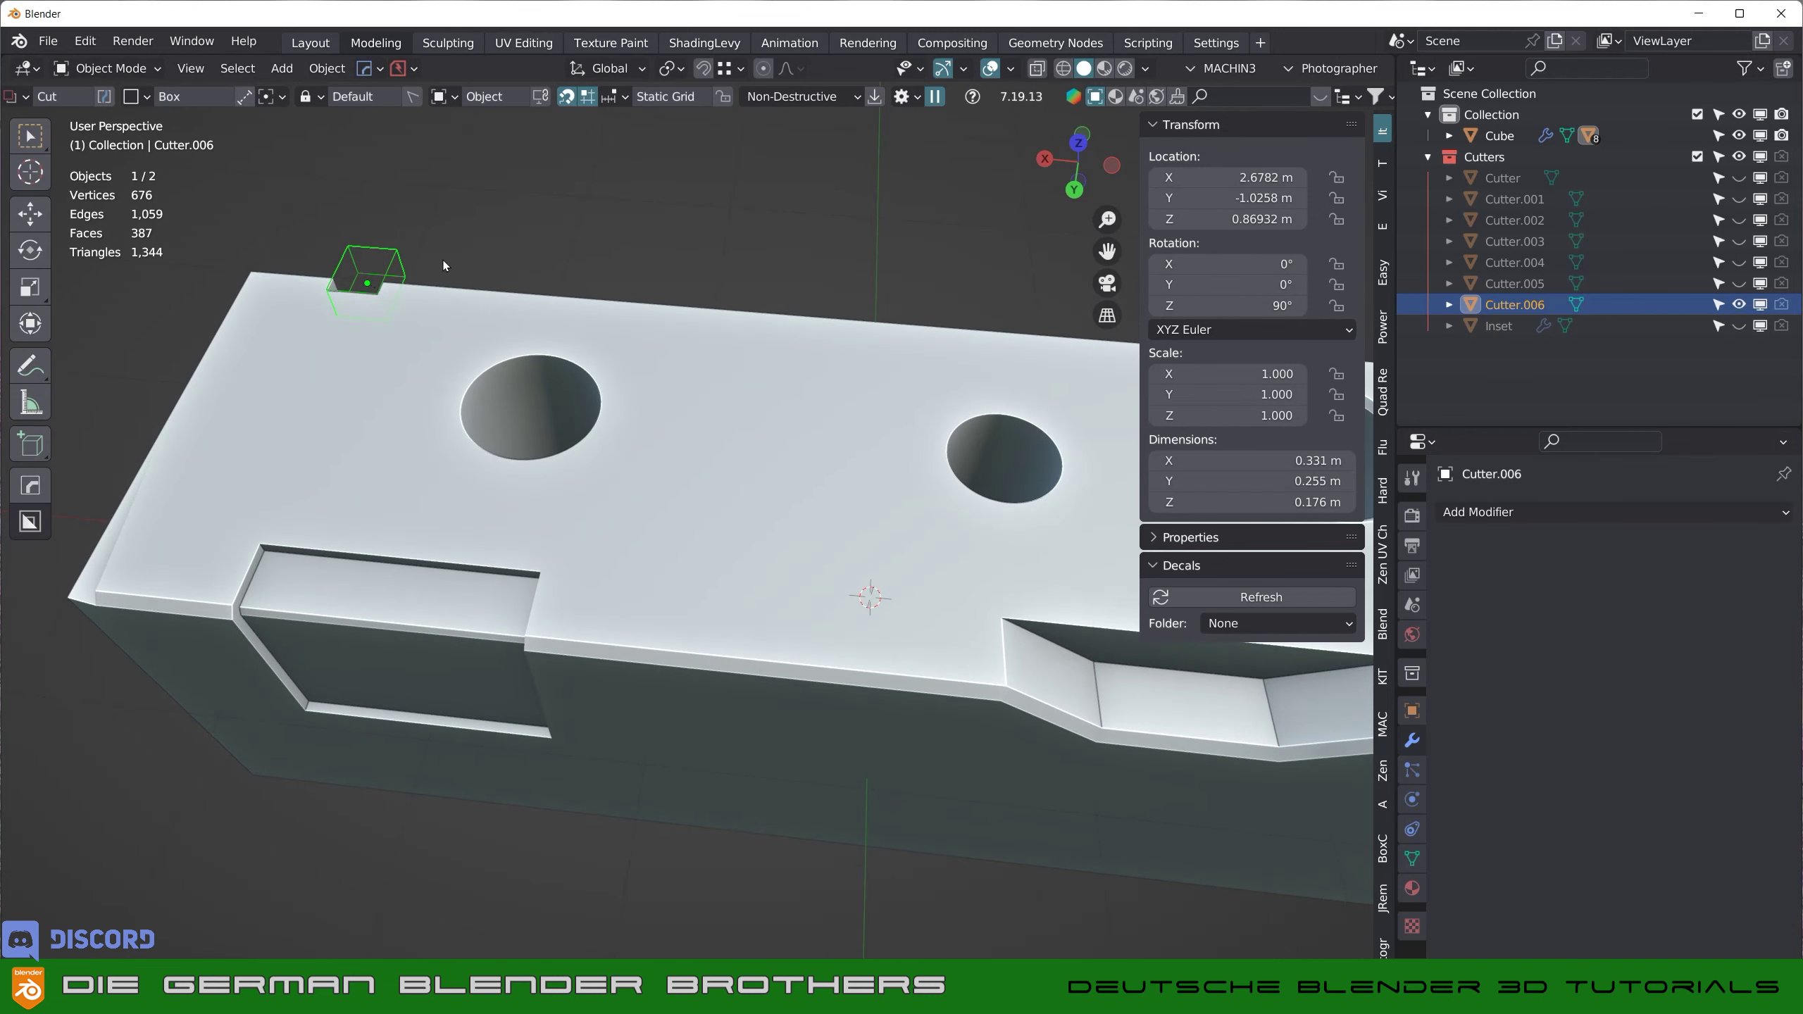
{"action": "key", "text": "ctrl+z"}
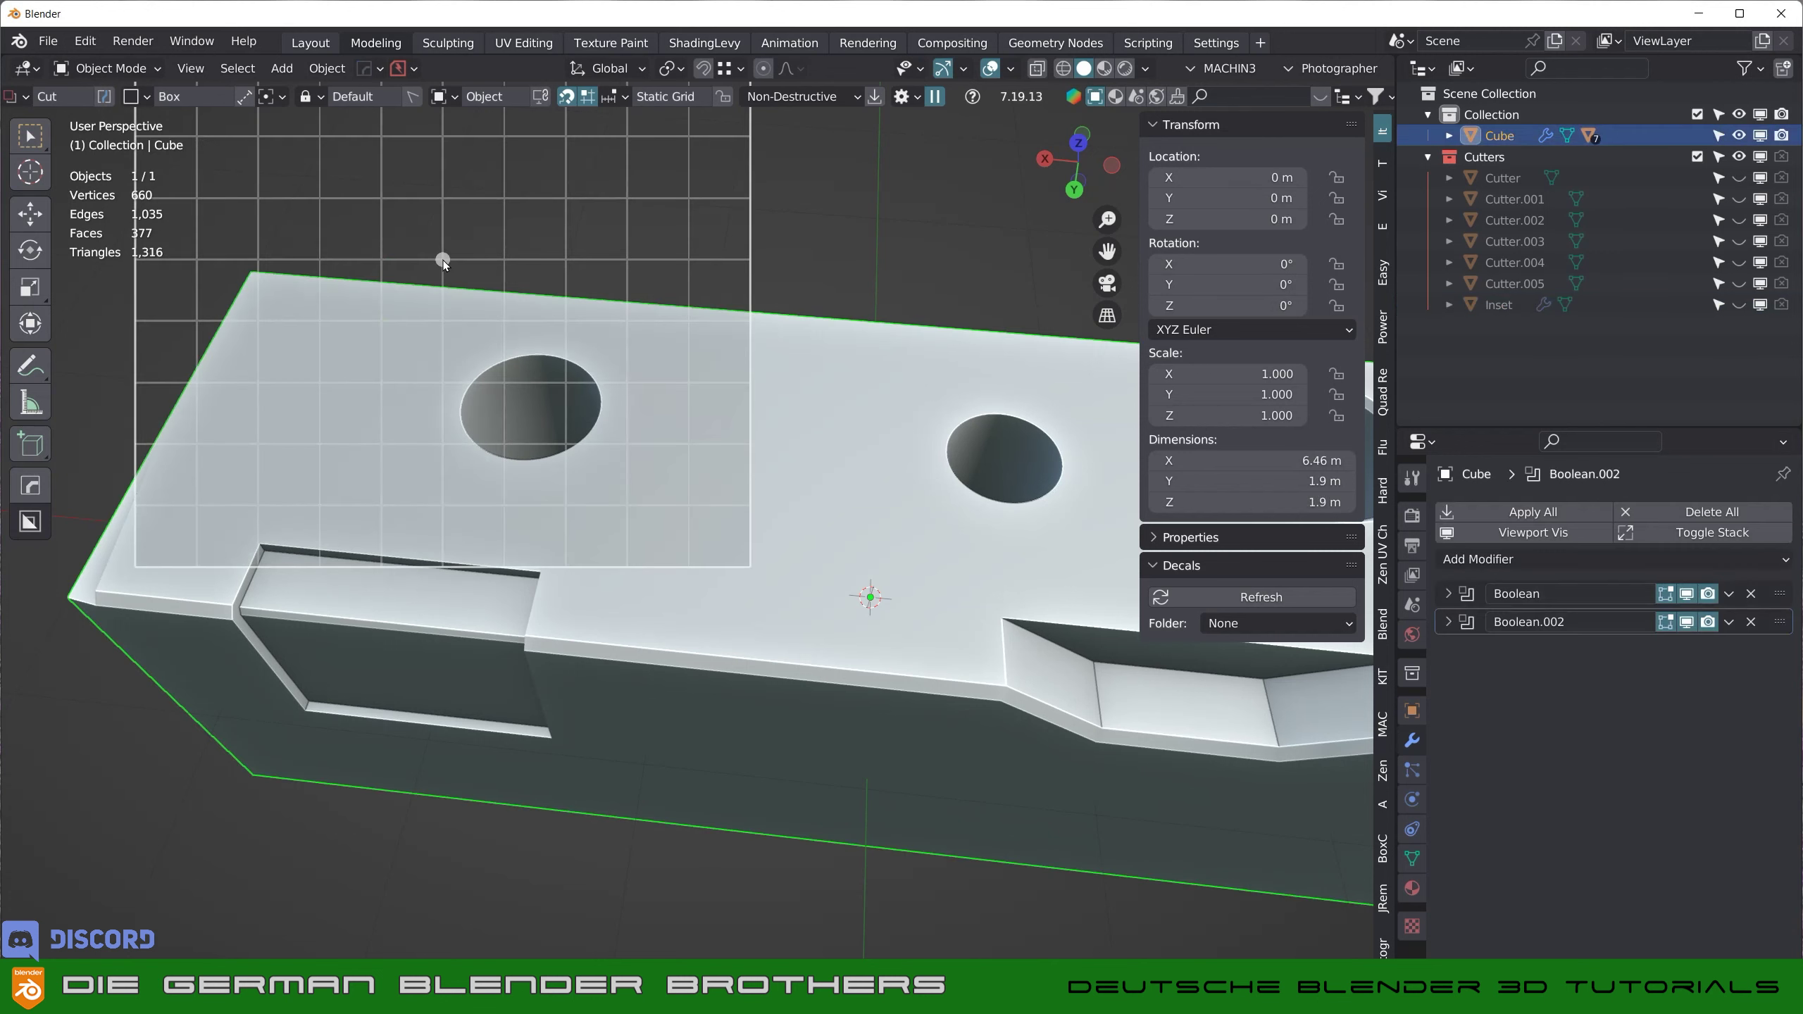
{"action": "left_click_drag", "start_coordinate": [329, 304], "coordinate": [459, 258]}
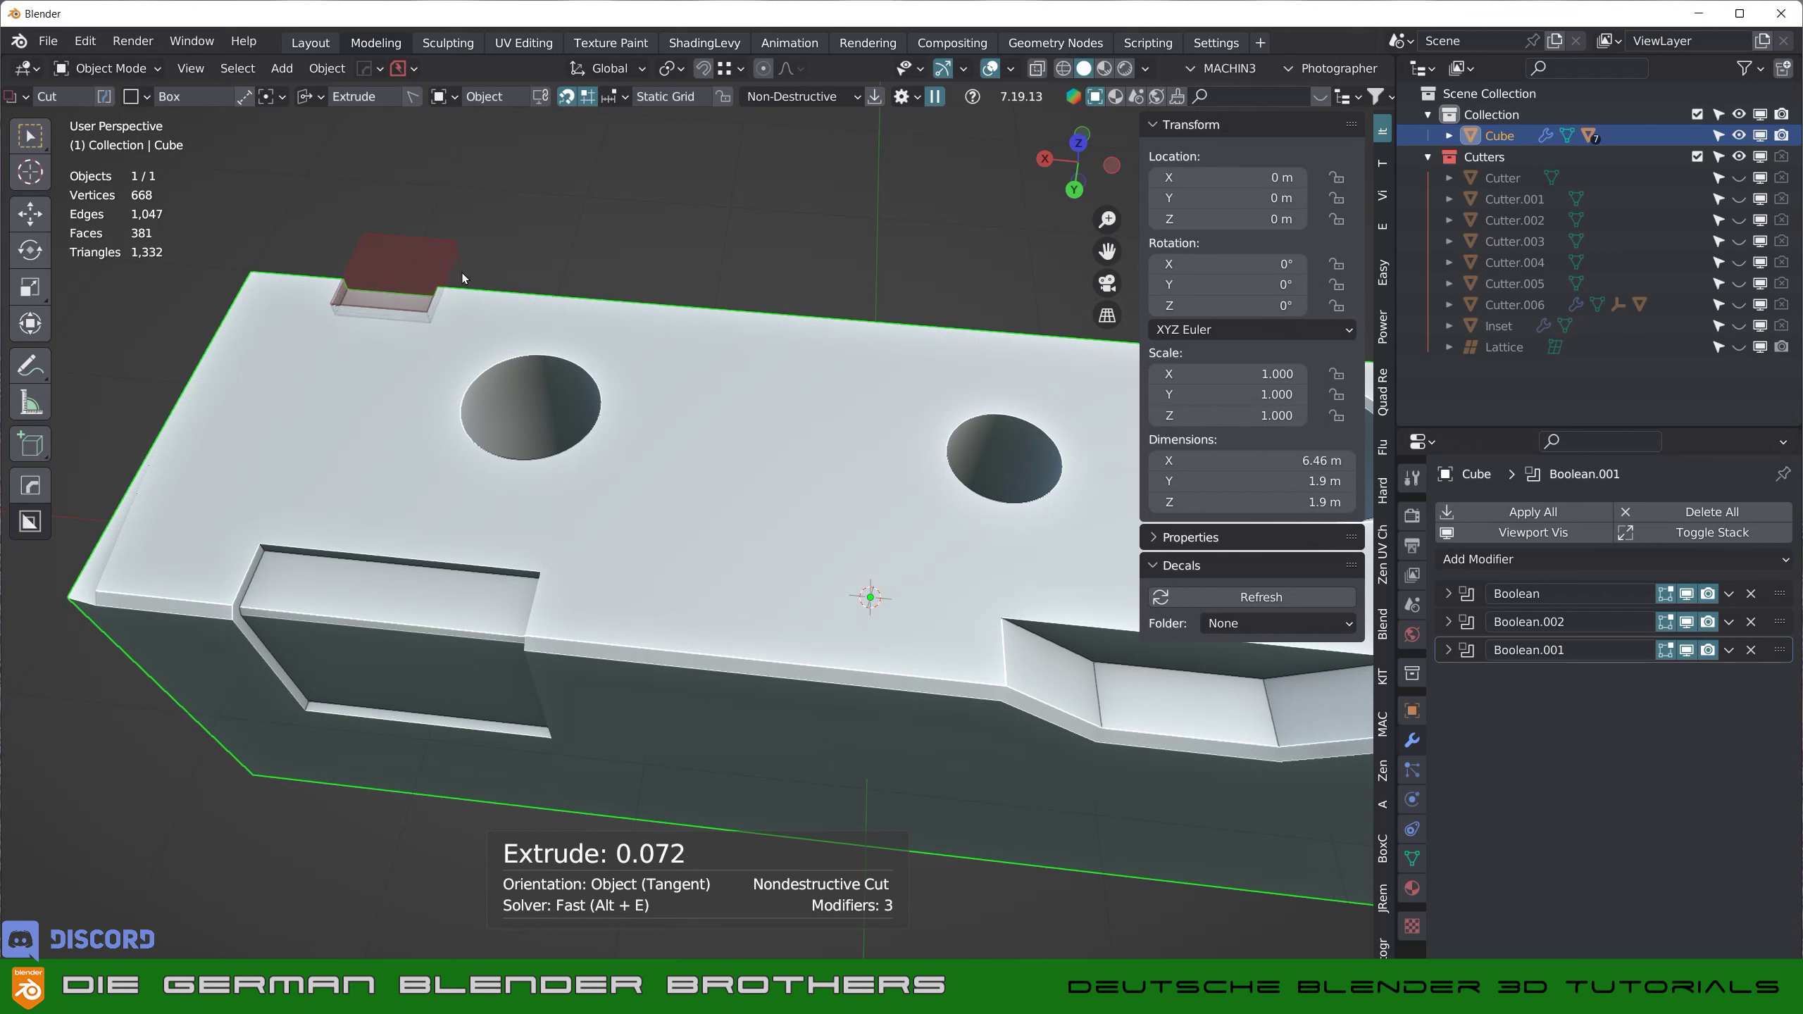
{"action": "left_click", "coordinate": [465, 287]}
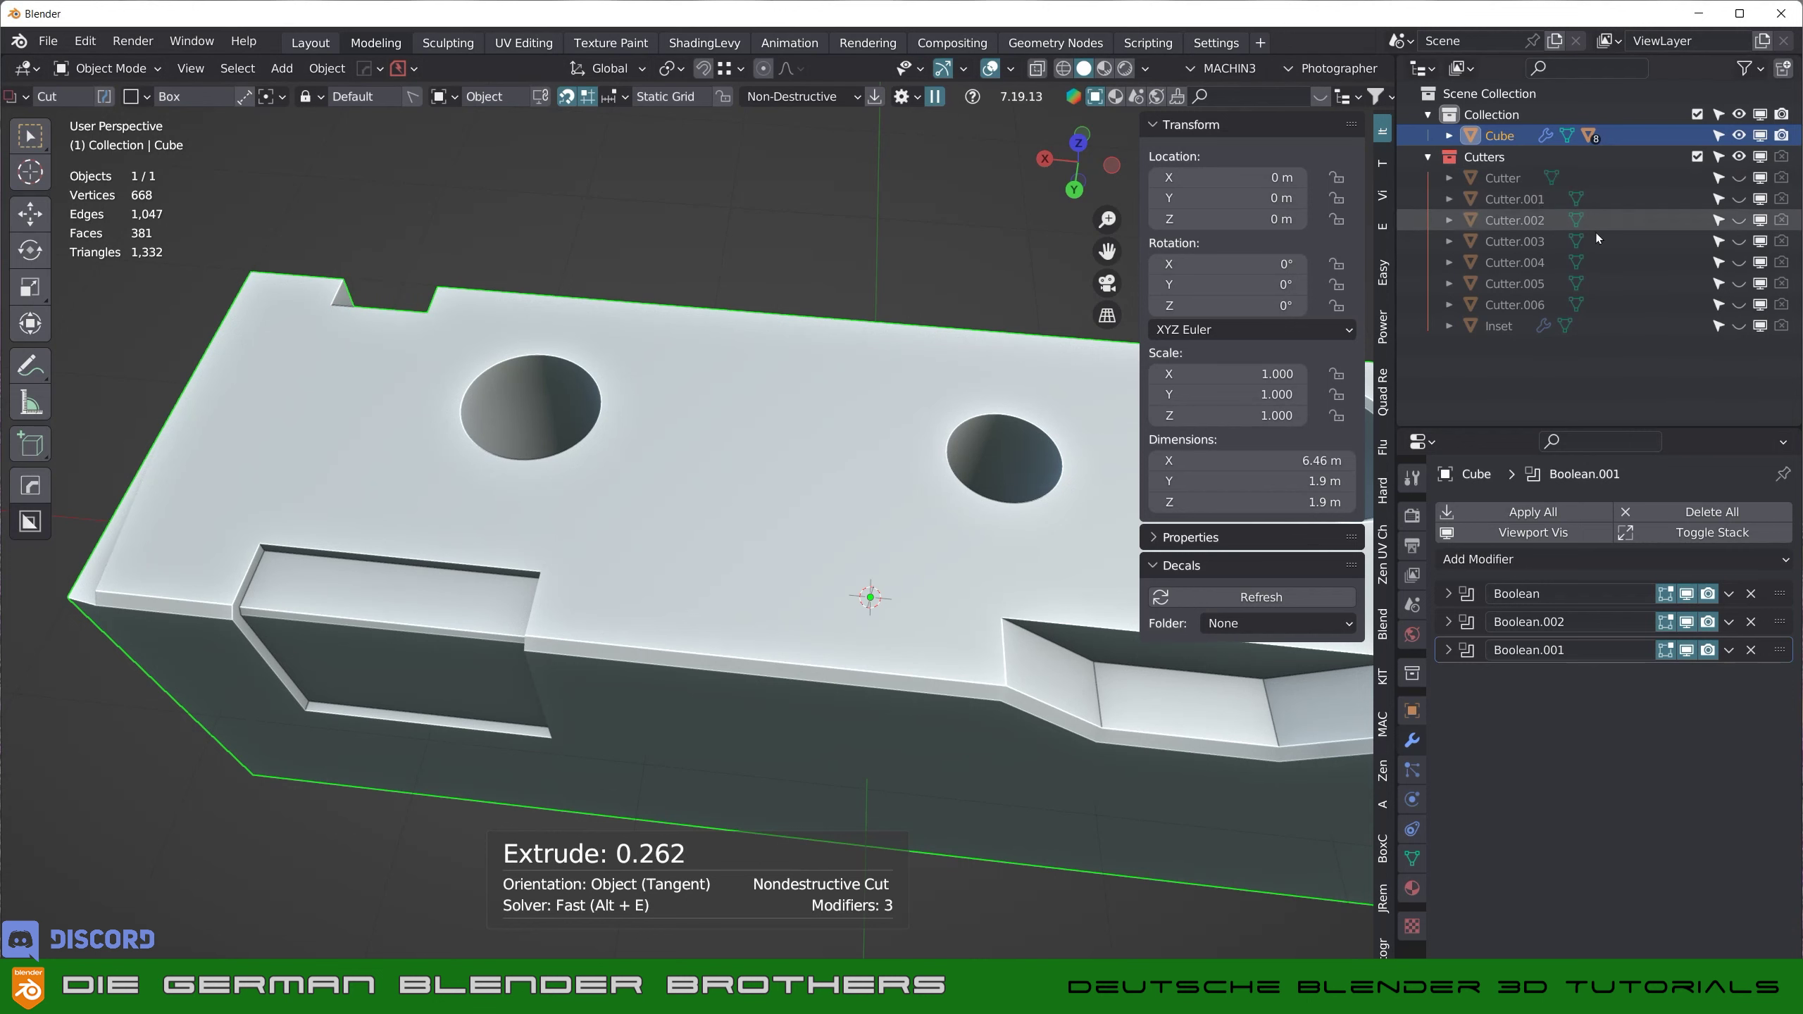
{"action": "mouse_move", "coordinate": [428, 320]}
{"action": "middle_mouse_down"}
{"action": "mouse_move", "coordinate": [458, 364]}
{"action": "mouse_move", "coordinate": [448, 405]}
{"action": "mouse_move", "coordinate": [447, 292]}
{"action": "middle_mouse_up"}
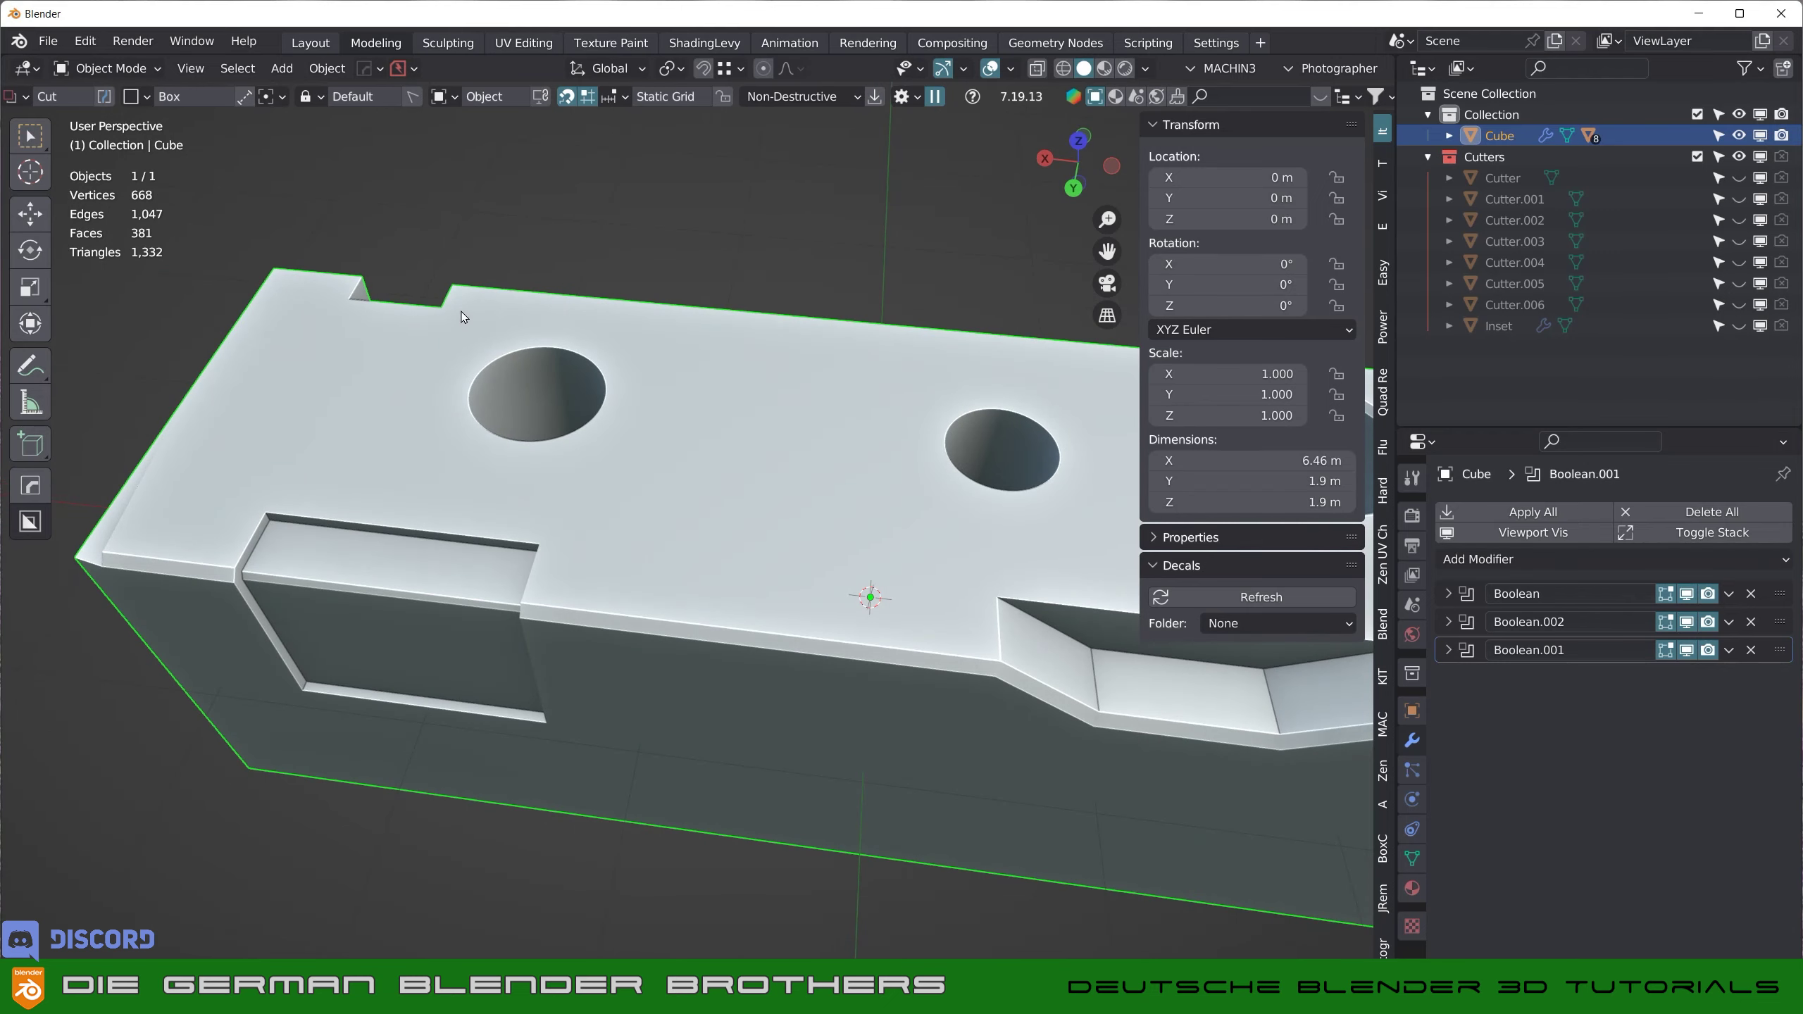
{"action": "key", "text": "ctrl+z"}
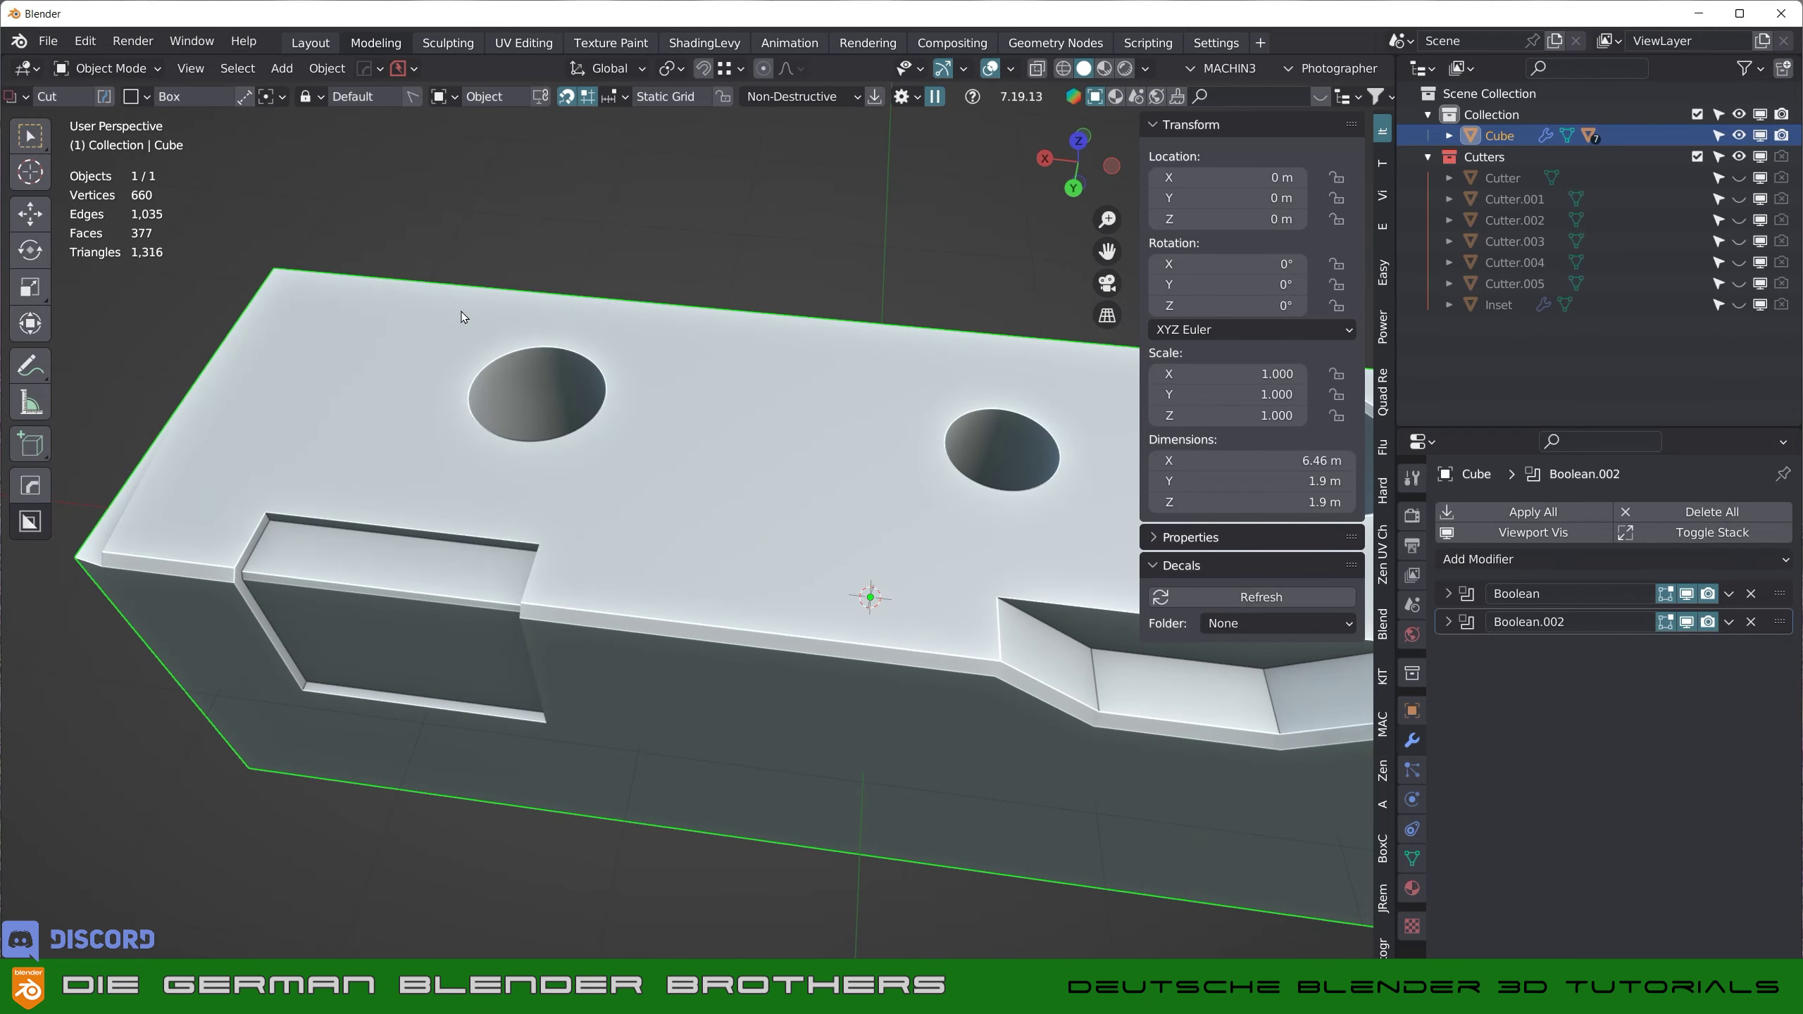
- Draw another notch cutter, check the BoxCutter settings, and undo the test cuts
{"action": "left_click_drag", "start_coordinate": [355, 304], "coordinate": [479, 249]}
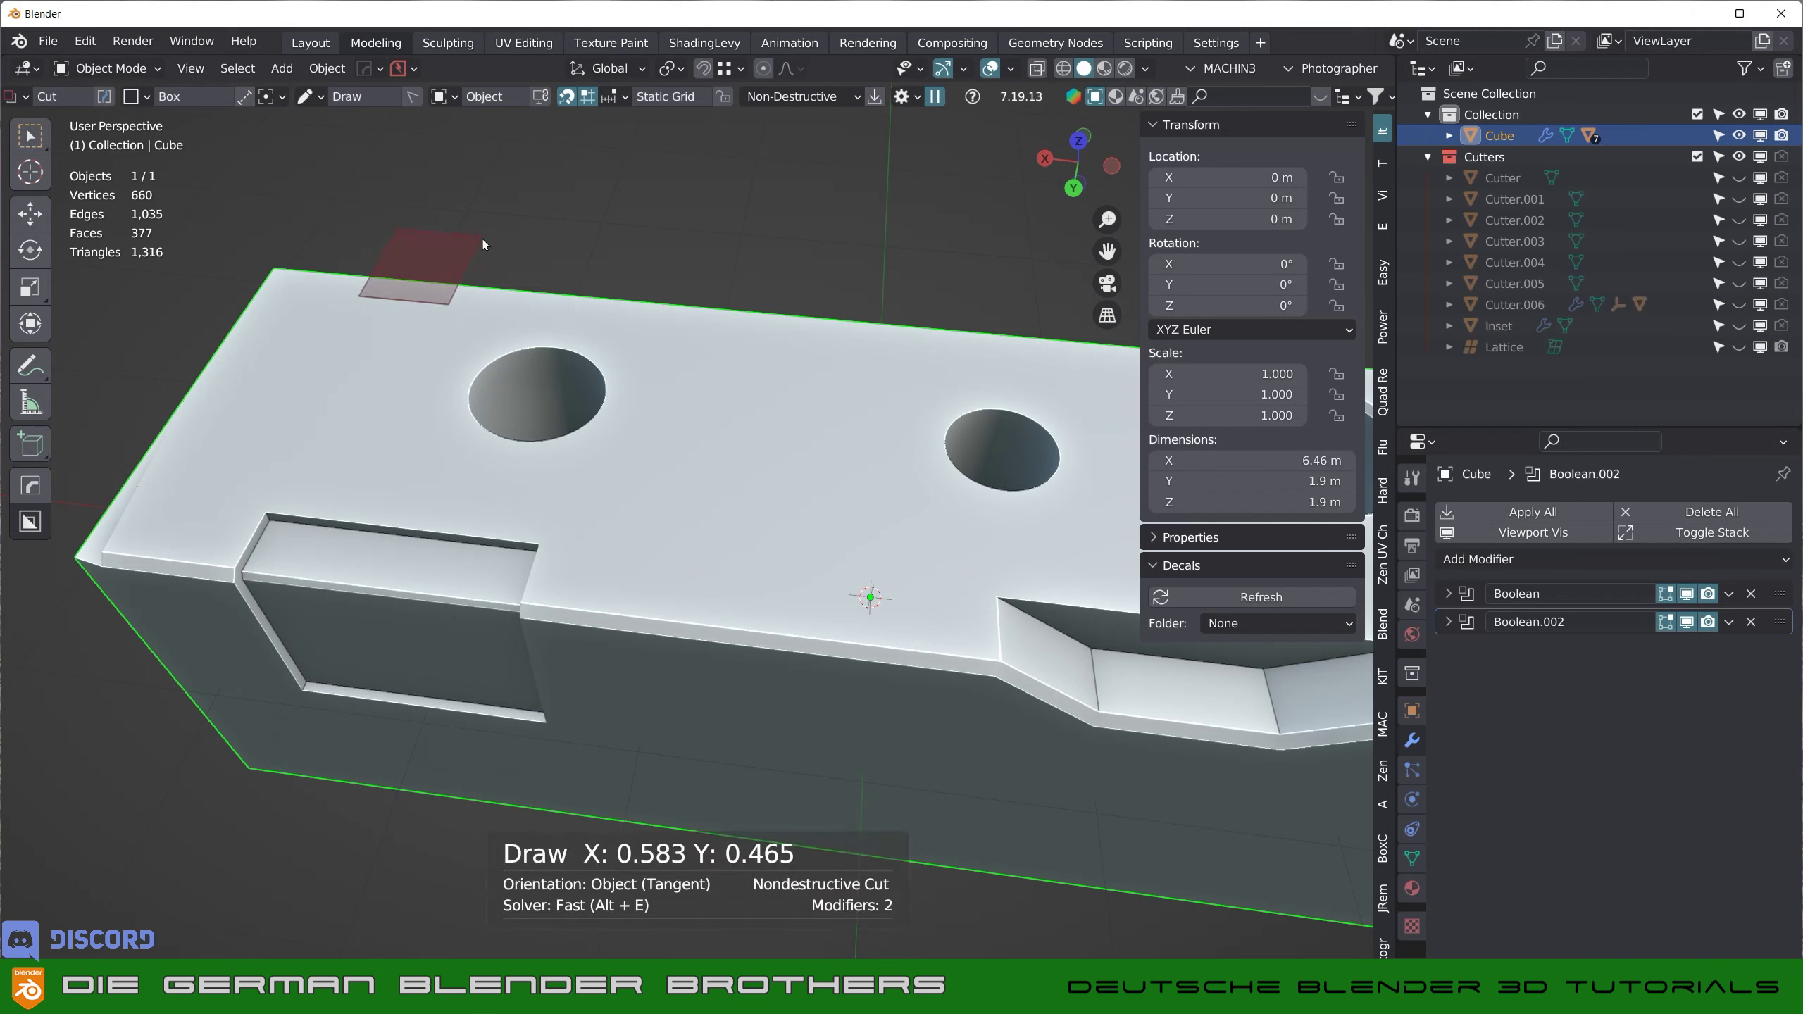
{"action": "left_click", "coordinate": [494, 293]}
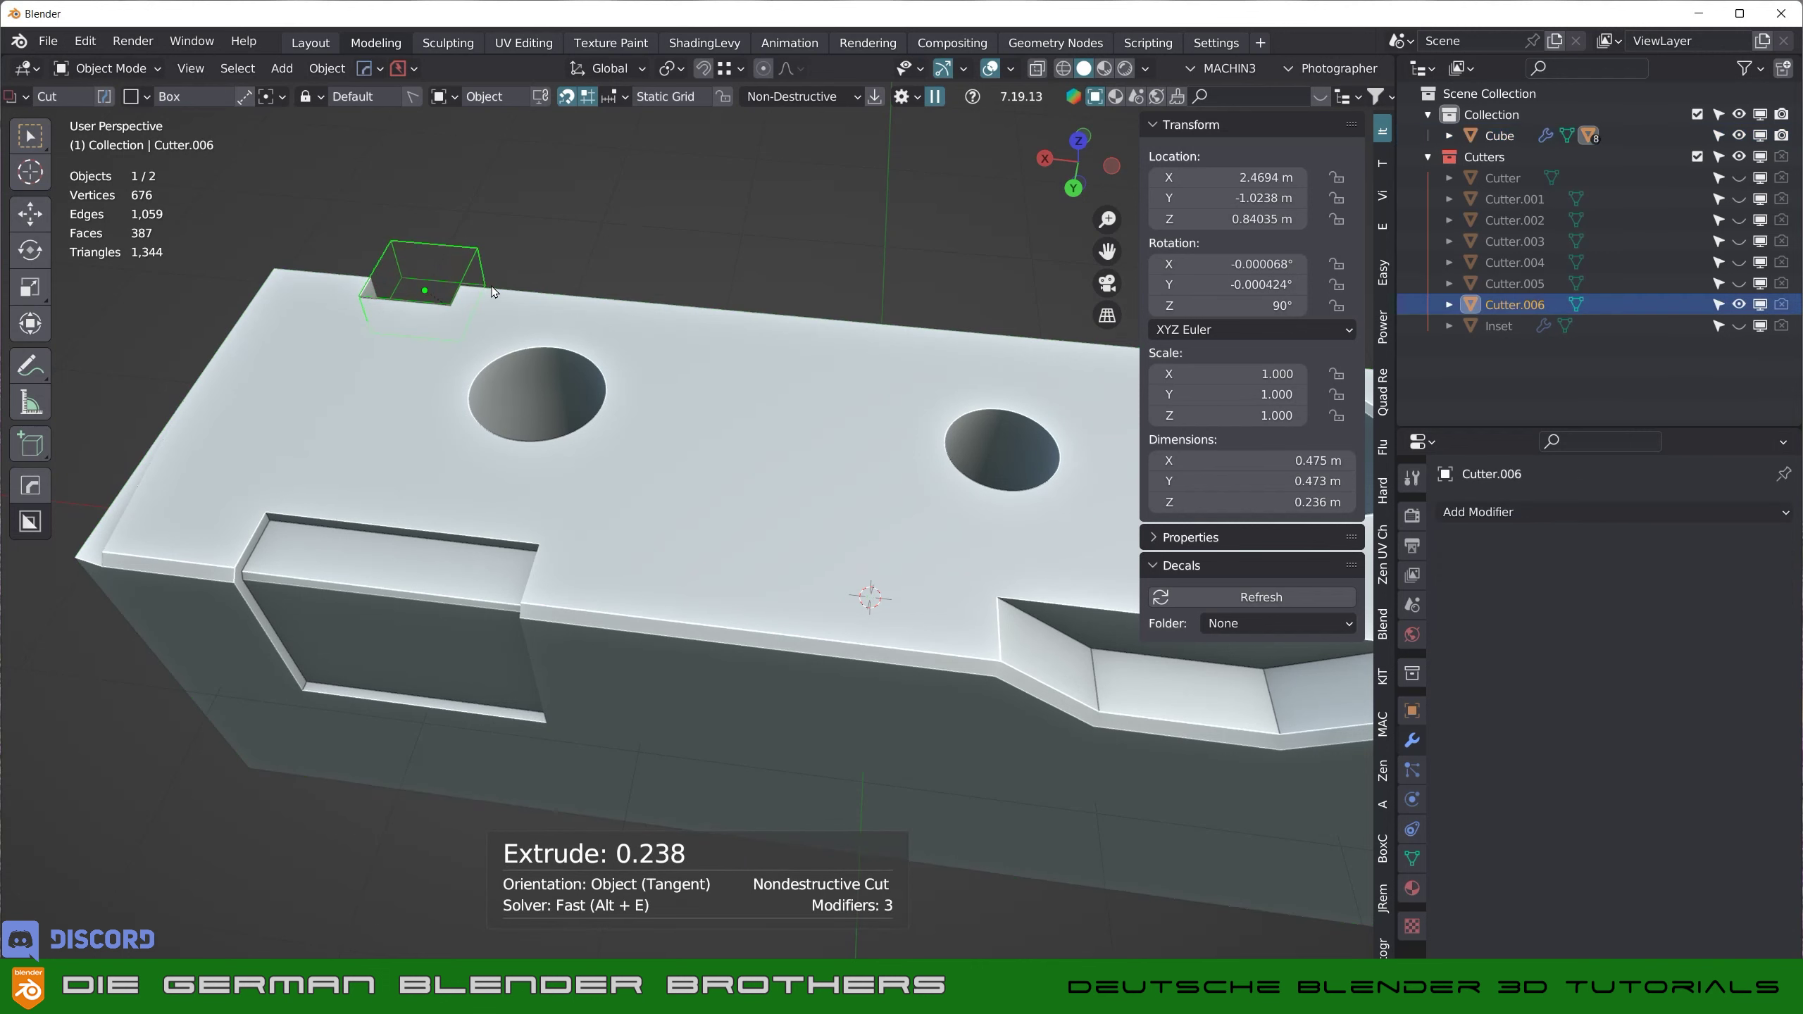
{"action": "left_click", "coordinate": [914, 98]}
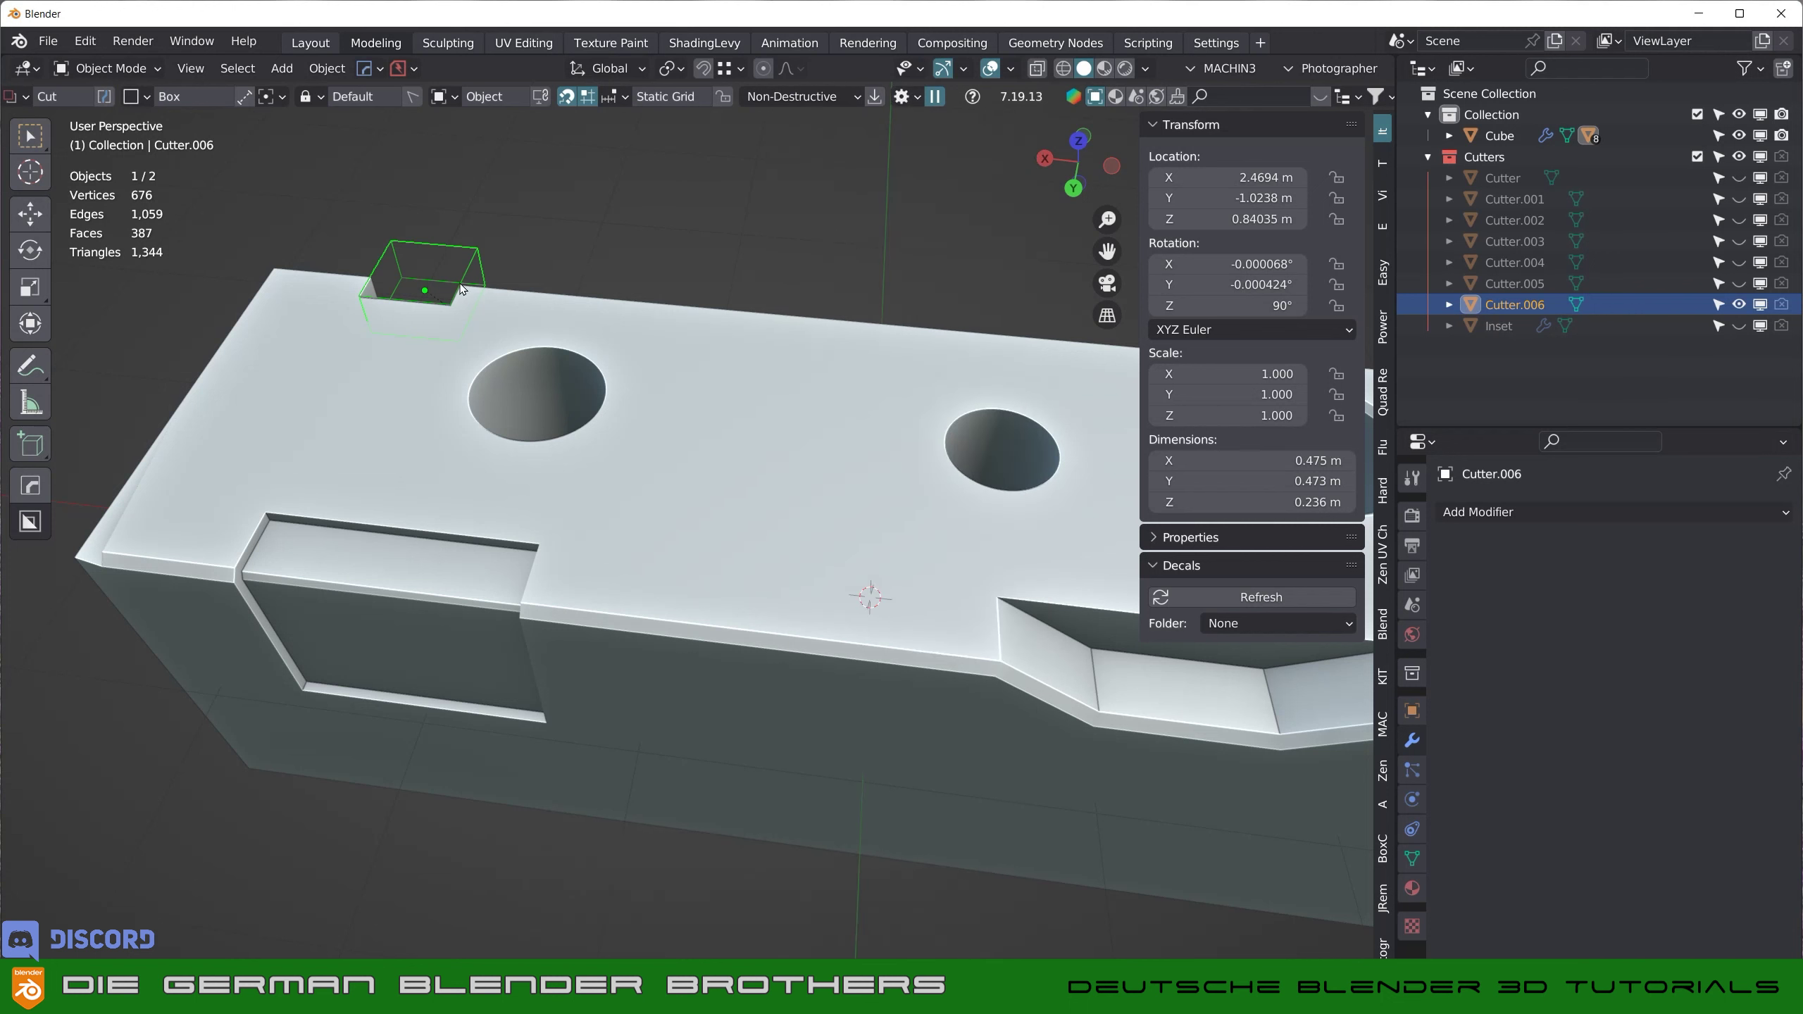
{"action": "key", "text": "ctrl+z"}
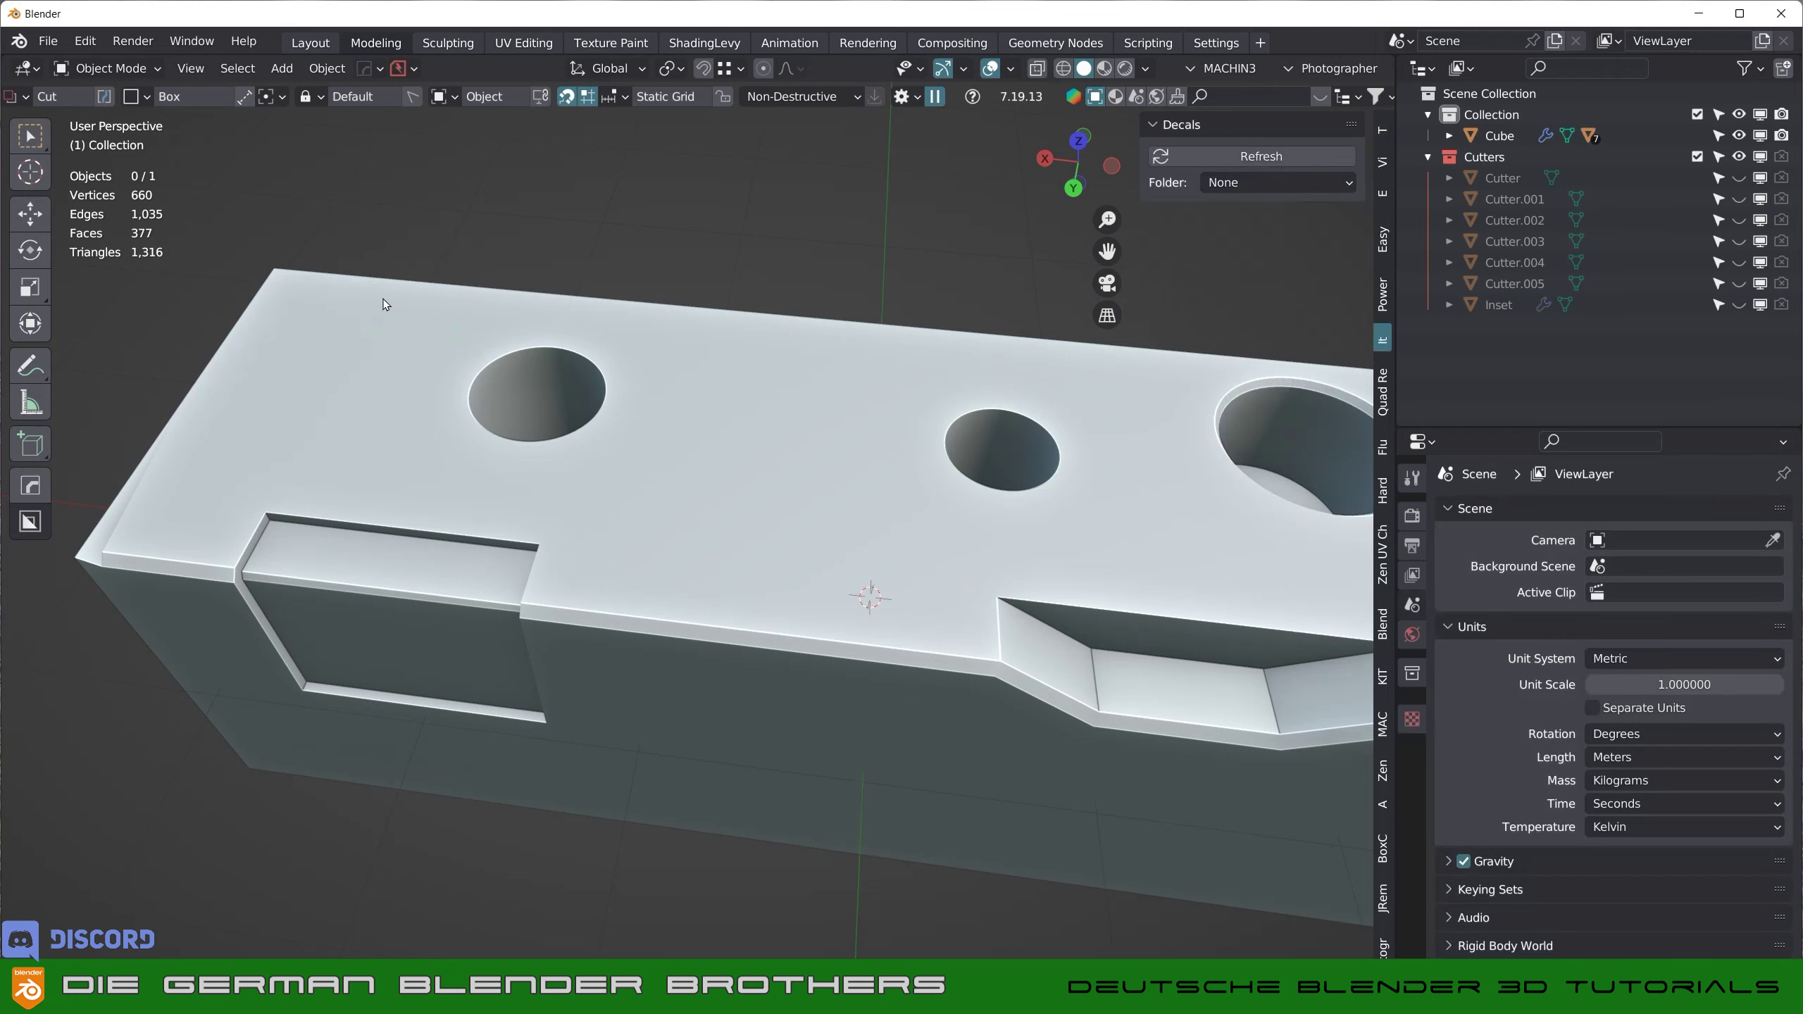
{"action": "mouse_move", "coordinate": [374, 319]}
{"action": "left_mouse_down"}
{"action": "mouse_move", "coordinate": [484, 317]}
{"action": "mouse_move", "coordinate": [475, 265]}
{"action": "left_mouse_up"}
{"action": "key", "text": "Escape"}
{"action": "left_click", "coordinate": [380, 307]}
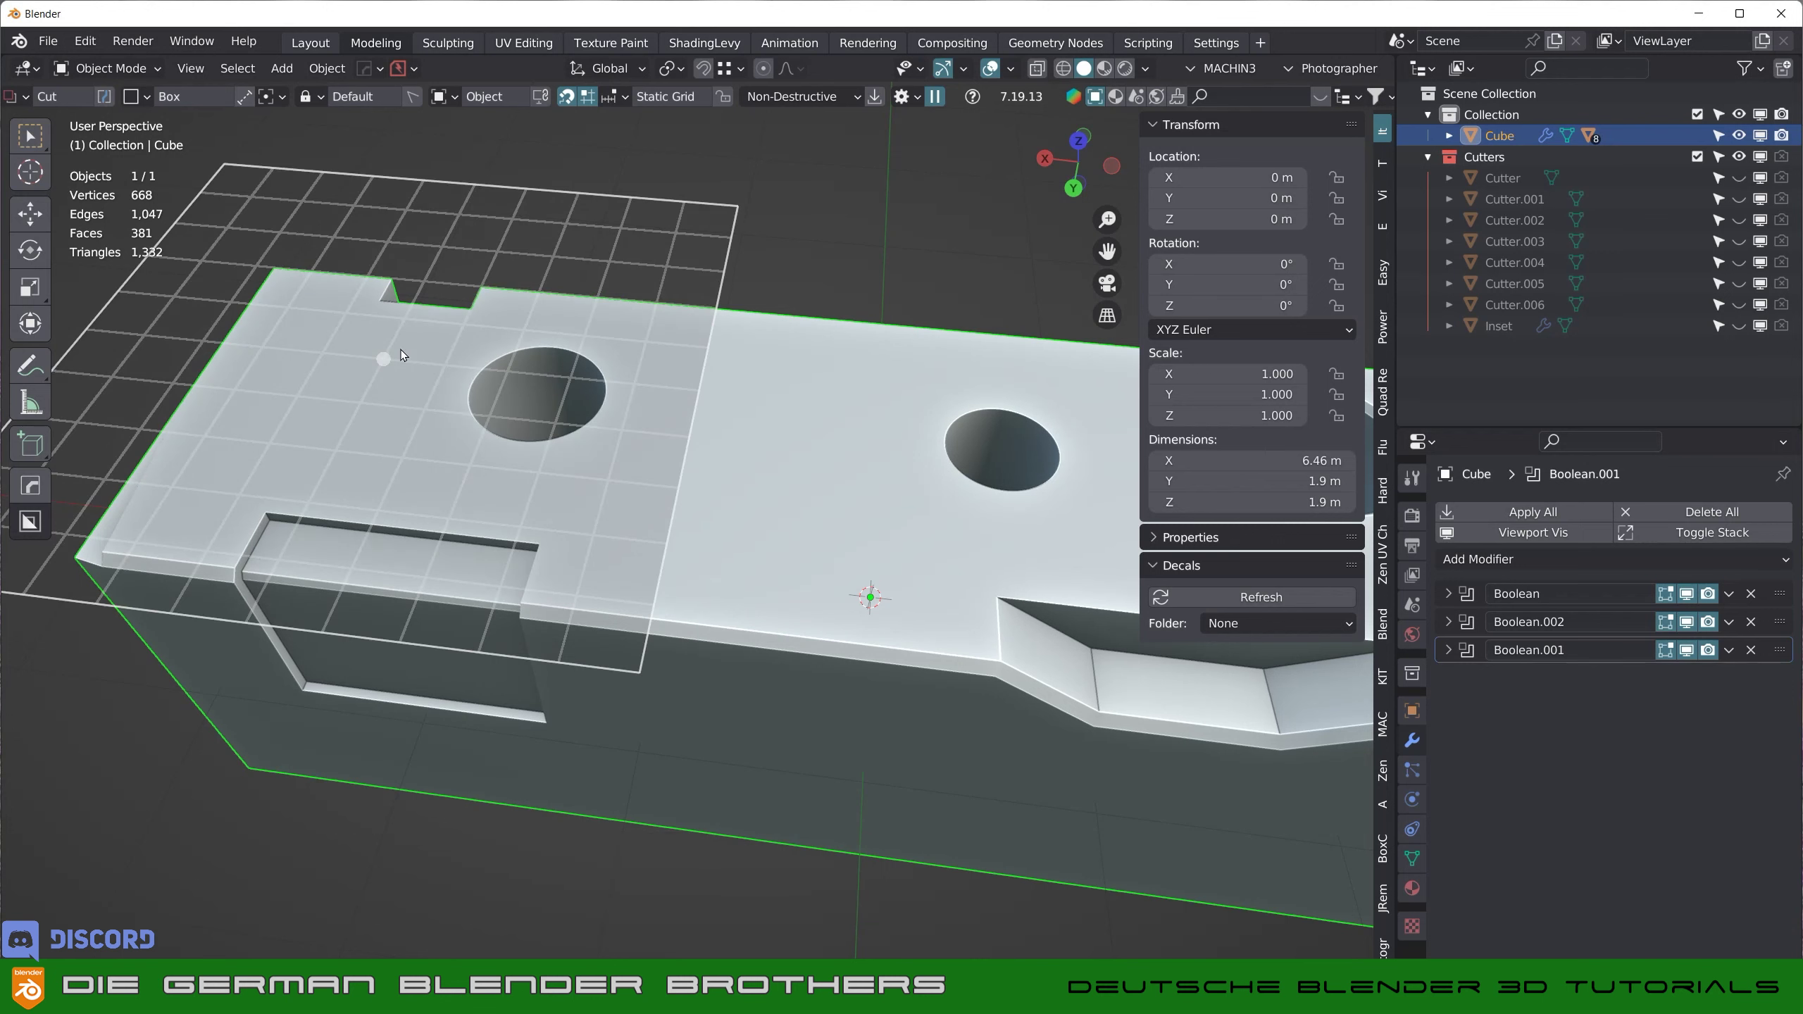
{"action": "key", "text": "ctrl+z"}
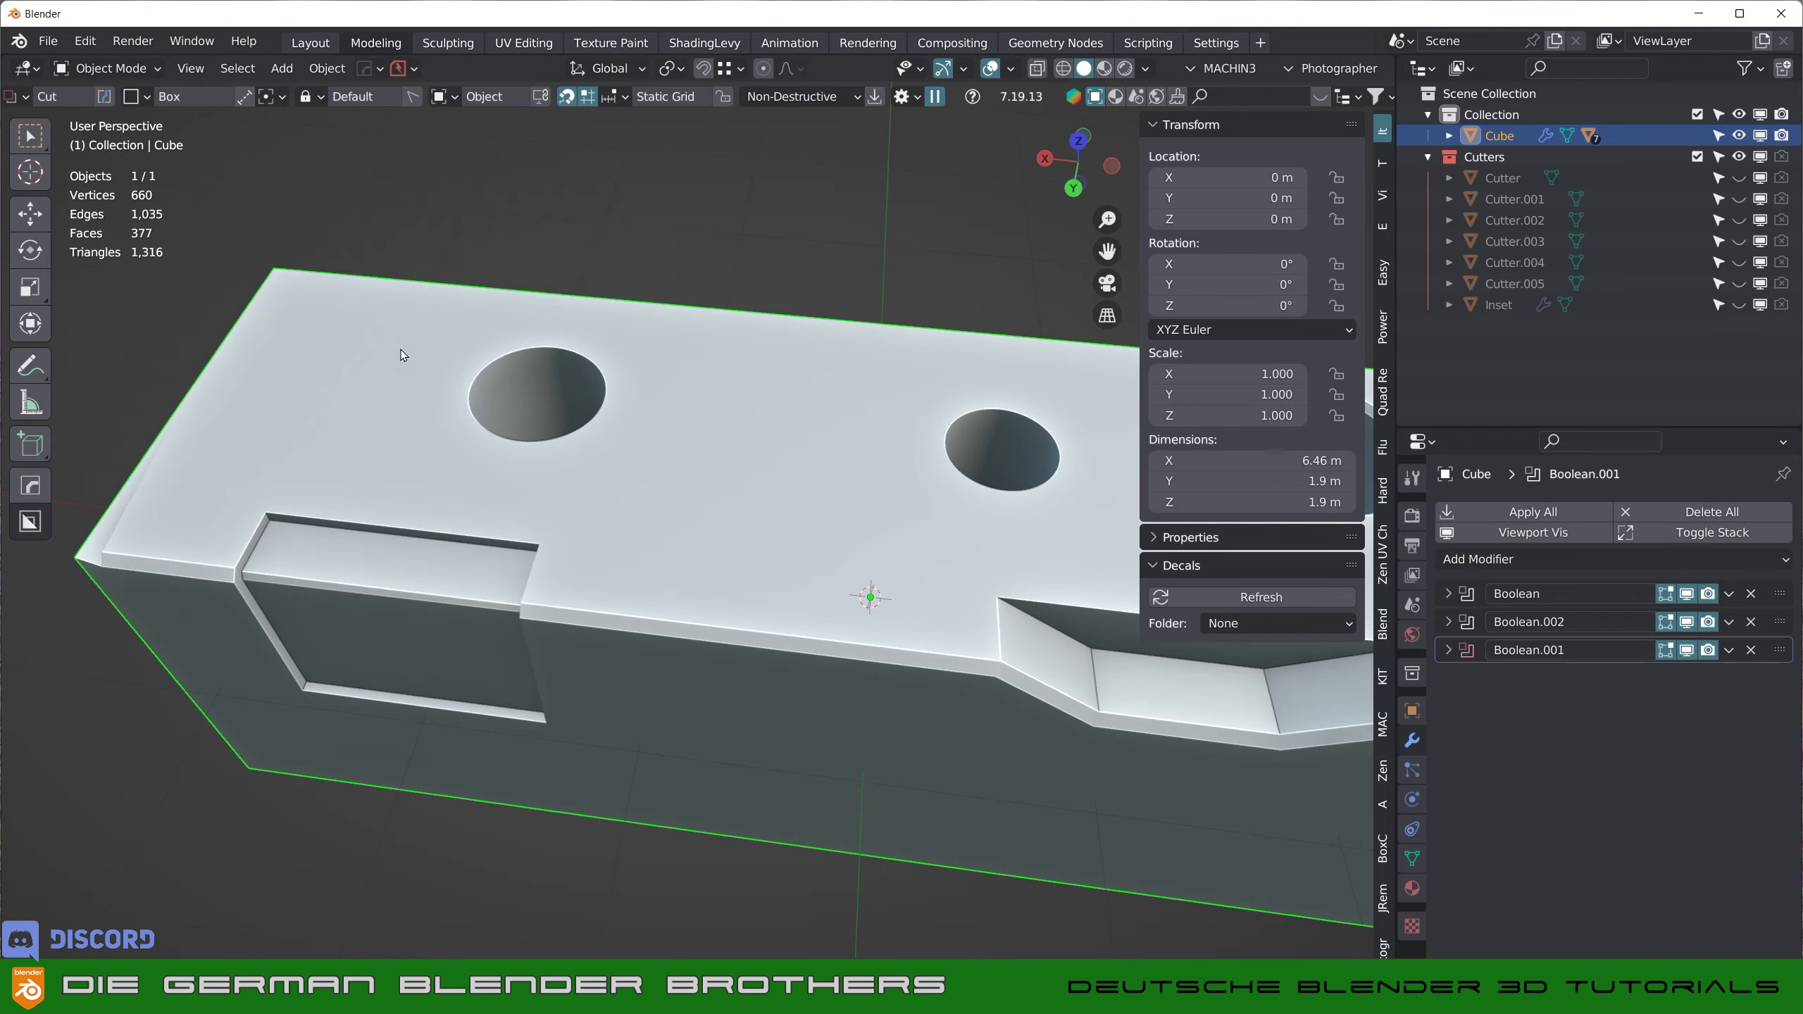
- Draw a notch cutter at the top edge's end and array it to 4 copies along Y
{"action": "left_click_drag", "start_coordinate": [374, 312], "coordinate": [478, 251]}
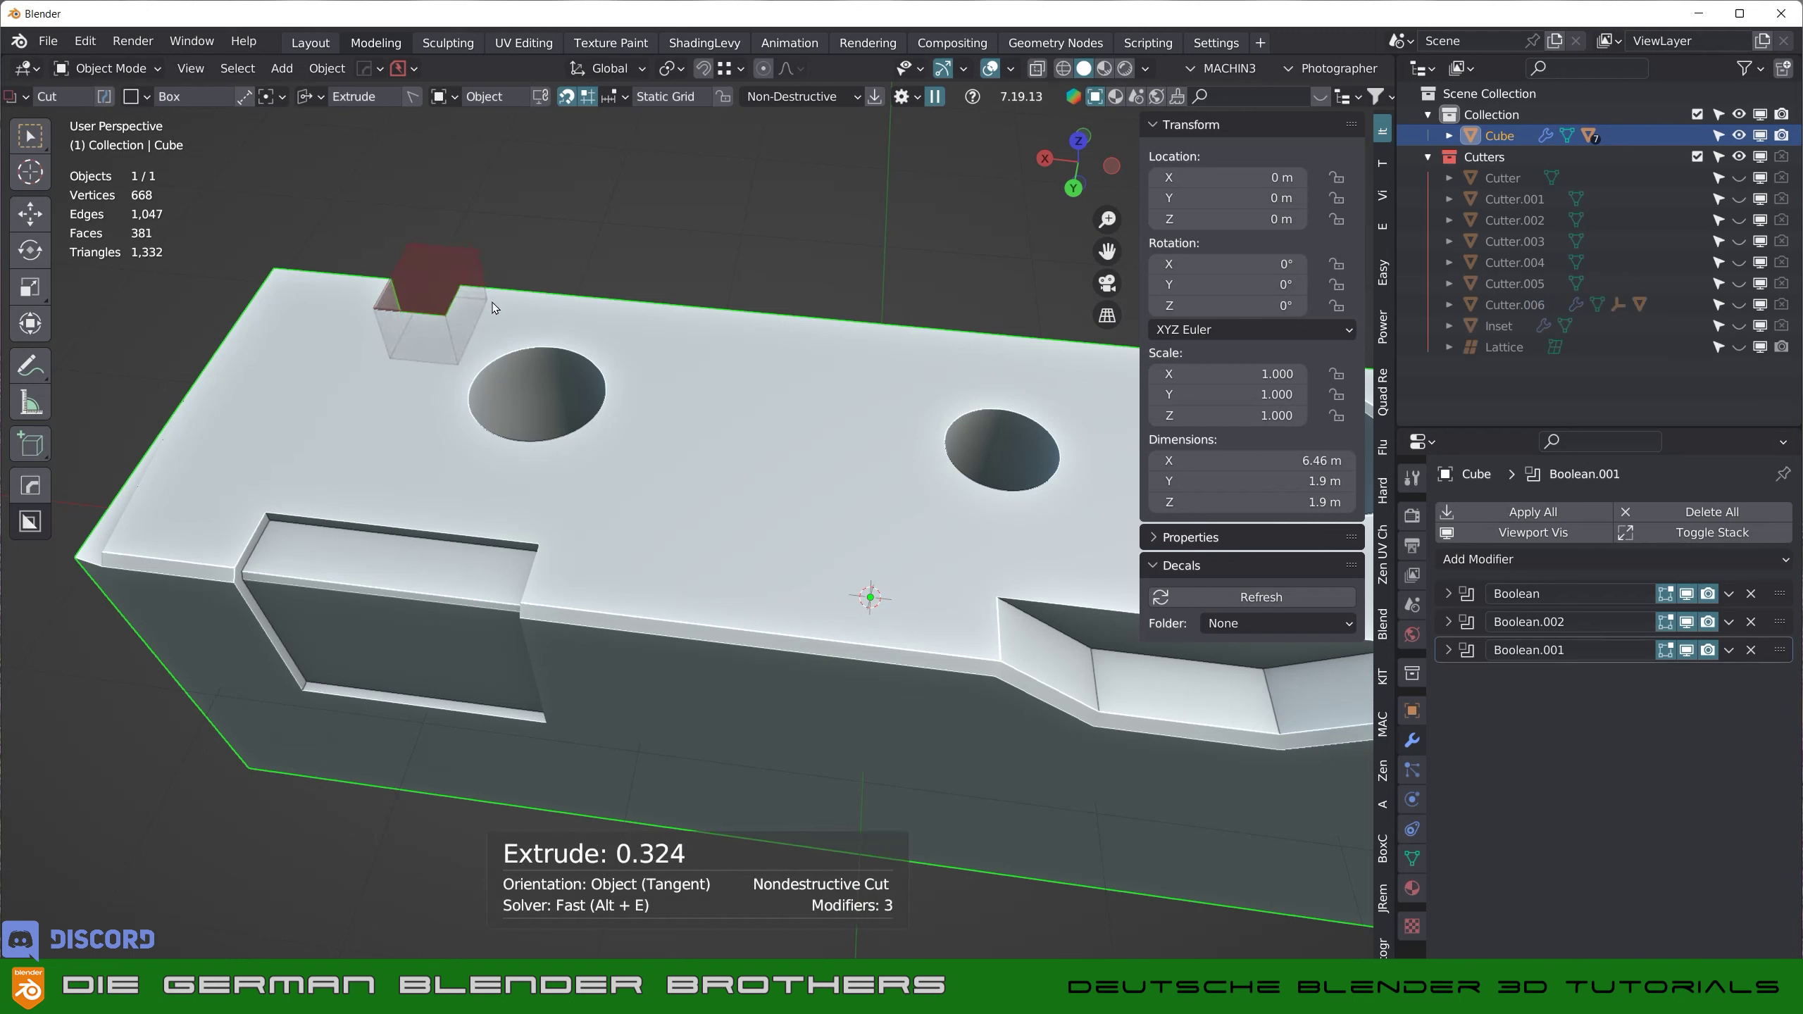
{"action": "key", "text": "v"}
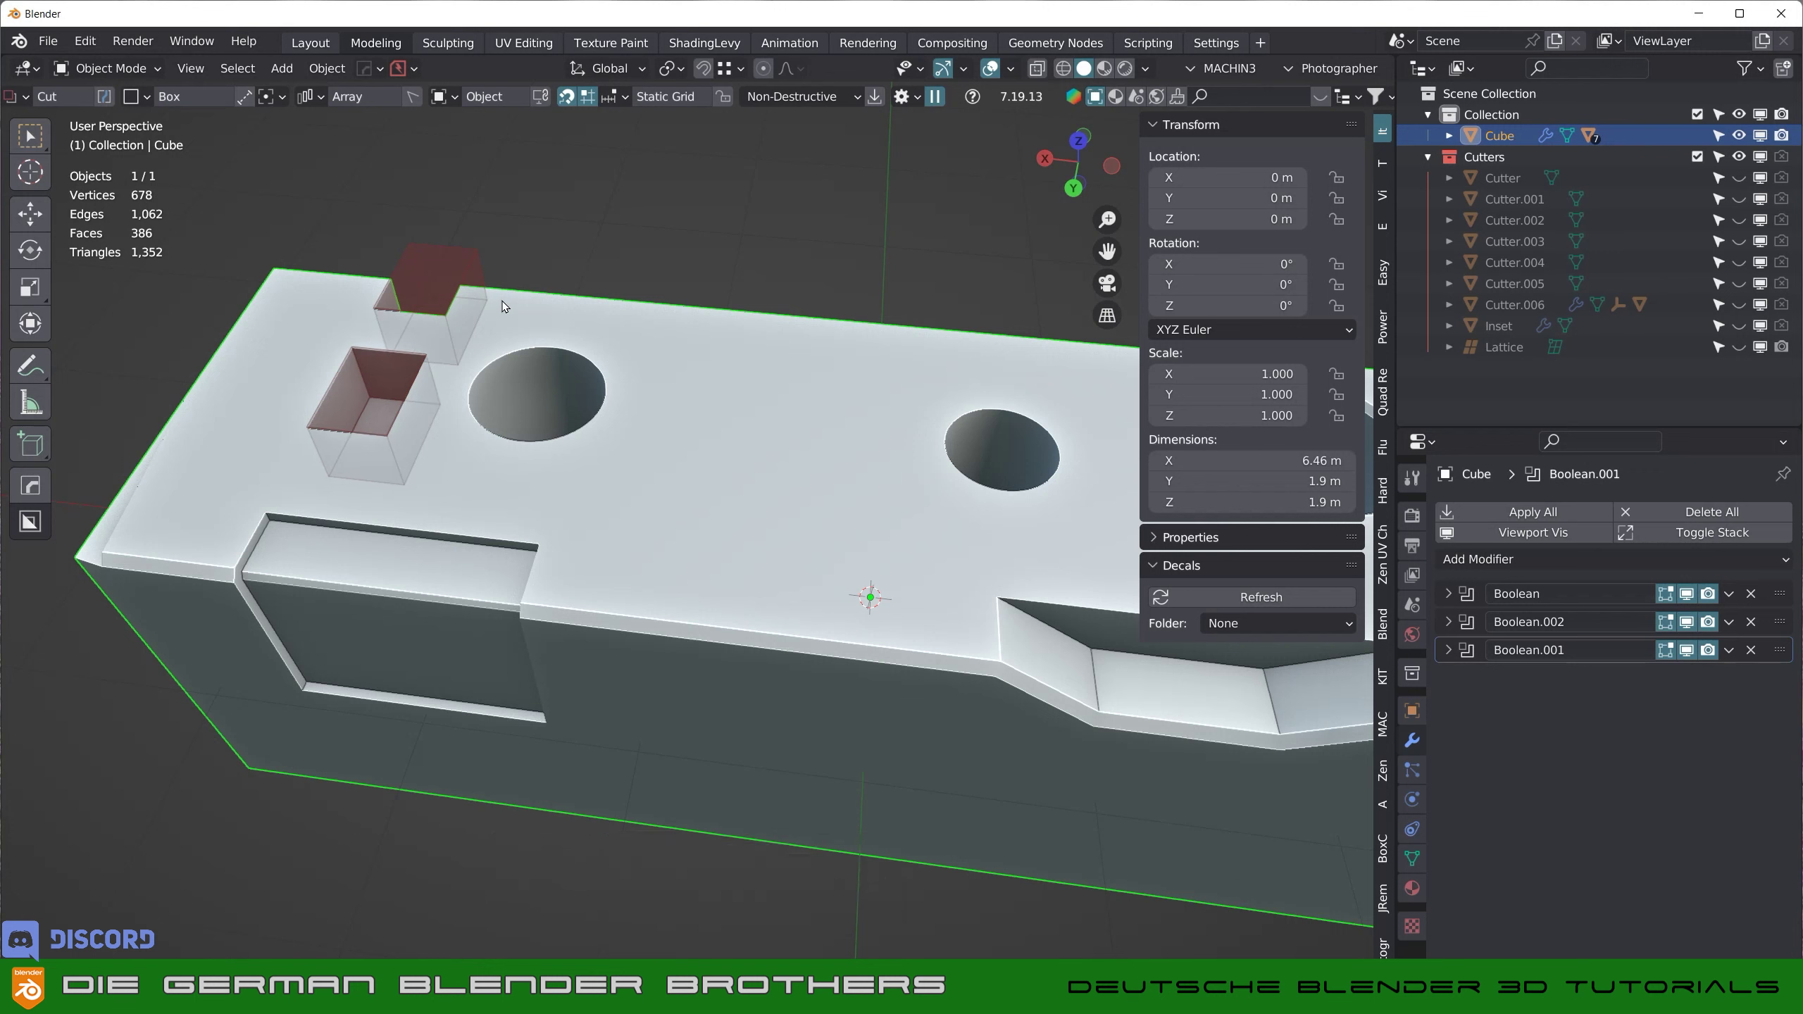
{"action": "scroll", "coordinate": [502, 305], "scroll_direction": "up", "scroll_amount": 1}
{"action": "scroll", "coordinate": [503, 306], "scroll_direction": "up", "scroll_amount": 1}
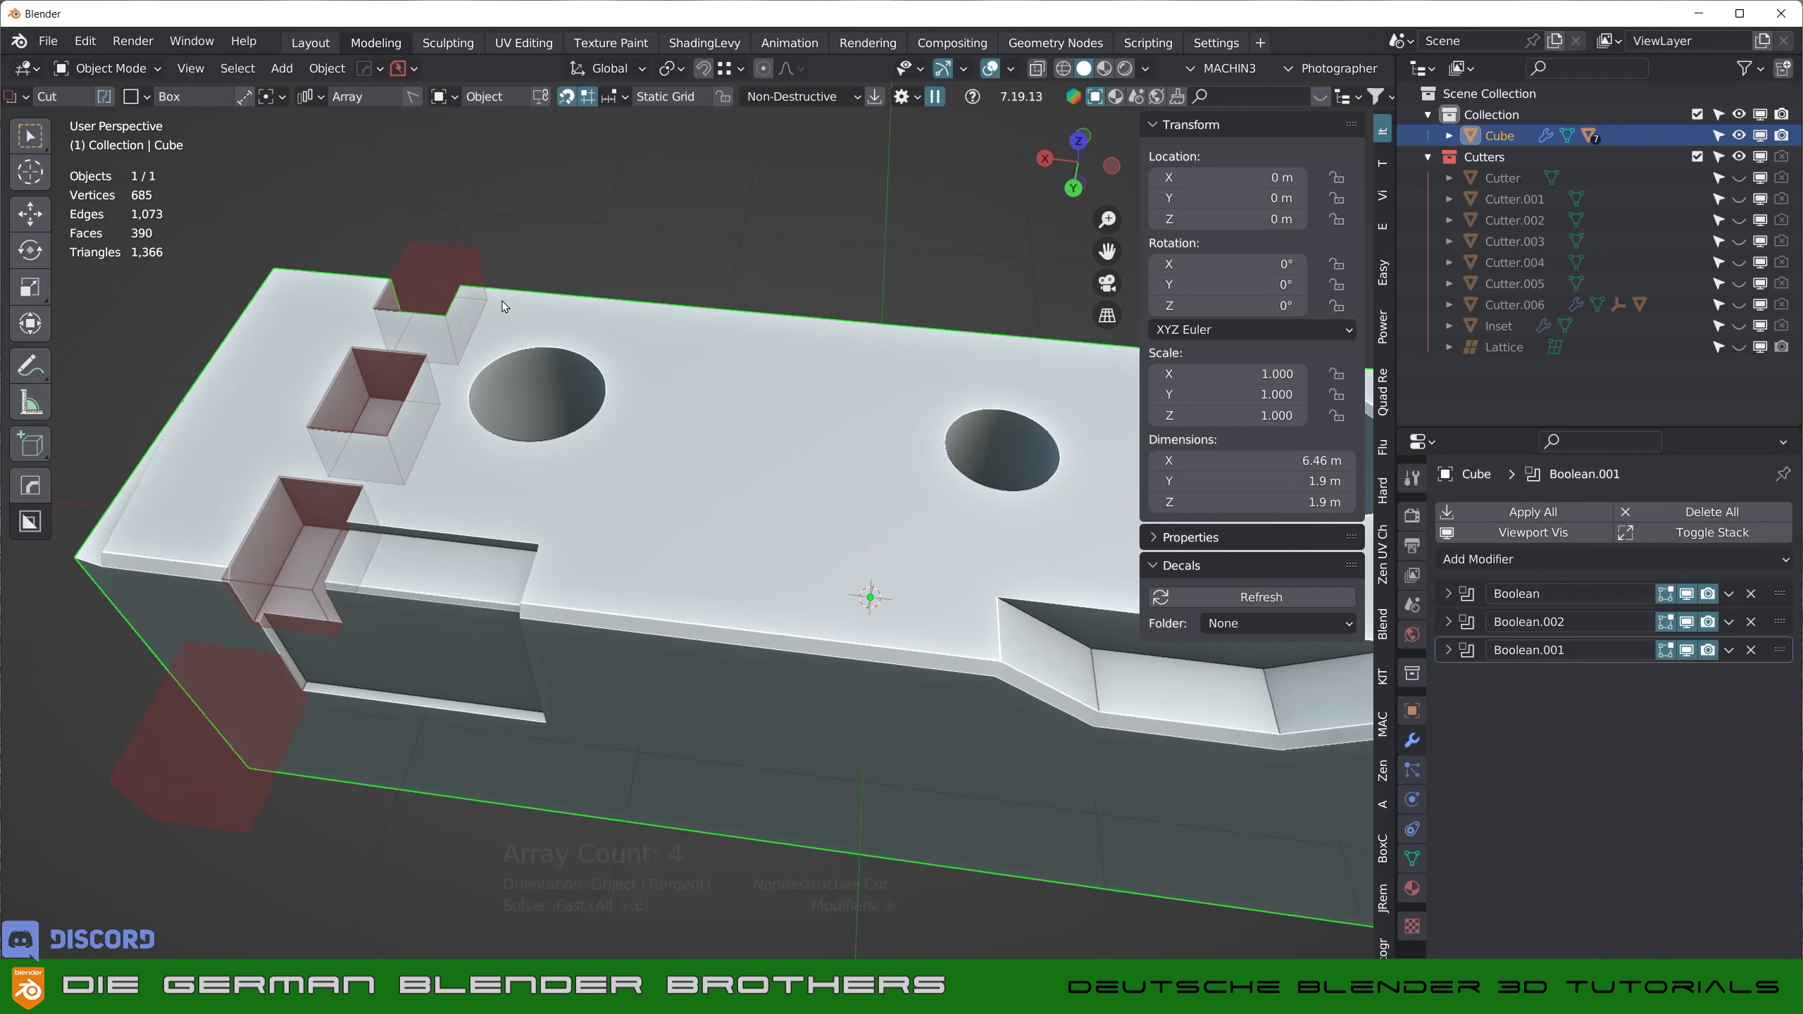
{"action": "key", "text": "y"}
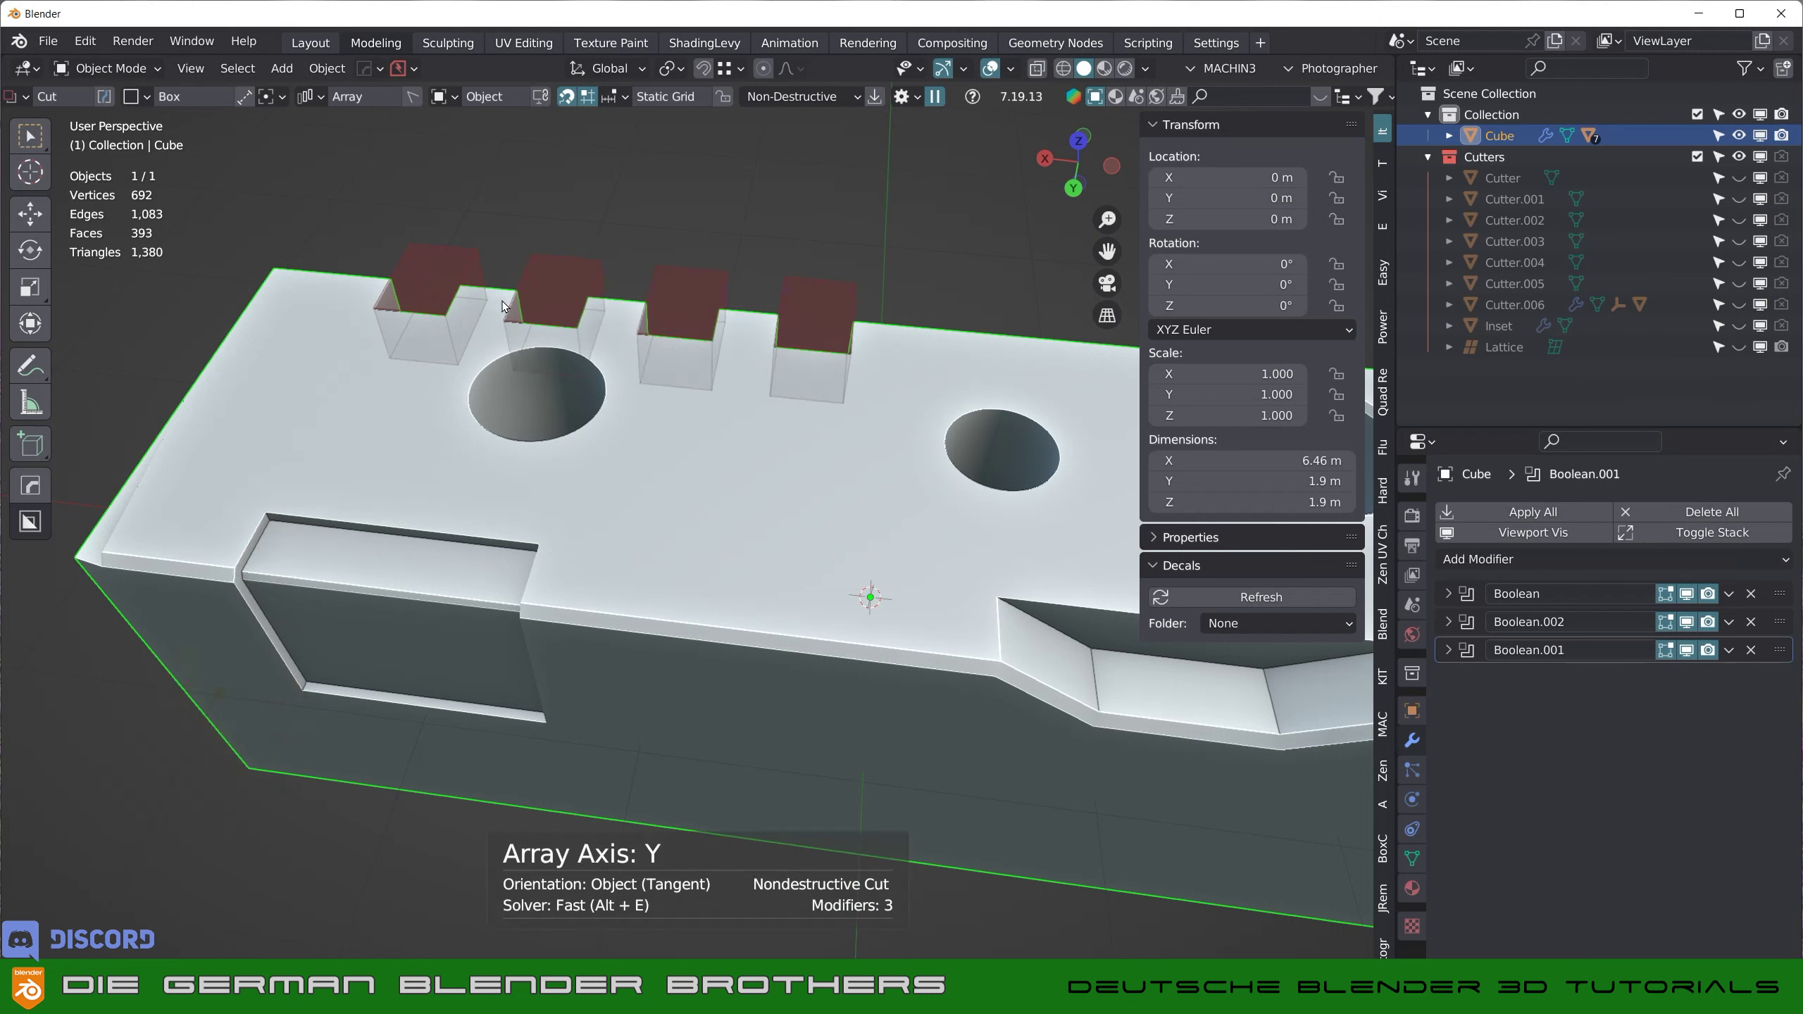
{"action": "key", "text": "x"}
{"action": "key", "text": "y"}
{"action": "key", "text": "x"}
{"action": "key", "text": "y"}
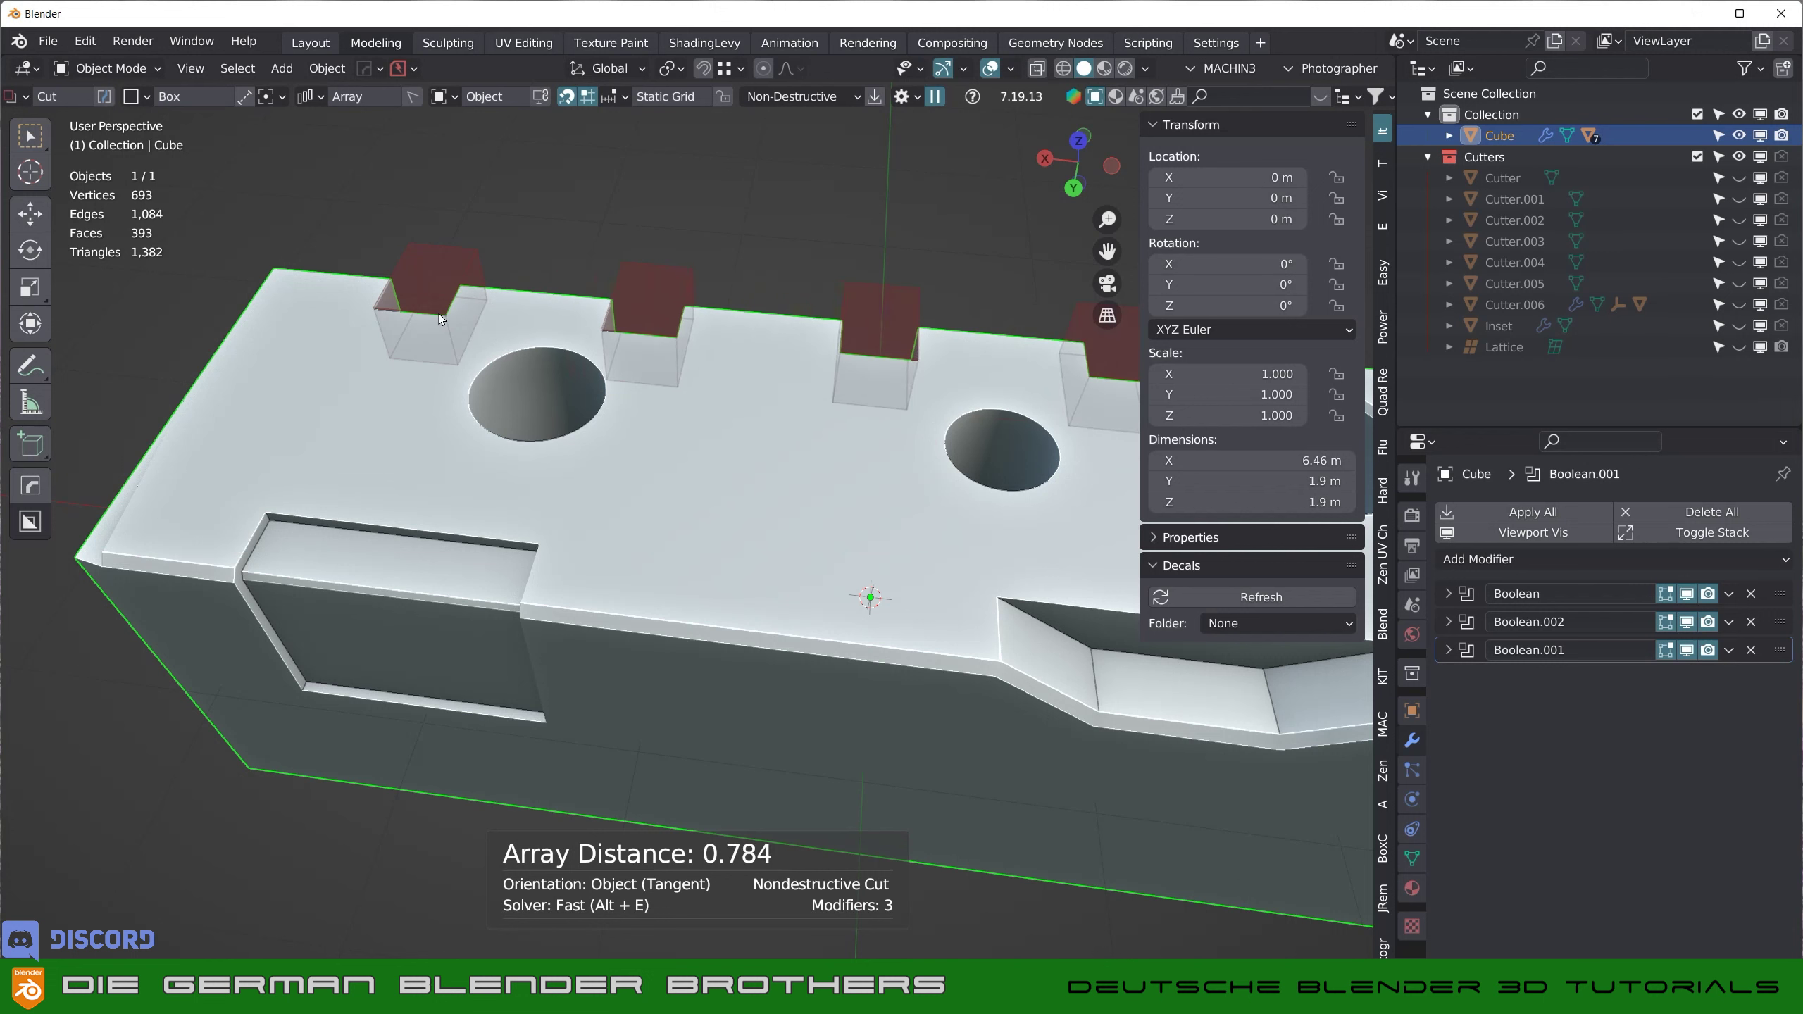
- Set the spacing between the arrayed notch cutters and commit the row of cuts
{"action": "key", "text": "Tab"}
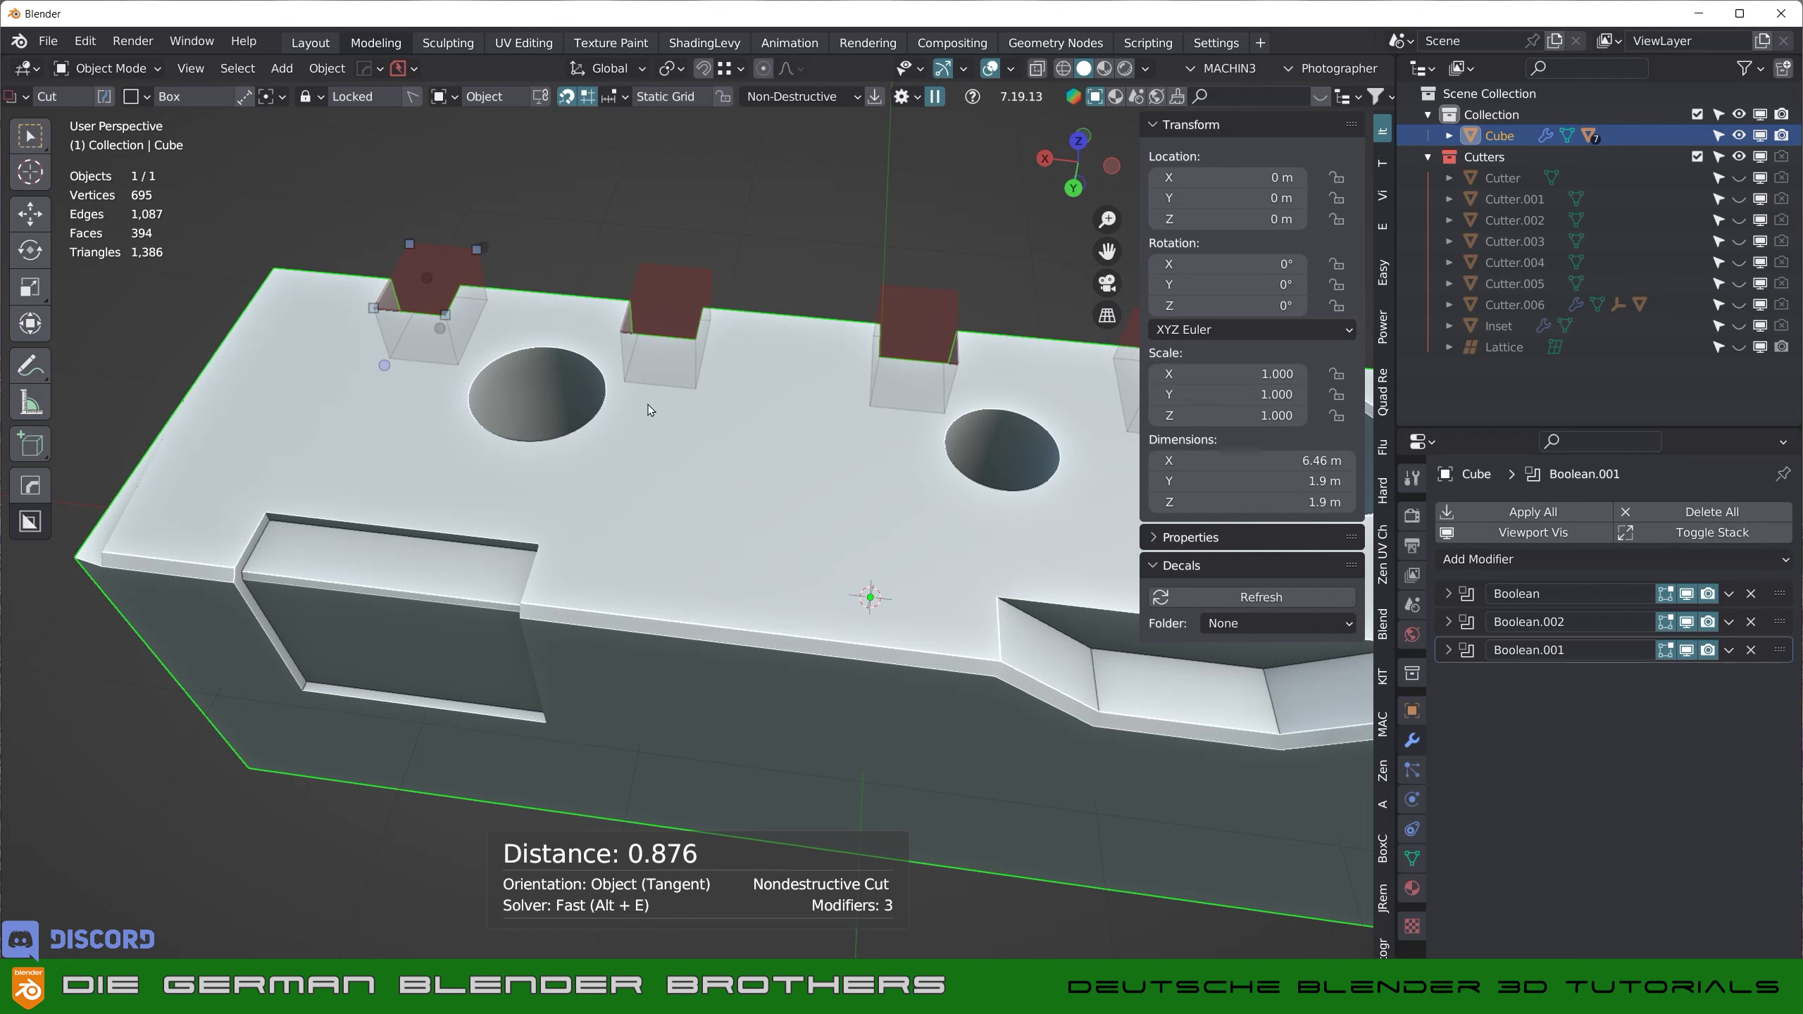
{"action": "middle_click_drag", "start_coordinate": [651, 410], "coordinate": [397, 408], "text": "shift"}
{"action": "left_click", "coordinate": [433, 462]}
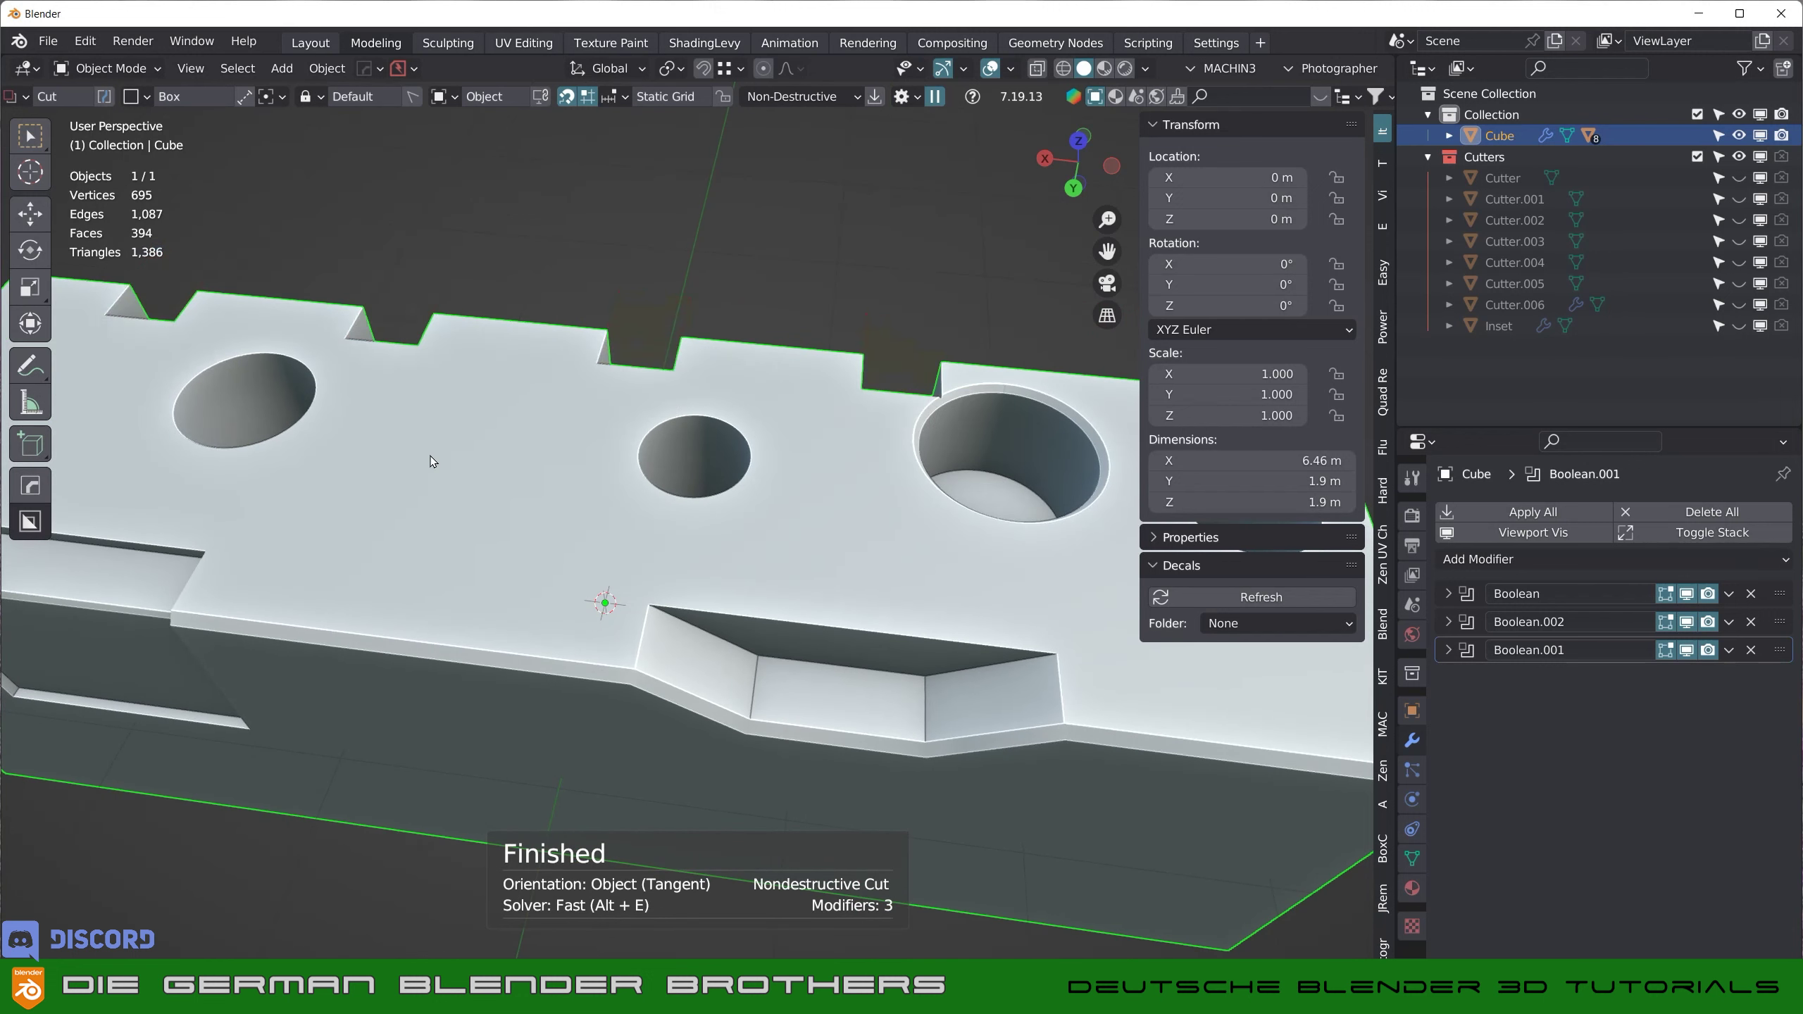
{"action": "scroll", "coordinate": [433, 462], "scroll_direction": "down", "scroll_amount": 4}
{"action": "middle_click_drag", "start_coordinate": [608, 445], "coordinate": [924, 112]}
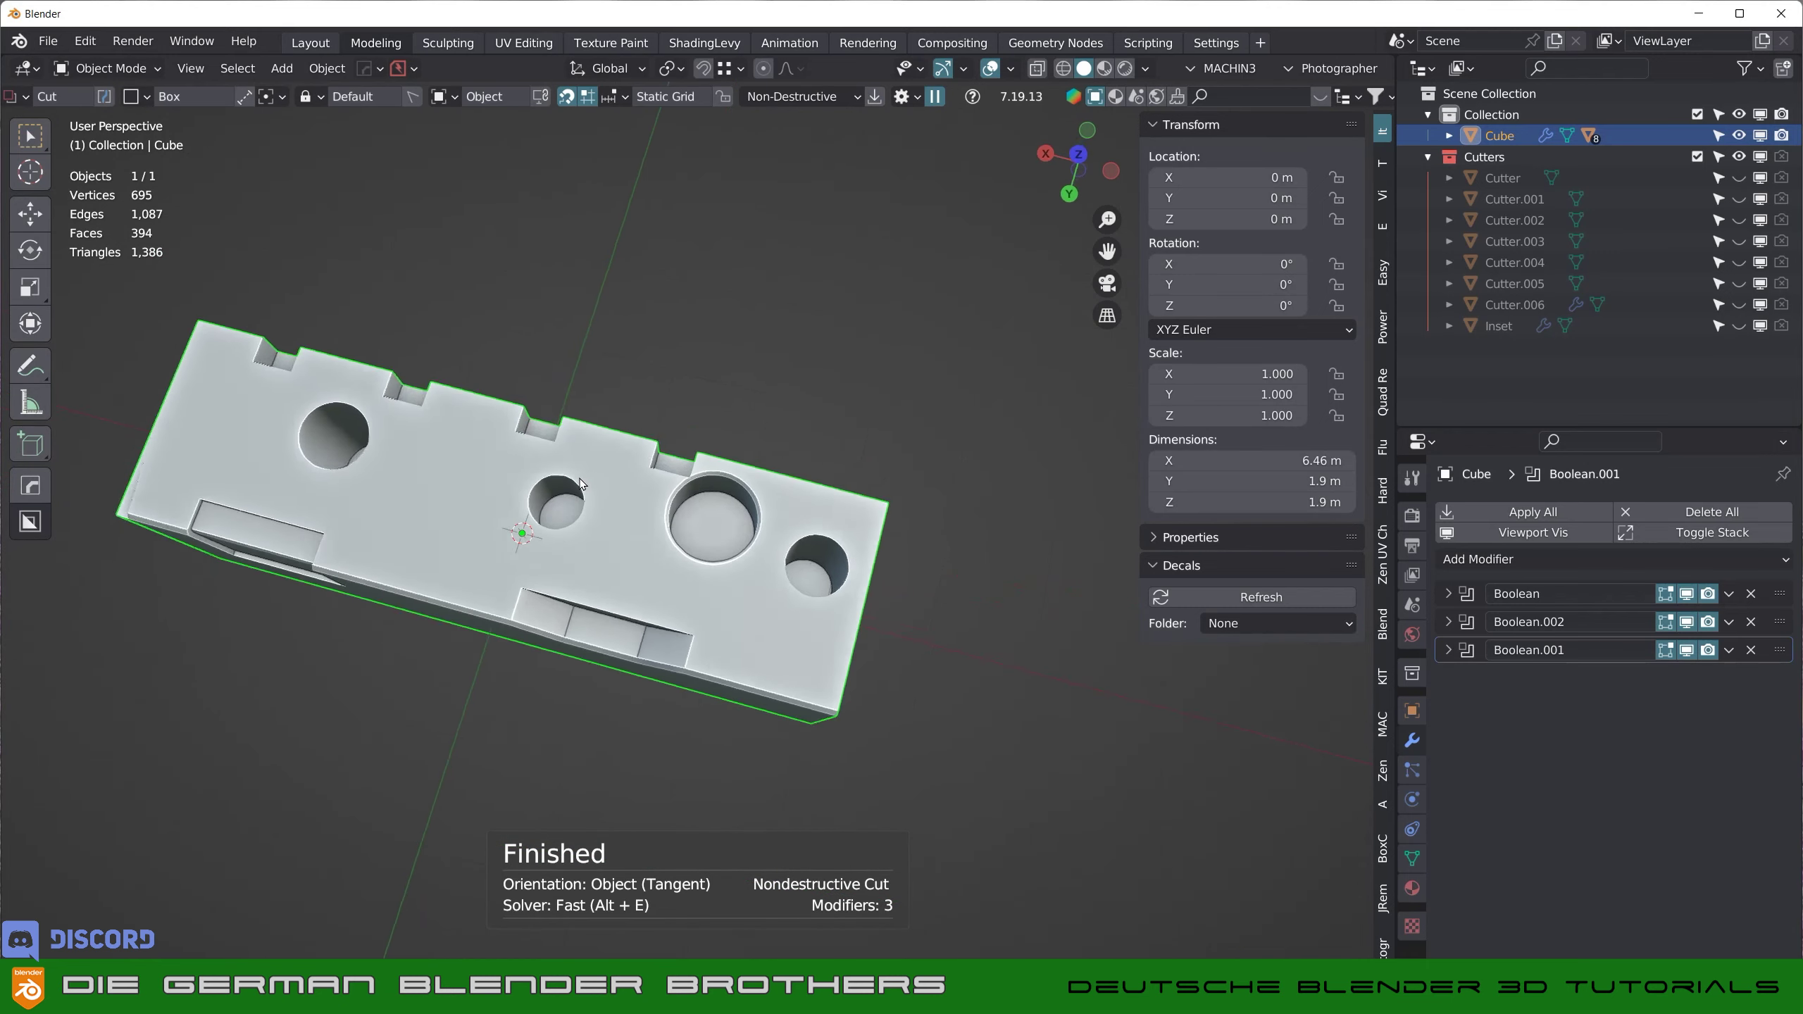
{"action": "left_click", "coordinate": [908, 98]}
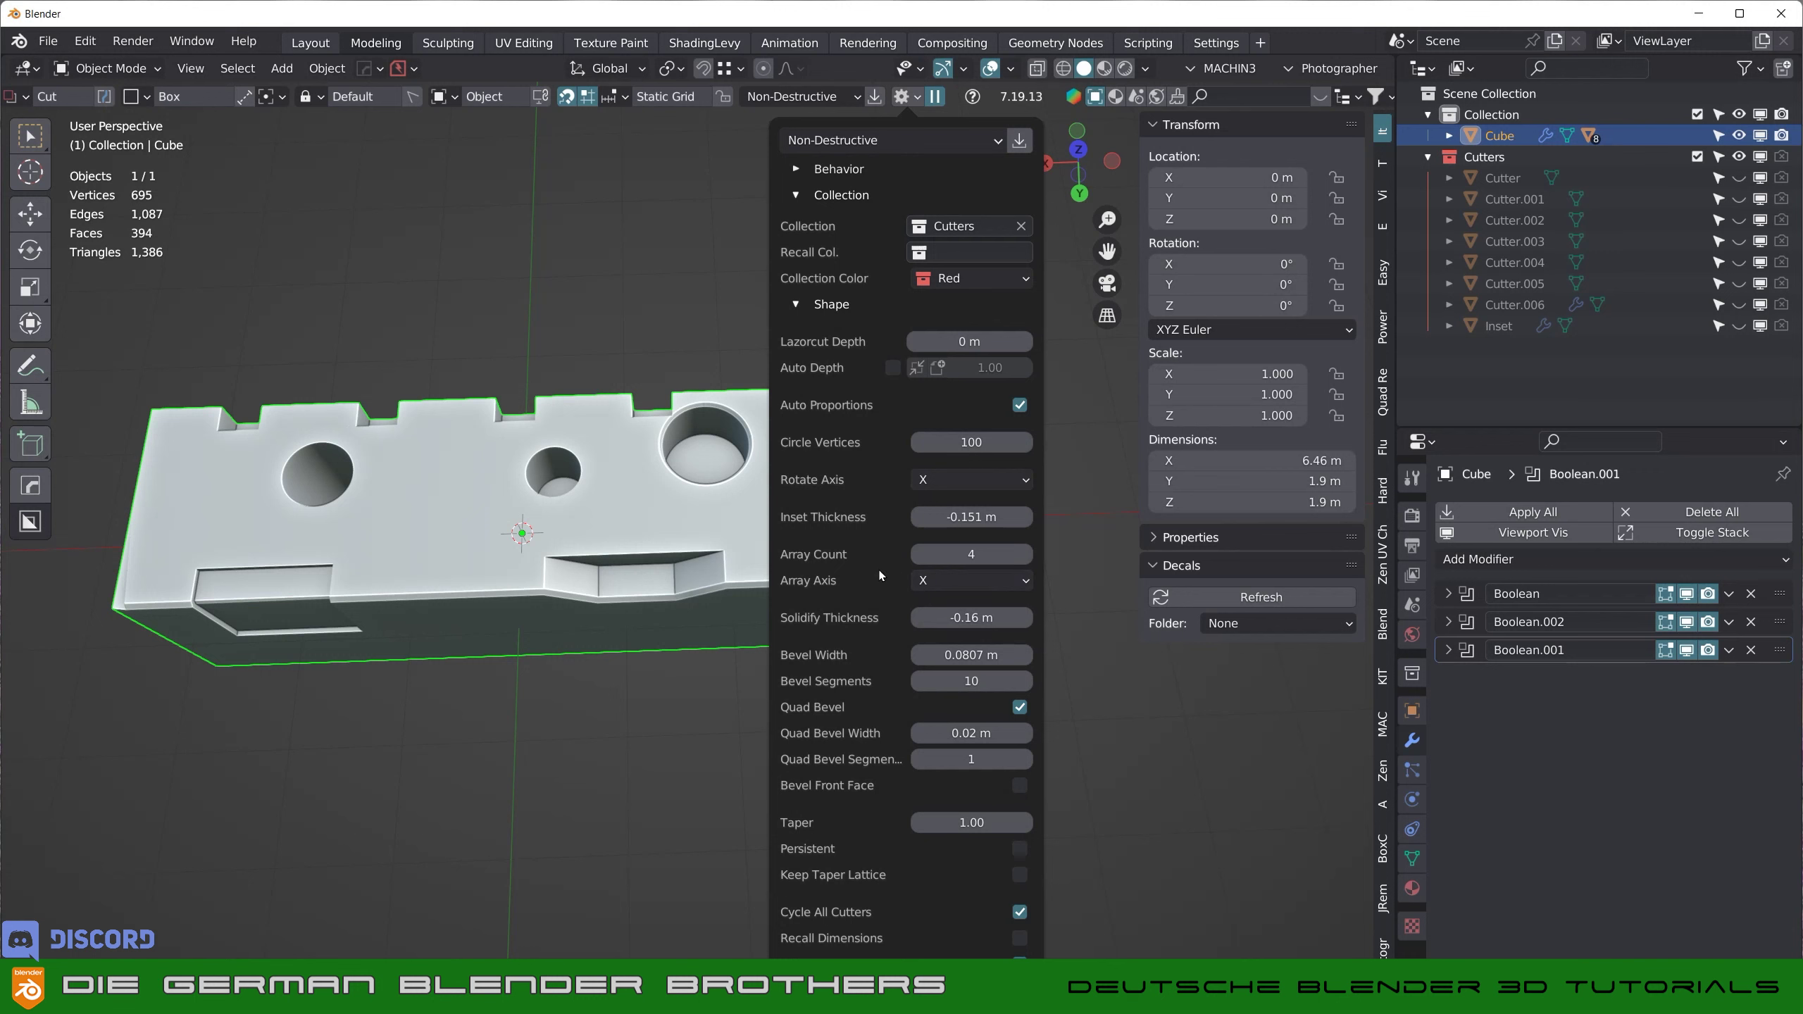
{"action": "left_click", "coordinate": [922, 581]}
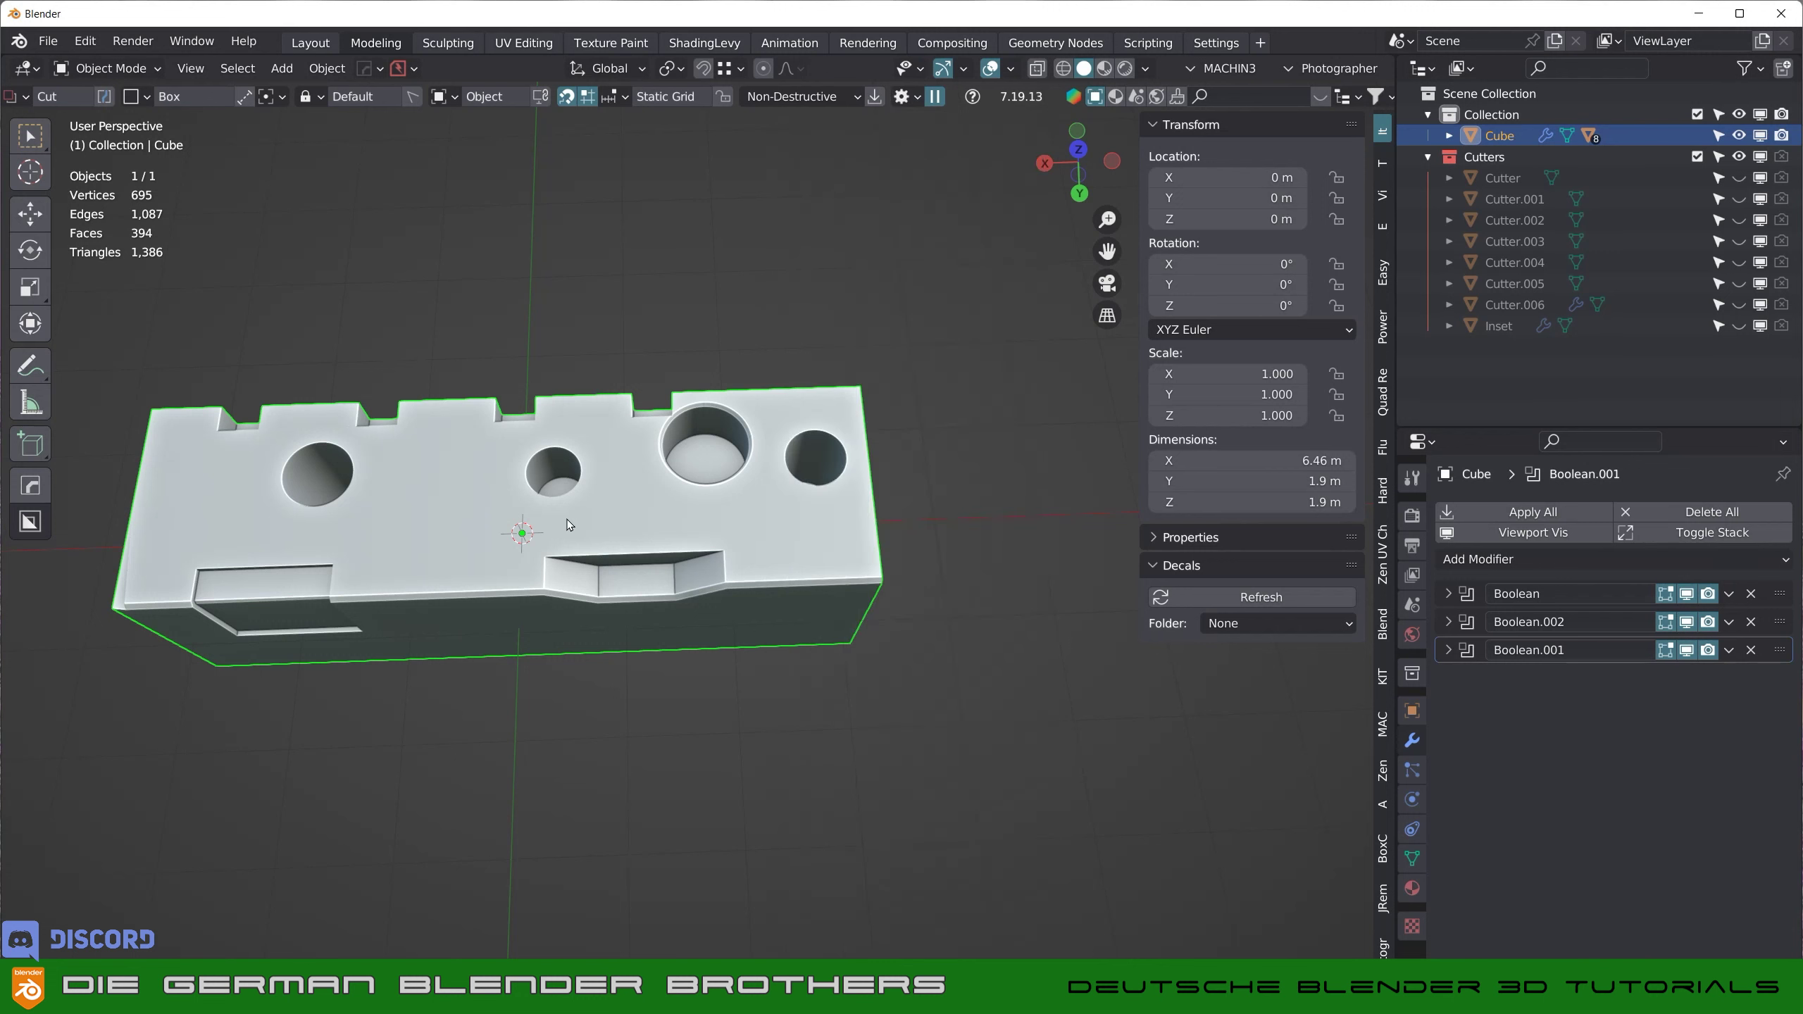
{"action": "left_click", "coordinate": [918, 100]}
{"action": "left_click", "coordinate": [48, 41]}
{"action": "middle_click_drag", "start_coordinate": [557, 462], "coordinate": [498, 426]}
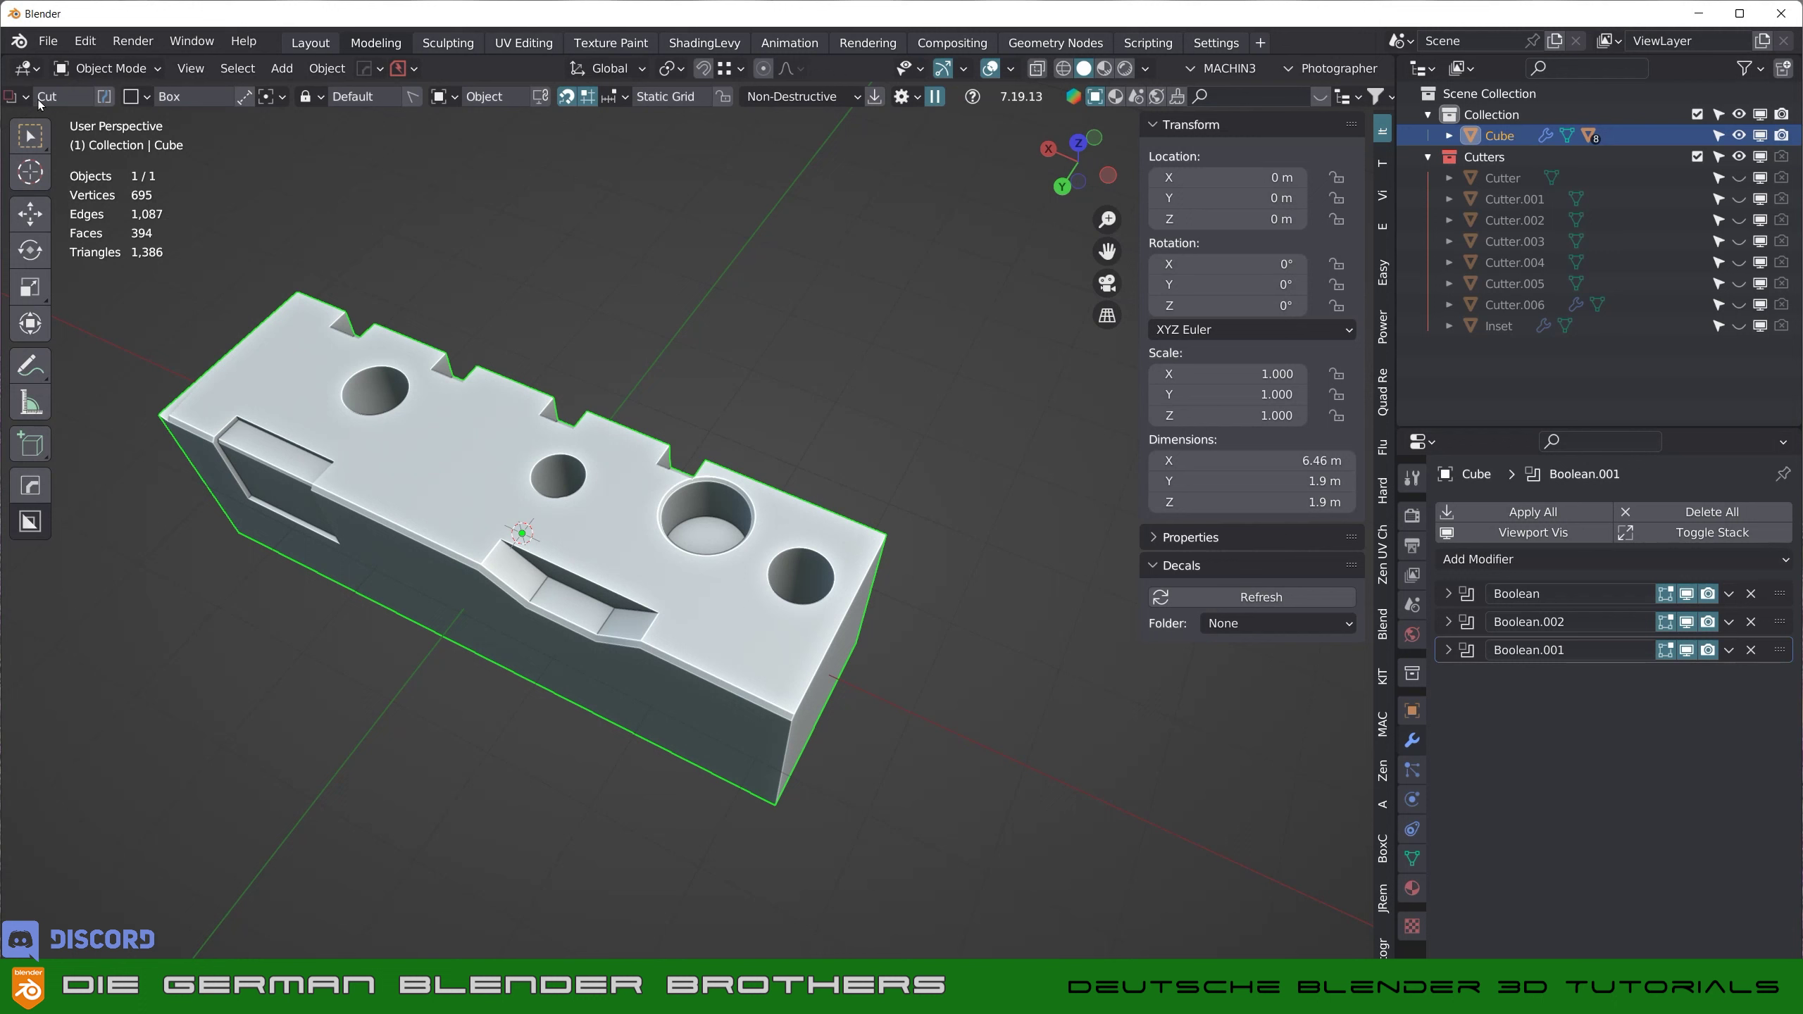
{"action": "left_click", "coordinate": [48, 40]}
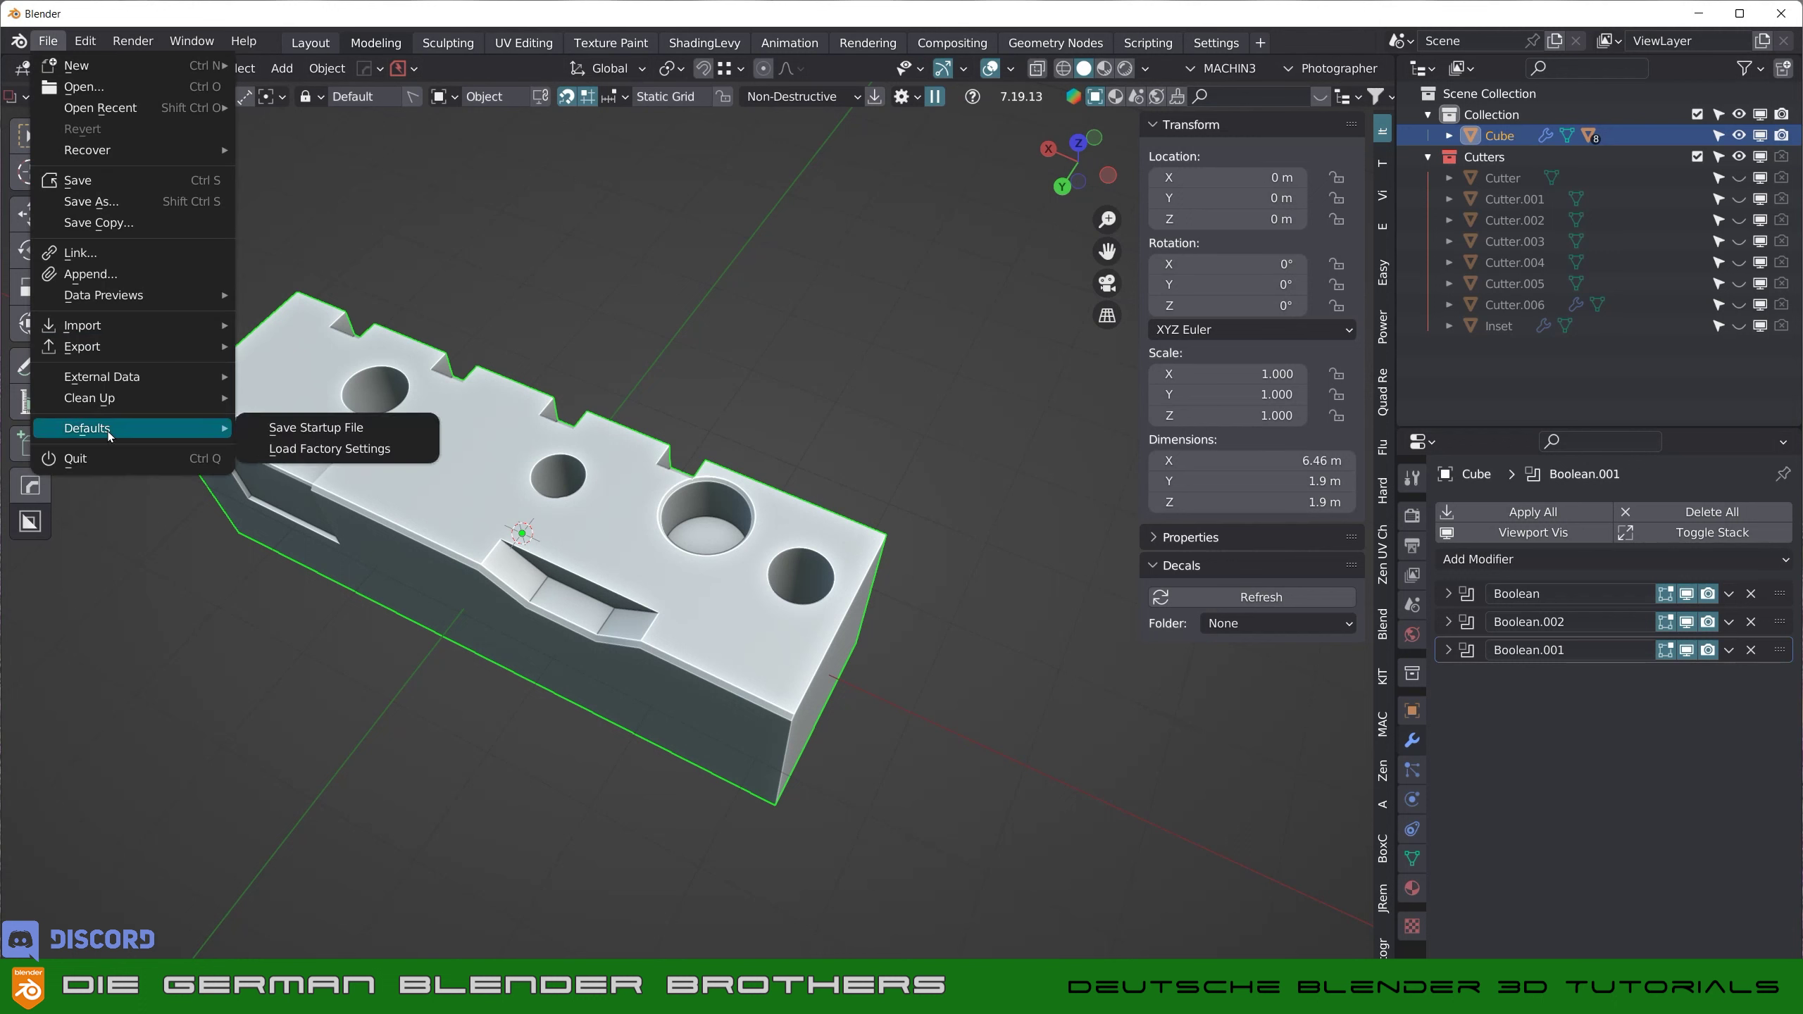
{"action": "mouse_move", "coordinate": [841, 195]}
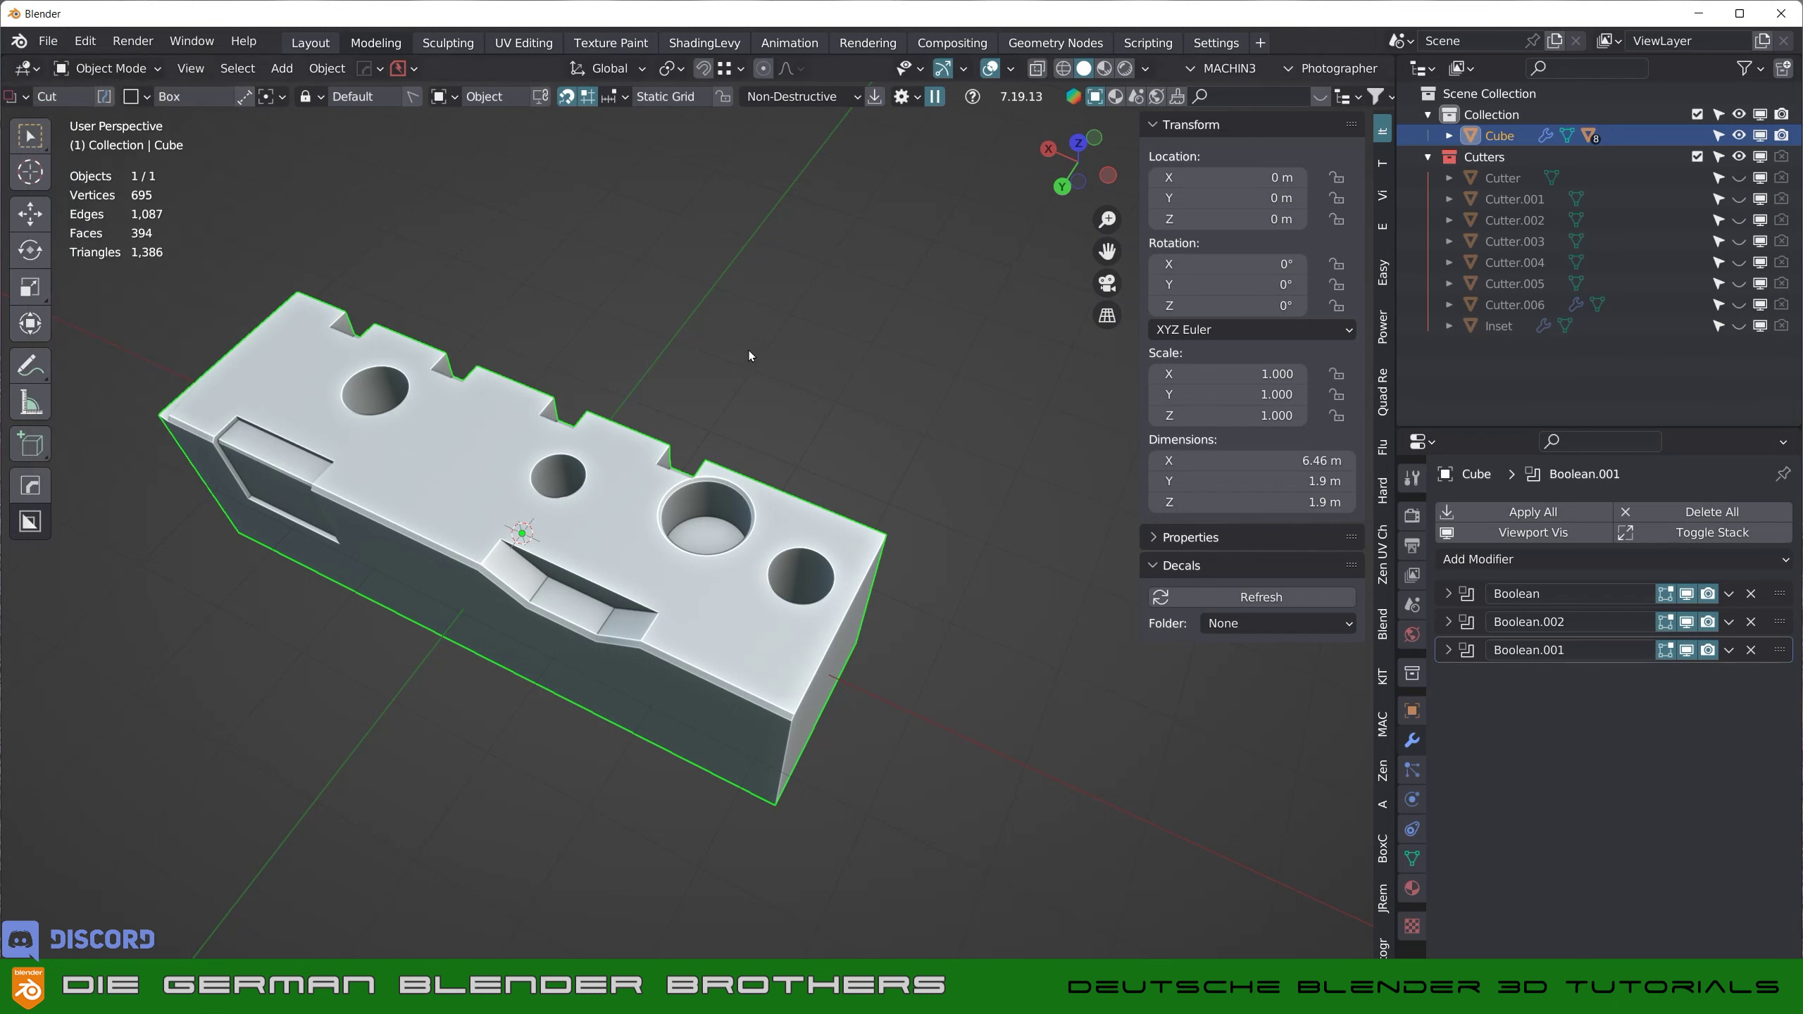
{"action": "left_click", "coordinate": [906, 97]}
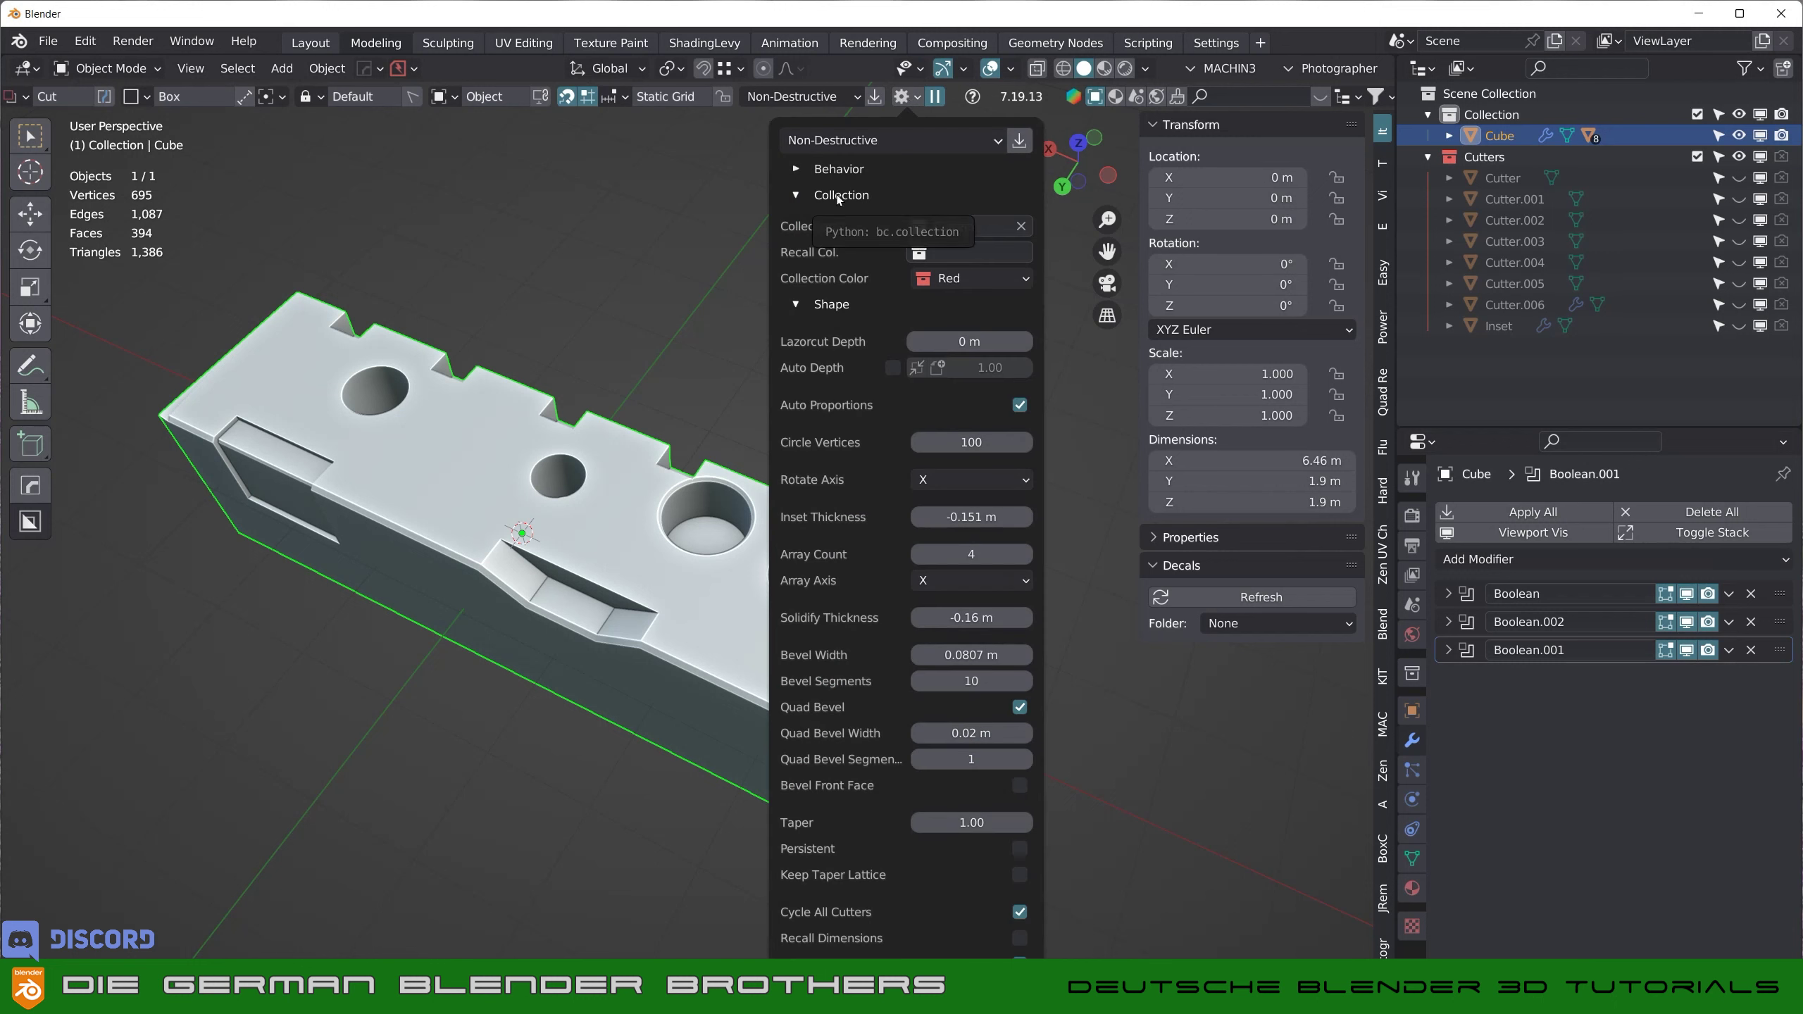
{"action": "left_click", "coordinate": [839, 199]}
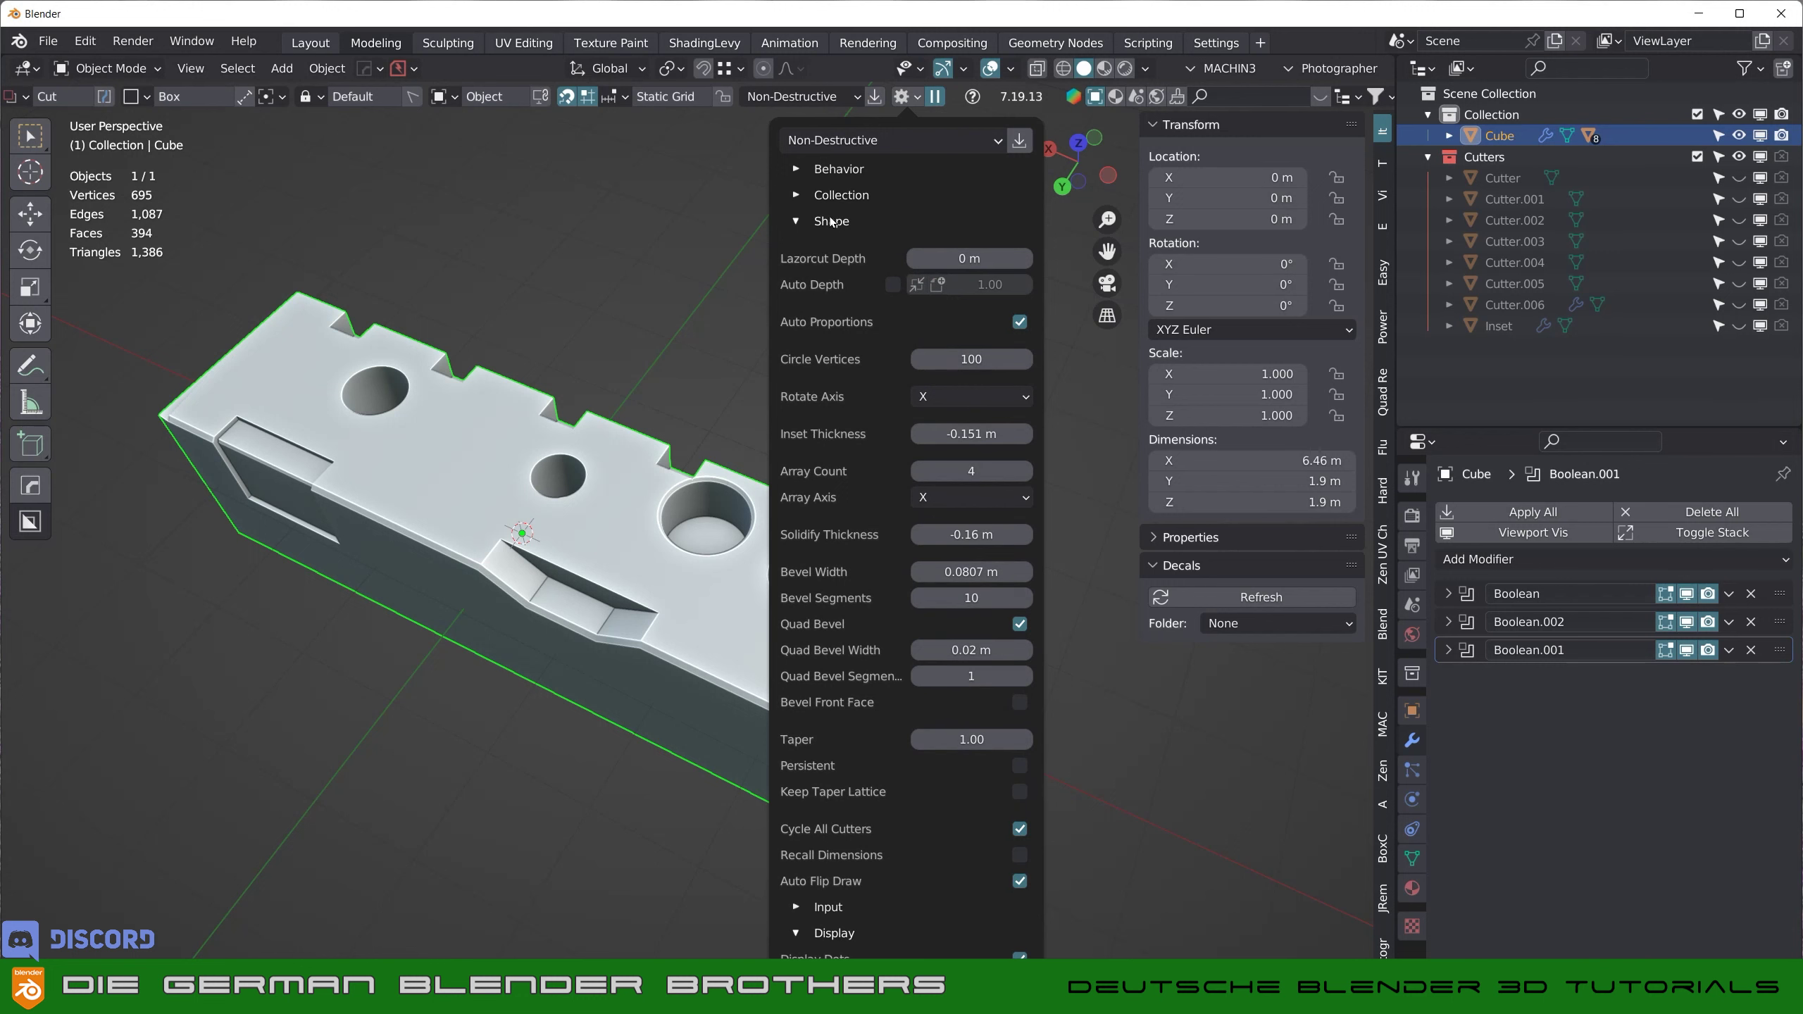
{"action": "left_click", "coordinate": [834, 222]}
{"action": "left_click", "coordinate": [828, 249]}
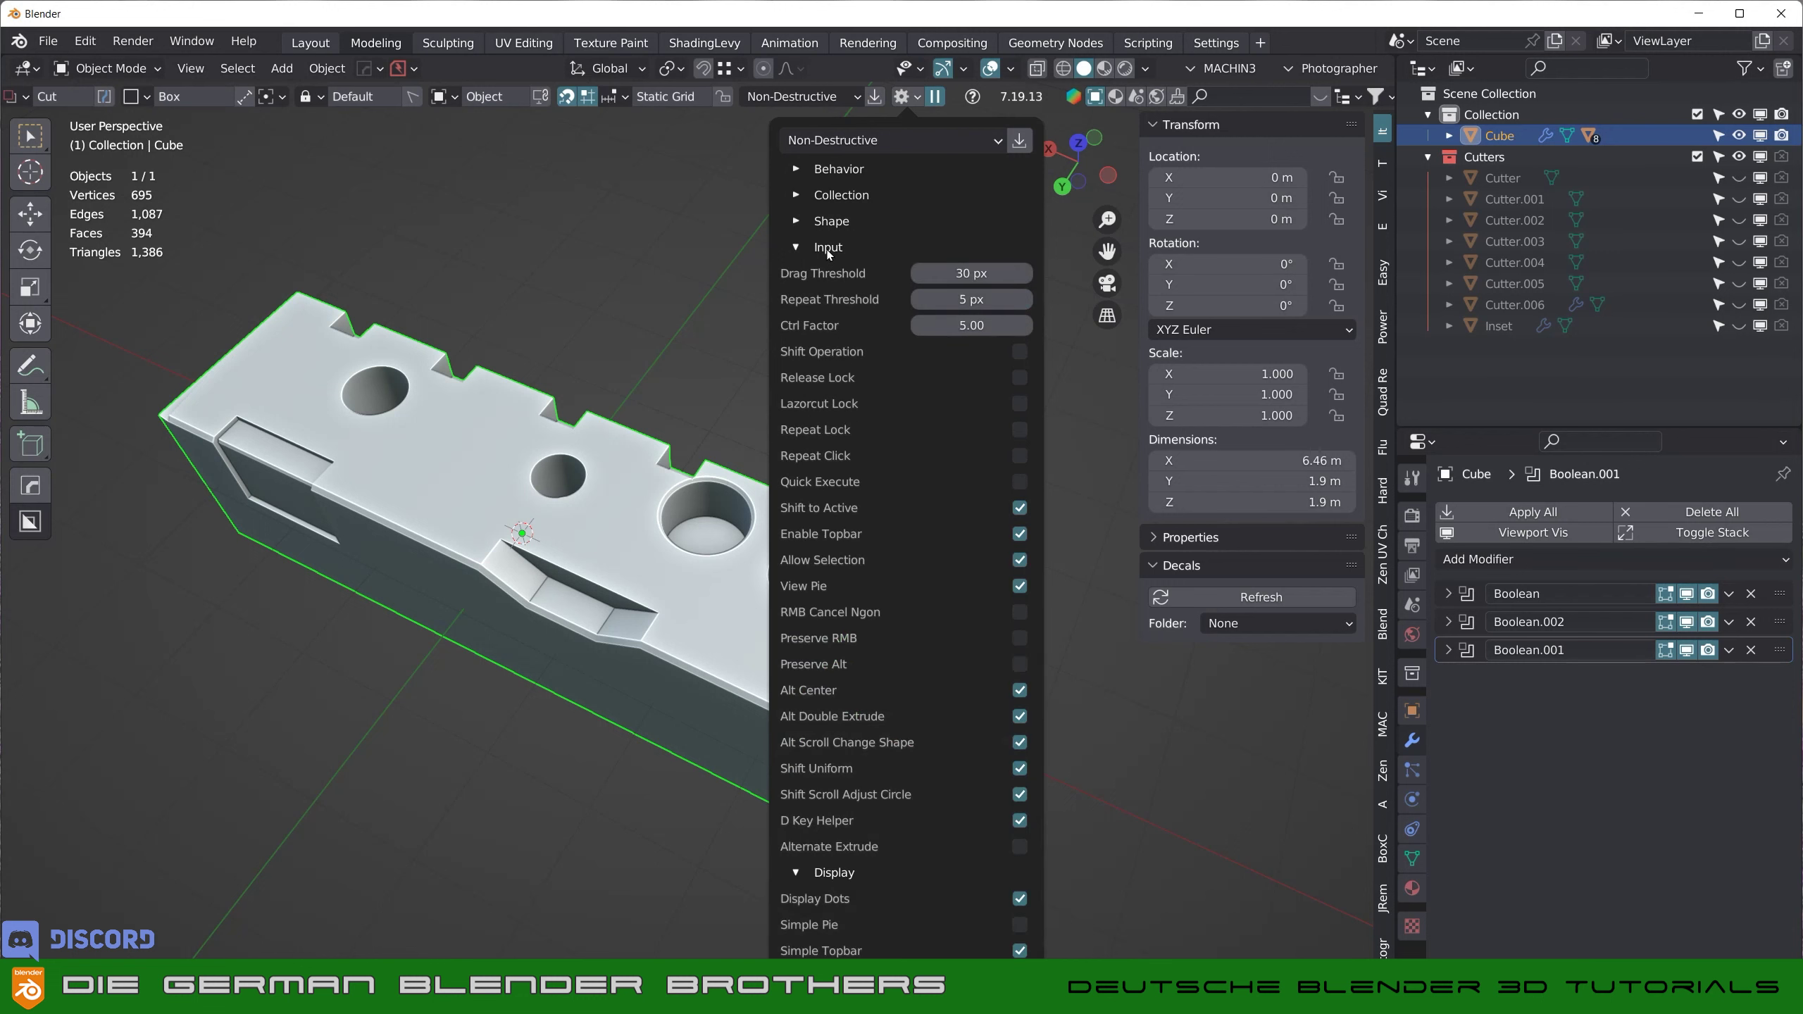
{"action": "left_click", "coordinate": [828, 248]}
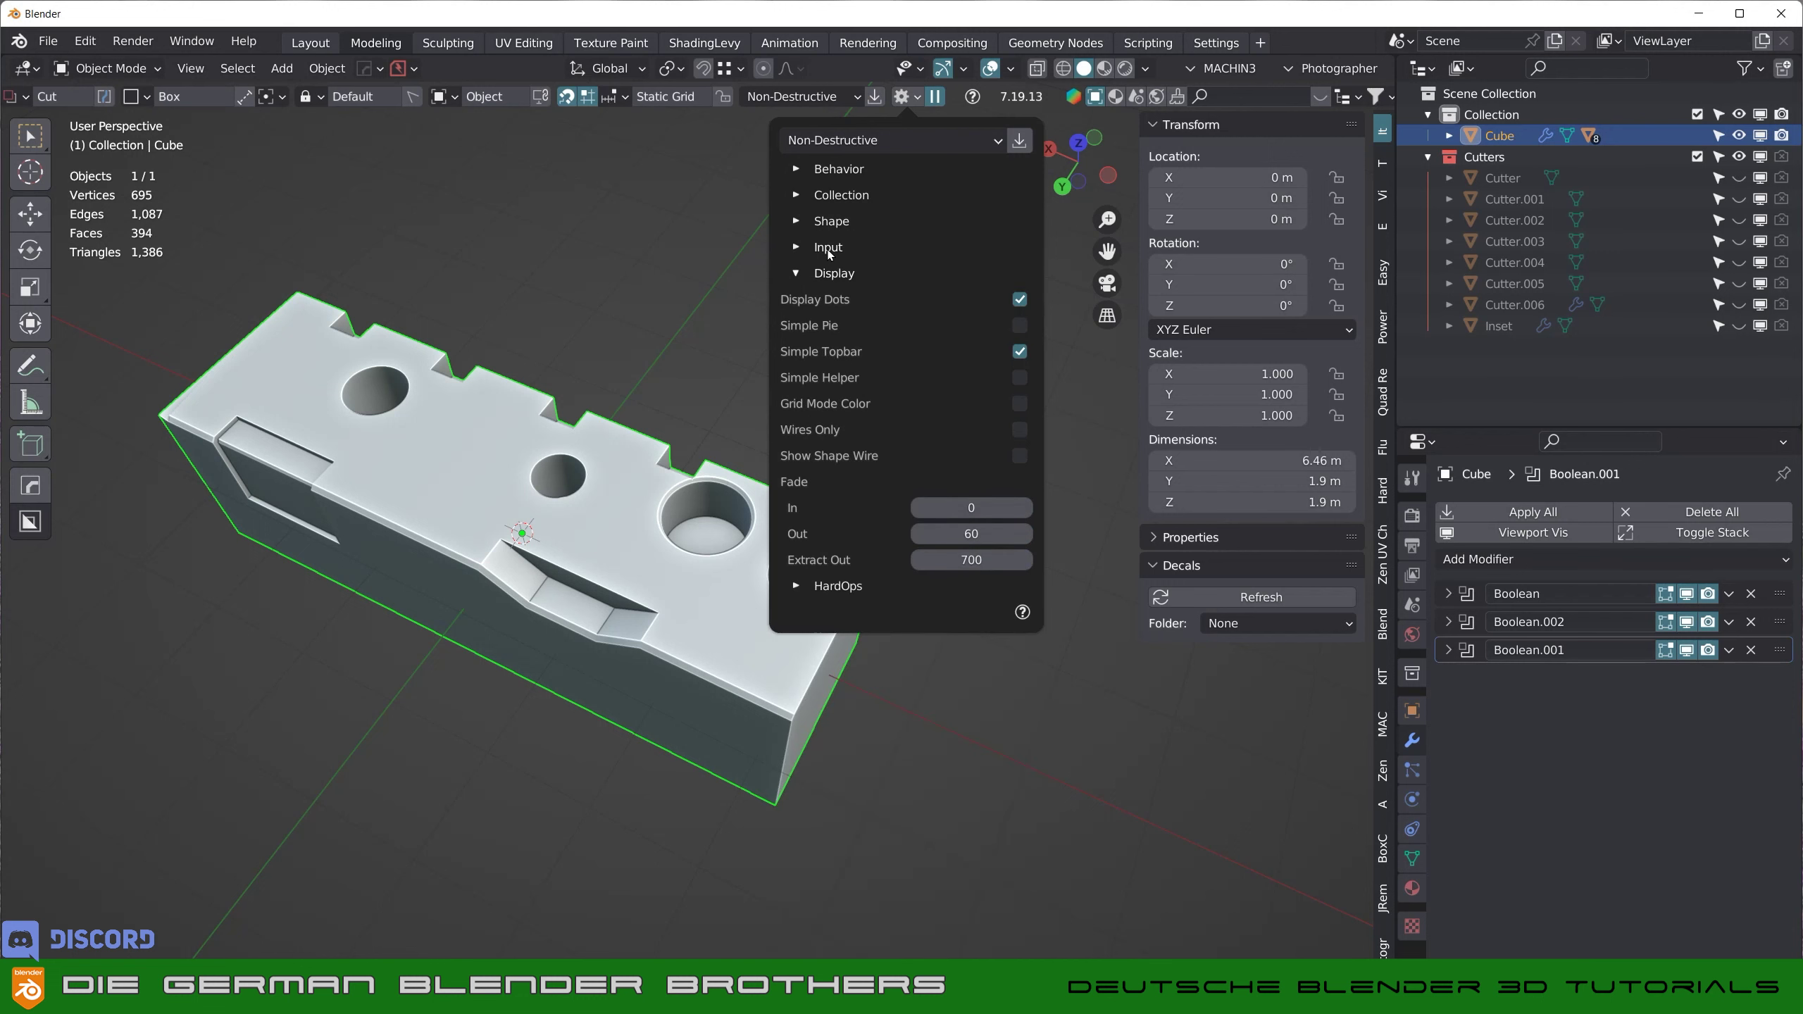
{"action": "left_click", "coordinate": [835, 274]}
{"action": "left_click", "coordinate": [835, 274]}
{"action": "left_click", "coordinate": [829, 142]}
{"action": "left_click", "coordinate": [829, 141]}
{"action": "left_click", "coordinate": [1071, 237]}
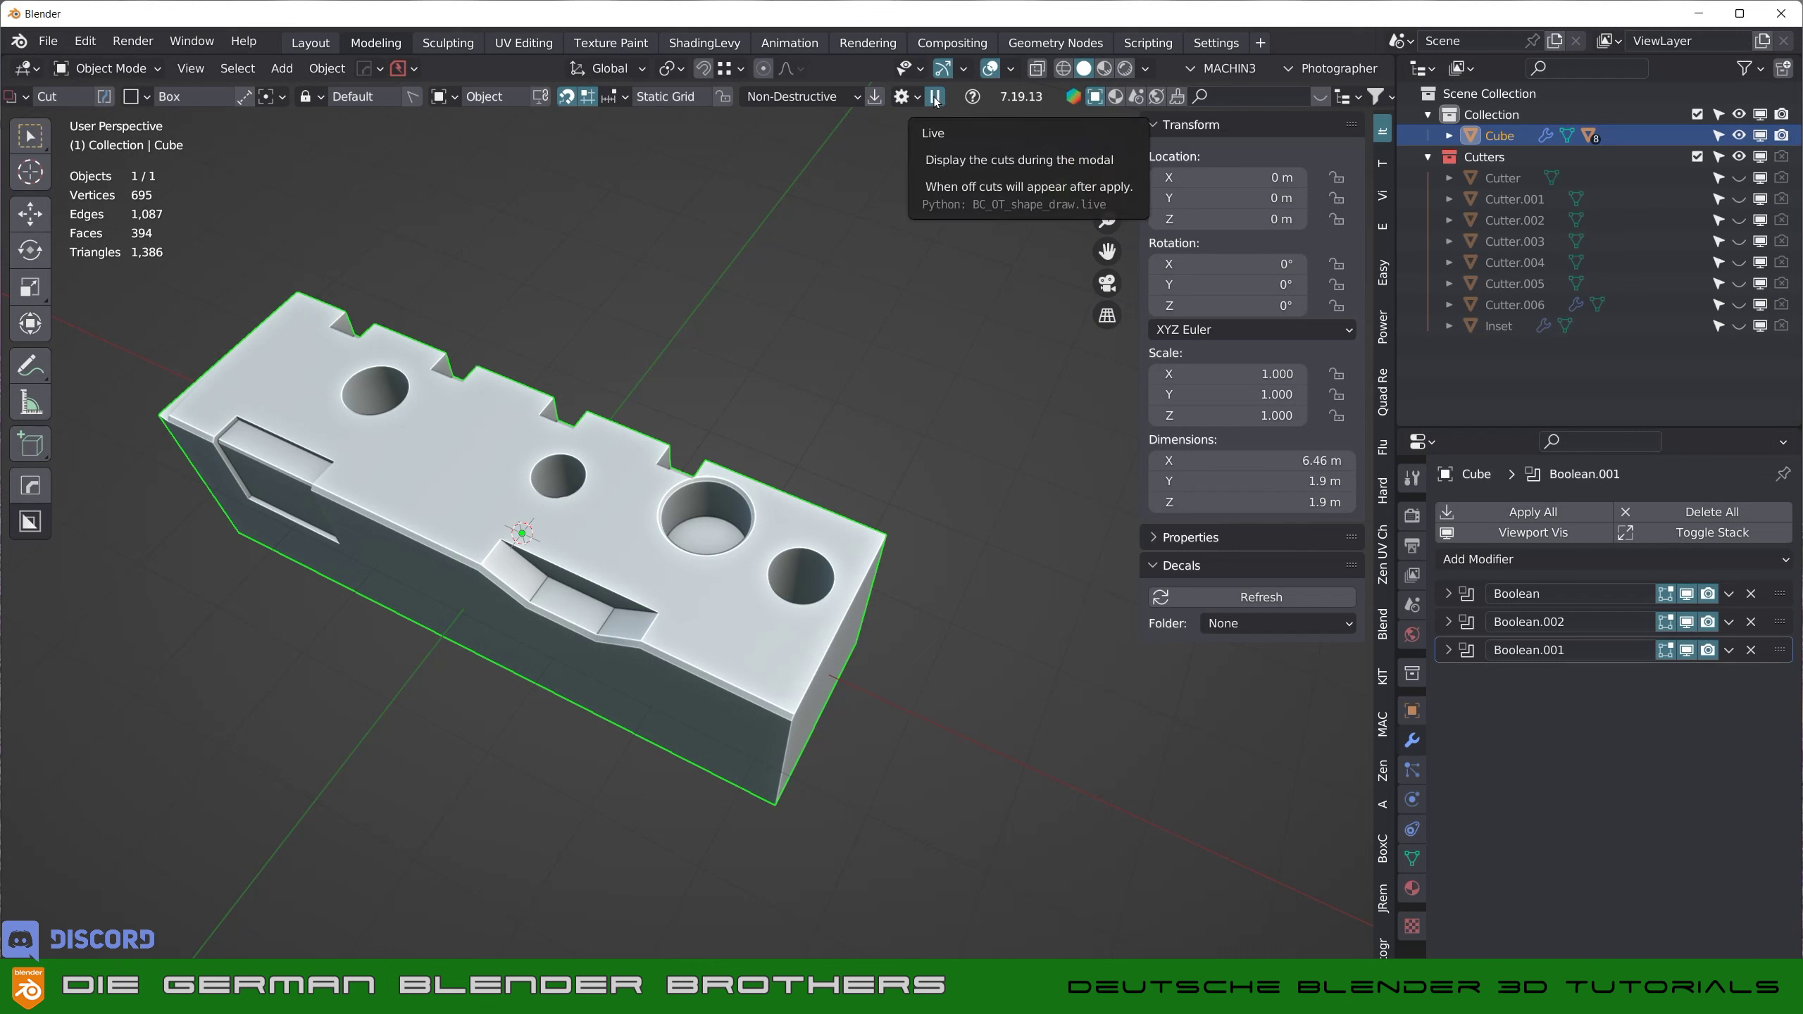
- Turn off live cut display and cut a rectangular recess into the middle of the front face
{"action": "mouse_move", "coordinate": [608, 522]}
{"action": "middle_mouse_down"}
{"action": "mouse_move", "coordinate": [763, 533]}
{"action": "mouse_move", "coordinate": [641, 440]}
{"action": "middle_mouse_up"}
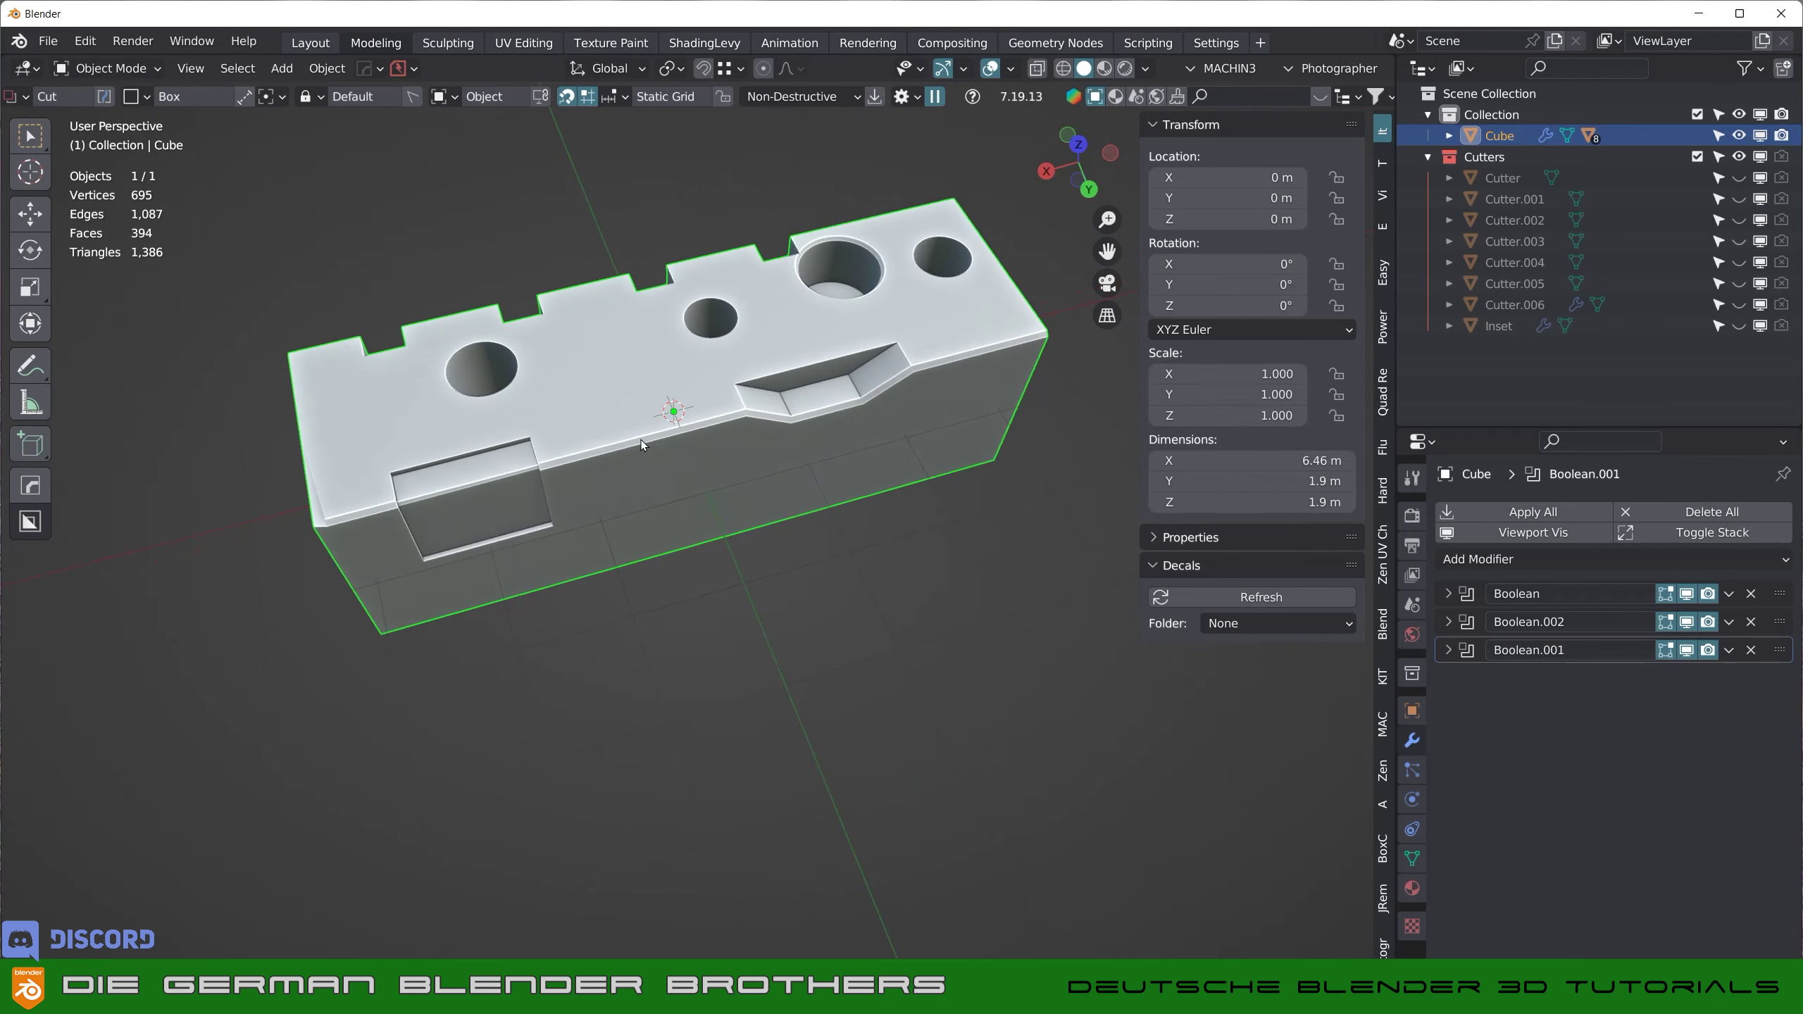
{"action": "left_click", "coordinate": [935, 95]}
{"action": "mouse_move", "coordinate": [577, 419]}
{"action": "left_mouse_down"}
{"action": "mouse_move", "coordinate": [626, 460]}
{"action": "mouse_move", "coordinate": [717, 458]}
{"action": "left_mouse_up"}
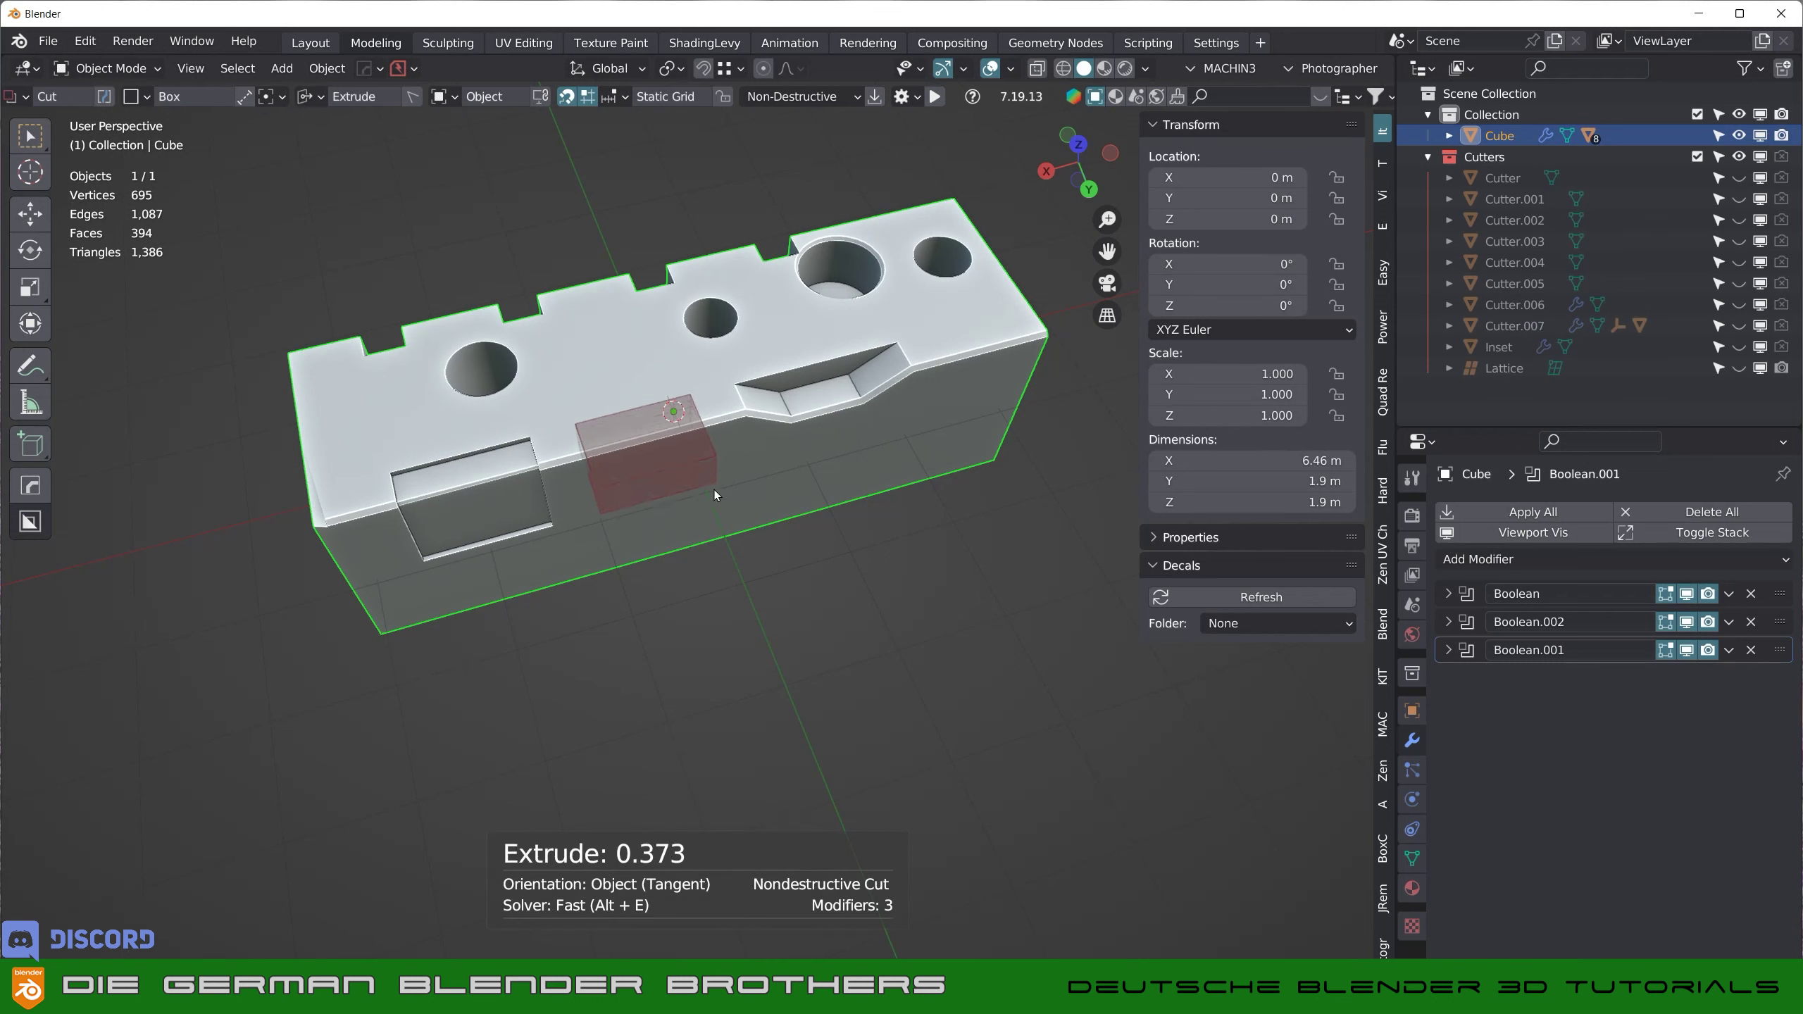
{"action": "left_click", "coordinate": [709, 507]}
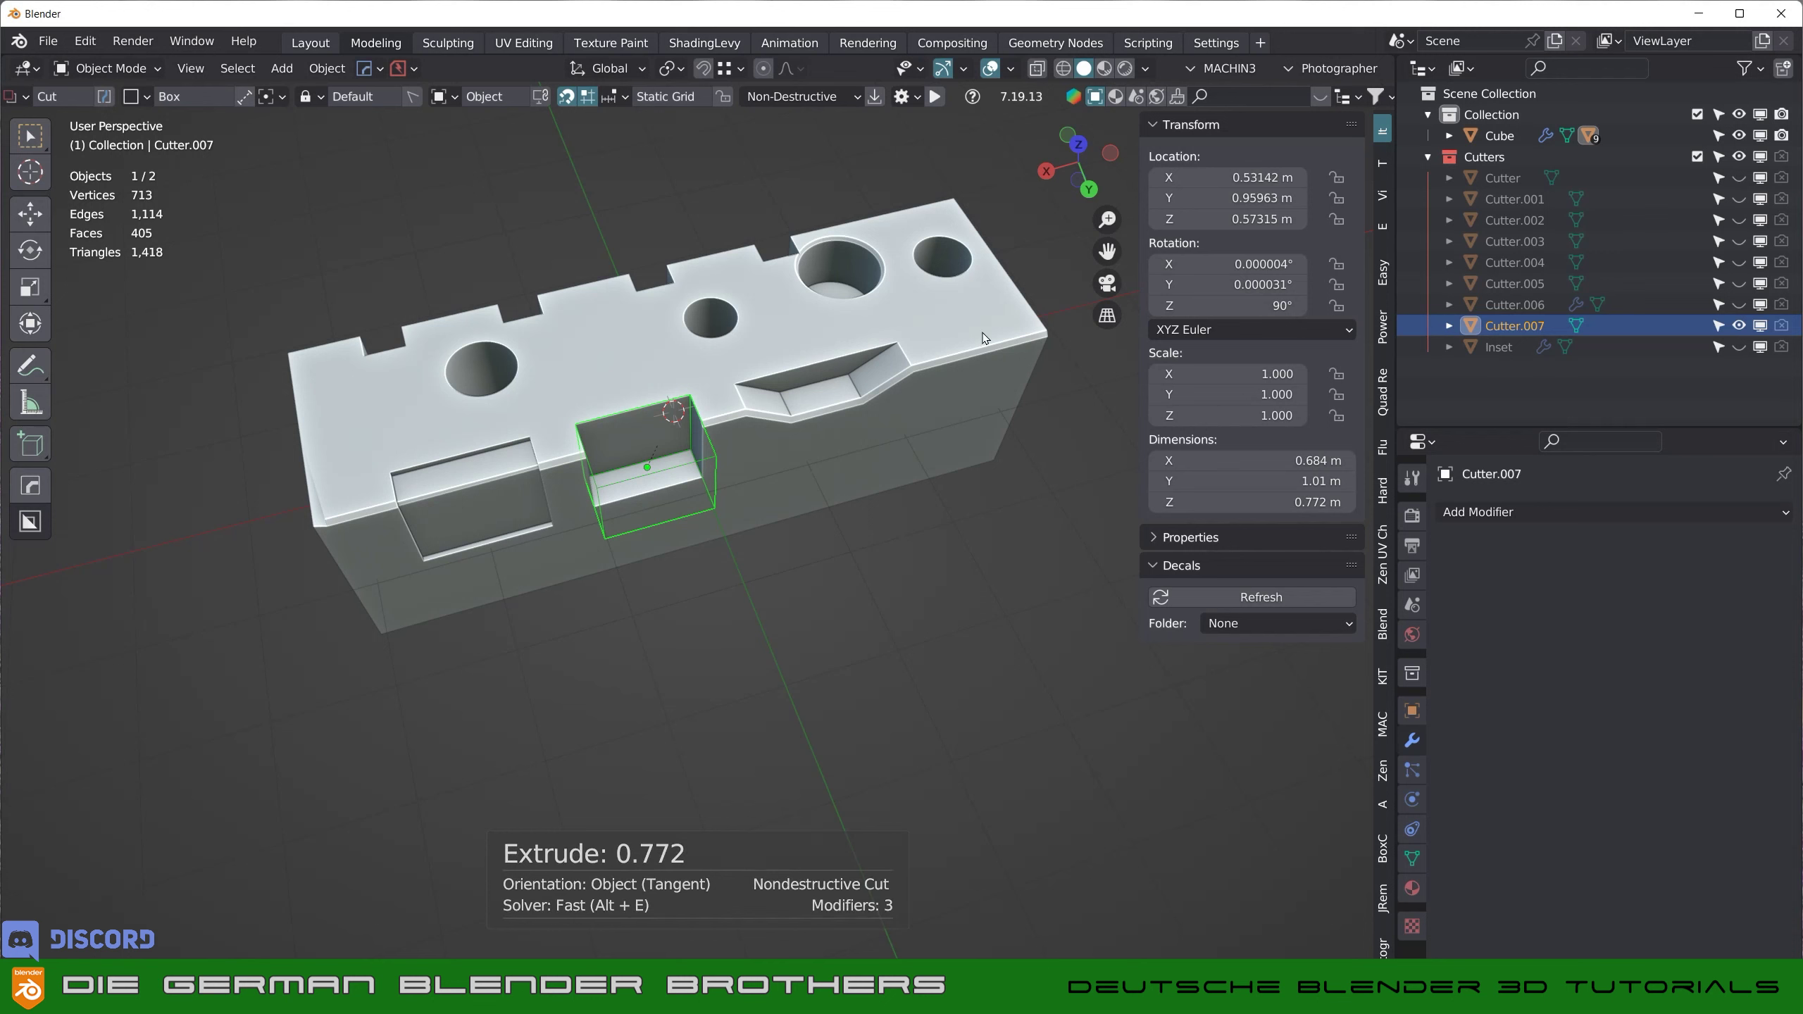
- Cut a shallower rectangular recess into the front face near the right end
{"action": "left_click_drag", "start_coordinate": [942, 335], "coordinate": [1013, 361]}
{"action": "key", "text": "Escape"}
{"action": "middle_click_drag", "start_coordinate": [1013, 360], "coordinate": [945, 377]}
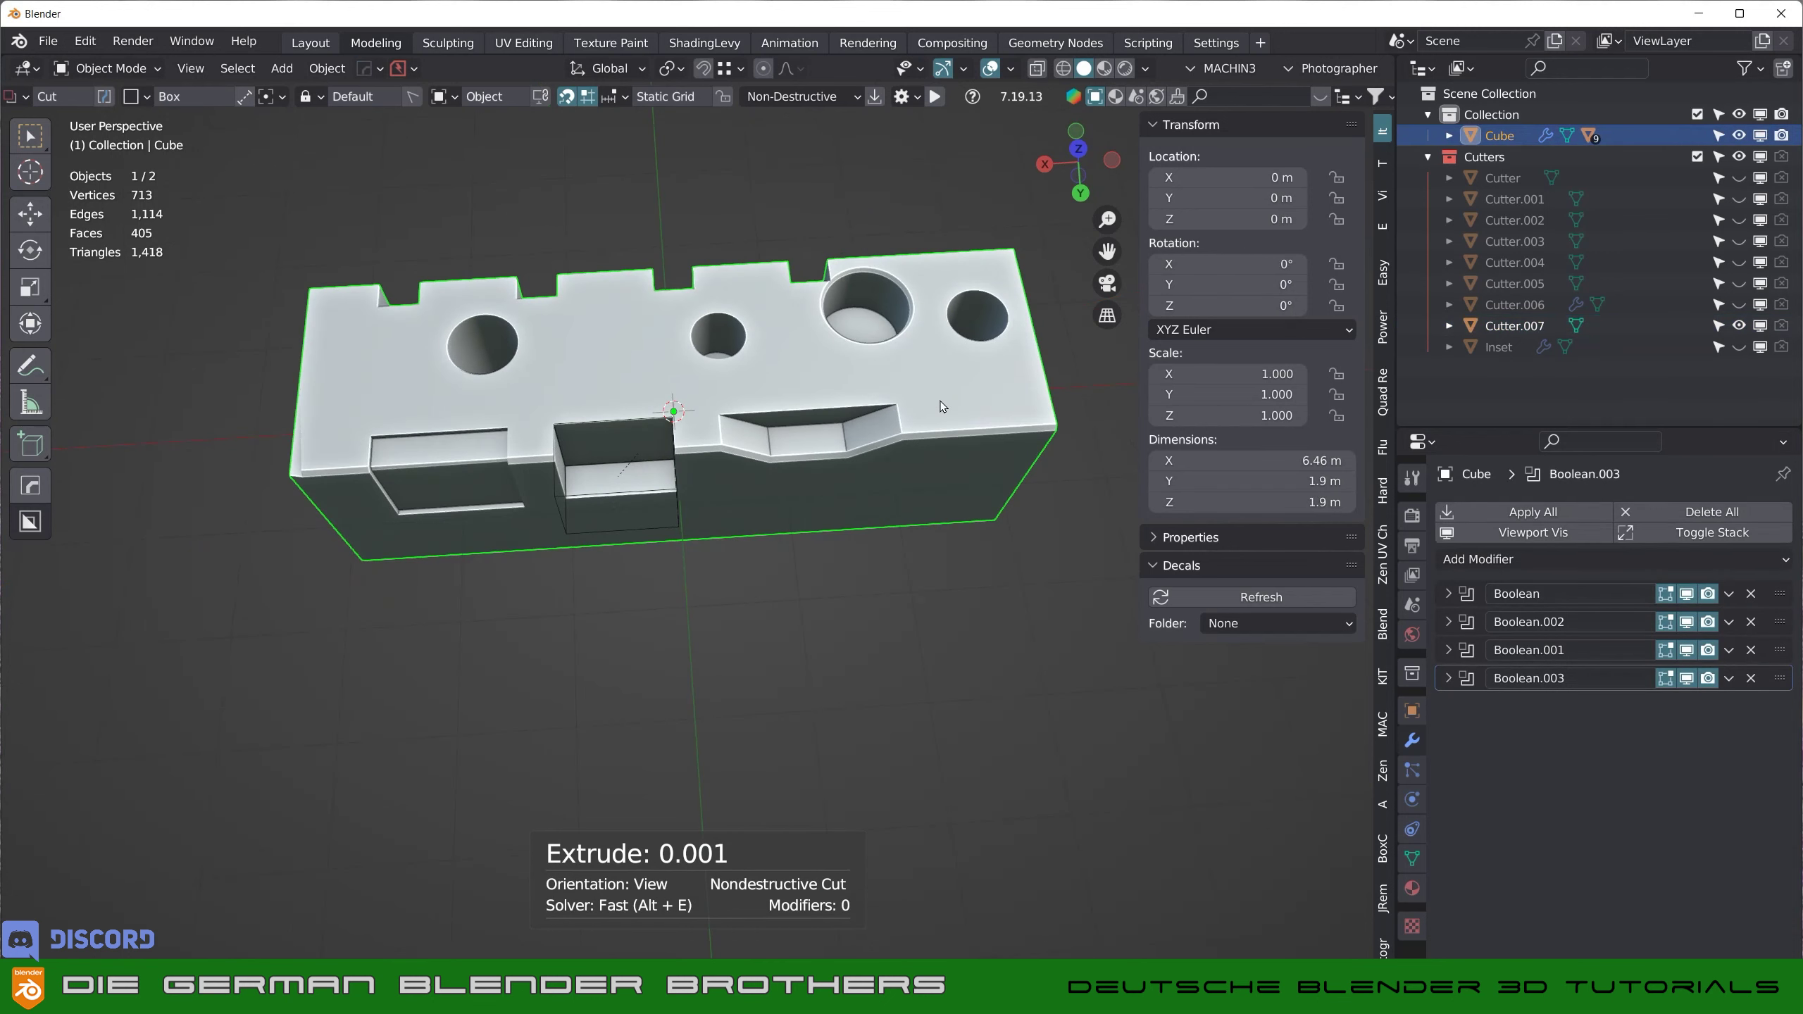
{"action": "left_click_drag", "start_coordinate": [945, 403], "coordinate": [1038, 433]}
{"action": "middle_click_drag", "start_coordinate": [1009, 485], "coordinate": [1008, 391]}
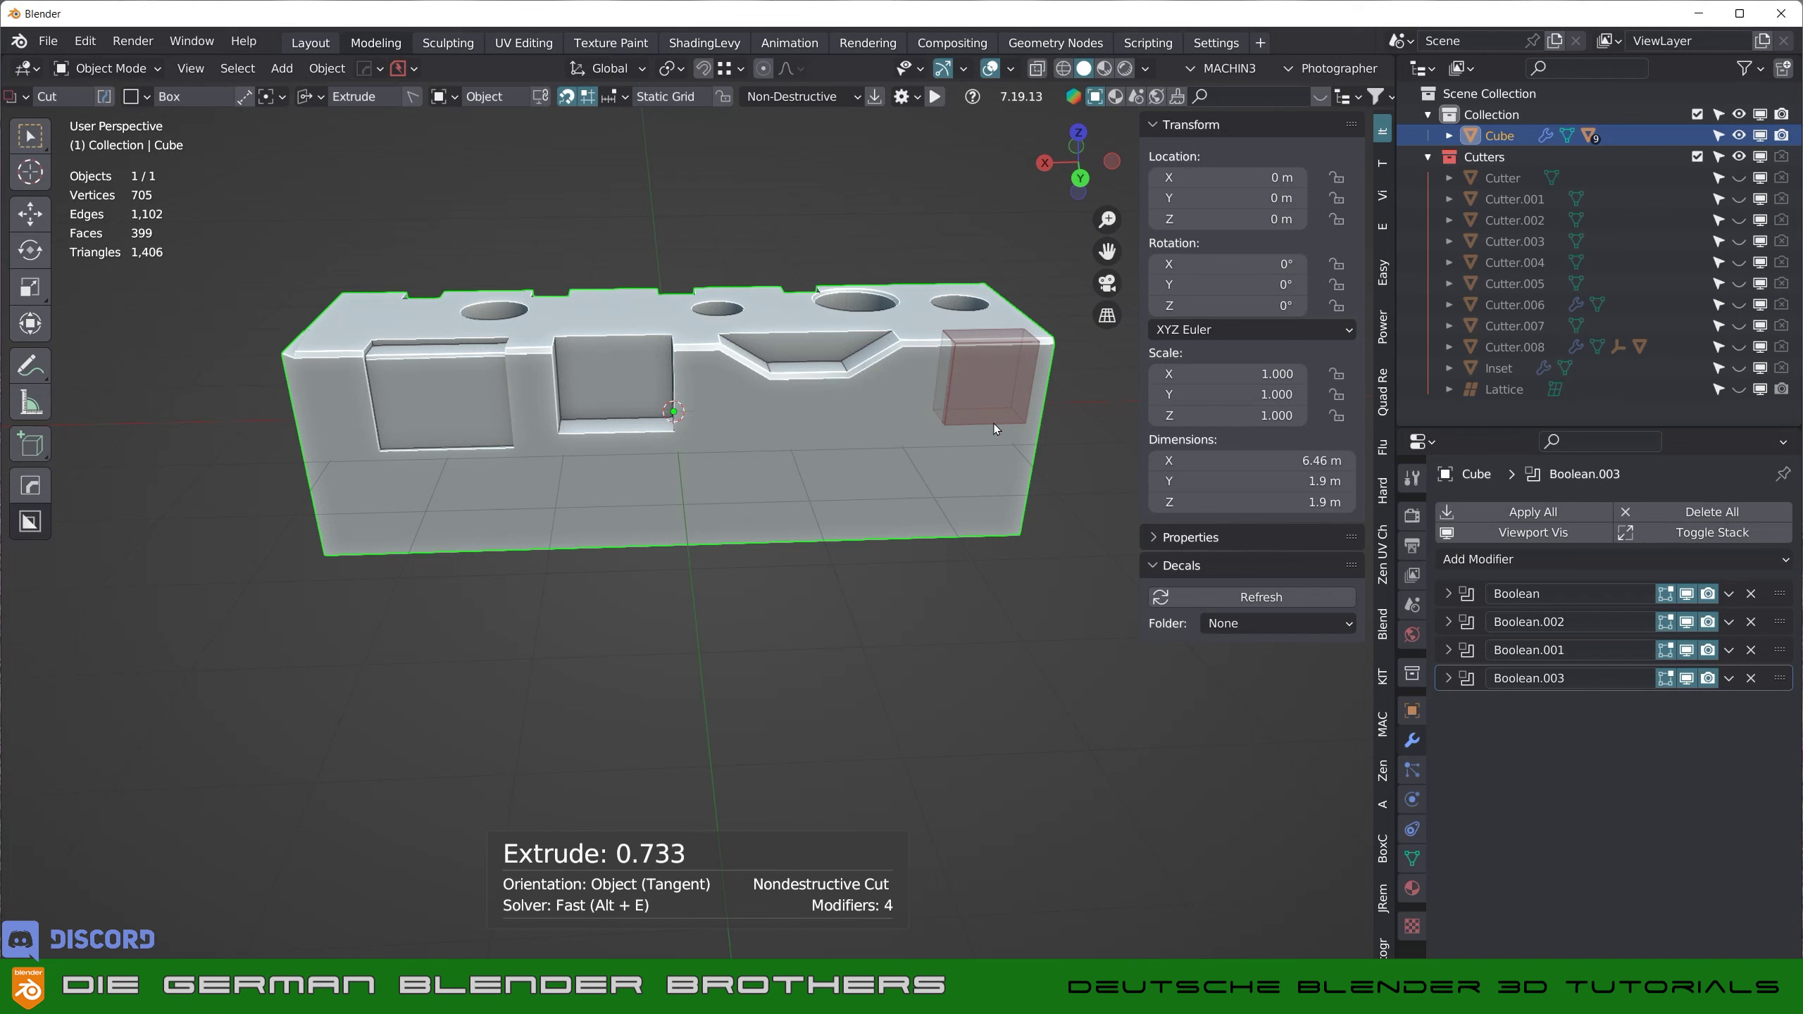
{"action": "left_click", "coordinate": [995, 424]}
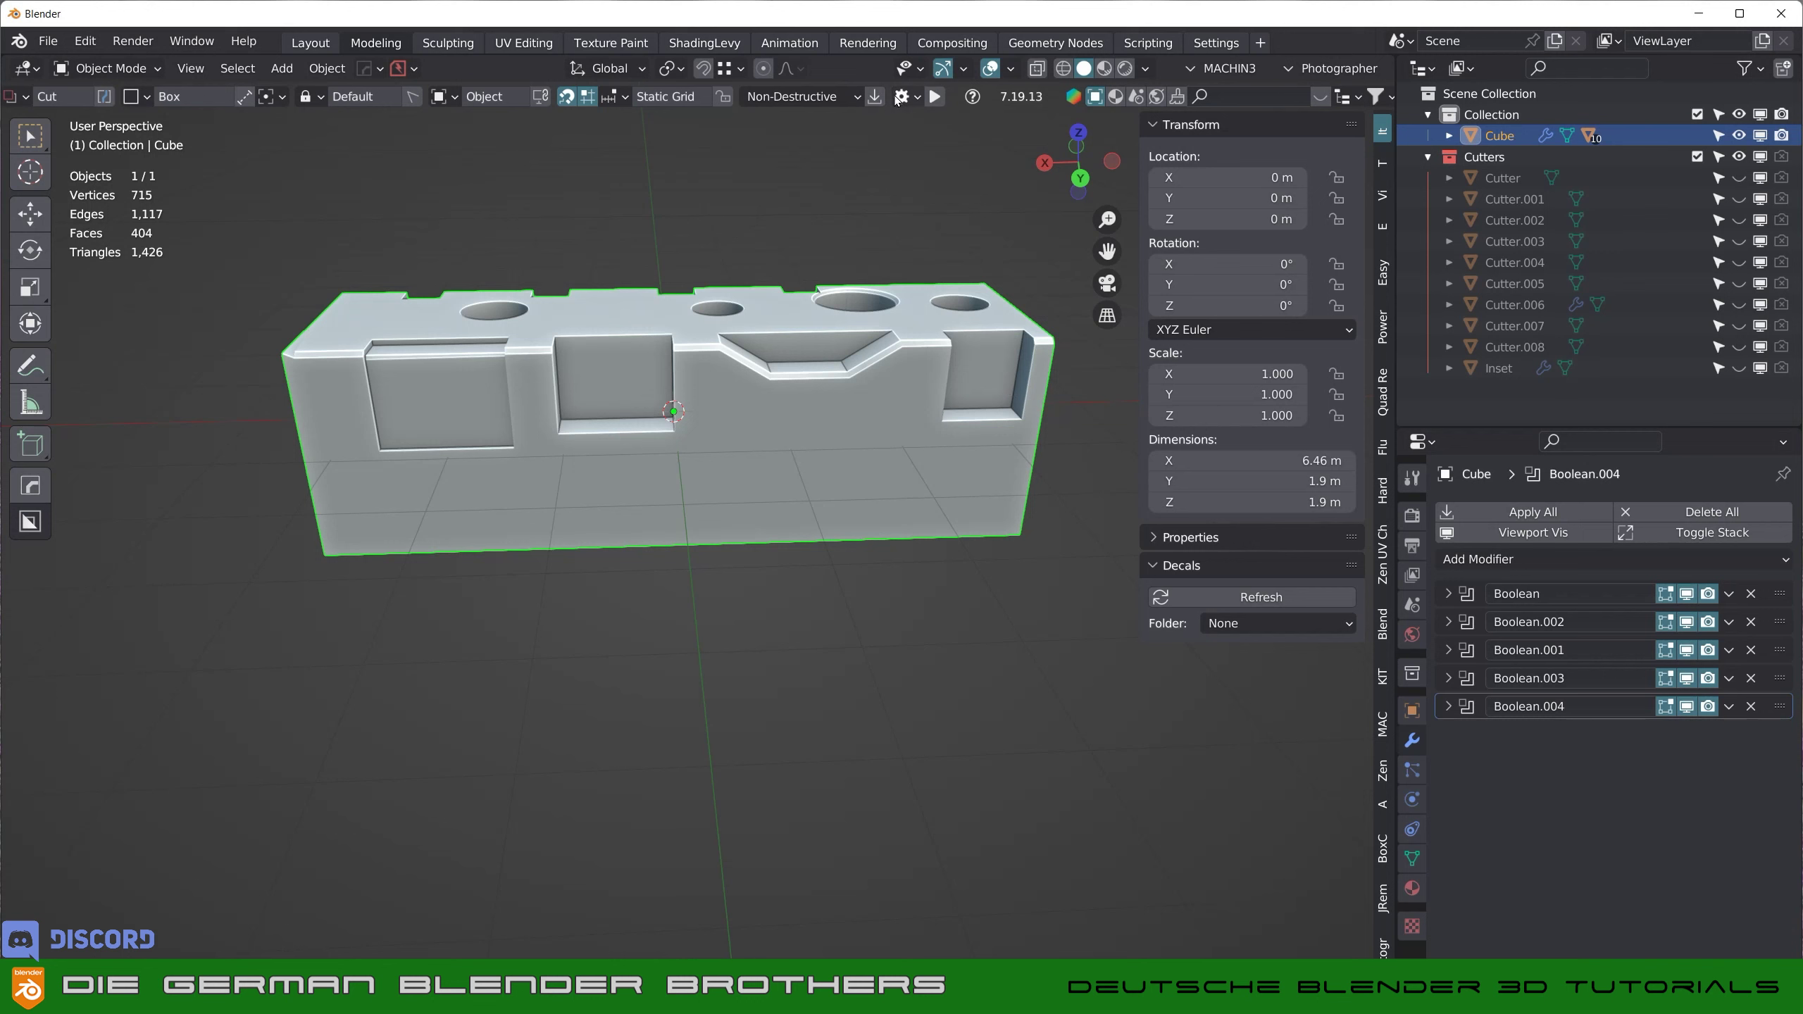
{"action": "middle_click_drag", "start_coordinate": [684, 333], "coordinate": [796, 529]}
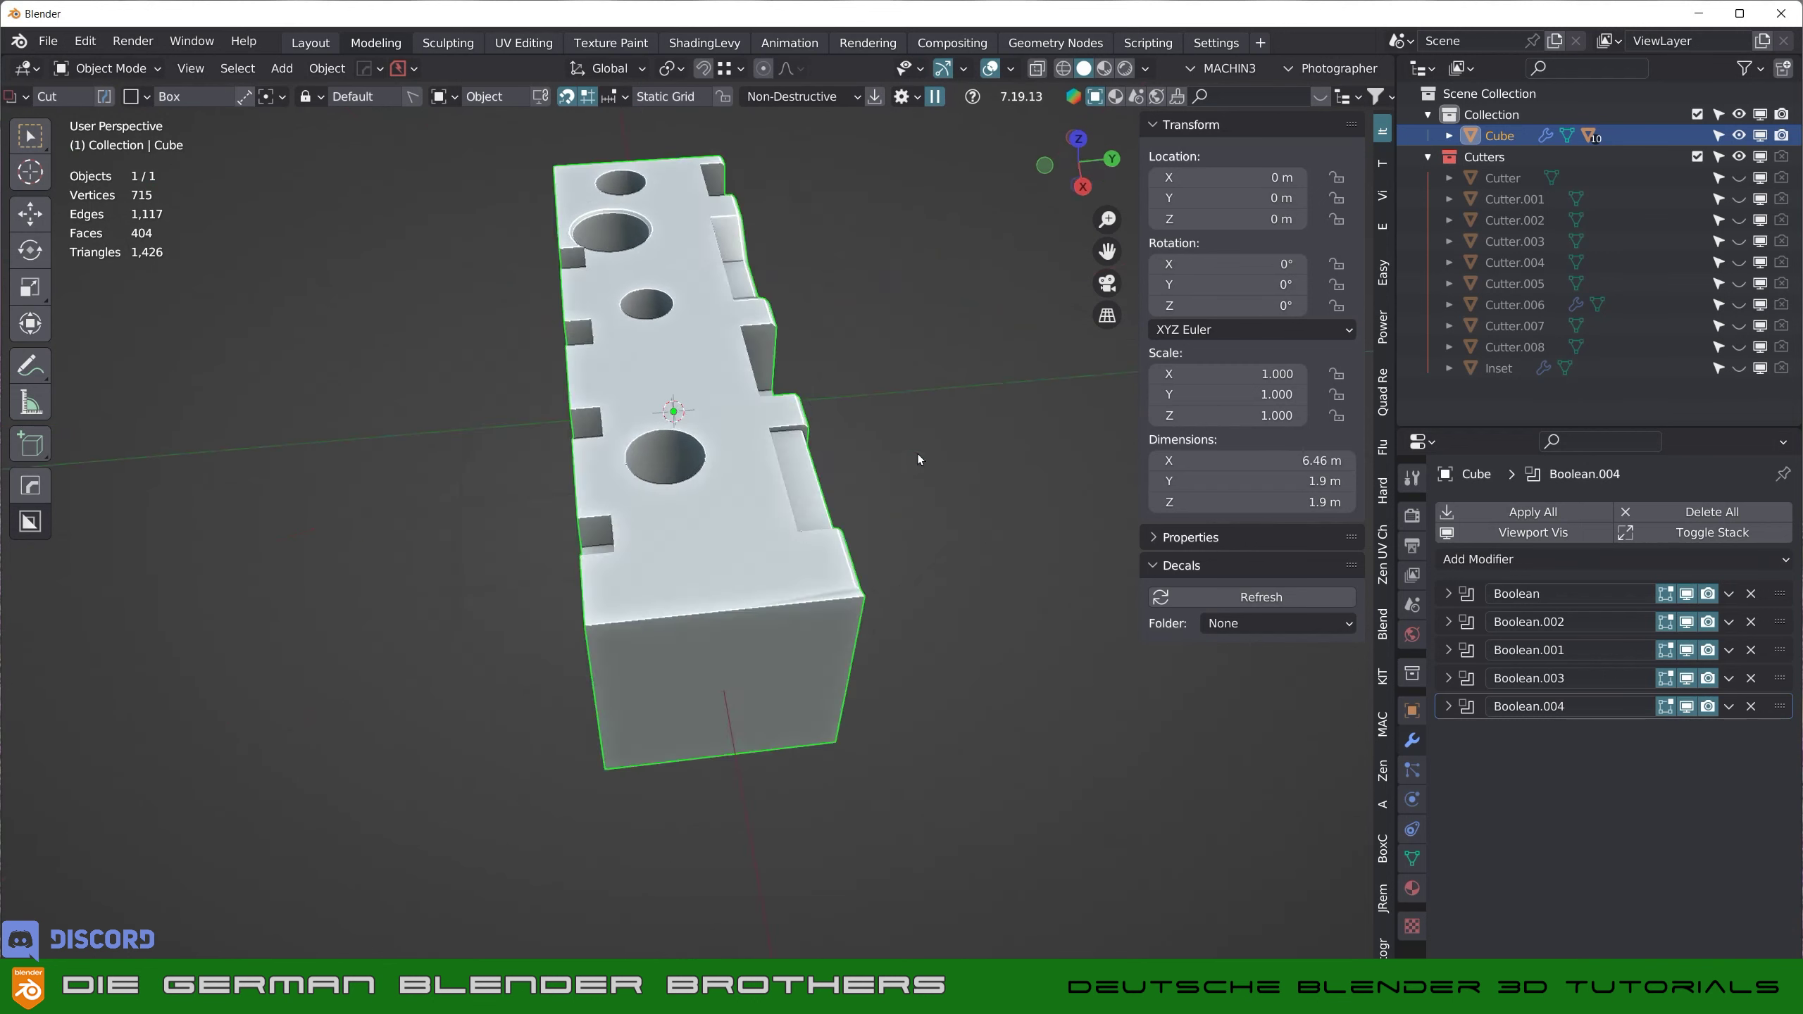
- Box-cut a rectangular notch over the top corner of the block's short end, then orbit to inspect it
{"action": "left_click_drag", "start_coordinate": [798, 544], "coordinate": [904, 596]}
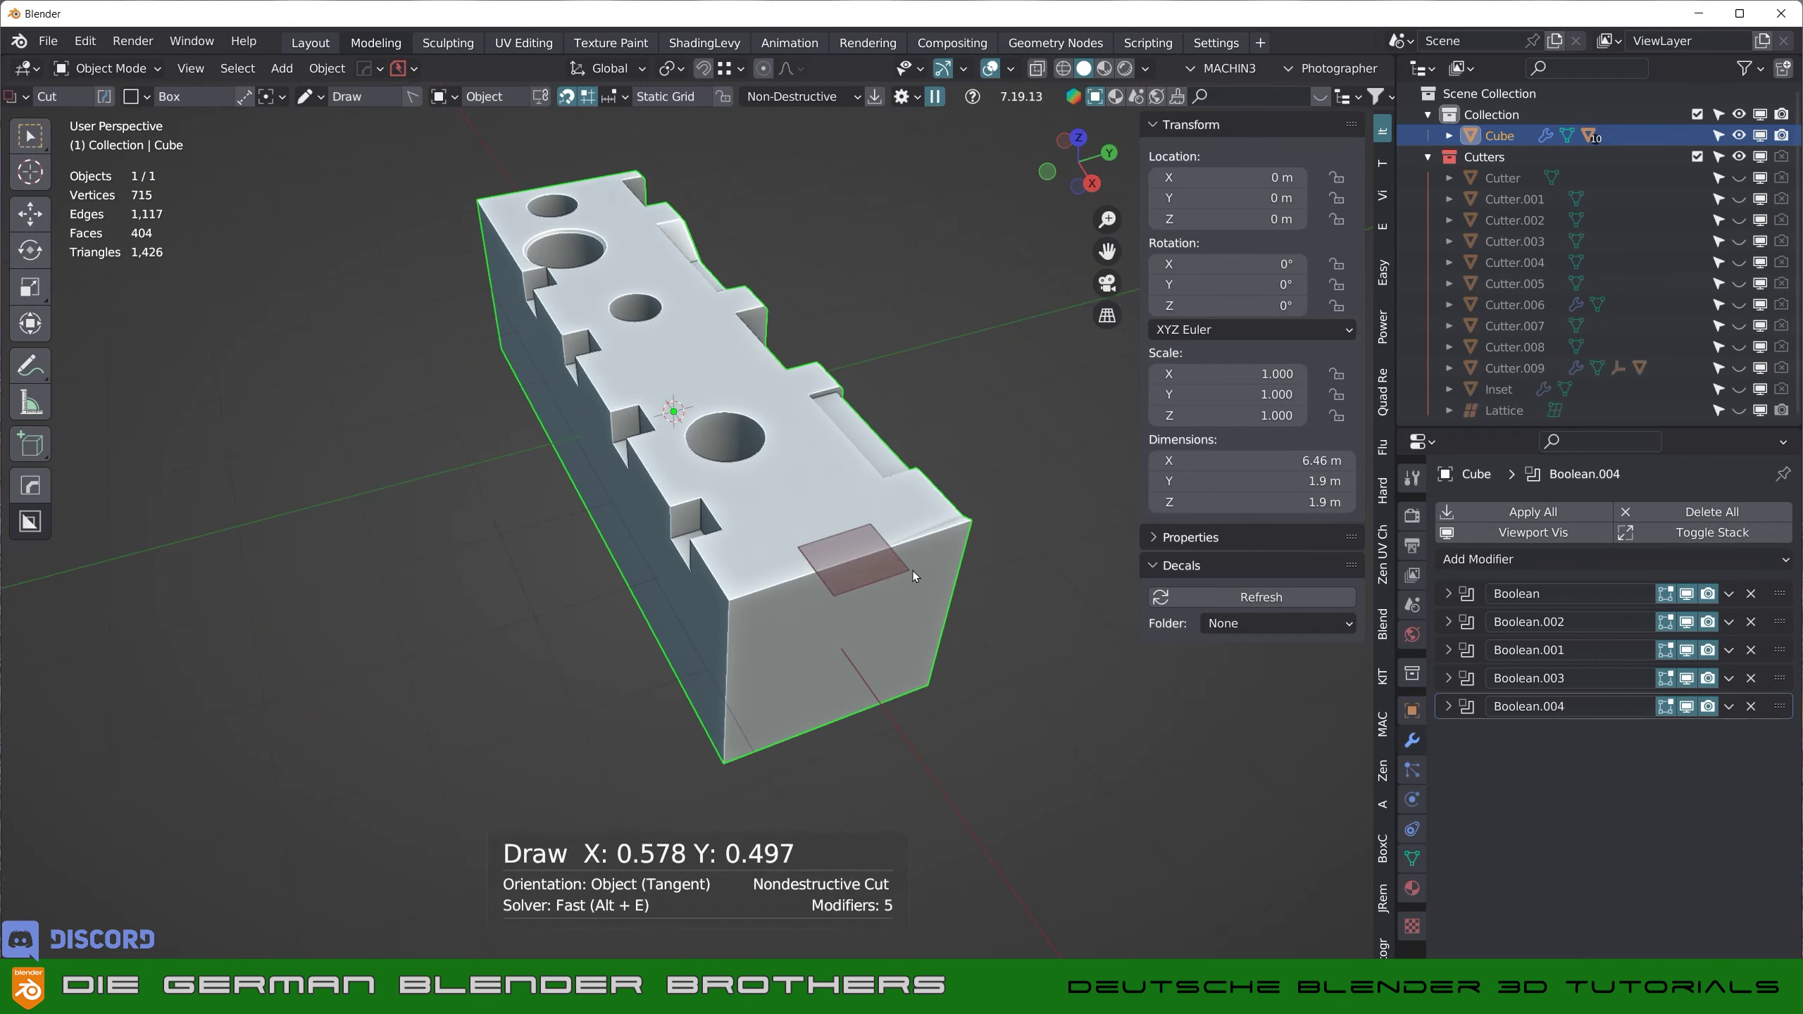
{"action": "left_click", "coordinate": [901, 615]}
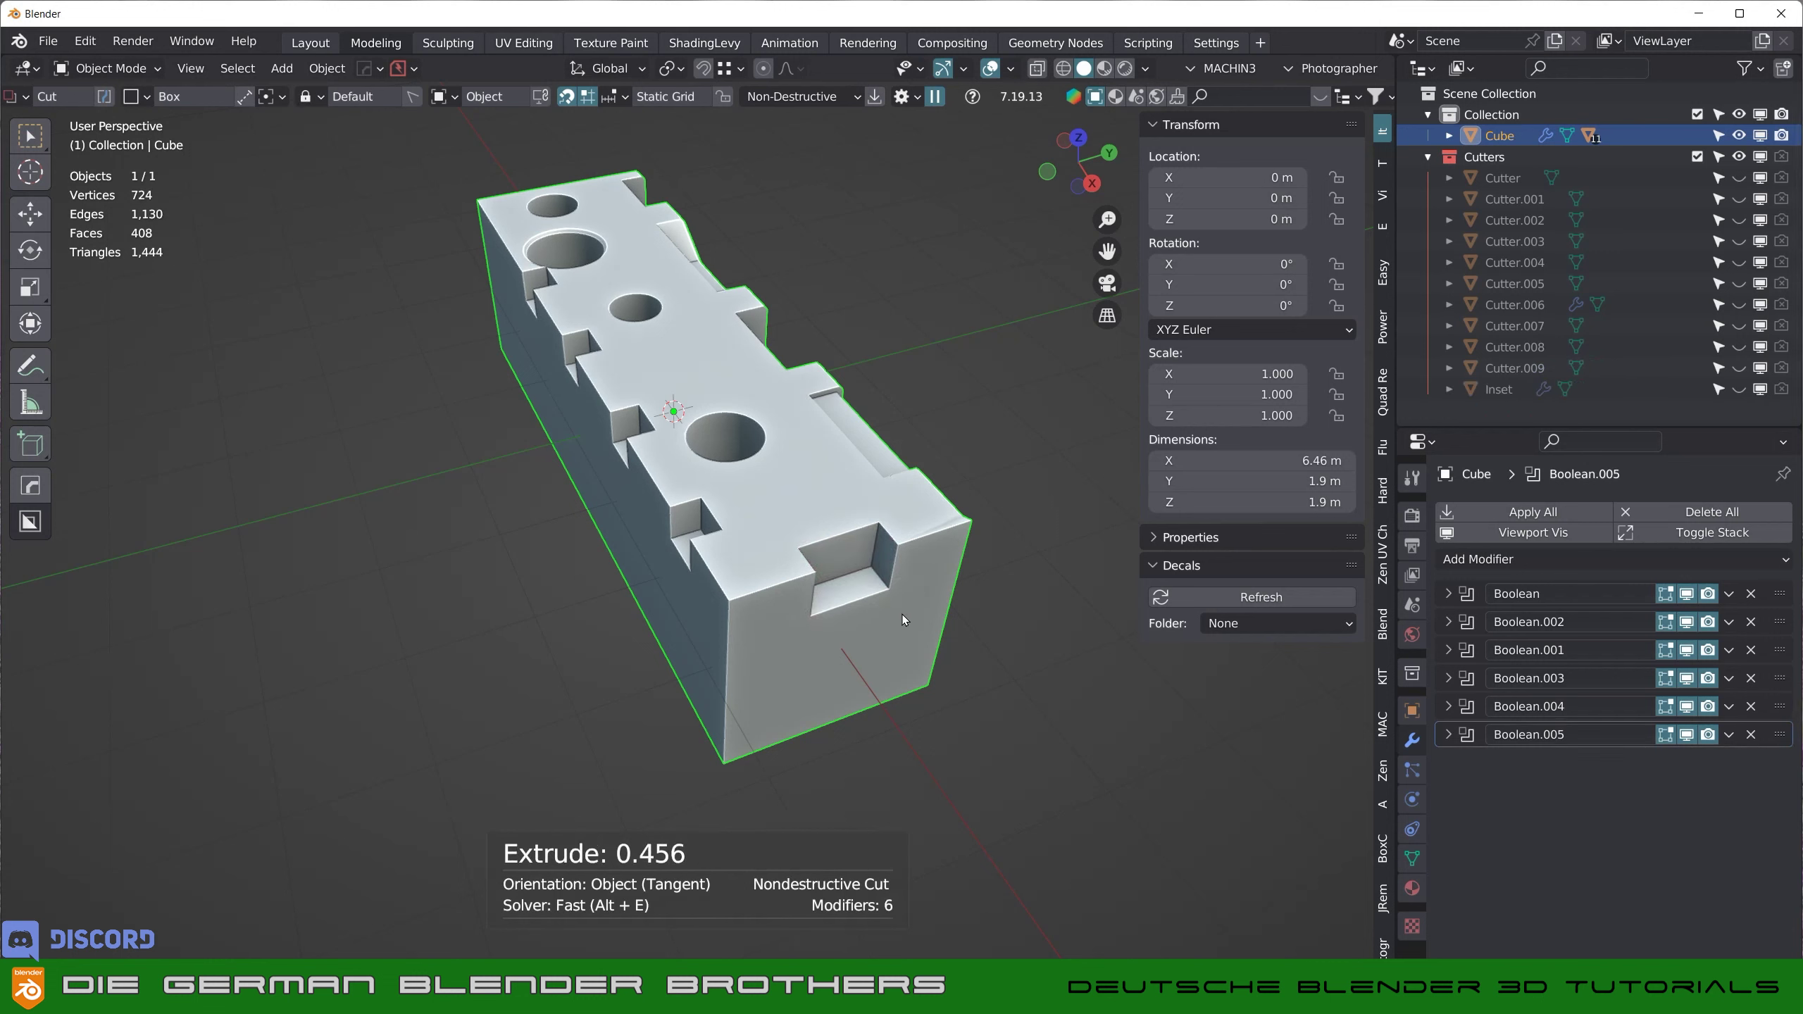
{"action": "mouse_move", "coordinate": [843, 451]}
{"action": "middle_mouse_down"}
{"action": "mouse_move", "coordinate": [654, 437]}
{"action": "mouse_move", "coordinate": [740, 364]}
{"action": "middle_mouse_up"}
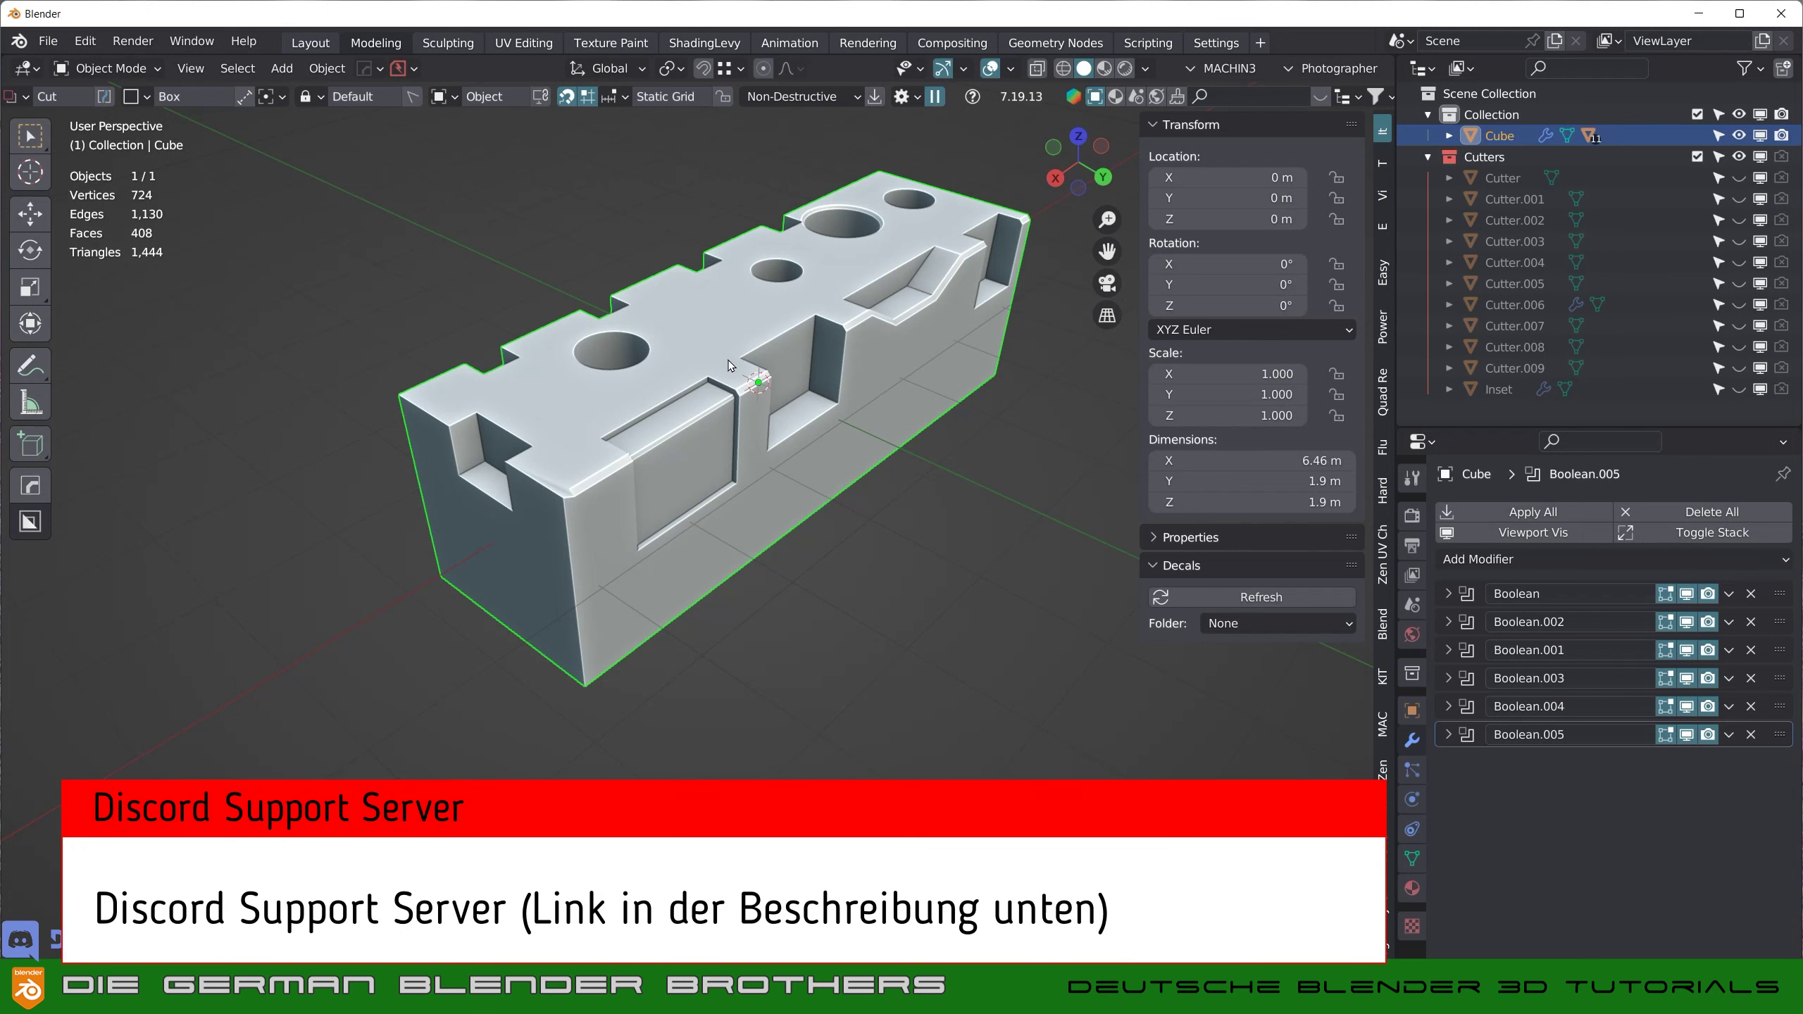
- Apply the HardOps (W) Bevel from the Q menu, scrolling up to add bevel segments
{"action": "mouse_move", "coordinate": [731, 362]}
{"action": "middle_mouse_down", "text": "shift"}
{"action": "mouse_move", "coordinate": [544, 348]}
{"action": "mouse_move", "coordinate": [772, 381]}
{"action": "mouse_move", "coordinate": [687, 512]}
{"action": "mouse_move", "coordinate": [639, 486]}
{"action": "middle_mouse_up", "text": "shift"}
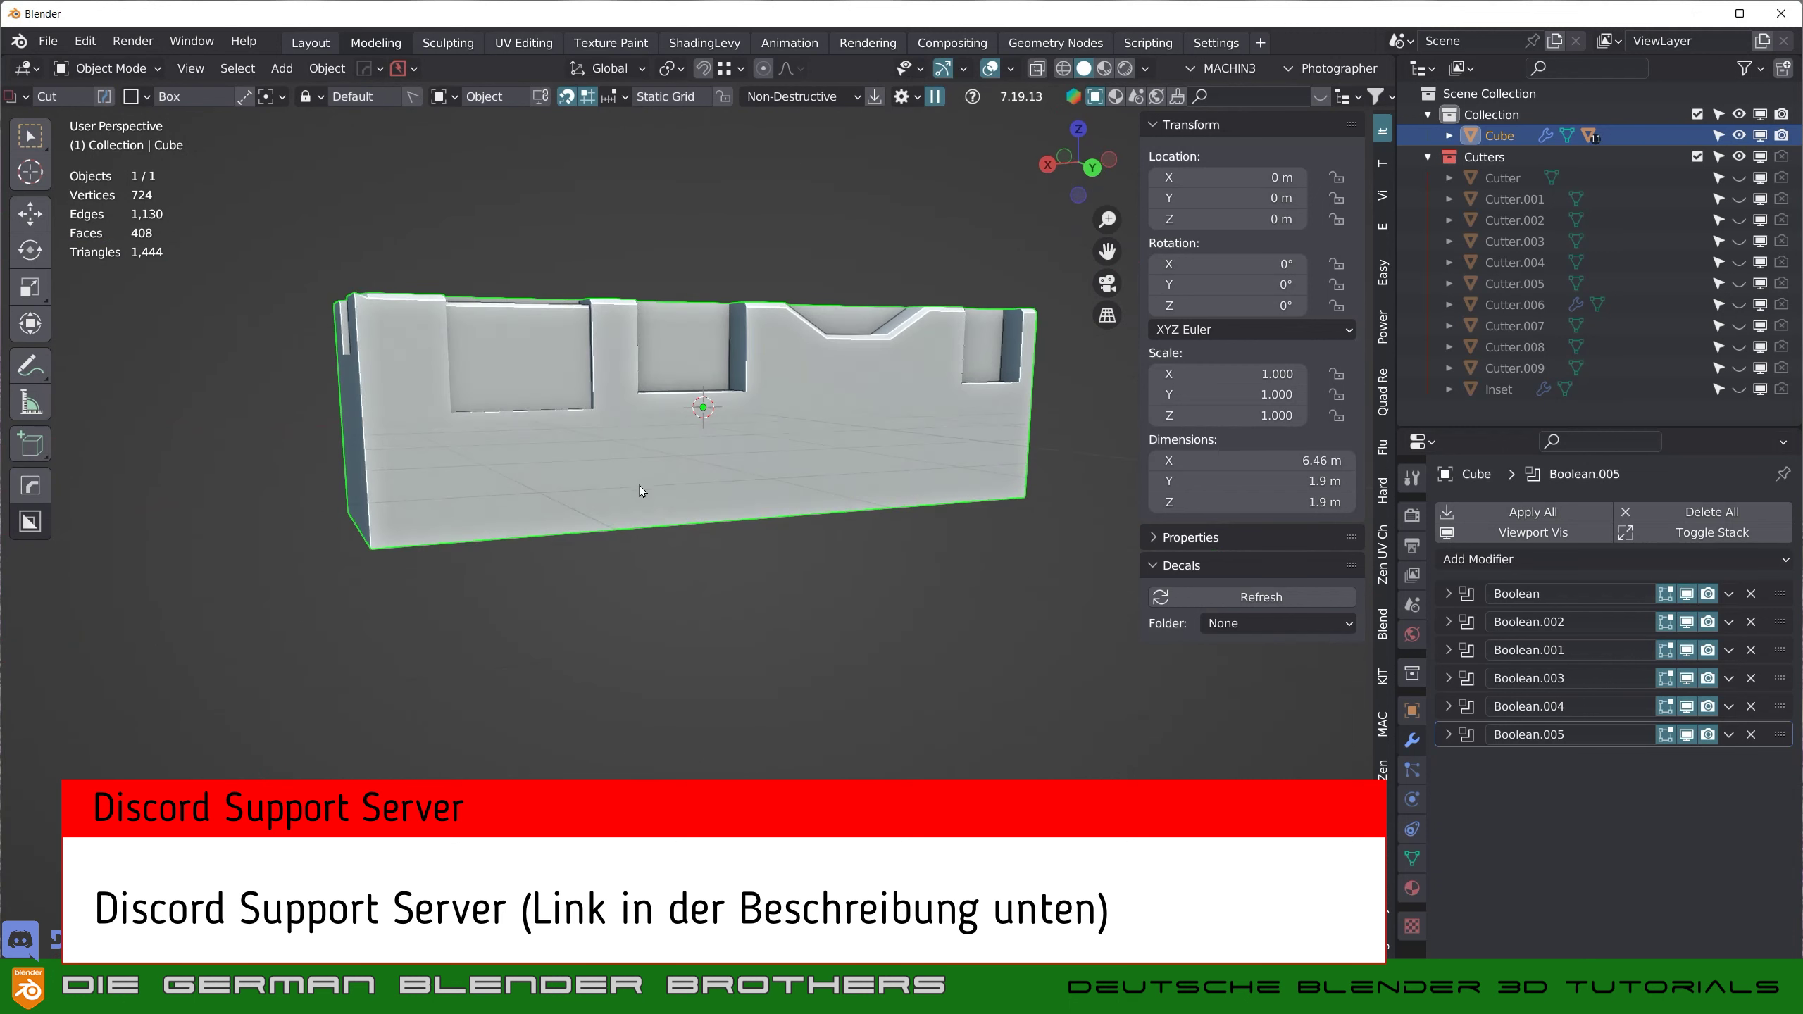
{"action": "key", "text": "q"}
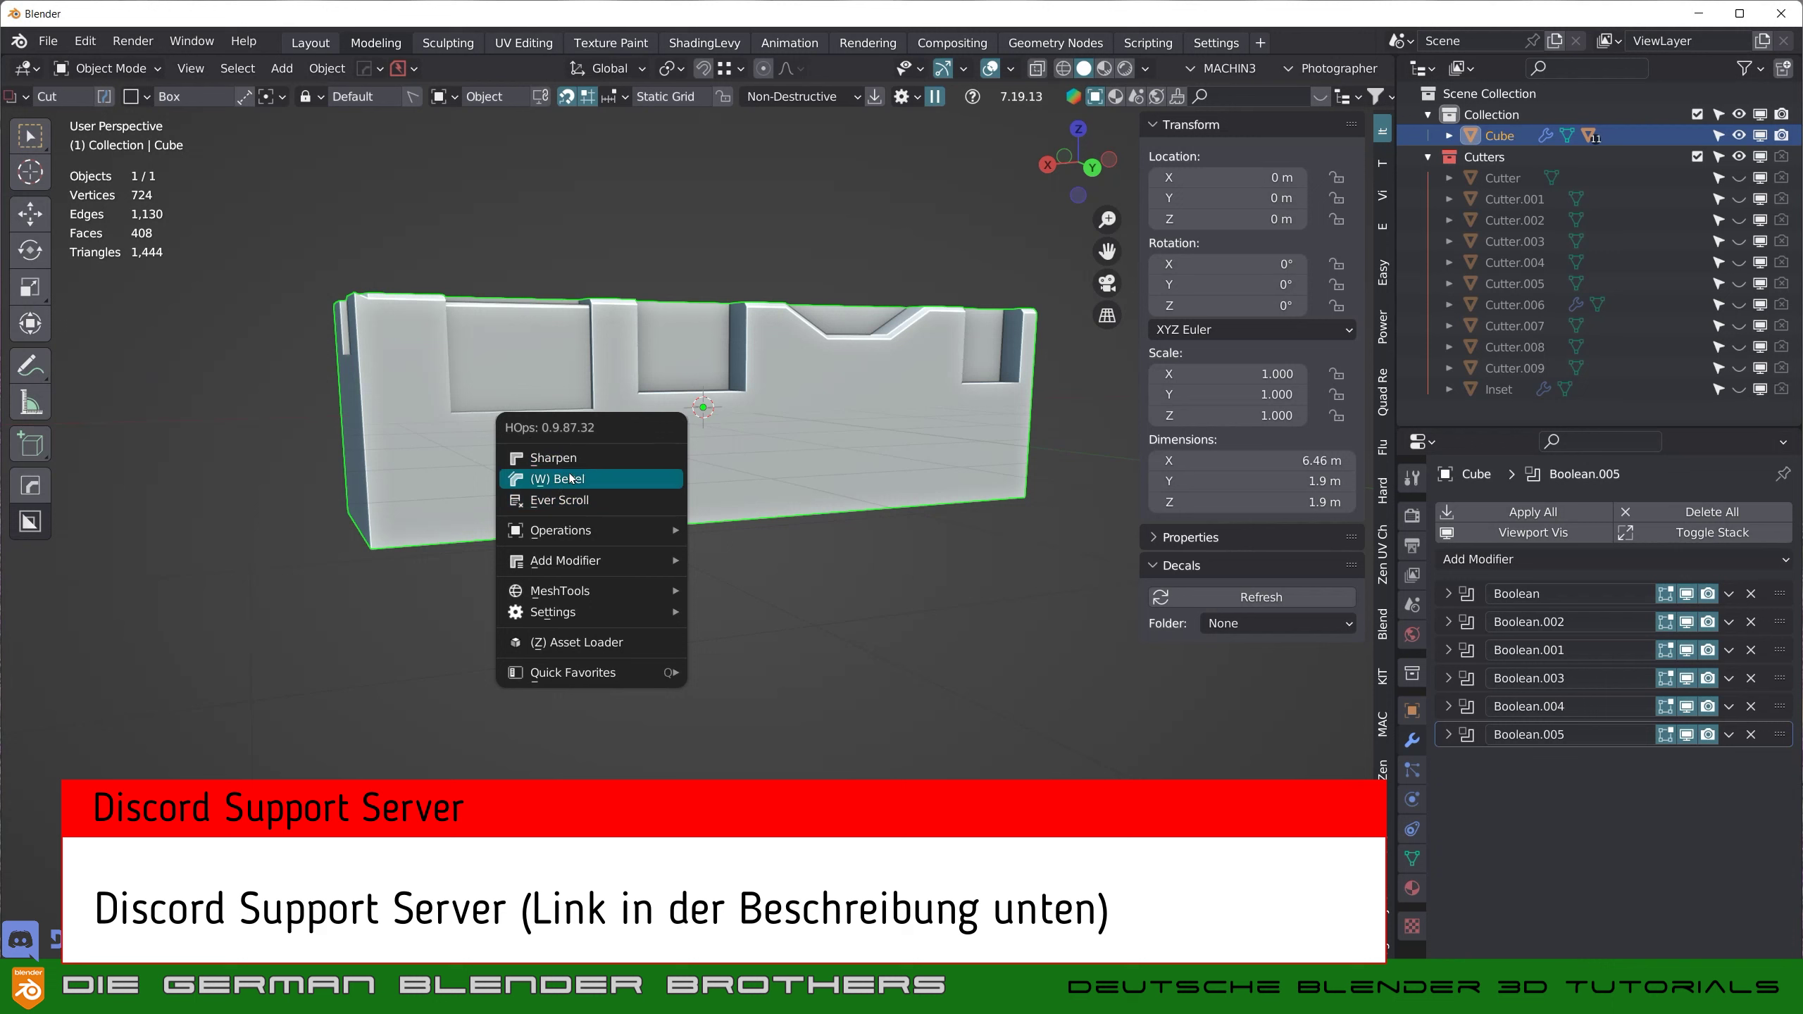
{"action": "left_click", "coordinate": [571, 480]}
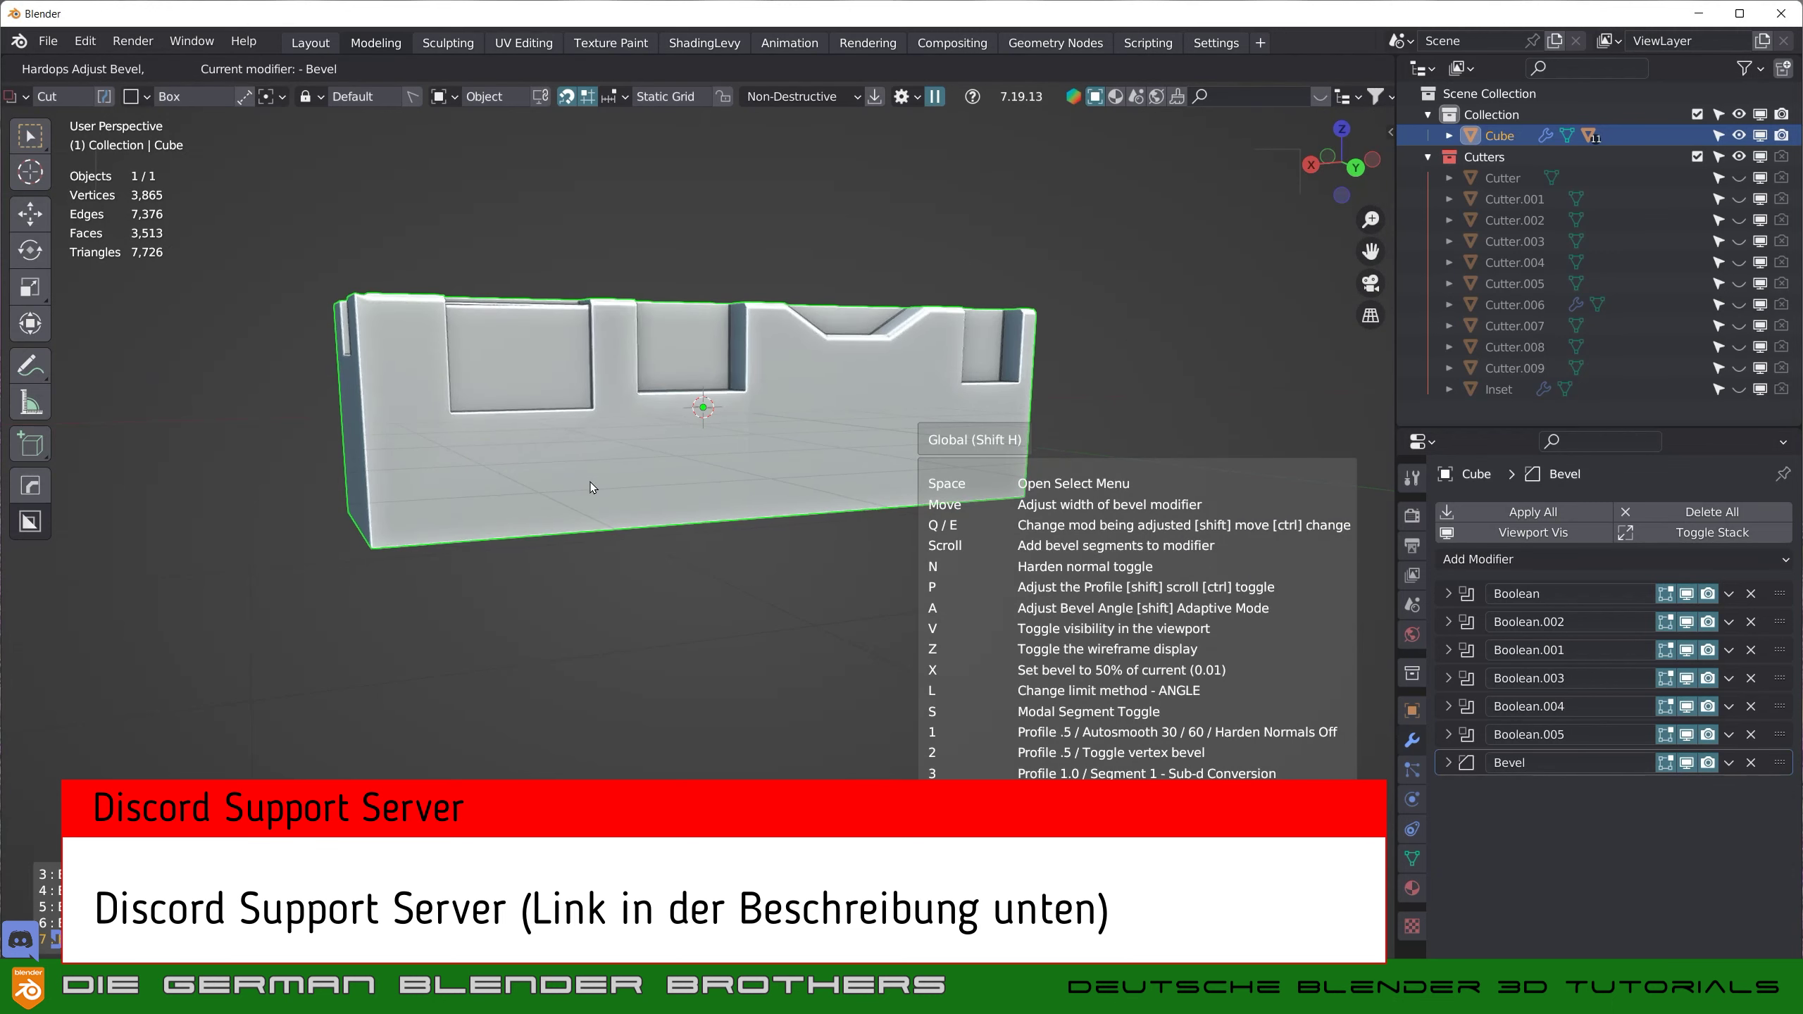
{"action": "scroll", "coordinate": [597, 483], "scroll_direction": "up", "scroll_amount": 3}
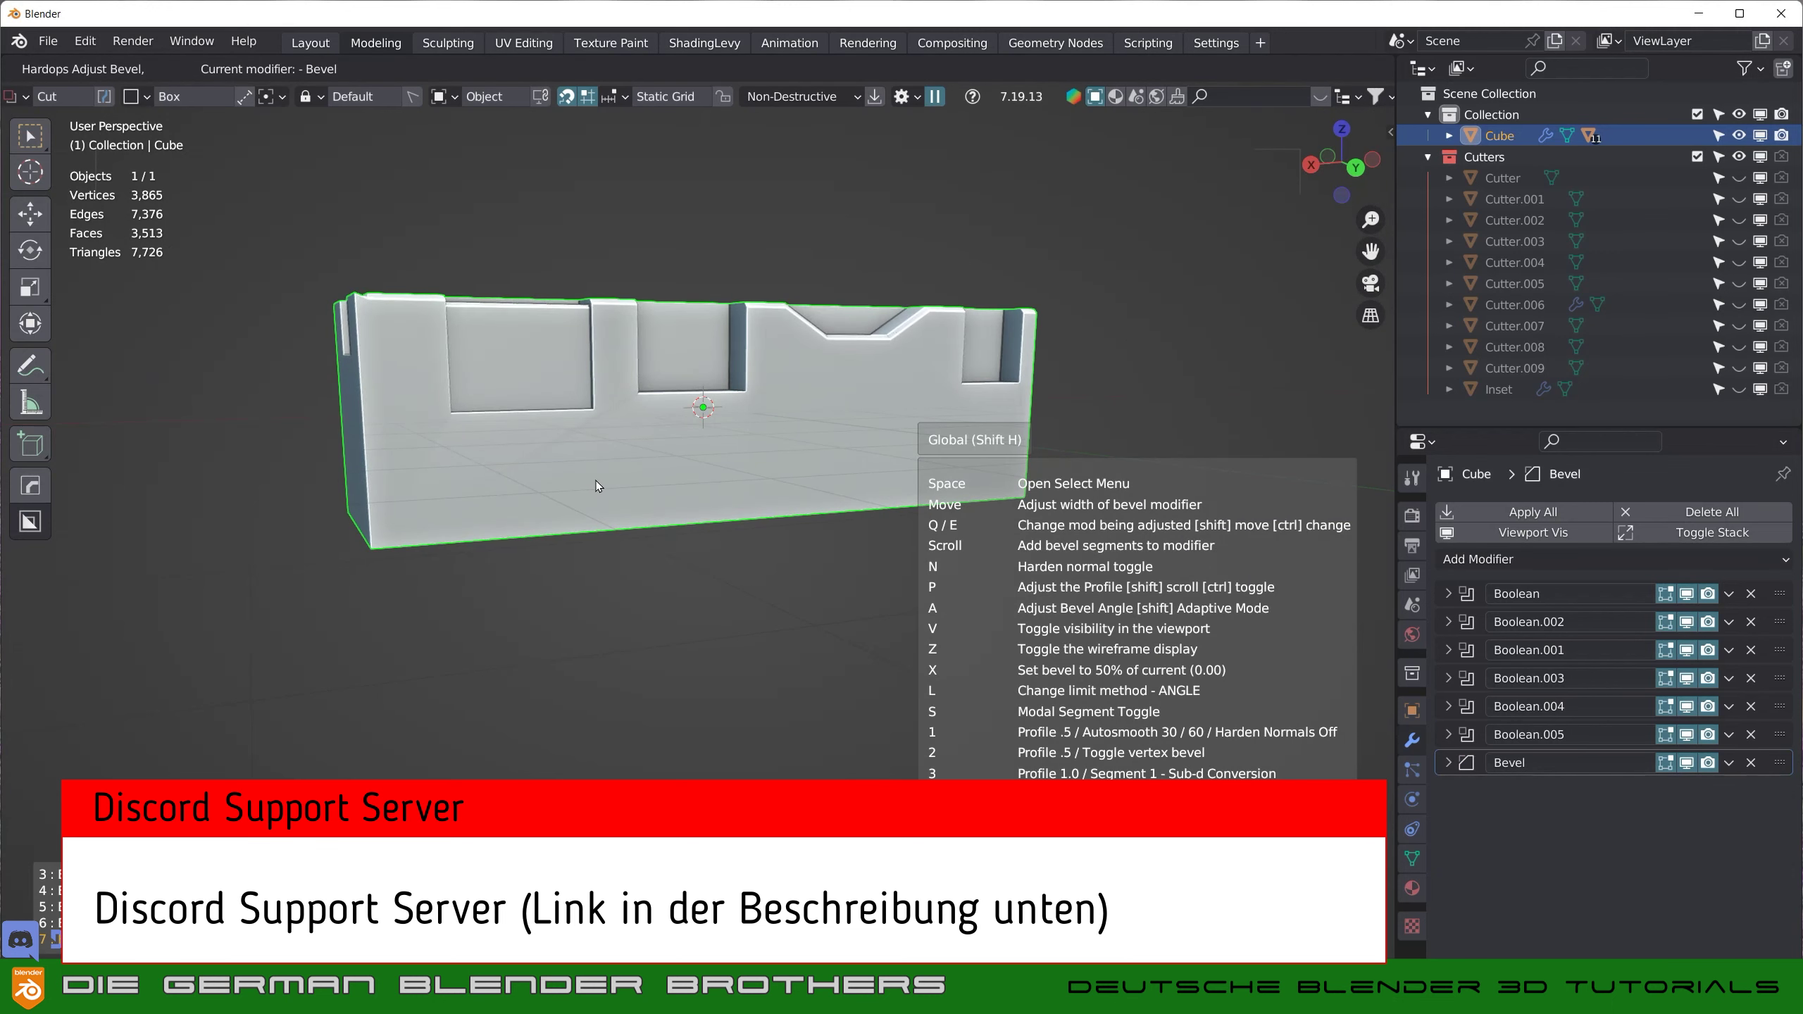
{"action": "left_click", "coordinate": [596, 481]}
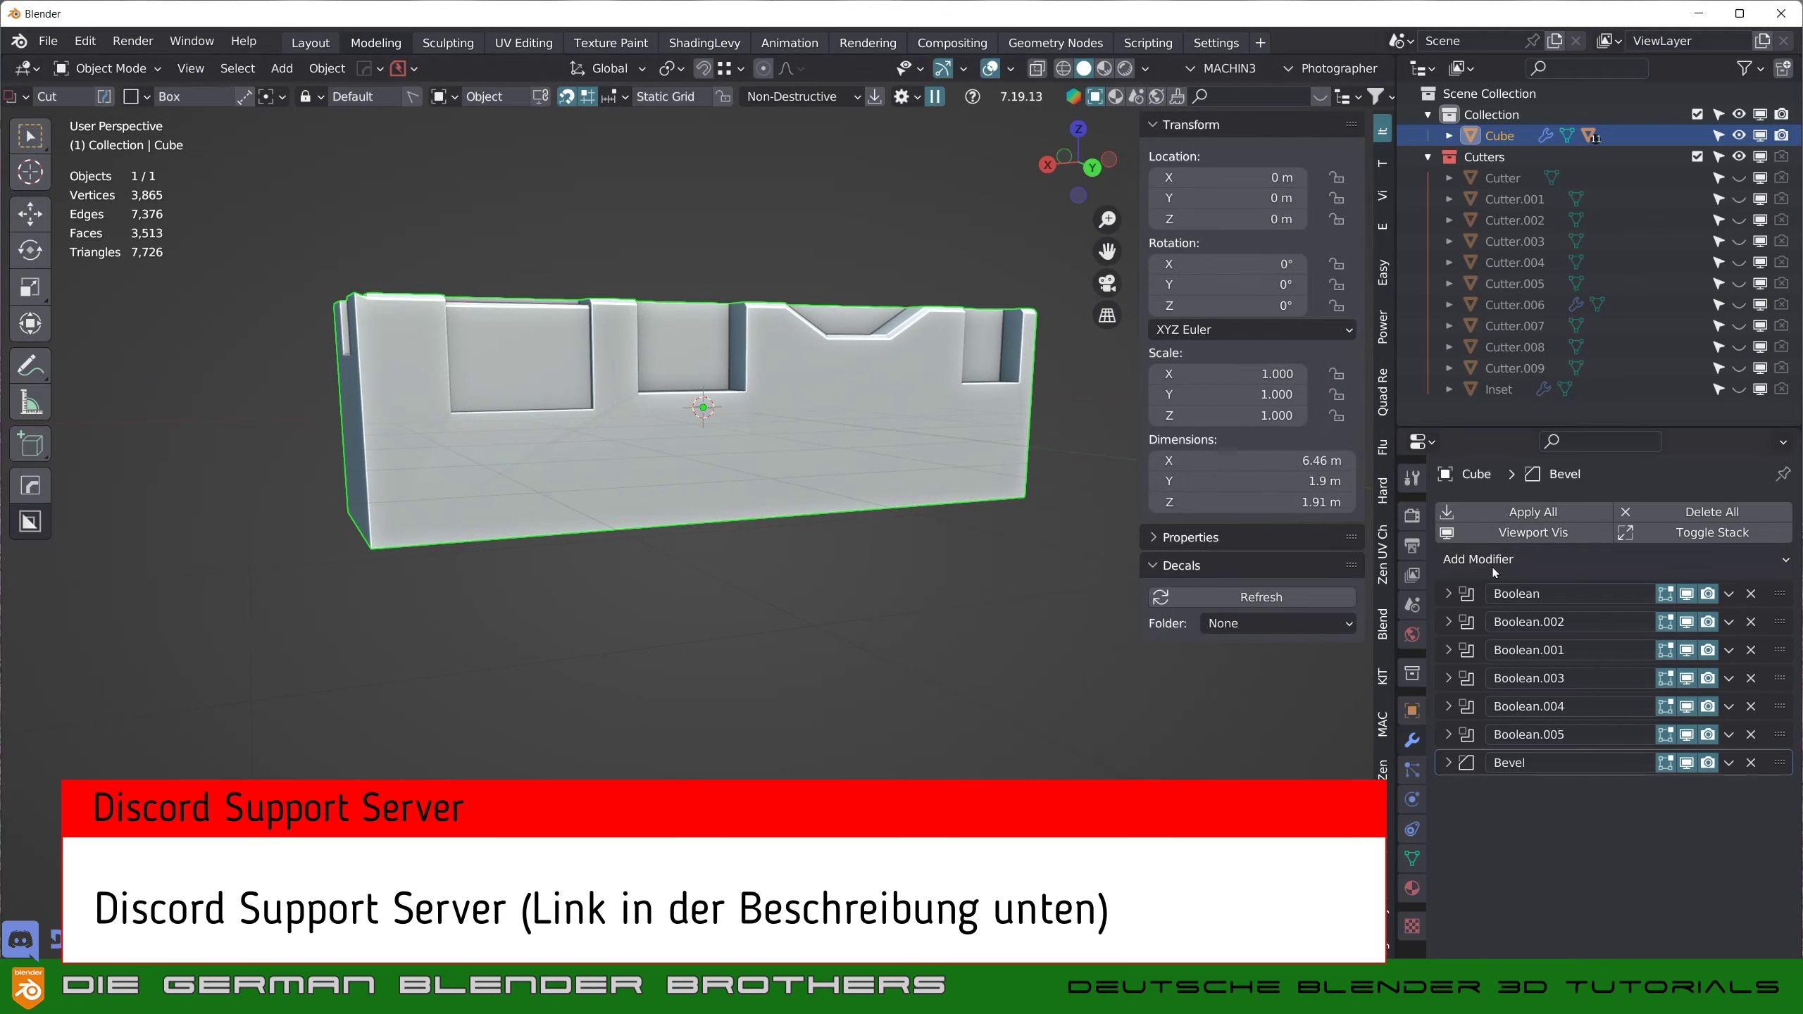
{"action": "left_click", "coordinate": [1492, 560]}
{"action": "middle_click_drag", "start_coordinate": [768, 418], "coordinate": [767, 490]}
{"action": "key", "text": "q"}
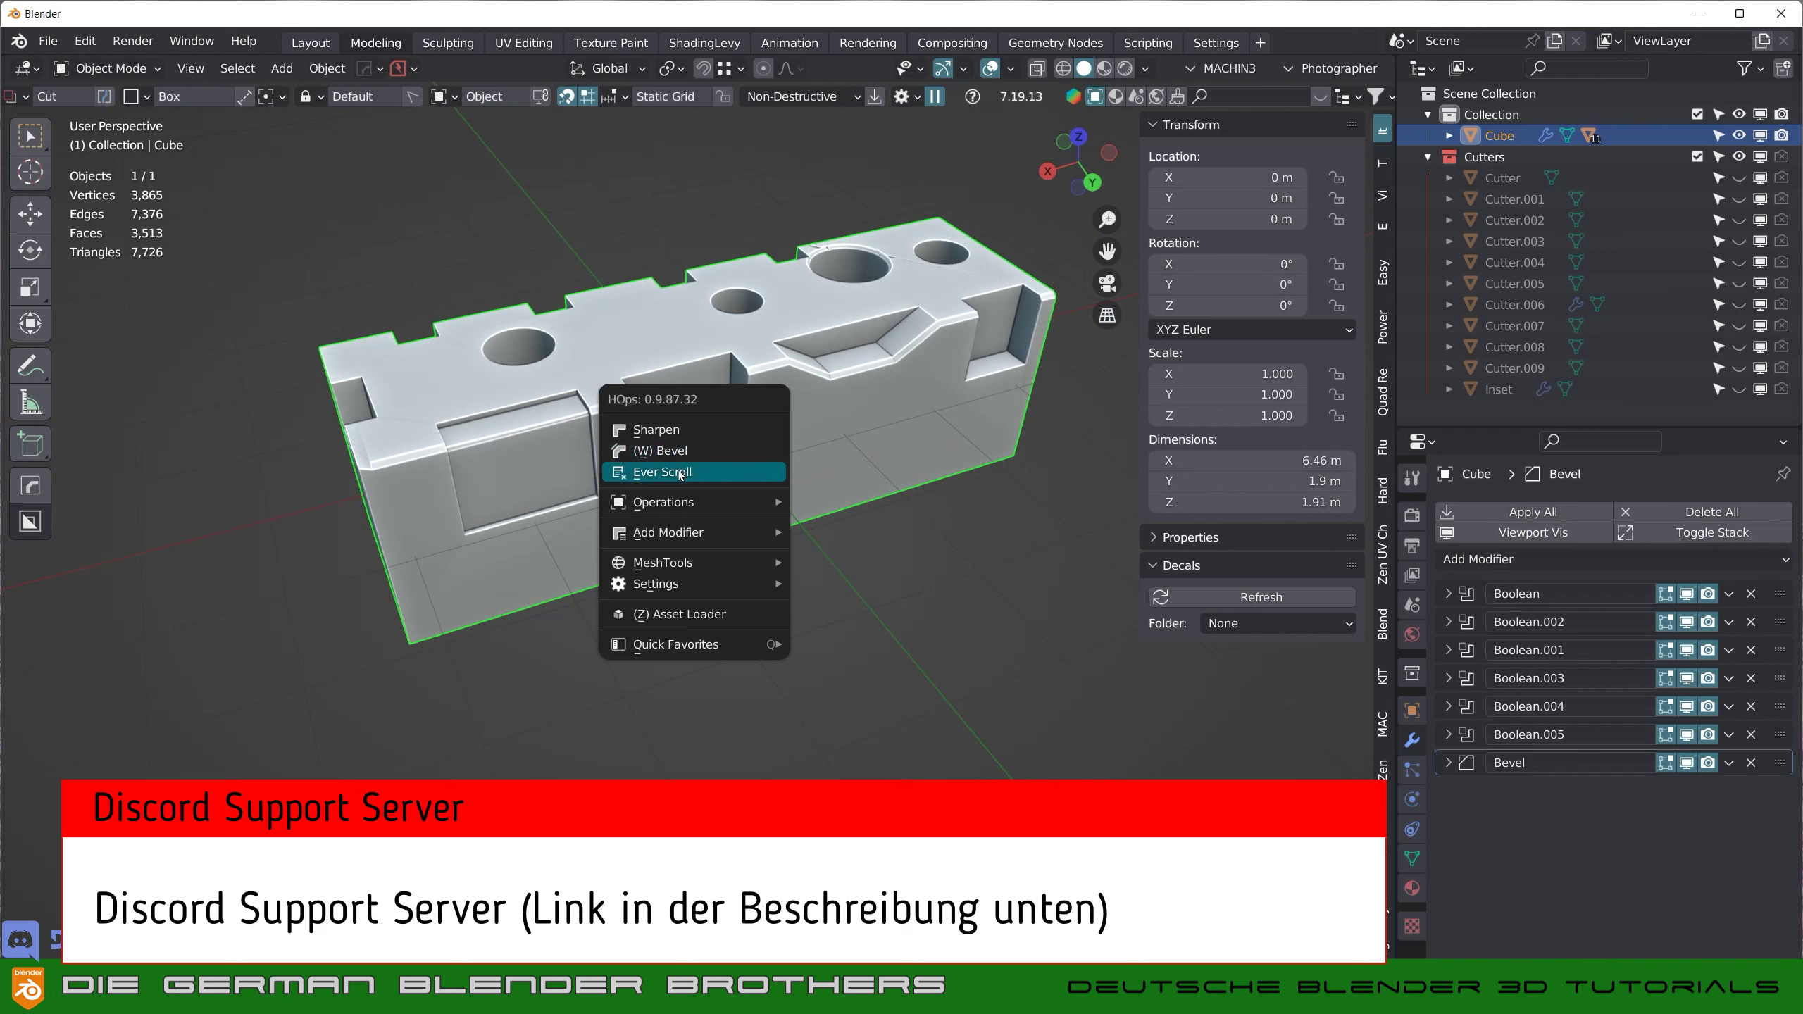
{"action": "left_click", "coordinate": [660, 476]}
{"action": "scroll", "coordinate": [603, 476], "scroll_direction": "down", "scroll_amount": 1}
{"action": "scroll", "coordinate": [562, 472], "scroll_direction": "down", "scroll_amount": 1}
{"action": "scroll", "coordinate": [558, 466], "scroll_direction": "down", "scroll_amount": 1}
{"action": "scroll", "coordinate": [558, 465], "scroll_direction": "down", "scroll_amount": 2}
{"action": "scroll", "coordinate": [556, 466], "scroll_direction": "down", "scroll_amount": 1}
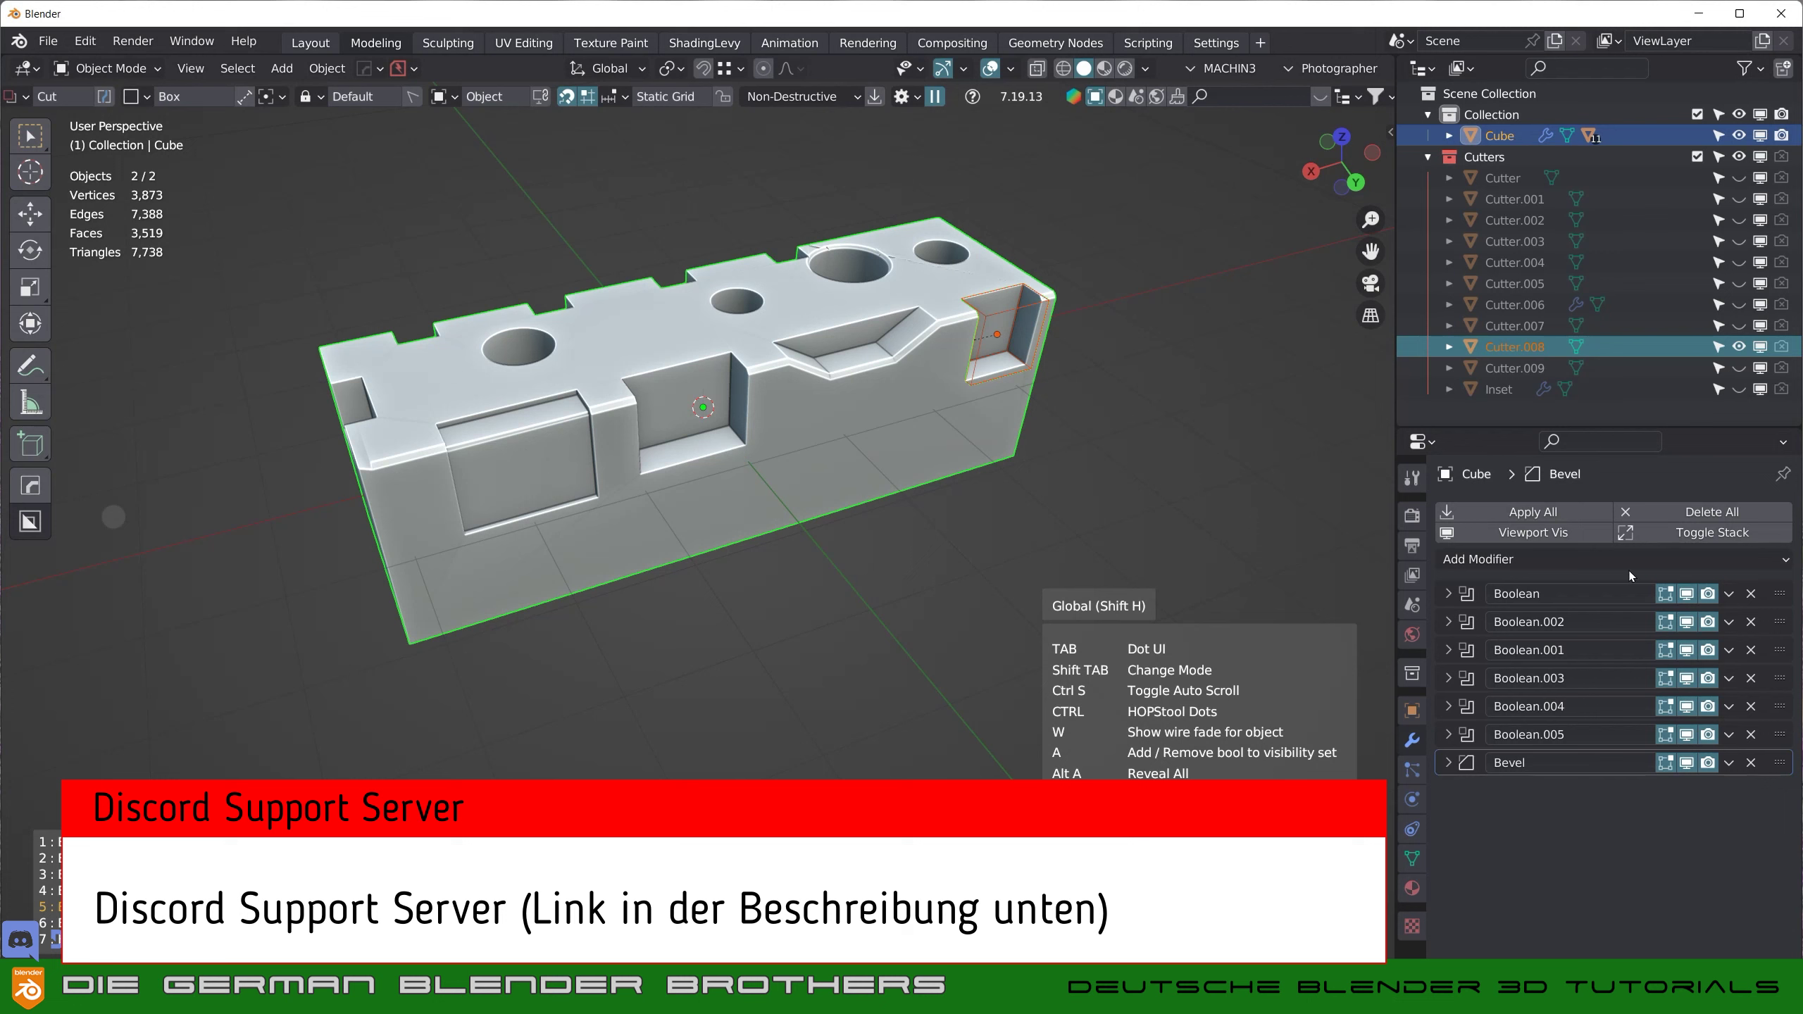
{"action": "scroll", "coordinate": [779, 435], "scroll_direction": "down", "scroll_amount": 1}
{"action": "scroll", "coordinate": [781, 437], "scroll_direction": "up", "scroll_amount": 1}
{"action": "scroll", "coordinate": [778, 437], "scroll_direction": "down", "scroll_amount": 1}
{"action": "scroll", "coordinate": [777, 440], "scroll_direction": "down", "scroll_amount": 2}
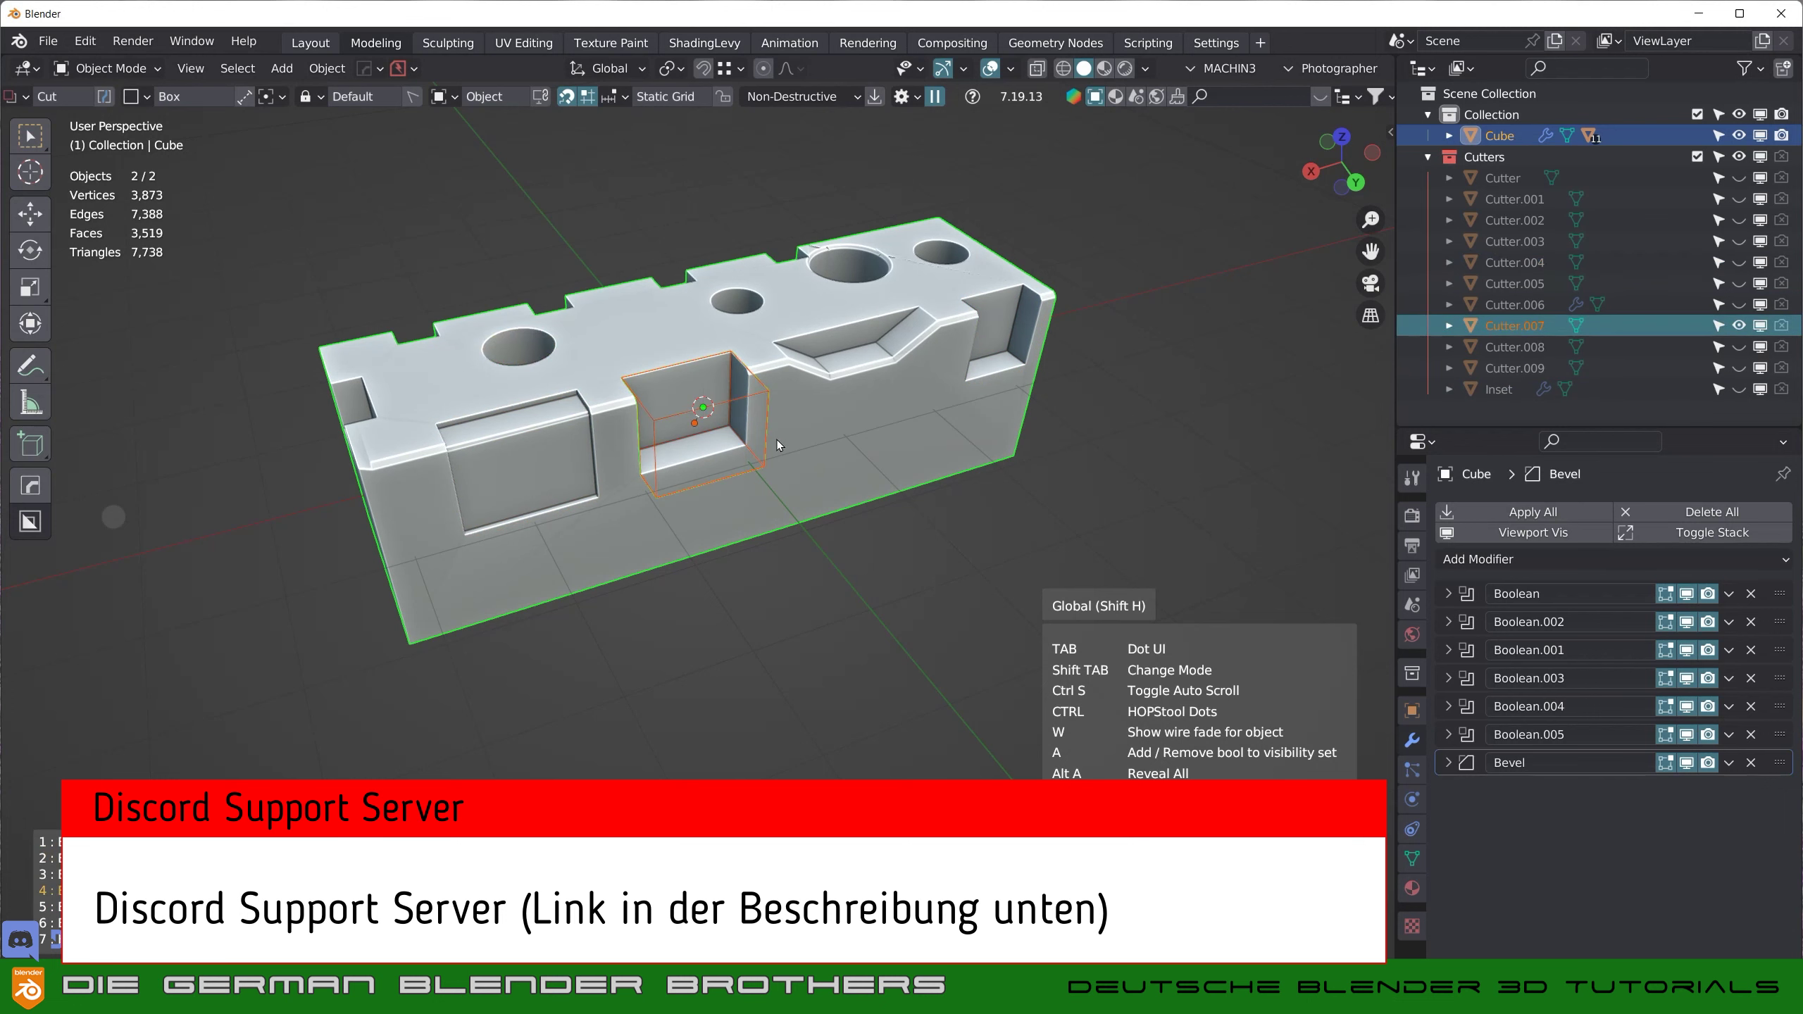
{"action": "scroll", "coordinate": [778, 440], "scroll_direction": "down", "scroll_amount": 2}
{"action": "left_click", "coordinate": [778, 440]}
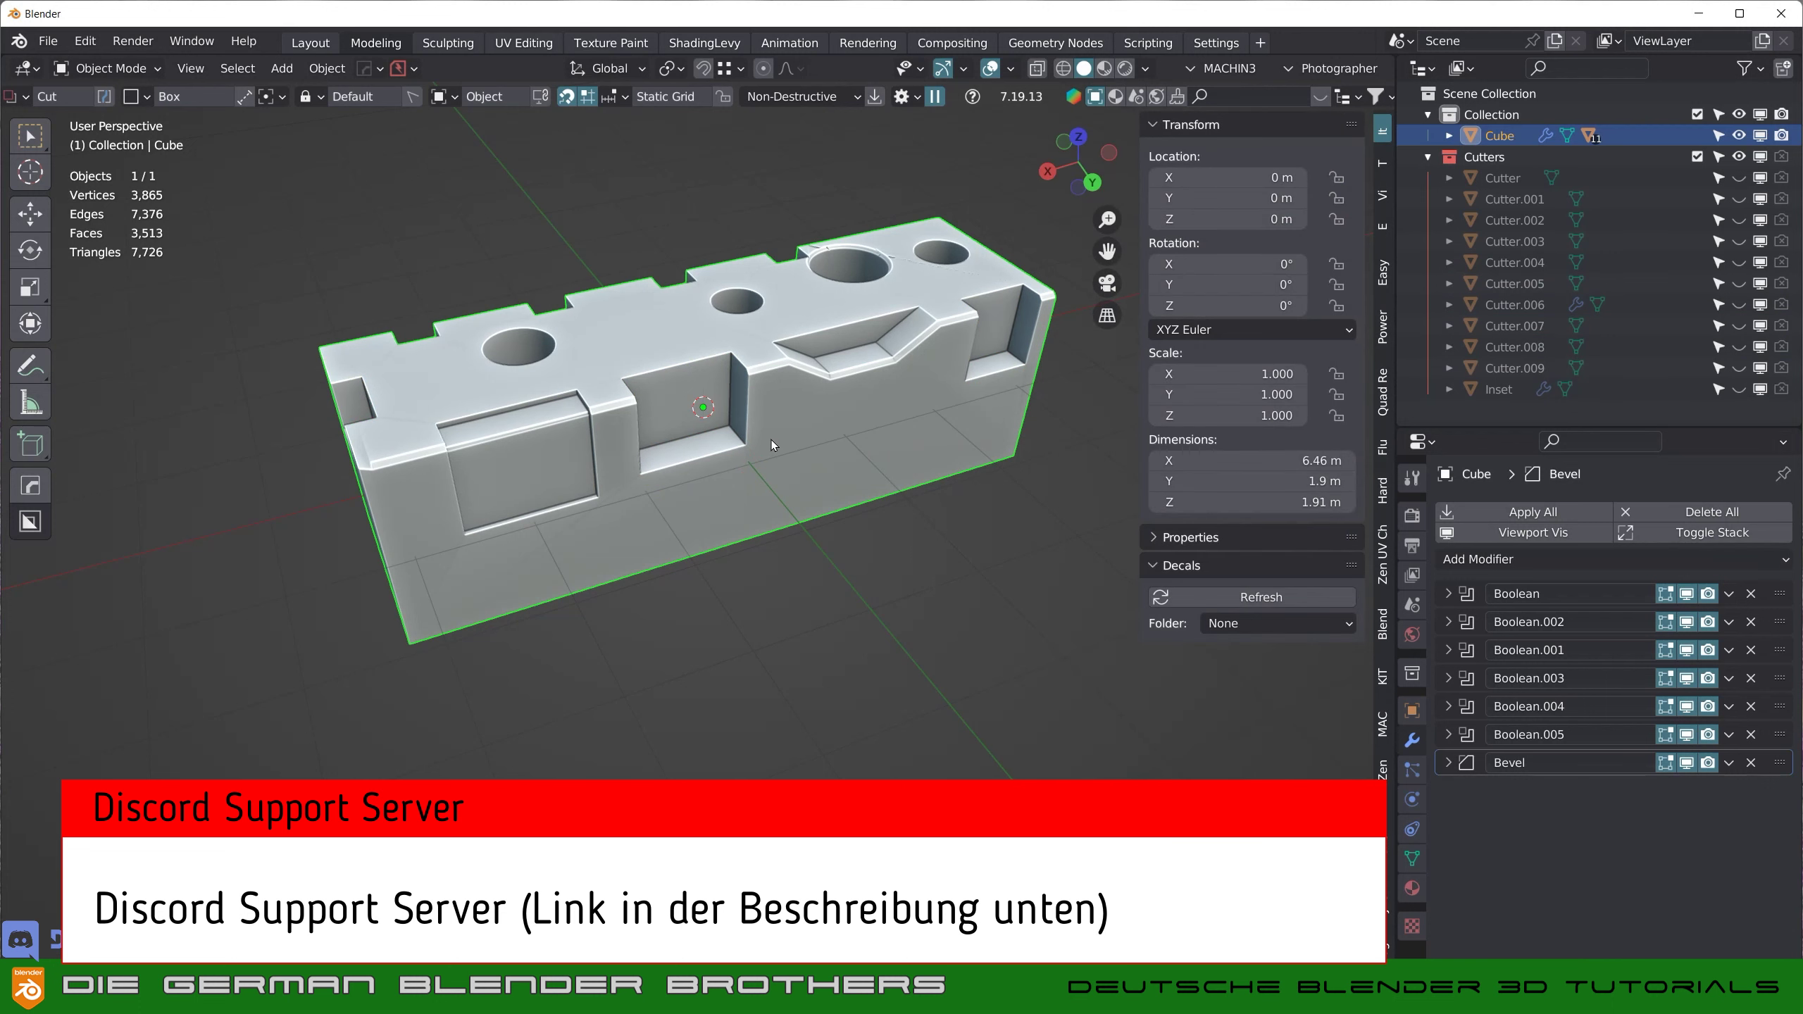
{"action": "key", "text": "q"}
{"action": "mouse_move", "coordinate": [705, 433]}
{"action": "middle_mouse_down"}
{"action": "mouse_move", "coordinate": [708, 412]}
{"action": "mouse_move", "coordinate": [712, 433]}
{"action": "middle_mouse_up"}
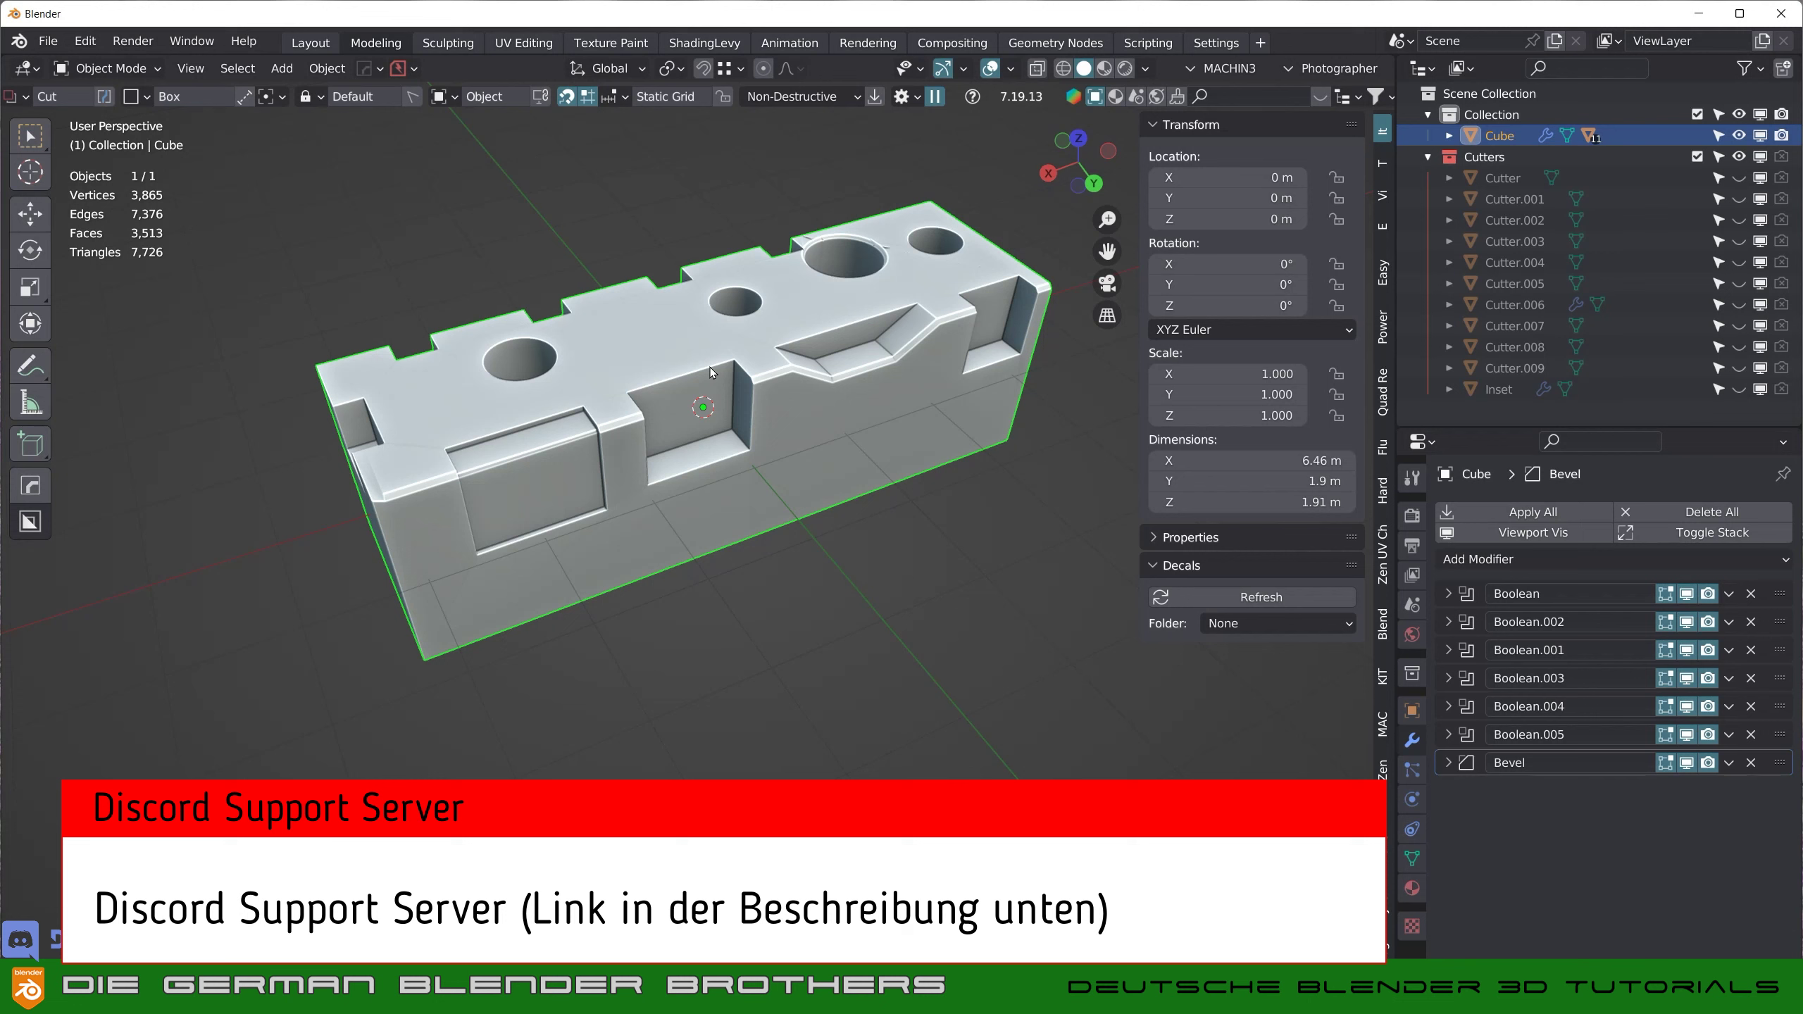
{"action": "mouse_move", "coordinate": [743, 415]}
{"action": "middle_mouse_down"}
{"action": "mouse_move", "coordinate": [707, 341]}
{"action": "mouse_move", "coordinate": [732, 420]}
{"action": "mouse_move", "coordinate": [782, 424]}
{"action": "mouse_move", "coordinate": [726, 362]}
{"action": "mouse_move", "coordinate": [732, 194]}
{"action": "mouse_move", "coordinate": [727, 308]}
{"action": "mouse_move", "coordinate": [778, 364]}
{"action": "mouse_move", "coordinate": [626, 406]}
{"action": "mouse_move", "coordinate": [723, 393]}
{"action": "middle_mouse_up"}
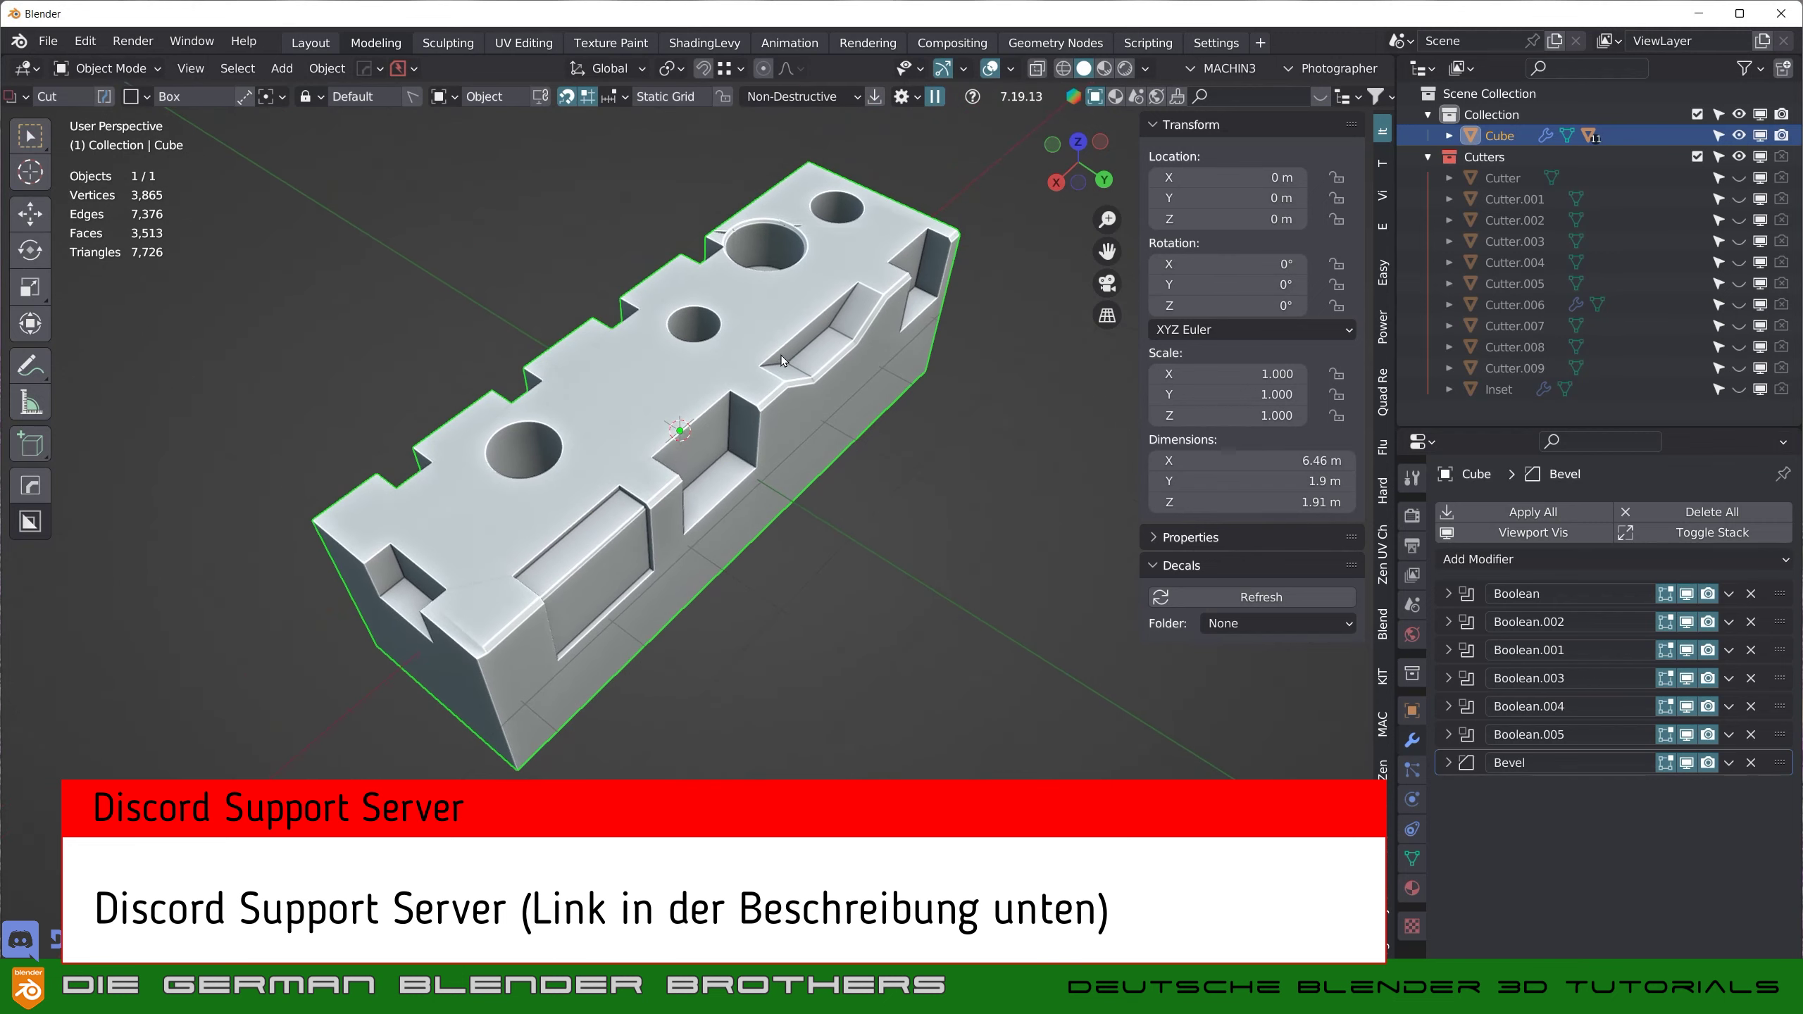
{"action": "mouse_move", "coordinate": [782, 349]}
{"action": "middle_mouse_down"}
{"action": "mouse_move", "coordinate": [721, 290]}
{"action": "mouse_move", "coordinate": [693, 395]}
{"action": "mouse_move", "coordinate": [673, 365]}
{"action": "middle_mouse_up"}
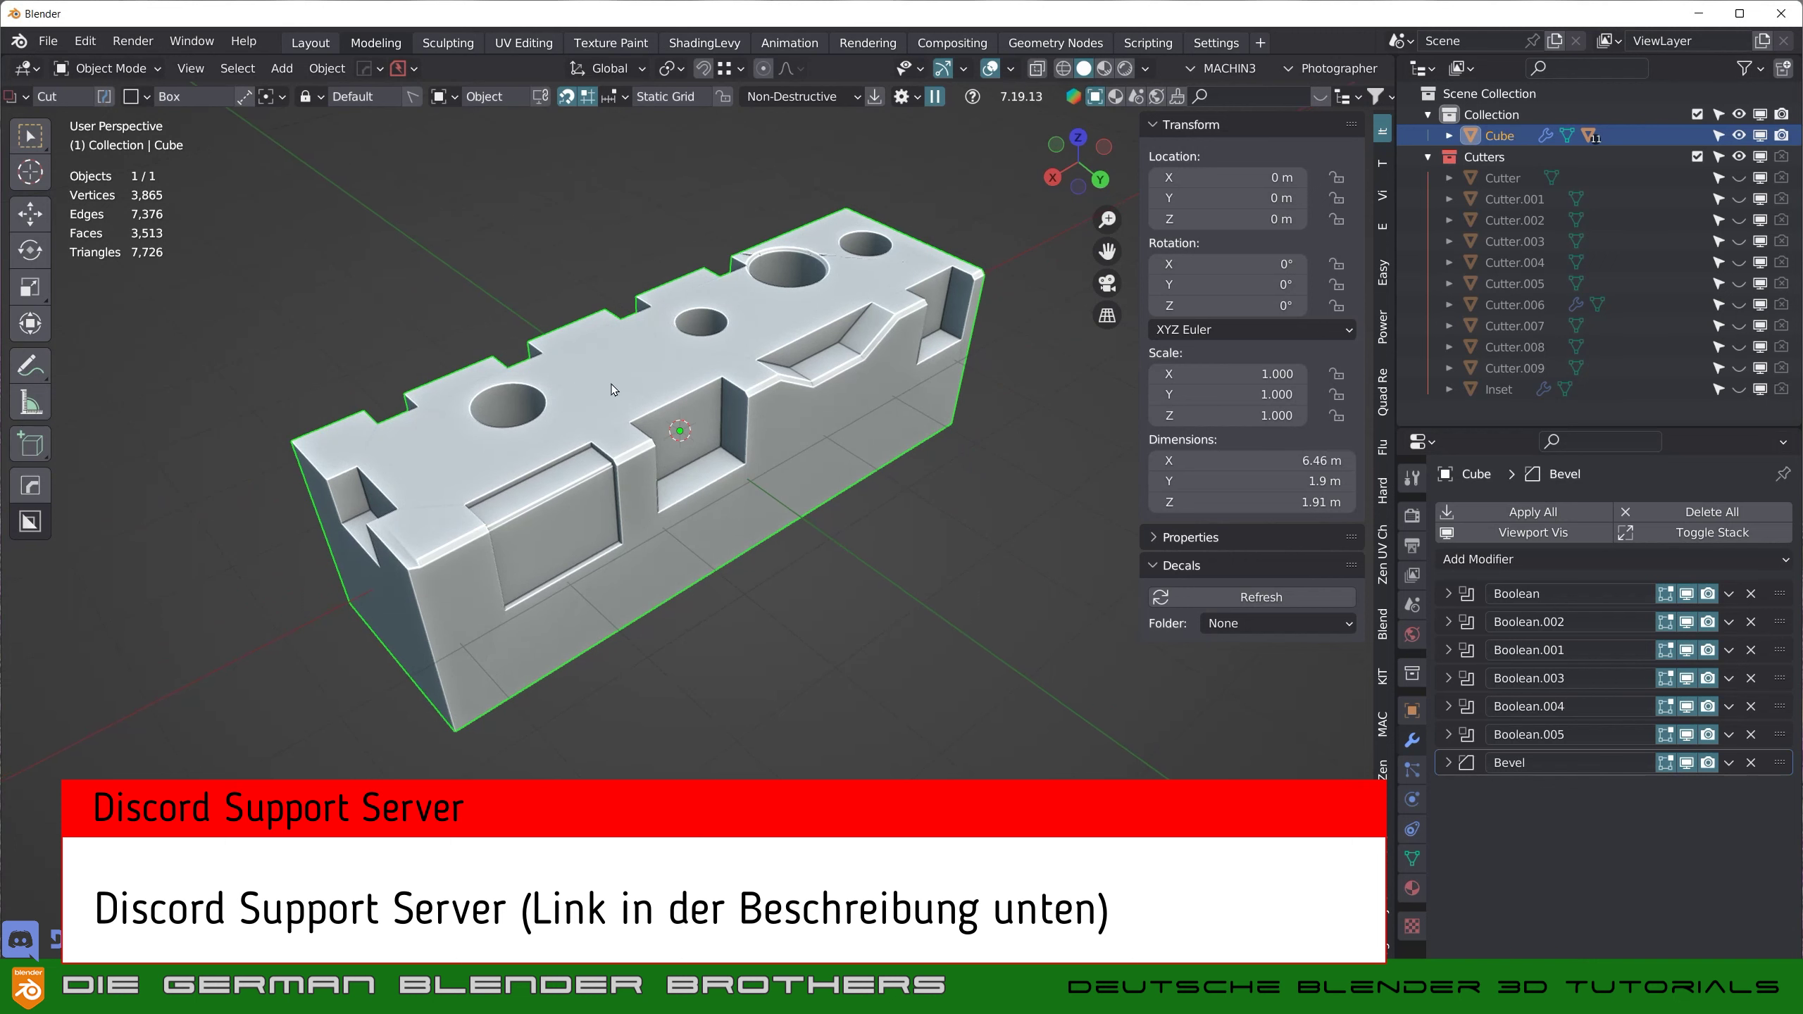
{"action": "middle_click_drag", "start_coordinate": [618, 378], "coordinate": [622, 395]}
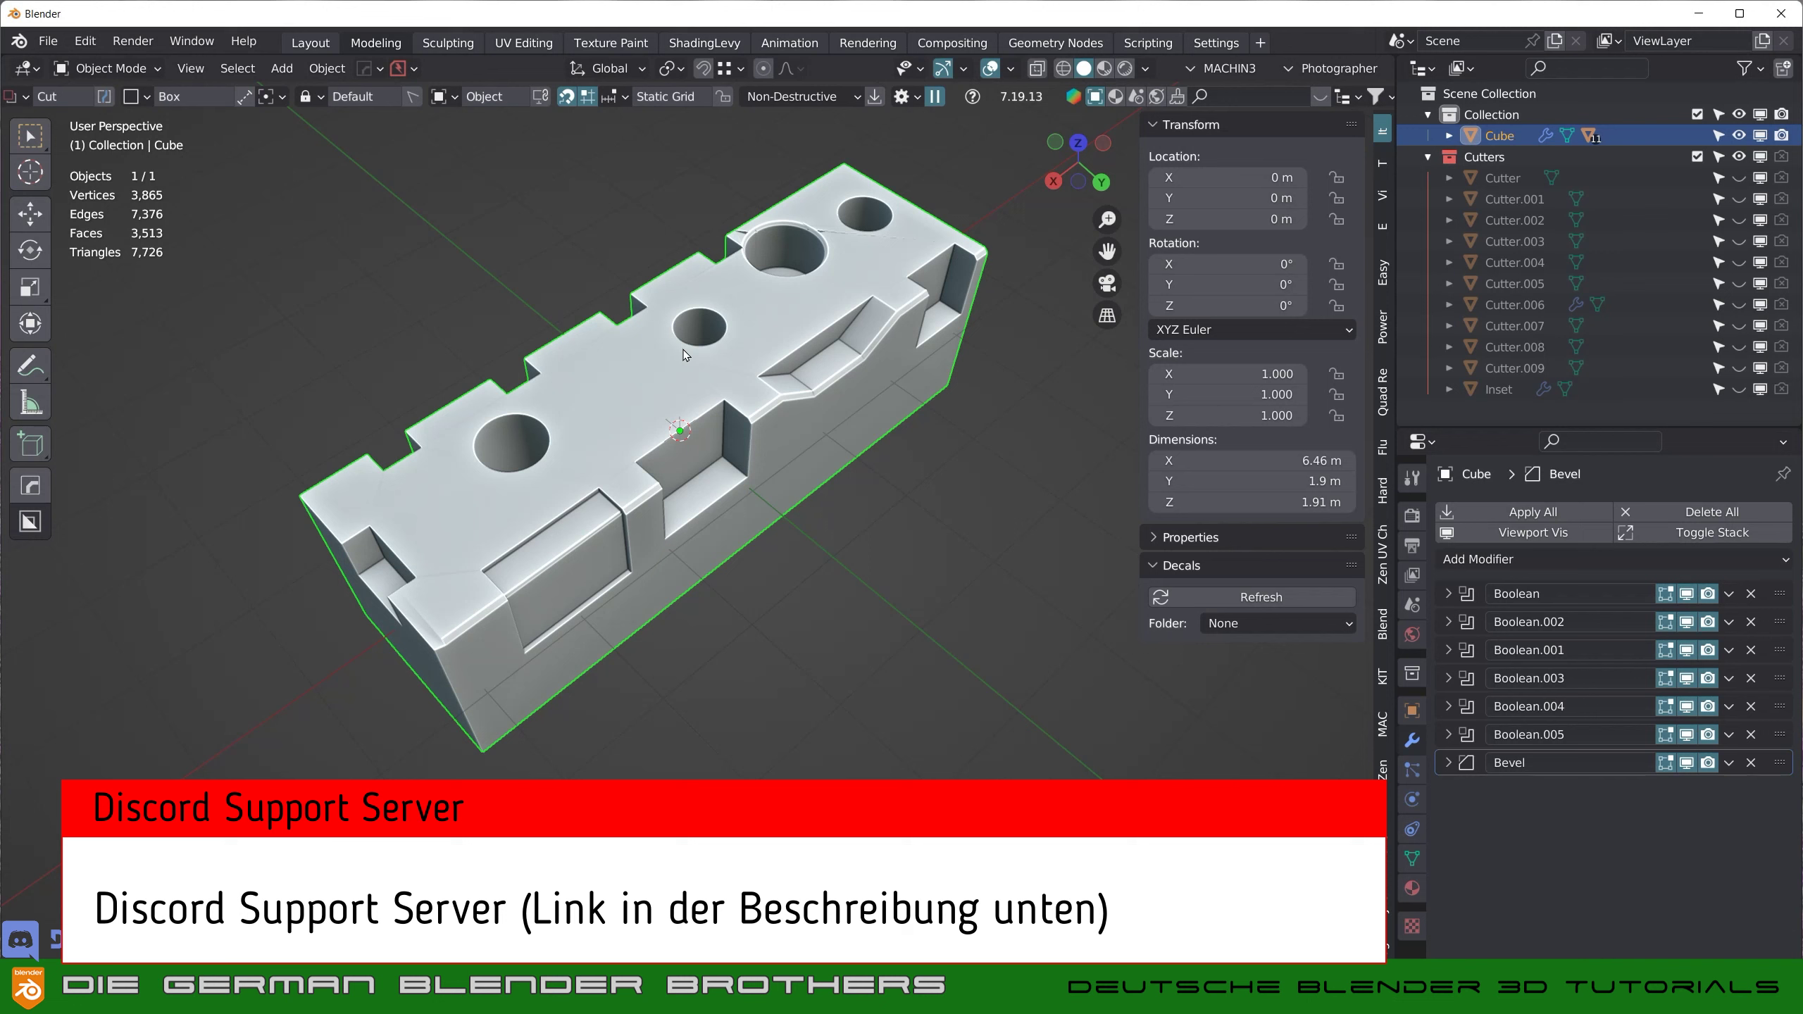
{"action": "mouse_move", "coordinate": [684, 355]}
{"action": "middle_mouse_down"}
{"action": "mouse_move", "coordinate": [653, 282]}
{"action": "mouse_move", "coordinate": [699, 403]}
{"action": "mouse_move", "coordinate": [554, 341]}
{"action": "mouse_move", "coordinate": [685, 415]}
{"action": "mouse_move", "coordinate": [546, 489]}
{"action": "middle_mouse_up"}
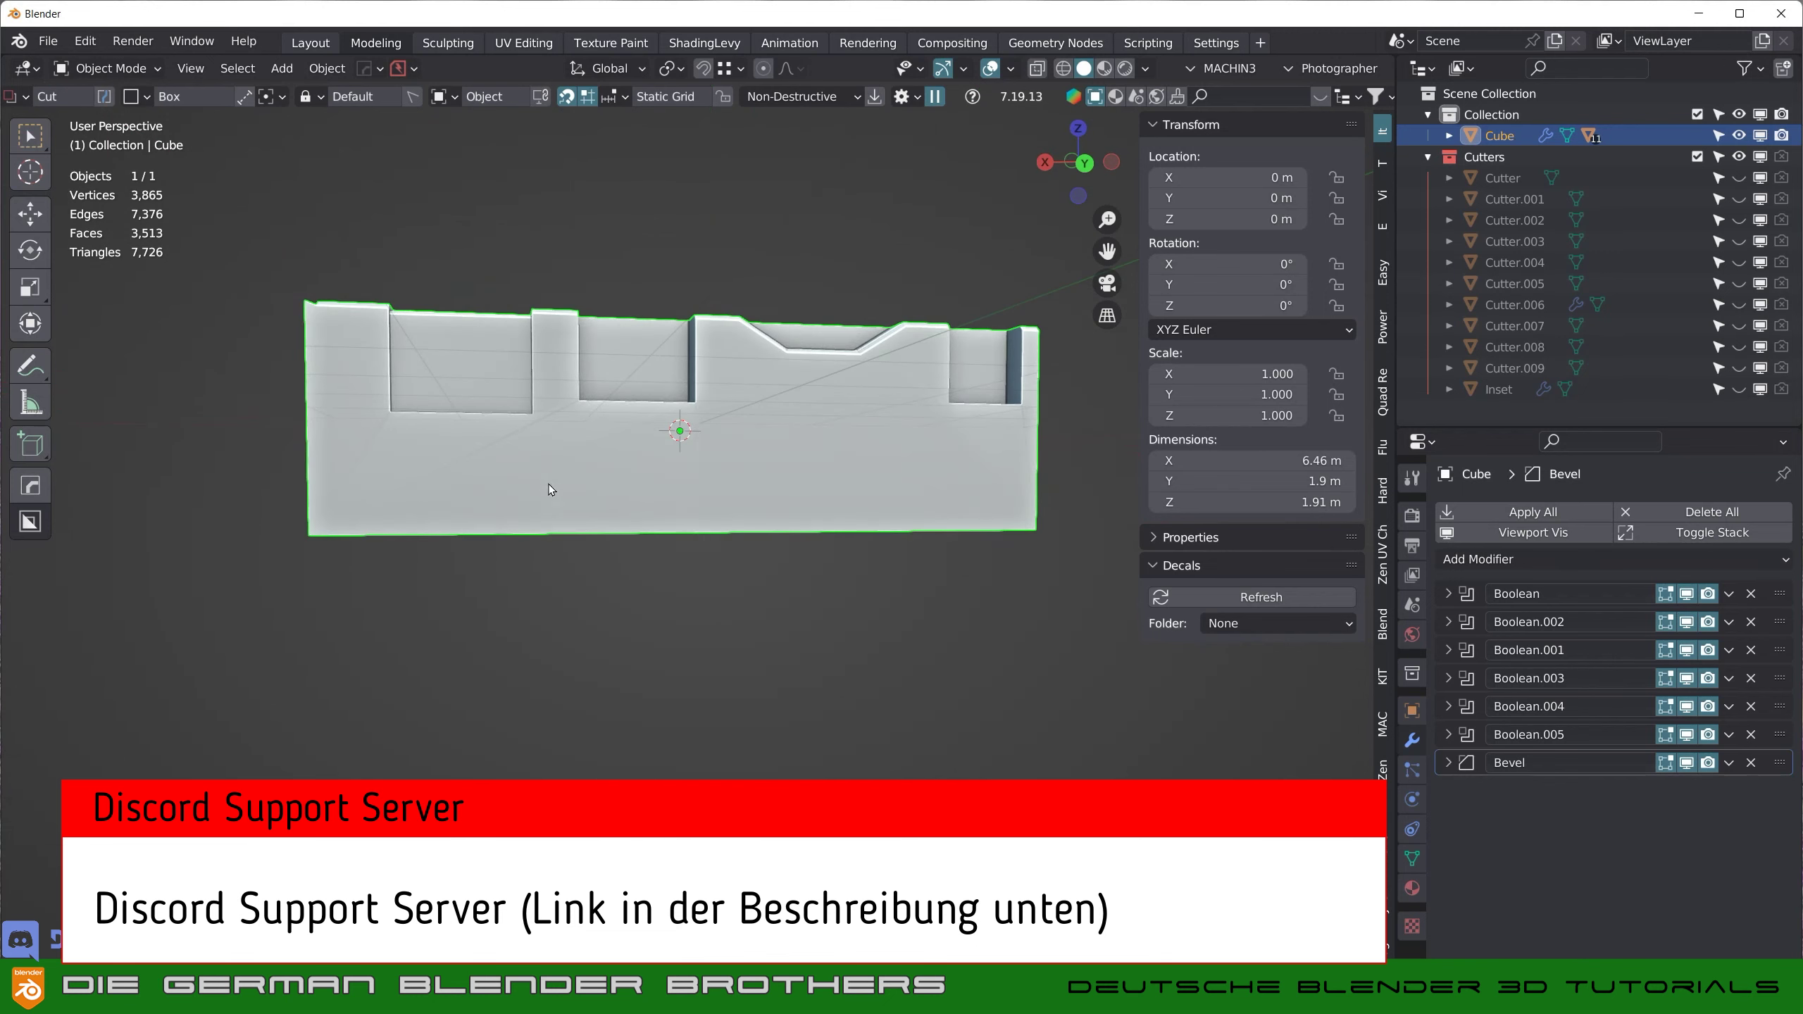
{"action": "mouse_move", "coordinate": [753, 444]}
{"action": "middle_mouse_down"}
{"action": "mouse_move", "coordinate": [728, 507]}
{"action": "mouse_move", "coordinate": [757, 523]}
{"action": "middle_mouse_up"}
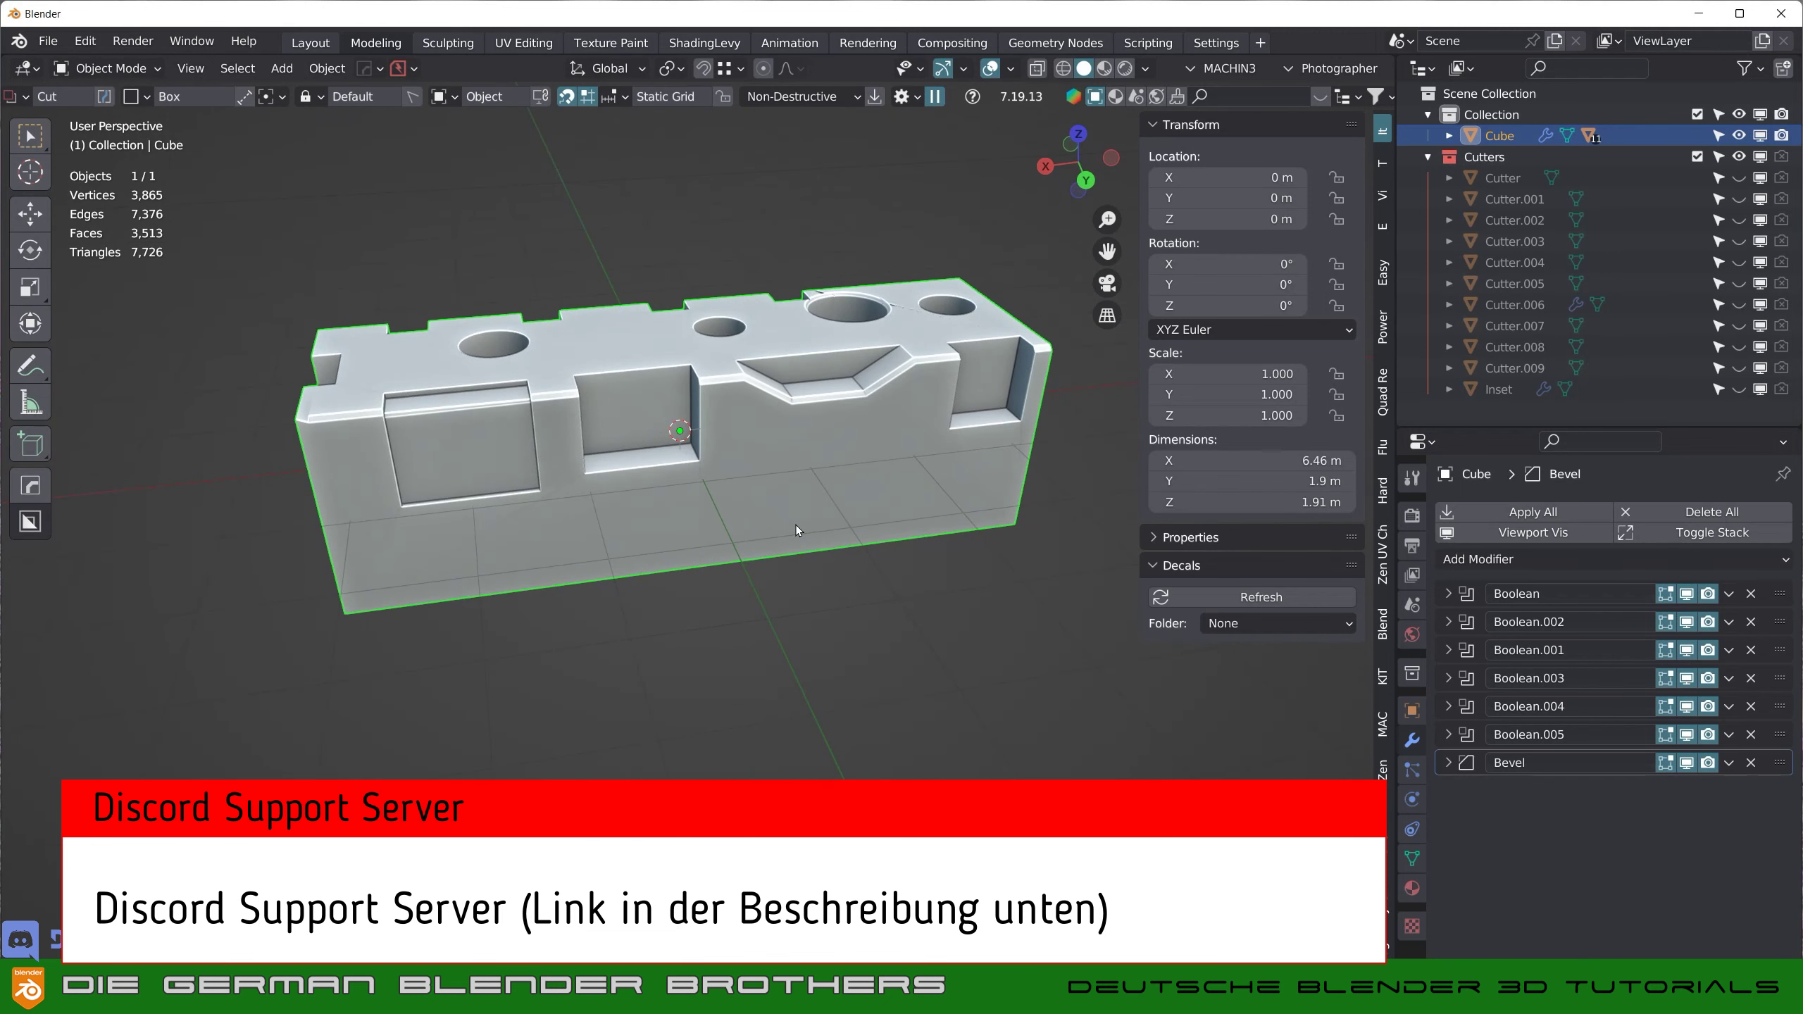
{"action": "mouse_move", "coordinate": [797, 494]}
{"action": "middle_mouse_down"}
{"action": "mouse_move", "coordinate": [805, 408]}
{"action": "mouse_move", "coordinate": [807, 465]}
{"action": "mouse_move", "coordinate": [837, 494]}
{"action": "mouse_move", "coordinate": [786, 417]}
{"action": "mouse_move", "coordinate": [682, 477]}
{"action": "mouse_move", "coordinate": [619, 561]}
{"action": "mouse_move", "coordinate": [742, 402]}
{"action": "middle_mouse_up"}
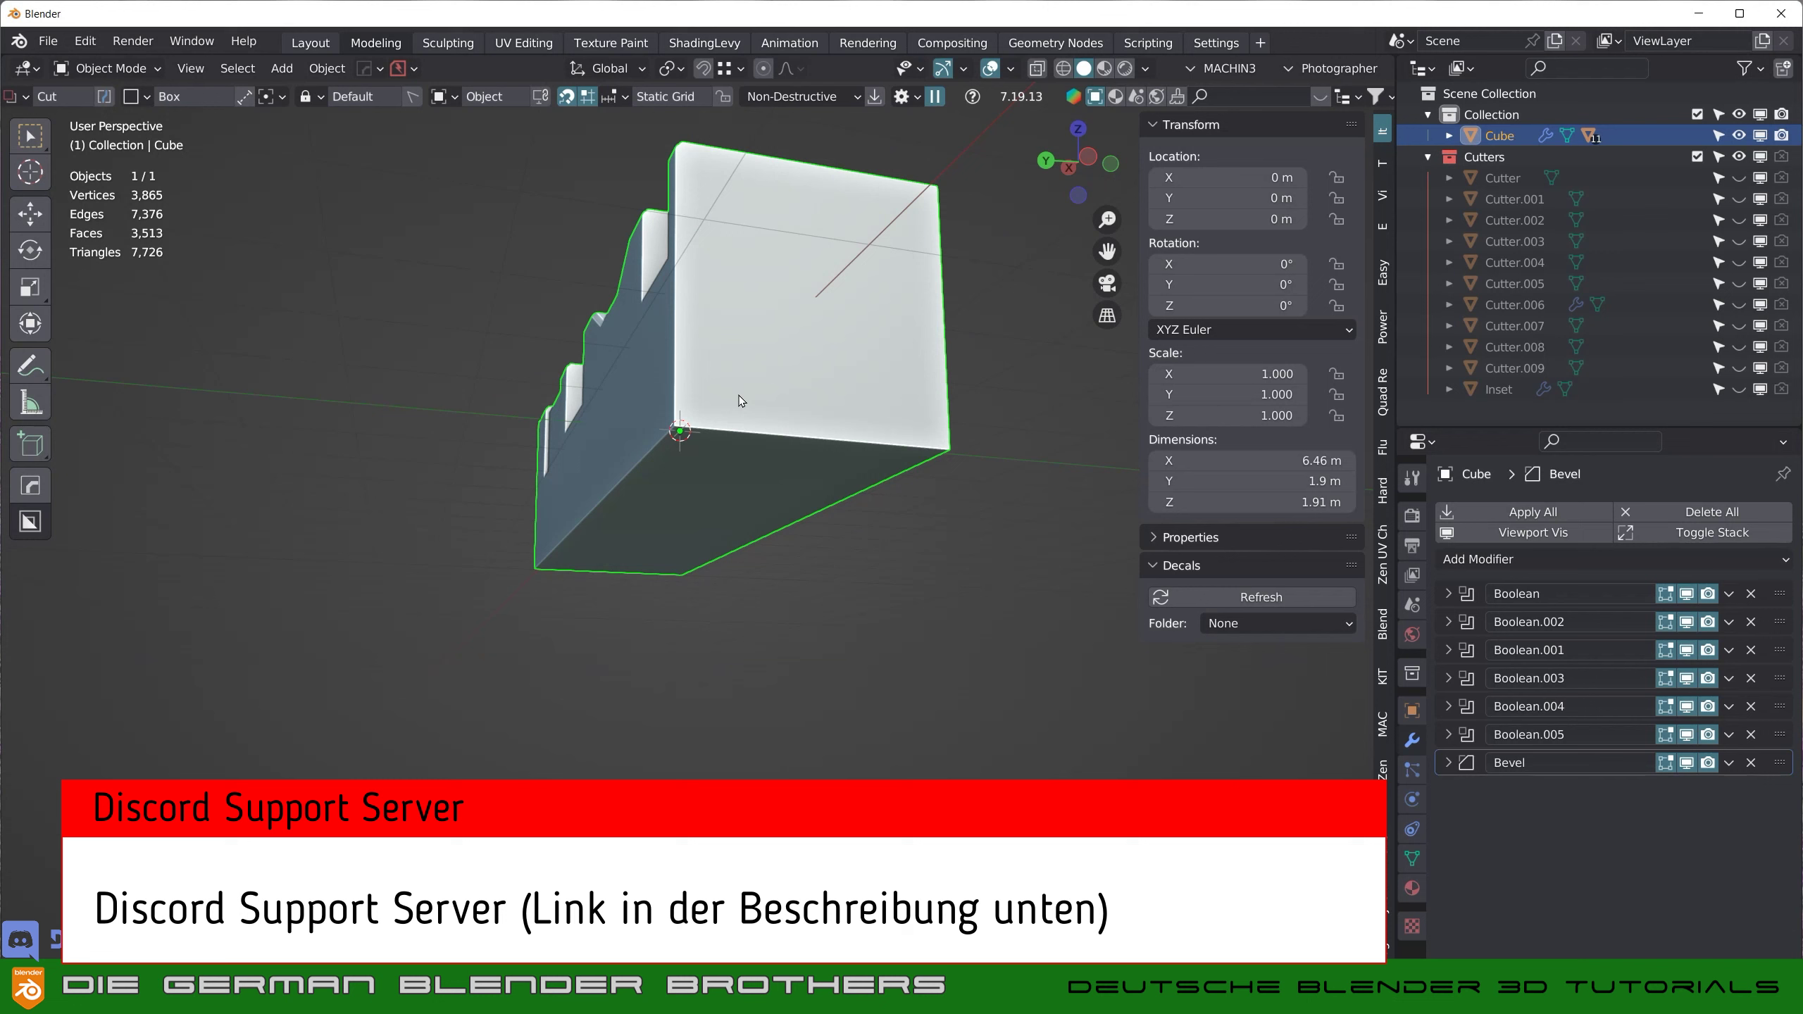